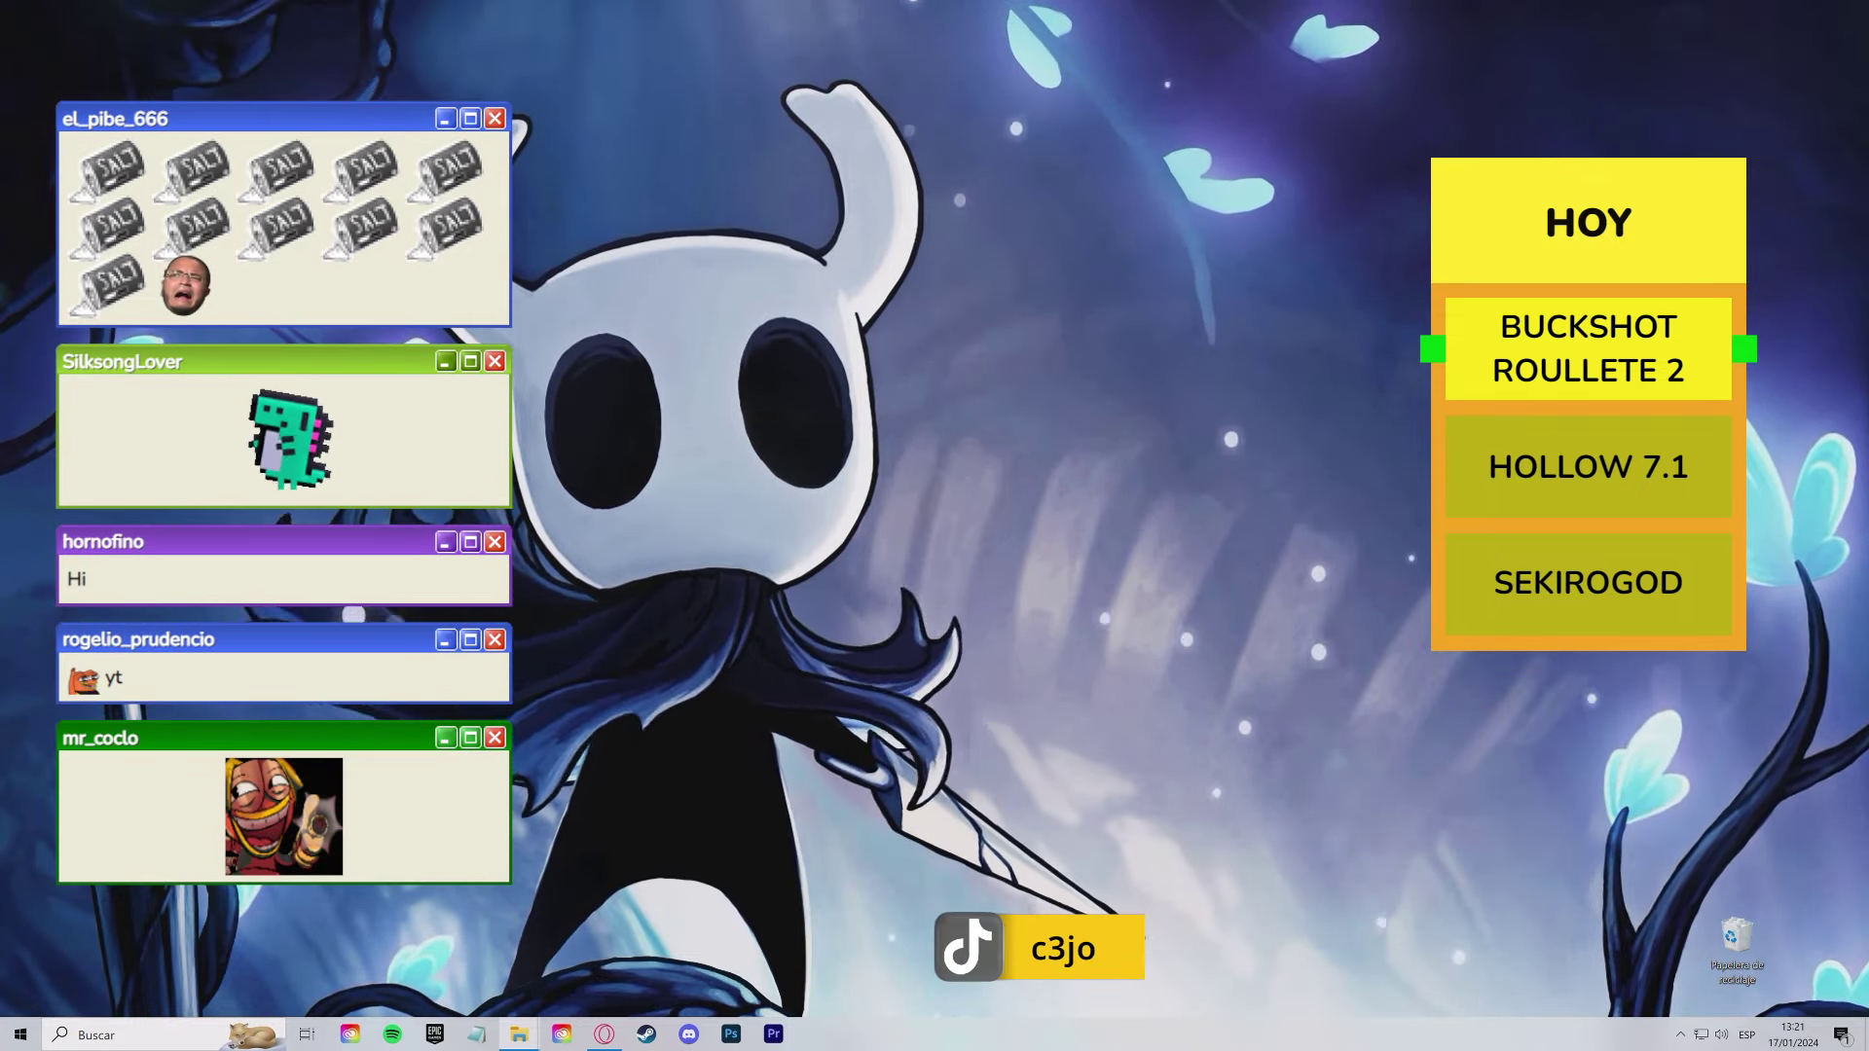
Step: Rename the empty new folder in 0otros as 10buck and move the cut video buck2.mov into it
{"action": "left_click_drag", "start_coordinate": [1868, 227], "coordinate": [835, 227]}
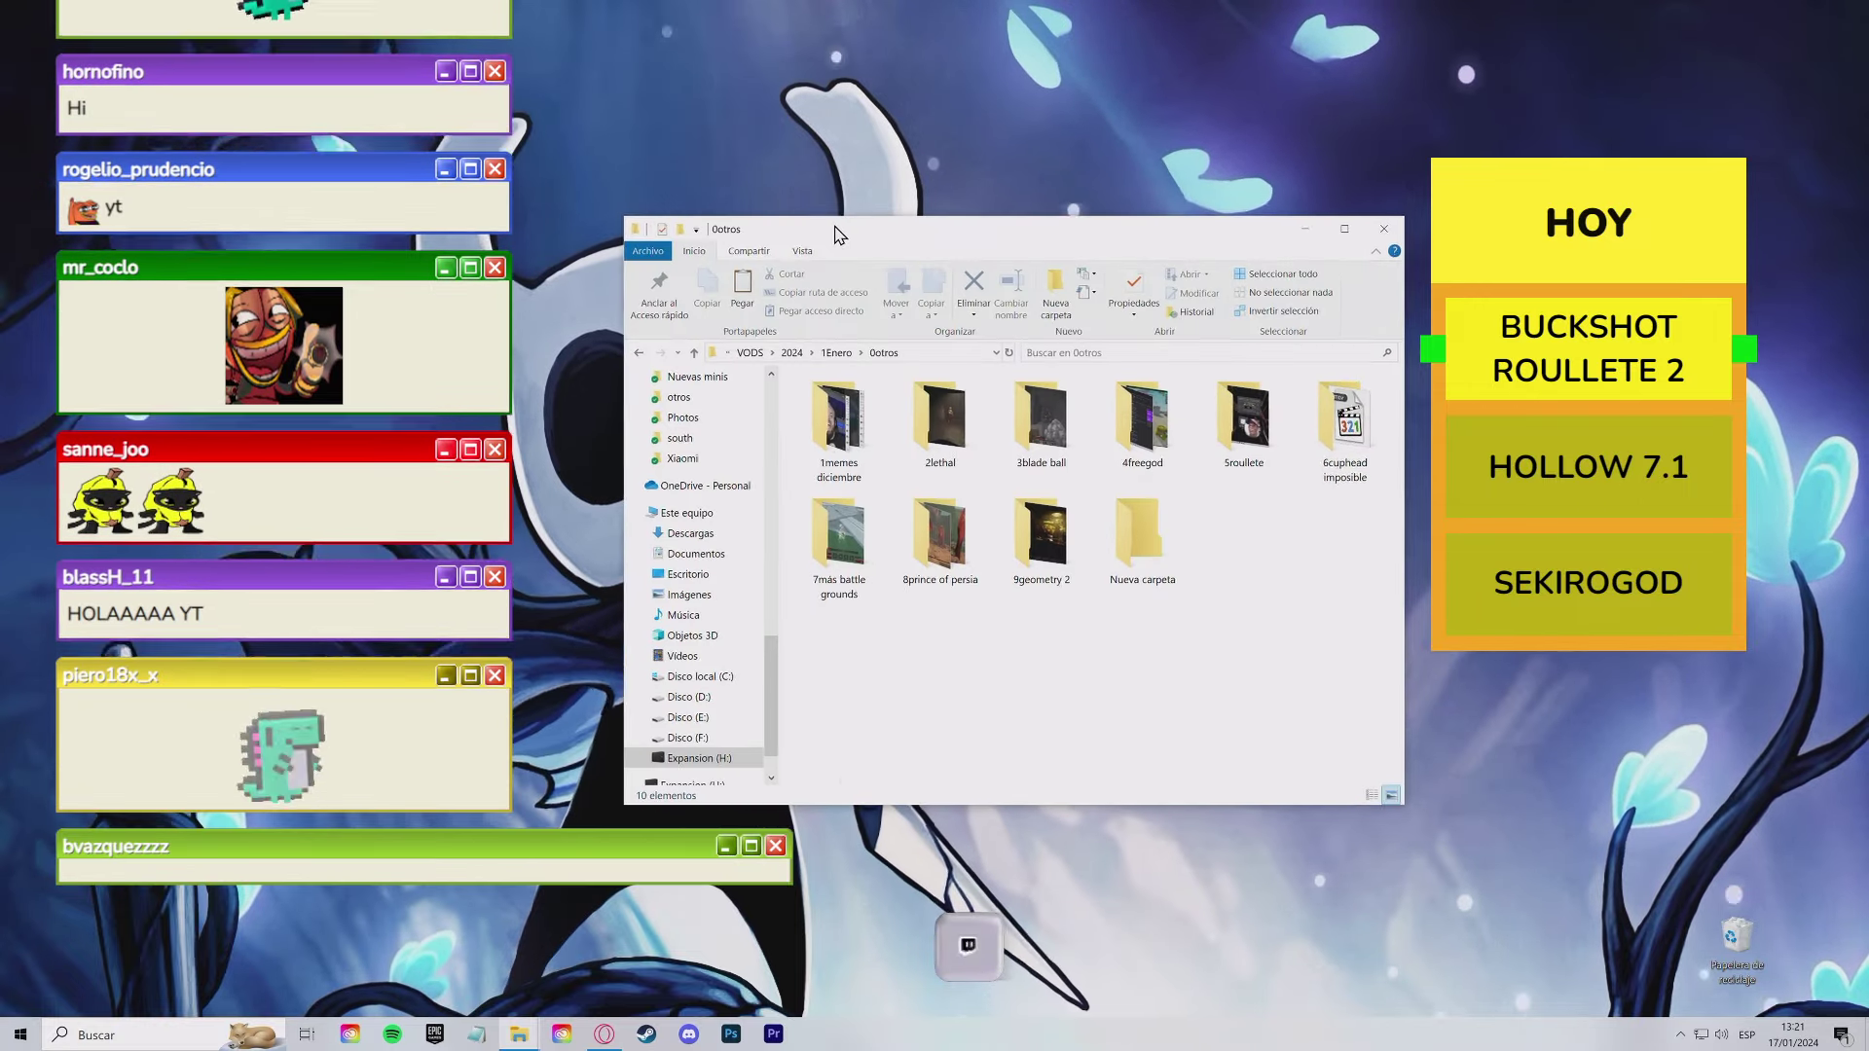
{"action": "left_click", "coordinate": [1118, 582]}
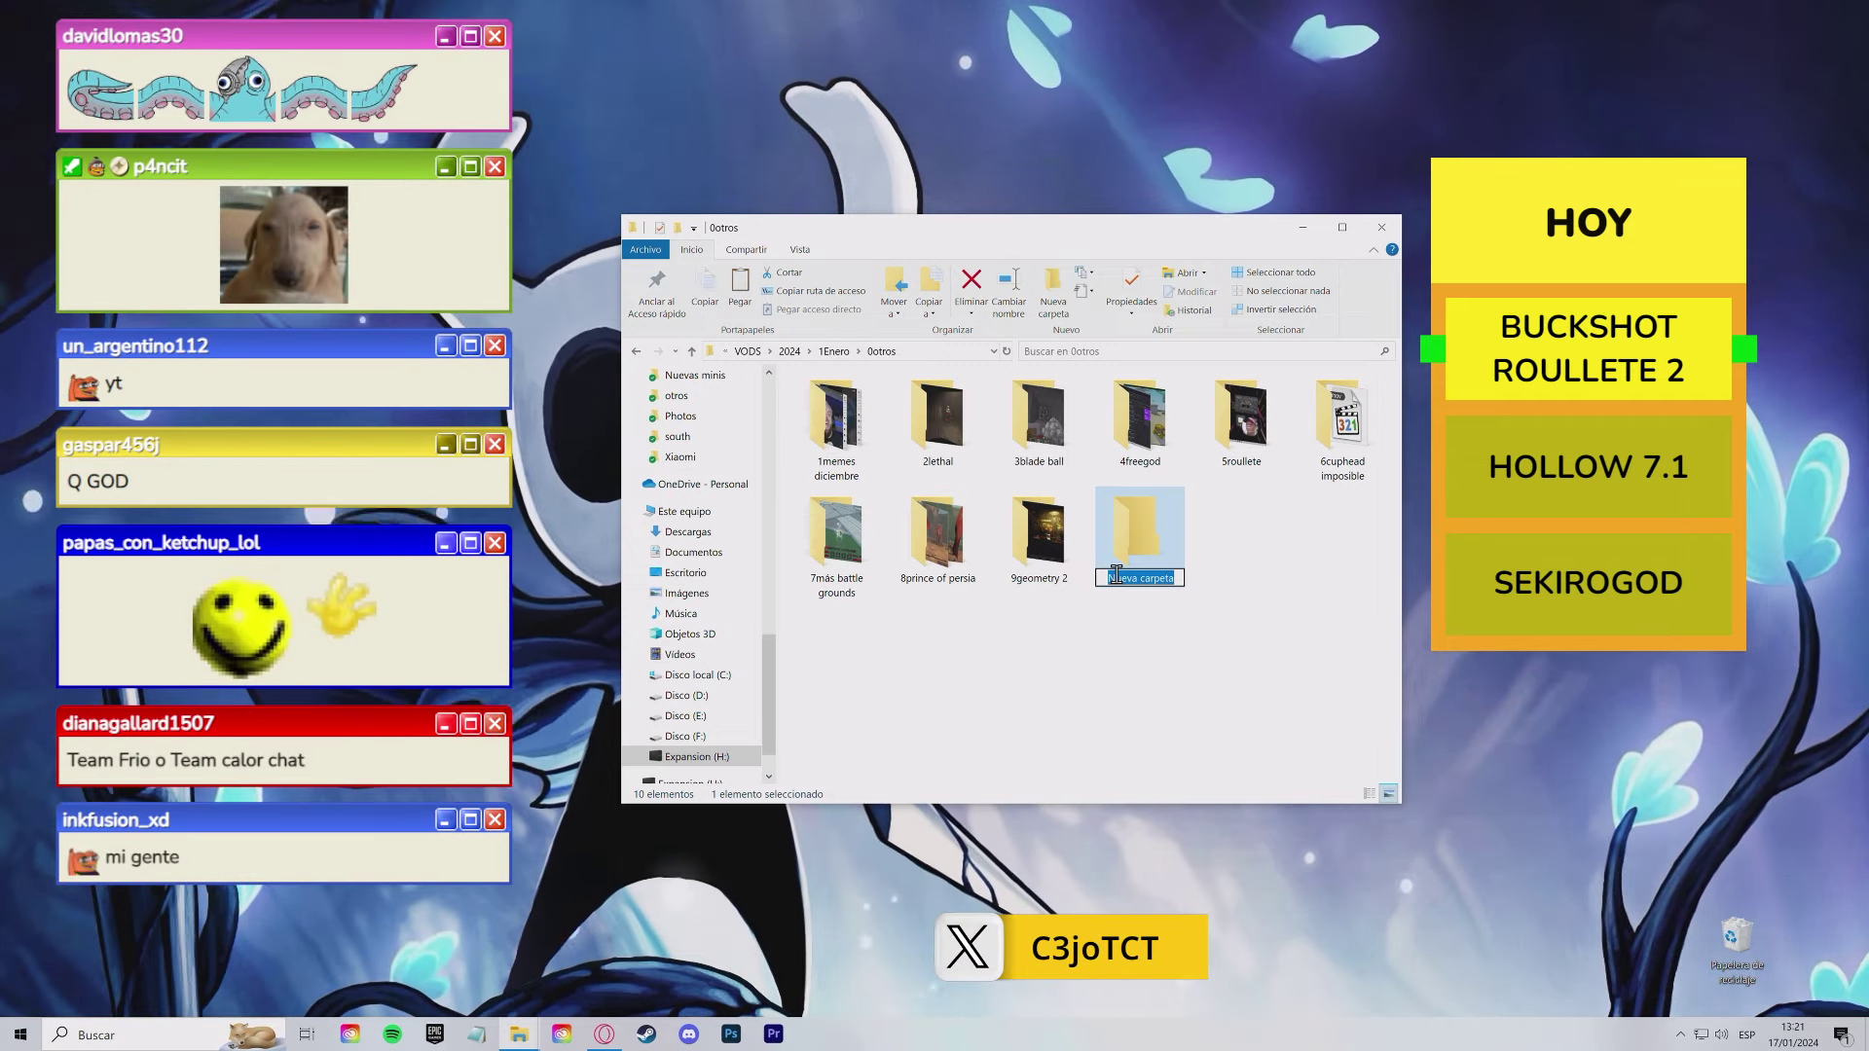
{"action": "type", "text": "10"}
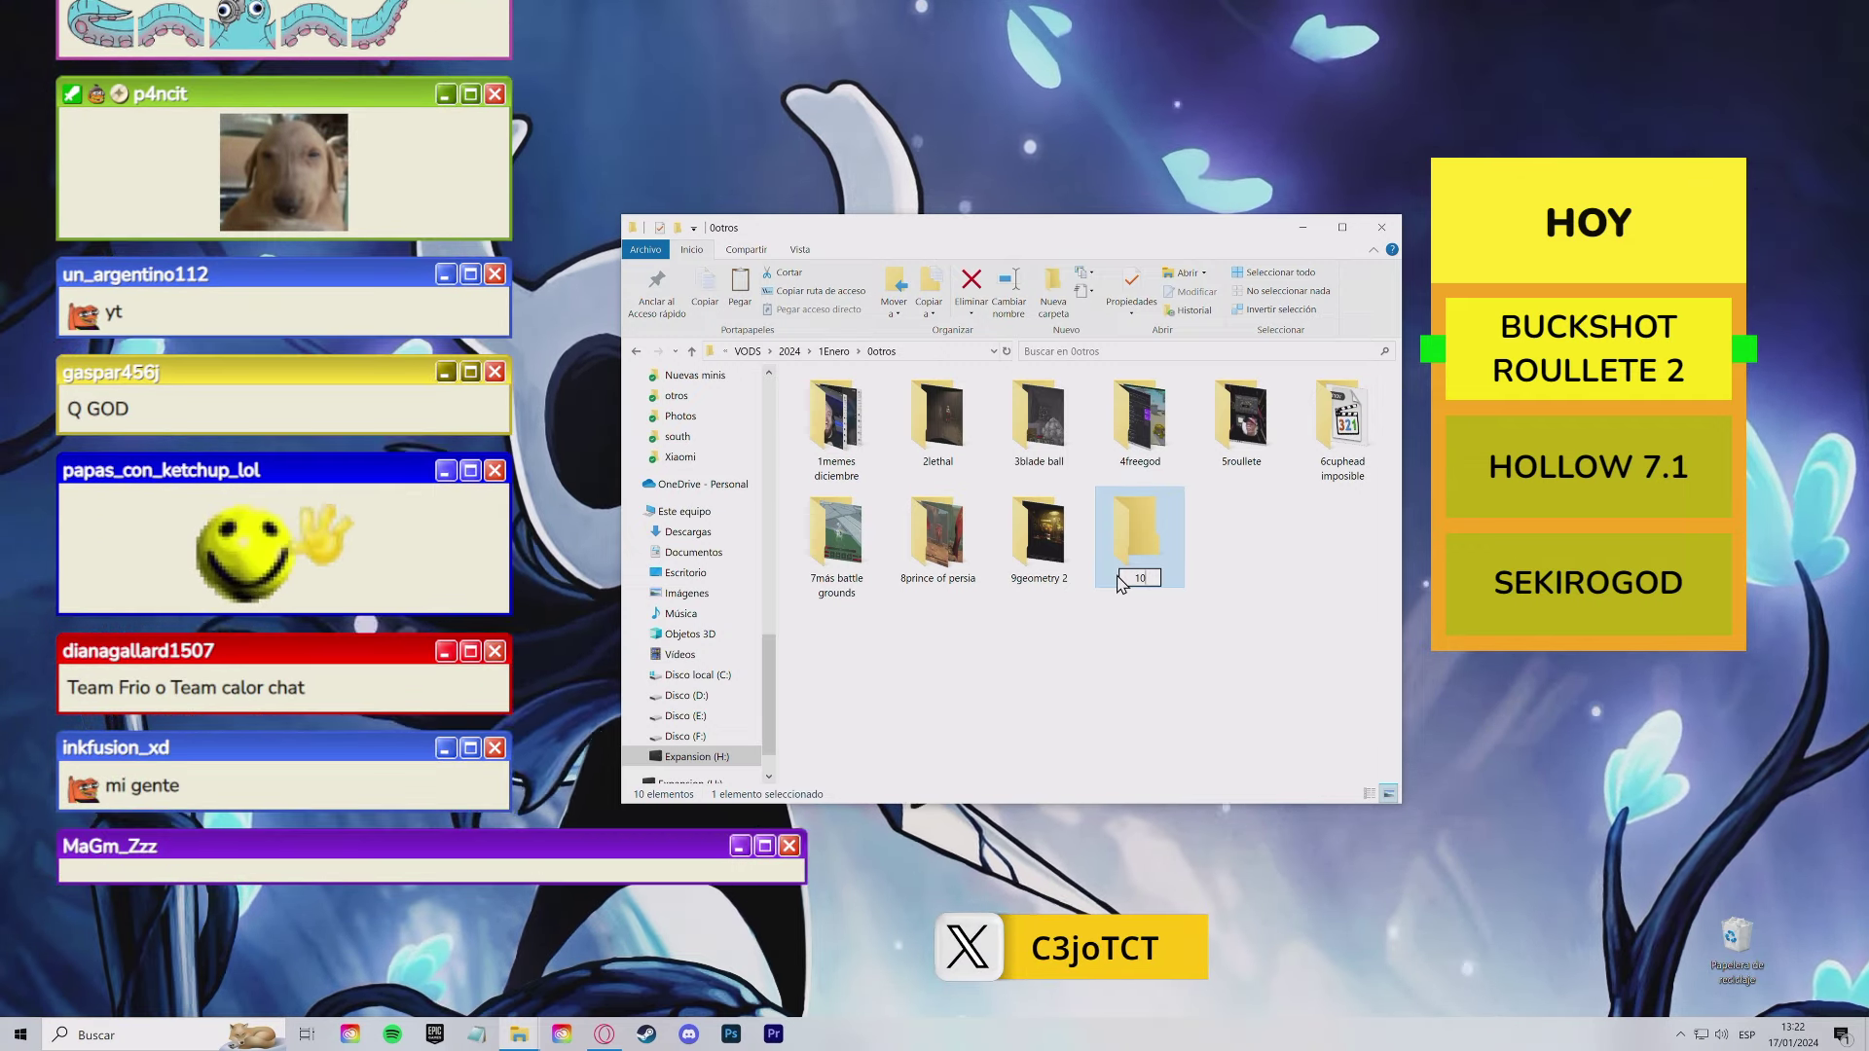
{"action": "type", "text": "buck"}
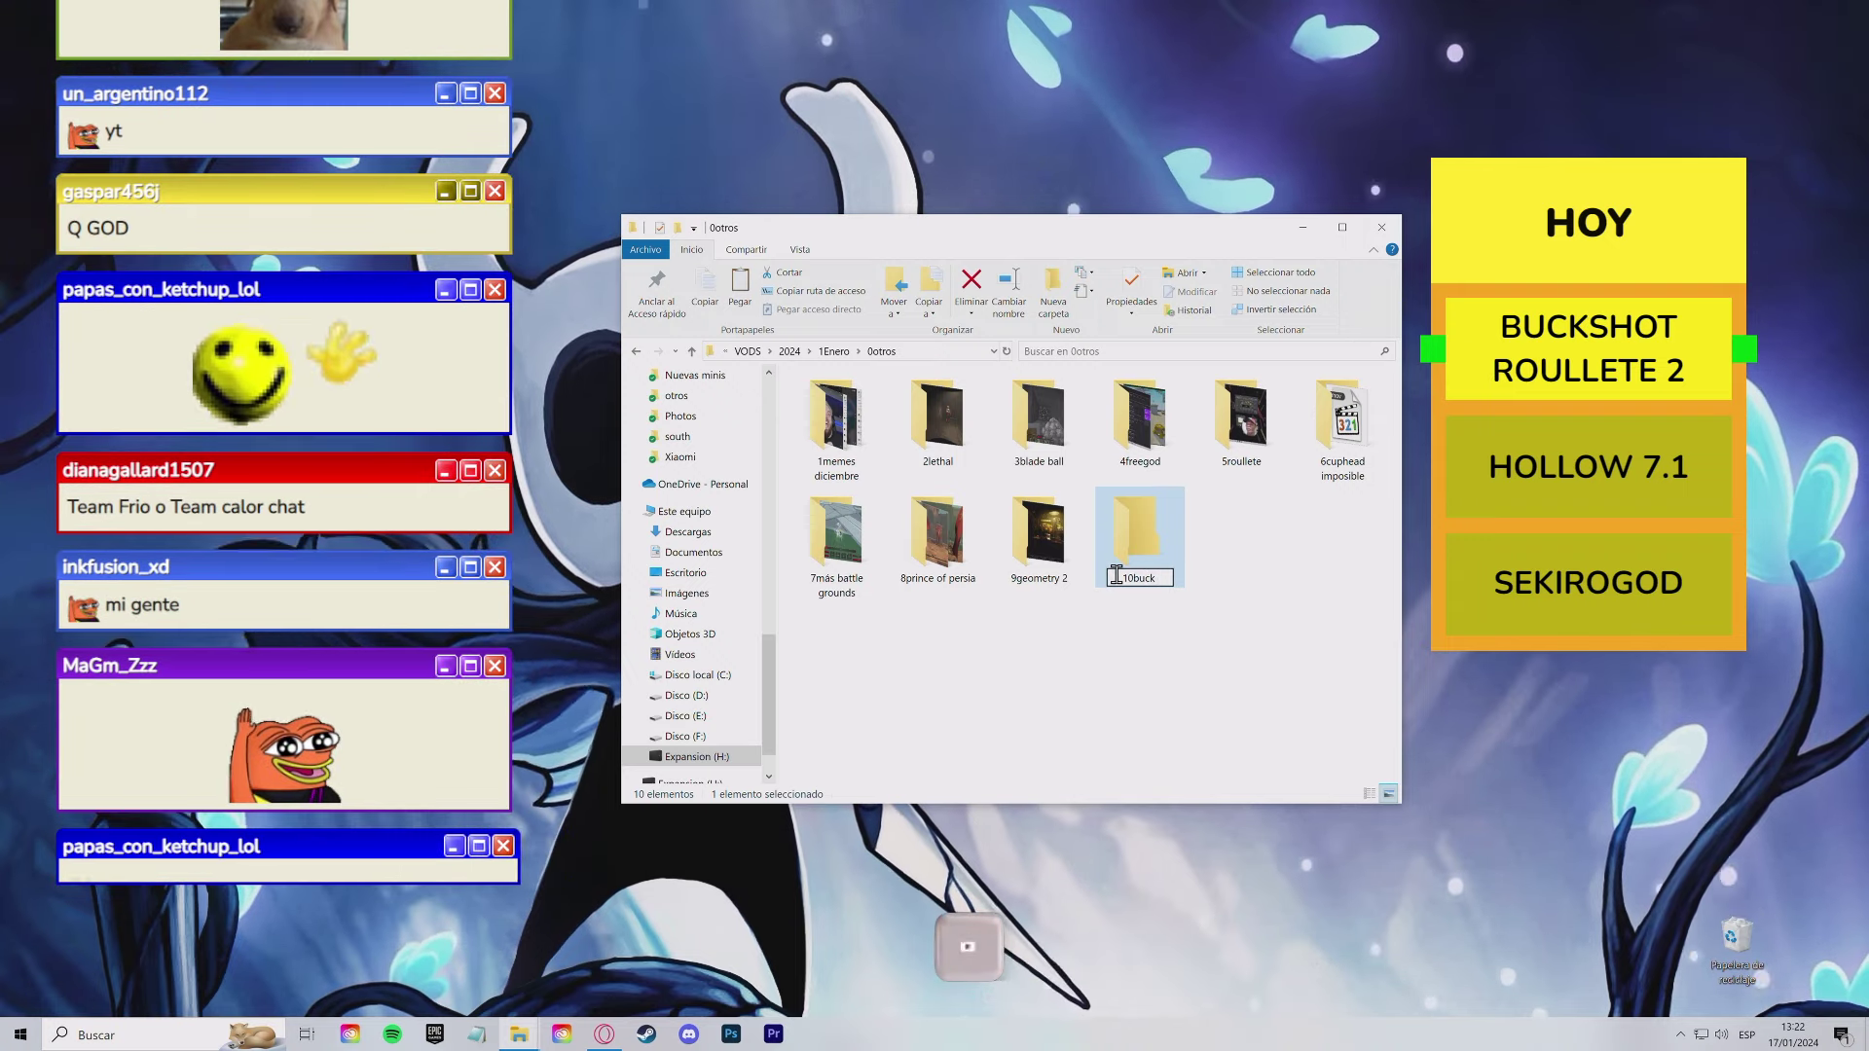
{"action": "key", "text": "Return"}
{"action": "key", "text": "Return"}
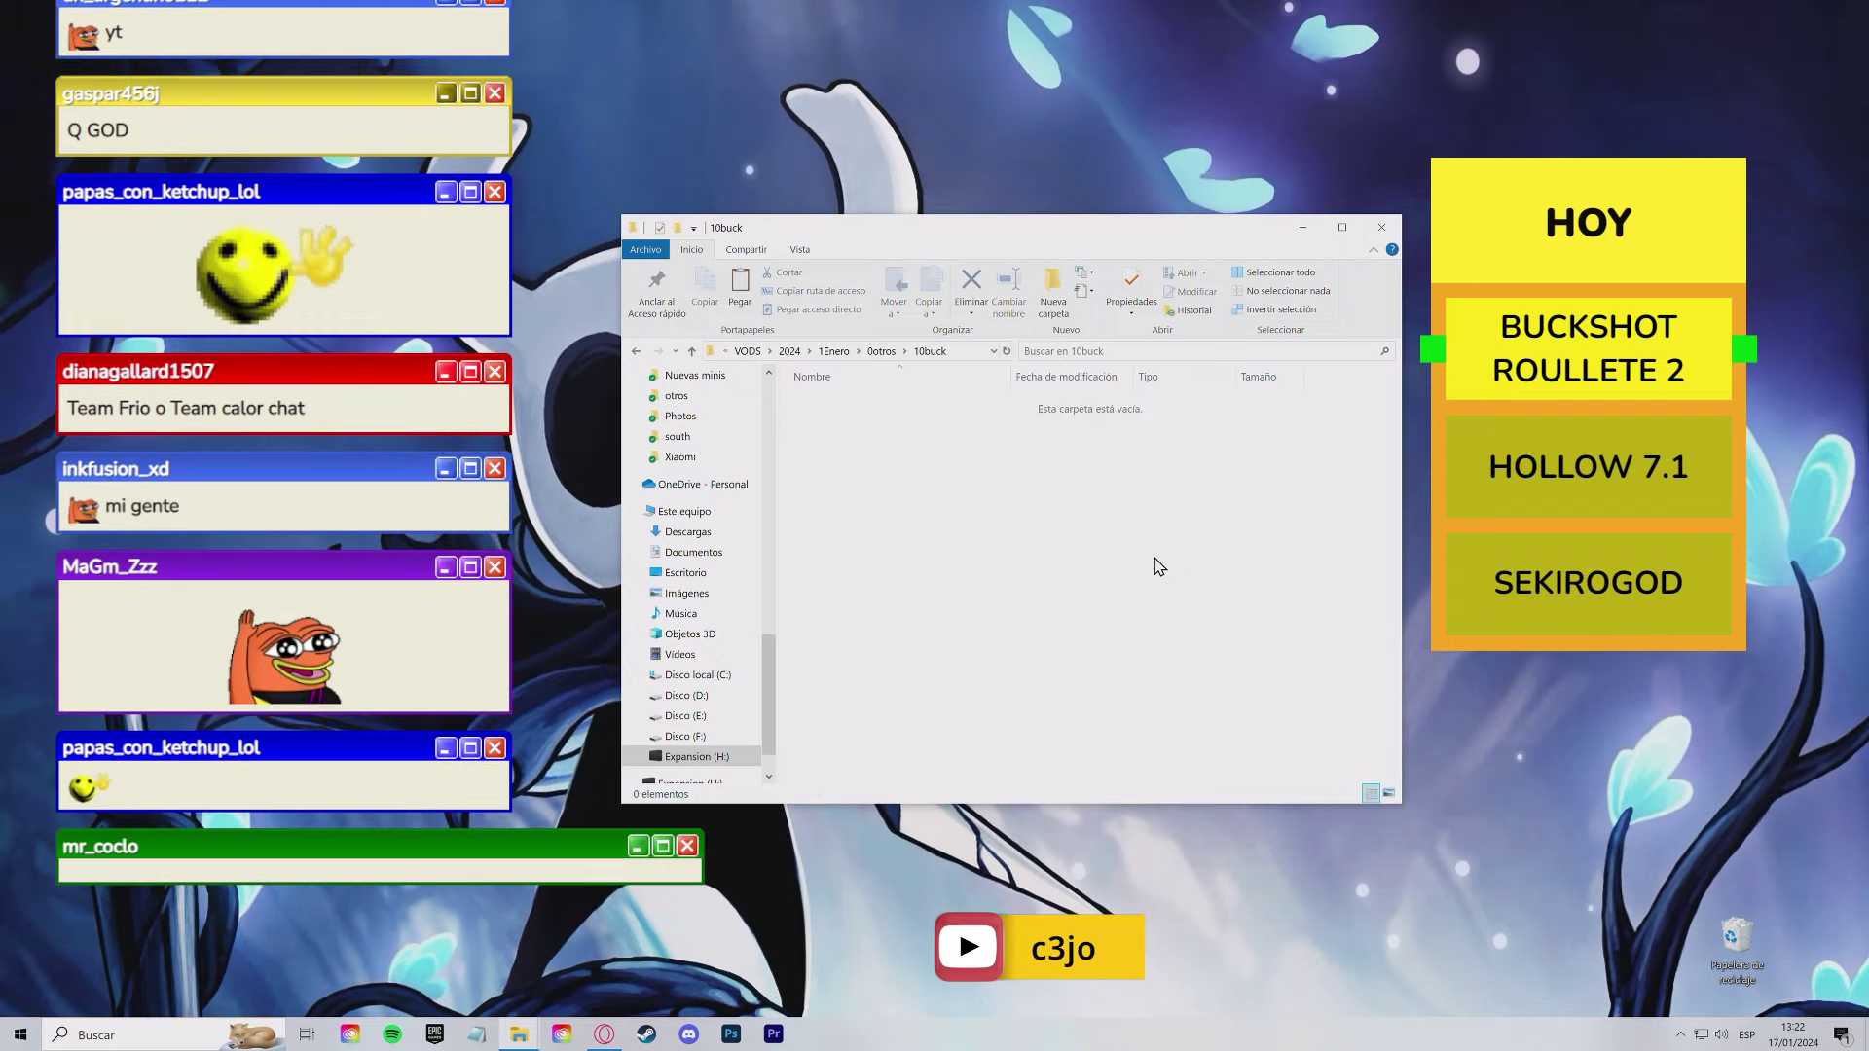
{"action": "key", "text": "ctrl+v"}
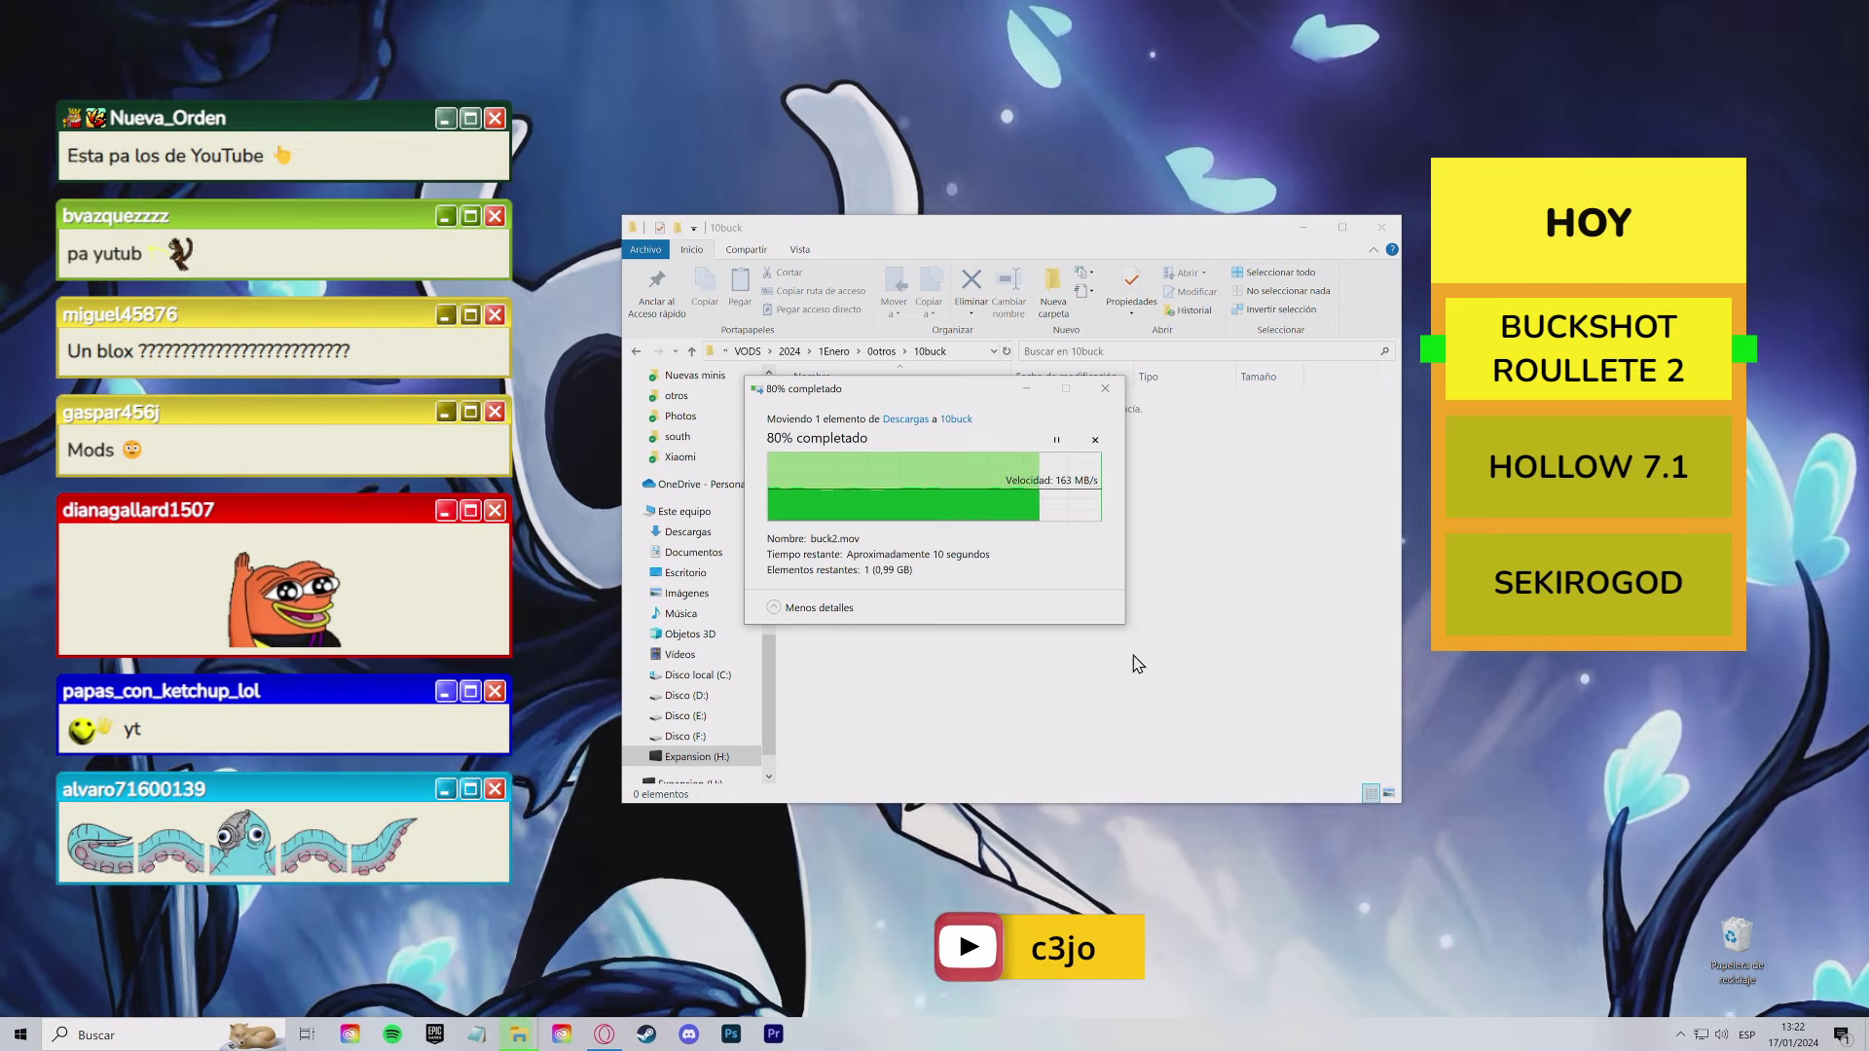
Step: Open the template project 0plantilla completa.prproj in Adobe Premiere Pro 2024
{"action": "right_click", "coordinate": [774, 1034]}
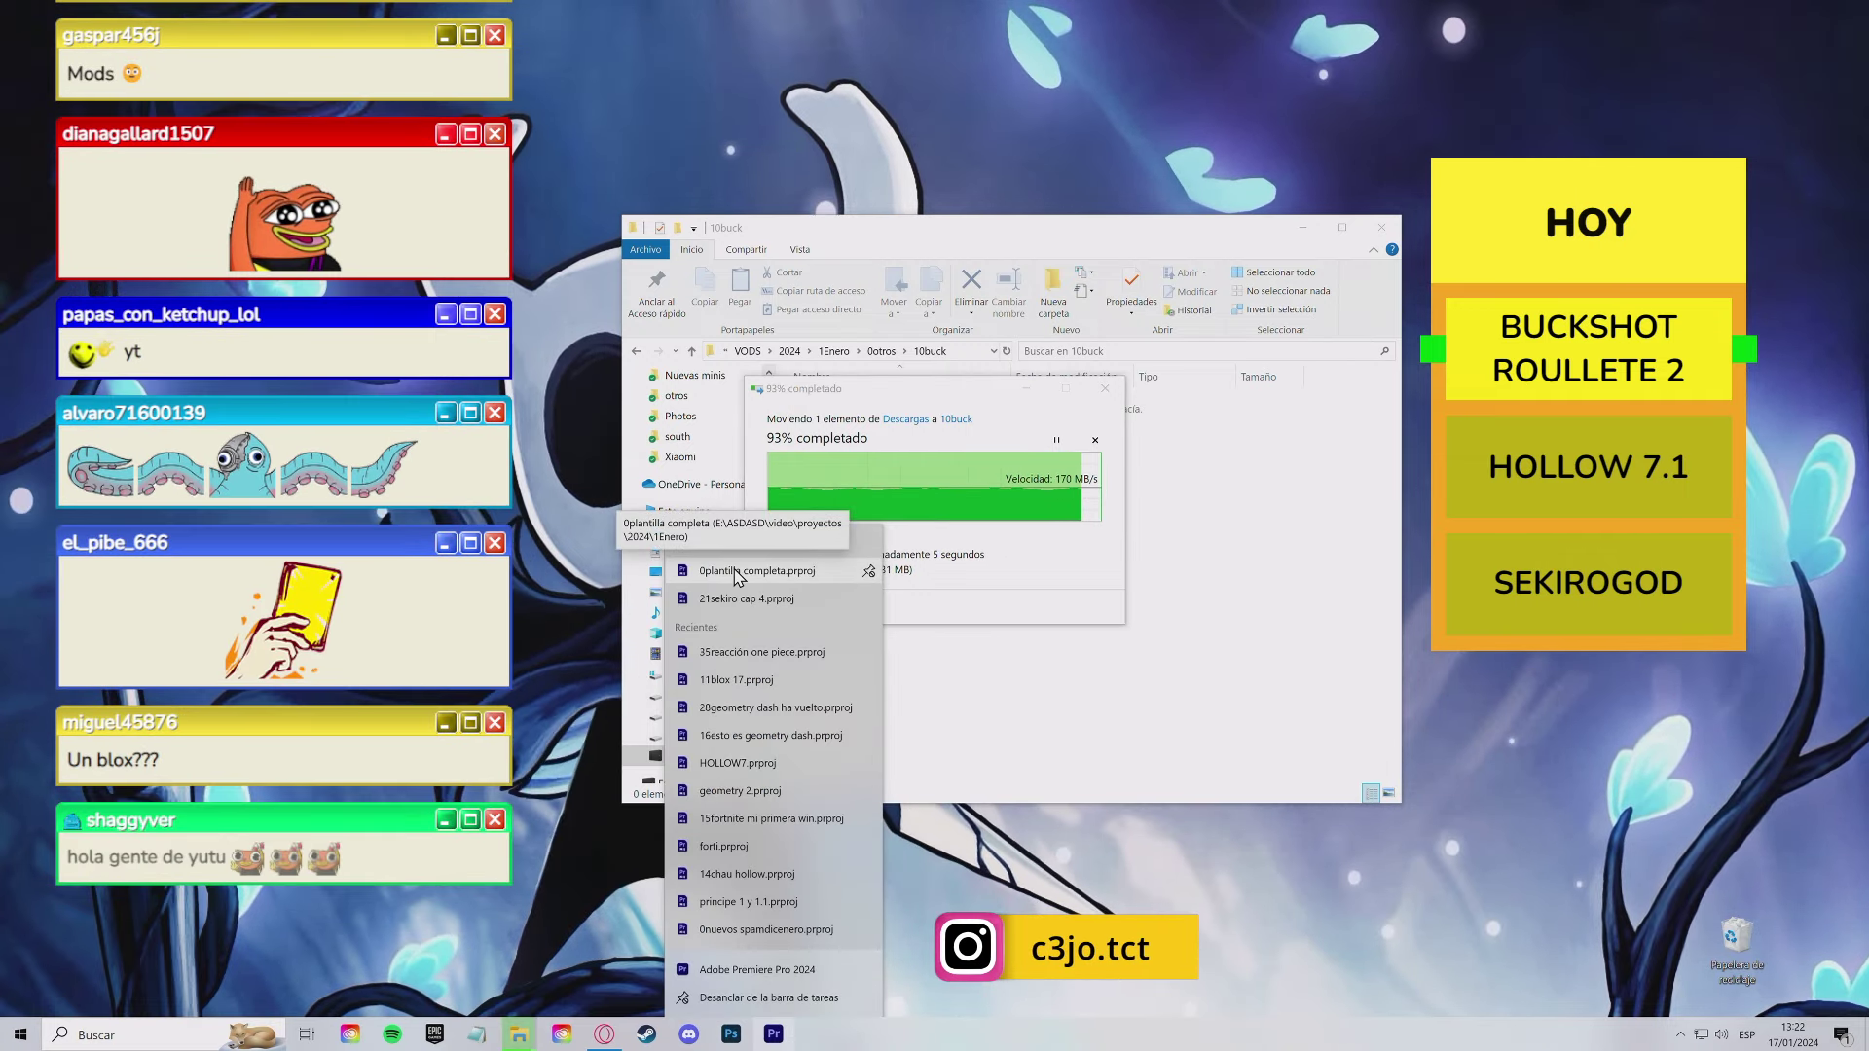
{"action": "left_click", "coordinate": [821, 579]}
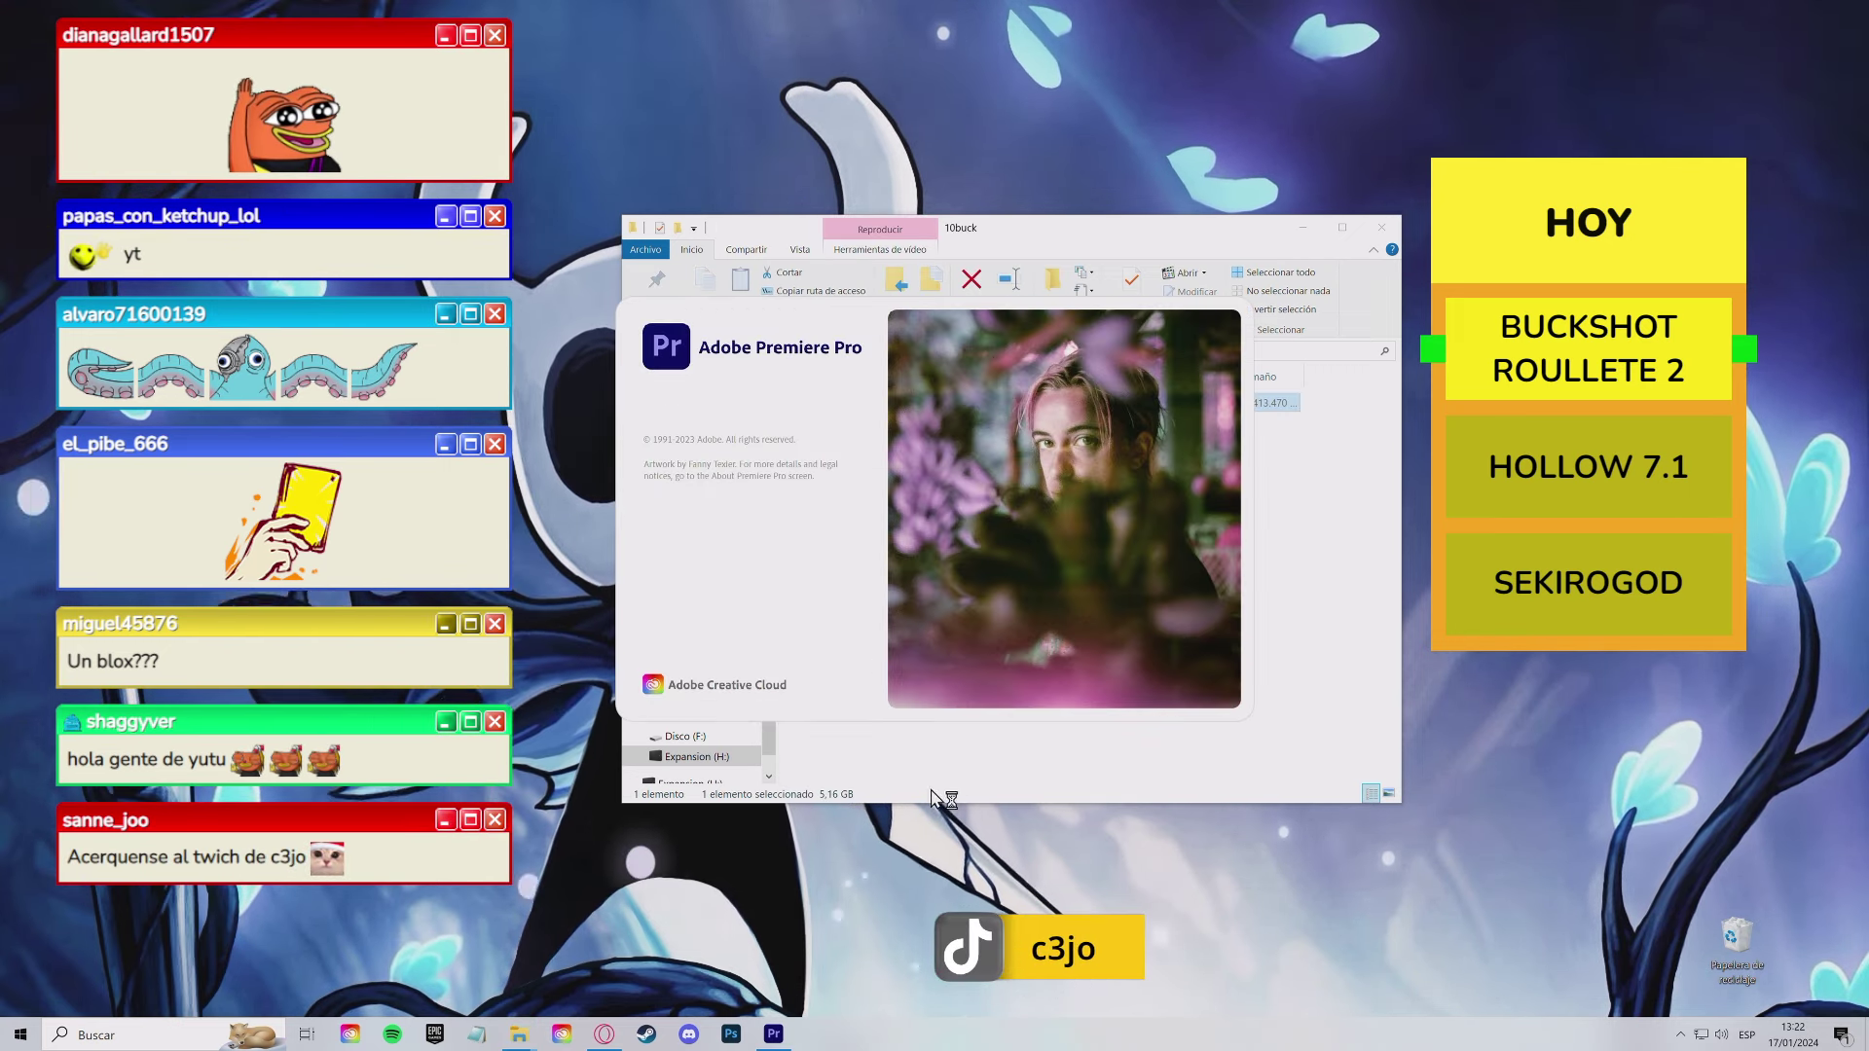
Step: Show the contents of the 10buck folder as large thumbnails and minimise its window
{"action": "left_click", "coordinate": [935, 793]}
{"action": "left_click", "coordinate": [946, 660]}
{"action": "left_click", "coordinate": [1388, 794]}
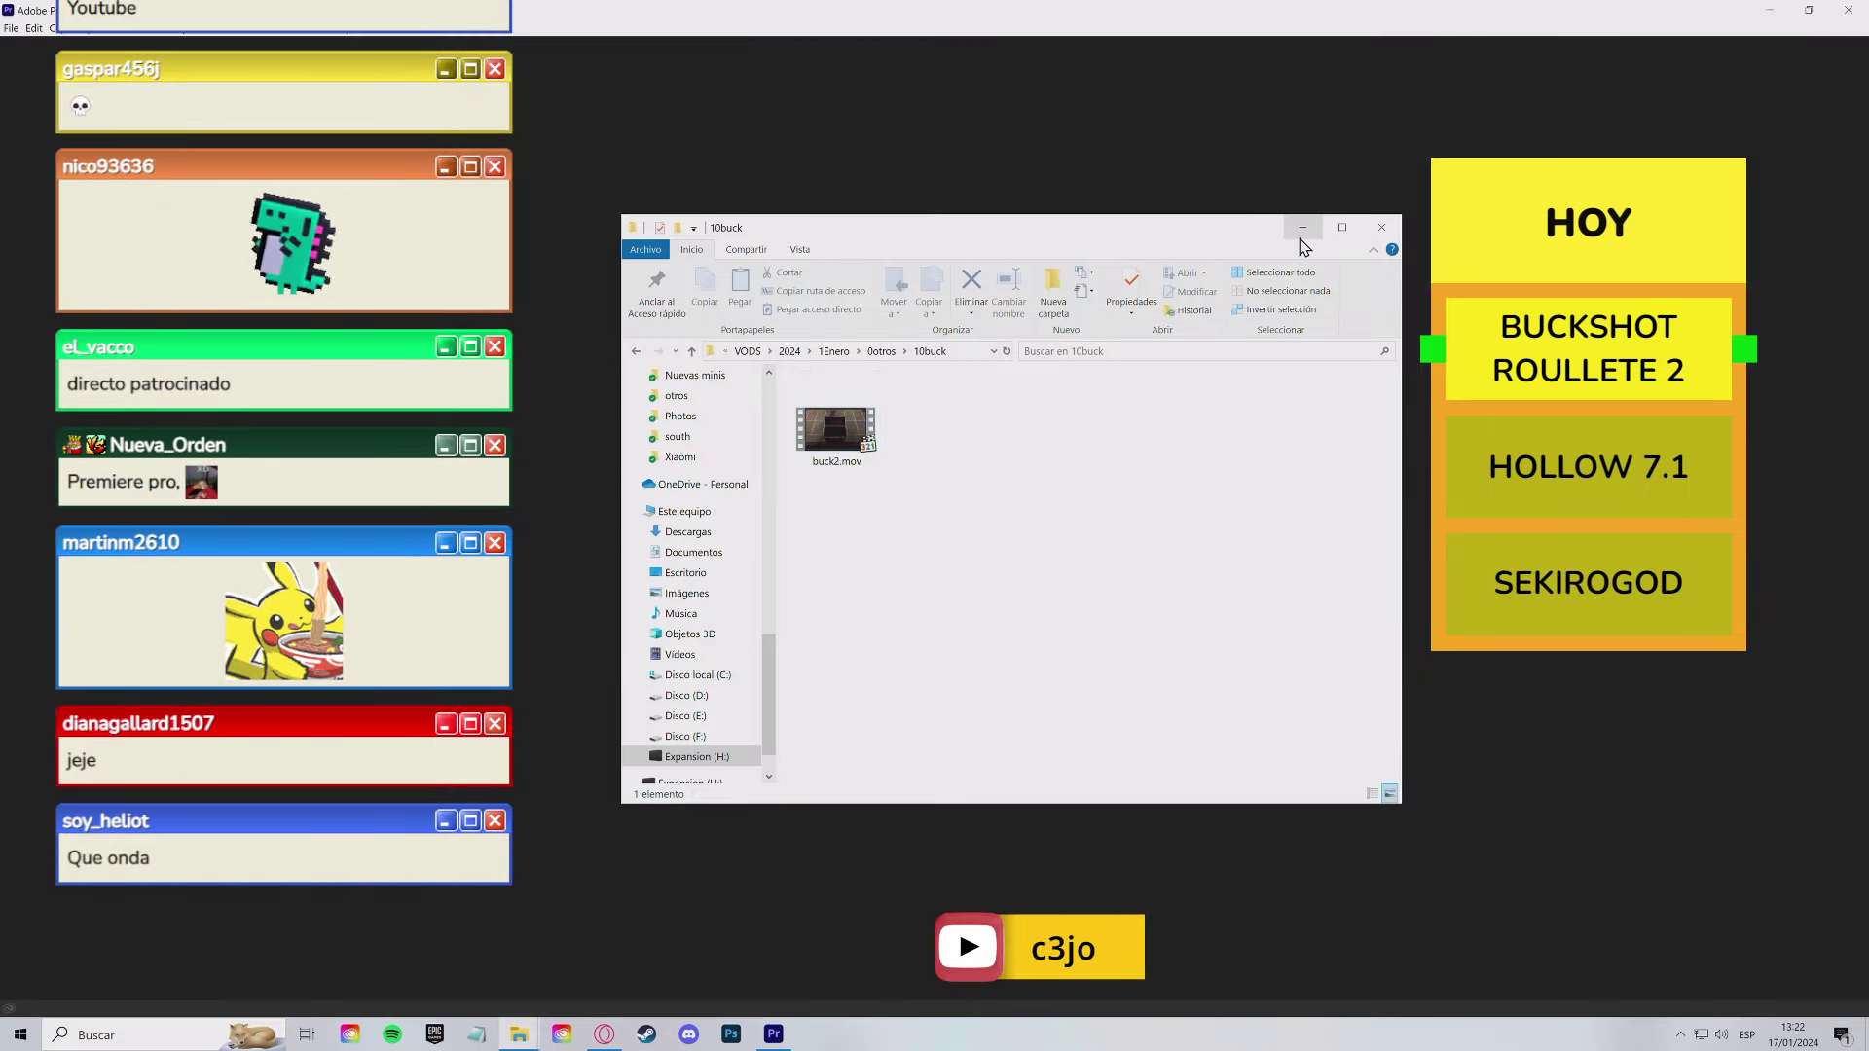
{"action": "left_click", "coordinate": [1301, 234]}
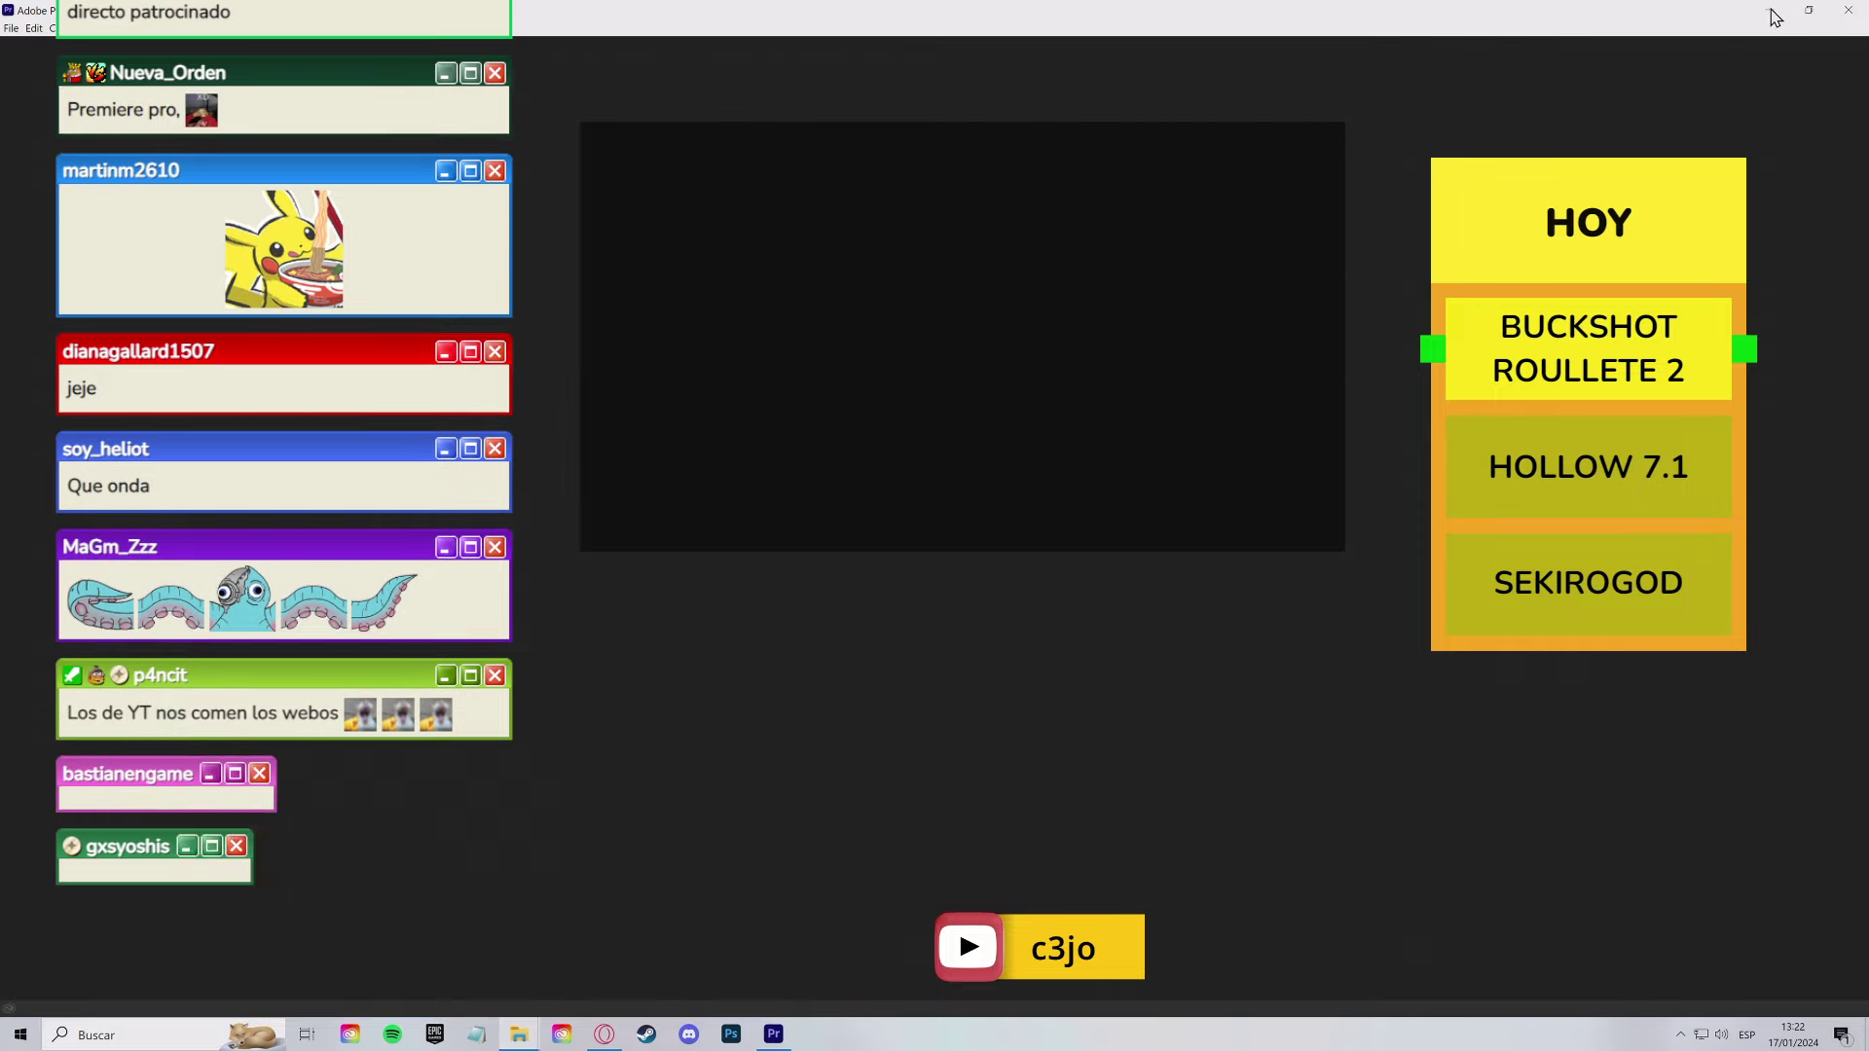
{"action": "left_click", "coordinate": [1772, 12]}
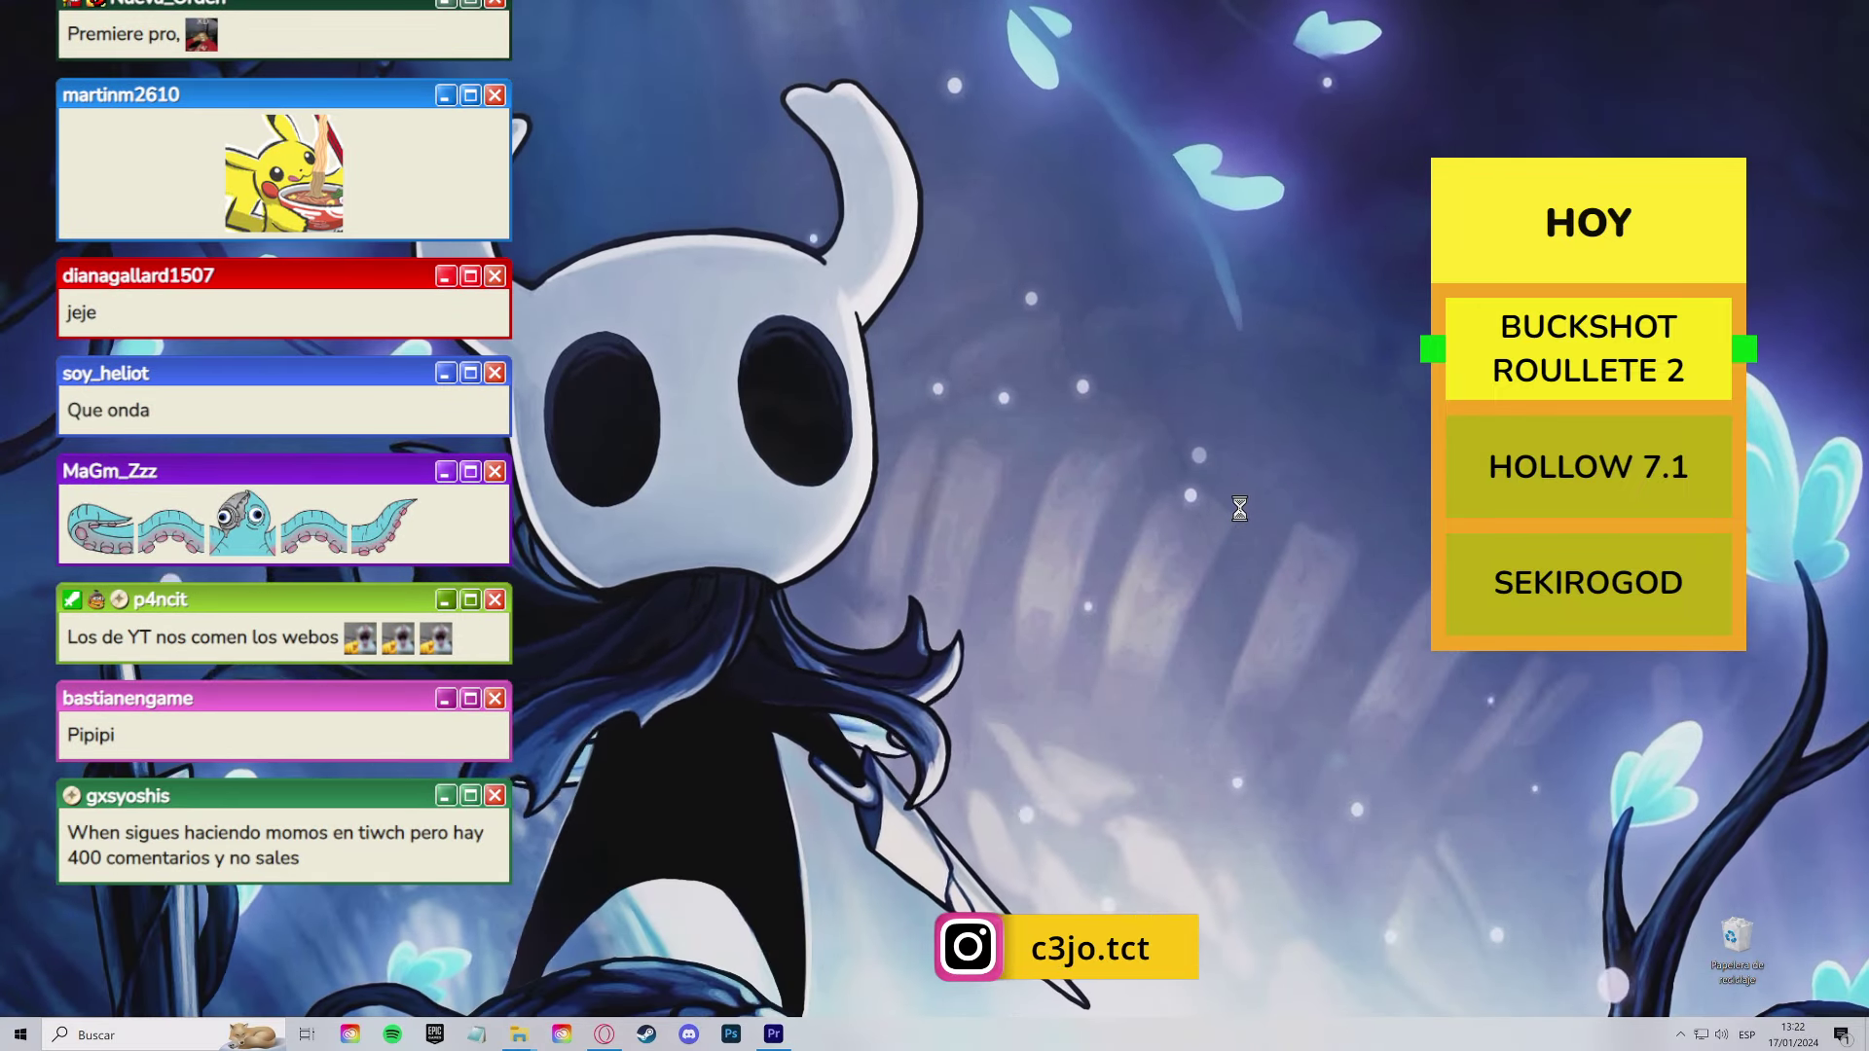
{"action": "right_click", "coordinate": [1240, 513]}
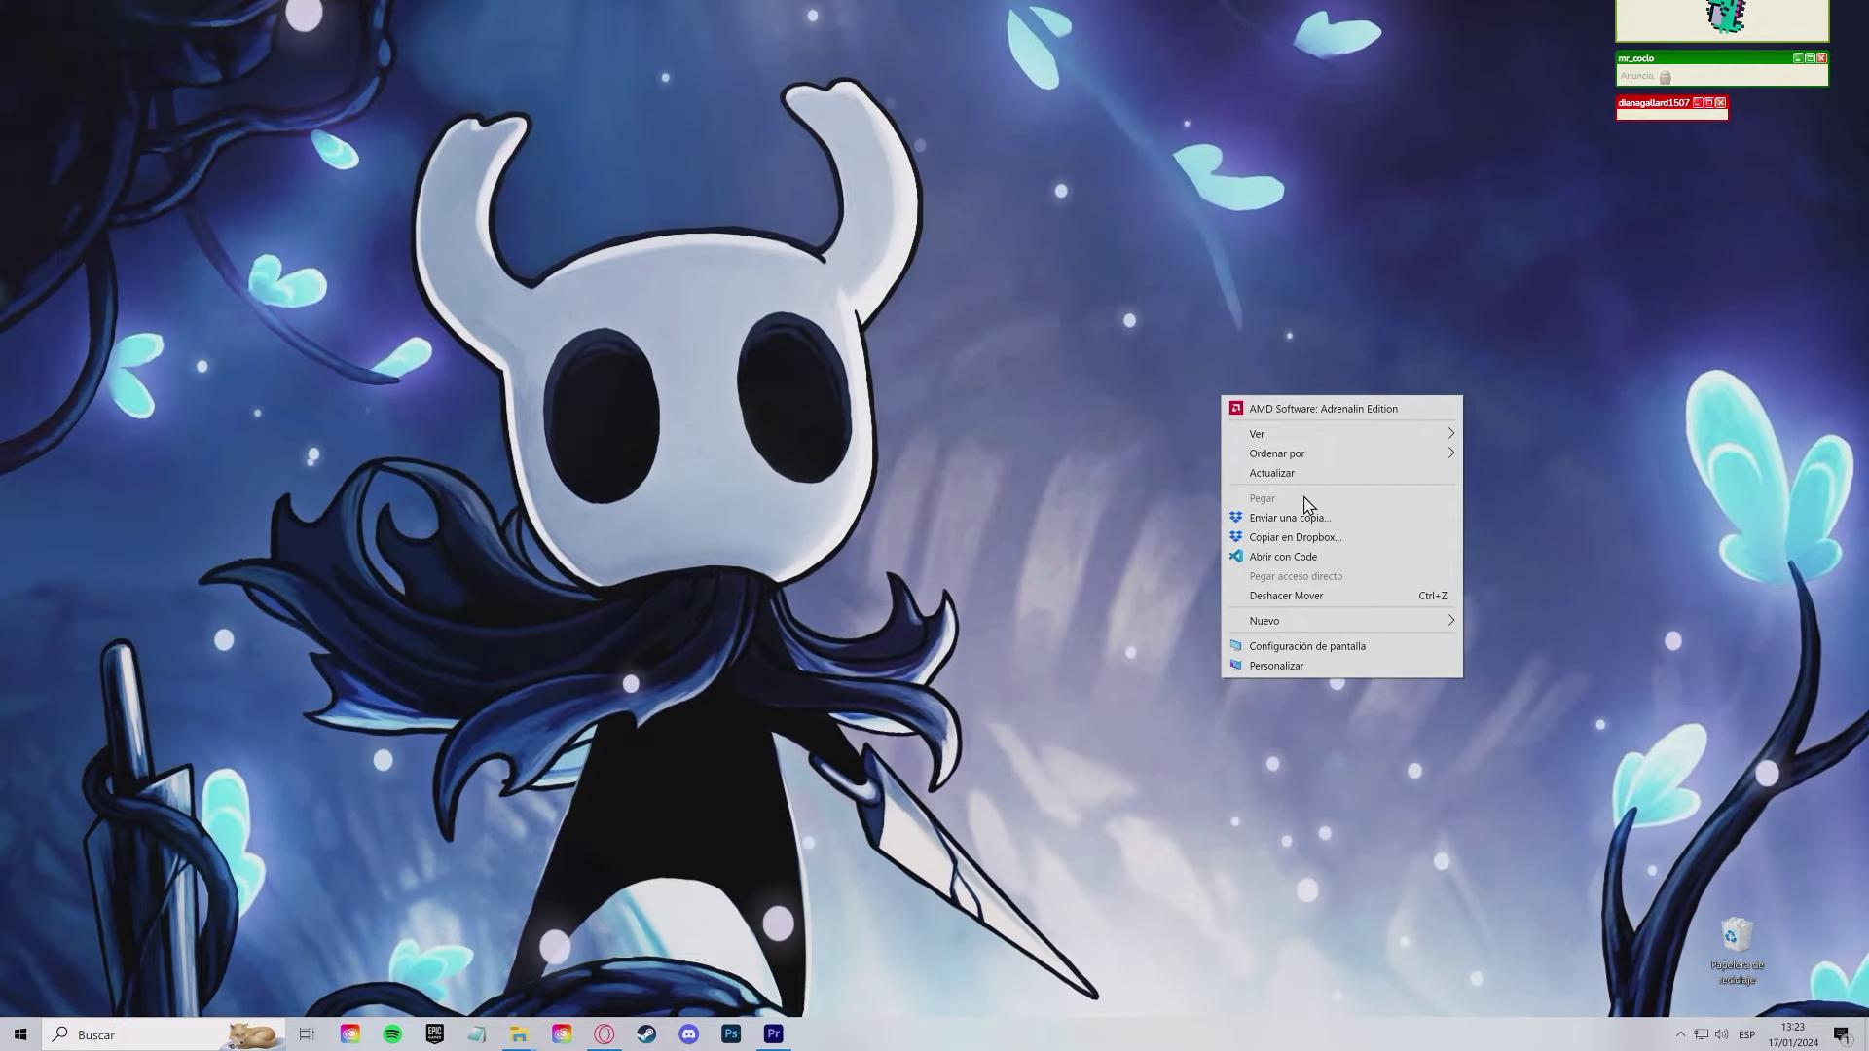
{"action": "left_click", "coordinate": [1260, 473]}
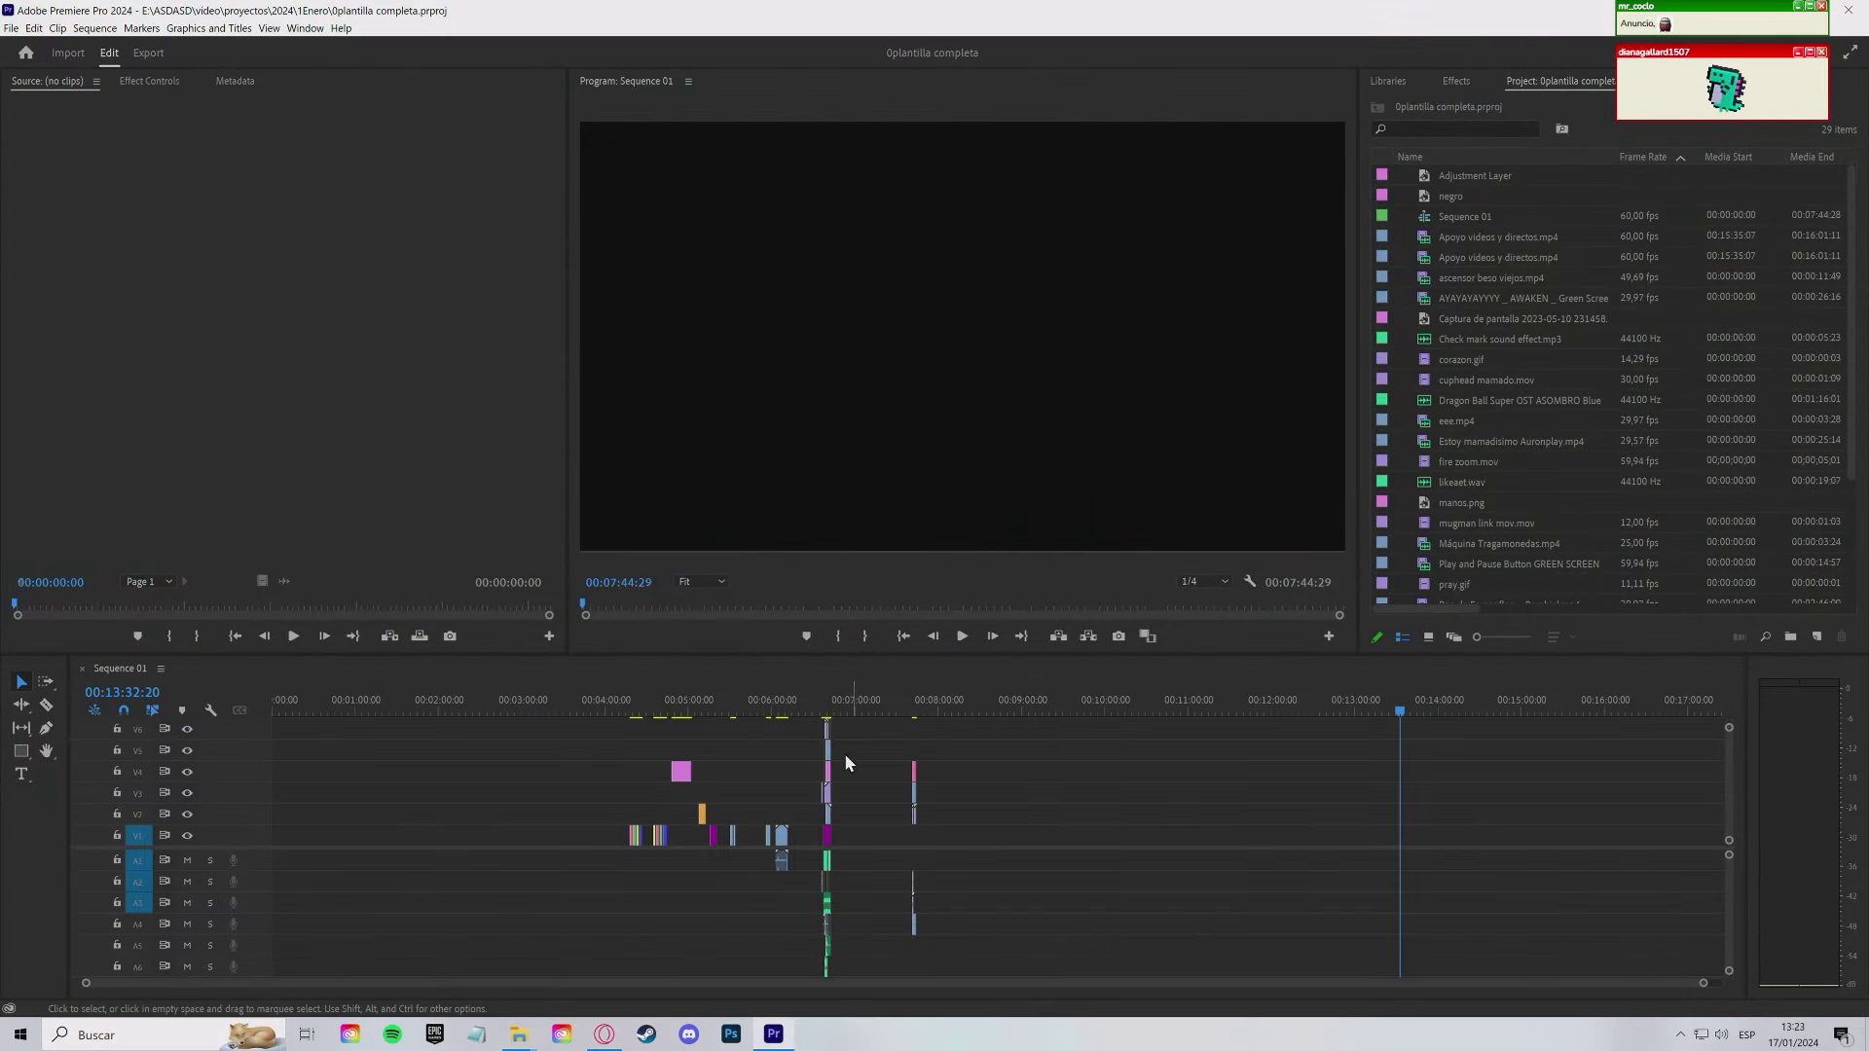
Step: Move the playhead to the empty stretch of Sequence 01 after the template clips, at about 00:08:32
{"action": "left_click", "coordinate": [1032, 701]}
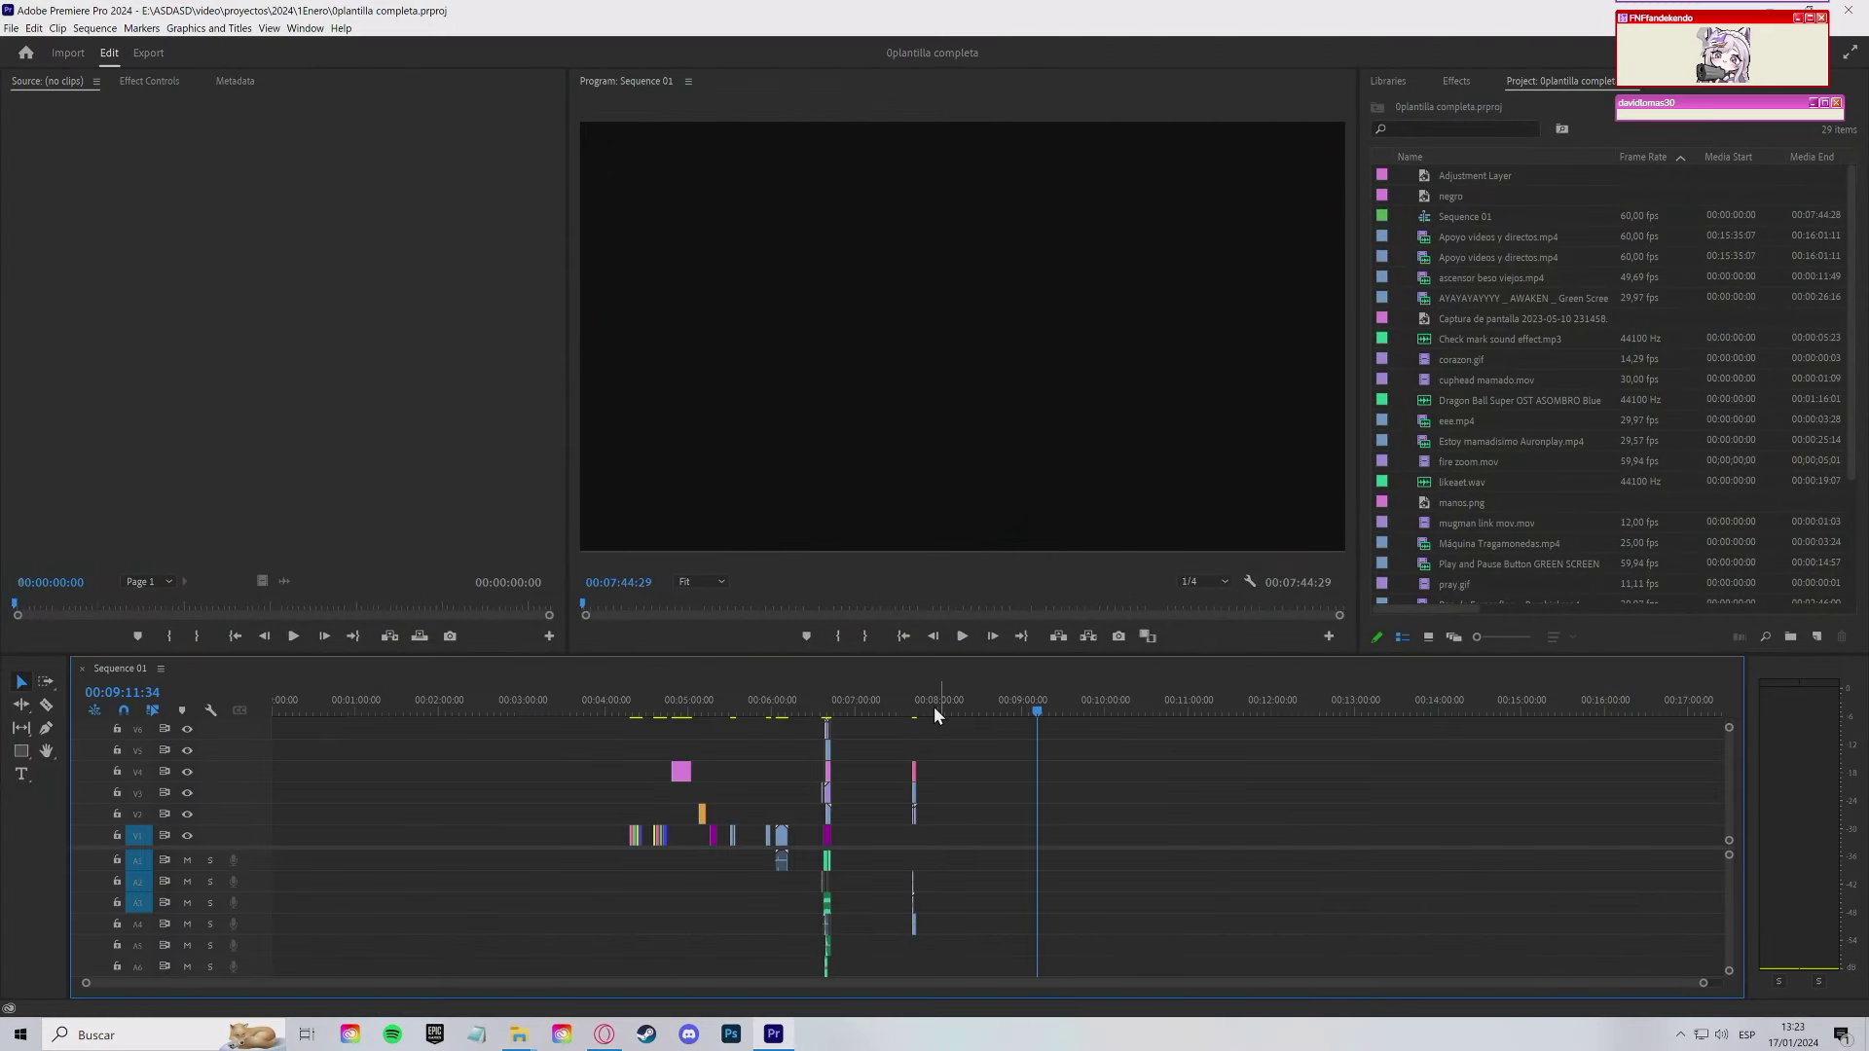
{"action": "left_click", "coordinate": [832, 699]}
{"action": "left_click_drag", "start_coordinate": [827, 701], "coordinate": [960, 722]}
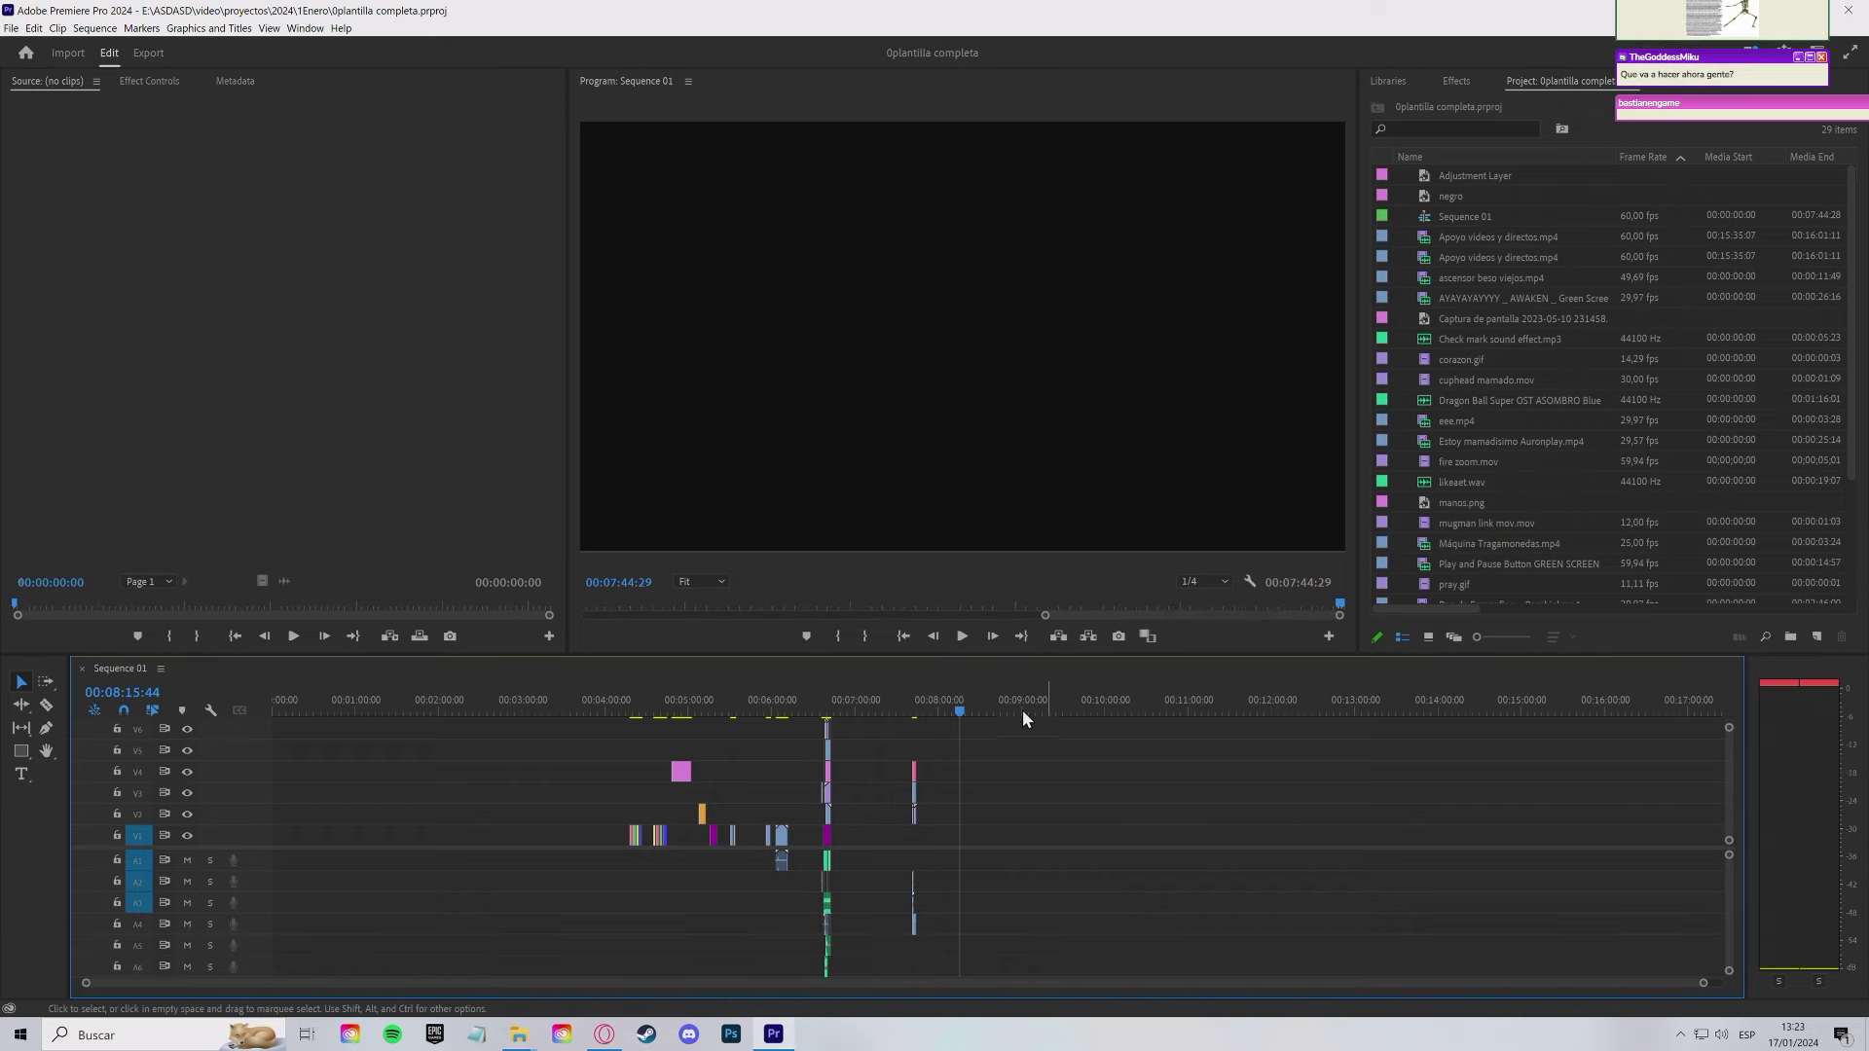
{"action": "left_click", "coordinate": [981, 711]}
{"action": "left_click", "coordinate": [985, 711]}
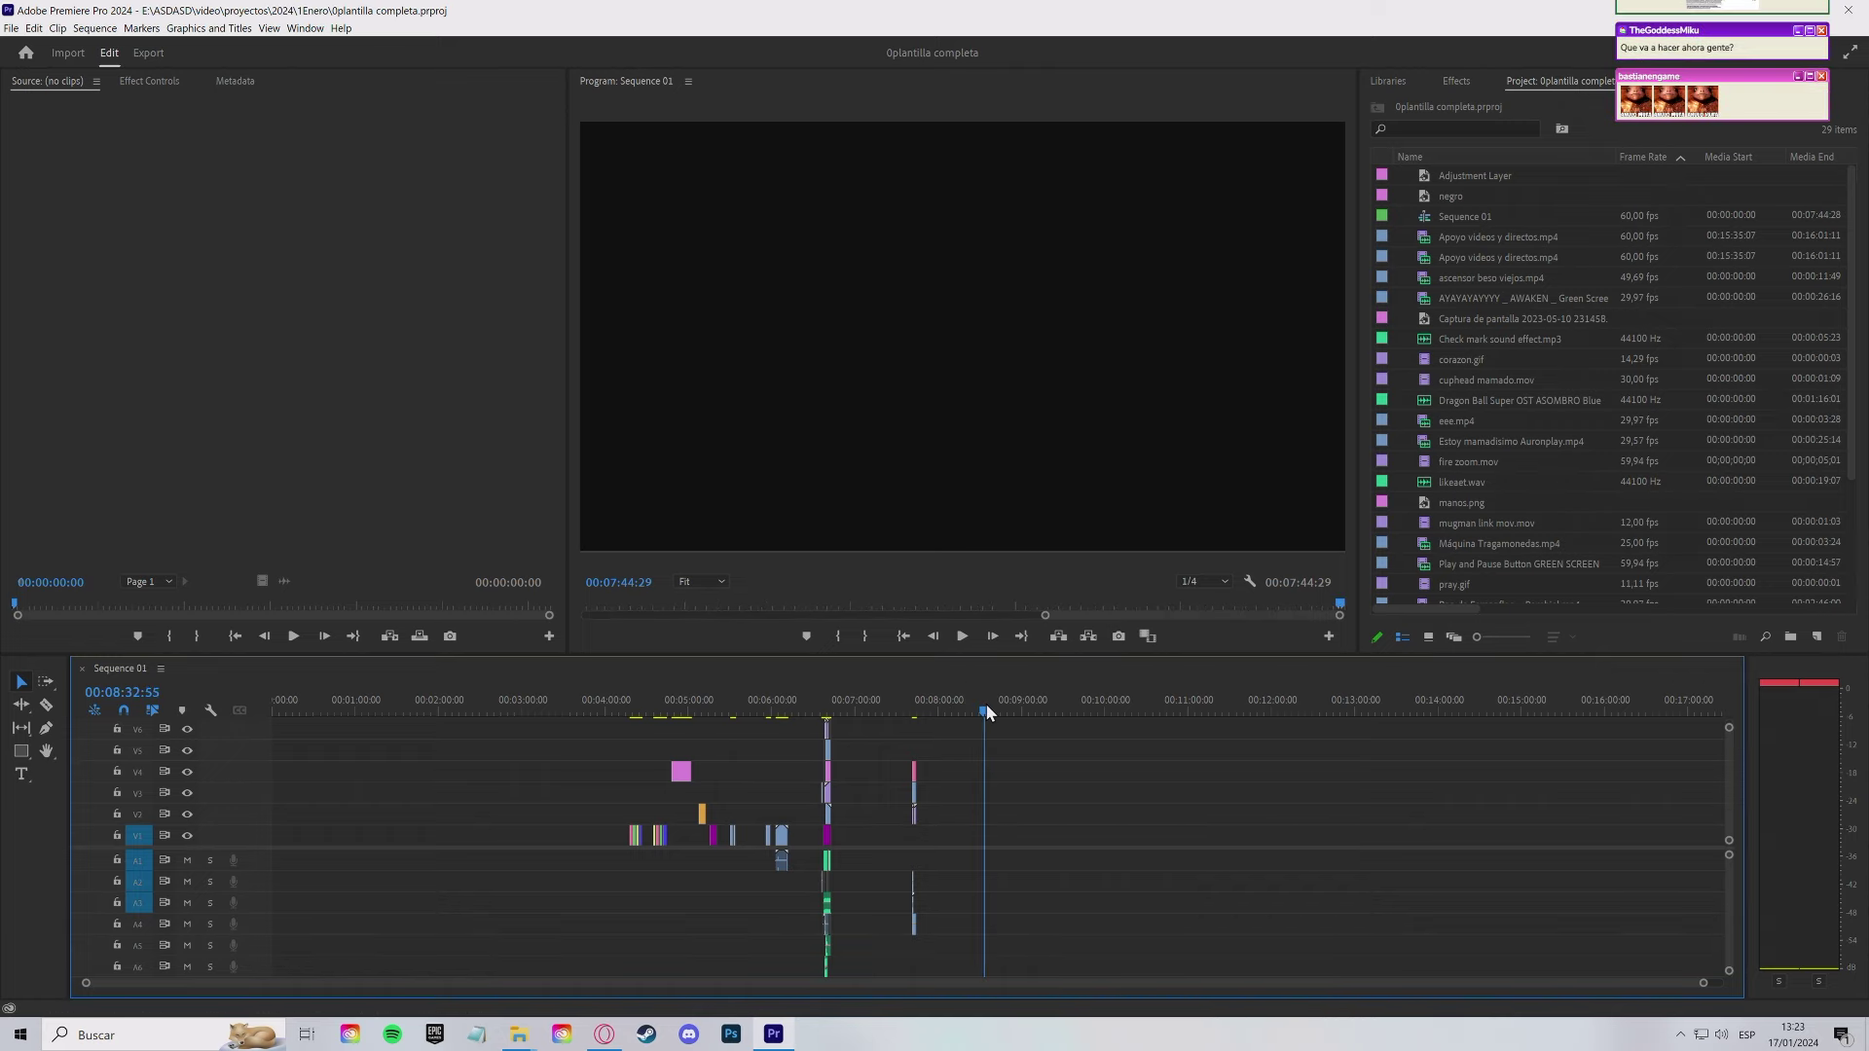
Step: Save a copy of the project as 18buckshot 2 in the 1Enero projects folder
{"action": "key", "text": "ctrl+shift+s"}
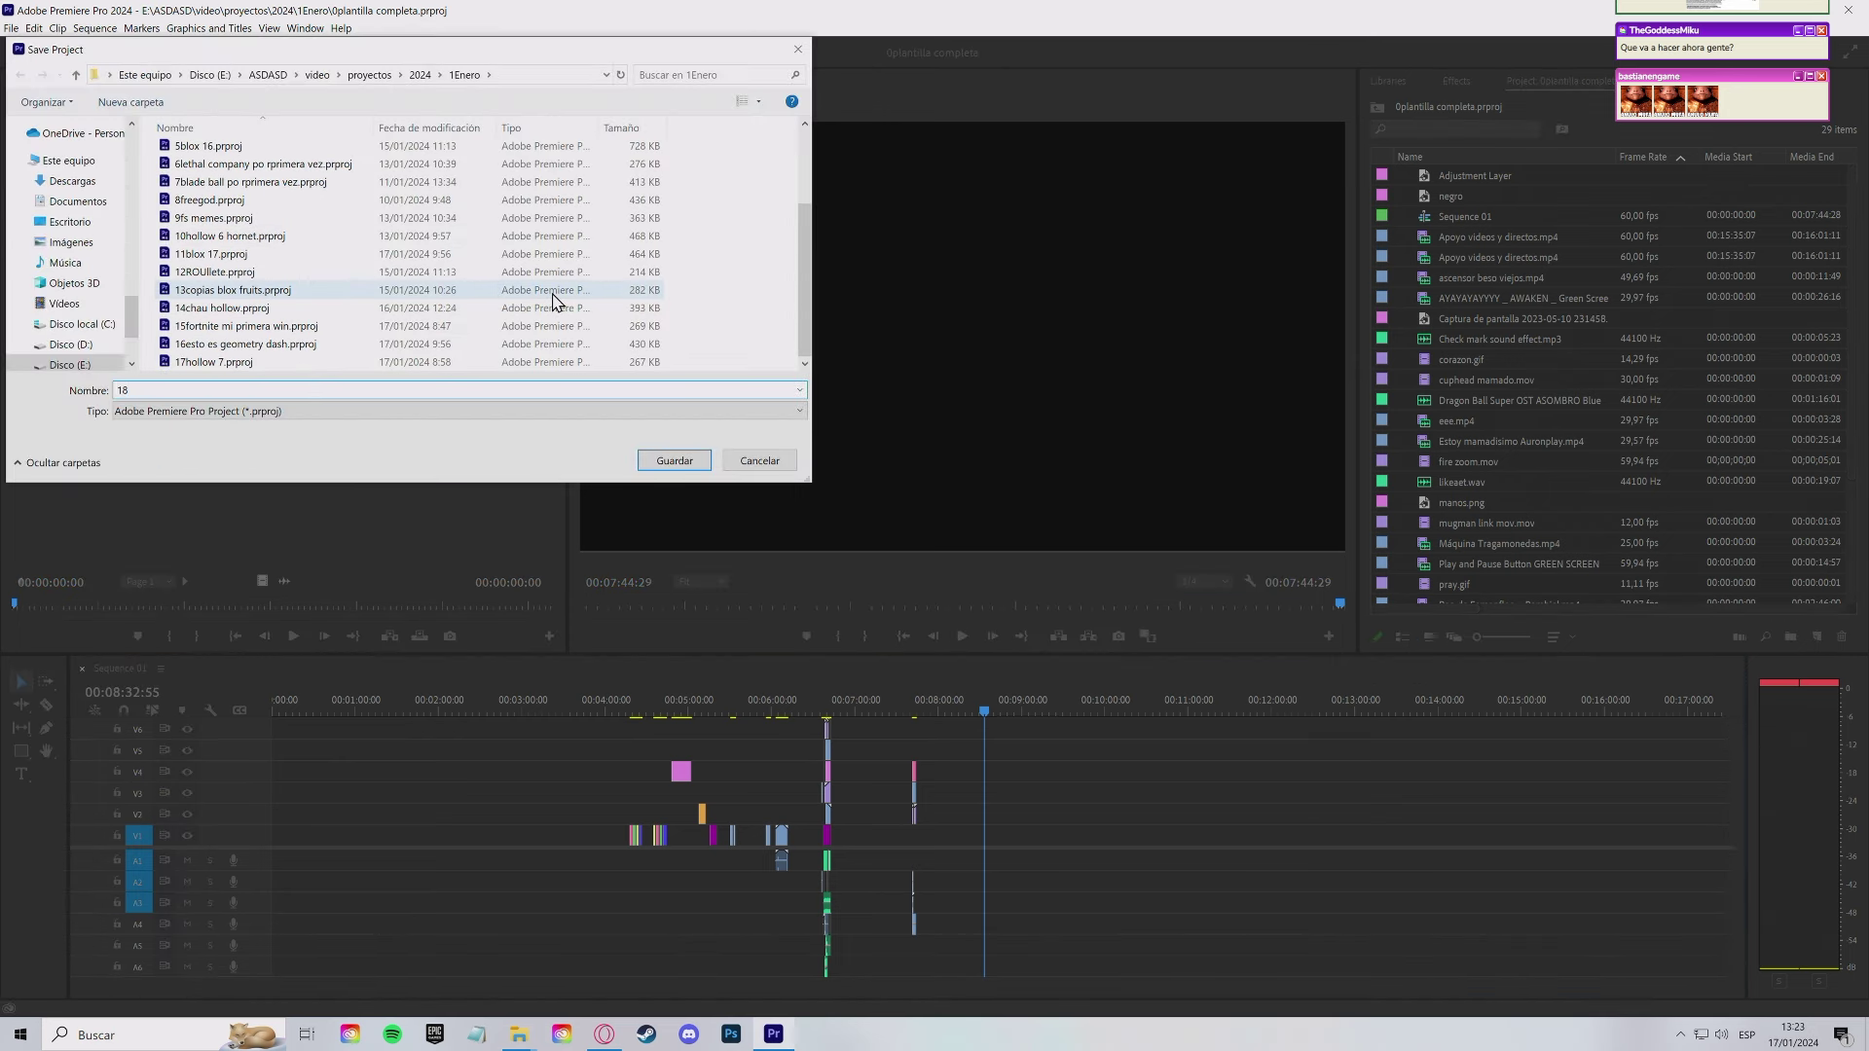
{"action": "type", "text": "18"}
{"action": "scroll", "coordinate": [482, 282], "scroll_direction": "up", "scroll_amount": 2}
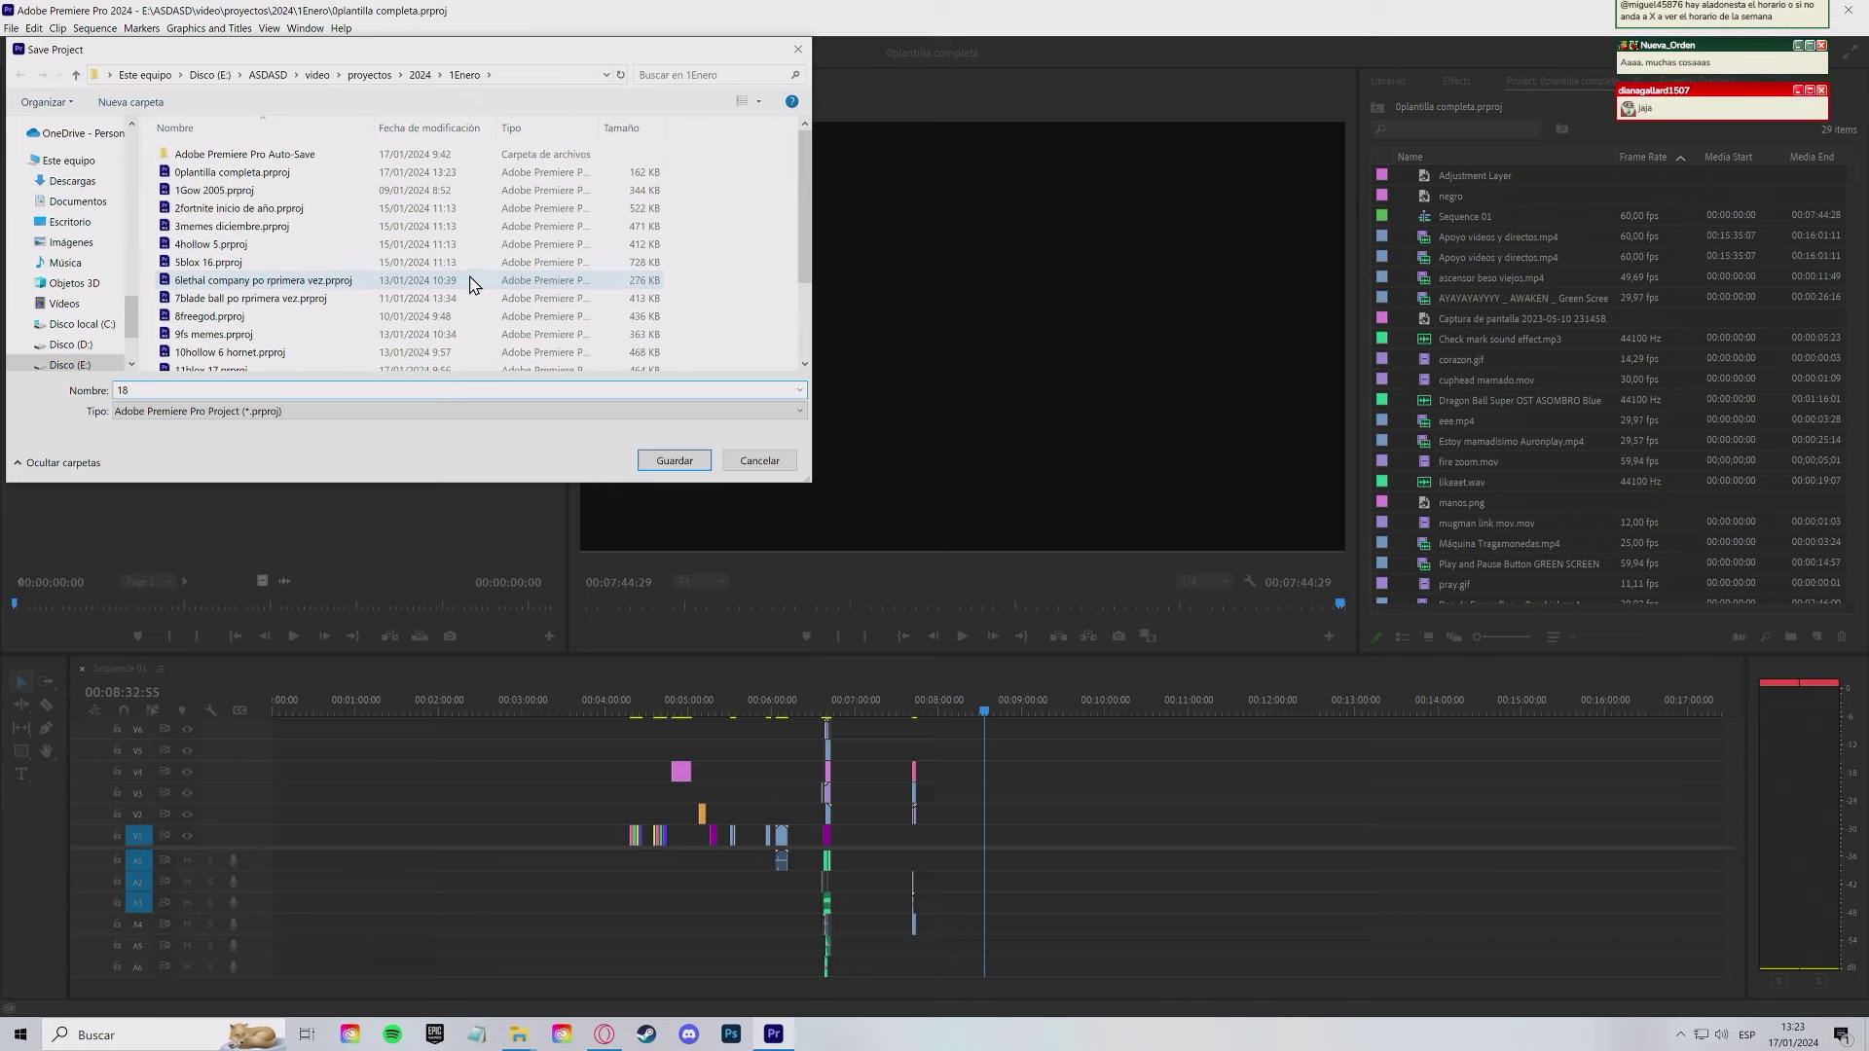
{"action": "scroll", "coordinate": [370, 233], "scroll_direction": "down", "scroll_amount": 2}
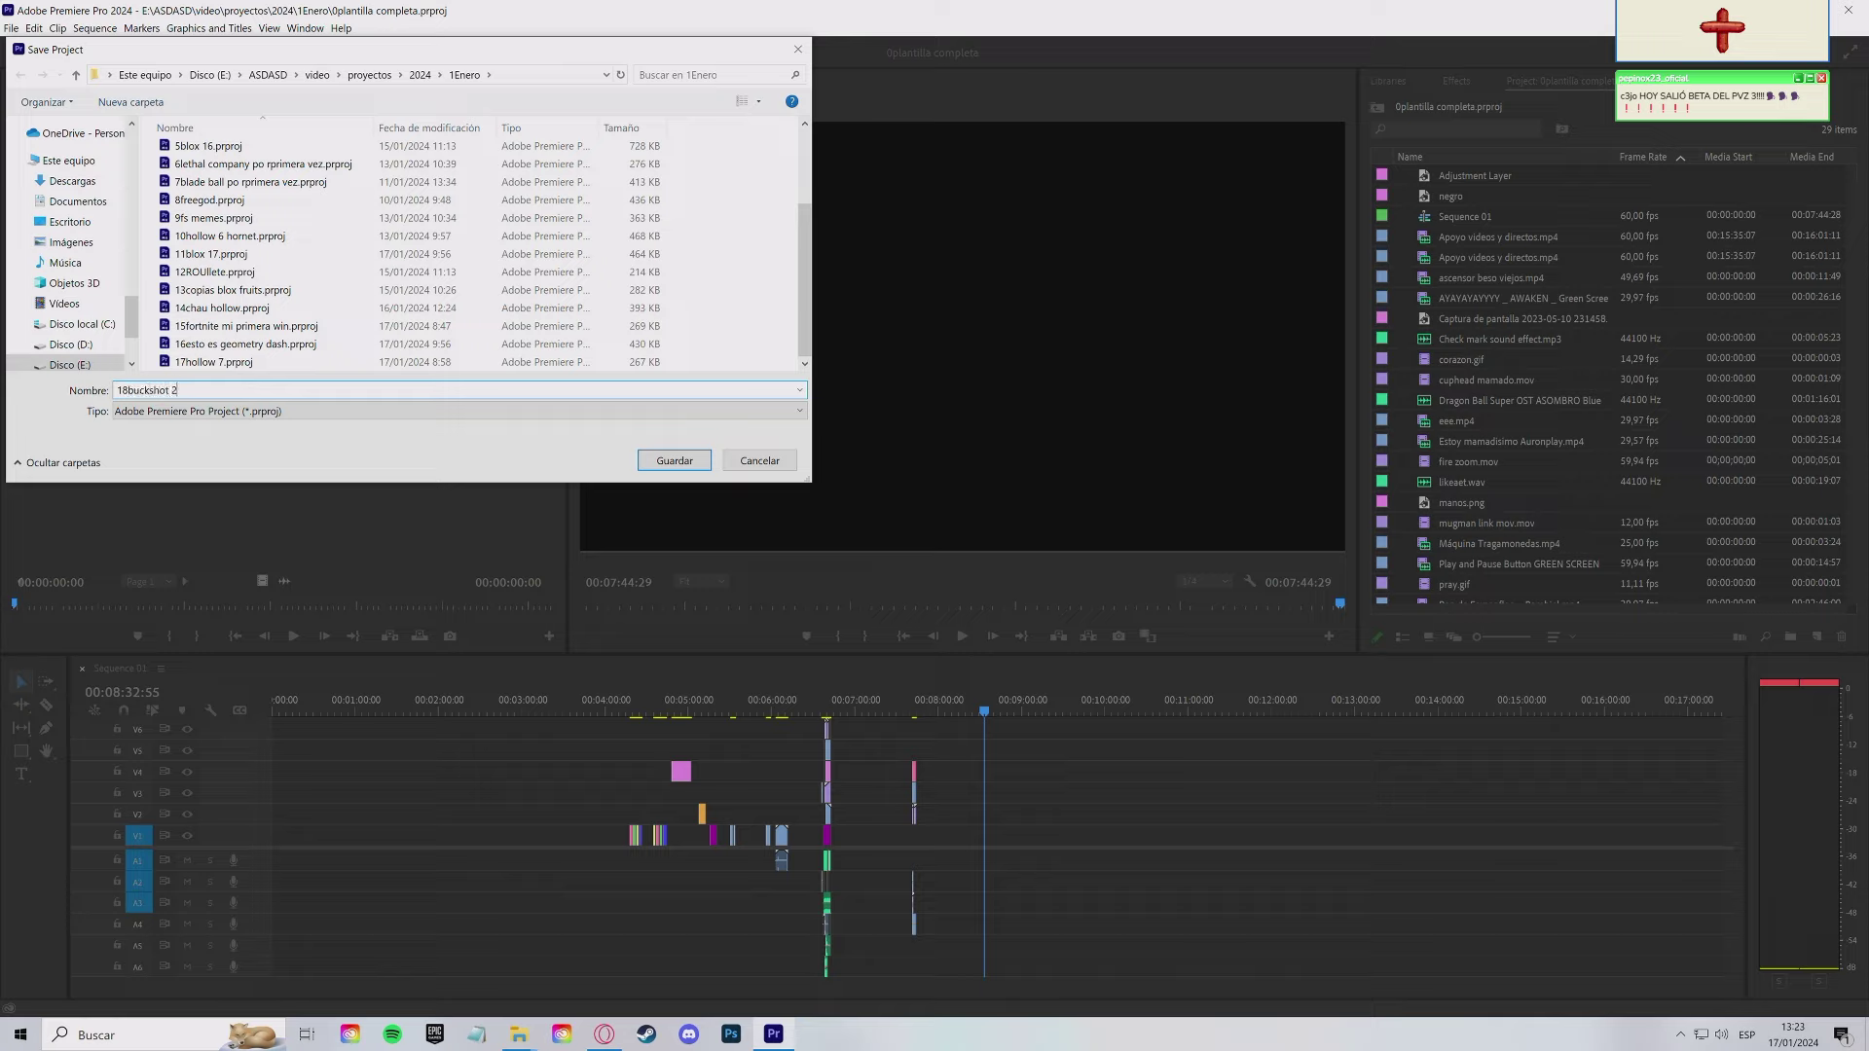
{"action": "left_click", "coordinate": [652, 460]}
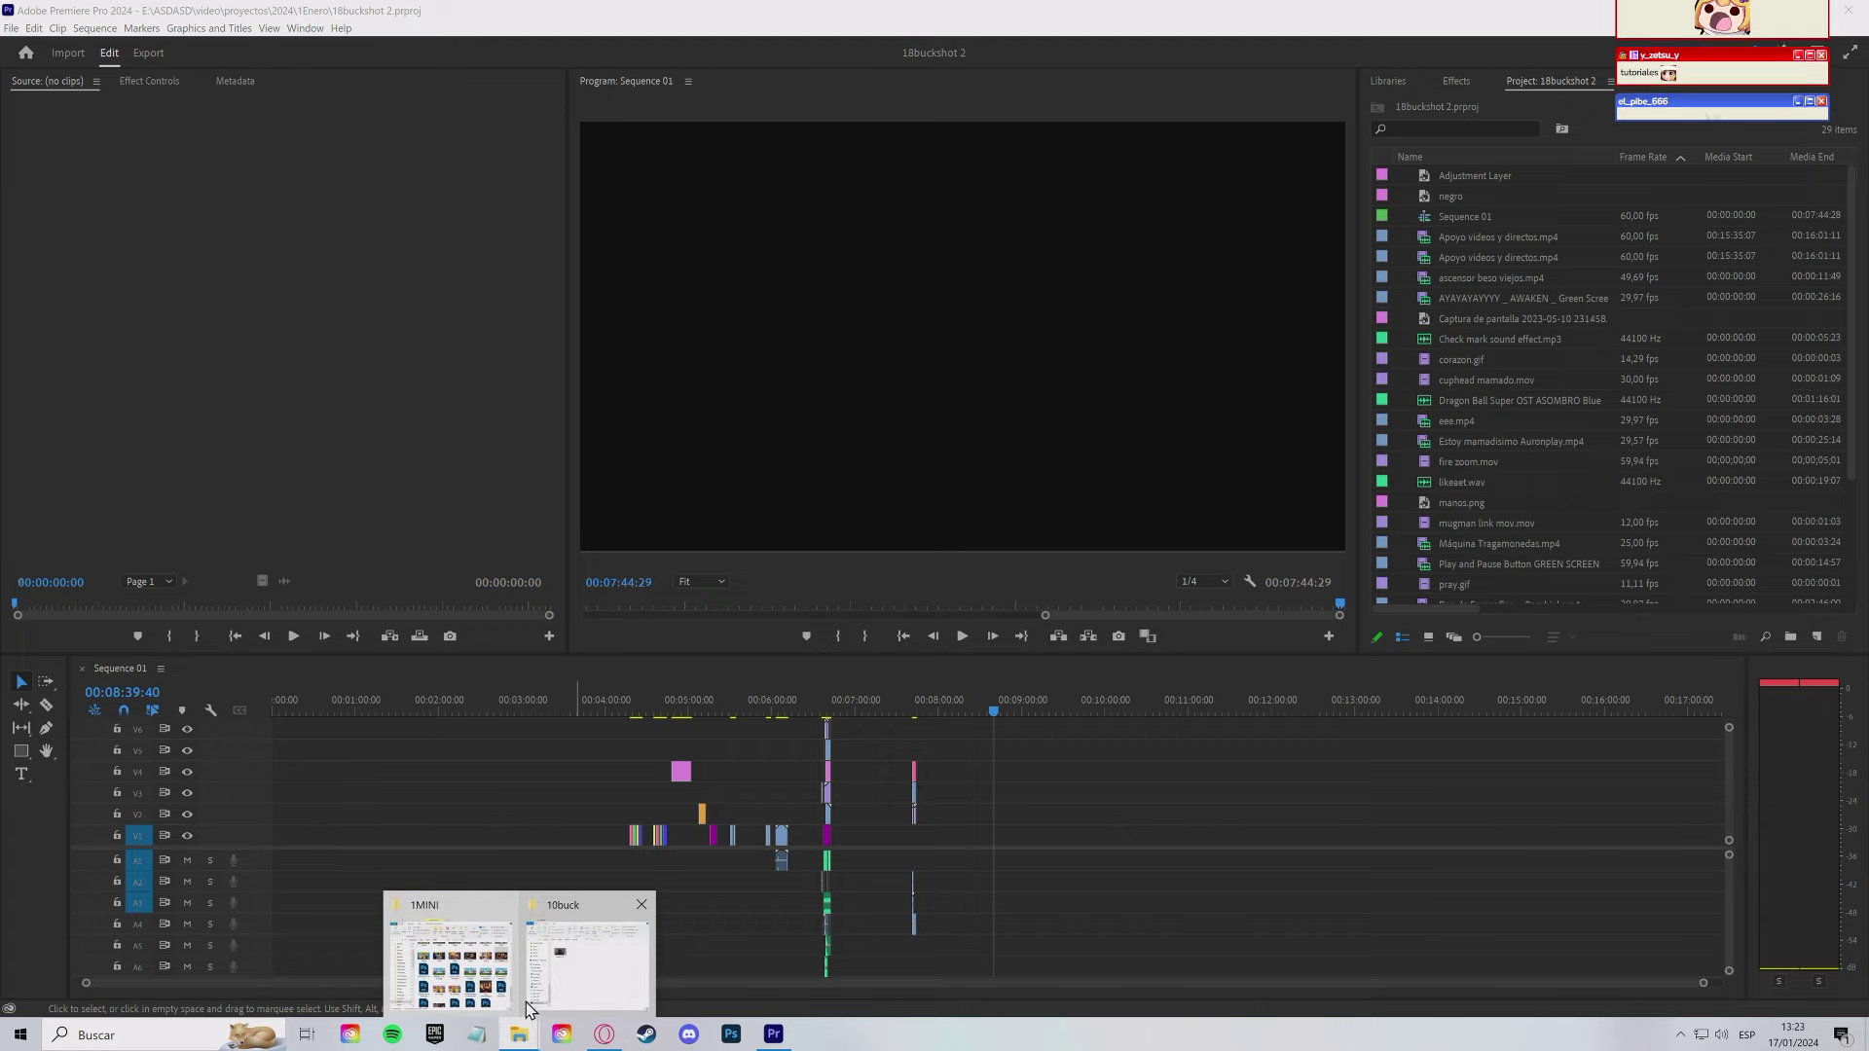
Step: Add buck2.mov from the 10buck folder to Sequence 01 on V1, after the existing template clips
{"action": "left_click", "coordinate": [519, 1034]}
{"action": "left_click_drag", "start_coordinate": [830, 236], "coordinate": [1868, 173]}
{"action": "left_click_drag", "start_coordinate": [1868, 322], "coordinate": [1023, 816]}
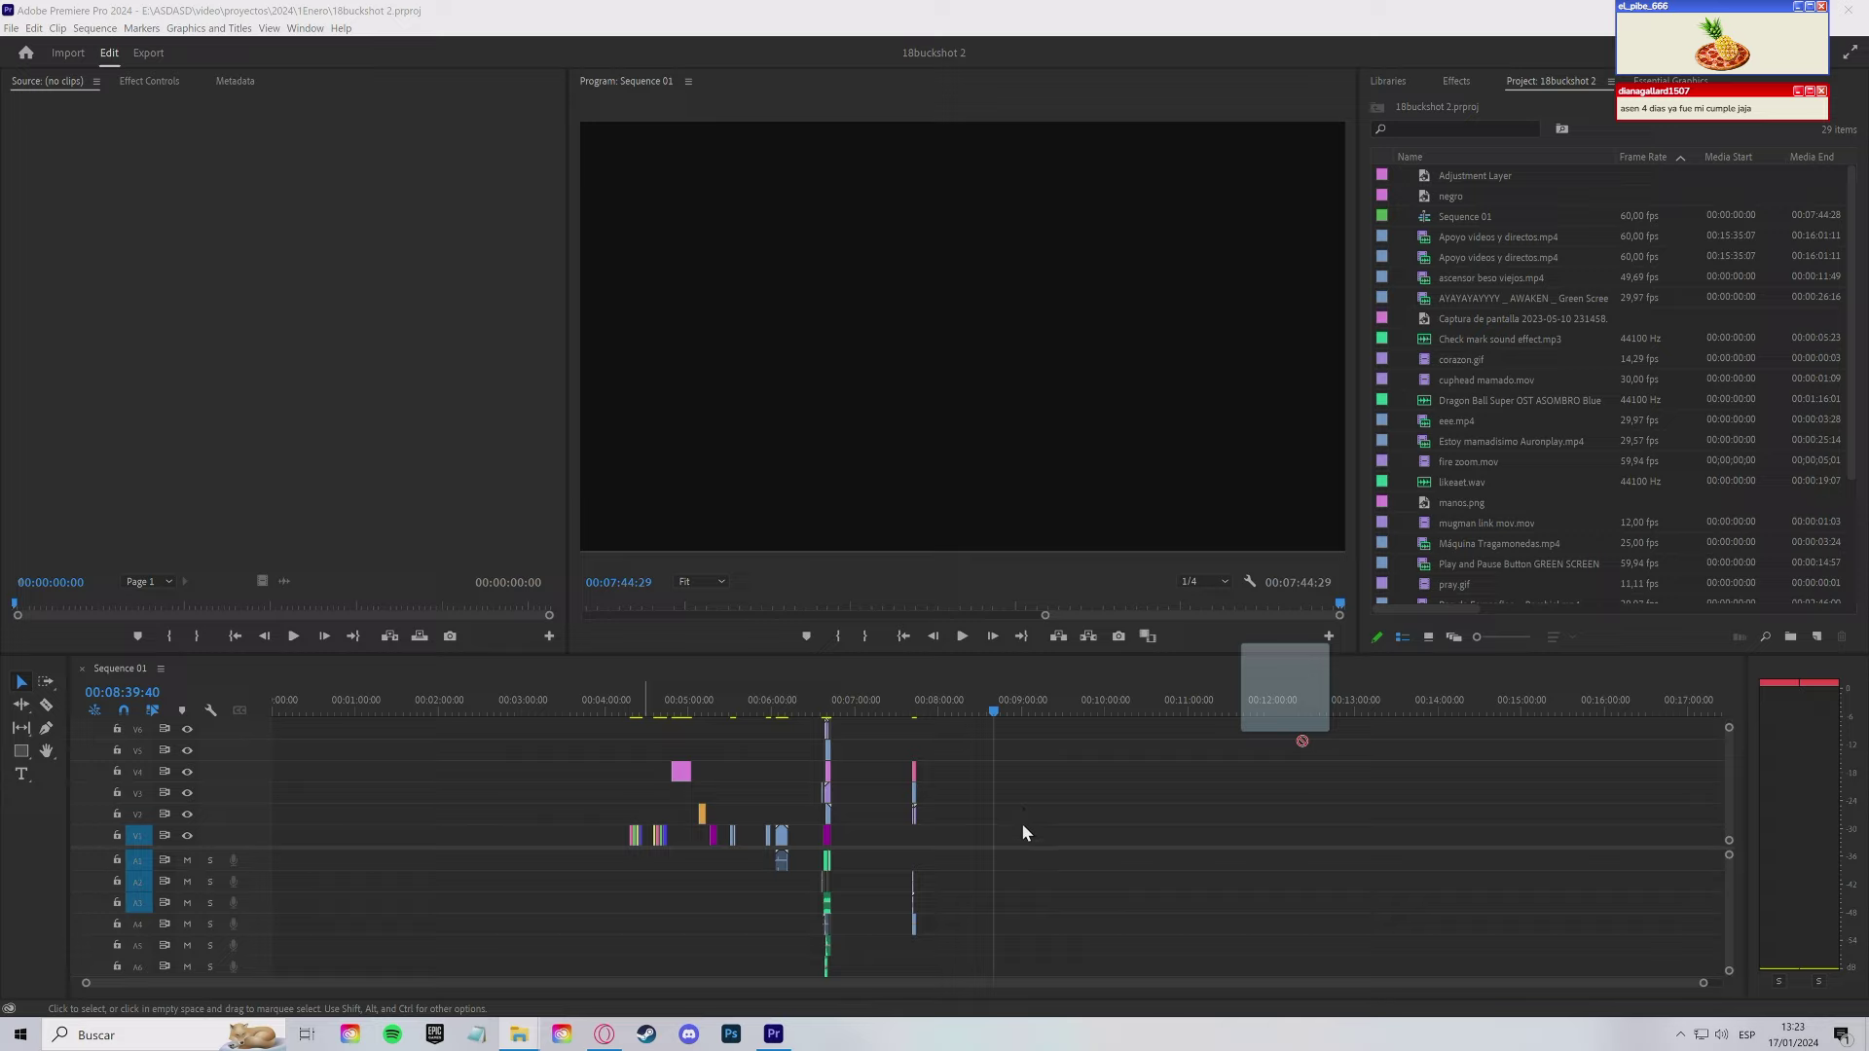
{"action": "left_click_drag", "start_coordinate": [1022, 830], "coordinate": [983, 855]}
Step: Examine the buck2.mov clip and its audio waveforms at several scales along the timeline
{"action": "scroll", "coordinate": [1100, 790], "scroll_direction": "down", "scroll_amount": 6}
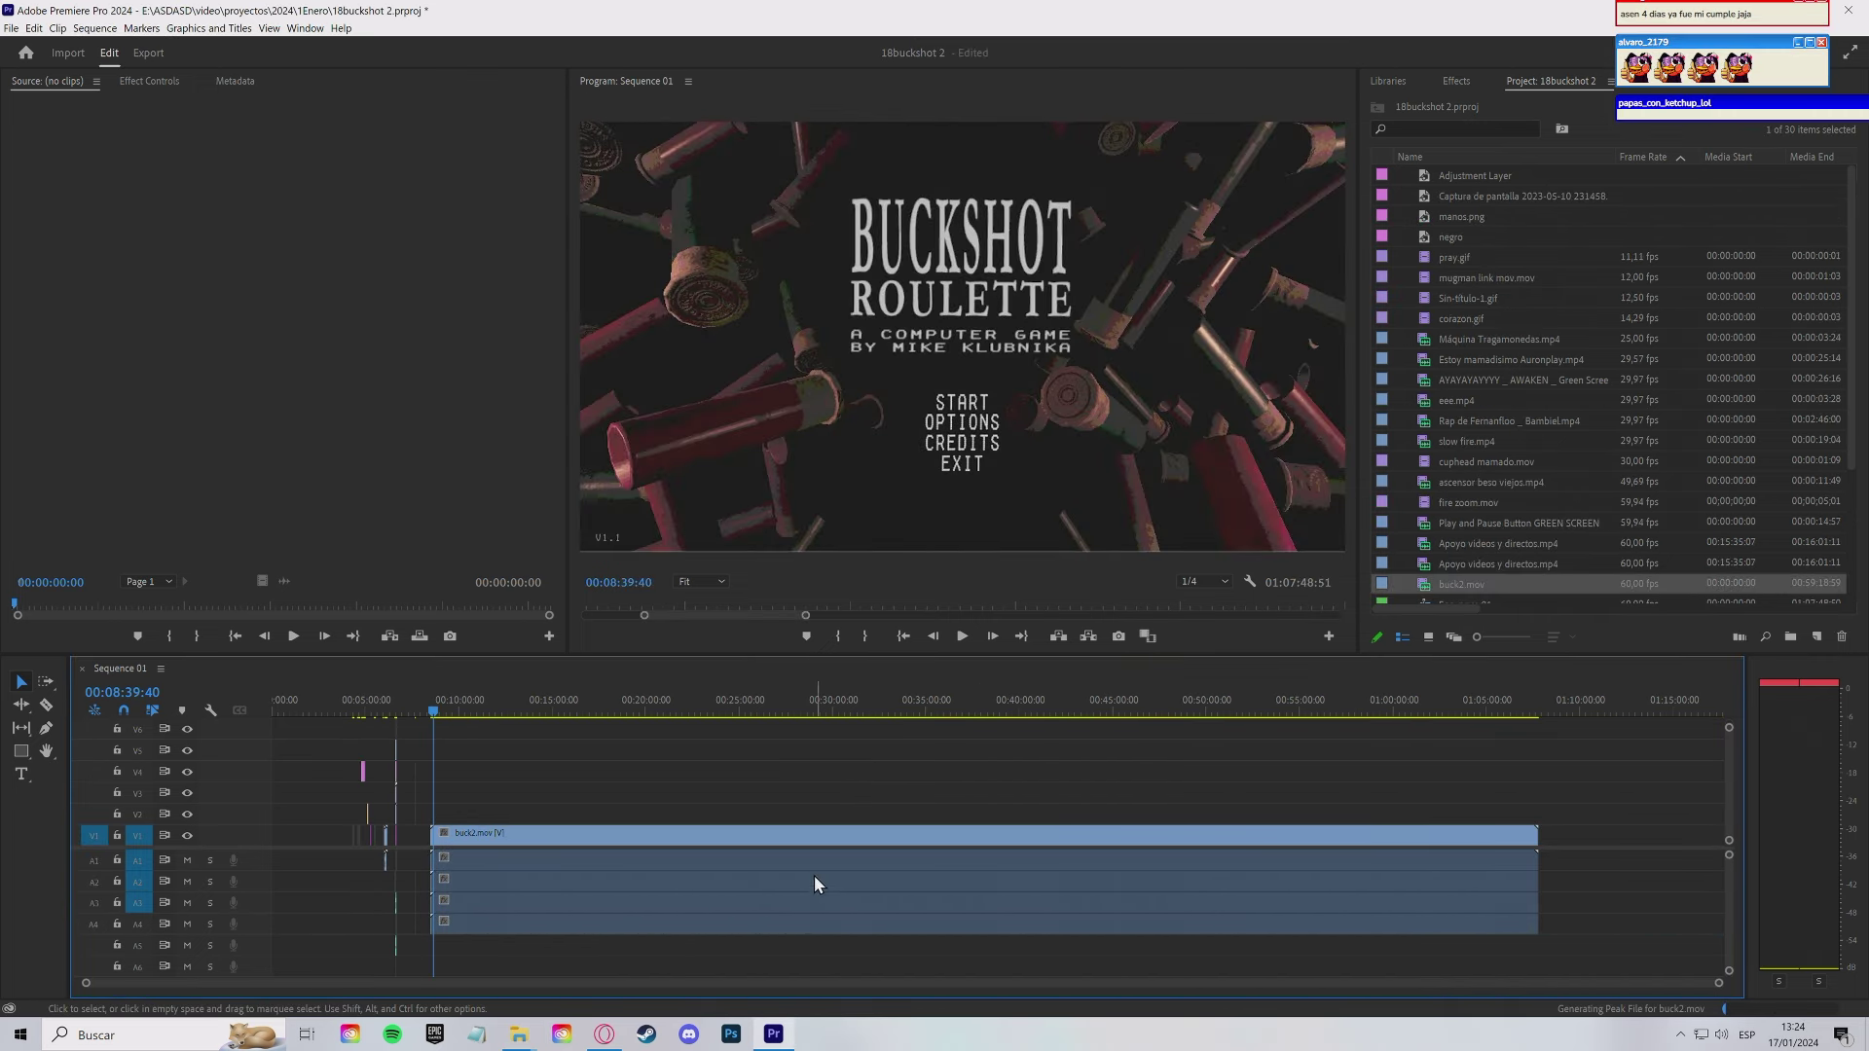
{"action": "scroll", "coordinate": [460, 814], "scroll_direction": "up", "scroll_amount": 2}
{"action": "scroll", "coordinate": [727, 857], "scroll_direction": "up", "scroll_amount": 5}
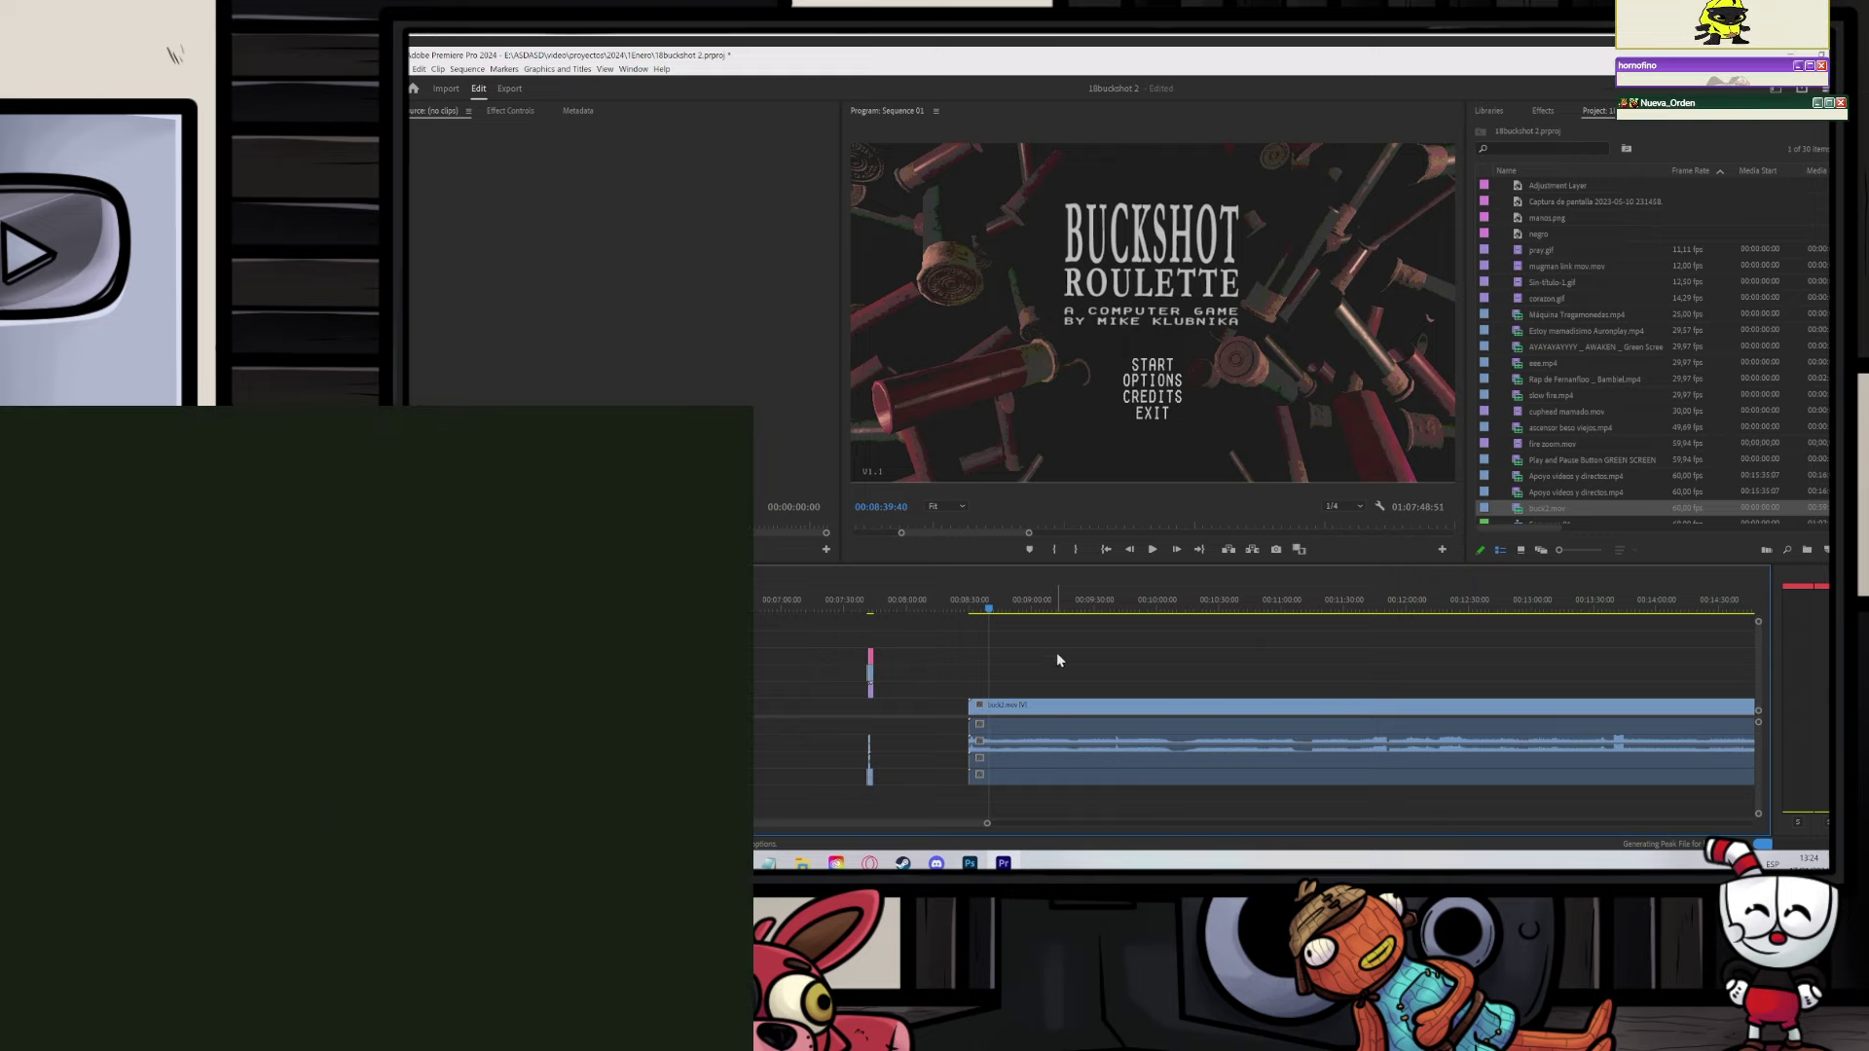
{"action": "key", "text": "minus"}
{"action": "key", "text": "equal"}
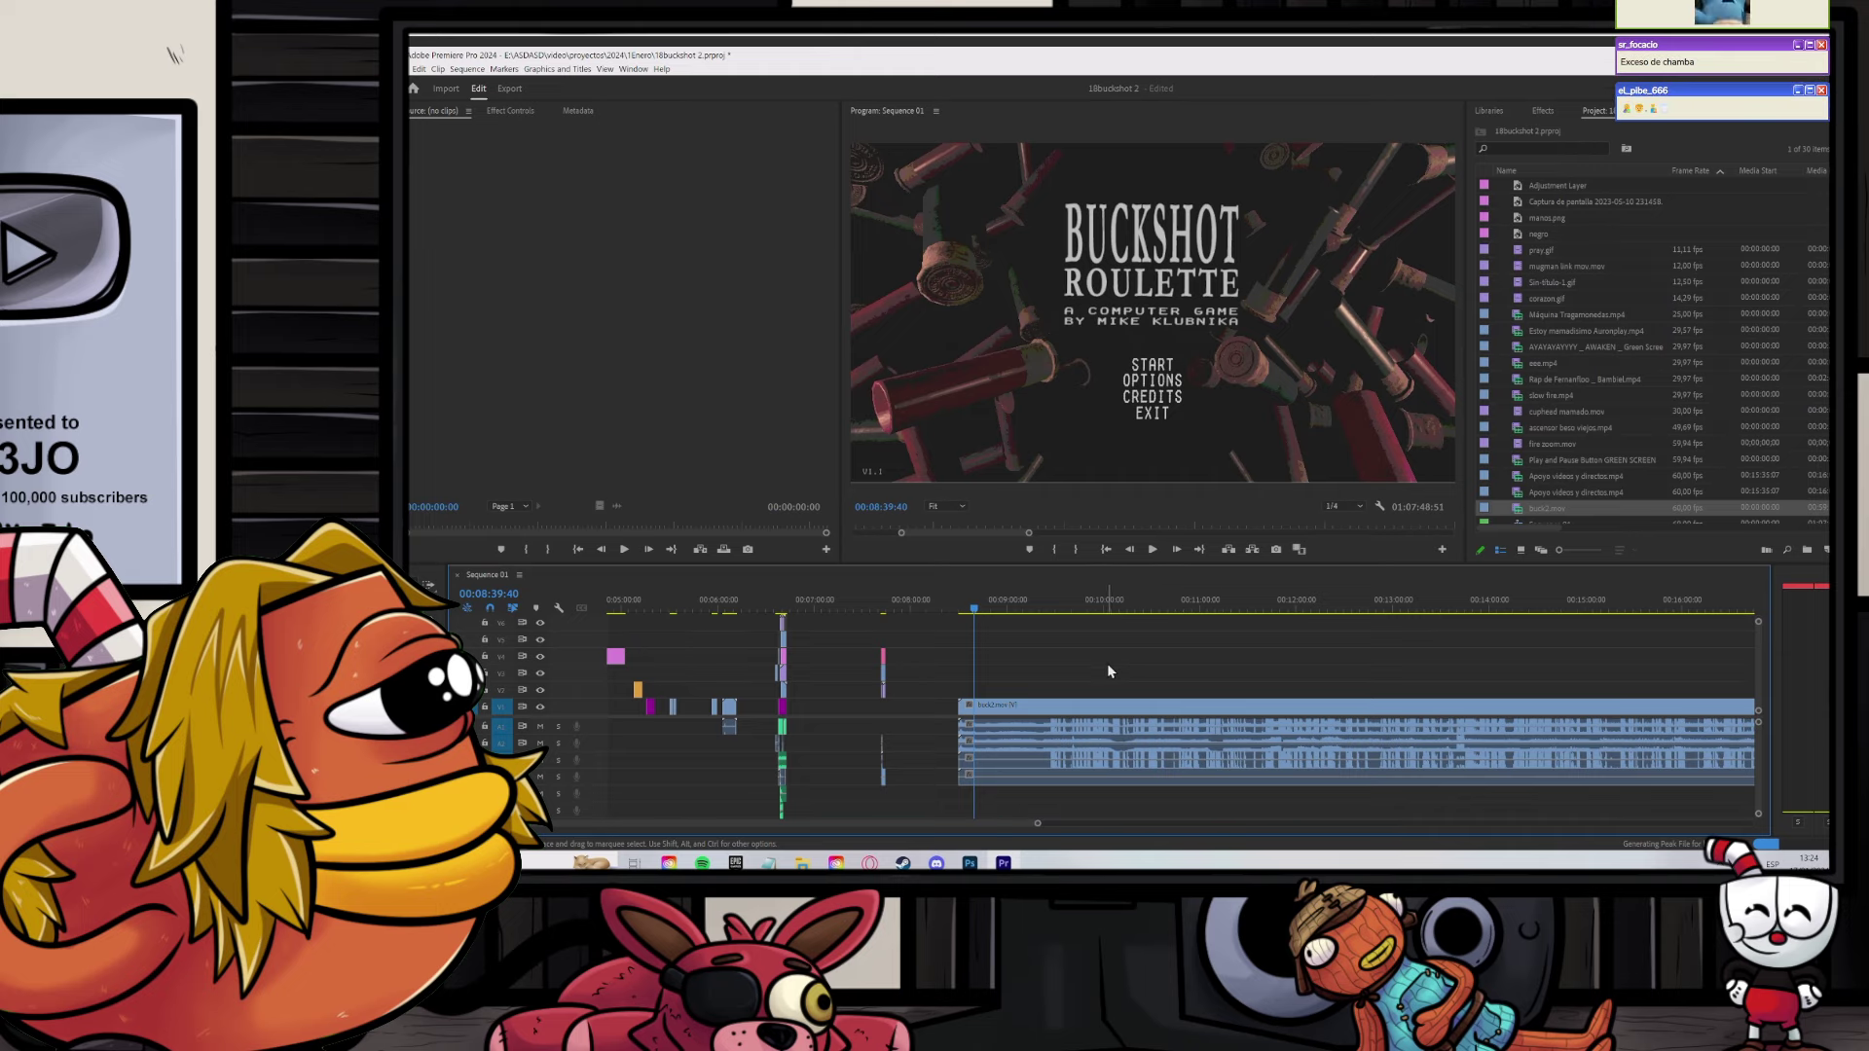
{"action": "scroll", "coordinate": [1064, 713], "scroll_direction": "down", "scroll_amount": 7}
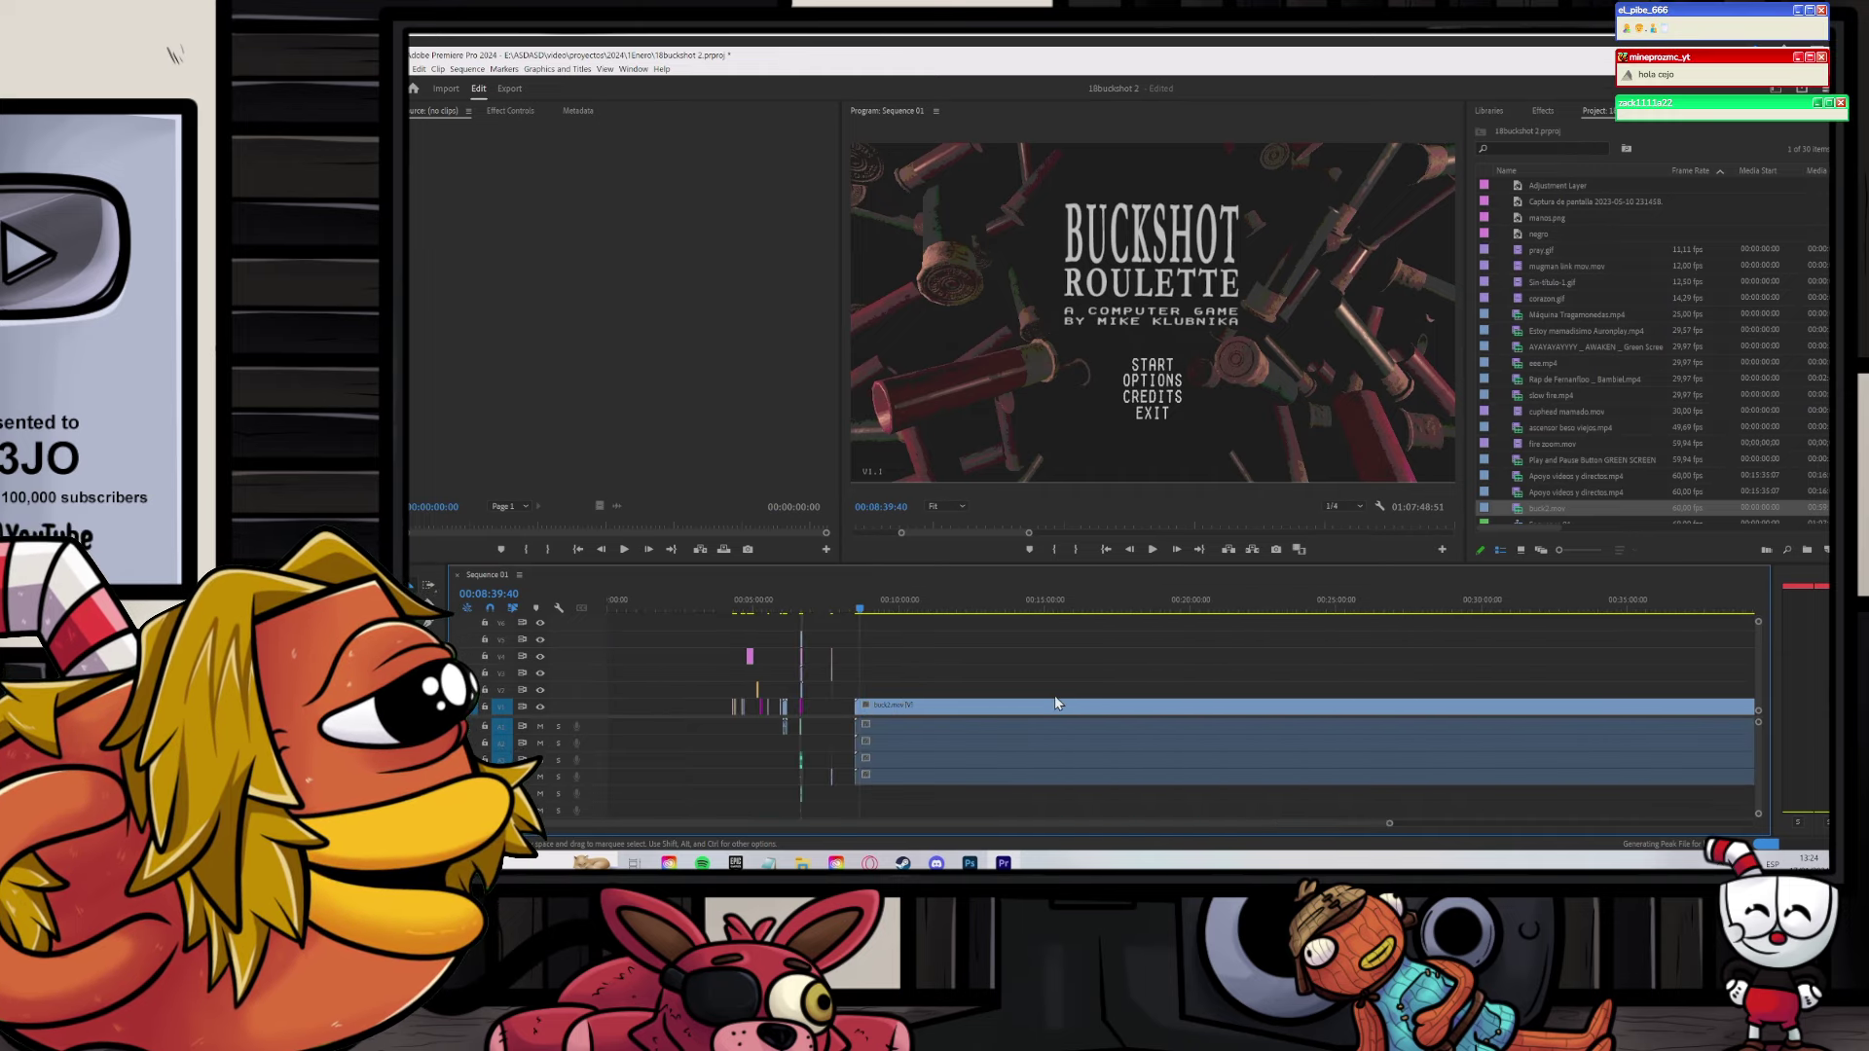
{"action": "scroll", "coordinate": [923, 709], "scroll_direction": "up", "scroll_amount": 4}
{"action": "scroll", "coordinate": [920, 705], "scroll_direction": "up", "scroll_amount": 4}
{"action": "key", "text": "c"}
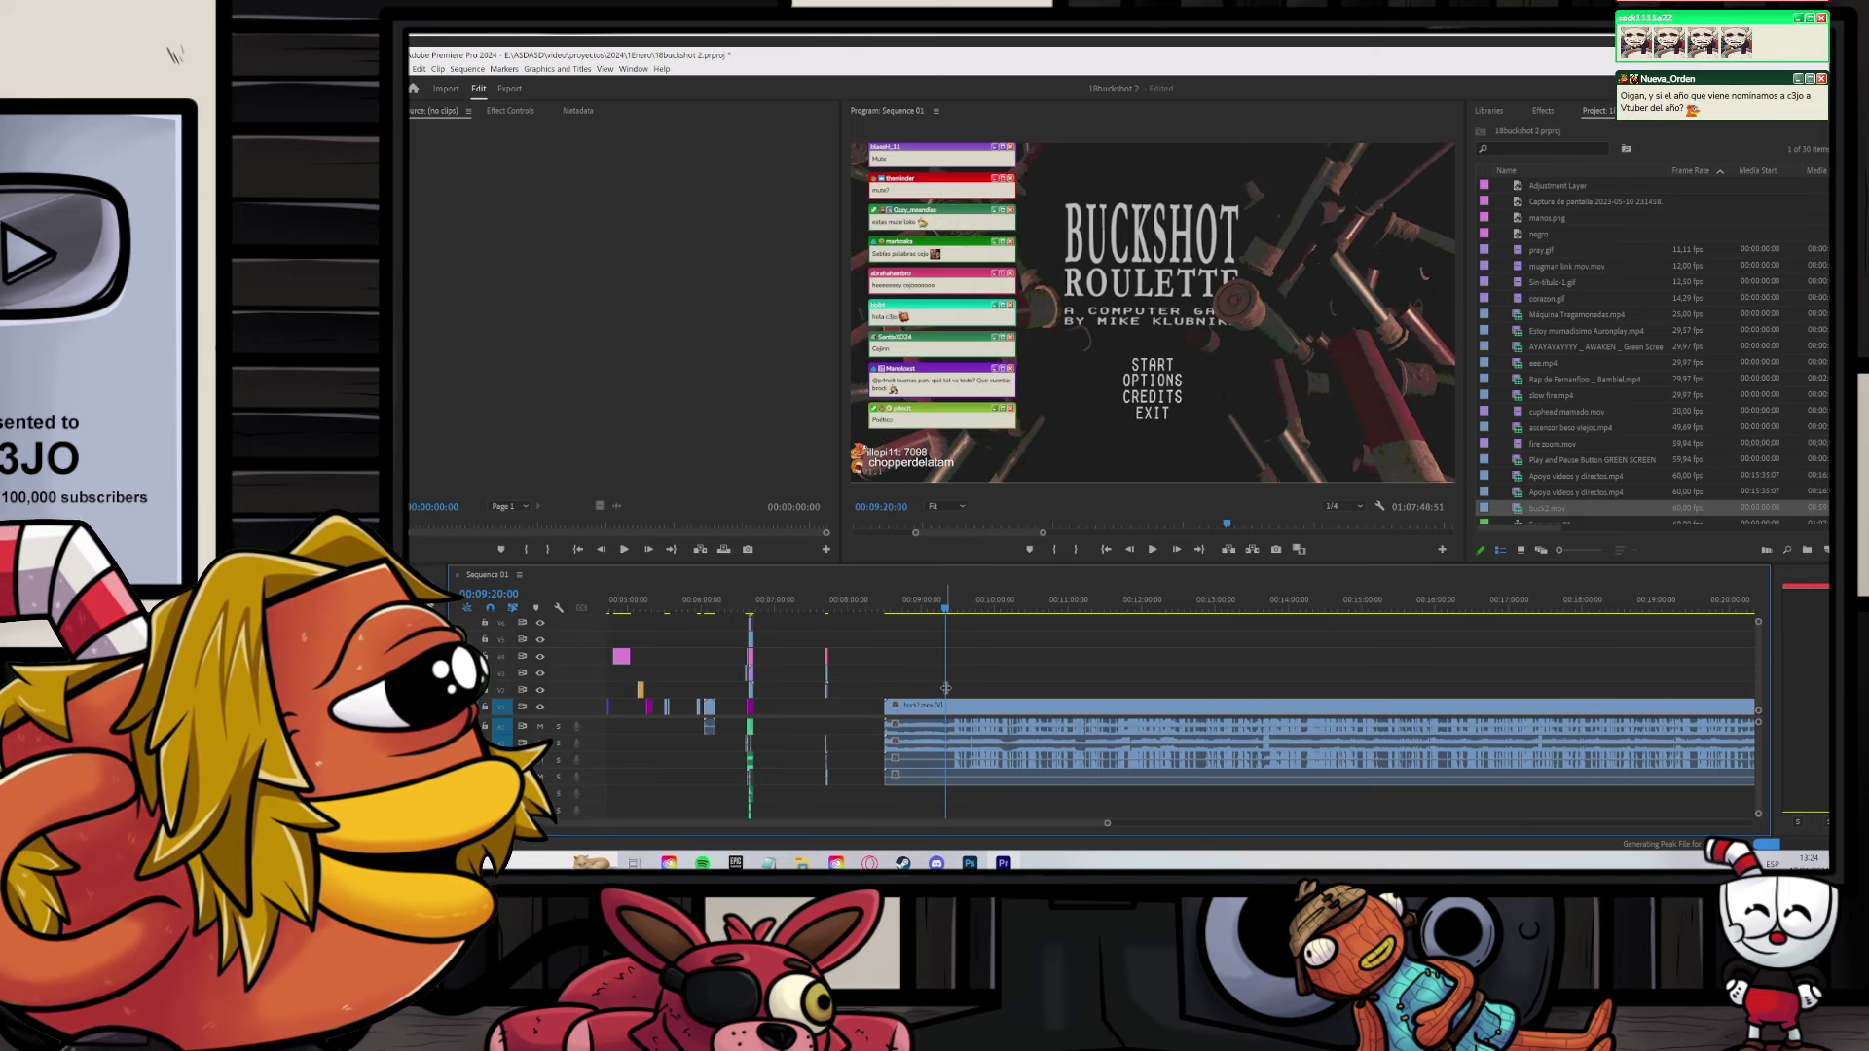
{"action": "key", "text": "equal"}
{"action": "key", "text": "equal"}
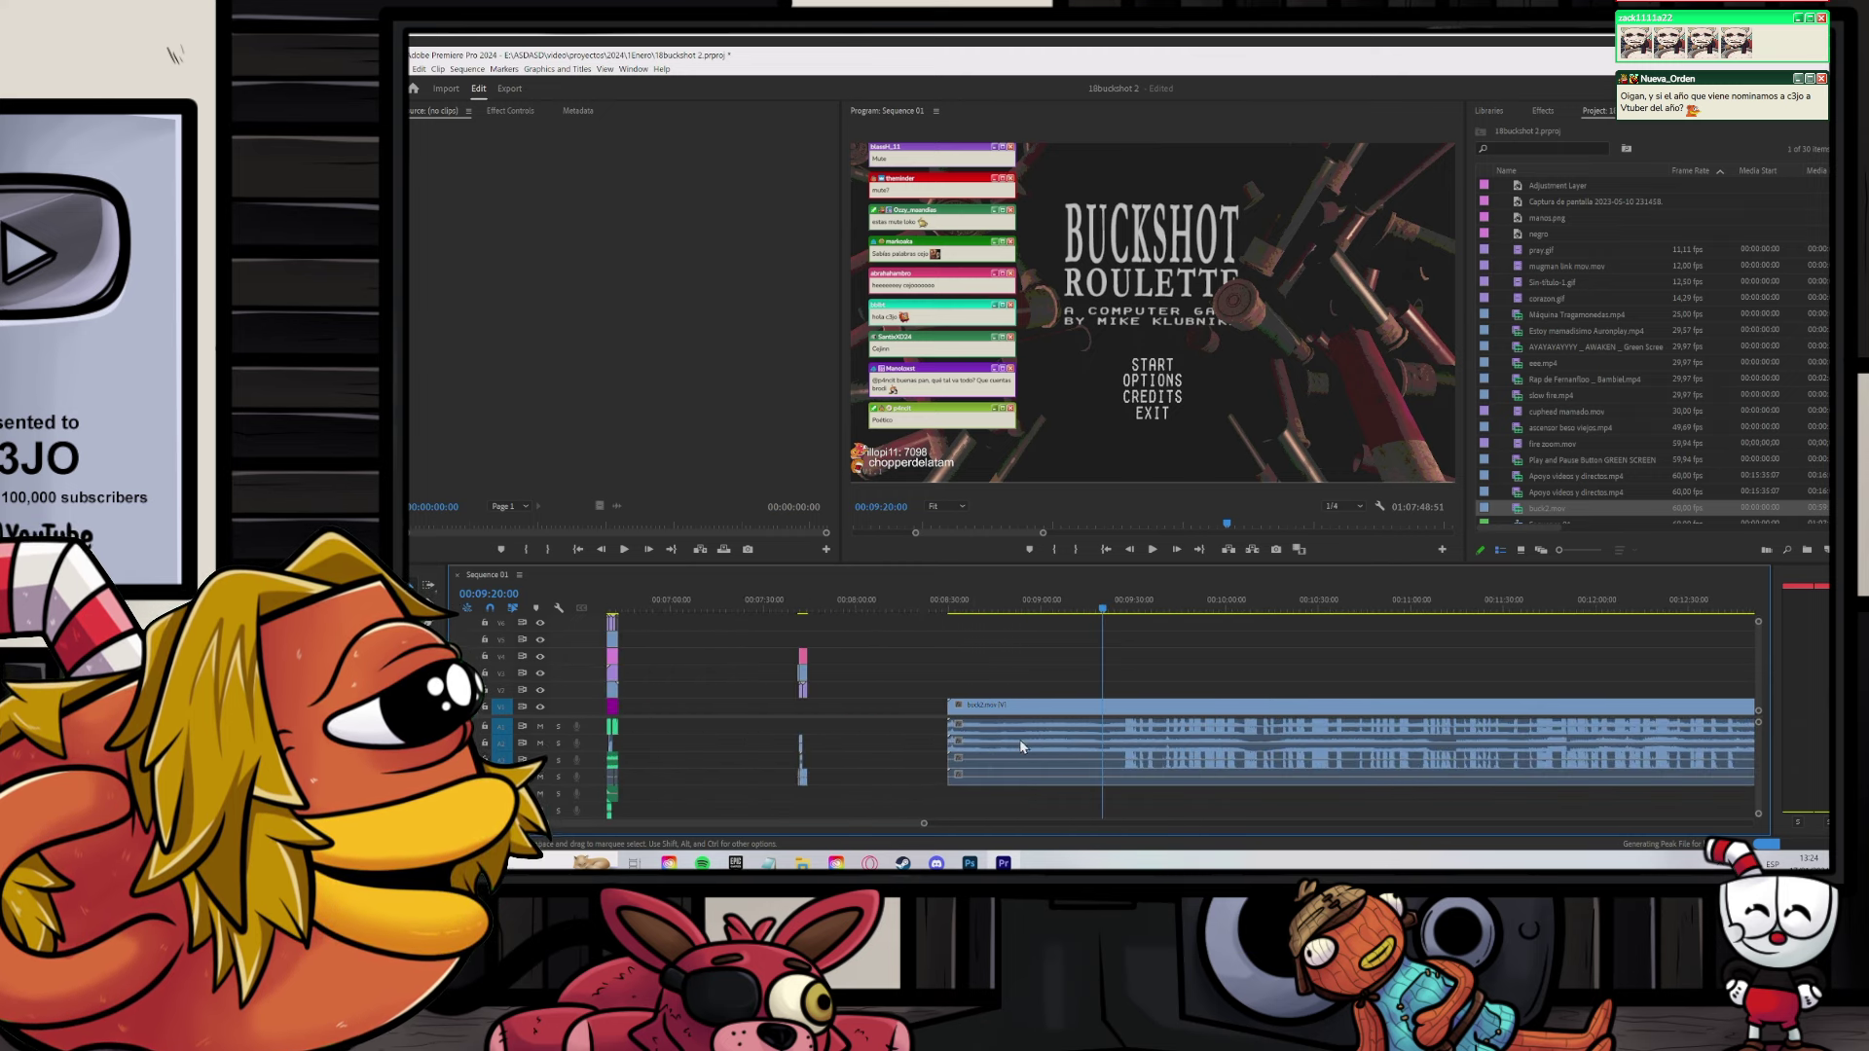
Step: Unlink buck2.mov and keep only its second and third audio clips, placed on tracks A1 and A2
{"action": "left_click", "coordinate": [1143, 735]}
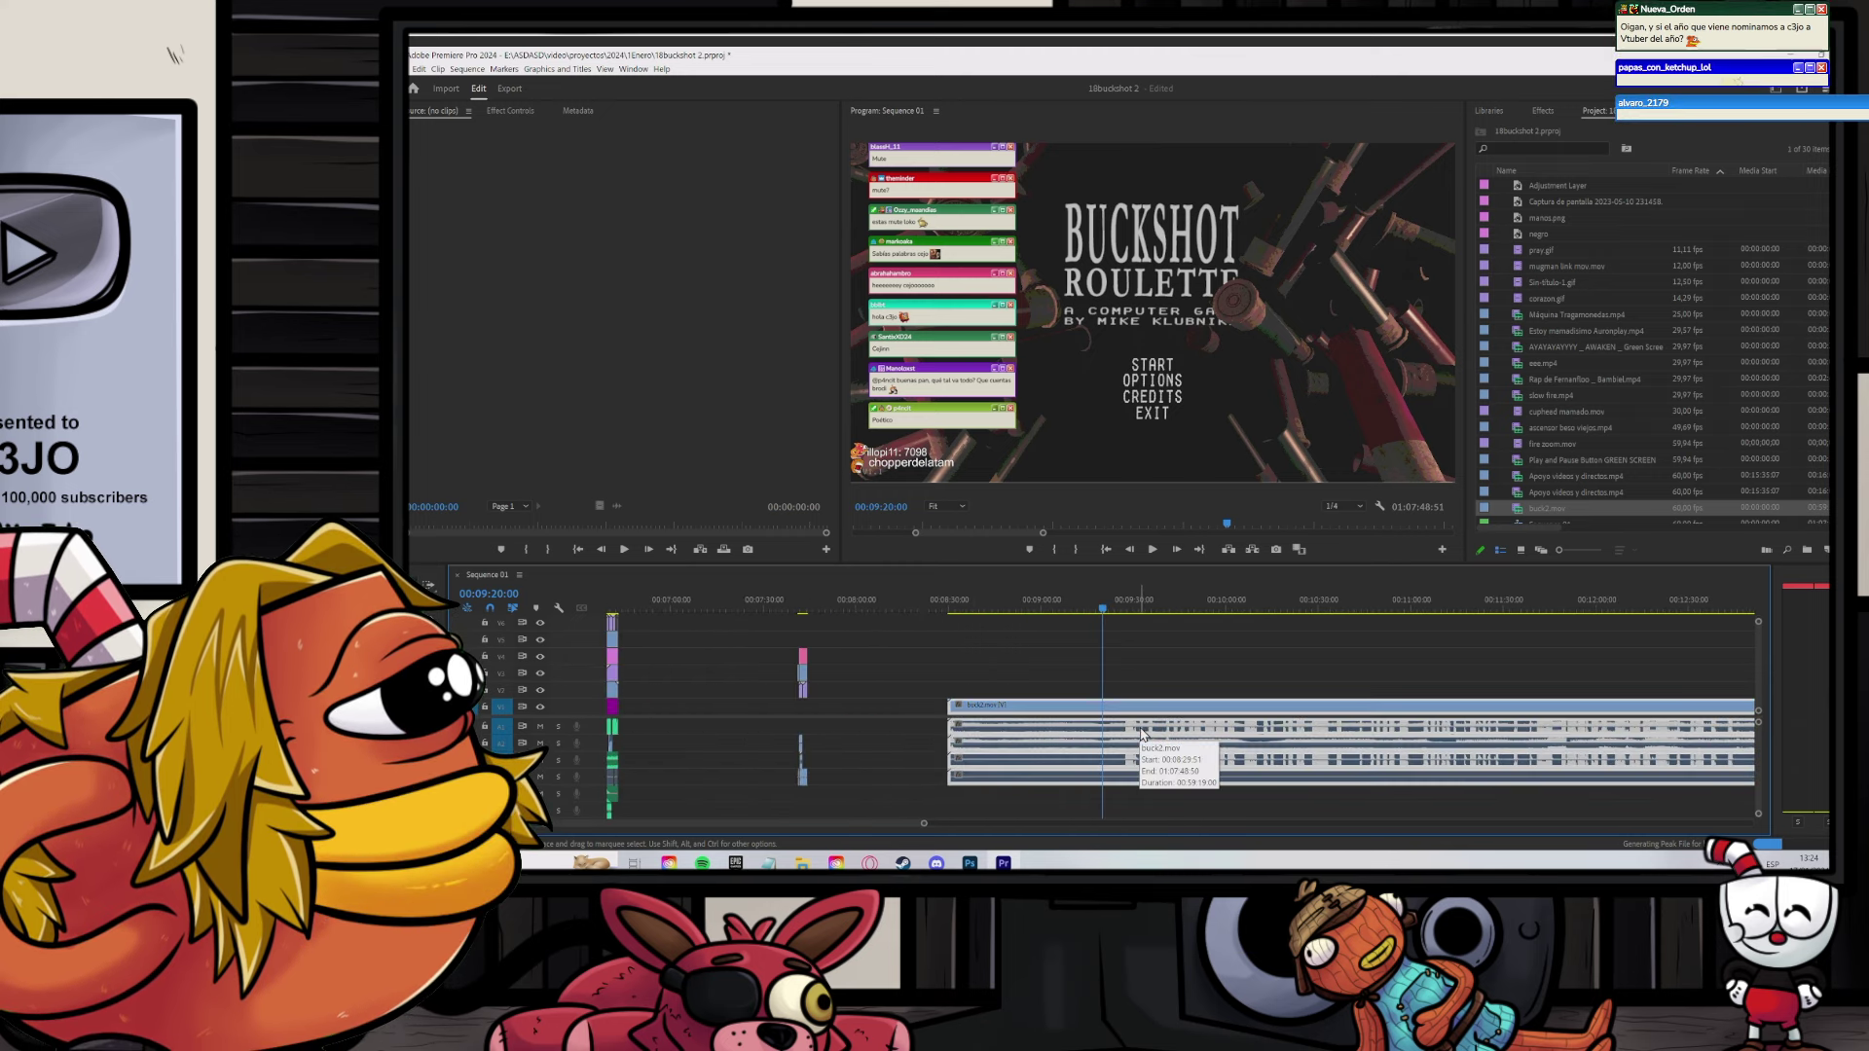
{"action": "key", "text": "ctrl+l"}
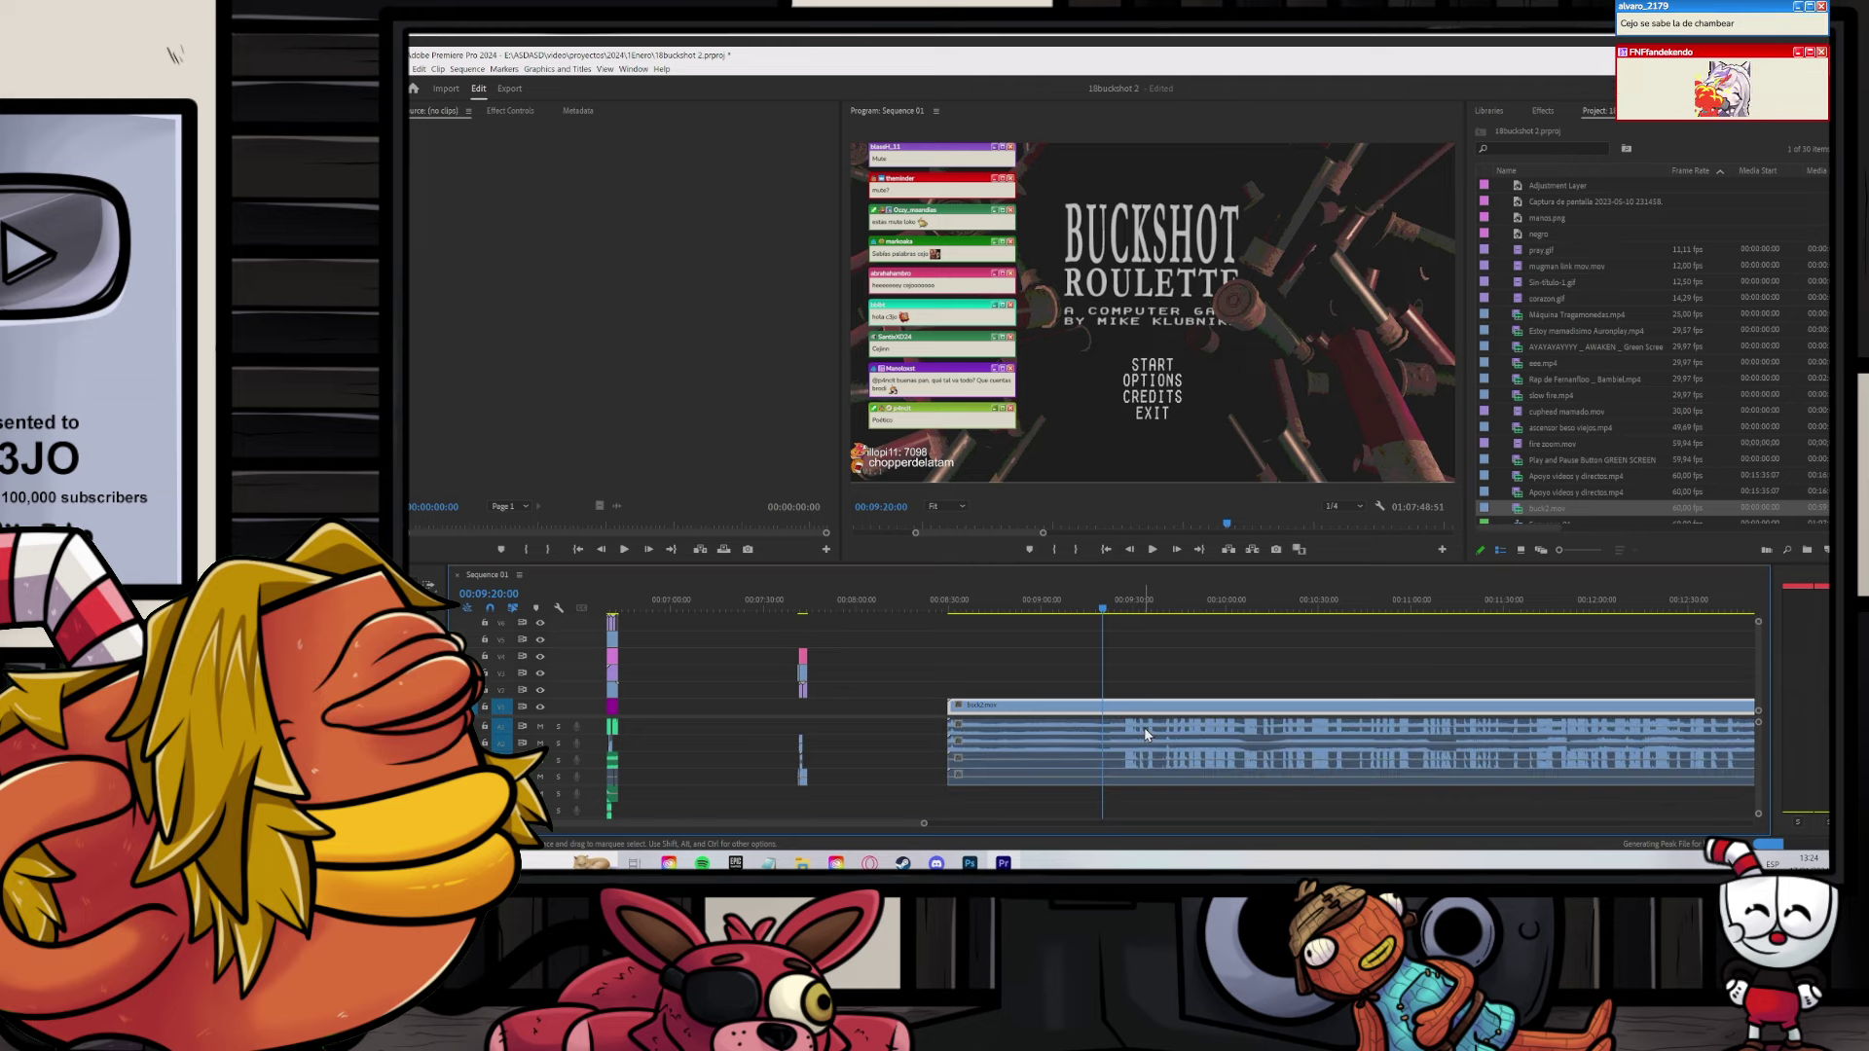
{"action": "left_click", "coordinate": [1147, 735]}
{"action": "left_click_drag", "start_coordinate": [1145, 734], "coordinate": [1050, 744]}
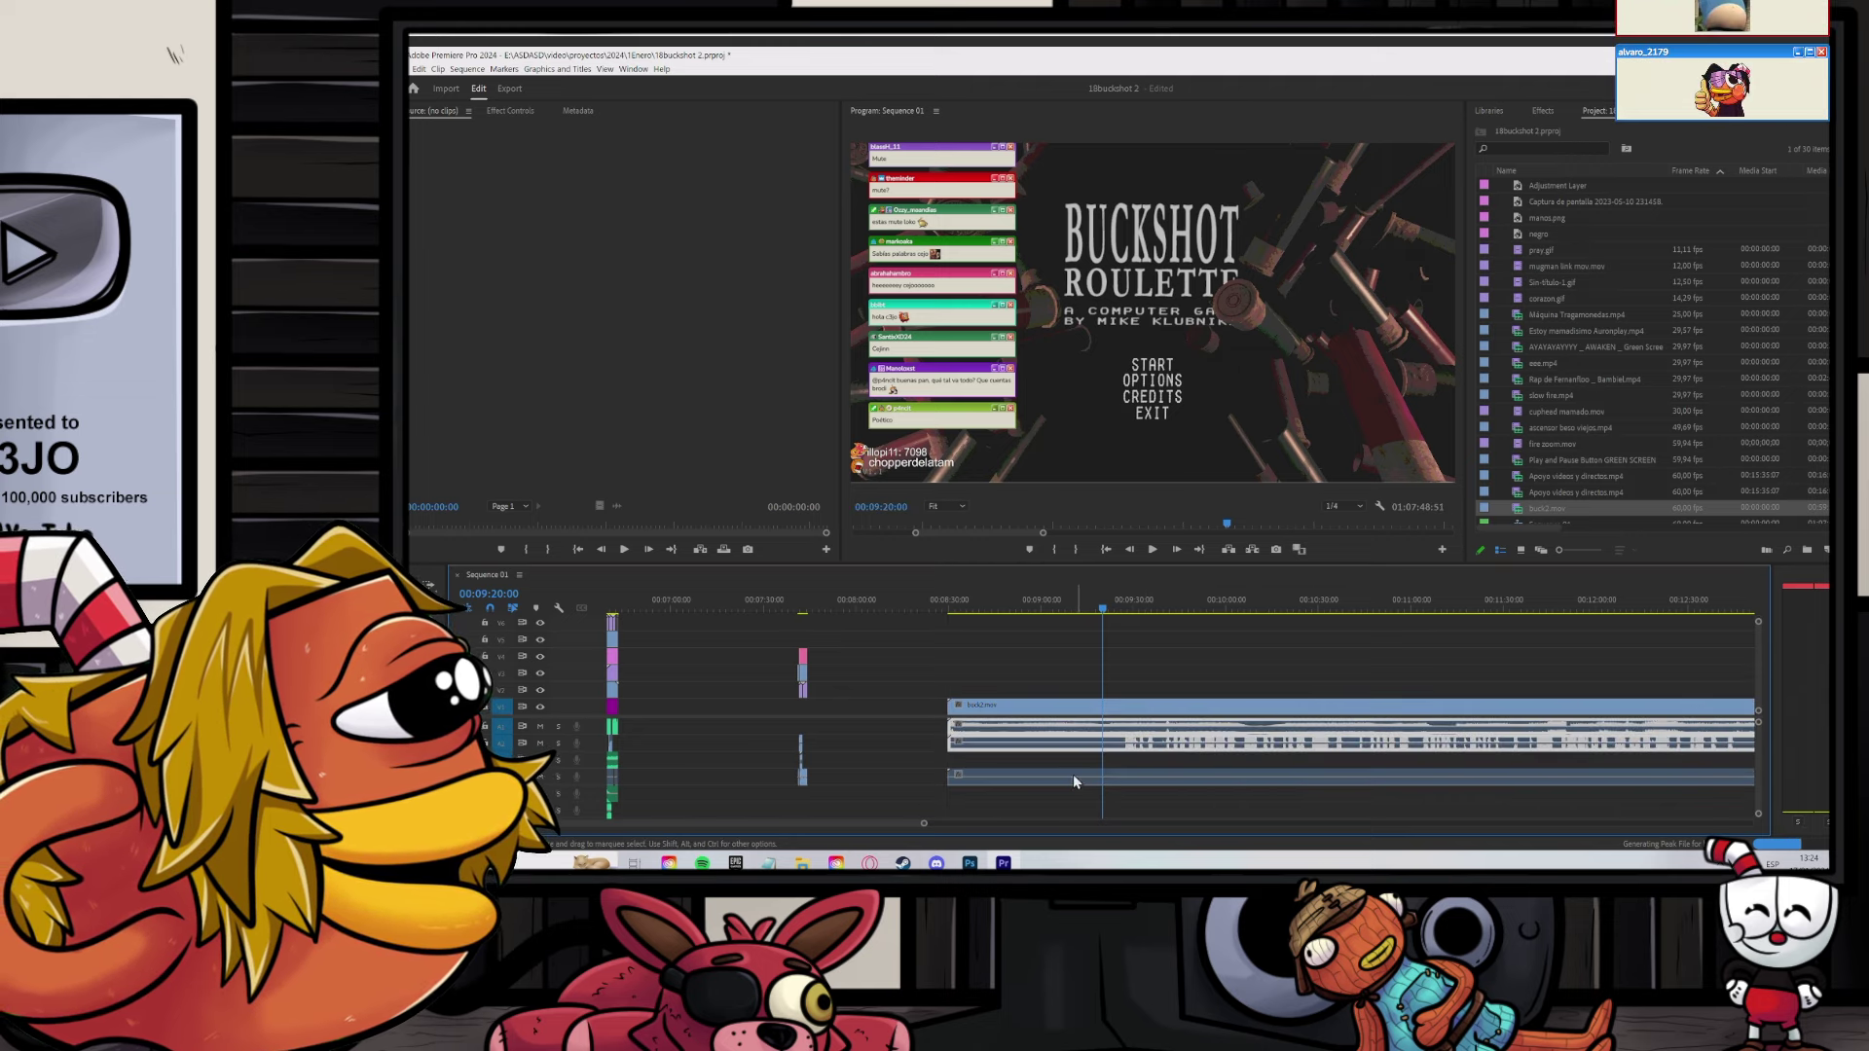
{"action": "key", "text": "backslash"}
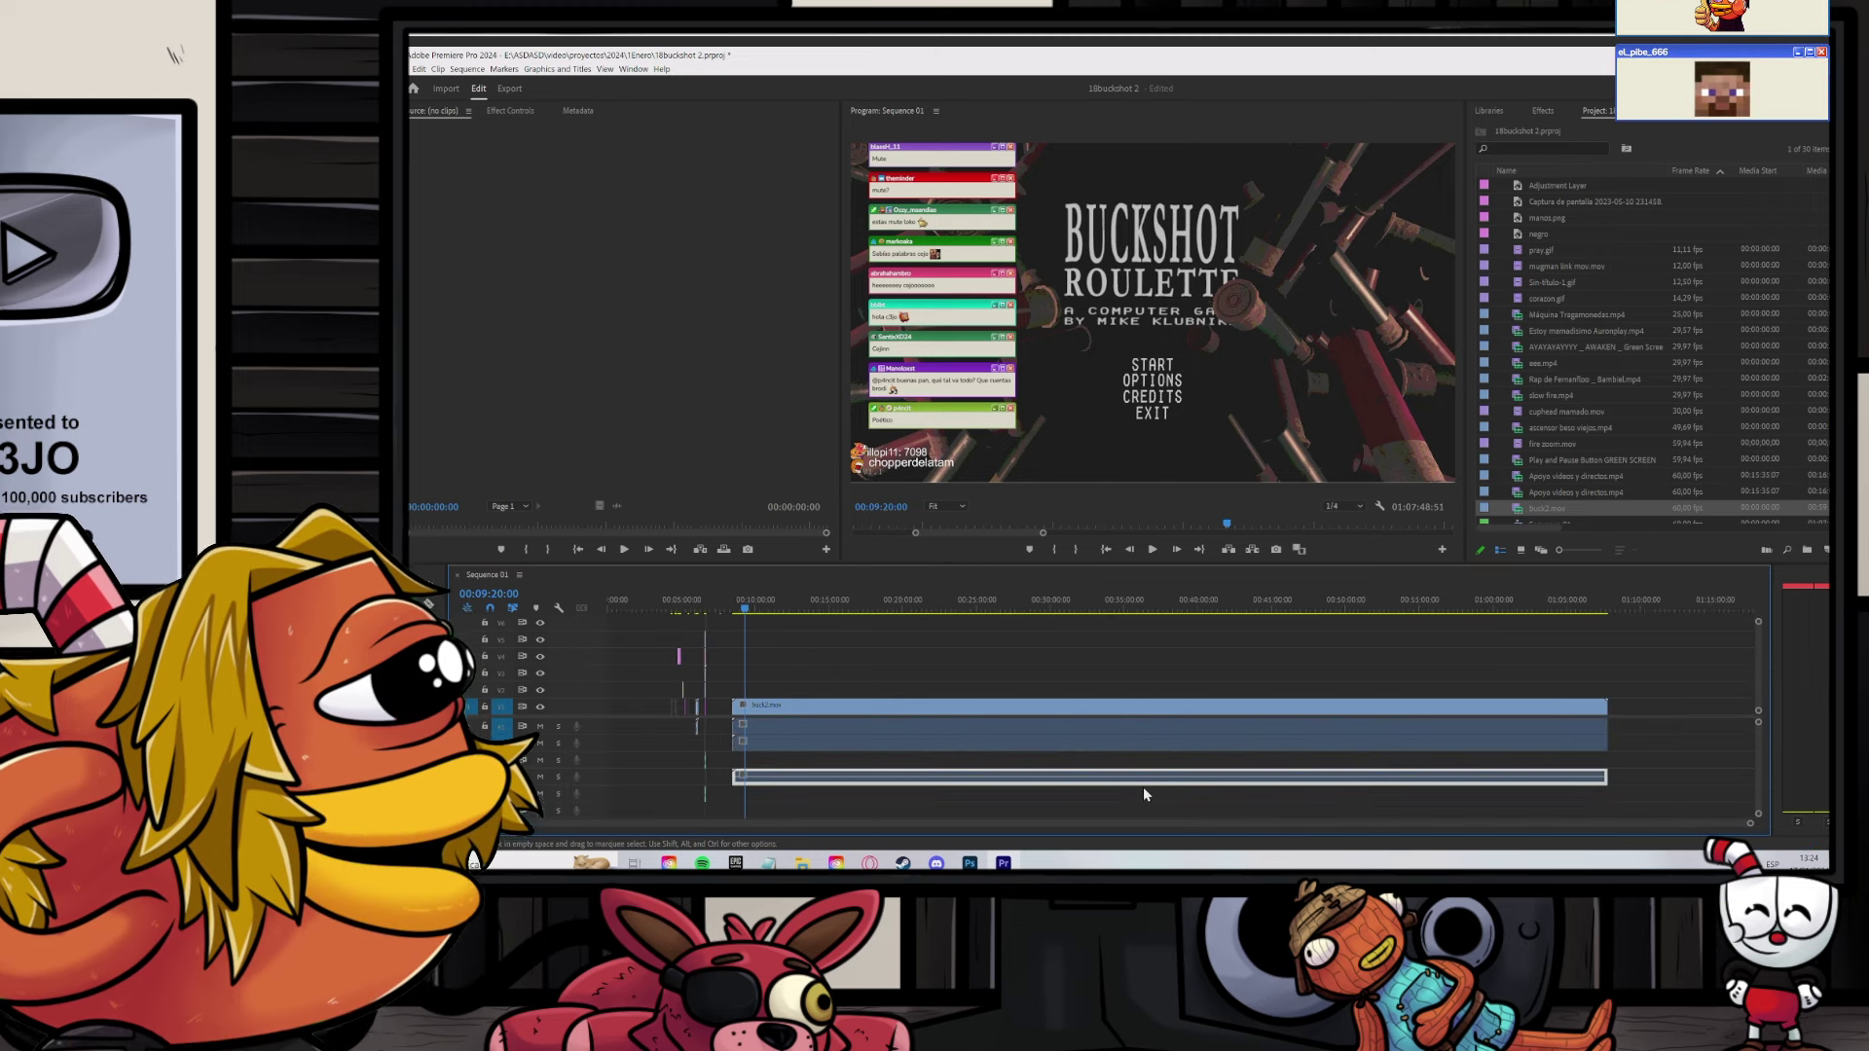
{"action": "key", "text": "Delete"}
Step: Play back the early part of buck2.mov with audio track A2 muted to check the remaining sound
{"action": "scroll", "coordinate": [760, 756], "scroll_direction": "up", "scroll_amount": 5}
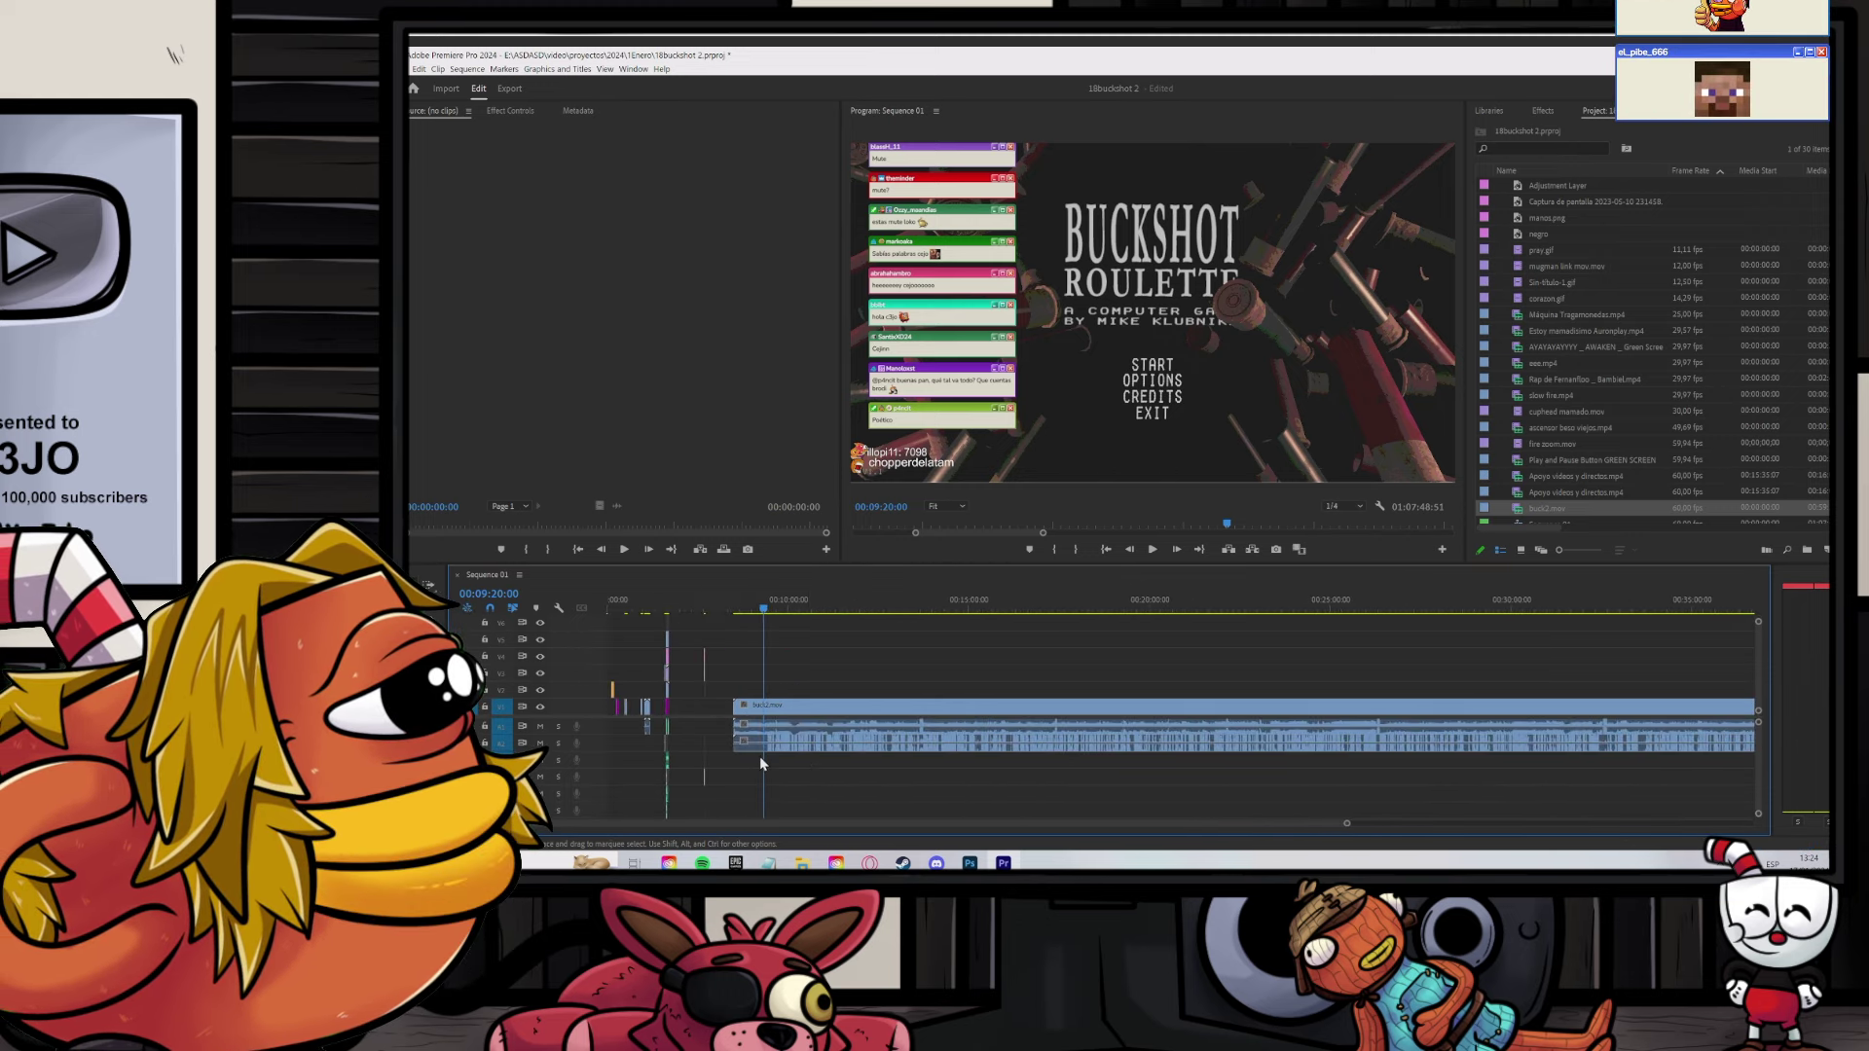
{"action": "scroll", "coordinate": [869, 752], "scroll_direction": "up", "scroll_amount": 2}
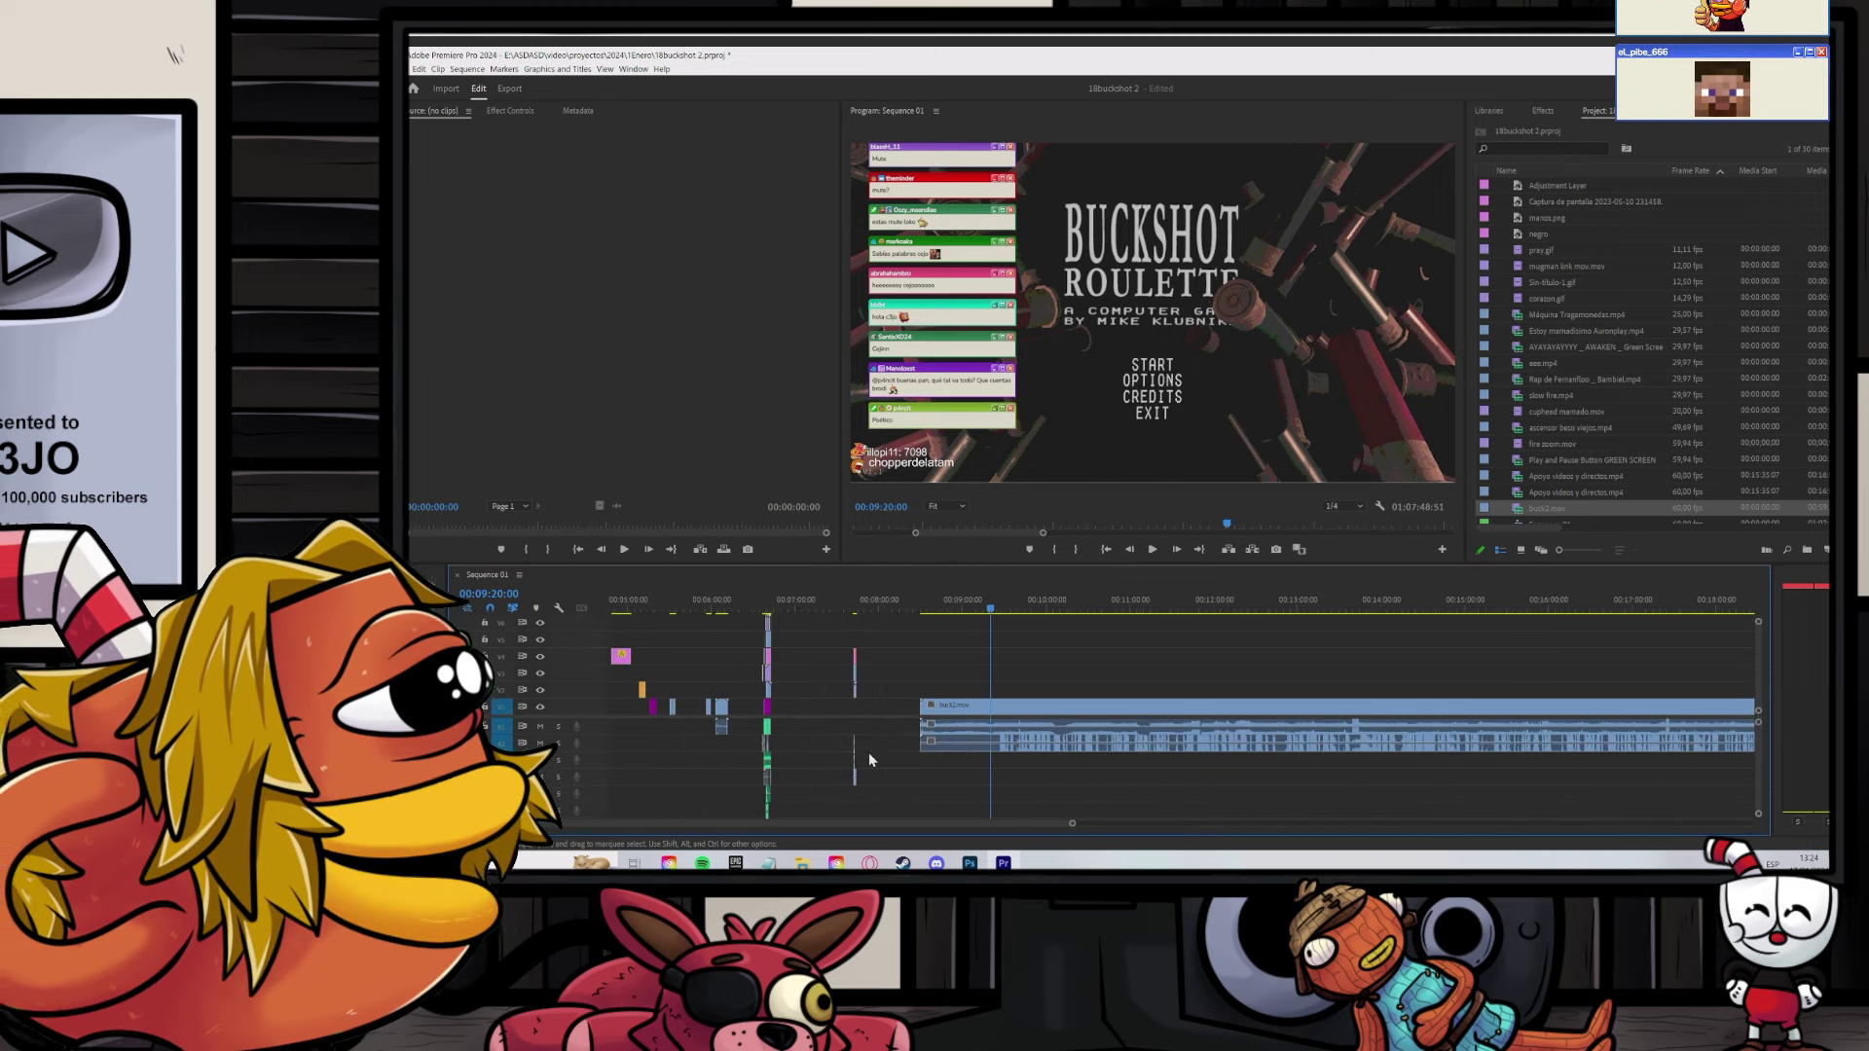
{"action": "right_click", "coordinate": [972, 707]}
{"action": "left_click", "coordinate": [1201, 670]}
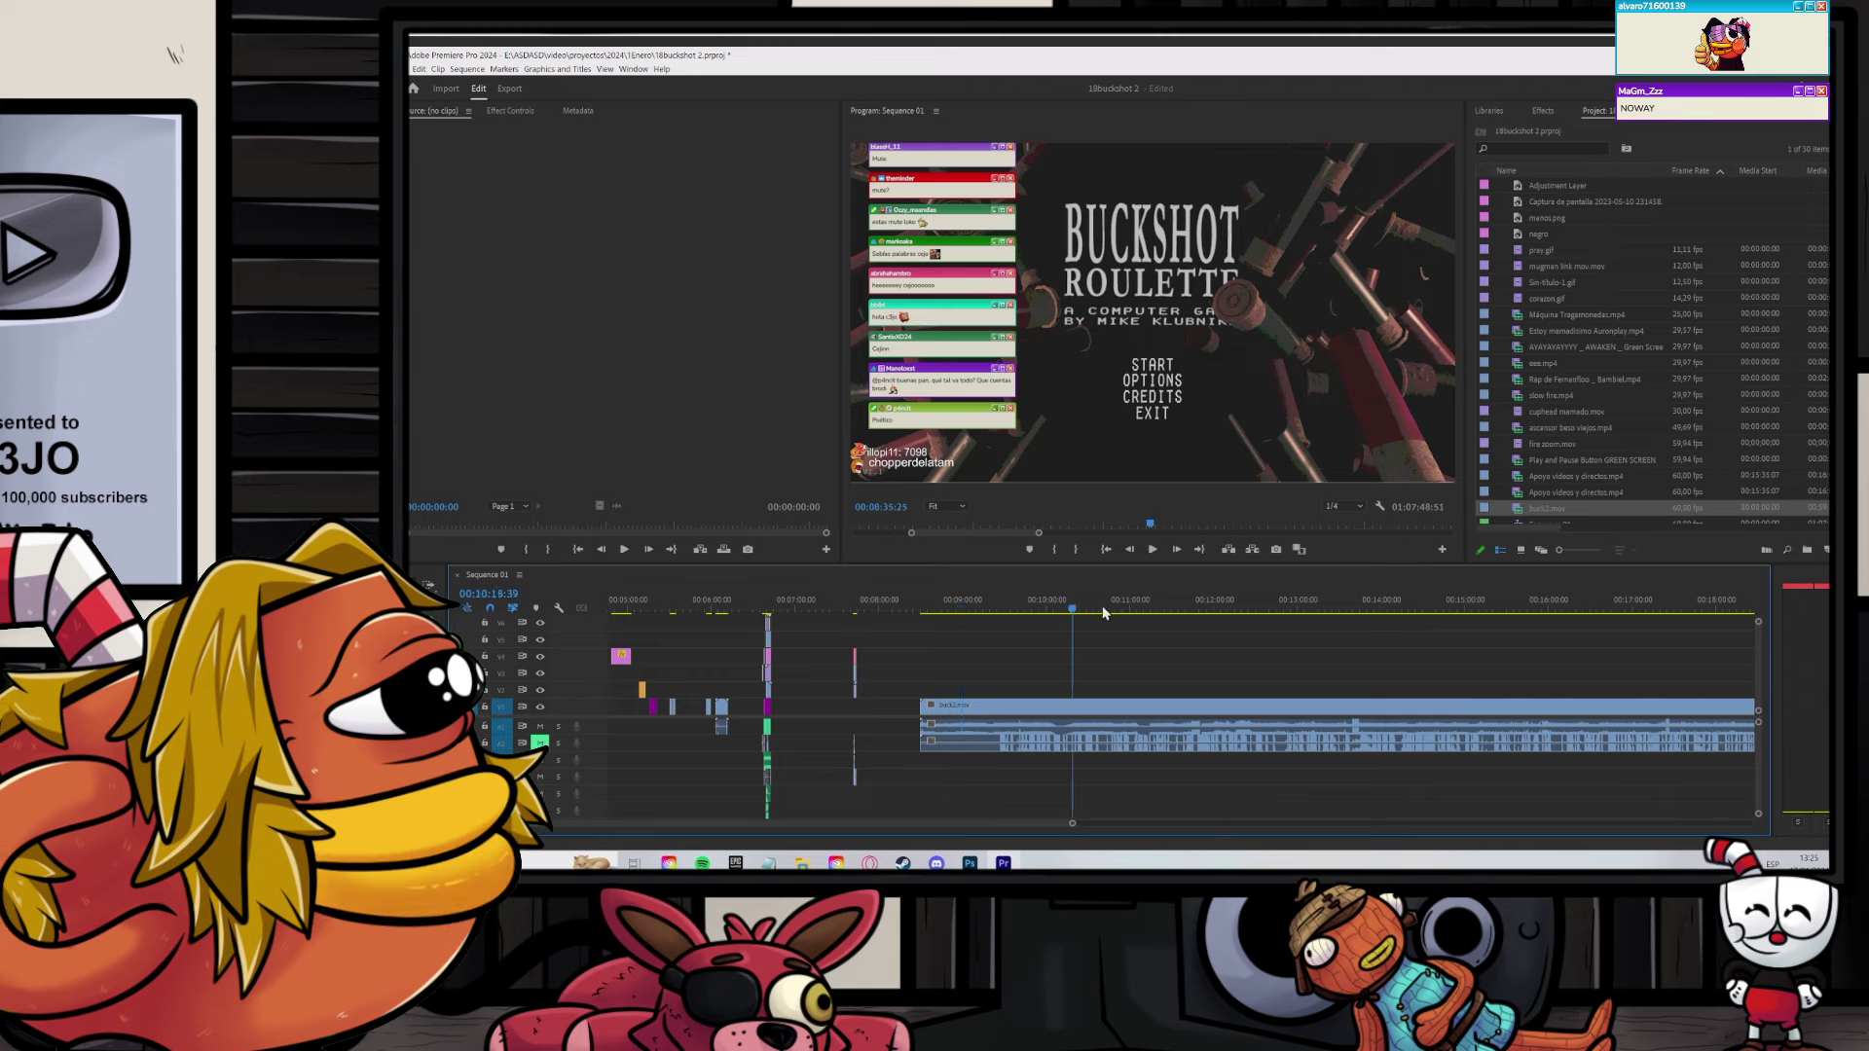
{"action": "key", "text": "space"}
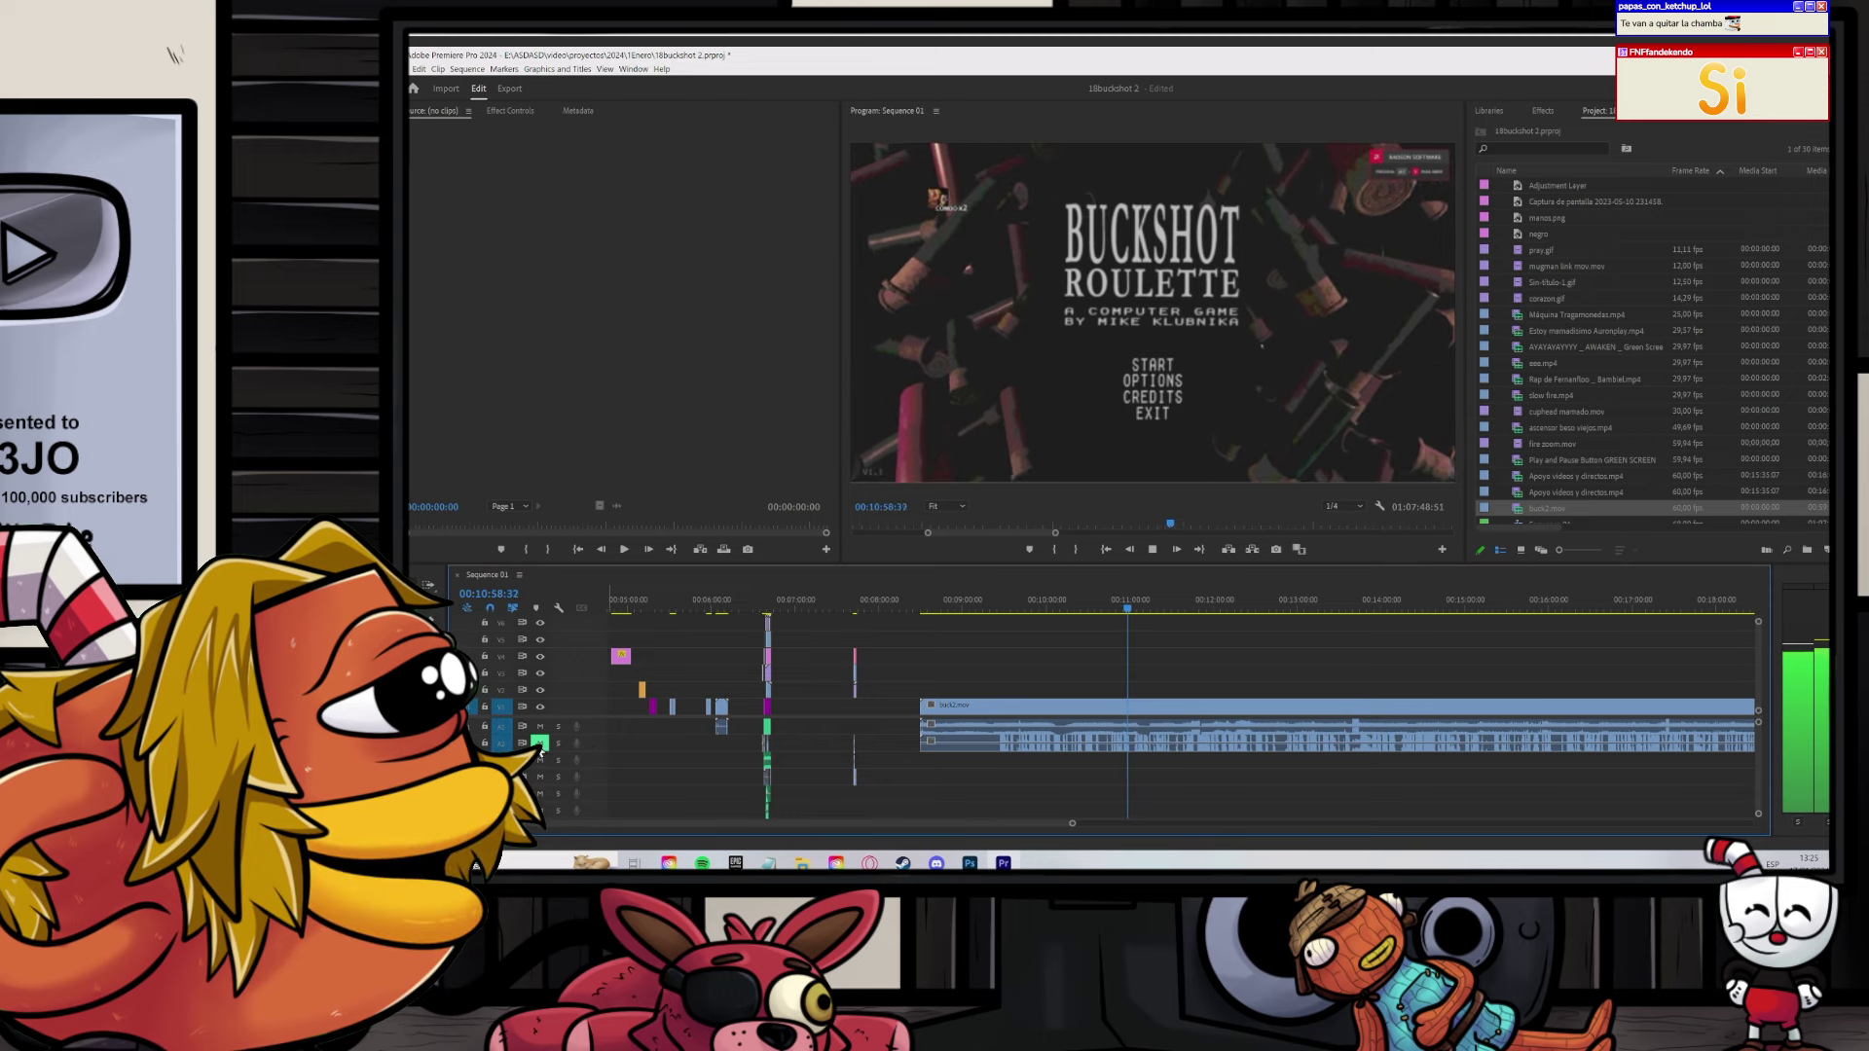
Step: Play buck2.mov from about 00:11:08 with only A1 muted to check the other audio, and unmute A1 to finish
{"action": "left_click", "coordinate": [1141, 600]}
{"action": "left_click", "coordinate": [541, 726]}
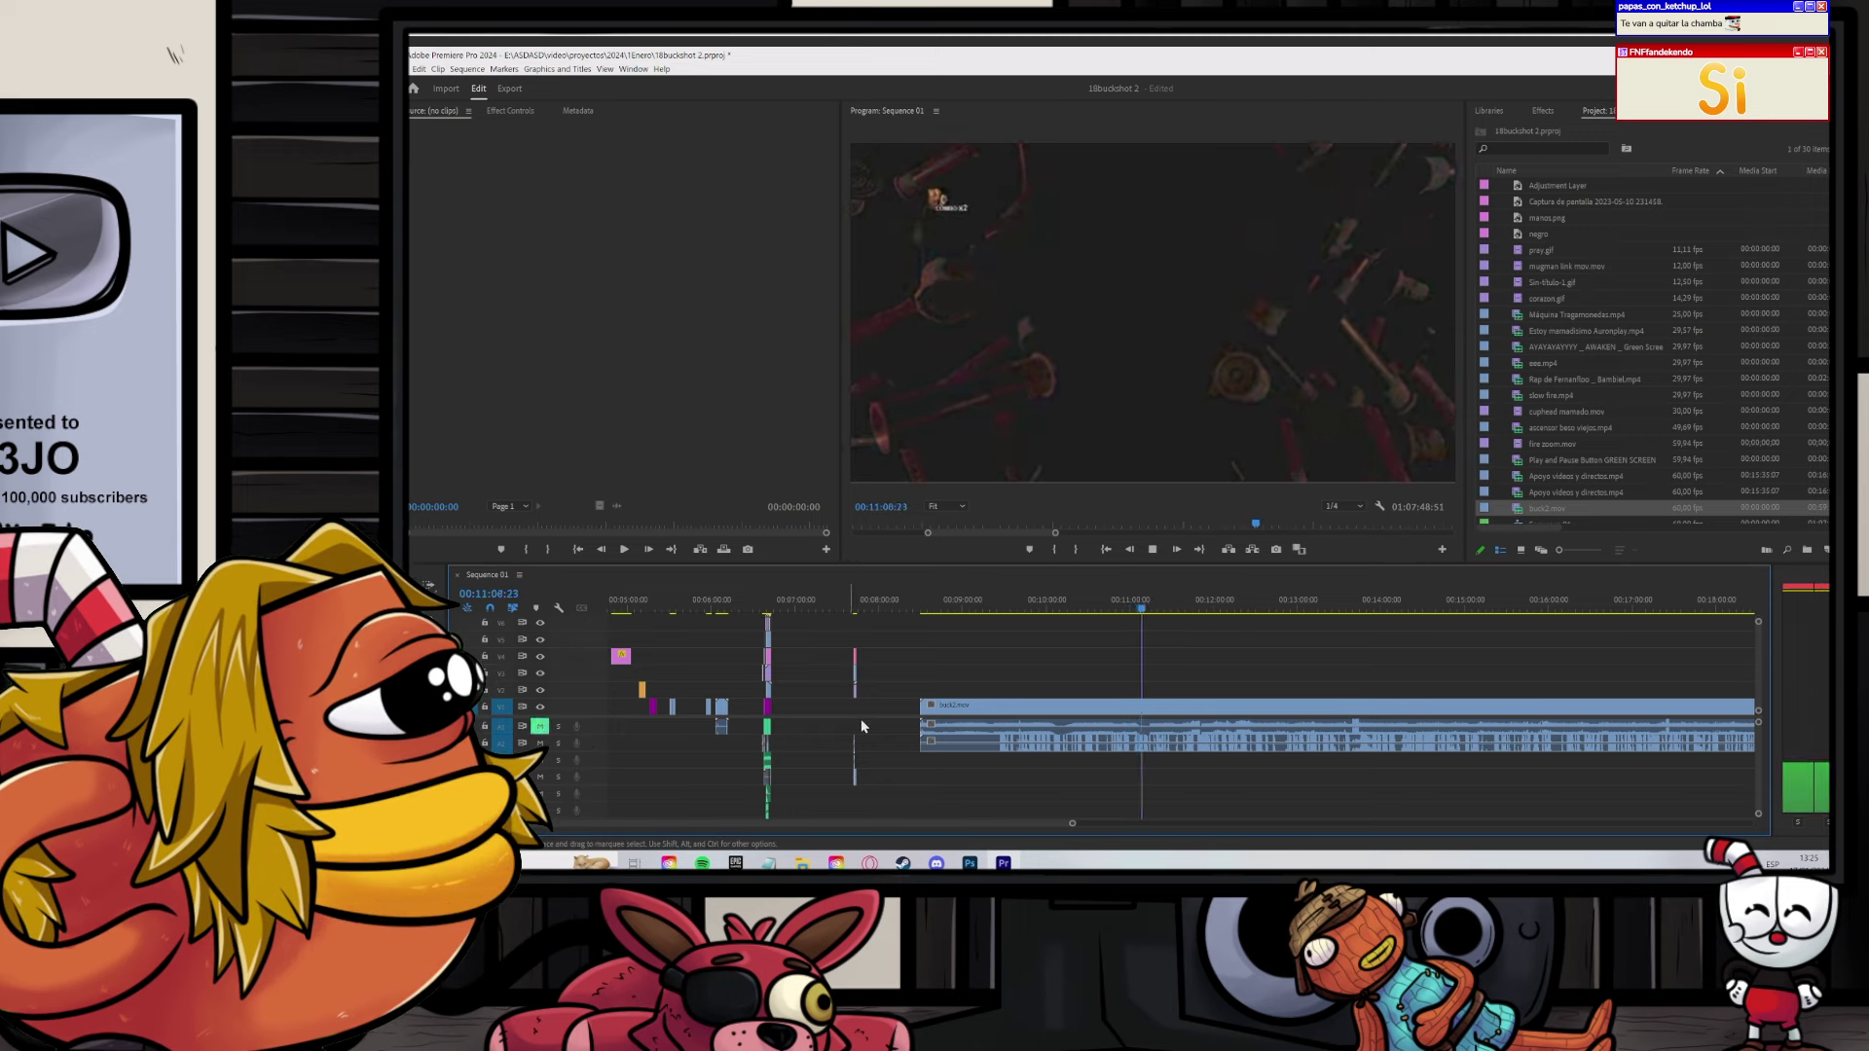
{"action": "left_click", "coordinate": [543, 727]}
{"action": "key", "text": "space"}
Step: Link the buck2.mov video clip on V1 with its two audio clips on A1 and A2
{"action": "left_click", "coordinate": [947, 742]}
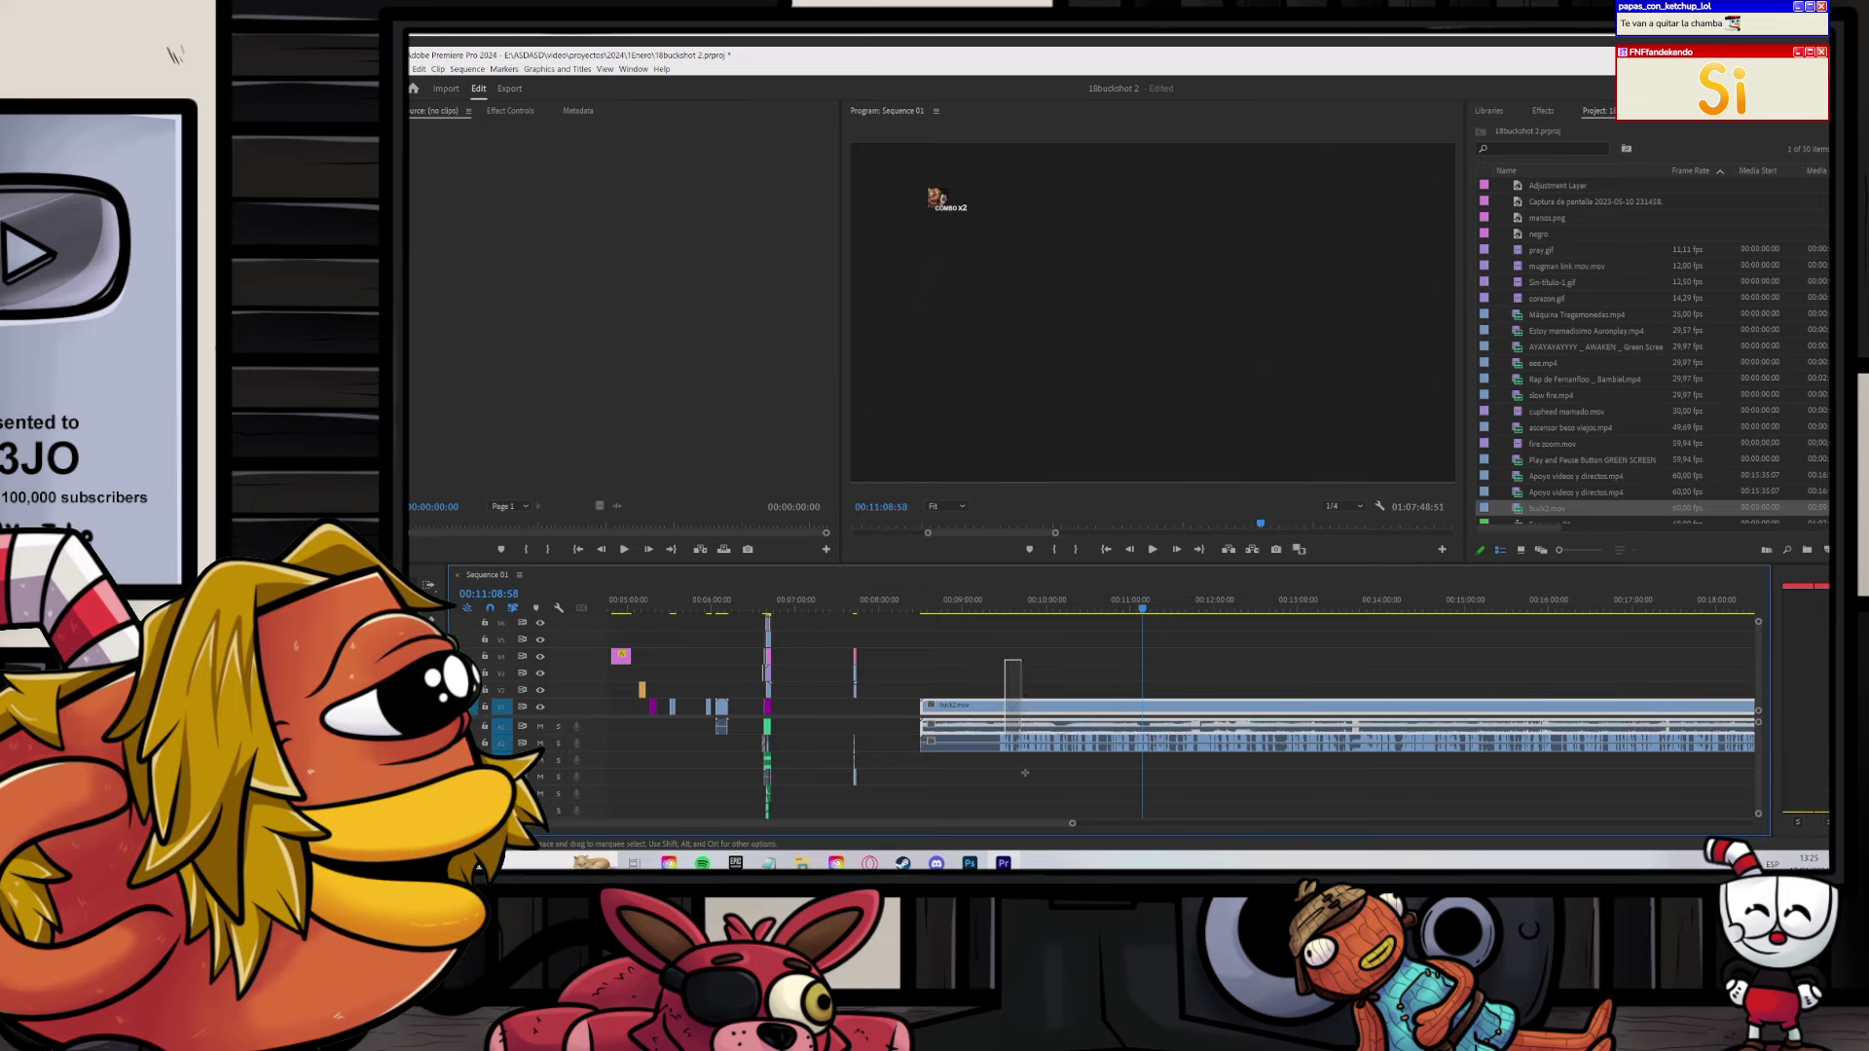
{"action": "right_click", "coordinate": [1013, 718]}
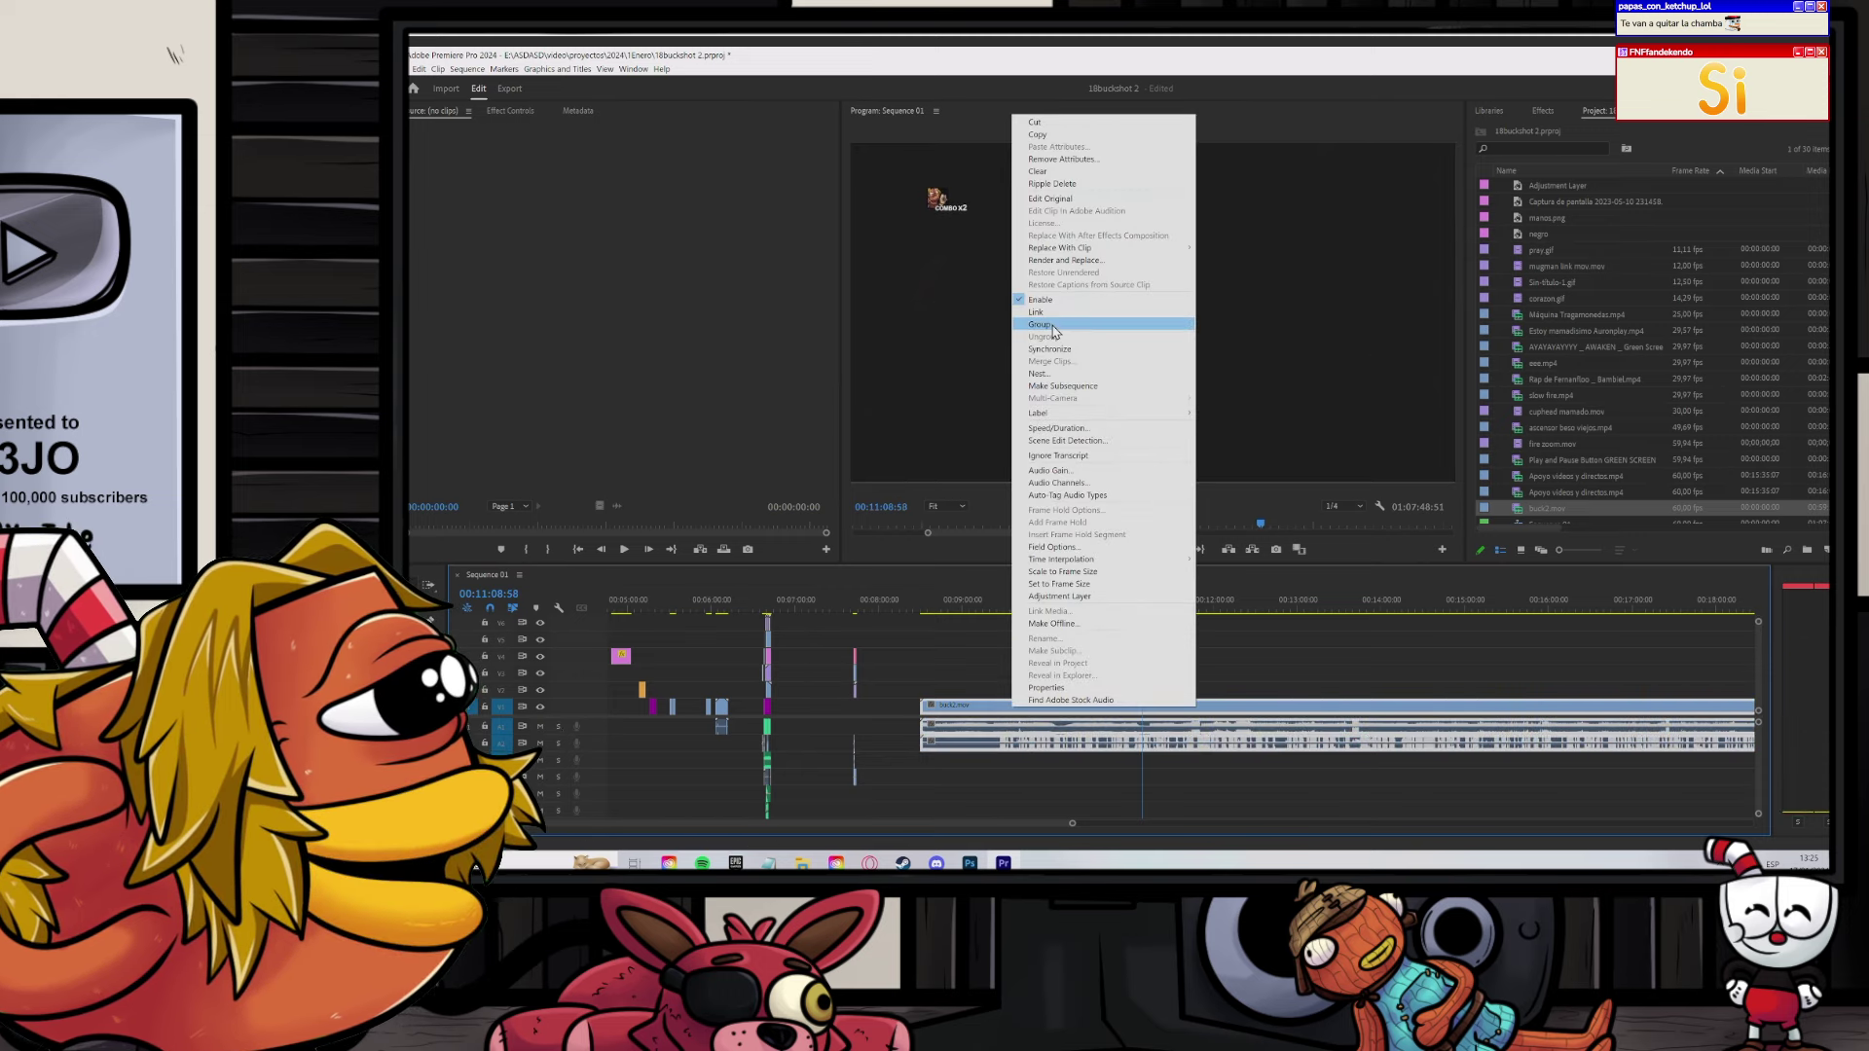
{"action": "left_click", "coordinate": [1234, 718]}
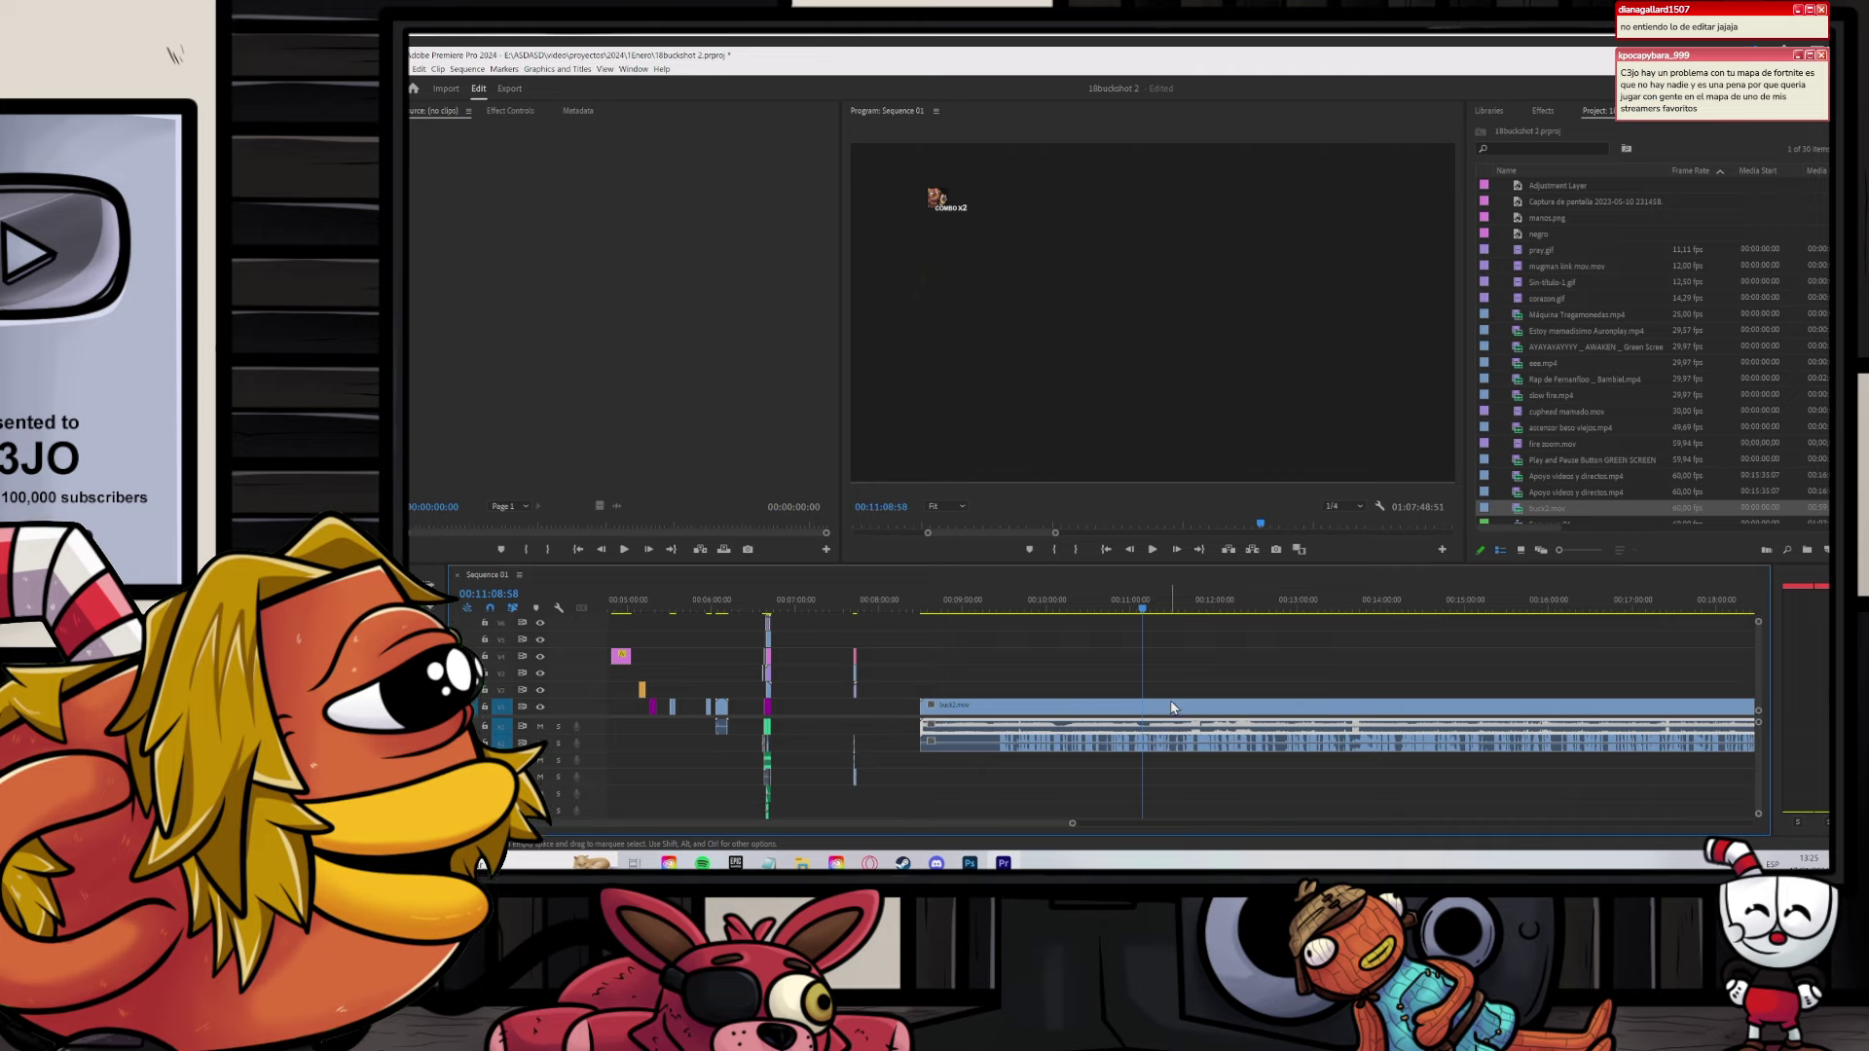
{"action": "left_click", "coordinate": [1103, 725]}
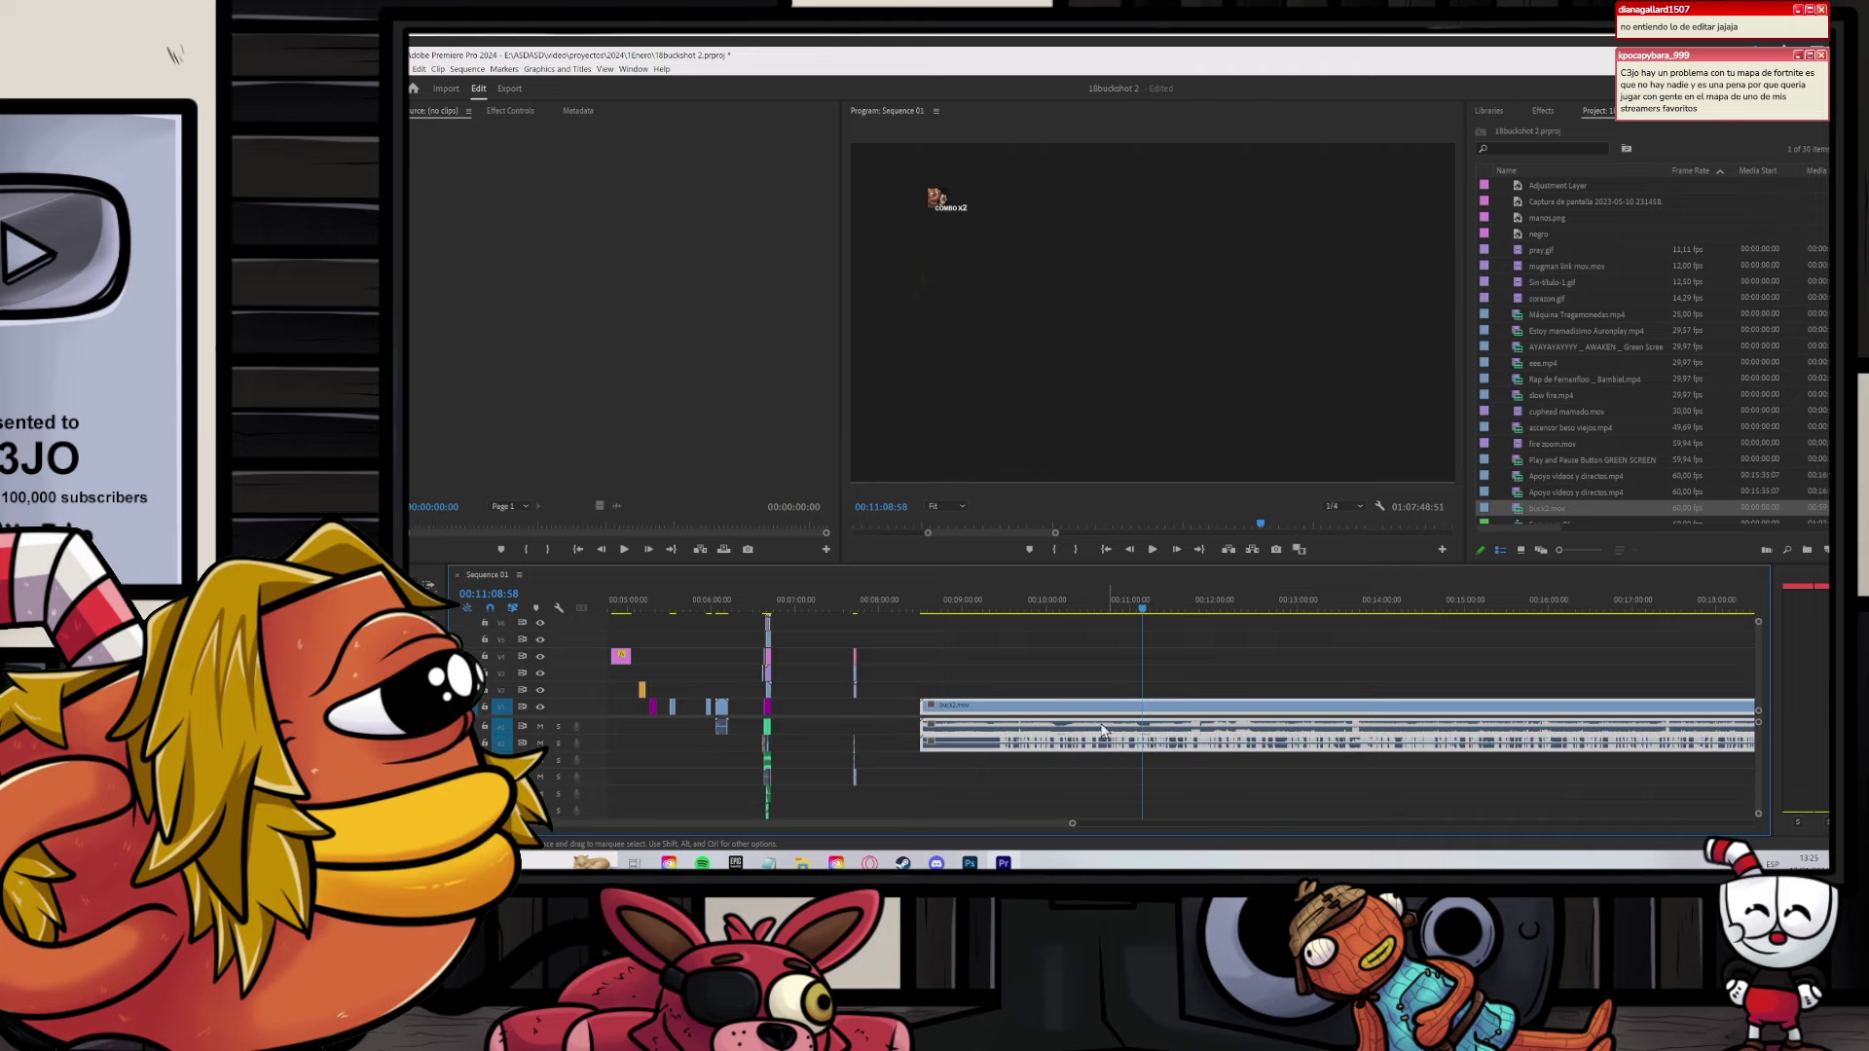
{"action": "right_click", "coordinate": [1100, 704]}
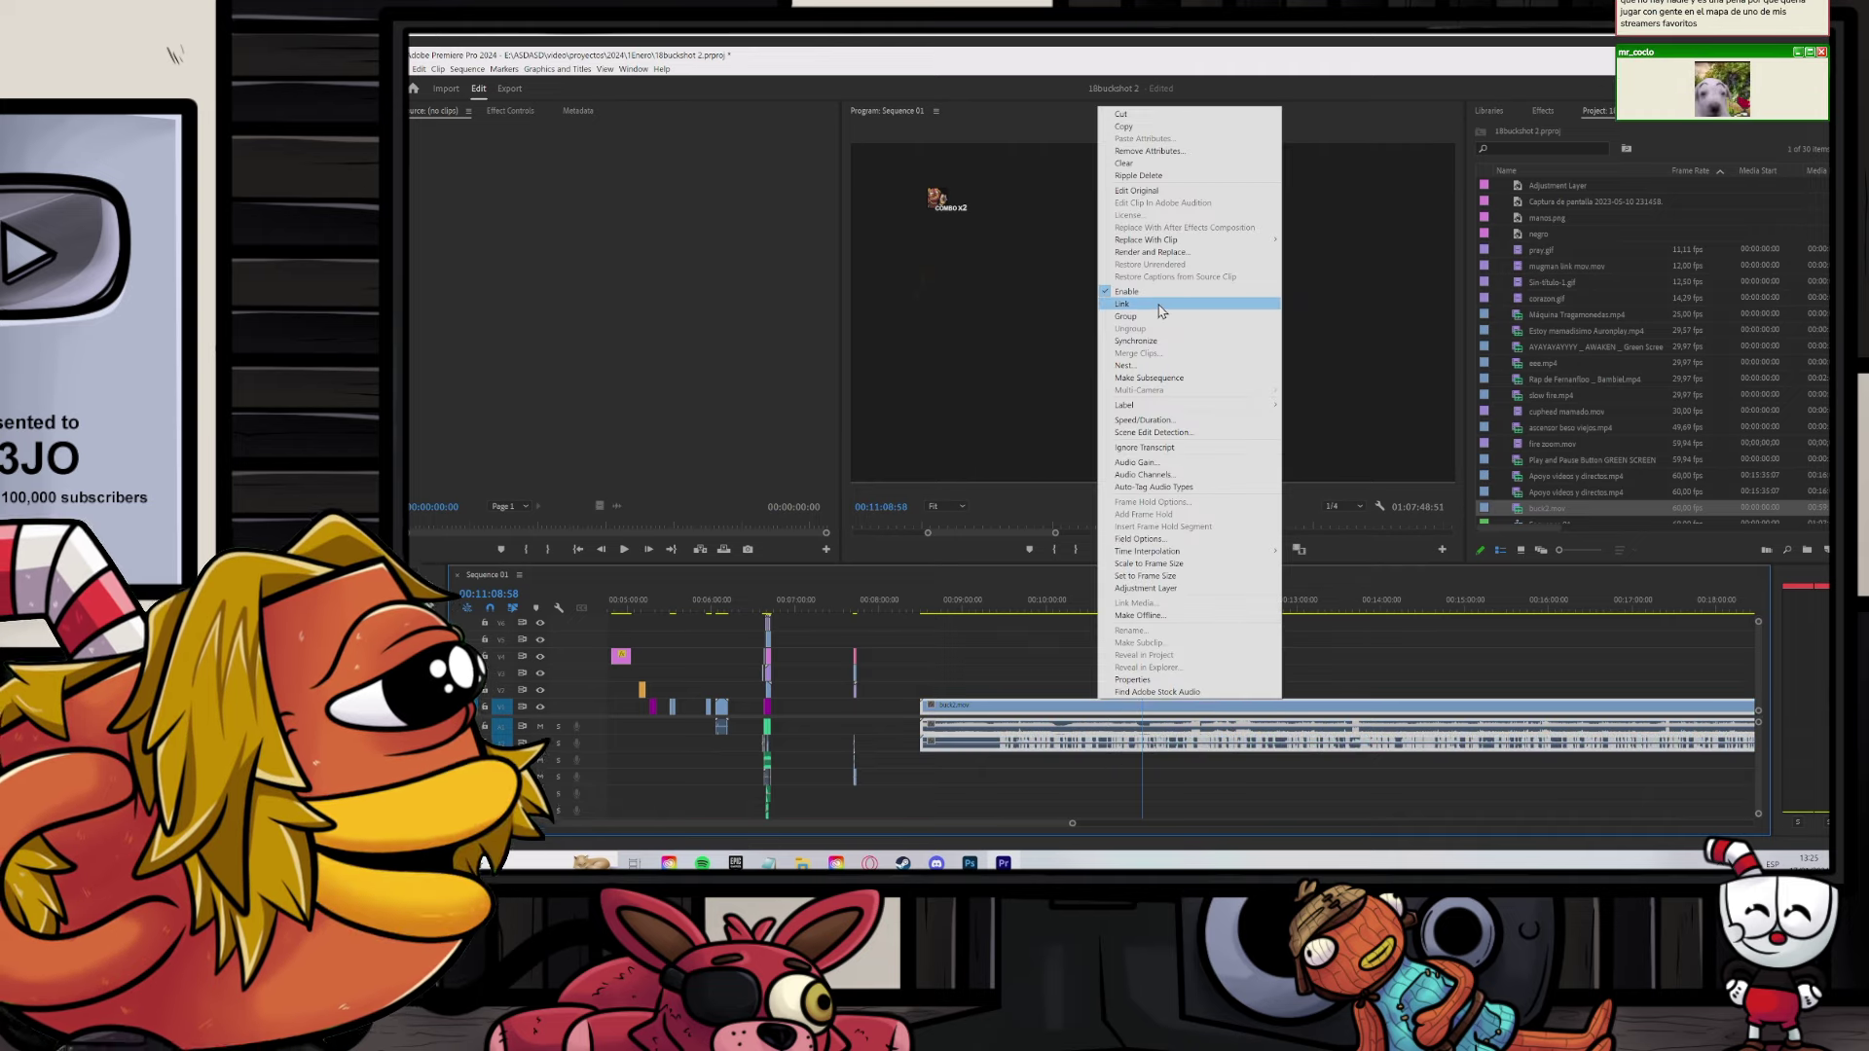
{"action": "left_click", "coordinate": [1160, 305]}
{"action": "left_click", "coordinate": [1107, 669]}
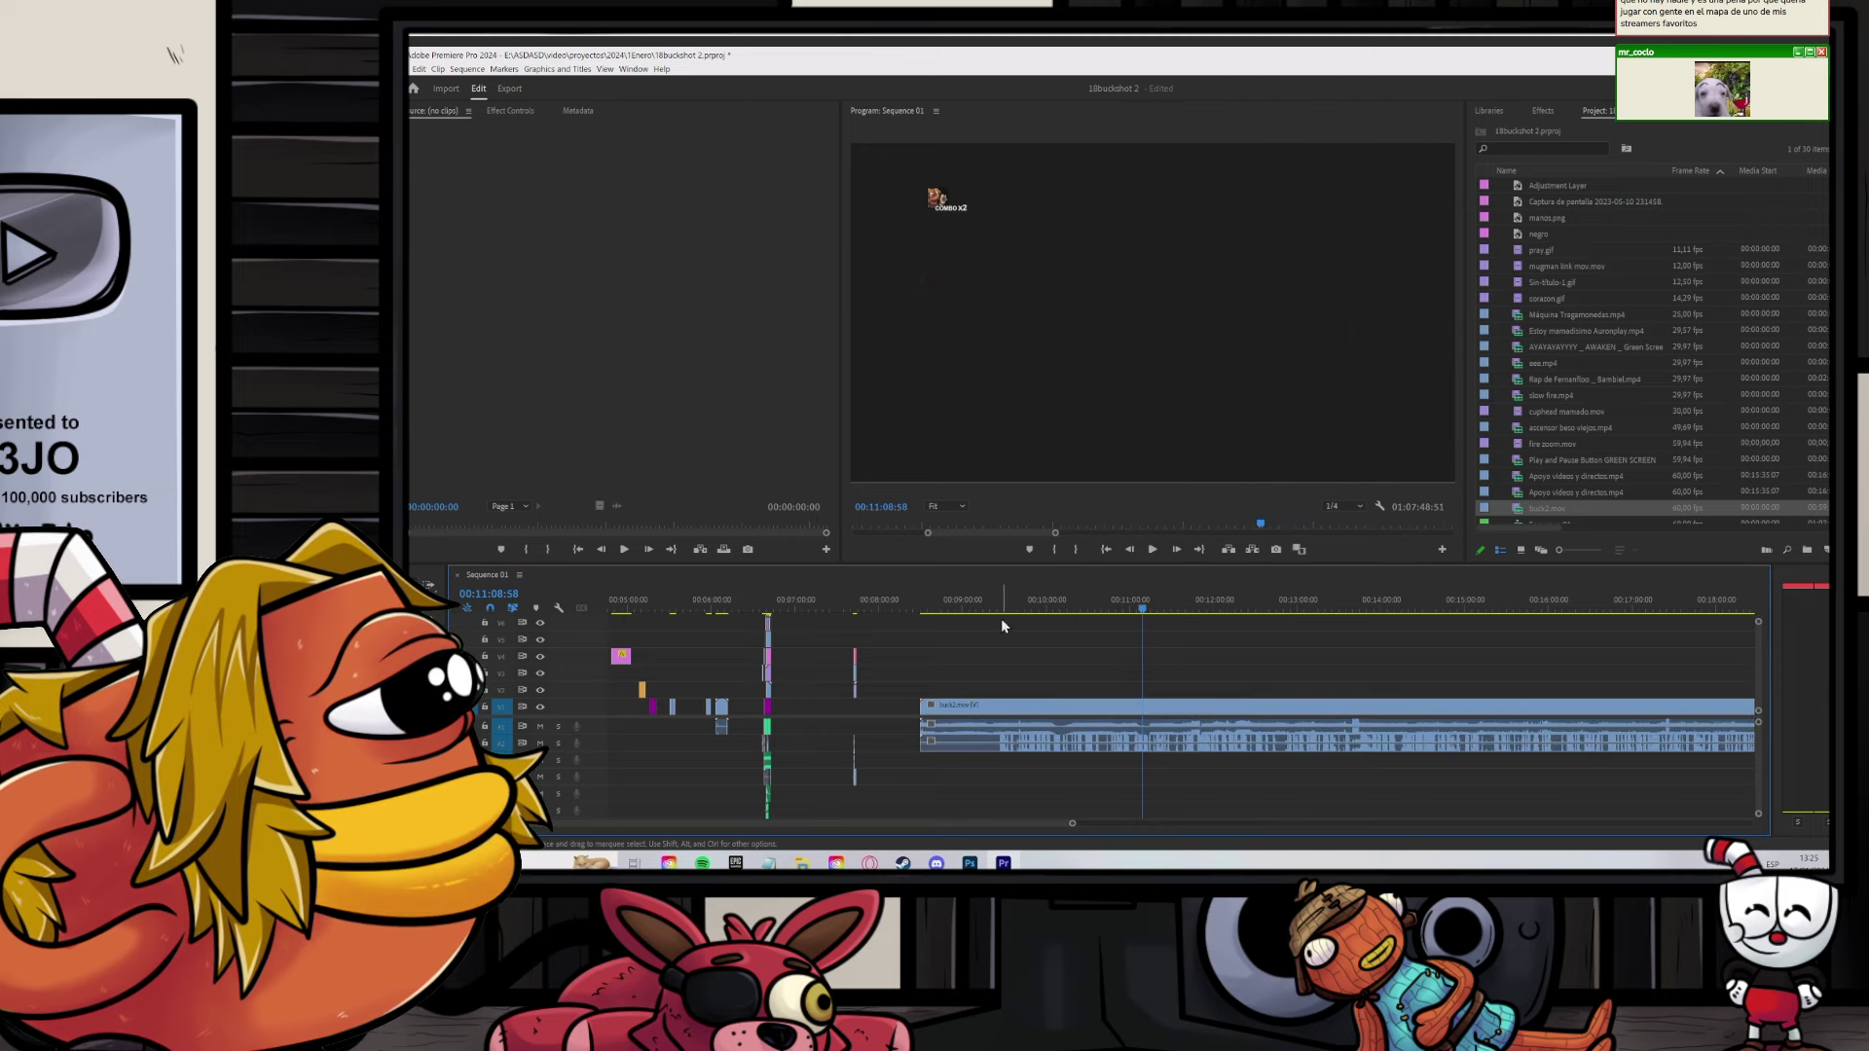
Step: Play the opening seconds of buck2.mov from about 00:08:30
{"action": "left_click", "coordinate": [1000, 603]}
{"action": "scroll", "coordinate": [1003, 623], "scroll_direction": "up", "scroll_amount": 3}
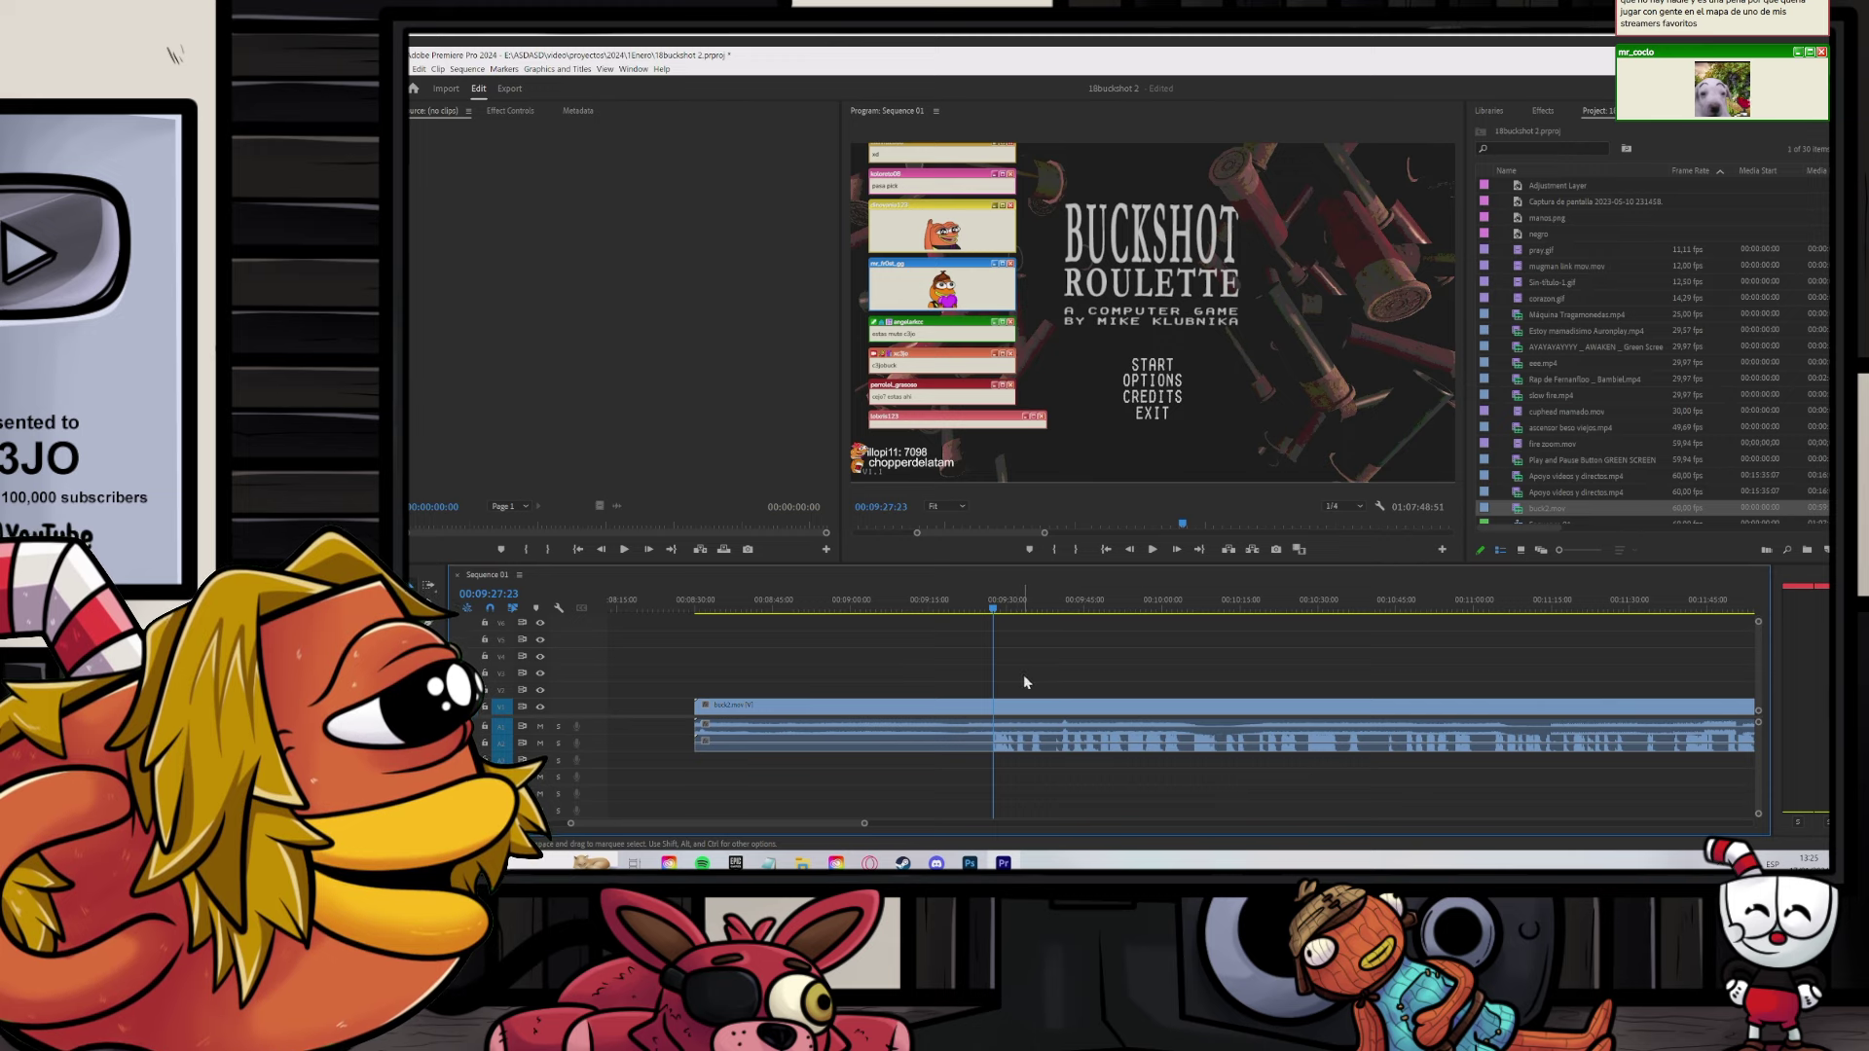
{"action": "left_click_drag", "start_coordinate": [688, 608], "coordinate": [701, 607]}
{"action": "scroll", "coordinate": [823, 668], "scroll_direction": "up", "scroll_amount": 2}
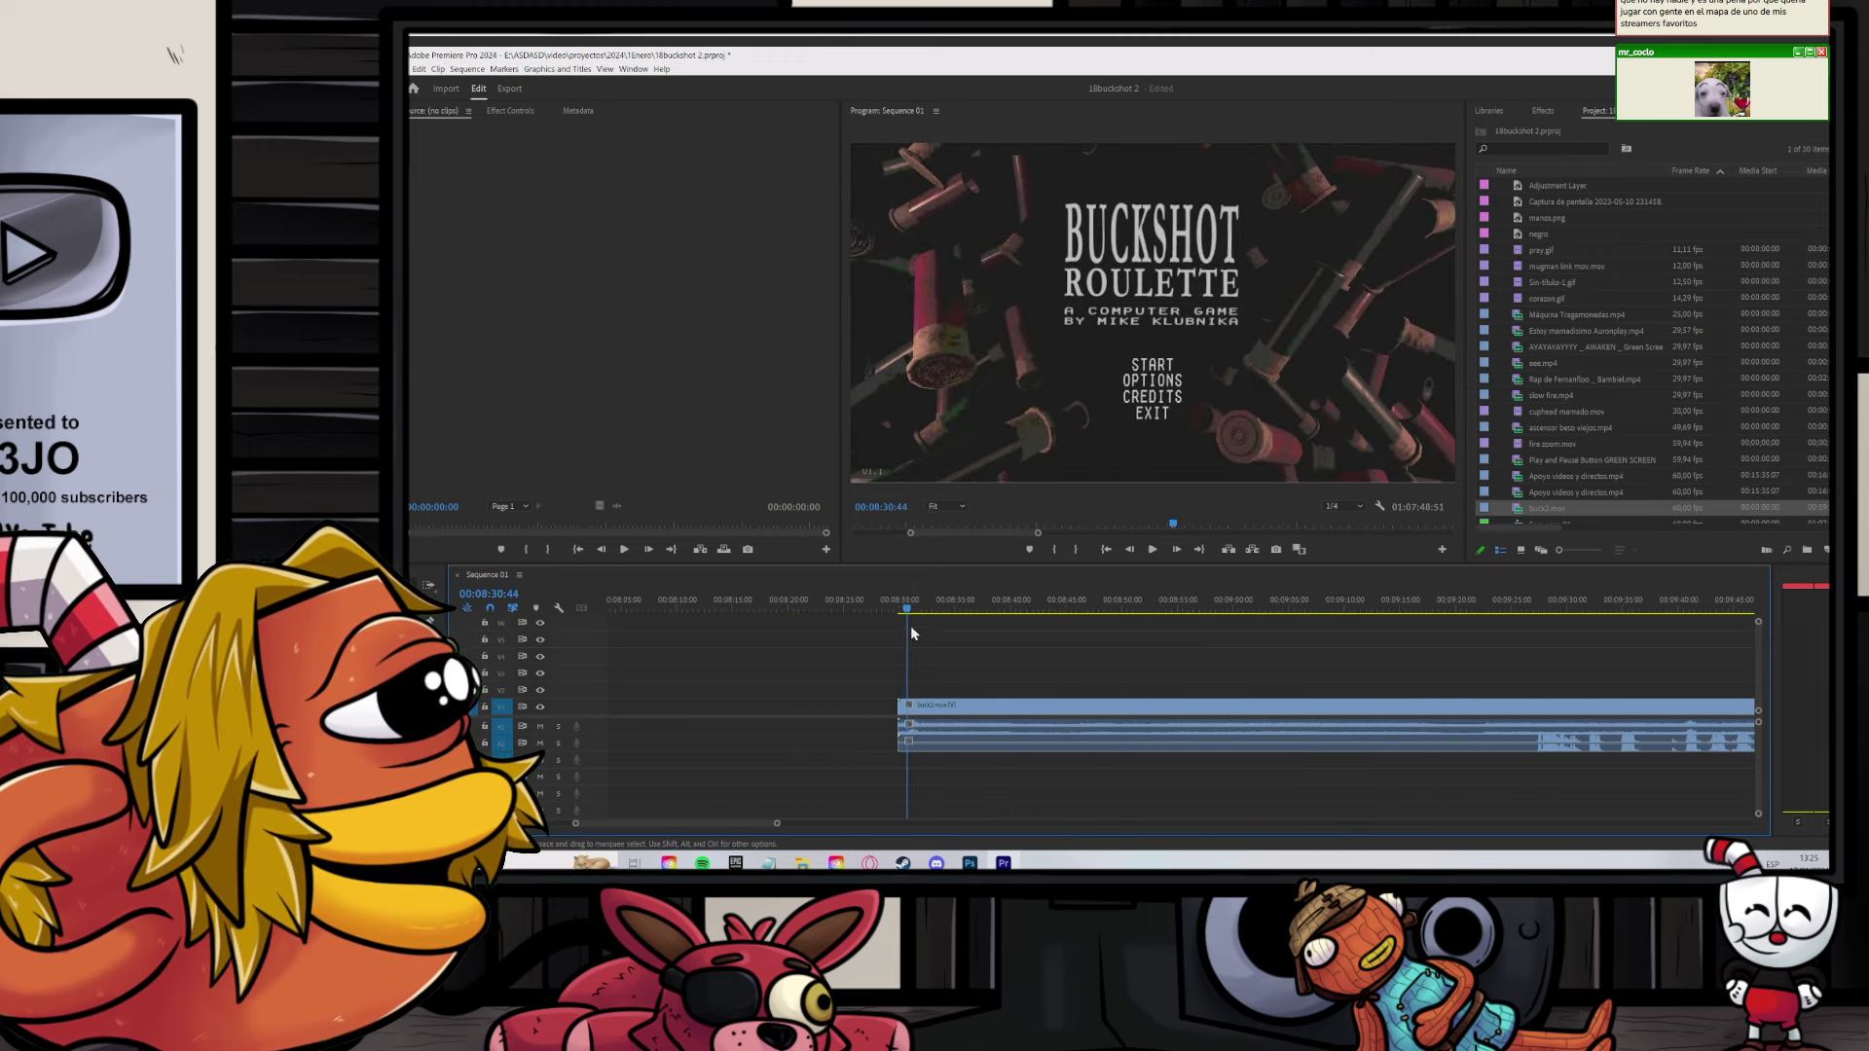
{"action": "key", "text": "space"}
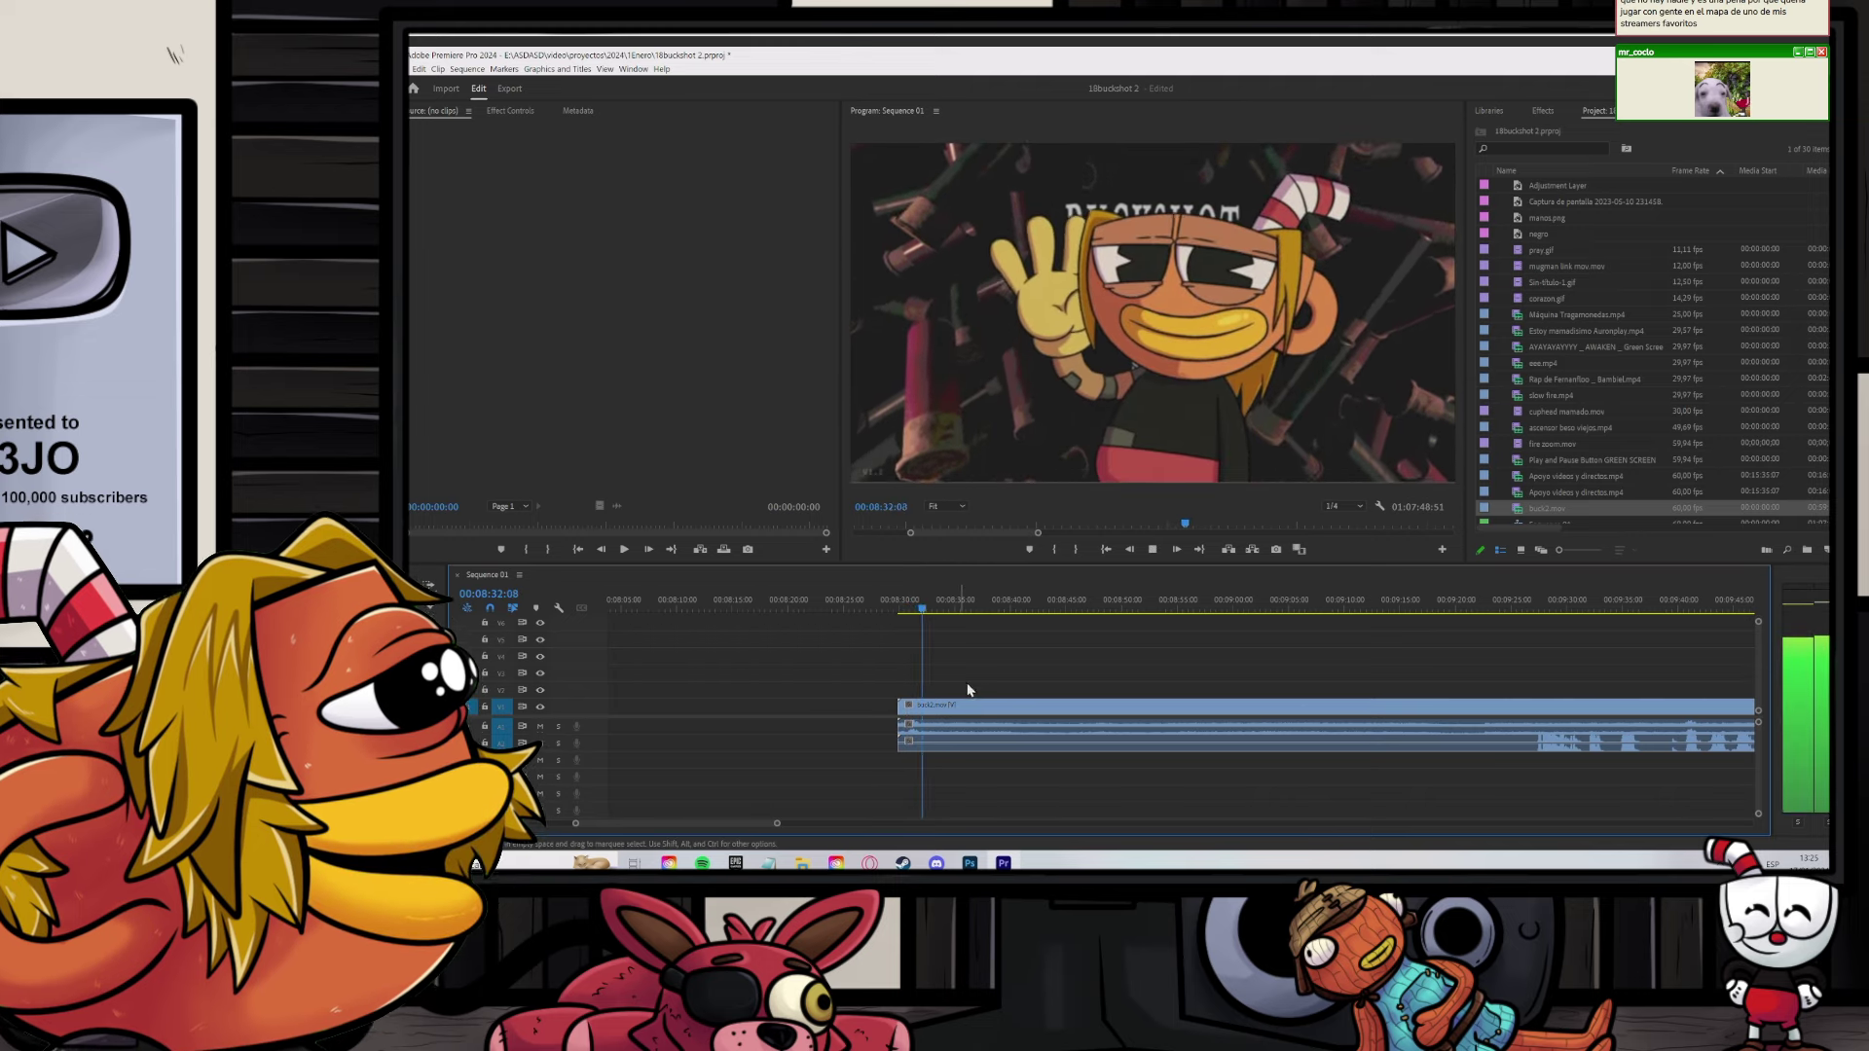
{"action": "key", "text": "space"}
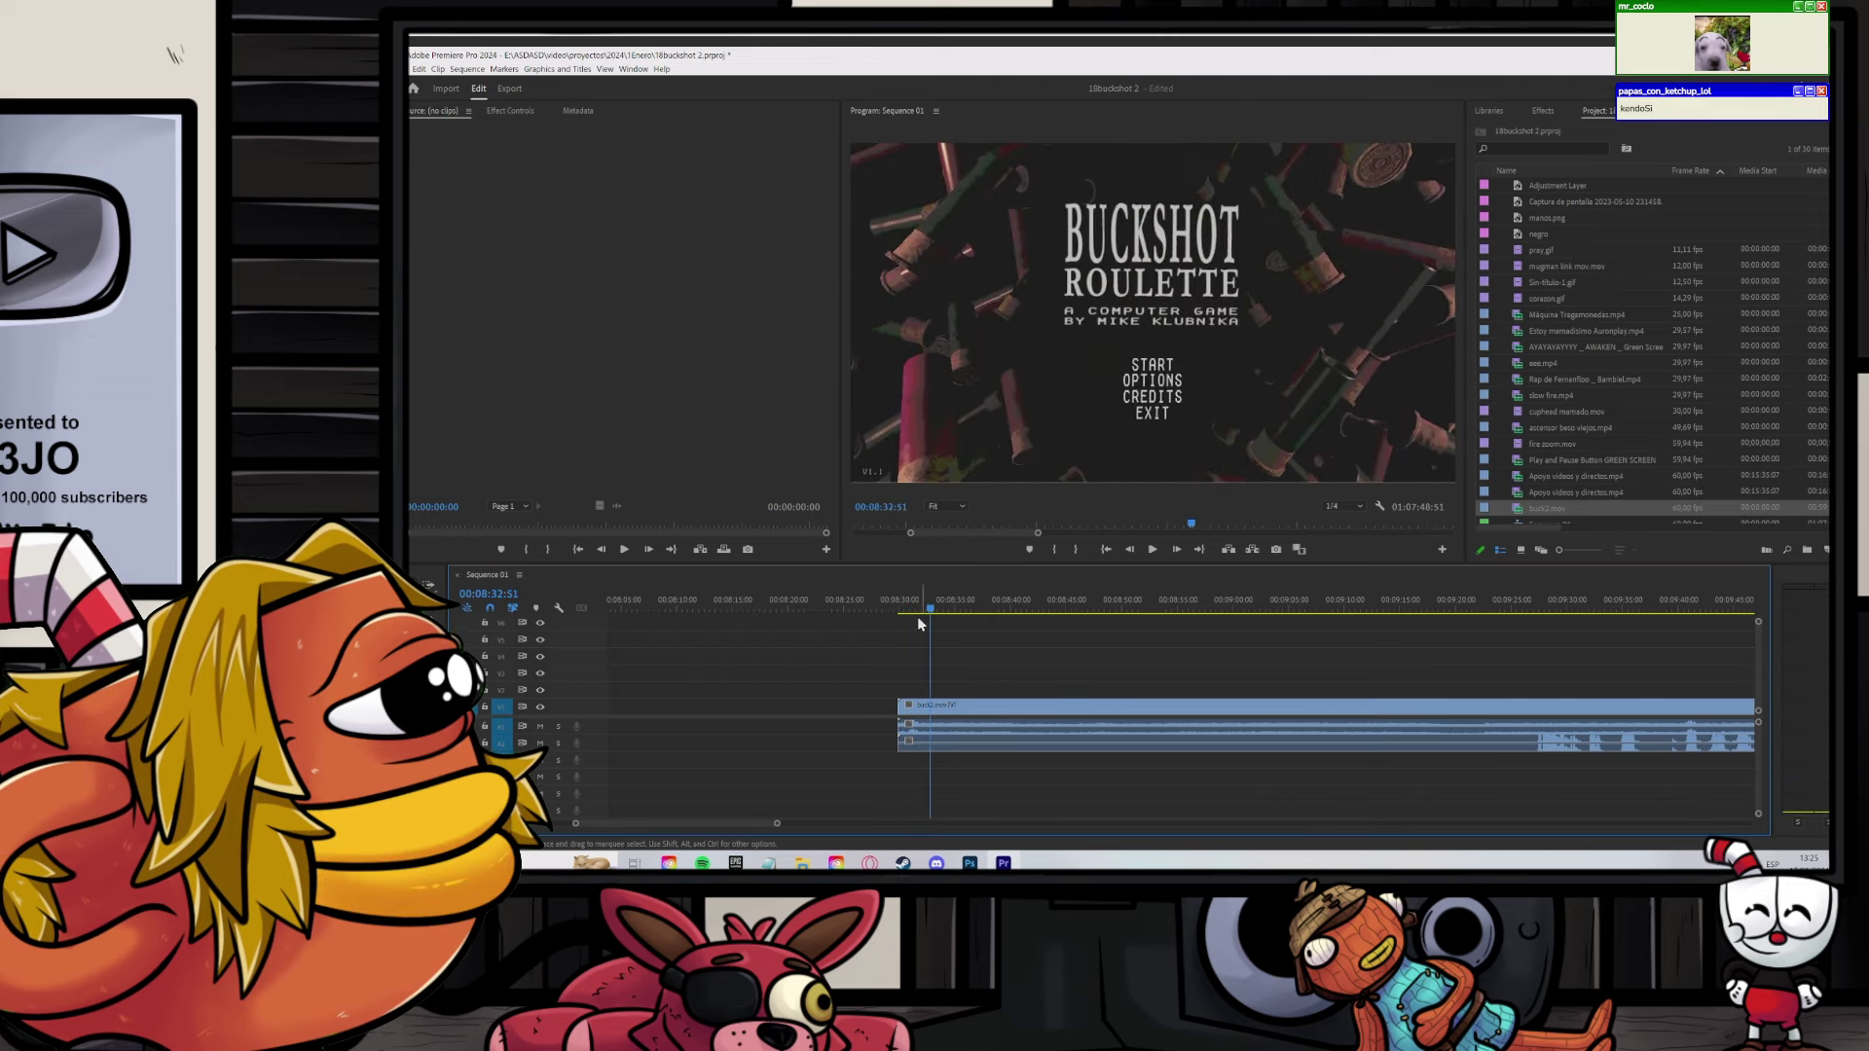
Step: Scrub through the quiet opening of buck2.mov to where the A2 waveform begins near 00:09:27 and play from there
{"action": "left_click_drag", "start_coordinate": [923, 611], "coordinate": [1529, 669]}
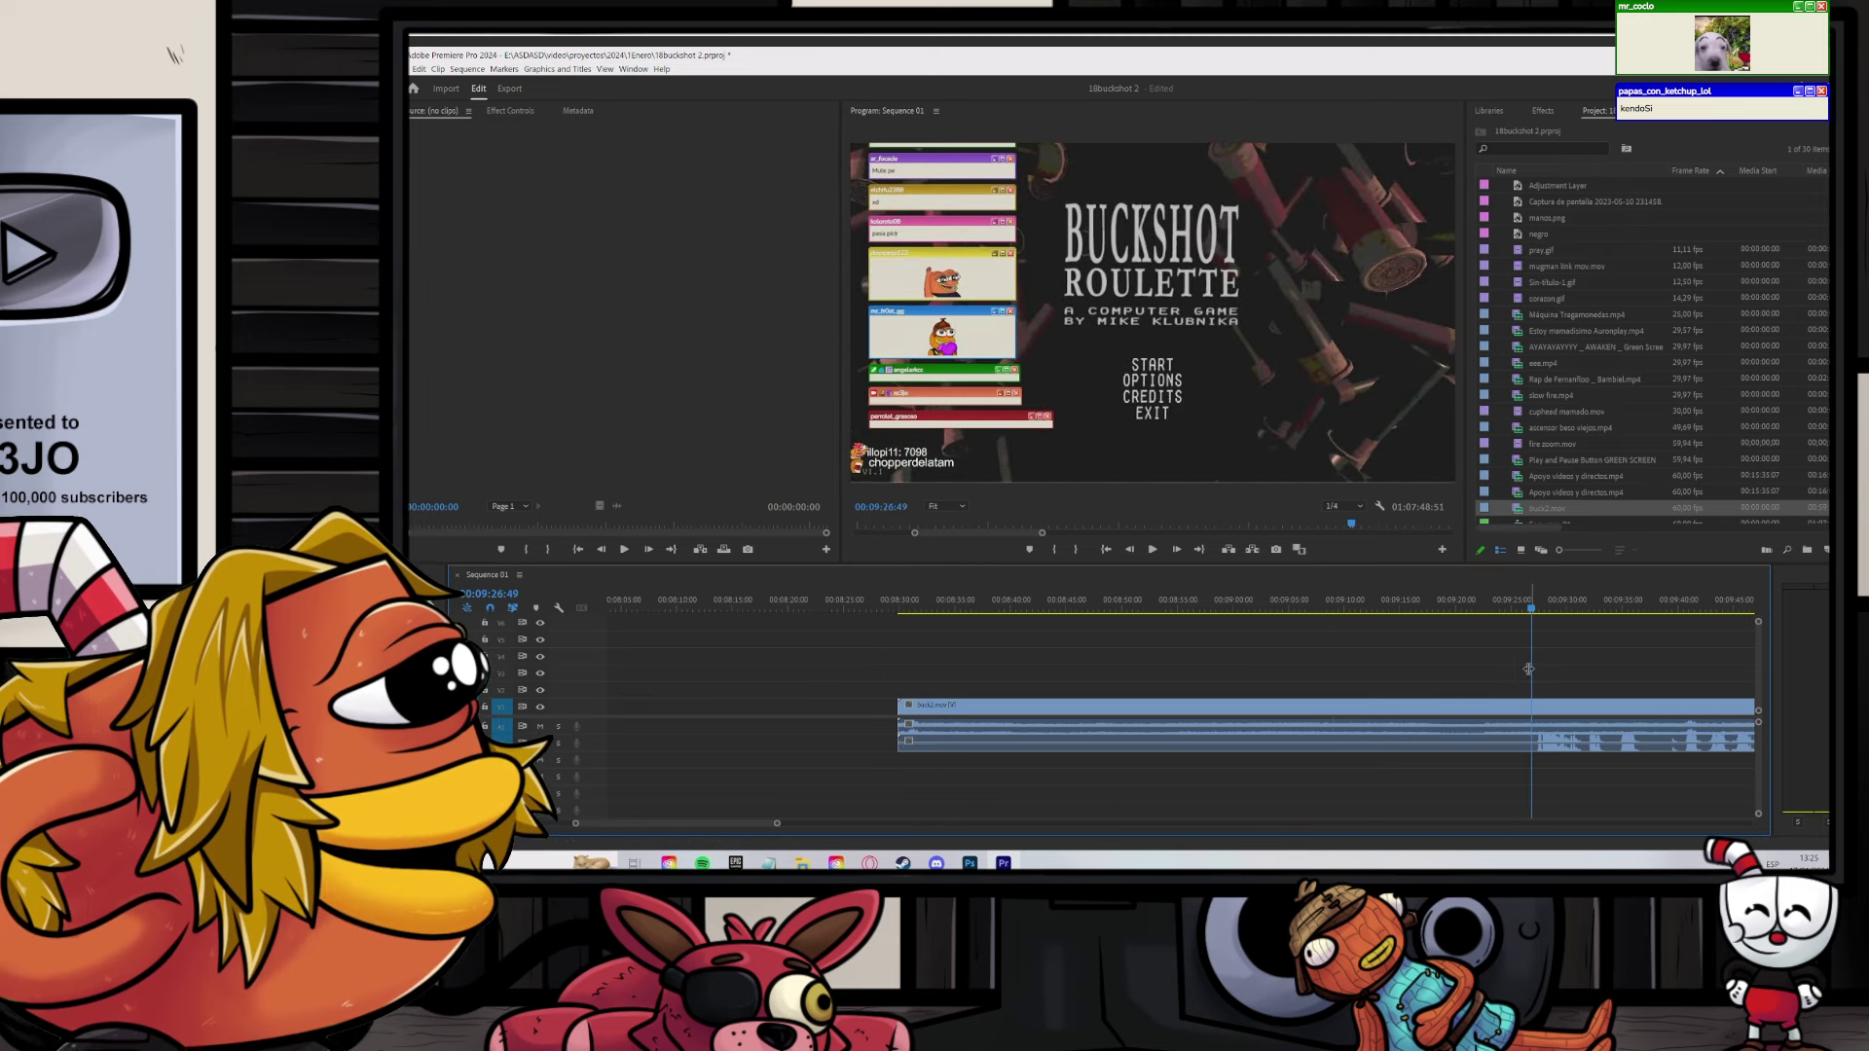
{"action": "scroll", "coordinate": [1442, 674], "scroll_direction": "down", "scroll_amount": 2}
{"action": "scroll", "coordinate": [1346, 651], "scroll_direction": "down", "scroll_amount": 2}
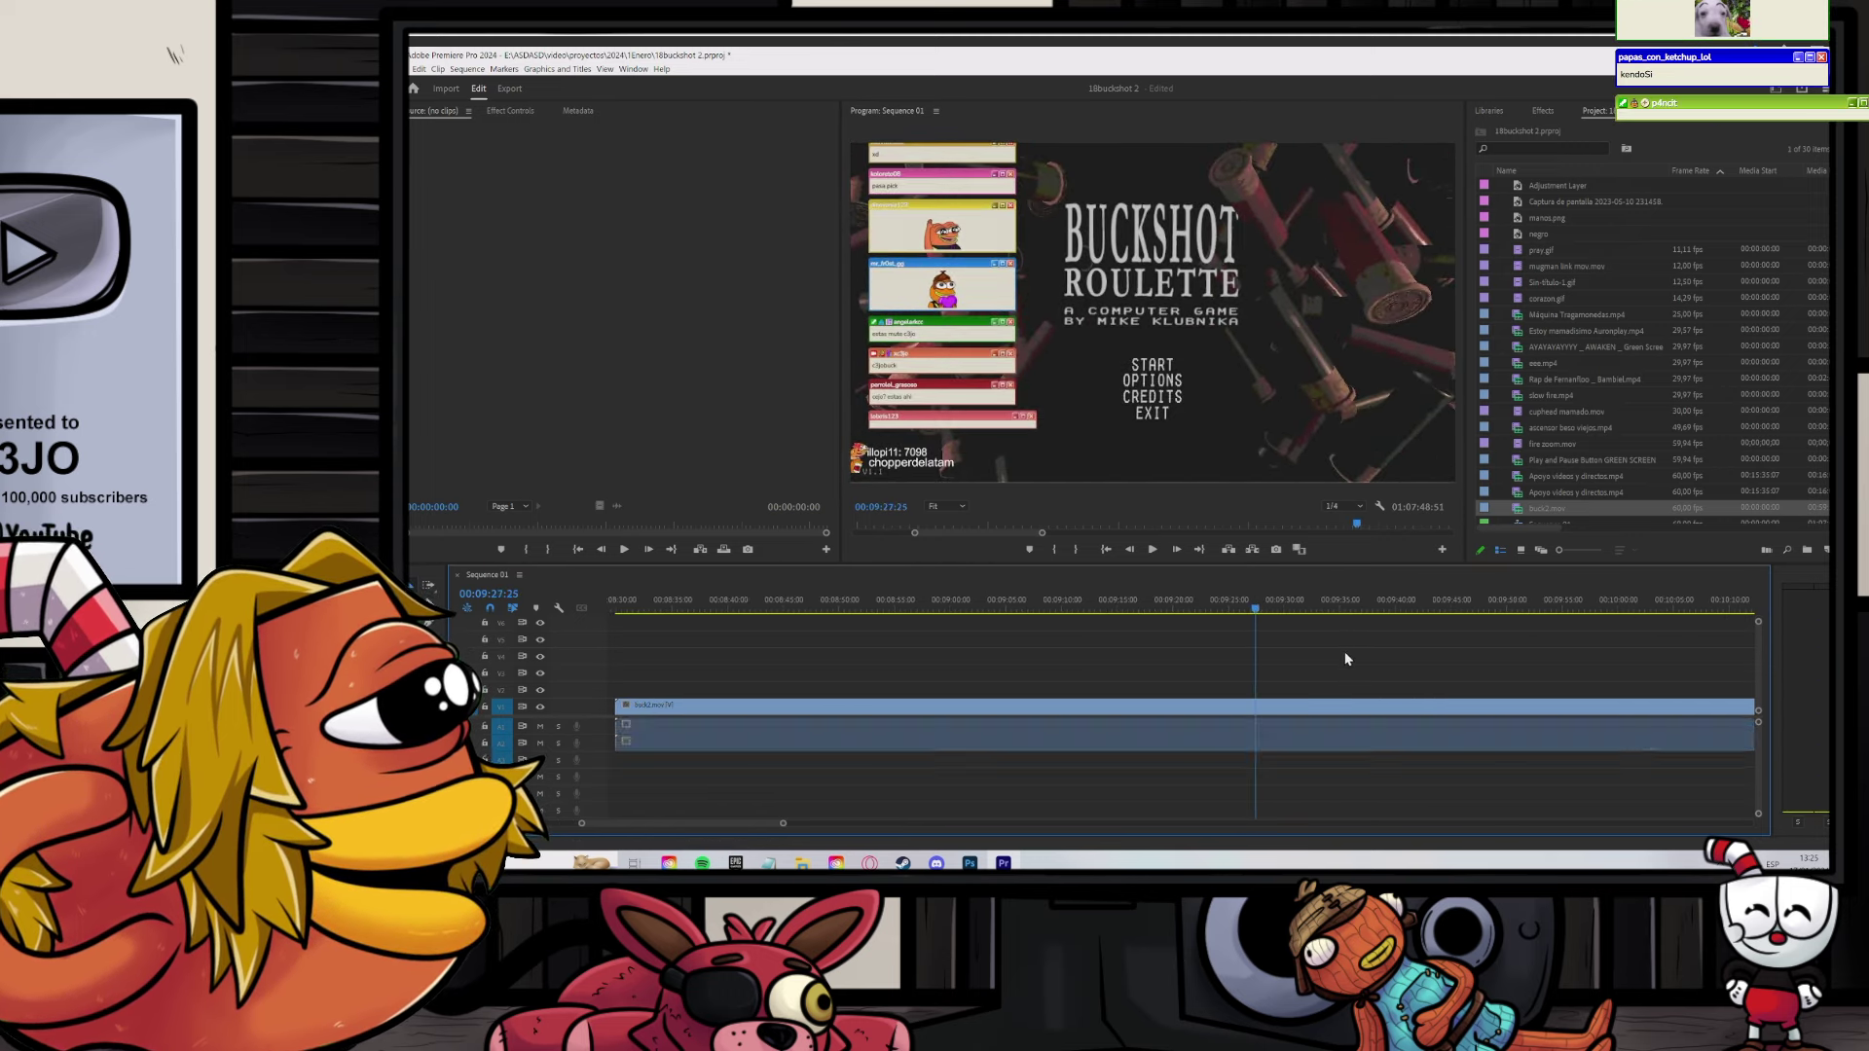
{"action": "key", "text": "space"}
{"action": "scroll", "coordinate": [1252, 668], "scroll_direction": "up", "scroll_amount": 3}
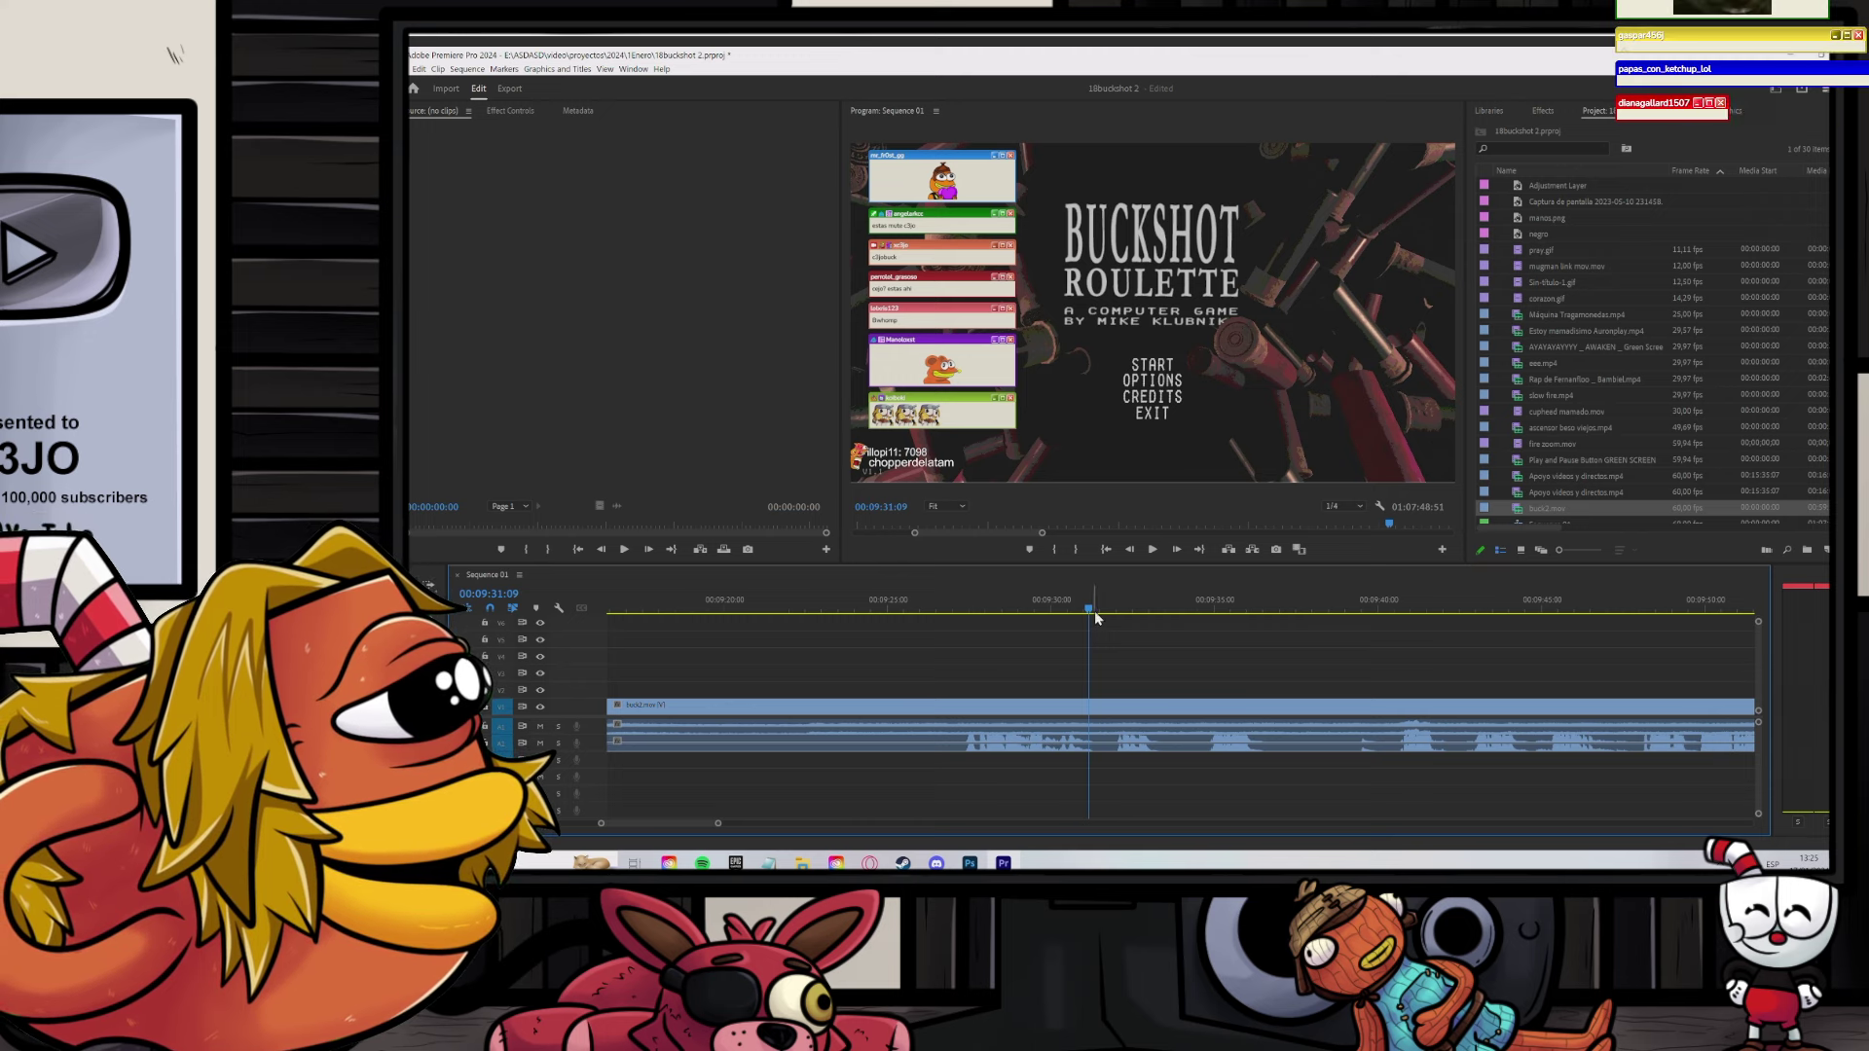
Step: Skim and play buck2.mov from about 00:09:31 onward to find where the usable footage begins
{"action": "left_click_drag", "start_coordinate": [1092, 613], "coordinate": [1117, 613]}
{"action": "scroll", "coordinate": [1116, 646], "scroll_direction": "down", "scroll_amount": 2}
{"action": "scroll", "coordinate": [1110, 651], "scroll_direction": "up", "scroll_amount": 2}
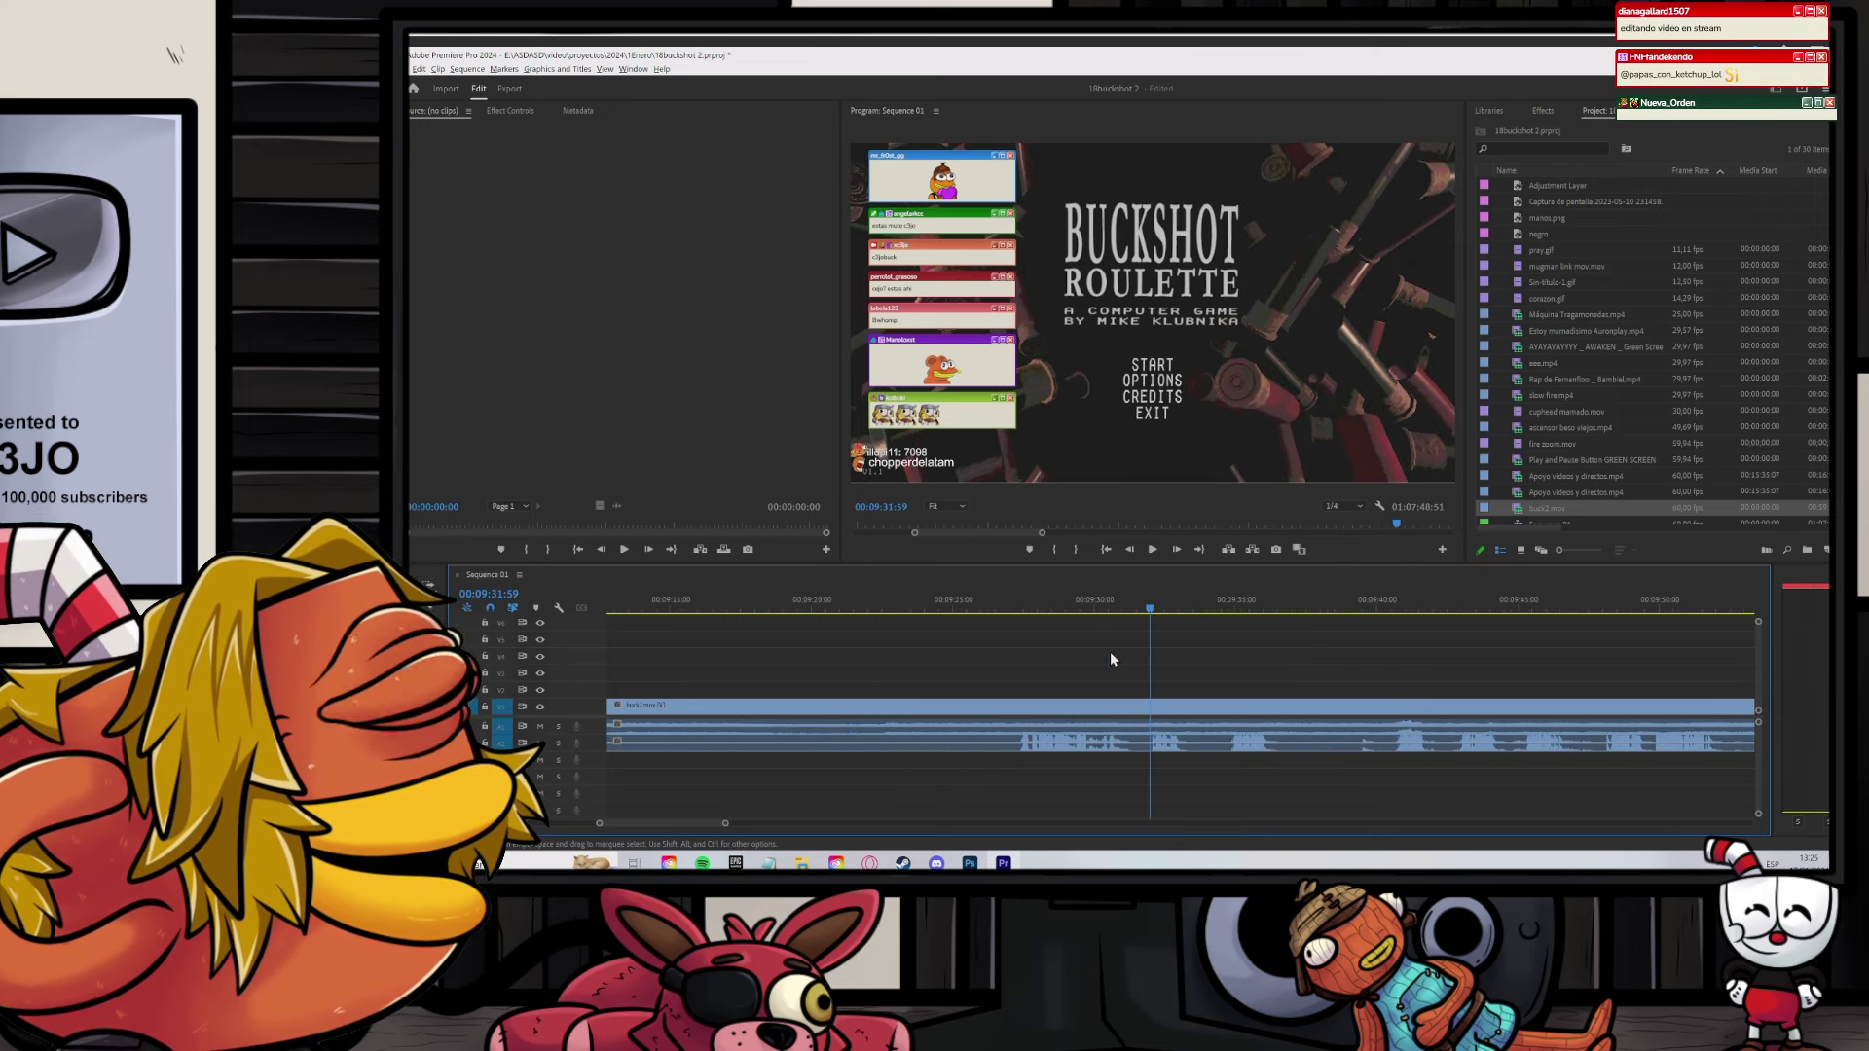
{"action": "left_click", "coordinate": [1164, 611]}
{"action": "left_click_drag", "start_coordinate": [1166, 609], "coordinate": [1216, 608]}
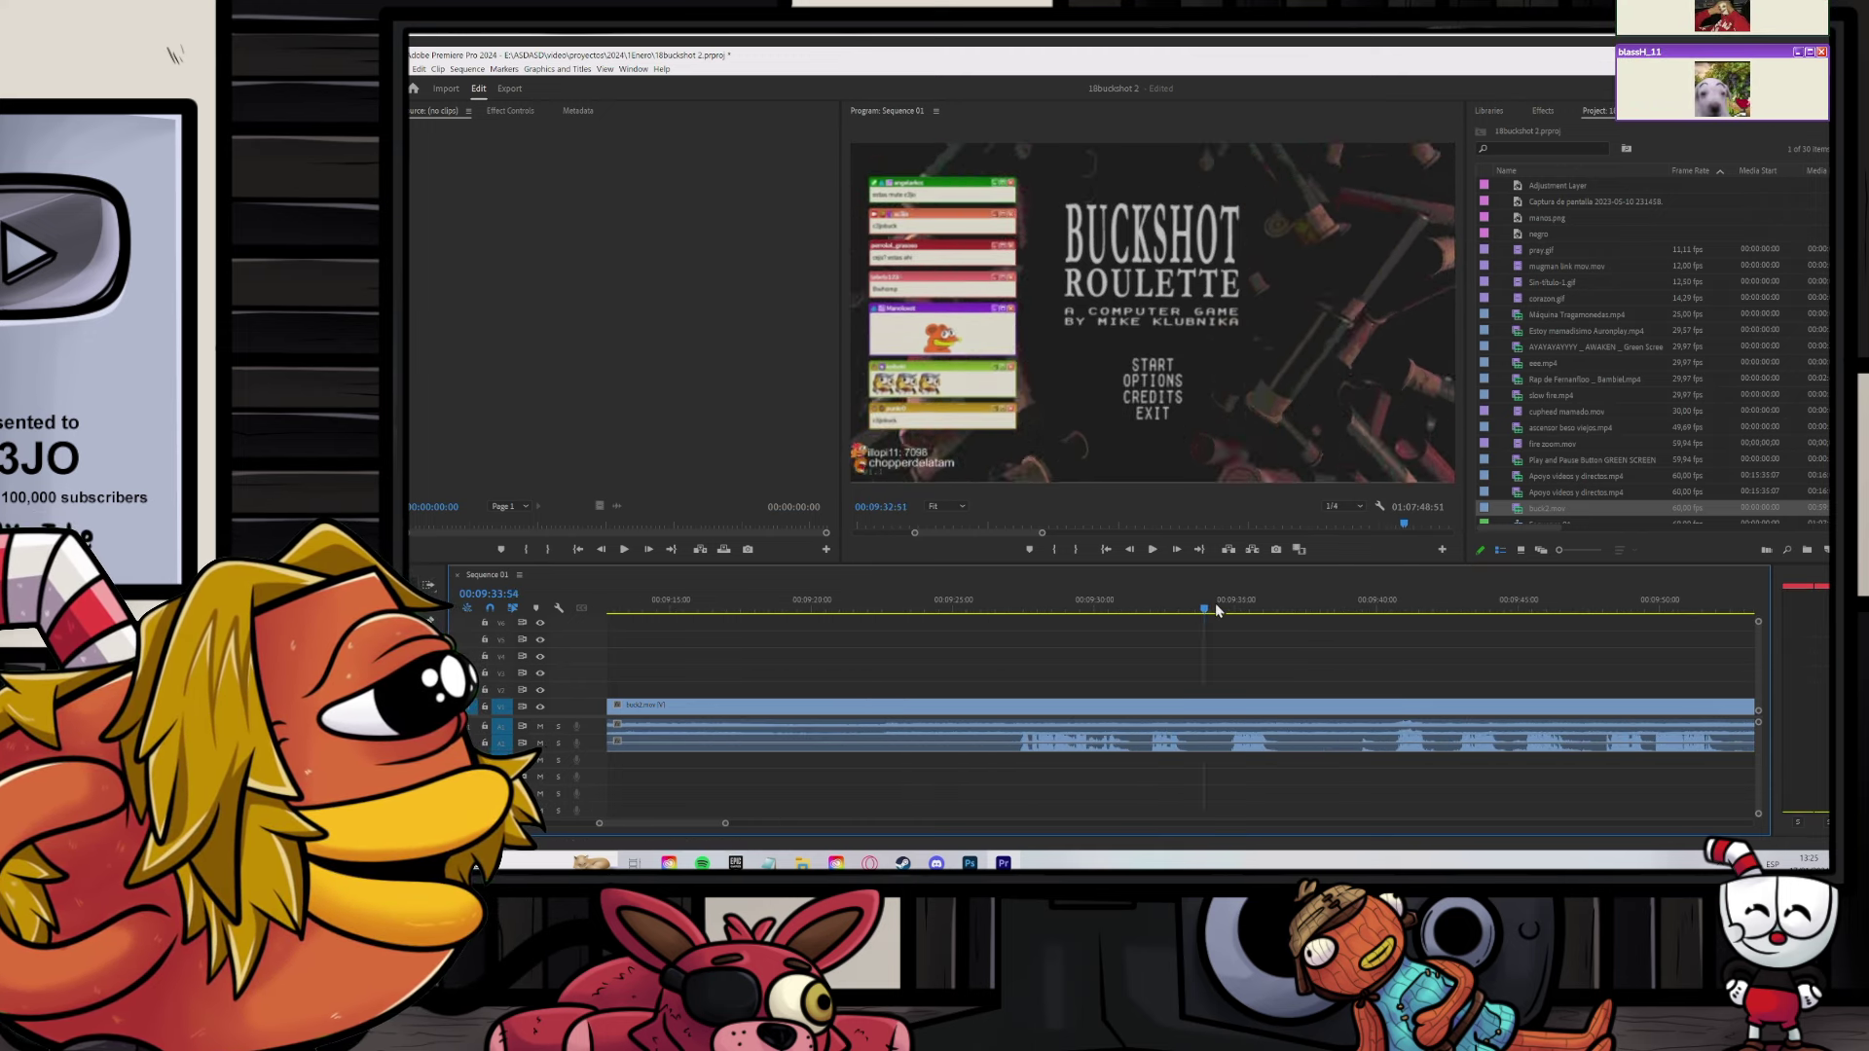
{"action": "scroll", "coordinate": [1056, 661], "scroll_direction": "up", "scroll_amount": 1}
{"action": "key", "text": "space"}
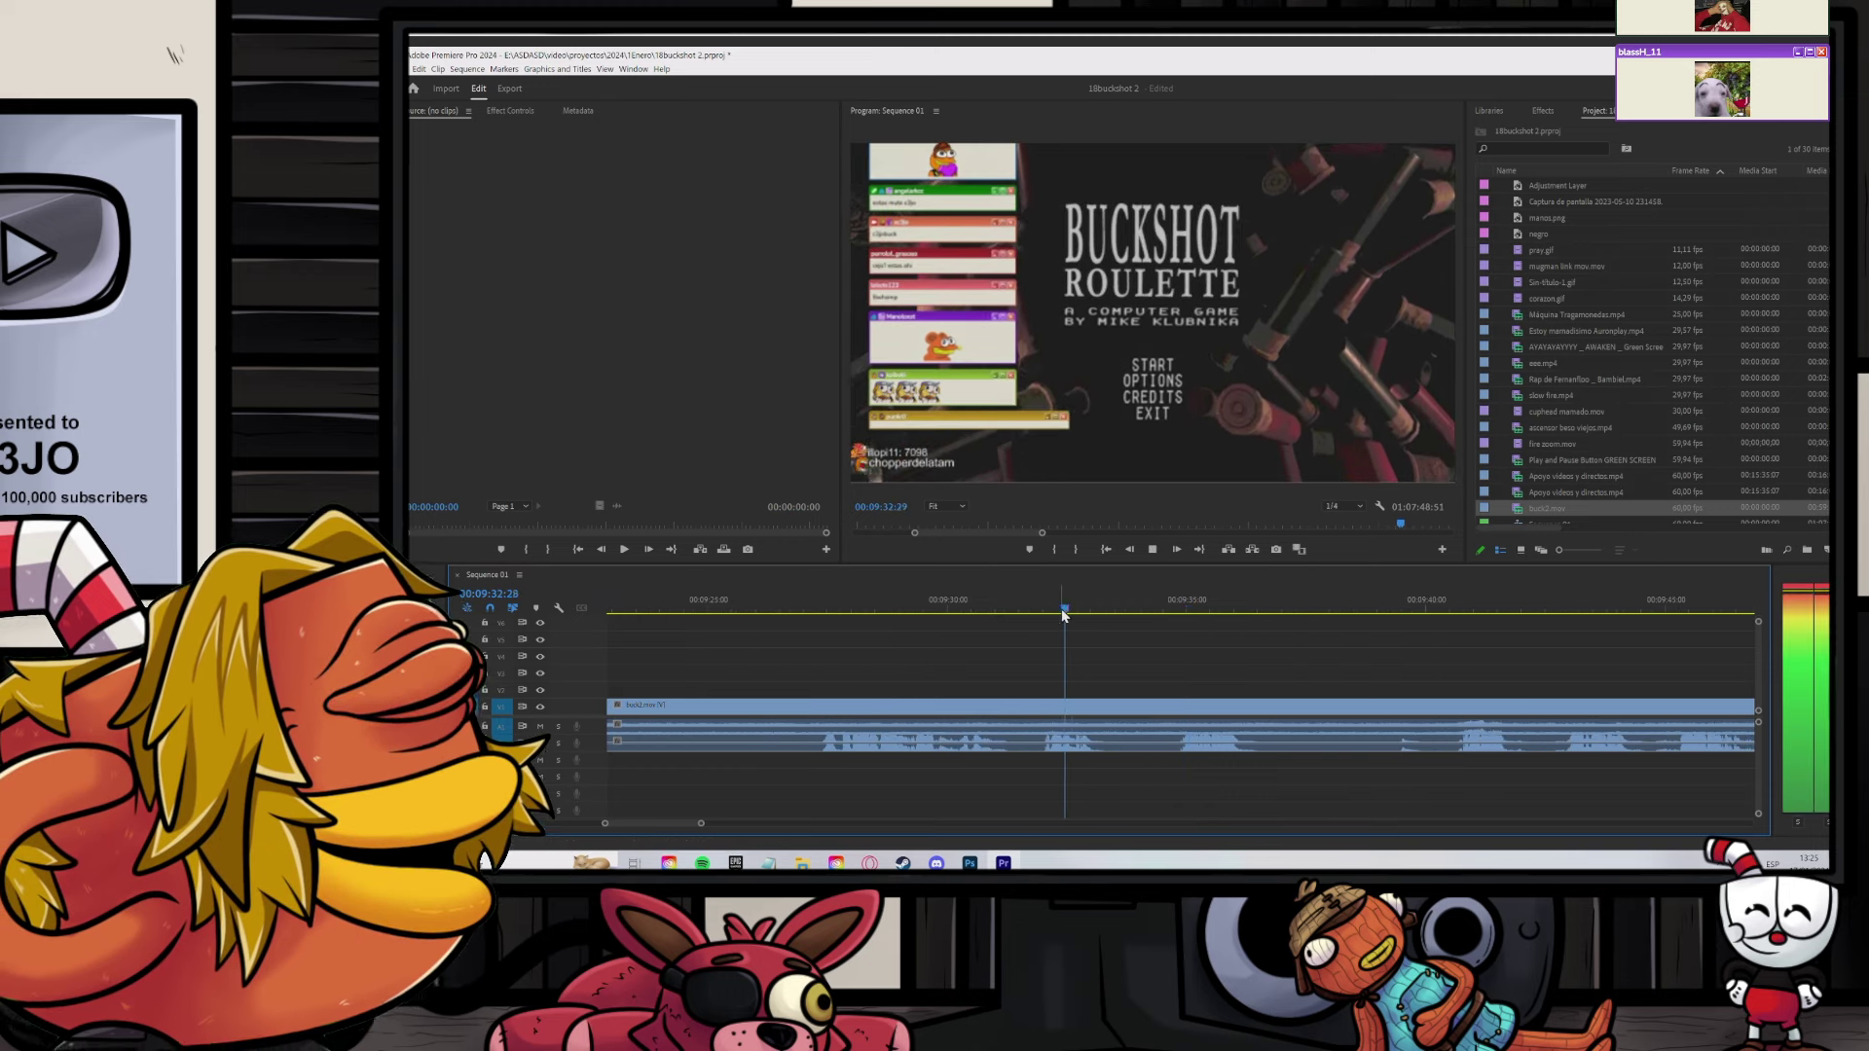
{"action": "left_click", "coordinate": [1176, 607]}
{"action": "scroll", "coordinate": [1195, 625], "scroll_direction": "down", "scroll_amount": 1}
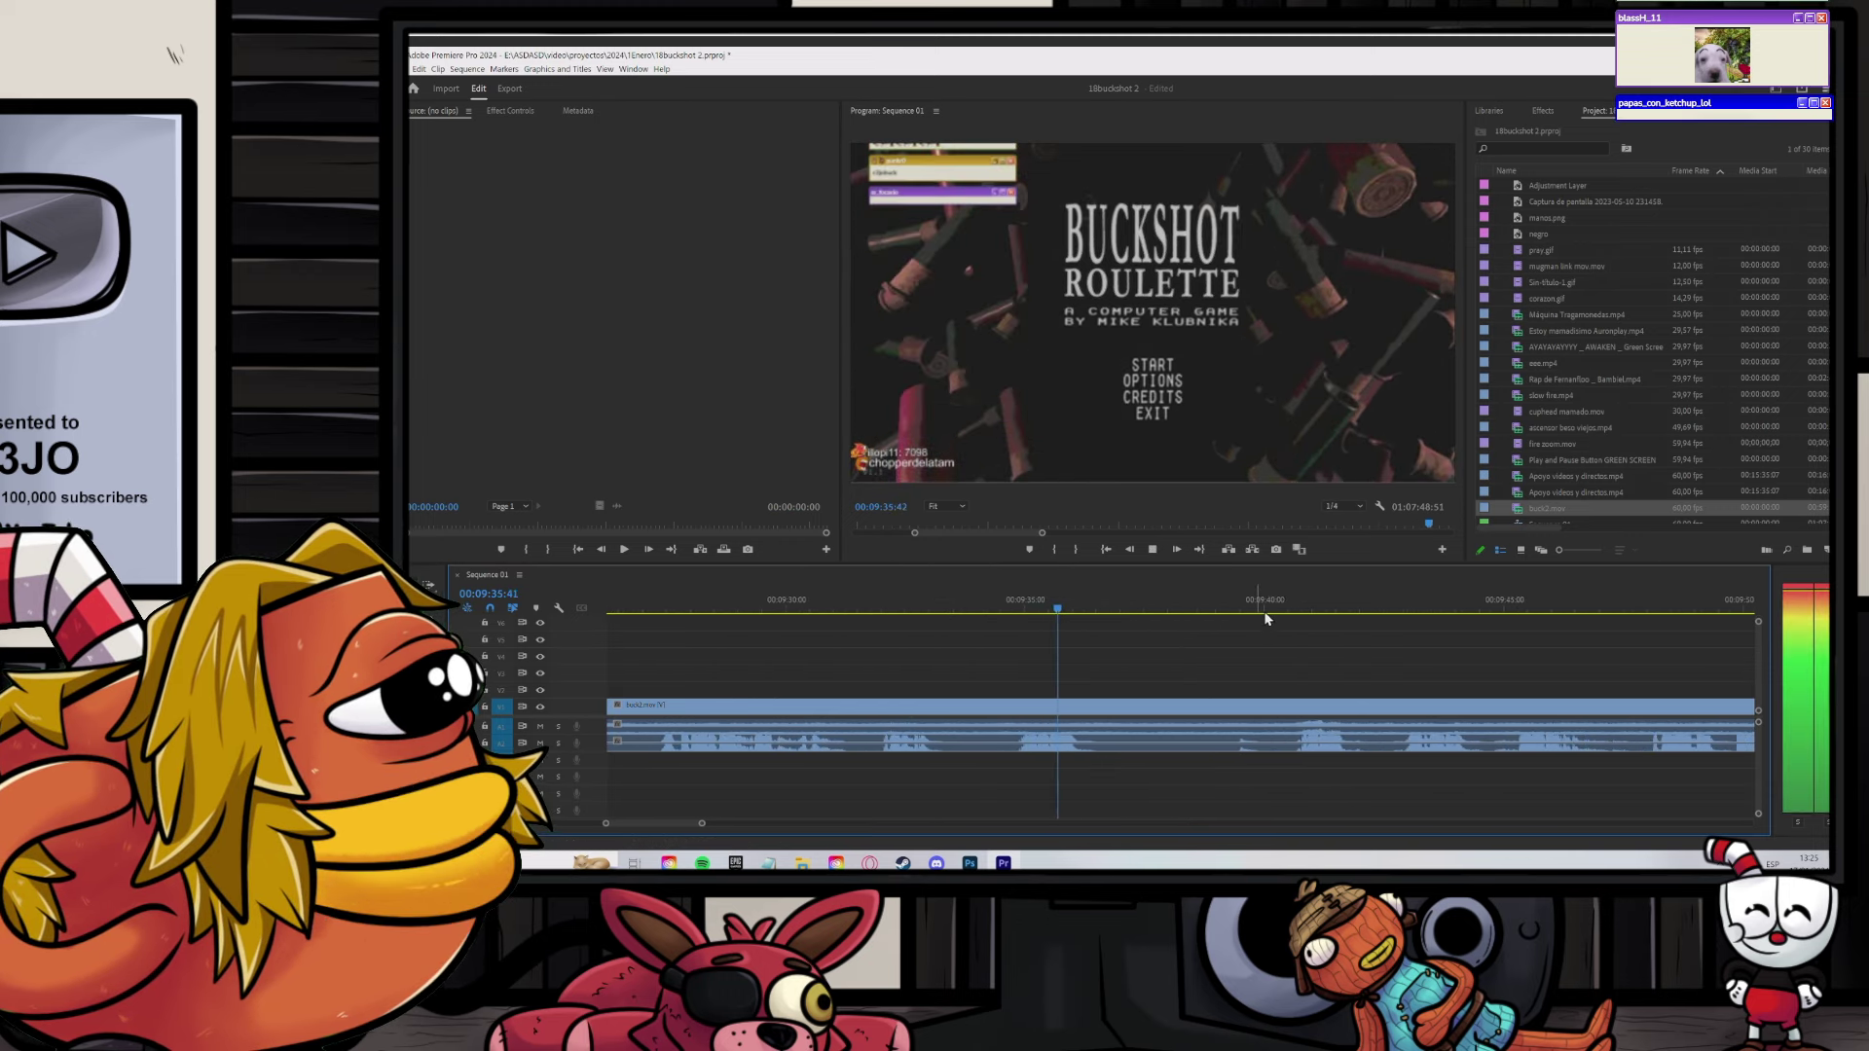
{"action": "key", "text": "space"}
Step: Split buck2.mov on both sides of the short audio burst at about 00:09:41, across V1, A1 and A2
{"action": "key", "text": "space"}
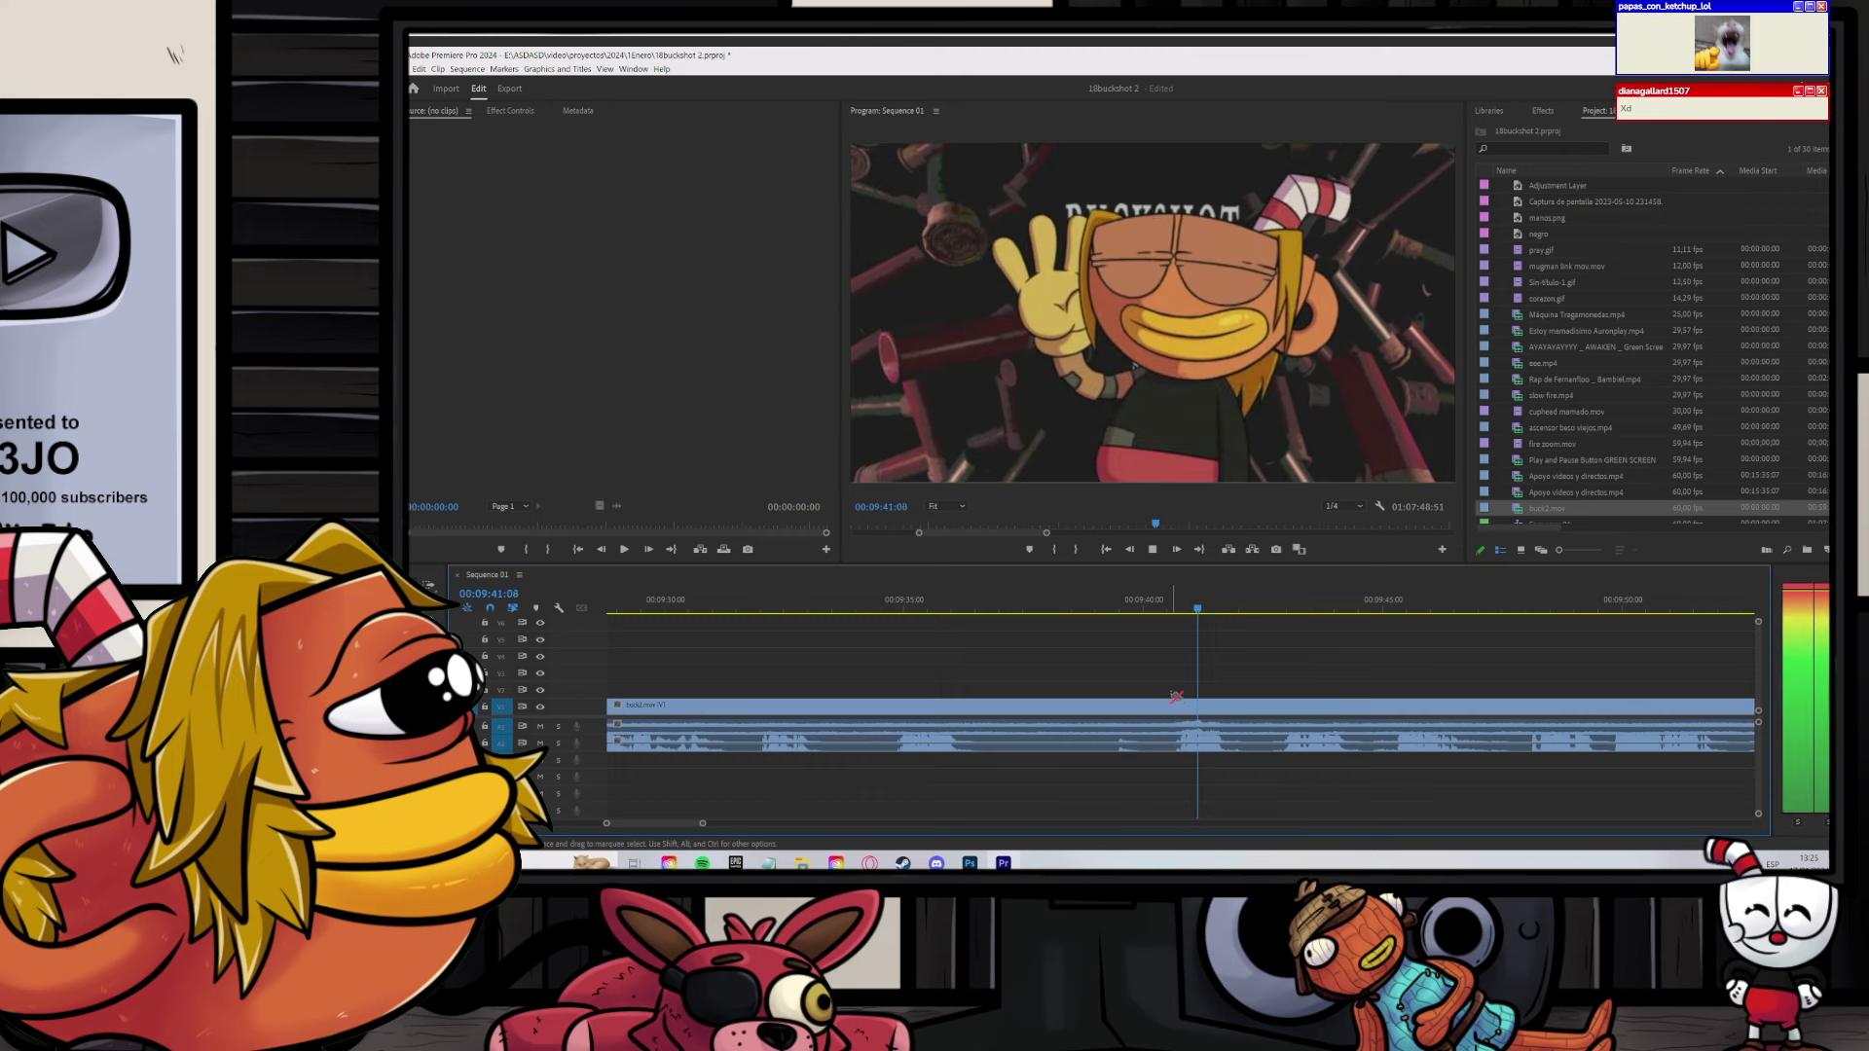
{"action": "left_click", "coordinate": [1232, 710]}
{"action": "key", "text": "v"}
{"action": "left_click", "coordinate": [1285, 610]}
{"action": "scroll", "coordinate": [1264, 640], "scroll_direction": "down", "scroll_amount": 3}
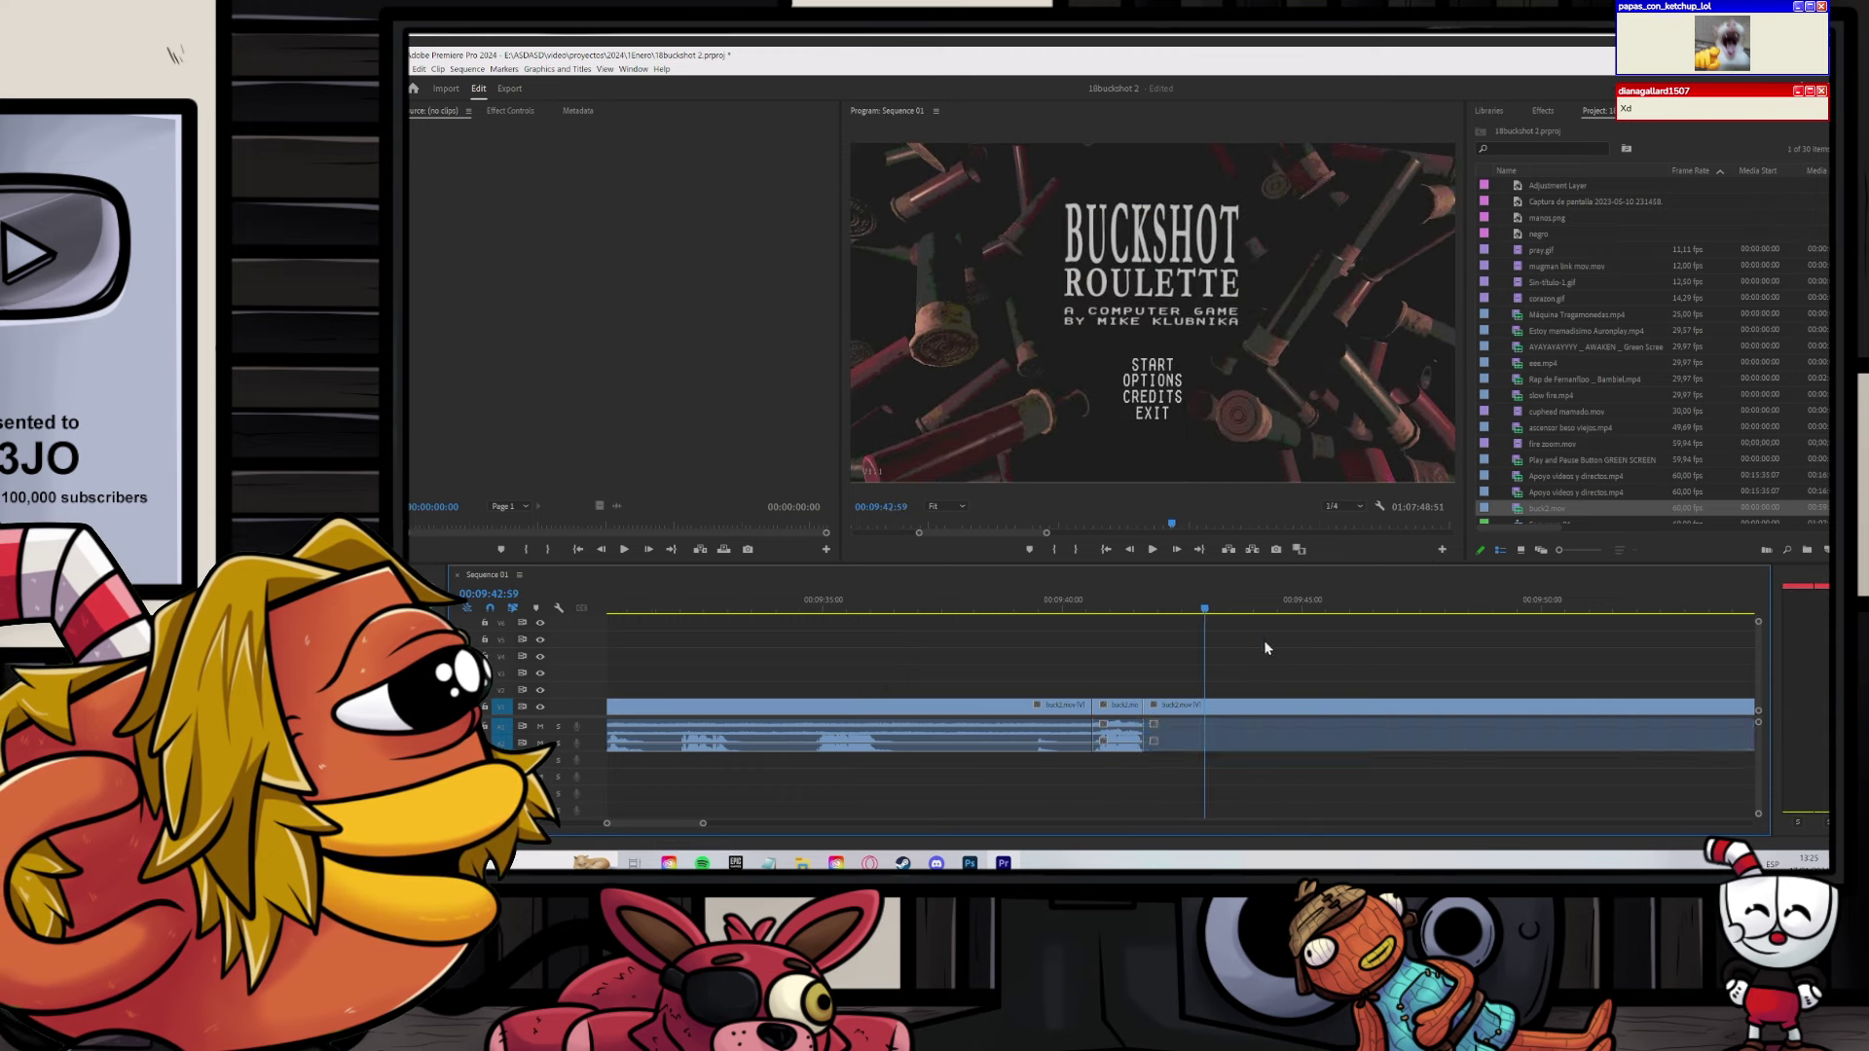
Step: Examine the clips around the new cuts and play the footage following 00:09:43
{"action": "scroll", "coordinate": [1207, 695], "scroll_direction": "down", "scroll_amount": 5}
{"action": "scroll", "coordinate": [1265, 706], "scroll_direction": "down", "scroll_amount": 4}
{"action": "scroll", "coordinate": [1396, 725], "scroll_direction": "down", "scroll_amount": 3}
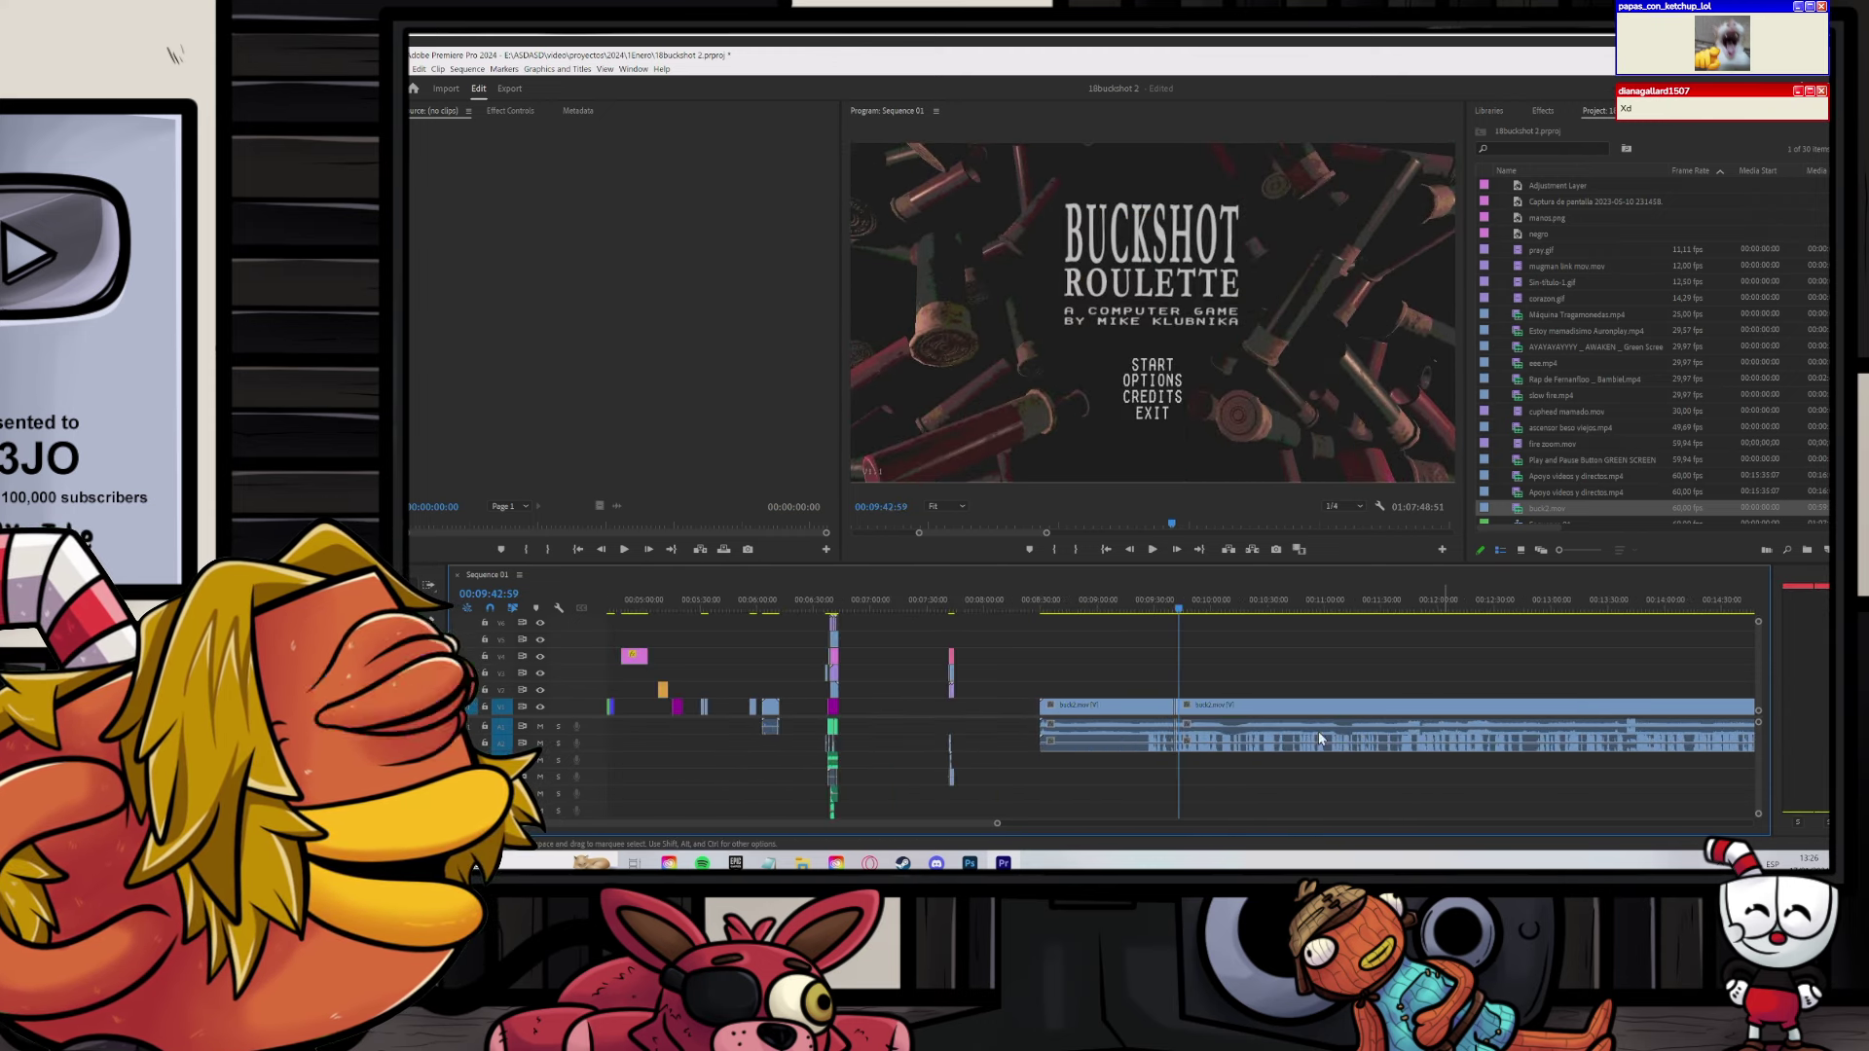
{"action": "scroll", "coordinate": [1213, 715], "scroll_direction": "up", "scroll_amount": 9}
{"action": "scroll", "coordinate": [1081, 687], "scroll_direction": "up", "scroll_amount": 3}
{"action": "key", "text": "equal"}
{"action": "key", "text": "equal"}
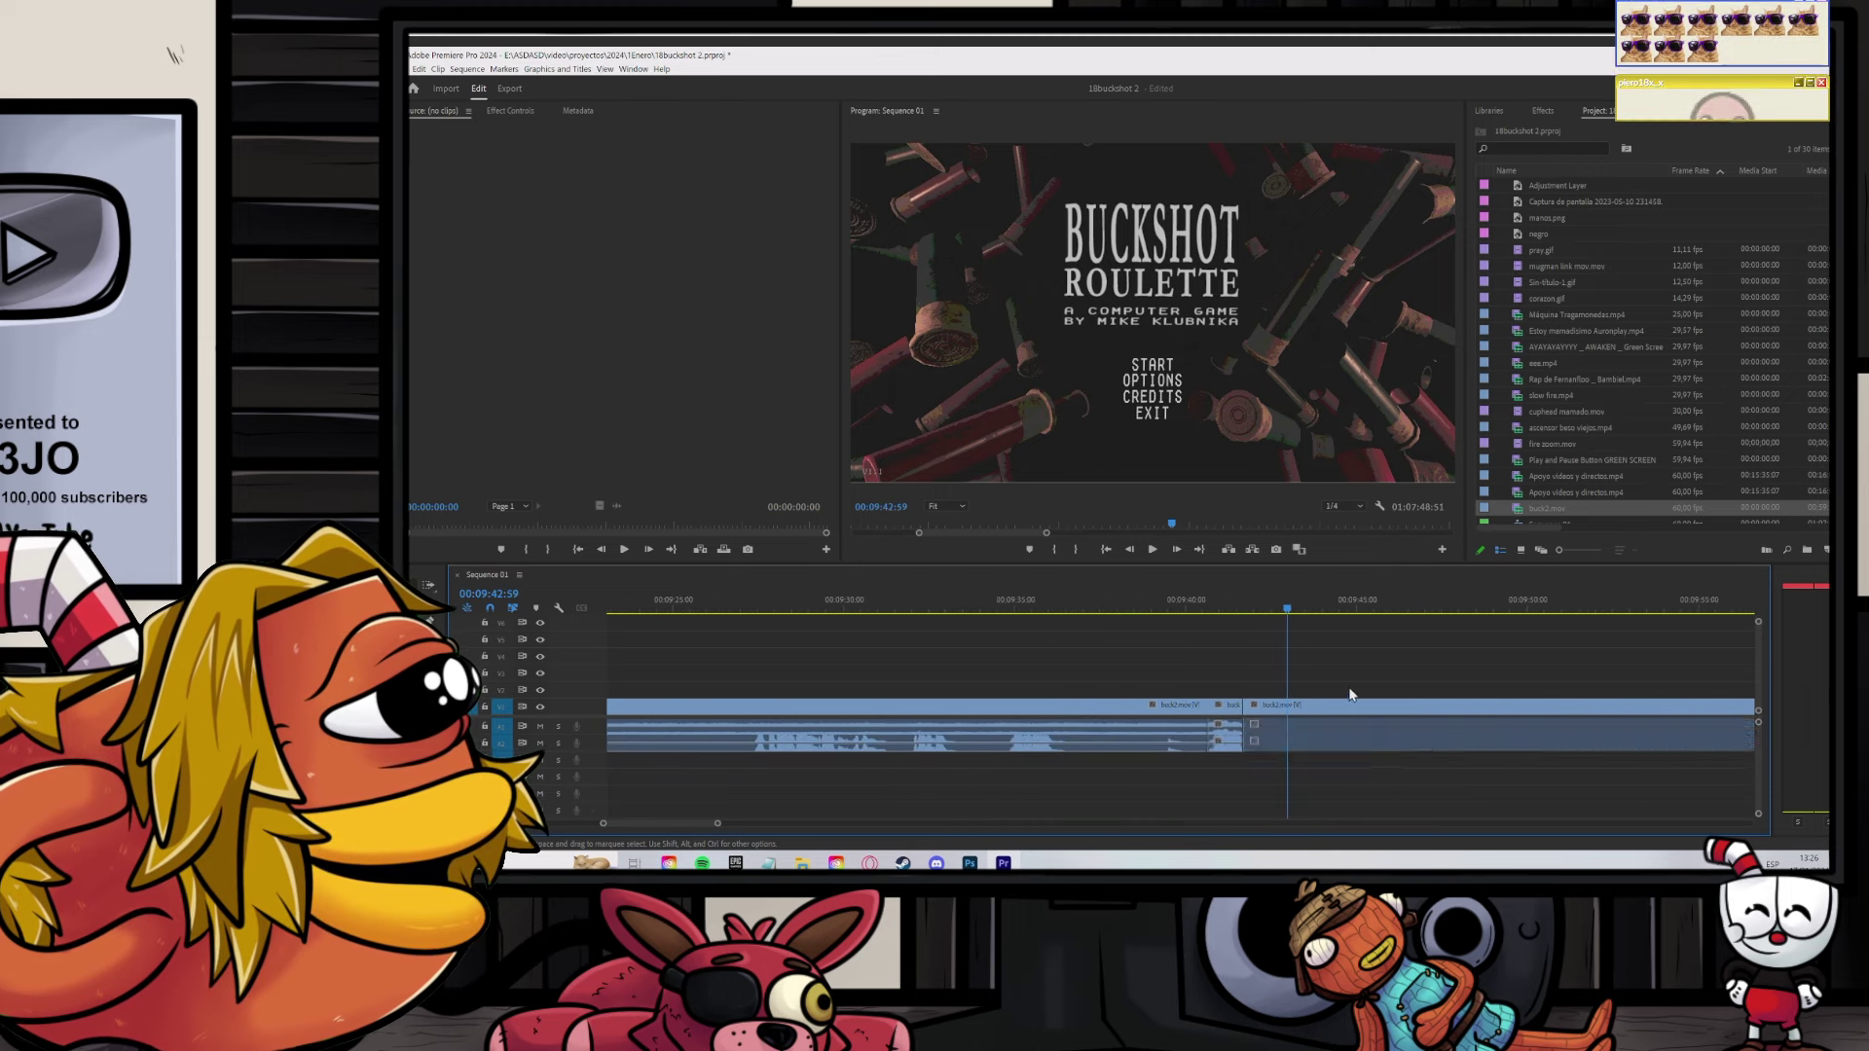
{"action": "key", "text": "space"}
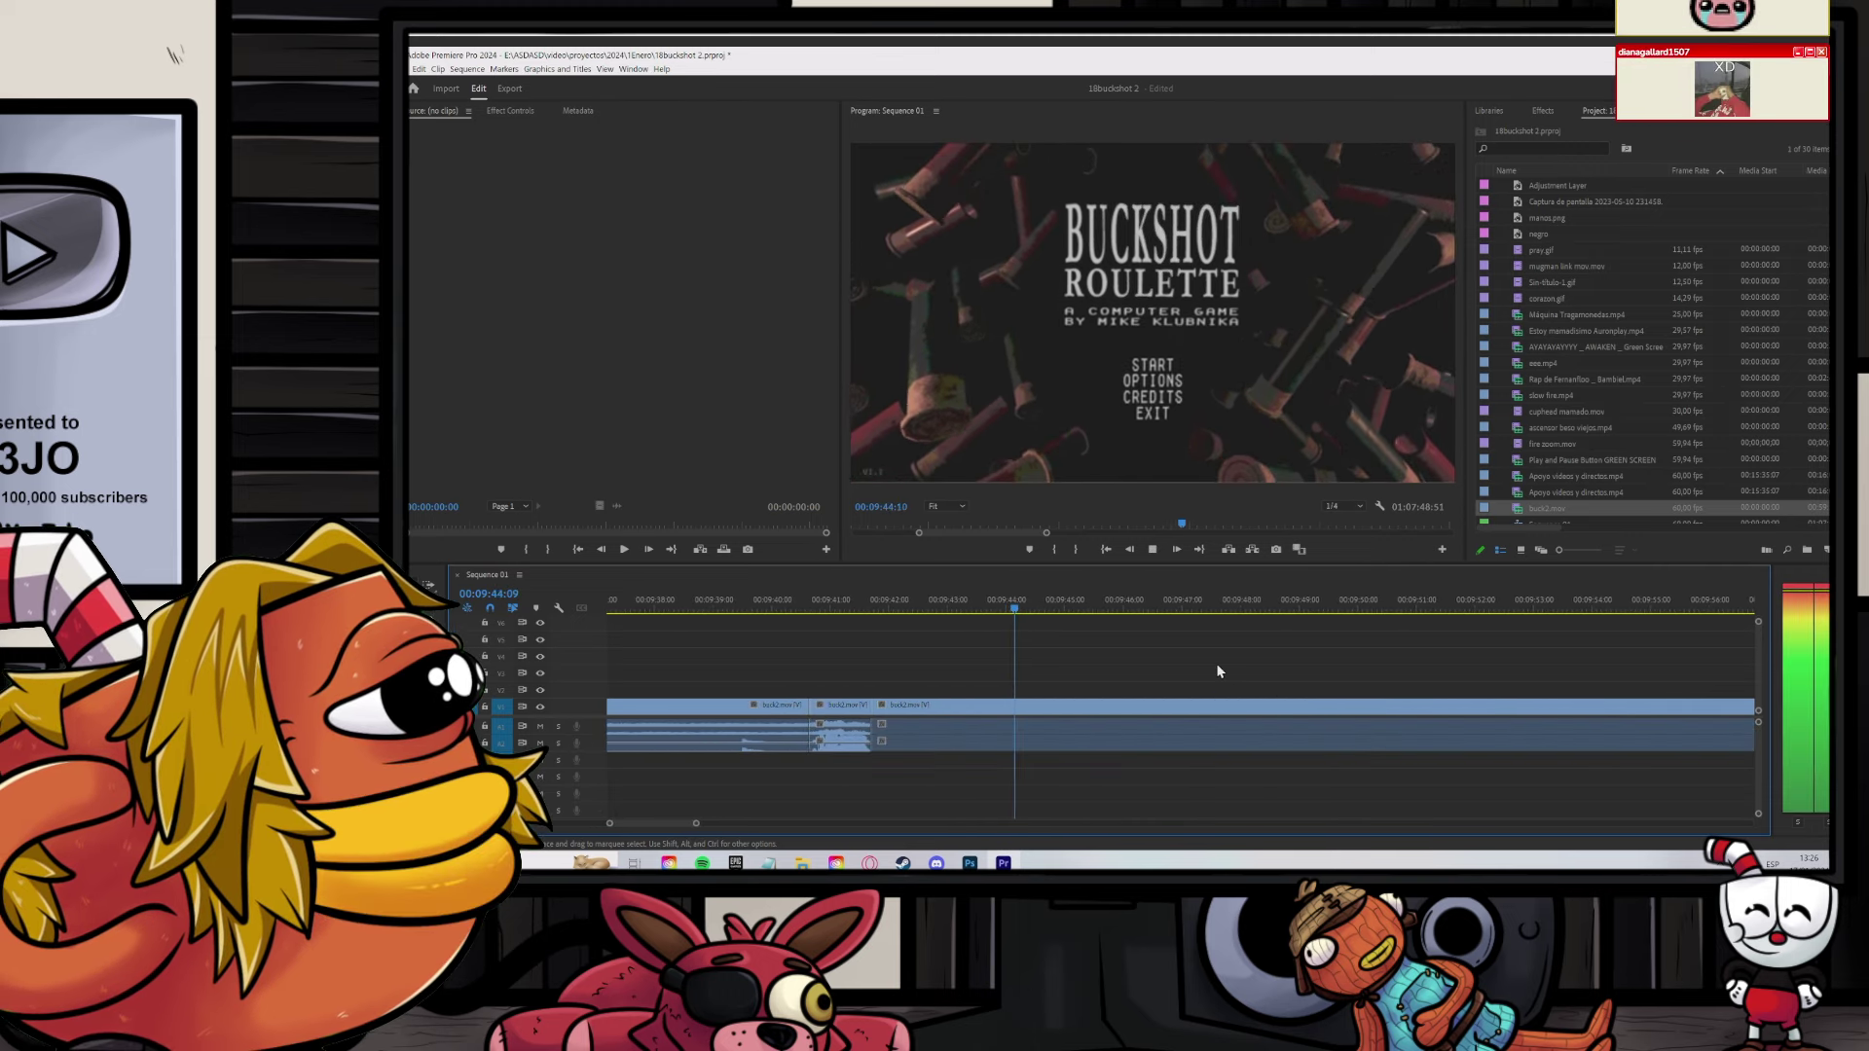
{"action": "left_click", "coordinate": [1062, 611]}
{"action": "key", "text": "space"}
{"action": "scroll", "coordinate": [1042, 680], "scroll_direction": "down", "scroll_amount": 1}
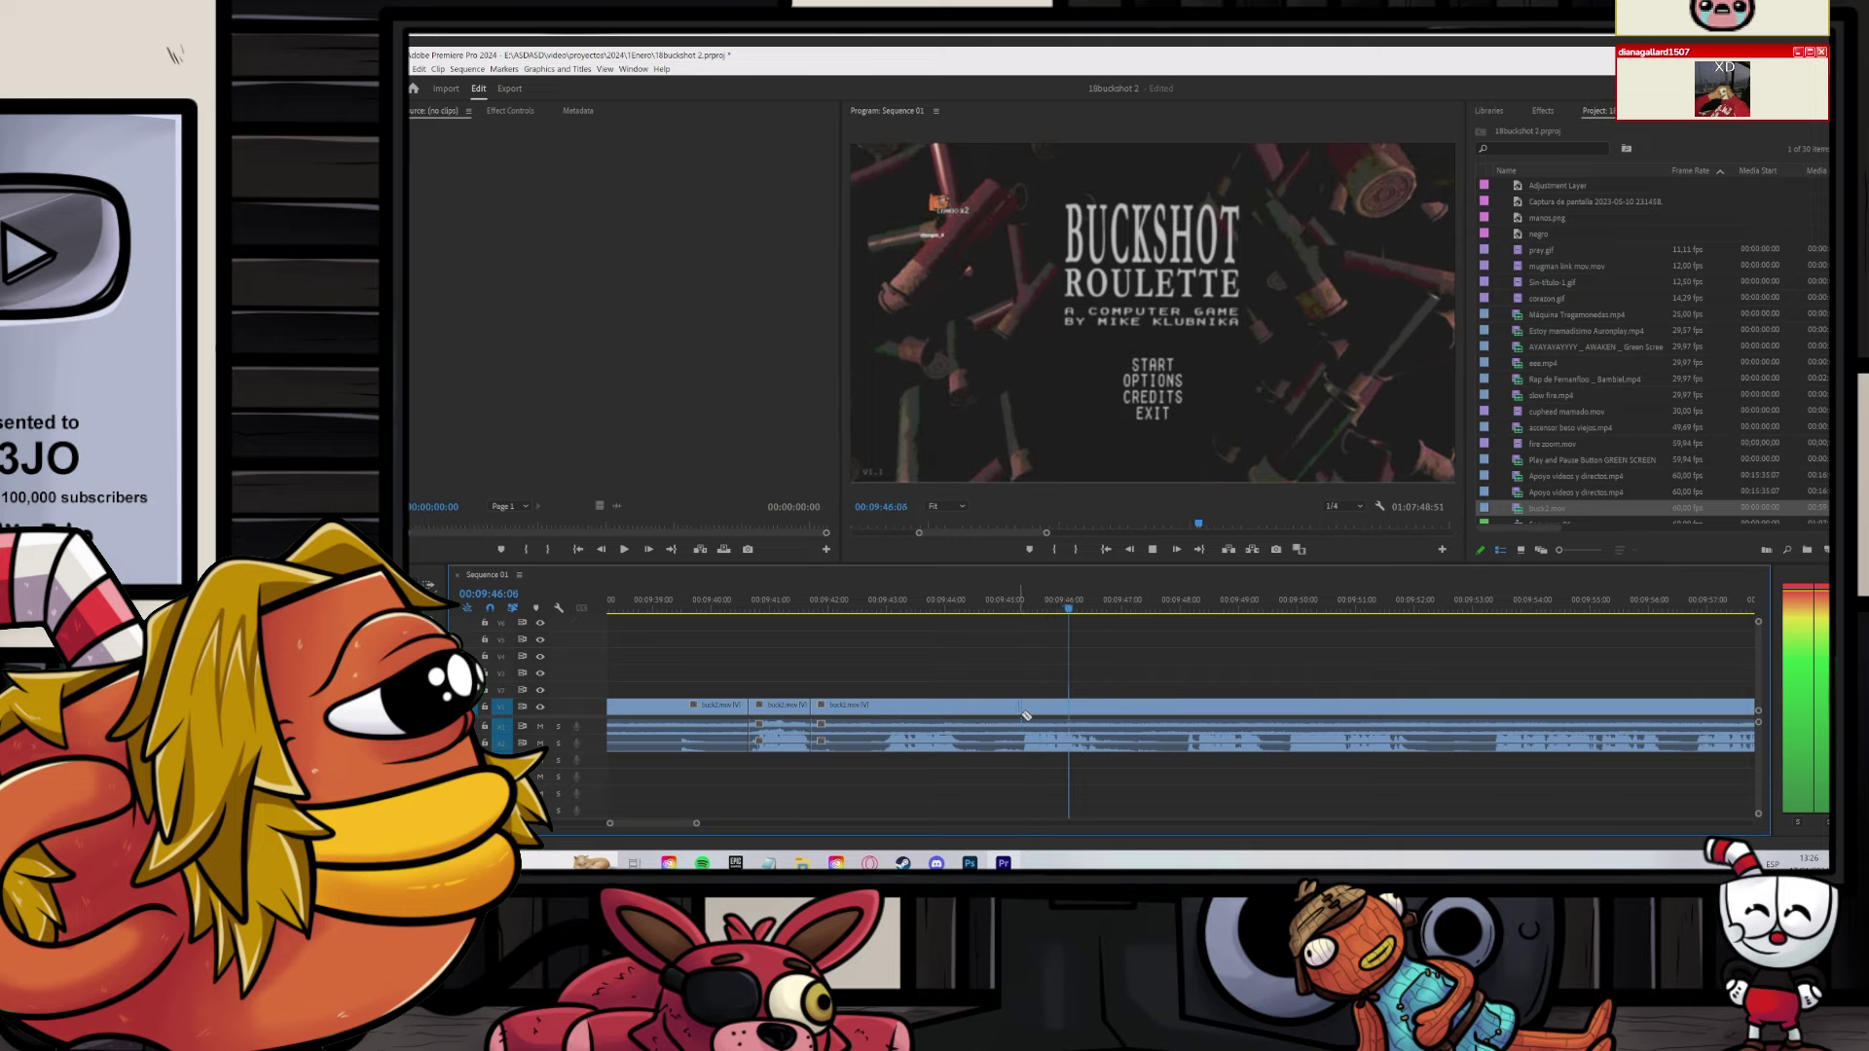
Step: Split buck2.mov around the audio bursts between about 00:09:41 and 00:09:49 and delete the quiet pieces between them
{"action": "key", "text": "c"}
{"action": "left_click", "coordinate": [1027, 714]}
{"action": "key", "text": "ctrl+z"}
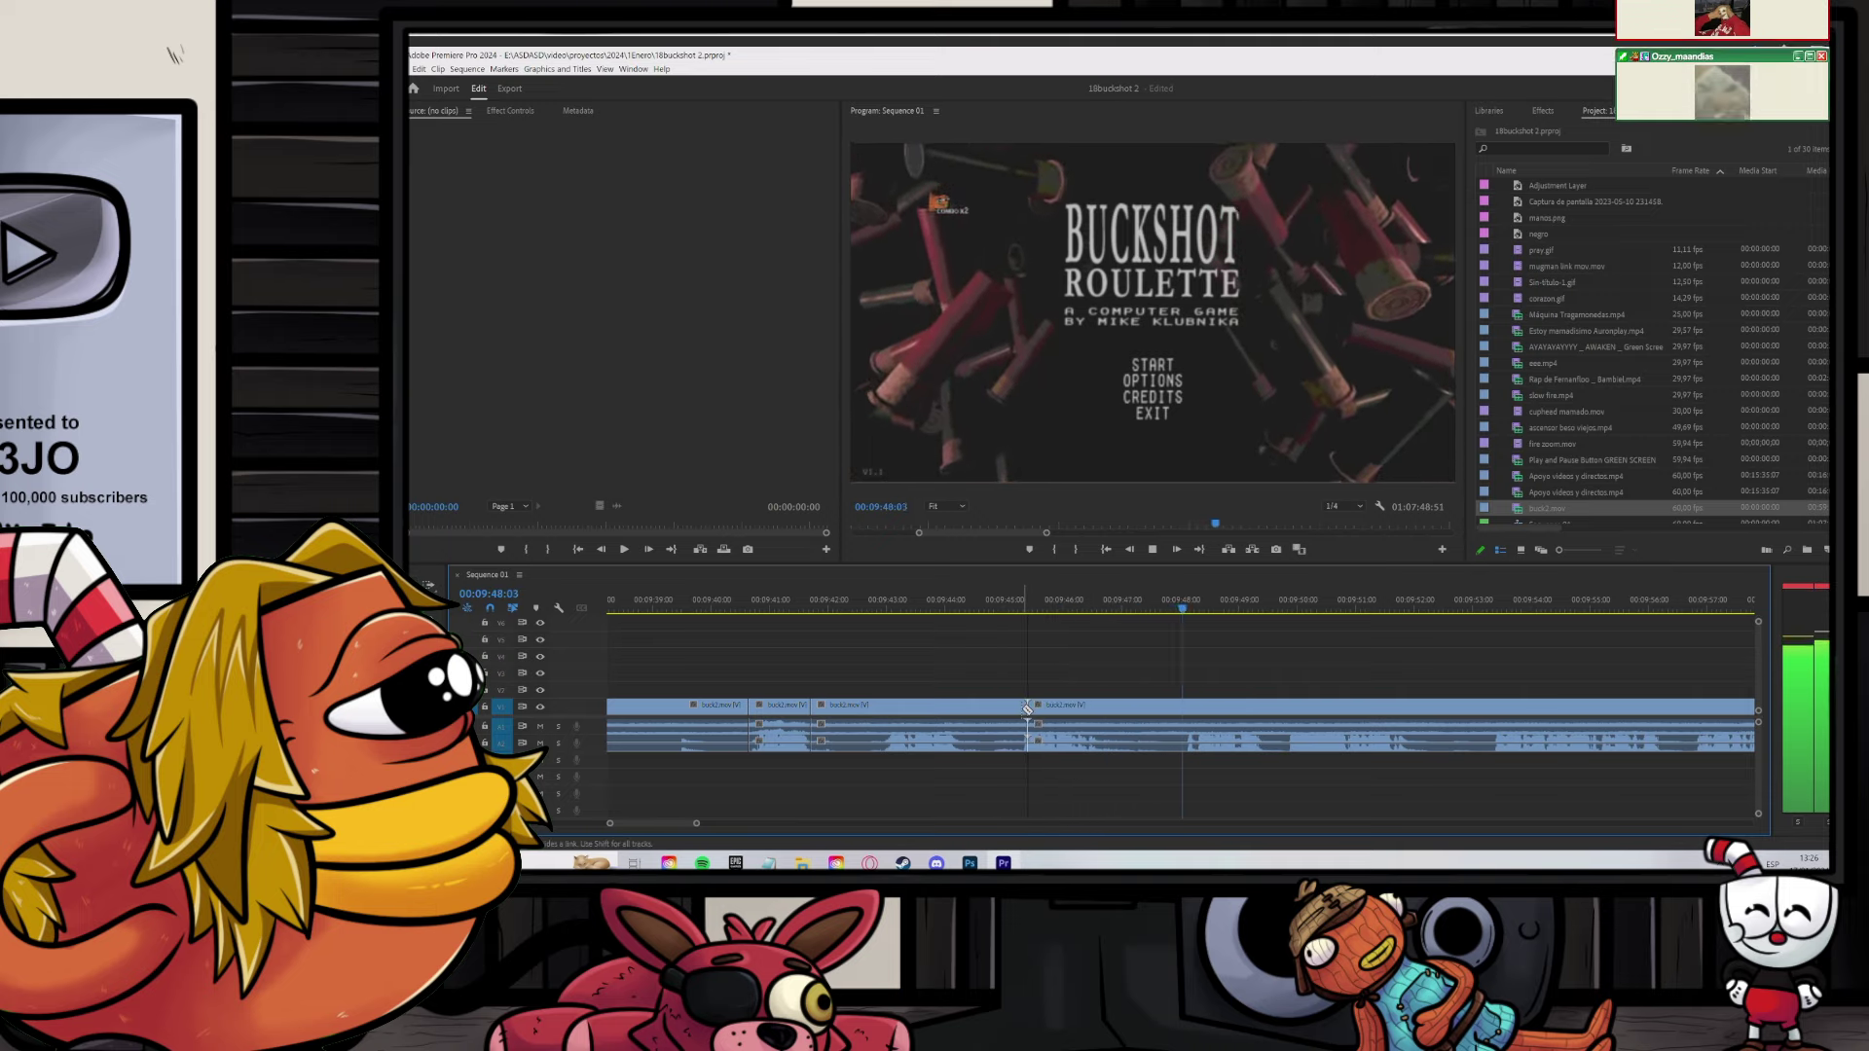
{"action": "left_click", "coordinate": [1026, 710]}
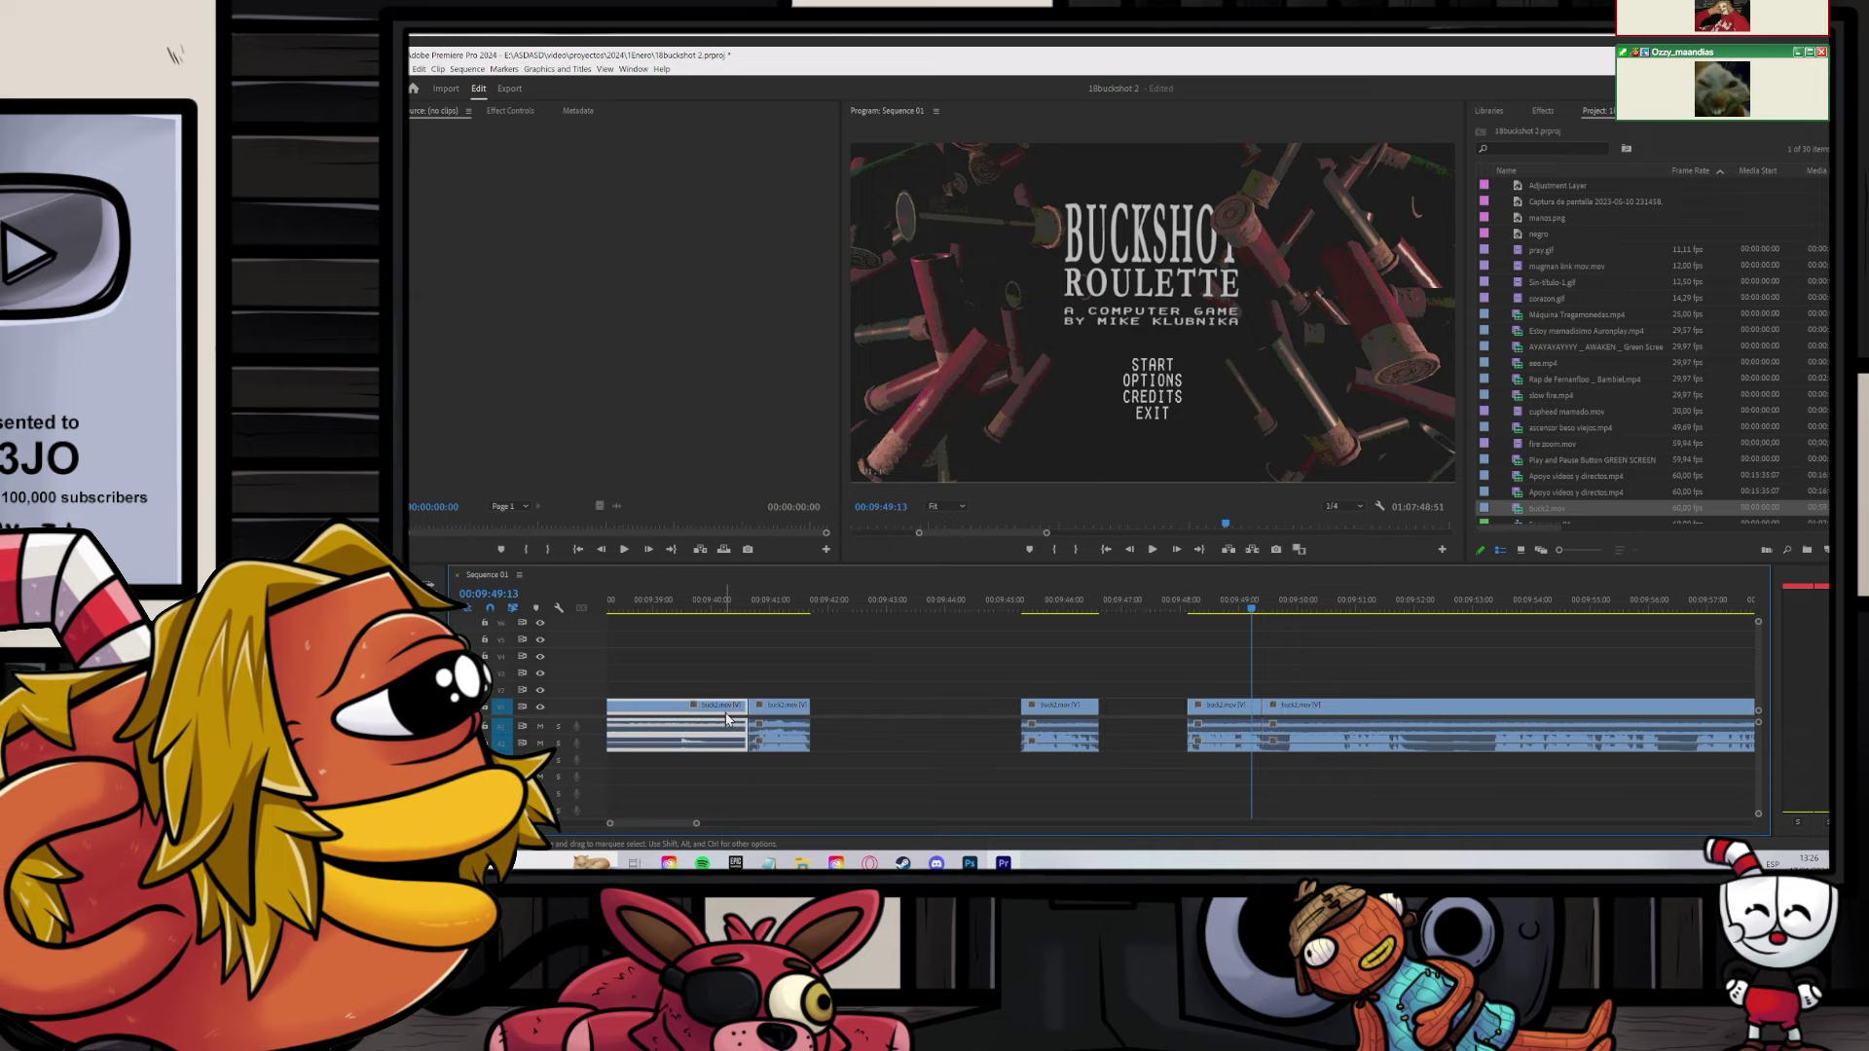
Step: Delete the footage before the first kept segment at about 00:09:41 and close the gaps between the short segments
{"action": "left_click_drag", "start_coordinate": [1044, 718], "coordinate": [918, 713]}
{"action": "left_click_drag", "start_coordinate": [922, 656], "coordinate": [833, 720]}
{"action": "left_click_drag", "start_coordinate": [858, 714], "coordinate": [849, 712]}
Step: Move the long remaining buck2.mov clip back against the last short segment, at about 00:09:44
{"action": "scroll", "coordinate": [953, 724], "scroll_direction": "down", "scroll_amount": 5}
{"action": "scroll", "coordinate": [964, 728], "scroll_direction": "down", "scroll_amount": 6}
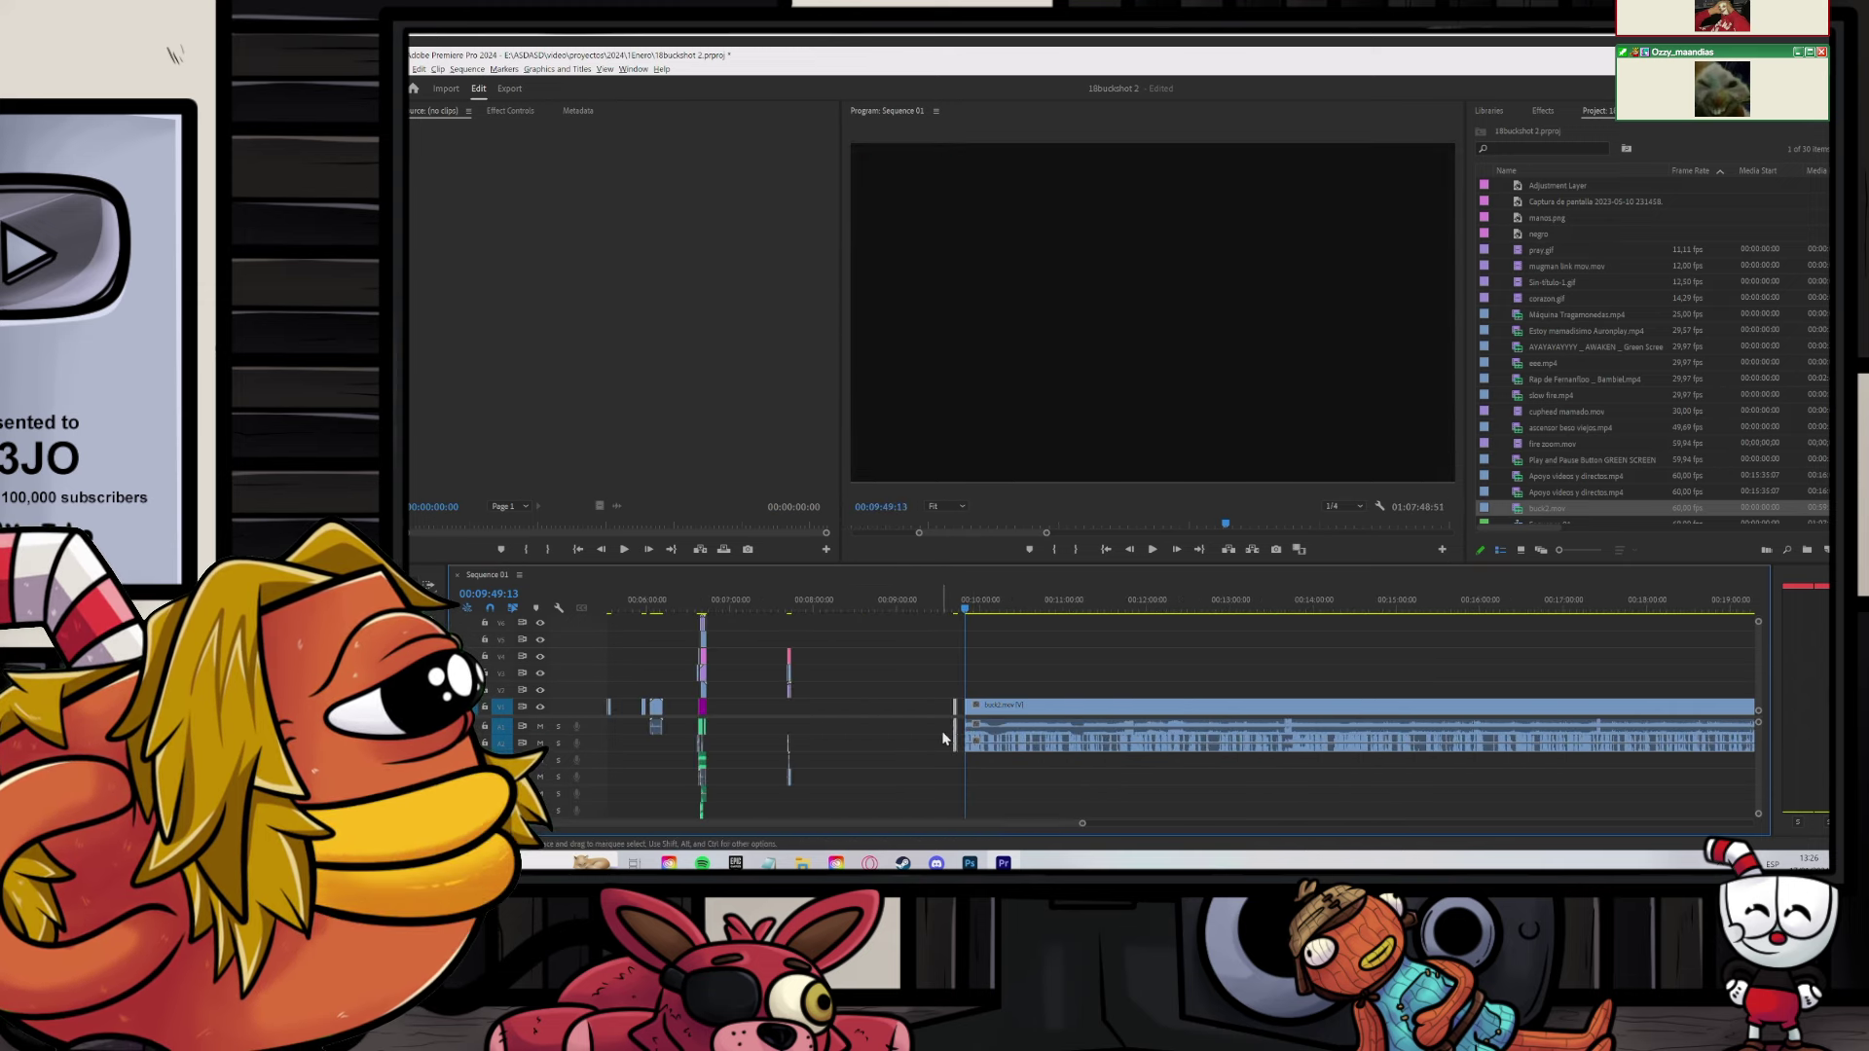
{"action": "scroll", "coordinate": [1263, 726], "scroll_direction": "down", "scroll_amount": 5}
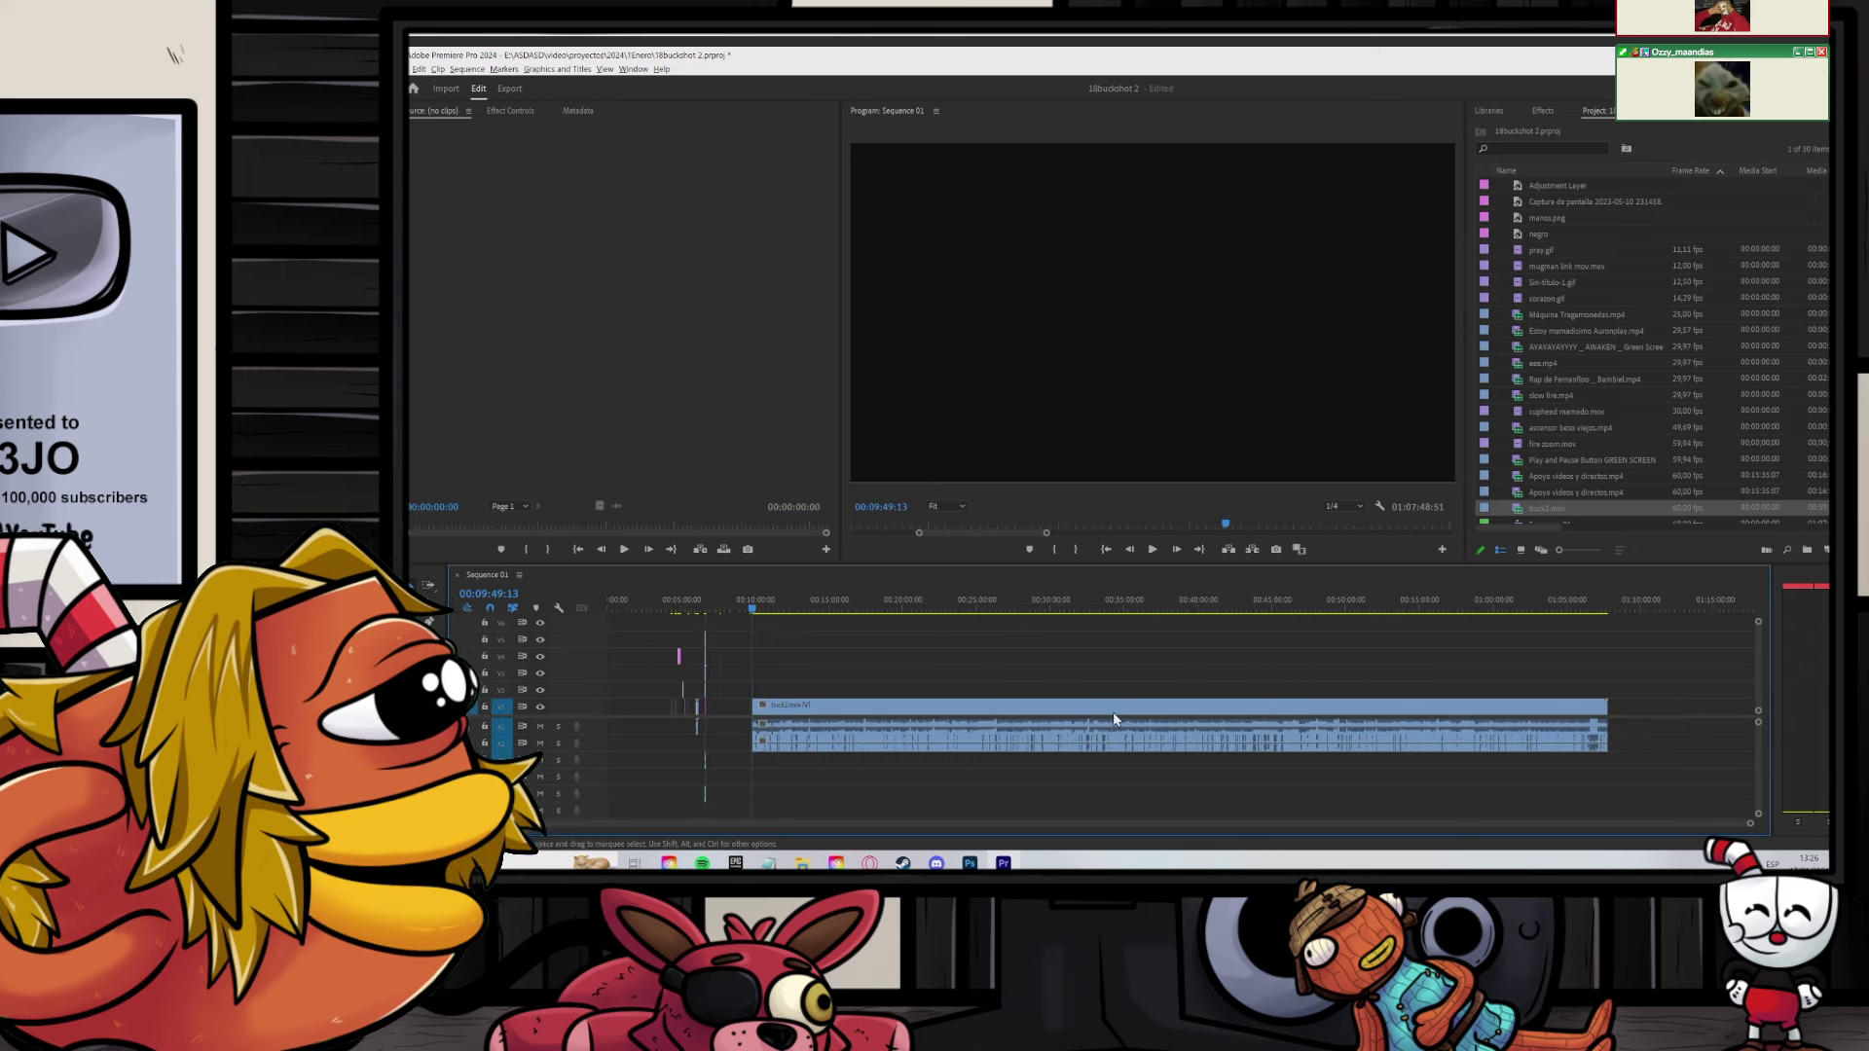
{"action": "left_click", "coordinate": [862, 707]}
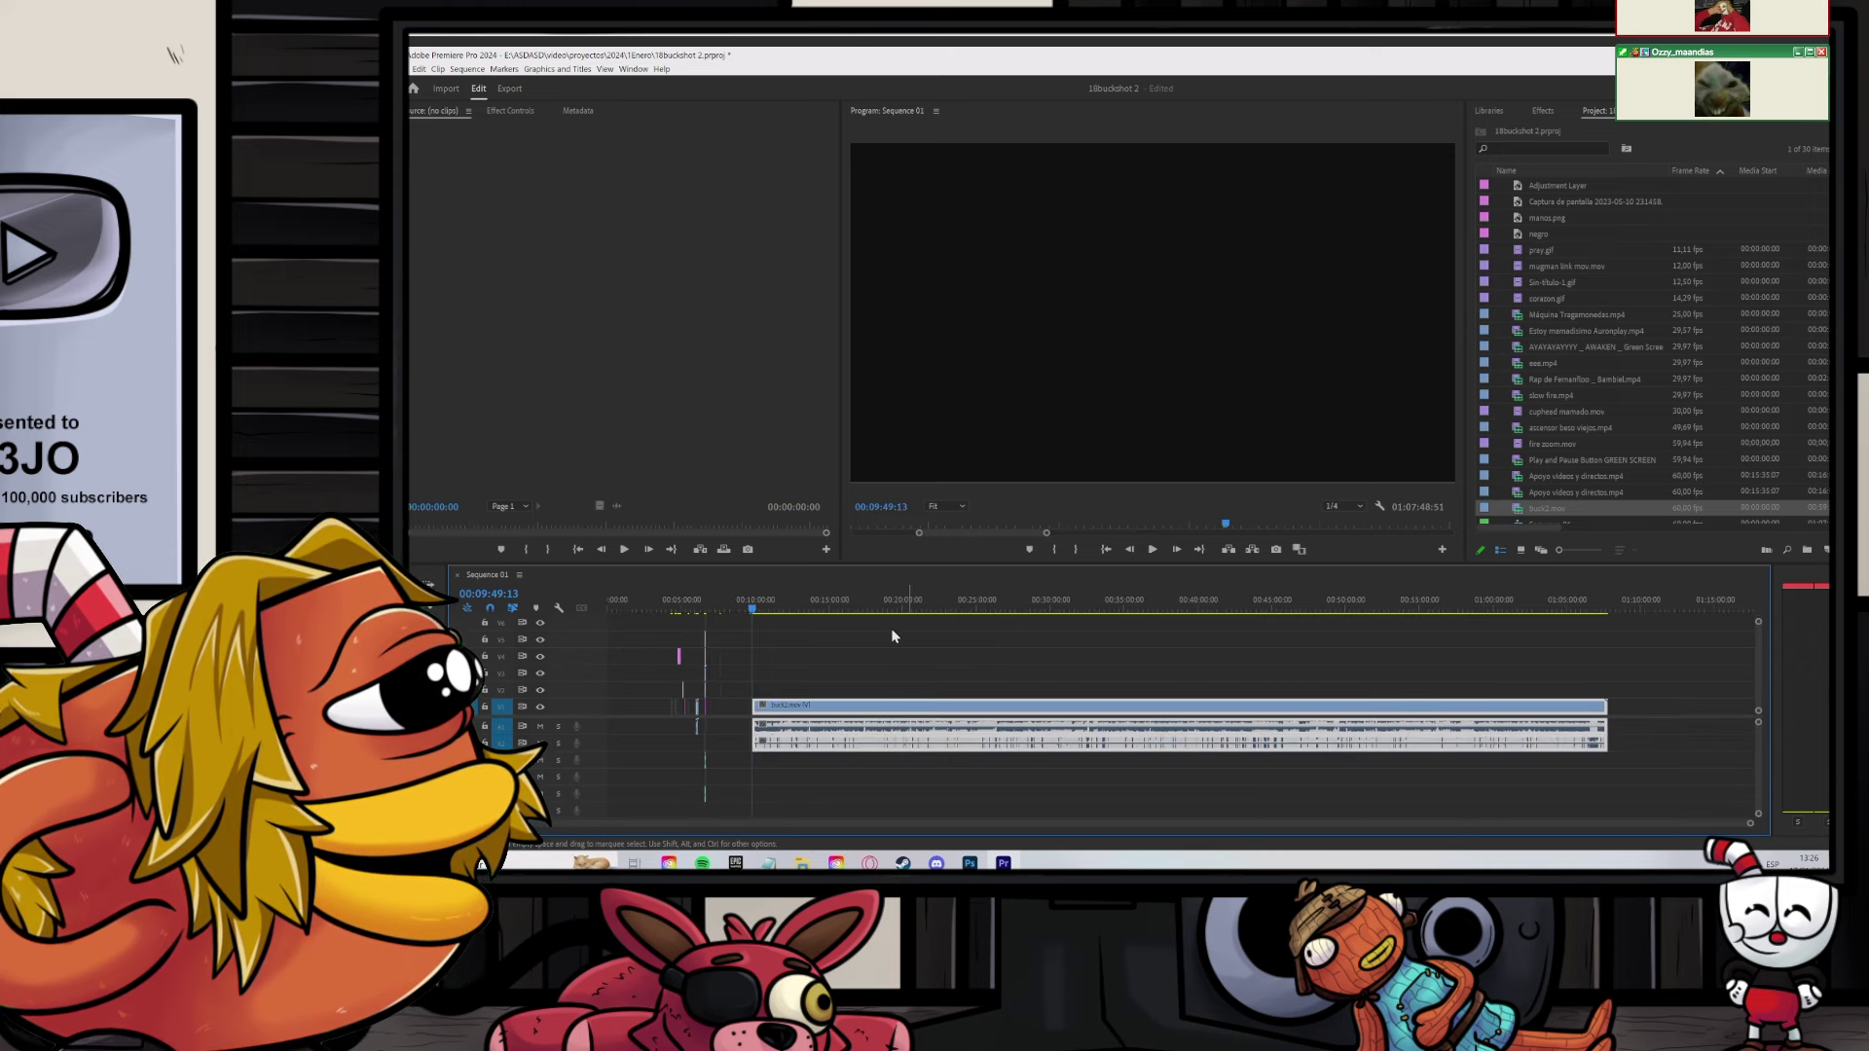
{"action": "scroll", "coordinate": [767, 666], "scroll_direction": "up", "scroll_amount": 8}
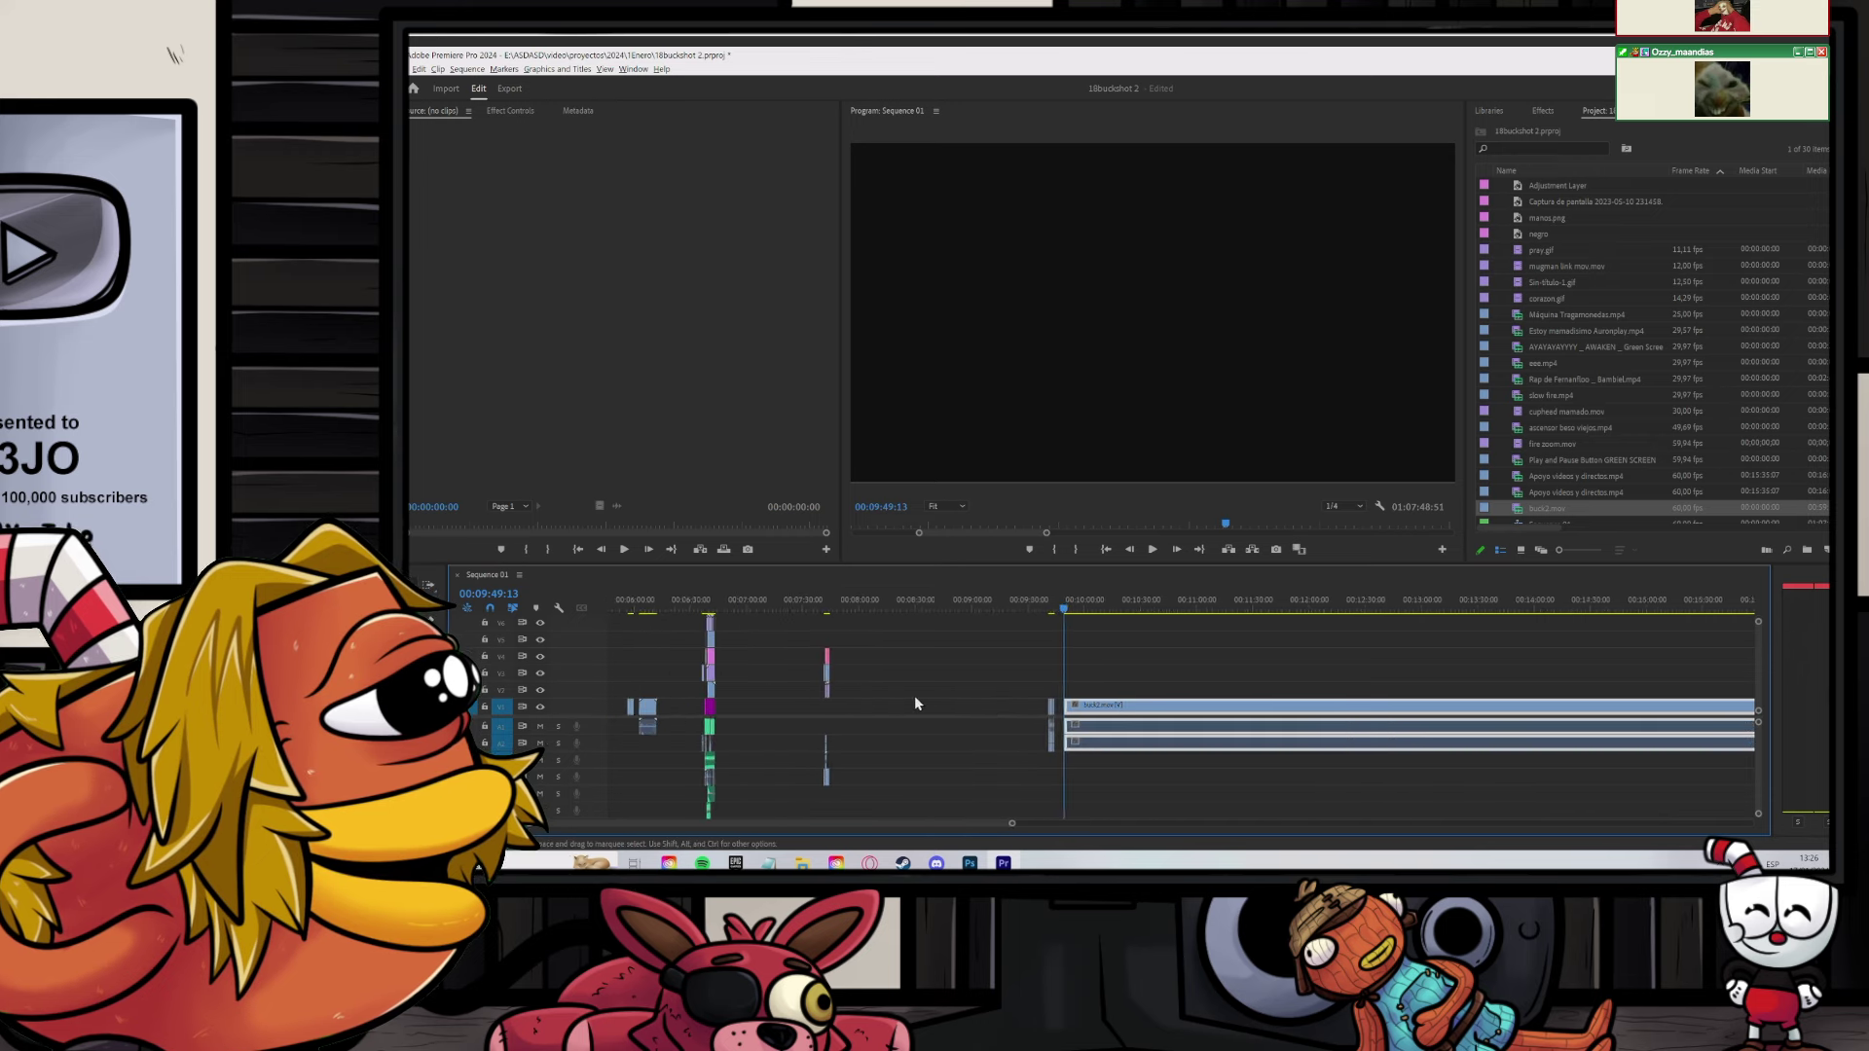
{"action": "scroll", "coordinate": [1215, 739], "scroll_direction": "up", "scroll_amount": 3}
{"action": "left_click_drag", "start_coordinate": [1188, 714], "coordinate": [1083, 719]}
{"action": "left_click", "coordinate": [1089, 606]}
Step: Look over the tightened sequence and play it from 00:09:44:38 to check the joined cuts
{"action": "scroll", "coordinate": [1112, 634], "scroll_direction": "down", "scroll_amount": 4}
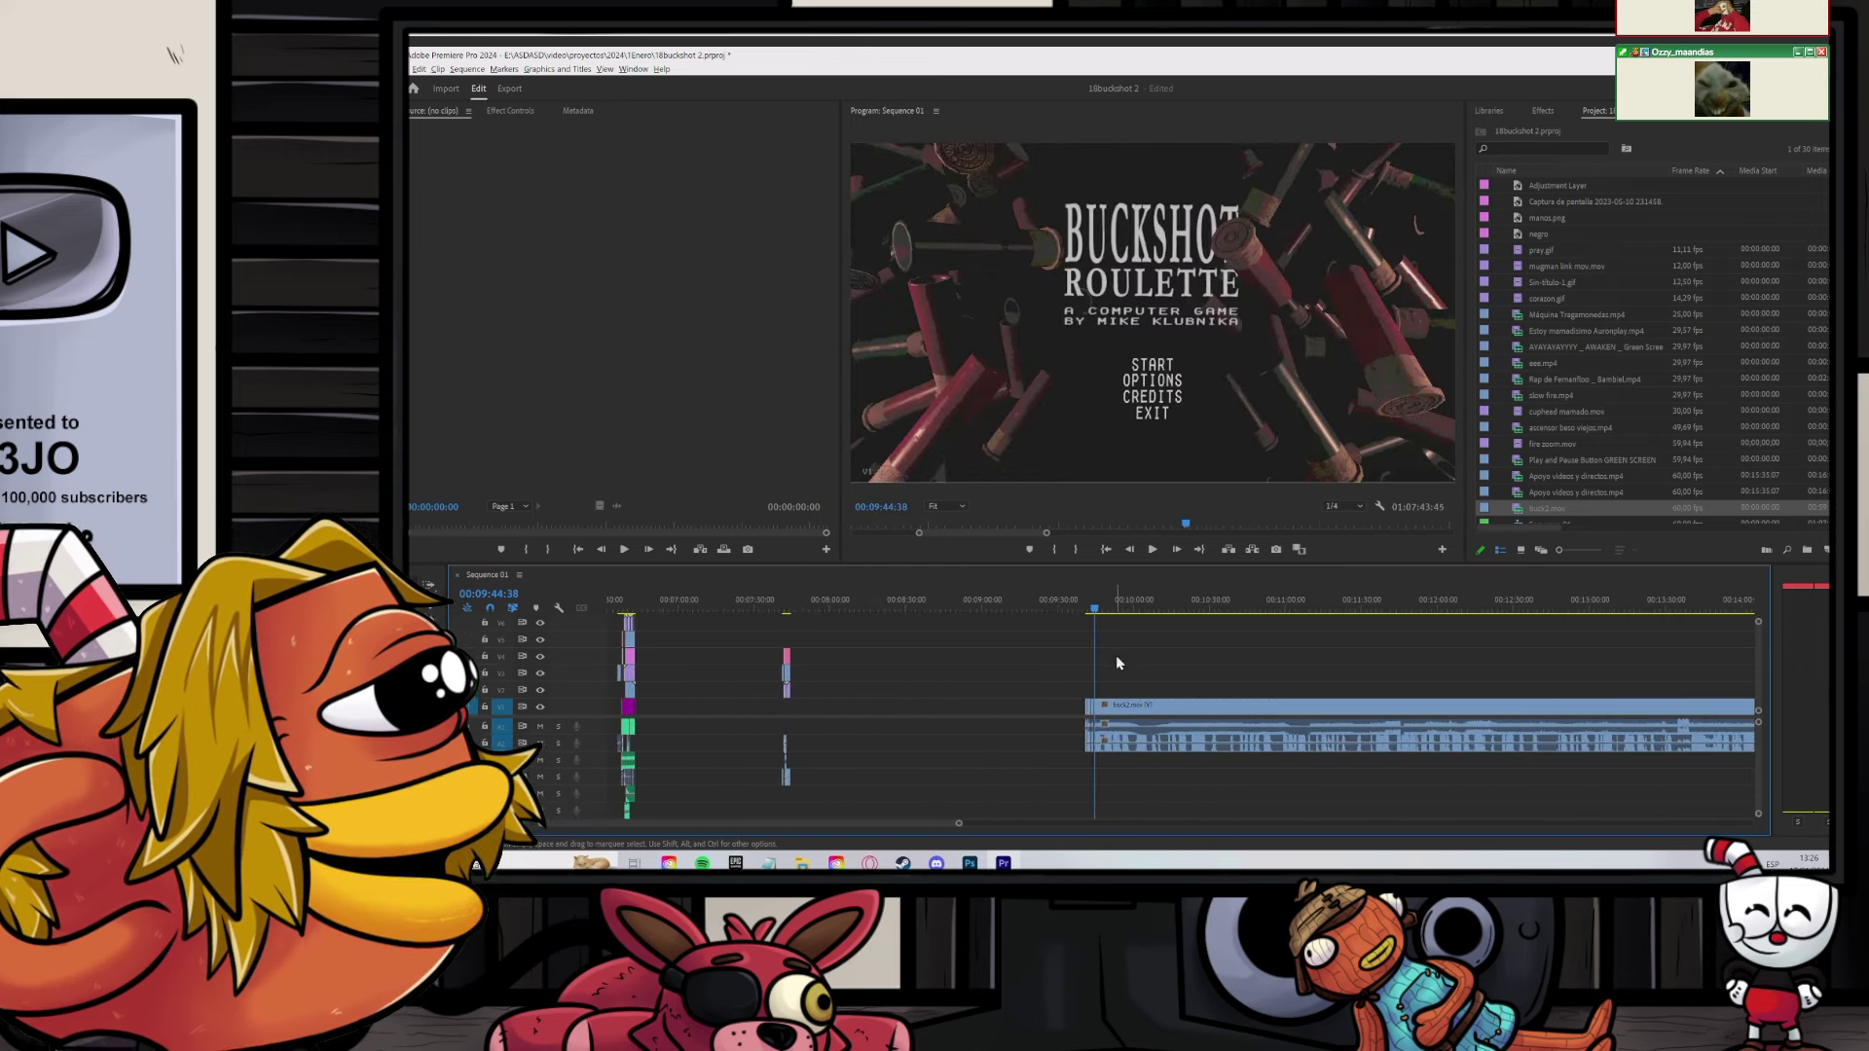
{"action": "scroll", "coordinate": [1120, 672], "scroll_direction": "down", "scroll_amount": 4}
{"action": "scroll", "coordinate": [839, 682], "scroll_direction": "down", "scroll_amount": 2}
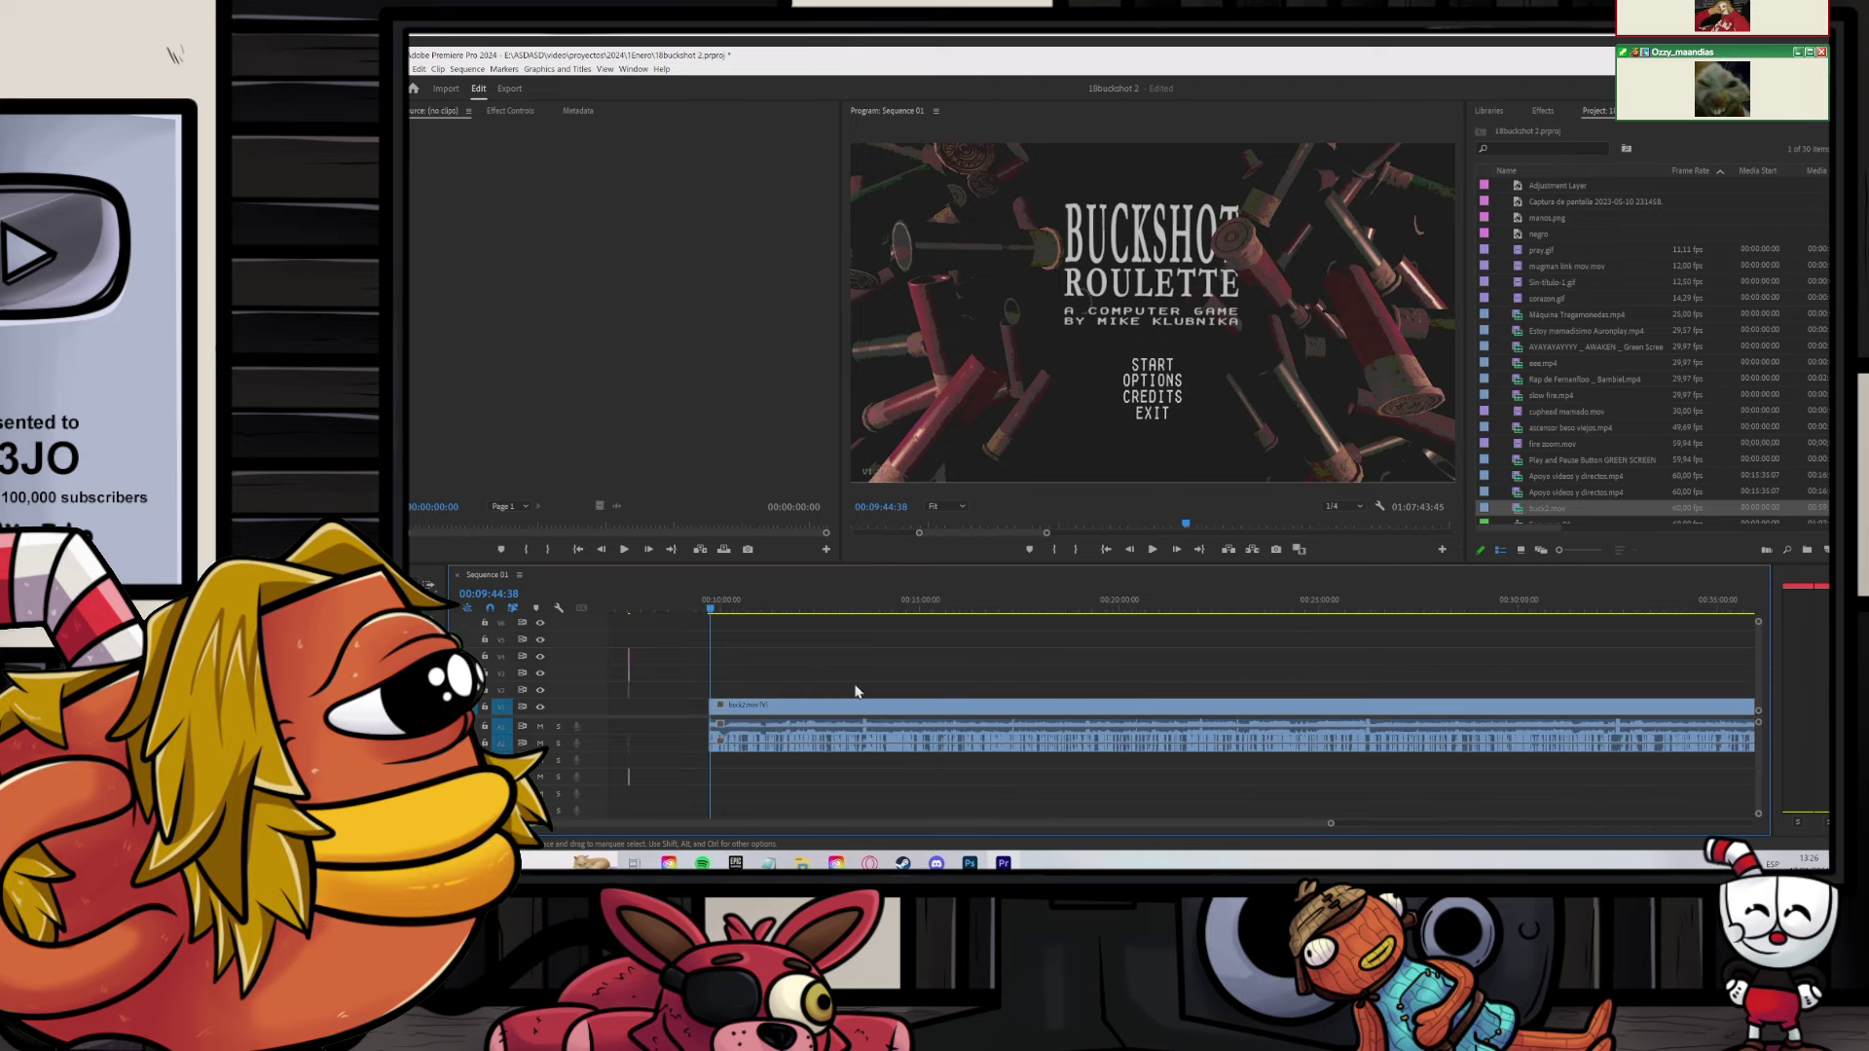
{"action": "scroll", "coordinate": [811, 685], "scroll_direction": "up", "scroll_amount": 8}
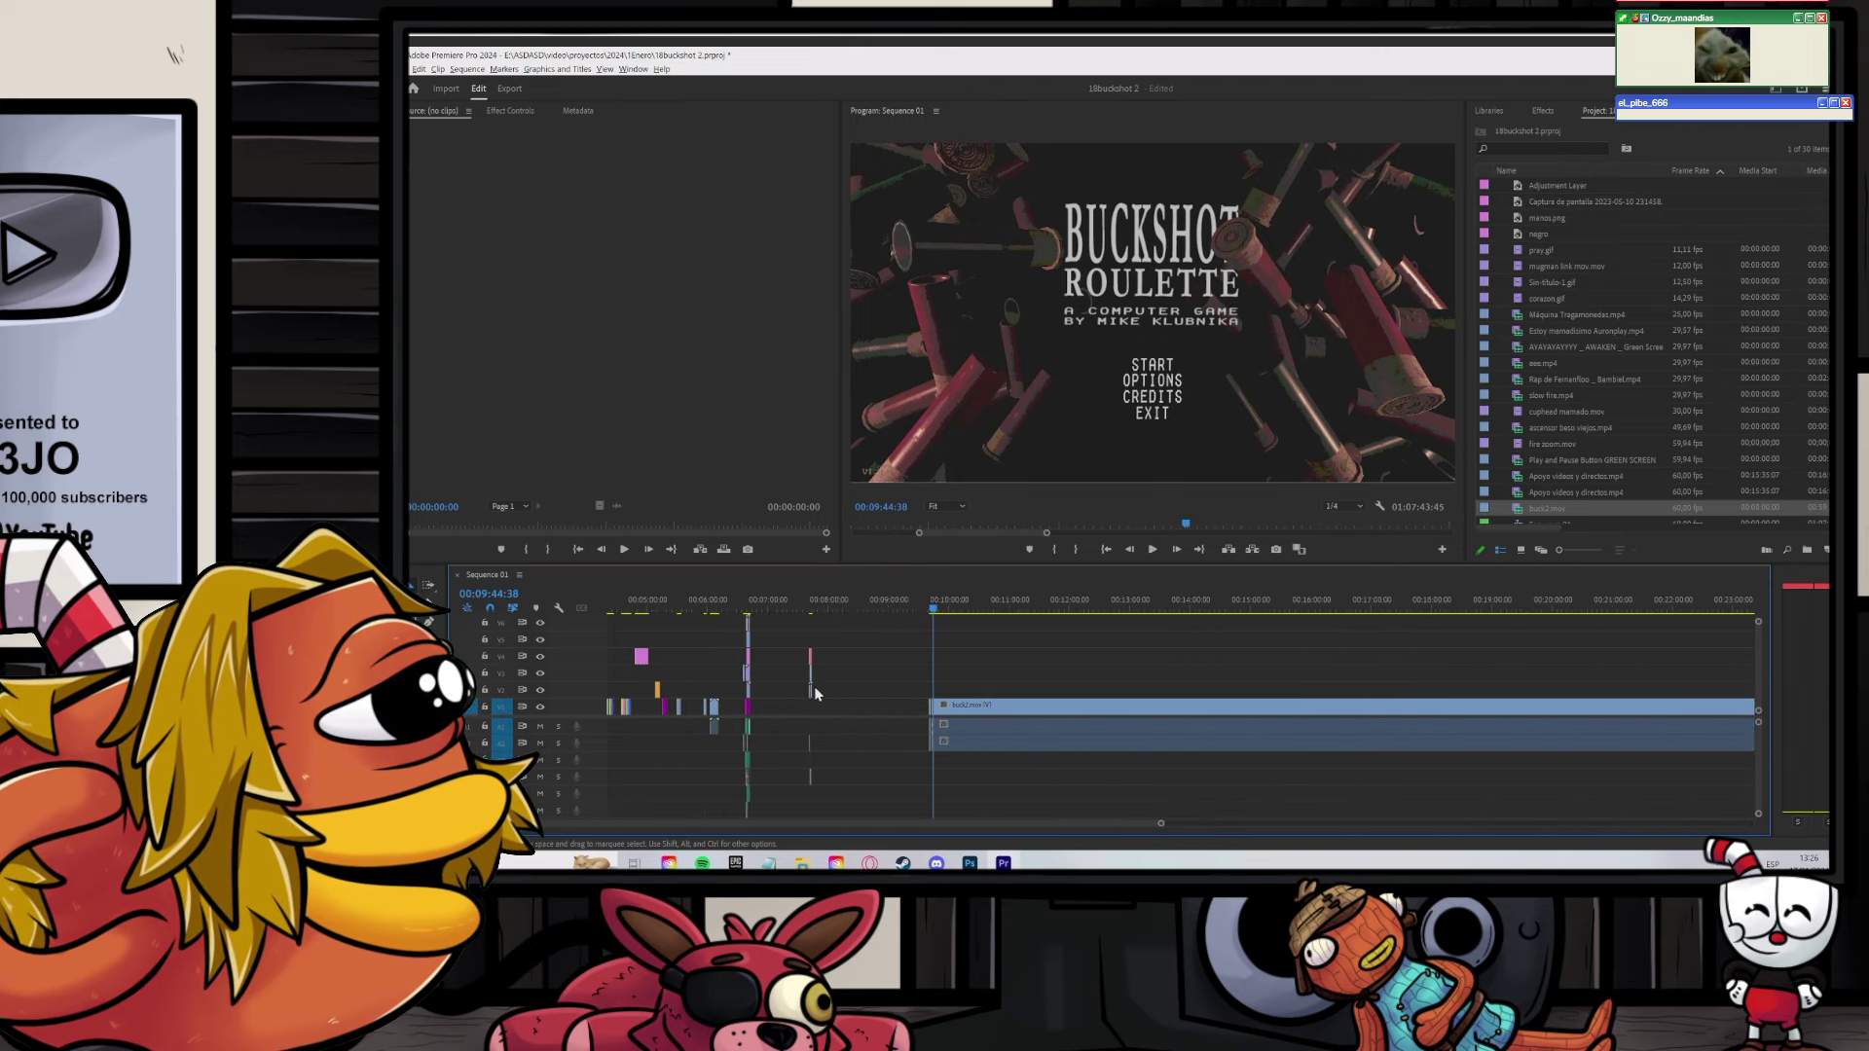
{"action": "scroll", "coordinate": [1086, 691], "scroll_direction": "up", "scroll_amount": 10}
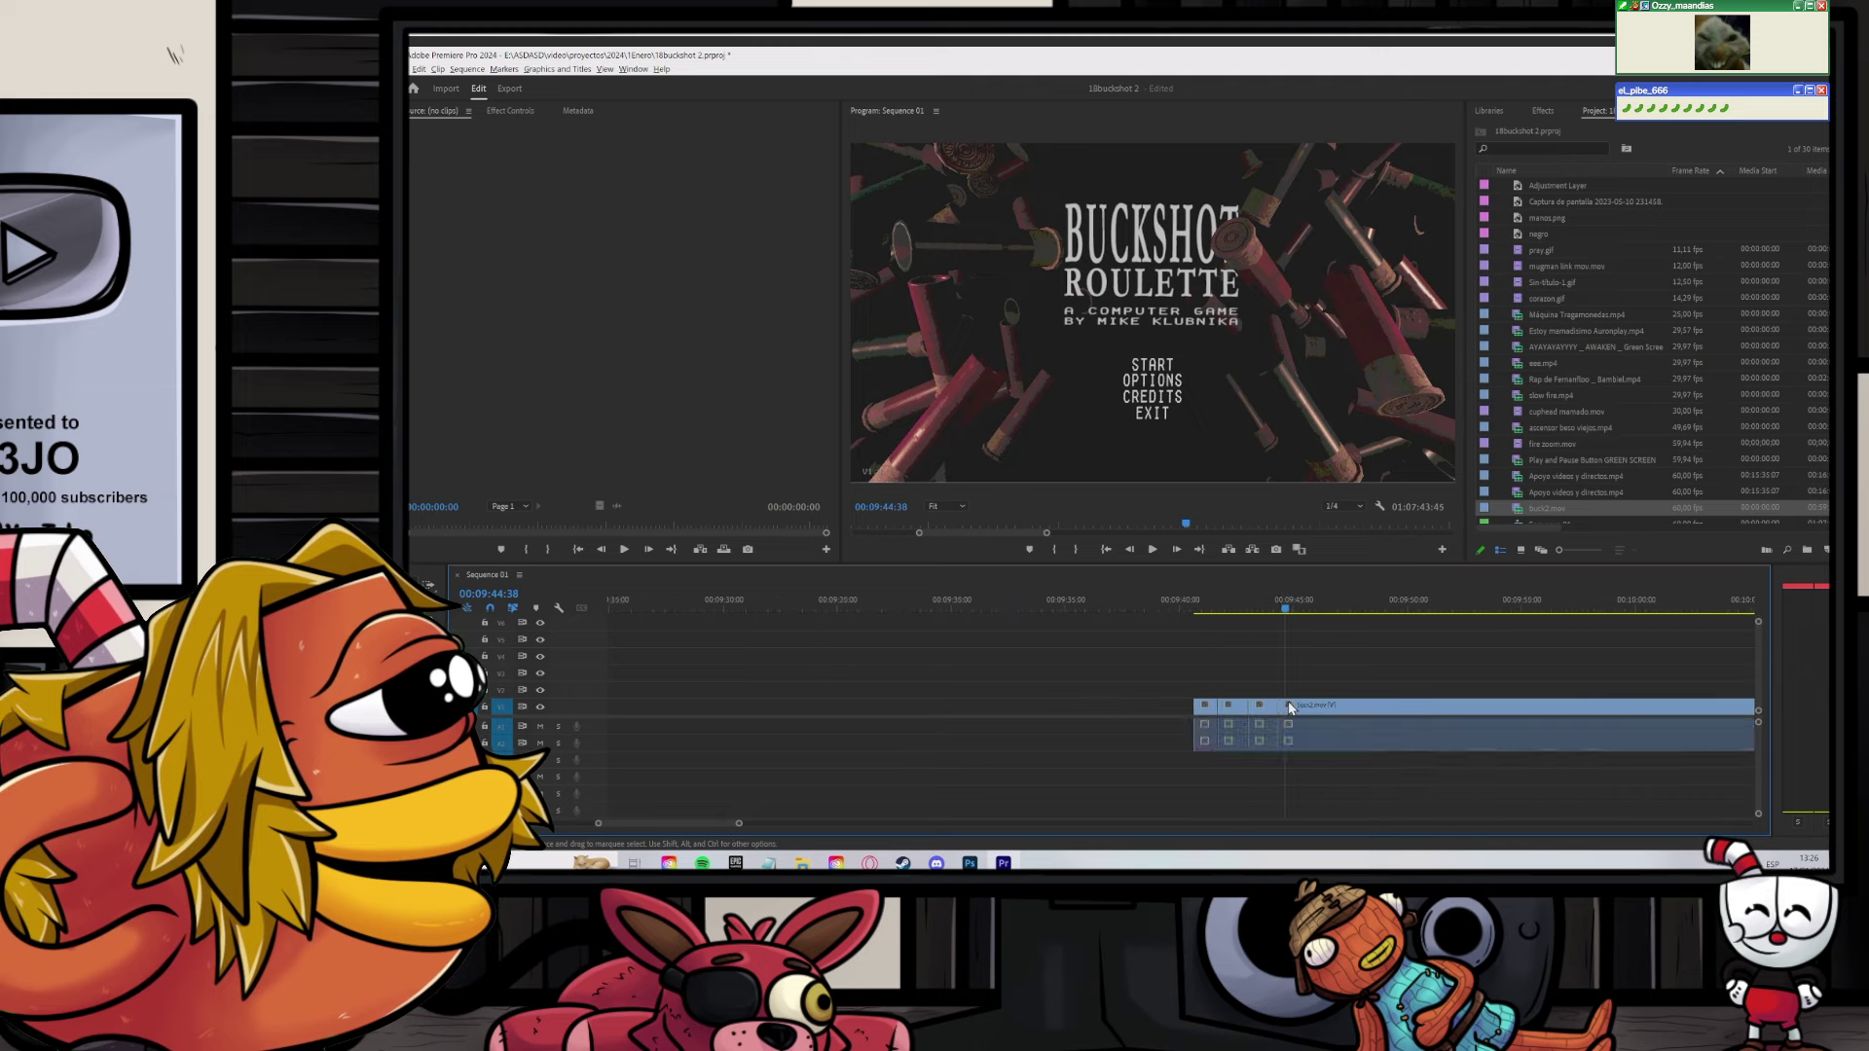
{"action": "key", "text": "space"}
{"action": "scroll", "coordinate": [1190, 645], "scroll_direction": "down", "scroll_amount": 3}
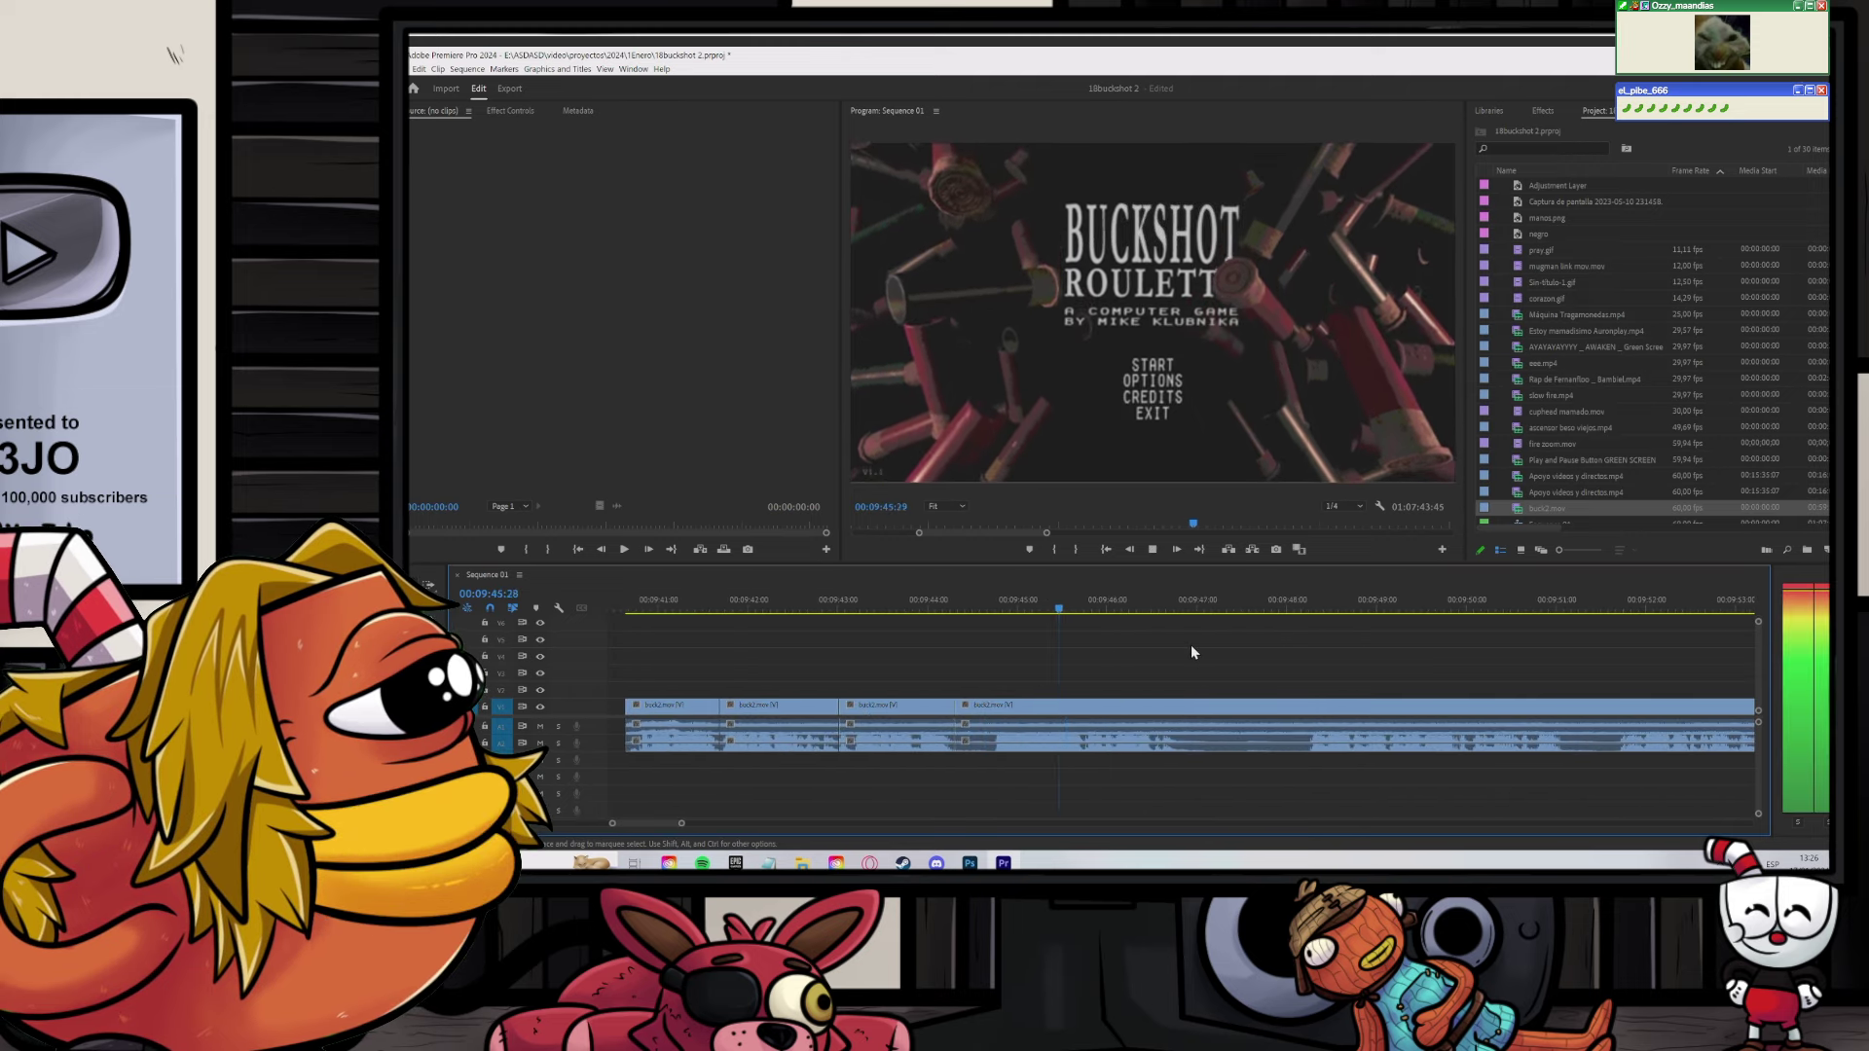
Step: Play onward from about 00:09:47 and split buck2.mov at the edges of the audio bursts between about 00:09:50 and 00:09:52
{"action": "scroll", "coordinate": [1190, 645], "scroll_direction": "up", "scroll_amount": 2}
{"action": "left_click", "coordinate": [1253, 603]}
{"action": "key", "text": "space"}
{"action": "scroll", "coordinate": [1247, 638], "scroll_direction": "down", "scroll_amount": 5}
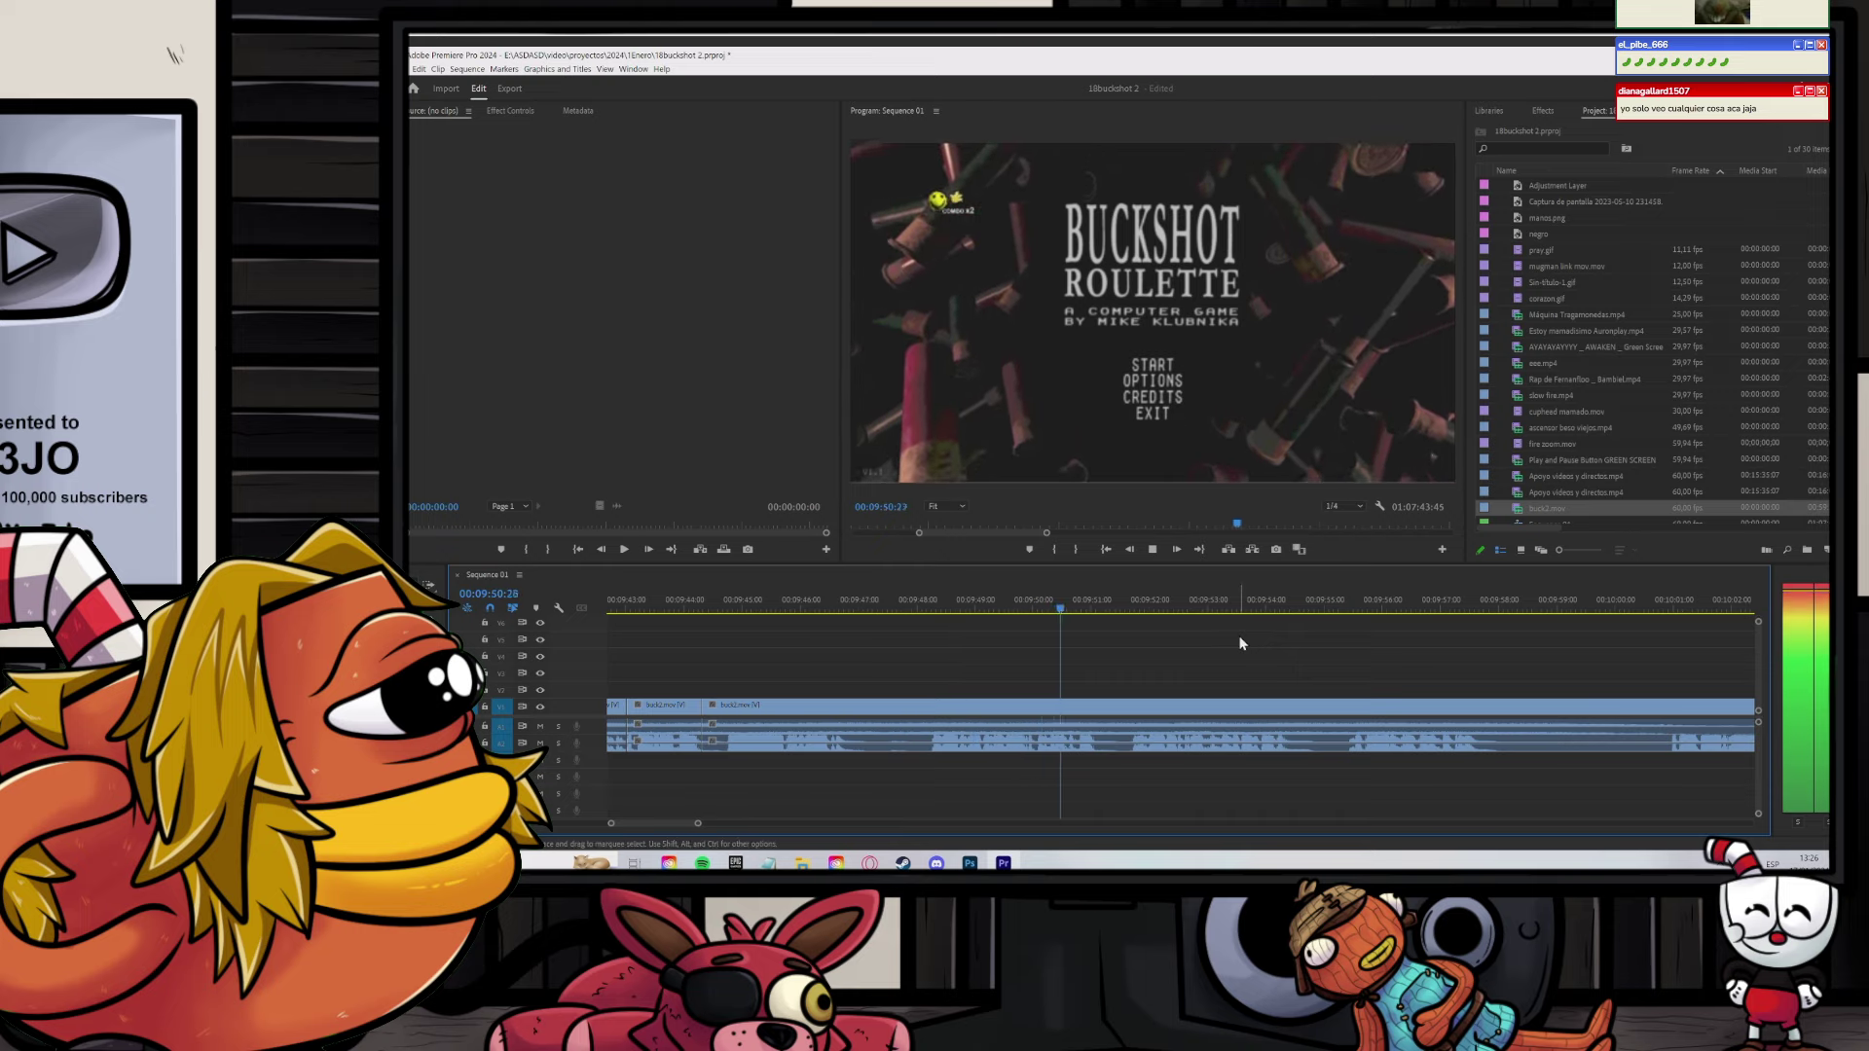
{"action": "scroll", "coordinate": [1178, 653], "scroll_direction": "down", "scroll_amount": 1}
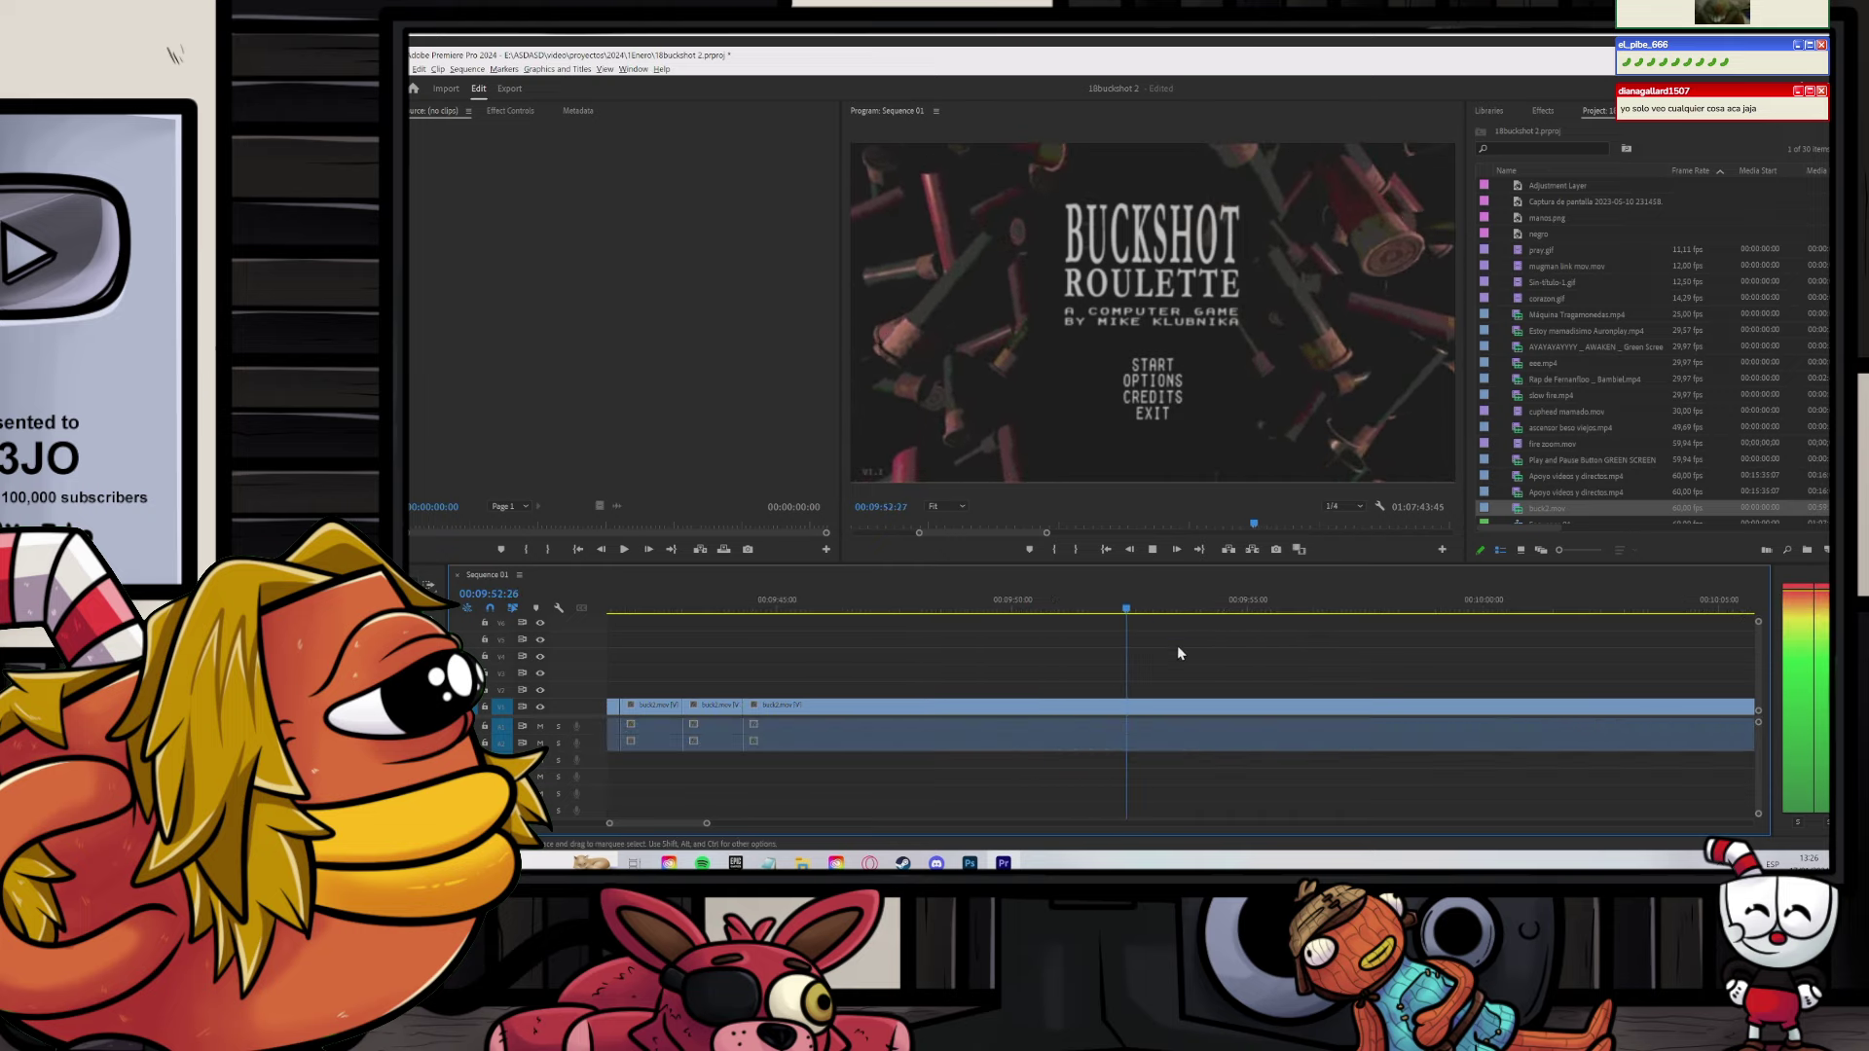
{"action": "scroll", "coordinate": [1177, 652], "scroll_direction": "up", "scroll_amount": 1}
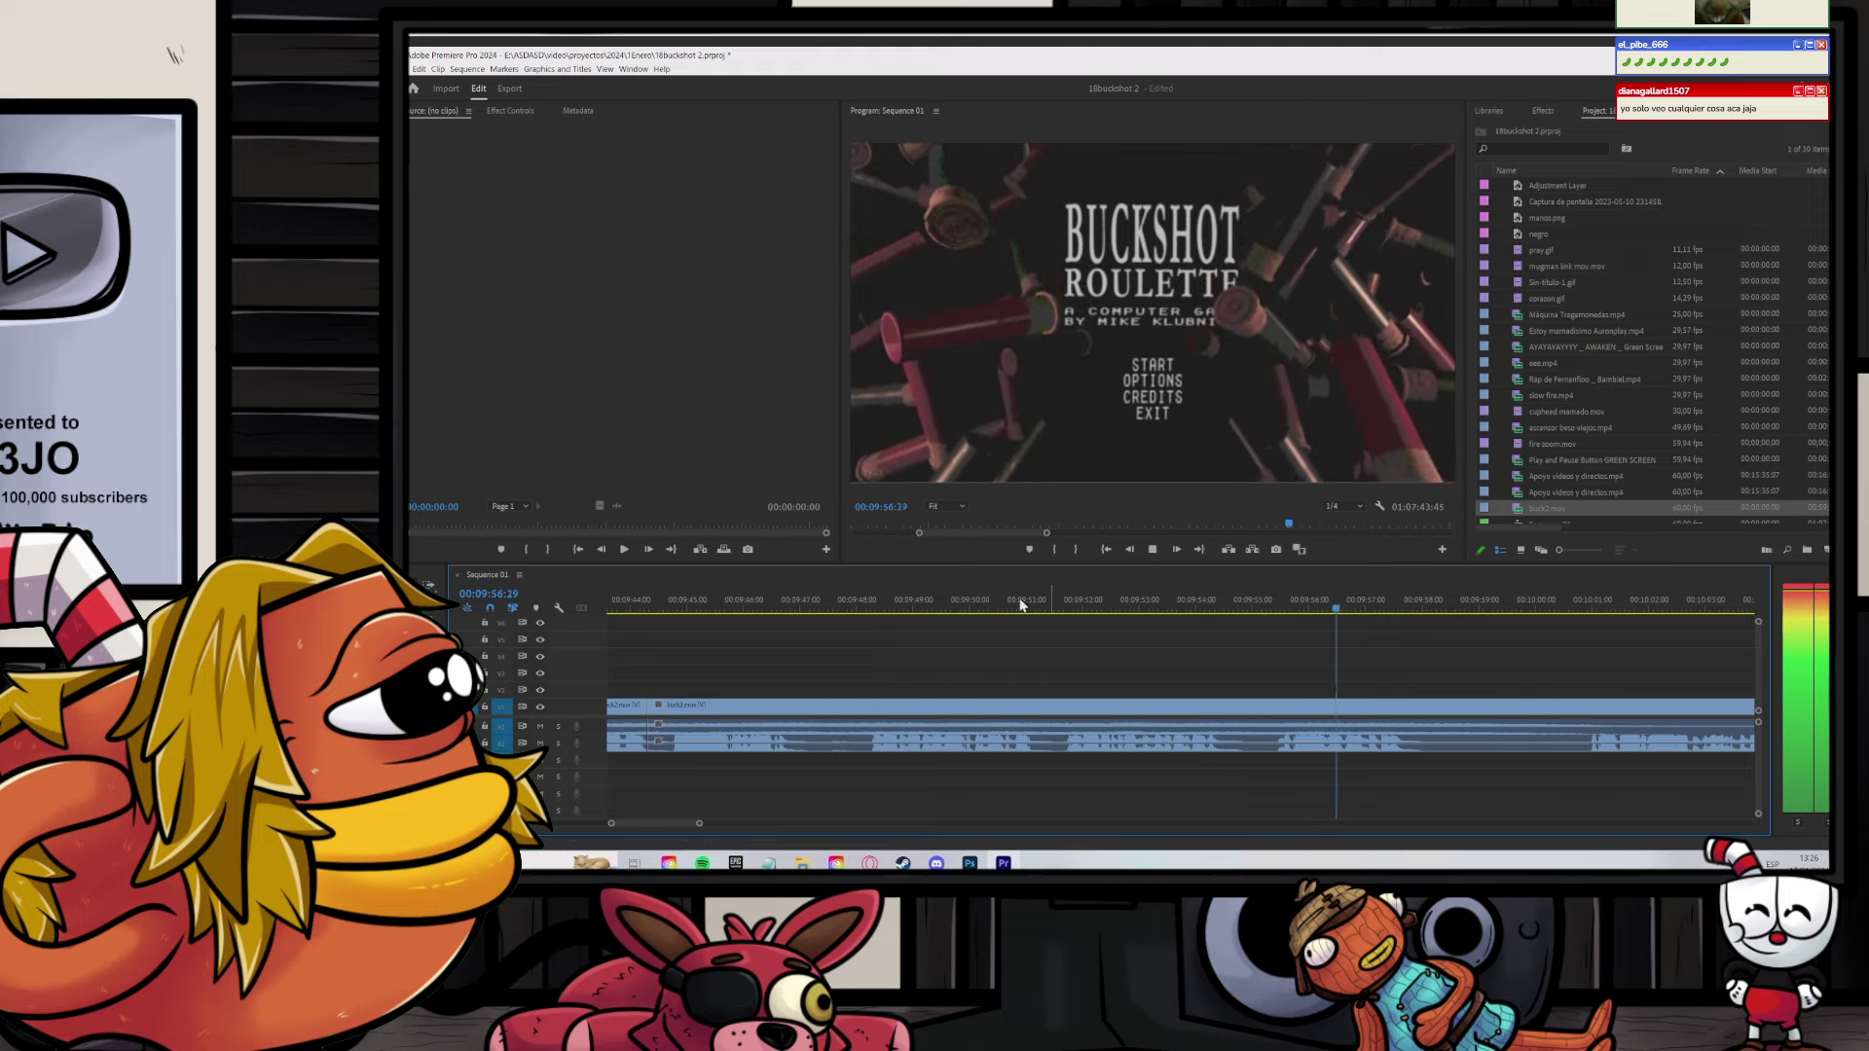
{"action": "left_click", "coordinate": [964, 608]}
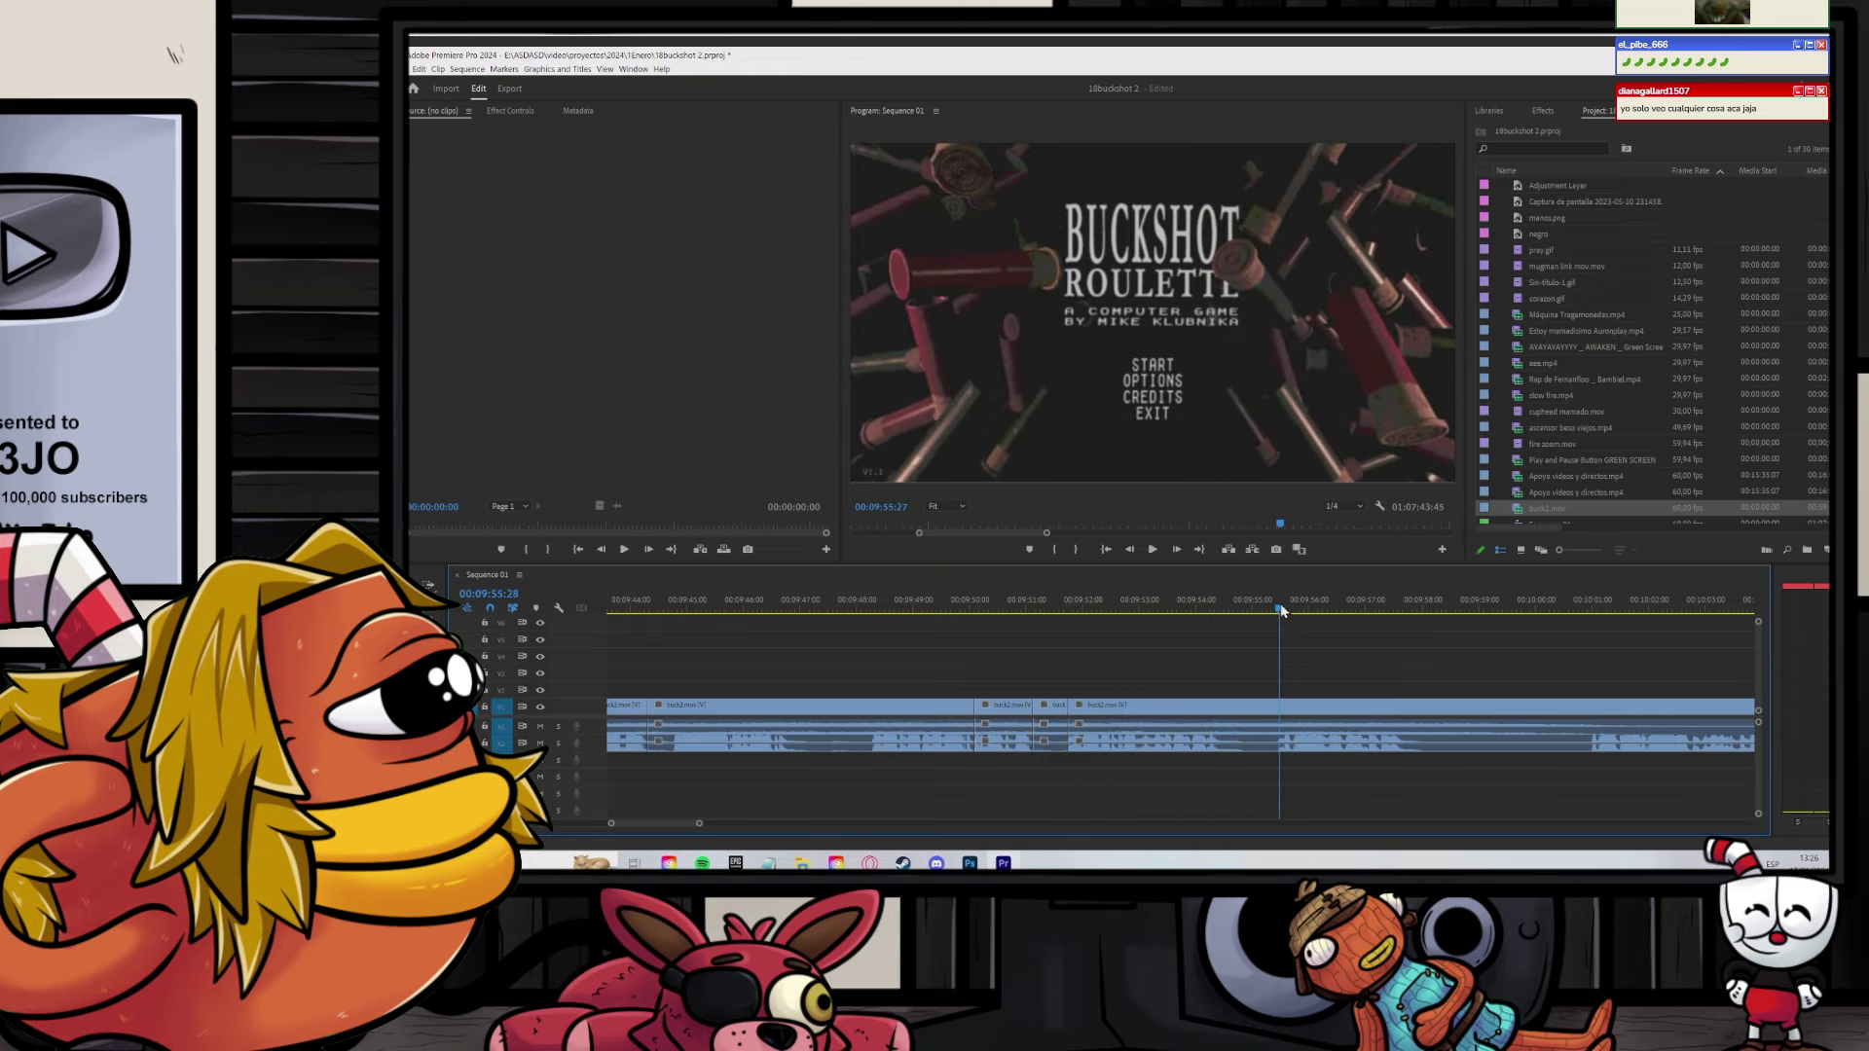
{"action": "key", "text": "space"}
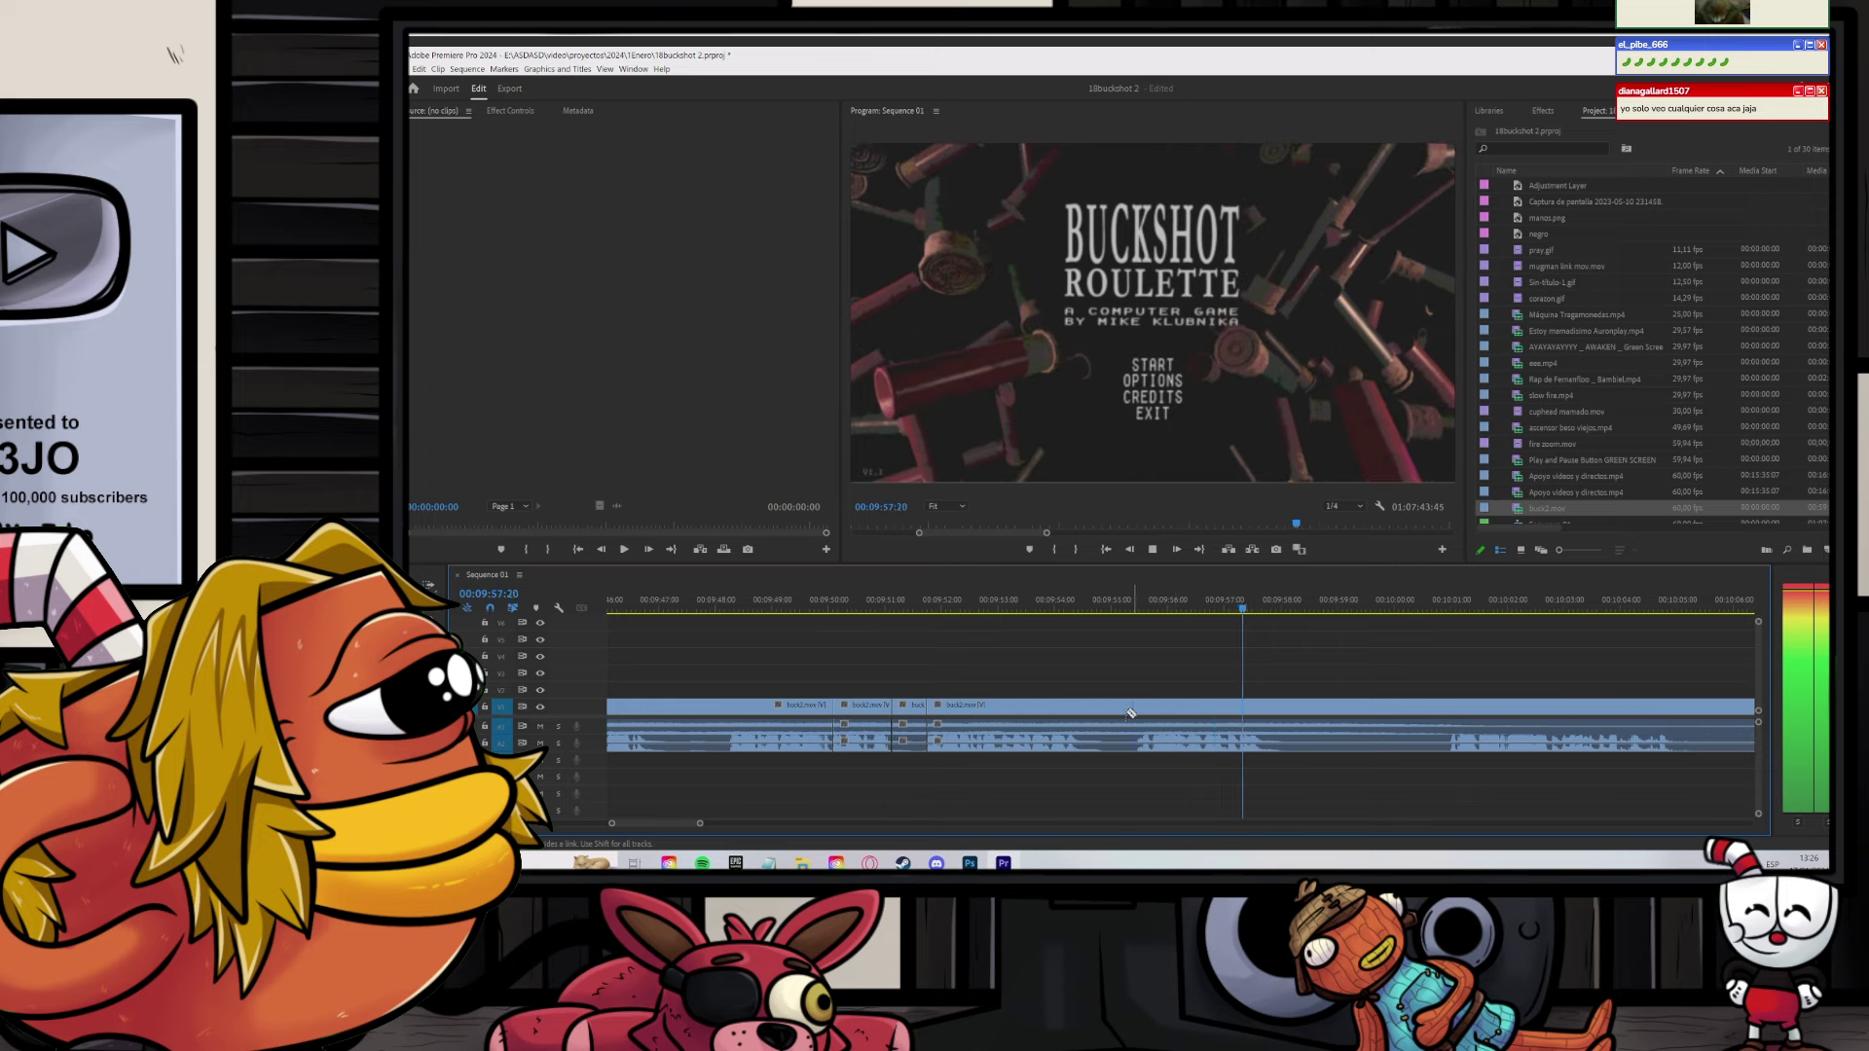
Step: Split buck2.mov at the audio burst edges near 00:09:54:30, 00:09:55:30 and 00:09:57:40, and continue playback from about 00:10:01
{"action": "left_click", "coordinate": [1082, 711]}
{"action": "left_click", "coordinate": [1137, 712]}
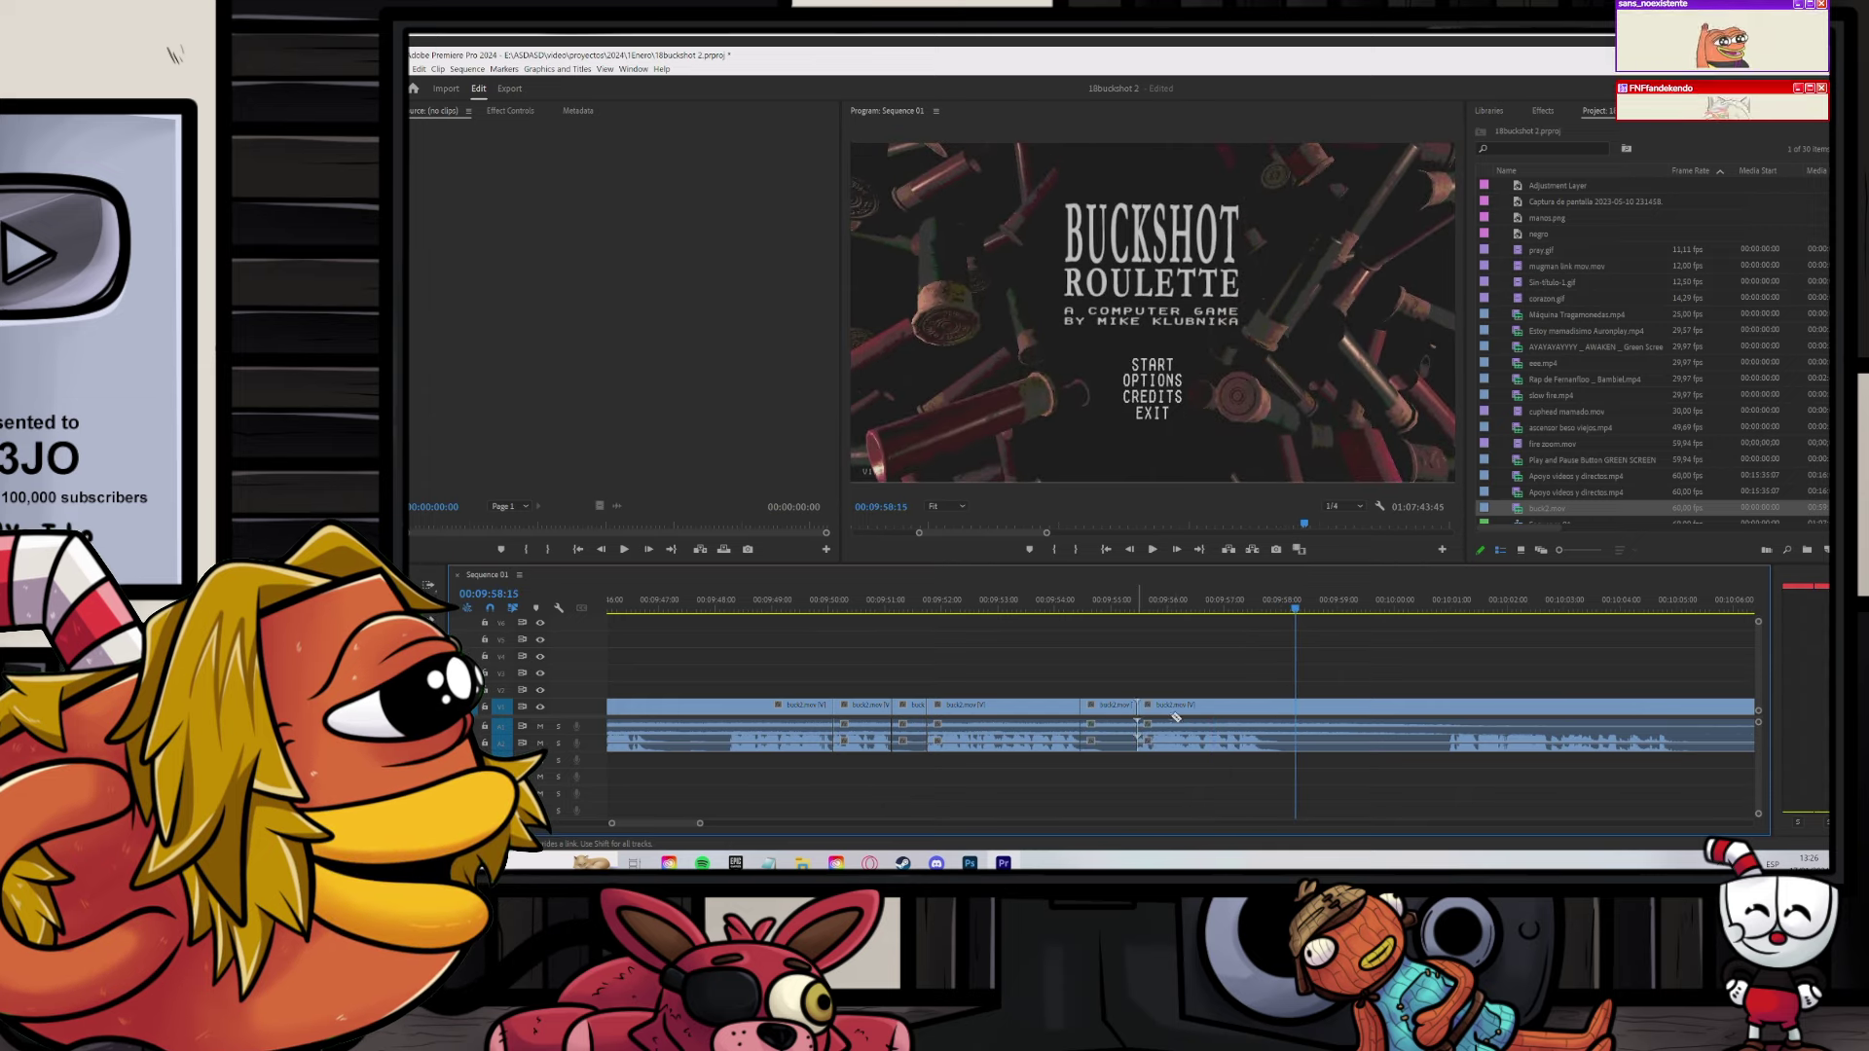
{"action": "left_click", "coordinate": [1264, 711]}
{"action": "left_click_drag", "start_coordinate": [1343, 598], "coordinate": [1440, 615]}
{"action": "key", "text": "space"}
{"action": "scroll", "coordinate": [1398, 668], "scroll_direction": "down", "scroll_amount": 2}
{"action": "scroll", "coordinate": [1387, 671], "scroll_direction": "down", "scroll_amount": 3}
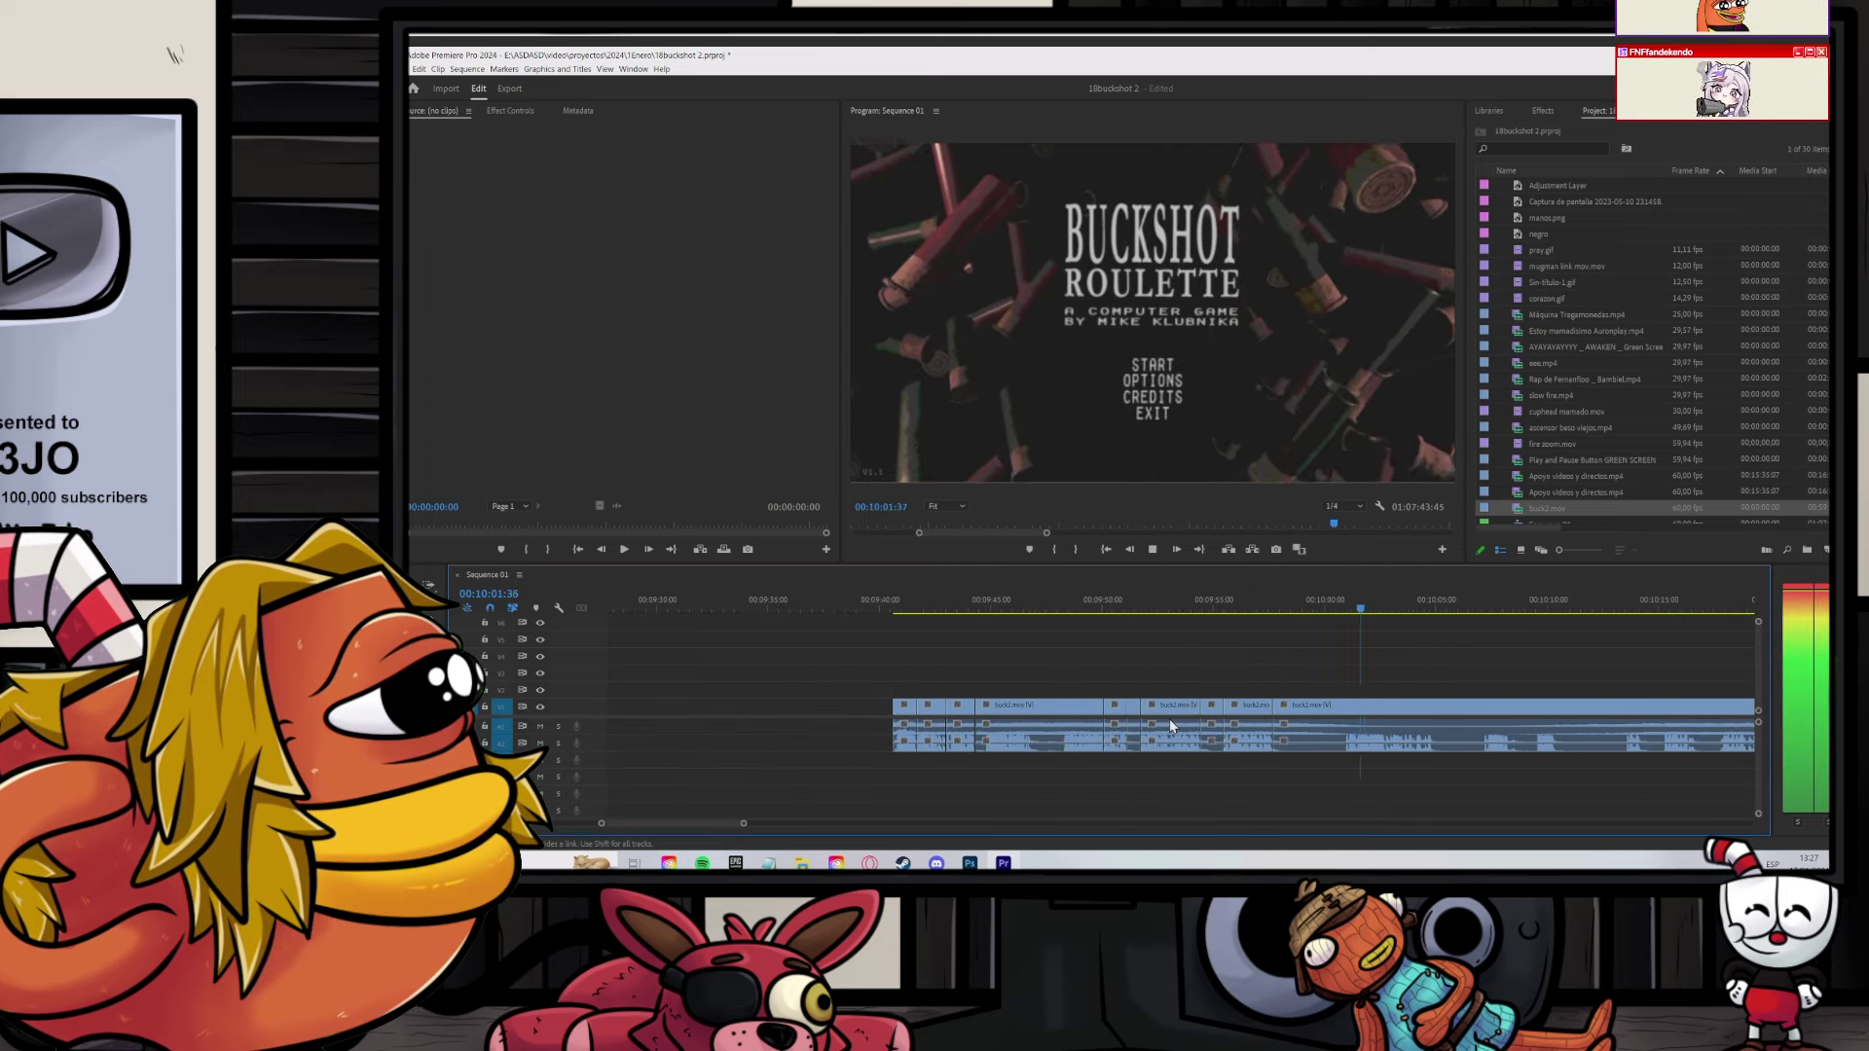
Step: Delete the unwanted buck2.mov pieces lying between the kept bursts from about 00:09:44 to 00:09:55
{"action": "left_click", "coordinate": [1091, 715], "text": "shift"}
{"action": "key", "text": "Delete"}
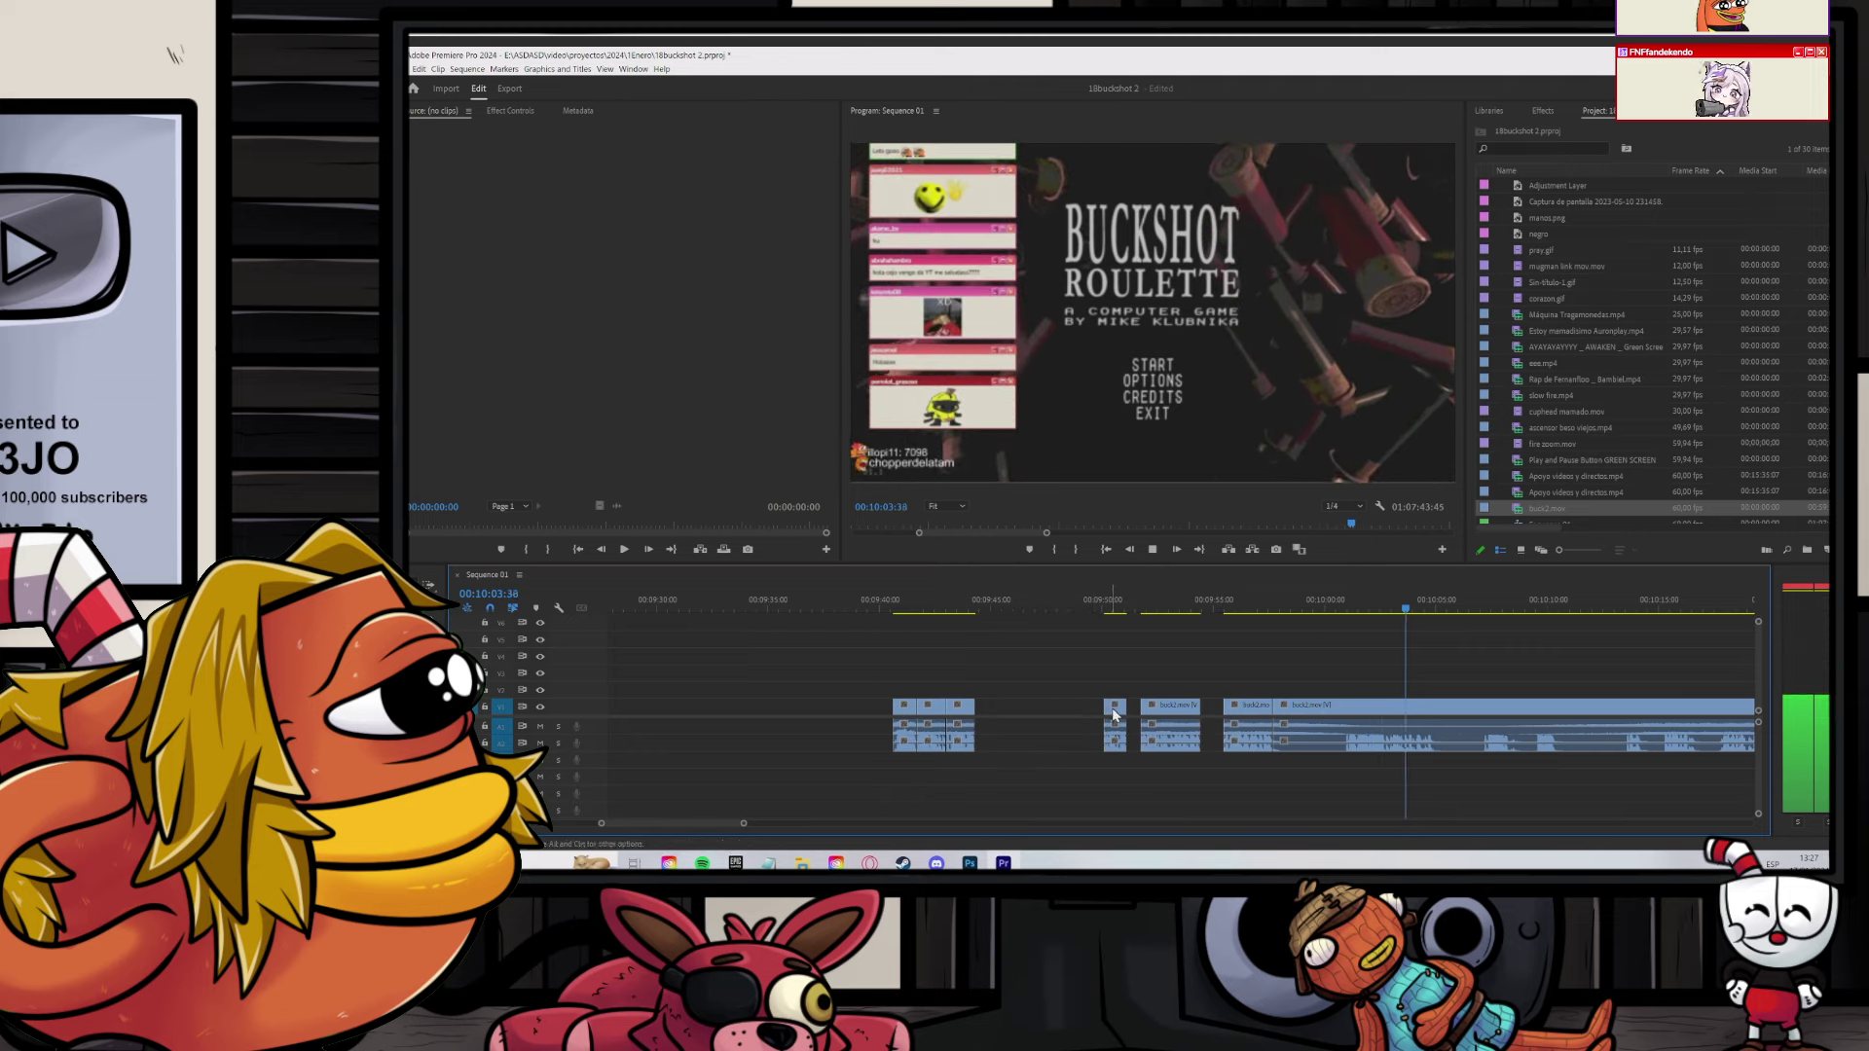
Step: Split buck2.mov at the start and end of the audio burst between about 00:10:01 and 00:10:03
{"action": "scroll", "coordinate": [1203, 708], "scroll_direction": "down", "scroll_amount": 2}
{"action": "scroll", "coordinate": [1237, 705], "scroll_direction": "up", "scroll_amount": 3}
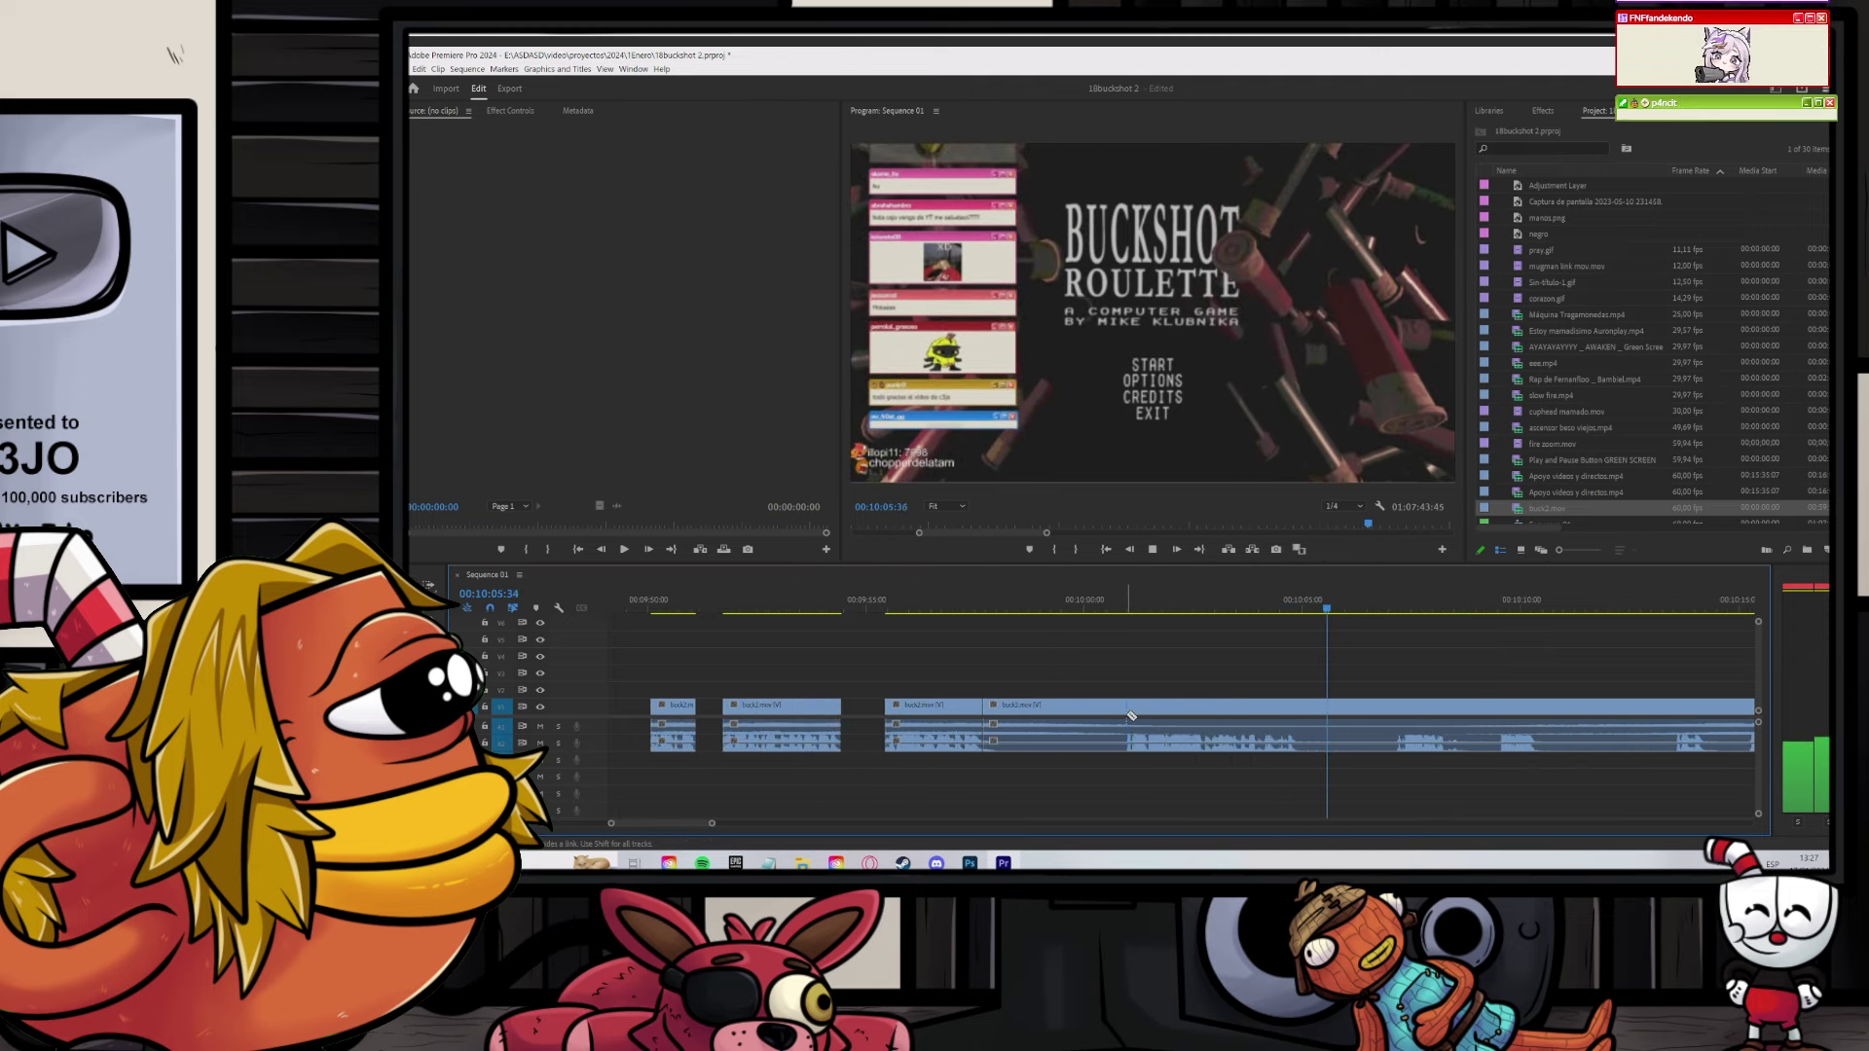
{"action": "key", "text": "space"}
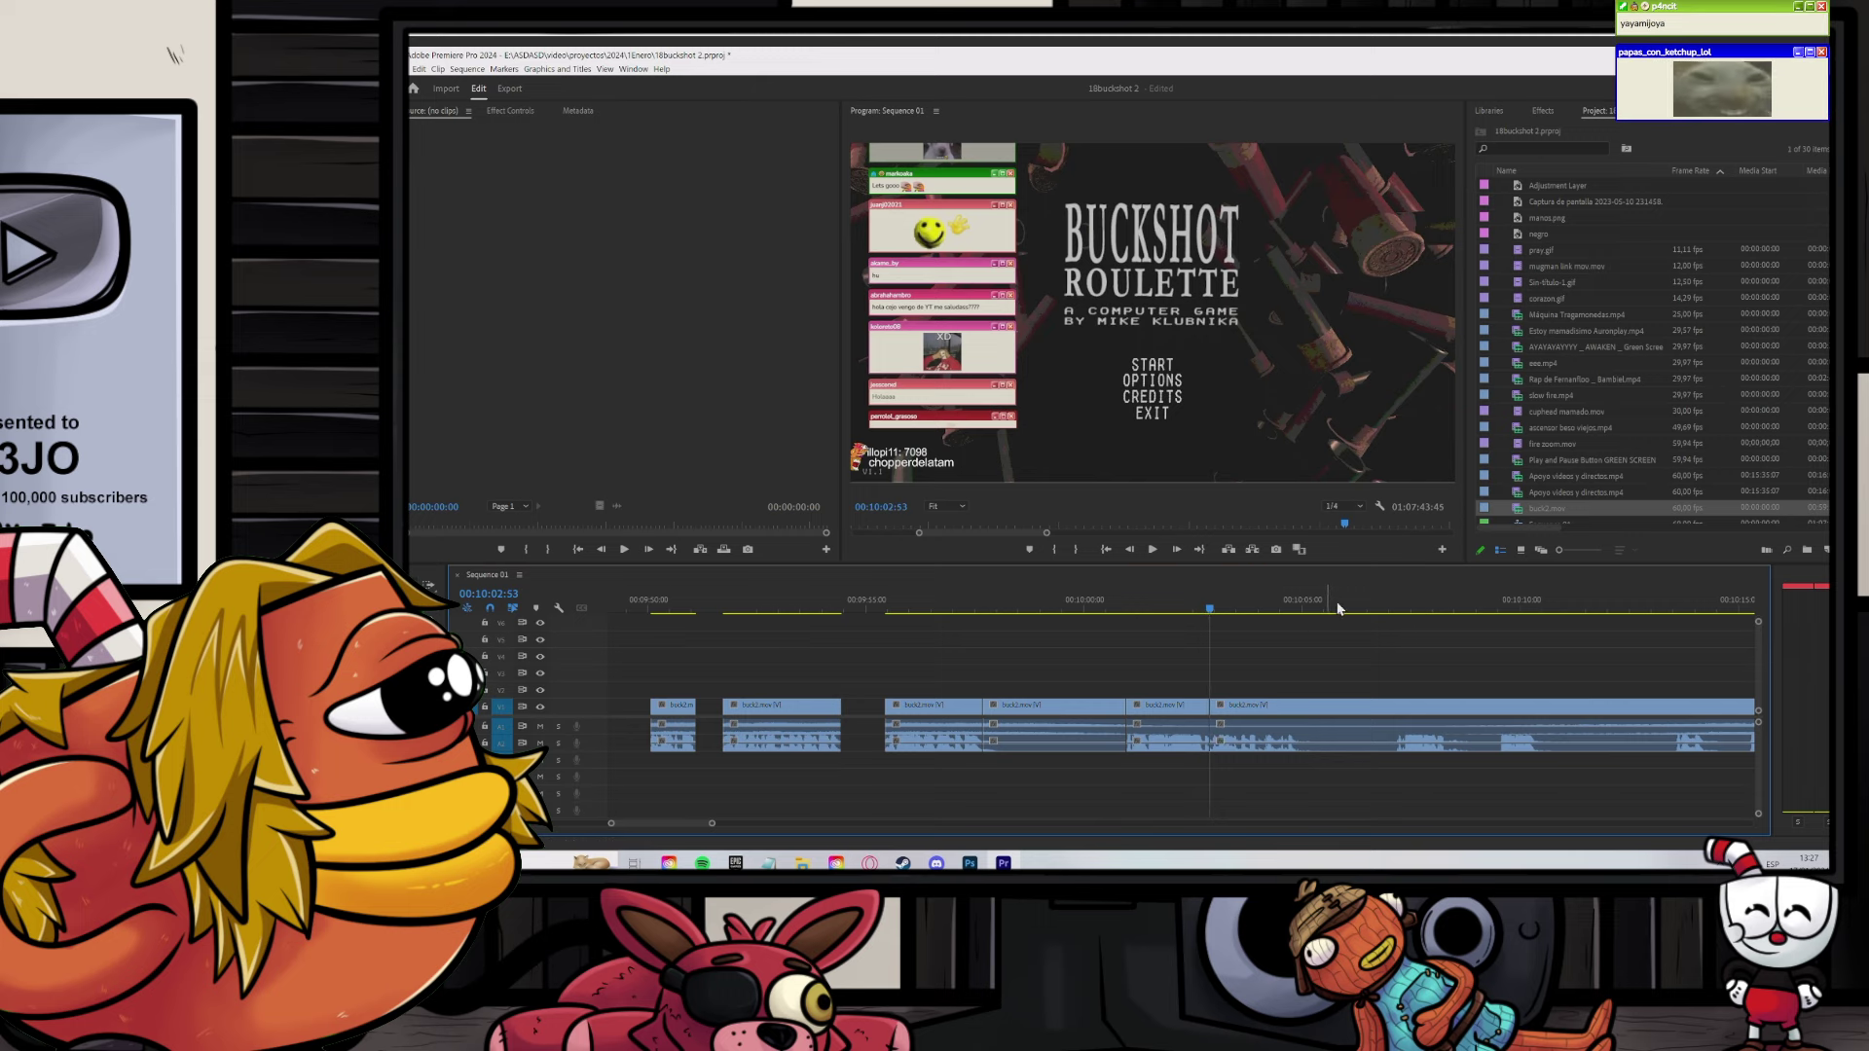
Step: Play ahead through the recording and split buck2.mov around the audio between about 00:10:19 and 00:10:21
{"action": "left_click", "coordinate": [1403, 606]}
{"action": "scroll", "coordinate": [1390, 629], "scroll_direction": "down", "scroll_amount": 3}
{"action": "key", "text": "space"}
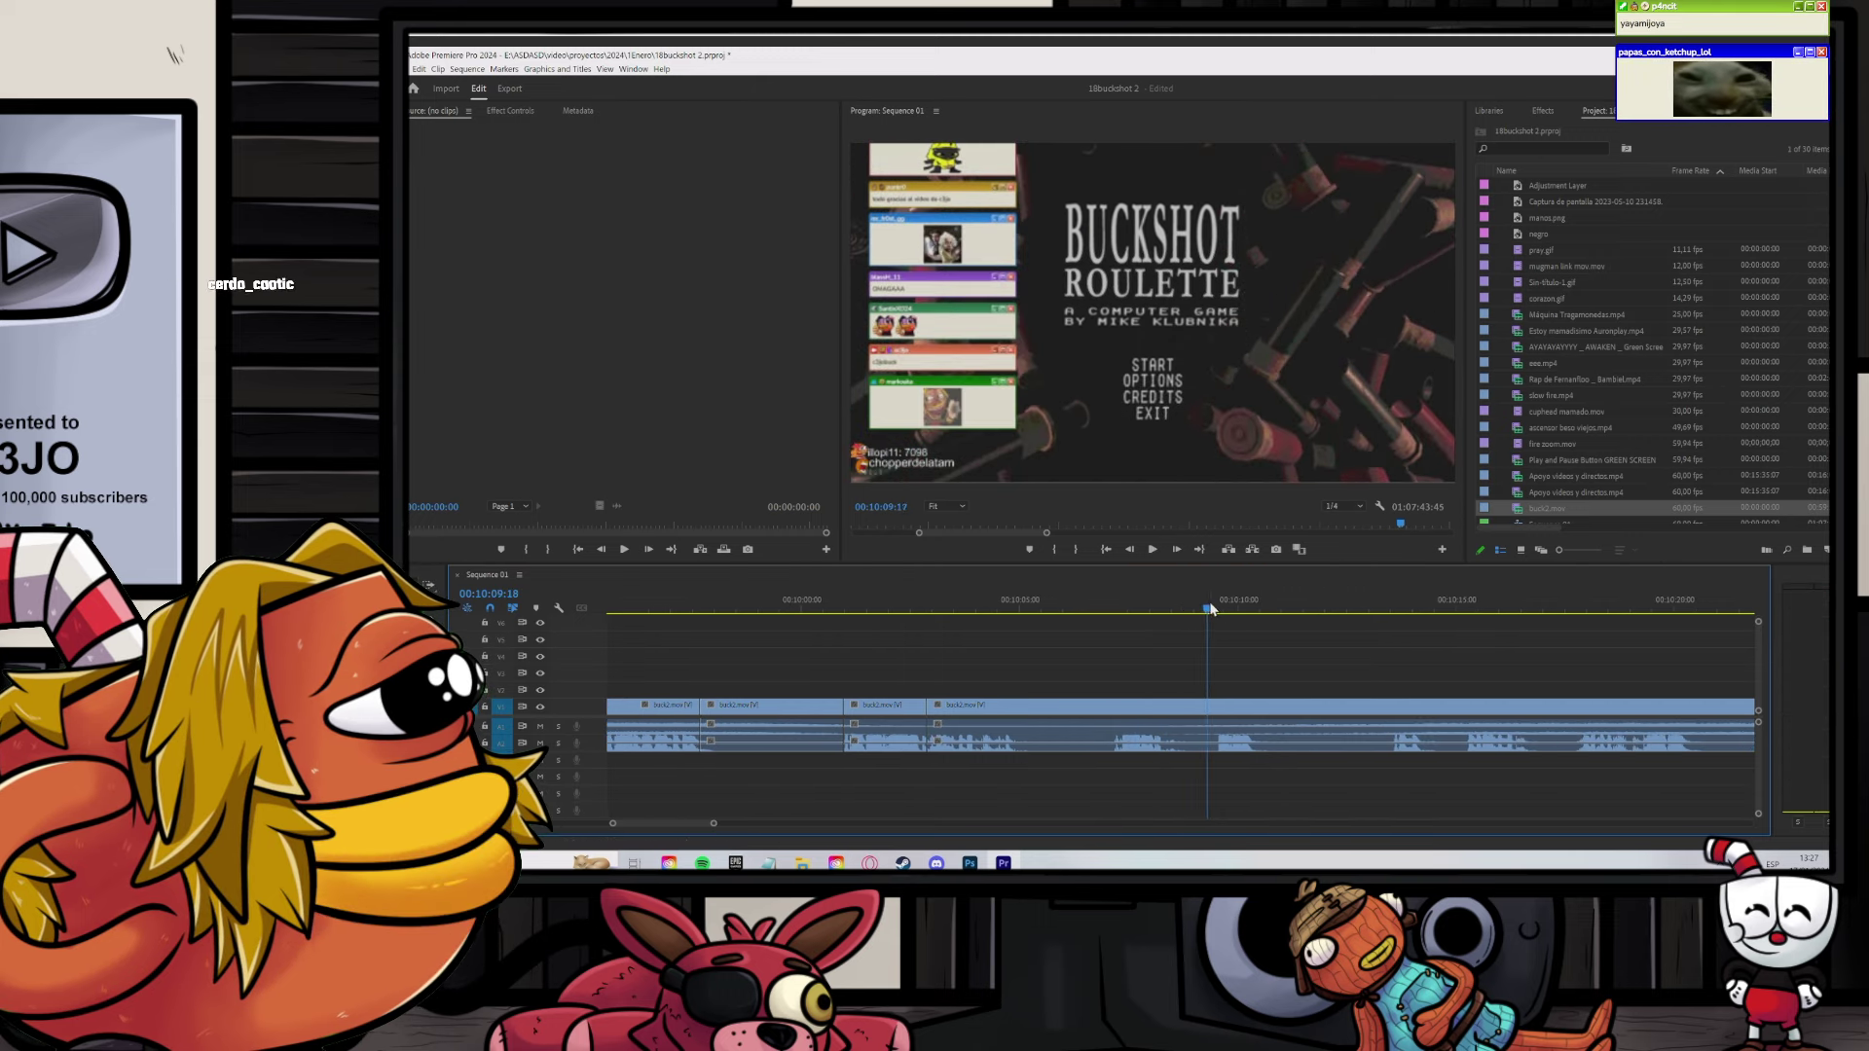
{"action": "key", "text": "space"}
{"action": "key", "text": "minus"}
{"action": "key", "text": "space"}
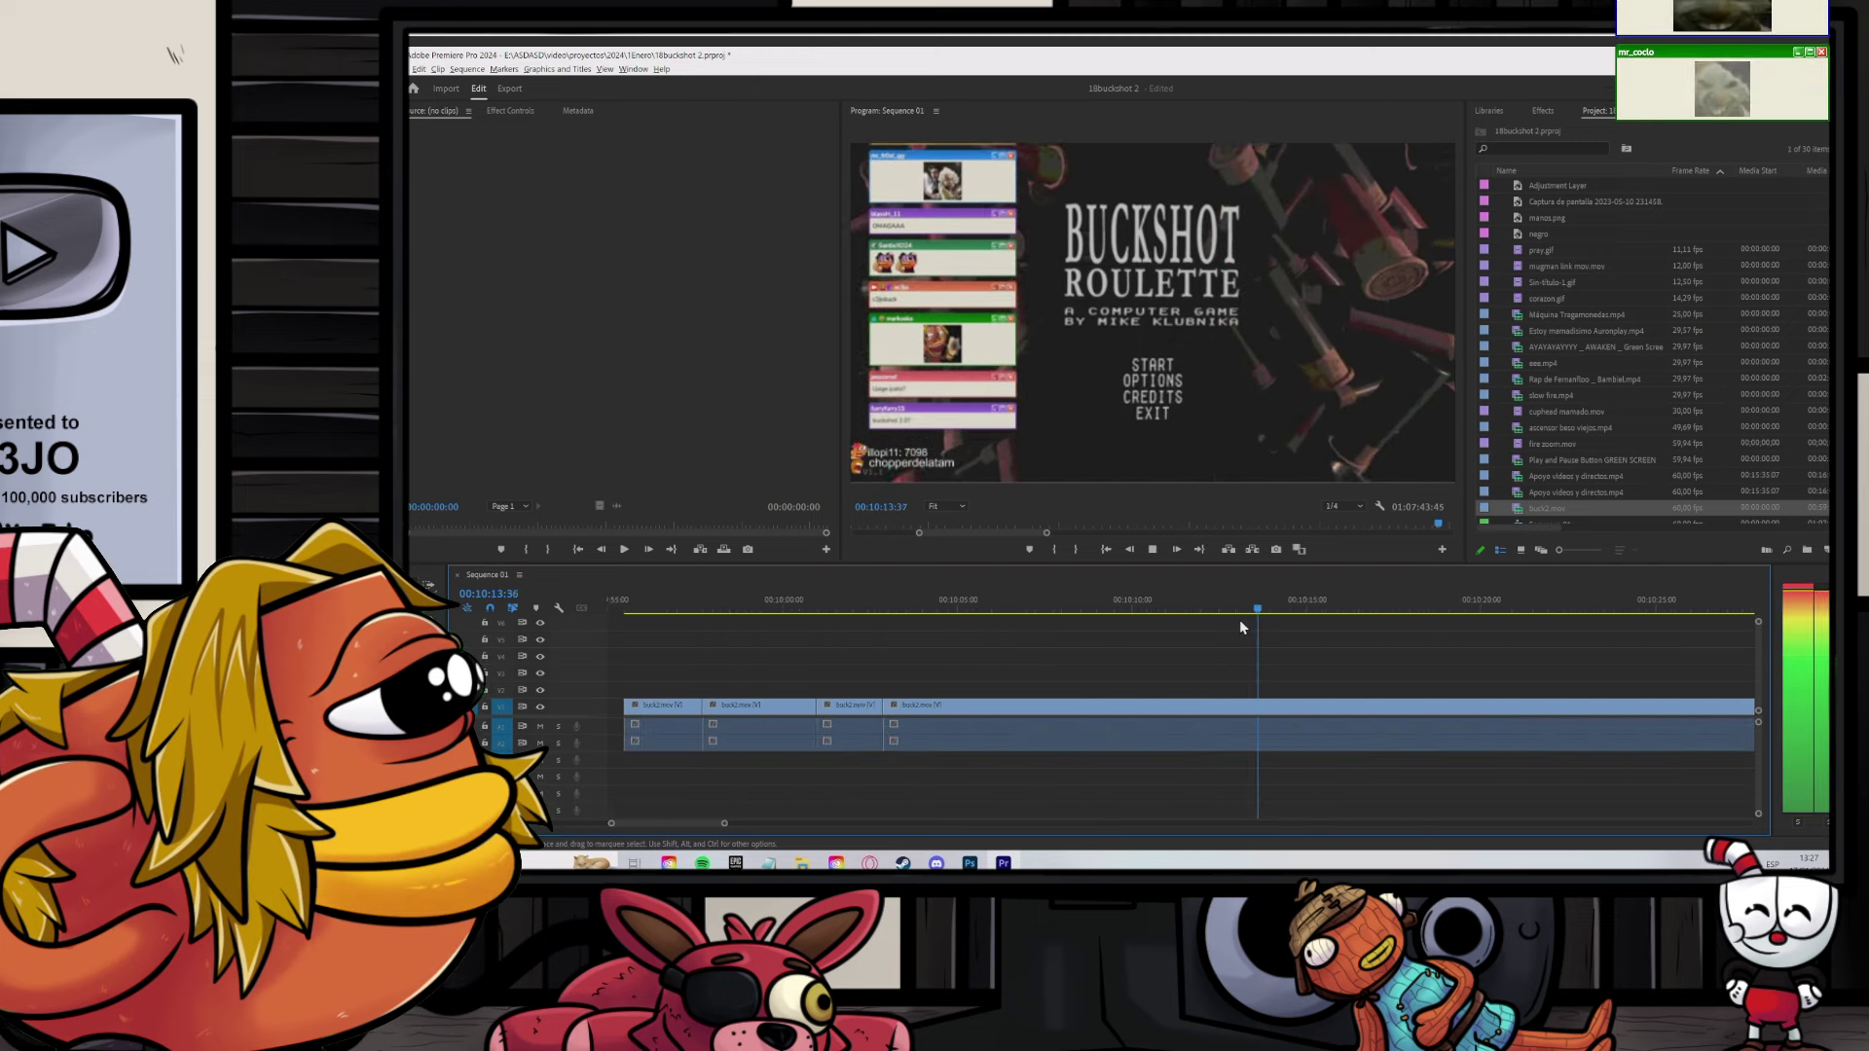
{"action": "key", "text": "equal"}
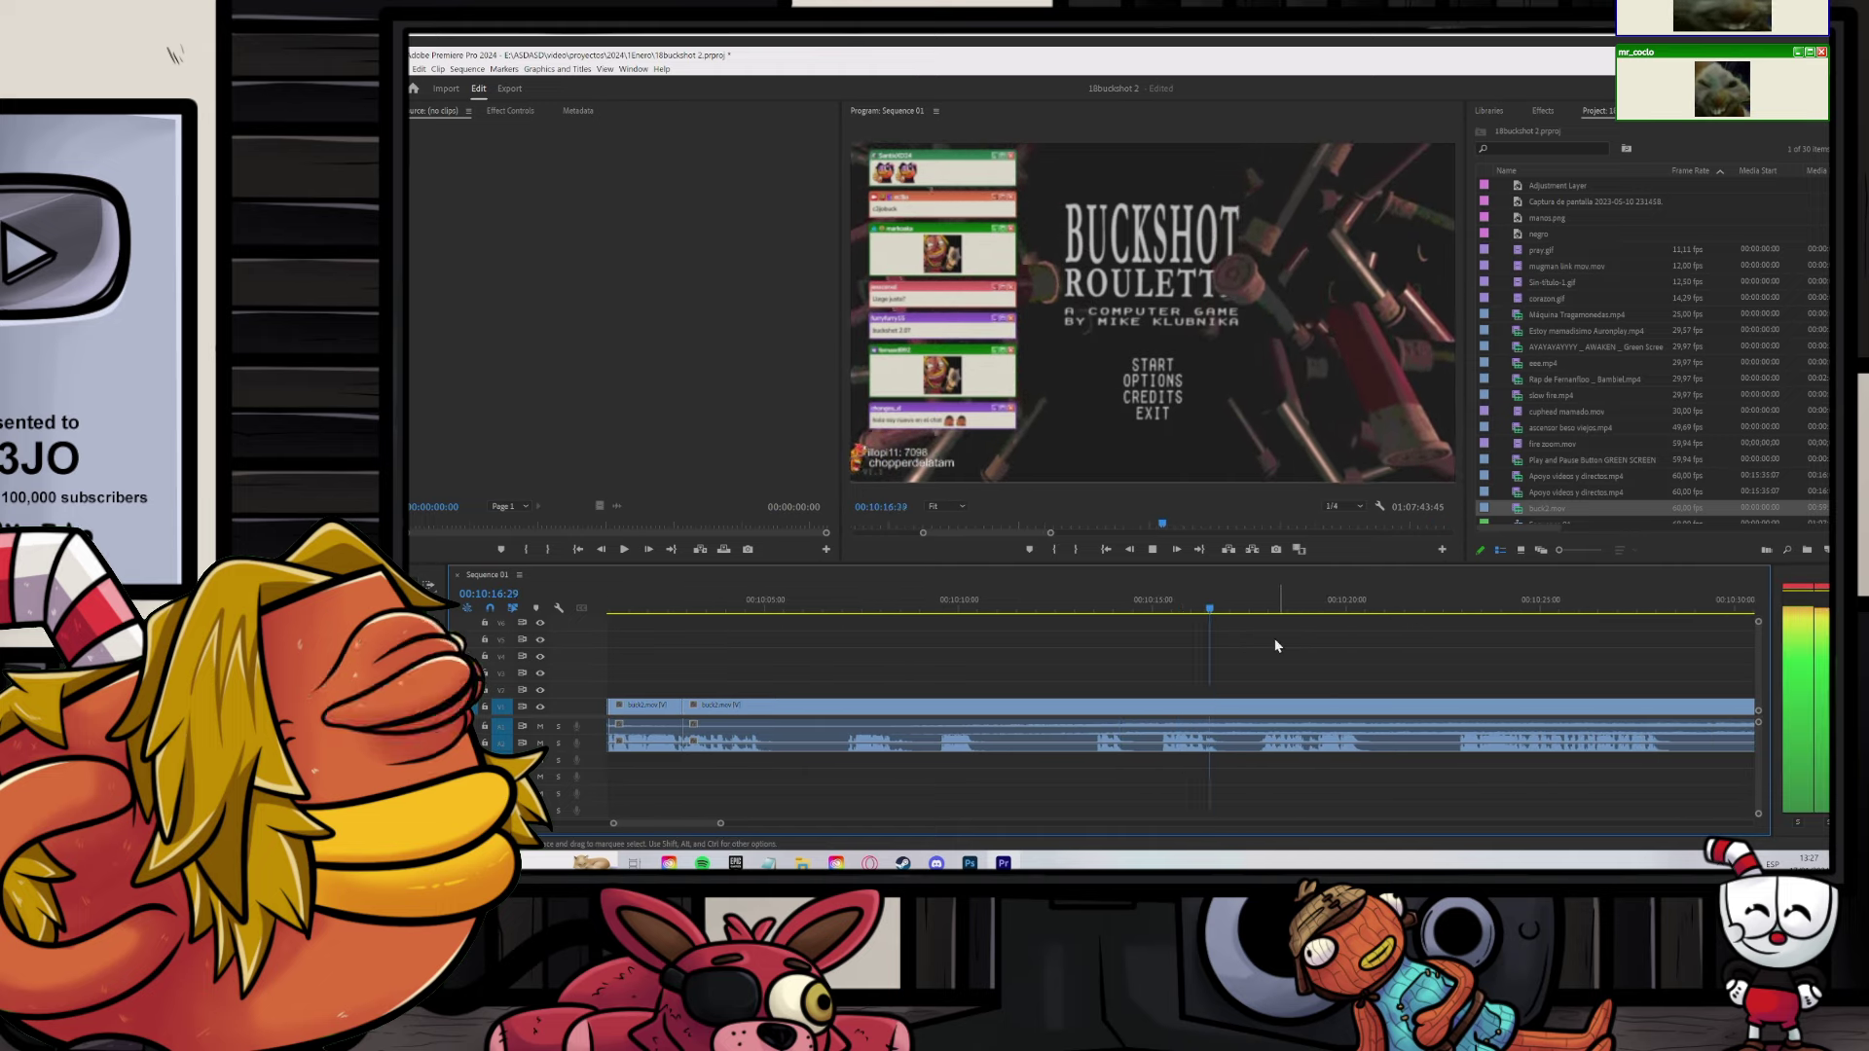
{"action": "key", "text": "minus"}
{"action": "key", "text": "space"}
{"action": "scroll", "coordinate": [1275, 627], "scroll_direction": "down", "scroll_amount": 2}
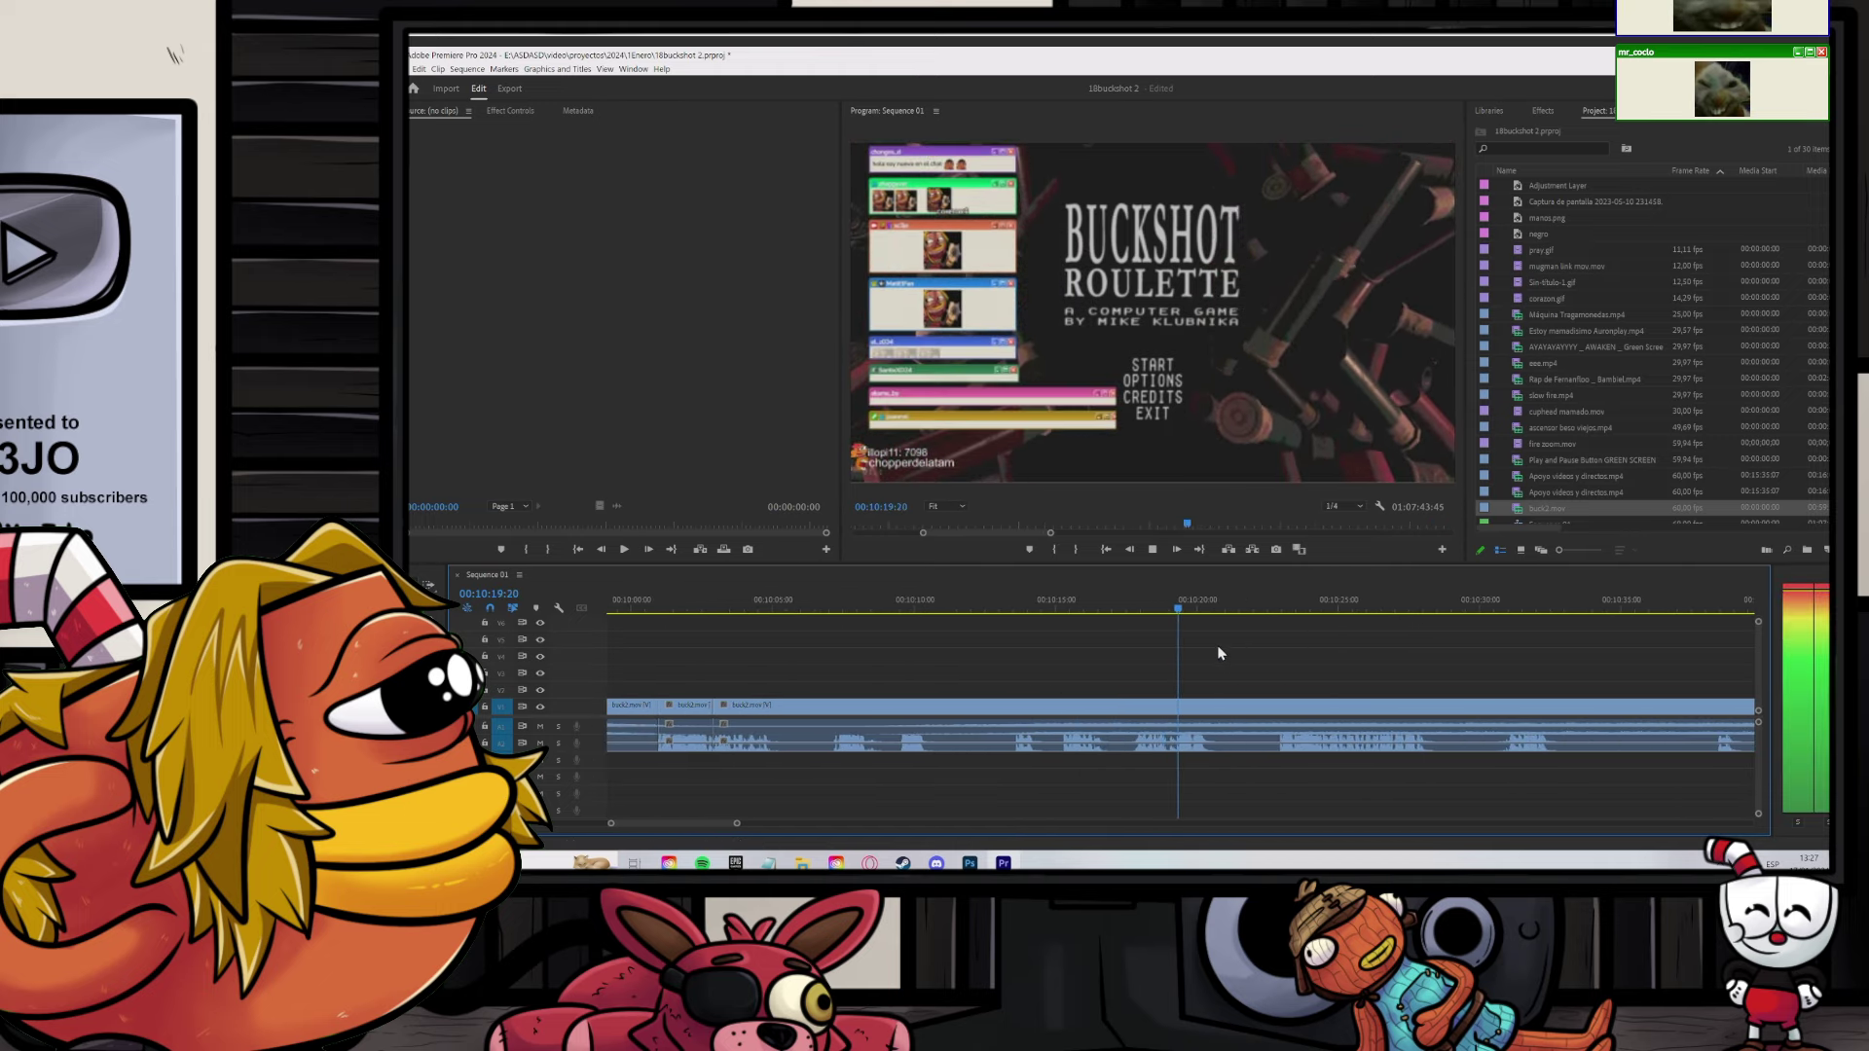
{"action": "key", "text": "space"}
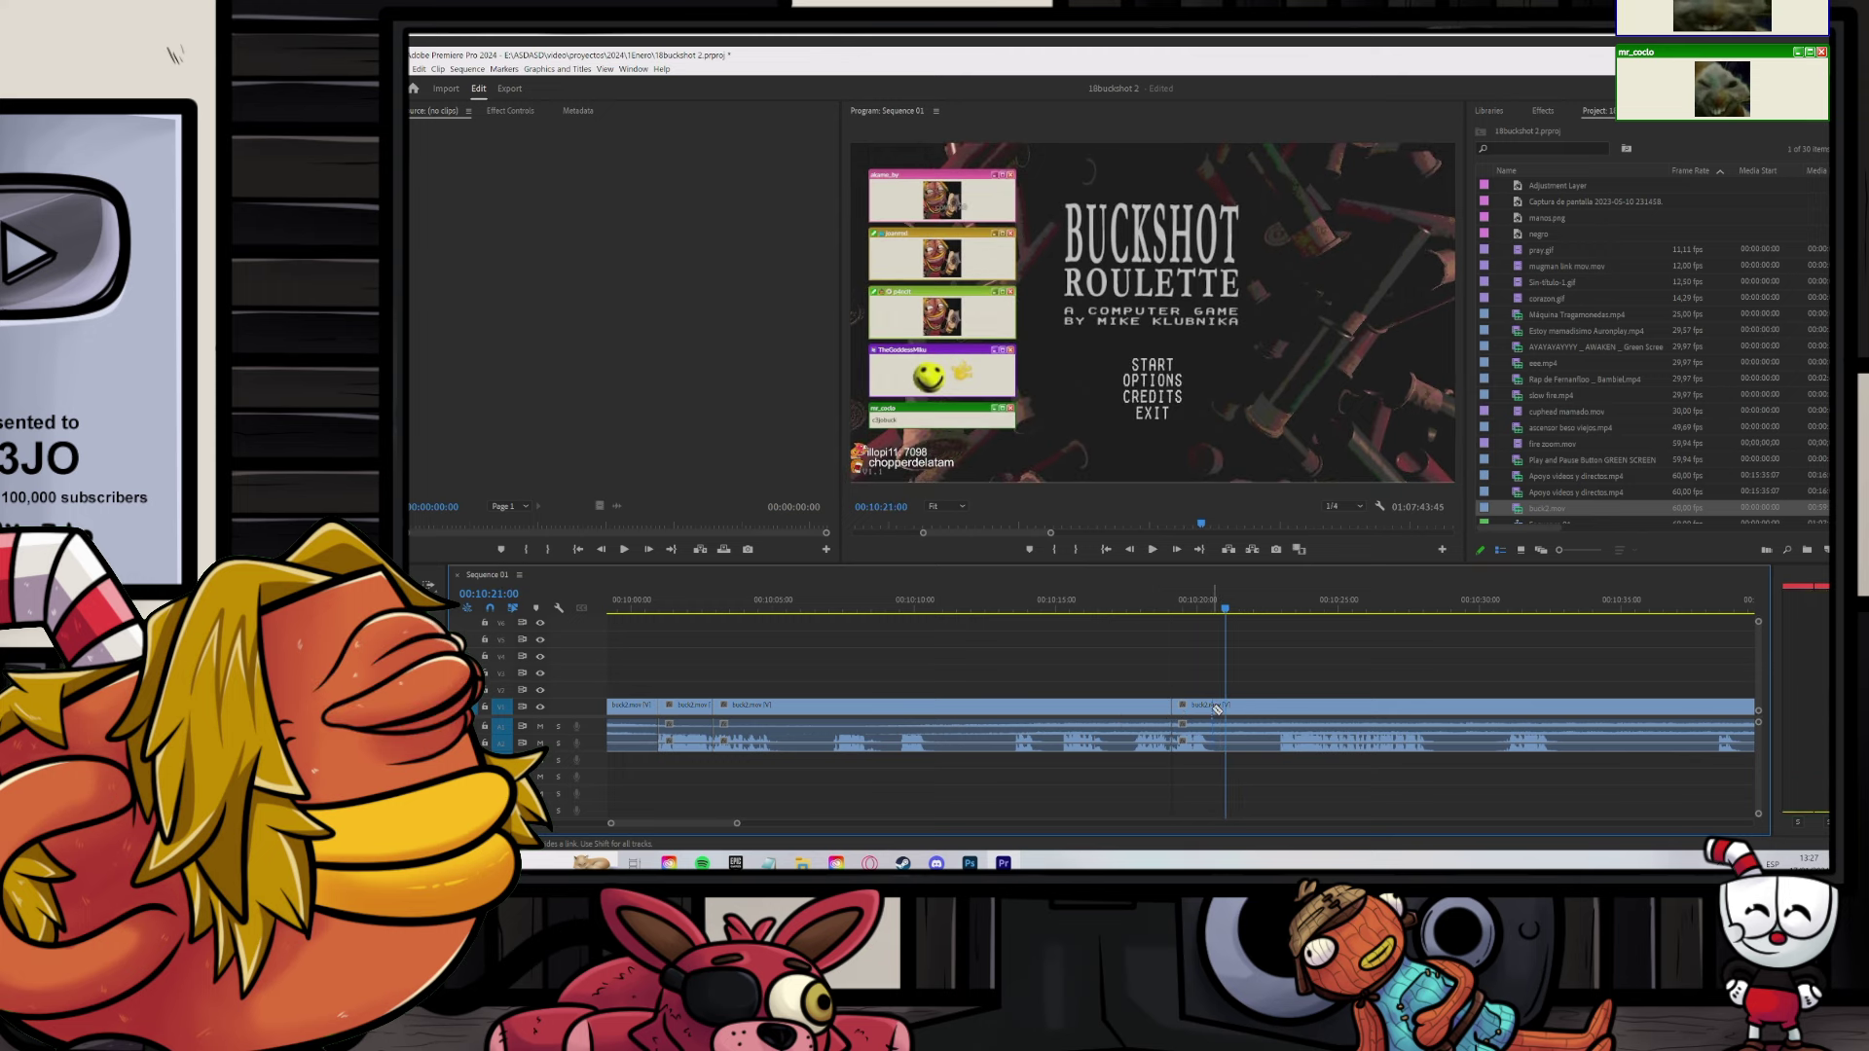
Step: Delete the footage from about 00:09:58 to 00:10:01 and 00:10:03 to 00:10:19, and close both resulting gaps
{"action": "left_click", "coordinate": [977, 714]}
{"action": "key", "text": "Delete"}
{"action": "key", "text": "minus"}
{"action": "key", "text": "Delete"}
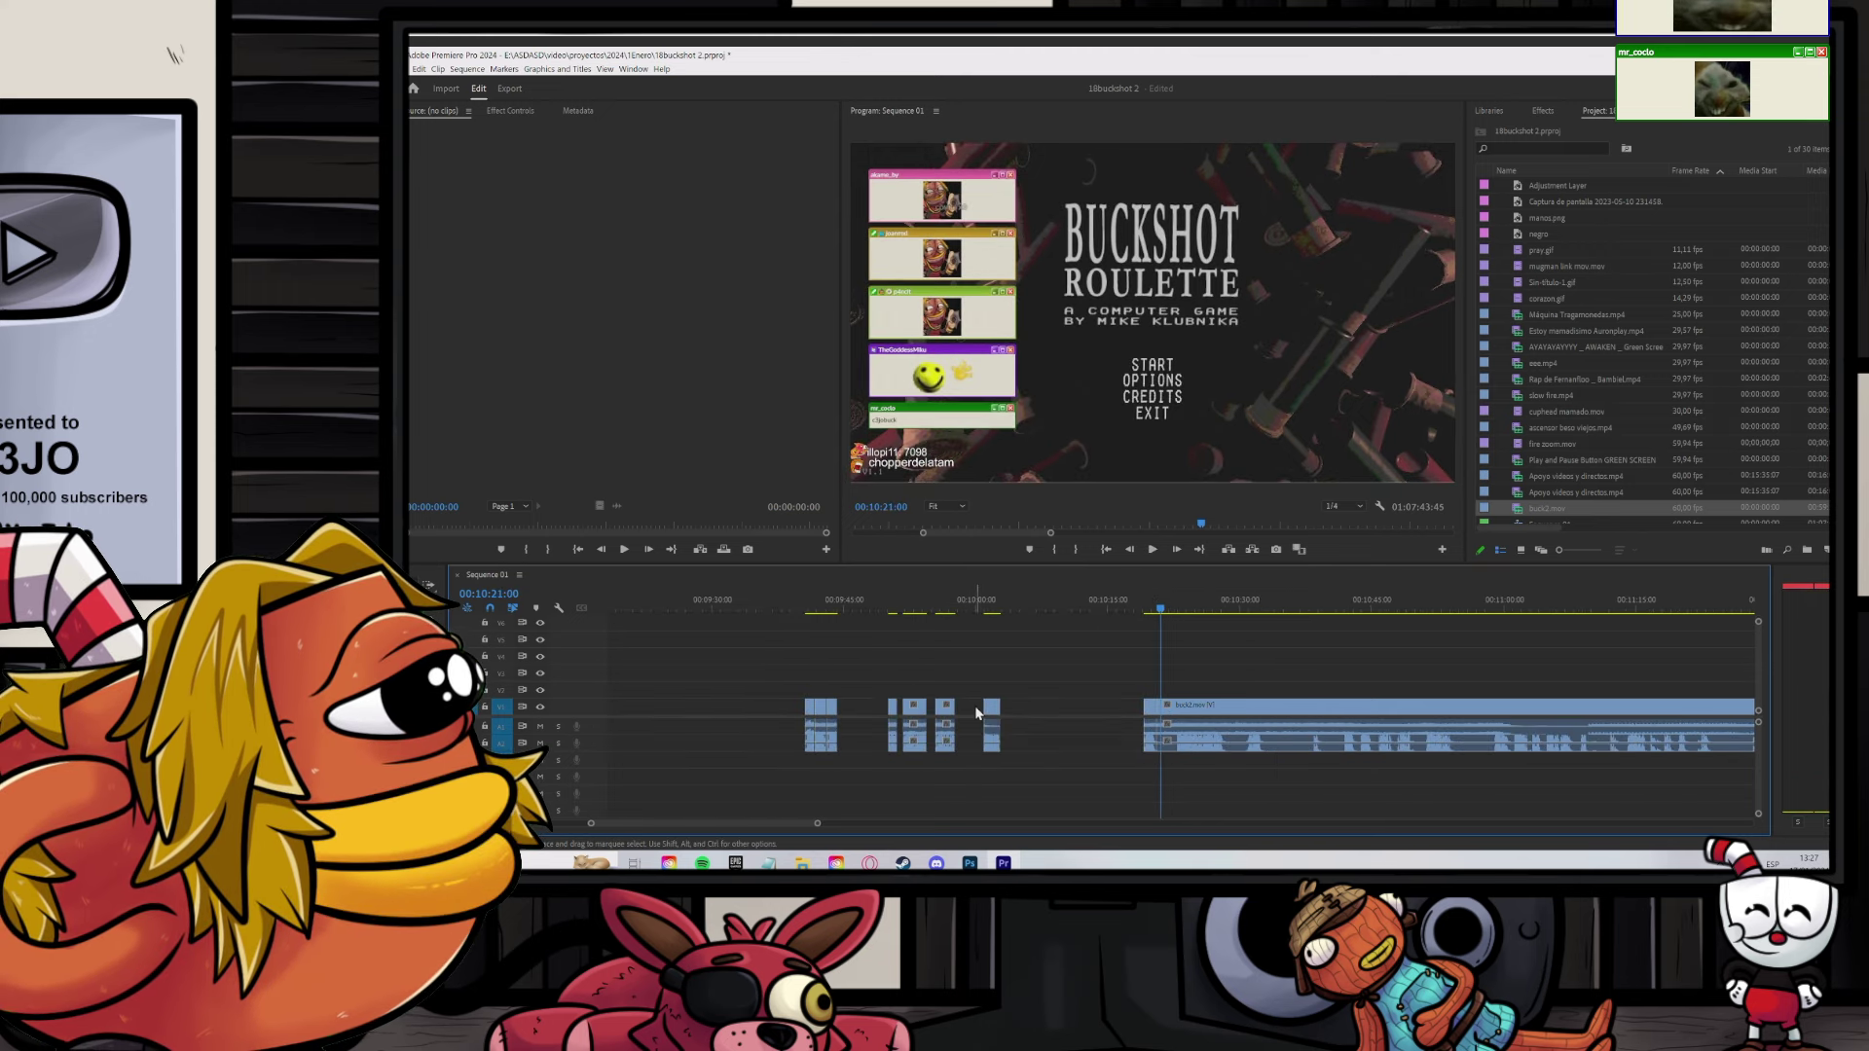
{"action": "left_click", "coordinate": [976, 709]}
{"action": "key", "text": "Delete"}
{"action": "left_click", "coordinate": [1005, 709]}
{"action": "key", "text": "Delete"}
{"action": "left_click", "coordinate": [977, 593]}
{"action": "key", "text": "equal"}
{"action": "key", "text": "equal"}
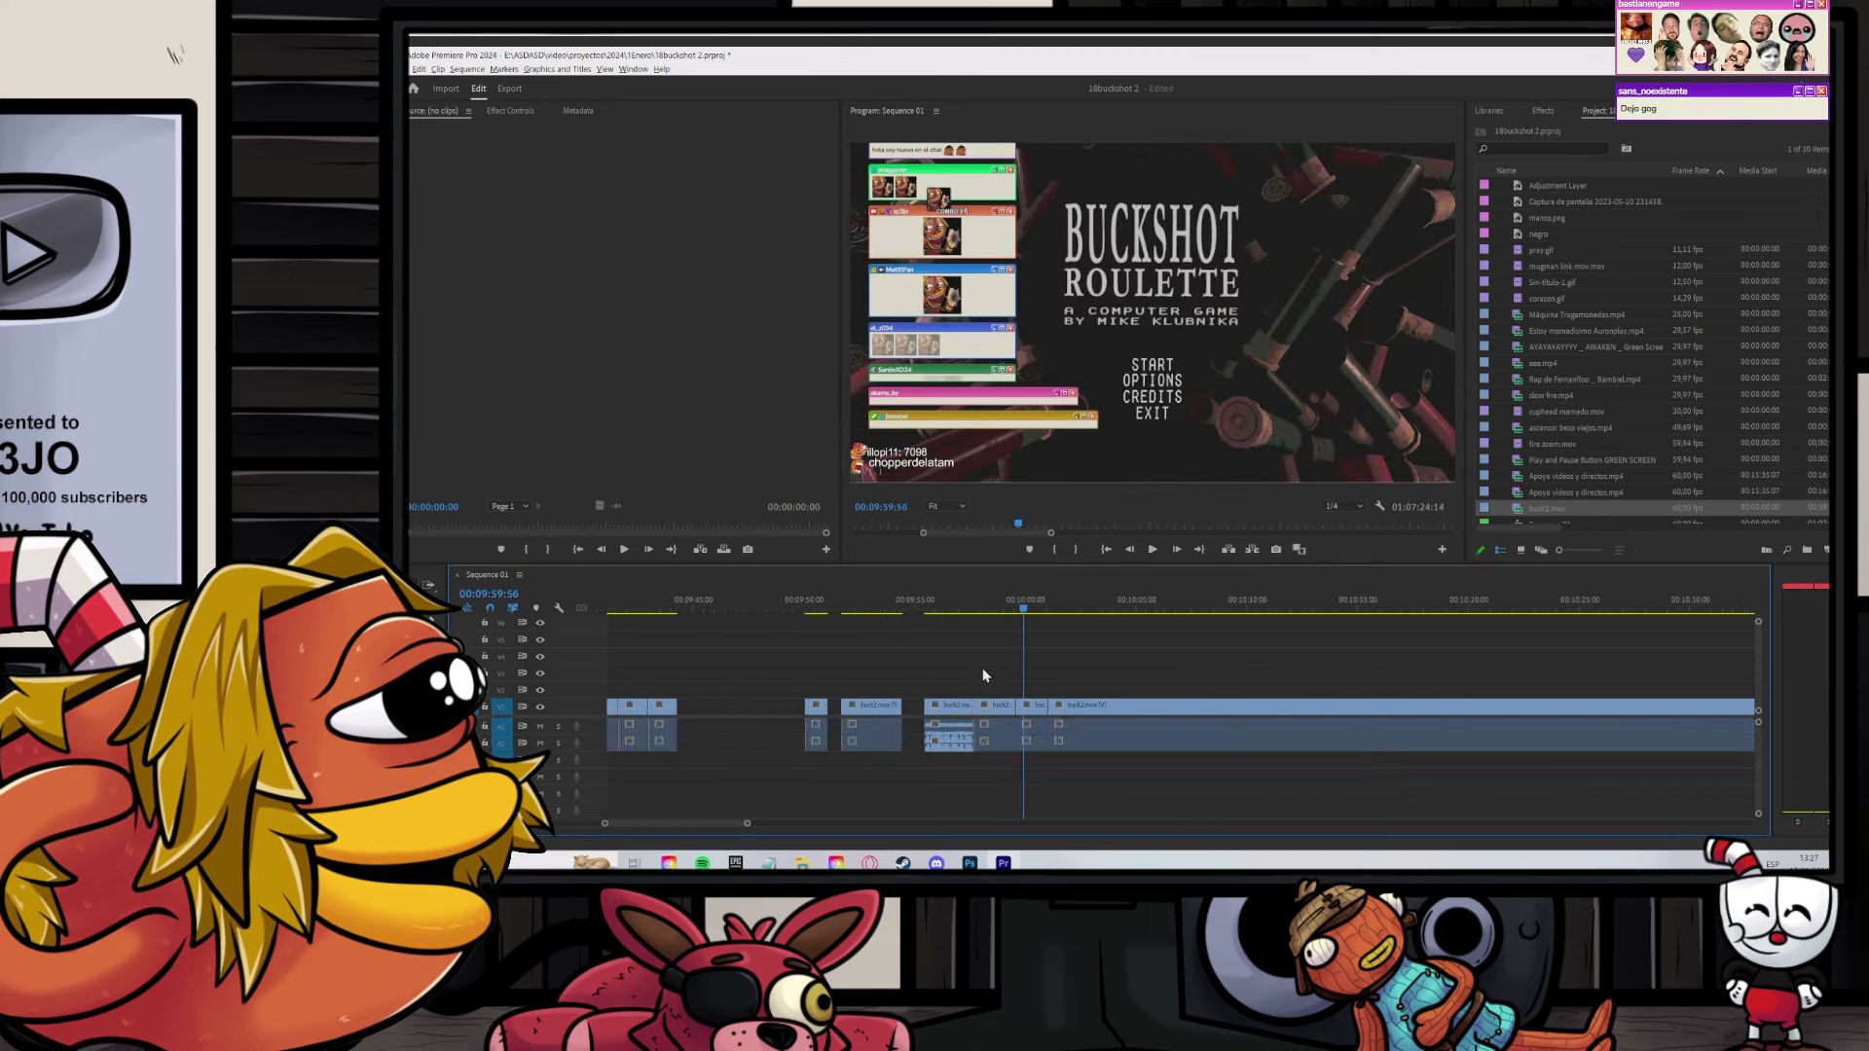
Step: Move the video of the short clip just before 00:10:00 up one video track and extend its start back to 00:09:57:41
{"action": "left_click", "coordinate": [1067, 709]}
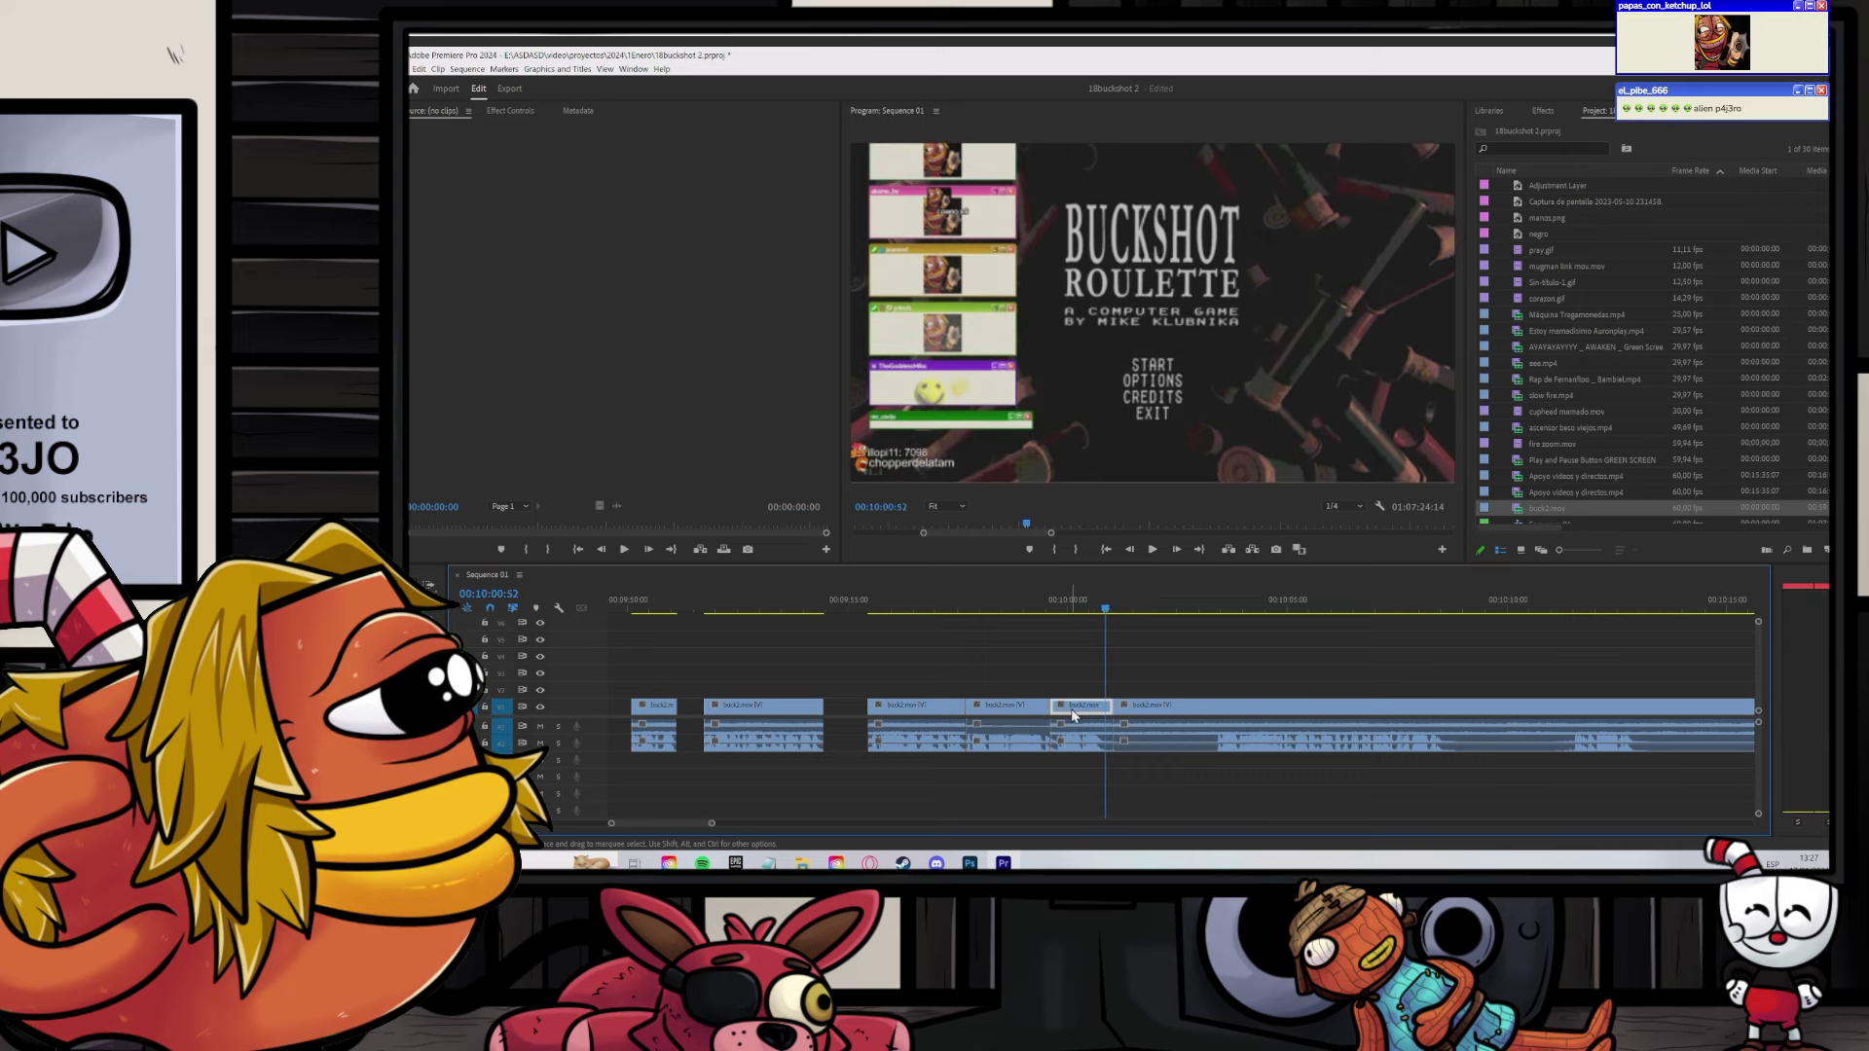
{"action": "left_click_drag", "start_coordinate": [1073, 716], "coordinate": [993, 693]}
{"action": "left_click_drag", "start_coordinate": [1027, 691], "coordinate": [1111, 687]}
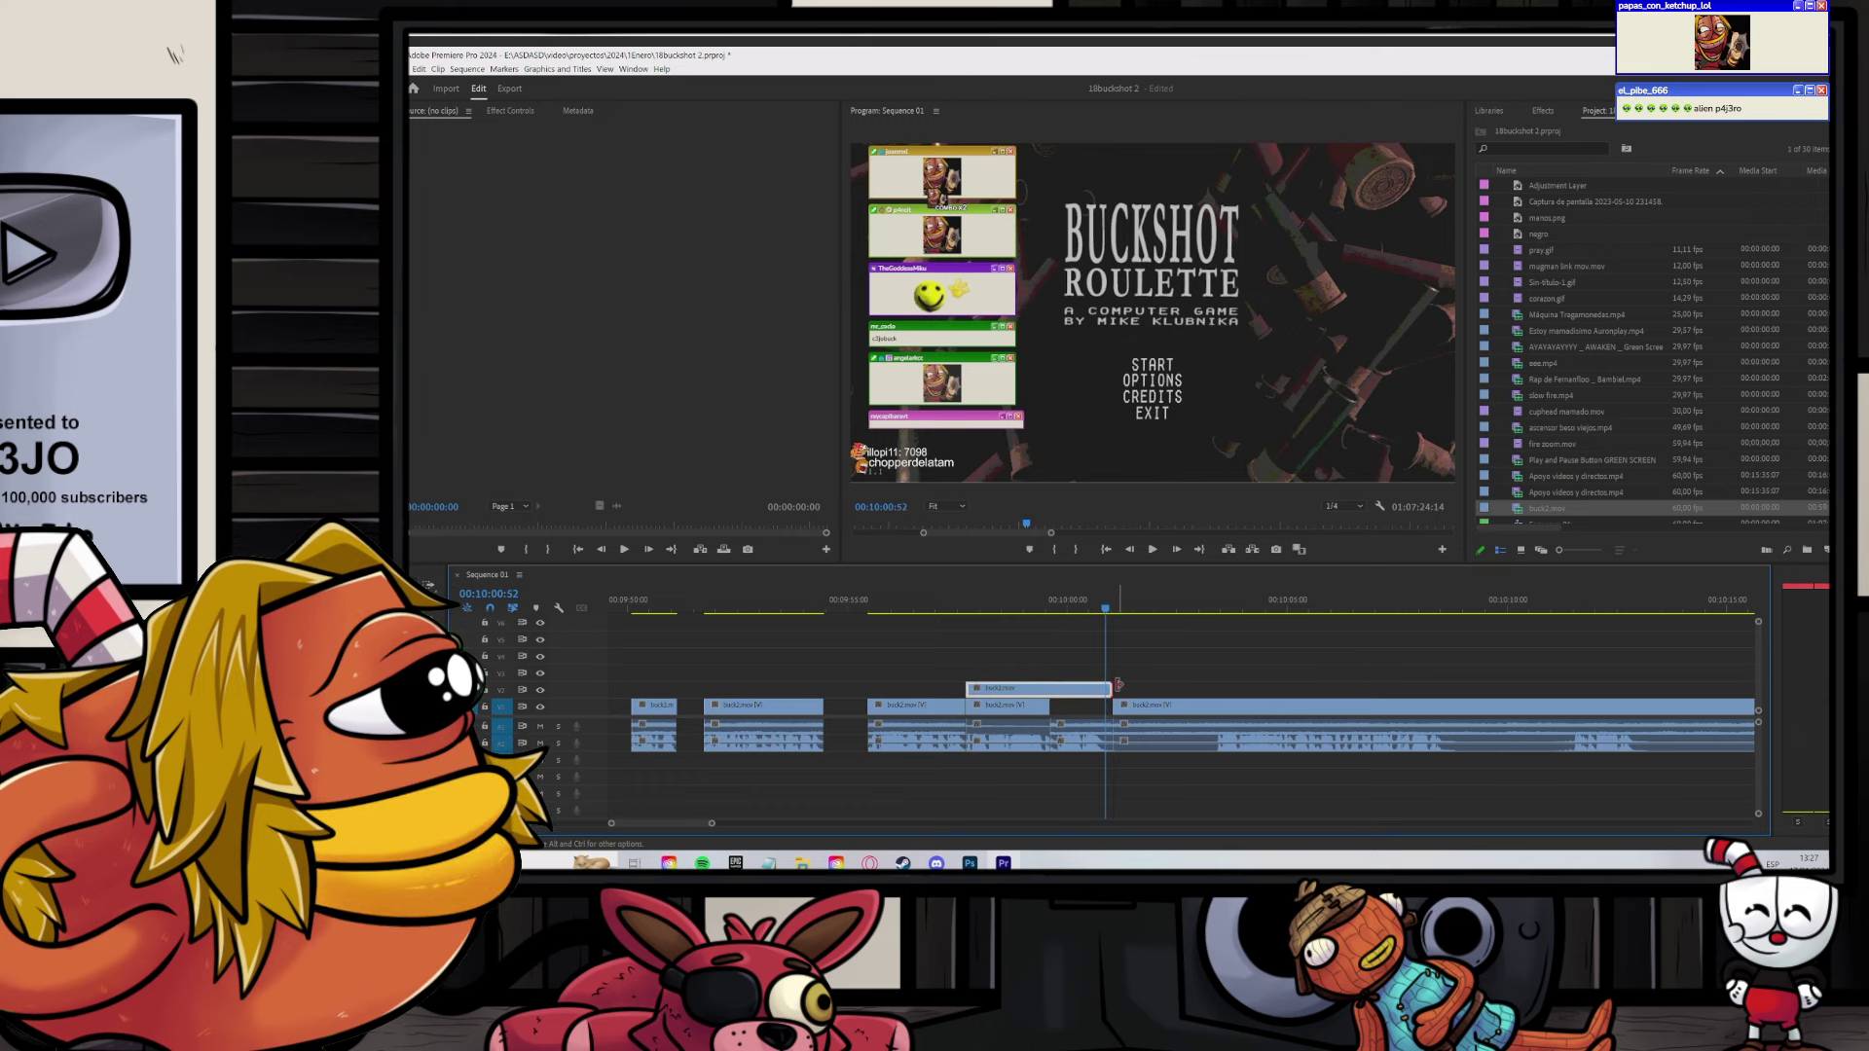
Step: Keyframe the raised clip's Position and Scale from 00:09:57:41, enlarging and shifting the picture toward the chat messages by 00:09:58:05
{"action": "left_click", "coordinate": [1010, 604]}
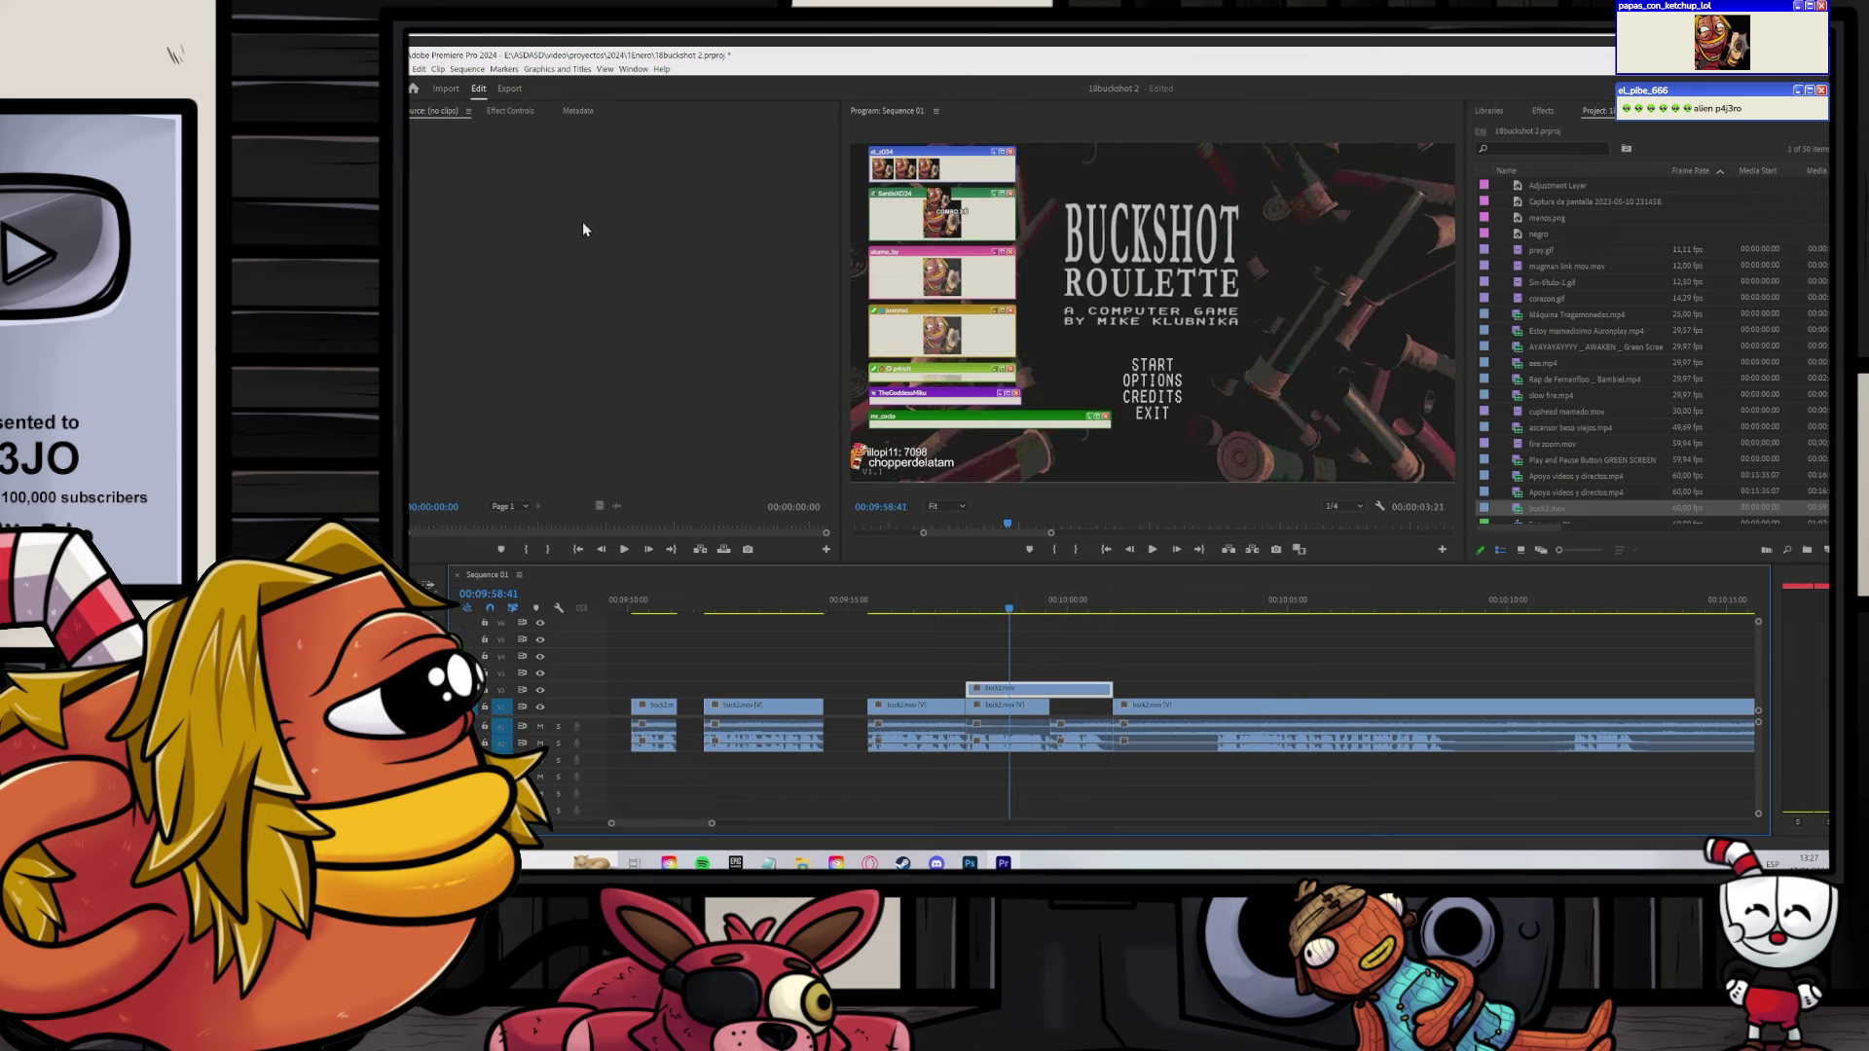
{"action": "left_click", "coordinate": [524, 113]}
{"action": "key", "text": "Up"}
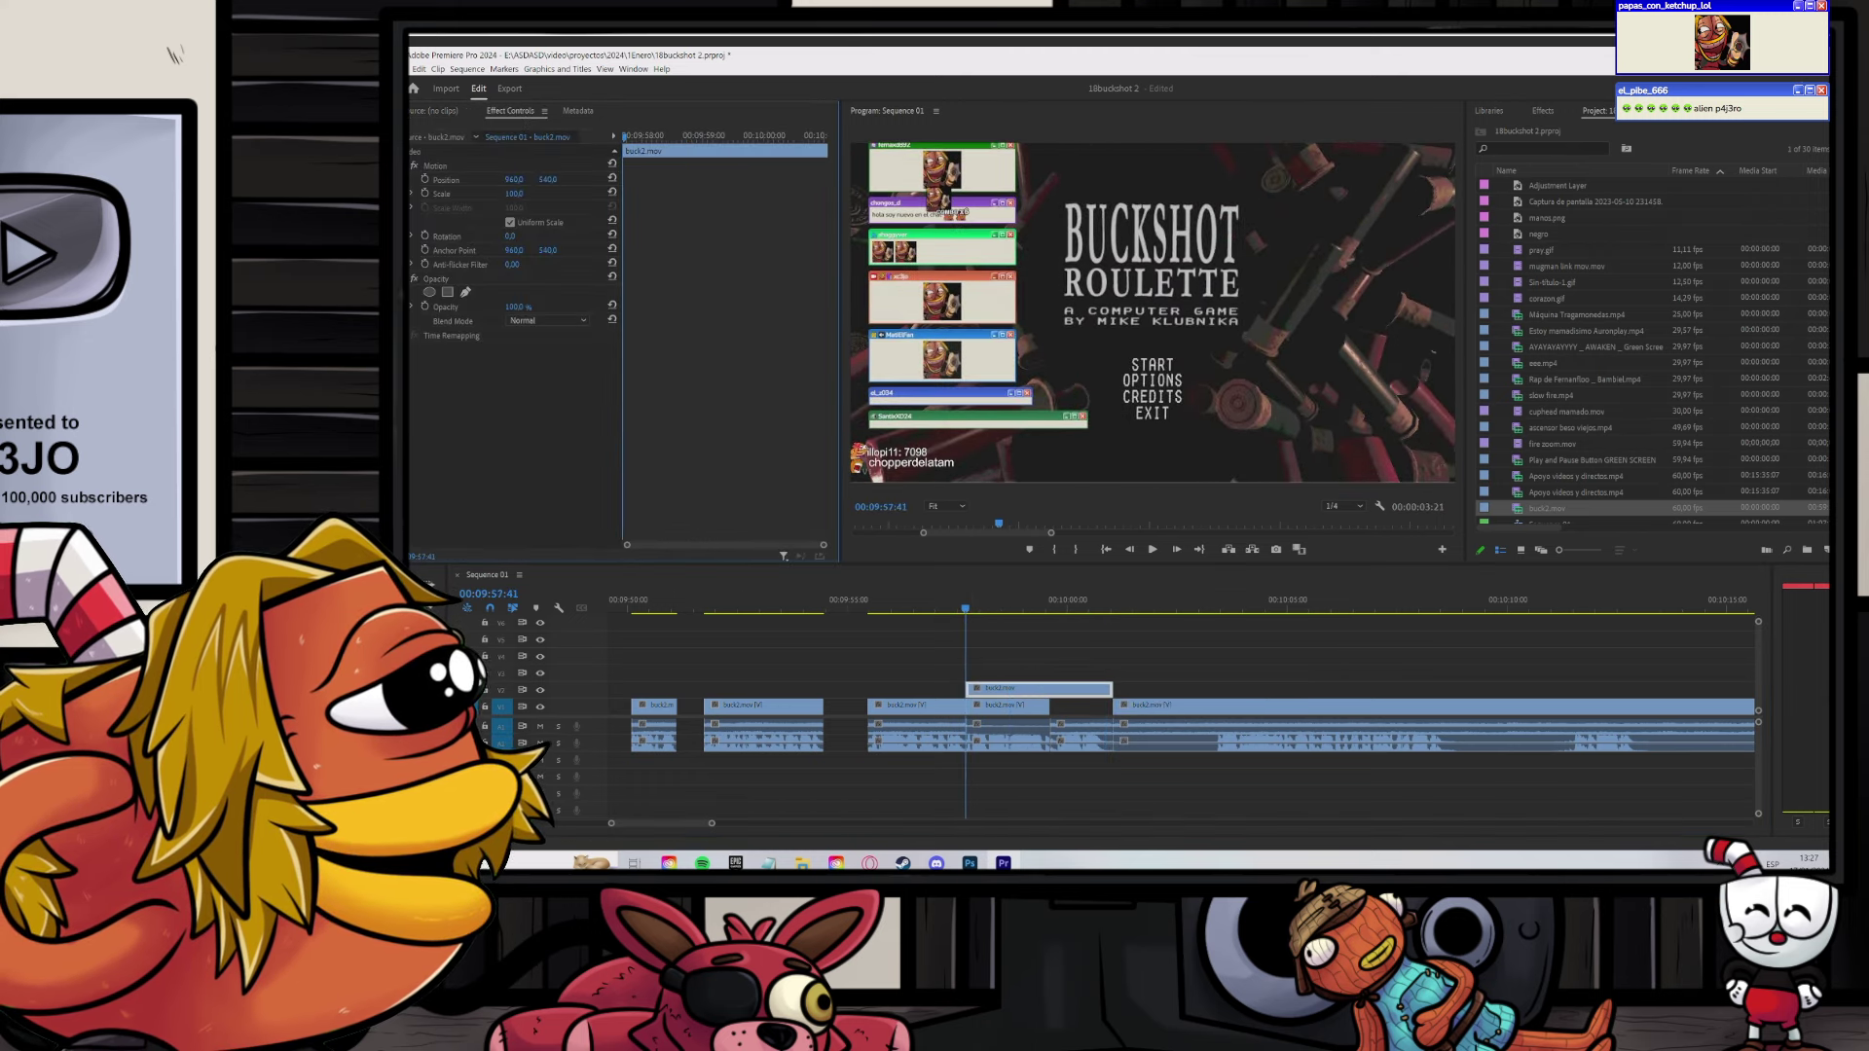
{"action": "left_click", "coordinate": [425, 179]}
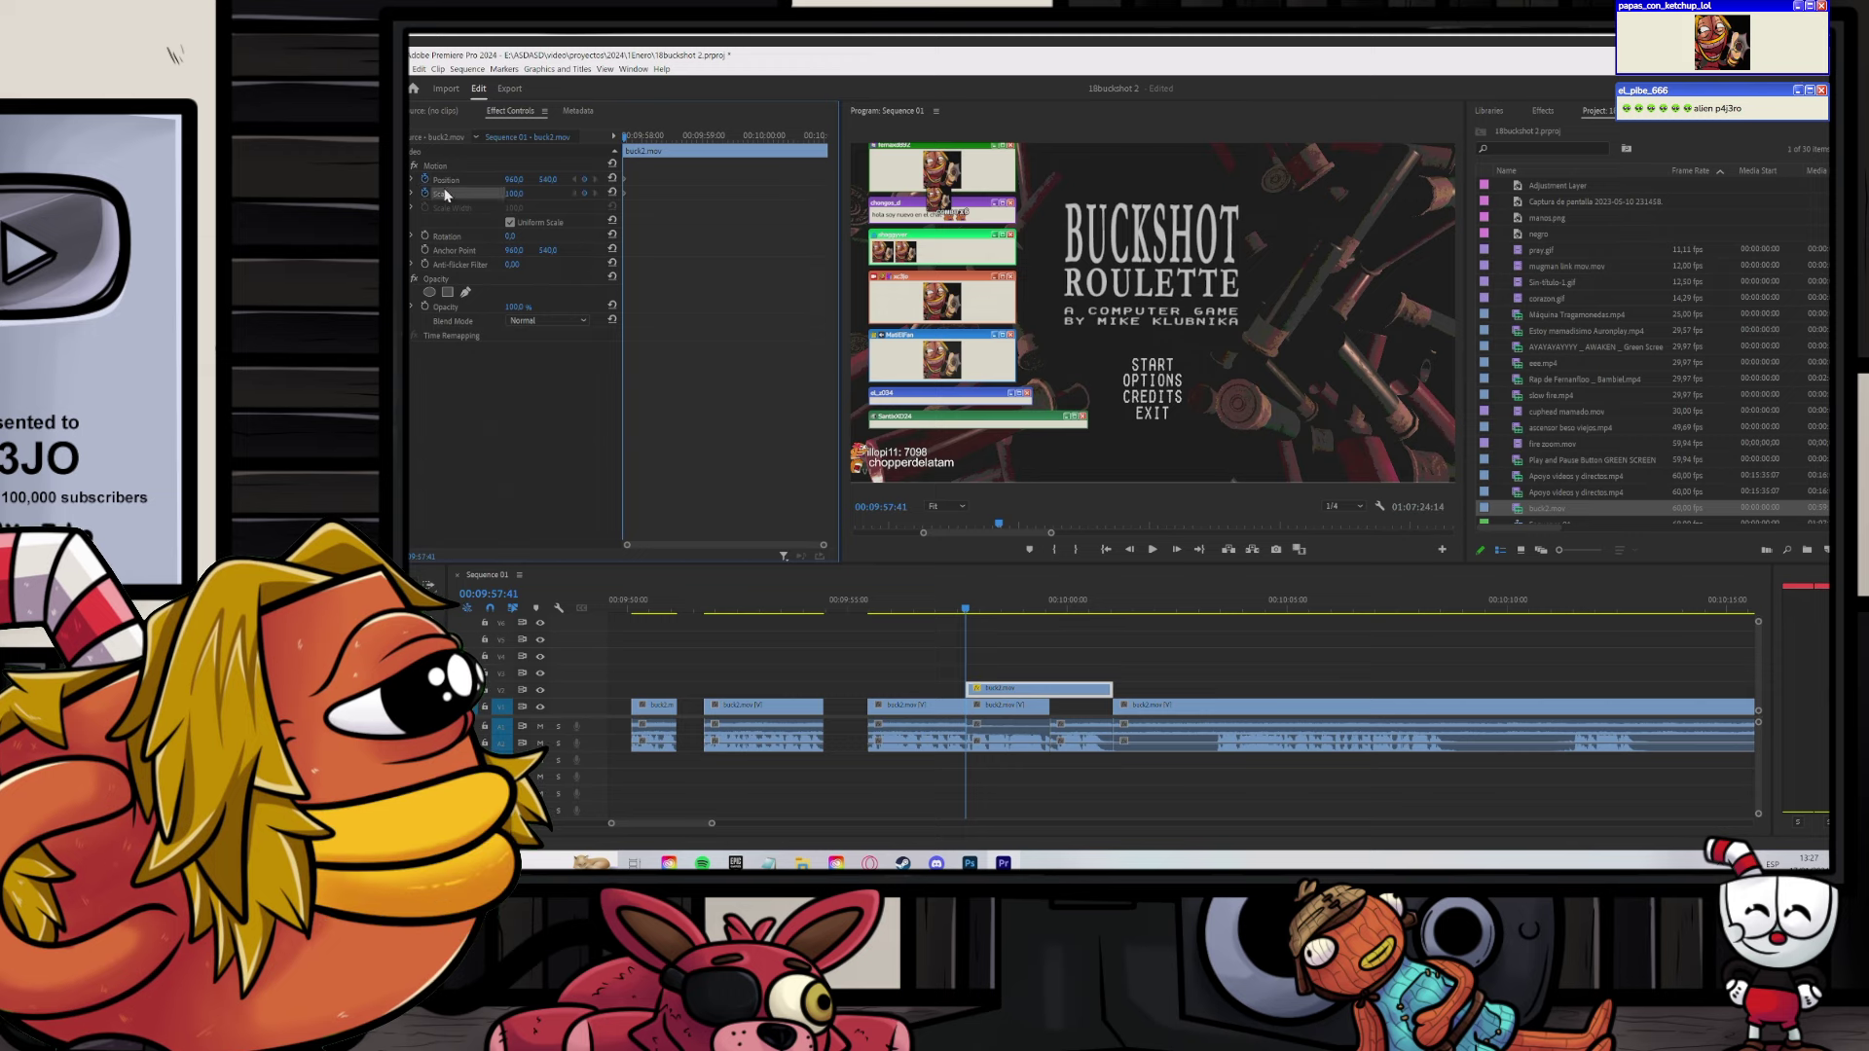
{"action": "left_click_drag", "start_coordinate": [641, 137], "coordinate": [647, 137]}
{"action": "left_click_drag", "start_coordinate": [518, 194], "coordinate": [595, 193]}
{"action": "left_click", "coordinate": [436, 166]}
{"action": "left_click_drag", "start_coordinate": [984, 302], "coordinate": [1254, 307]}
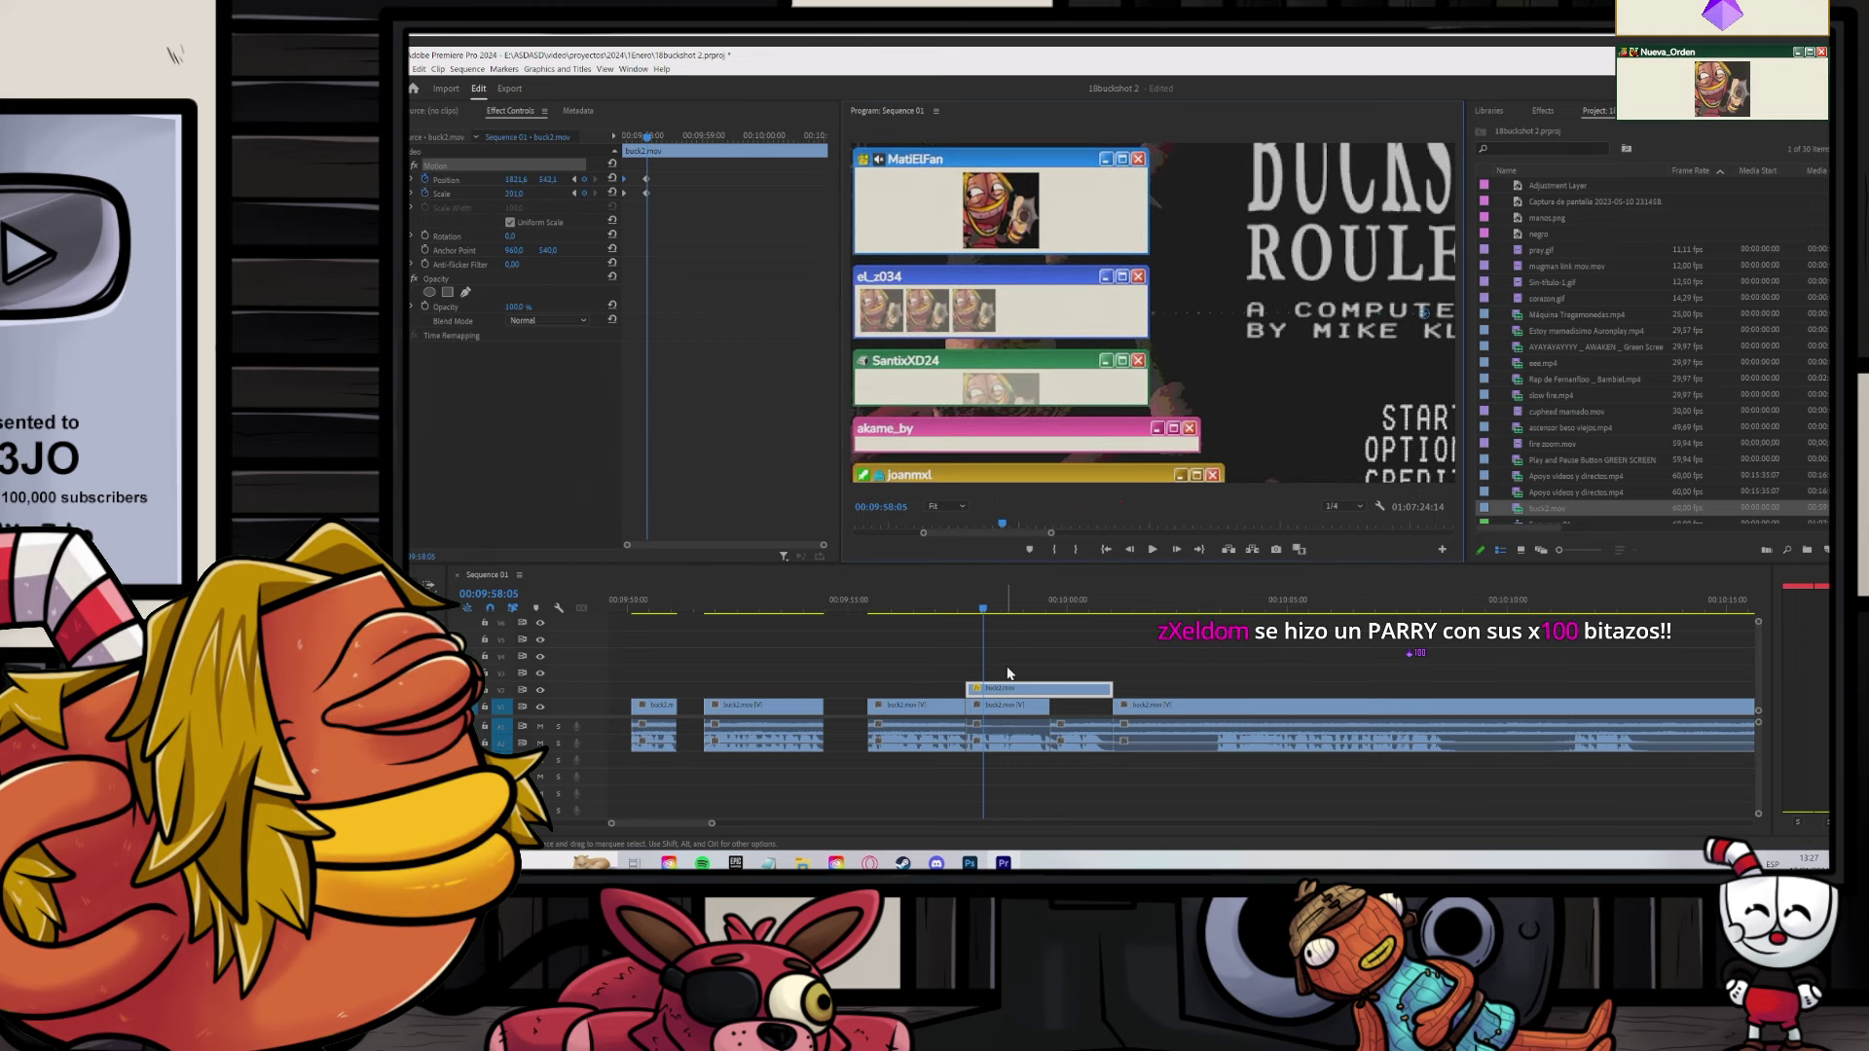
Step: Play back the chat zoom and the footage after it up to about 00:10:06 to check the animation
{"action": "left_click", "coordinate": [1042, 647]}
{"action": "key", "text": "space"}
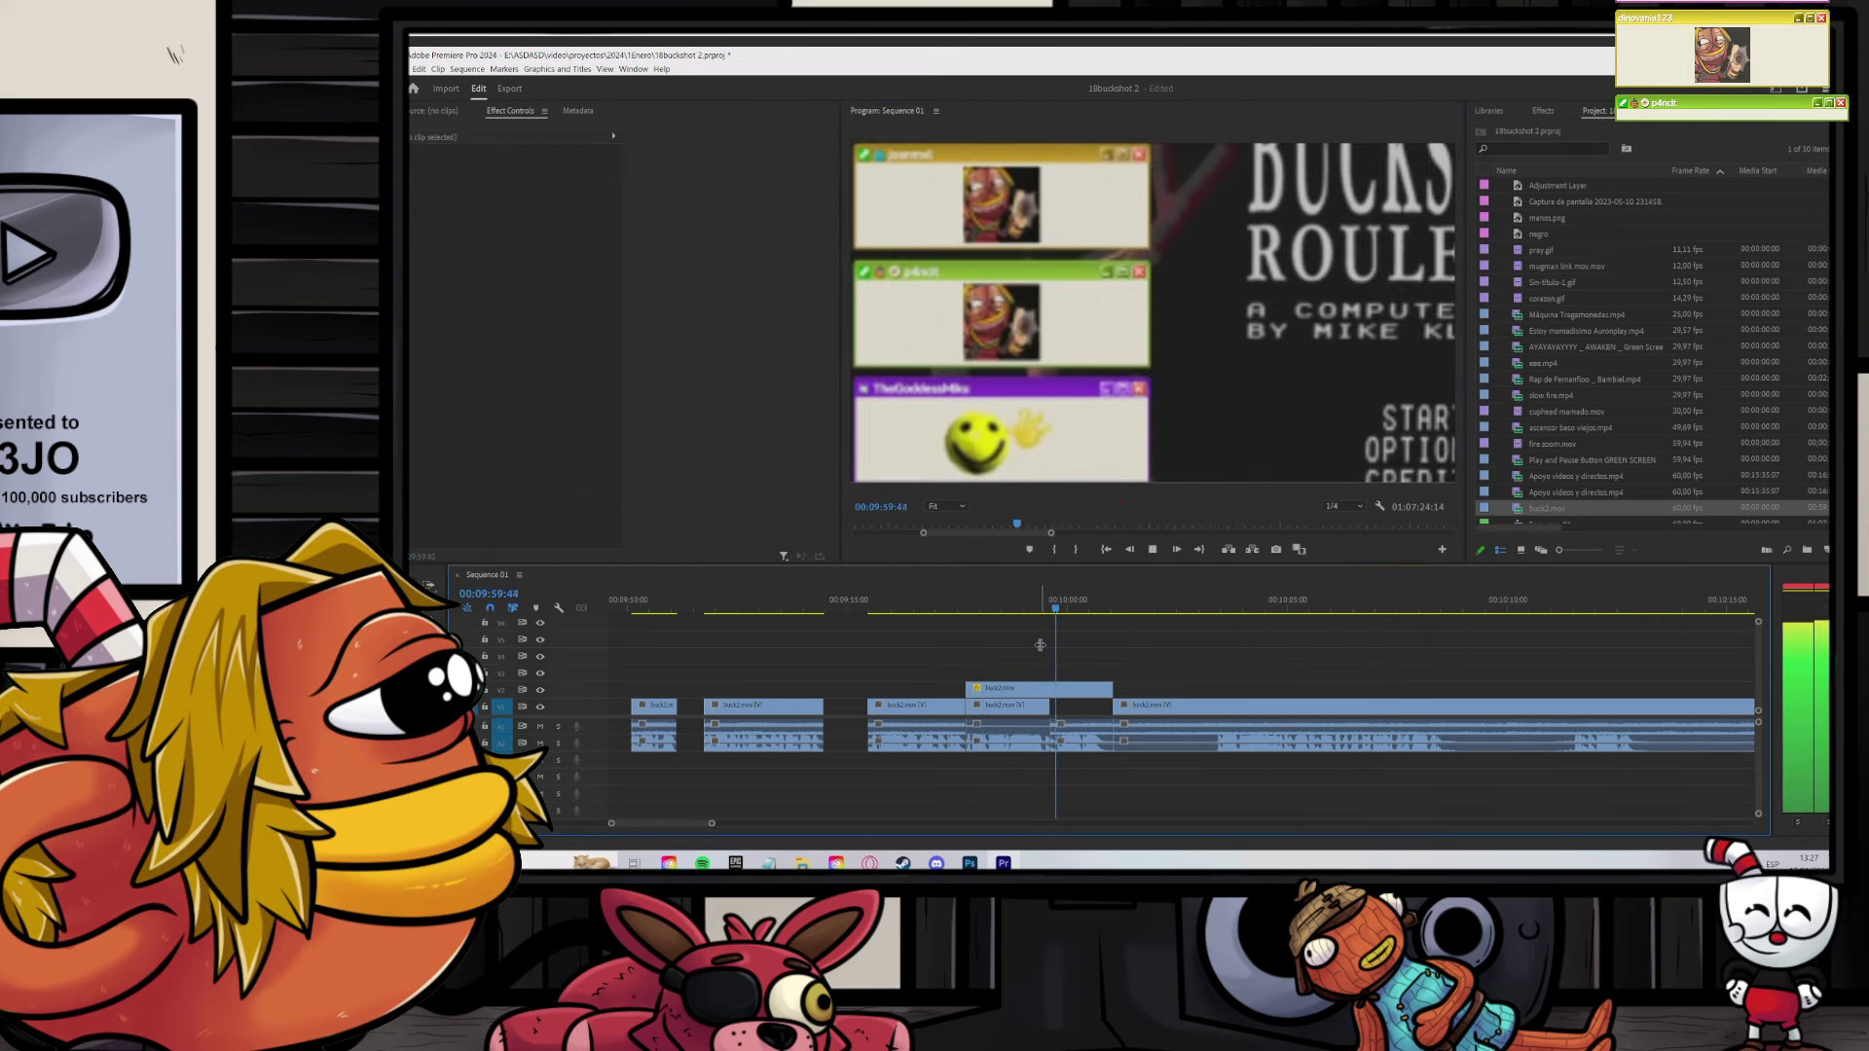
{"action": "key", "text": "space"}
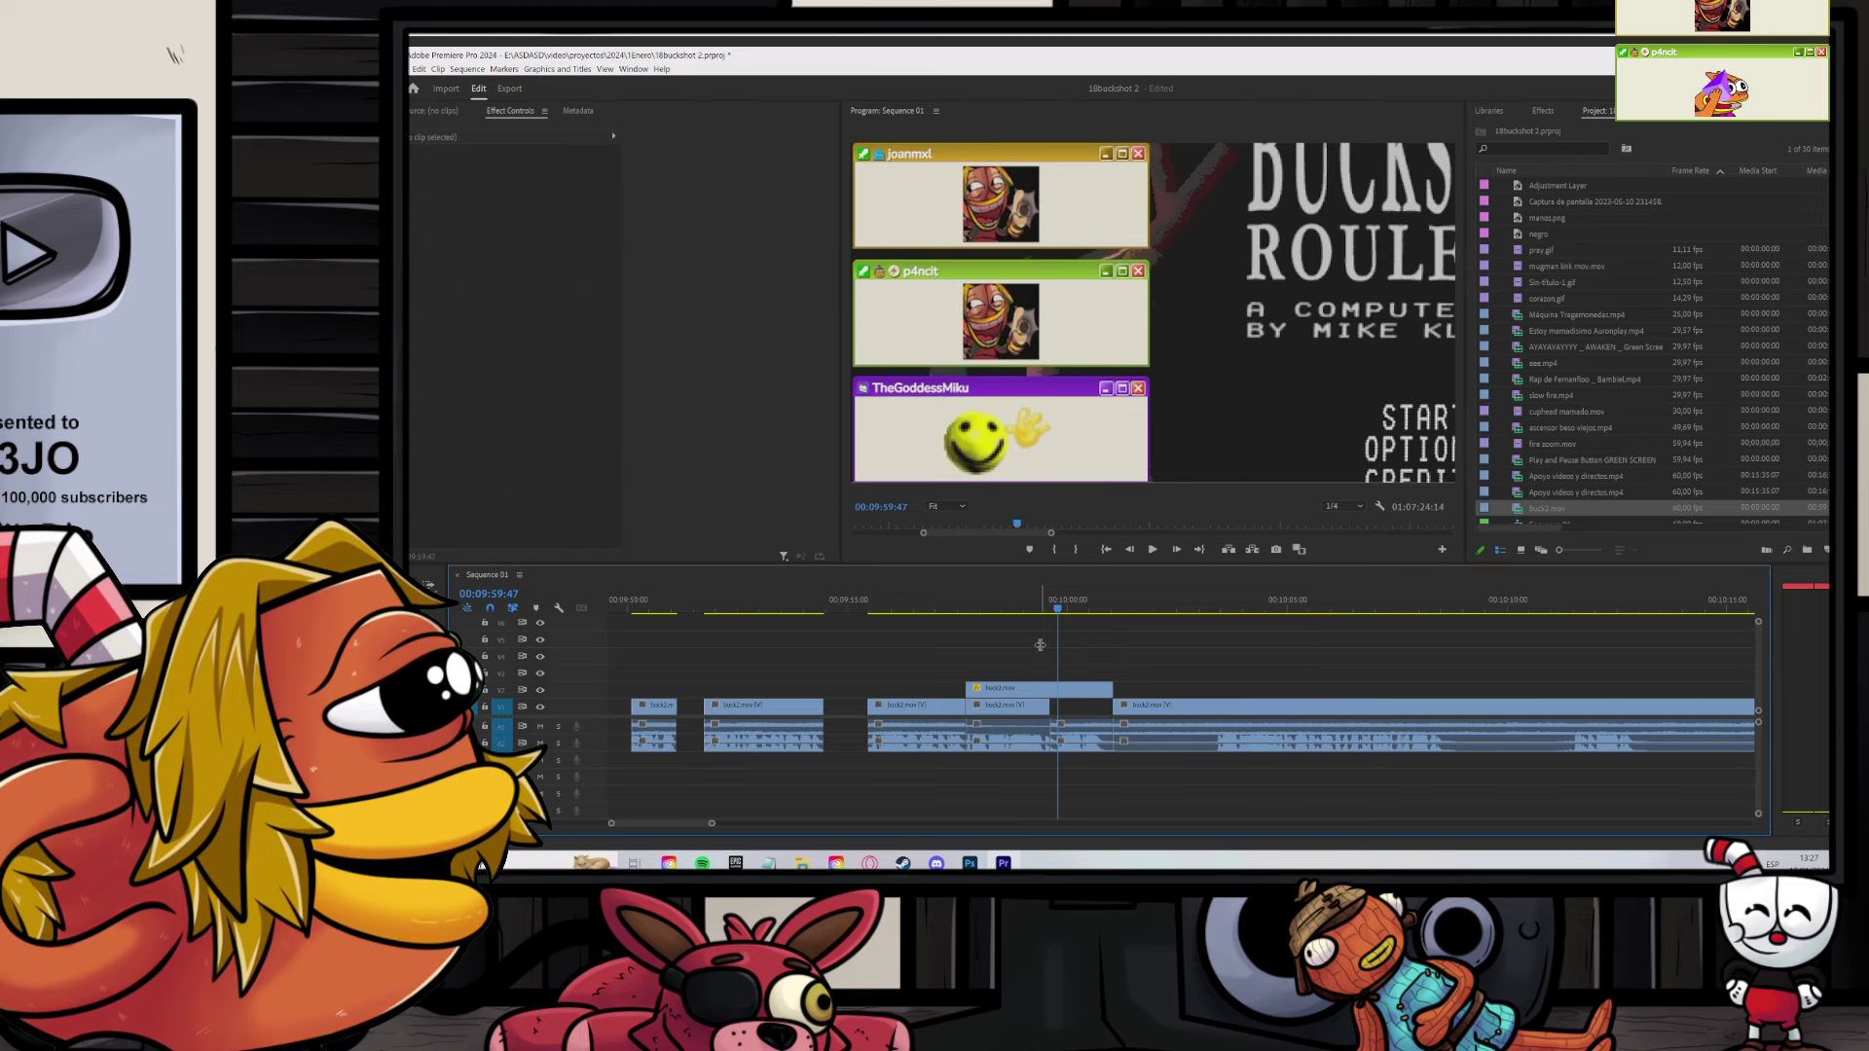
{"action": "key", "text": "space"}
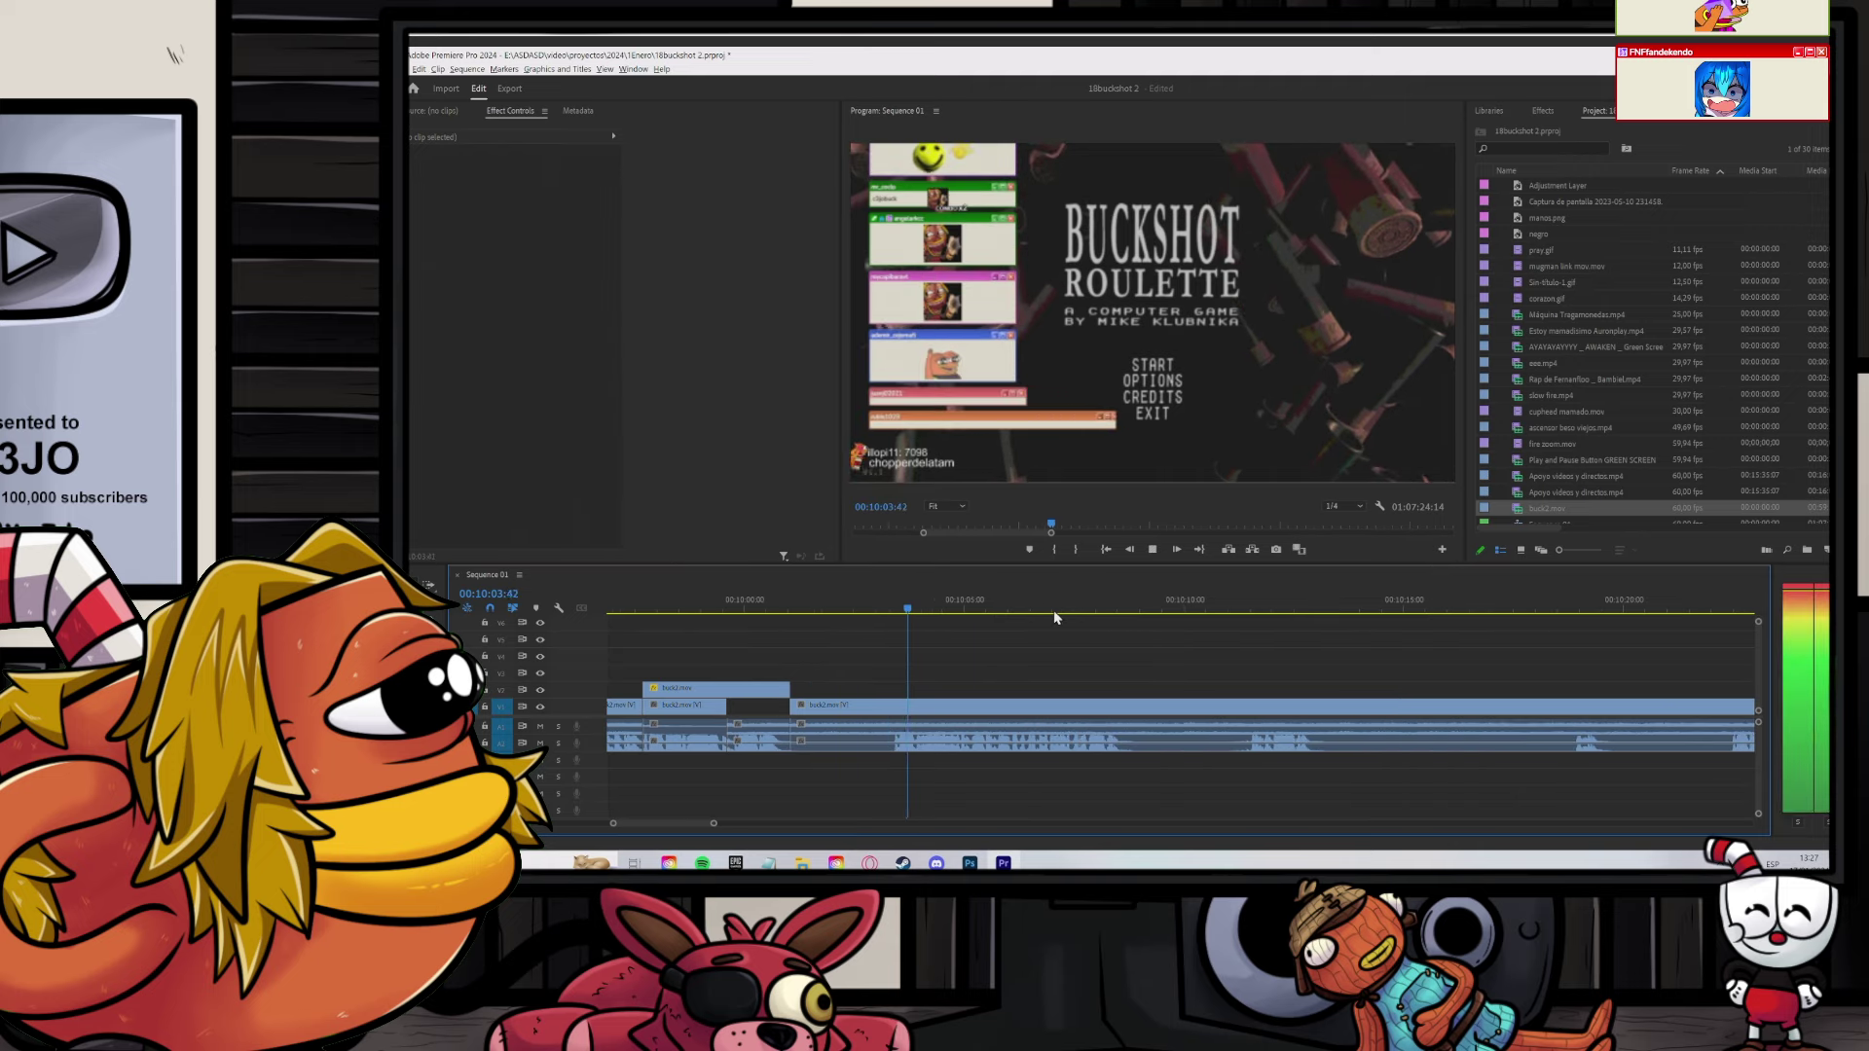
{"action": "key", "text": "minus"}
{"action": "key", "text": "space"}
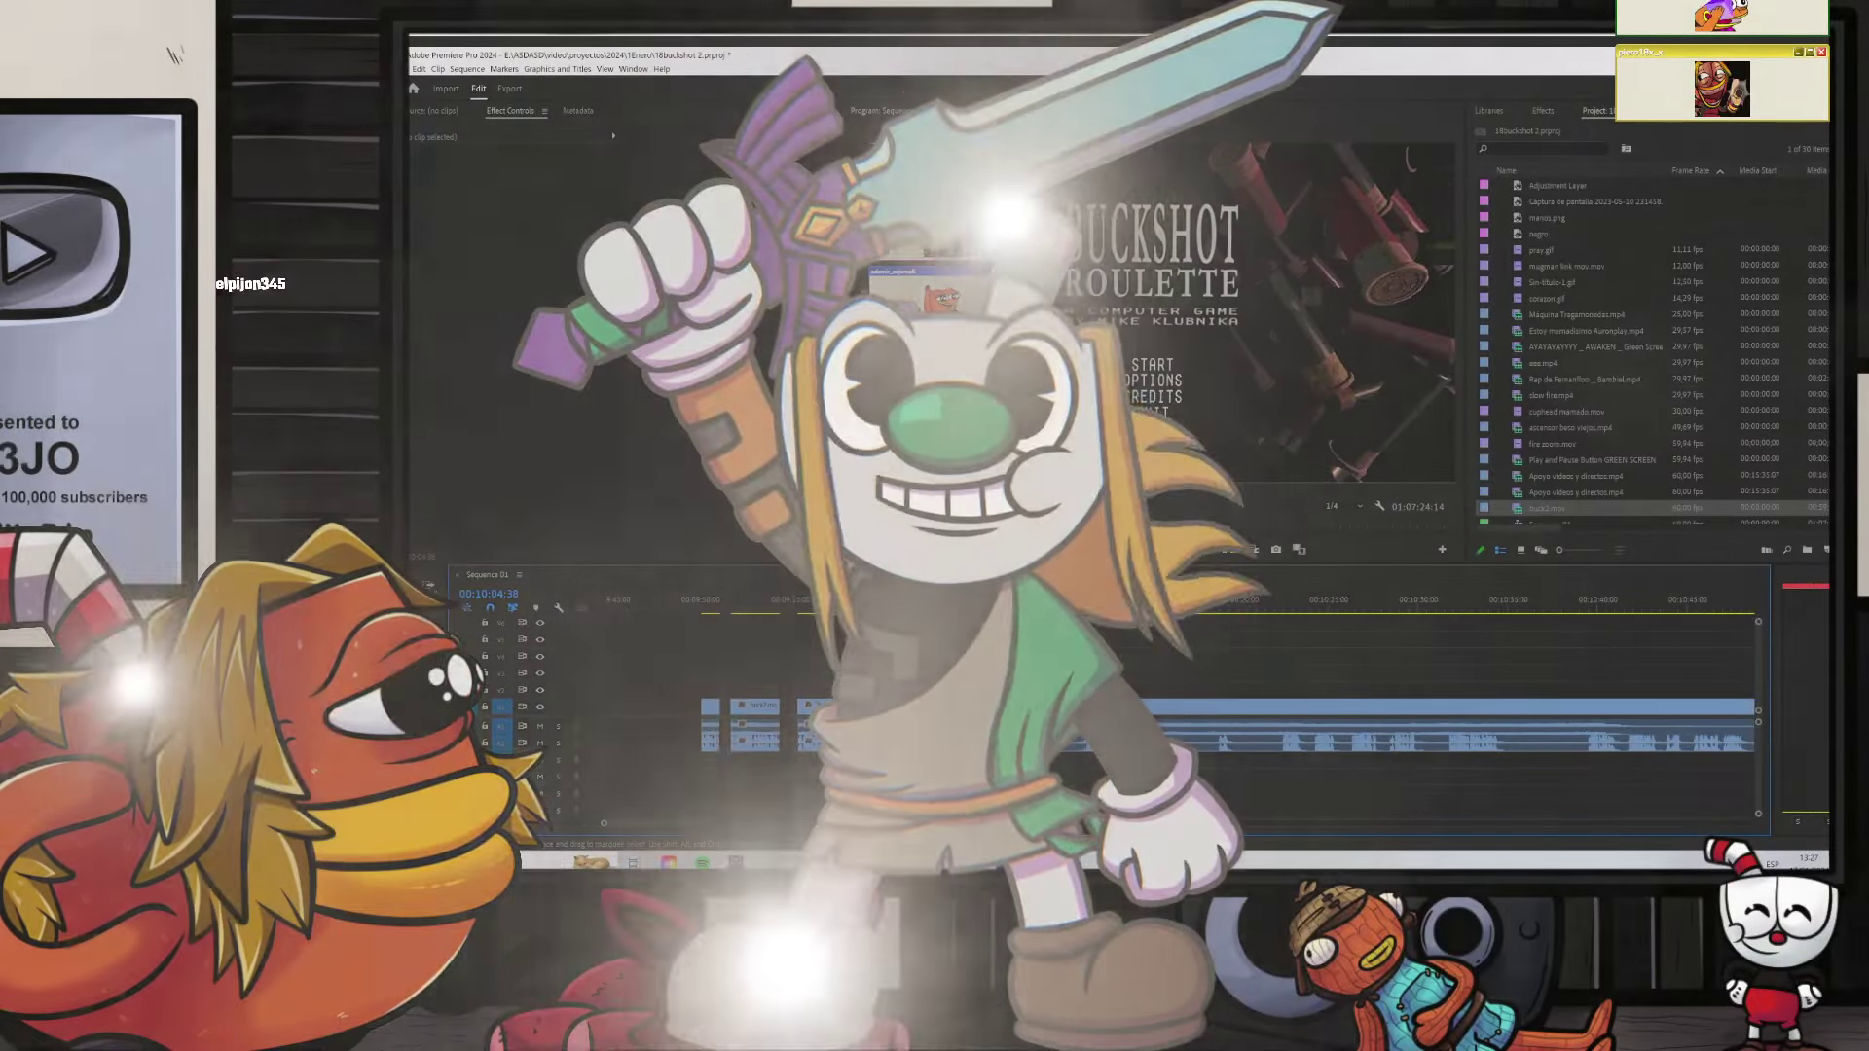
{"action": "key", "text": "space"}
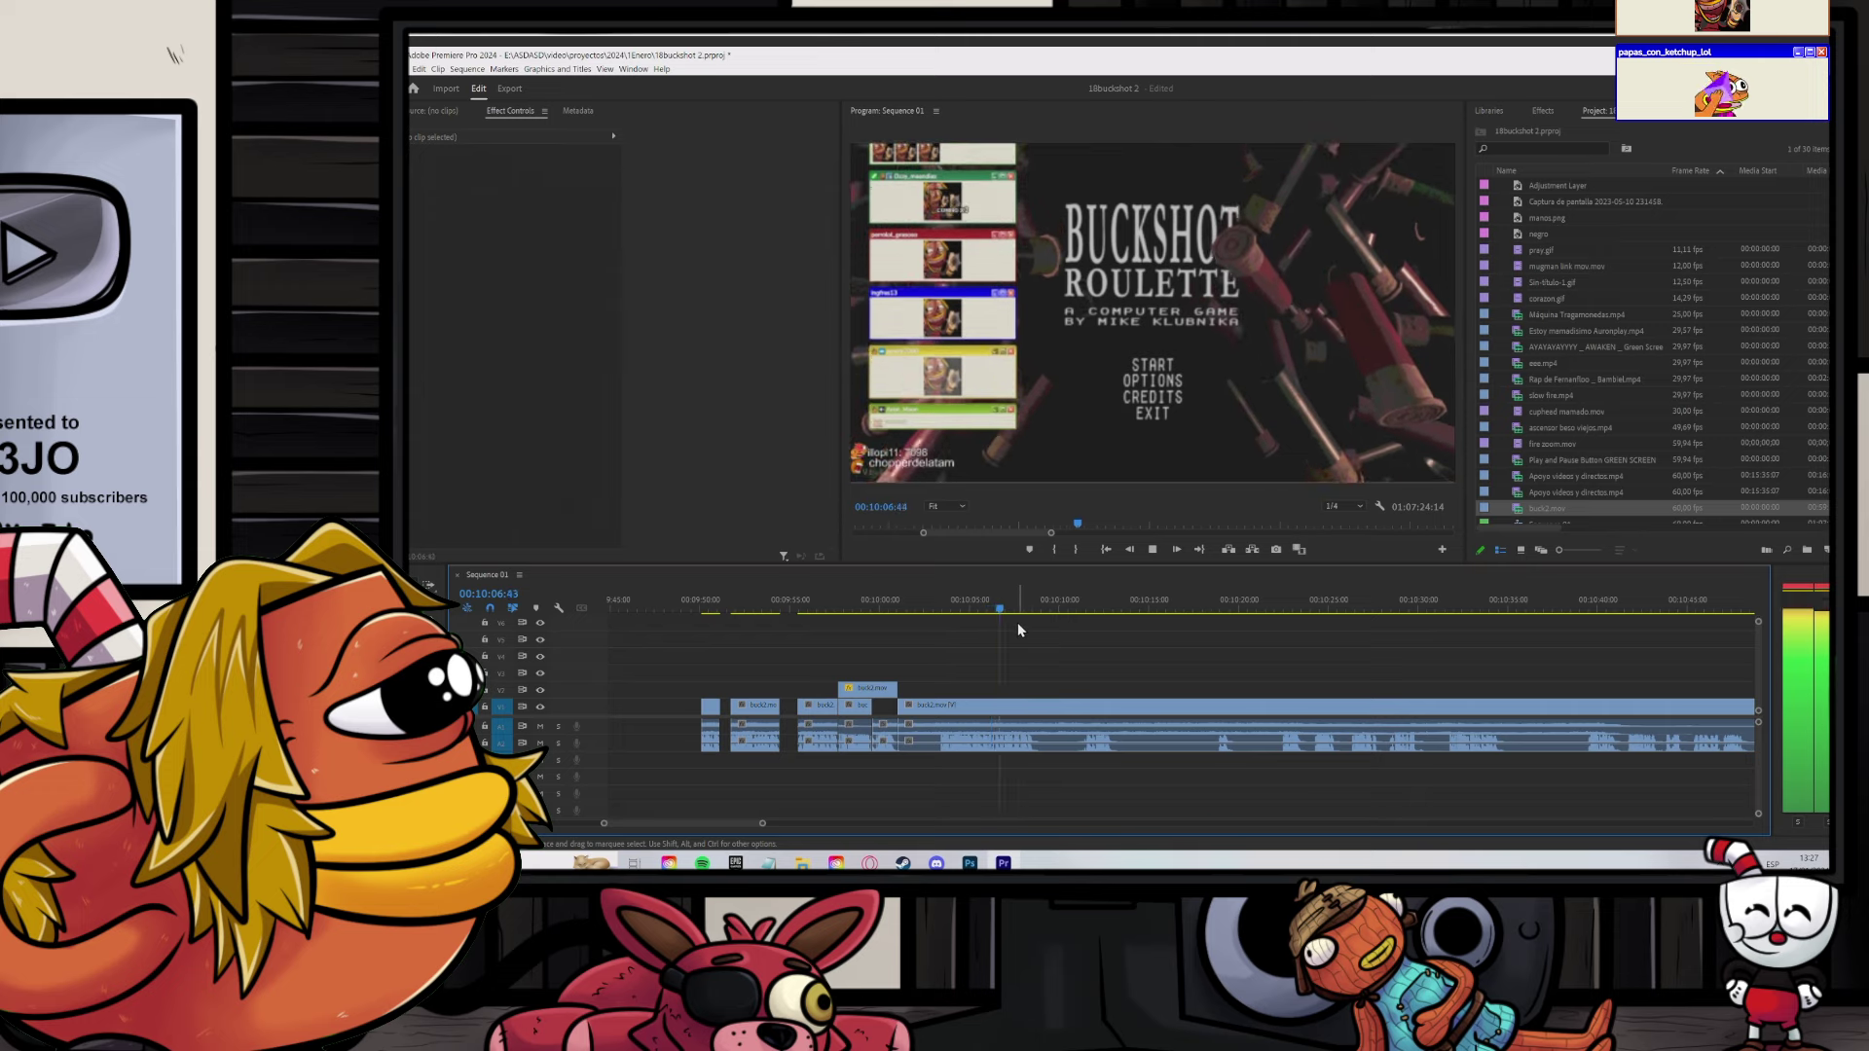
Step: Skip ahead to the short audio burst near 00:10:19, split buck2.mov around it and delete the footage before it
{"action": "left_click", "coordinate": [1088, 608]}
{"action": "scroll", "coordinate": [1100, 628], "scroll_direction": "down", "scroll_amount": 1}
{"action": "left_click", "coordinate": [1085, 606]}
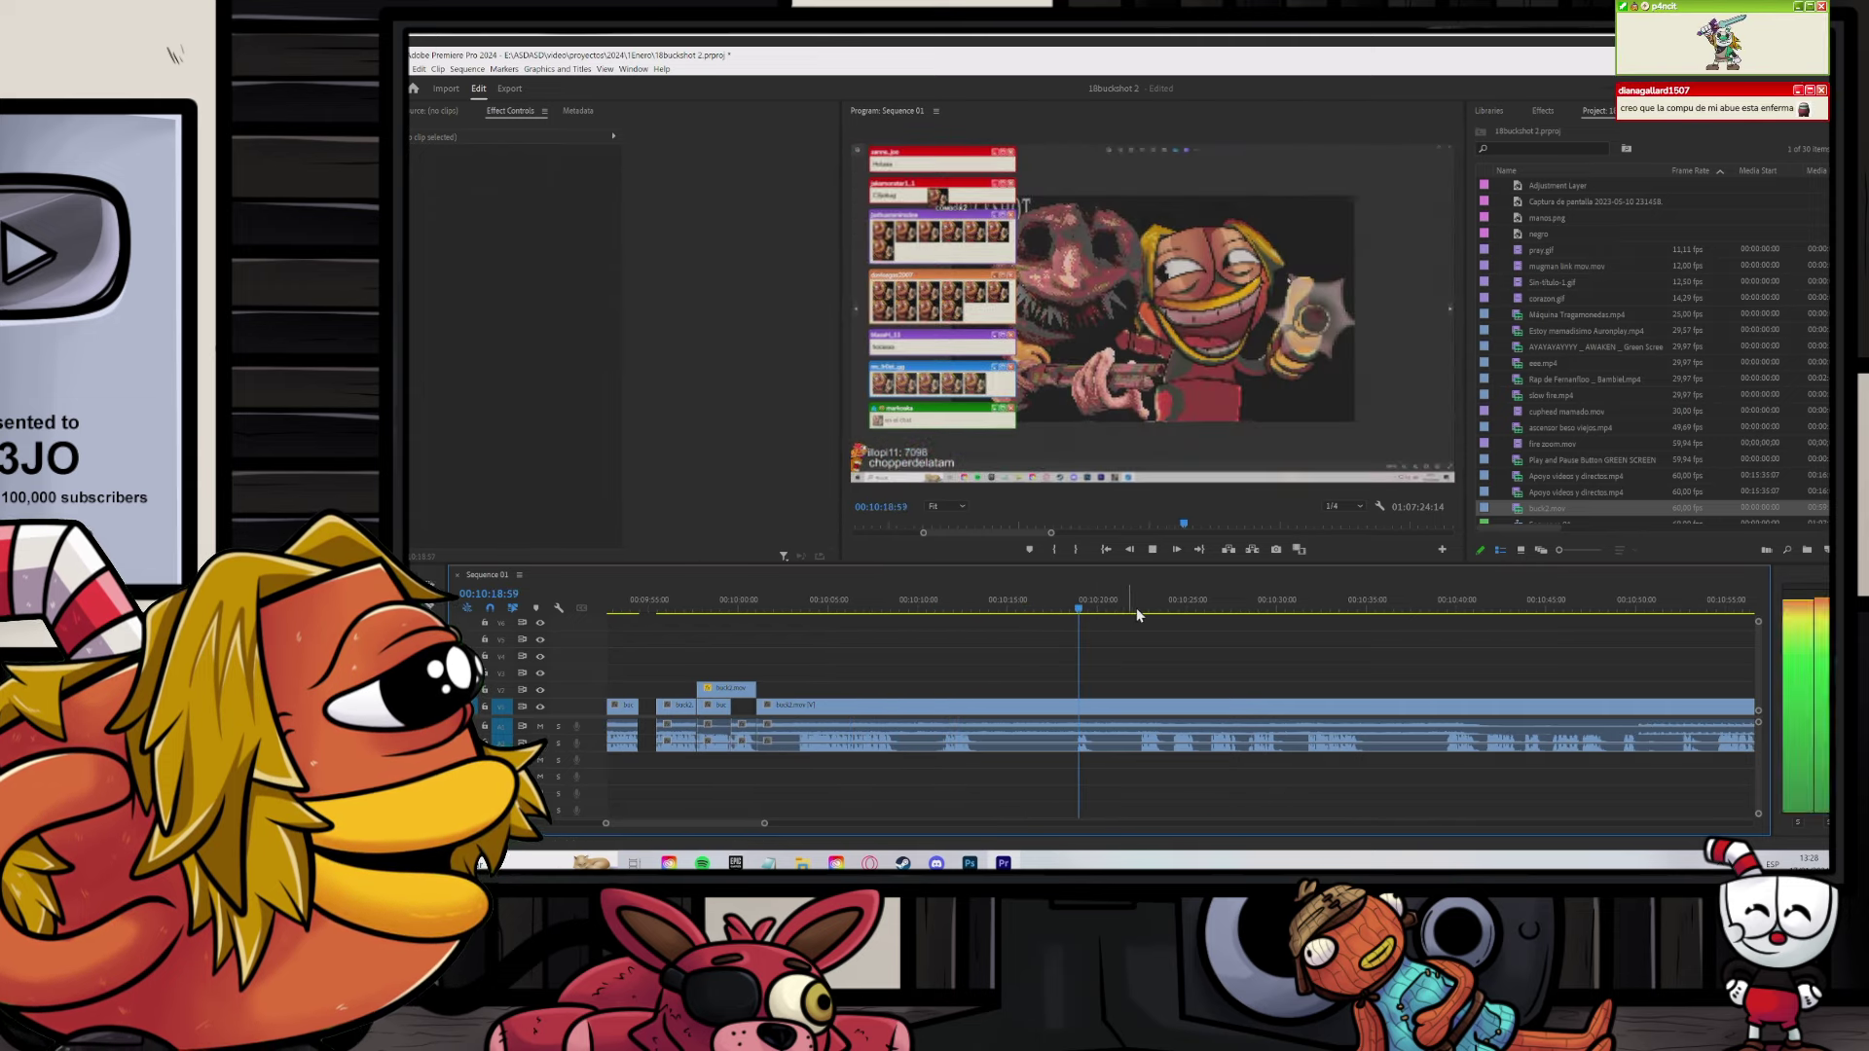
{"action": "left_click", "coordinate": [1136, 608]}
{"action": "scroll", "coordinate": [1136, 612], "scroll_direction": "down", "scroll_amount": 3}
{"action": "left_click", "coordinate": [945, 611]}
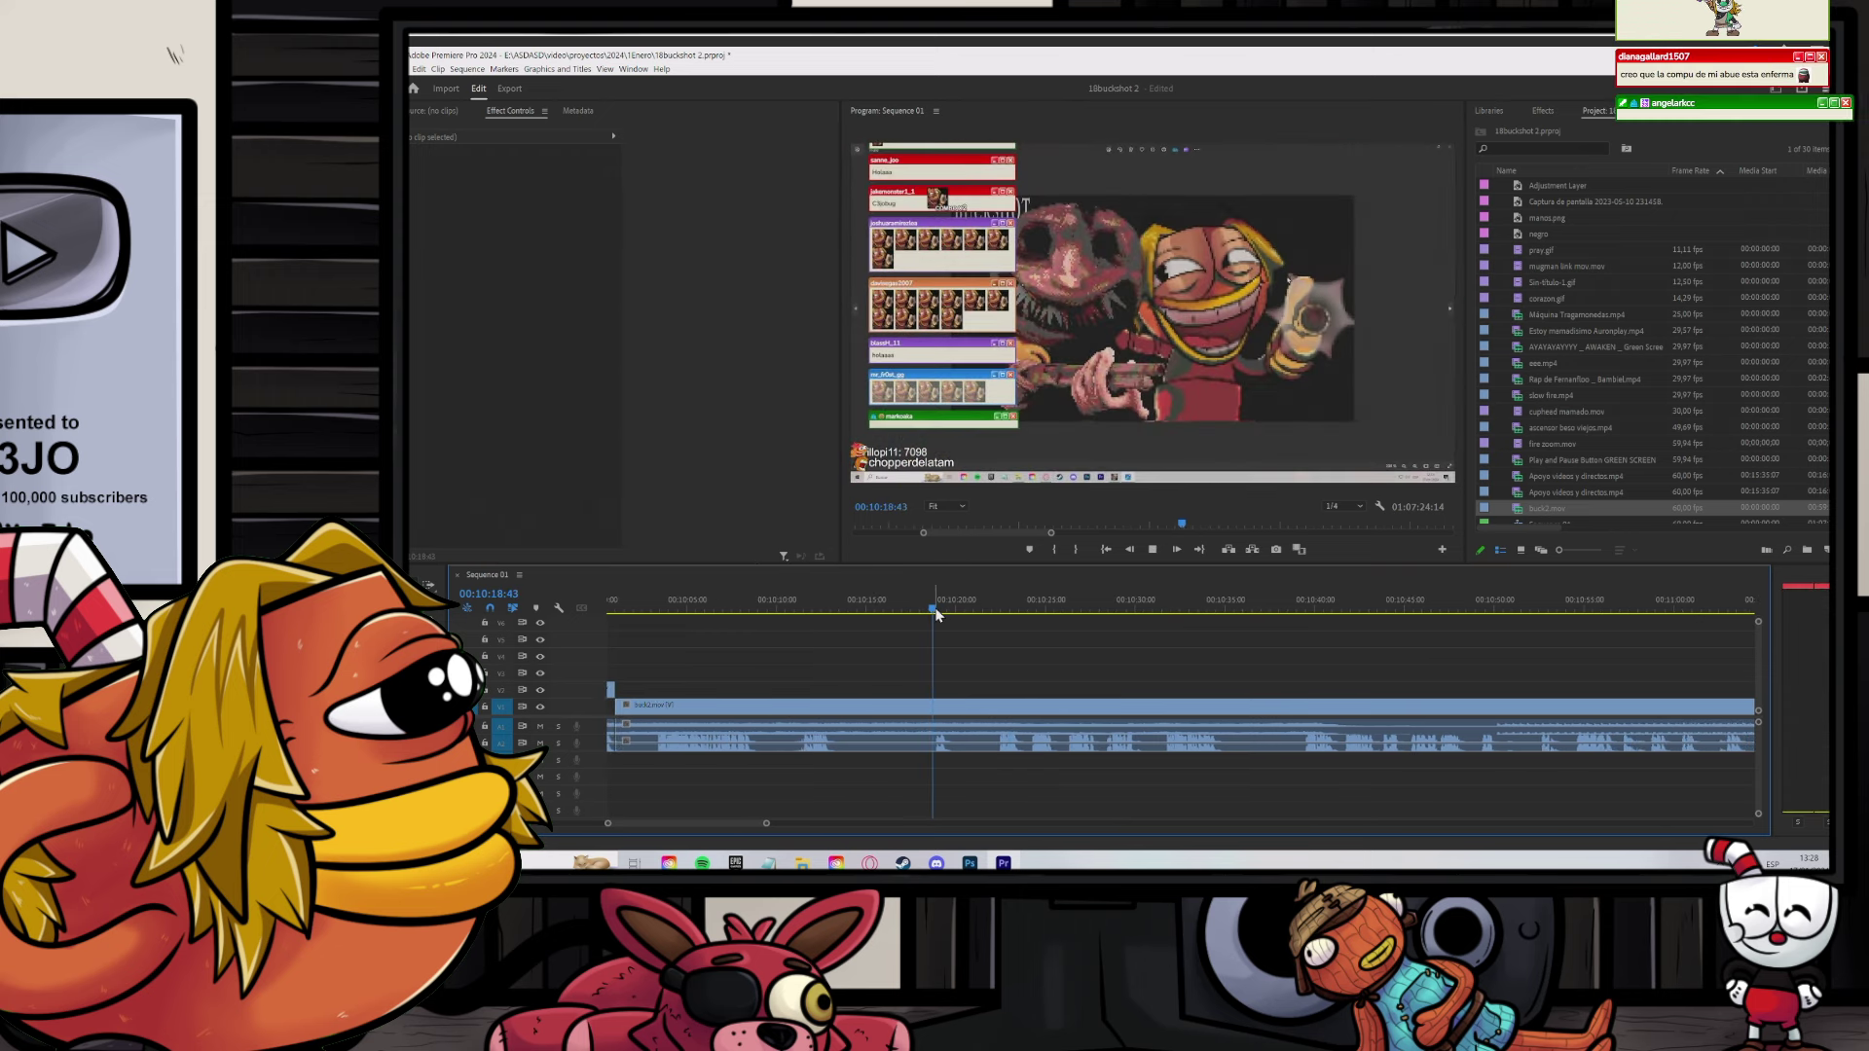
{"action": "scroll", "coordinate": [958, 623], "scroll_direction": "up", "scroll_amount": 2}
{"action": "key", "text": "space"}
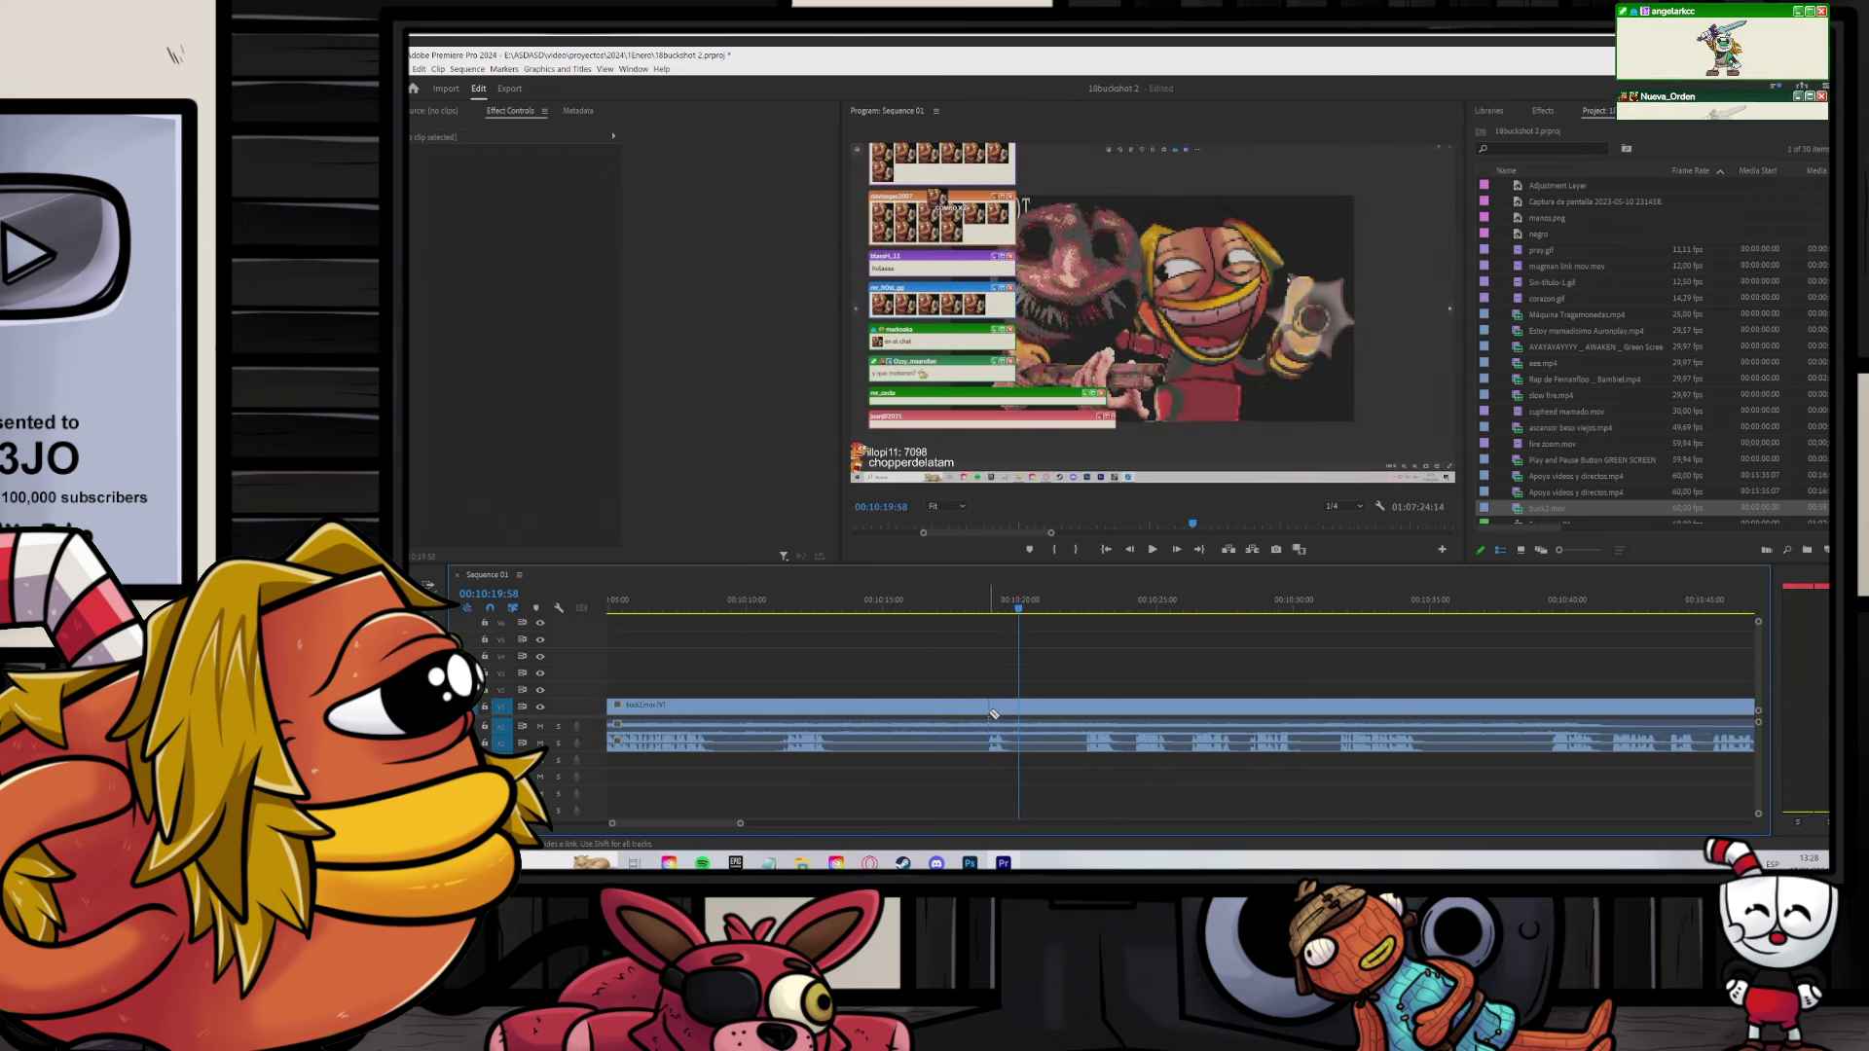
{"action": "left_click", "coordinate": [1007, 711]}
{"action": "key", "text": "v"}
{"action": "left_click", "coordinate": [973, 713]}
{"action": "key", "text": "Delete"}
{"action": "left_click", "coordinate": [991, 611]}
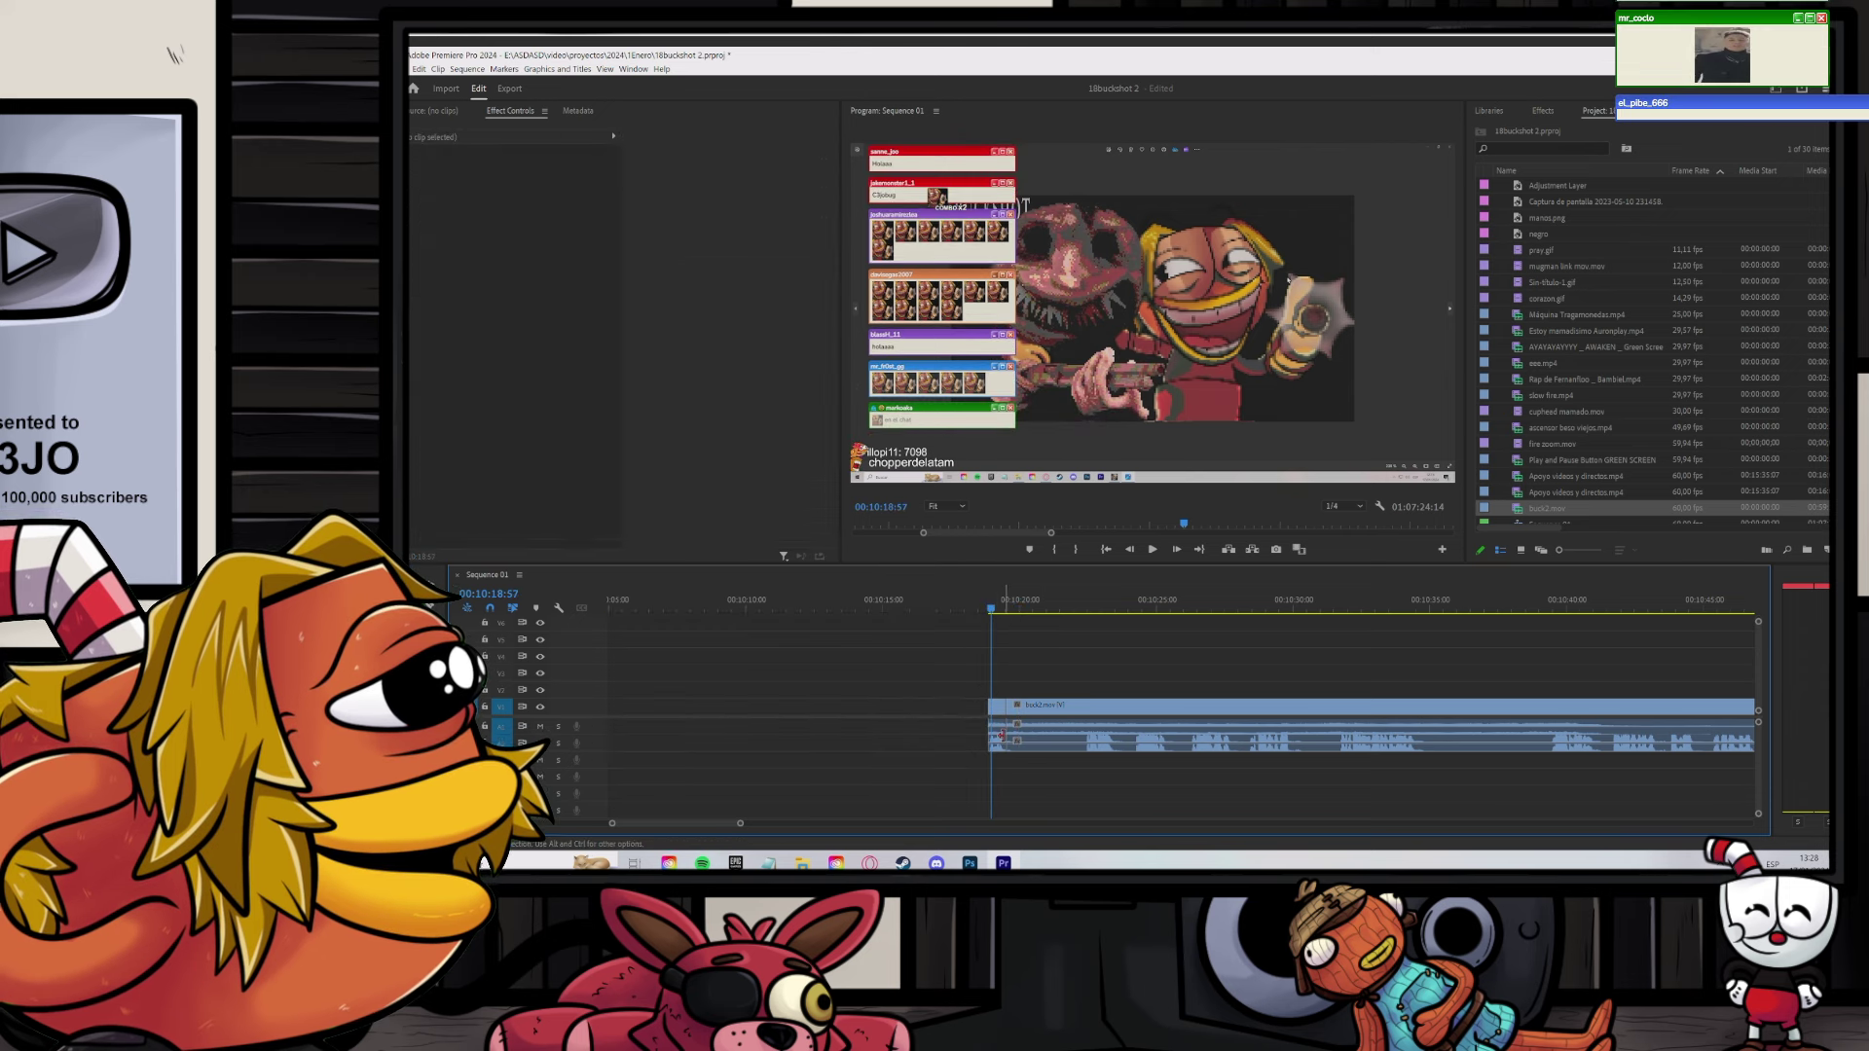
Step: Keyframe Position and Scale on the short clip at 00:10:18:57, and set its Scale to 150 one frame further on
{"action": "left_click", "coordinate": [995, 712]}
{"action": "left_click", "coordinate": [997, 711]}
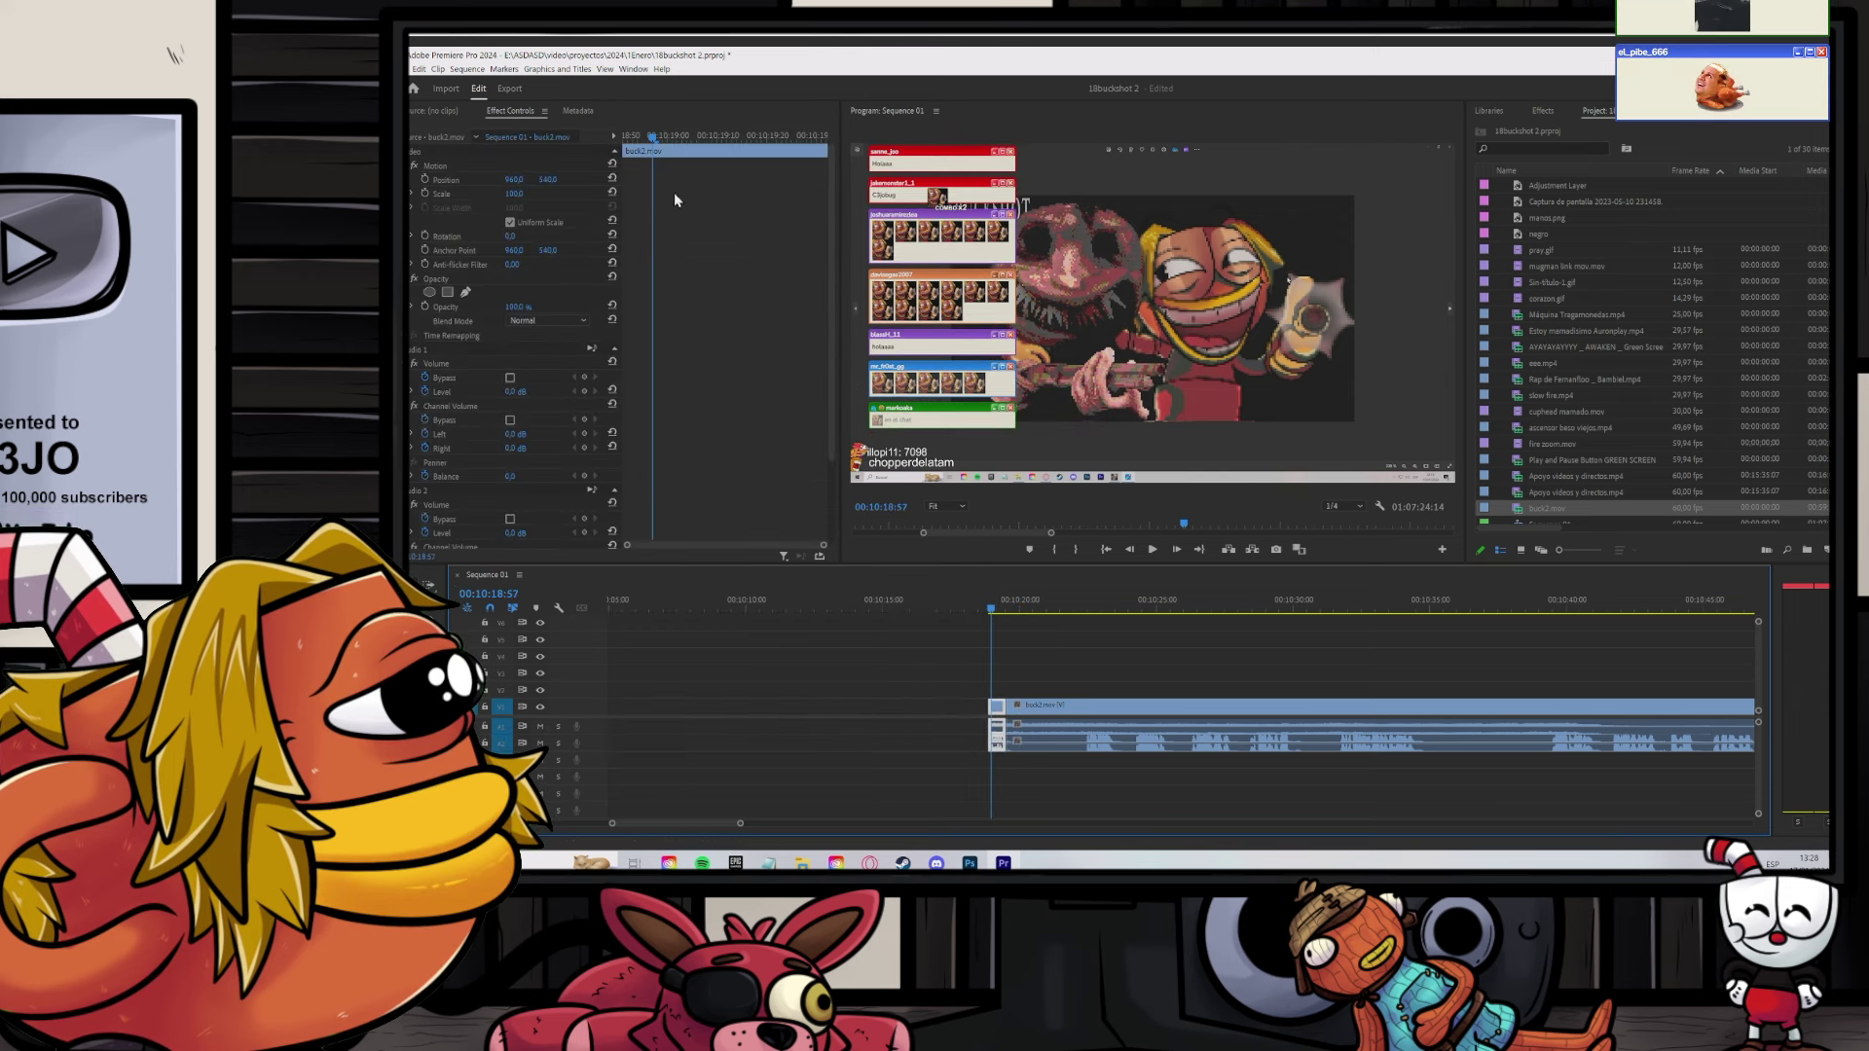
{"action": "left_click", "coordinate": [425, 180]}
{"action": "left_click", "coordinate": [426, 193]}
{"action": "left_click", "coordinate": [657, 137]}
{"action": "left_click", "coordinate": [515, 195]}
{"action": "type", "text": "150"}
{"action": "key", "text": "Return"}
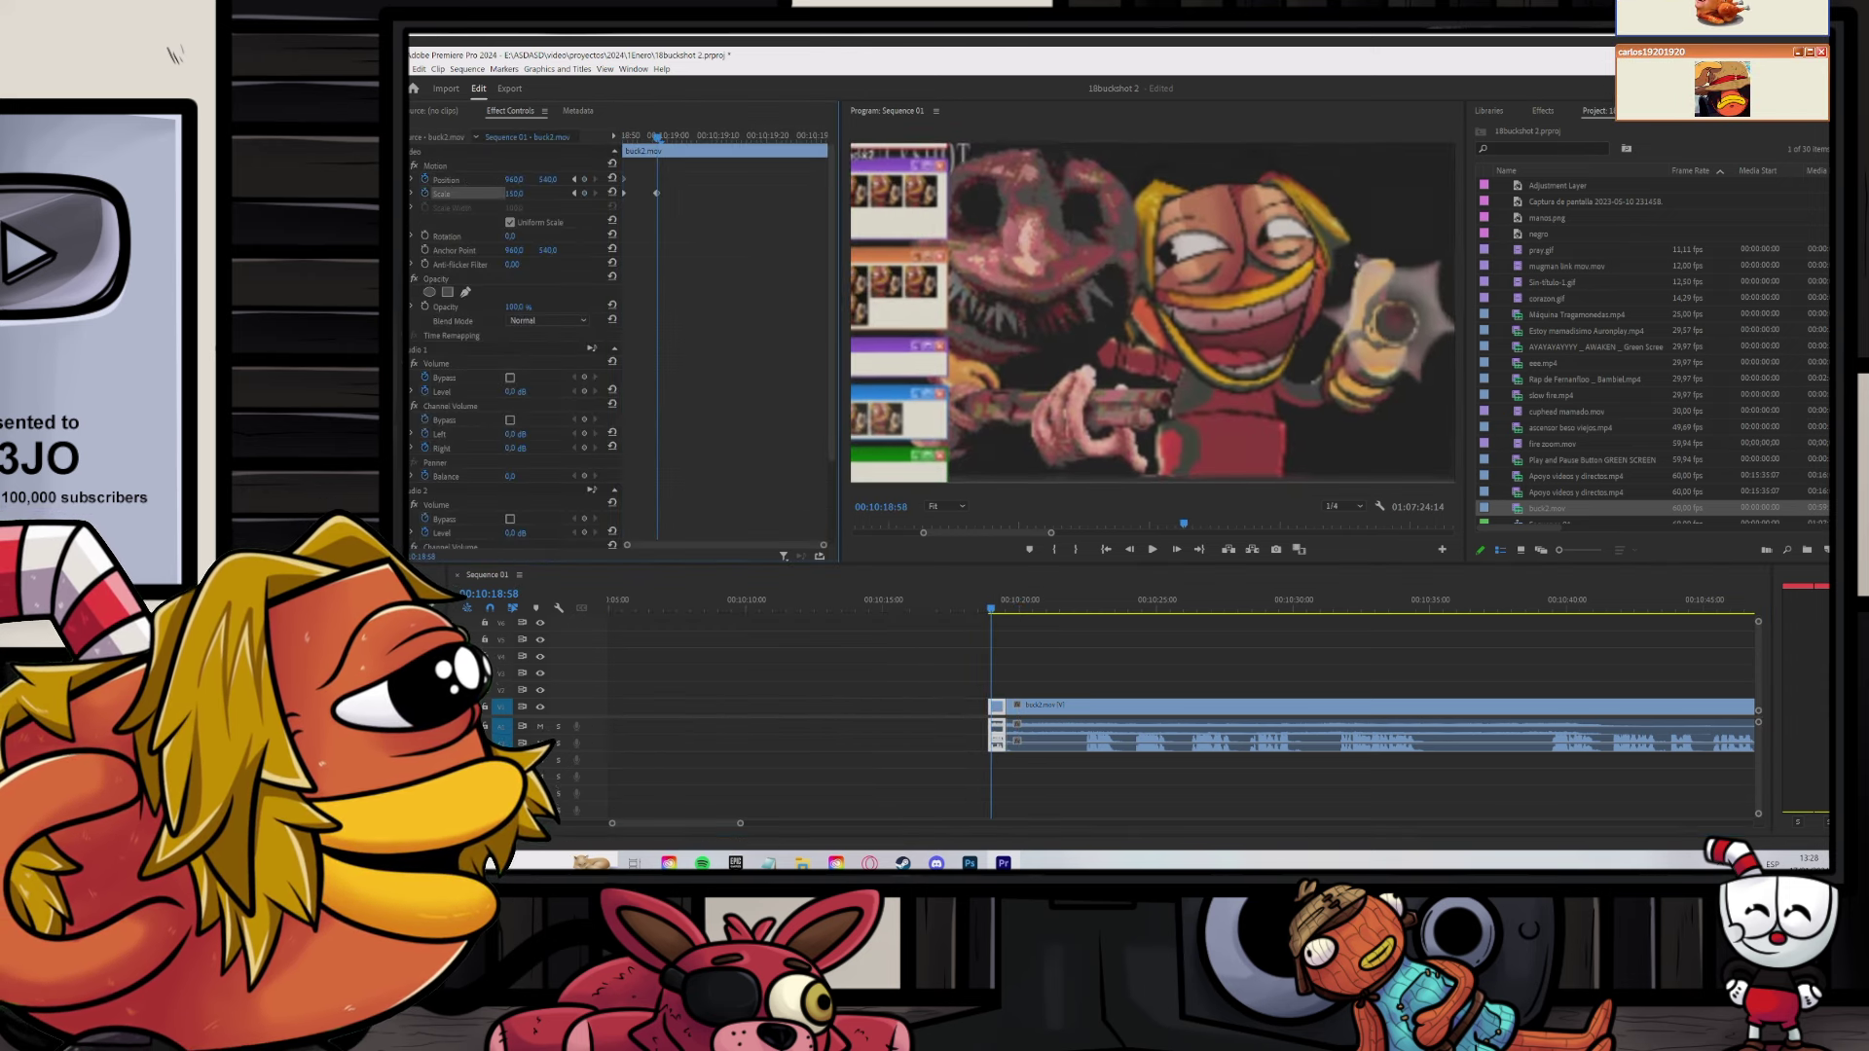
Step: Play the remaining footage from about 00:10:22 to review the next section
{"action": "left_click", "coordinate": [1126, 656]}
{"action": "left_click", "coordinate": [1073, 605]}
{"action": "key", "text": "space"}
{"action": "scroll", "coordinate": [1038, 653], "scroll_direction": "down", "scroll_amount": 2}
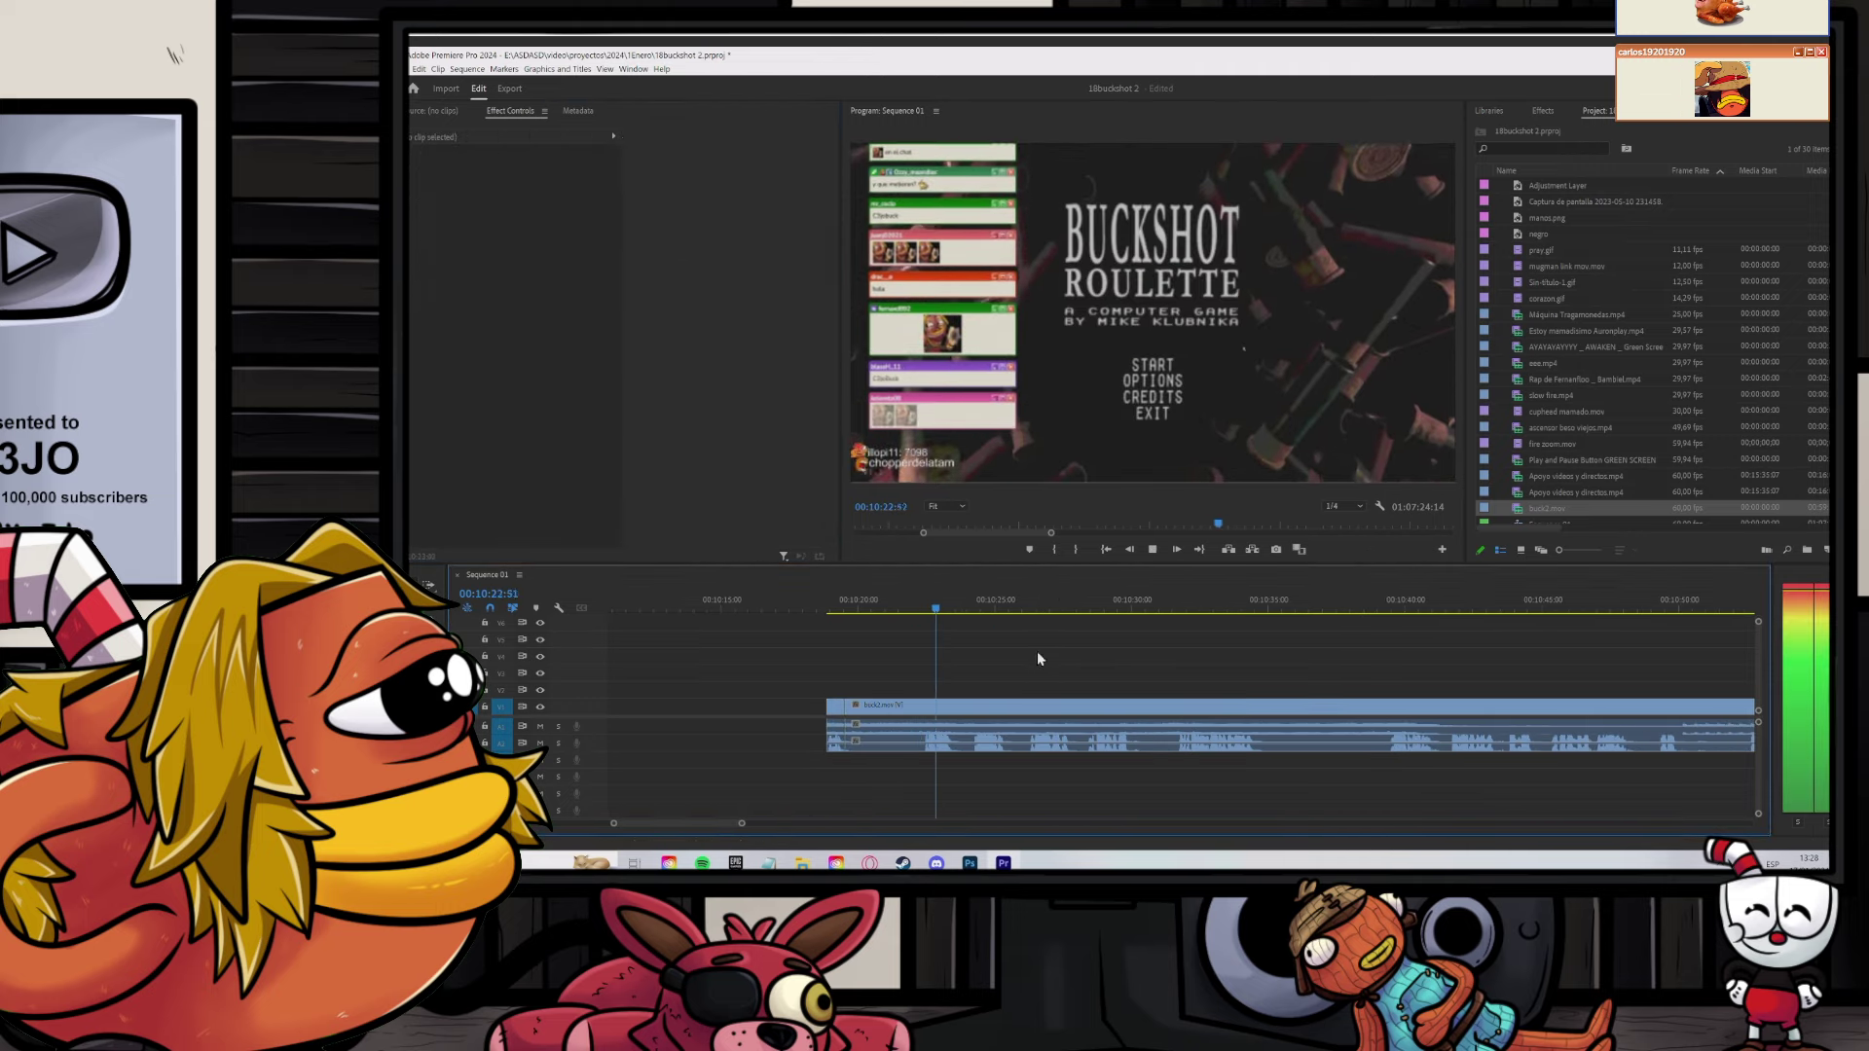
Step: Play the footage from about 00:10:22 and split buck2.mov around the audio bursts up to about 00:10:34
{"action": "scroll", "coordinate": [1037, 653], "scroll_direction": "down", "scroll_amount": 2}
{"action": "scroll", "coordinate": [983, 673], "scroll_direction": "up", "scroll_amount": 3}
{"action": "key", "text": "space"}
{"action": "scroll", "coordinate": [1024, 622], "scroll_direction": "up", "scroll_amount": 2}
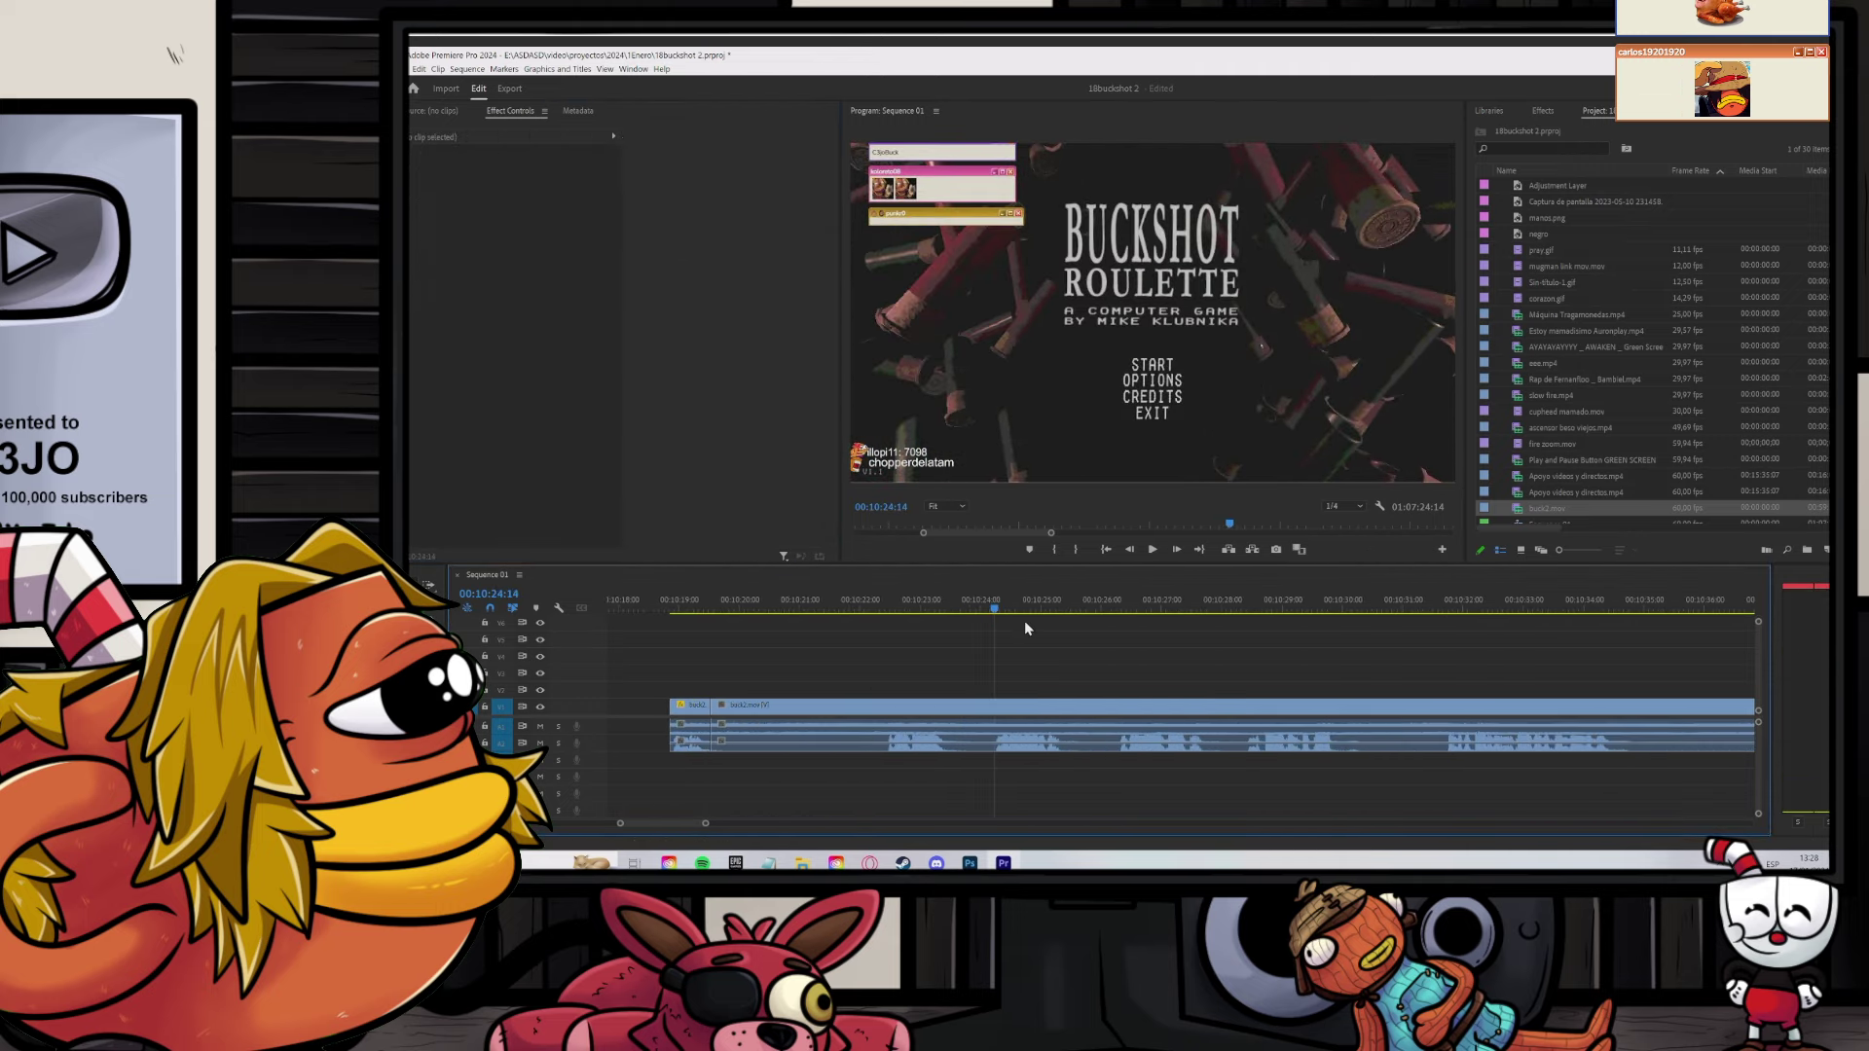
{"action": "key", "text": "space"}
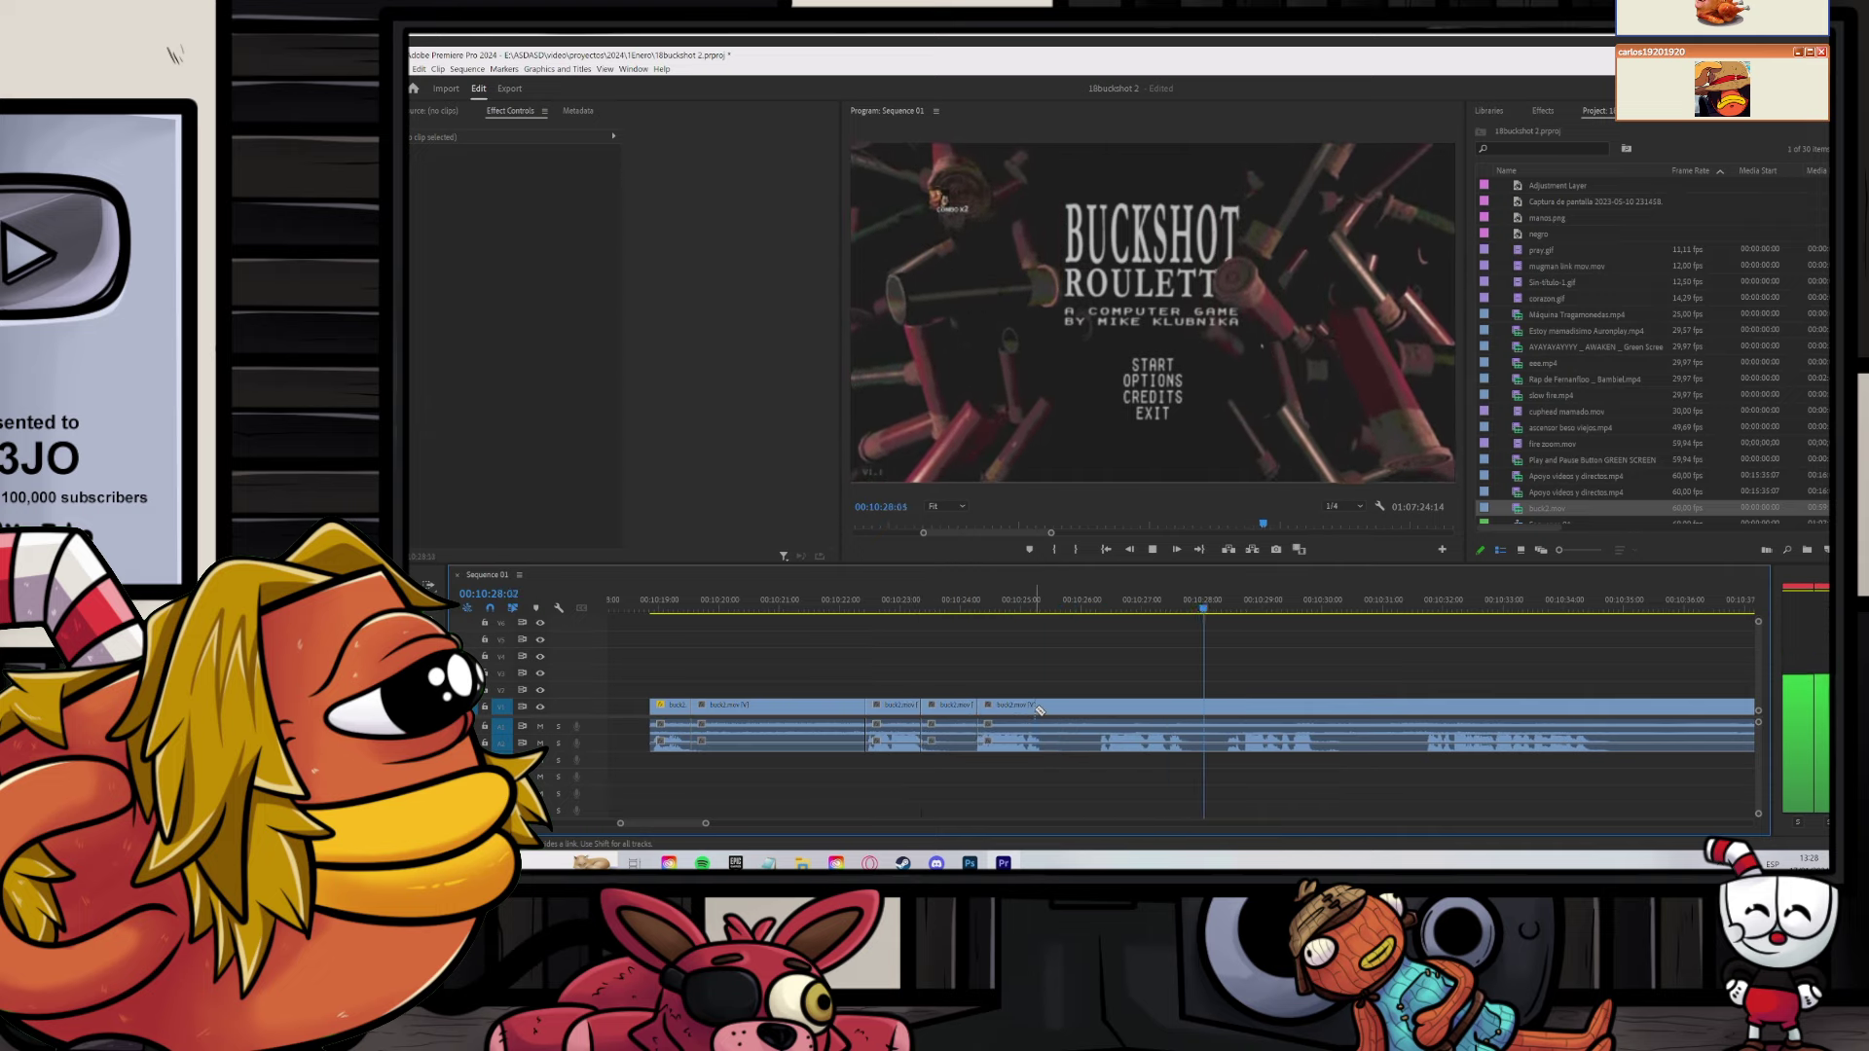
{"action": "key", "text": "space"}
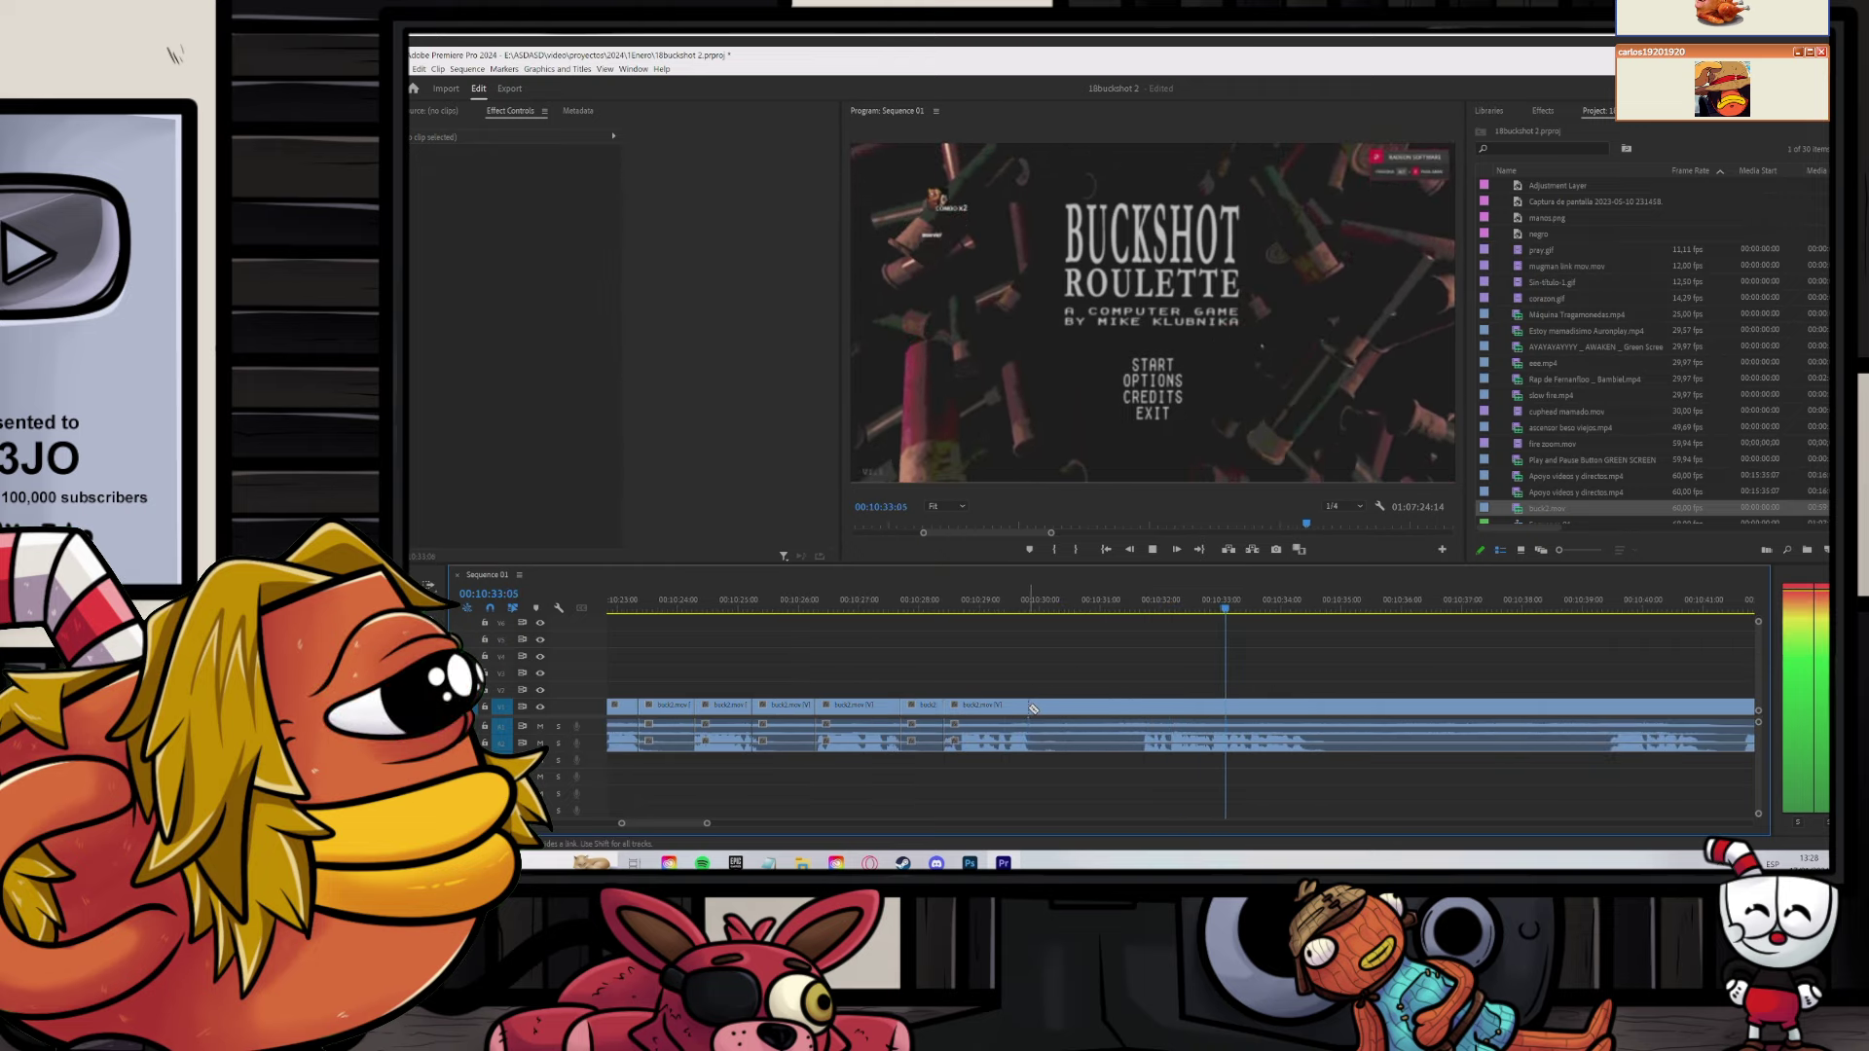
{"action": "key", "text": "minus"}
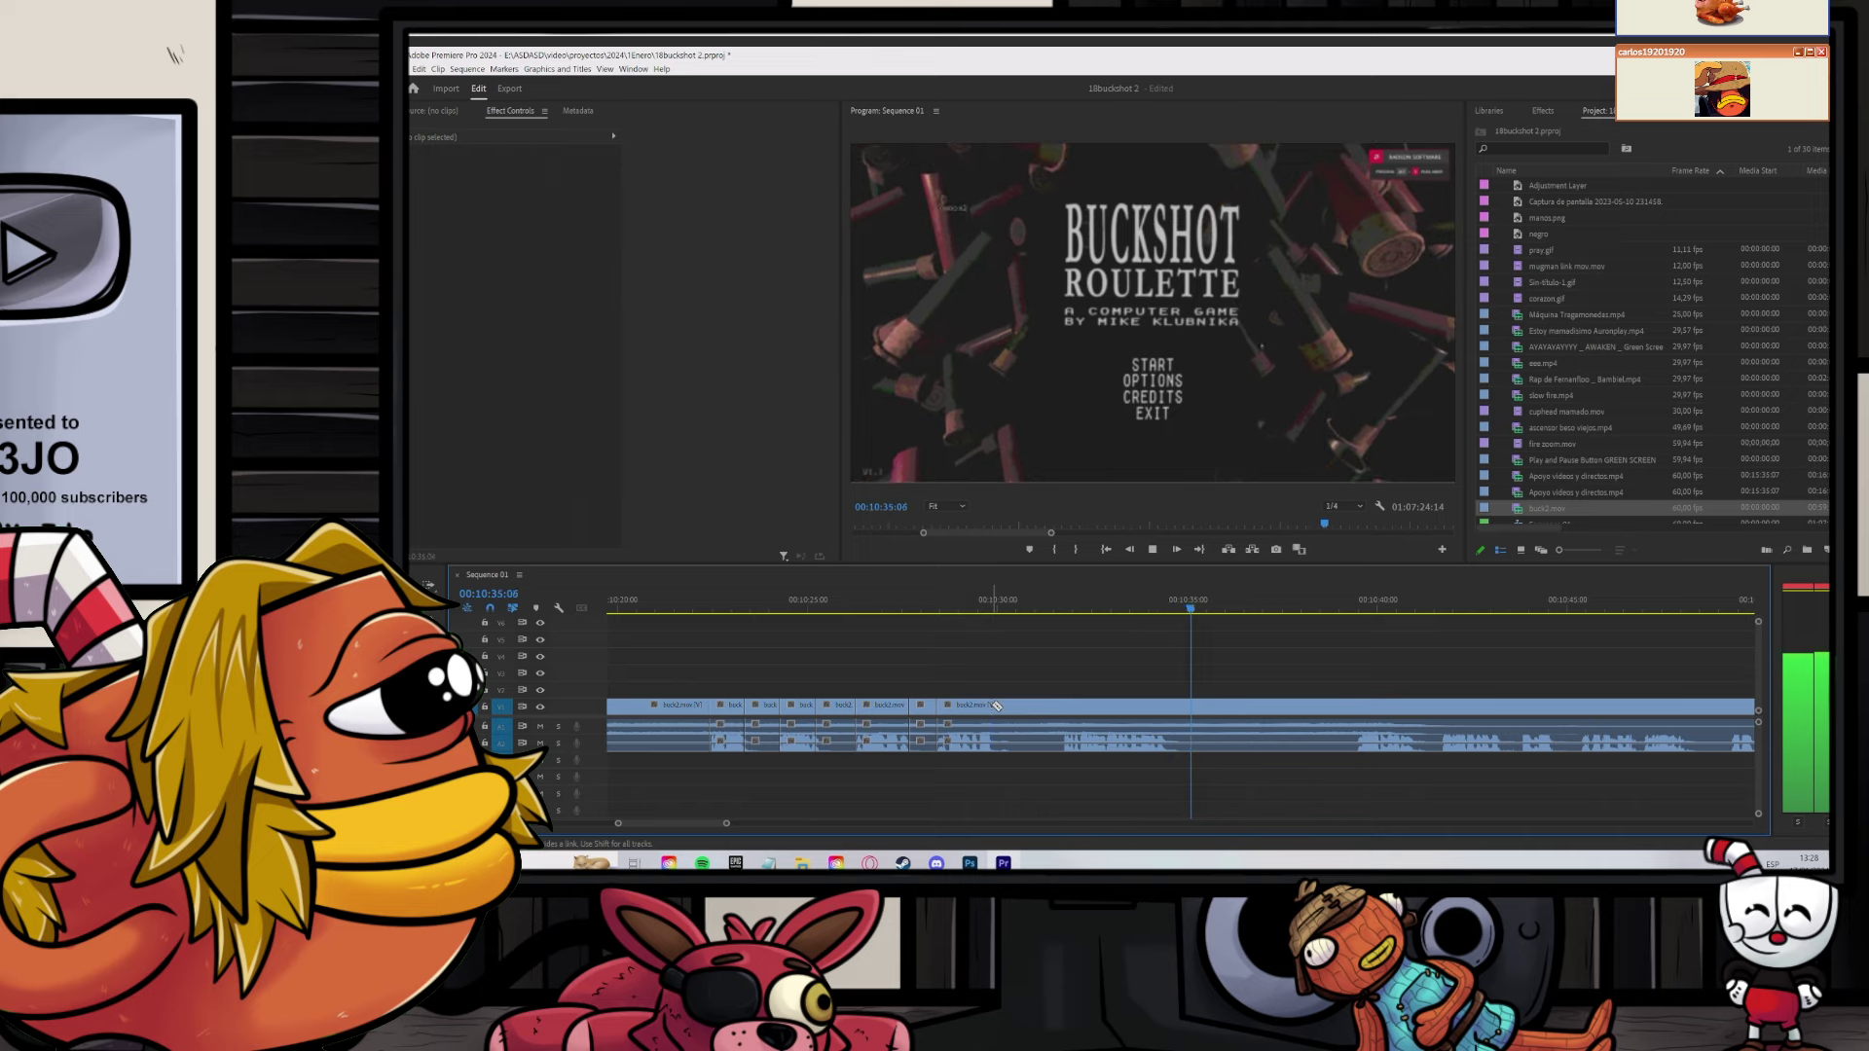
{"action": "left_click", "coordinate": [993, 707]}
{"action": "left_click", "coordinate": [1064, 708]}
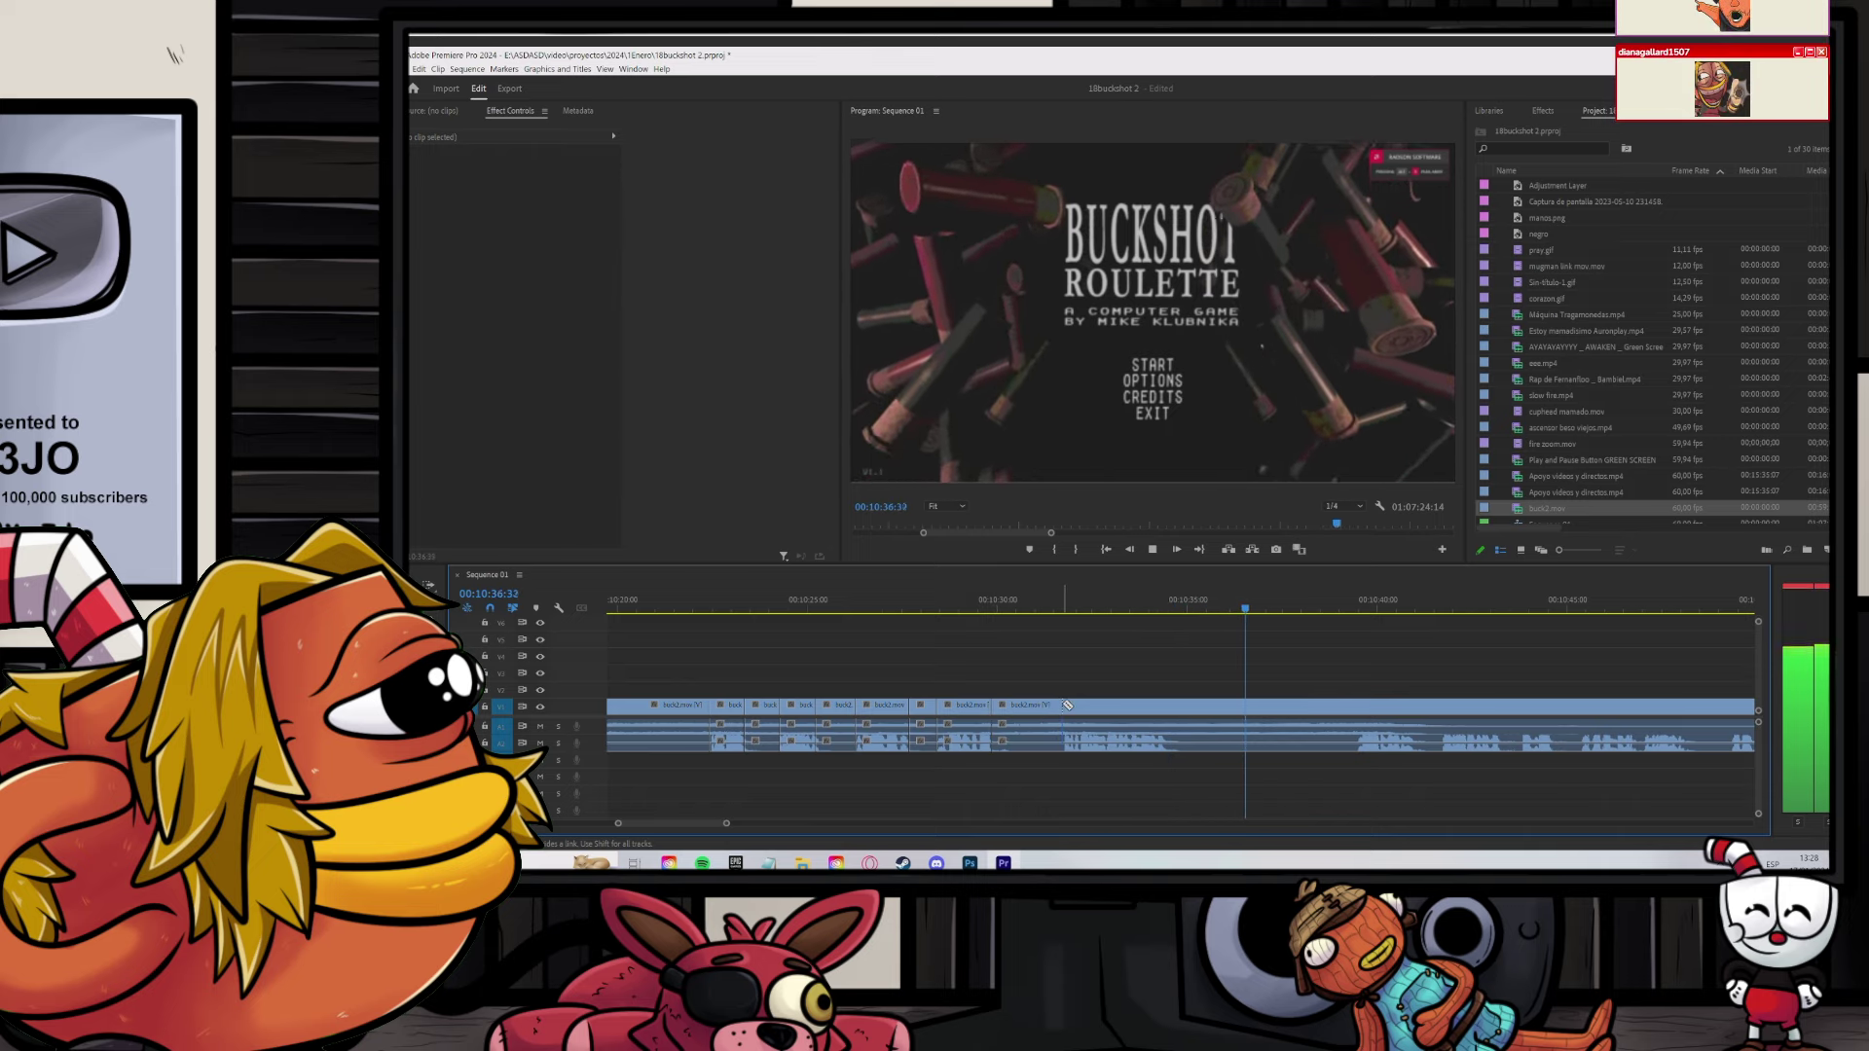
{"action": "left_click", "coordinate": [1173, 705]}
{"action": "key", "text": "space"}
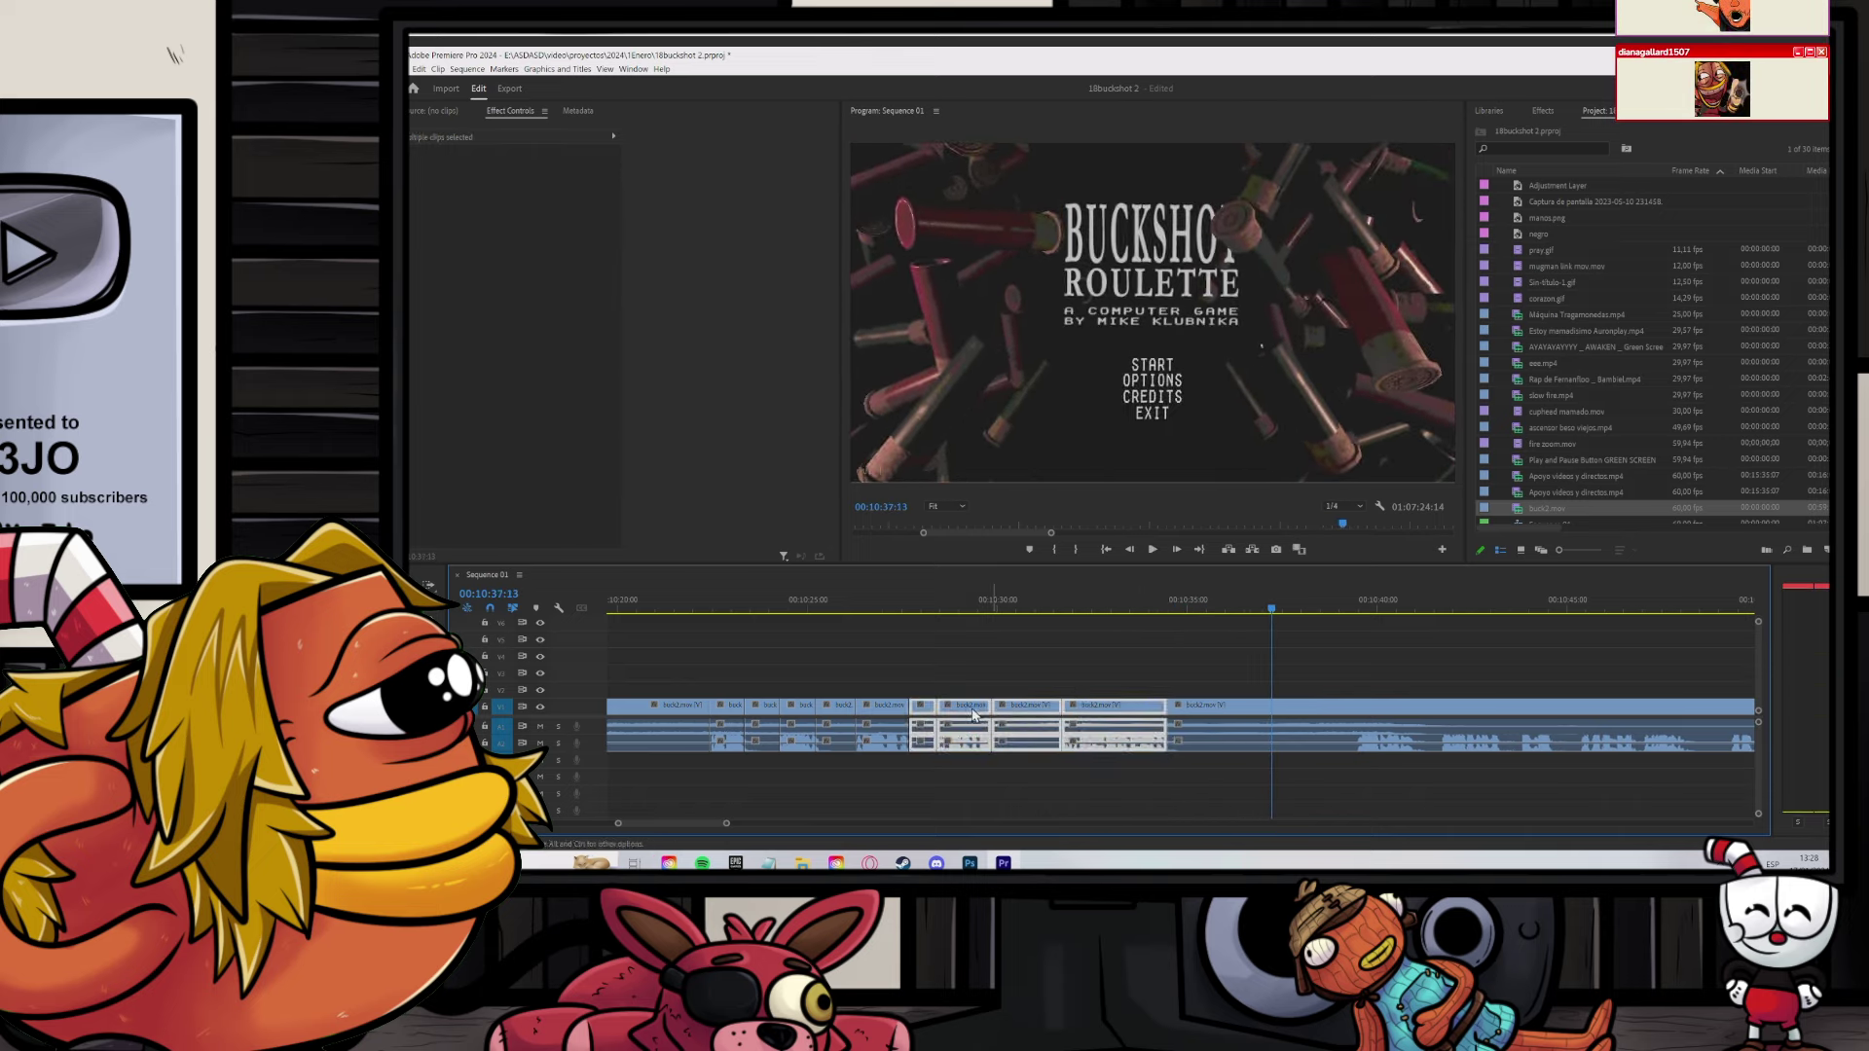
Step: Delete the unwanted pieces between the three short bursts, the footage before them, and the pieces after them up to about 00:10:34
{"action": "key", "text": "Delete"}
{"action": "left_click", "coordinate": [839, 705]}
{"action": "key", "text": "Delete"}
{"action": "left_click", "coordinate": [765, 706]}
{"action": "key", "text": "Delete"}
{"action": "left_click", "coordinate": [695, 708]}
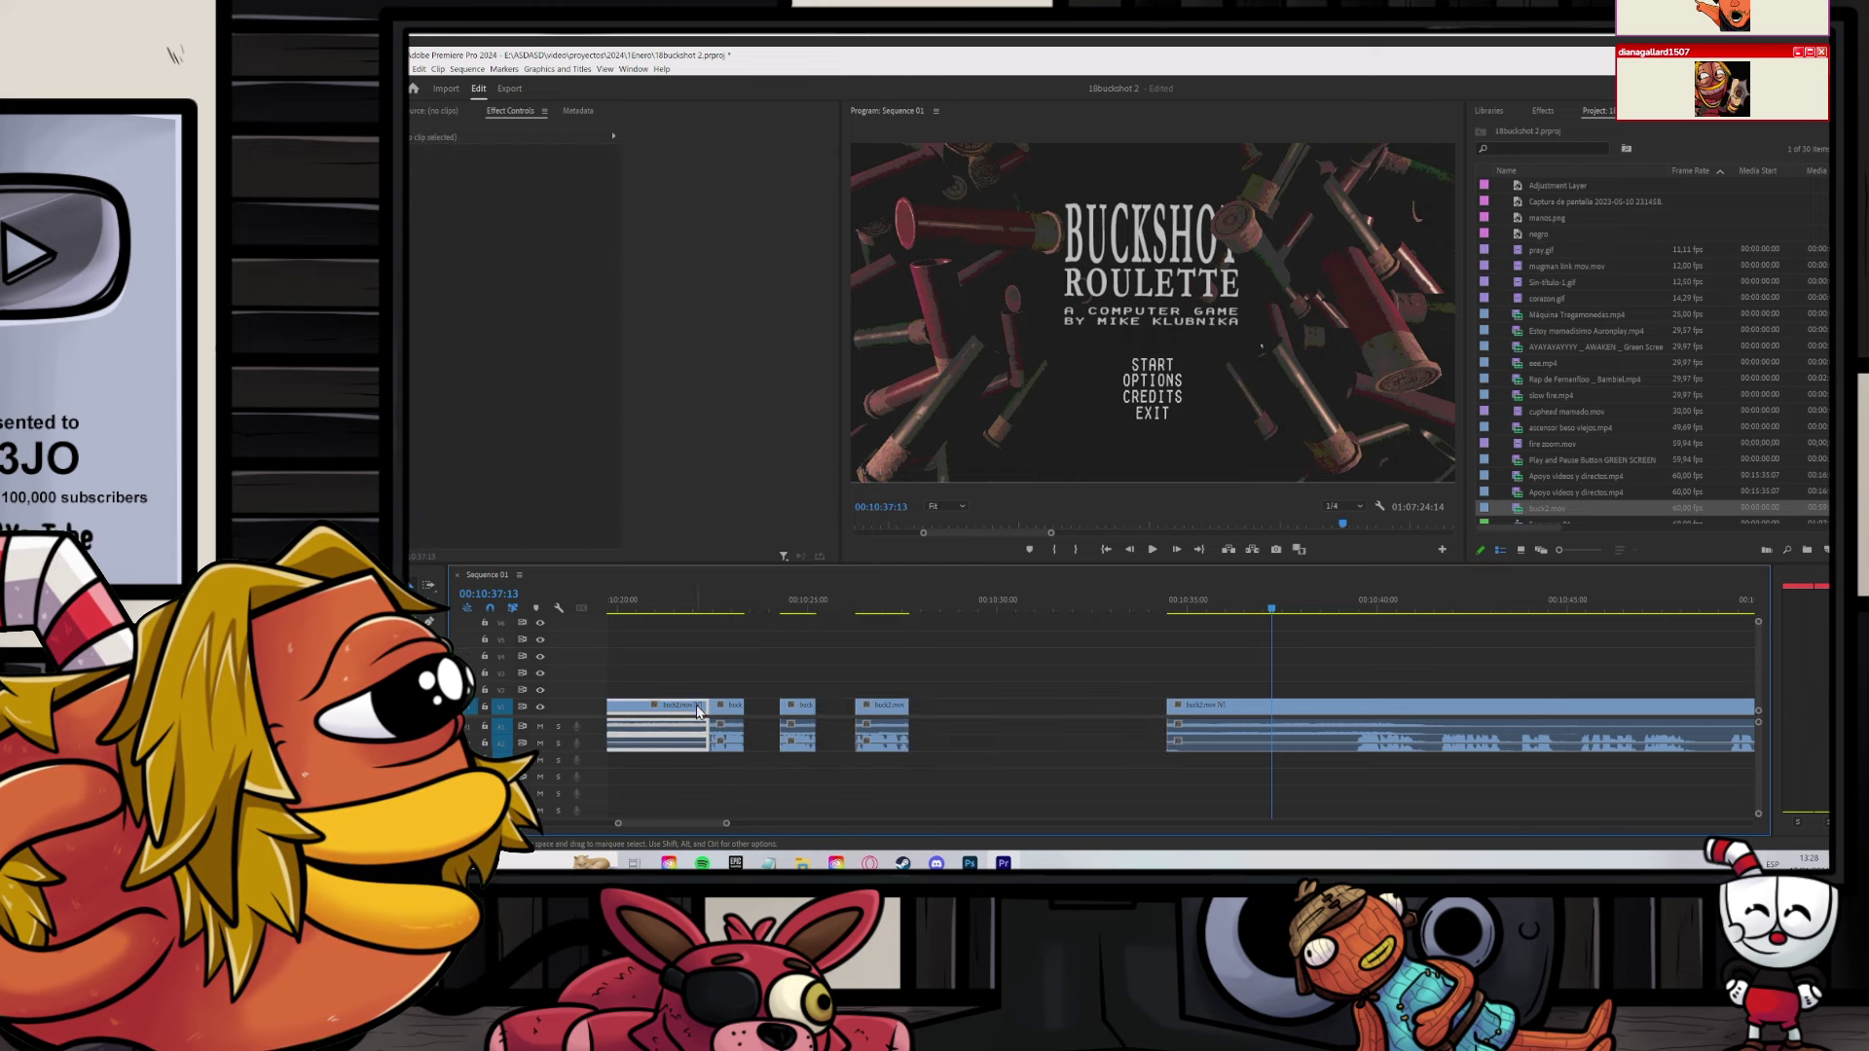
{"action": "key", "text": "Delete"}
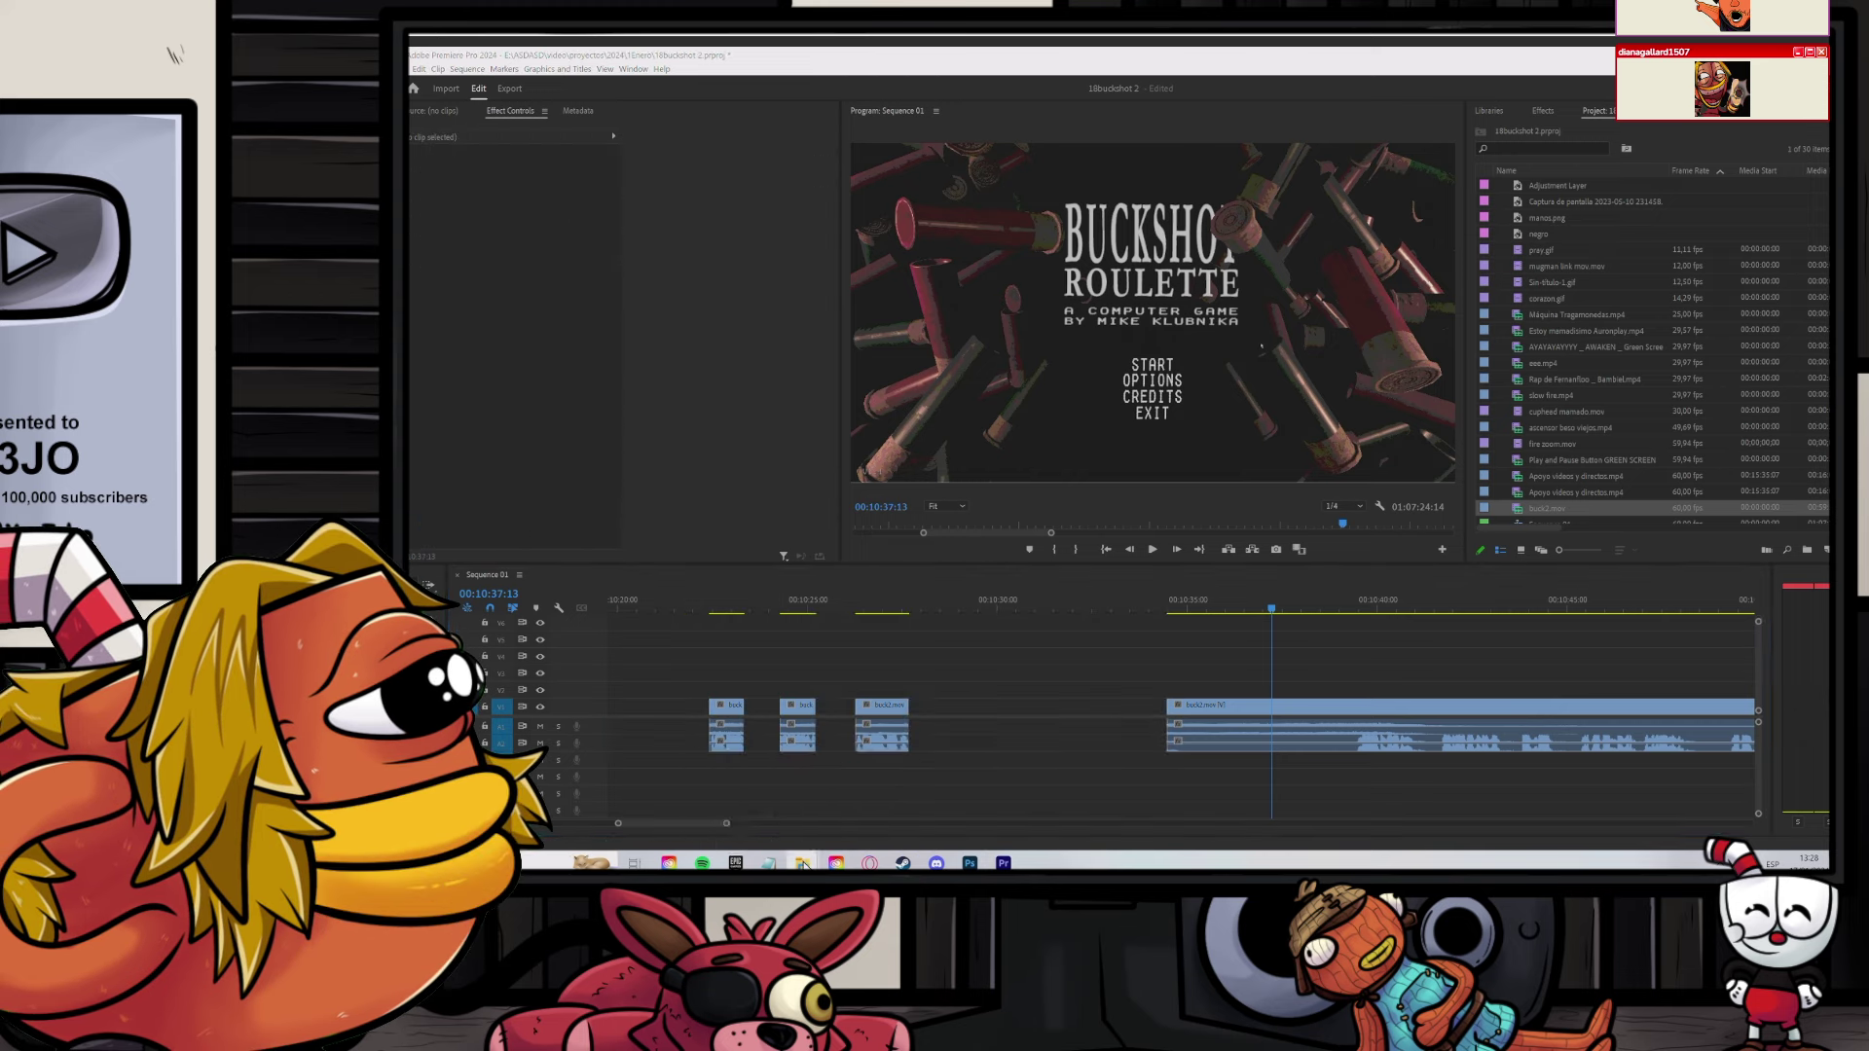
Step: Switch to a new File Explorer window and browse to the meme videos inside the twitch 27 folder, keeping the timeline clips reachable
{"action": "right_click", "coordinate": [804, 865]}
{"action": "left_click", "coordinate": [822, 790]}
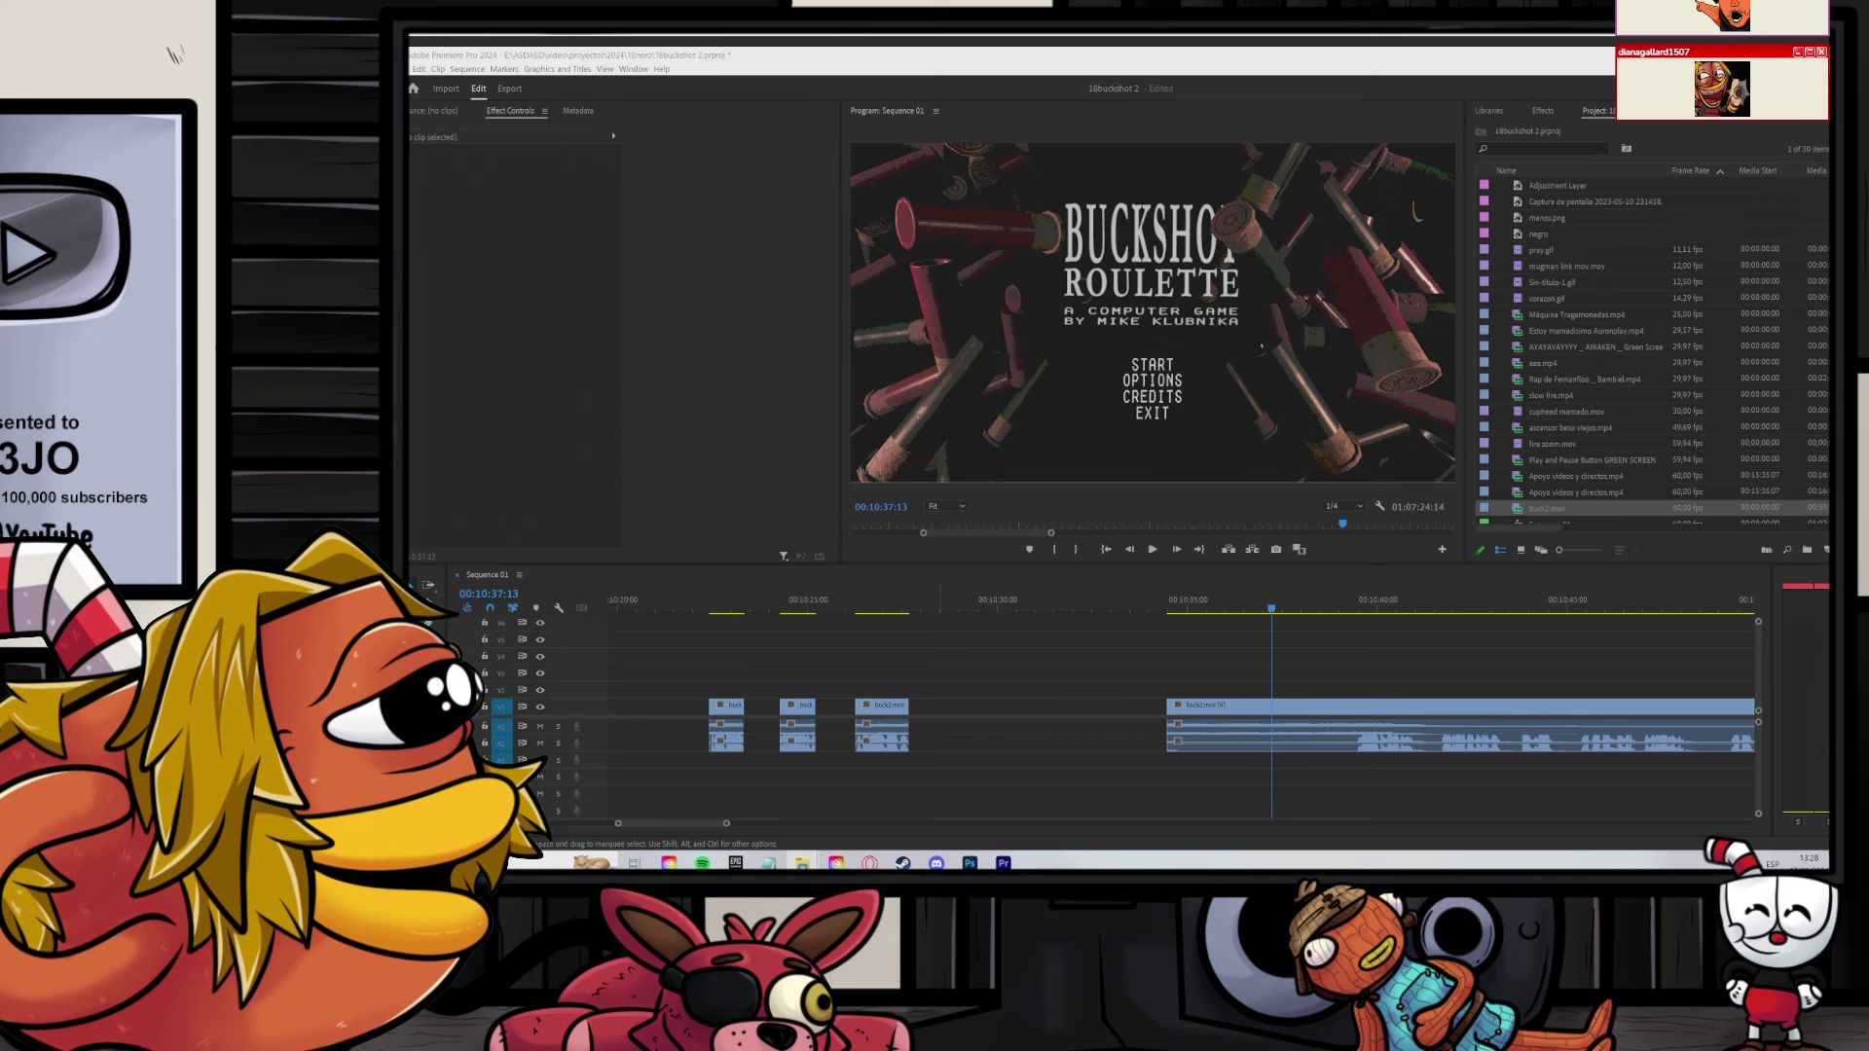
{"action": "left_click_drag", "start_coordinate": [1054, 643], "coordinate": [1054, 438]}
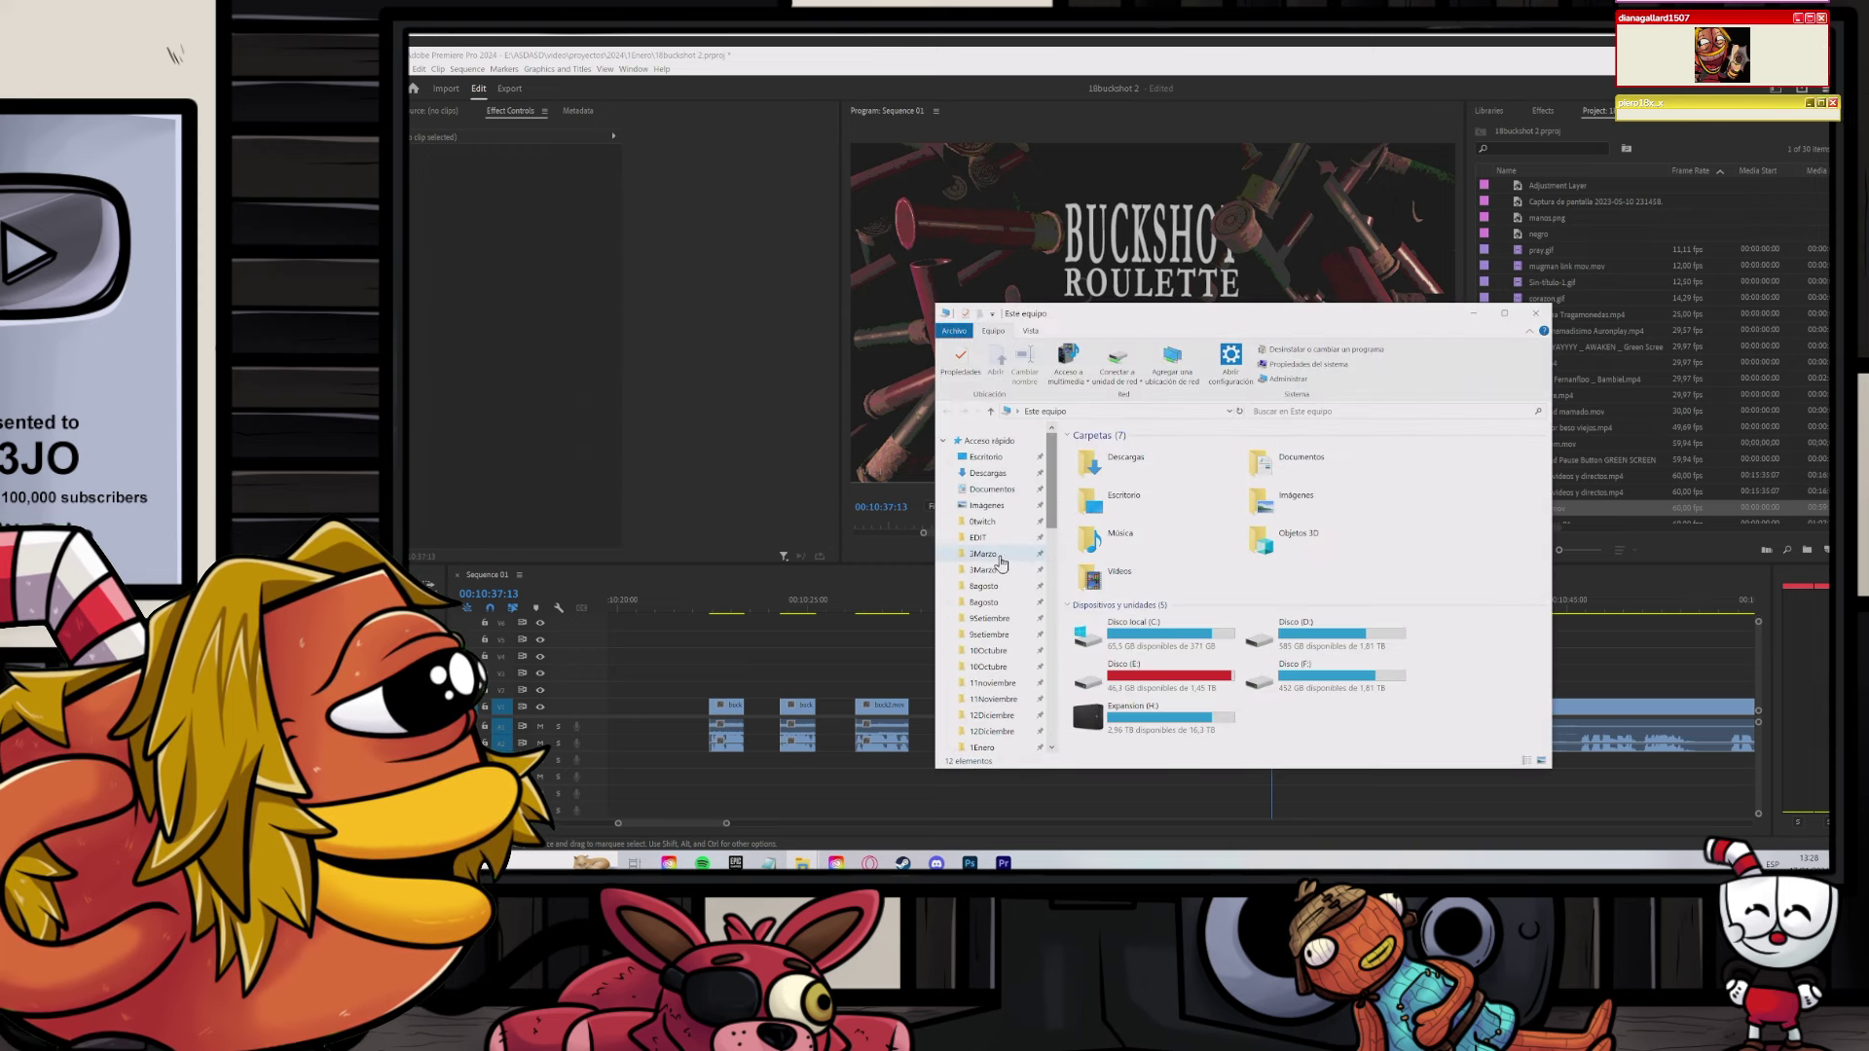
{"action": "left_click", "coordinate": [988, 523]}
{"action": "scroll", "coordinate": [1119, 546], "scroll_direction": "down", "scroll_amount": 7}
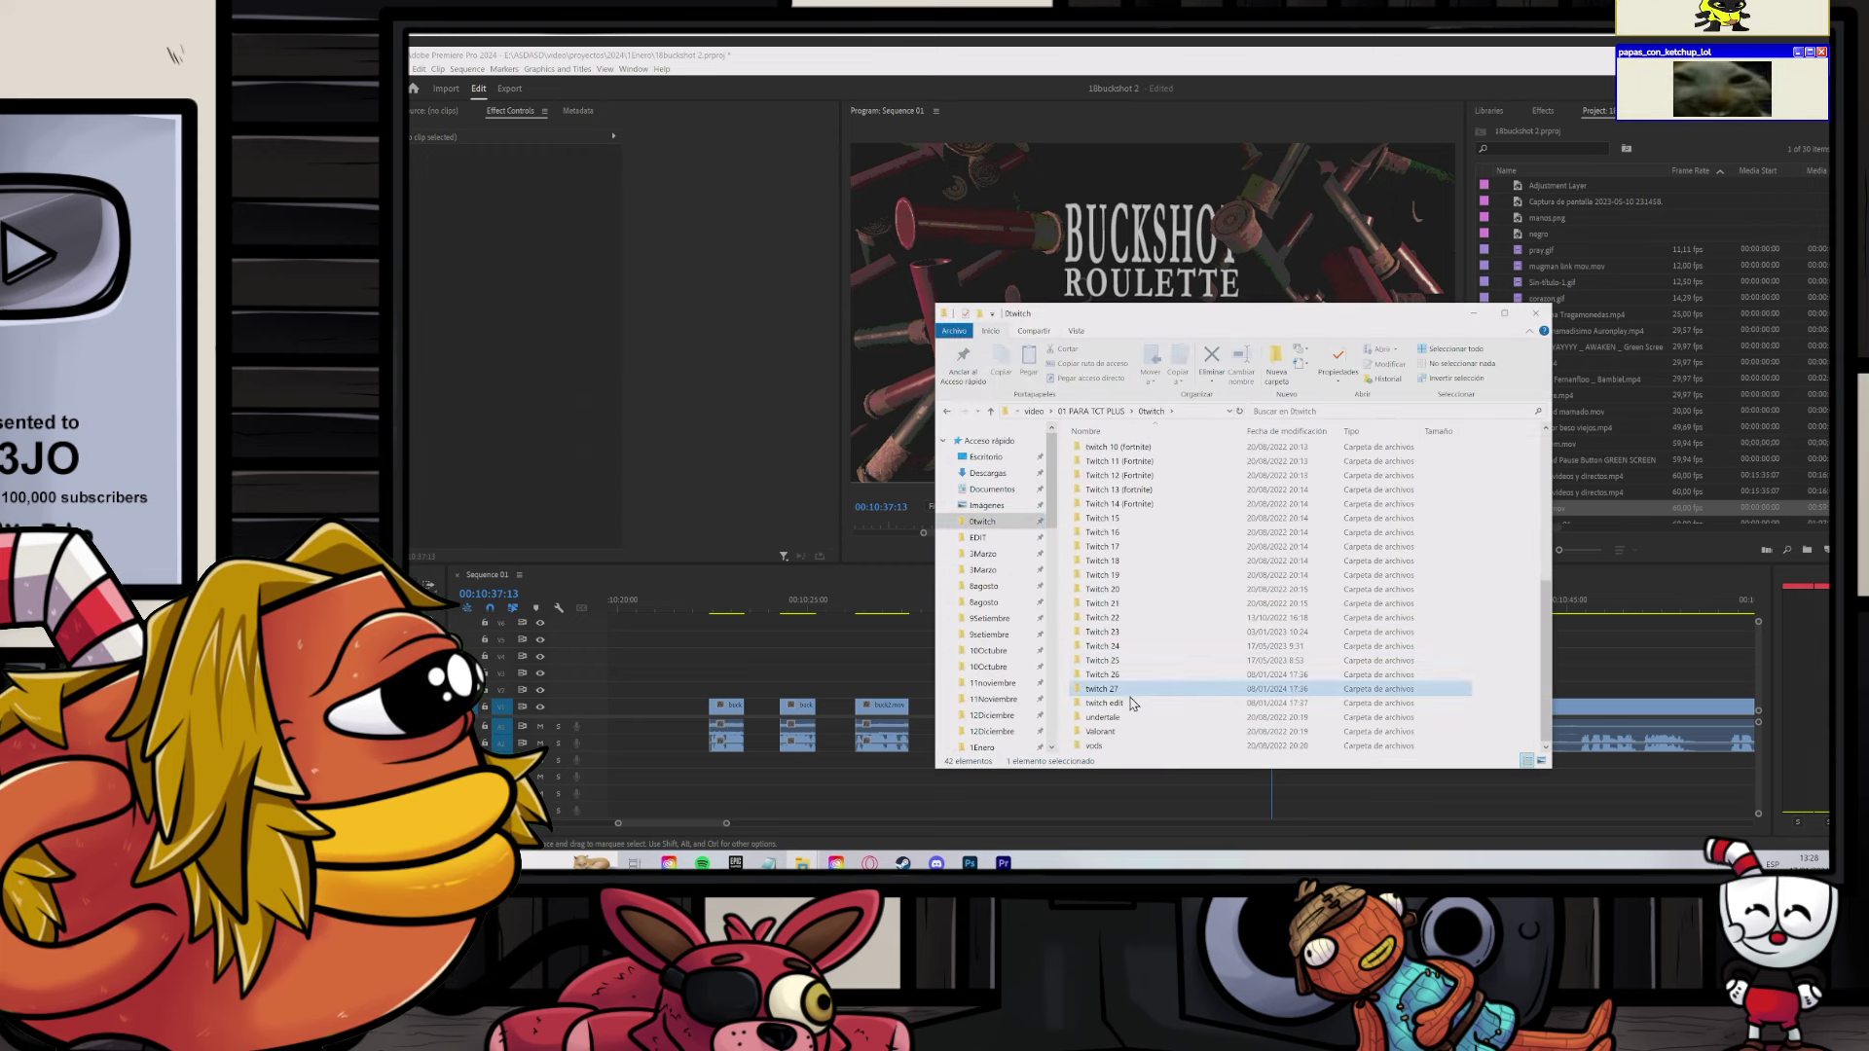
{"action": "double_click", "coordinate": [1105, 688]}
{"action": "double_click", "coordinate": [1105, 449]}
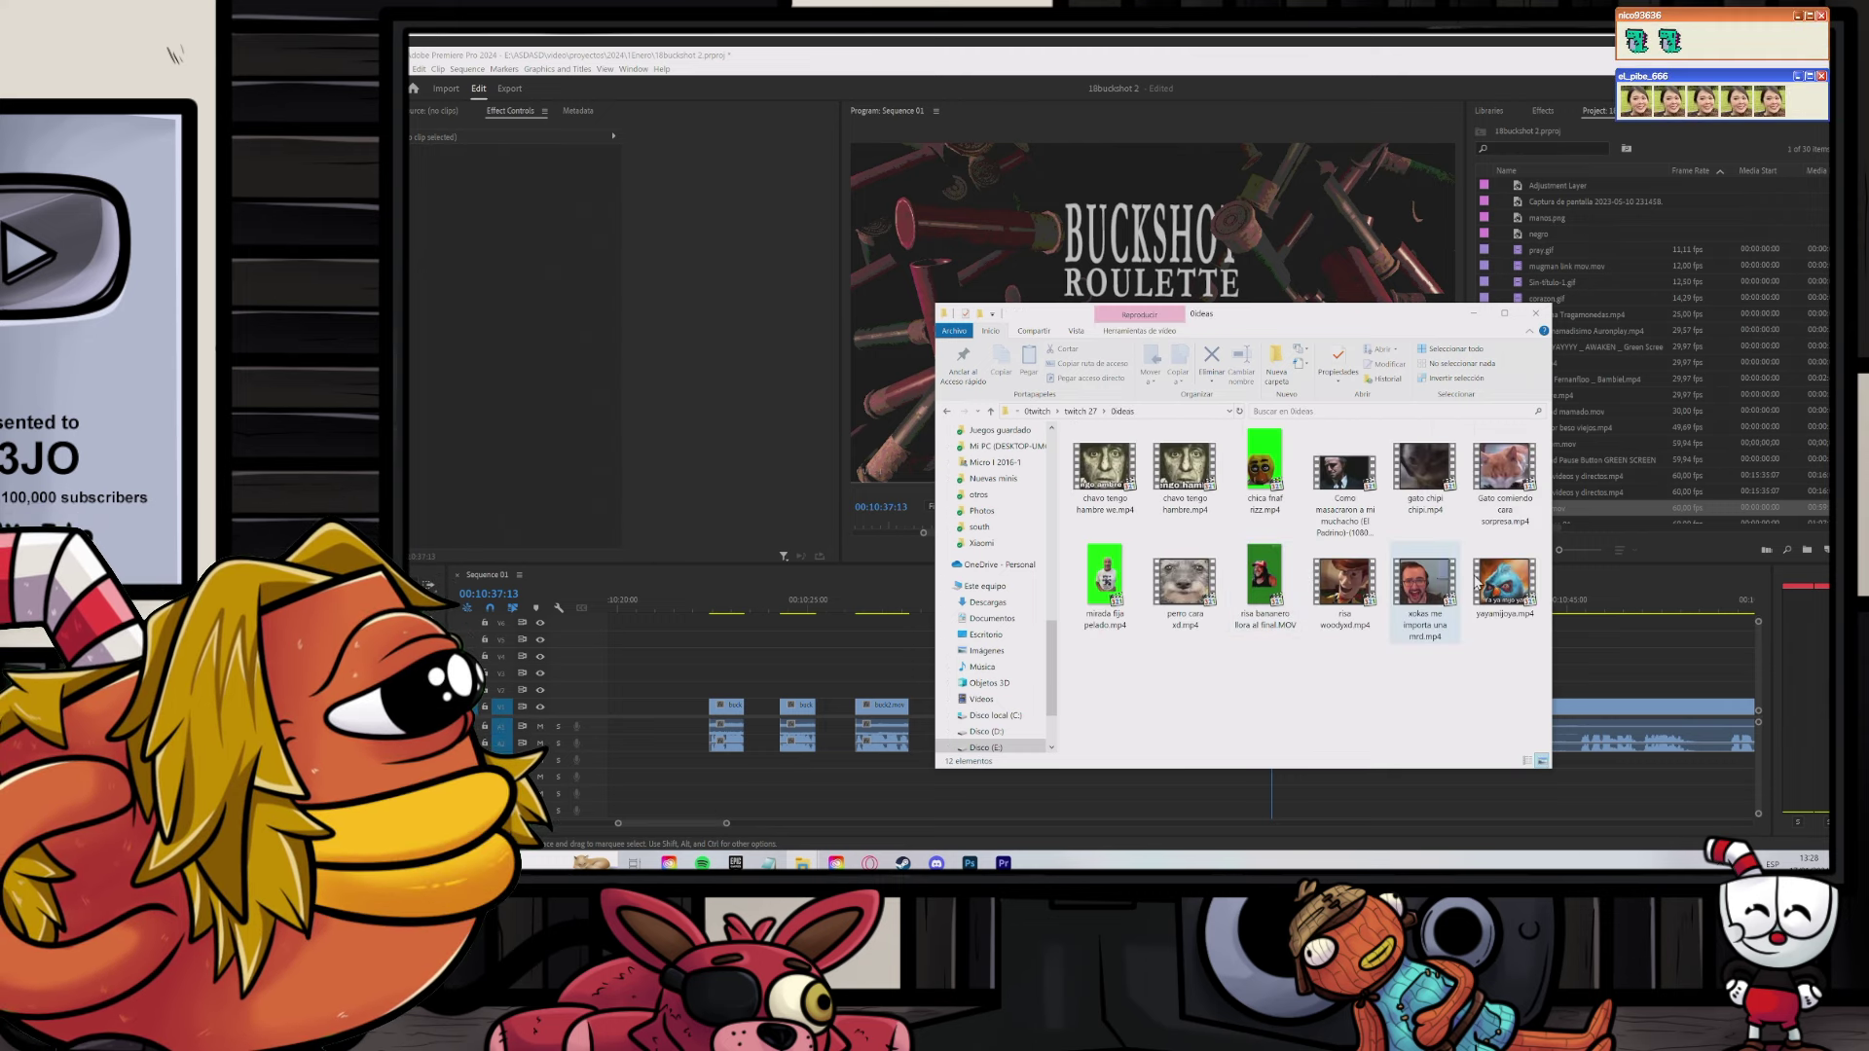
{"action": "left_click", "coordinate": [1504, 472]}
{"action": "left_click_drag", "start_coordinate": [1217, 317], "coordinate": [869, 257]}
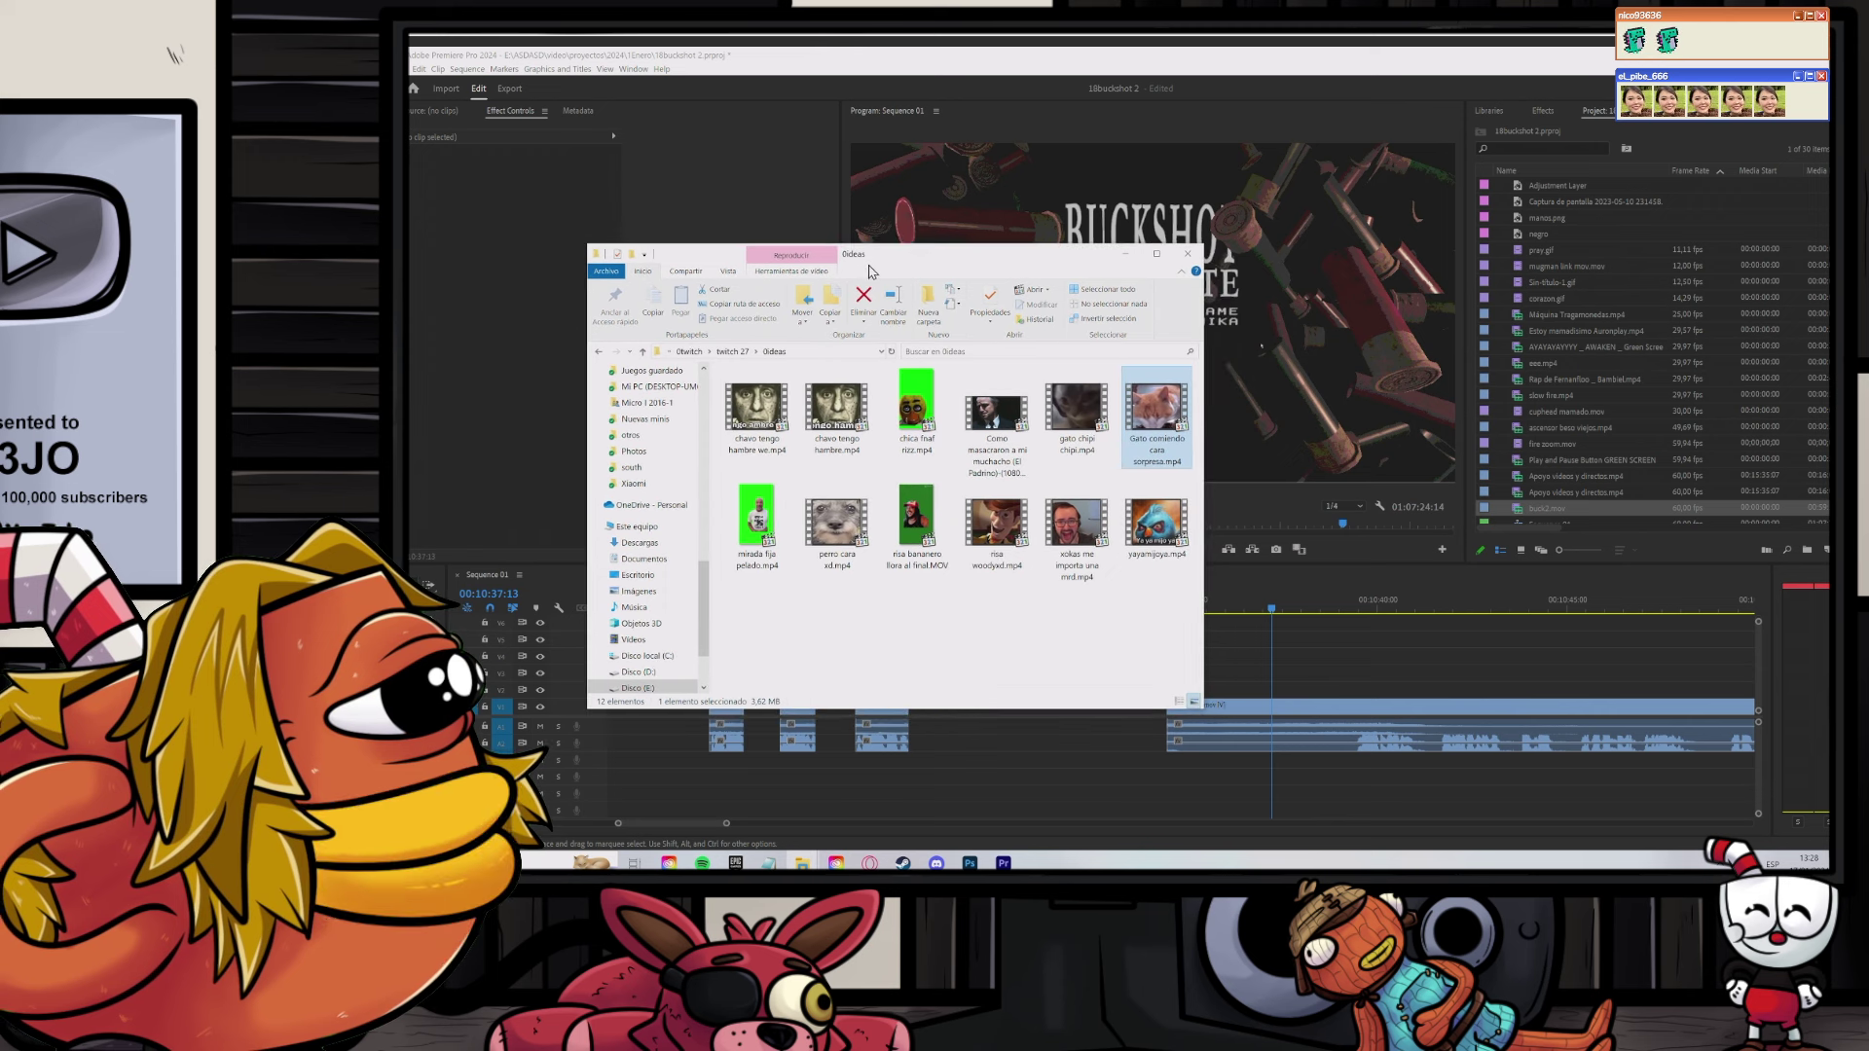
Step: Try the video xokas me importa una mrd.mp4 directly after the buck2.mov clip ending near 00:10:27:42, and play it back
{"action": "left_click_drag", "start_coordinate": [1075, 552], "coordinate": [916, 707]}
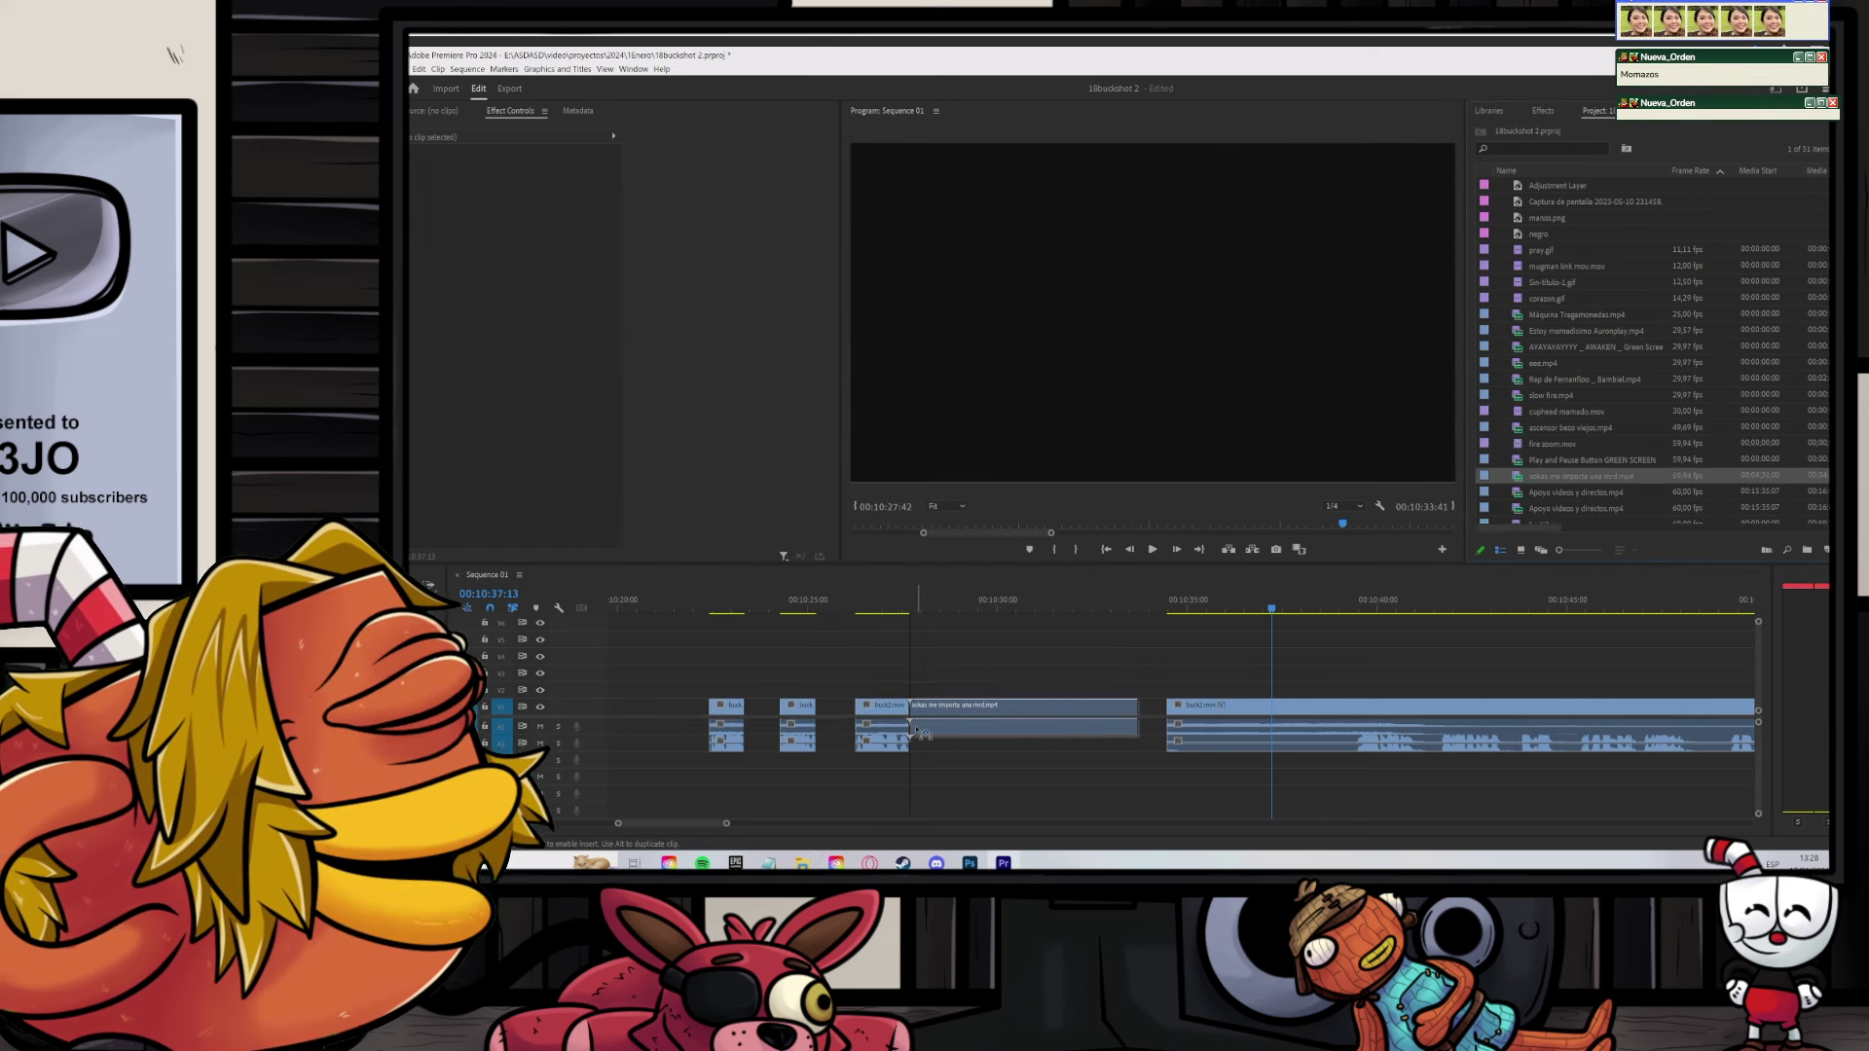
{"action": "left_click", "coordinate": [858, 600]}
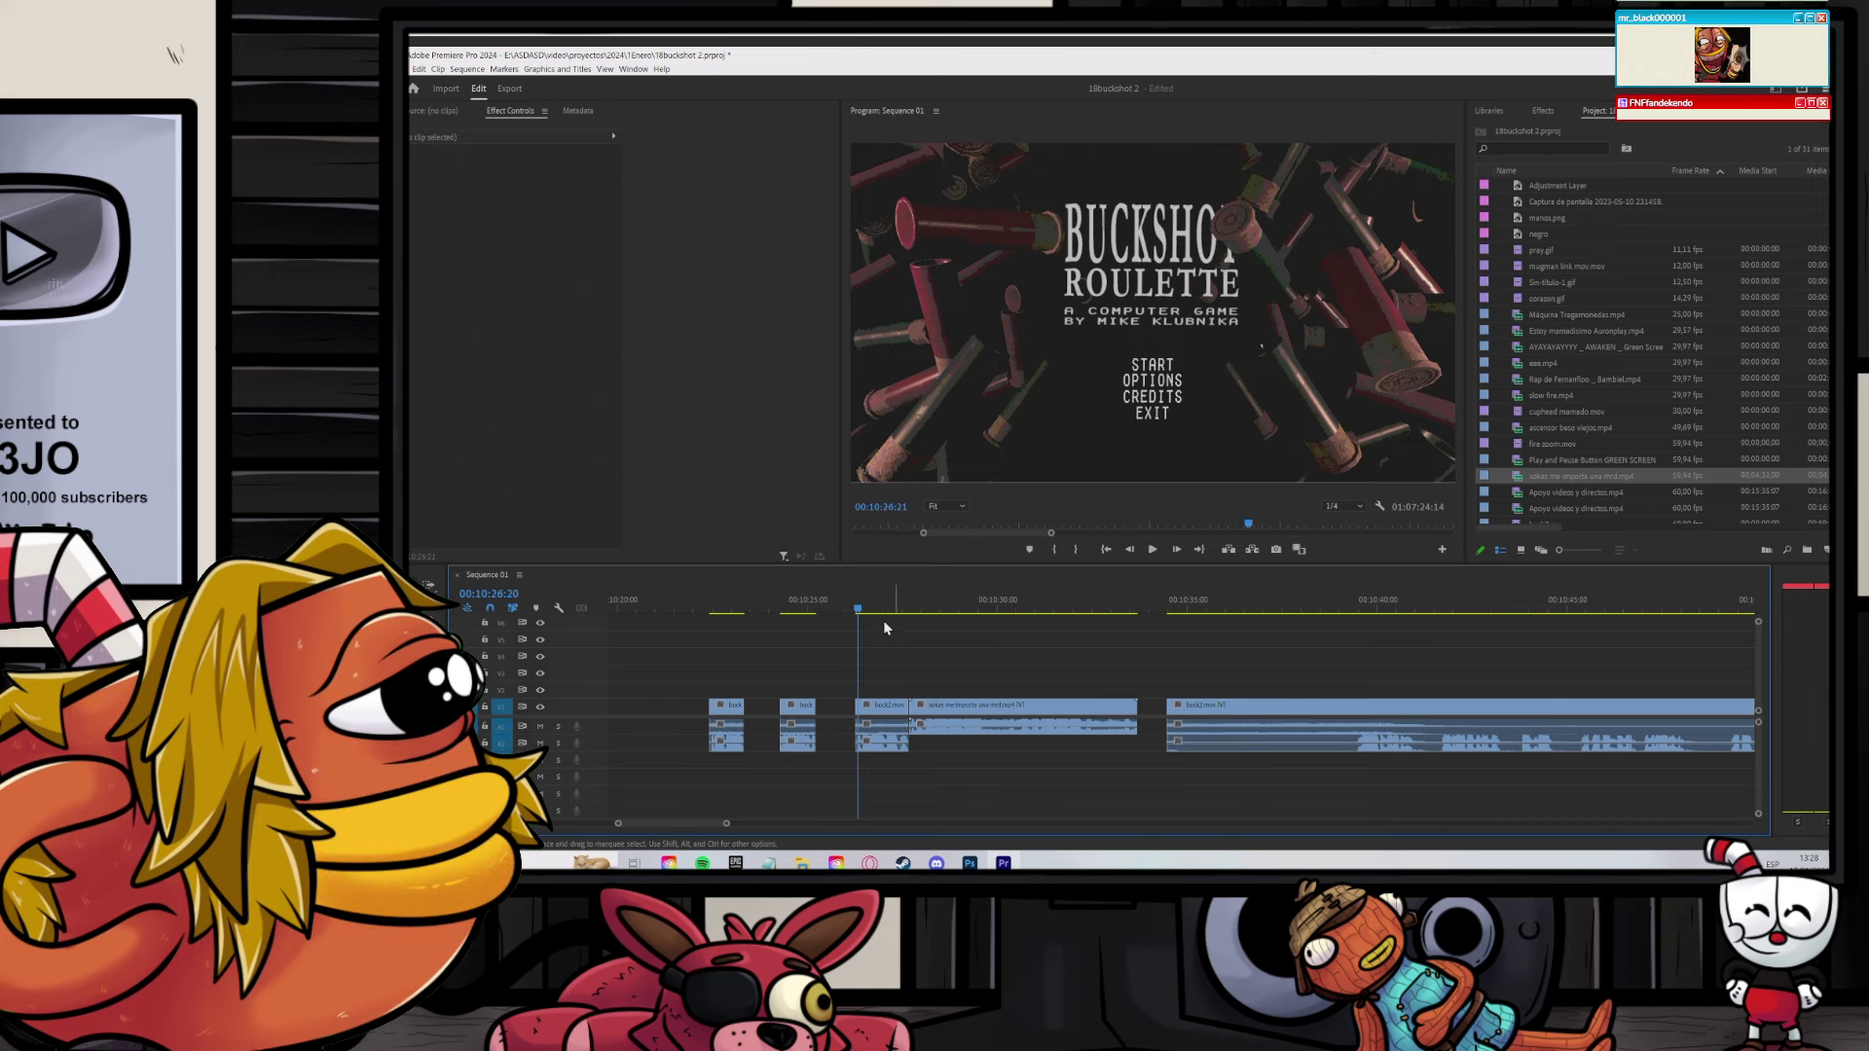
{"action": "left_click", "coordinate": [869, 612]}
{"action": "key", "text": "space"}
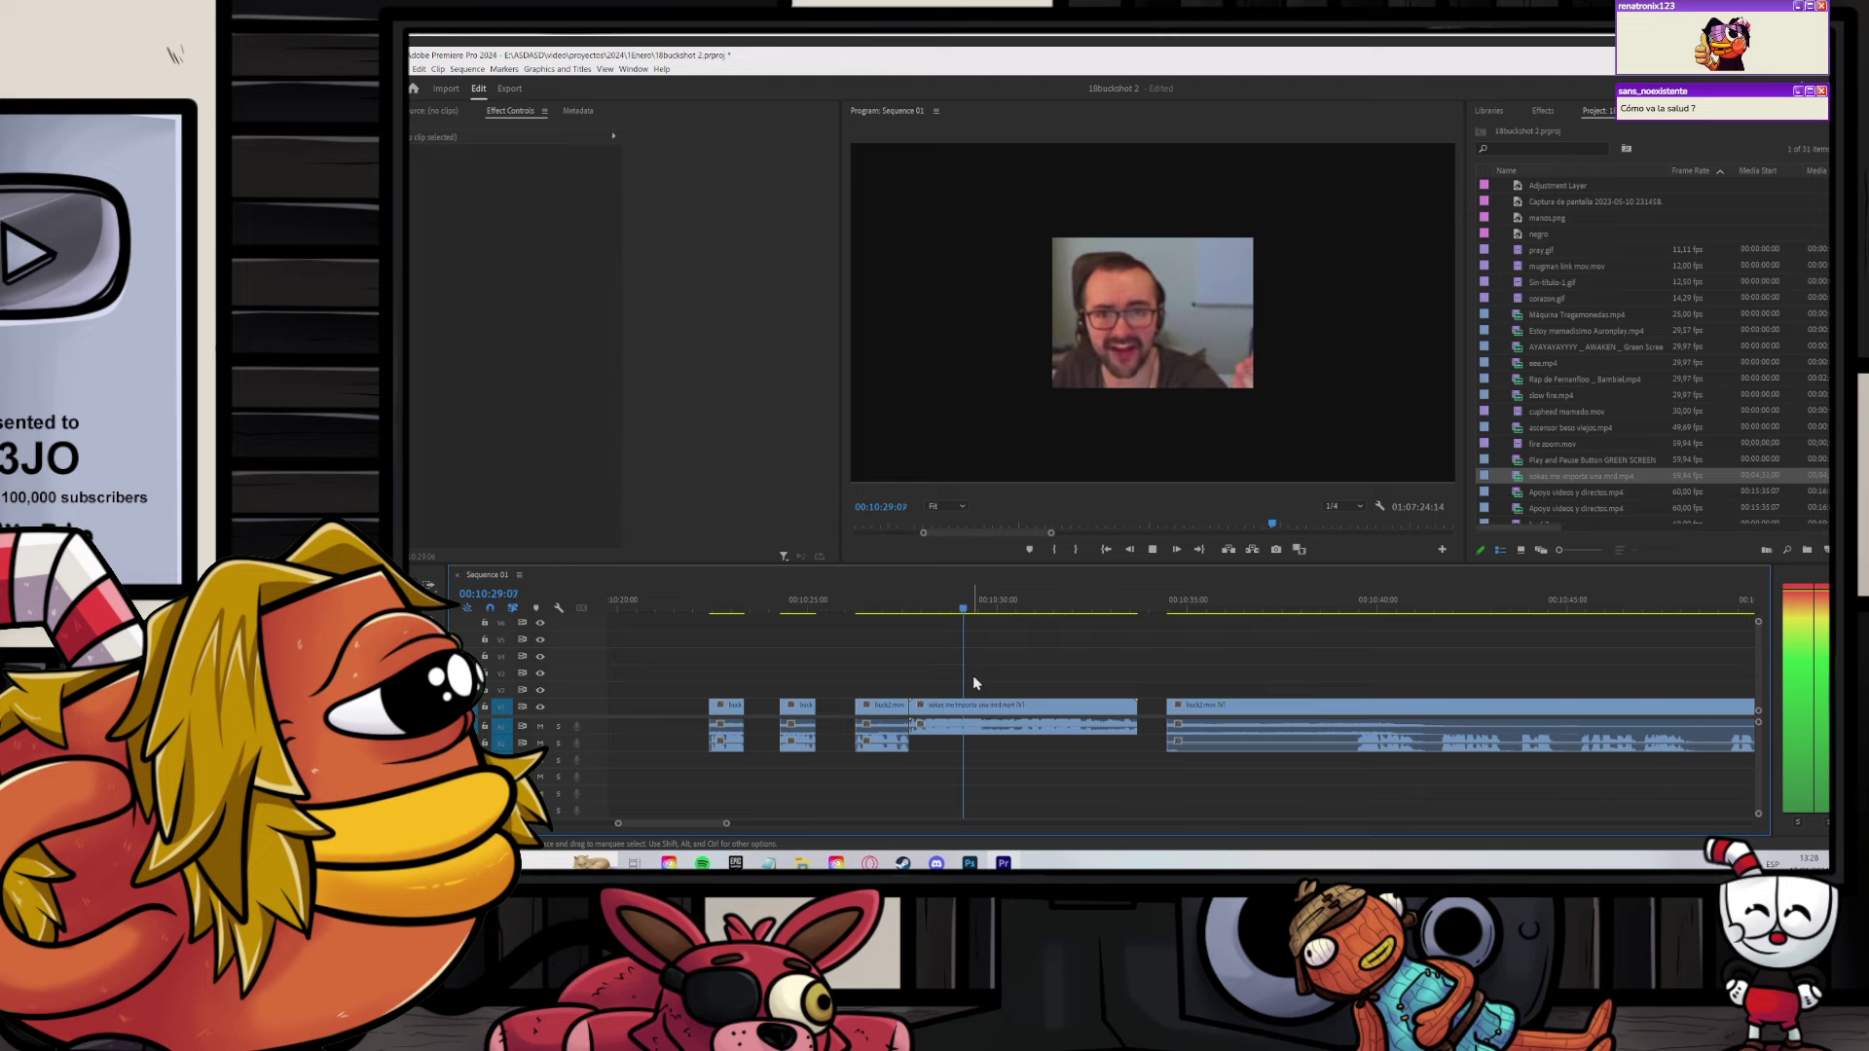
{"action": "key", "text": "space"}
{"action": "left_click", "coordinate": [1025, 721]}
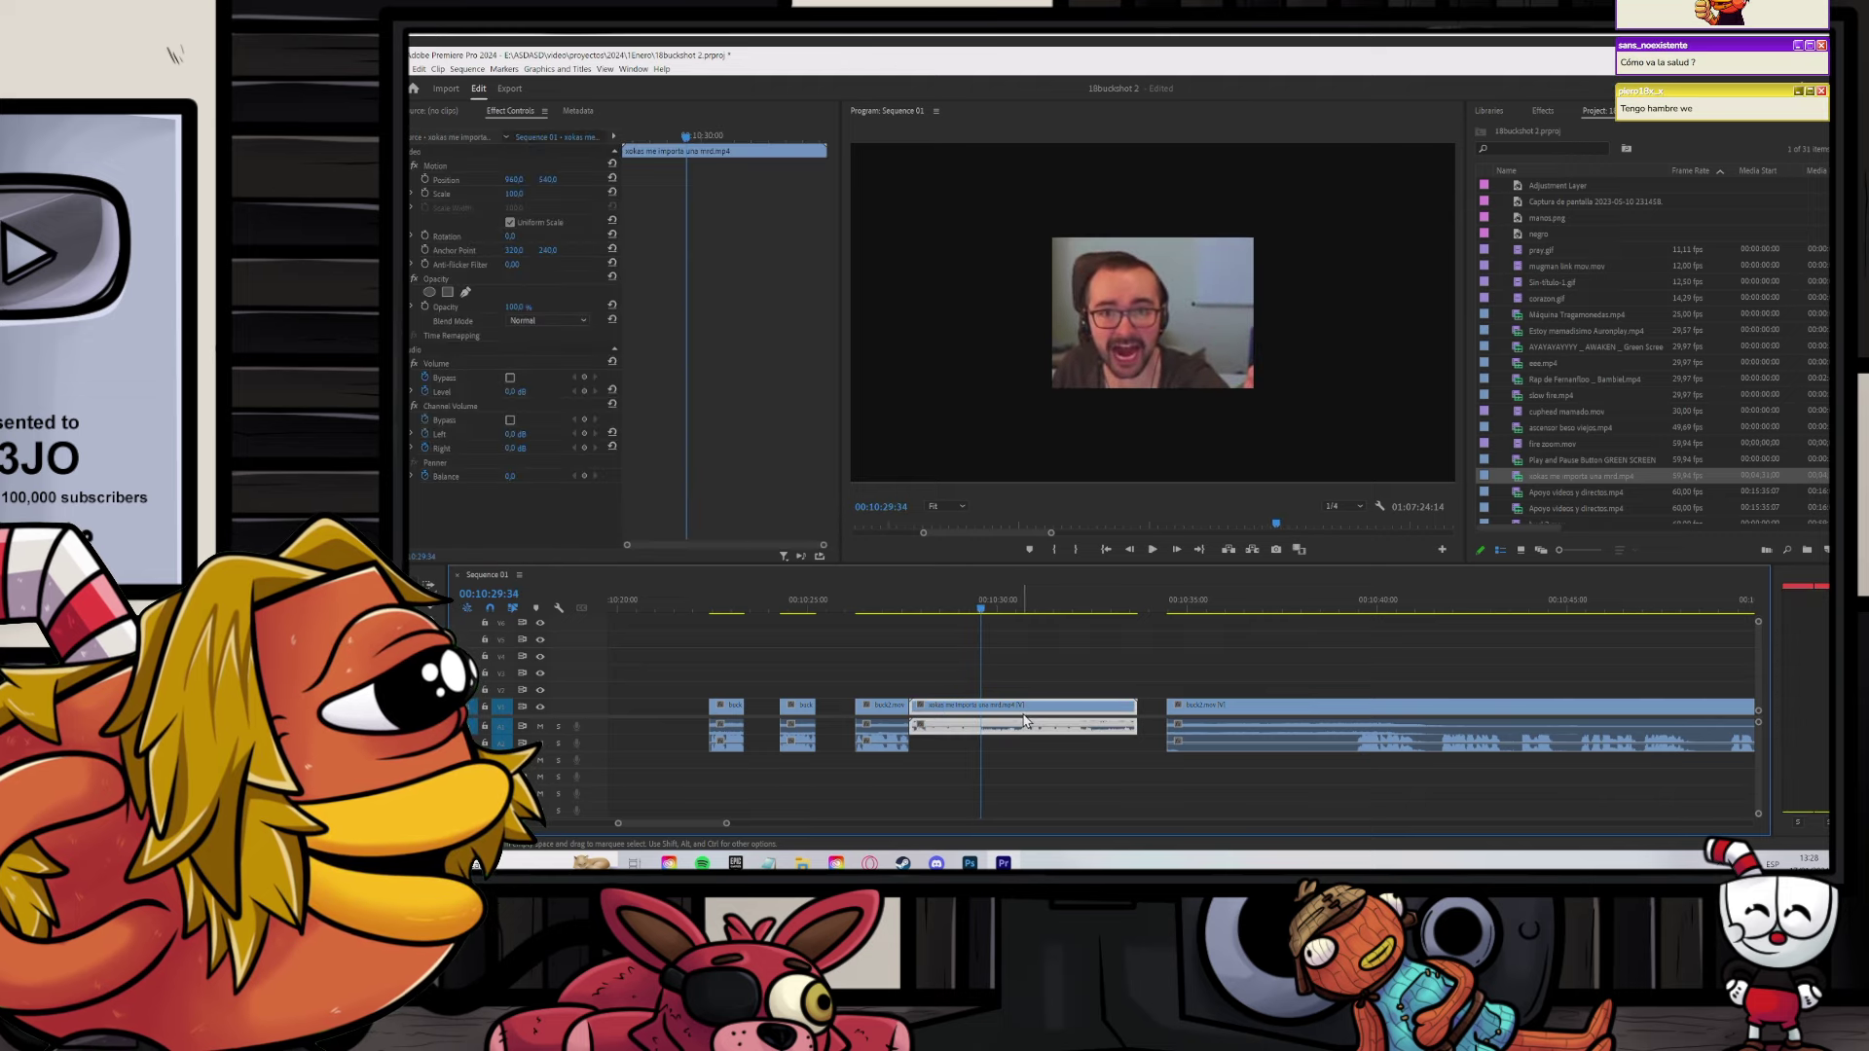
{"action": "key", "text": "Delete"}
Step: Place Gato comiendo cara sorpresa.mp4 from File Explorer on the track above buck2.mov at 00:10:27:09 and play it
{"action": "left_click", "coordinate": [888, 602]}
{"action": "key", "text": "alt+Tab"}
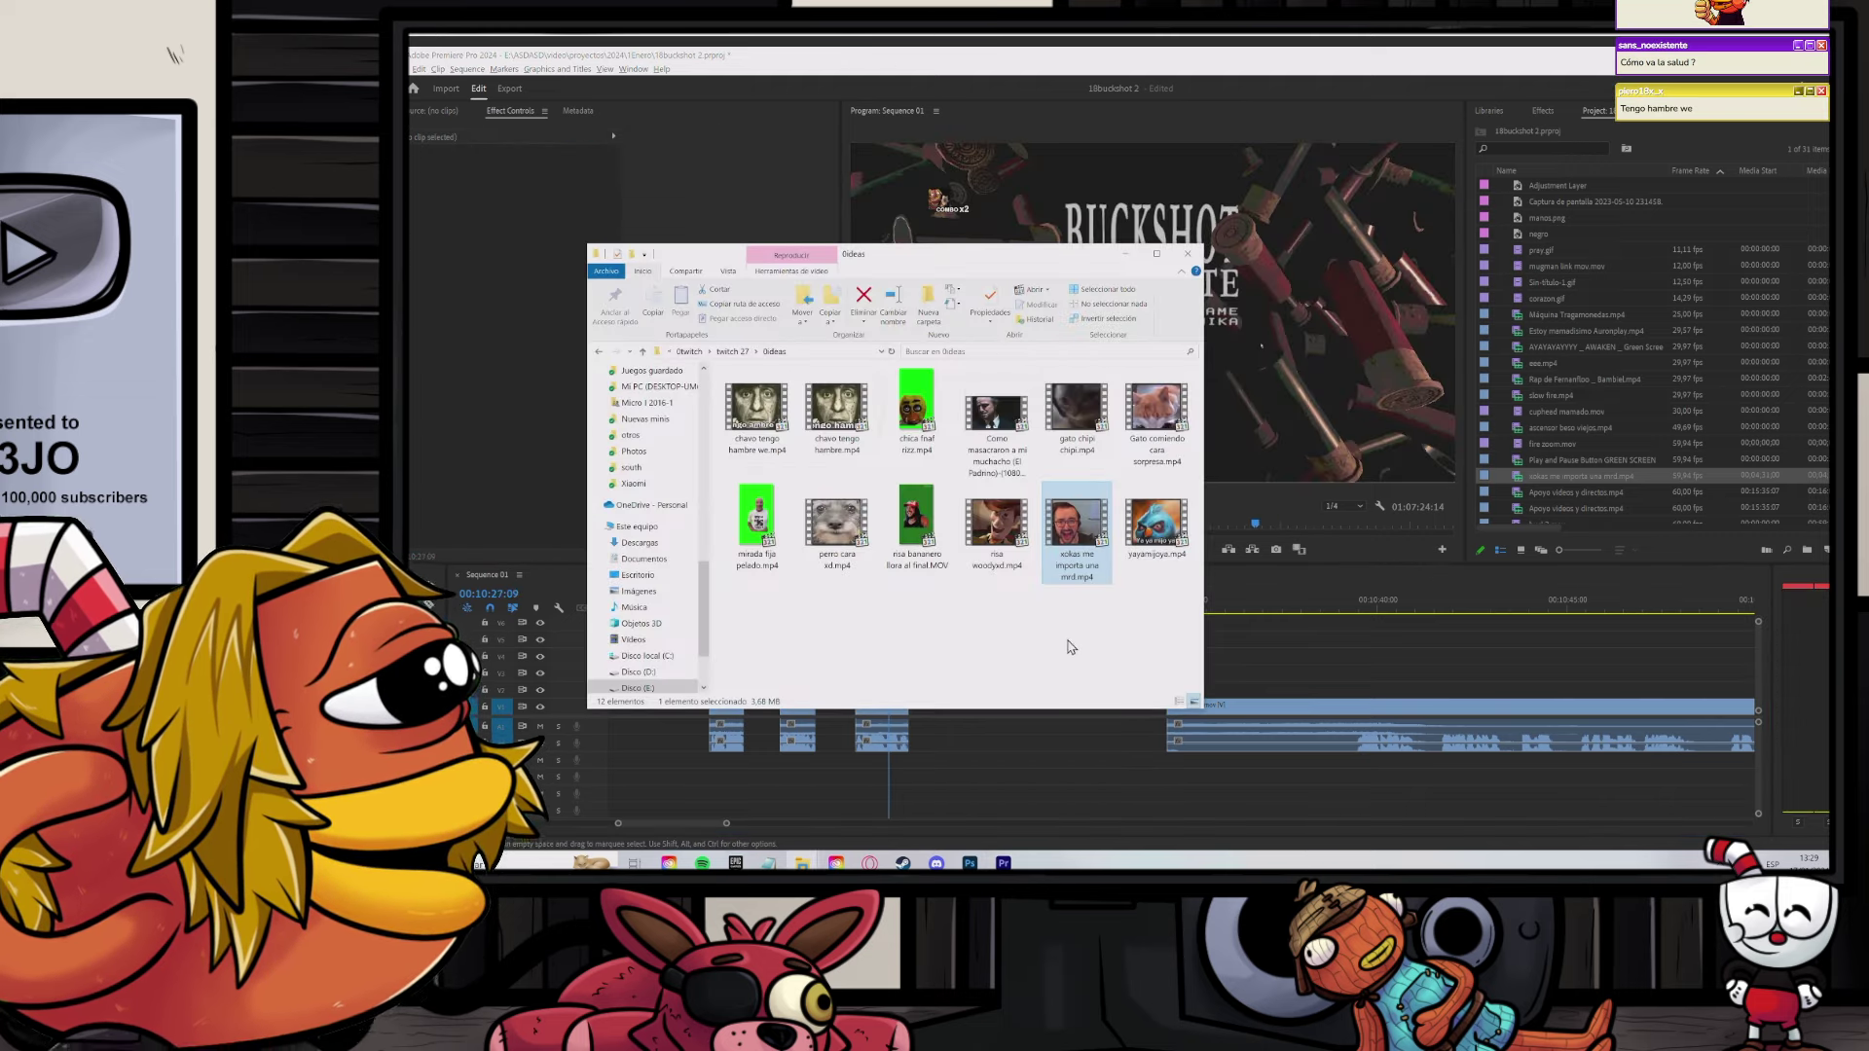
{"action": "left_click", "coordinate": [1071, 644]}
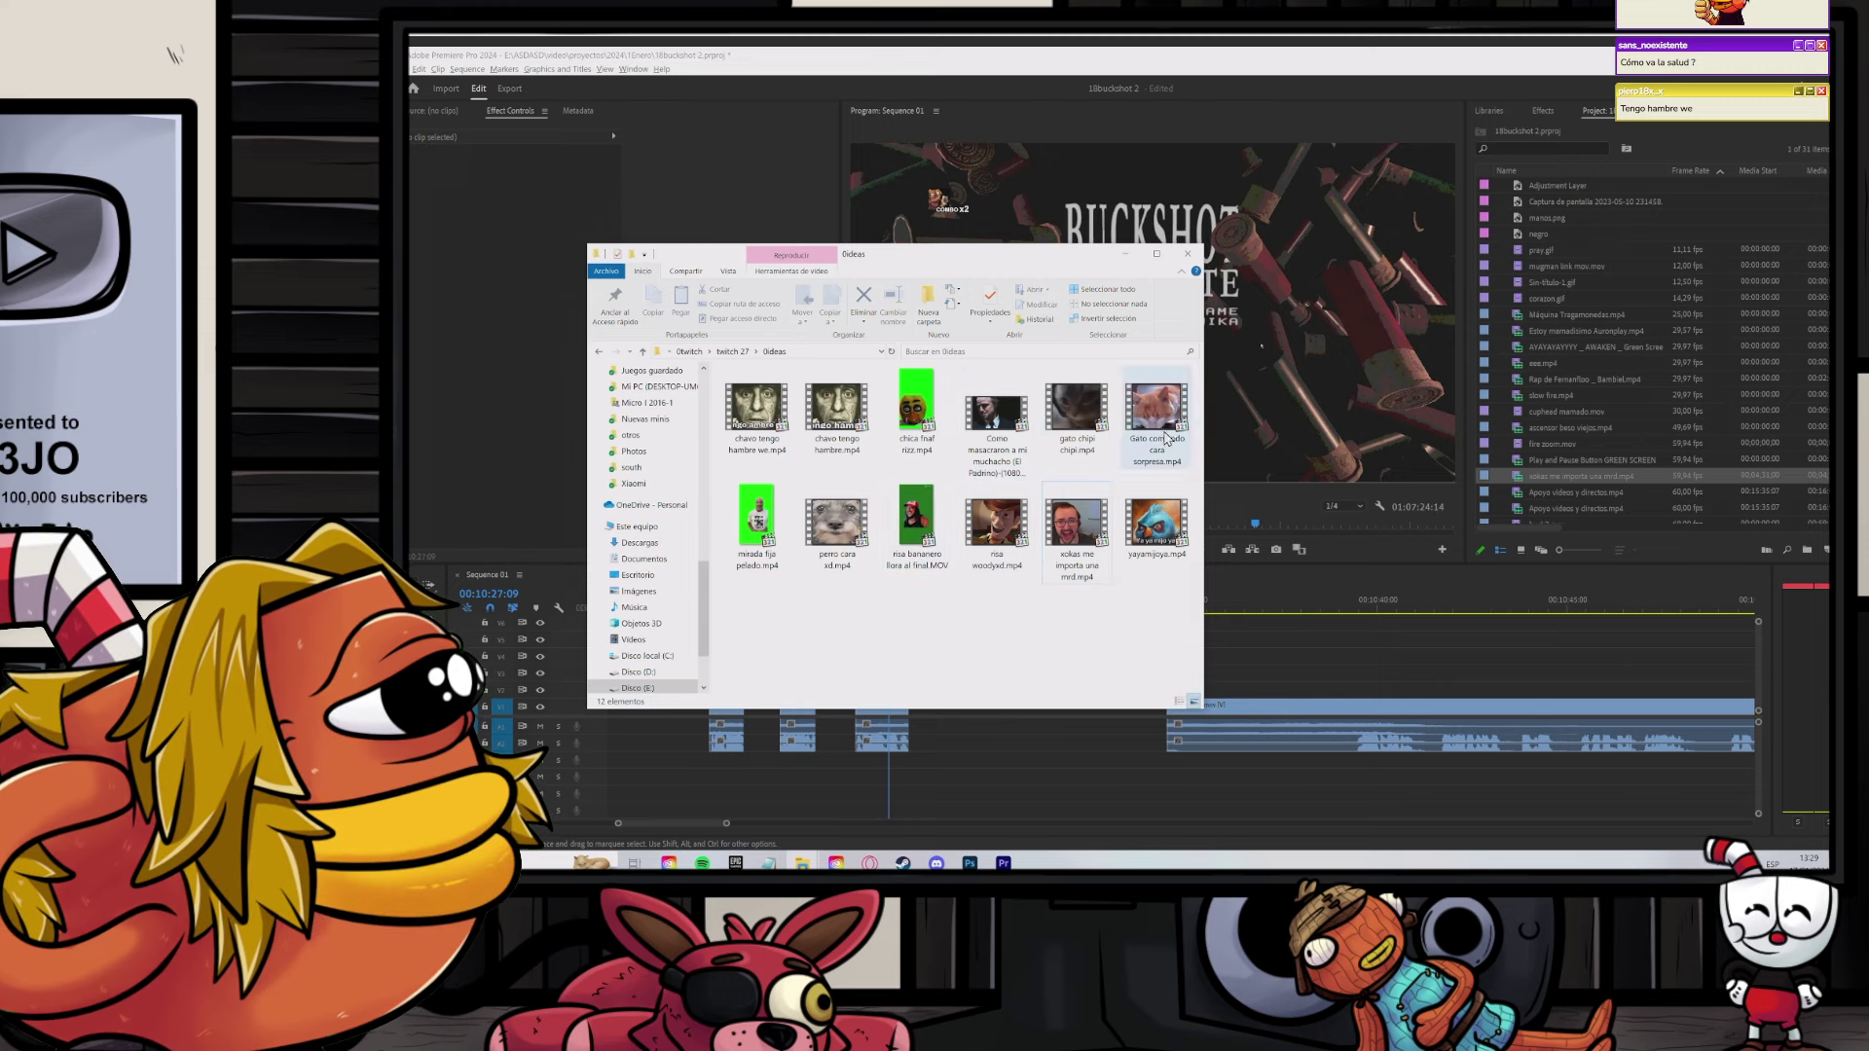
{"action": "left_click_drag", "start_coordinate": [1148, 438], "coordinate": [907, 704]}
{"action": "scroll", "coordinate": [912, 698], "scroll_direction": "up", "scroll_amount": 3}
{"action": "key", "text": "space"}
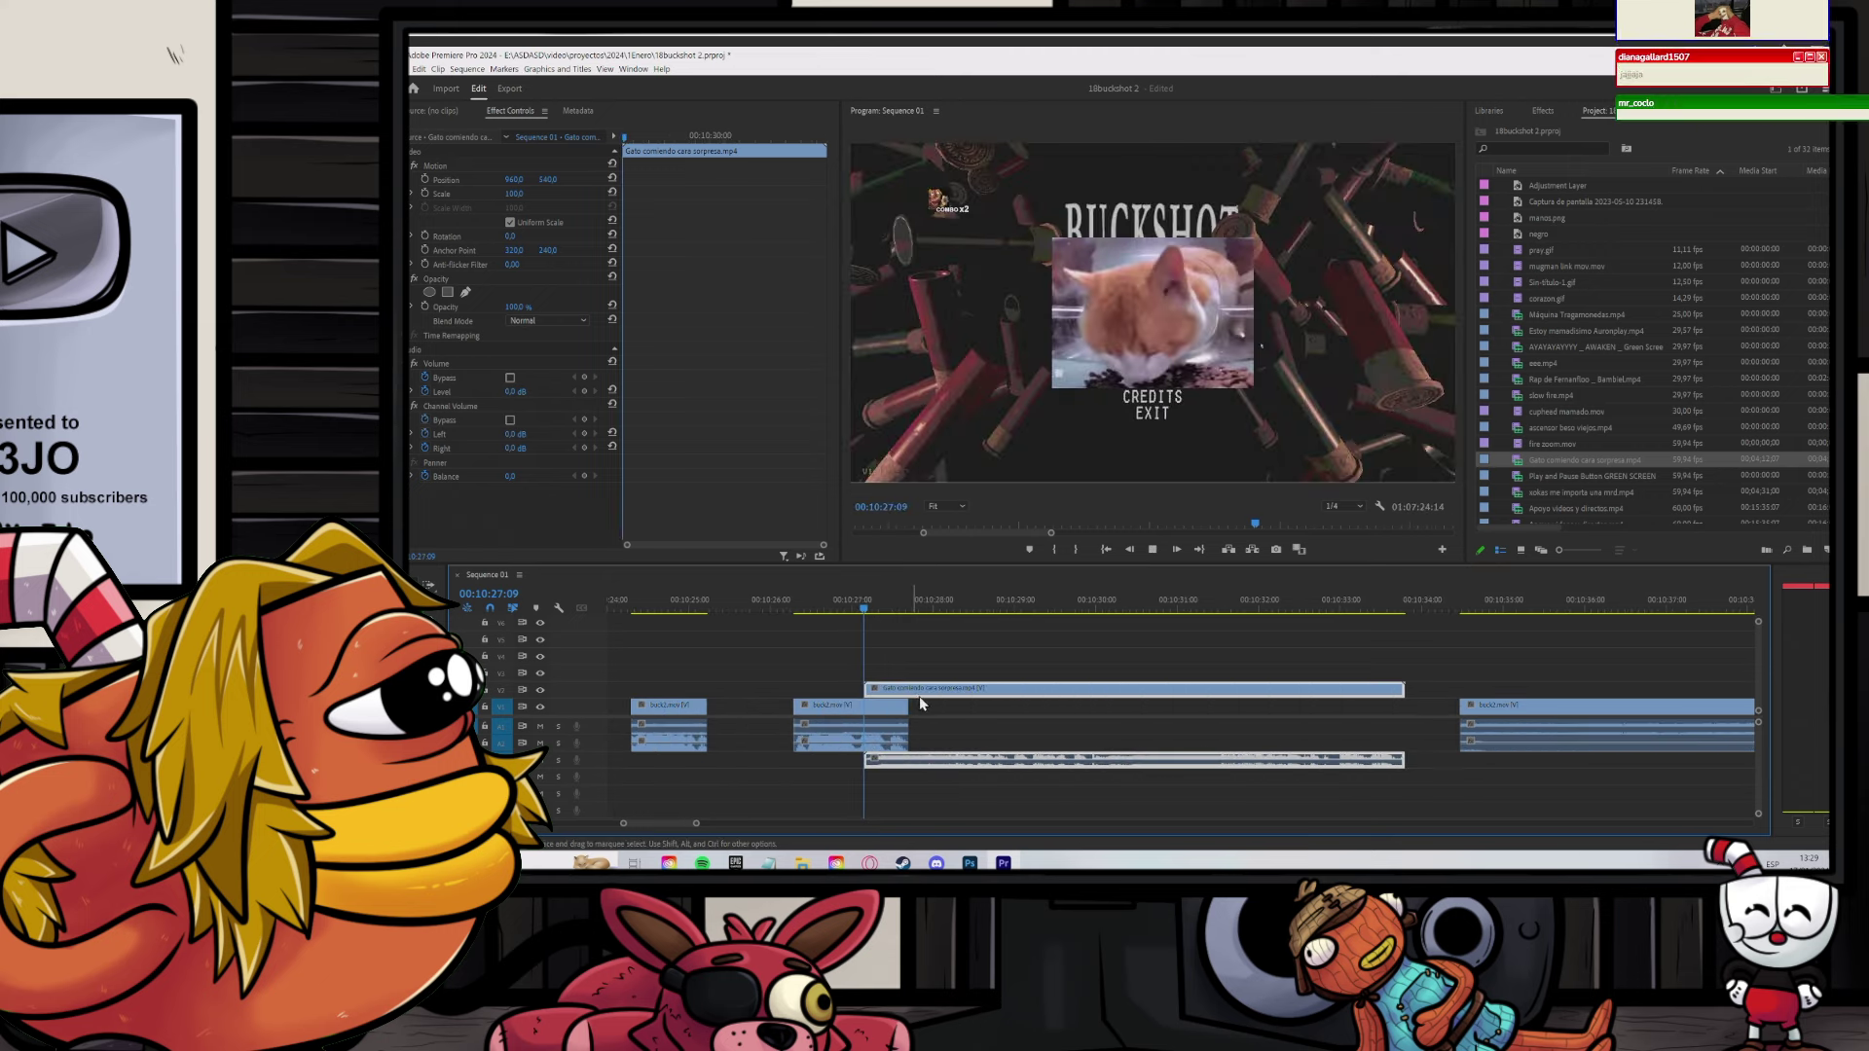
Step: Skim ahead to about 00:11:17, splitting buck2.mov around the short burst near 00:10:40 and again near 00:11:15
{"action": "scroll", "coordinate": [905, 682], "scroll_direction": "down", "scroll_amount": 3}
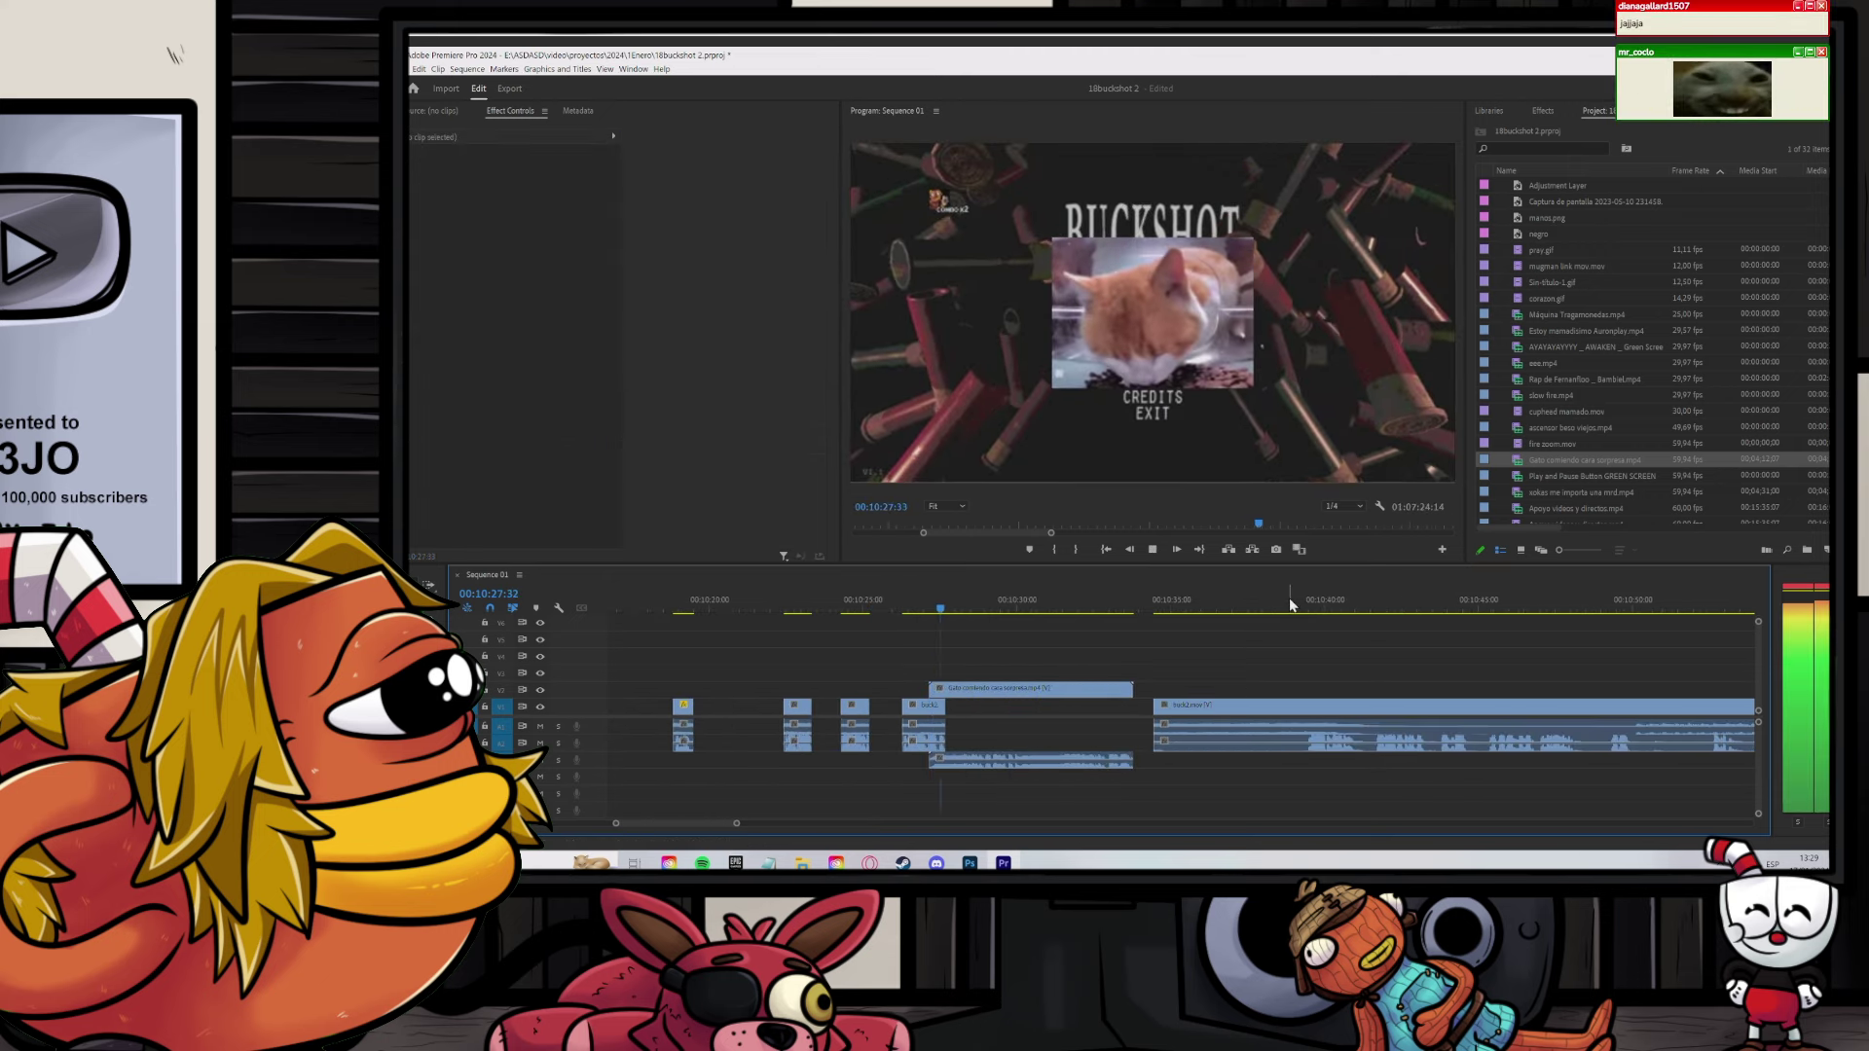
{"action": "left_click", "coordinate": [1333, 606]}
{"action": "key", "text": "space"}
{"action": "scroll", "coordinate": [1300, 625], "scroll_direction": "up", "scroll_amount": 2}
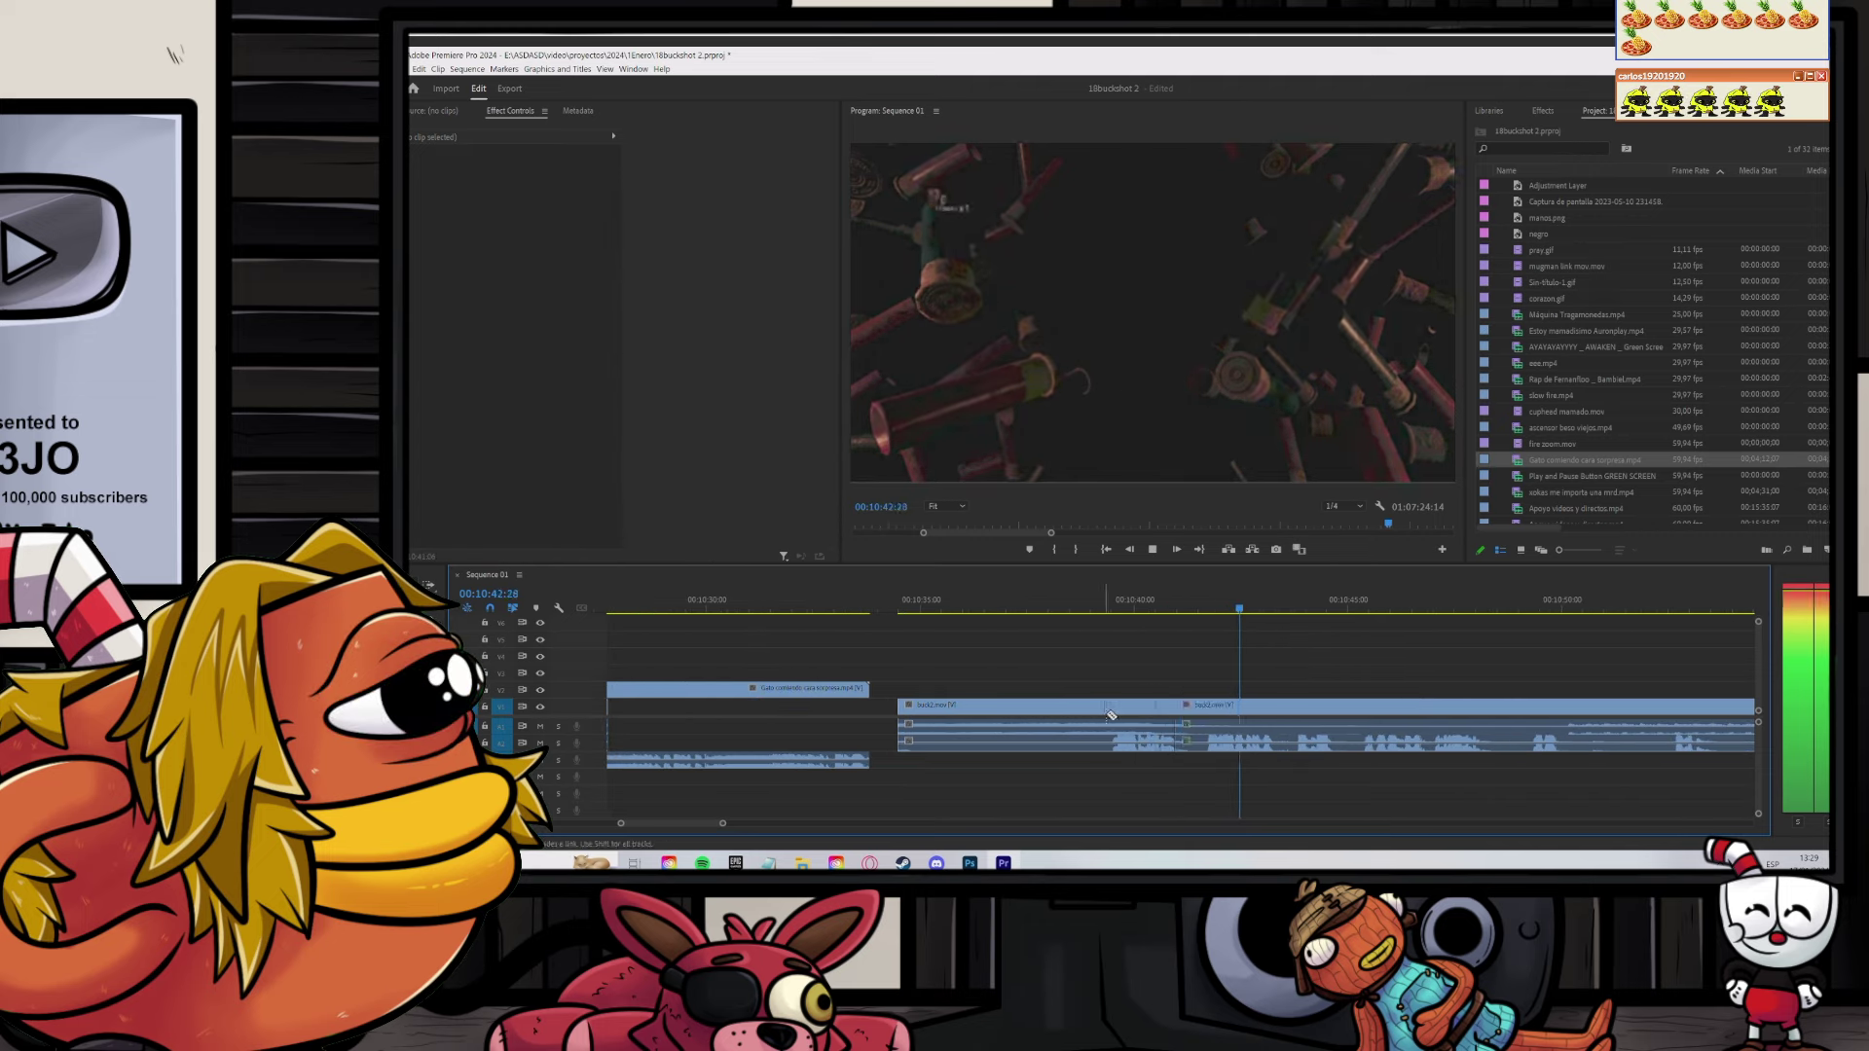
{"action": "scroll", "coordinate": [1297, 616], "scroll_direction": "down", "scroll_amount": 4}
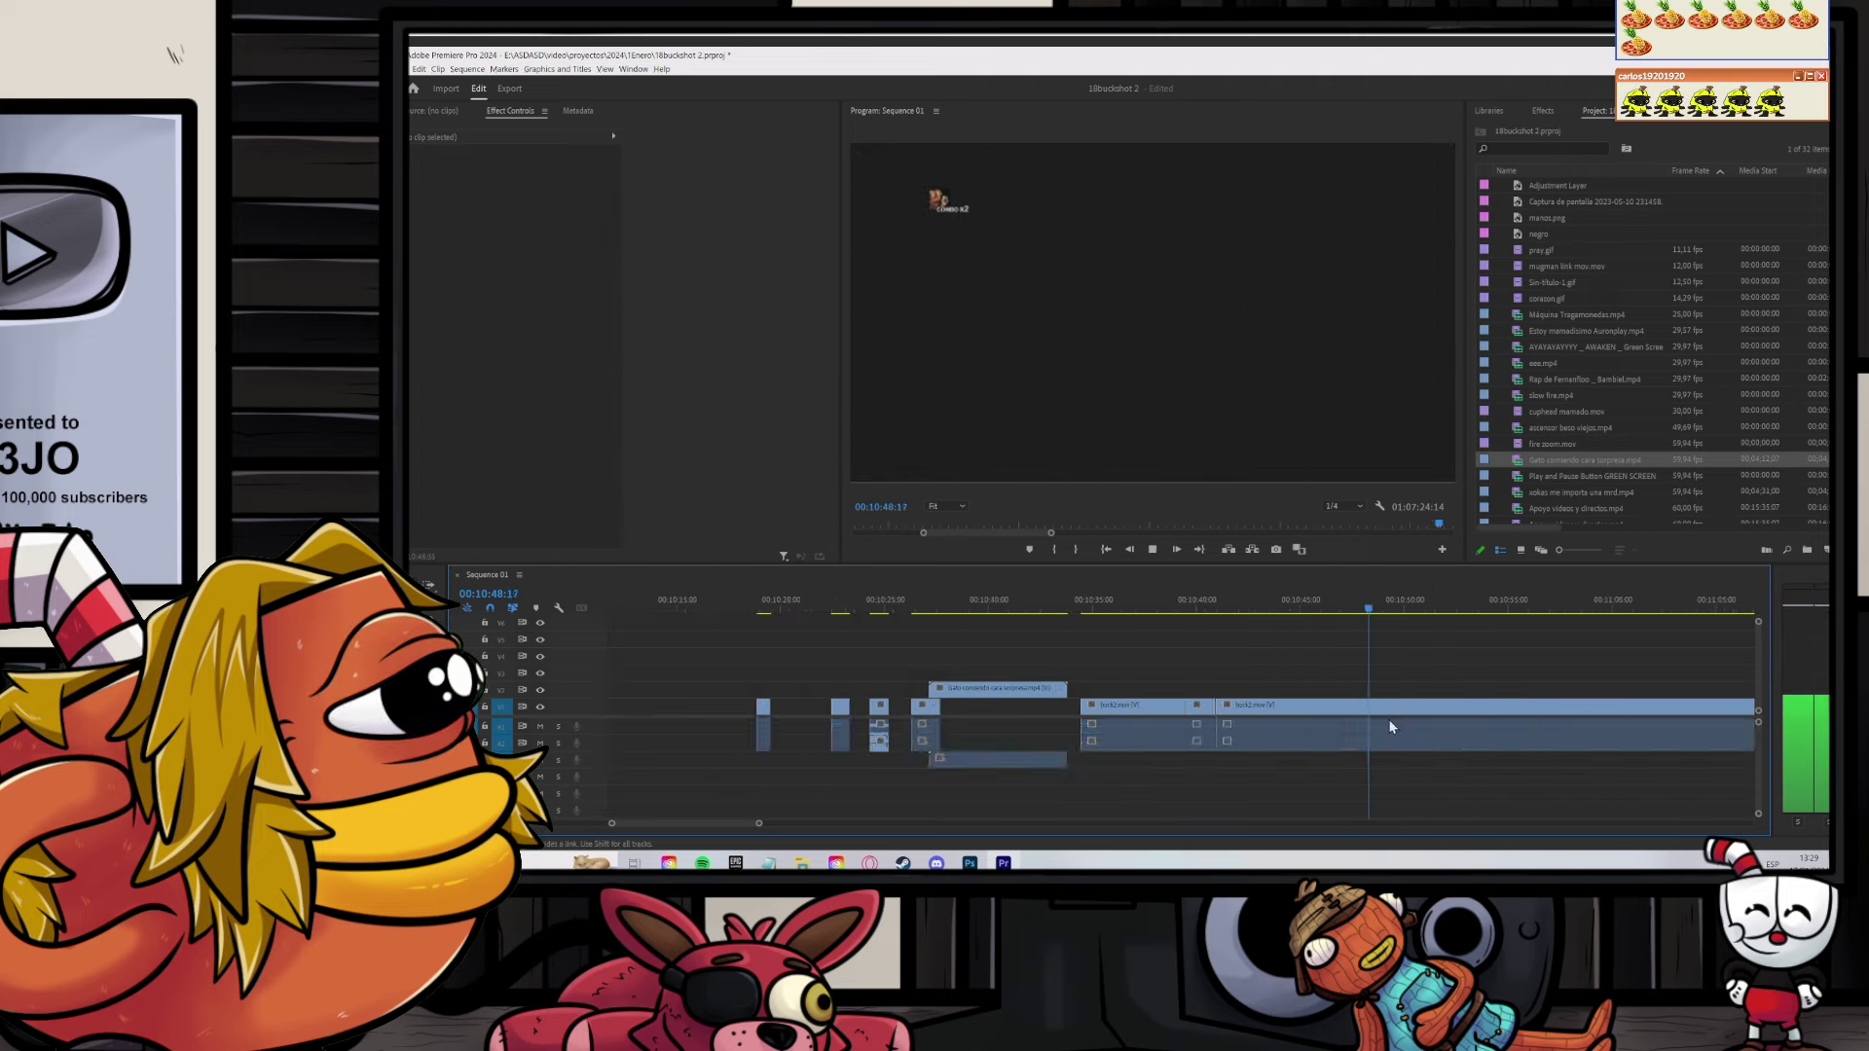
{"action": "left_click", "coordinate": [1439, 608]}
{"action": "scroll", "coordinate": [1383, 638], "scroll_direction": "up", "scroll_amount": 2}
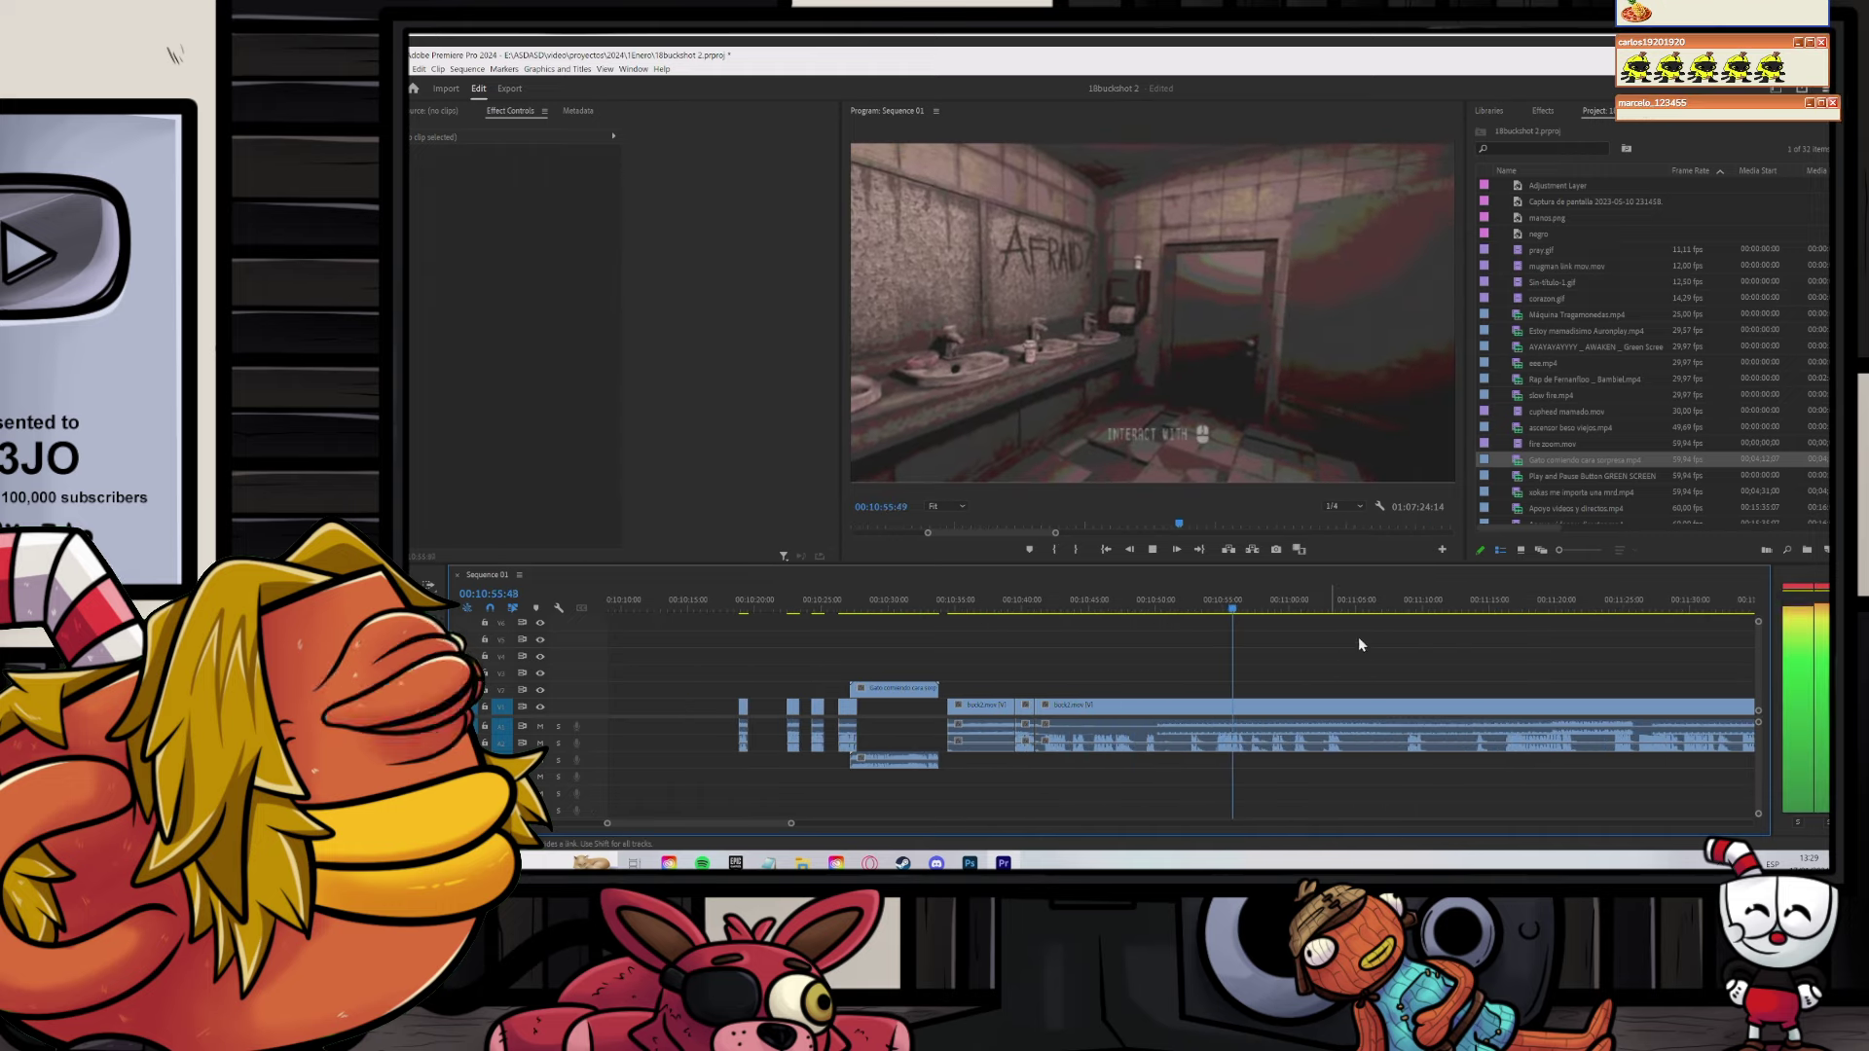
{"action": "left_click", "coordinate": [1480, 592]}
{"action": "key", "text": "space"}
{"action": "scroll", "coordinate": [1475, 623], "scroll_direction": "up", "scroll_amount": 2}
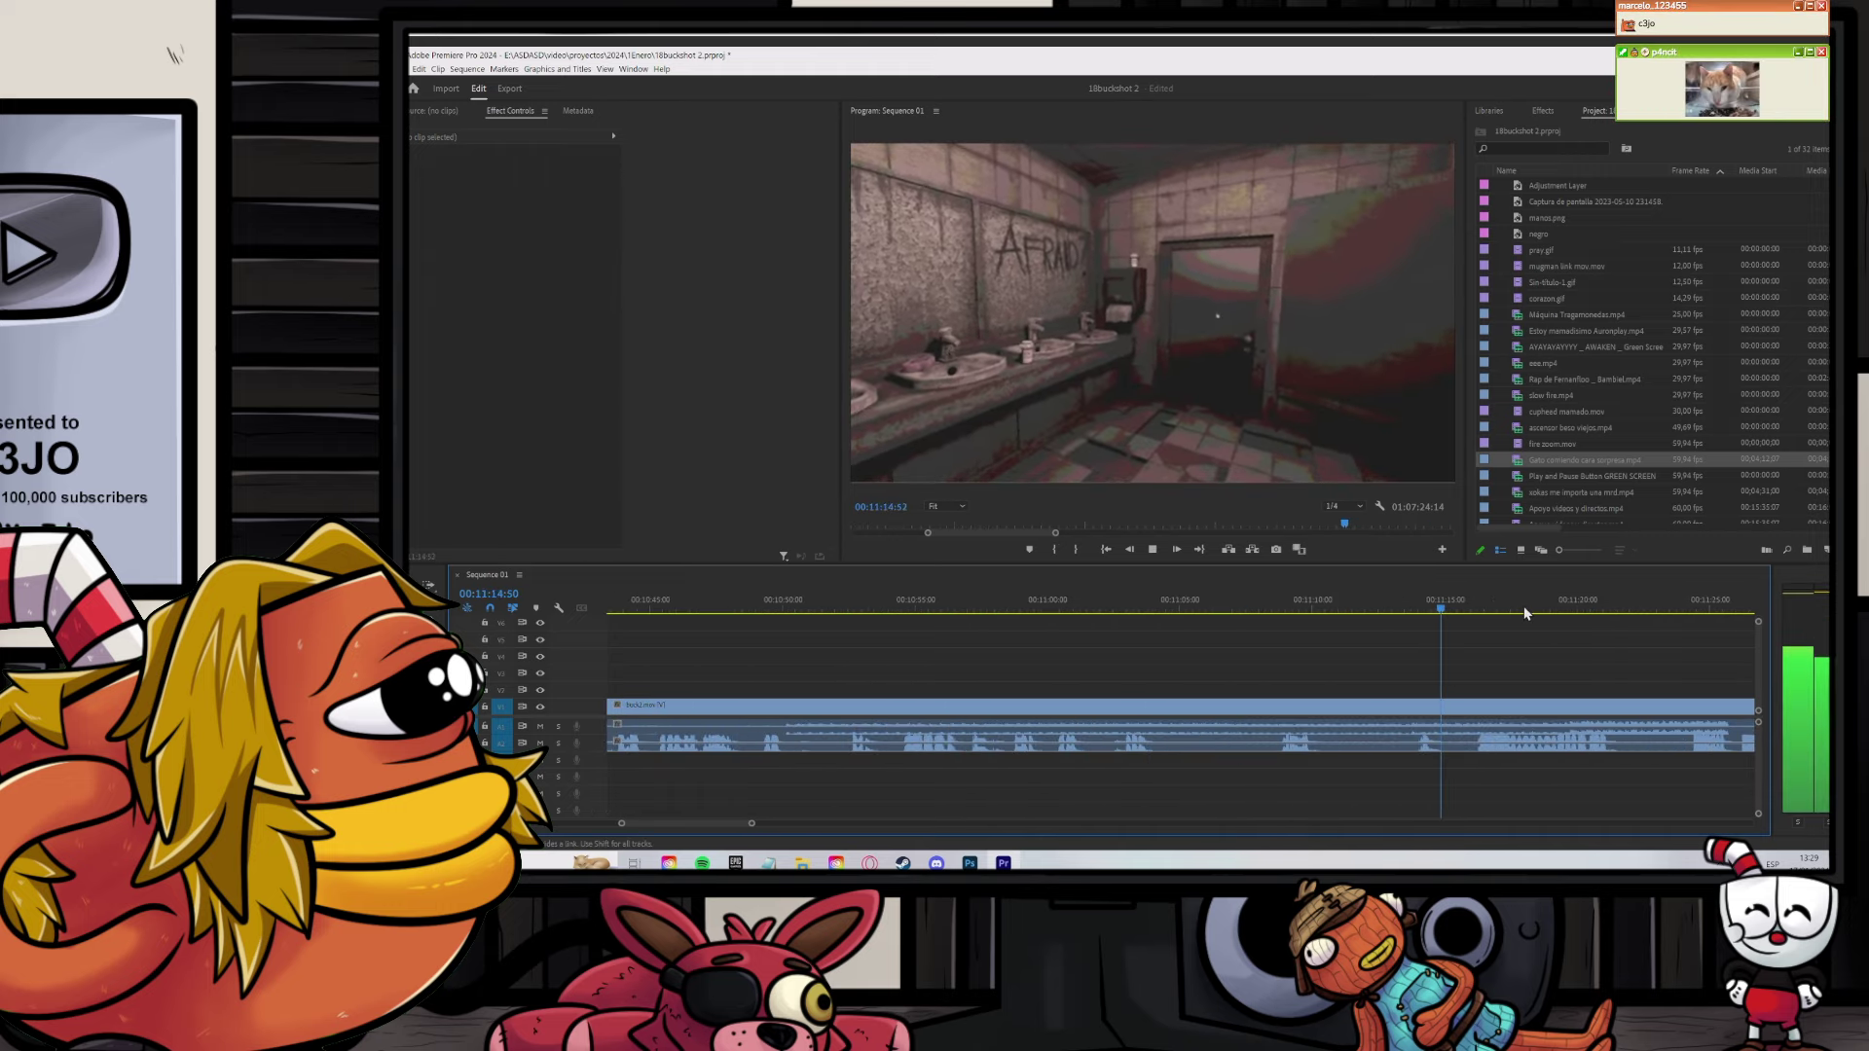
{"action": "scroll", "coordinate": [1470, 644], "scroll_direction": "down", "scroll_amount": 3}
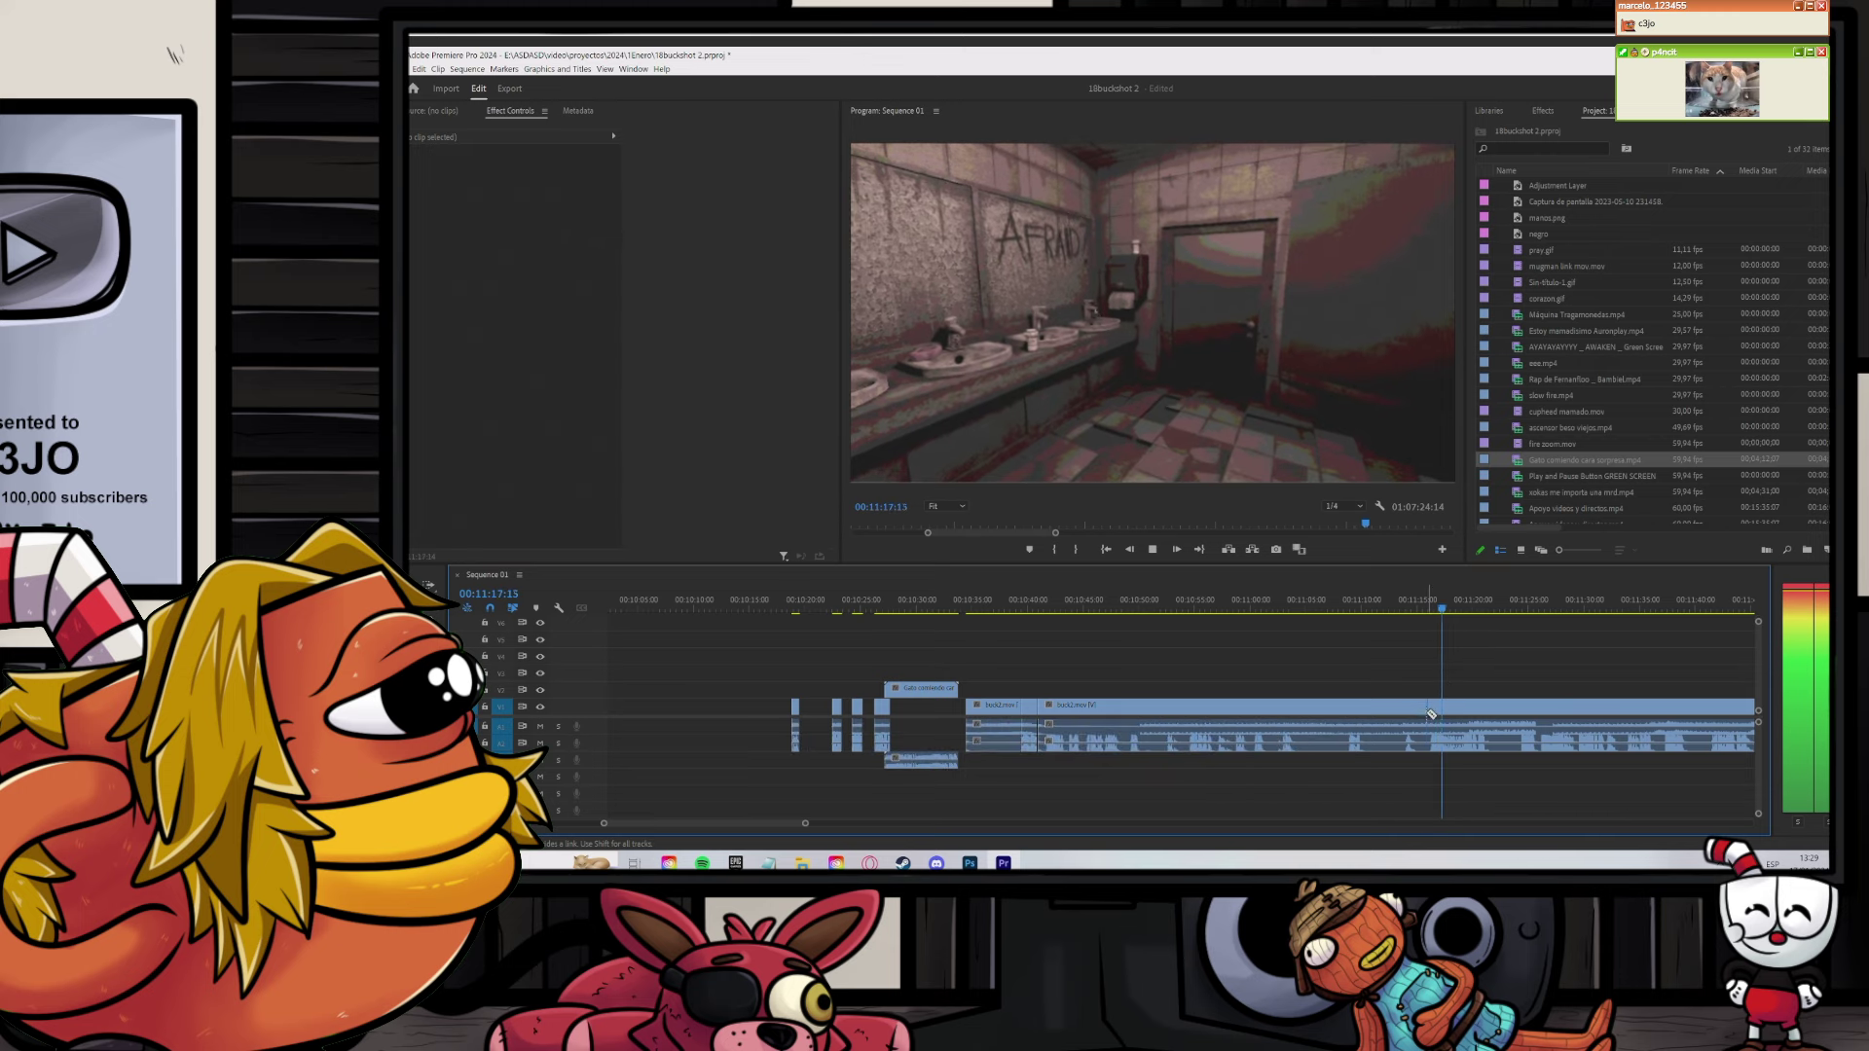
Step: Delete the buck2.mov pieces on either side of the burst near 00:10:40 and move that burst directly after the clip ending near 00:10:27:42
{"action": "key", "text": "v"}
{"action": "left_click", "coordinate": [995, 716]}
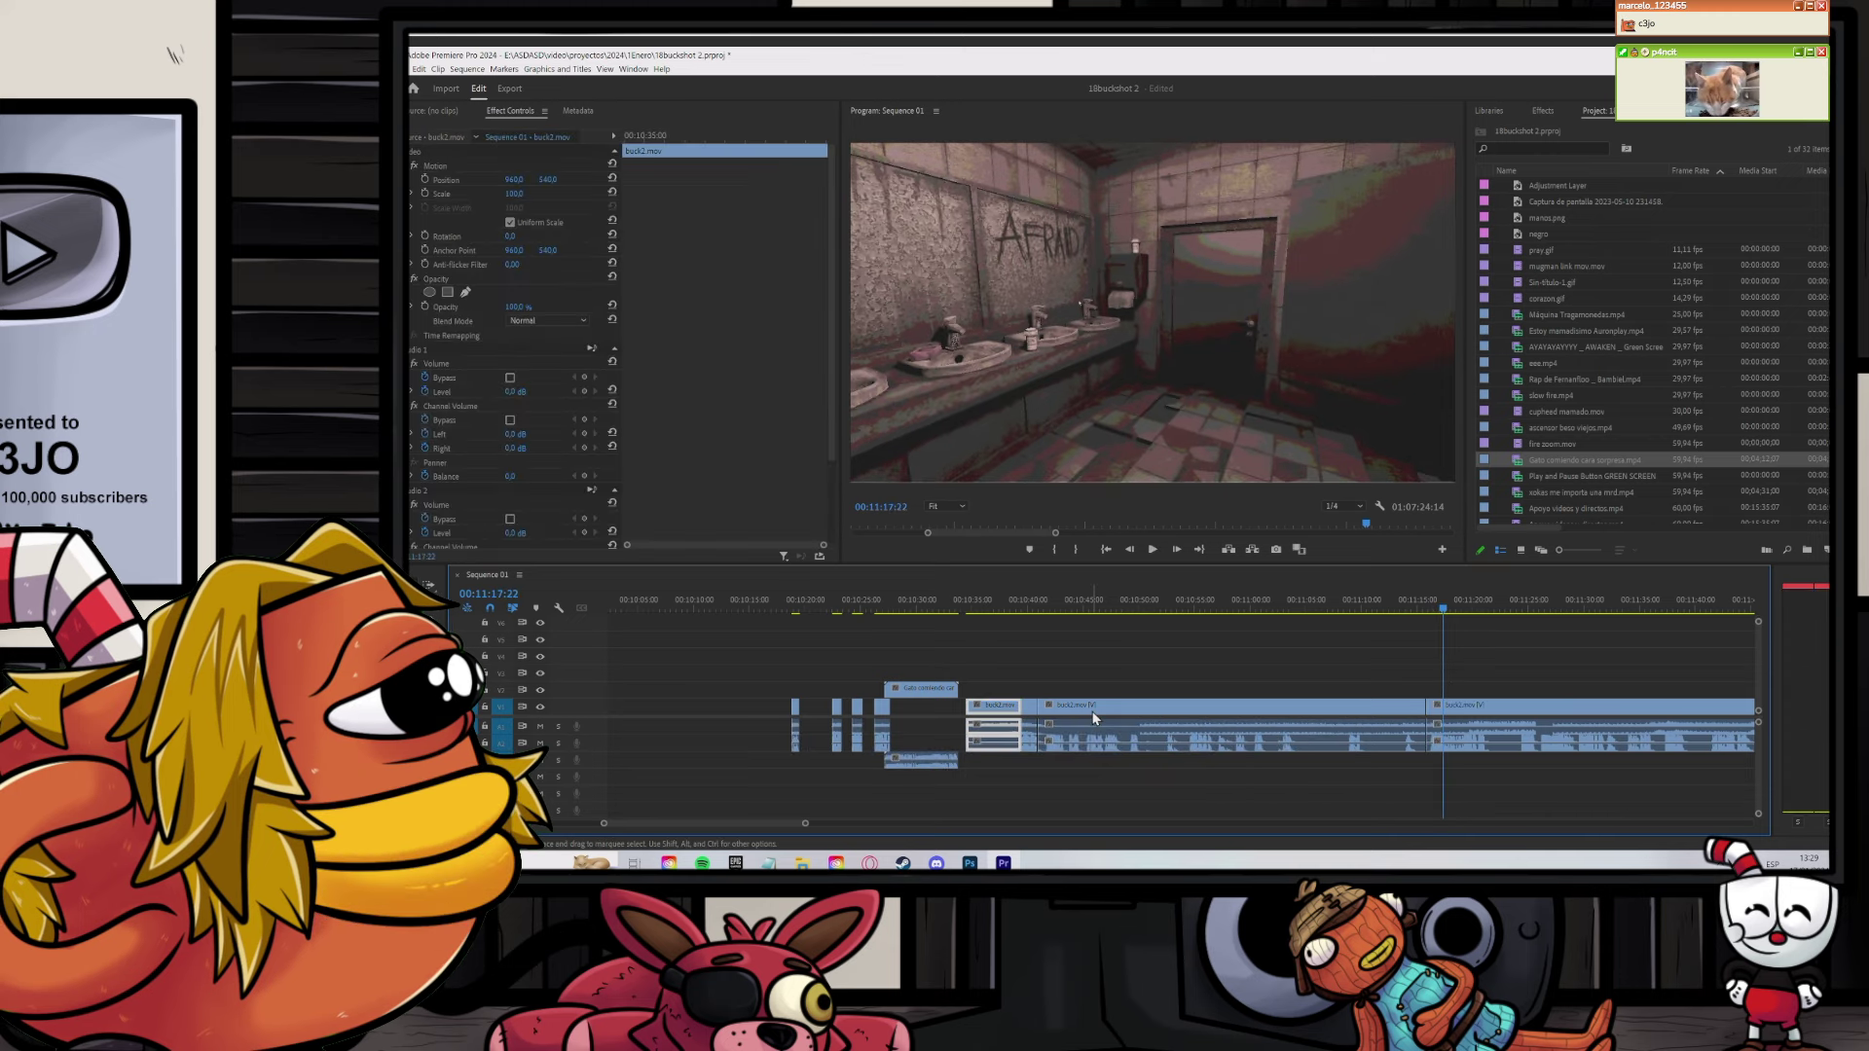
{"action": "left_click", "coordinate": [1090, 717], "text": "shift"}
{"action": "key", "text": "Delete"}
{"action": "left_click_drag", "start_coordinate": [1032, 716], "coordinate": [900, 712]}
Step: Unlink the cat video, delete its audio, and move the picture earlier to start at about 00:10:26:30
{"action": "scroll", "coordinate": [895, 701], "scroll_direction": "up", "scroll_amount": 5}
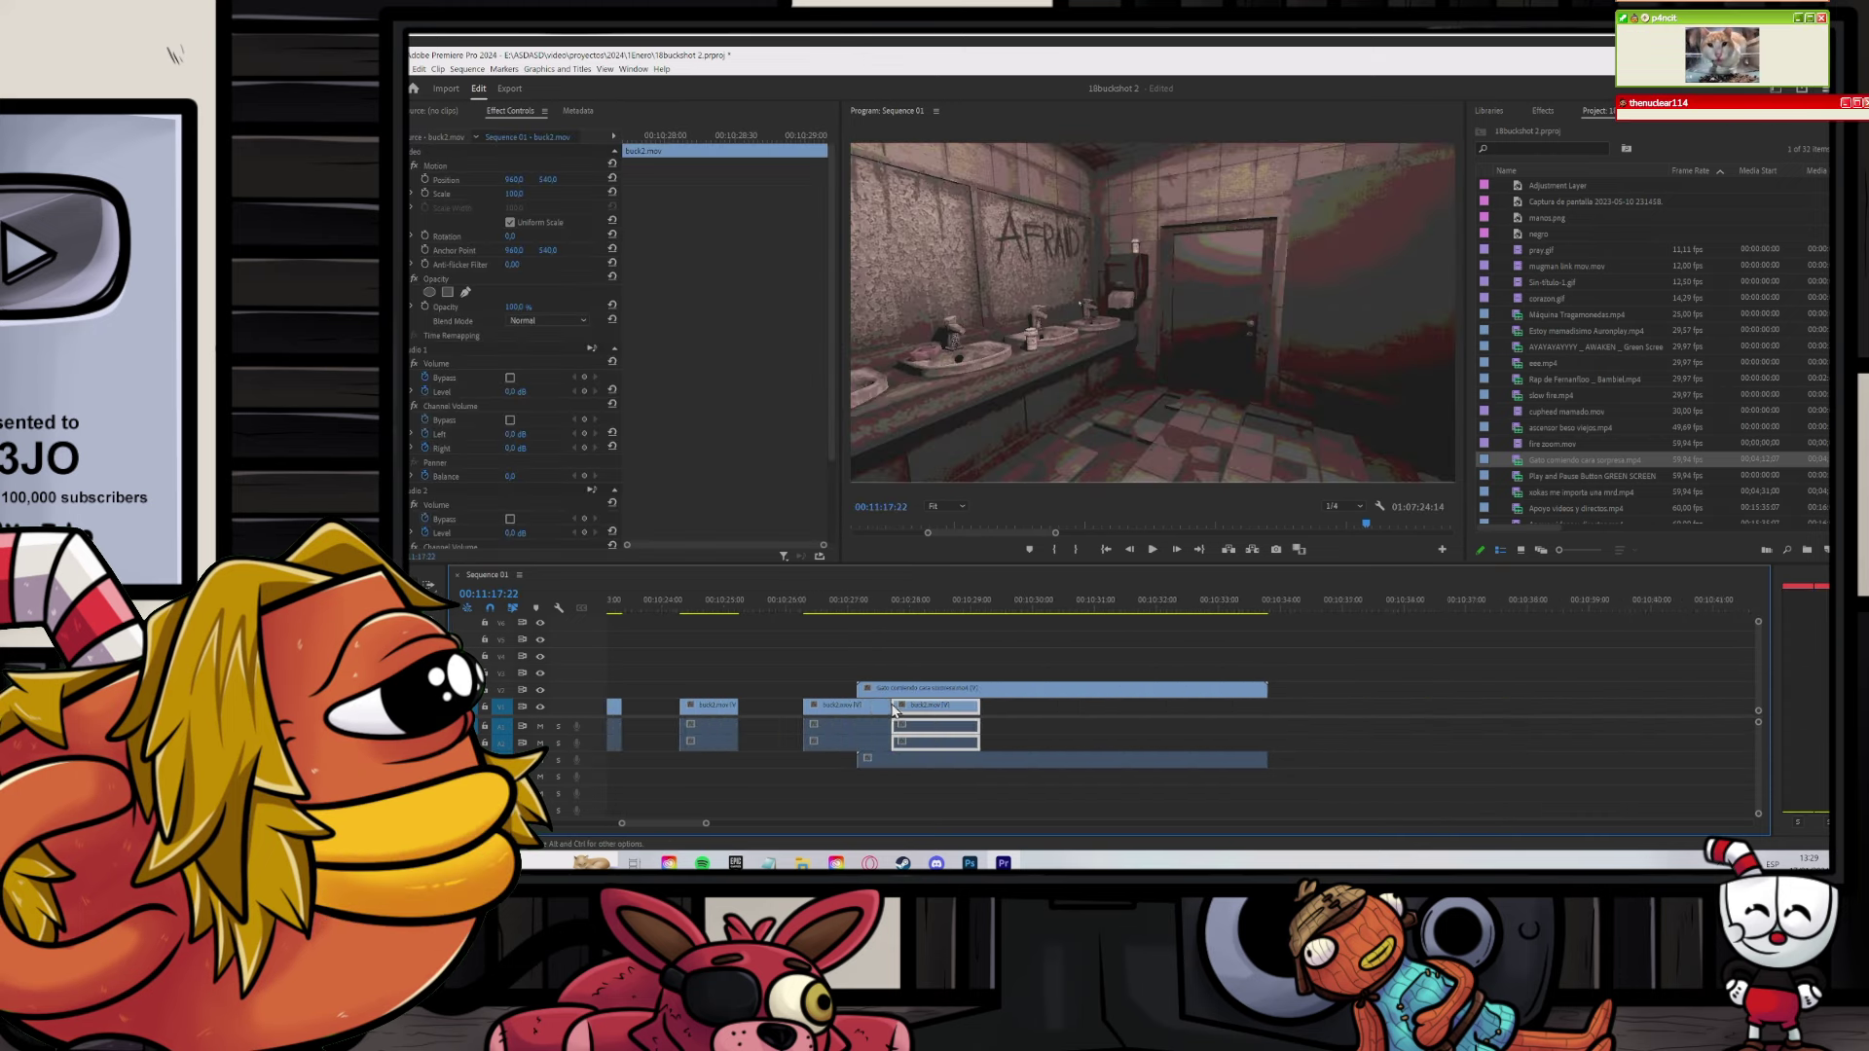
{"action": "left_click", "coordinate": [896, 692]}
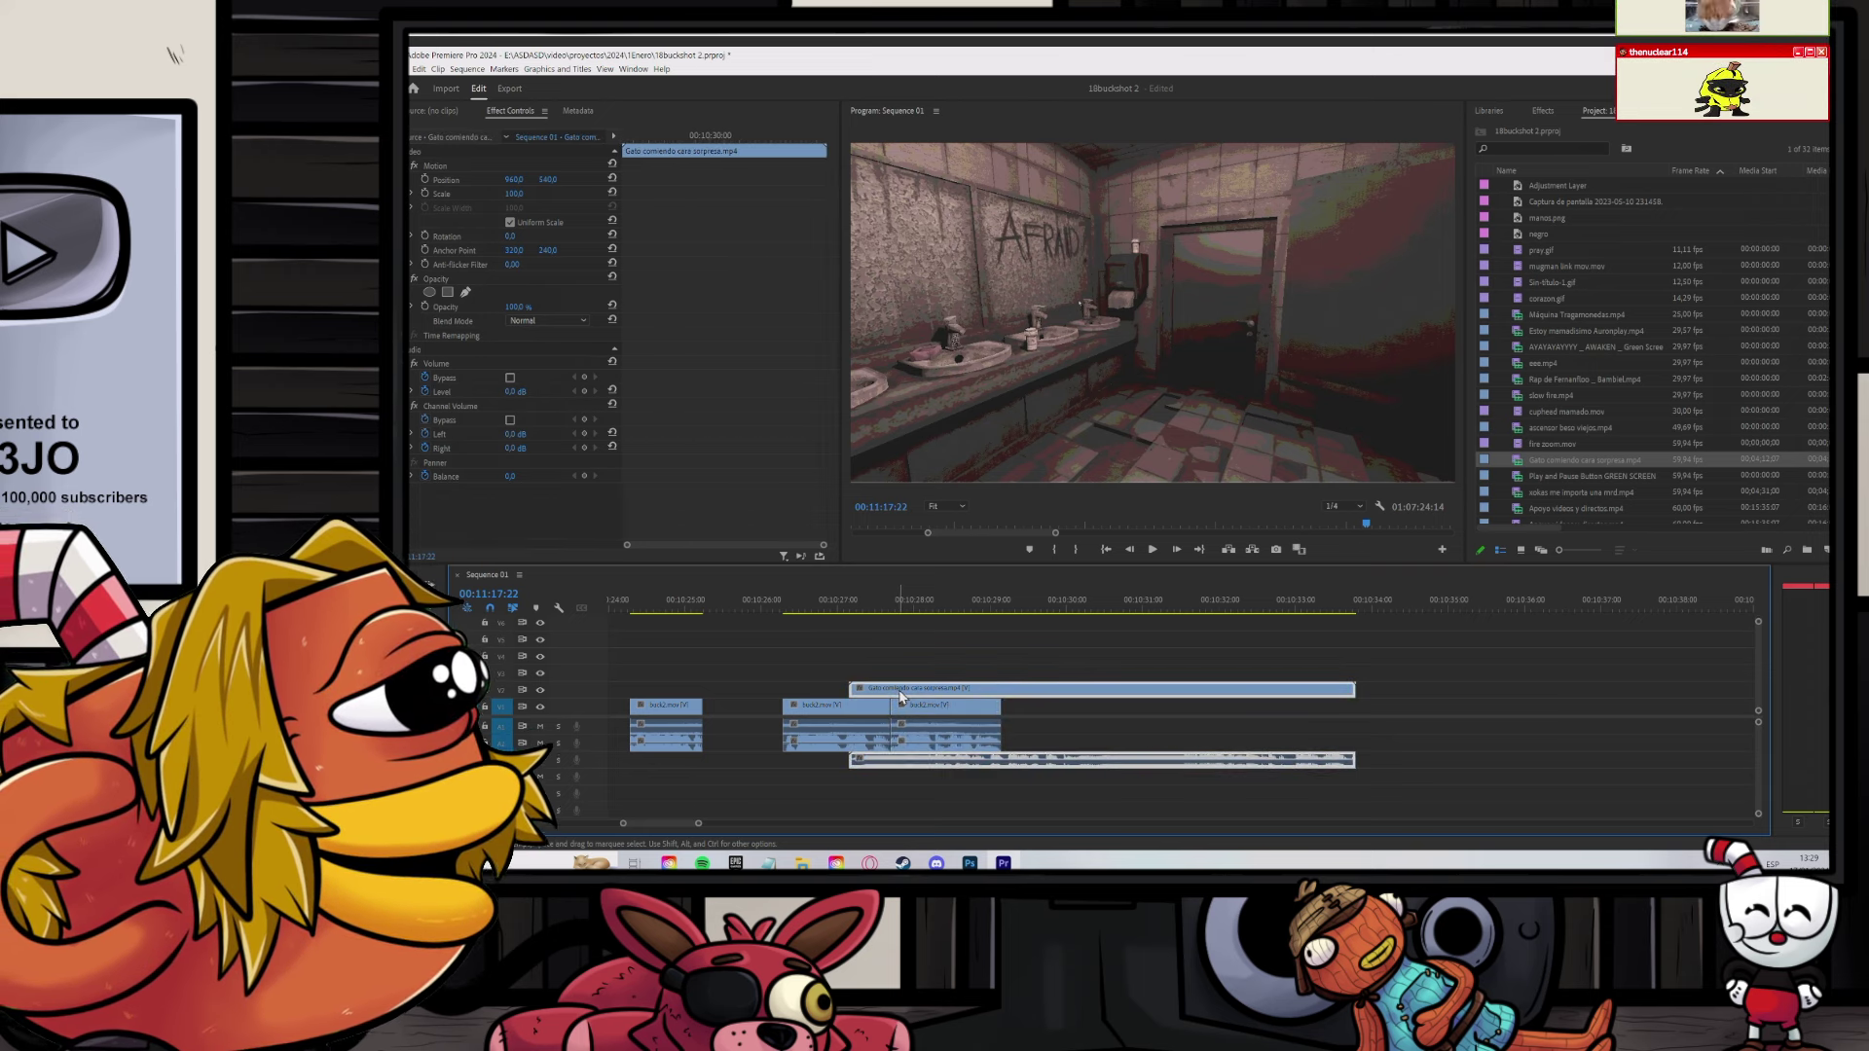
{"action": "key", "text": "ctrl+l"}
{"action": "left_click", "coordinate": [893, 763]}
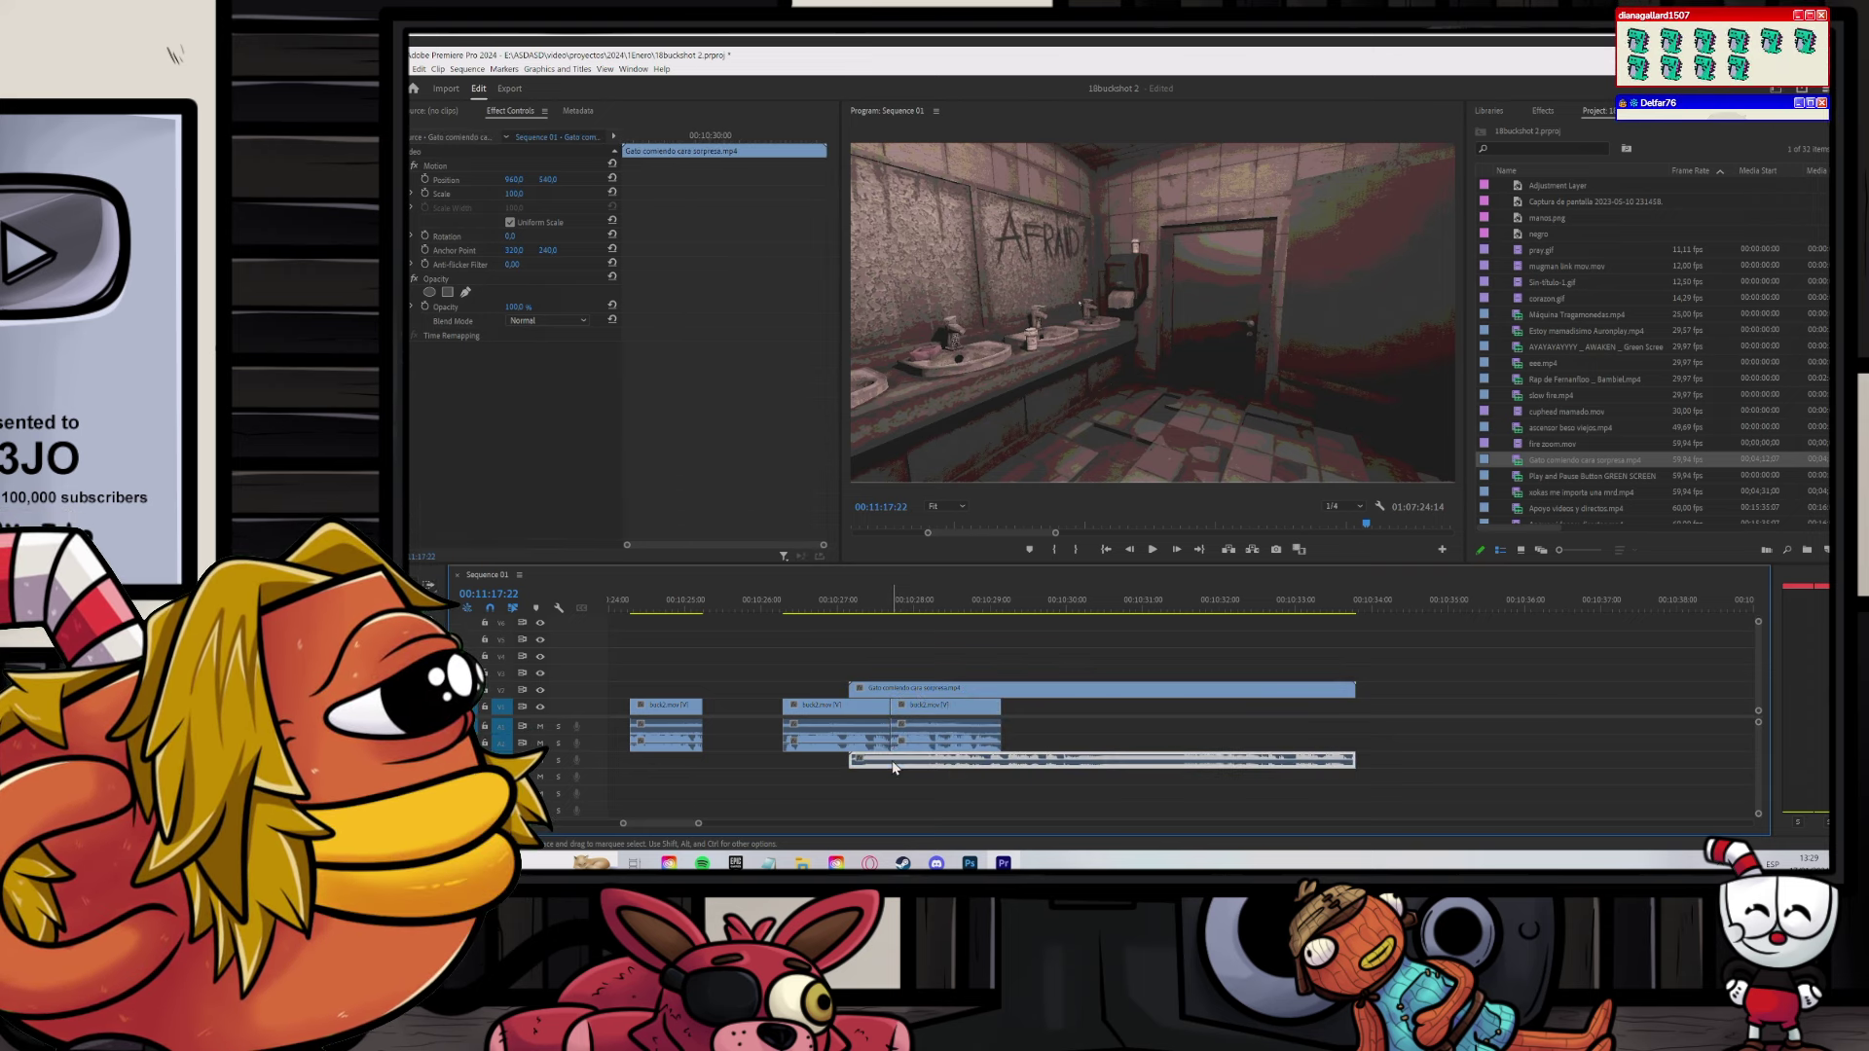
{"action": "left_click", "coordinate": [894, 691]}
{"action": "left_click_drag", "start_coordinate": [879, 695], "coordinate": [831, 692]}
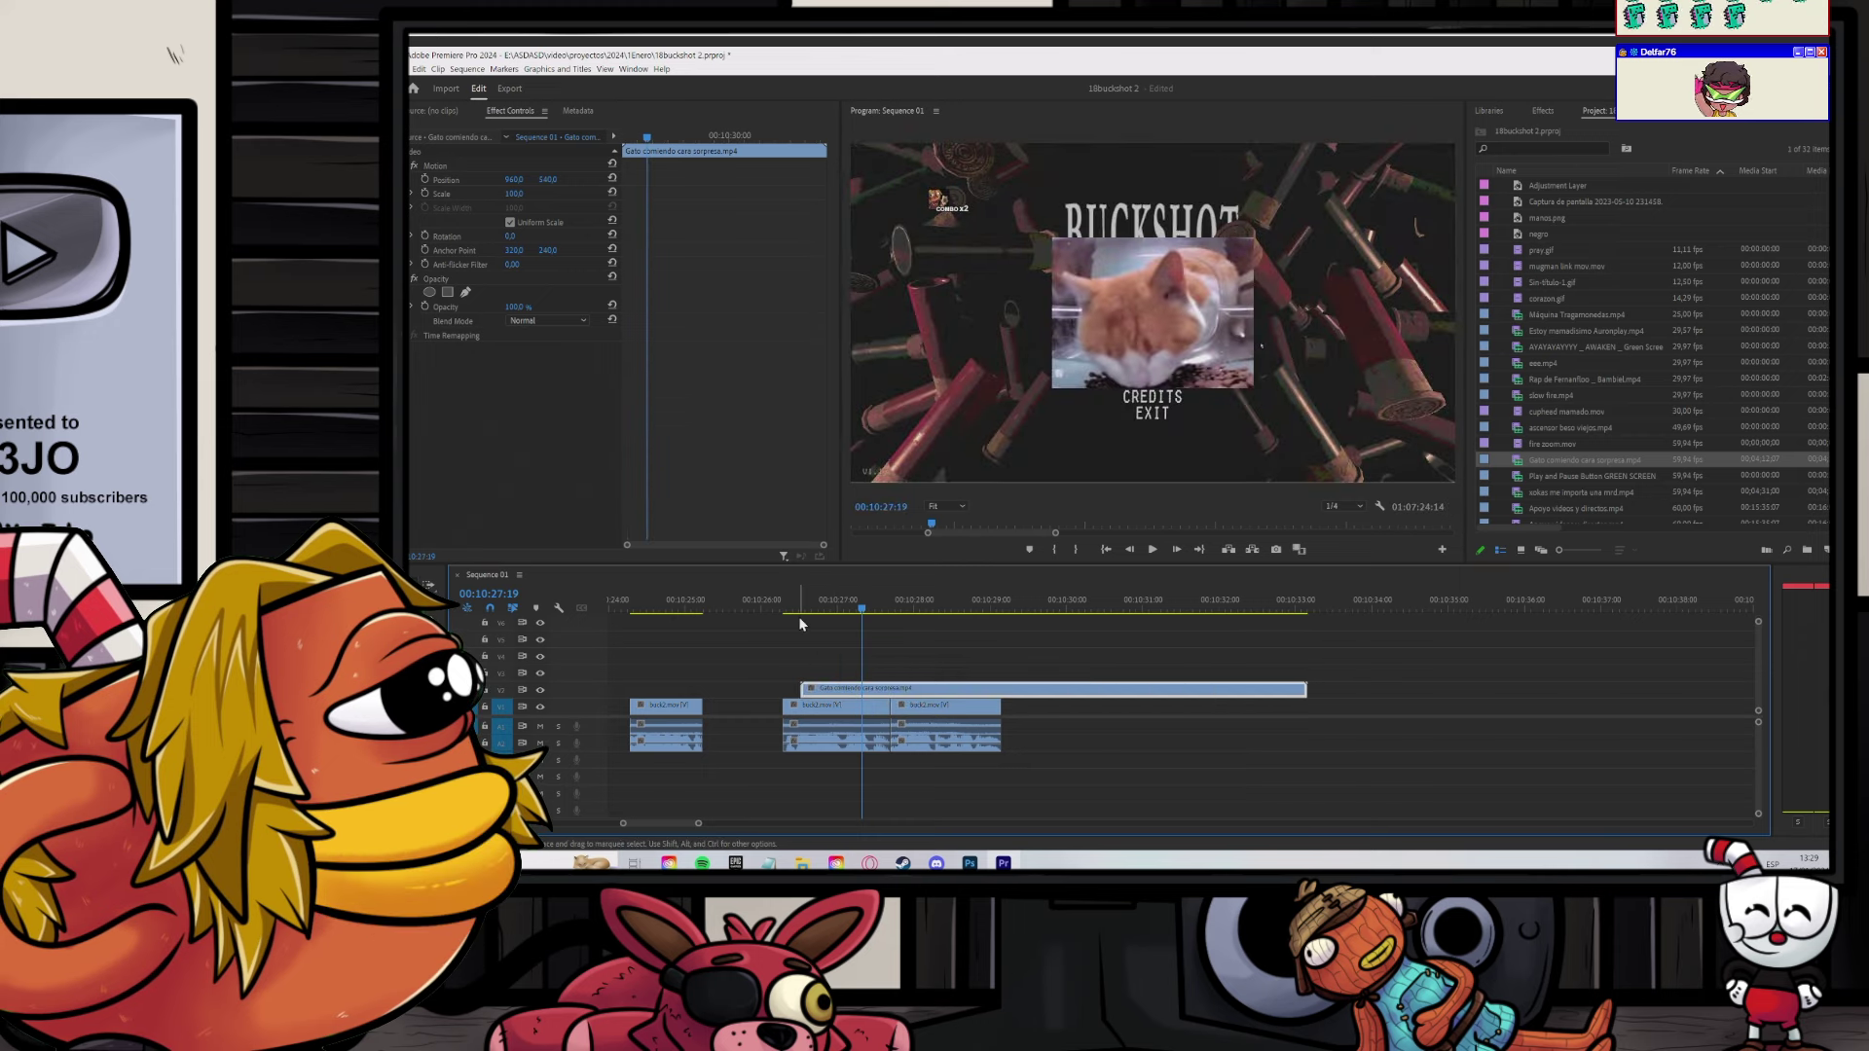
Step: Play the cat overlay against the game audio, then shift it slightly earlier to start just before the buck2.mov clip beneath
{"action": "left_click", "coordinate": [801, 612]}
{"action": "key", "text": "space"}
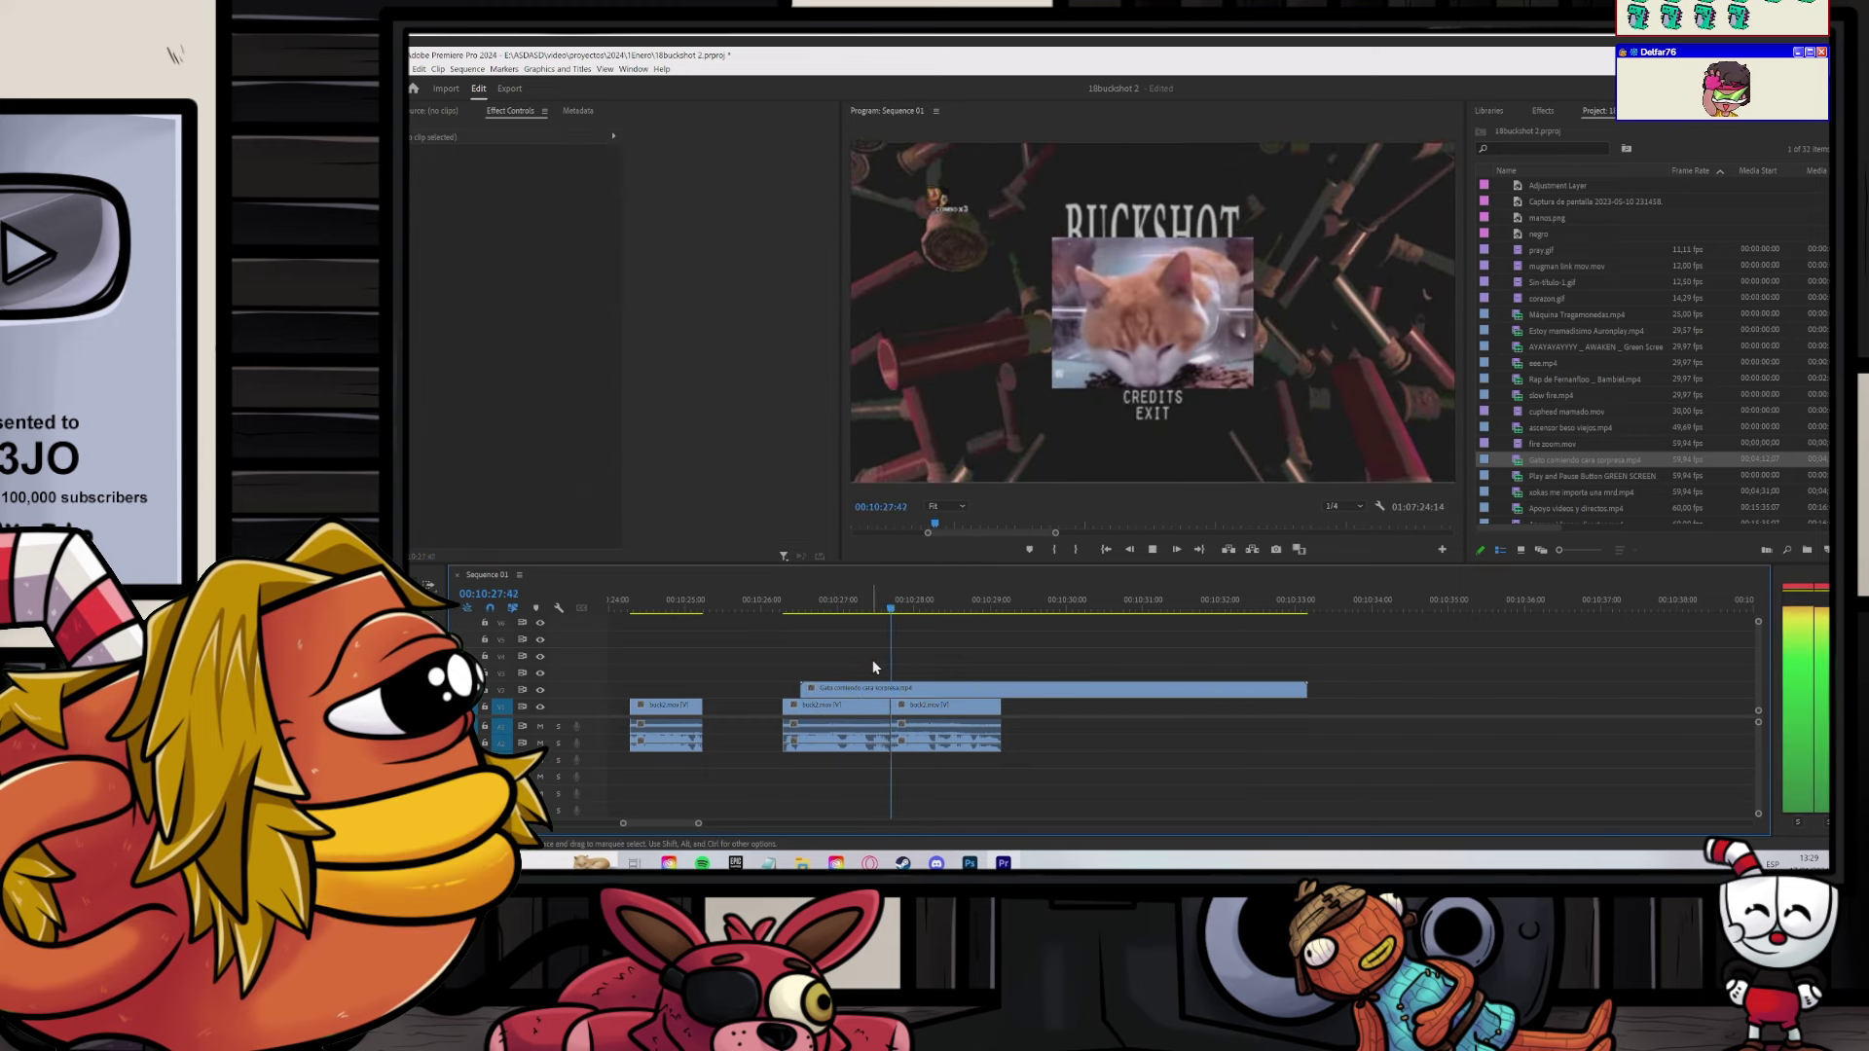
{"action": "key", "text": "space"}
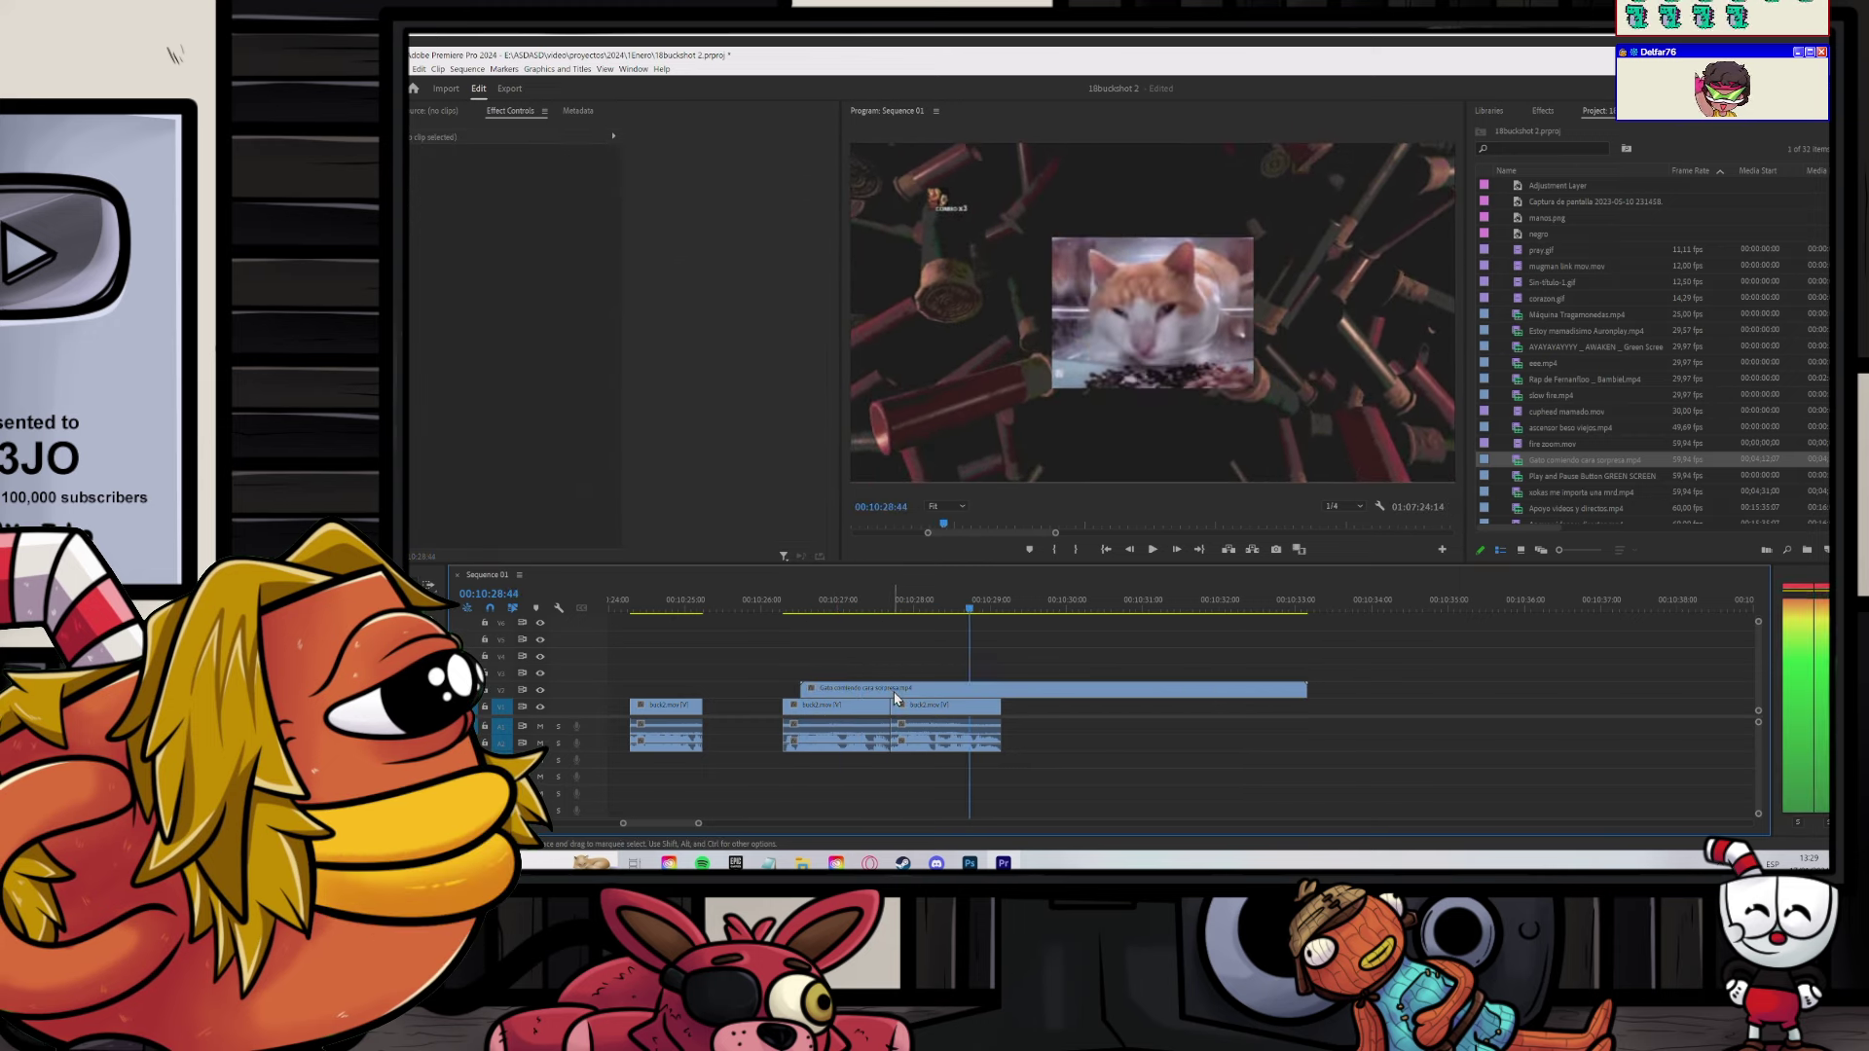
{"action": "left_click_drag", "start_coordinate": [894, 691], "coordinate": [866, 702]}
Step: Close the gap before the joined buck2.mov clips and move the cat video earlier so it covers 00:10:25:07
{"action": "left_click", "coordinate": [753, 711]}
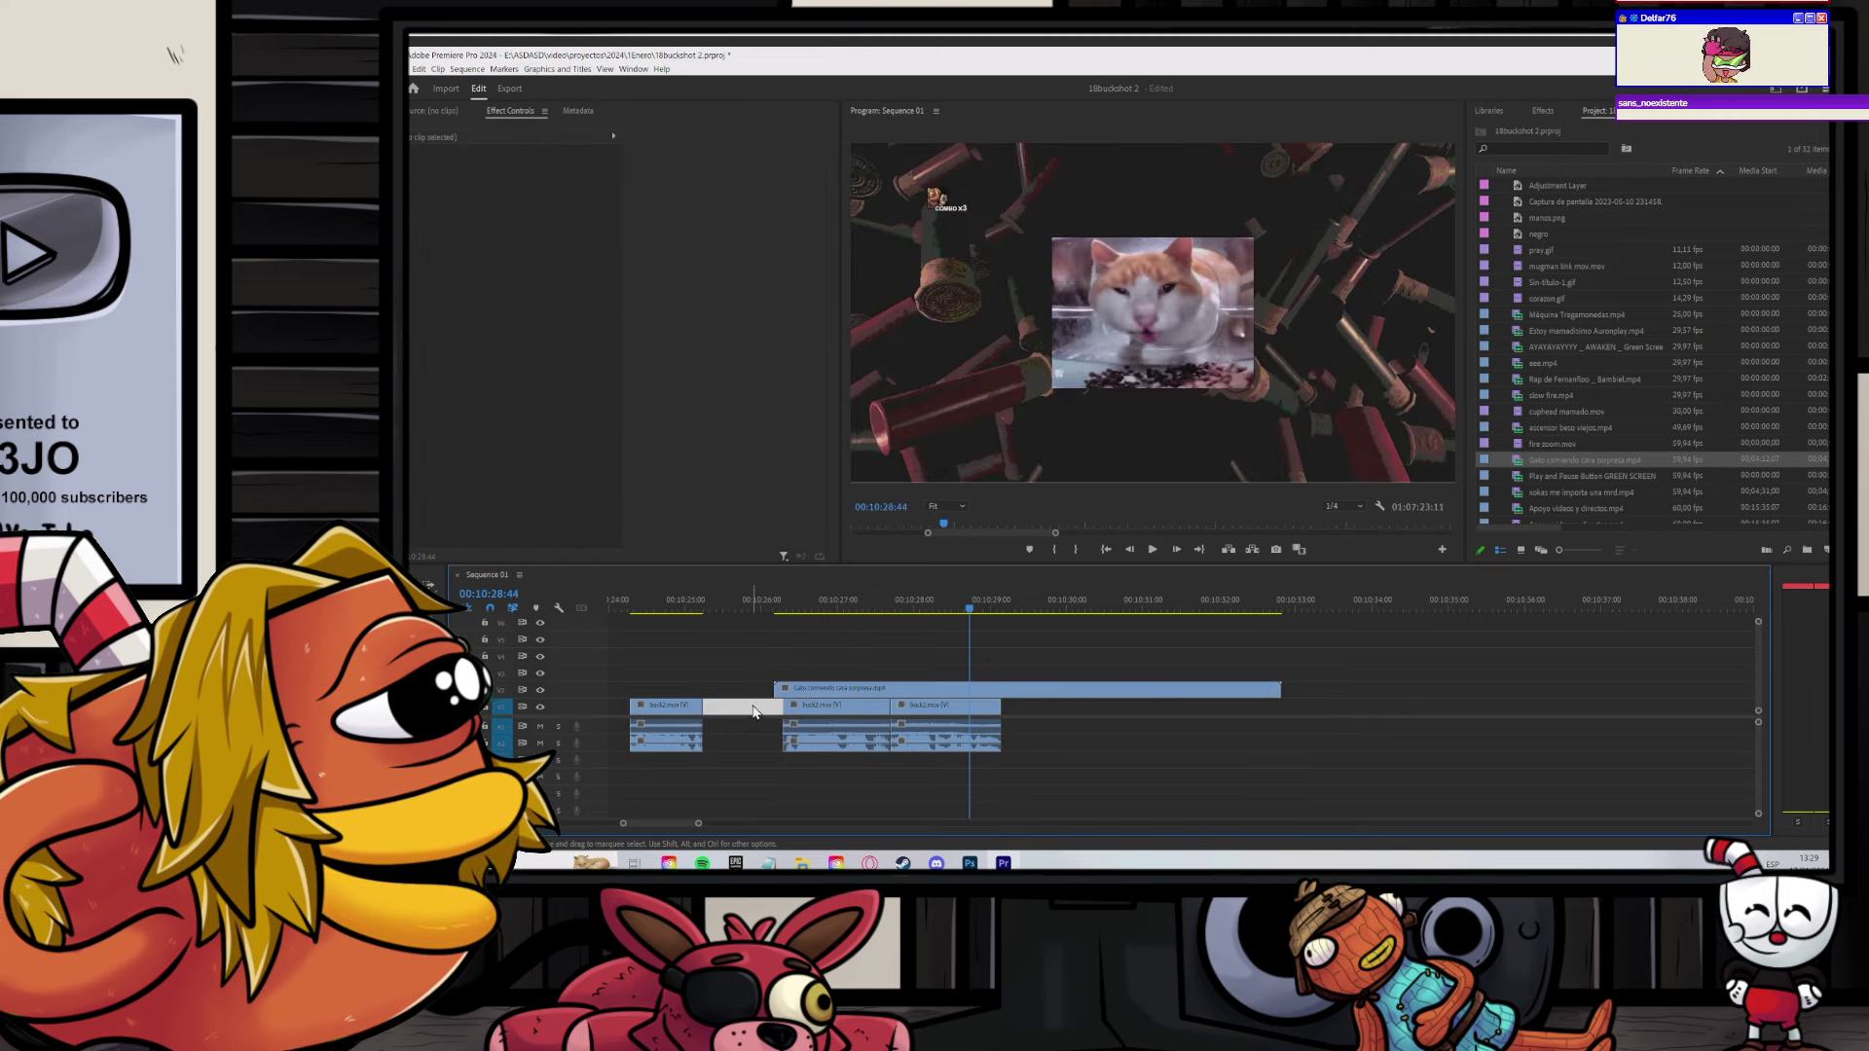
{"action": "key", "text": "Delete"}
{"action": "left_click", "coordinate": [696, 609]}
{"action": "left_click_drag", "start_coordinate": [719, 695], "coordinate": [690, 695]}
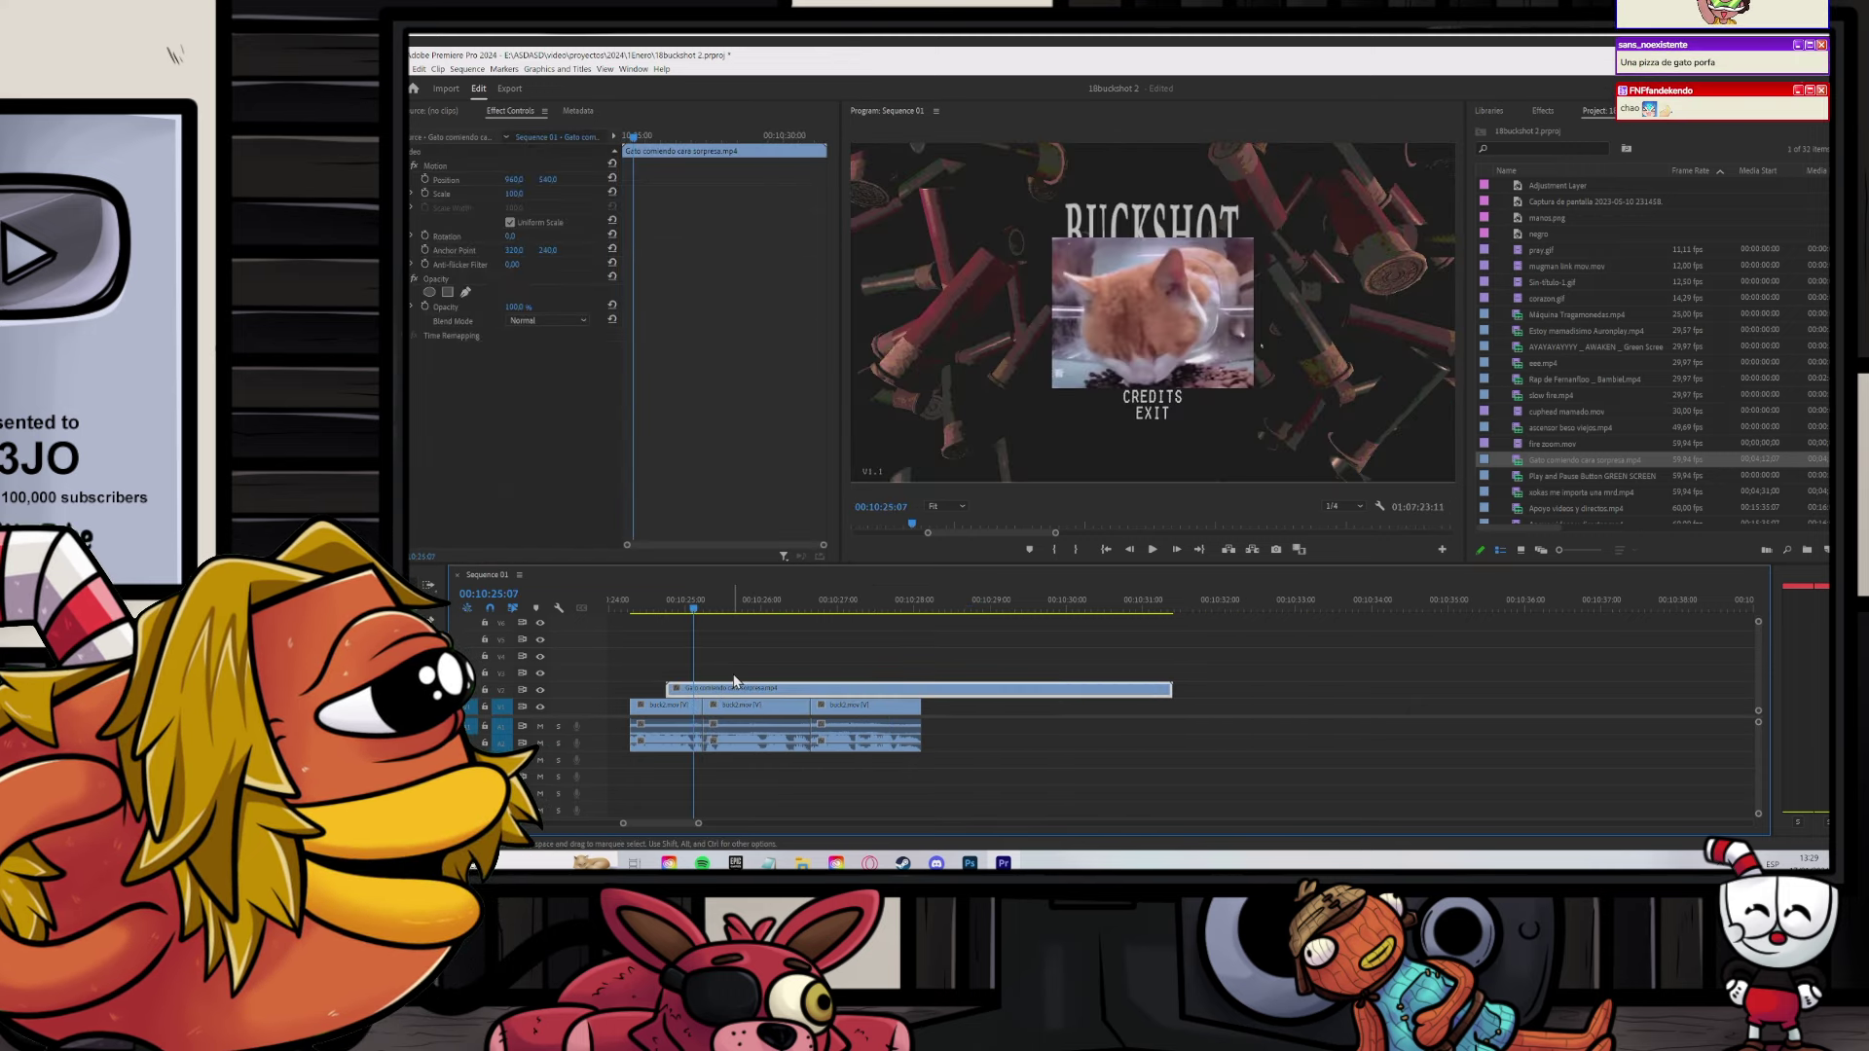
Step: Play the cat overlay and move it earlier so it starts together with the first buck2.mov clip beneath
{"action": "left_click", "coordinate": [735, 676]}
{"action": "key", "text": "space"}
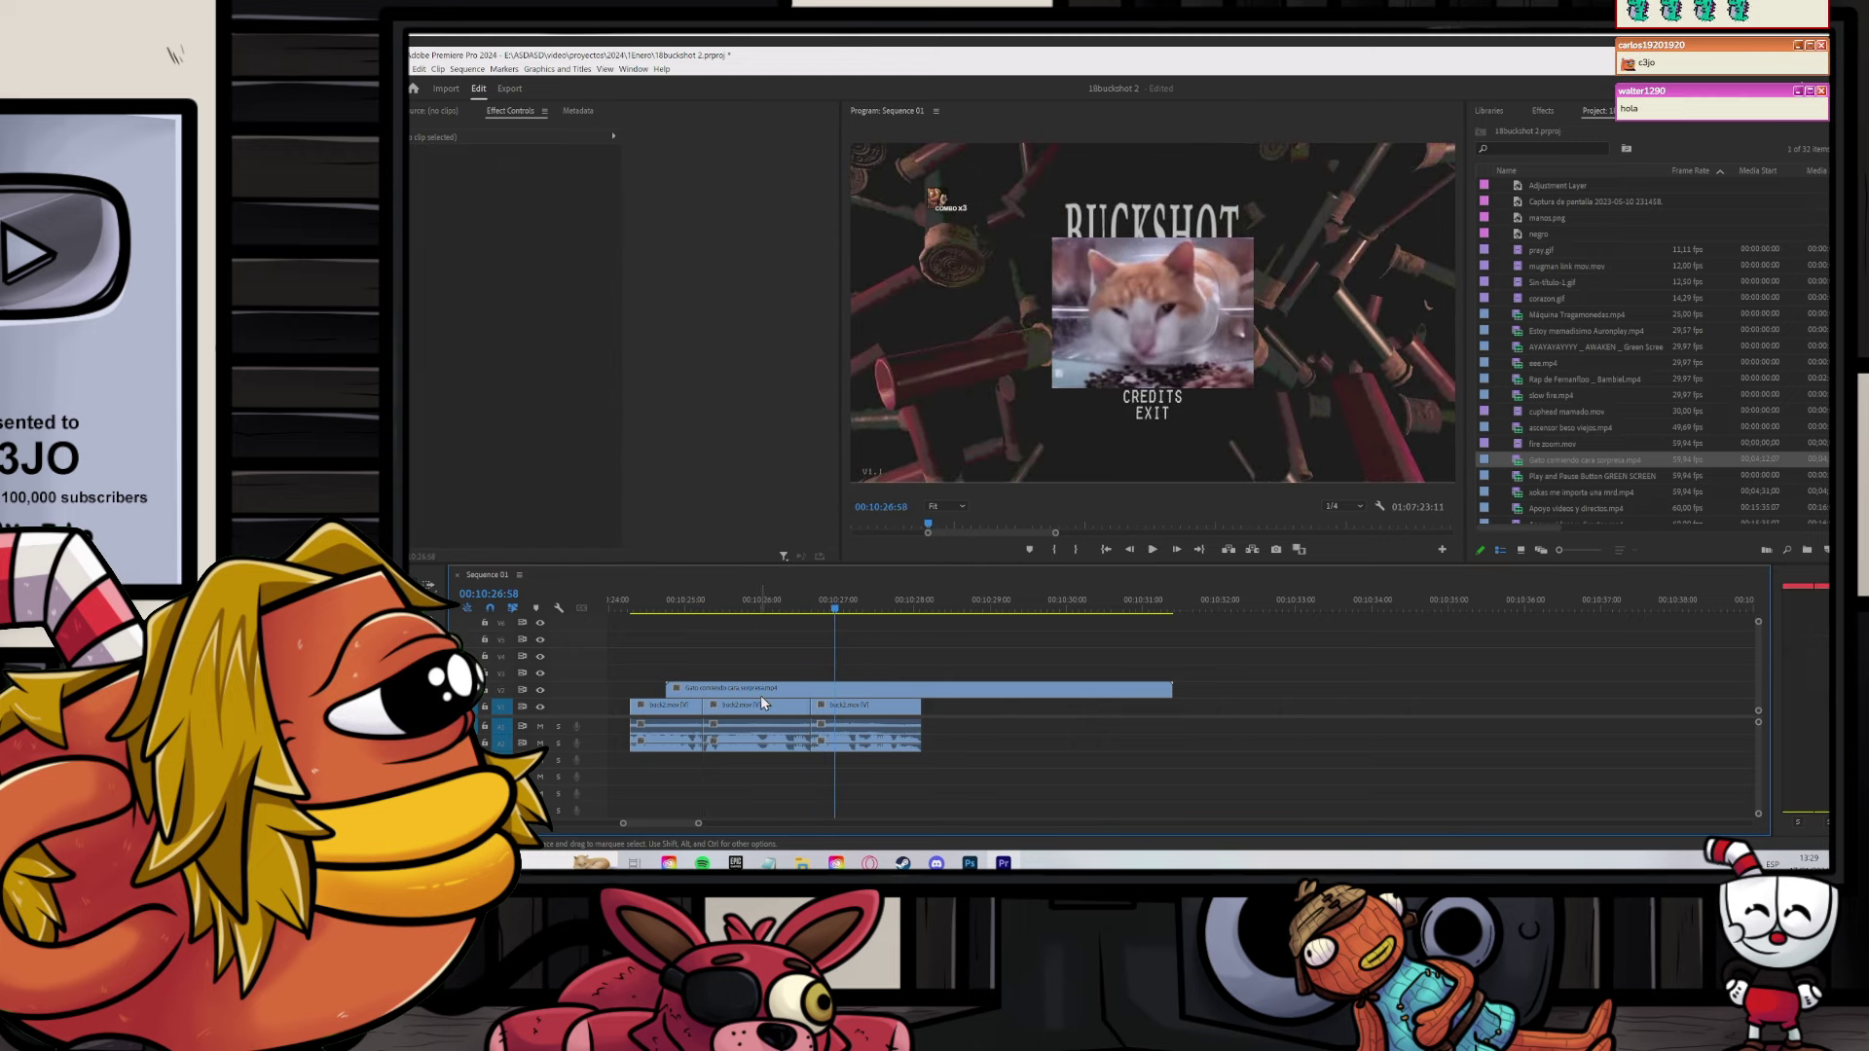
{"action": "left_click_drag", "start_coordinate": [769, 695], "coordinate": [728, 693]}
{"action": "left_click", "coordinate": [732, 605]}
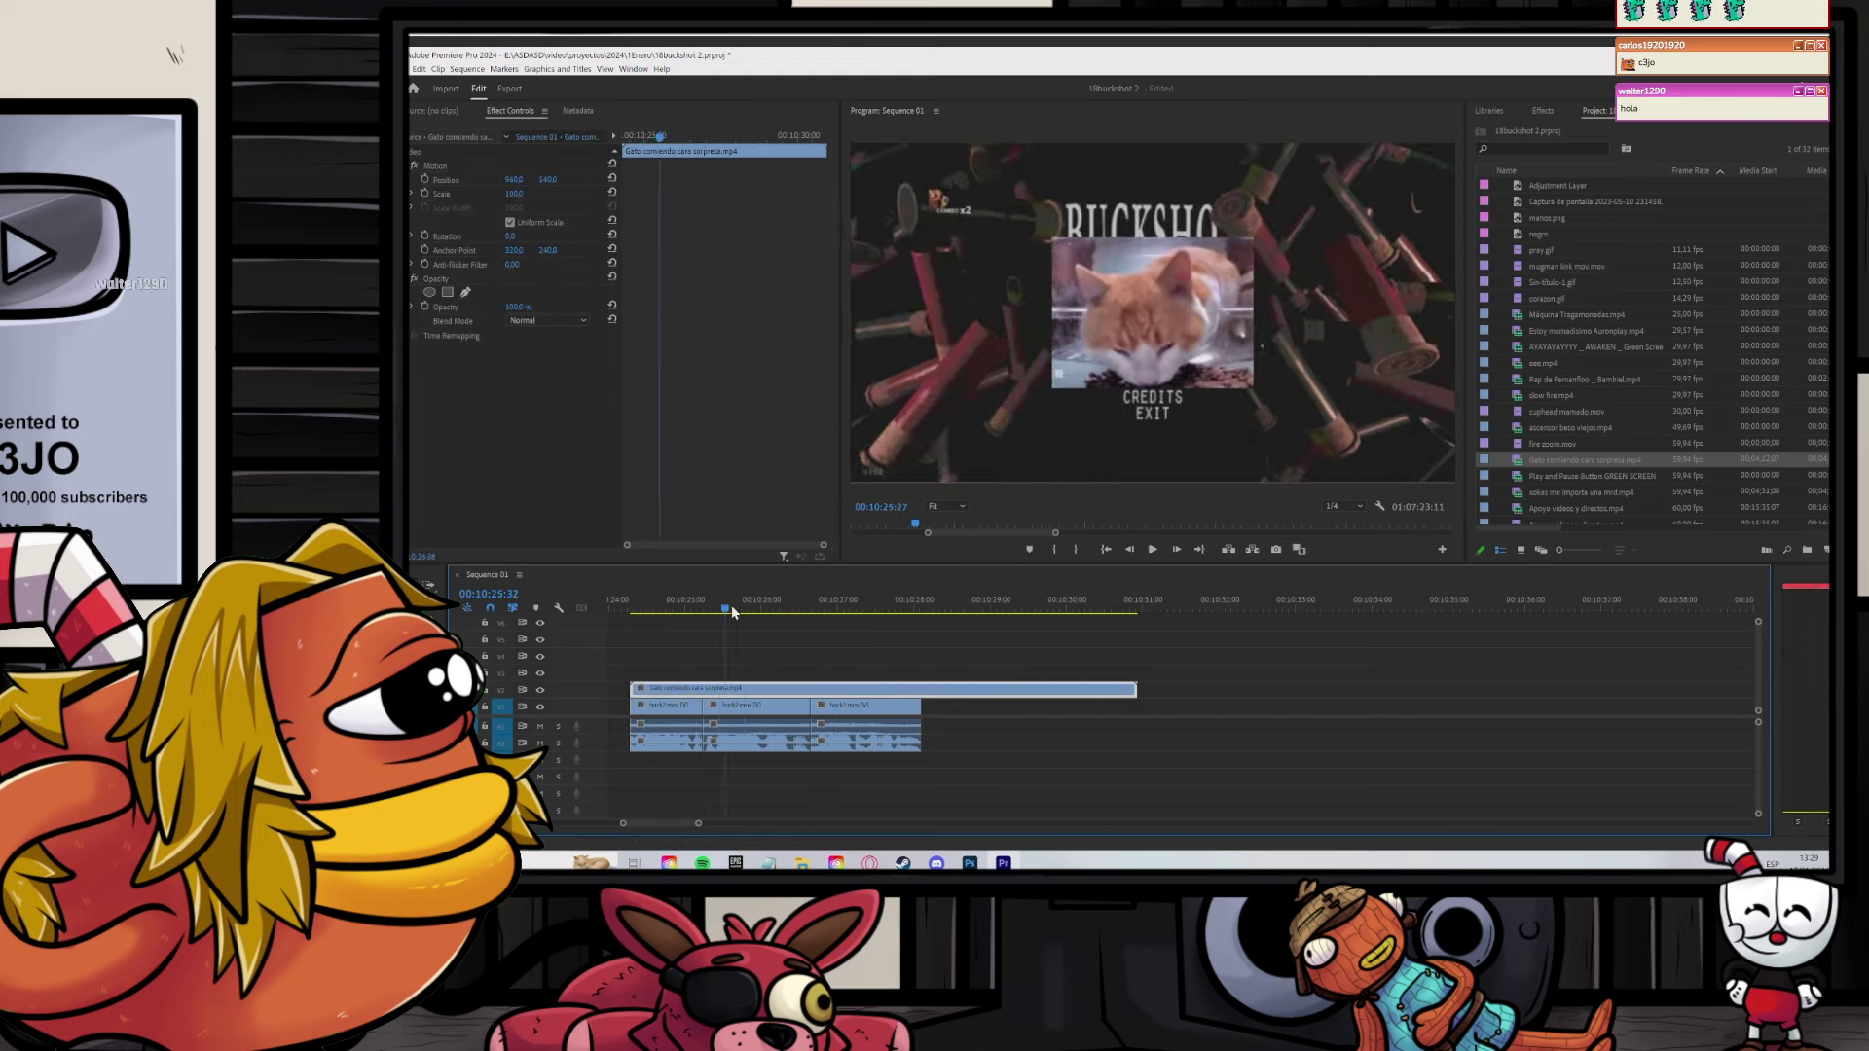
Step: Speed up the cat video's middle piece, join the last piece directly after it, and play the result
{"action": "key", "text": "space"}
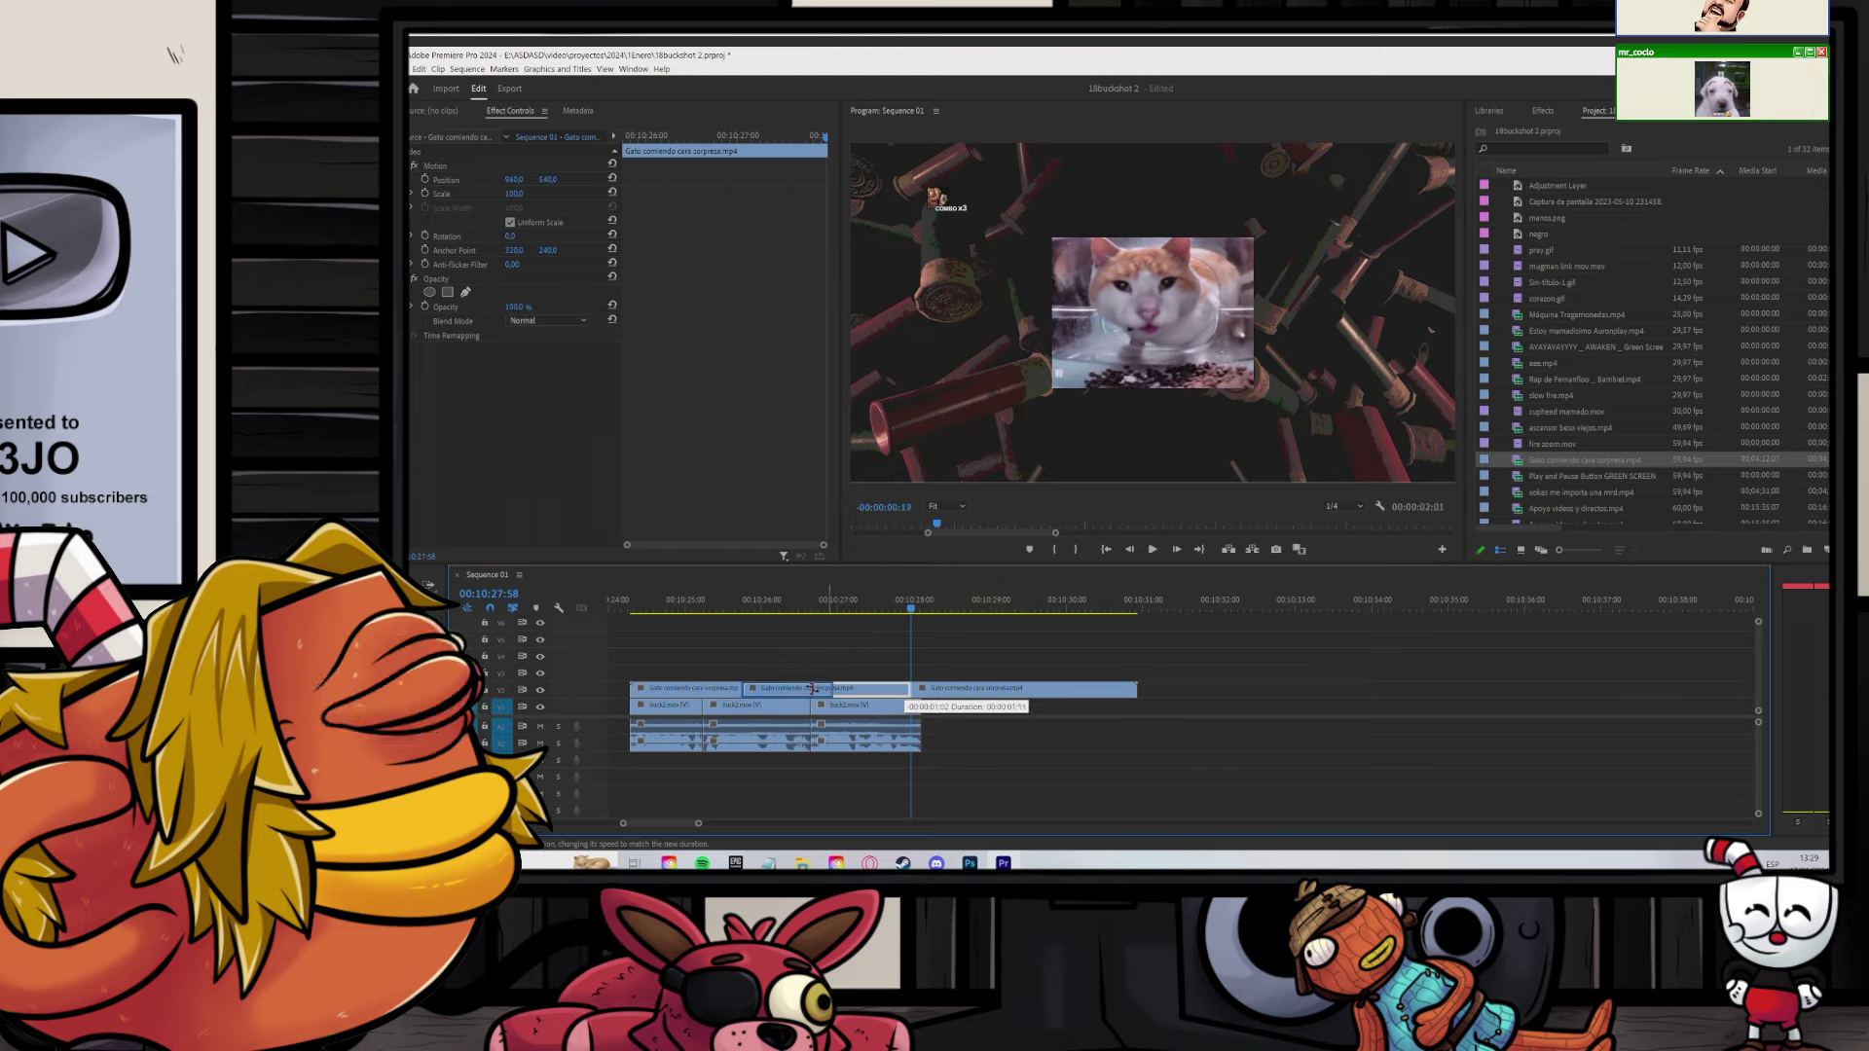
{"action": "left_click_drag", "start_coordinate": [971, 691], "coordinate": [862, 695]}
{"action": "left_click", "coordinate": [724, 607]}
{"action": "key", "text": "space"}
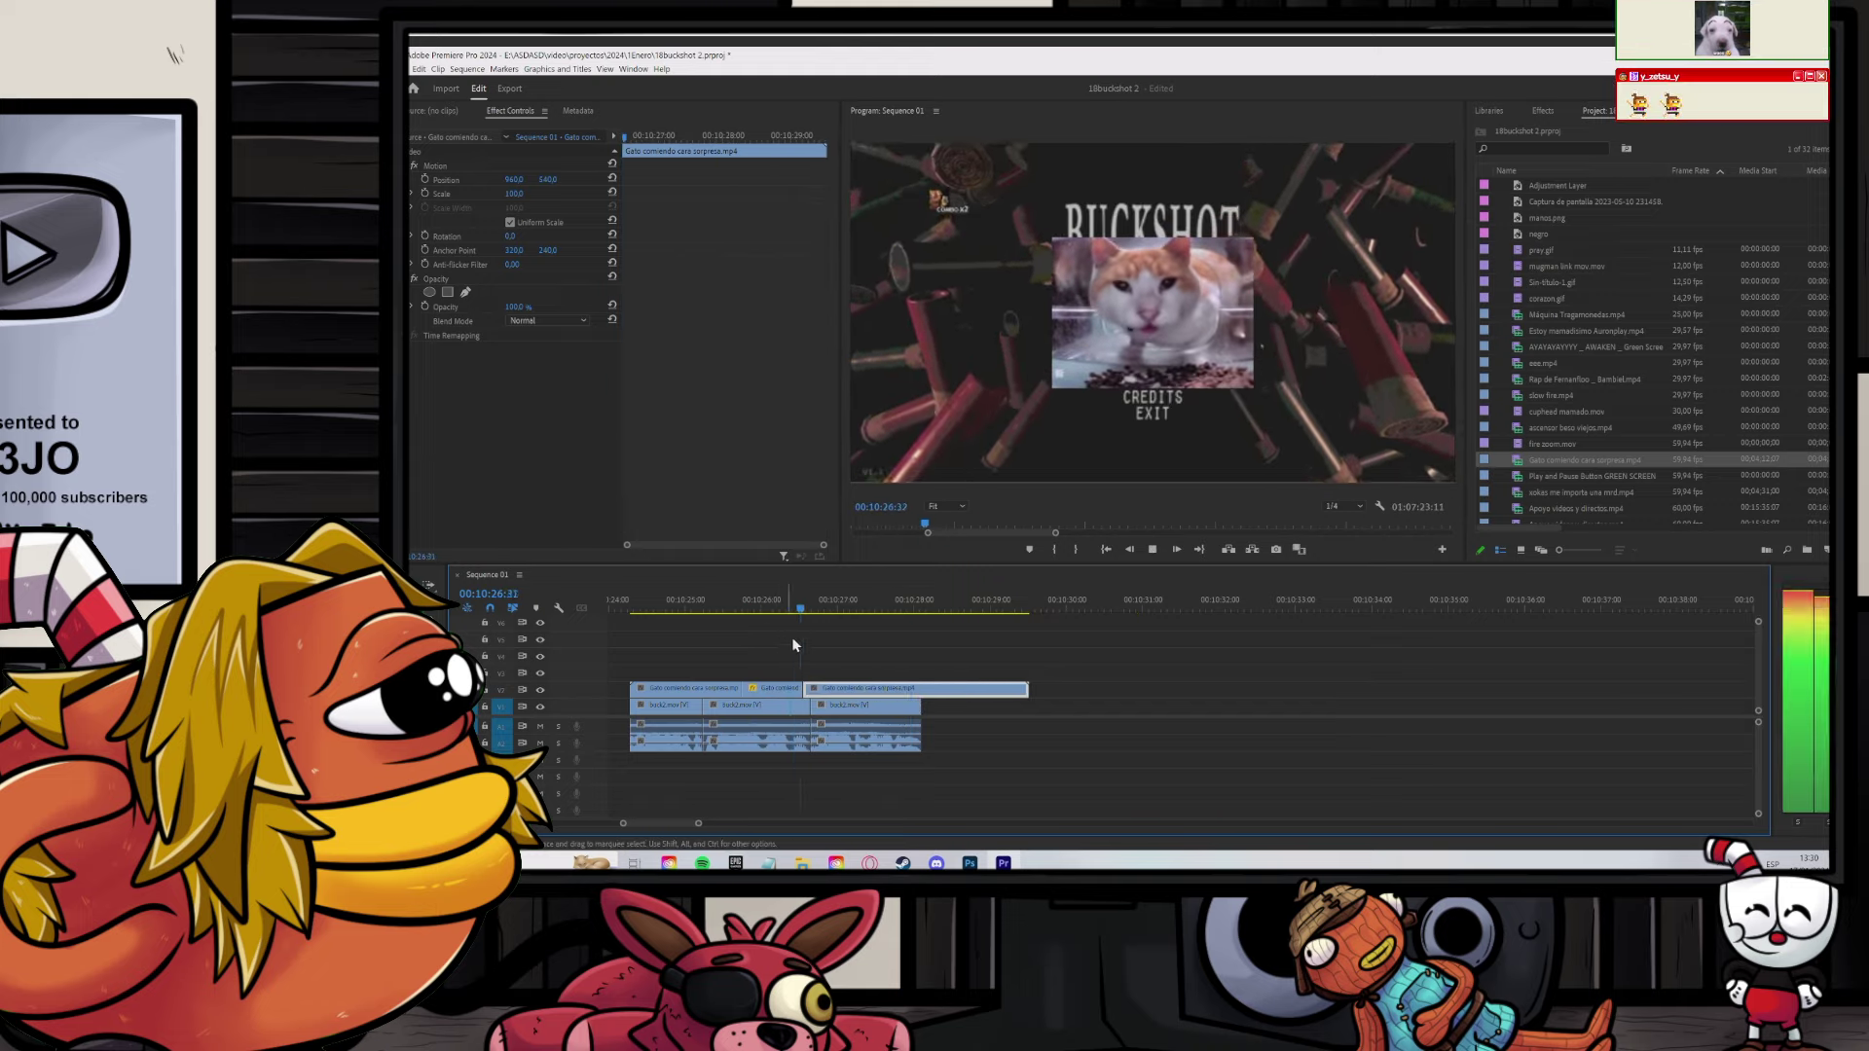
{"action": "key", "text": "space"}
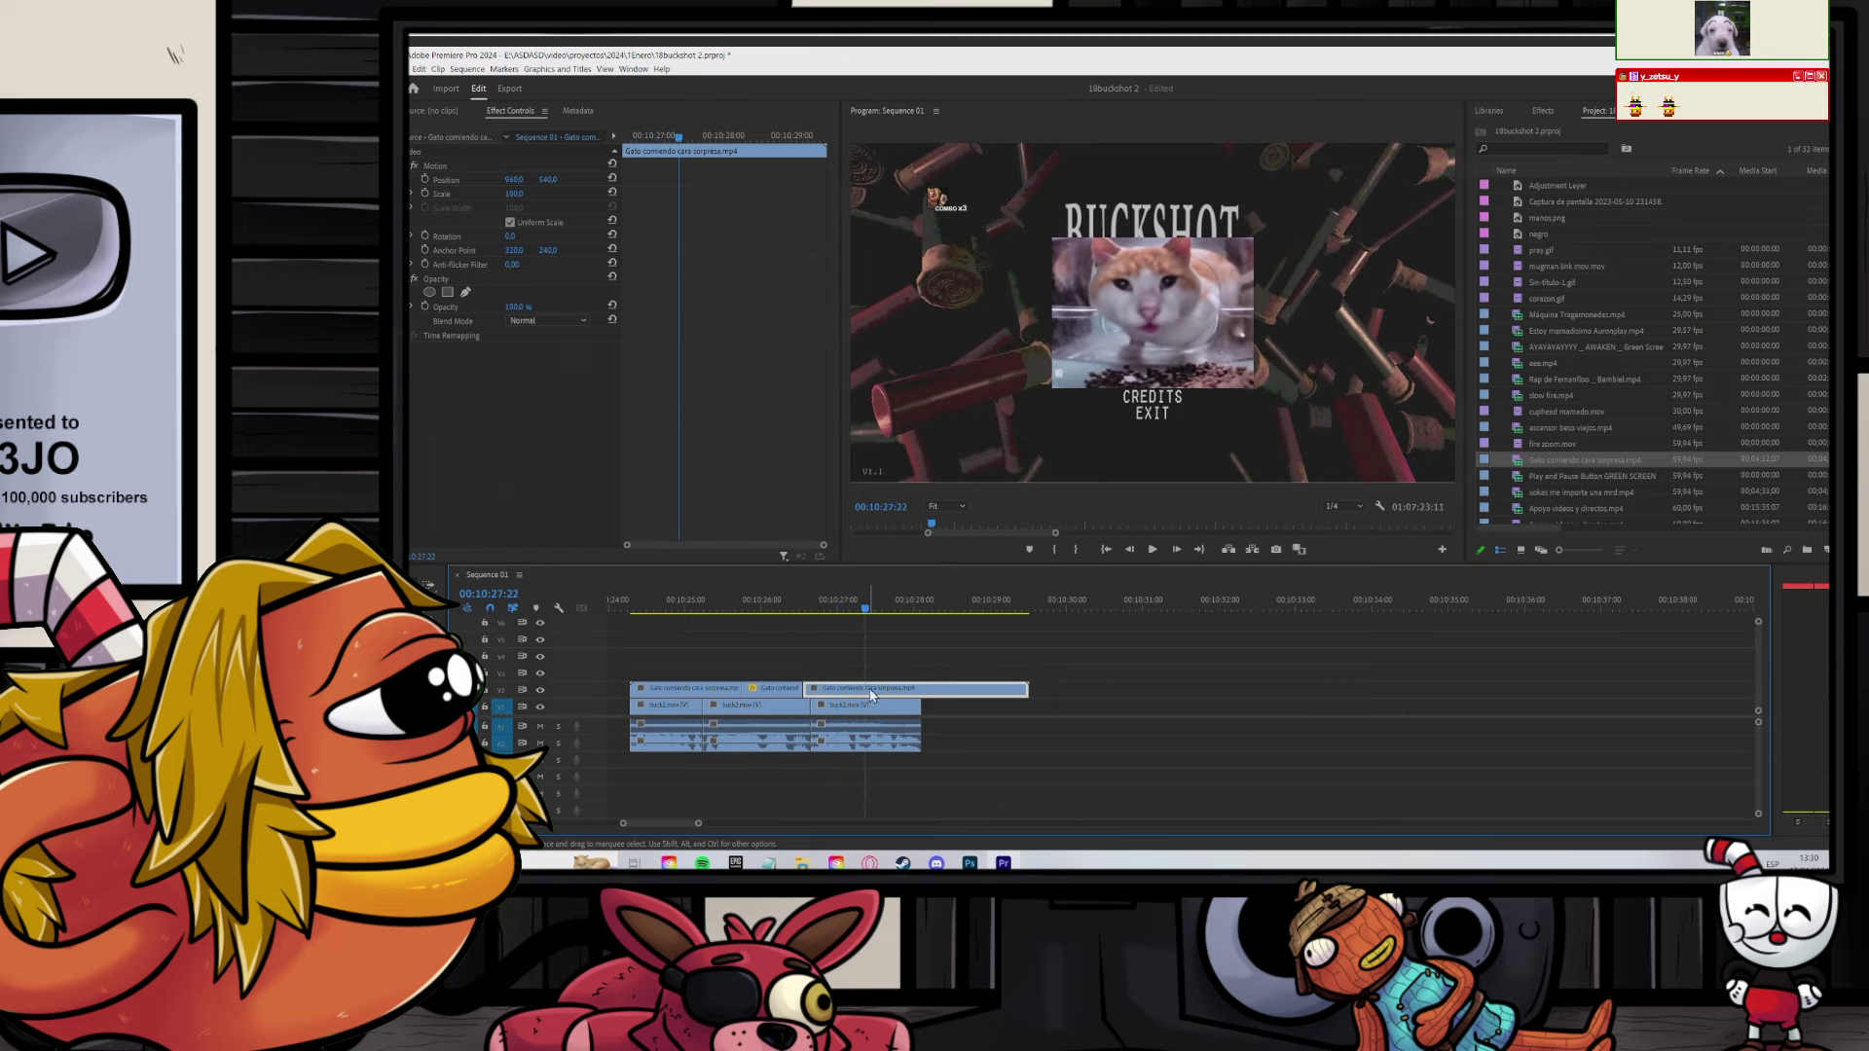
Step: Cut the cat video at the end of the last buck2.mov clip beneath and delete the excess
{"action": "key", "text": "c"}
{"action": "left_click", "coordinate": [921, 690]}
{"action": "key", "text": "v"}
{"action": "left_click", "coordinate": [940, 692]}
{"action": "key", "text": "Delete"}
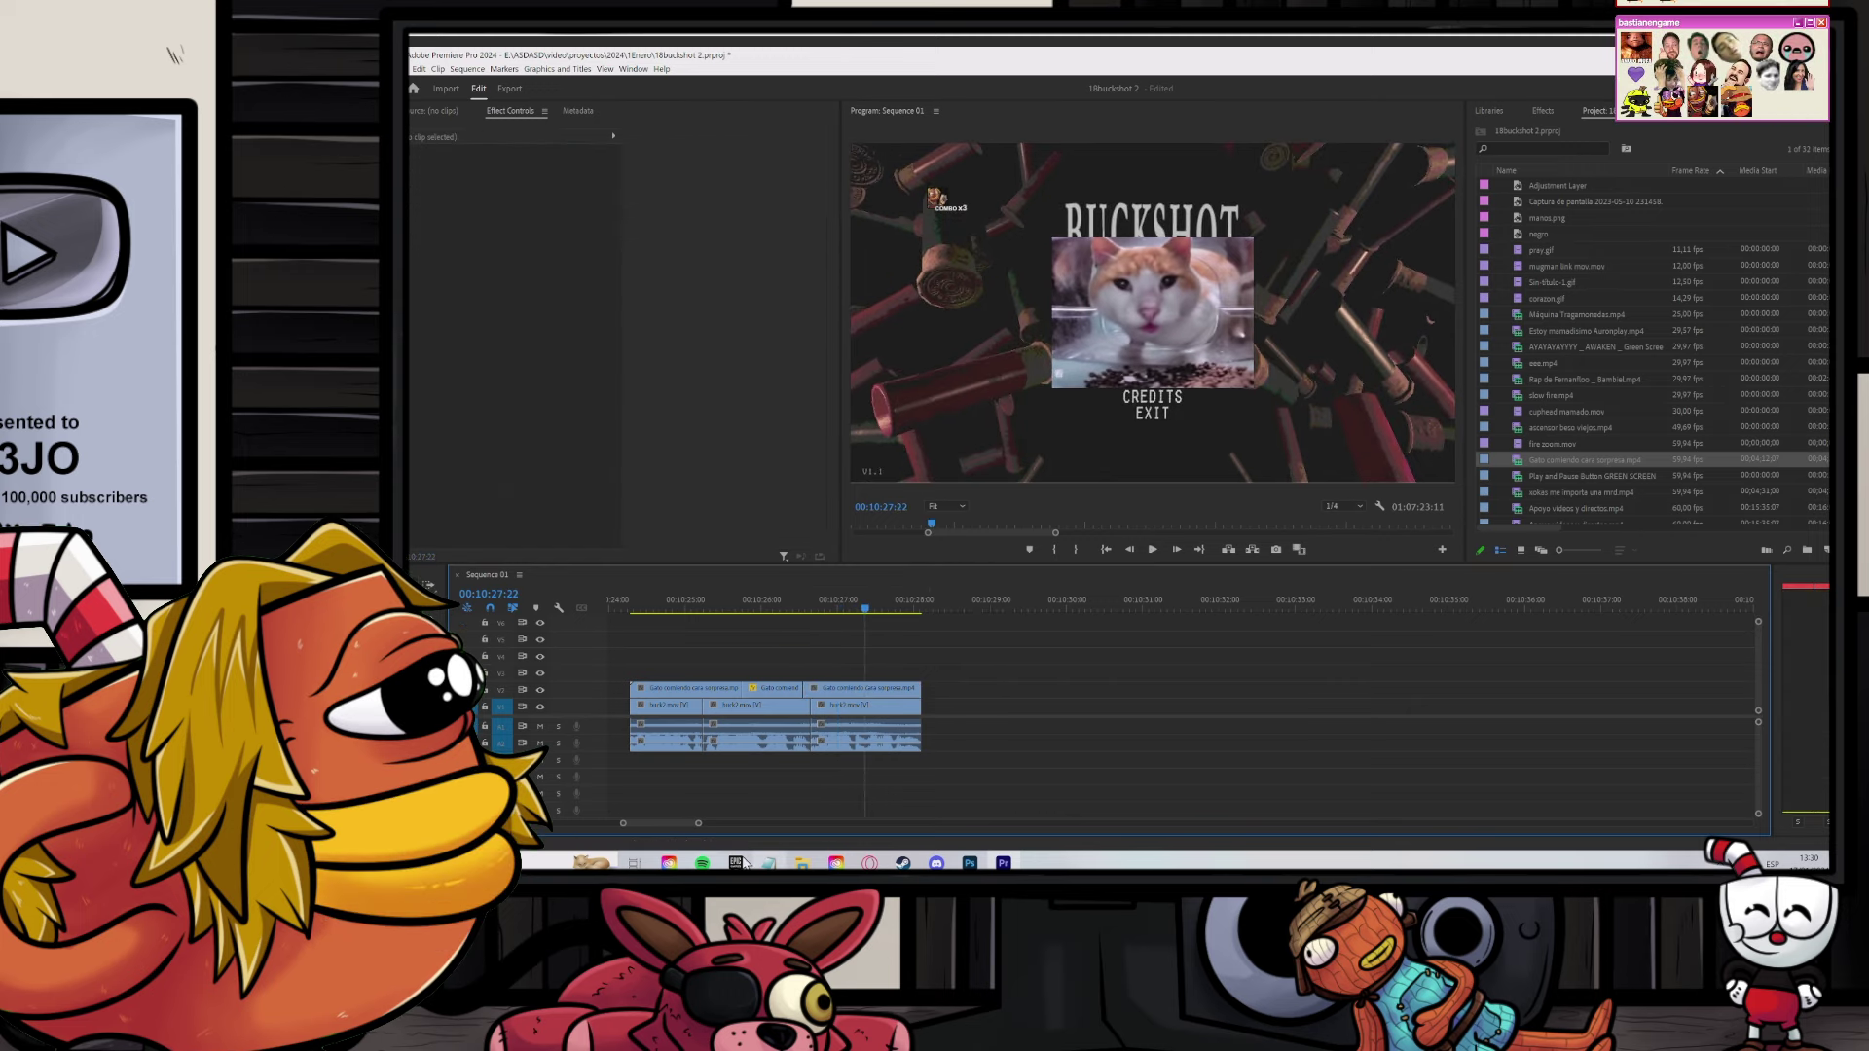
Step: In File Explorer, search the twitch folder for "alert" and add Metal Gear Alert Sound Effect.mp3 beneath the cat video's sped-up piece
{"action": "left_click", "coordinate": [802, 864]}
{"action": "right_click", "coordinate": [802, 864]}
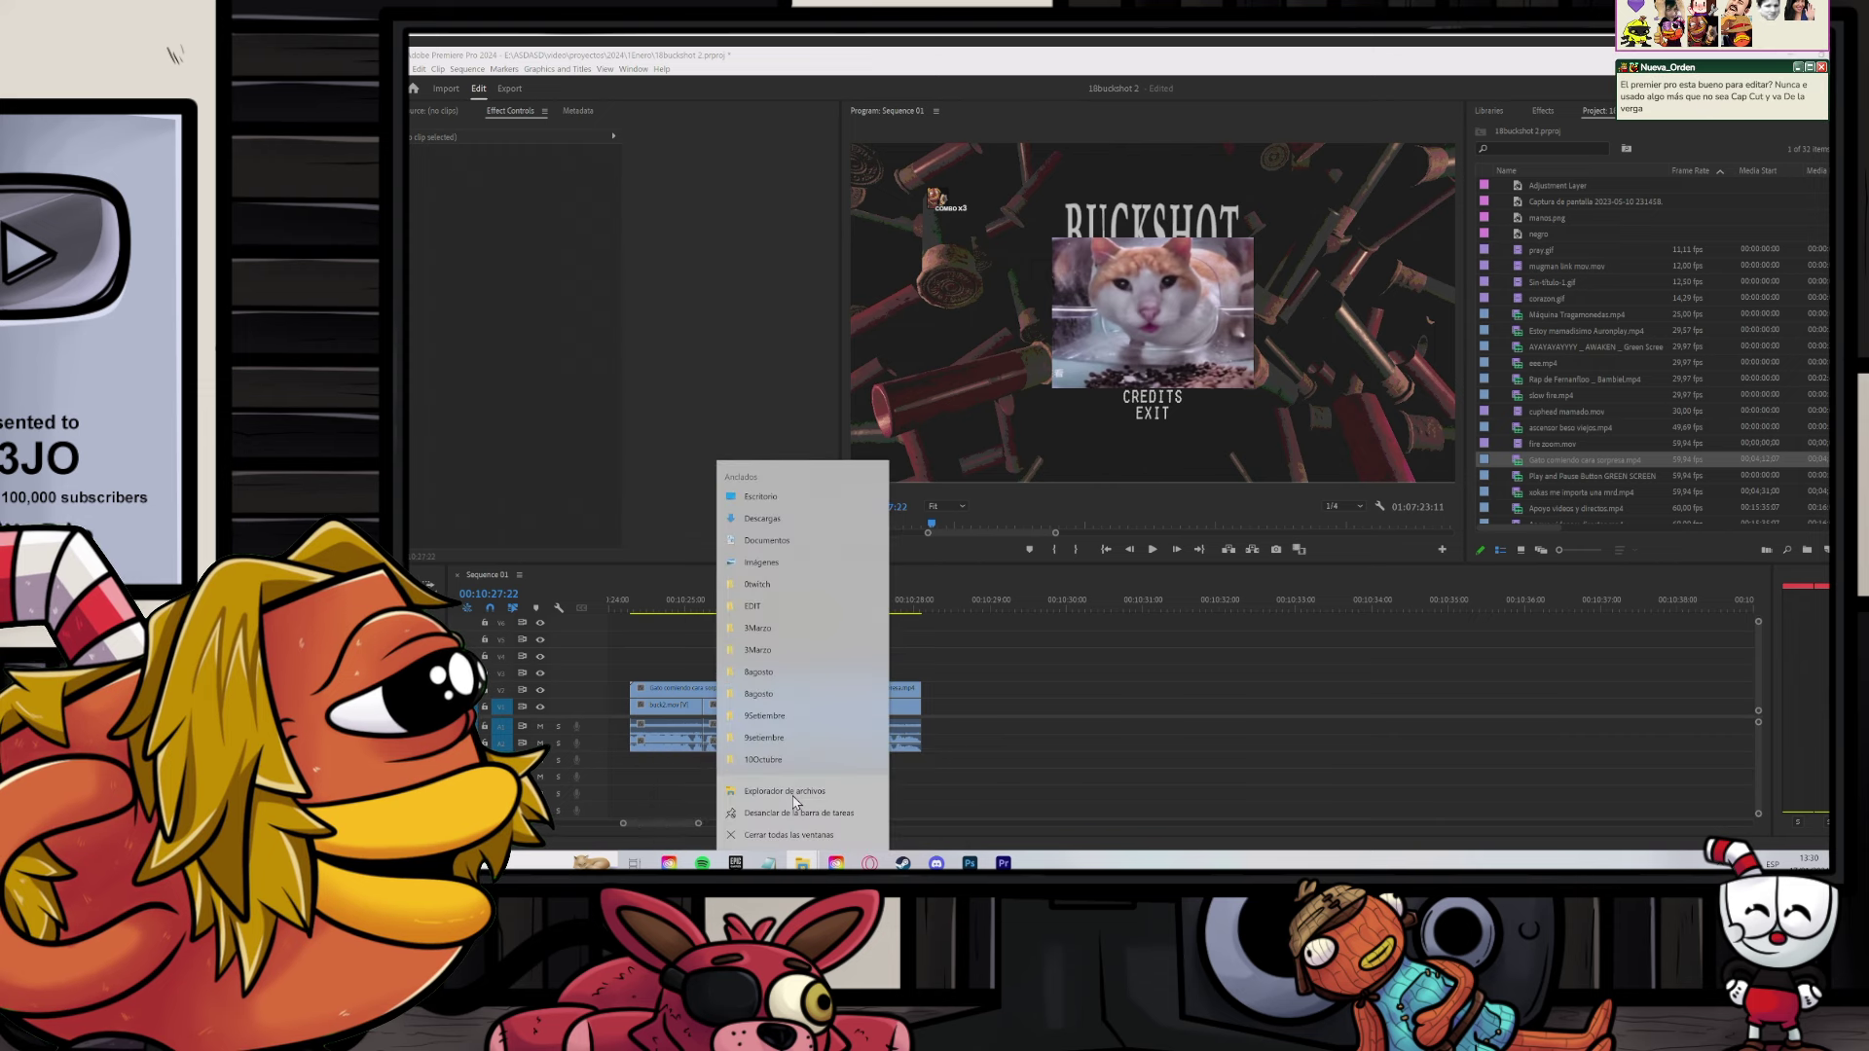
{"action": "left_click", "coordinate": [801, 790]}
{"action": "scroll", "coordinate": [726, 570], "scroll_direction": "up", "scroll_amount": 5}
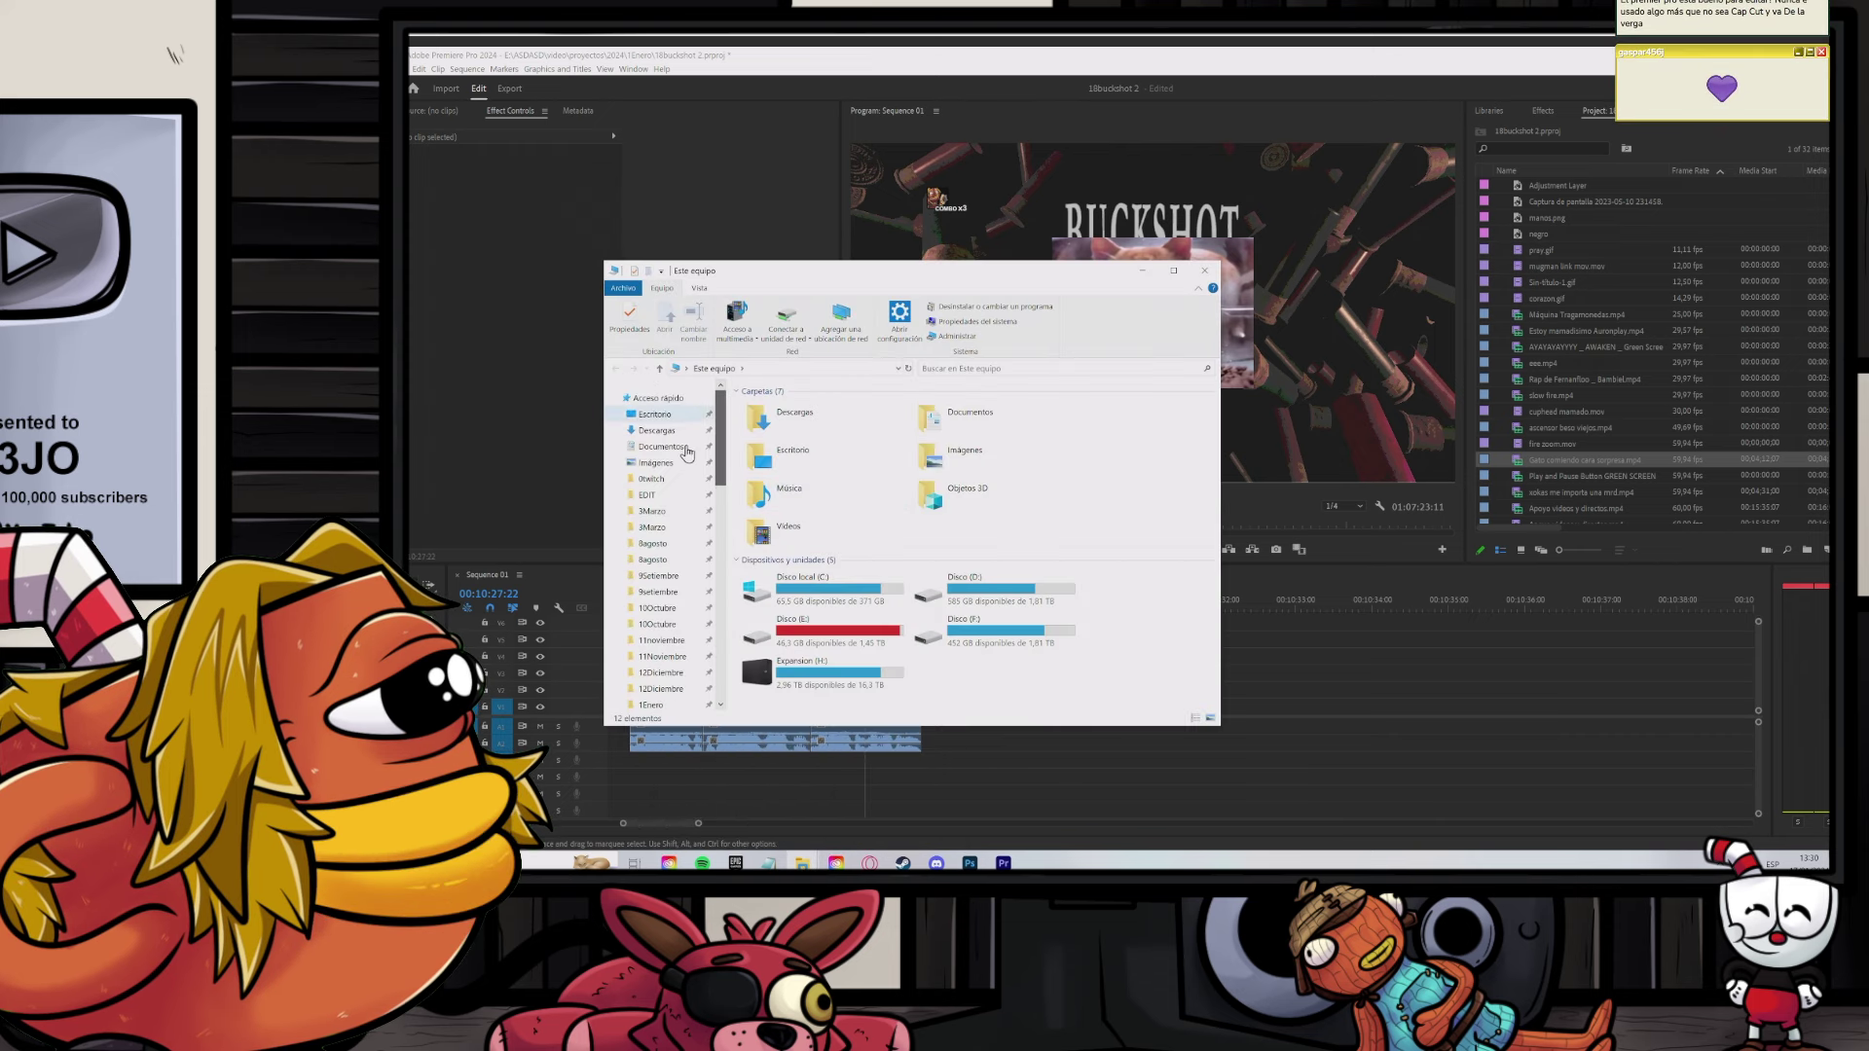
{"action": "left_click", "coordinate": [652, 479]}
{"action": "left_click", "coordinate": [980, 370]}
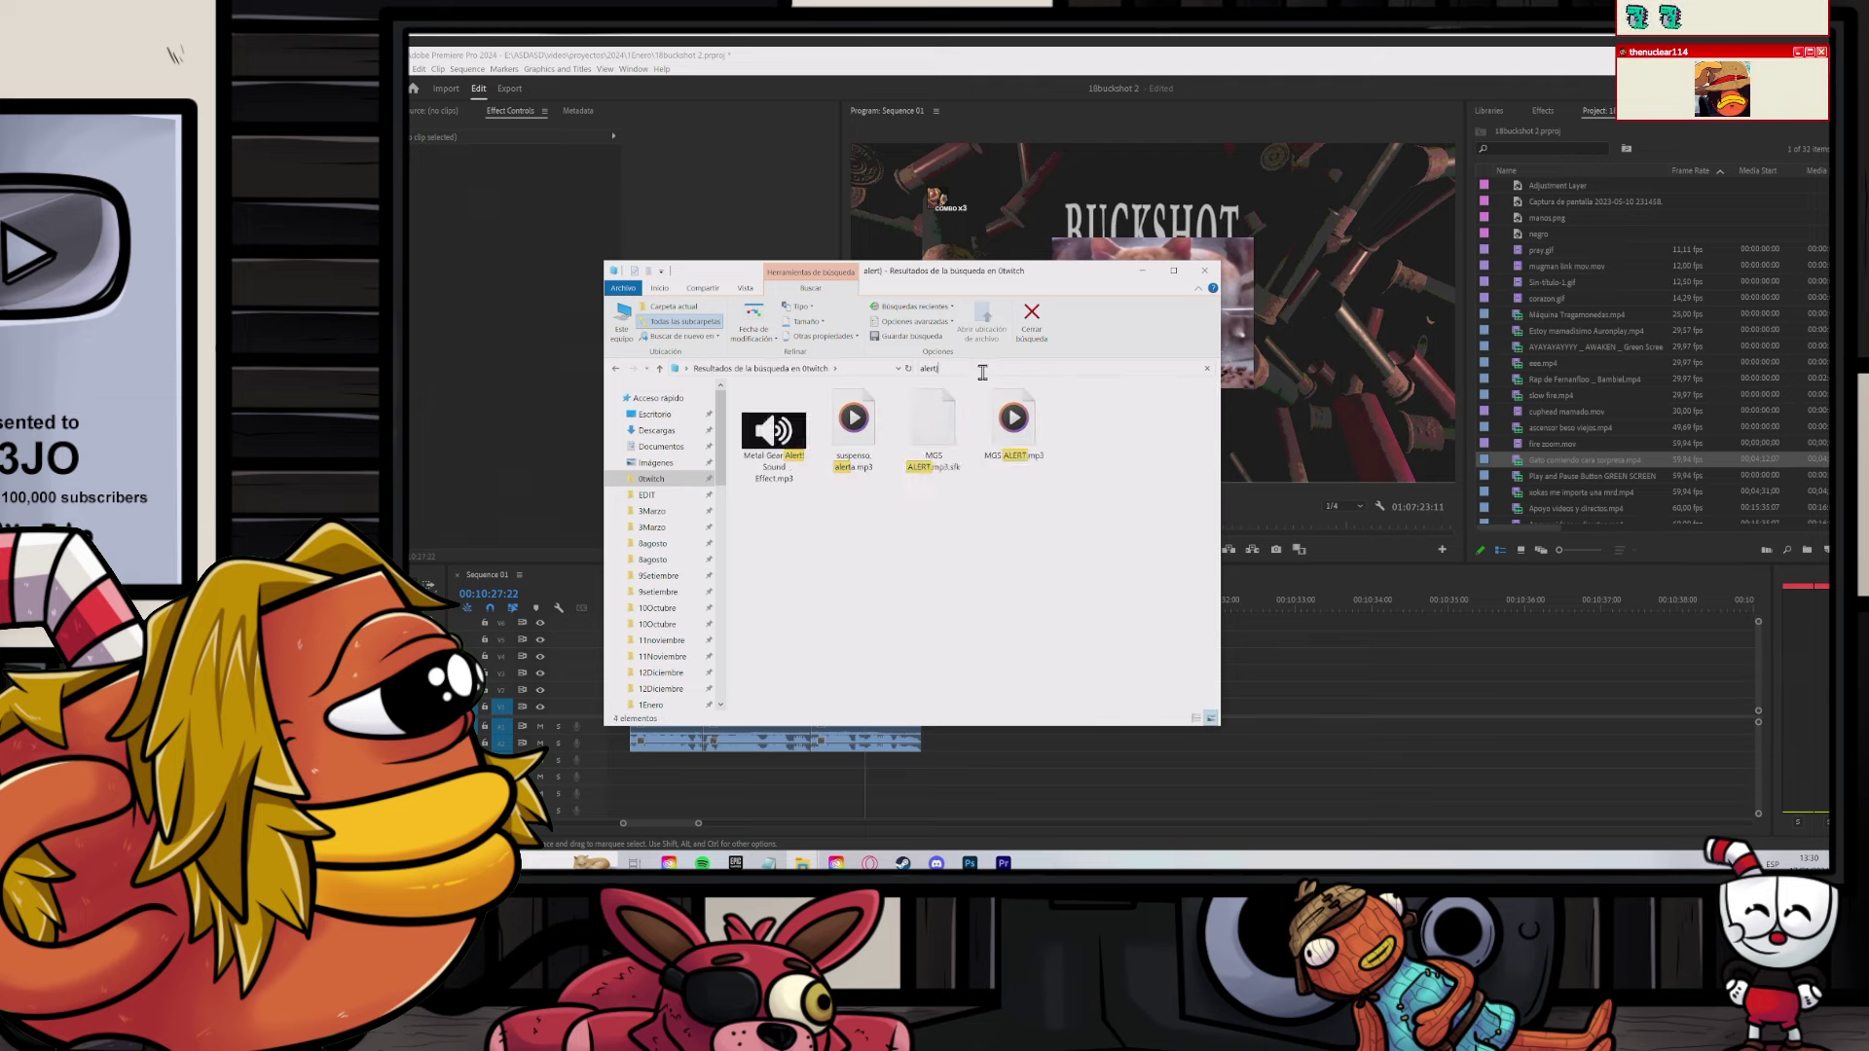
{"action": "left_click", "coordinate": [915, 516]}
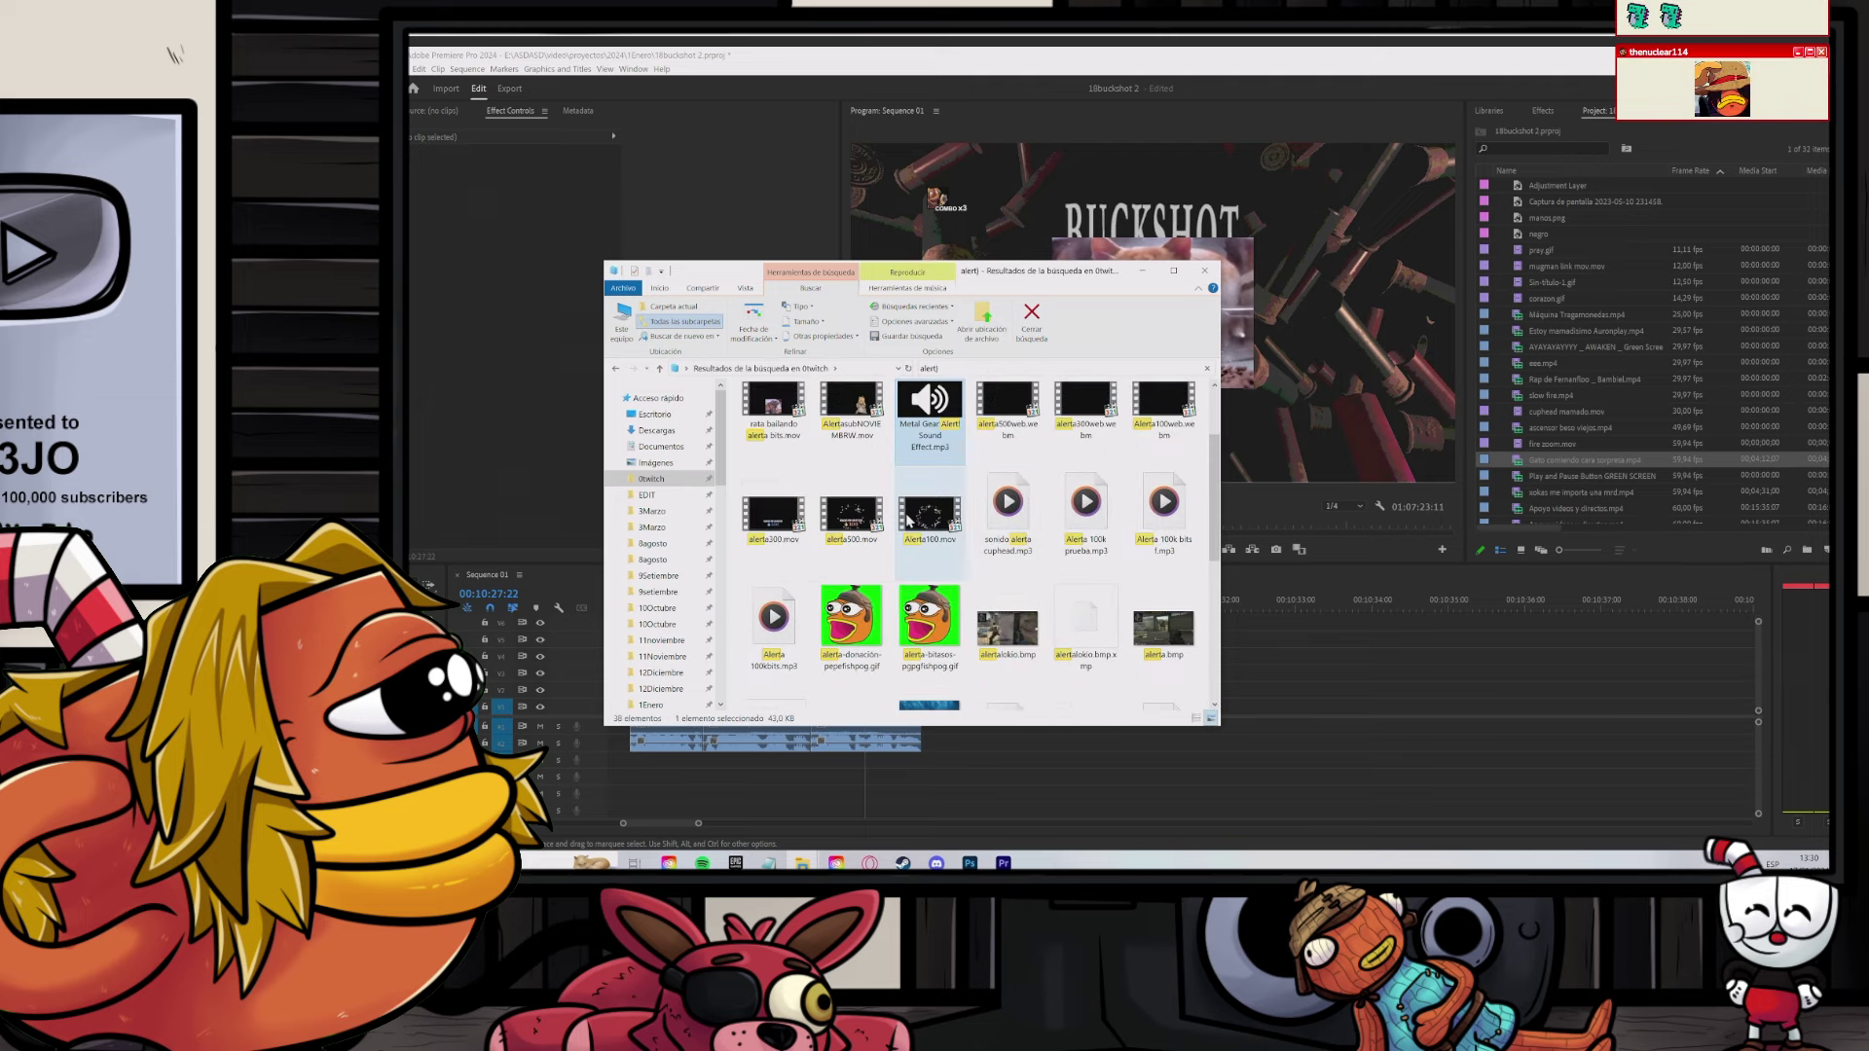
{"action": "left_click_drag", "start_coordinate": [917, 421], "coordinate": [886, 787]}
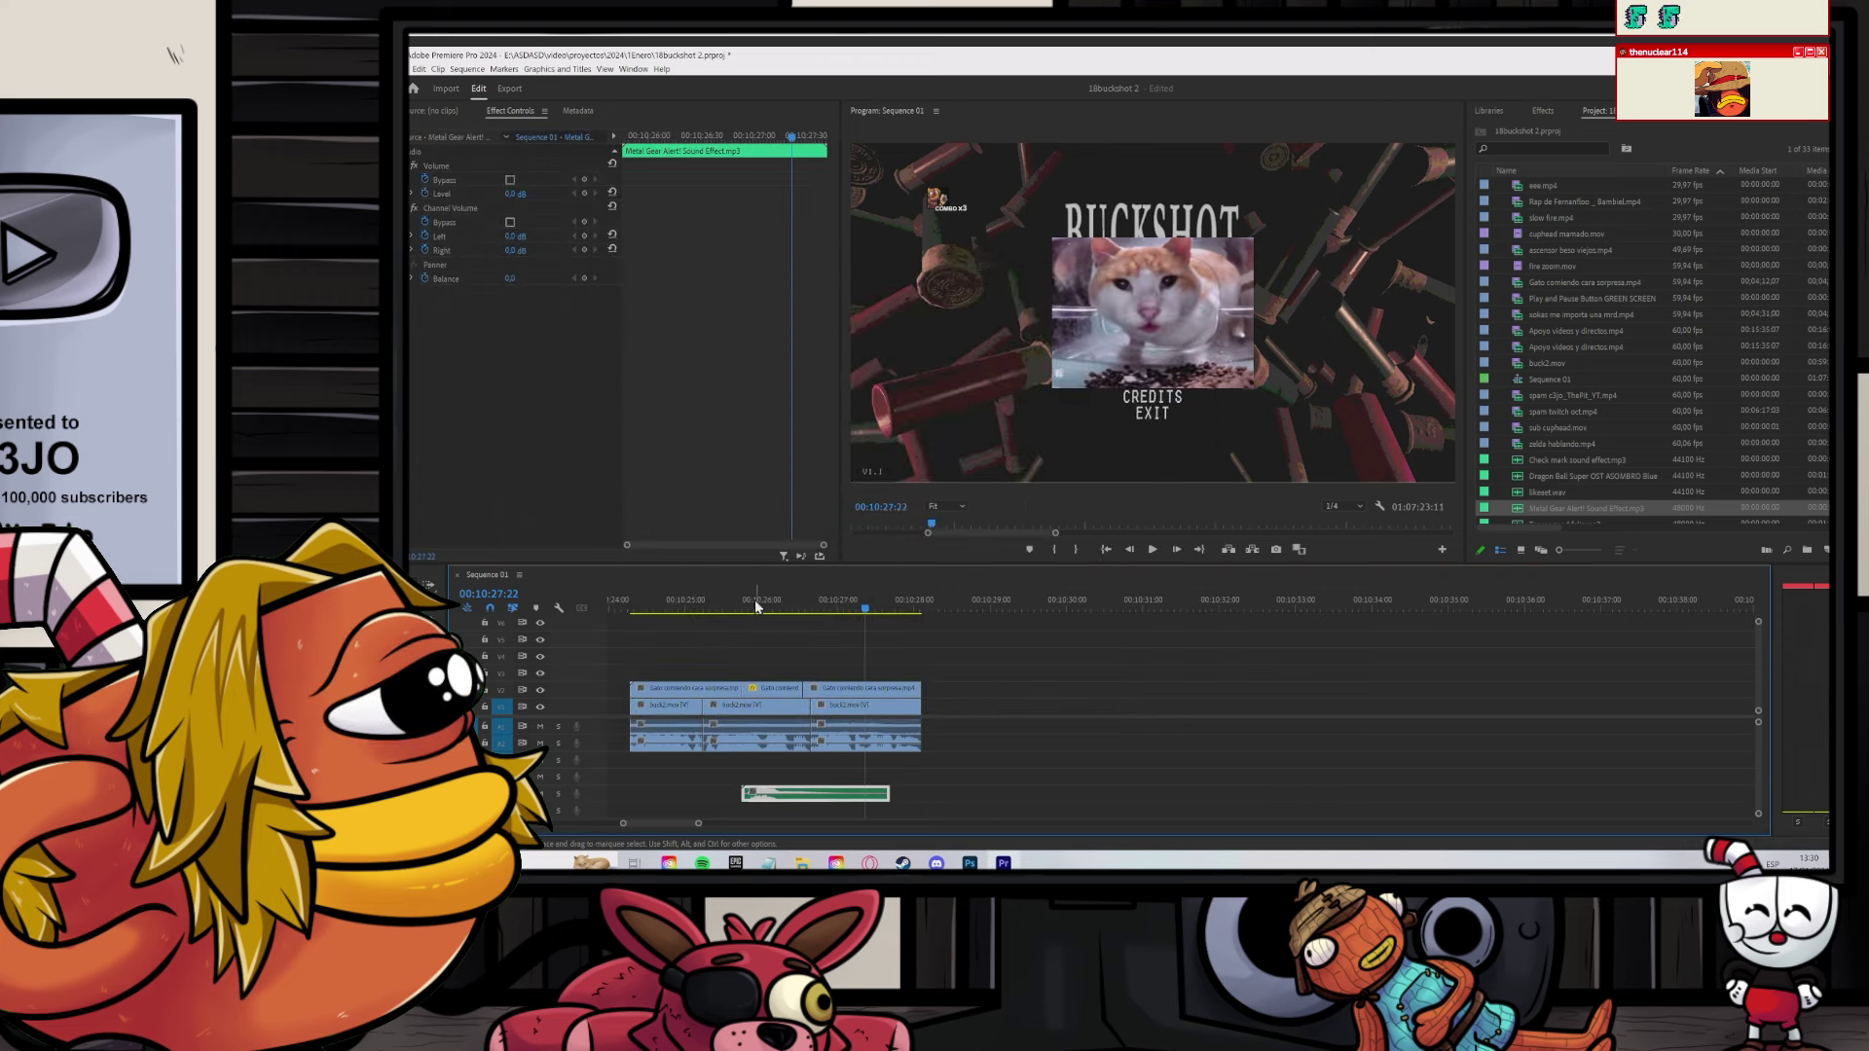
Step: Bring the adjustment layer from near 00:05:10 to above the cat video, starting at its sped-up piece
{"action": "scroll", "coordinate": [881, 740], "scroll_direction": "down", "scroll_amount": 10}
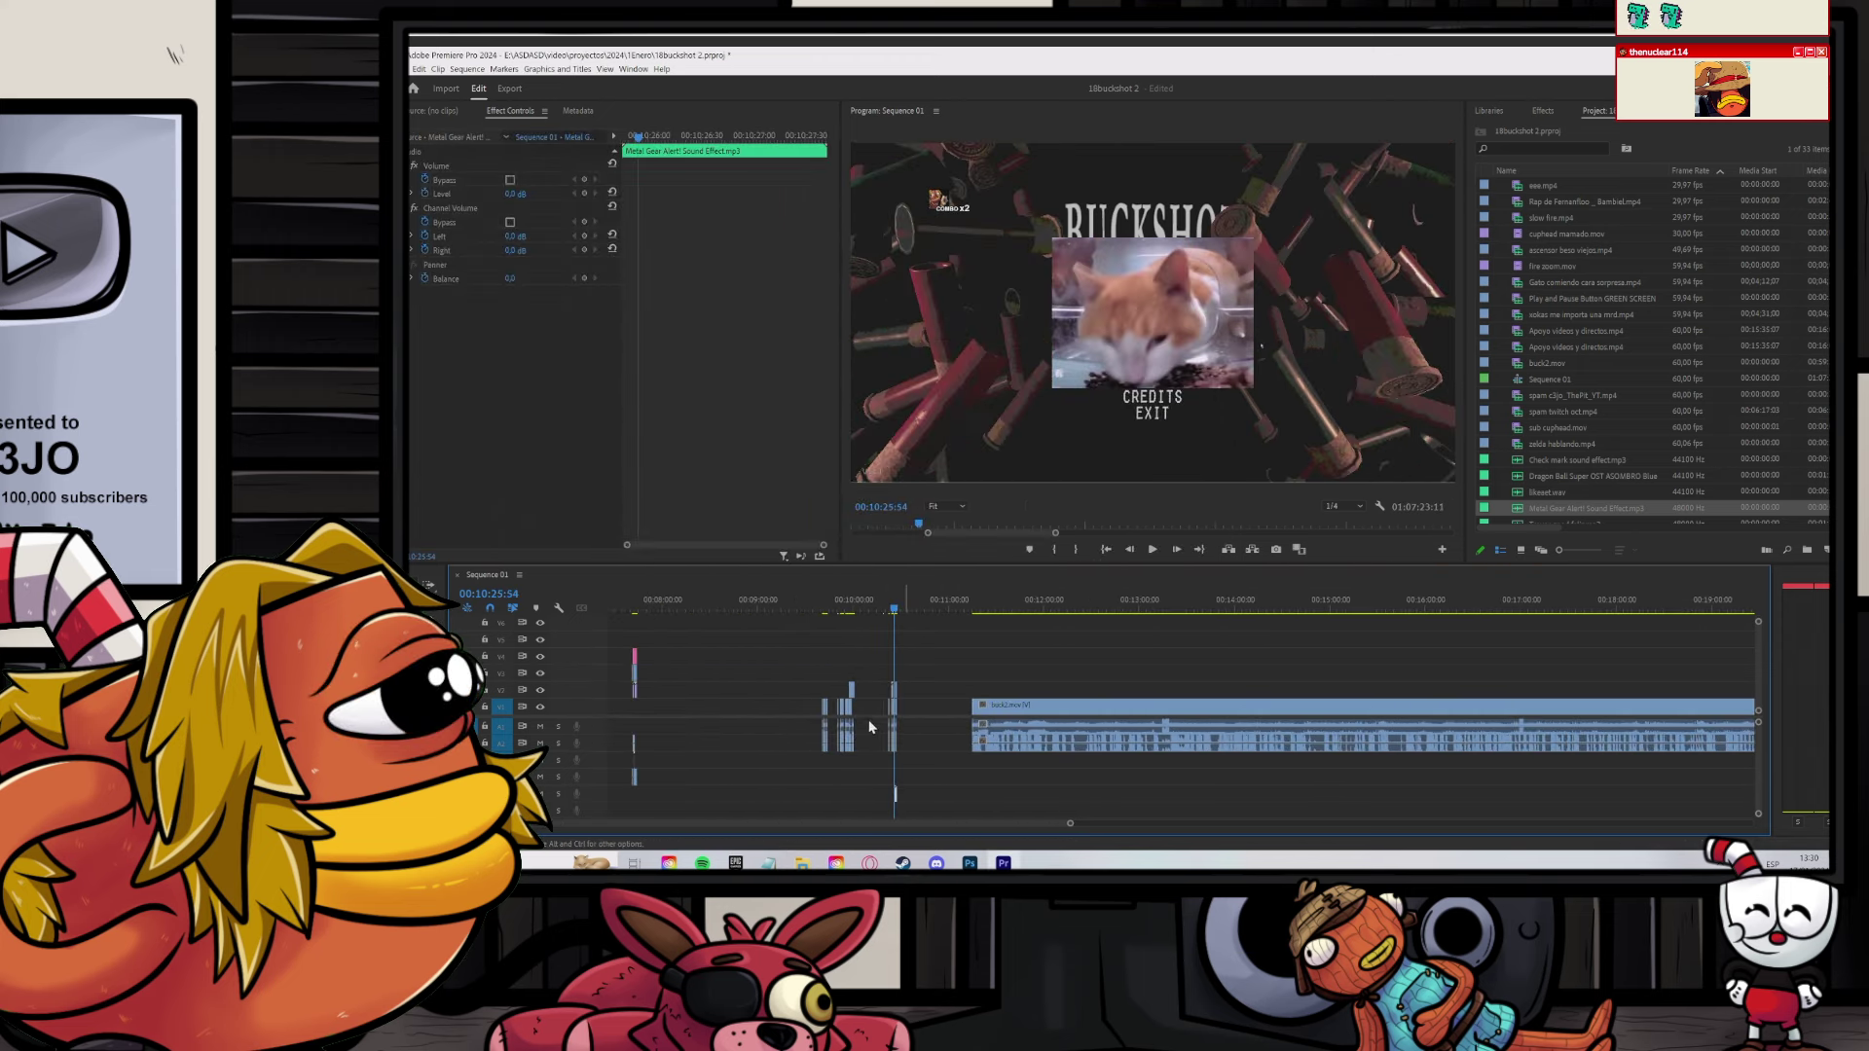
{"action": "left_click_drag", "start_coordinate": [756, 689], "coordinate": [1139, 650]}
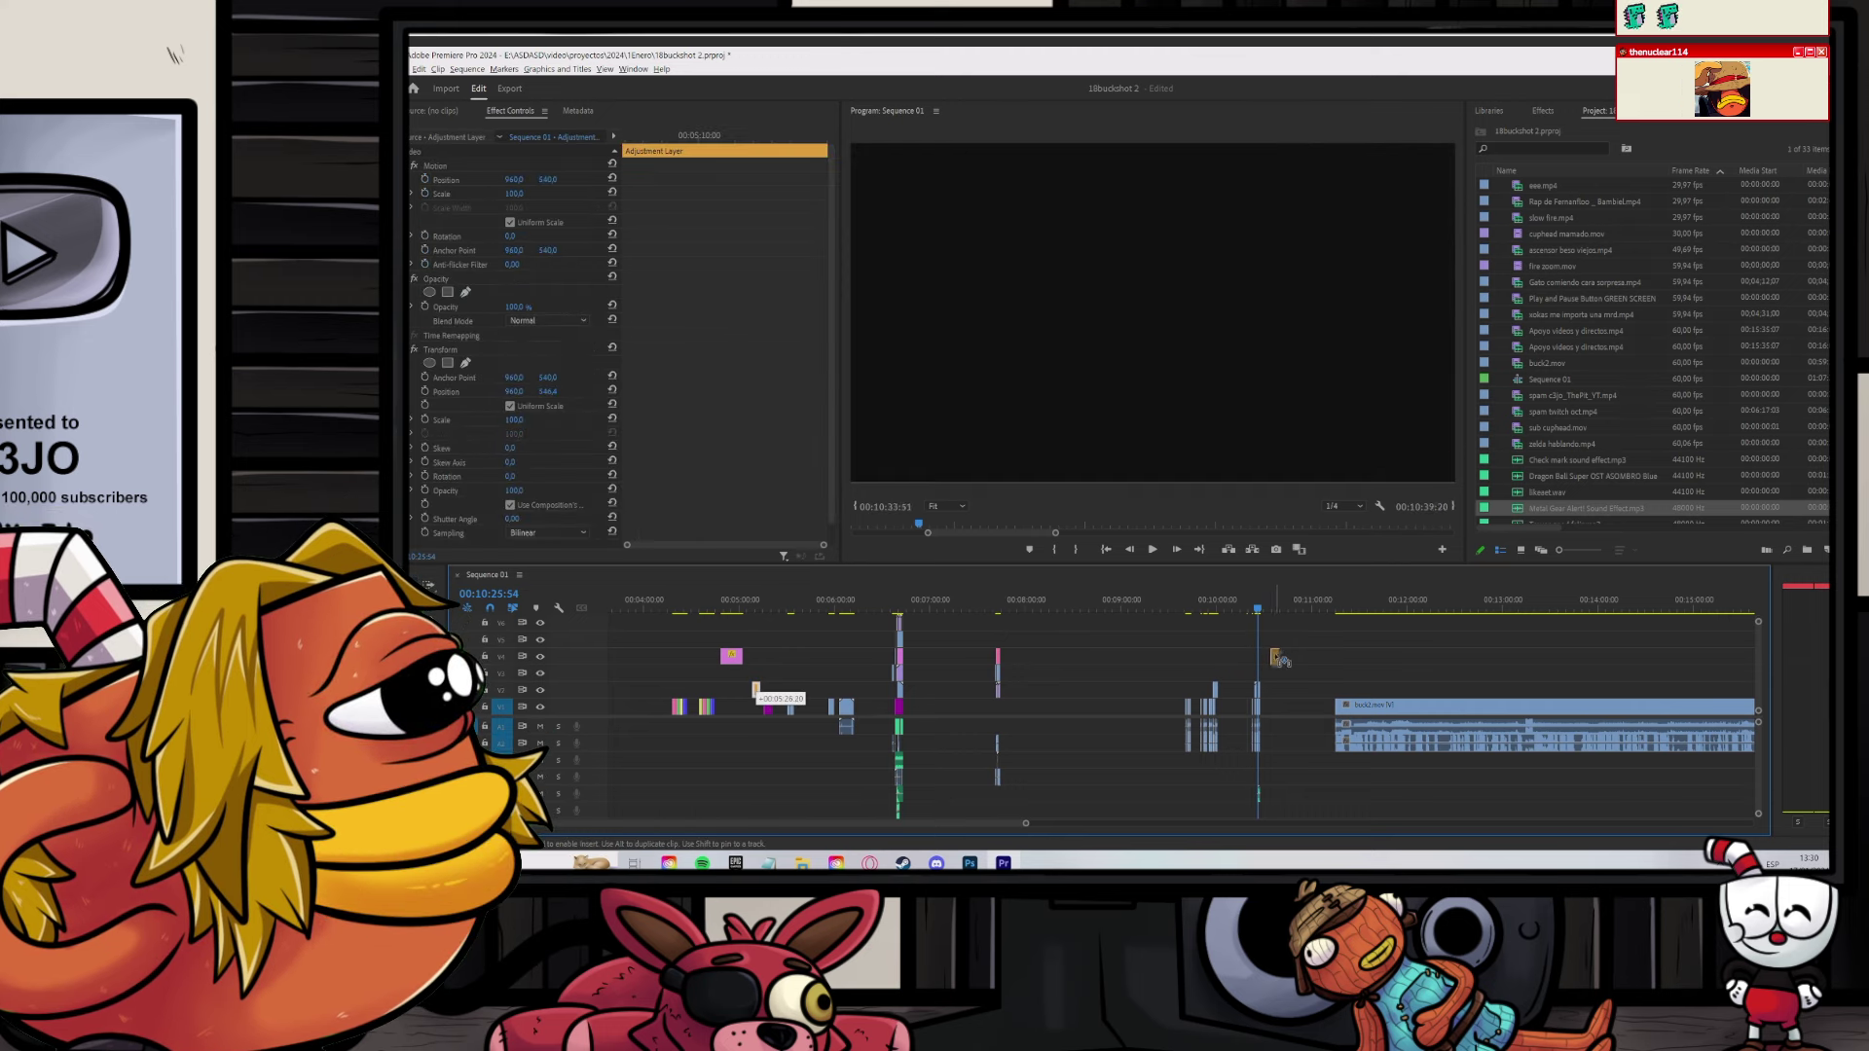
{"action": "scroll", "coordinate": [1275, 673], "scroll_direction": "up", "scroll_amount": 8}
{"action": "left_click_drag", "start_coordinate": [1275, 657], "coordinate": [913, 676]}
{"action": "scroll", "coordinate": [912, 676], "scroll_direction": "up", "scroll_amount": 4}
Step: Play the moment and shift both the alert sound and the adjustment layer later to start at about 00:10:26:09
{"action": "key", "text": "space"}
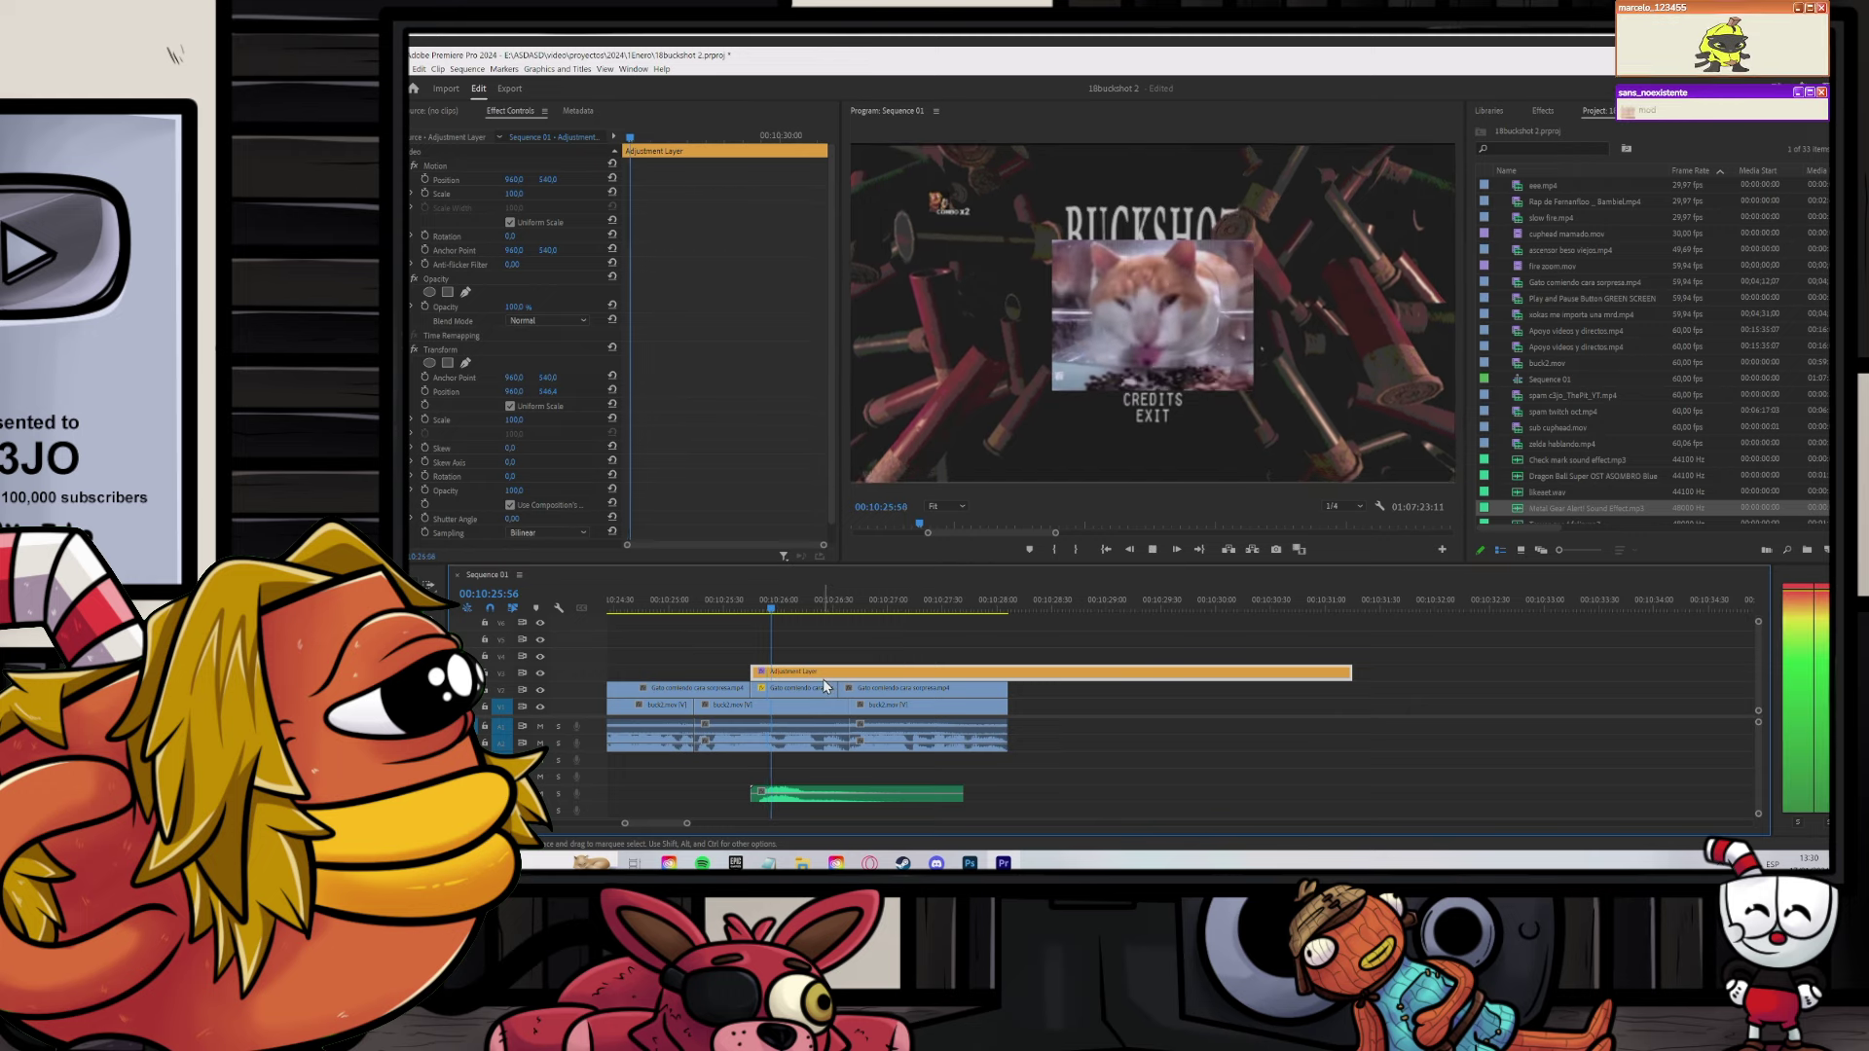
{"action": "key", "text": "space"}
{"action": "left_click_drag", "start_coordinate": [790, 796], "coordinate": [840, 799]}
{"action": "key", "text": "space"}
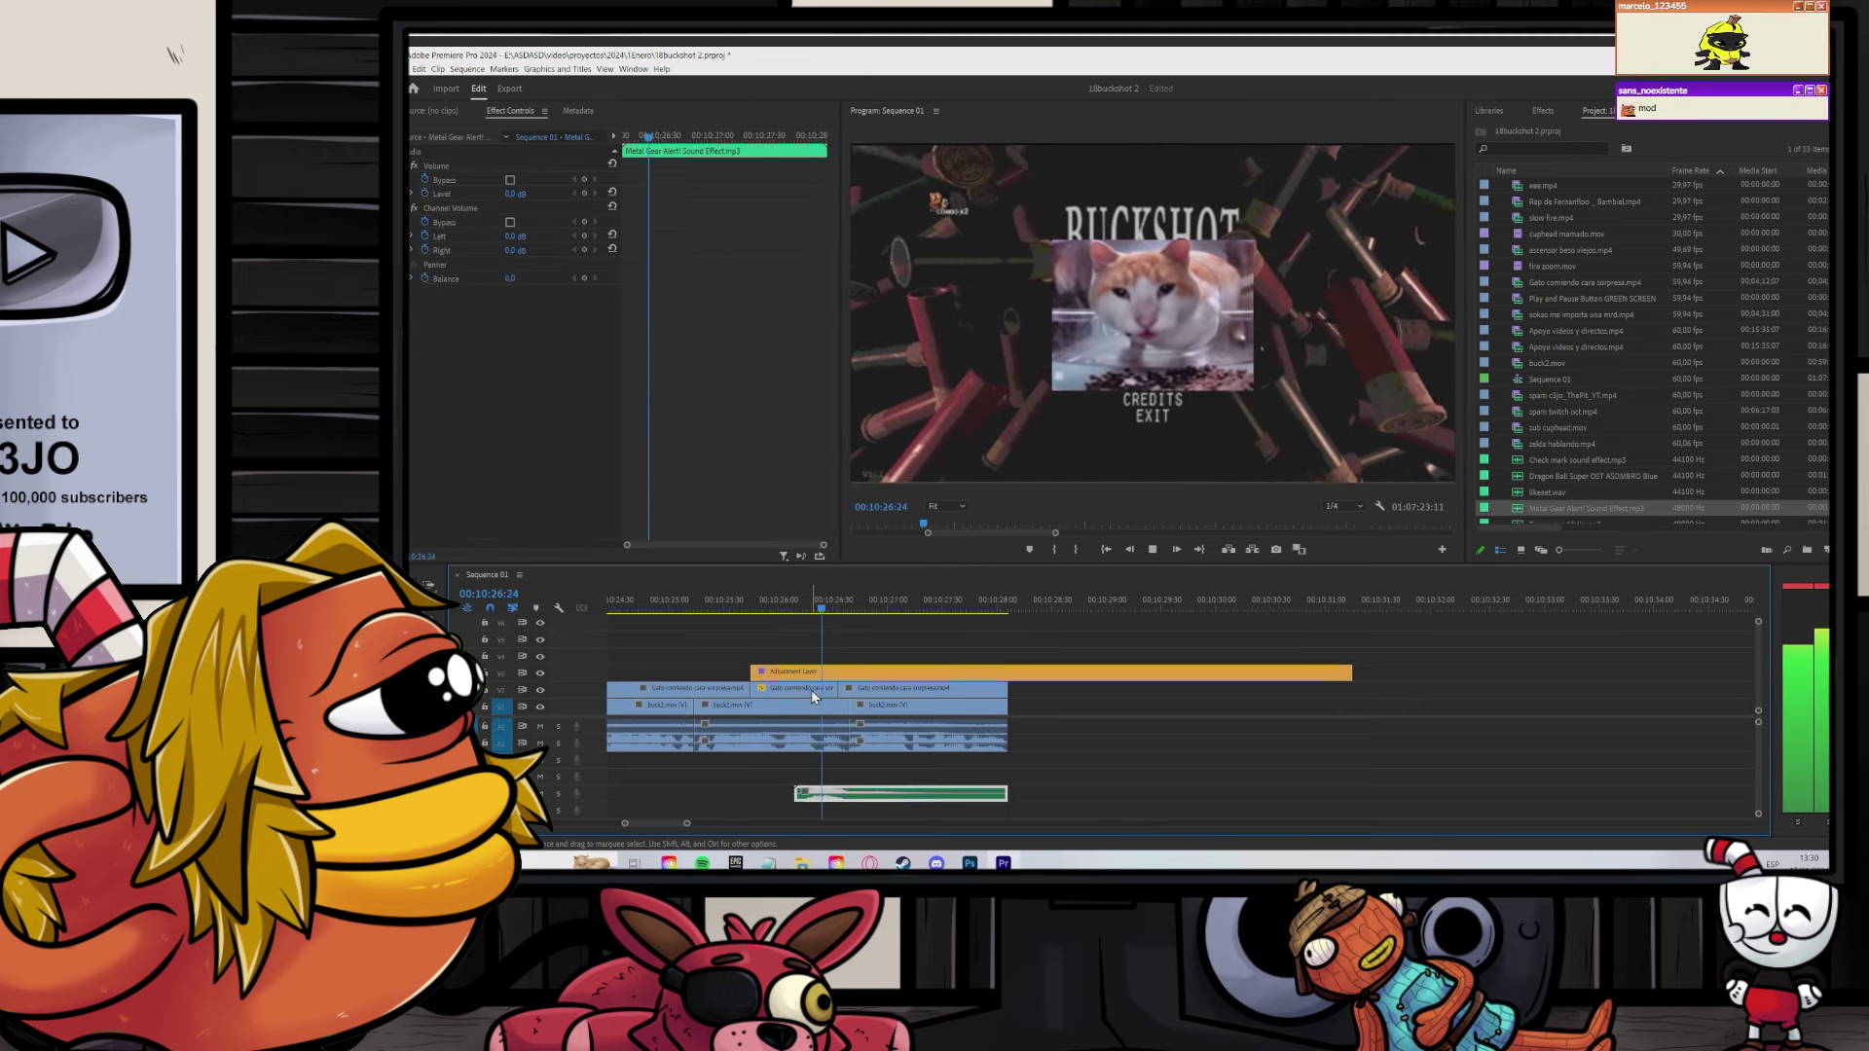
{"action": "key", "text": "space"}
{"action": "left_click_drag", "start_coordinate": [804, 677], "coordinate": [847, 677]}
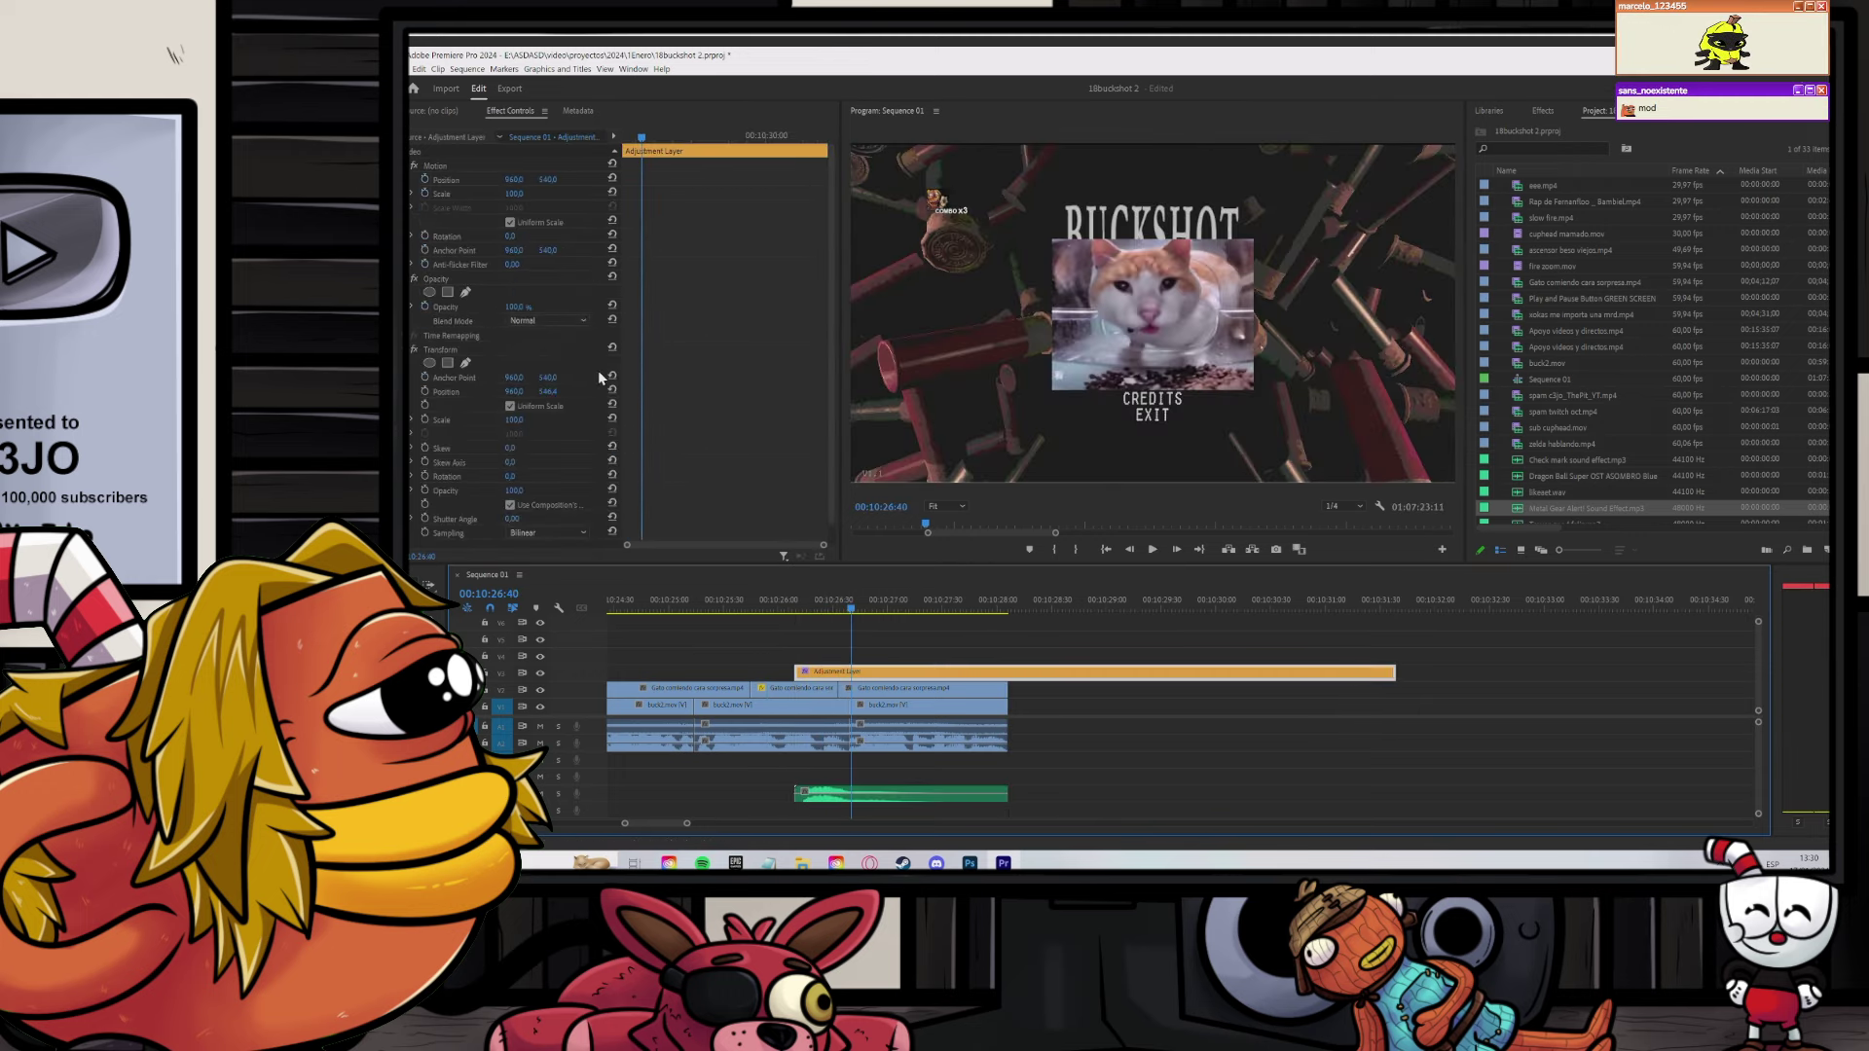
Step: Trim the adjustment layer to the clips' end and keyframe its Transform scale from its start up to about 177 at 00:10:26:32
{"action": "key", "text": "Up"}
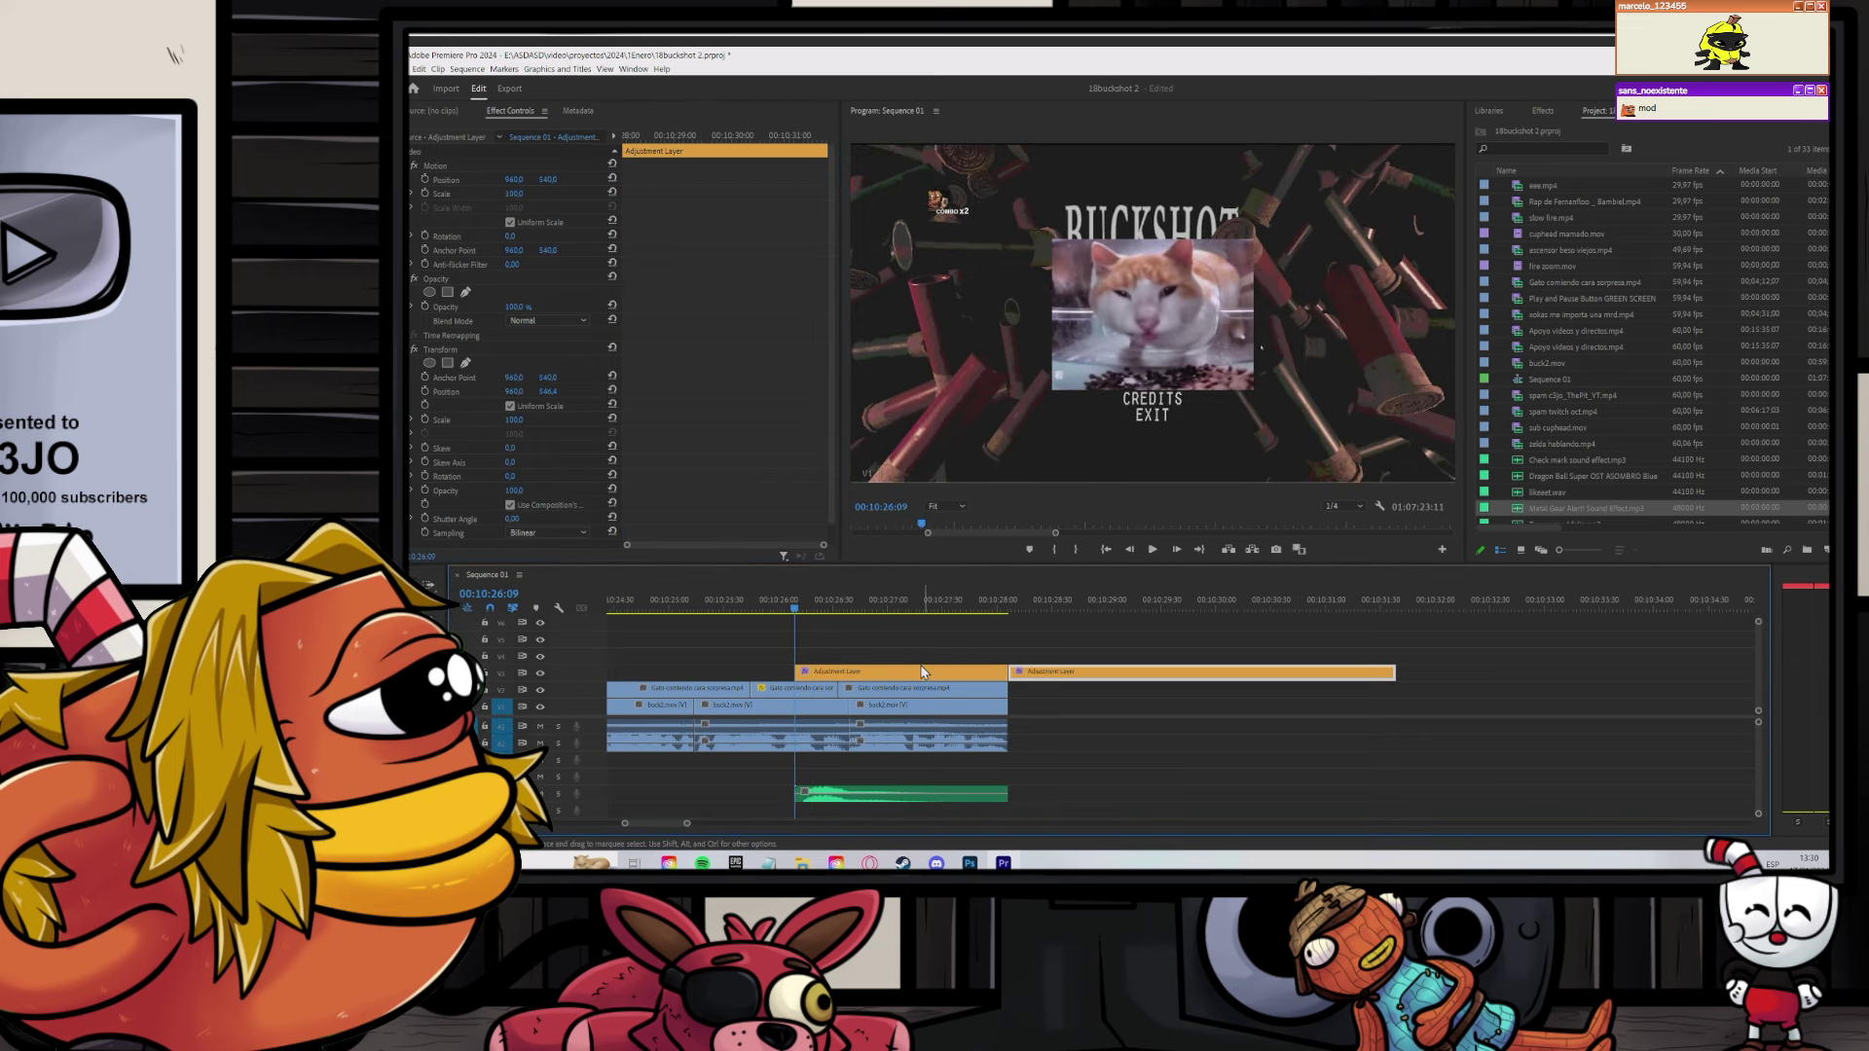
{"action": "key", "text": "Delete"}
{"action": "left_click", "coordinate": [924, 672]}
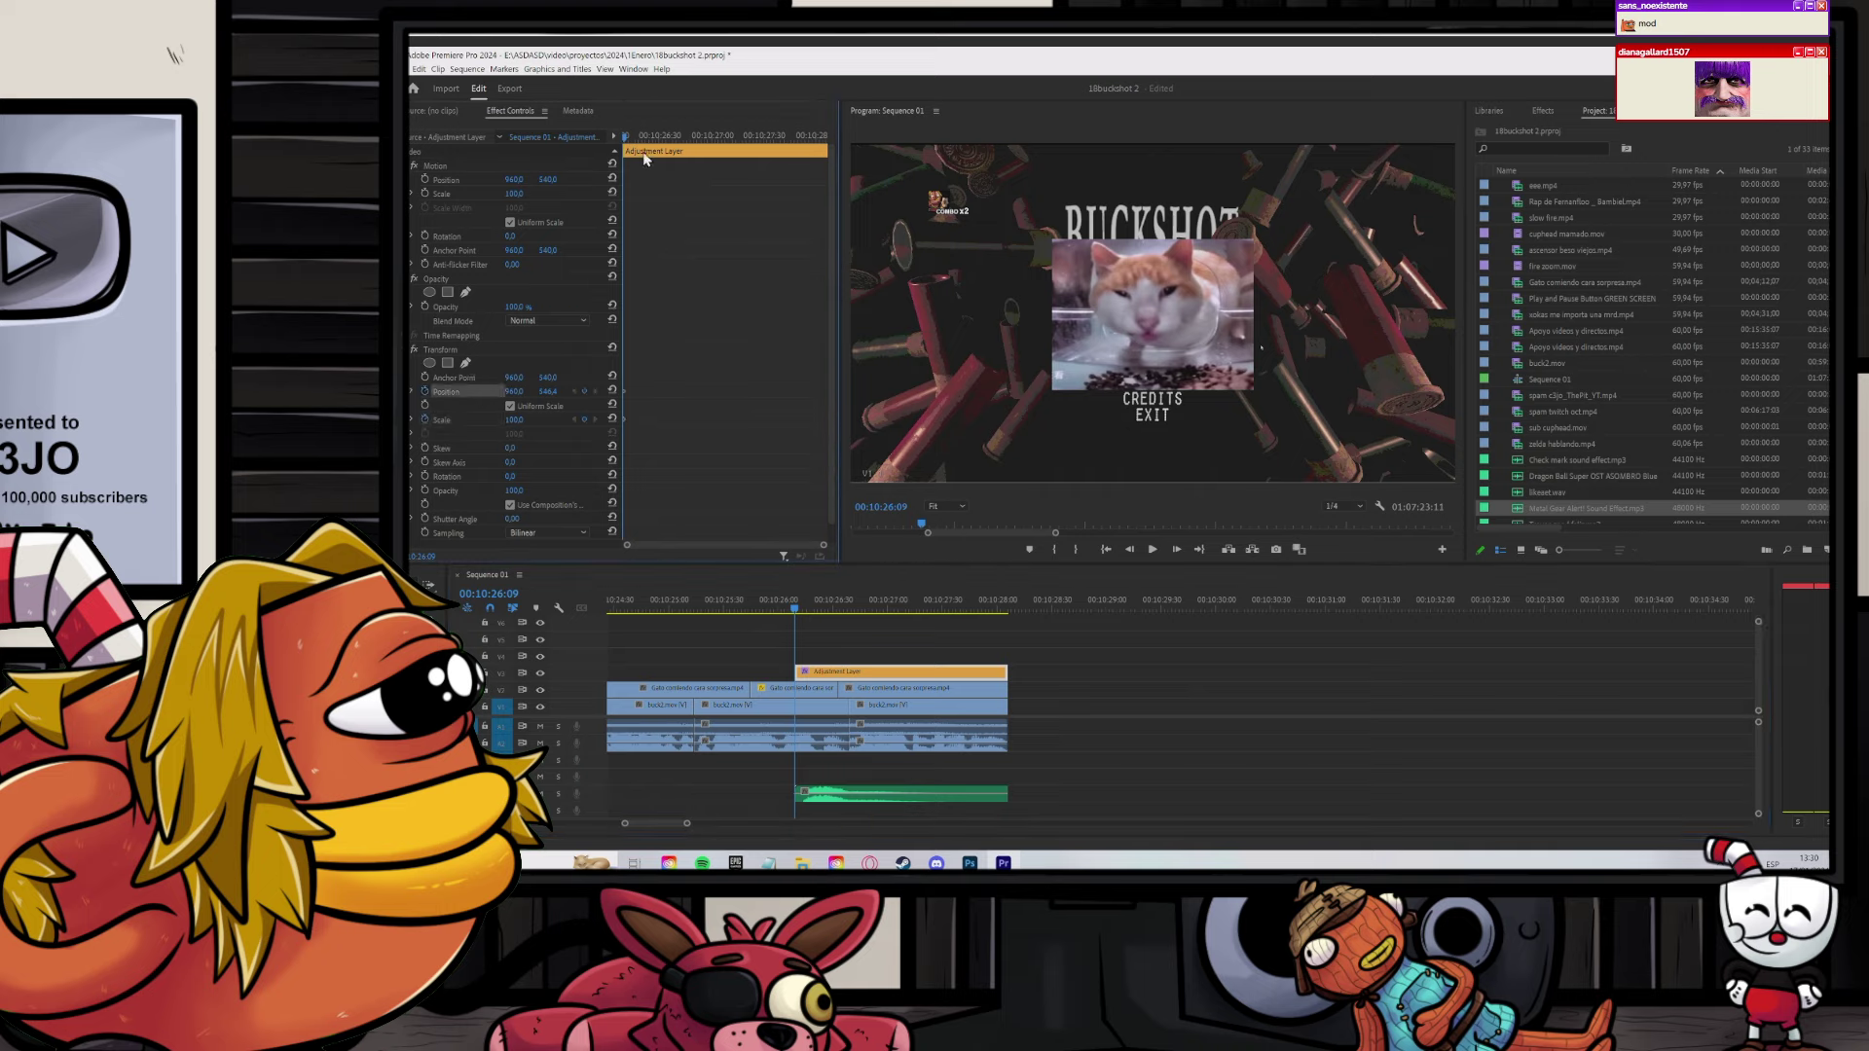
{"action": "left_click_drag", "start_coordinate": [645, 159], "coordinate": [660, 165]}
{"action": "left_click_drag", "start_coordinate": [515, 419], "coordinate": [589, 420]}
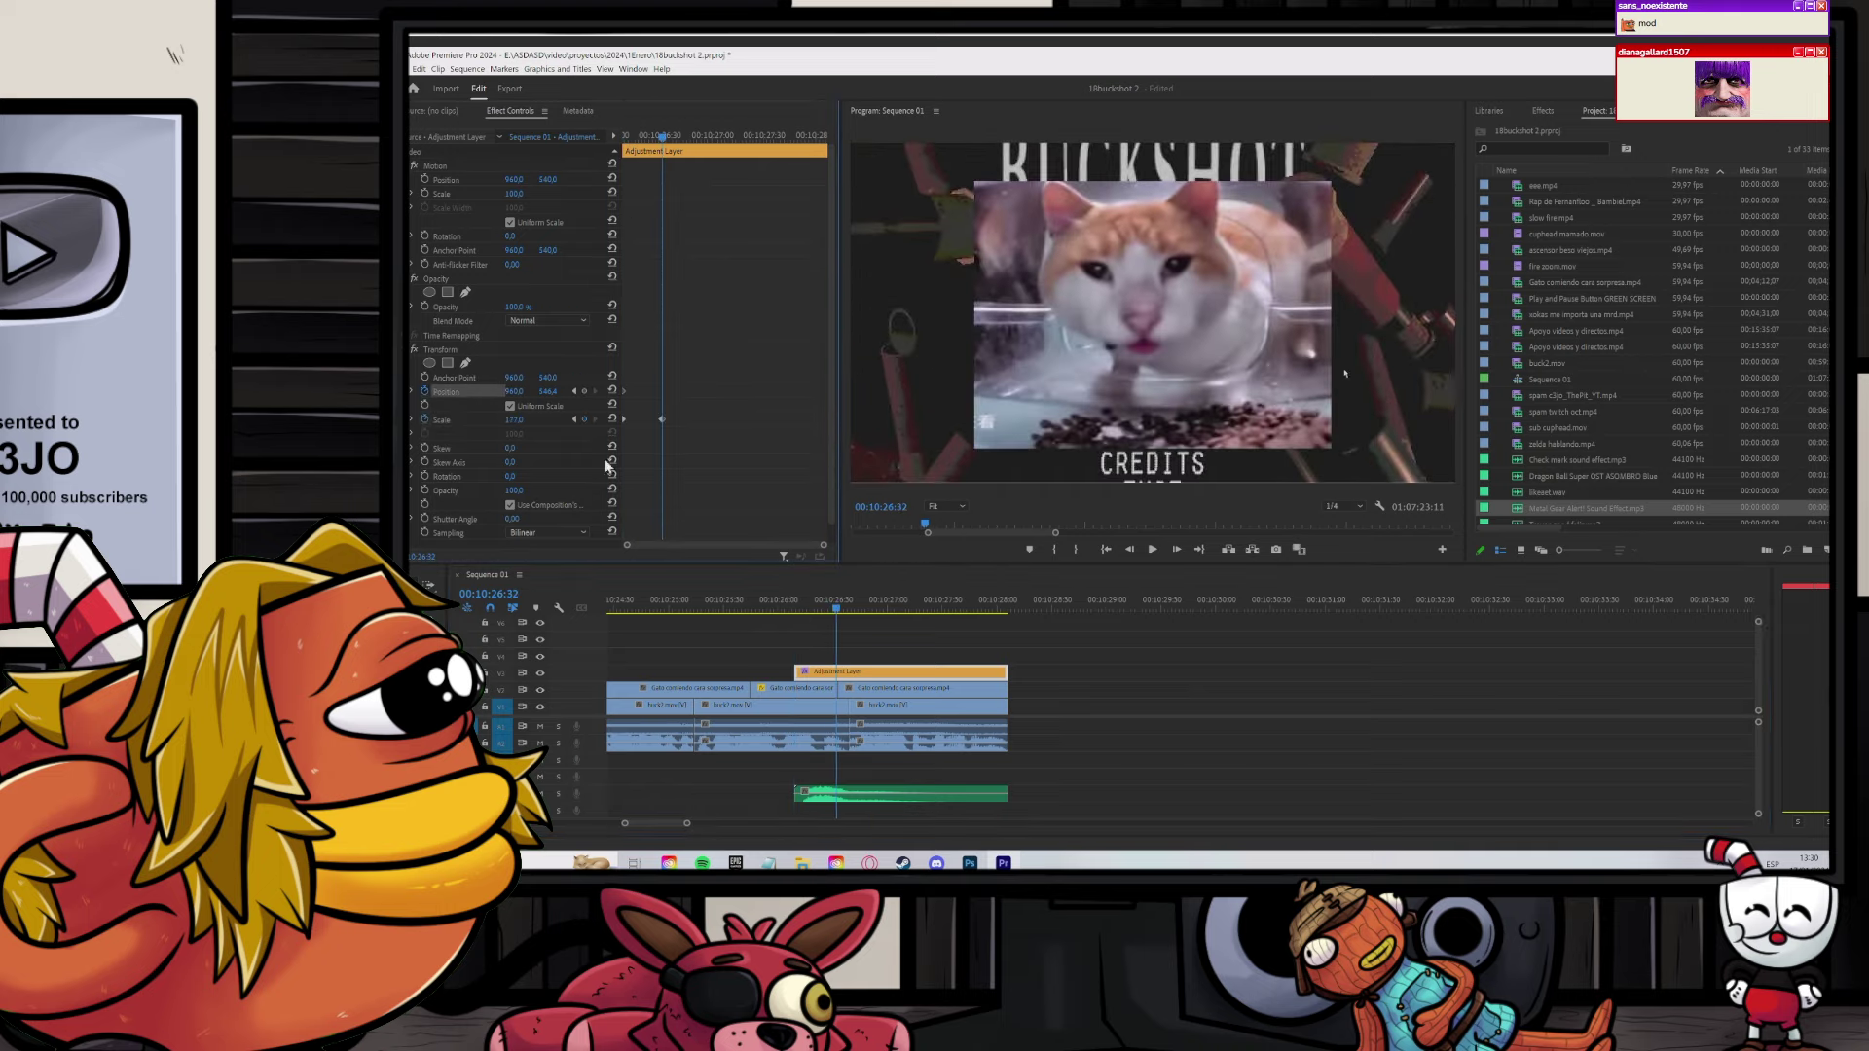
{"action": "left_click", "coordinate": [815, 617]}
{"action": "key", "text": "space"}
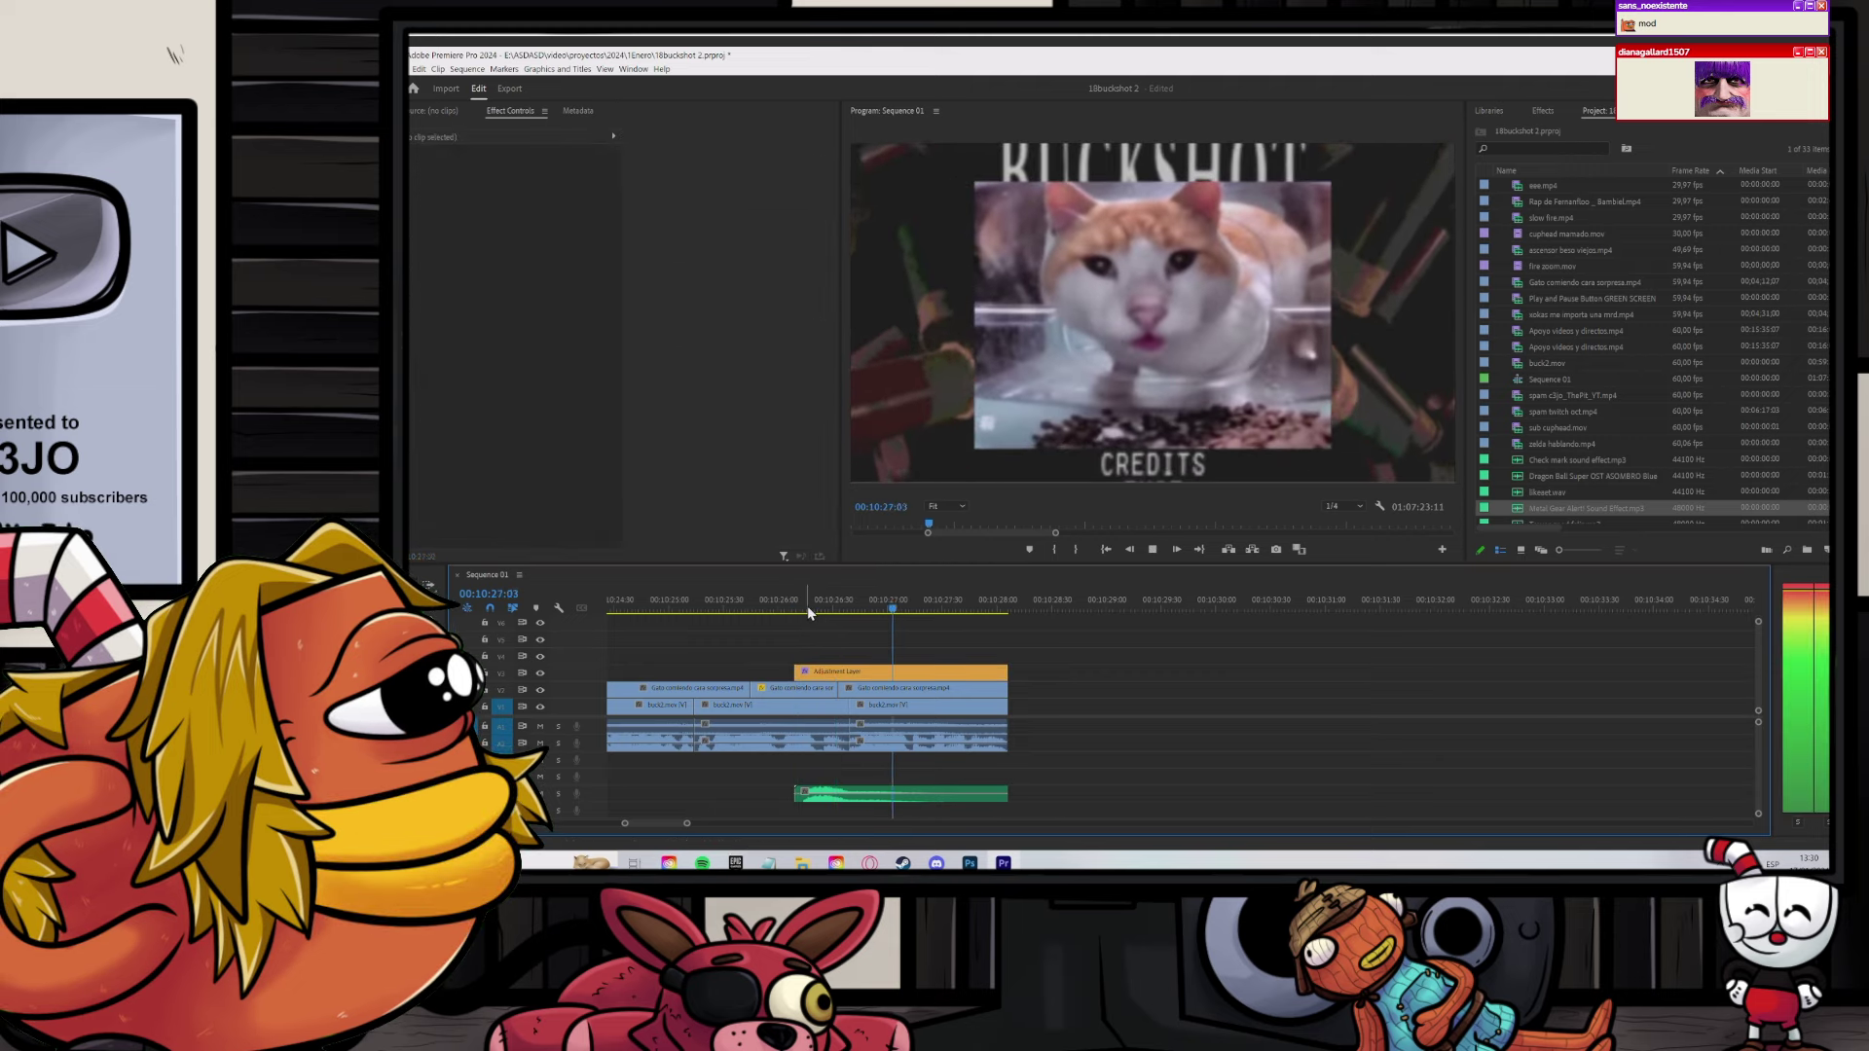
{"action": "scroll", "coordinate": [939, 643], "scroll_direction": "down", "scroll_amount": 1}
{"action": "key", "text": "space"}
Step: Select all the edited clips between about 00:09:40 and 00:10:28 and close the gaps between them
{"action": "scroll", "coordinate": [997, 757], "scroll_direction": "down", "scroll_amount": 2}
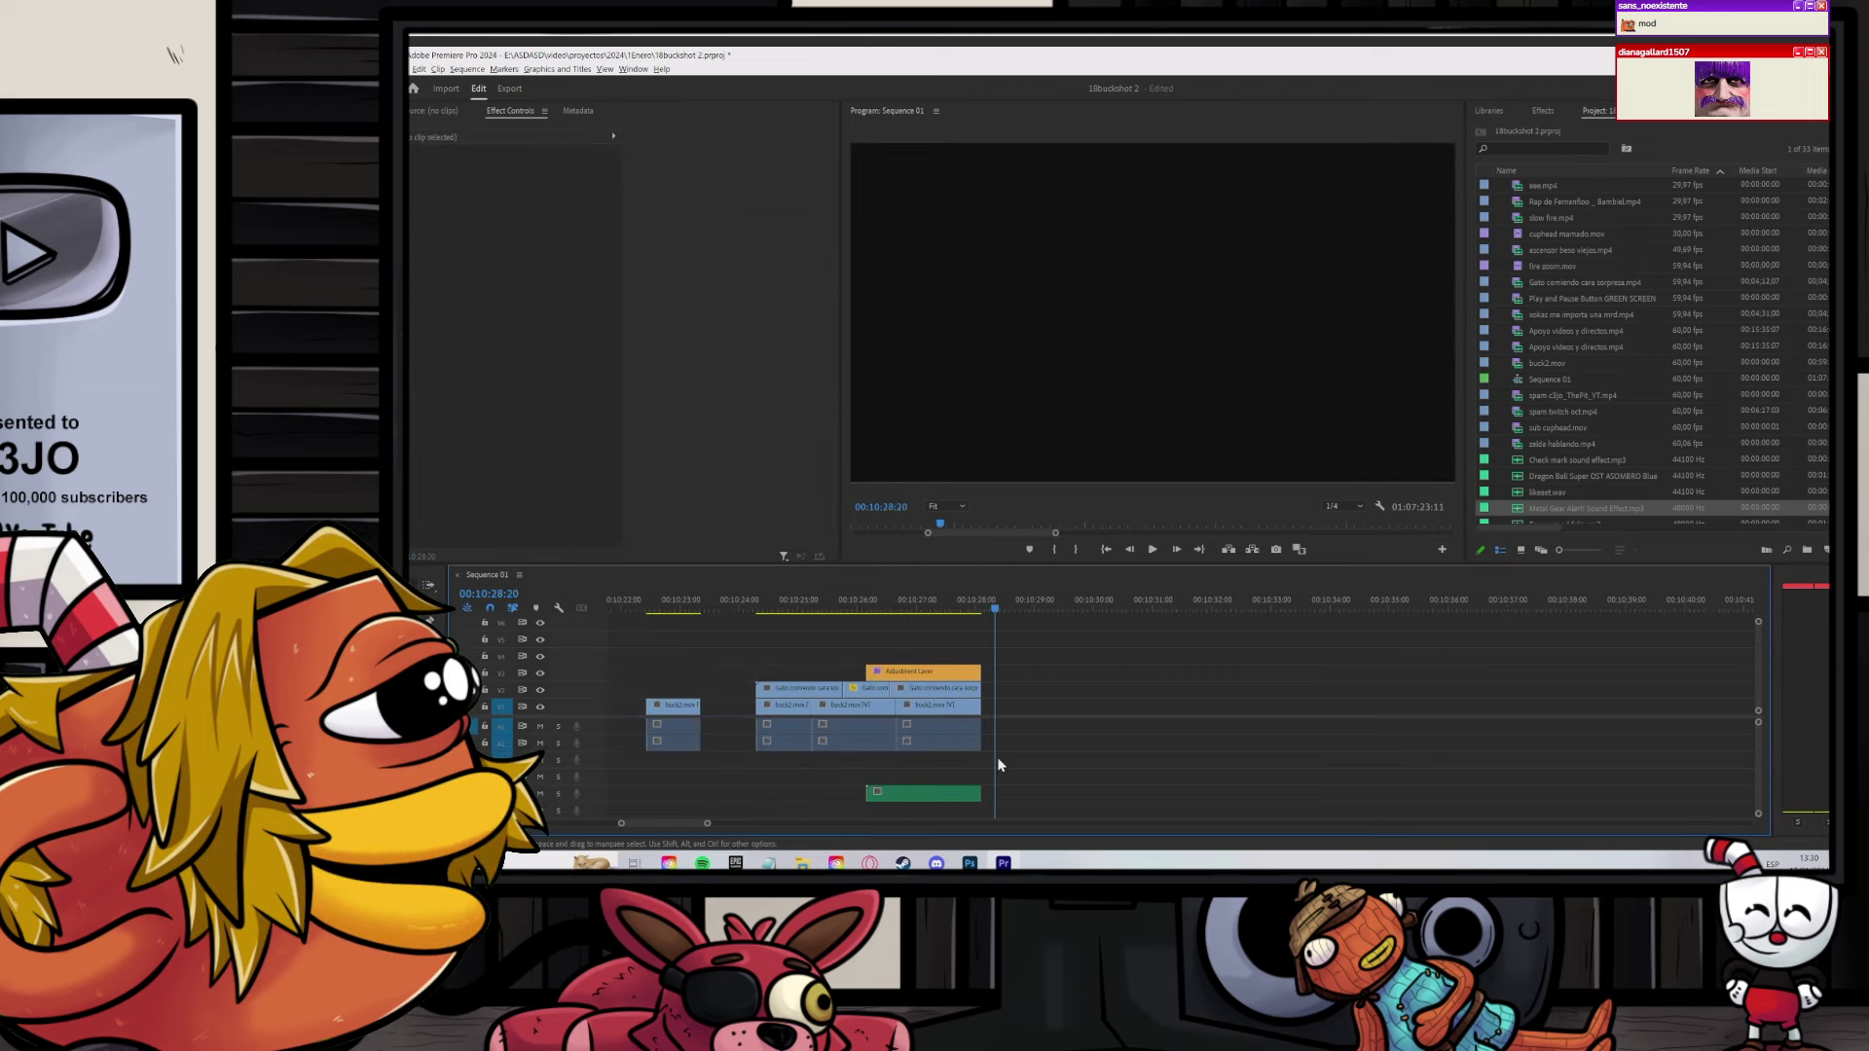
{"action": "key", "text": "minus"}
{"action": "key", "text": "minus"}
{"action": "key", "text": "minus"}
{"action": "key", "text": "minus"}
{"action": "key", "text": "minus"}
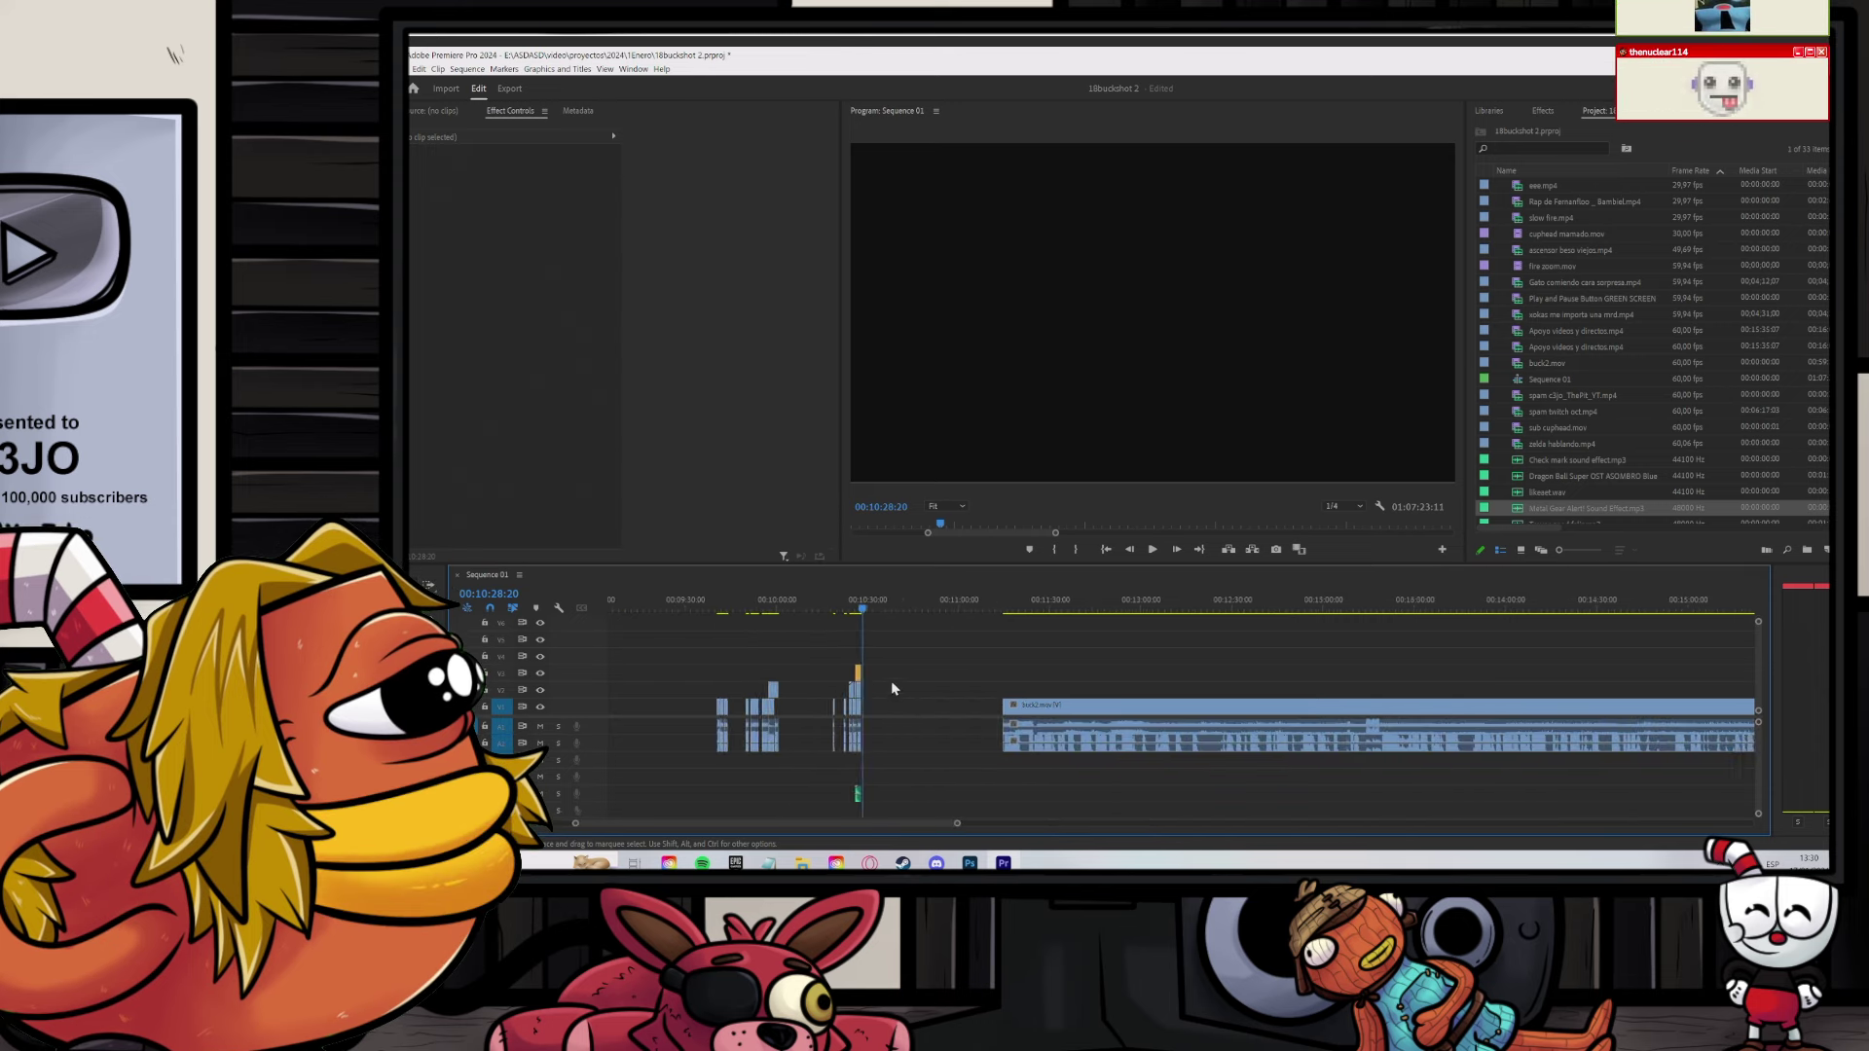
{"action": "scroll", "coordinate": [892, 688], "scroll_direction": "up", "scroll_amount": 3}
{"action": "left_click_drag", "start_coordinate": [828, 618], "coordinate": [1081, 819]}
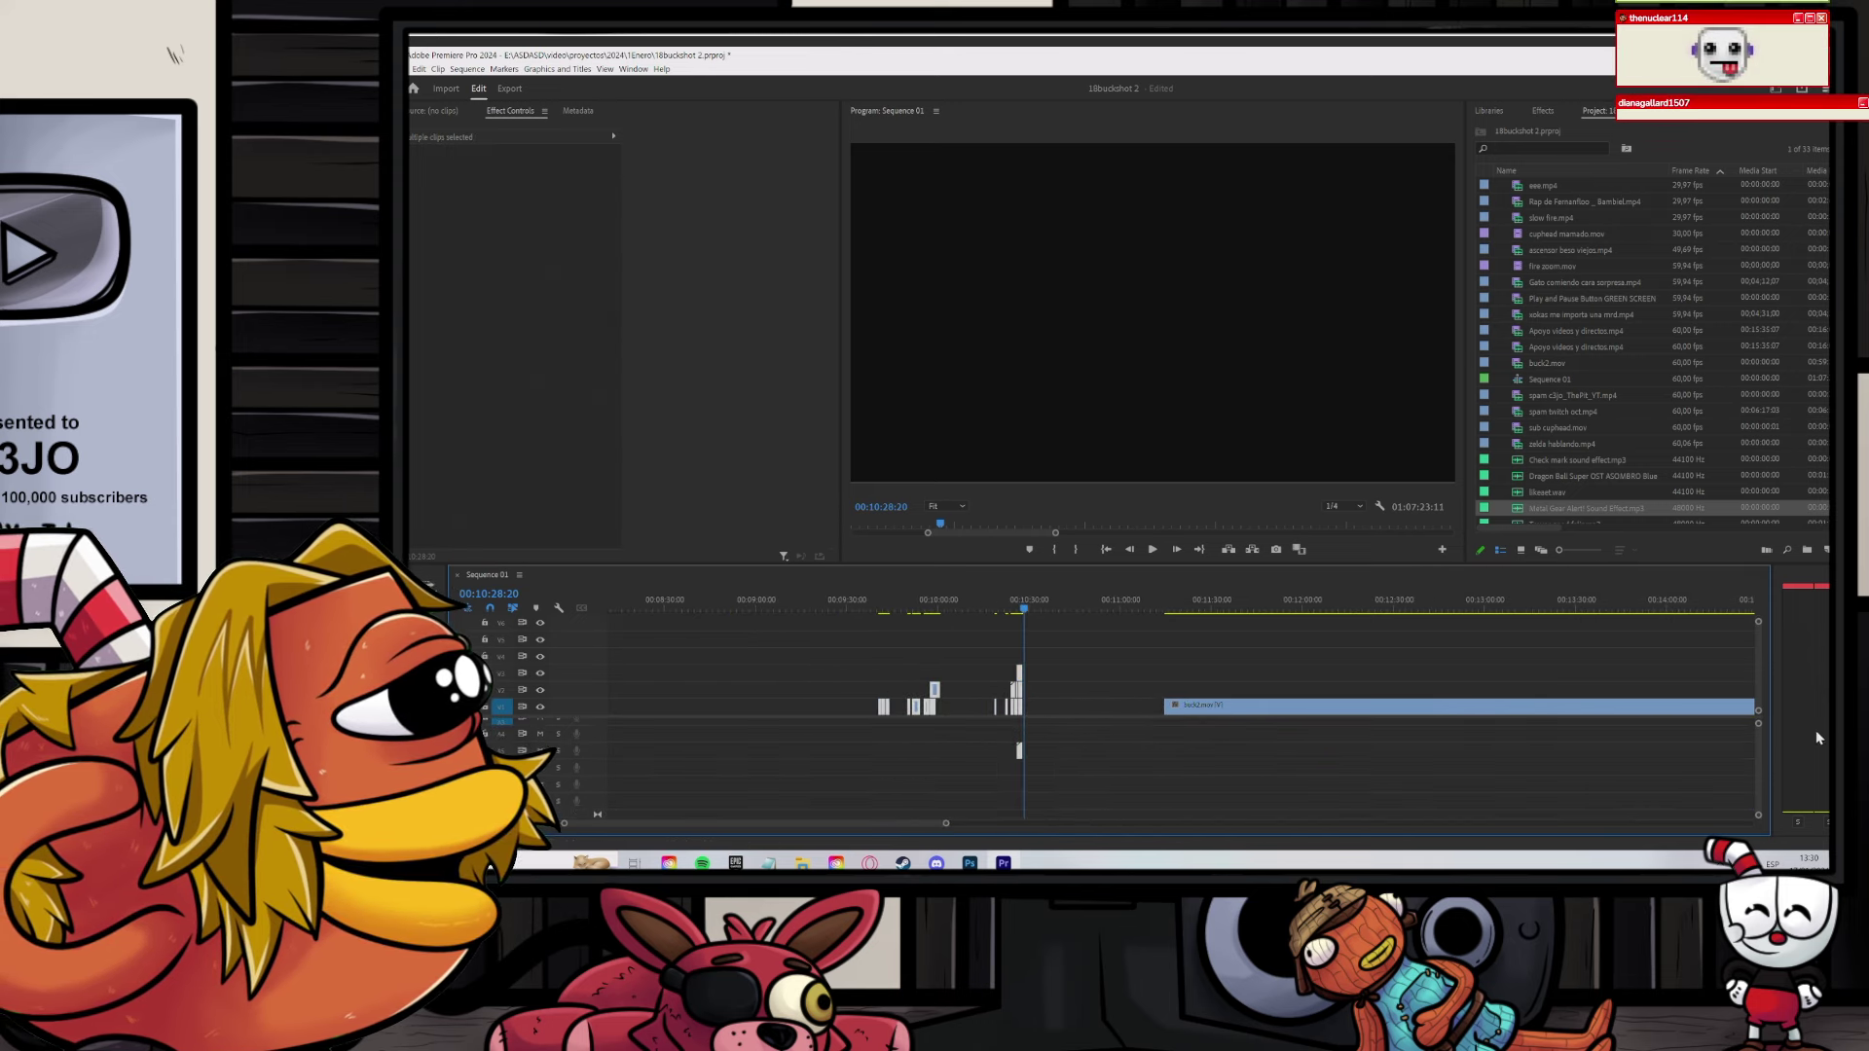
{"action": "left_click_drag", "start_coordinate": [1758, 748], "coordinate": [1756, 719]}
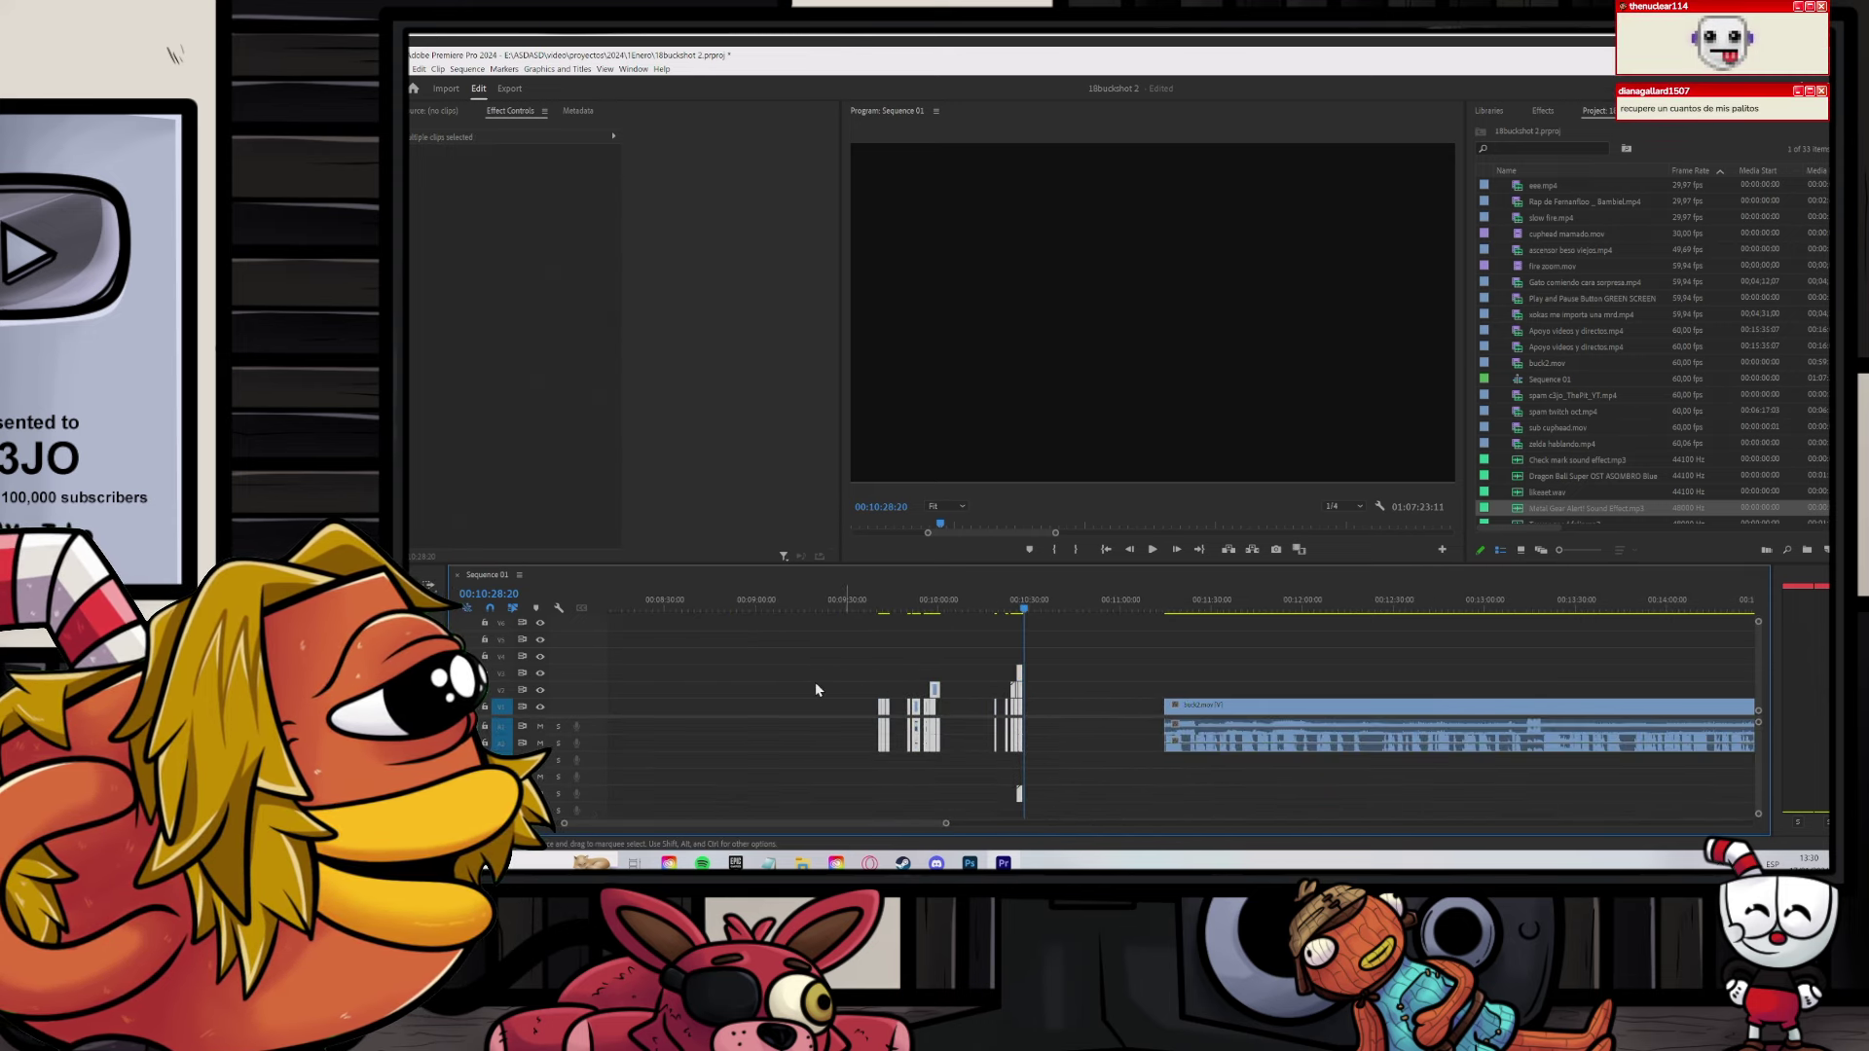
{"action": "left_click", "coordinate": [464, 69]}
{"action": "left_click", "coordinate": [509, 353]}
Step: Play the uncut buck2.mov recording from its start near 00:10:45 to review the opening up to the pills prompt
{"action": "left_click", "coordinate": [1090, 722]}
{"action": "left_click", "coordinate": [1078, 600]}
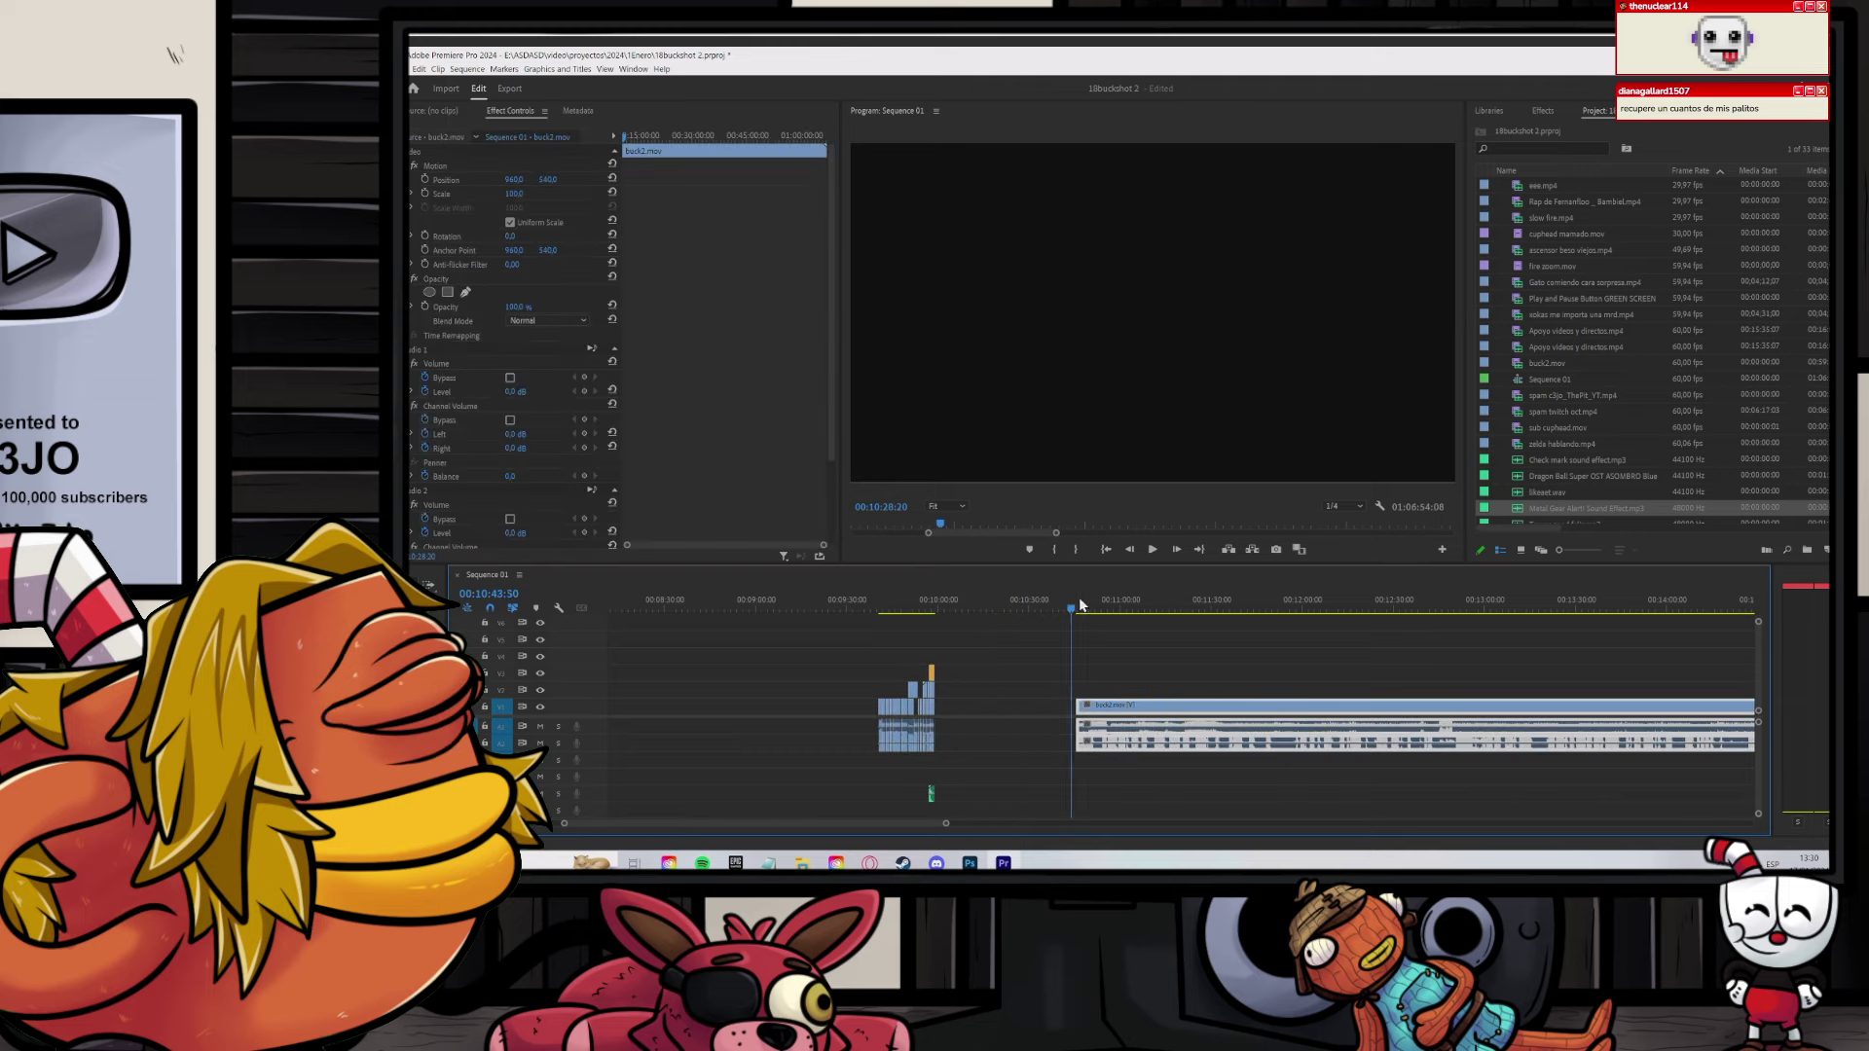
{"action": "key", "text": "space"}
{"action": "scroll", "coordinate": [1087, 647], "scroll_direction": "up", "scroll_amount": 3}
{"action": "scroll", "coordinate": [968, 648], "scroll_direction": "up", "scroll_amount": 4}
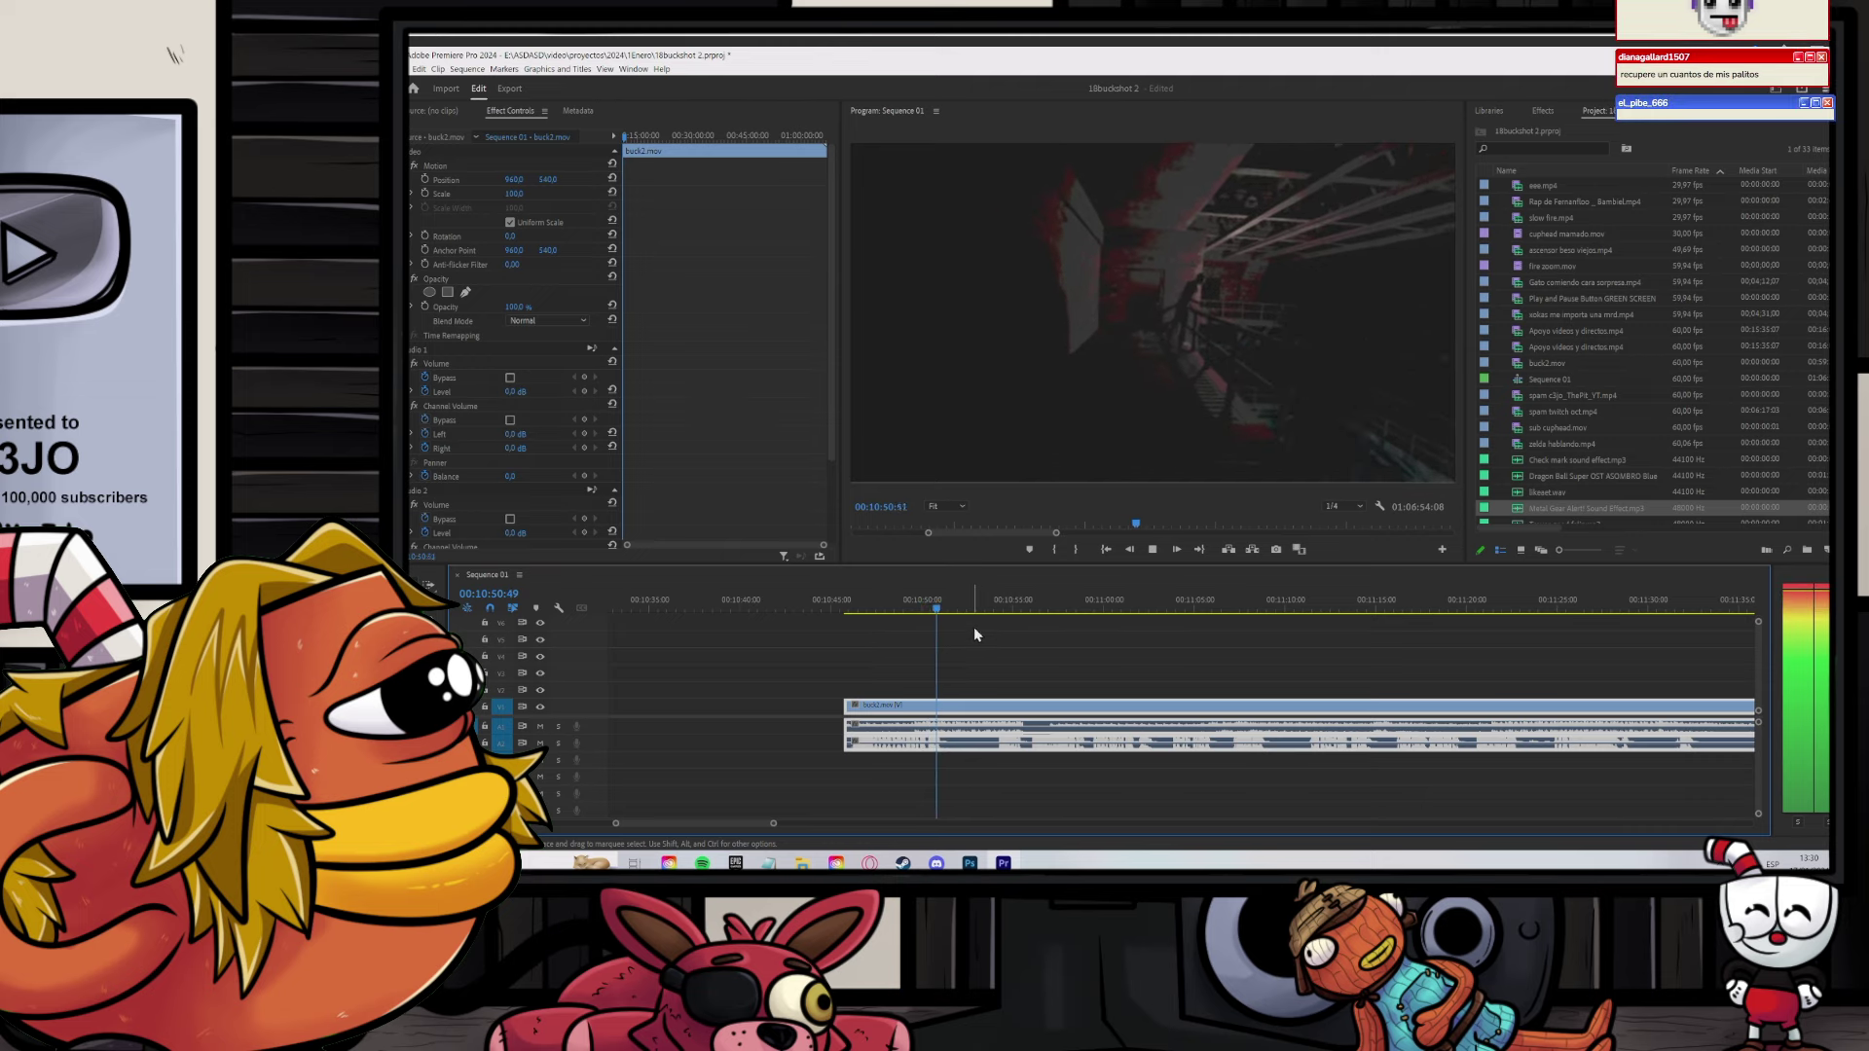
{"action": "scroll", "coordinate": [1027, 619], "scroll_direction": "down", "scroll_amount": 1}
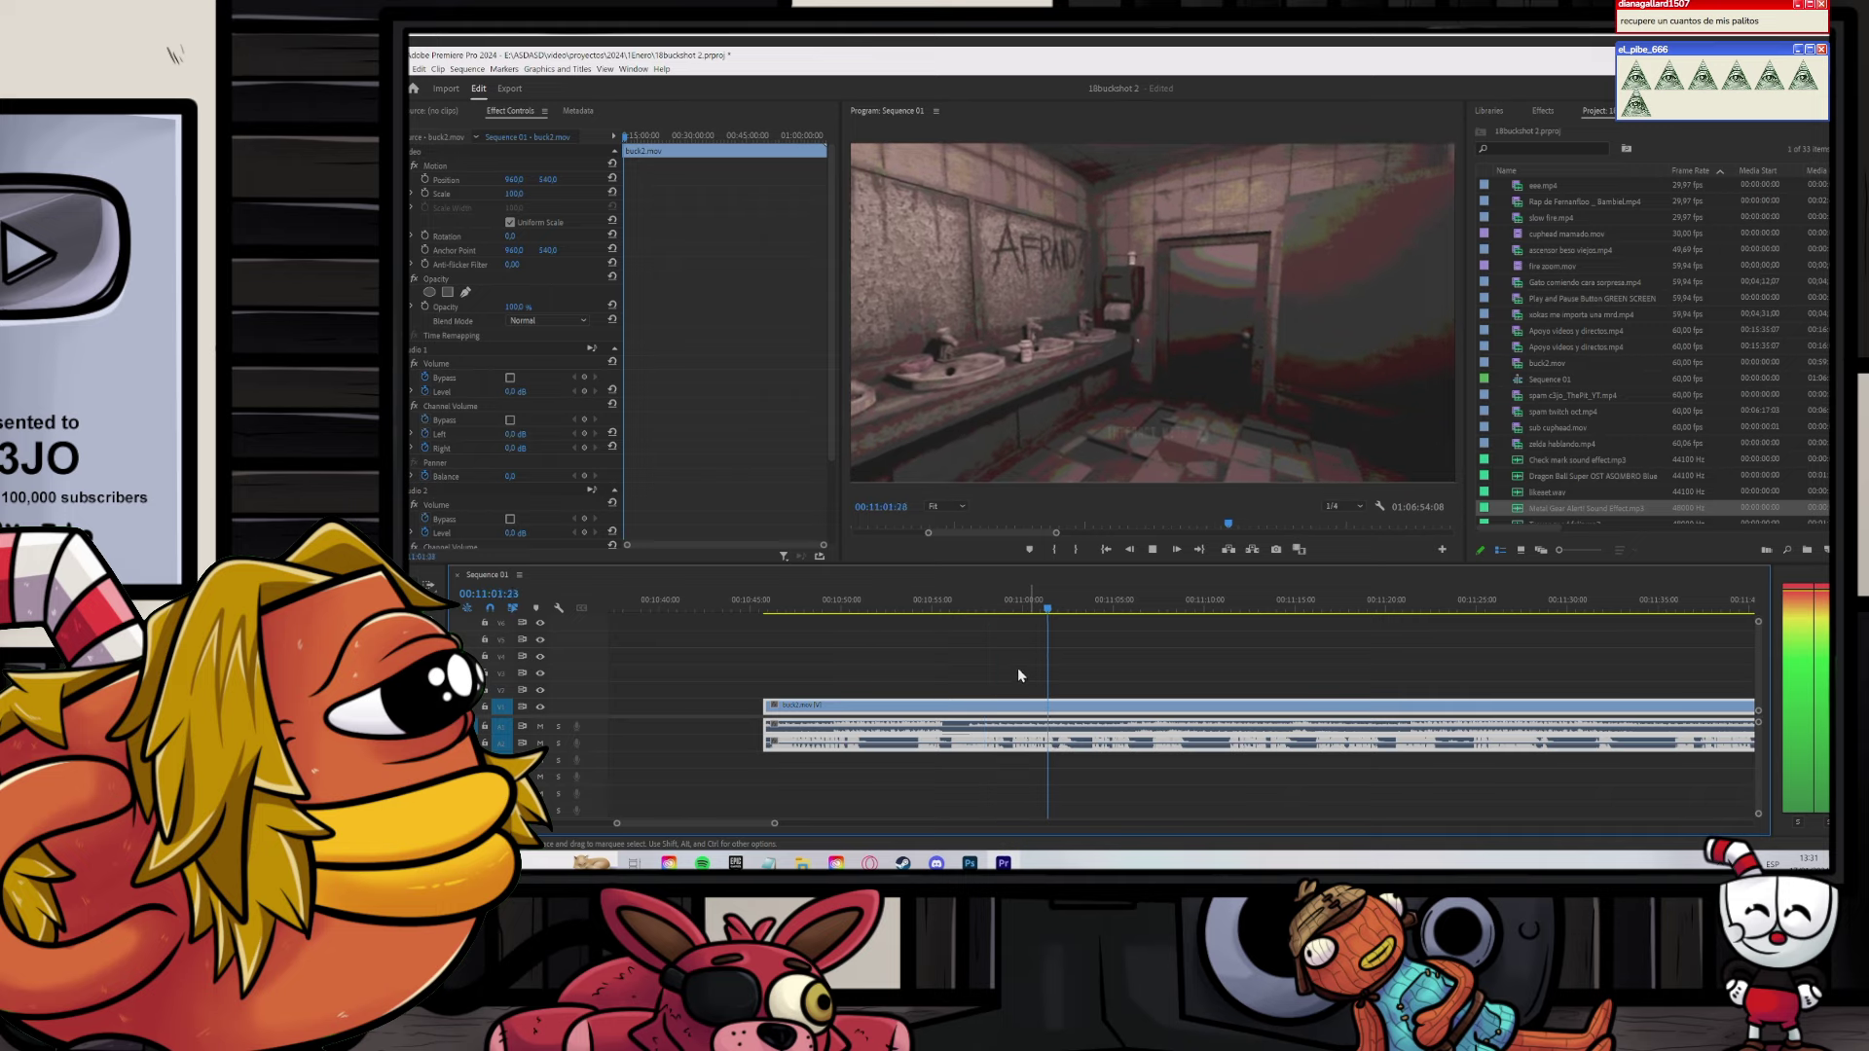
{"action": "scroll", "coordinate": [1016, 671], "scroll_direction": "down", "scroll_amount": 1}
{"action": "left_click", "coordinate": [1001, 609]}
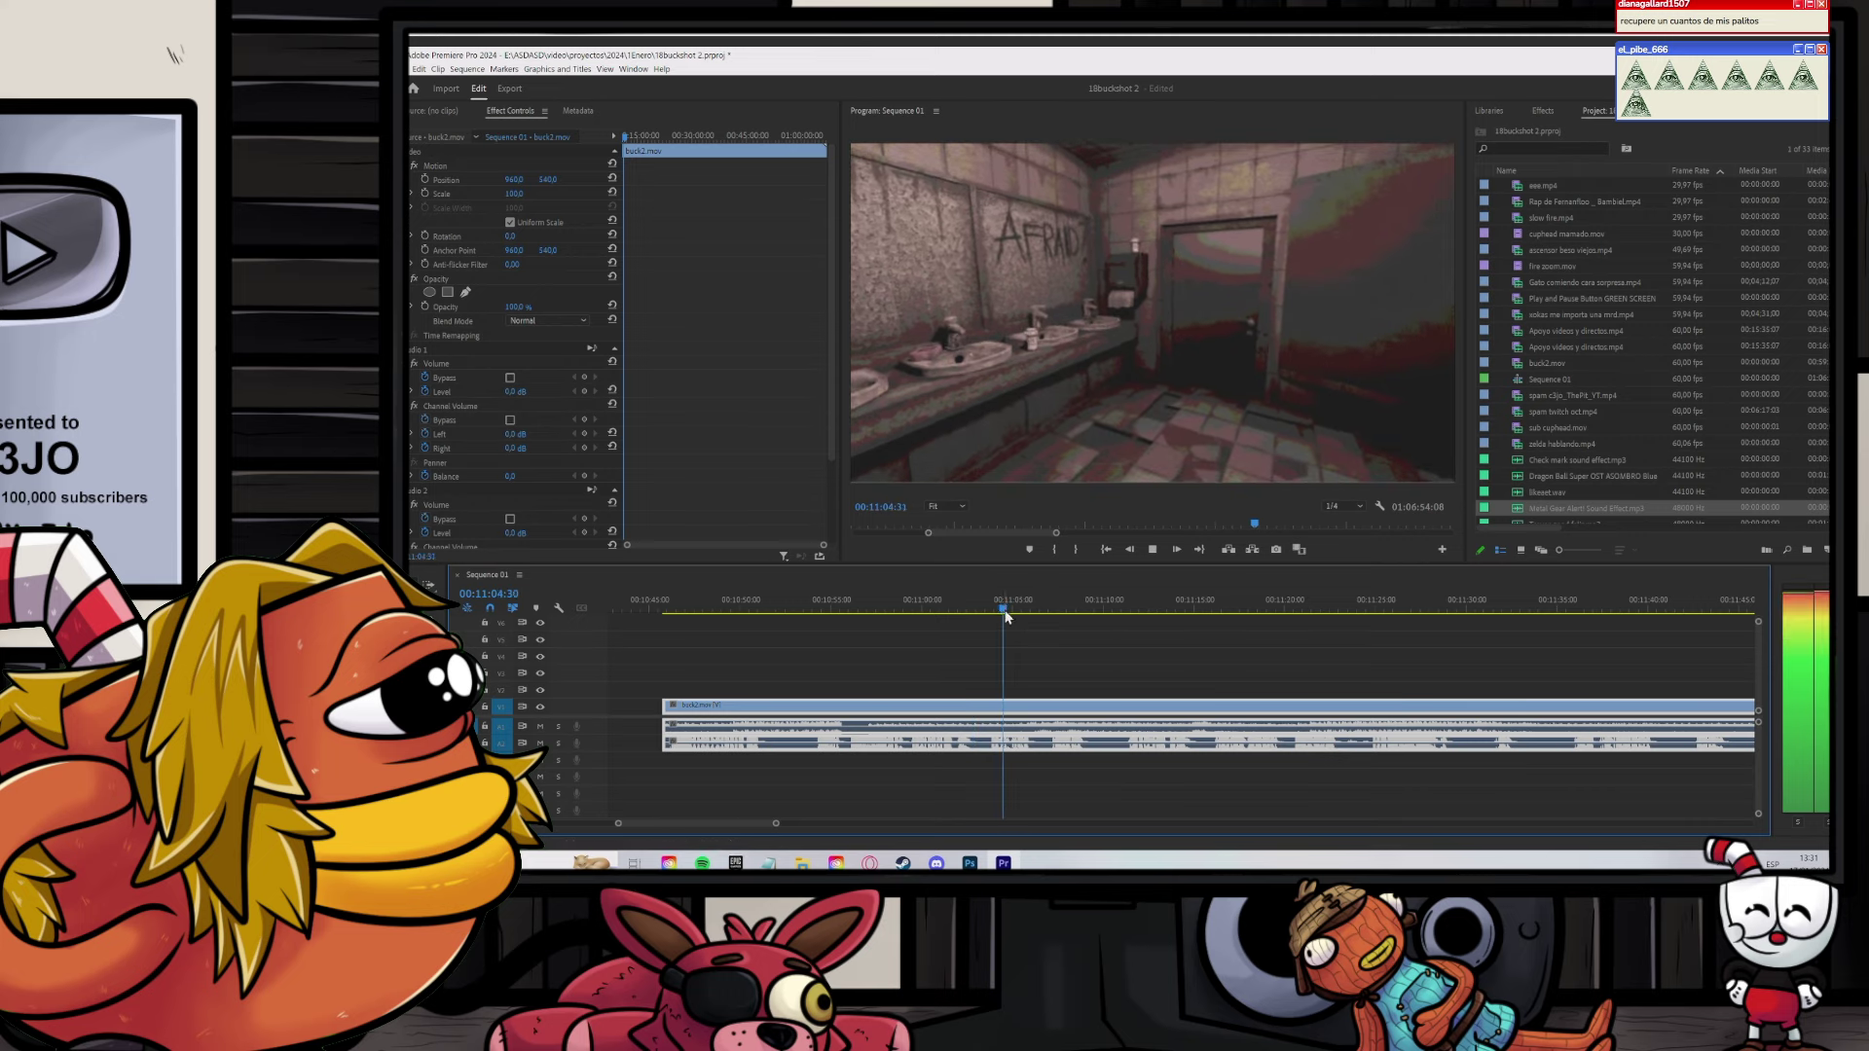
{"action": "scroll", "coordinate": [1003, 617], "scroll_direction": "down", "scroll_amount": 6}
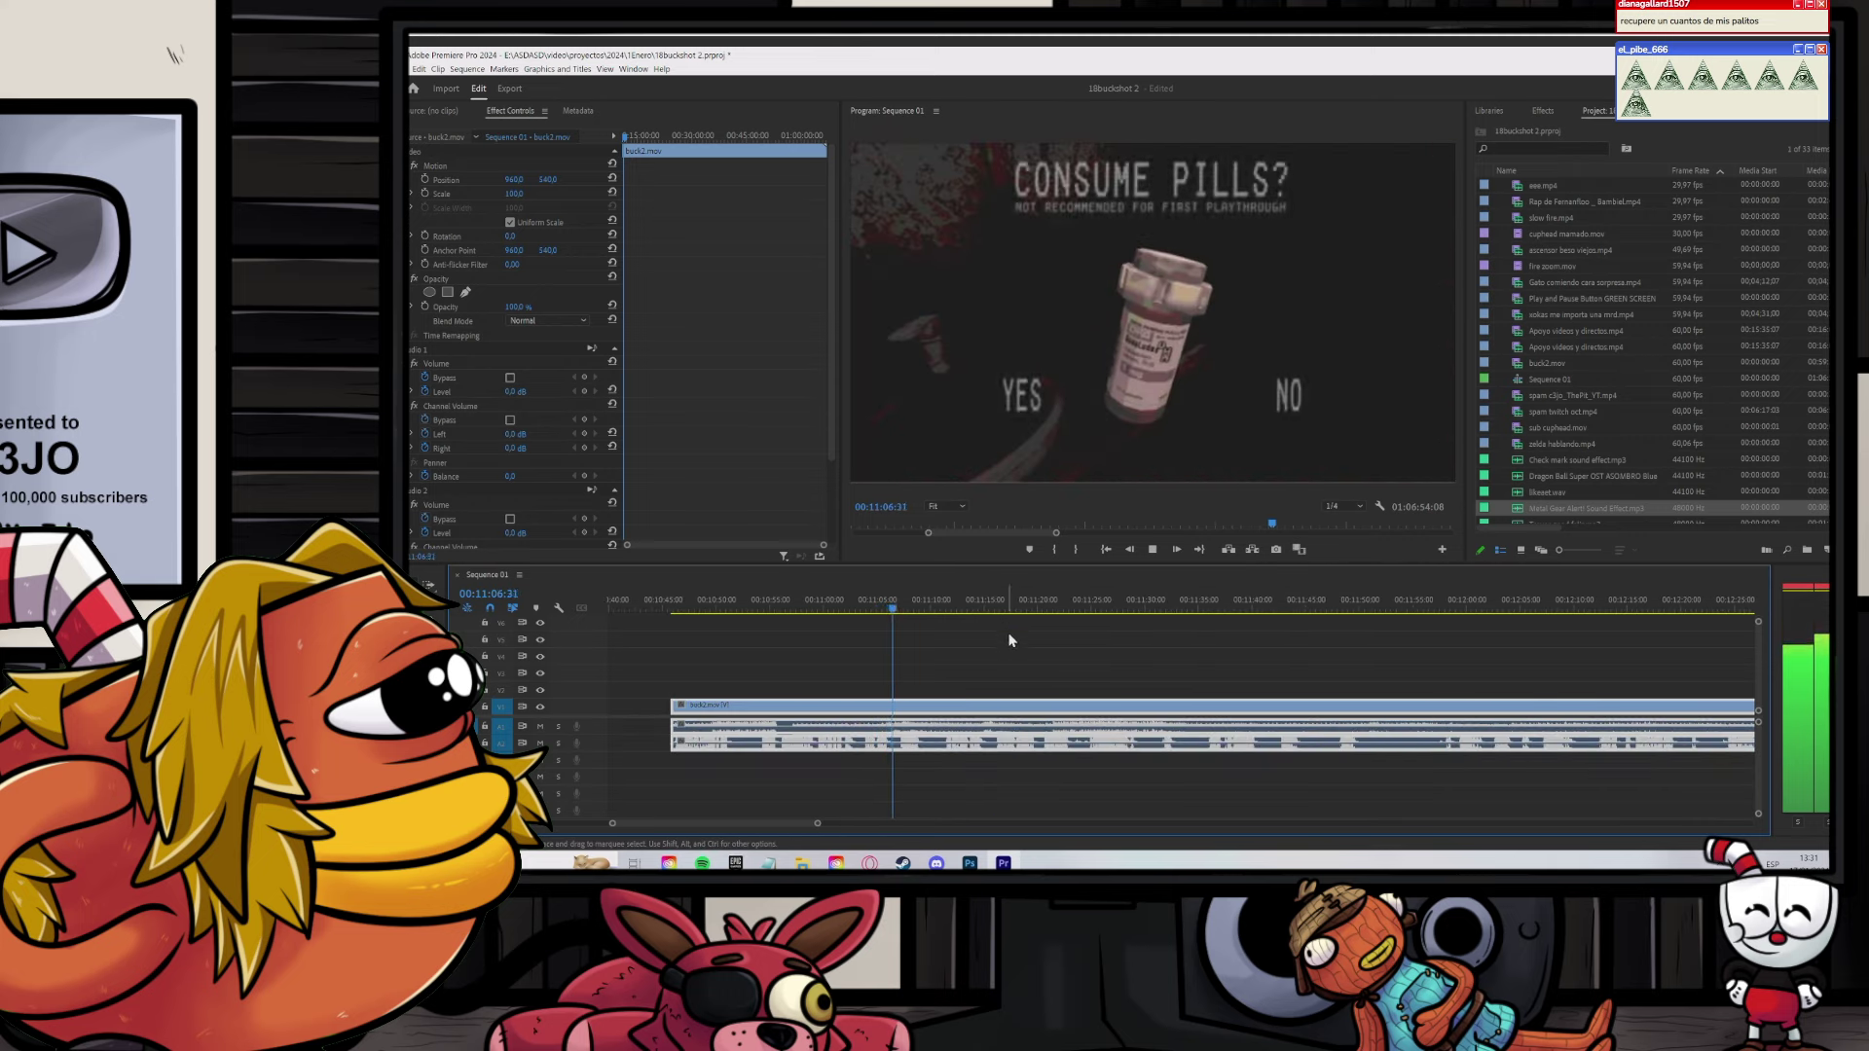
{"action": "scroll", "coordinate": [1010, 640], "scroll_direction": "down", "scroll_amount": 4}
Step: Review buck2.mov from about 00:12:37 onward and cut it at about 00:12:35
{"action": "left_click", "coordinate": [1166, 606]}
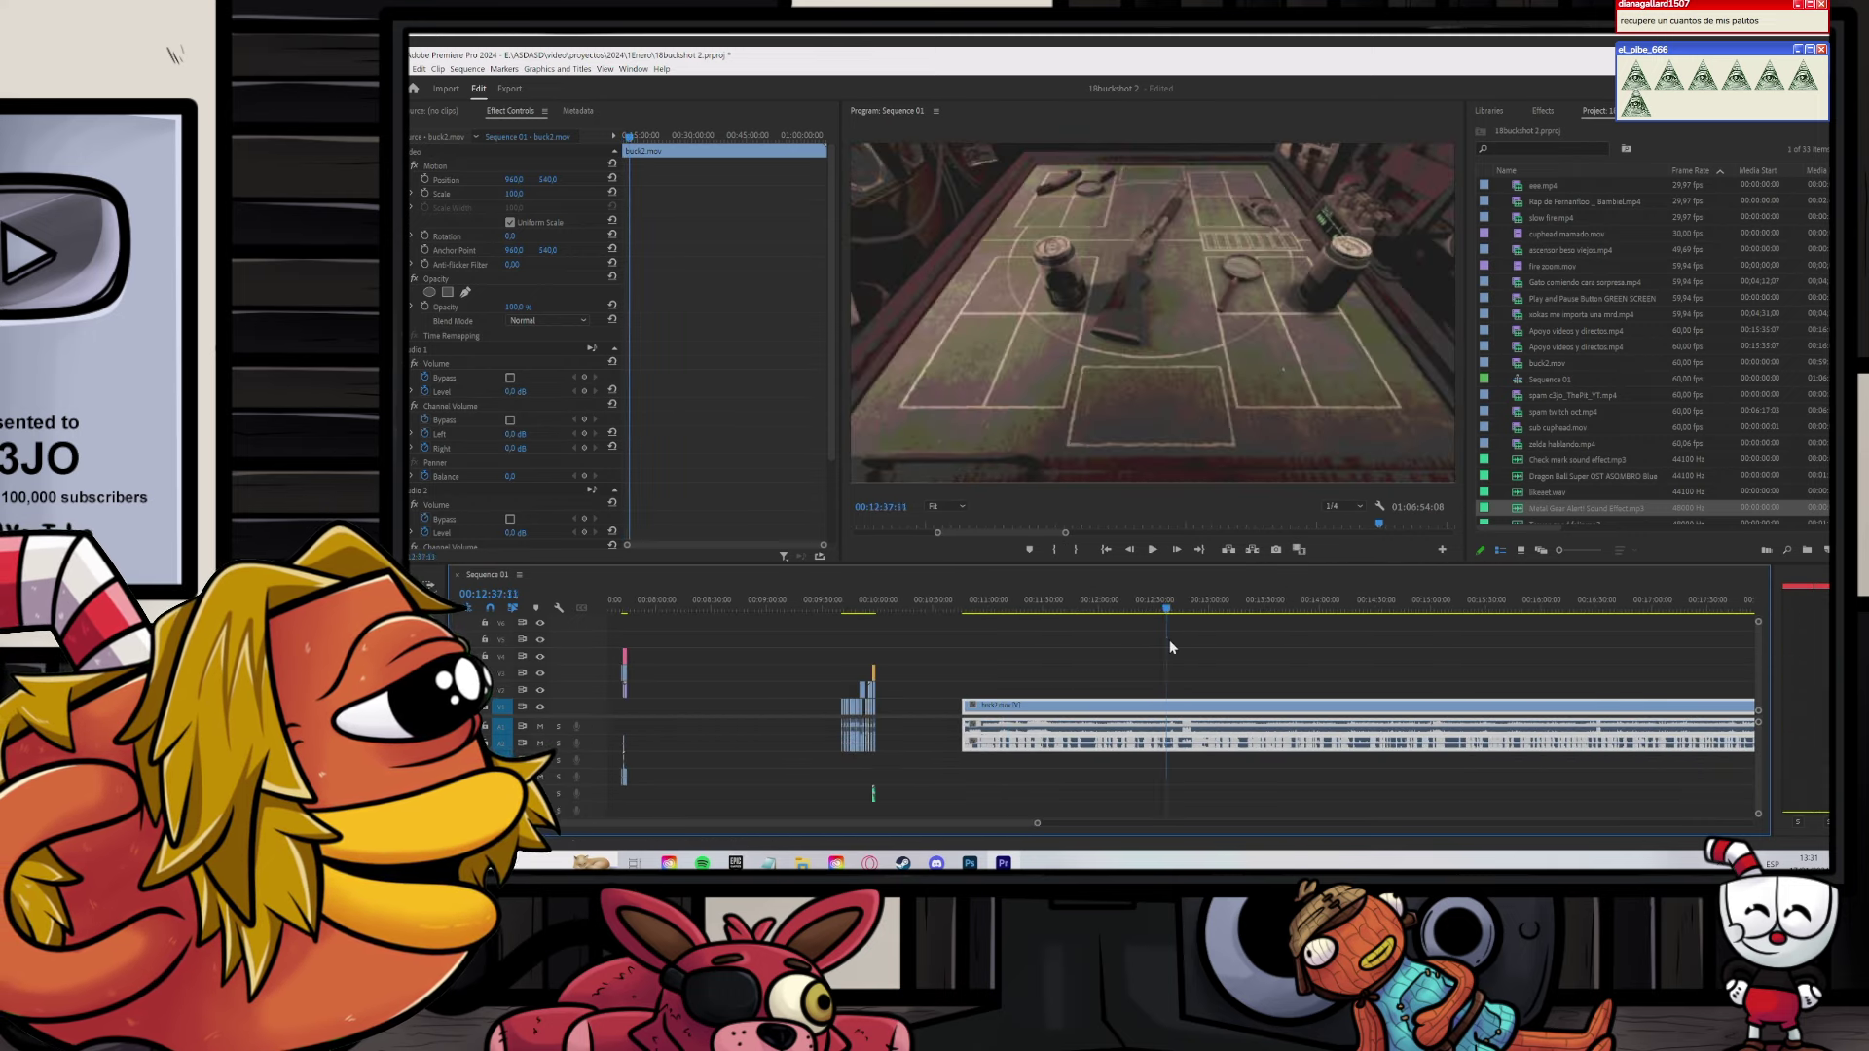
{"action": "scroll", "coordinate": [1170, 640], "scroll_direction": "down", "scroll_amount": 2}
{"action": "key", "text": "space"}
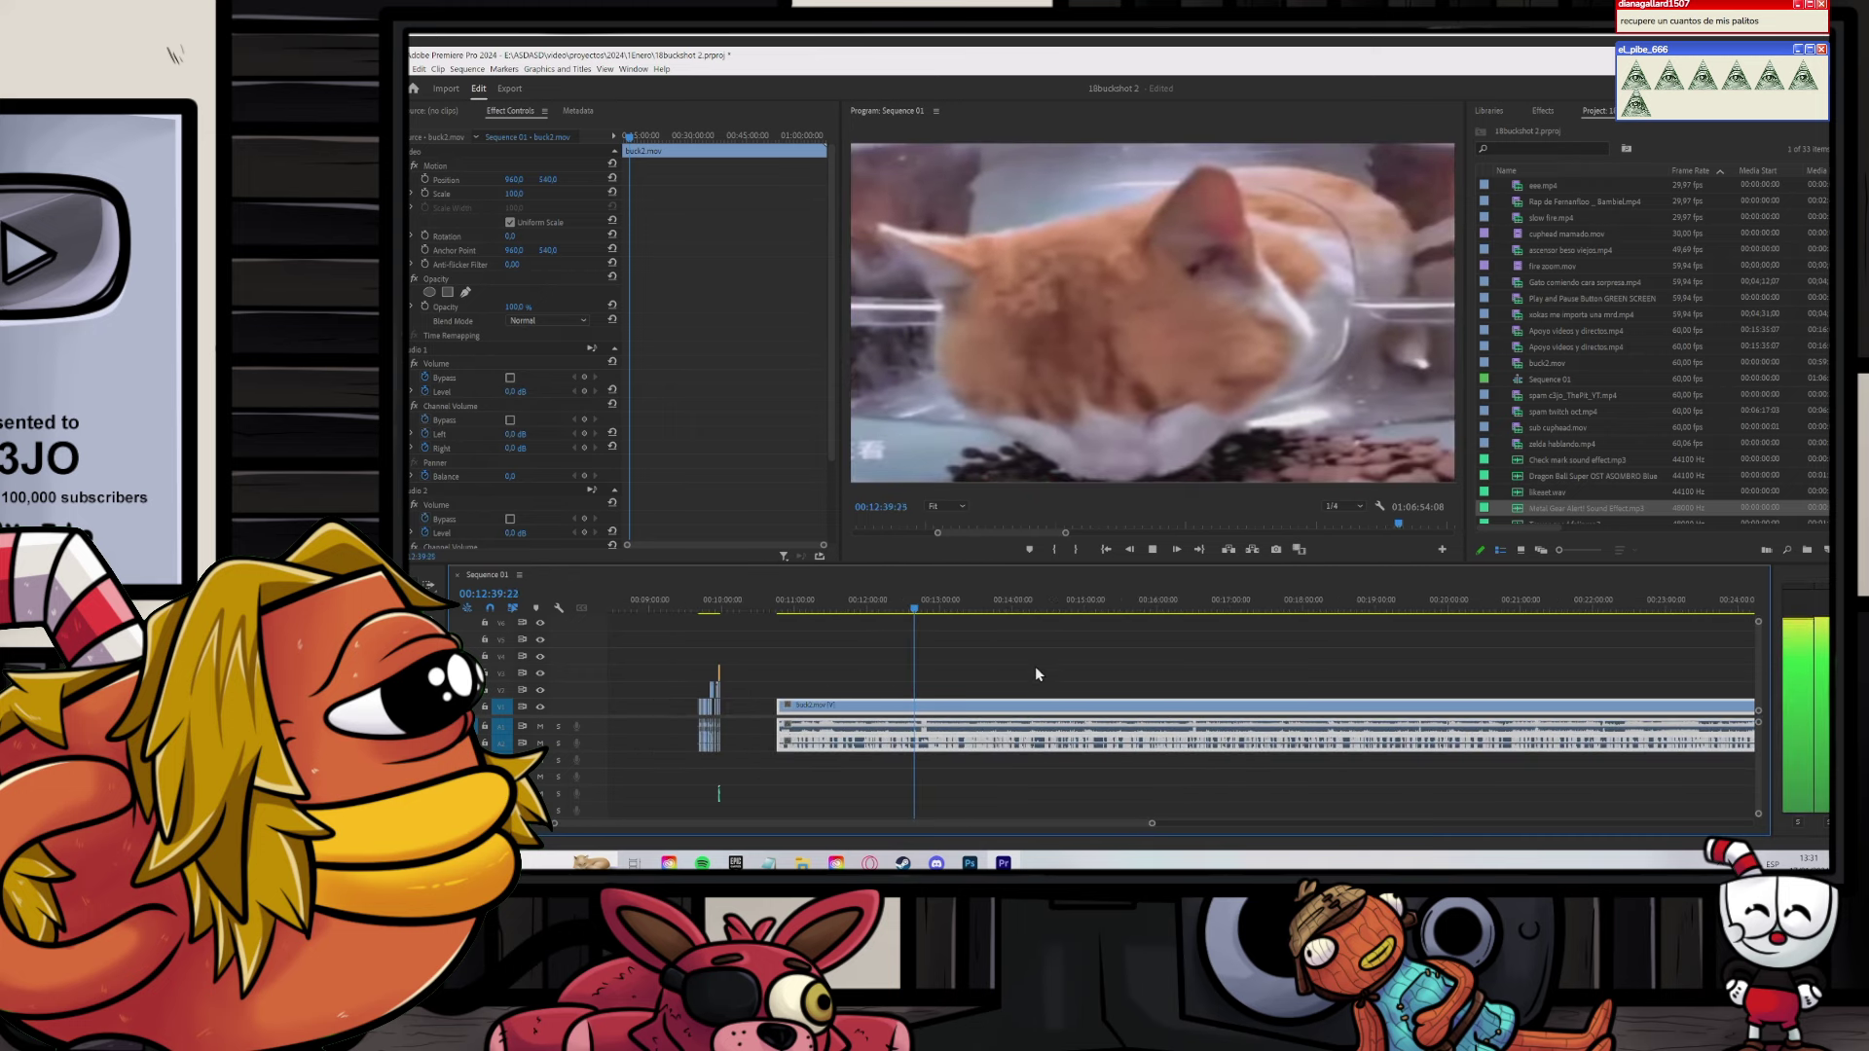
{"action": "scroll", "coordinate": [886, 672], "scroll_direction": "up", "scroll_amount": 3}
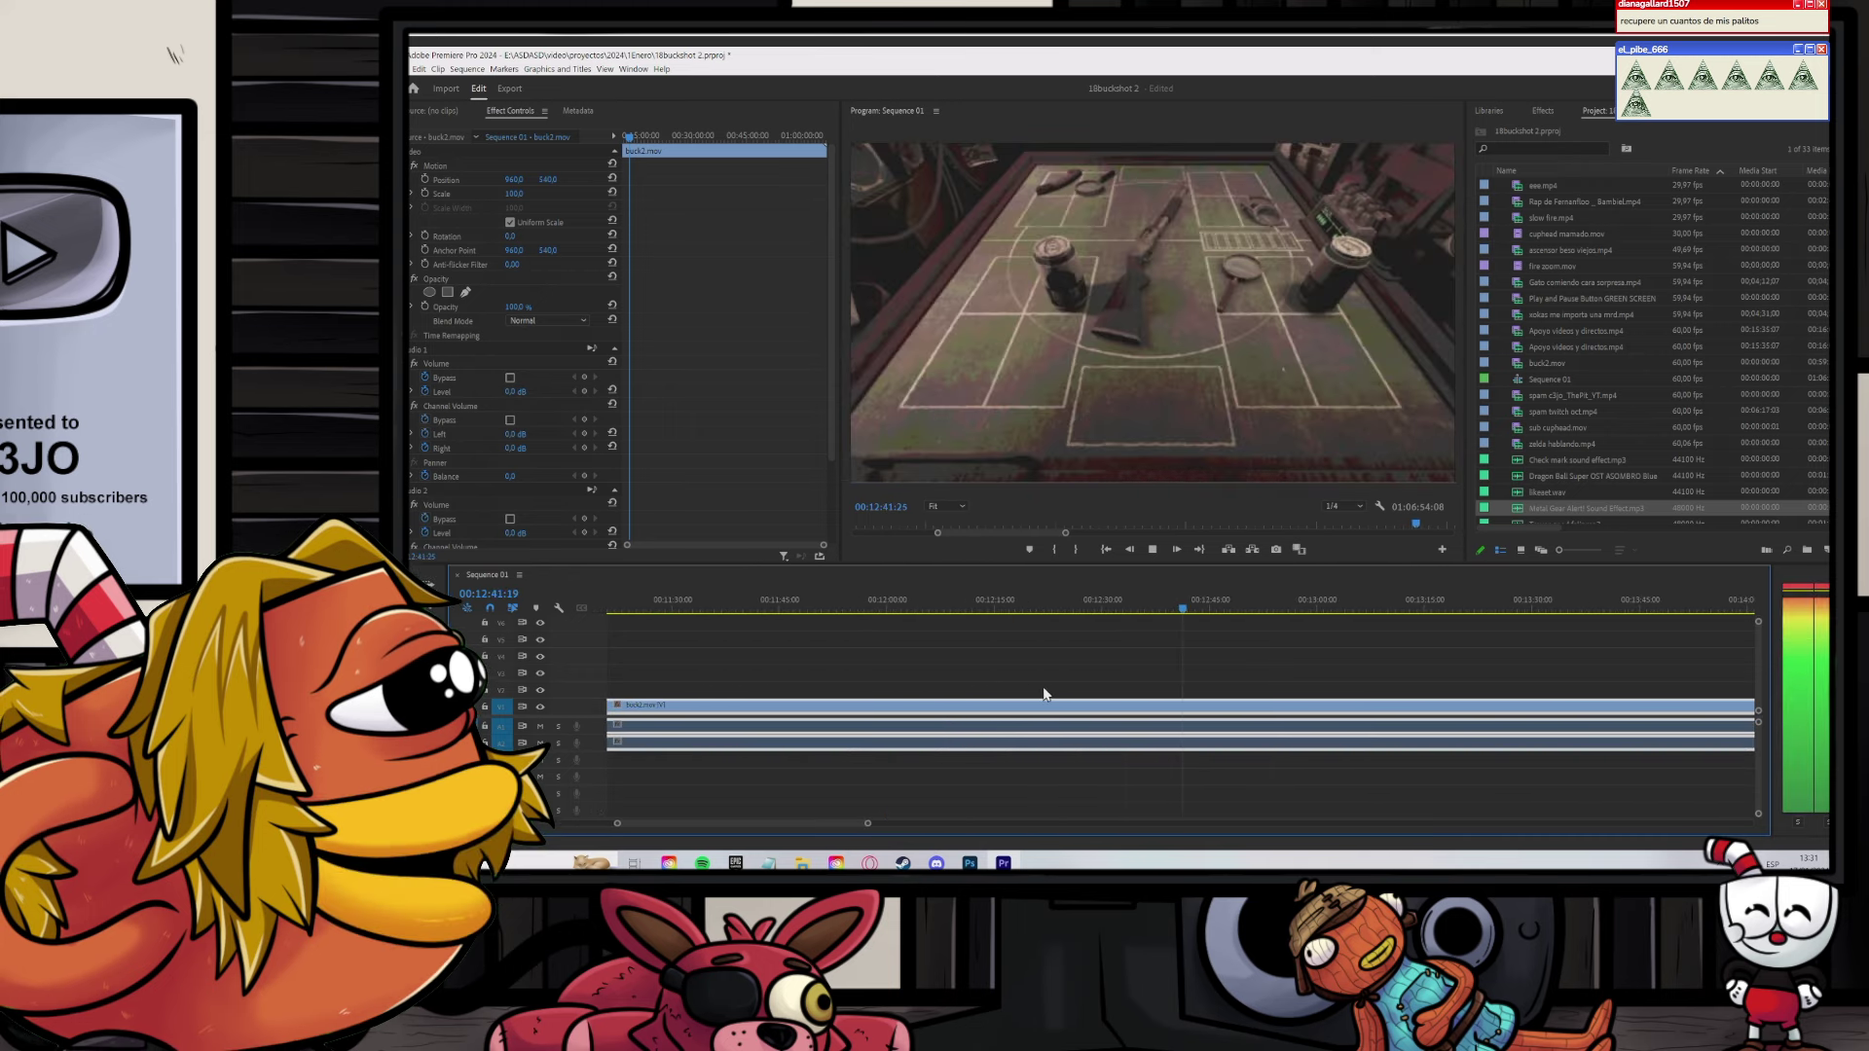
{"action": "scroll", "coordinate": [1139, 634], "scroll_direction": "up", "scroll_amount": 2}
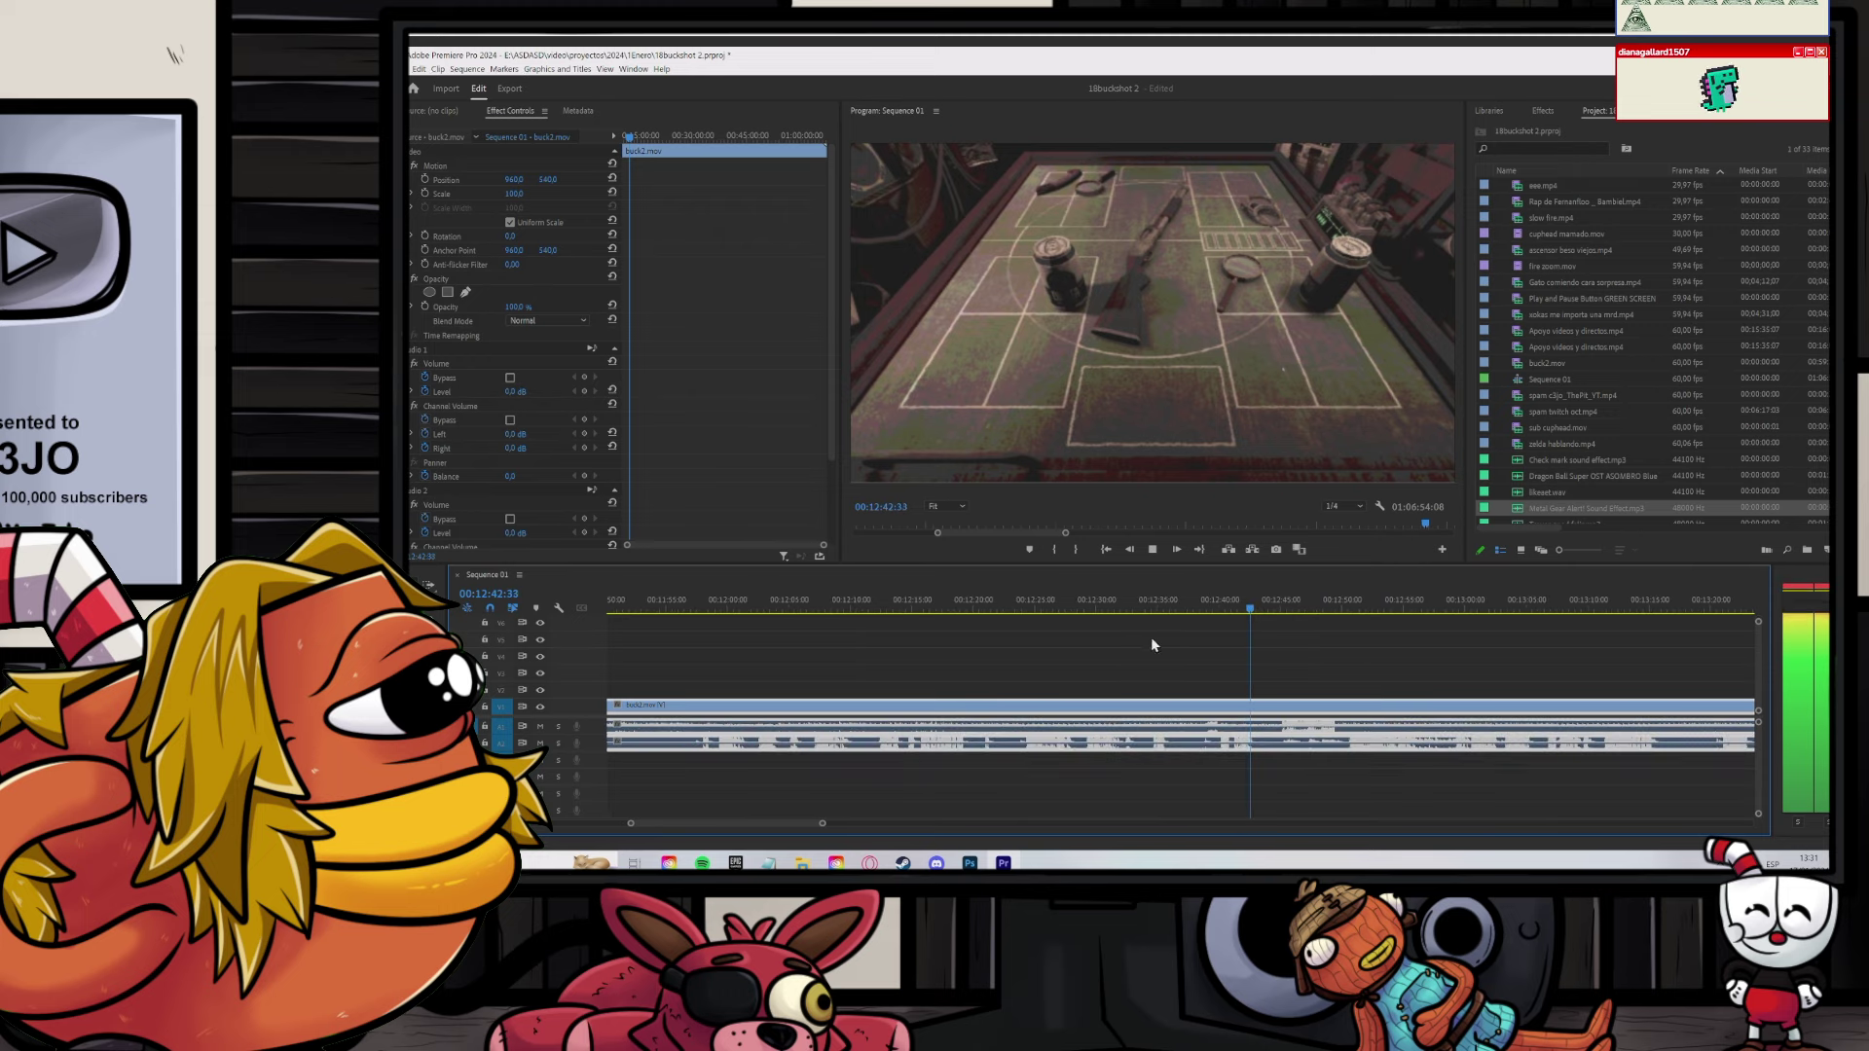
{"action": "key", "text": "c"}
{"action": "left_click", "coordinate": [1166, 726]}
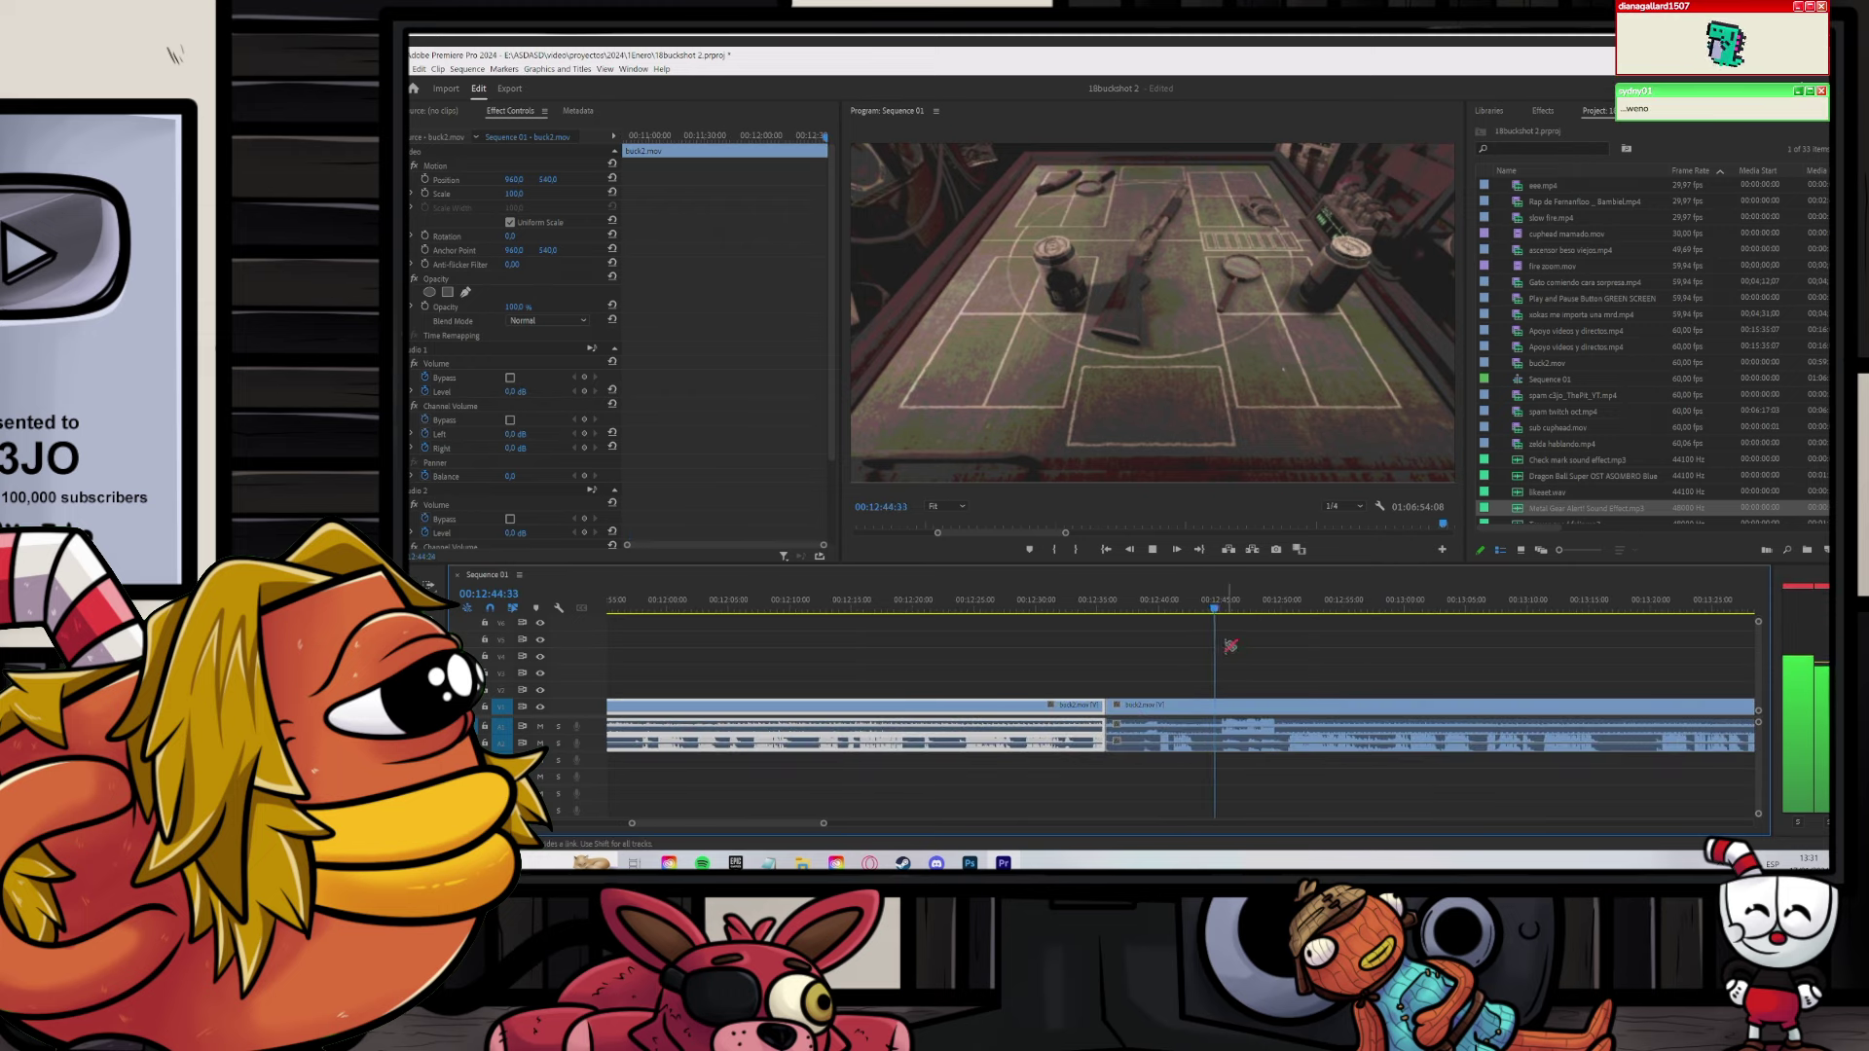
{"action": "scroll", "coordinate": [1230, 646], "scroll_direction": "up", "scroll_amount": 2}
{"action": "key", "text": "space"}
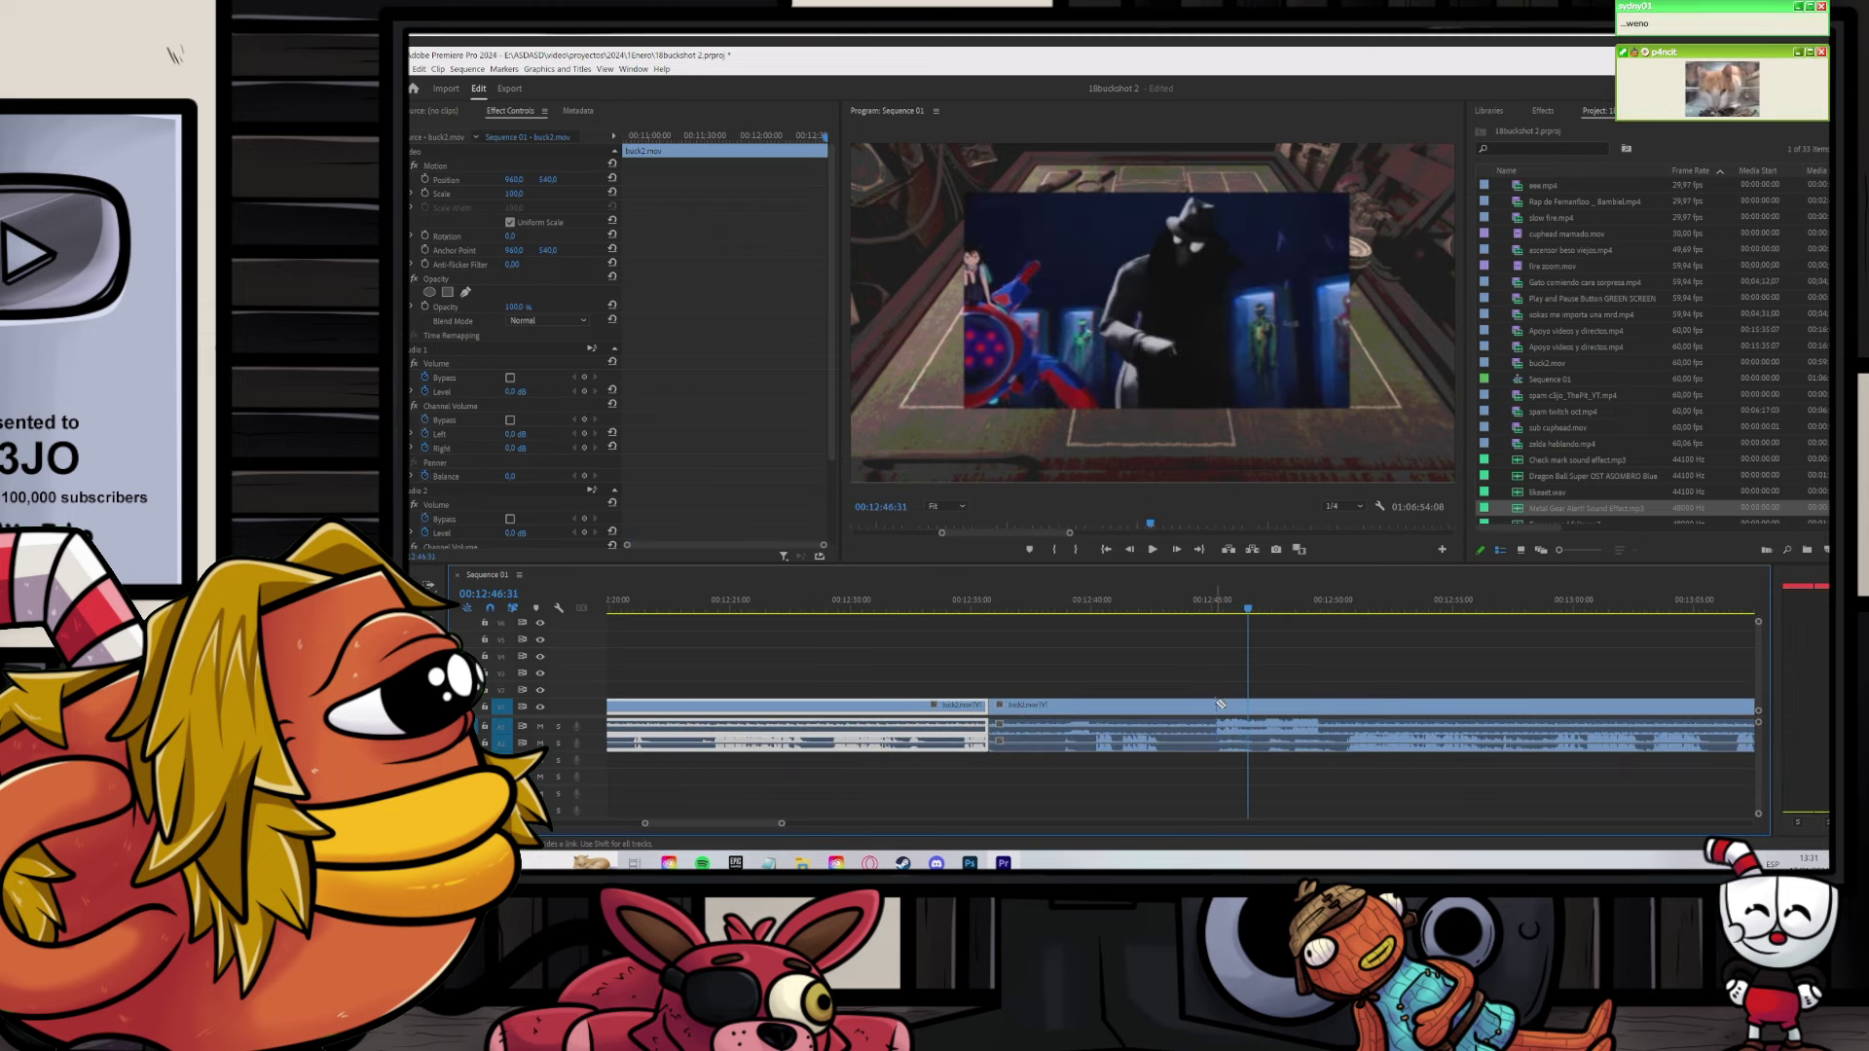
Step: Cut out the stretch of buck2.mov between about 00:12:35 and 00:12:45 and delete its pieces
{"action": "key", "text": "space"}
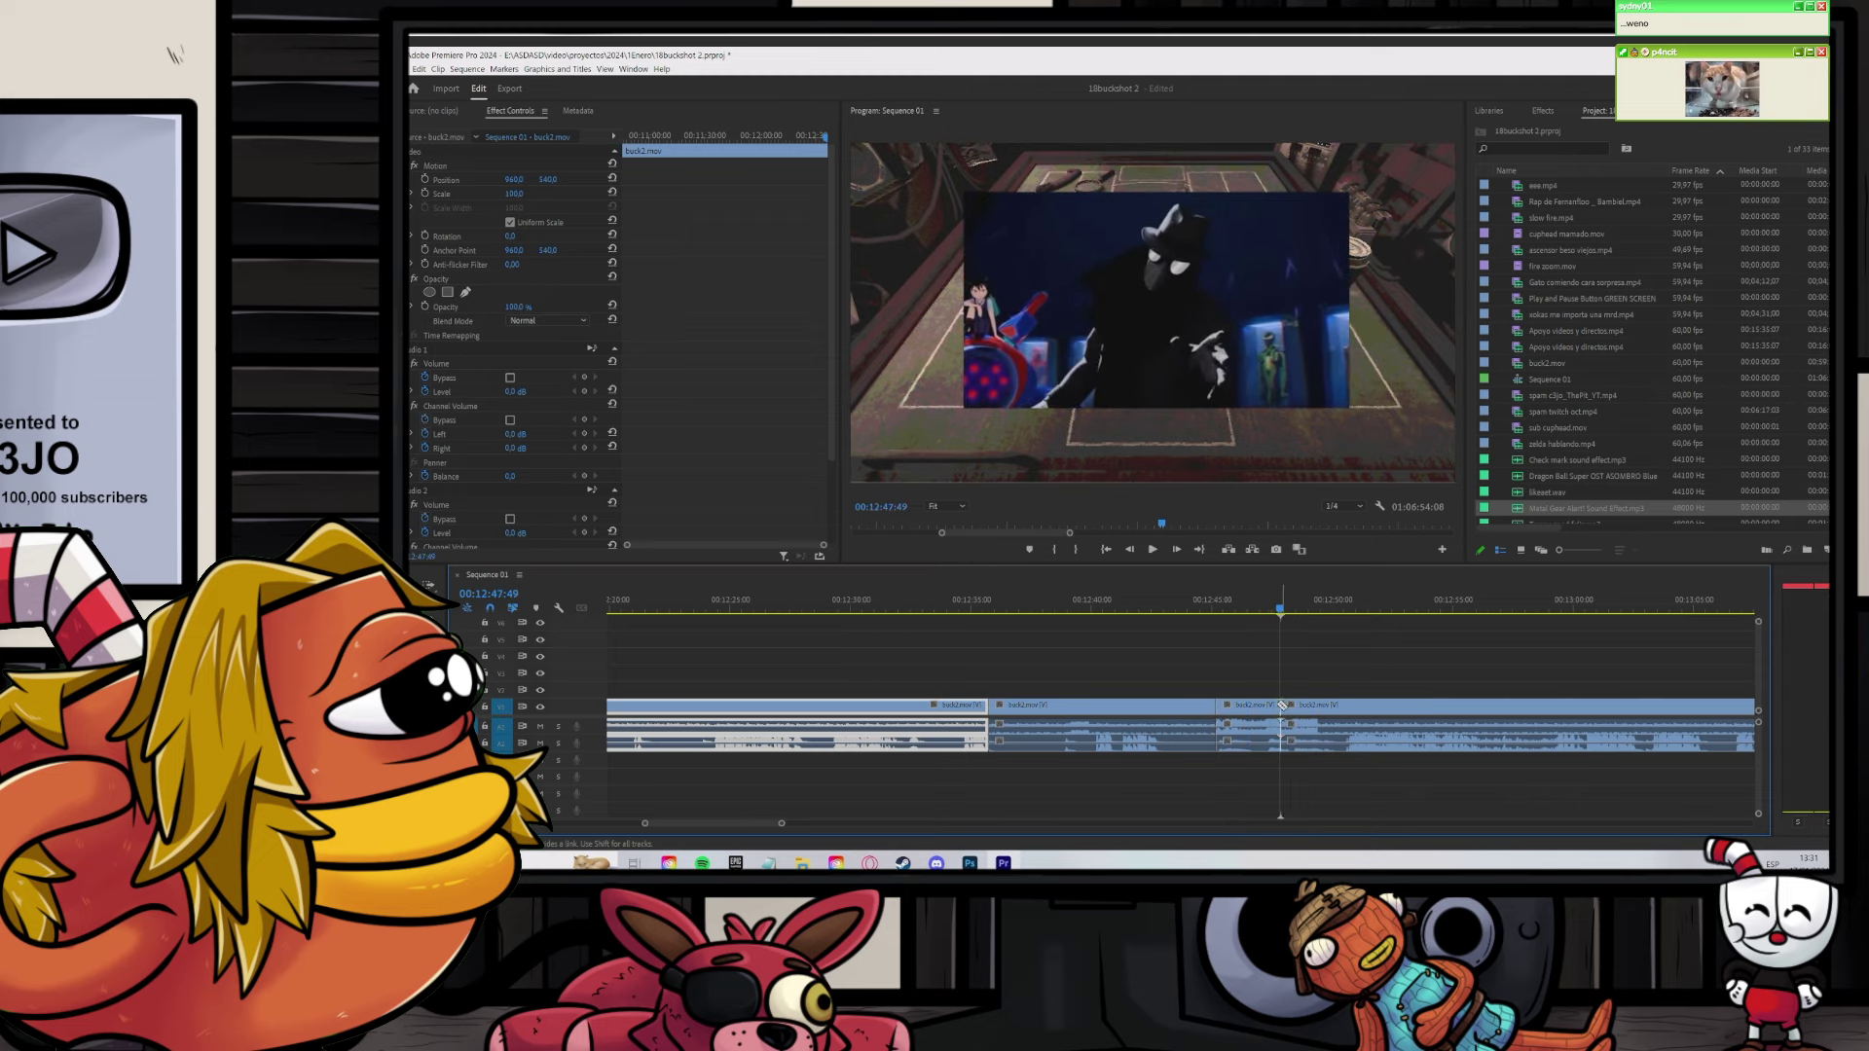
{"action": "left_click_drag", "start_coordinate": [1125, 676], "coordinate": [1178, 705]}
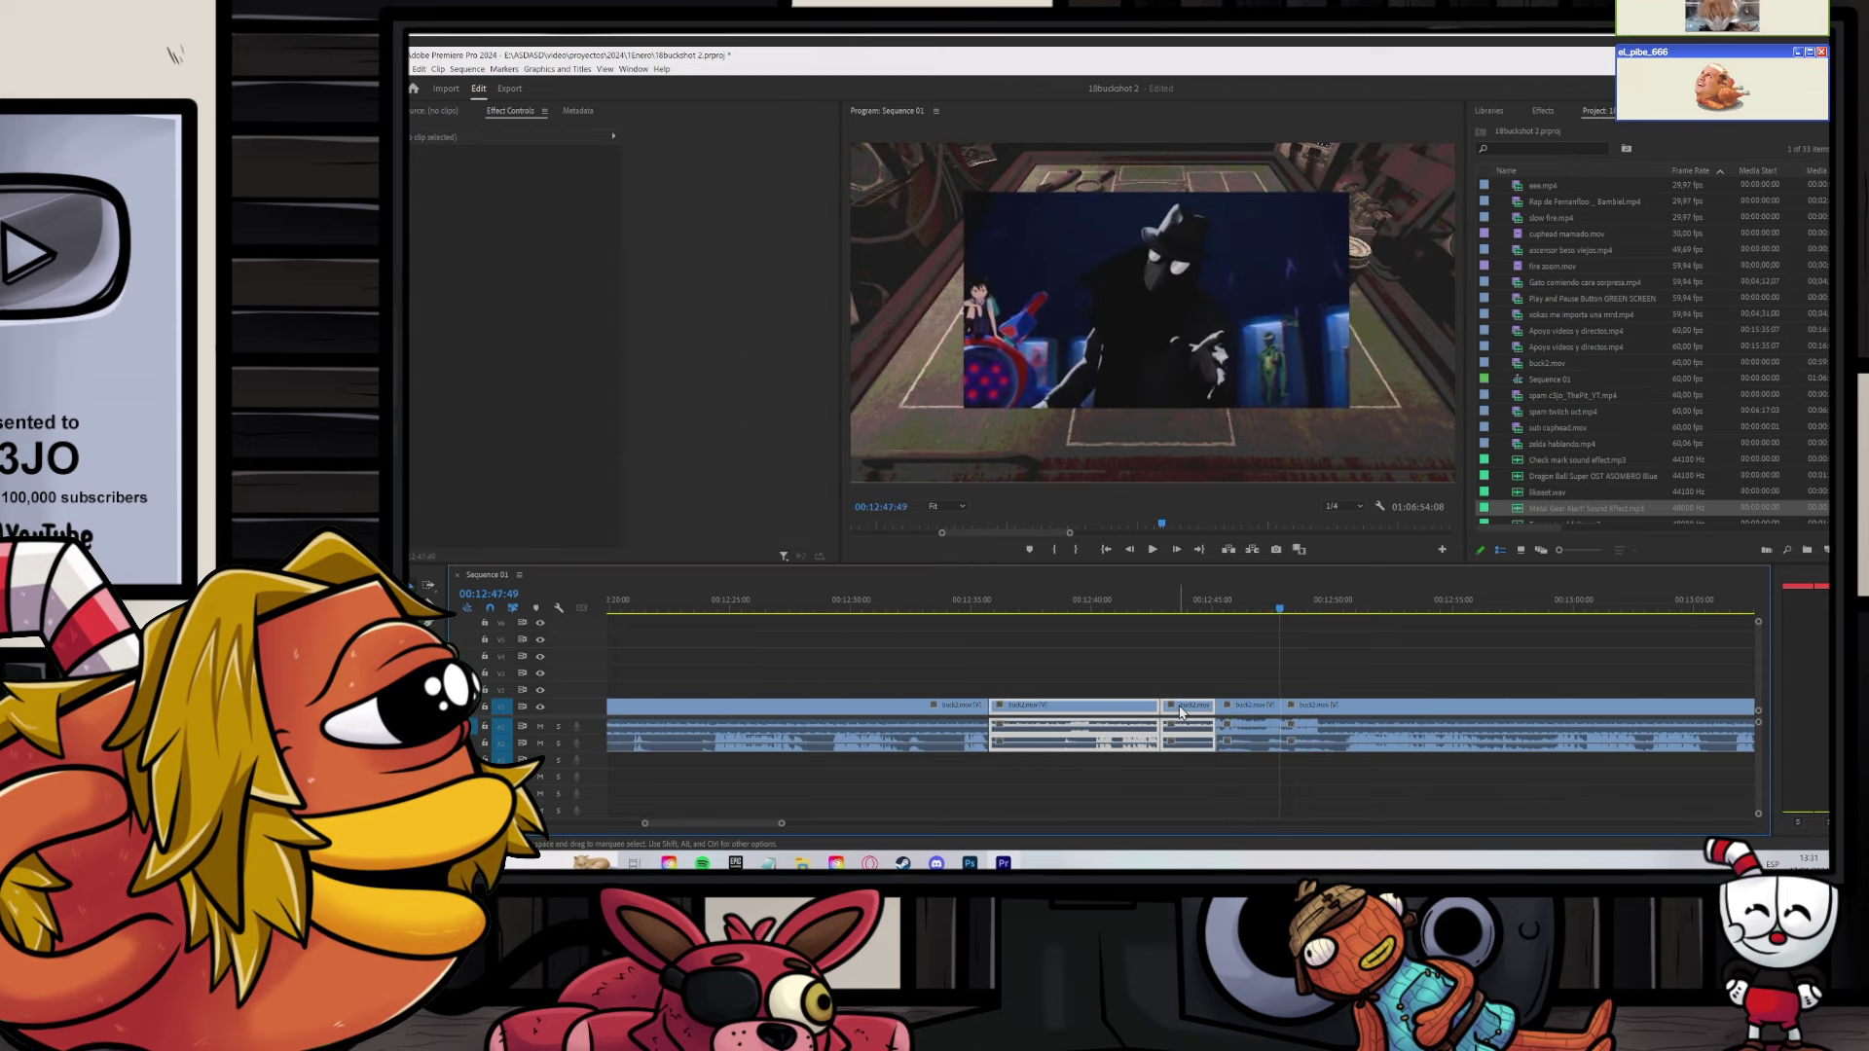
{"action": "key", "text": "Delete"}
Step: Review the buck2.mov footage between about 00:11:57 and 00:12:29, before the gap
{"action": "scroll", "coordinate": [1182, 699], "scroll_direction": "down", "scroll_amount": 3}
{"action": "left_click", "coordinate": [956, 600]}
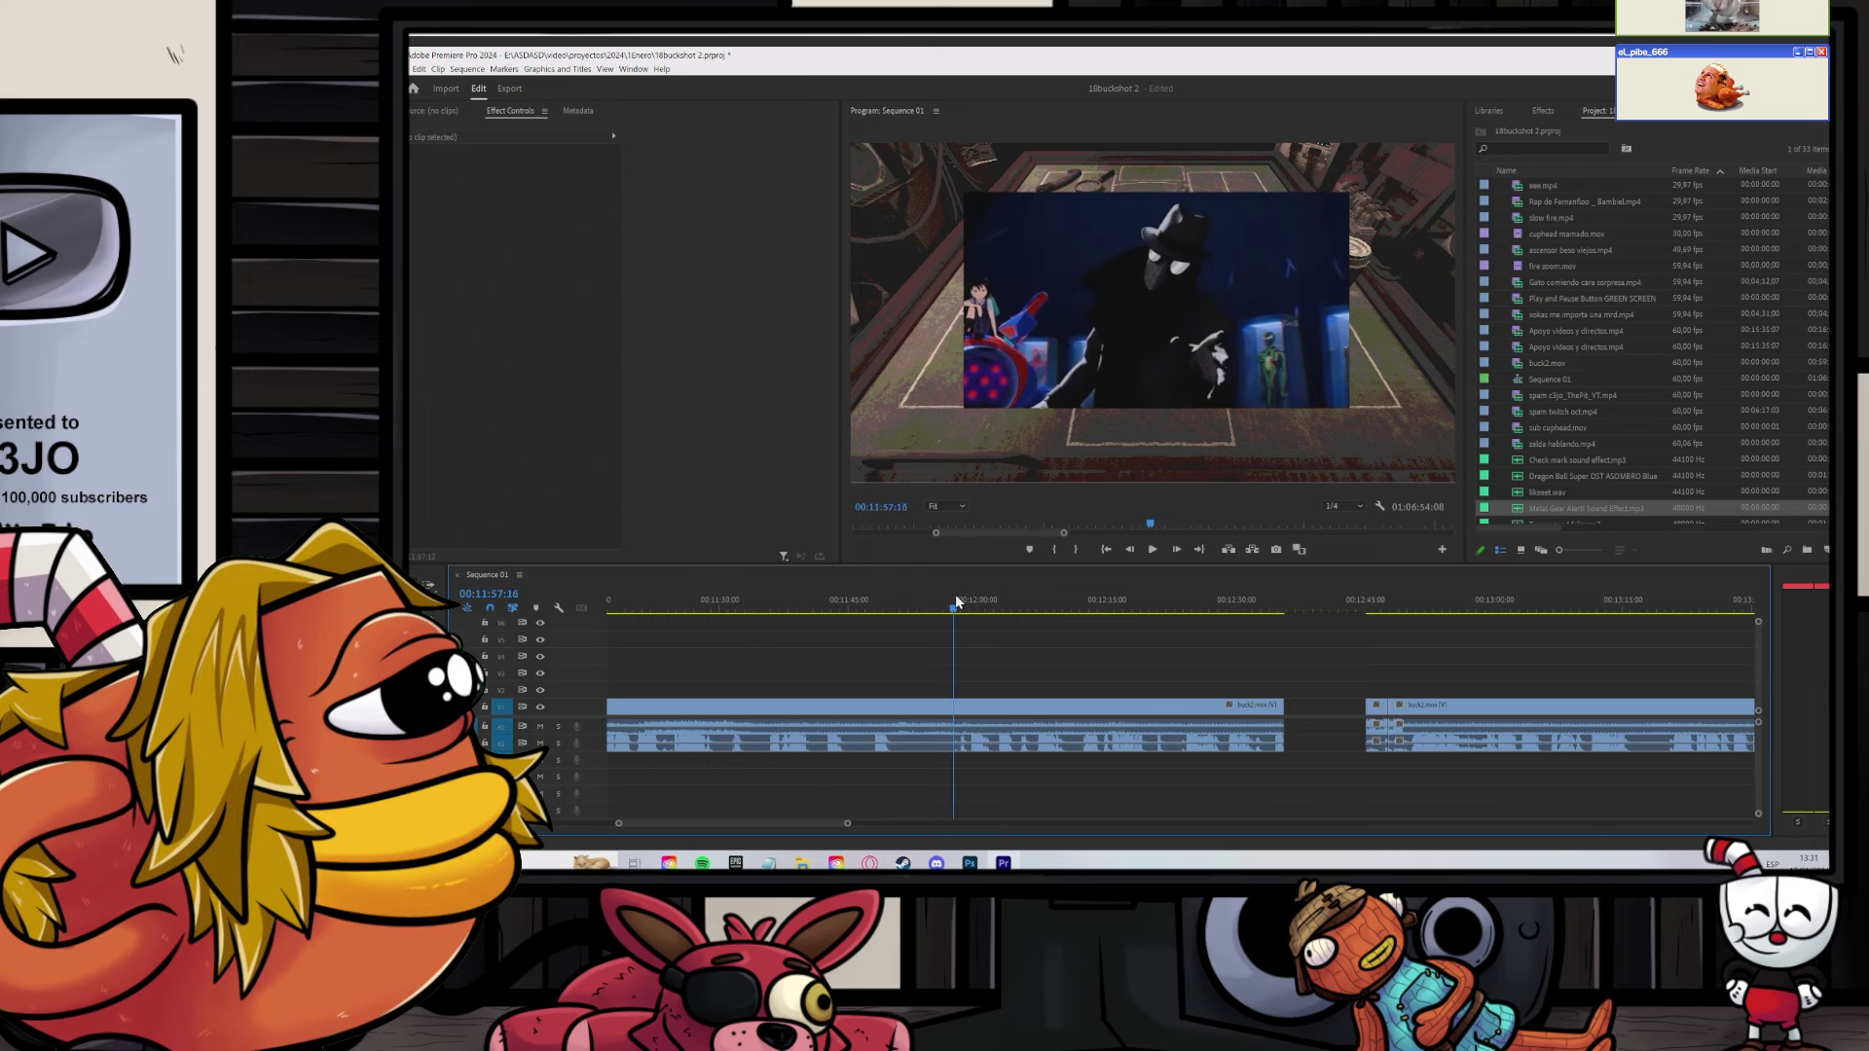
{"action": "key", "text": "space"}
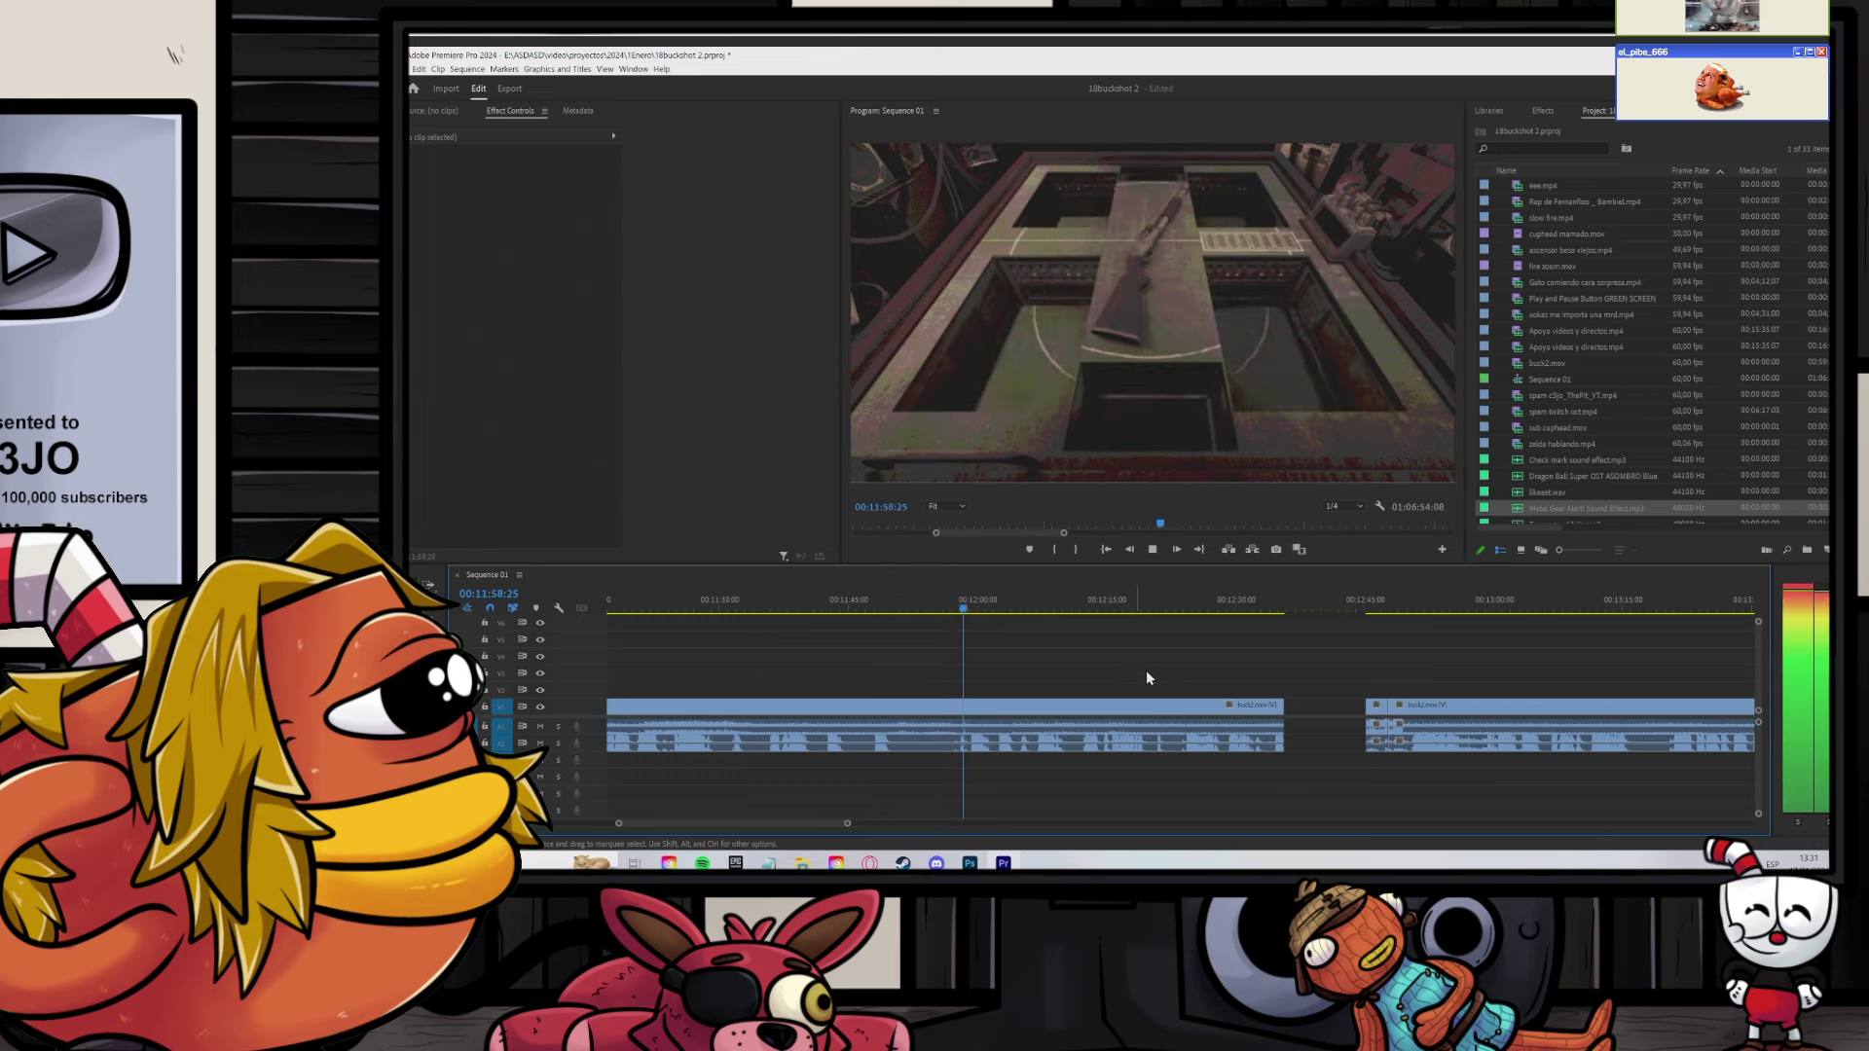
{"action": "scroll", "coordinate": [1168, 672], "scroll_direction": "up", "scroll_amount": 2}
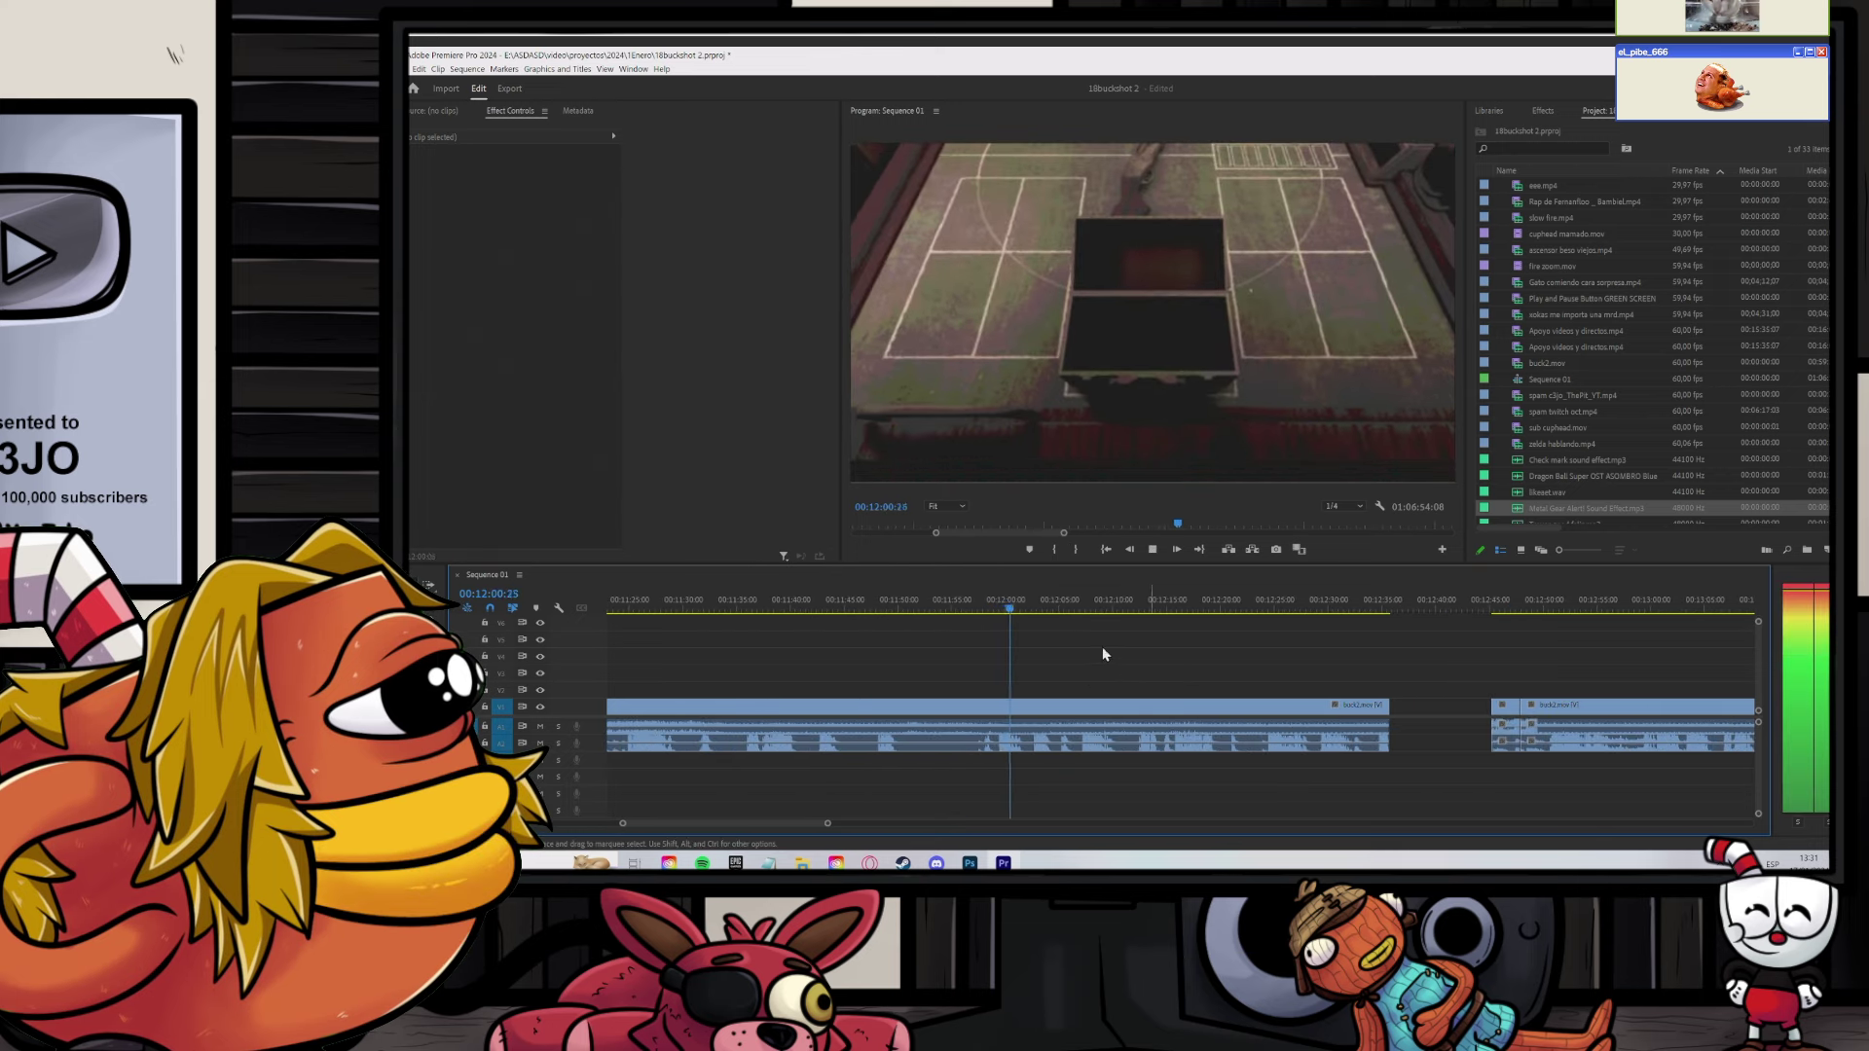
{"action": "left_click_drag", "start_coordinate": [1041, 623], "coordinate": [1141, 605]}
{"action": "left_click", "coordinate": [1268, 608]}
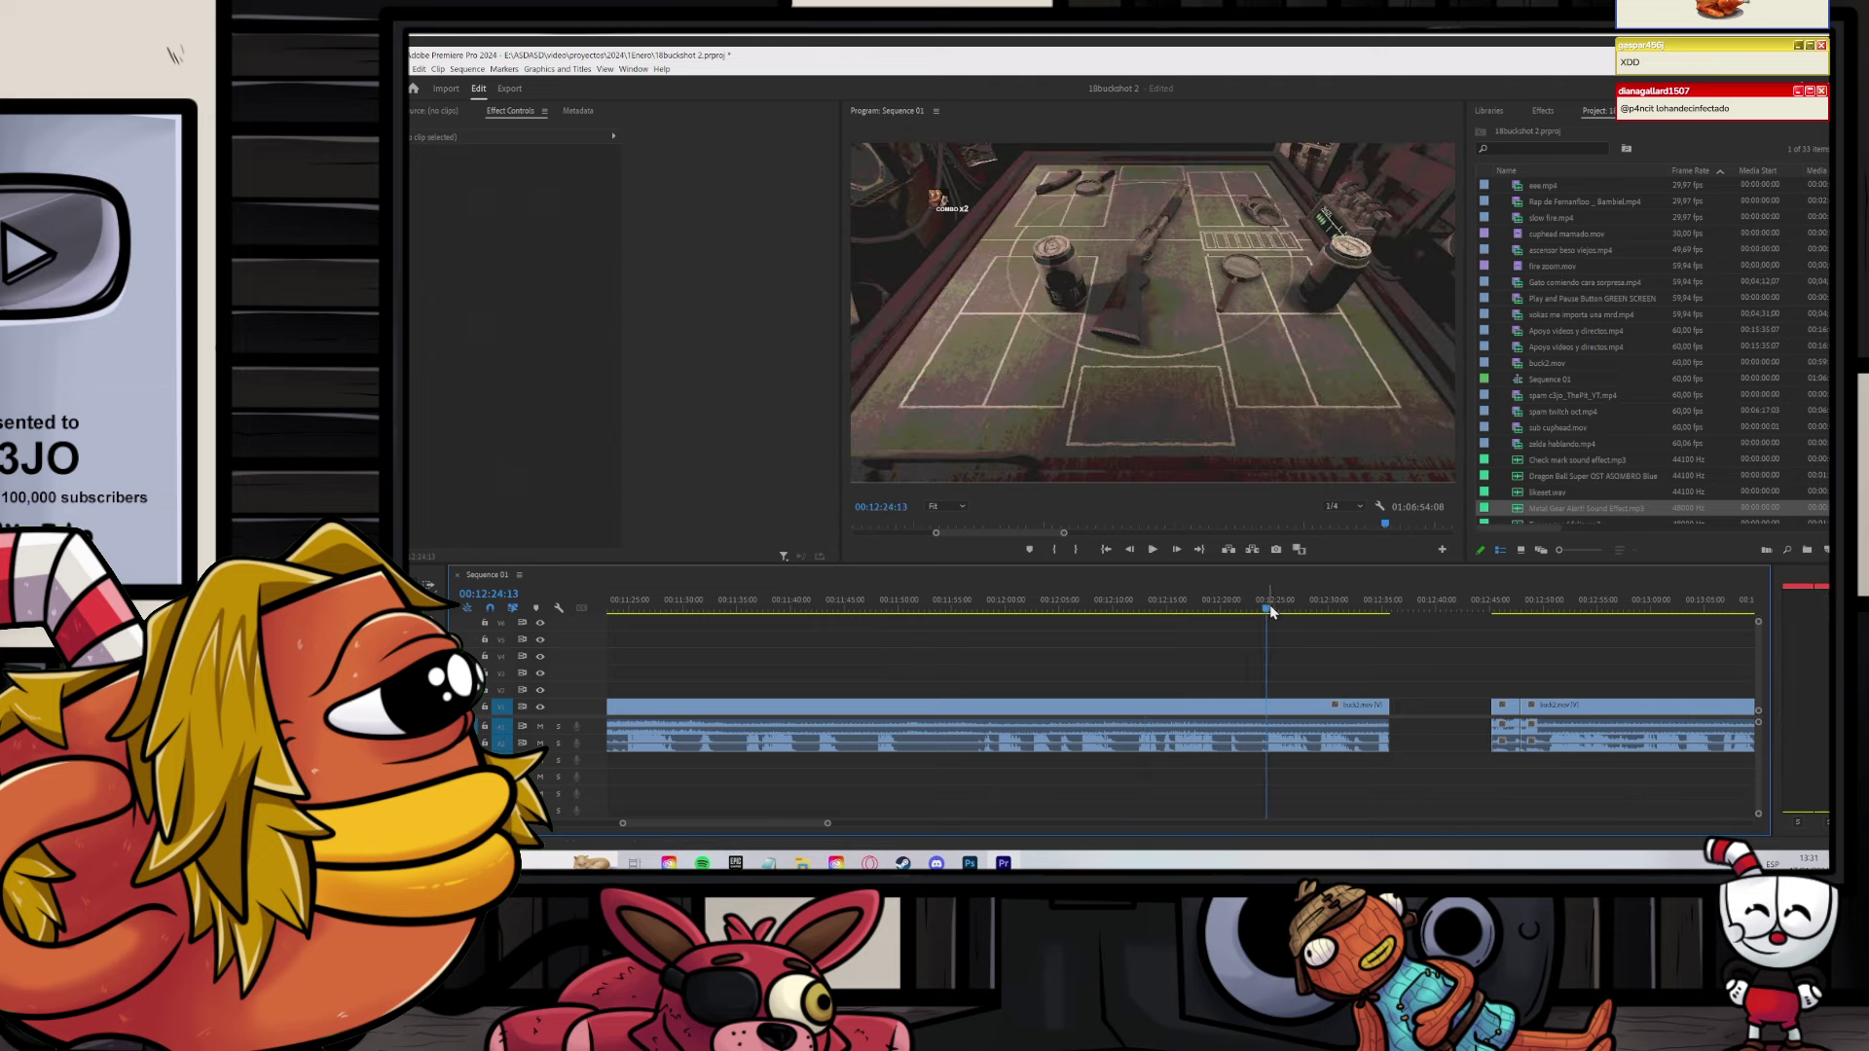
{"action": "scroll", "coordinate": [1259, 621], "scroll_direction": "down", "scroll_amount": 2}
{"action": "key", "text": "space"}
{"action": "scroll", "coordinate": [1167, 637], "scroll_direction": "up", "scroll_amount": 2}
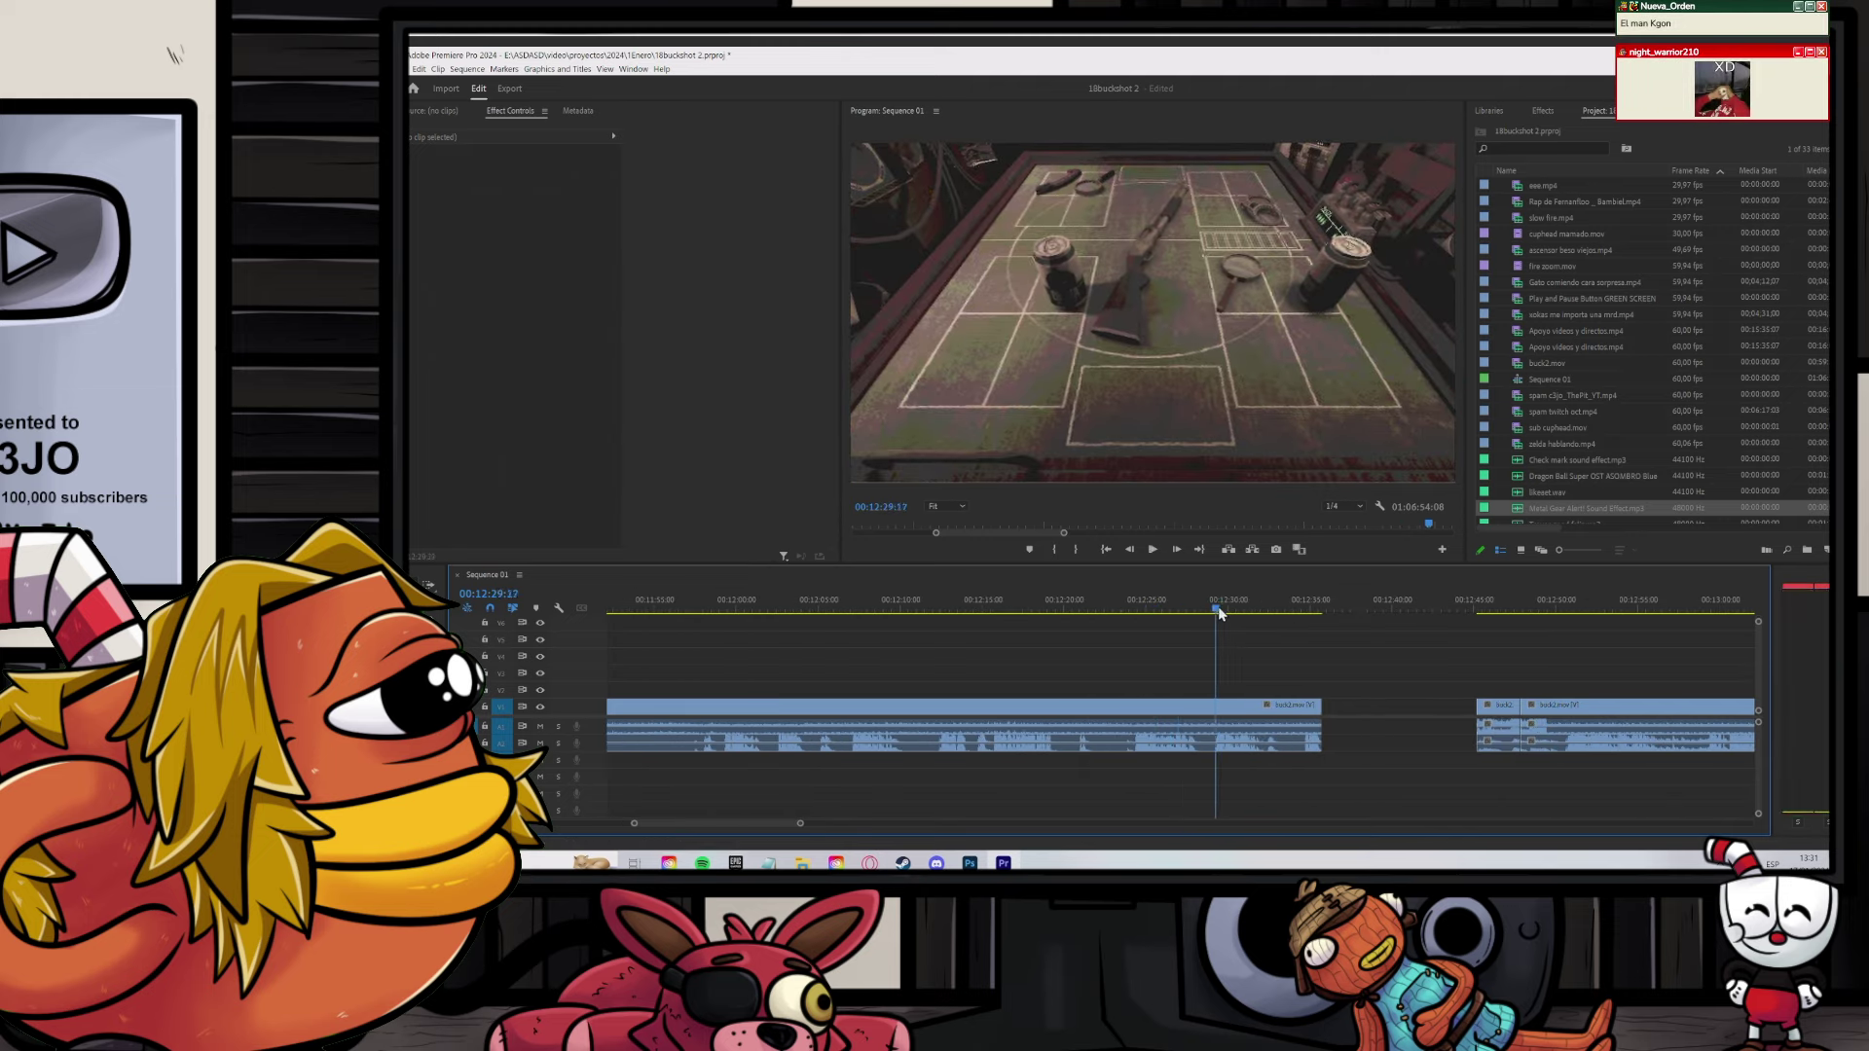
Step: Cut buck2.mov around the quiet parts at about 00:12:28 to 00:12:29 and after 00:12:31, and delete those pieces
{"action": "key", "text": "space"}
{"action": "key", "text": "="}
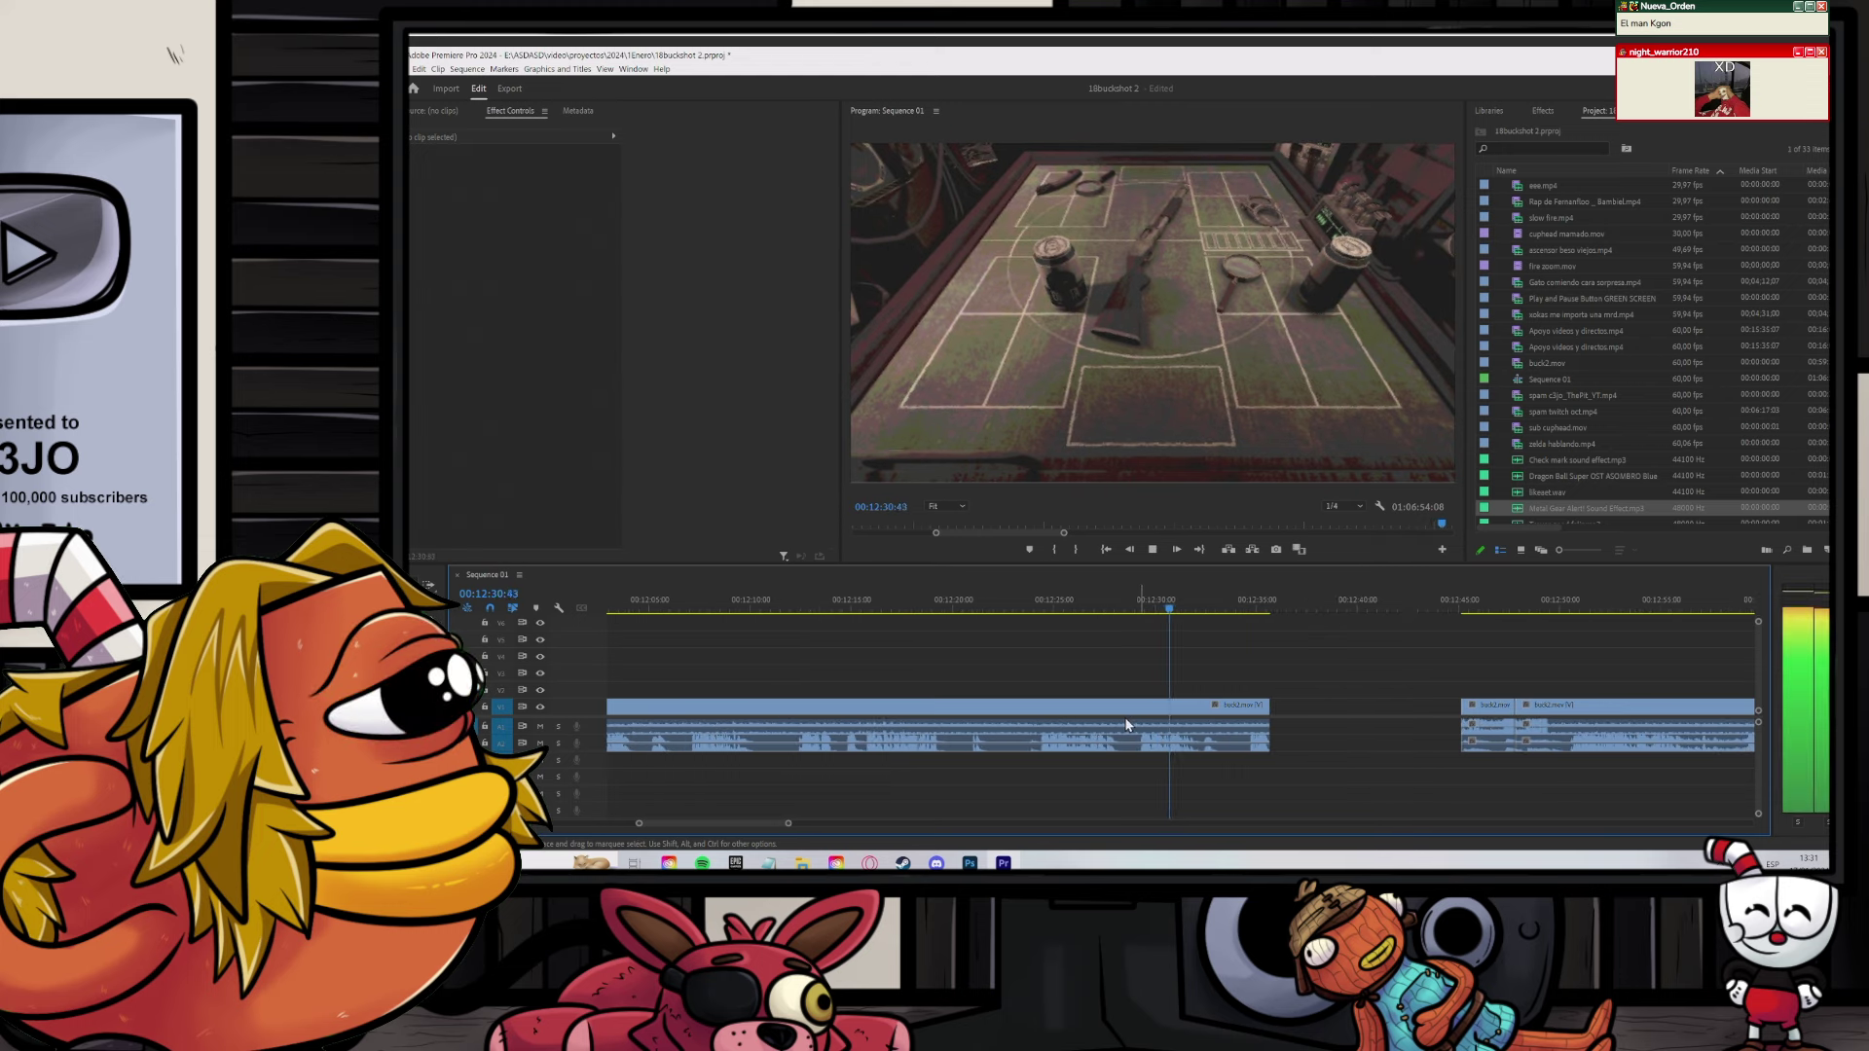
{"action": "key", "text": "c"}
{"action": "left_click", "coordinate": [1111, 716]}
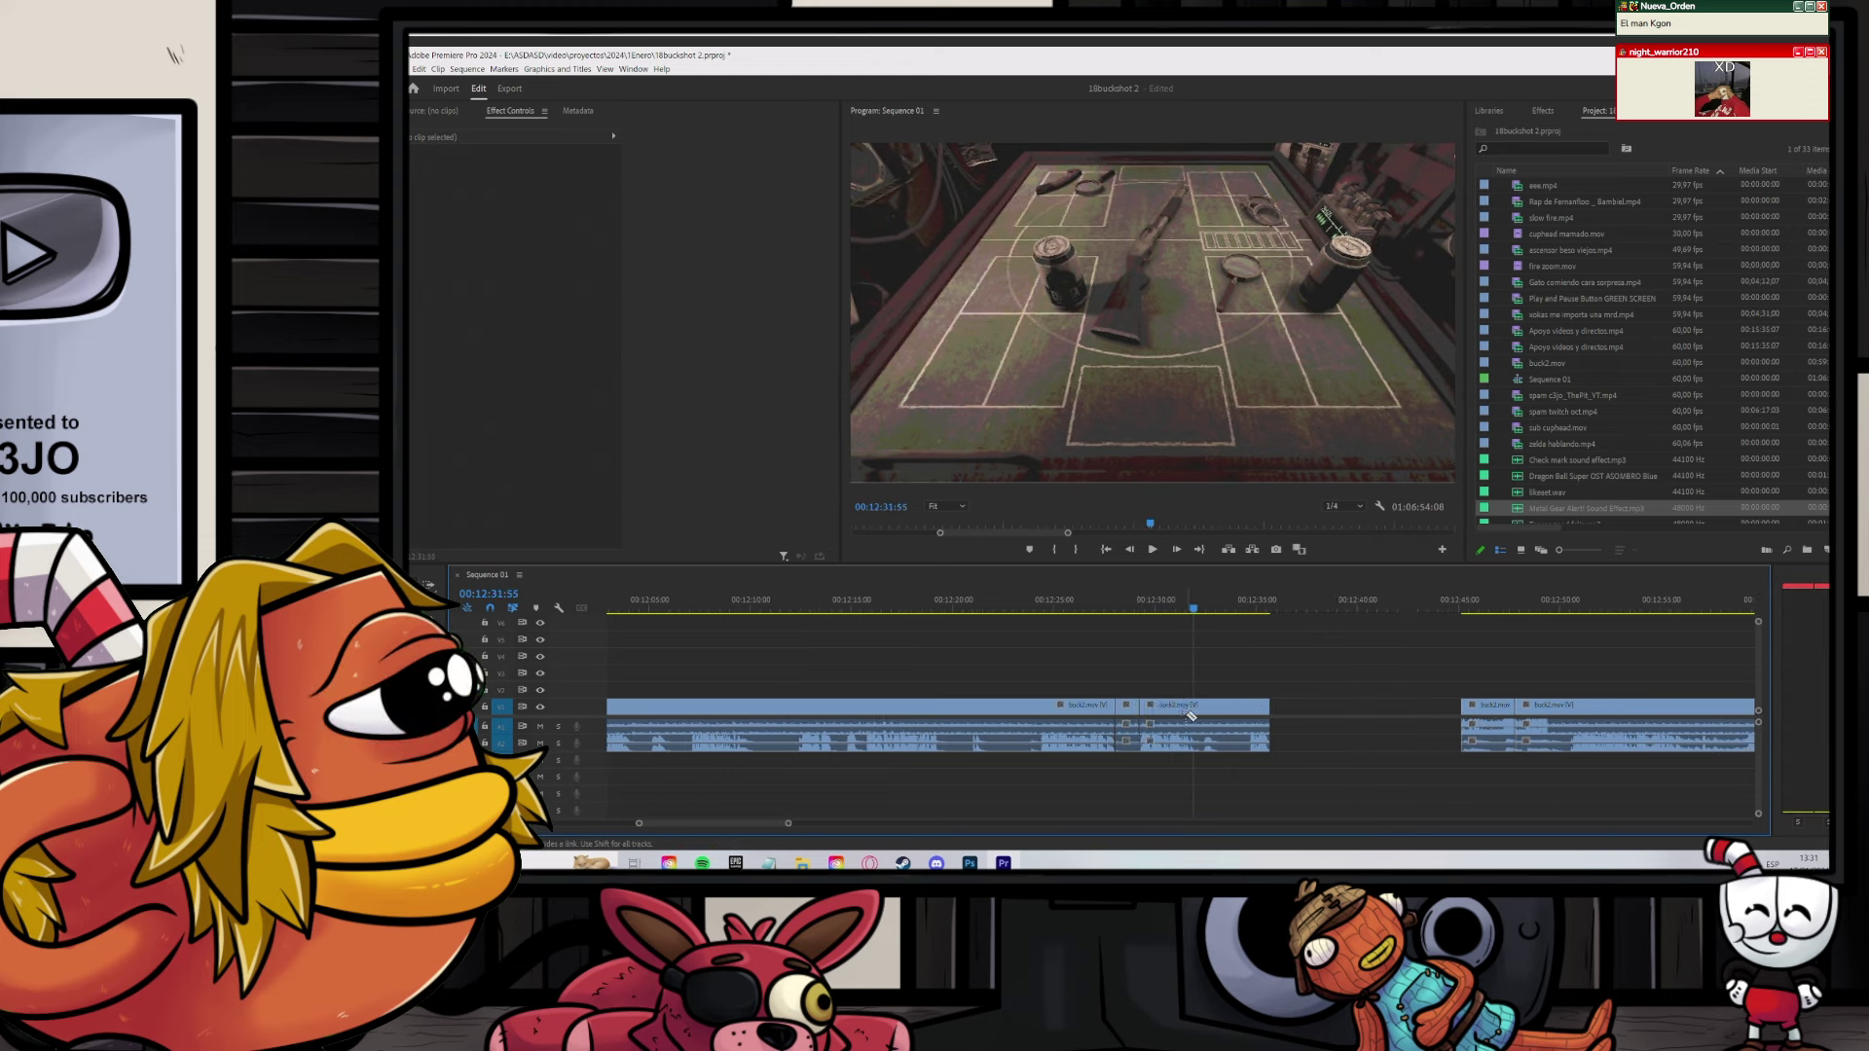
{"action": "left_click", "coordinate": [1194, 716]}
{"action": "left_click", "coordinate": [1125, 711], "text": "shift"}
{"action": "key", "text": "Delete"}
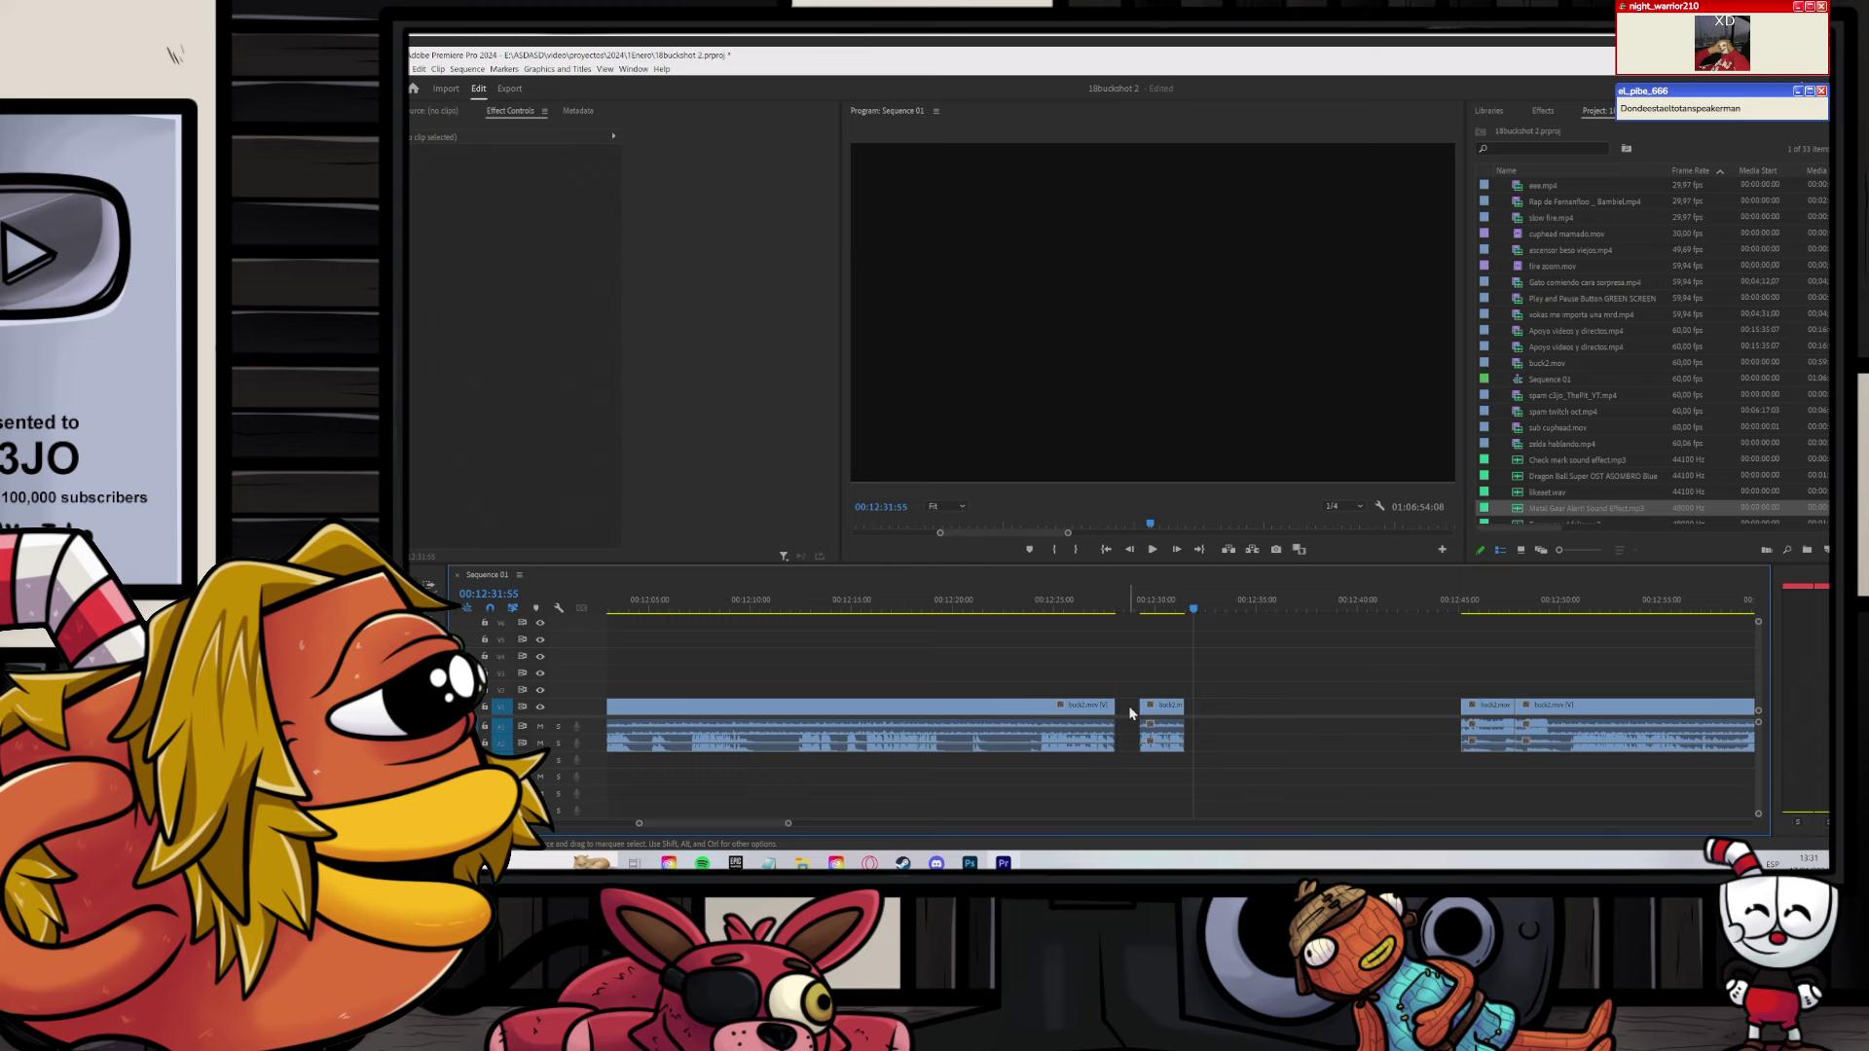
Step: Close the two gaps between the buck2.mov clips after about 00:12:28
{"action": "left_click", "coordinate": [1128, 708]}
{"action": "key", "text": "Delete"}
{"action": "left_click", "coordinate": [1219, 709]}
{"action": "key", "text": "Delete"}
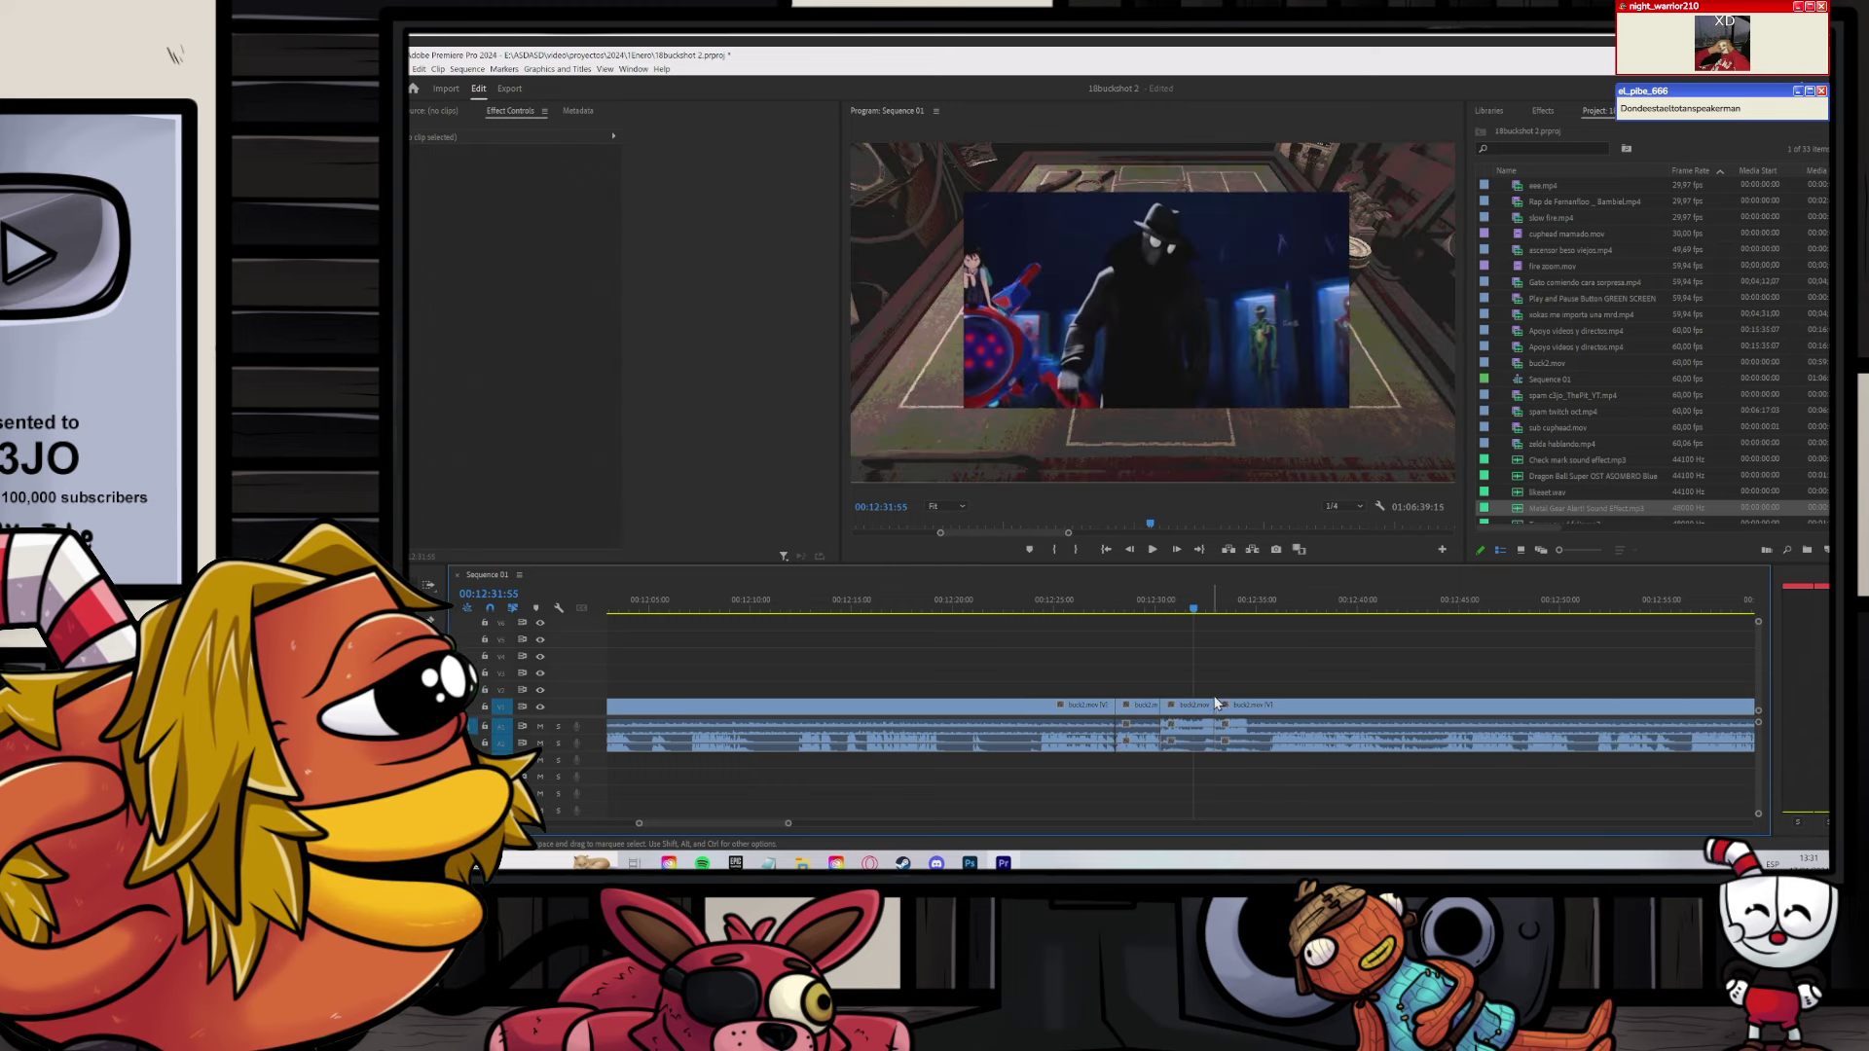
Step: Cut buck2.mov at about 00:12:35 and delete the piece between about 00:12:33 and that cut
{"action": "scroll", "coordinate": [1178, 664], "scroll_direction": "down", "scroll_amount": 3}
{"action": "left_click", "coordinate": [1061, 606]}
{"action": "key", "text": "space"}
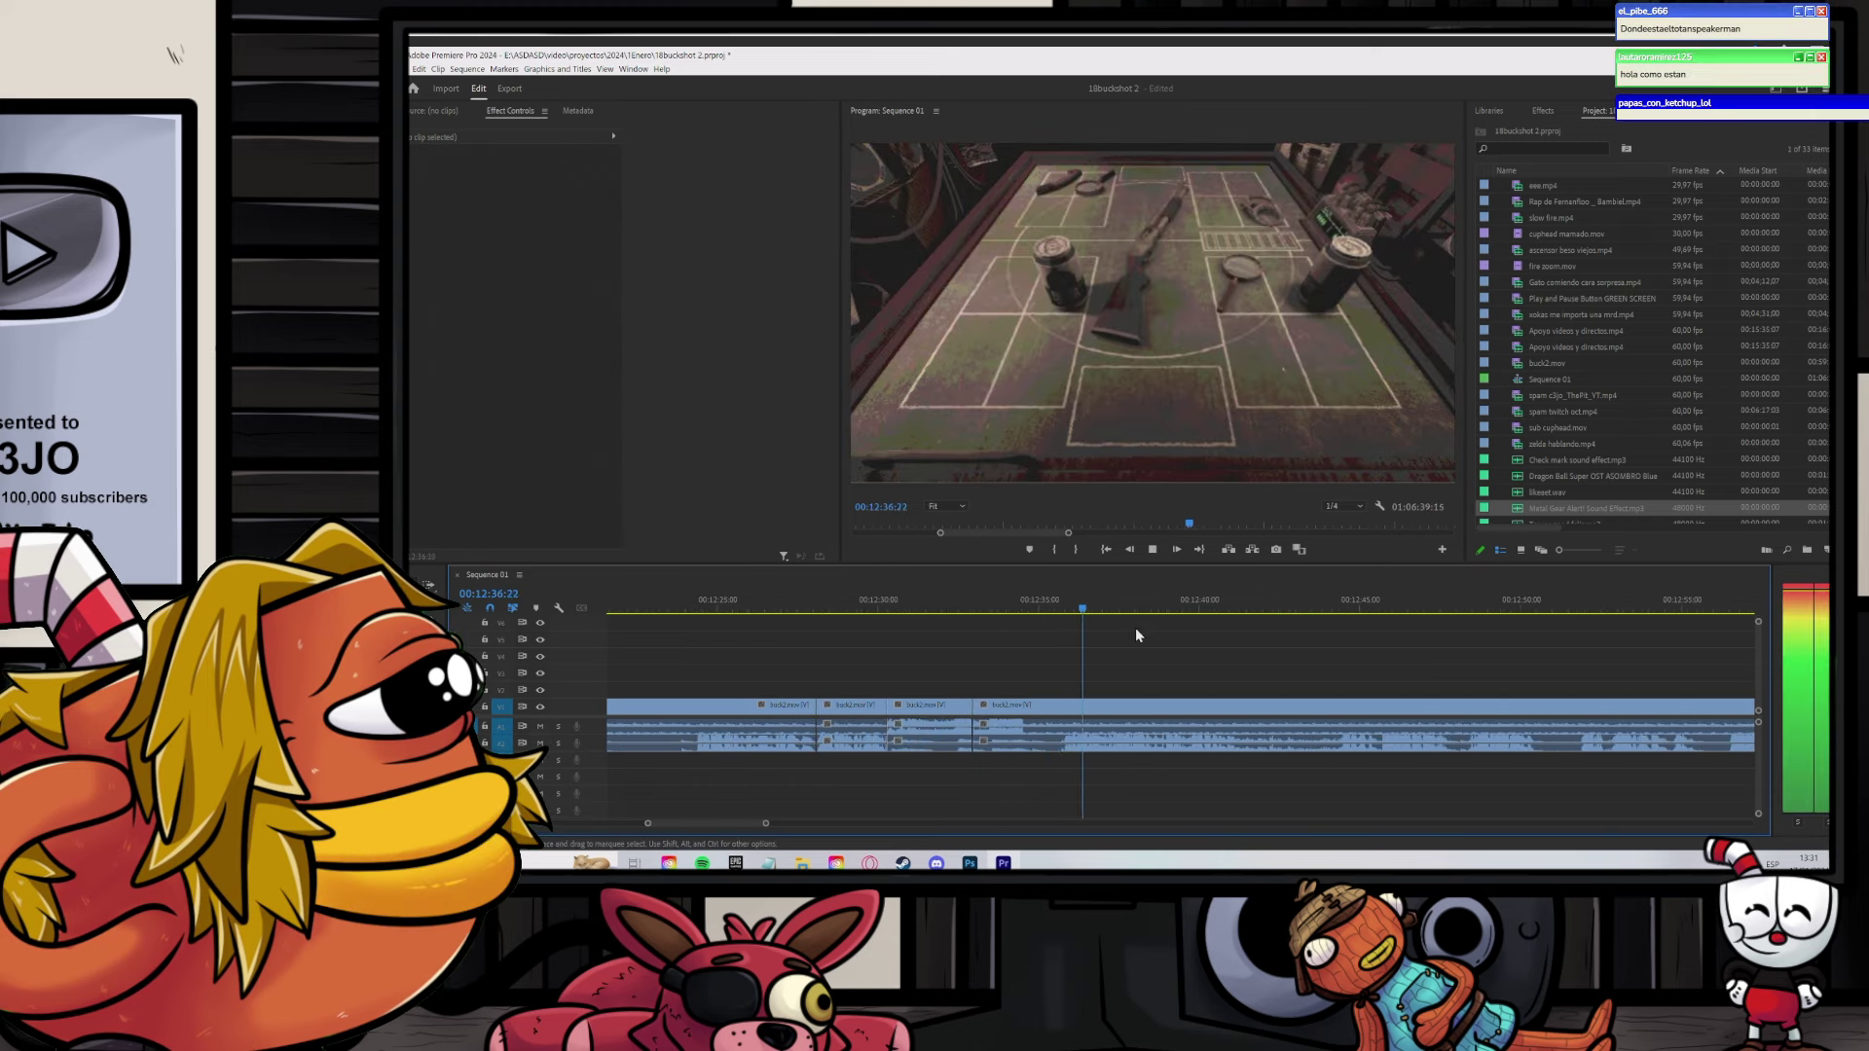
{"action": "key", "text": "c"}
{"action": "left_click", "coordinate": [1044, 715]}
{"action": "key", "text": "v"}
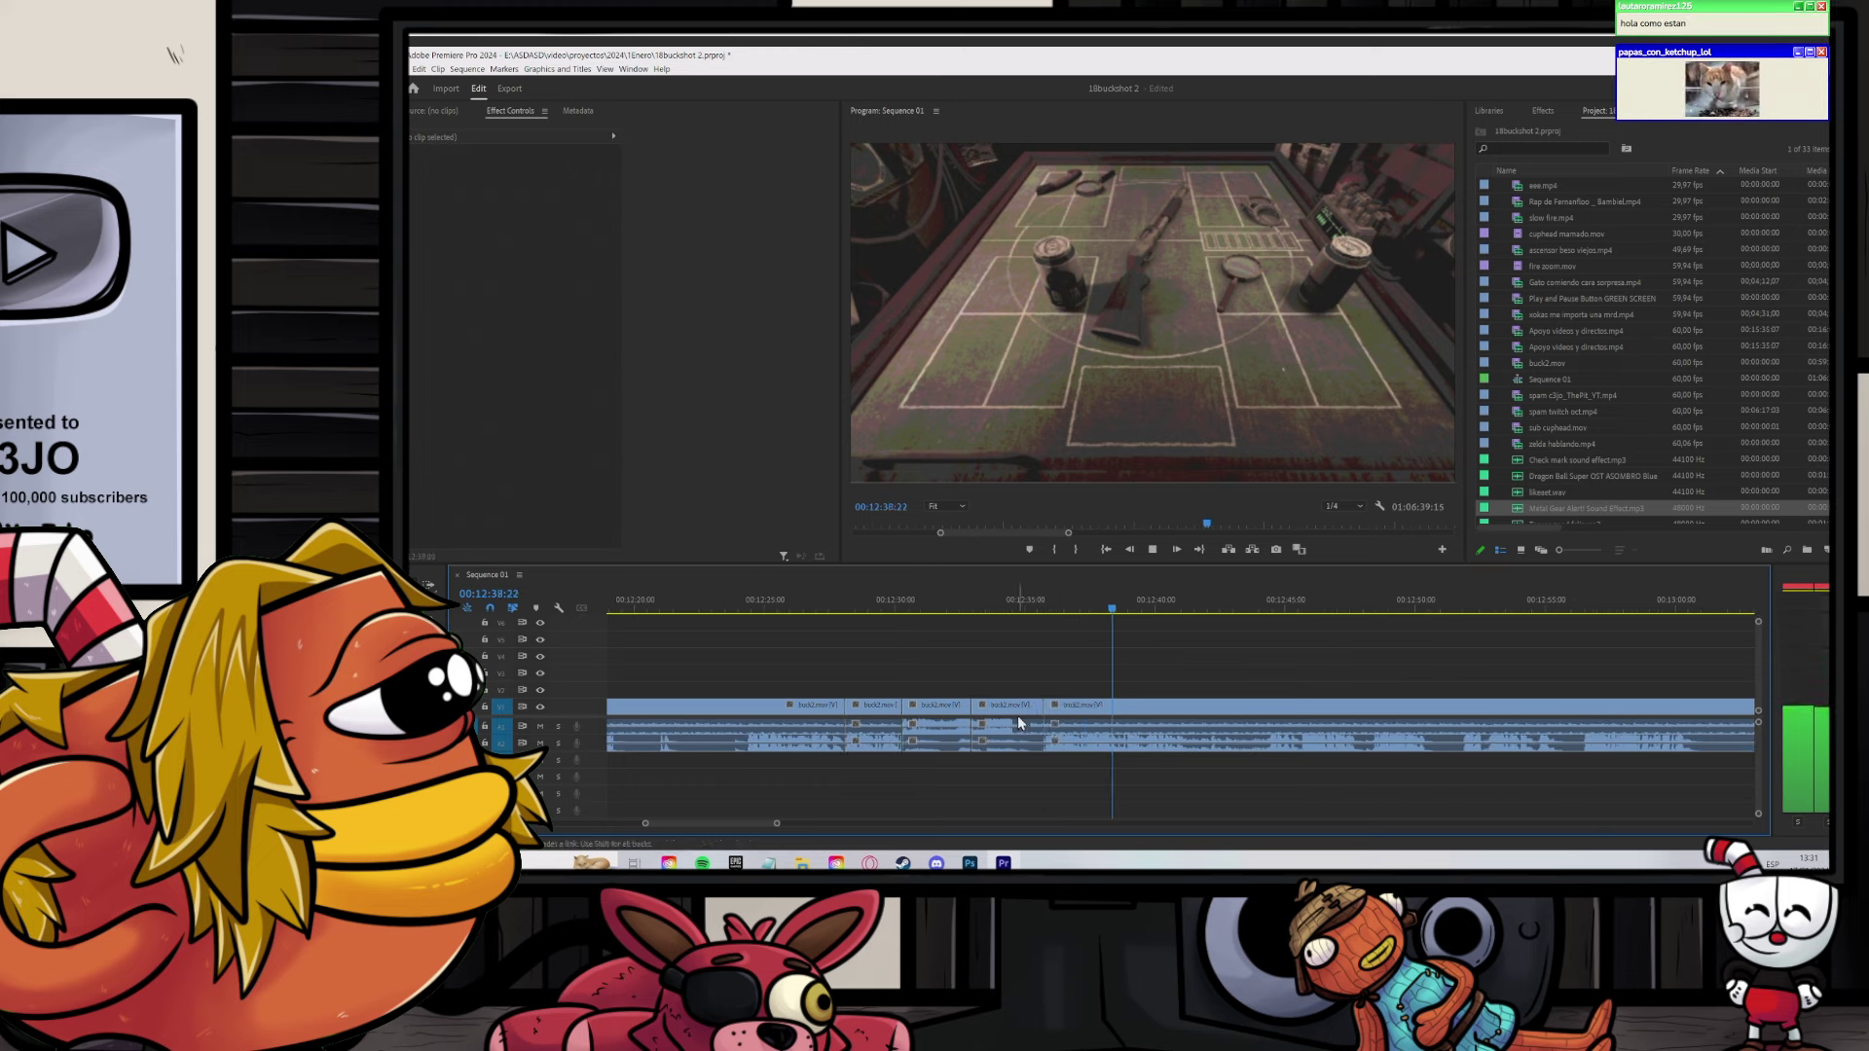
{"action": "left_click", "coordinate": [1018, 716]}
{"action": "key", "text": "Delete"}
Step: Play on from about 00:12:46, cut buck2.mov at about 00:12:52 and delete the piece before the cut
{"action": "left_click", "coordinate": [1256, 610]}
{"action": "scroll", "coordinate": [1229, 650], "scroll_direction": "down", "scroll_amount": 4}
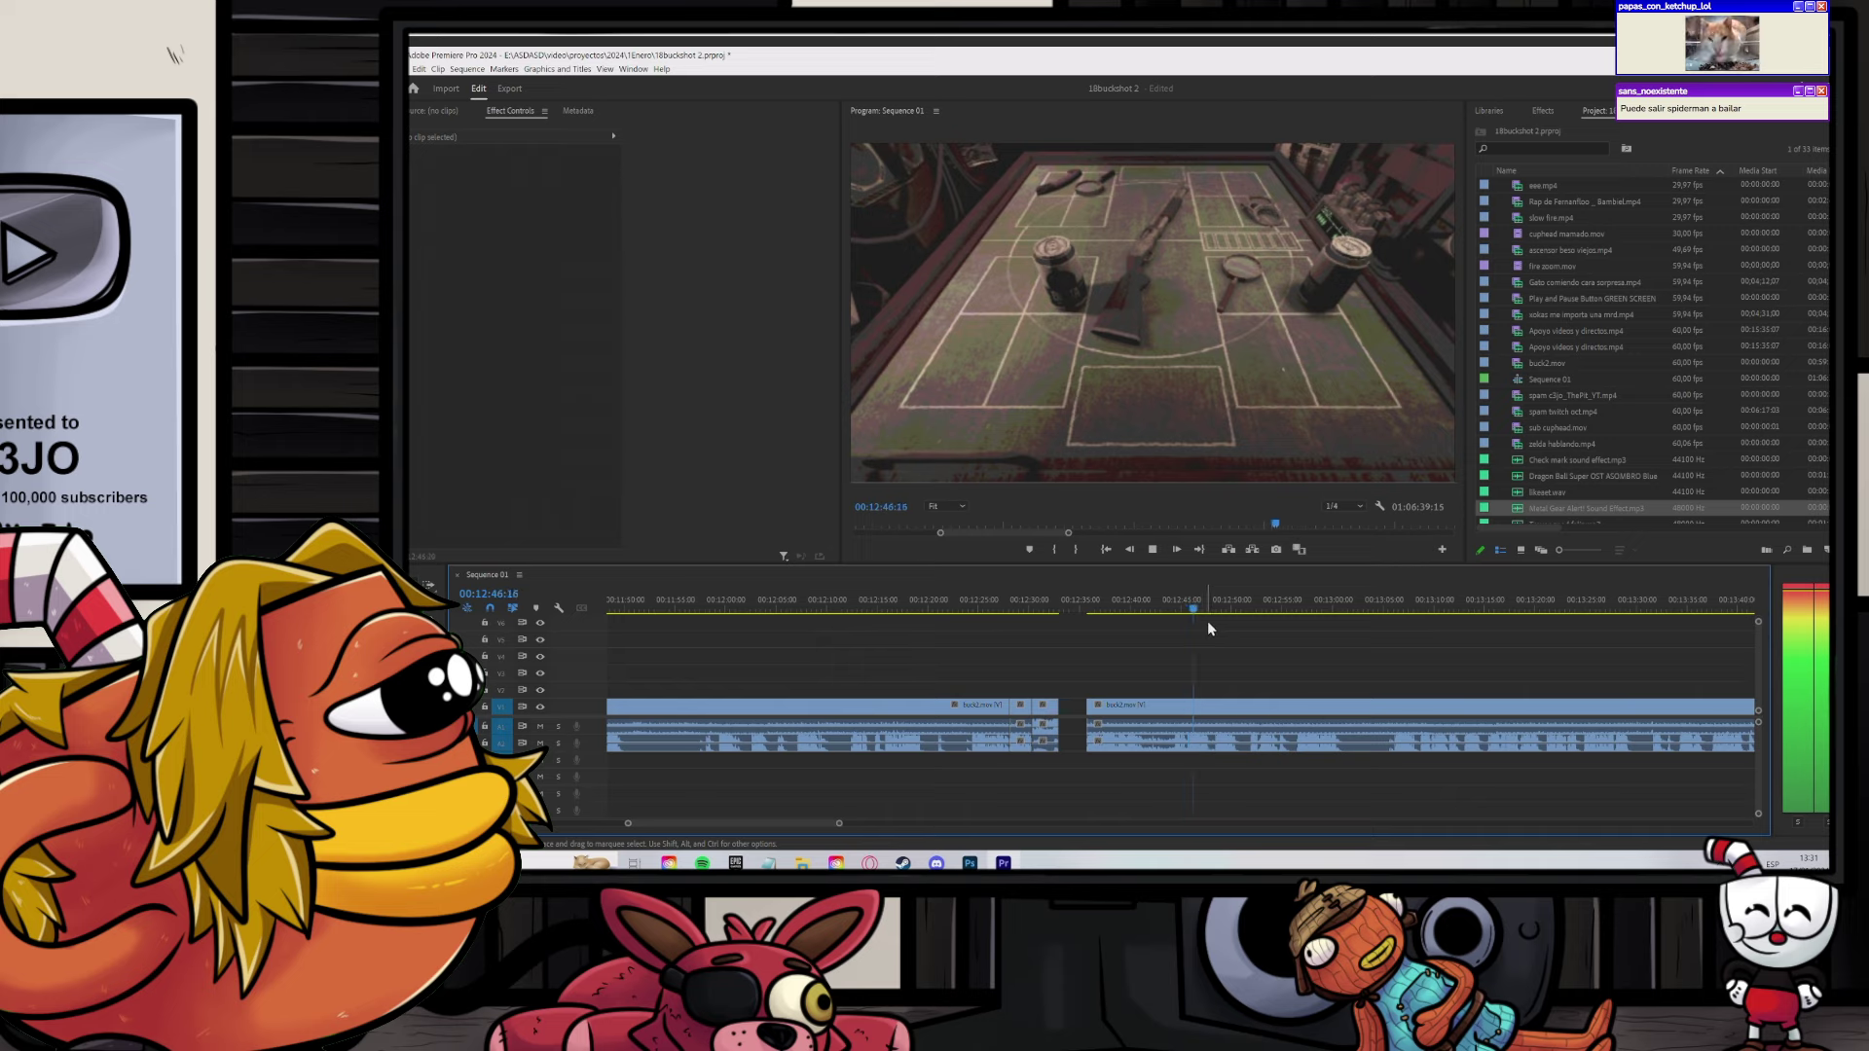
{"action": "key", "text": "equal"}
{"action": "left_click", "coordinate": [1217, 609]}
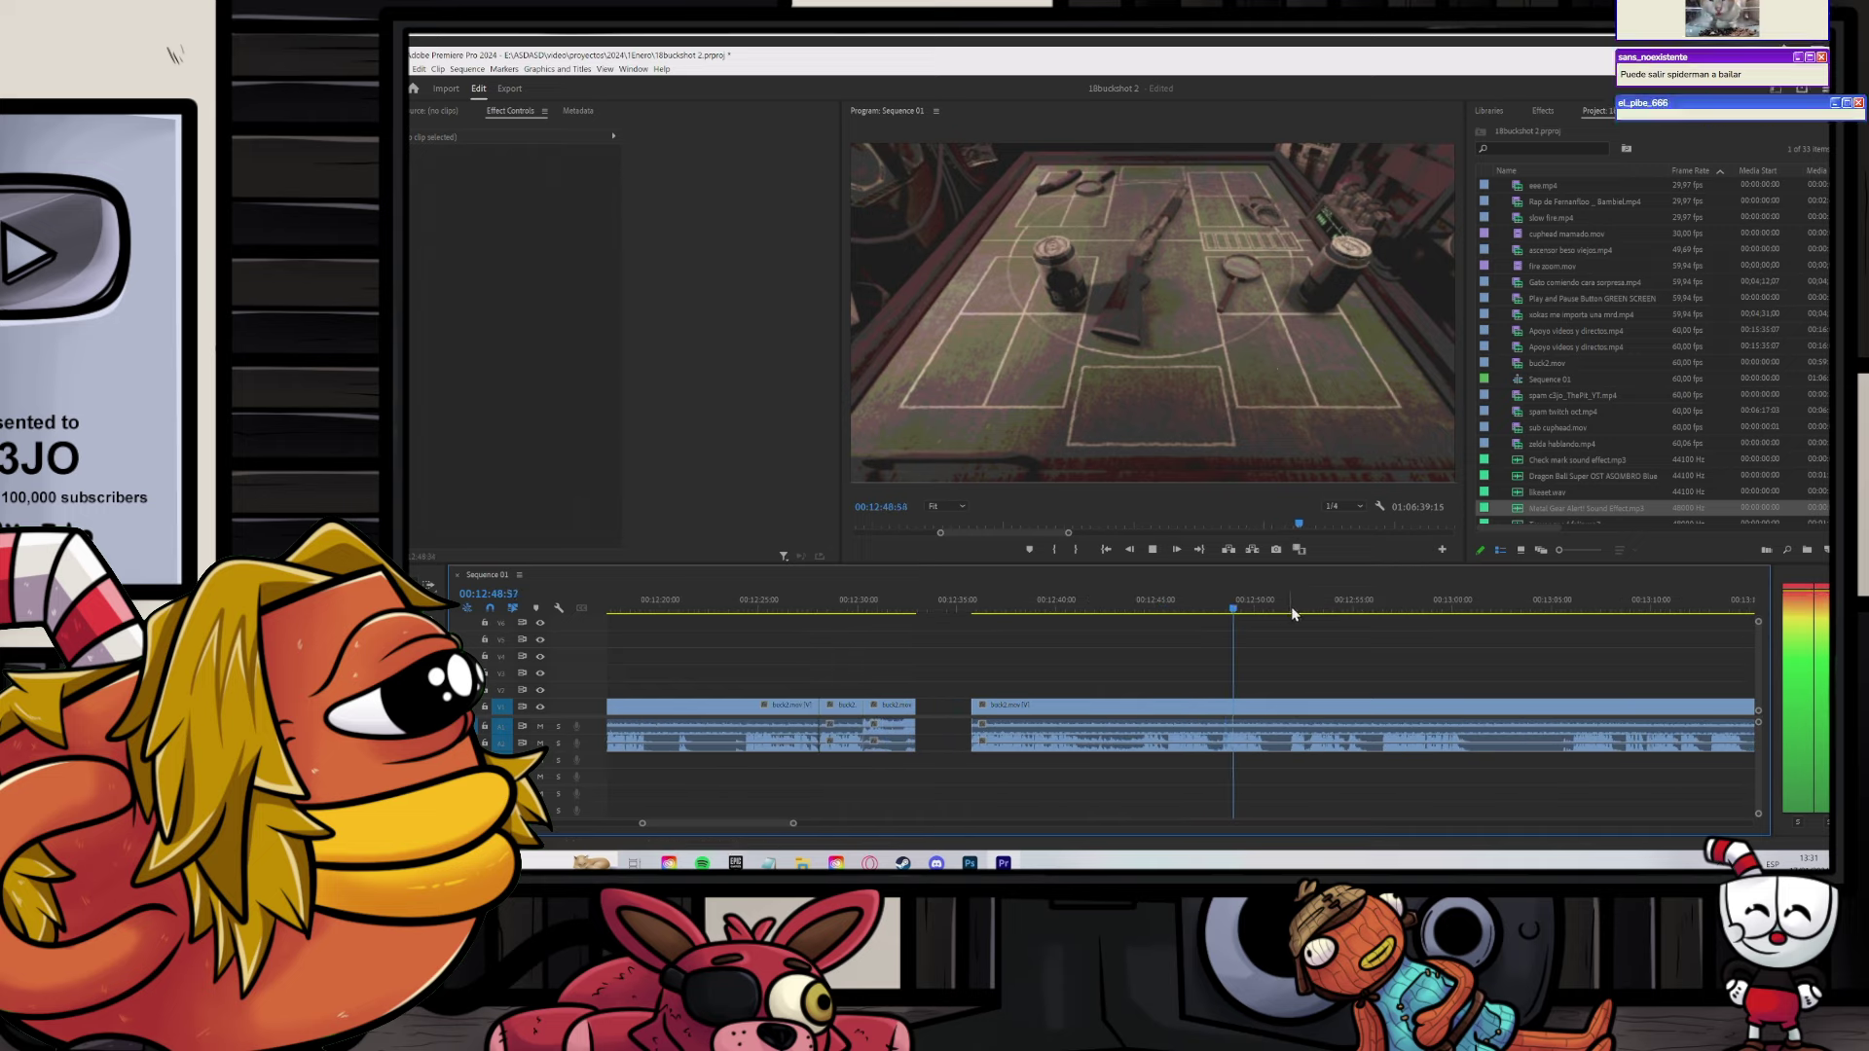
{"action": "key", "text": "v"}
{"action": "left_click", "coordinate": [1155, 722]}
{"action": "key", "text": "Delete"}
Step: Skim the uncut buck2.mov recording from about 00:12:53 ahead to about 00:32:33
{"action": "scroll", "coordinate": [1161, 721], "scroll_direction": "down", "scroll_amount": 8}
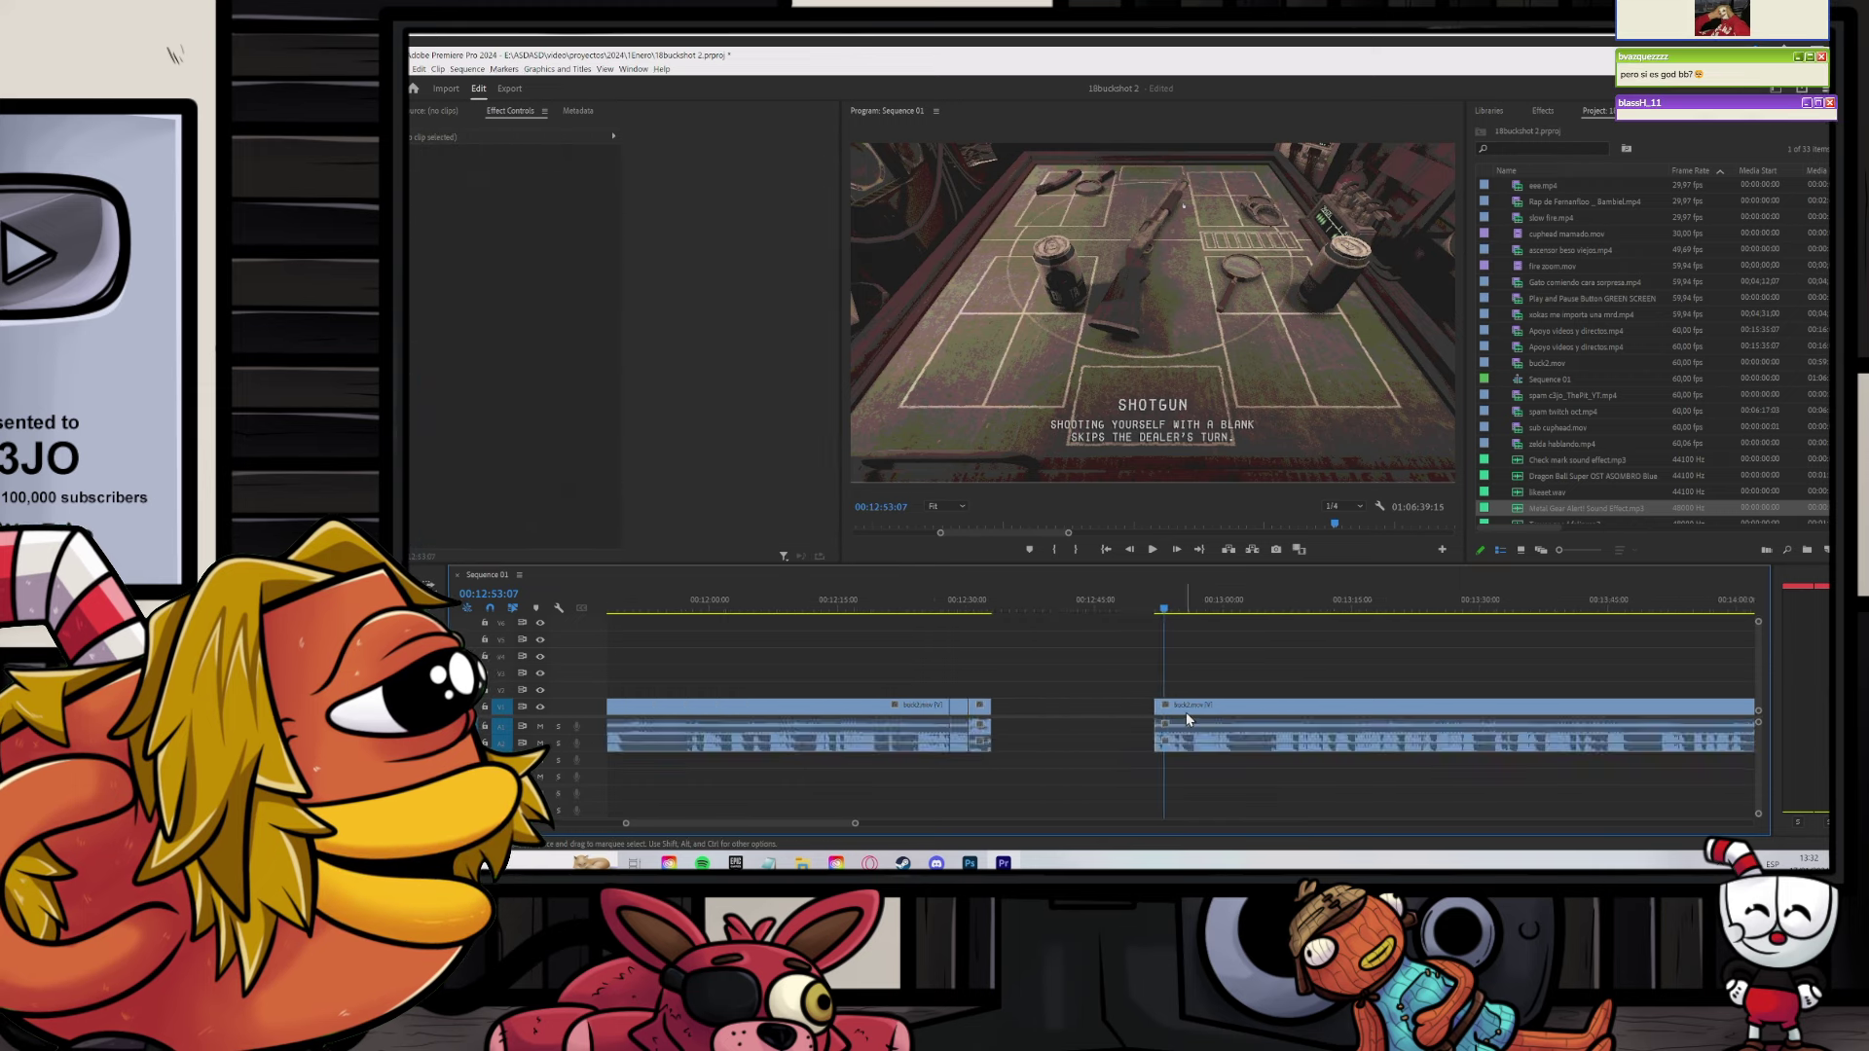
{"action": "key", "text": "minus"}
{"action": "key", "text": "minus"}
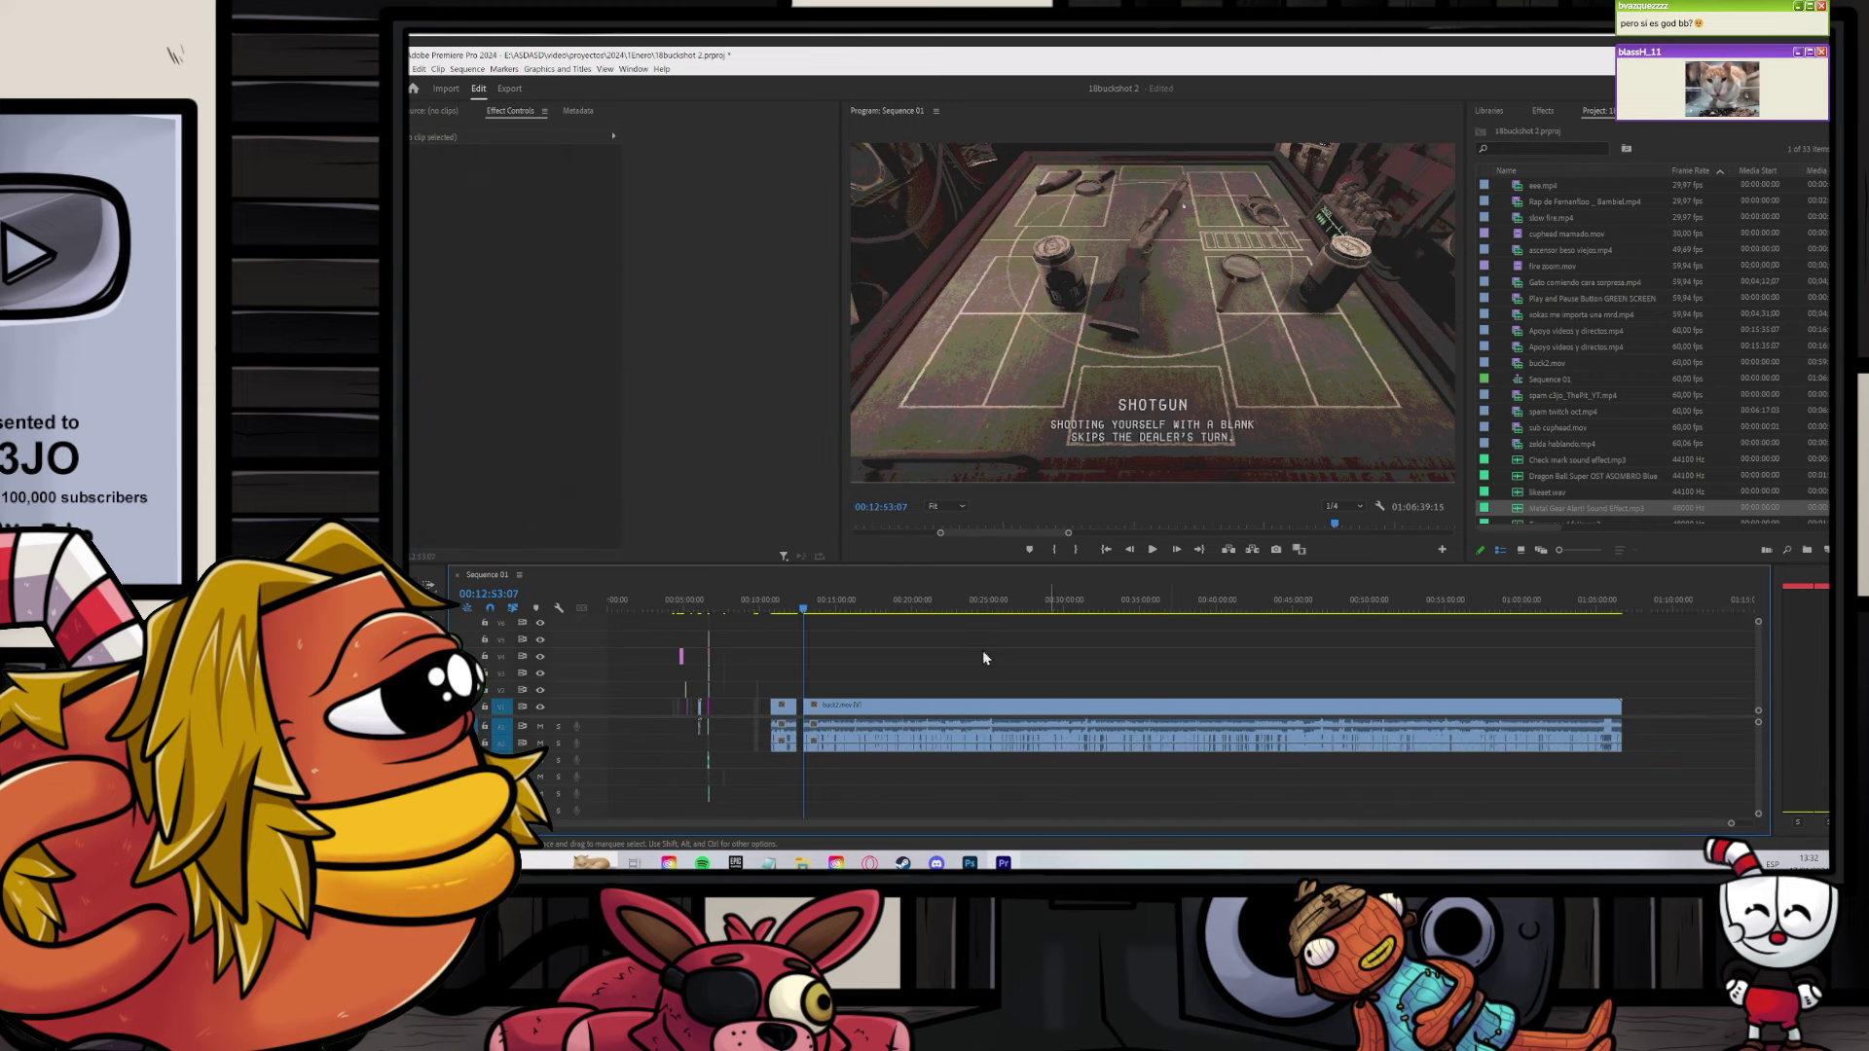
{"action": "left_click_drag", "start_coordinate": [804, 605], "coordinate": [1156, 646]}
{"action": "scroll", "coordinate": [986, 655], "scroll_direction": "up", "scroll_amount": 3}
{"action": "key", "text": "space"}
{"action": "scroll", "coordinate": [1185, 665], "scroll_direction": "down", "scroll_amount": 2}
{"action": "left_click_drag", "start_coordinate": [1025, 606], "coordinate": [1057, 602]}
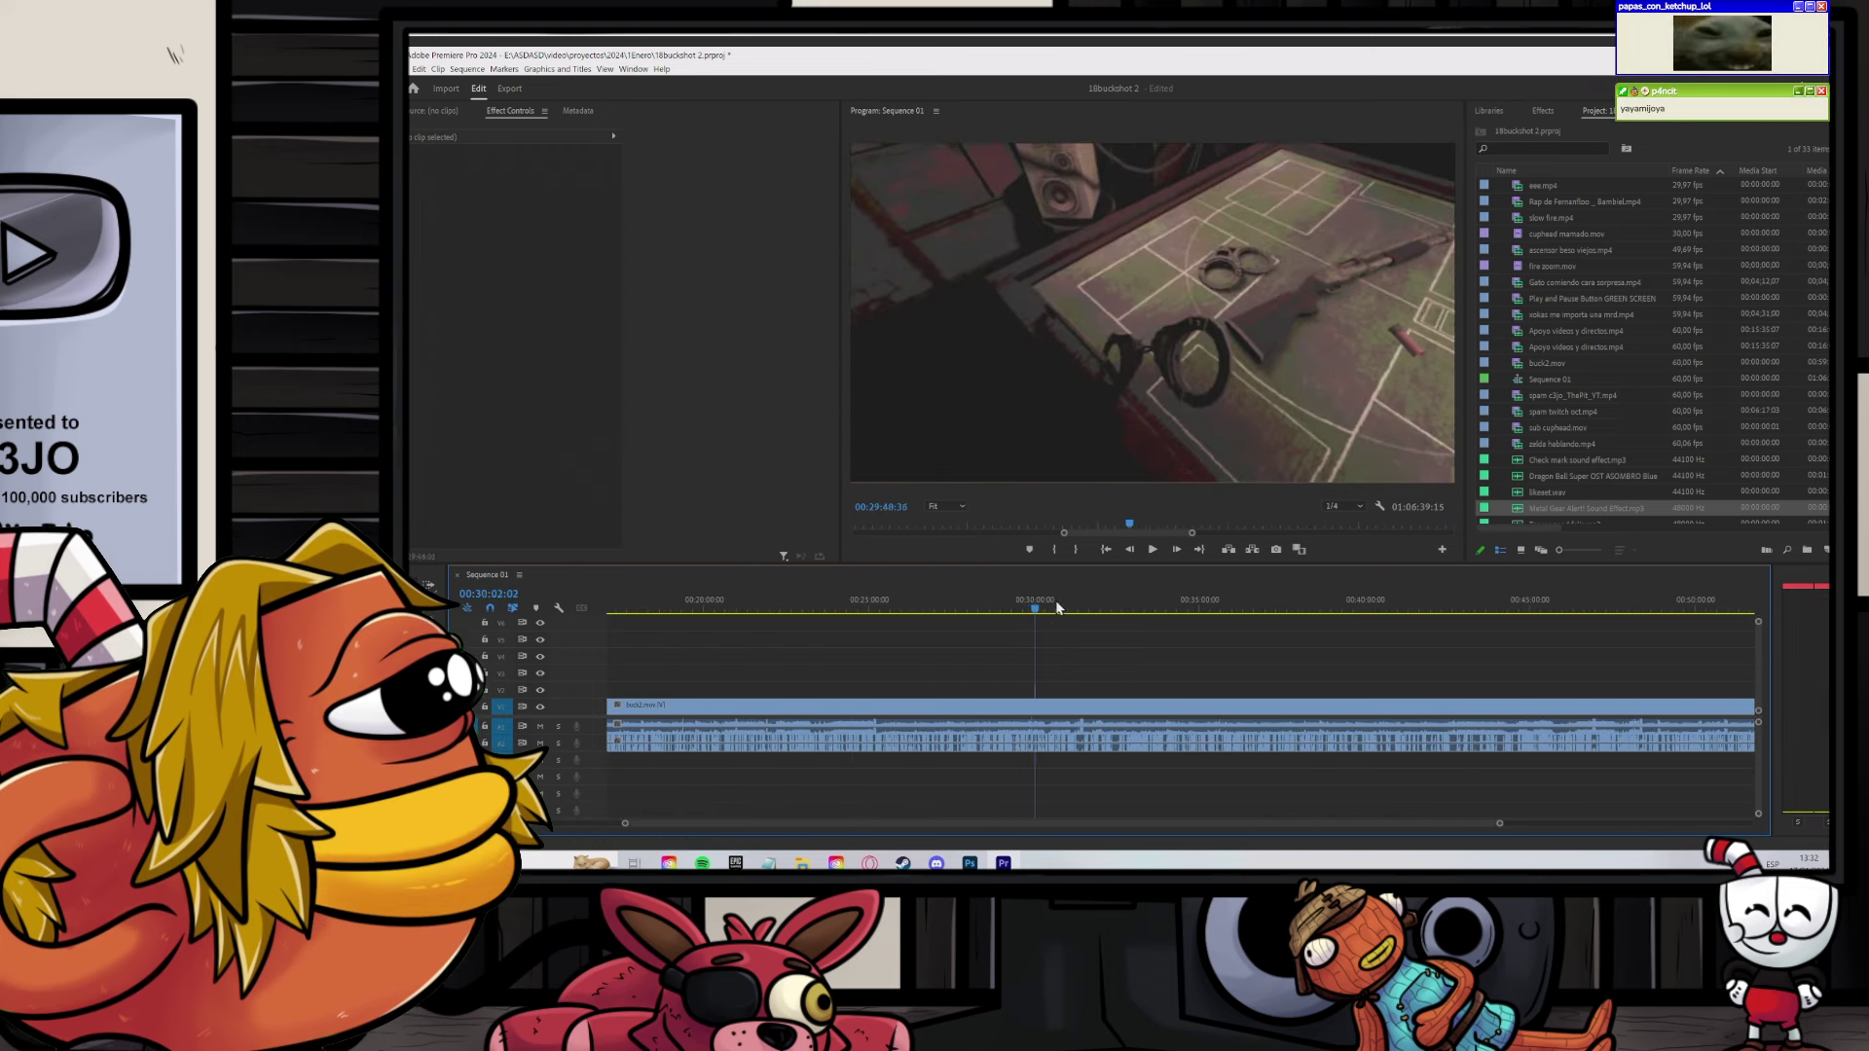
{"action": "left_click", "coordinate": [1117, 620]}
{"action": "key", "text": "equal"}
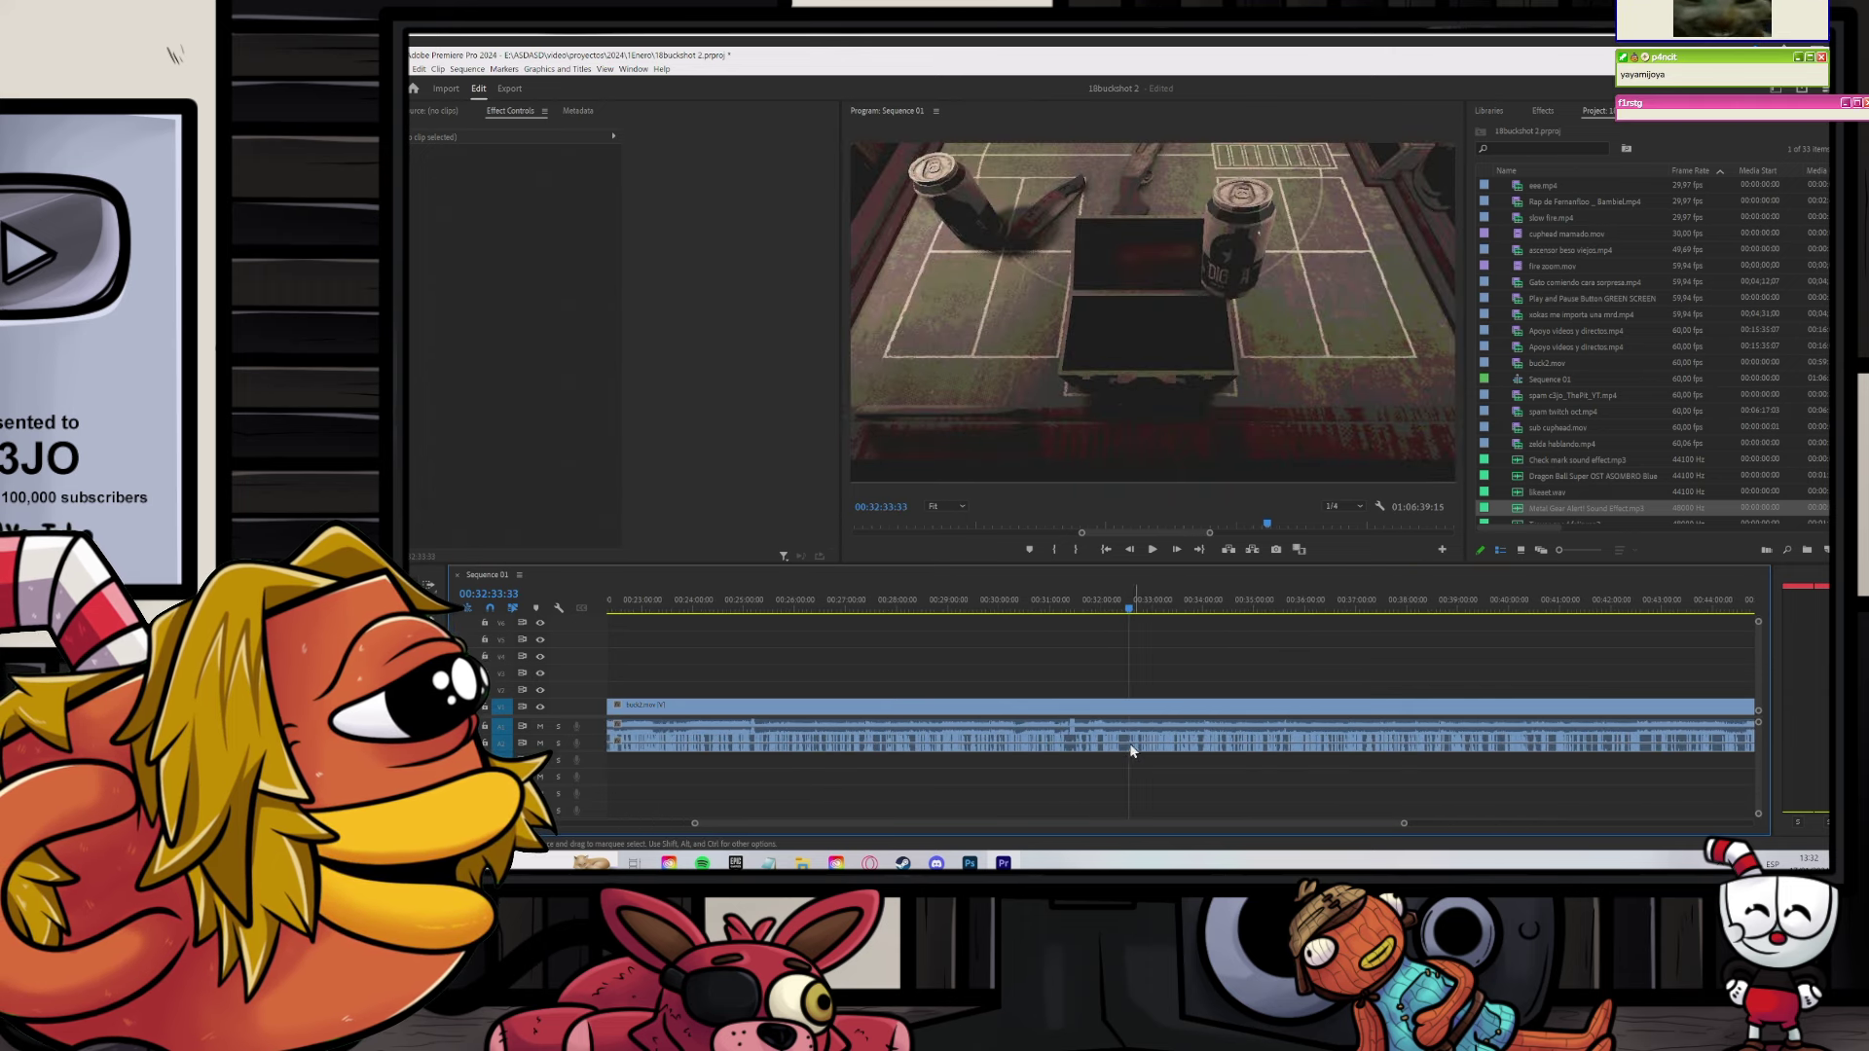
Step: Review buck2.mov from the waiver's name entry near 00:32:16 to the item briefcase near 00:32:35
{"action": "scroll", "coordinate": [1130, 746], "scroll_direction": "up", "scroll_amount": 1}
{"action": "left_click", "coordinate": [1142, 611]}
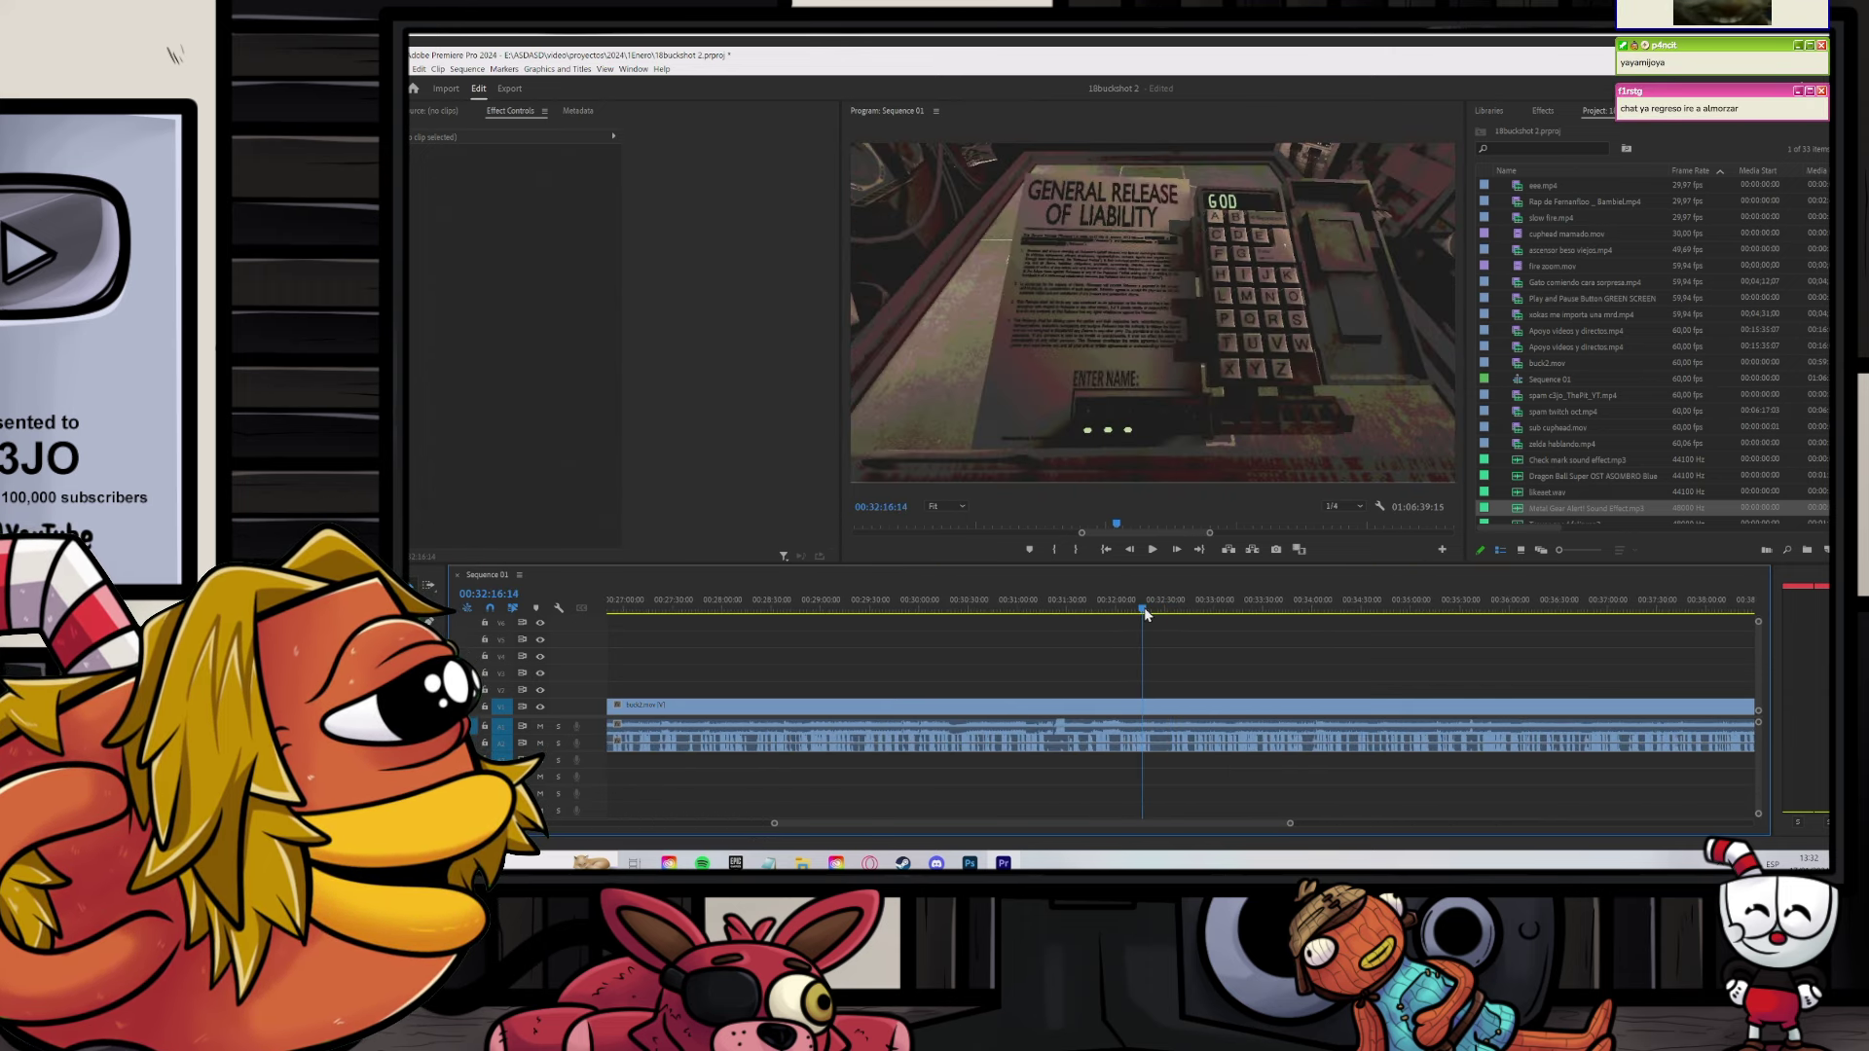
{"action": "key", "text": "space"}
{"action": "scroll", "coordinate": [1154, 626], "scroll_direction": "down", "scroll_amount": 1}
{"action": "key", "text": "space"}
{"action": "scroll", "coordinate": [1072, 645], "scroll_direction": "up", "scroll_amount": 2}
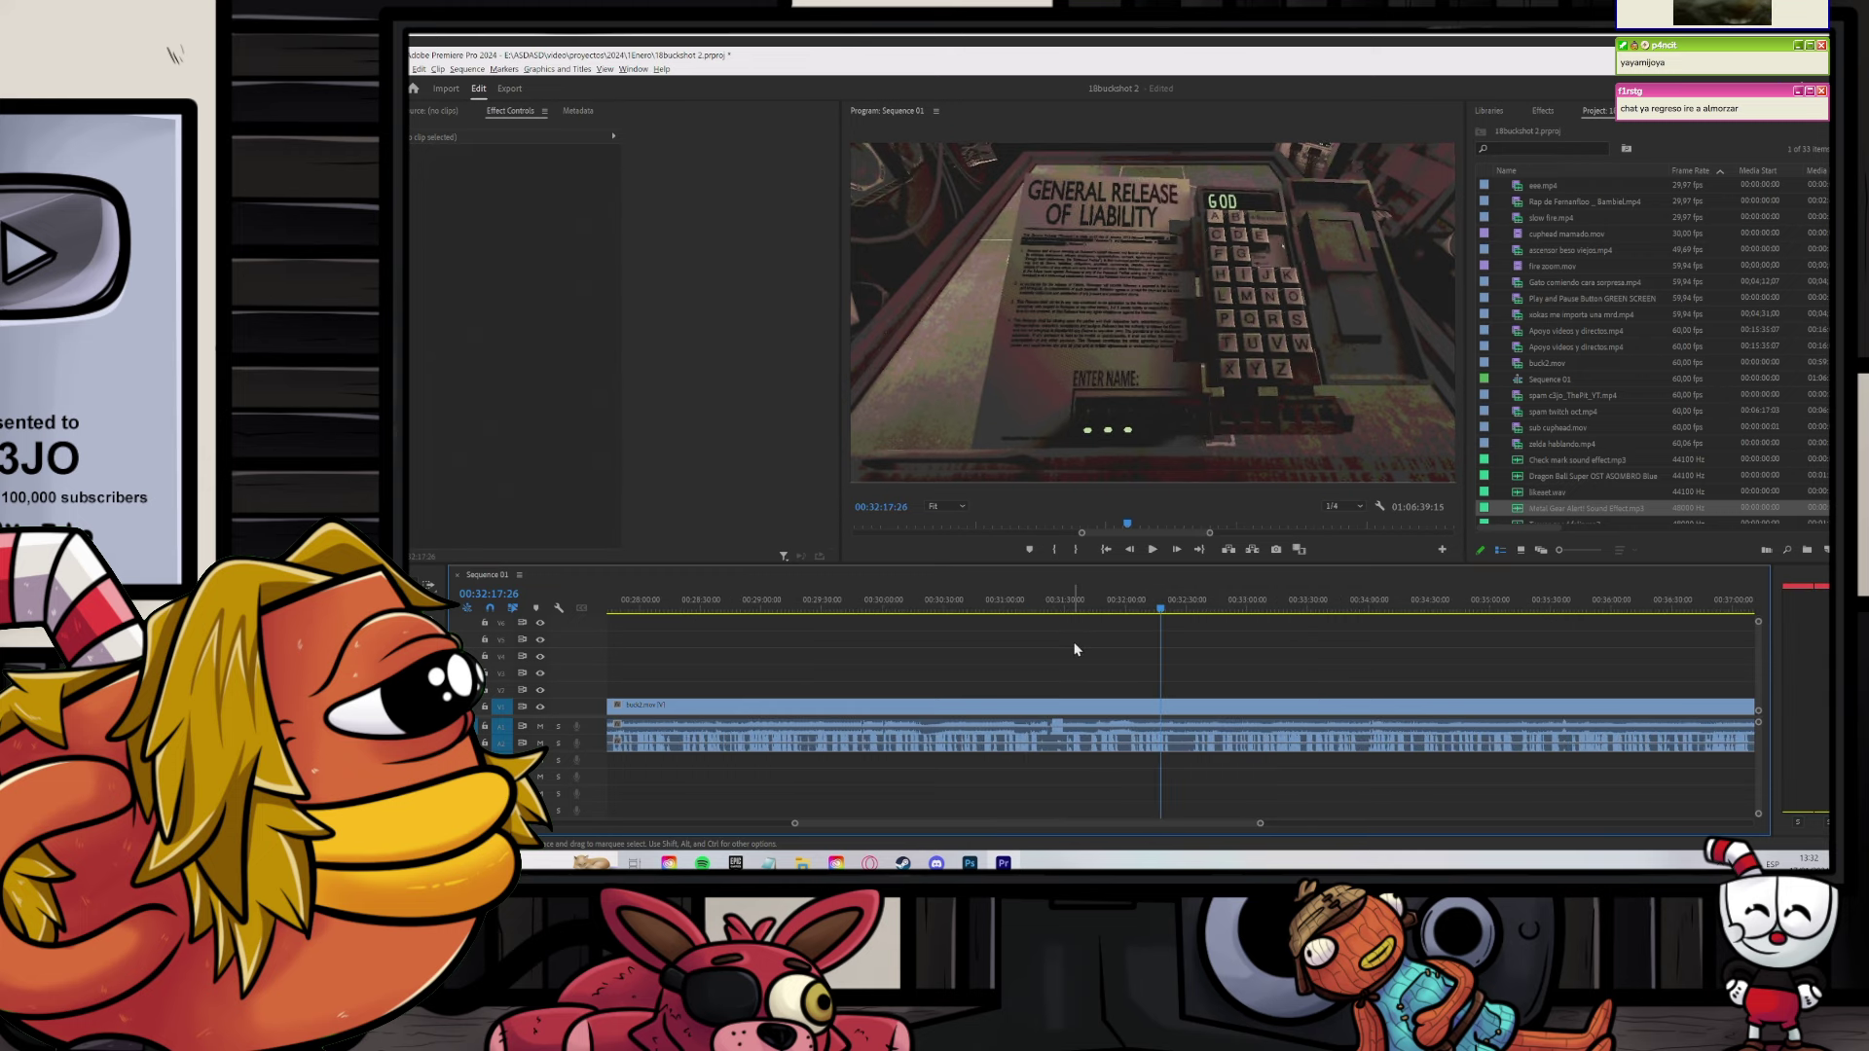
{"action": "key", "text": "space"}
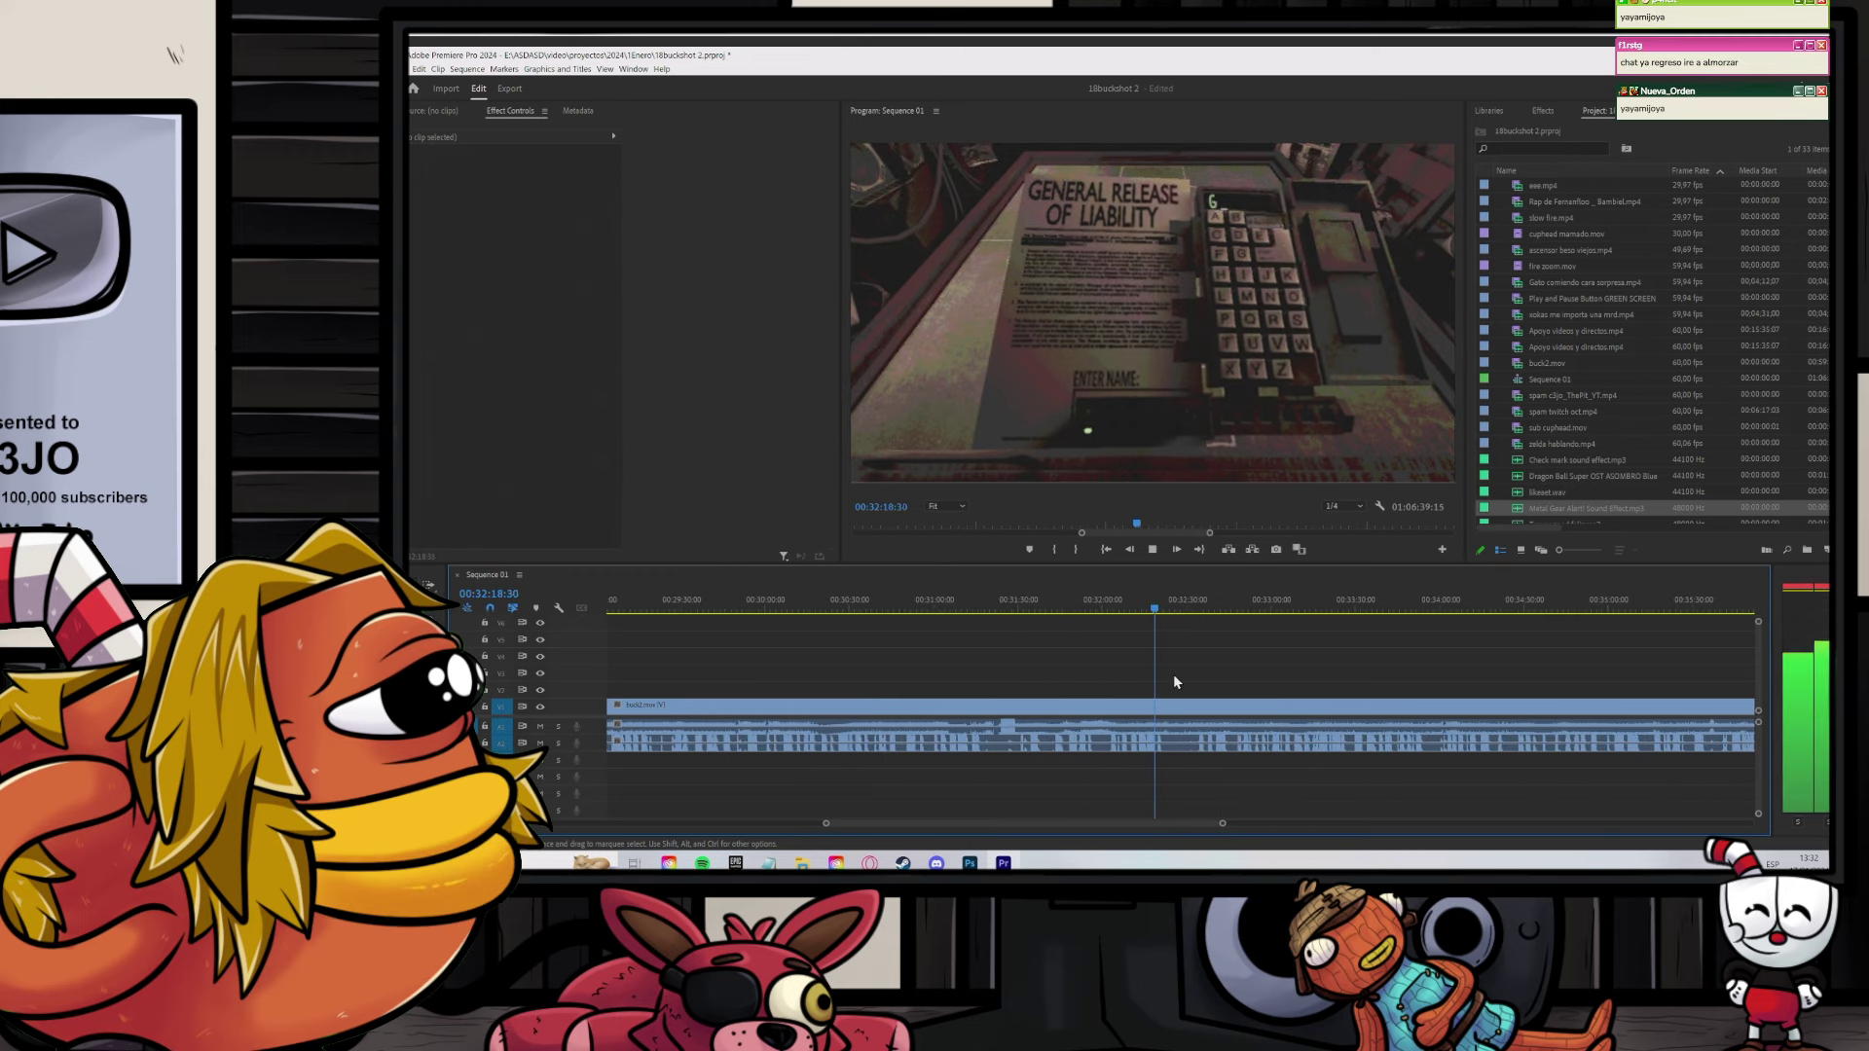
{"action": "key", "text": "equal"}
{"action": "scroll", "coordinate": [1174, 670], "scroll_direction": "down", "scroll_amount": 1}
{"action": "scroll", "coordinate": [1089, 675], "scroll_direction": "down", "scroll_amount": 1}
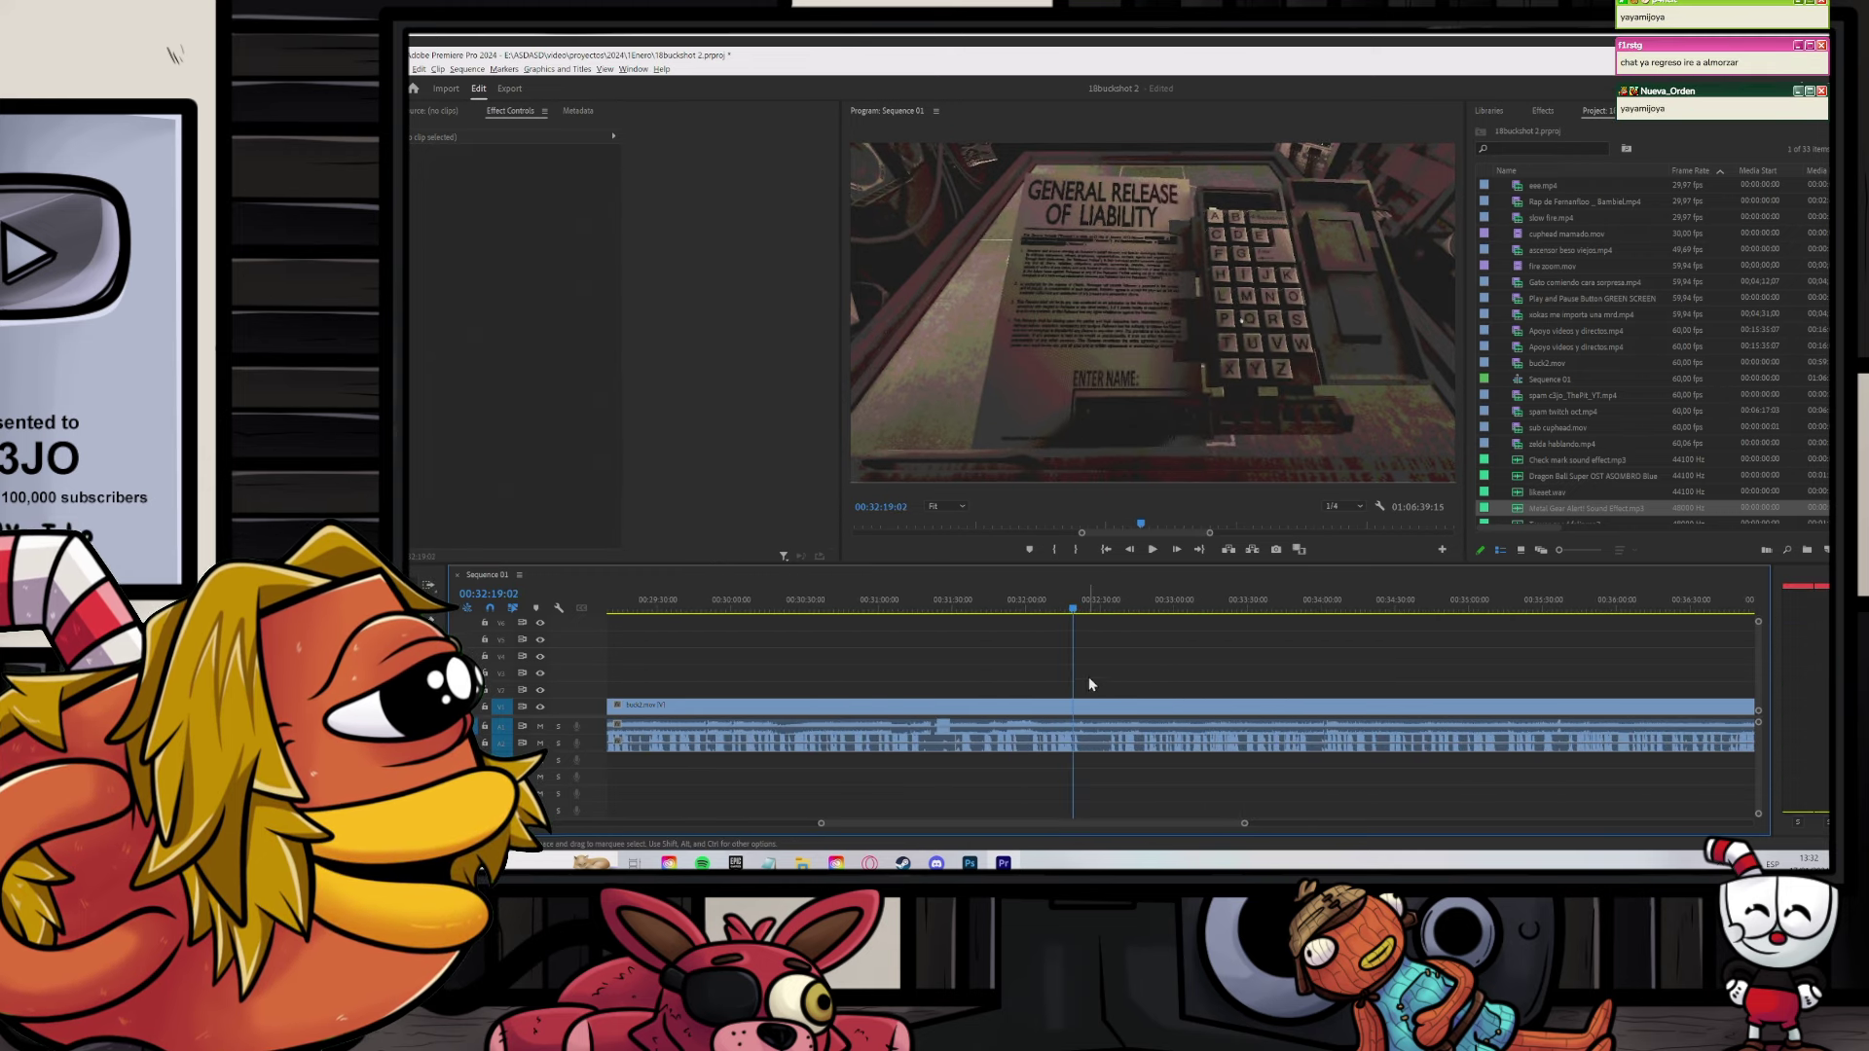
{"action": "left_click", "coordinate": [1104, 609]}
{"action": "scroll", "coordinate": [1108, 617], "scroll_direction": "down", "scroll_amount": 1}
{"action": "scroll", "coordinate": [1100, 638], "scroll_direction": "down", "scroll_amount": 2}
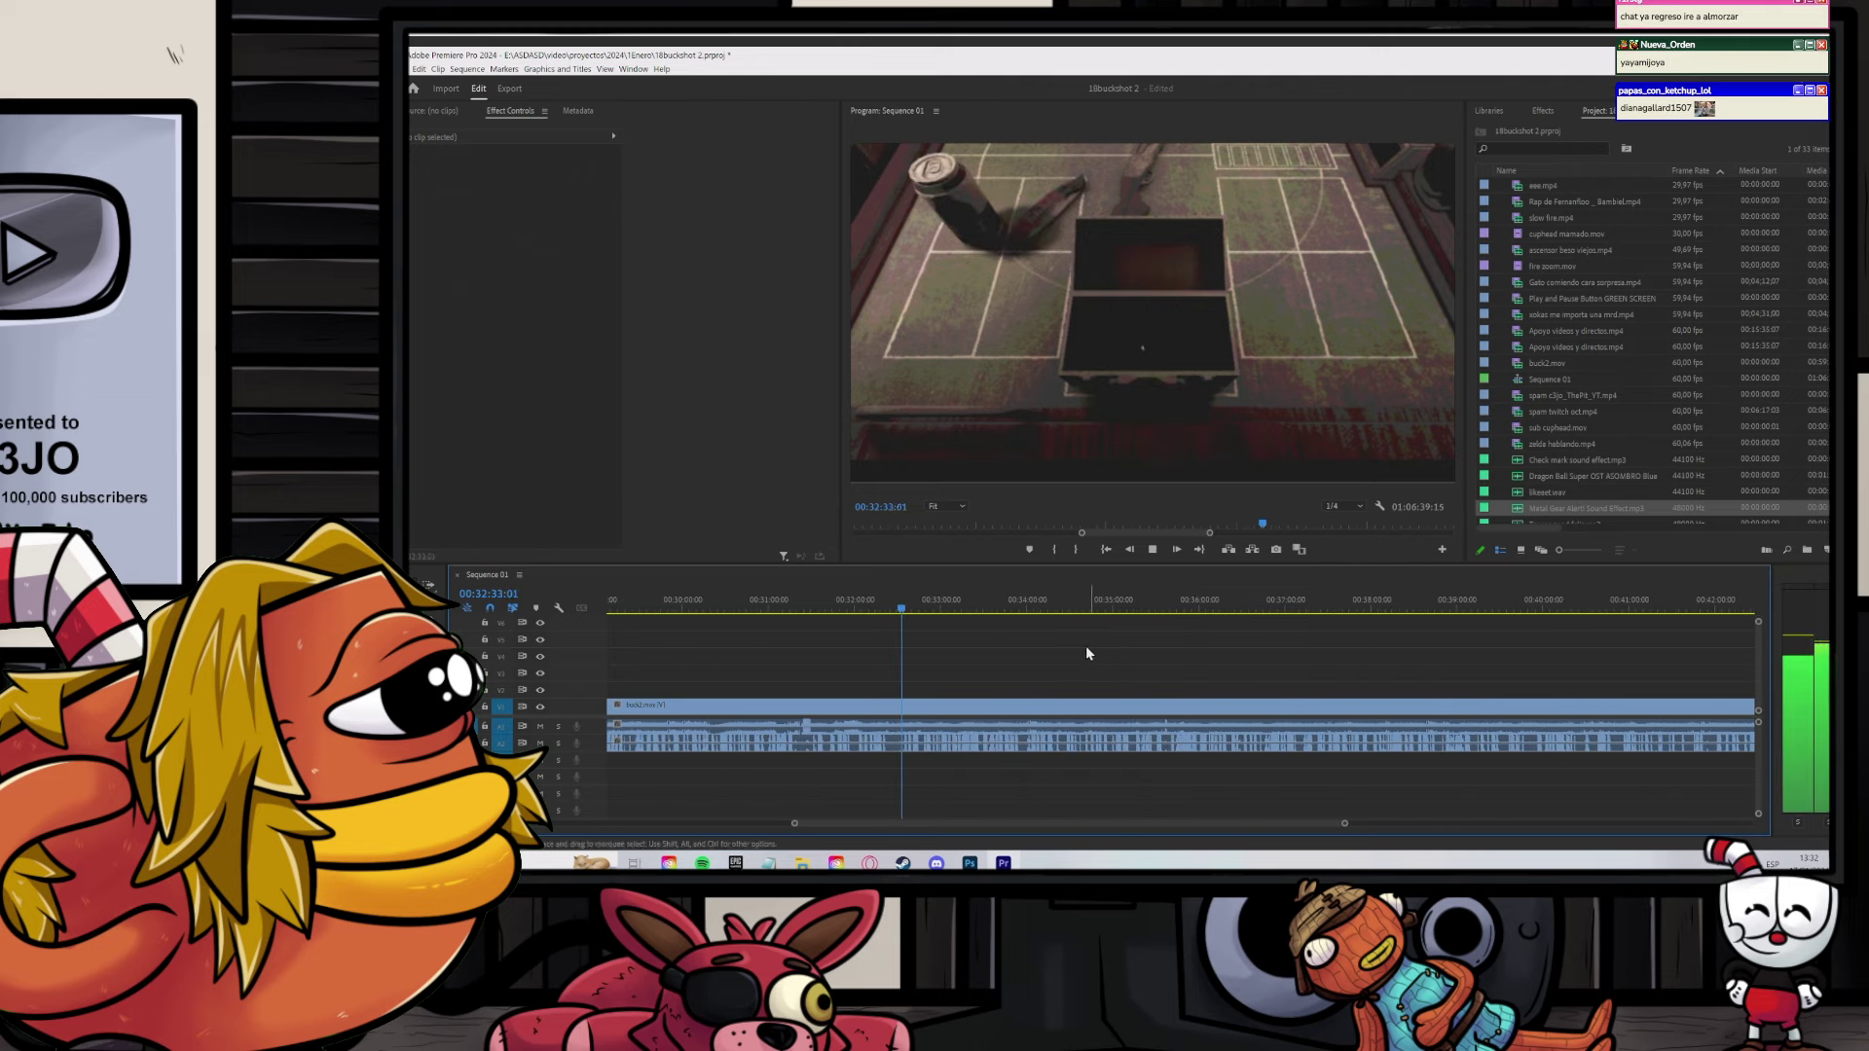
{"action": "scroll", "coordinate": [1057, 647], "scroll_direction": "up", "scroll_amount": 1}
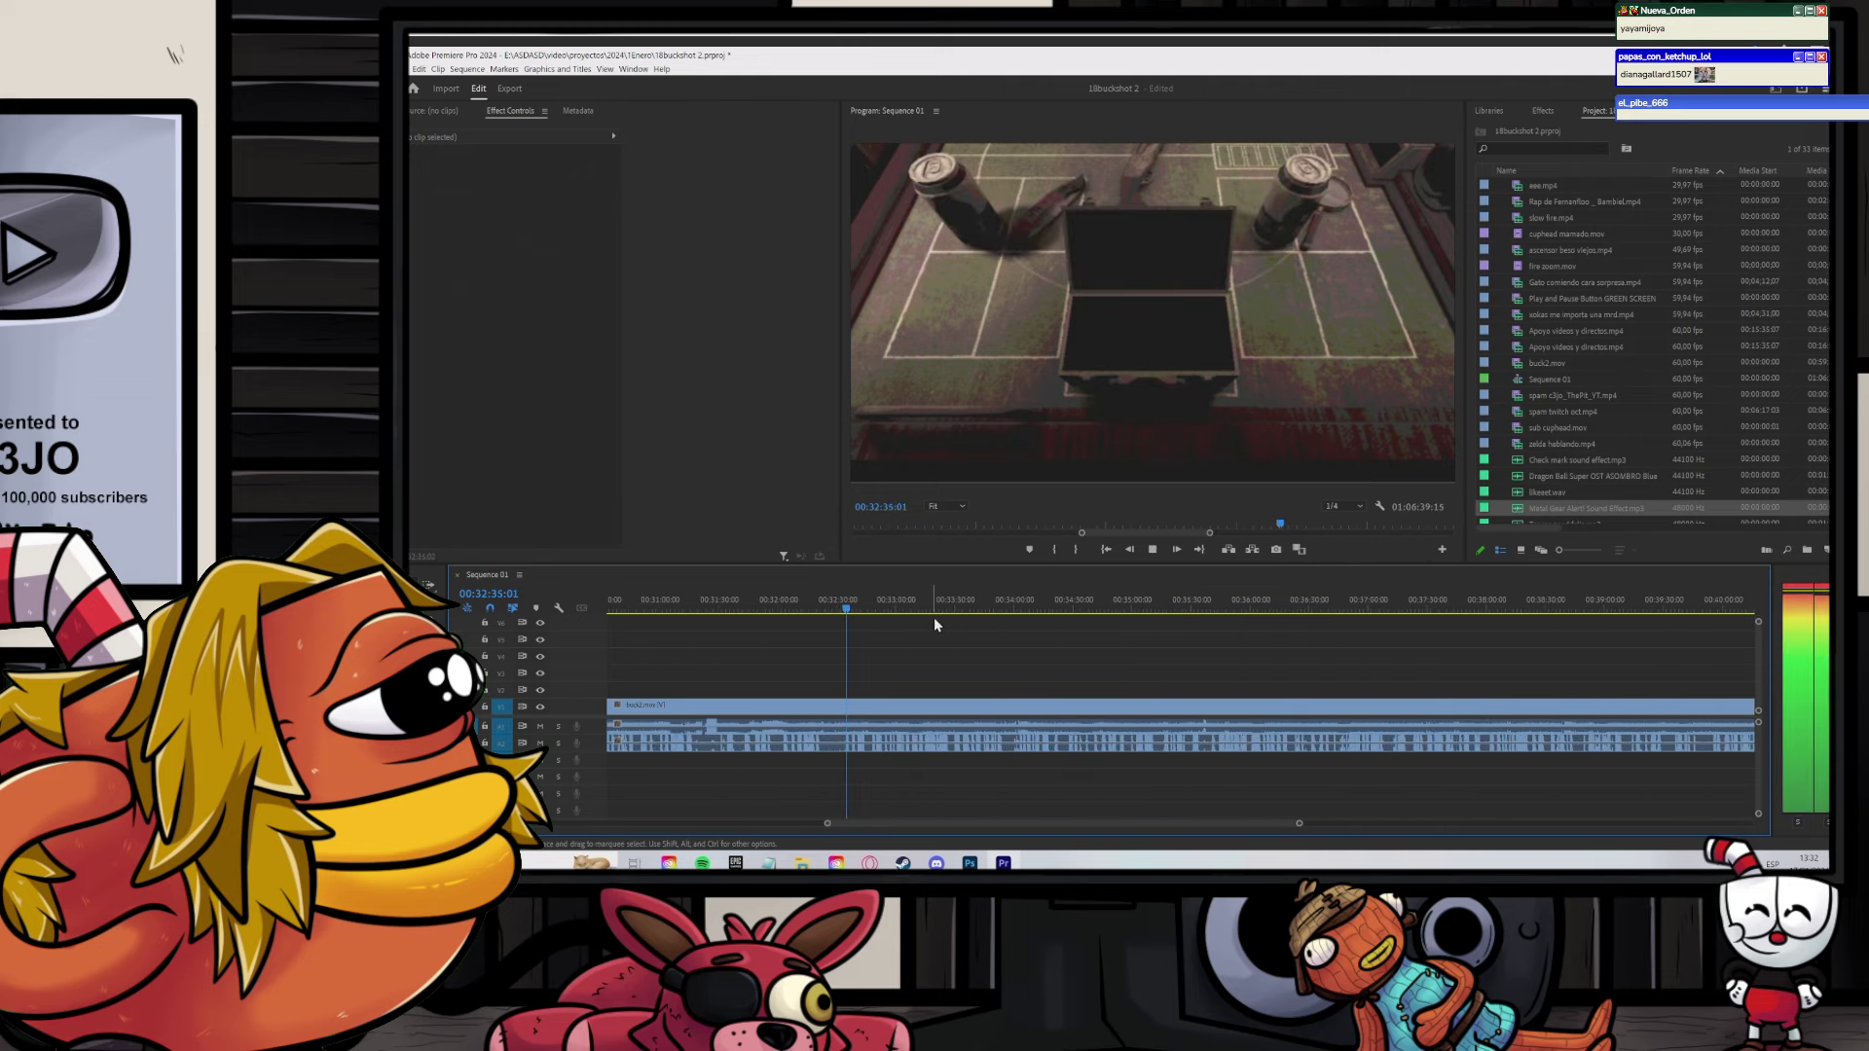
Step: Skim buck2.mov from about 00:32:35 ahead to the dealer's scoreboard near 00:45:24
{"action": "key", "text": "minus"}
{"action": "left_click_drag", "start_coordinate": [861, 606], "coordinate": [1161, 607]}
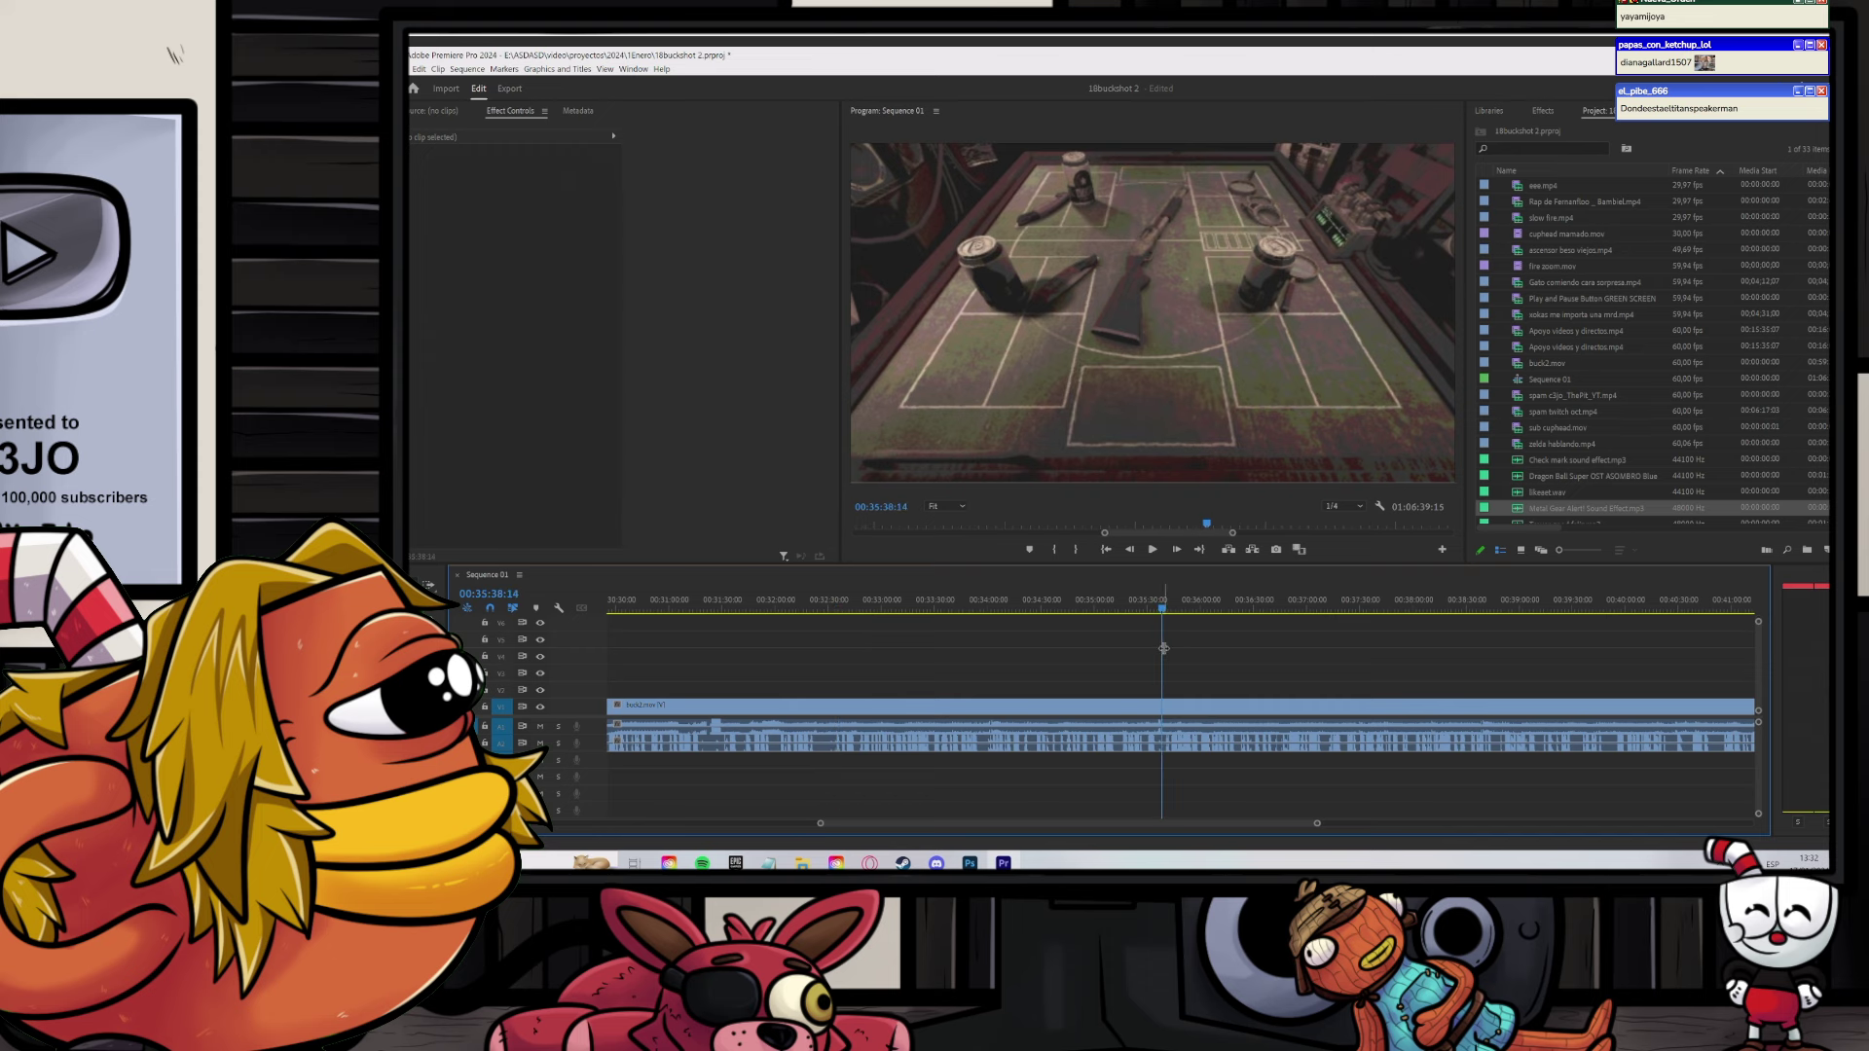
{"action": "scroll", "coordinate": [1157, 666], "scroll_direction": "down", "scroll_amount": 4}
{"action": "left_click_drag", "start_coordinate": [1019, 607], "coordinate": [1259, 629]}
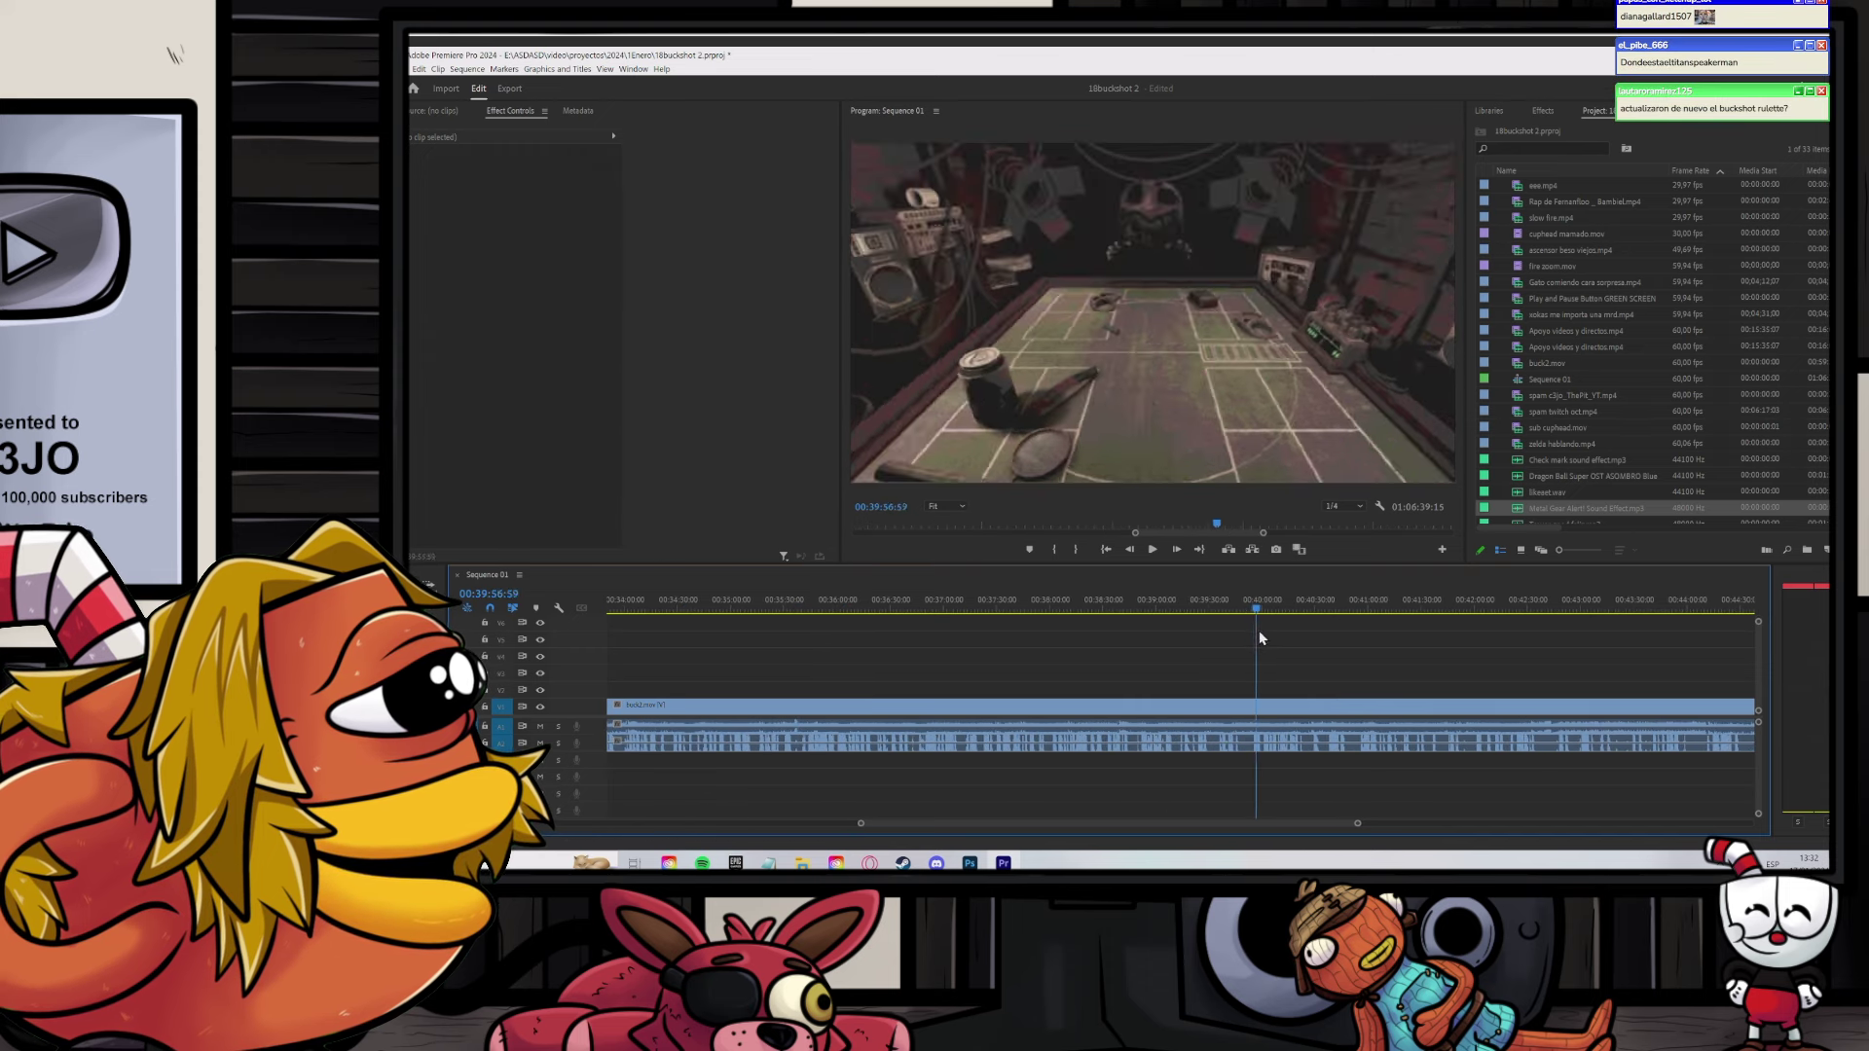
{"action": "key", "text": "space"}
{"action": "scroll", "coordinate": [1253, 643], "scroll_direction": "down", "scroll_amount": 2}
{"action": "key", "text": "minus"}
{"action": "scroll", "coordinate": [1091, 624], "scroll_direction": "right", "scroll_amount": 2}
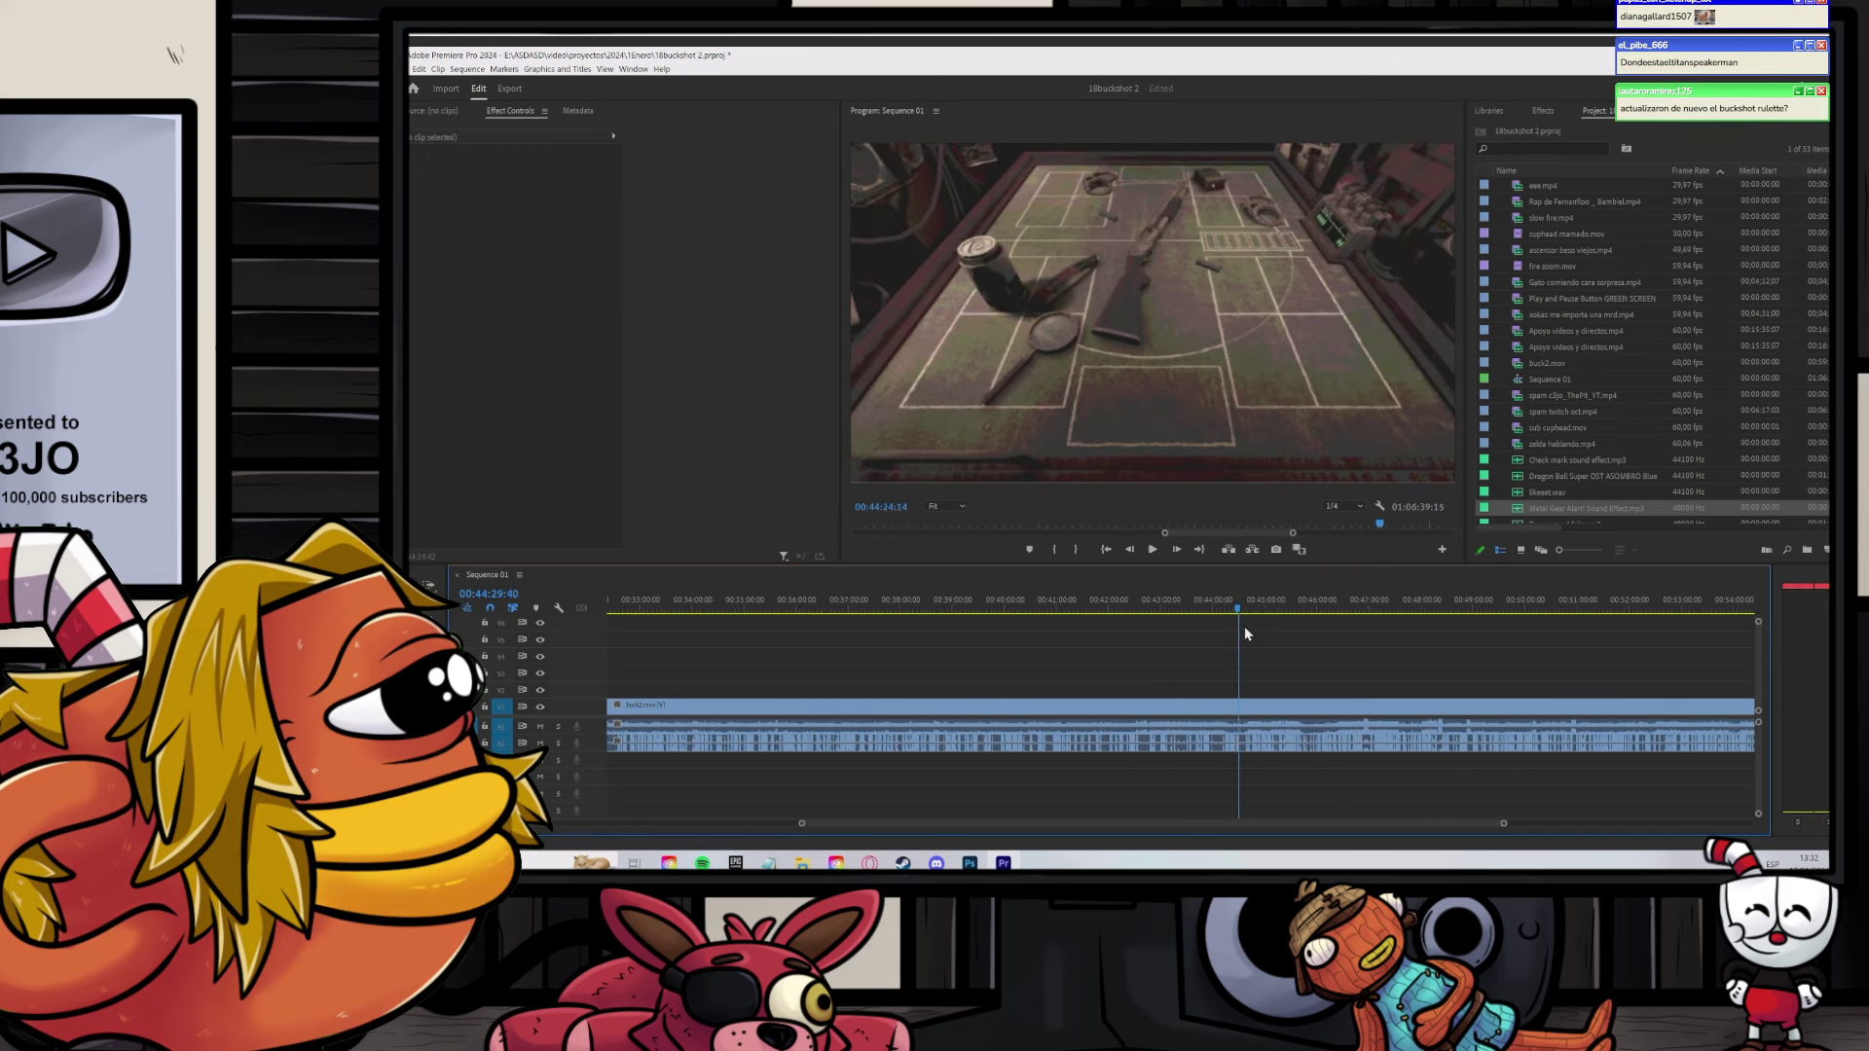
{"action": "key", "text": "space"}
{"action": "key", "text": "minus"}
{"action": "key", "text": "minus"}
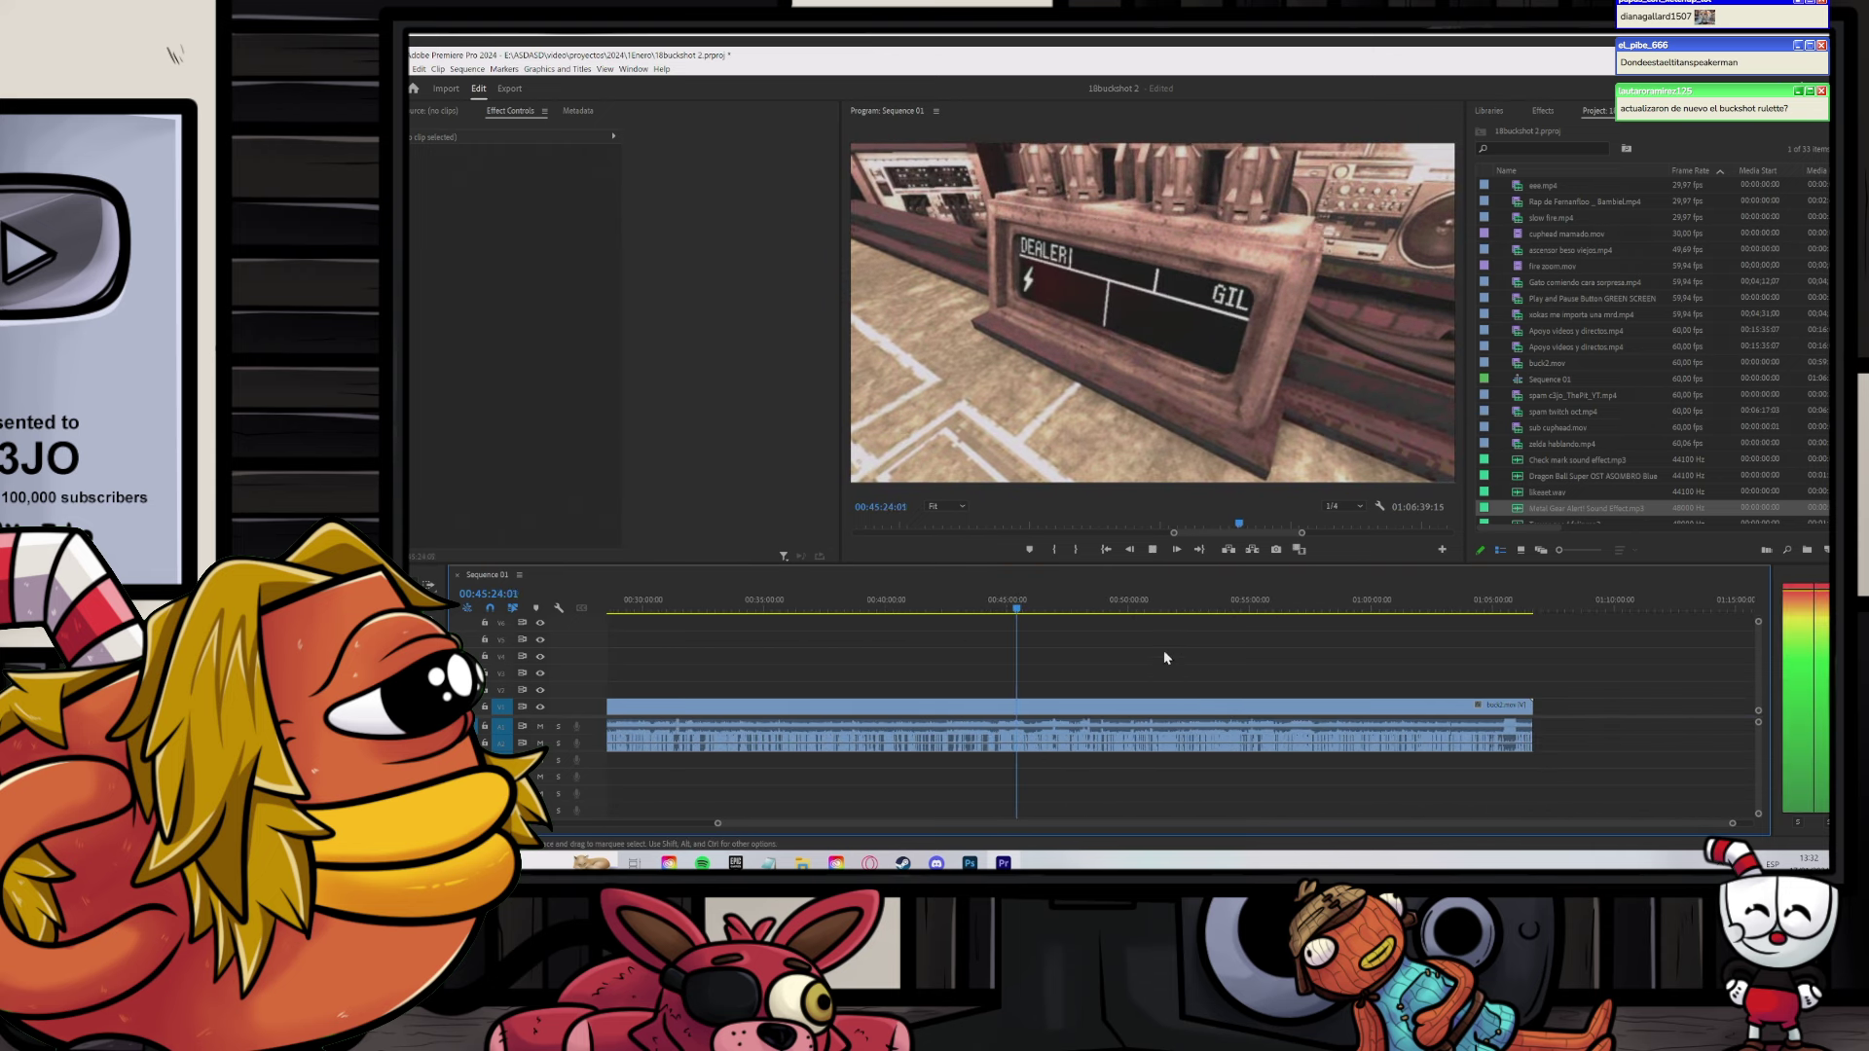
Step: Skim the last part of buck2.mov up to the bathroom scene near 01:04:31
{"action": "left_click_drag", "start_coordinate": [1009, 597], "coordinate": [1309, 656]}
{"action": "scroll", "coordinate": [1299, 666], "scroll_direction": "up", "scroll_amount": 2}
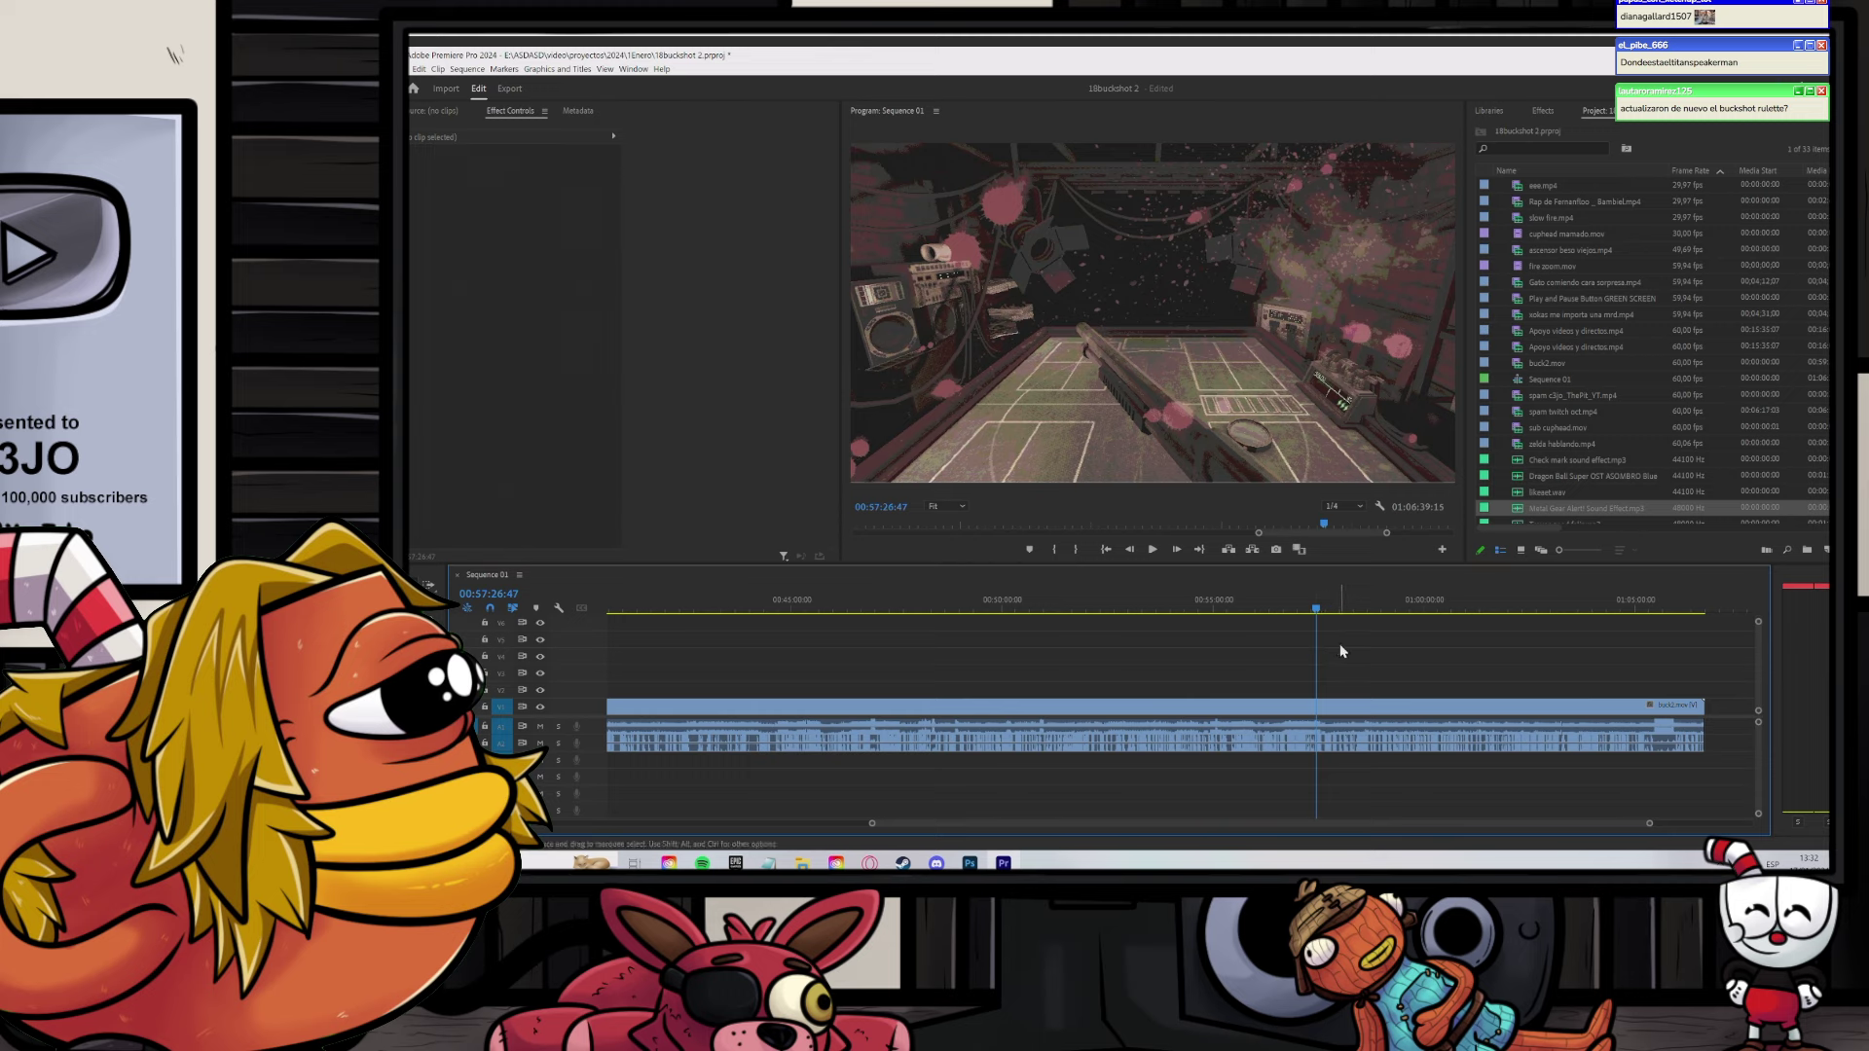
{"action": "left_click_drag", "start_coordinate": [1320, 645], "coordinate": [1525, 643]}
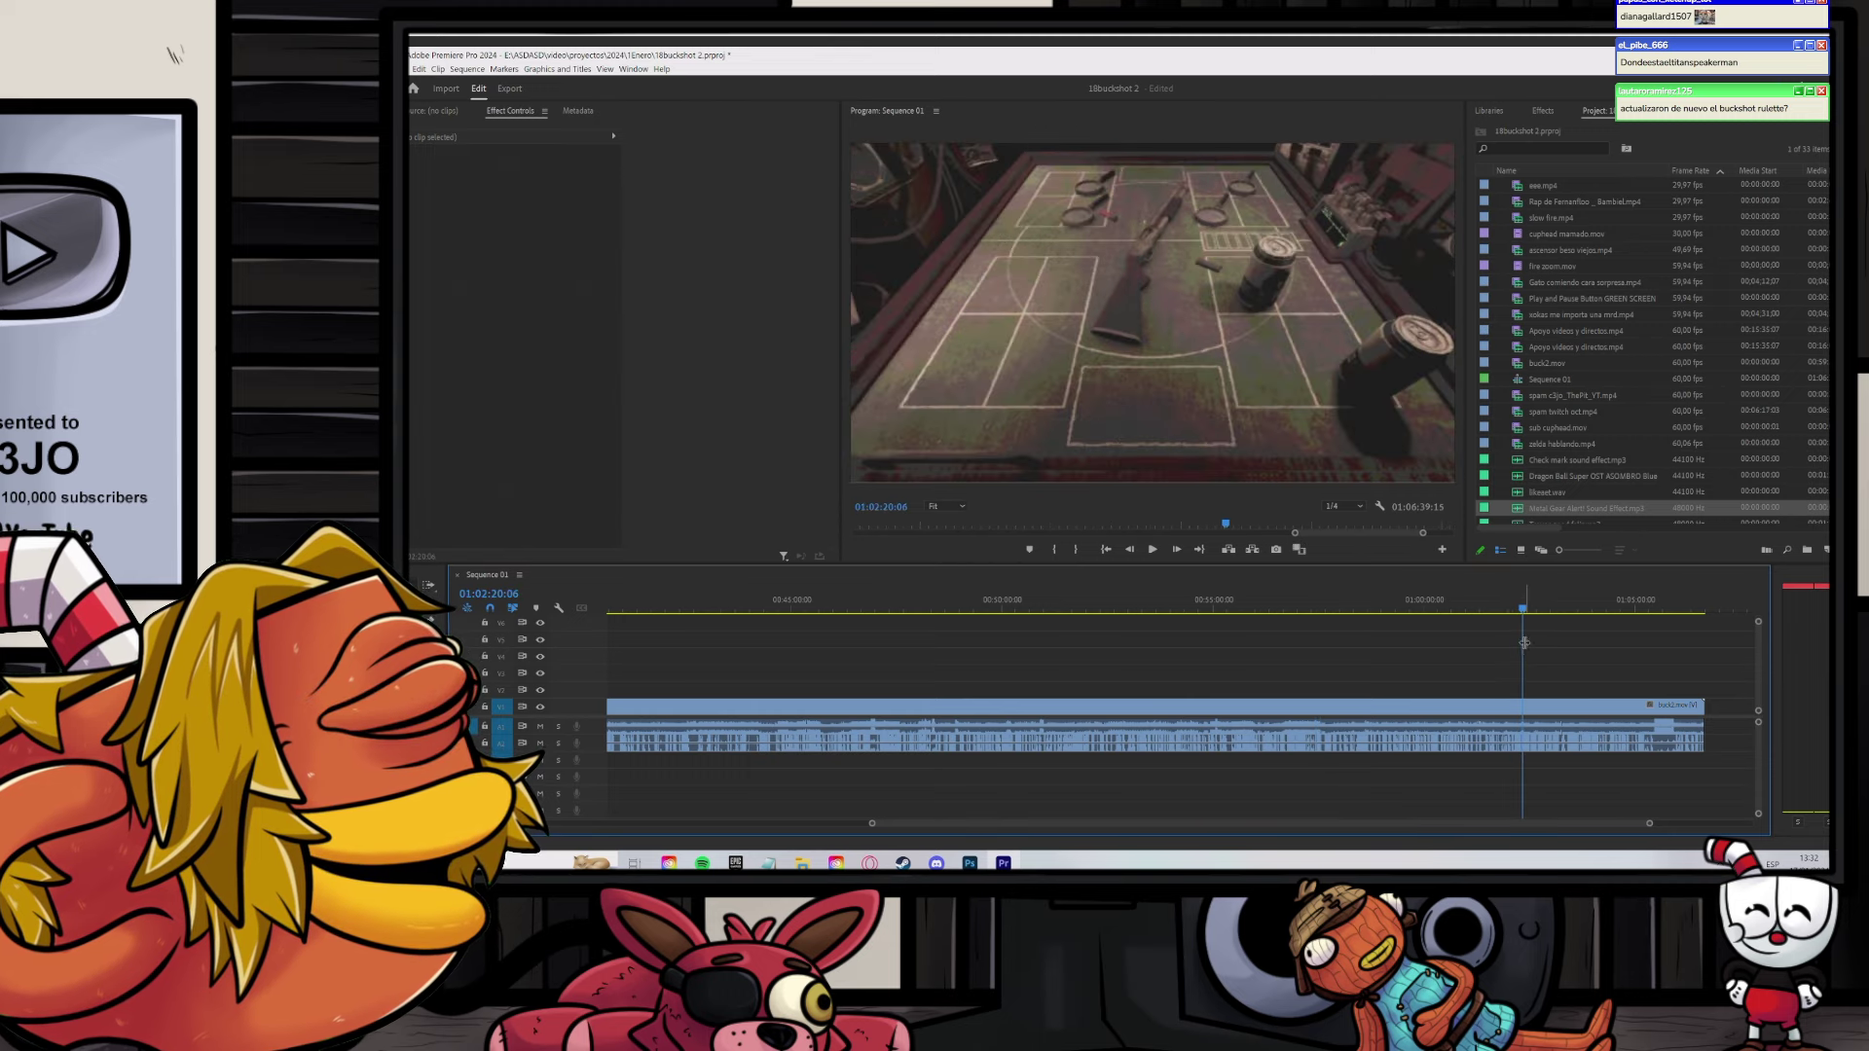
{"action": "scroll", "coordinate": [1509, 650], "scroll_direction": "up", "scroll_amount": 2}
{"action": "left_click_drag", "start_coordinate": [1294, 631], "coordinate": [1454, 642]}
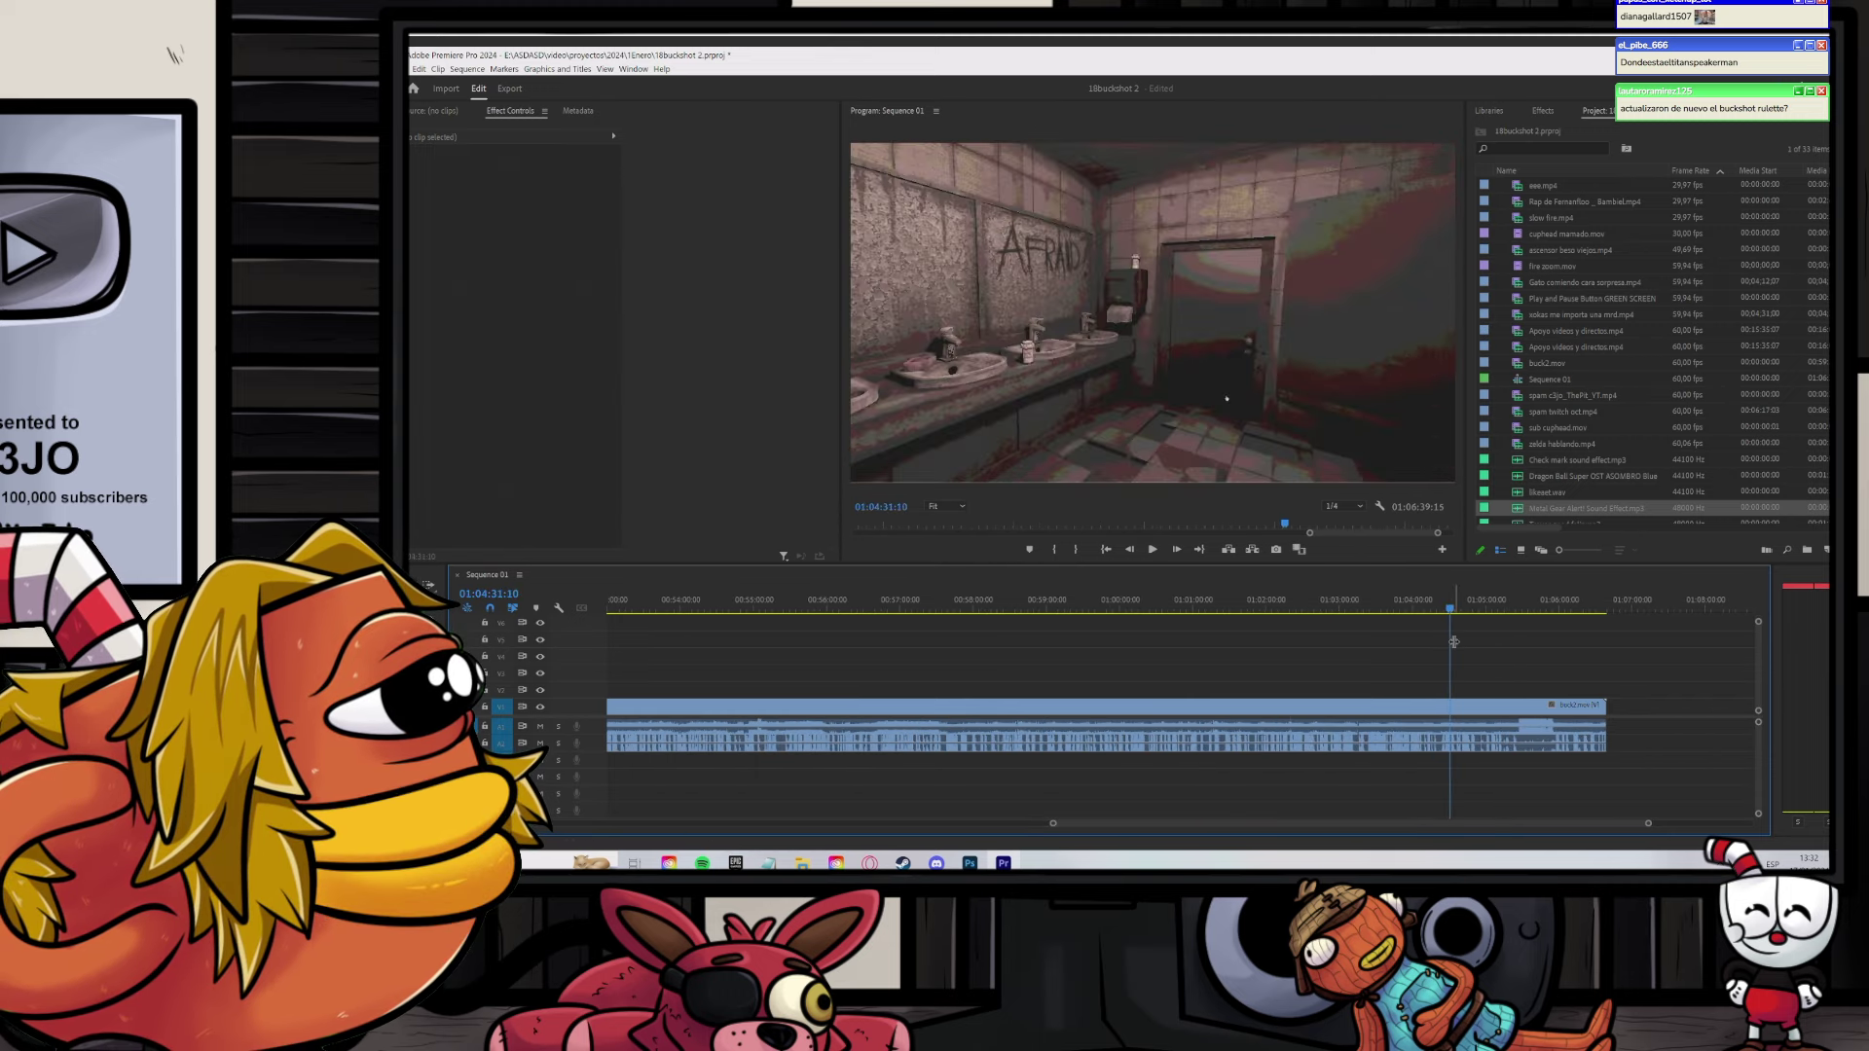
Step: Play the bathroom scene of buck2.mov between about 01:04:45 and 01:05:11 to find a usable part
{"action": "key", "text": "space"}
{"action": "scroll", "coordinate": [1448, 650], "scroll_direction": "up", "scroll_amount": 4}
{"action": "left_click", "coordinate": [1280, 611]}
{"action": "key", "text": "space"}
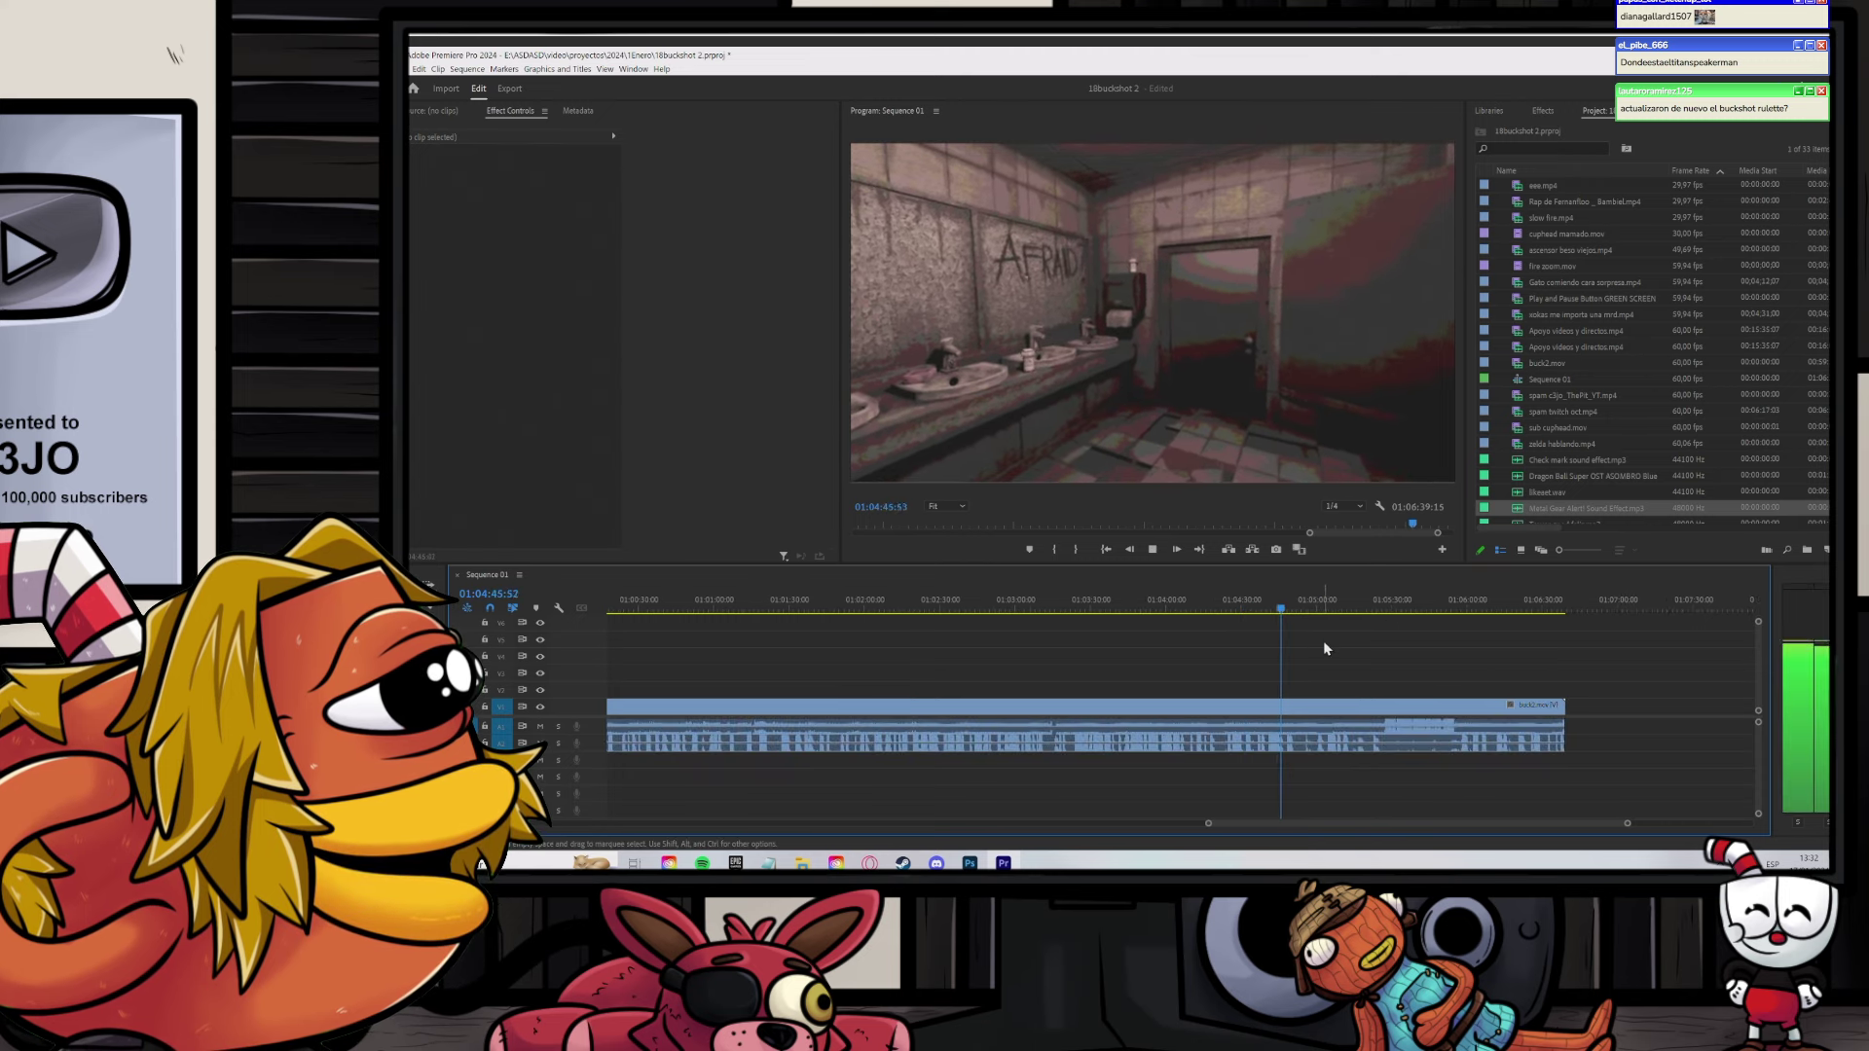
{"action": "key", "text": "equal"}
{"action": "key", "text": "equal"}
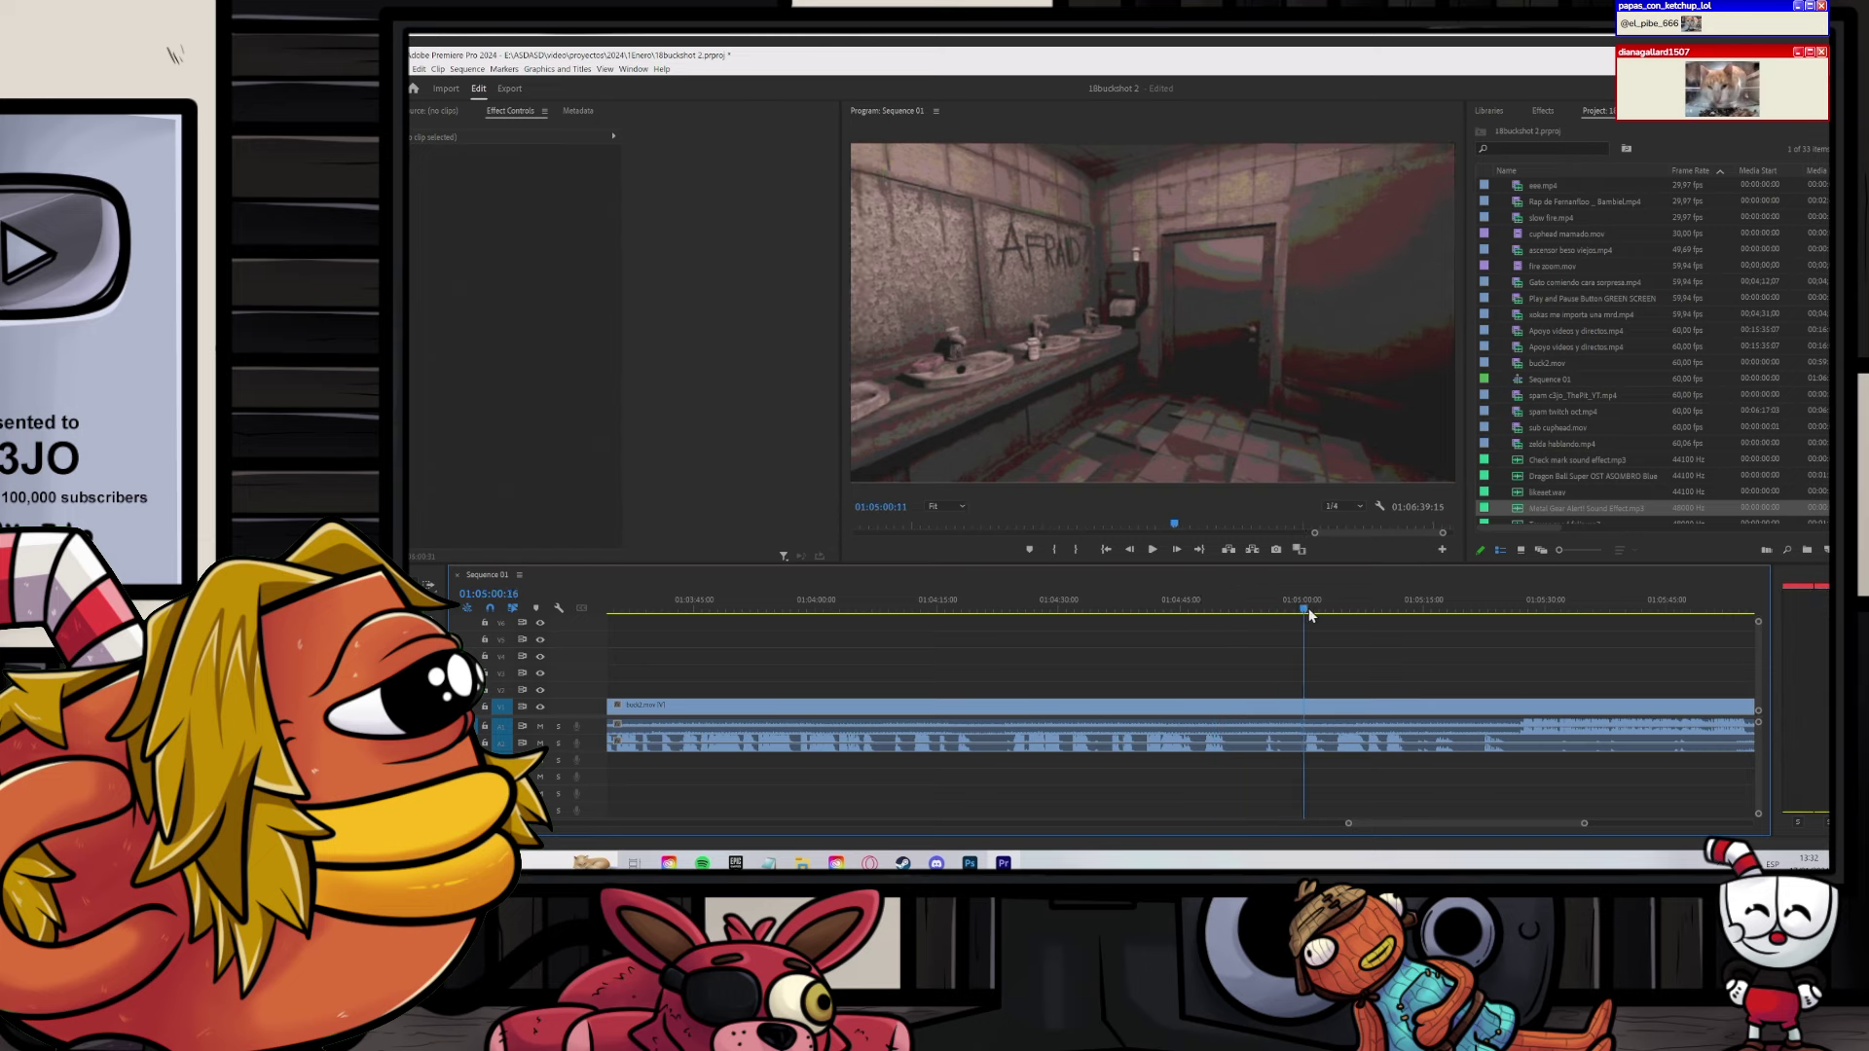
{"action": "scroll", "coordinate": [1270, 670], "scroll_direction": "down", "scroll_amount": 1}
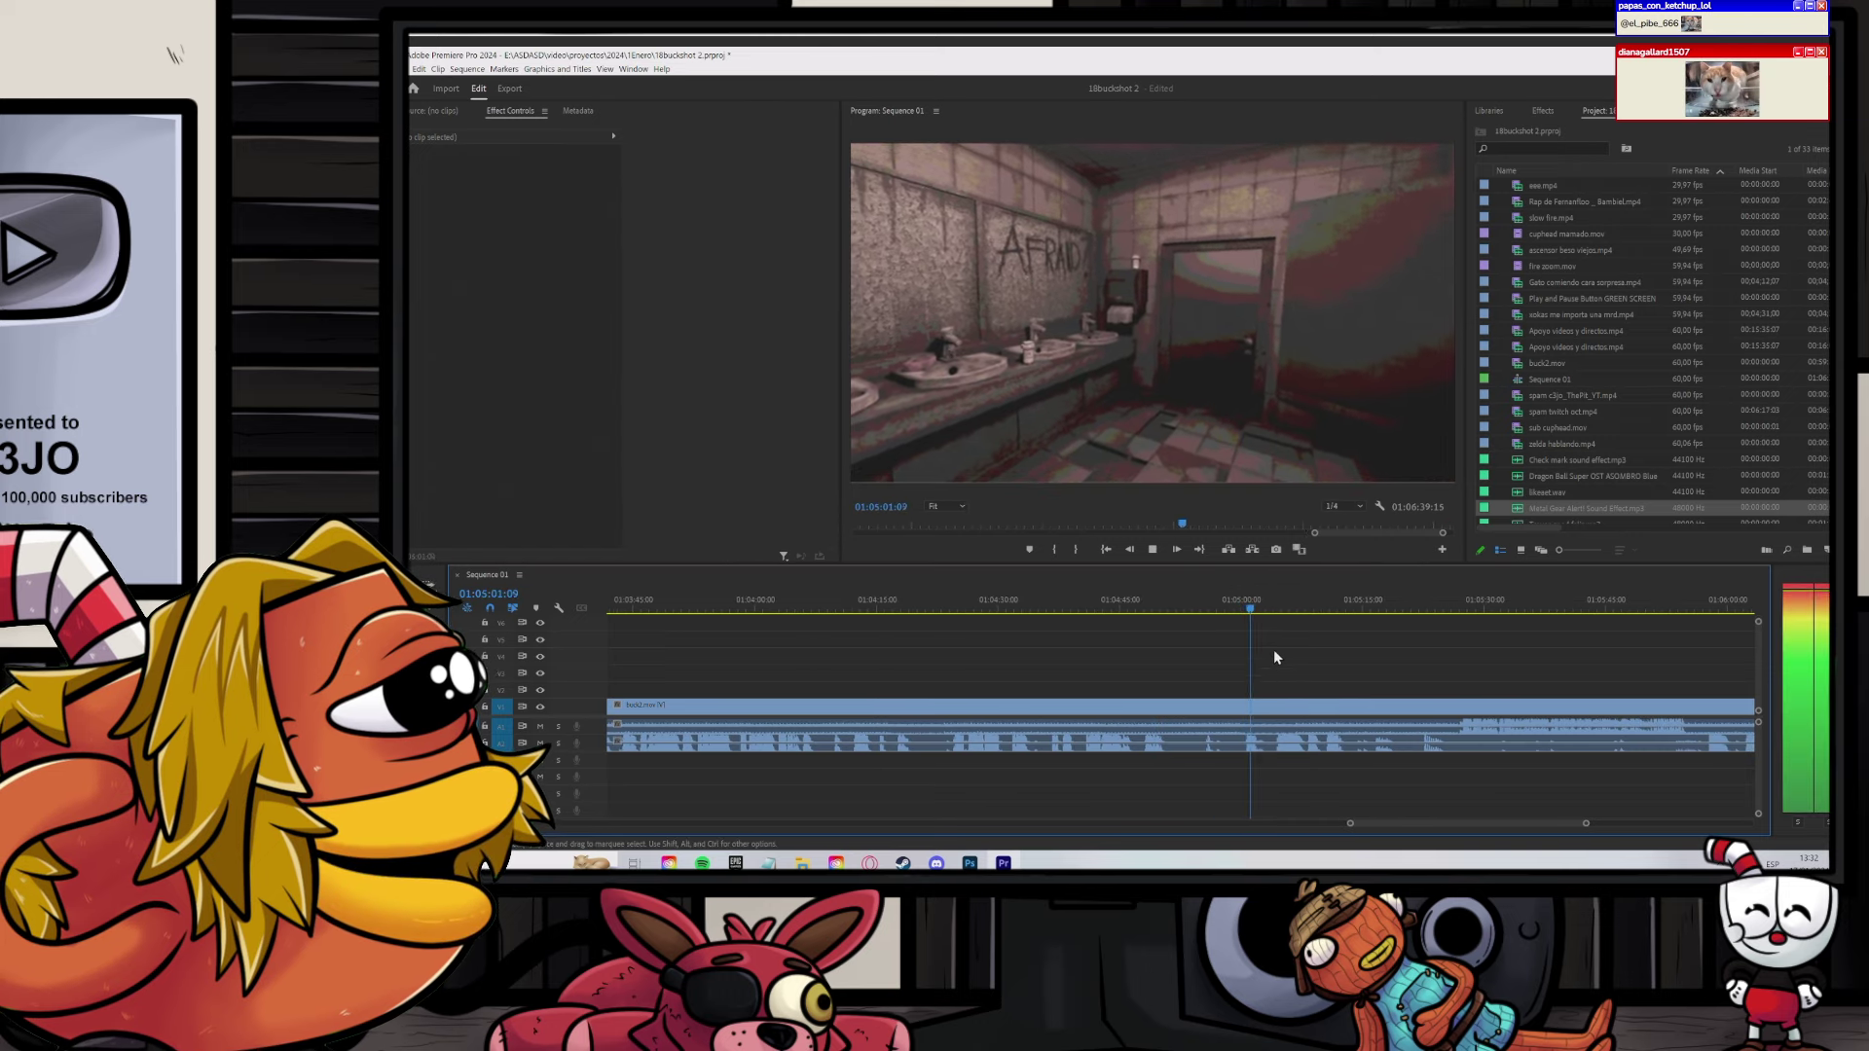
{"action": "left_click", "coordinate": [1325, 609]}
{"action": "key", "text": "space"}
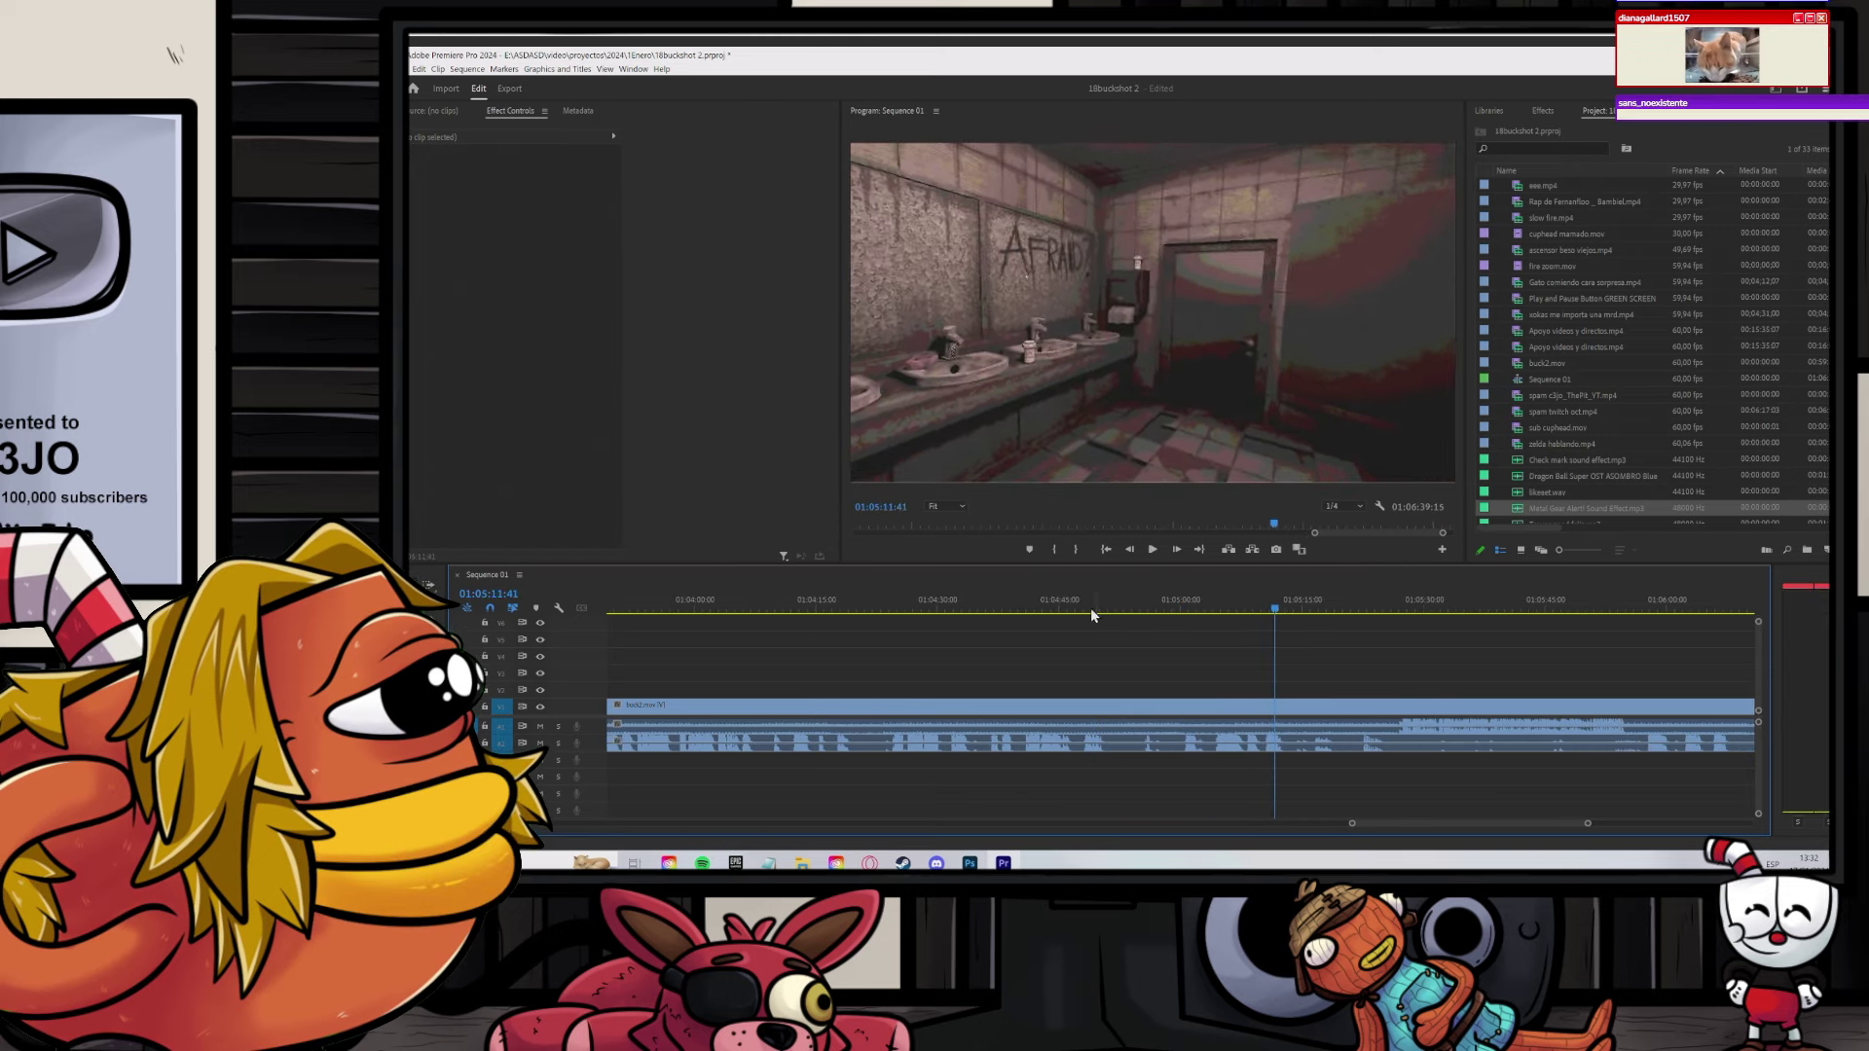
Step: Replay buck2.mov from about 01:04:45 and cut it around the pauses between about 01:04:46 and 01:05:01
{"action": "left_click", "coordinate": [1077, 610]}
{"action": "scroll", "coordinate": [1089, 642], "scroll_direction": "up", "scroll_amount": 3}
{"action": "left_click", "coordinate": [1034, 611]}
{"action": "key", "text": "space"}
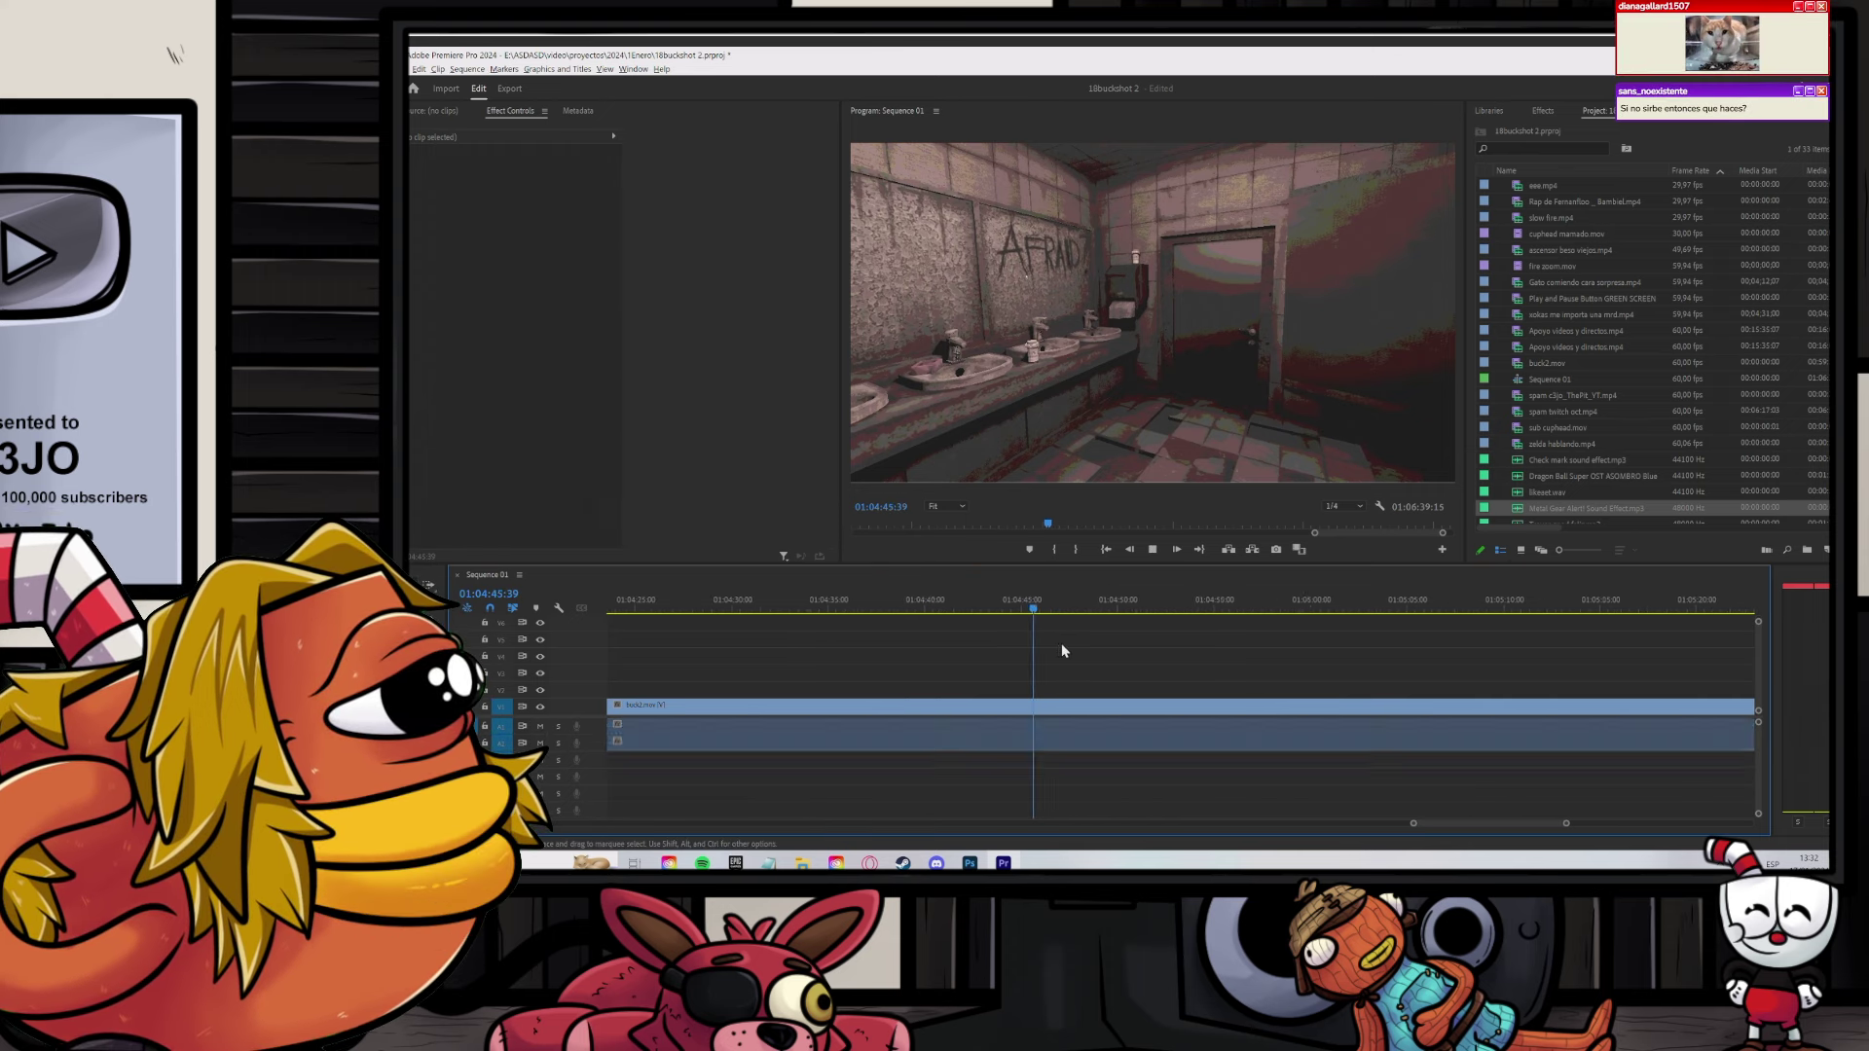
{"action": "key", "text": "="}
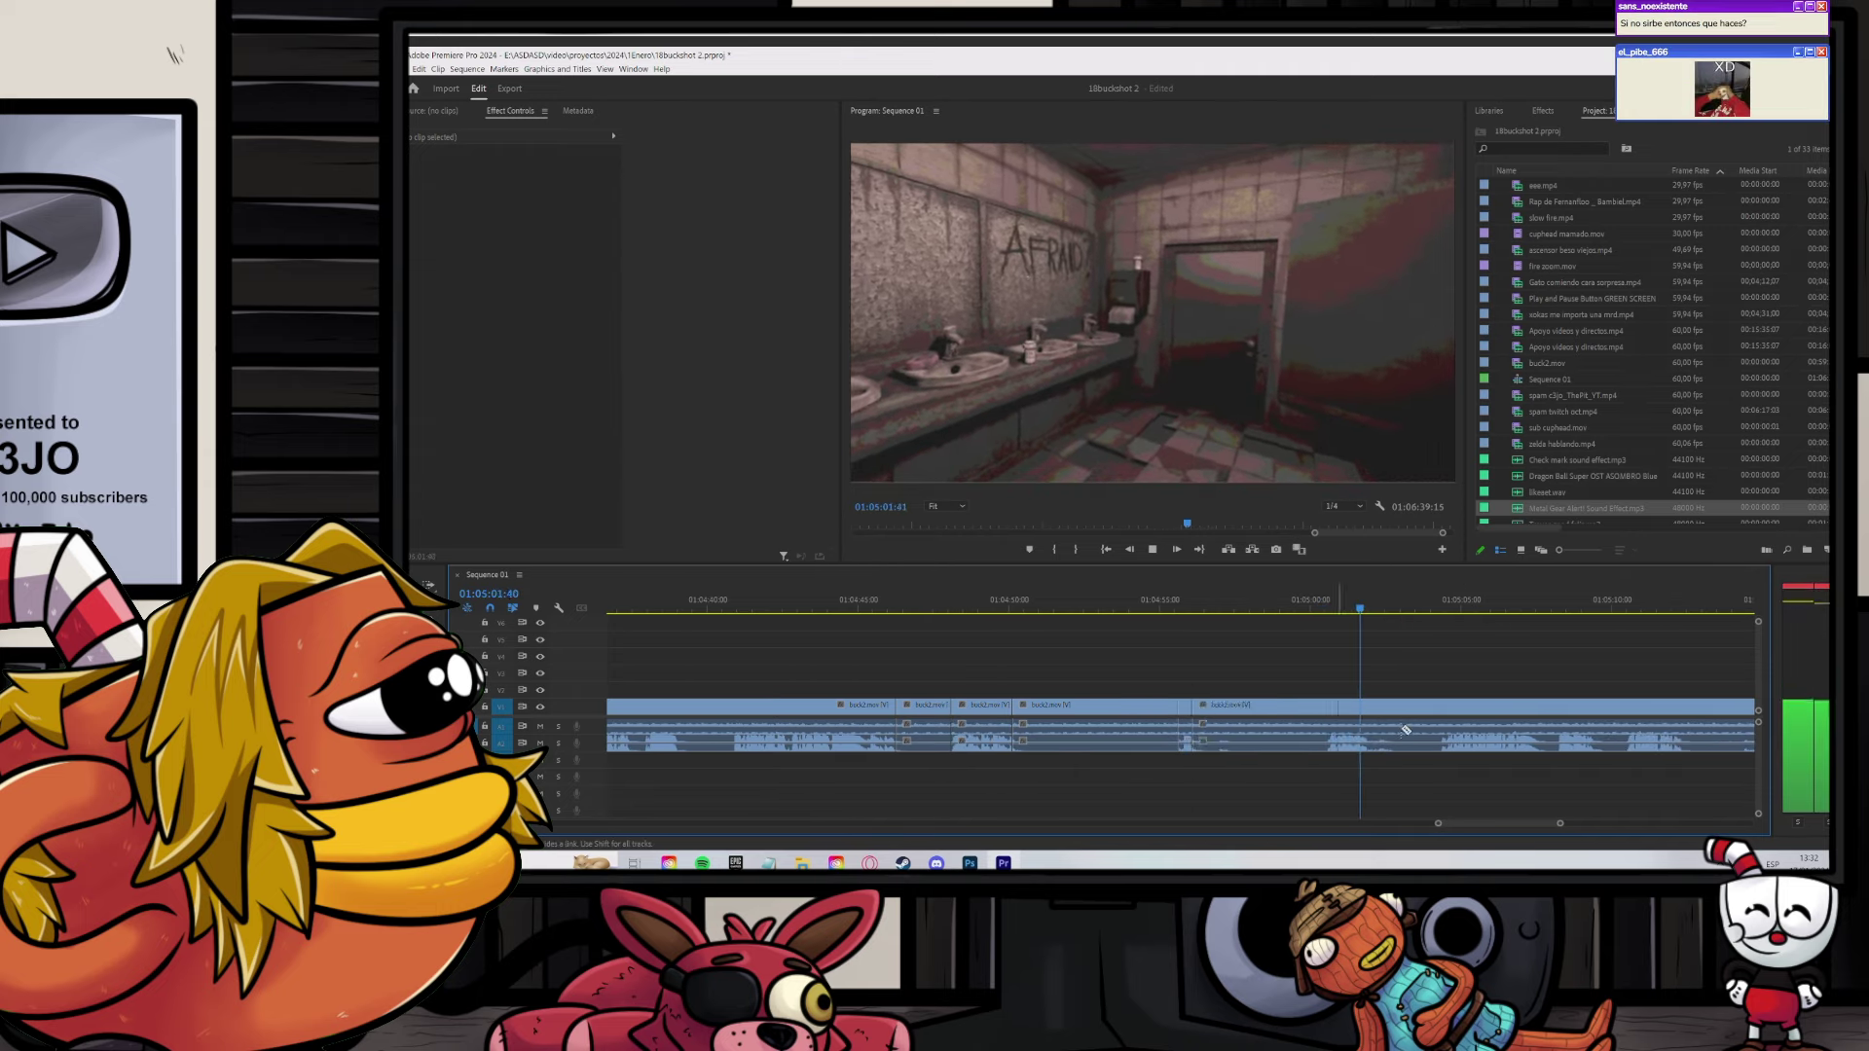
Step: Delete the unwanted split pieces of the buck2.mov clip between about 01:04:46 and 01:05:00, keeping the short spoken parts
{"action": "left_click", "coordinate": [1443, 609]}
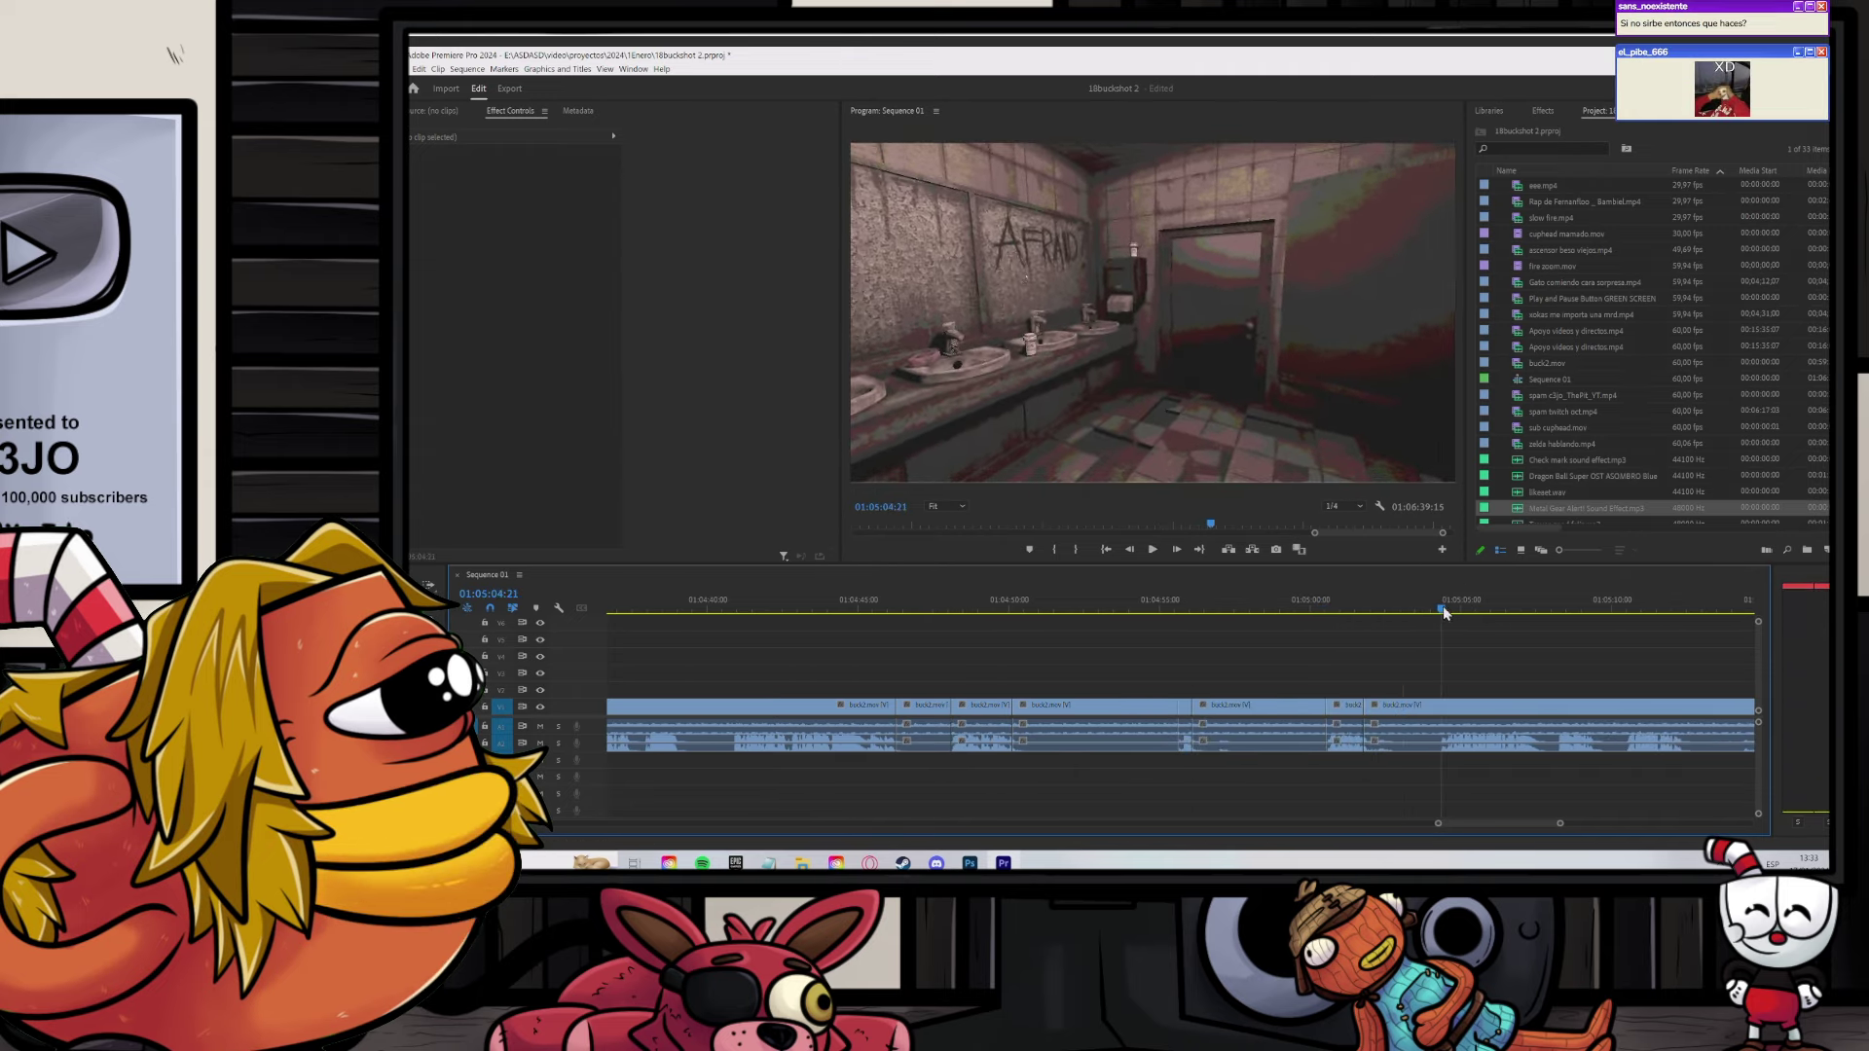
{"action": "key", "text": "space"}
{"action": "scroll", "coordinate": [1393, 683], "scroll_direction": "down", "scroll_amount": 5}
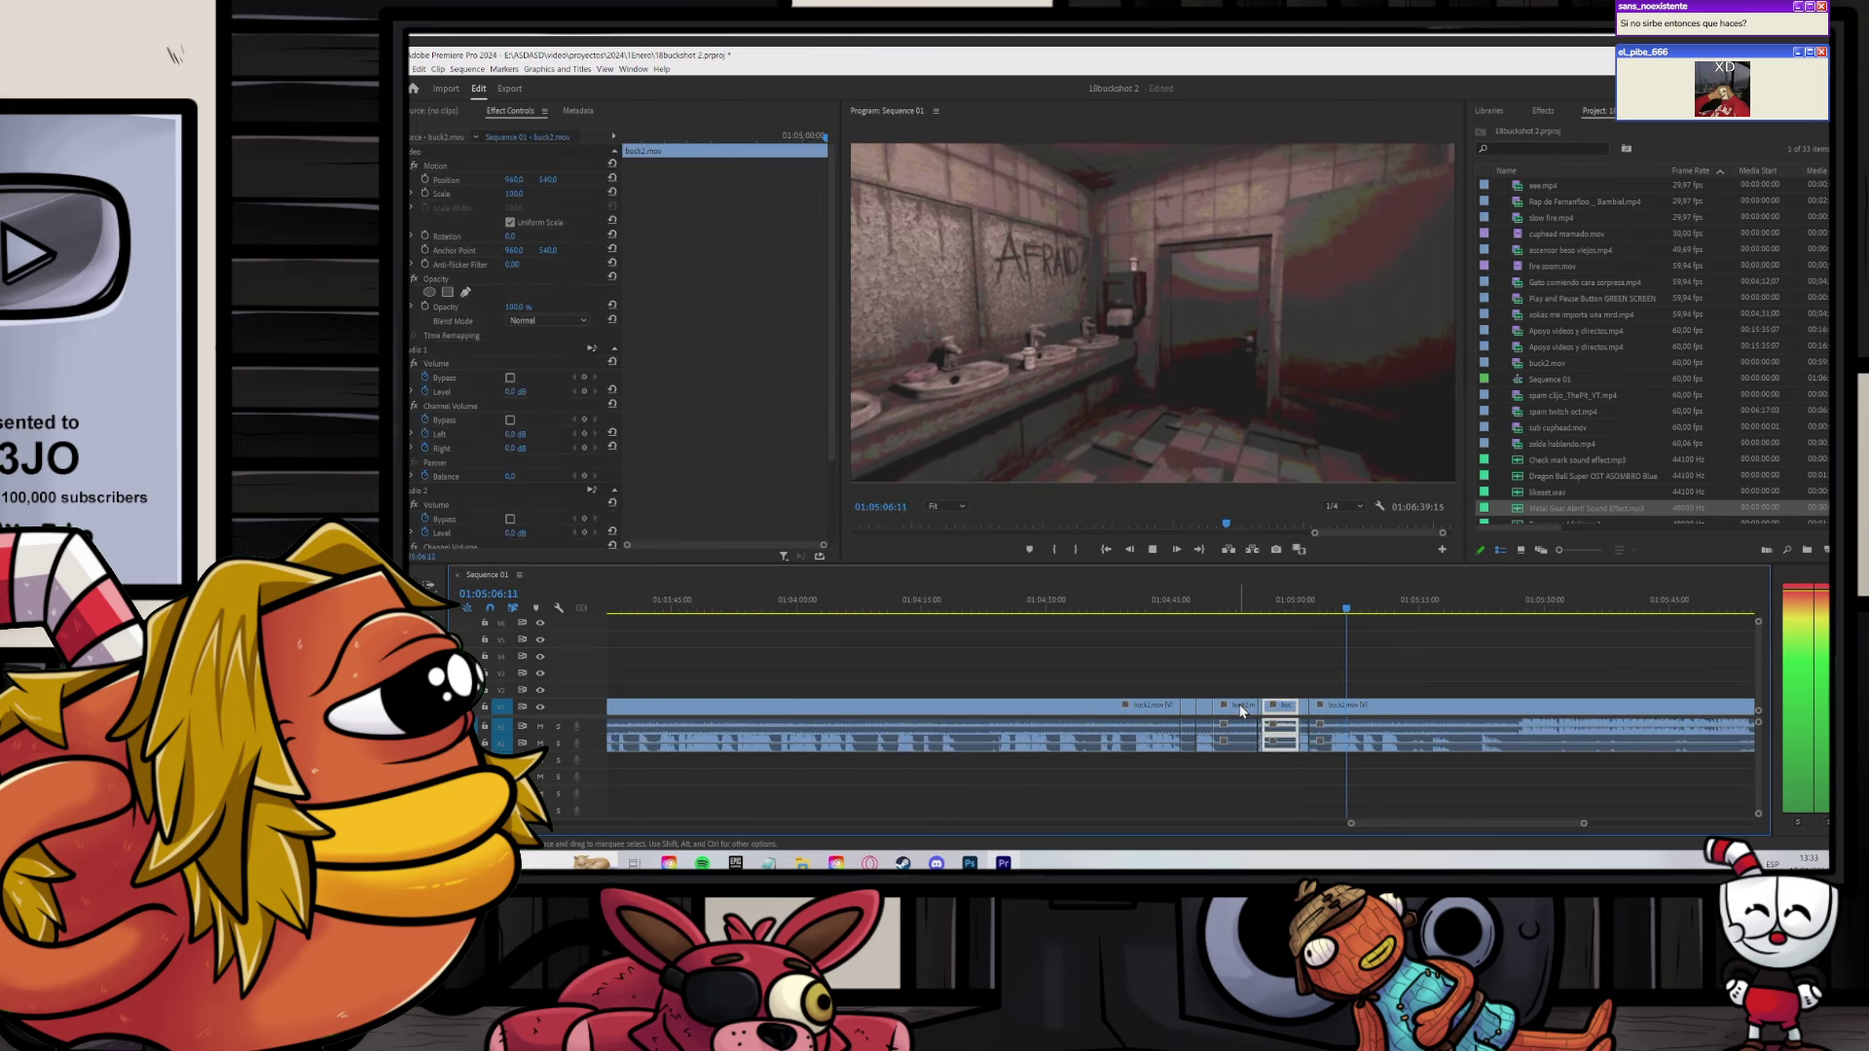
{"action": "key", "text": "Delete"}
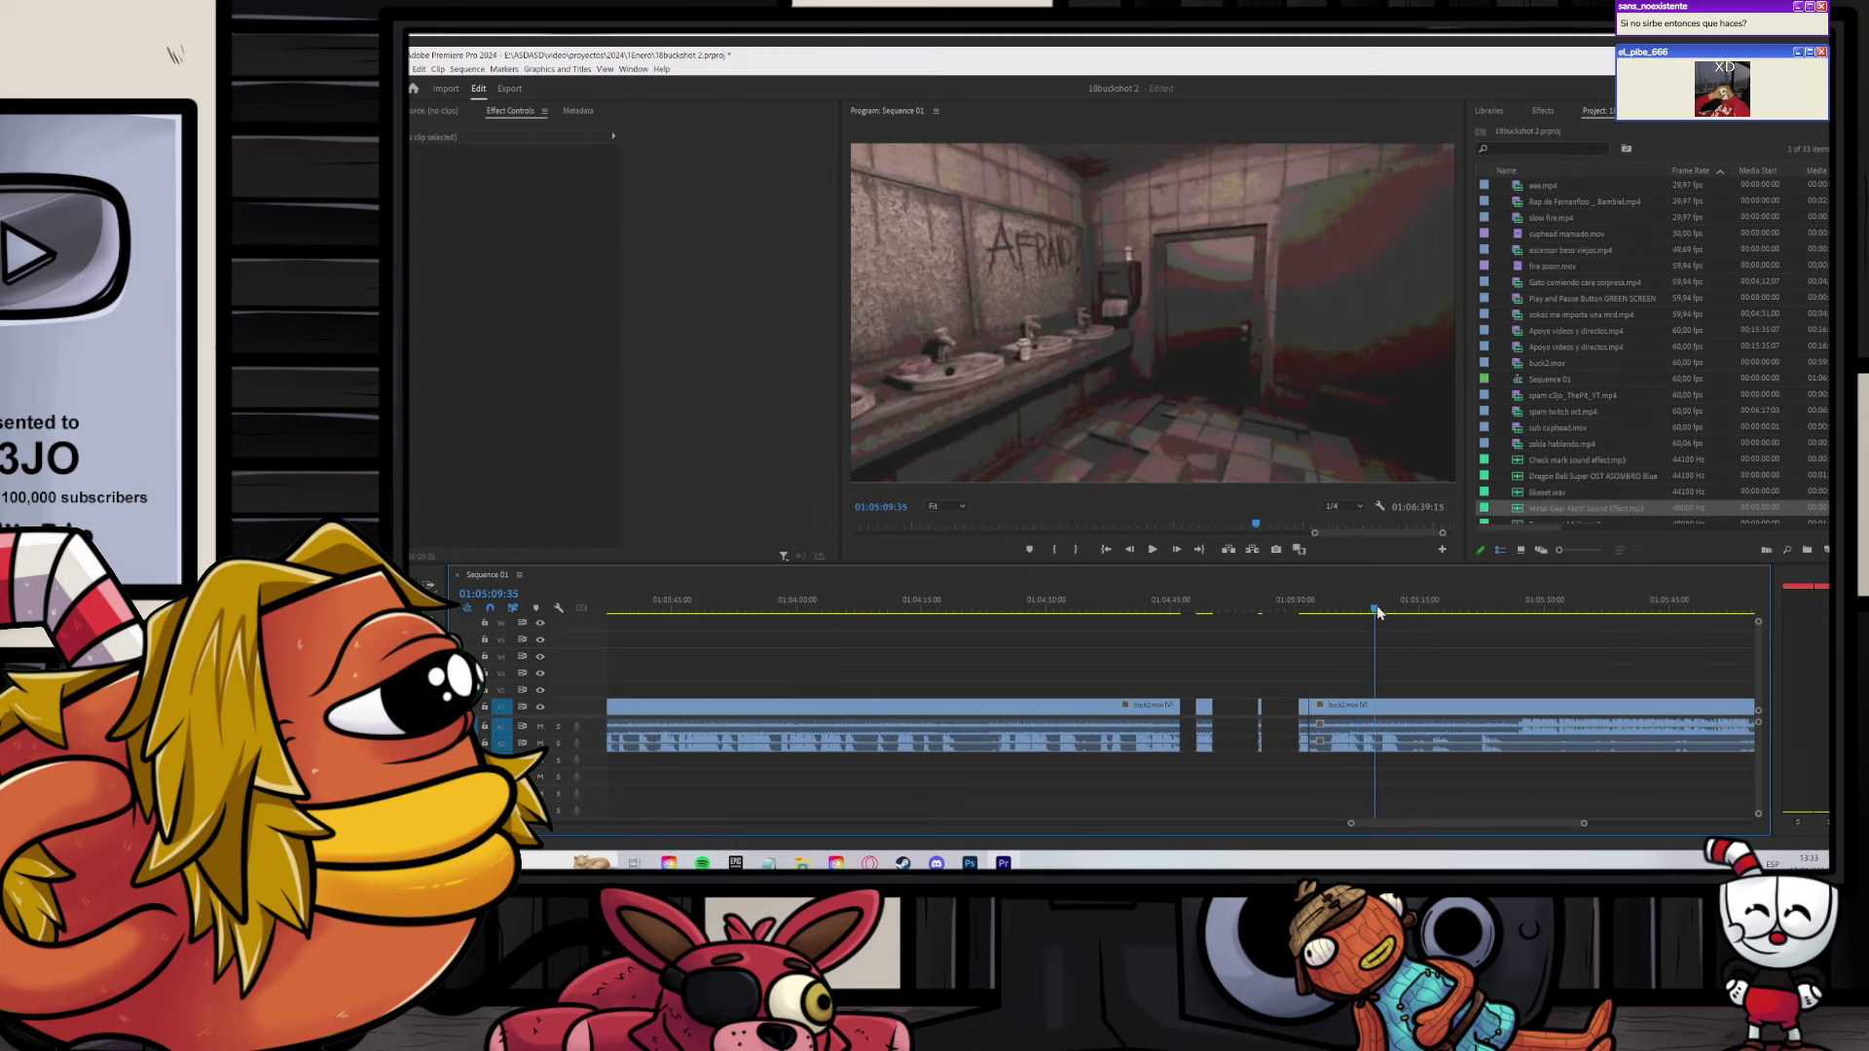
Step: Play through the sequence in jumps from about 01:05:09 up to the subscribe animation at about 01:05:27
{"action": "key", "text": "space"}
{"action": "key", "text": "equal"}
{"action": "key", "text": "equal"}
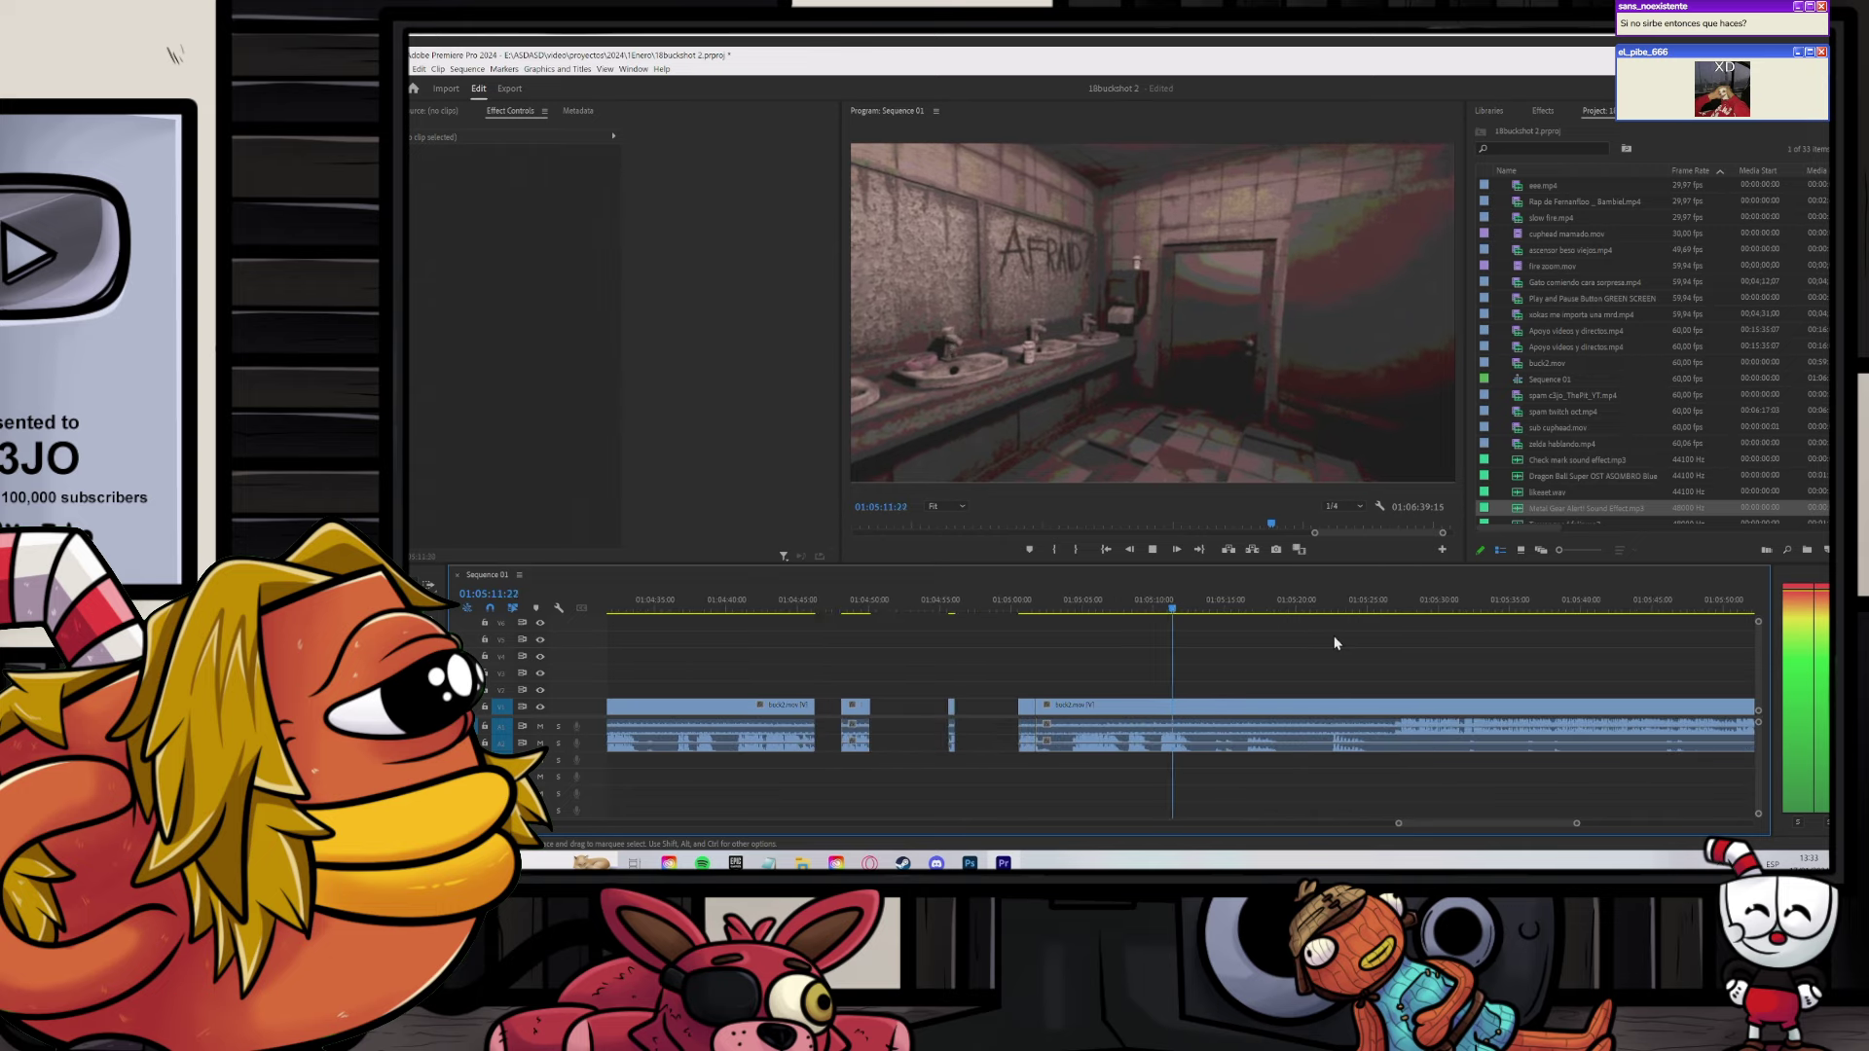
{"action": "left_click", "coordinate": [1344, 612]}
{"action": "key", "text": "space"}
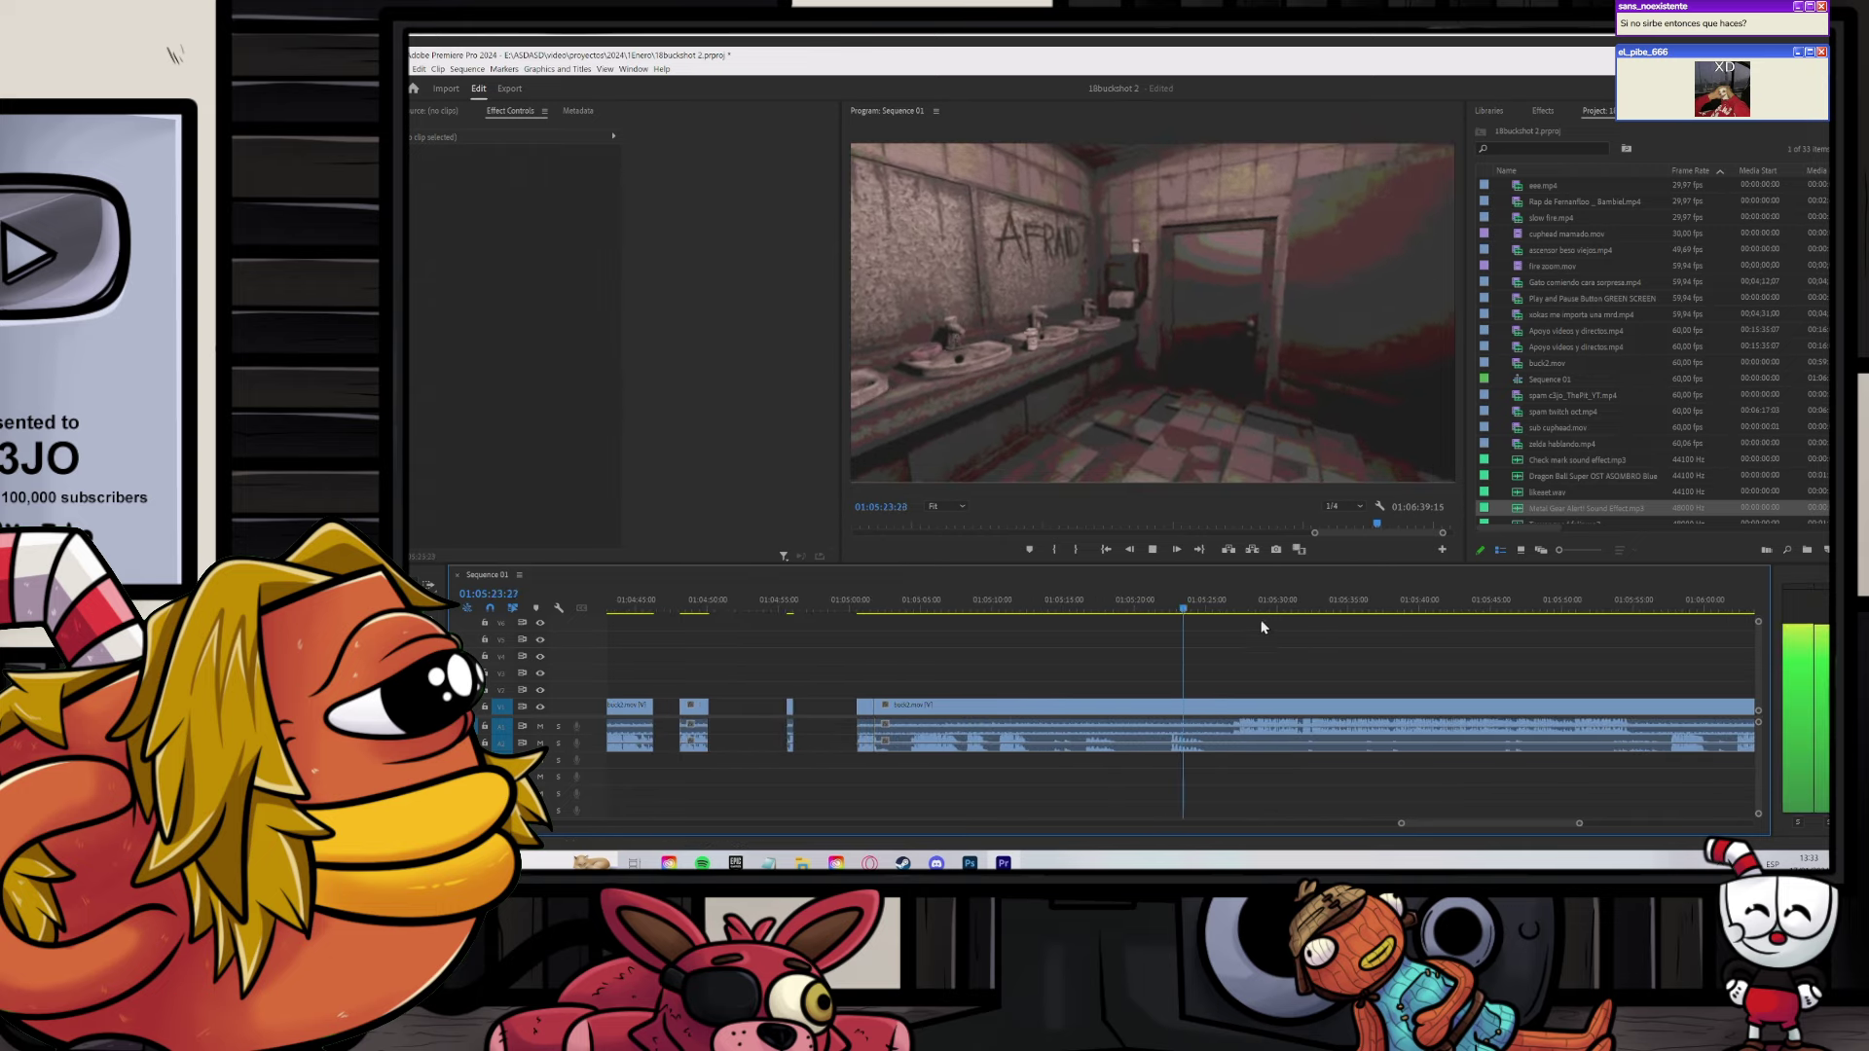
{"action": "left_click", "coordinate": [1232, 609]}
{"action": "key", "text": "space"}
{"action": "scroll", "coordinate": [1246, 628], "scroll_direction": "up", "scroll_amount": 1}
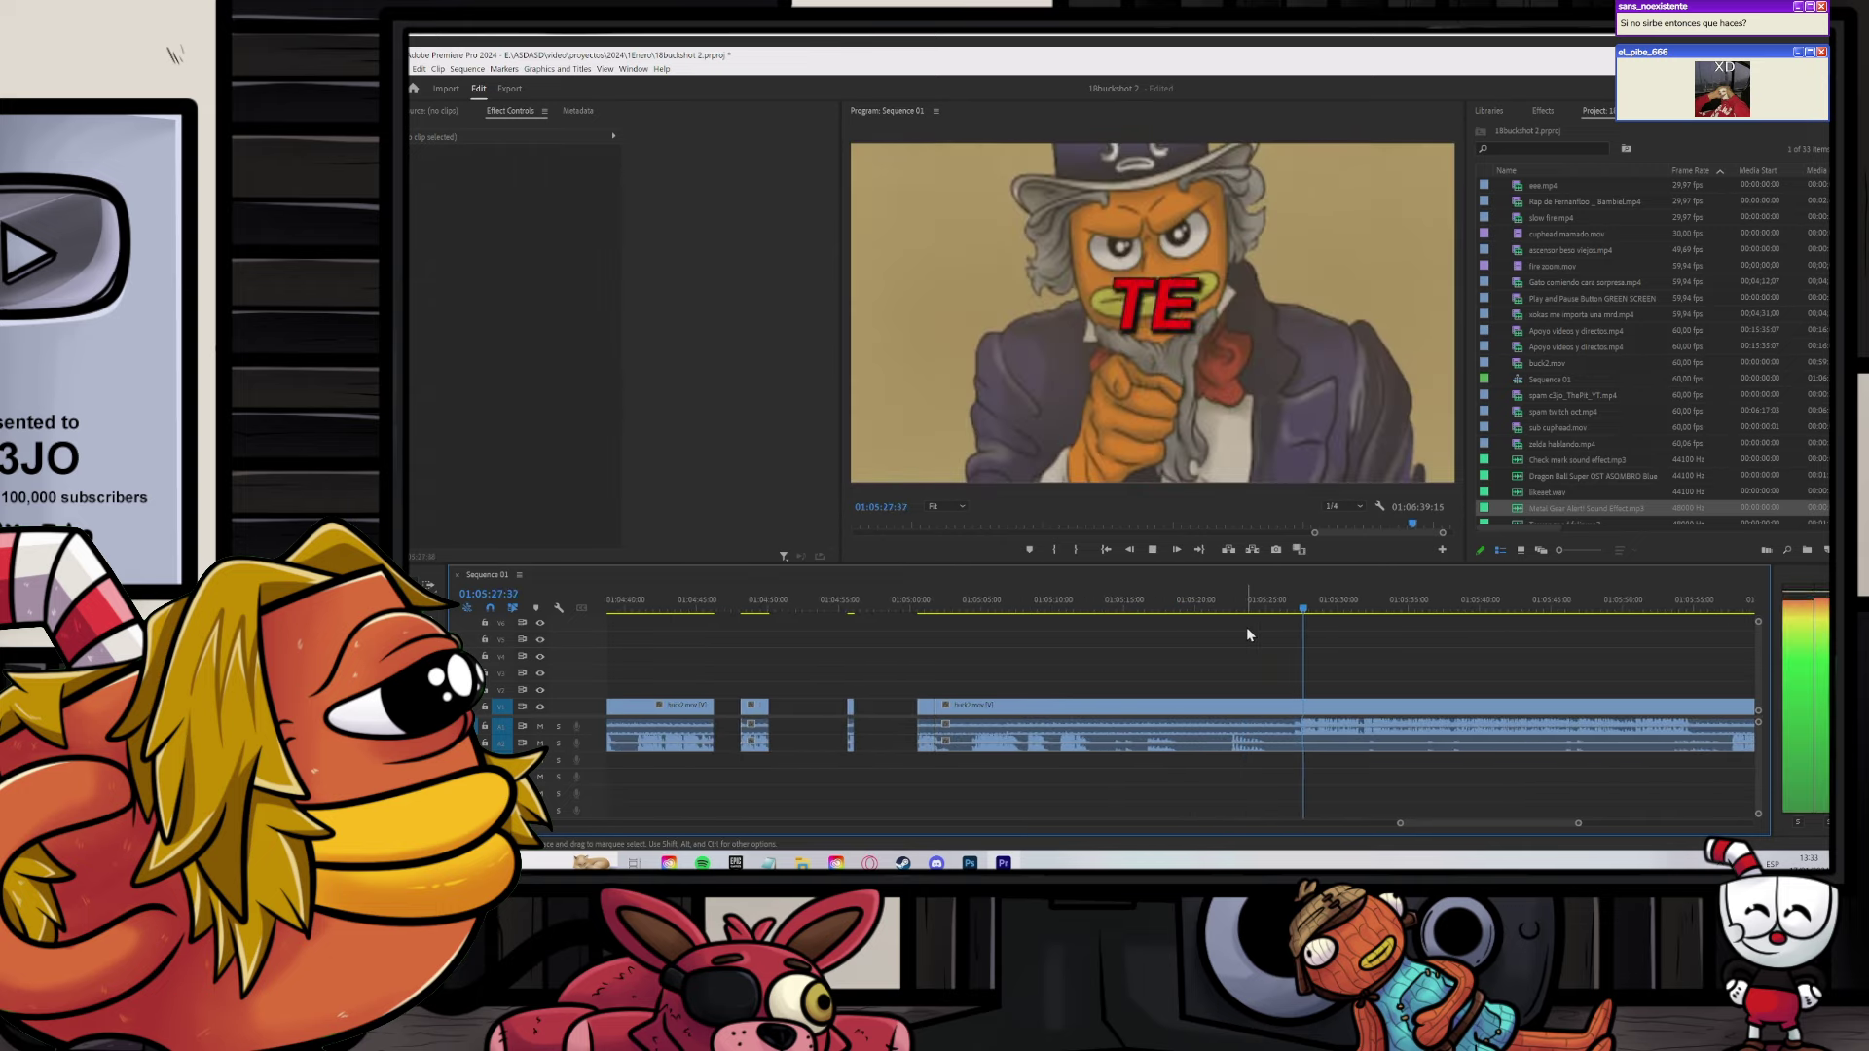
{"action": "key", "text": "space"}
Step: Split the buck2.mov clip around its spoken parts between about 01:05:02 and 01:05:11
{"action": "left_click", "coordinate": [1016, 709]}
{"action": "key", "text": "v"}
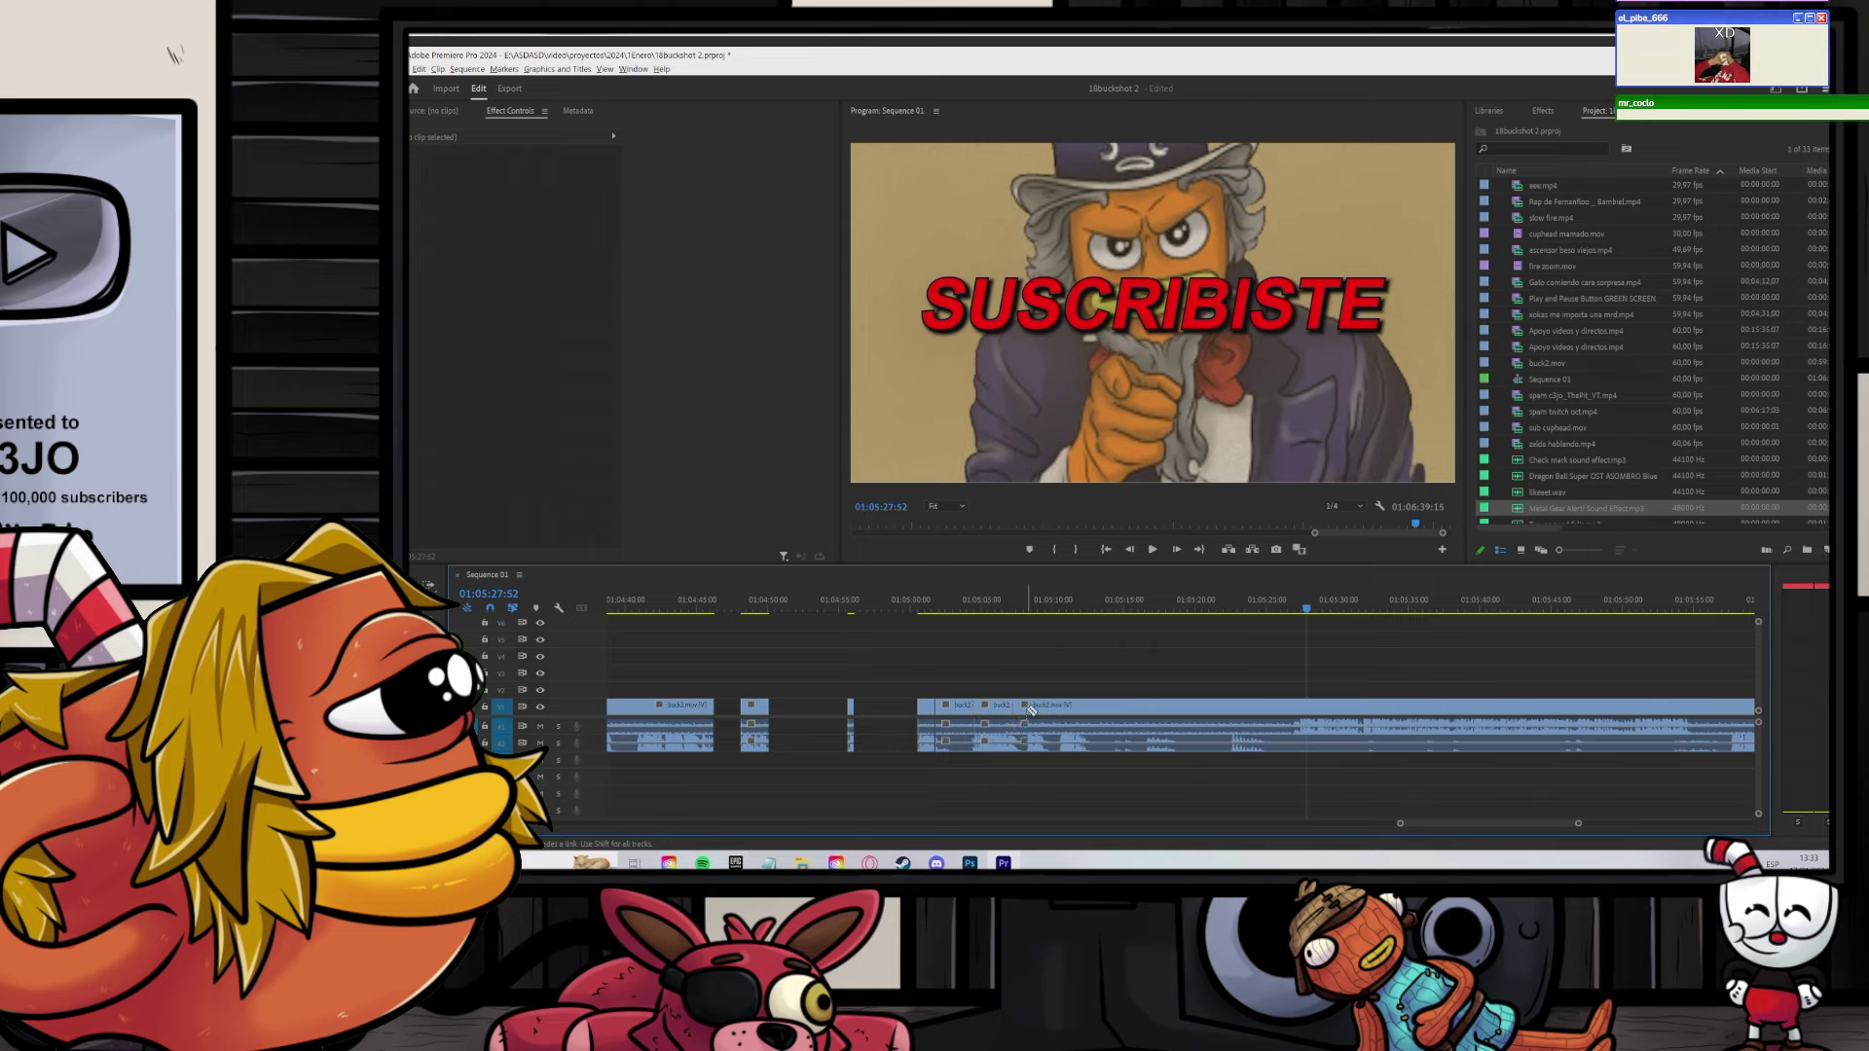
{"action": "scroll", "coordinate": [1025, 721], "scroll_direction": "up", "scroll_amount": 3}
{"action": "left_click", "coordinate": [1032, 711]}
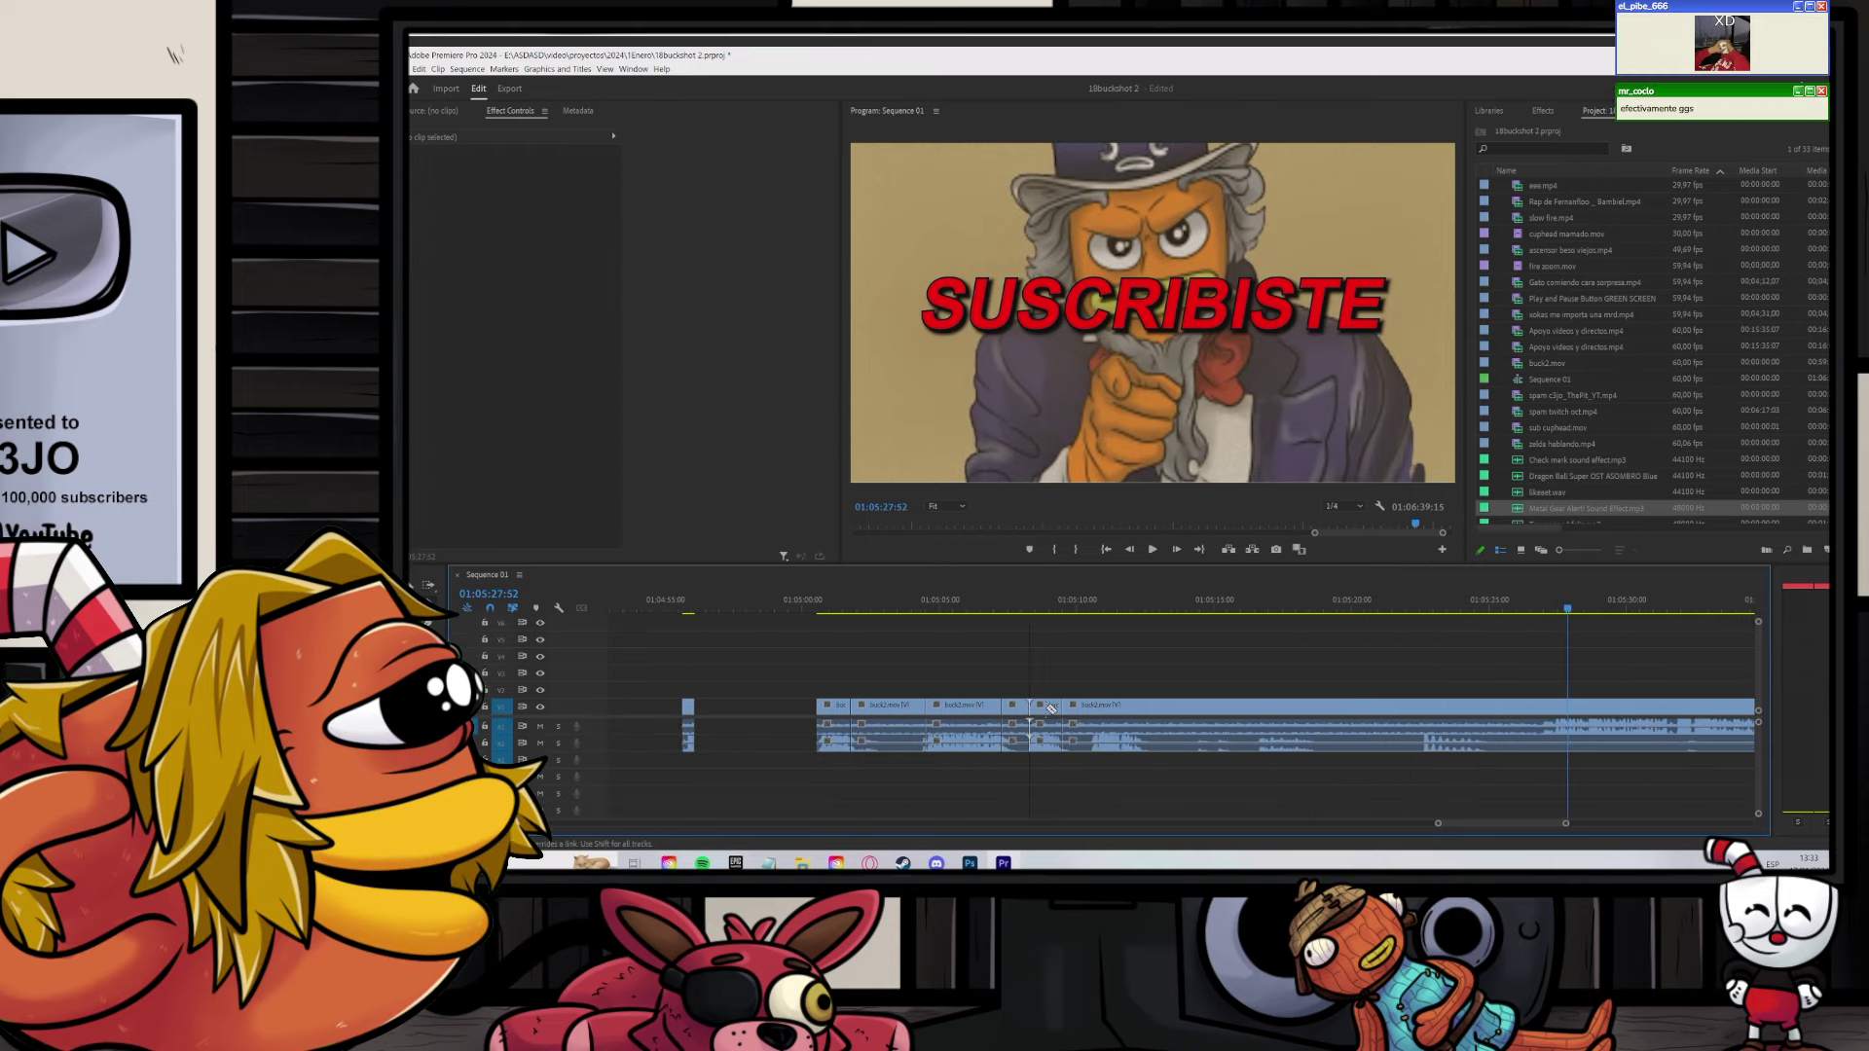
{"action": "left_click", "coordinate": [1092, 711]}
{"action": "left_click", "coordinate": [1144, 711]}
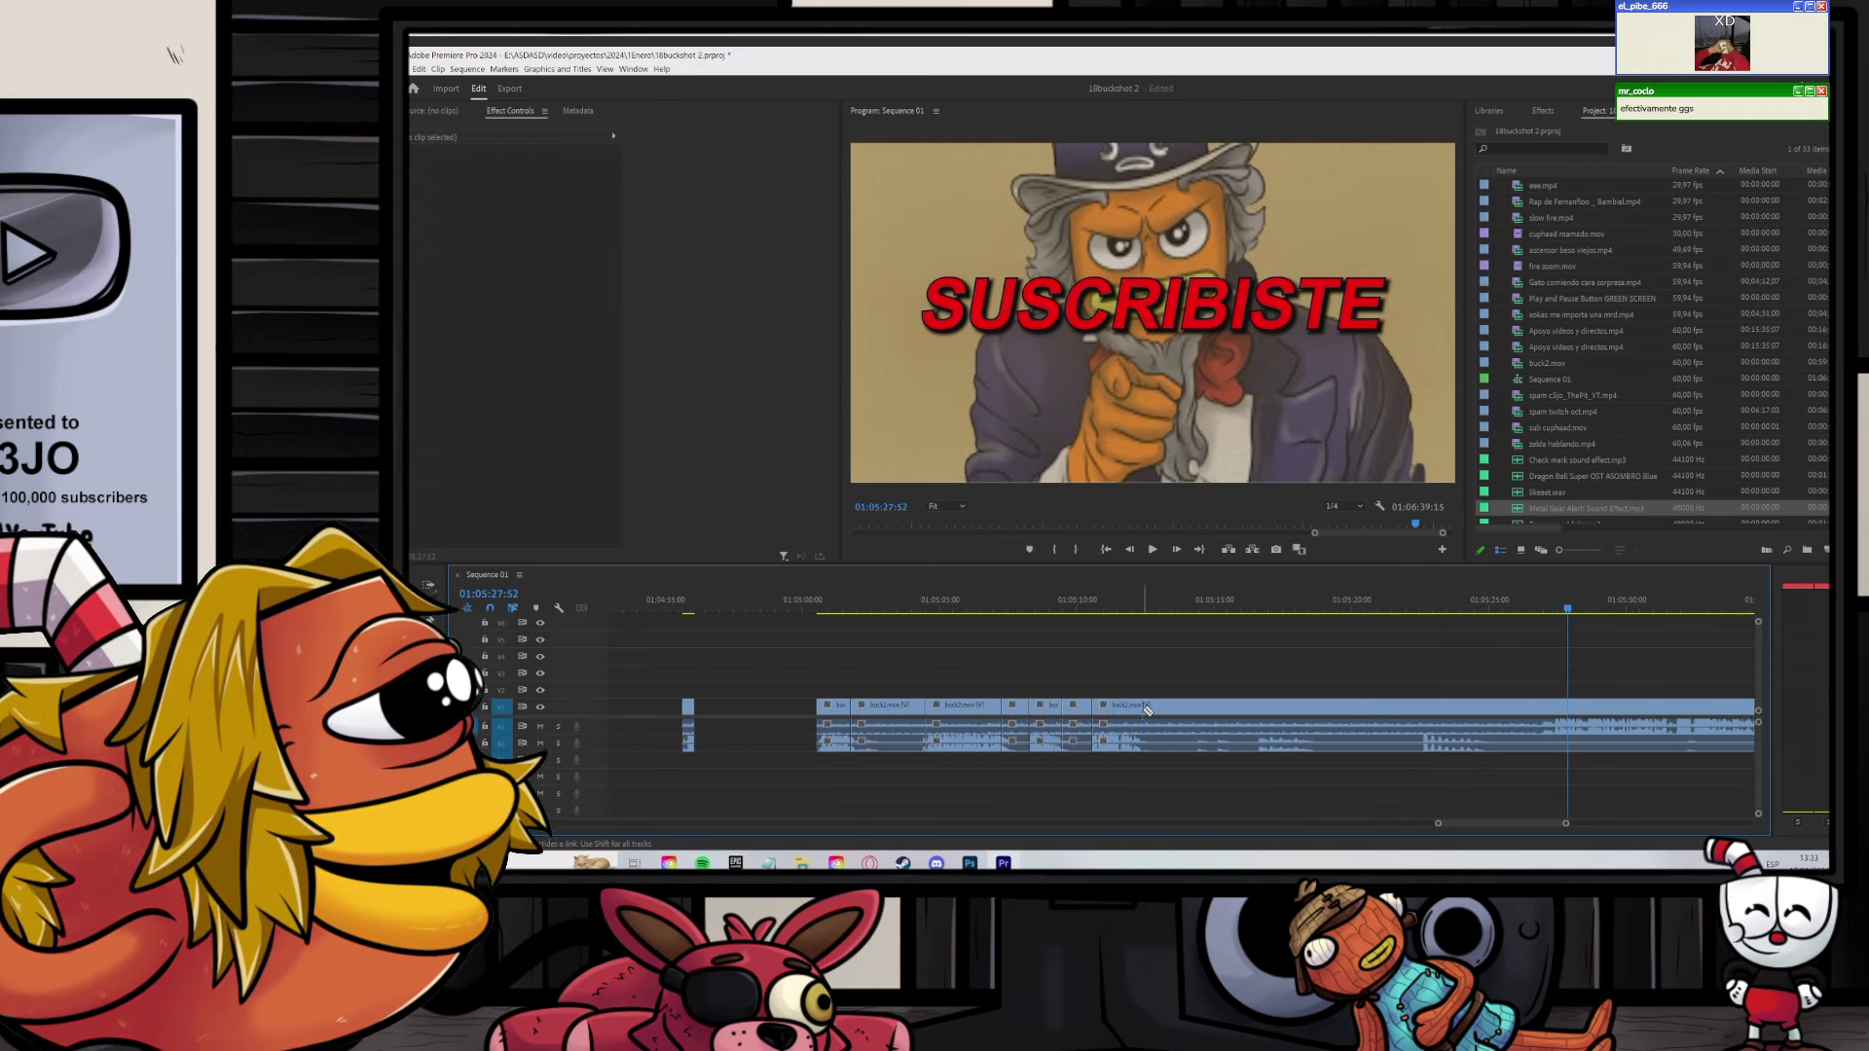
Step: Delete three unwanted buck2.mov pieces between about 01:05:02 and 01:05:11, leaving their gaps in the timeline
{"action": "left_click", "coordinate": [1435, 607]}
{"action": "scroll", "coordinate": [1013, 703], "scroll_direction": "right", "scroll_amount": 1}
{"action": "left_click", "coordinate": [937, 709]}
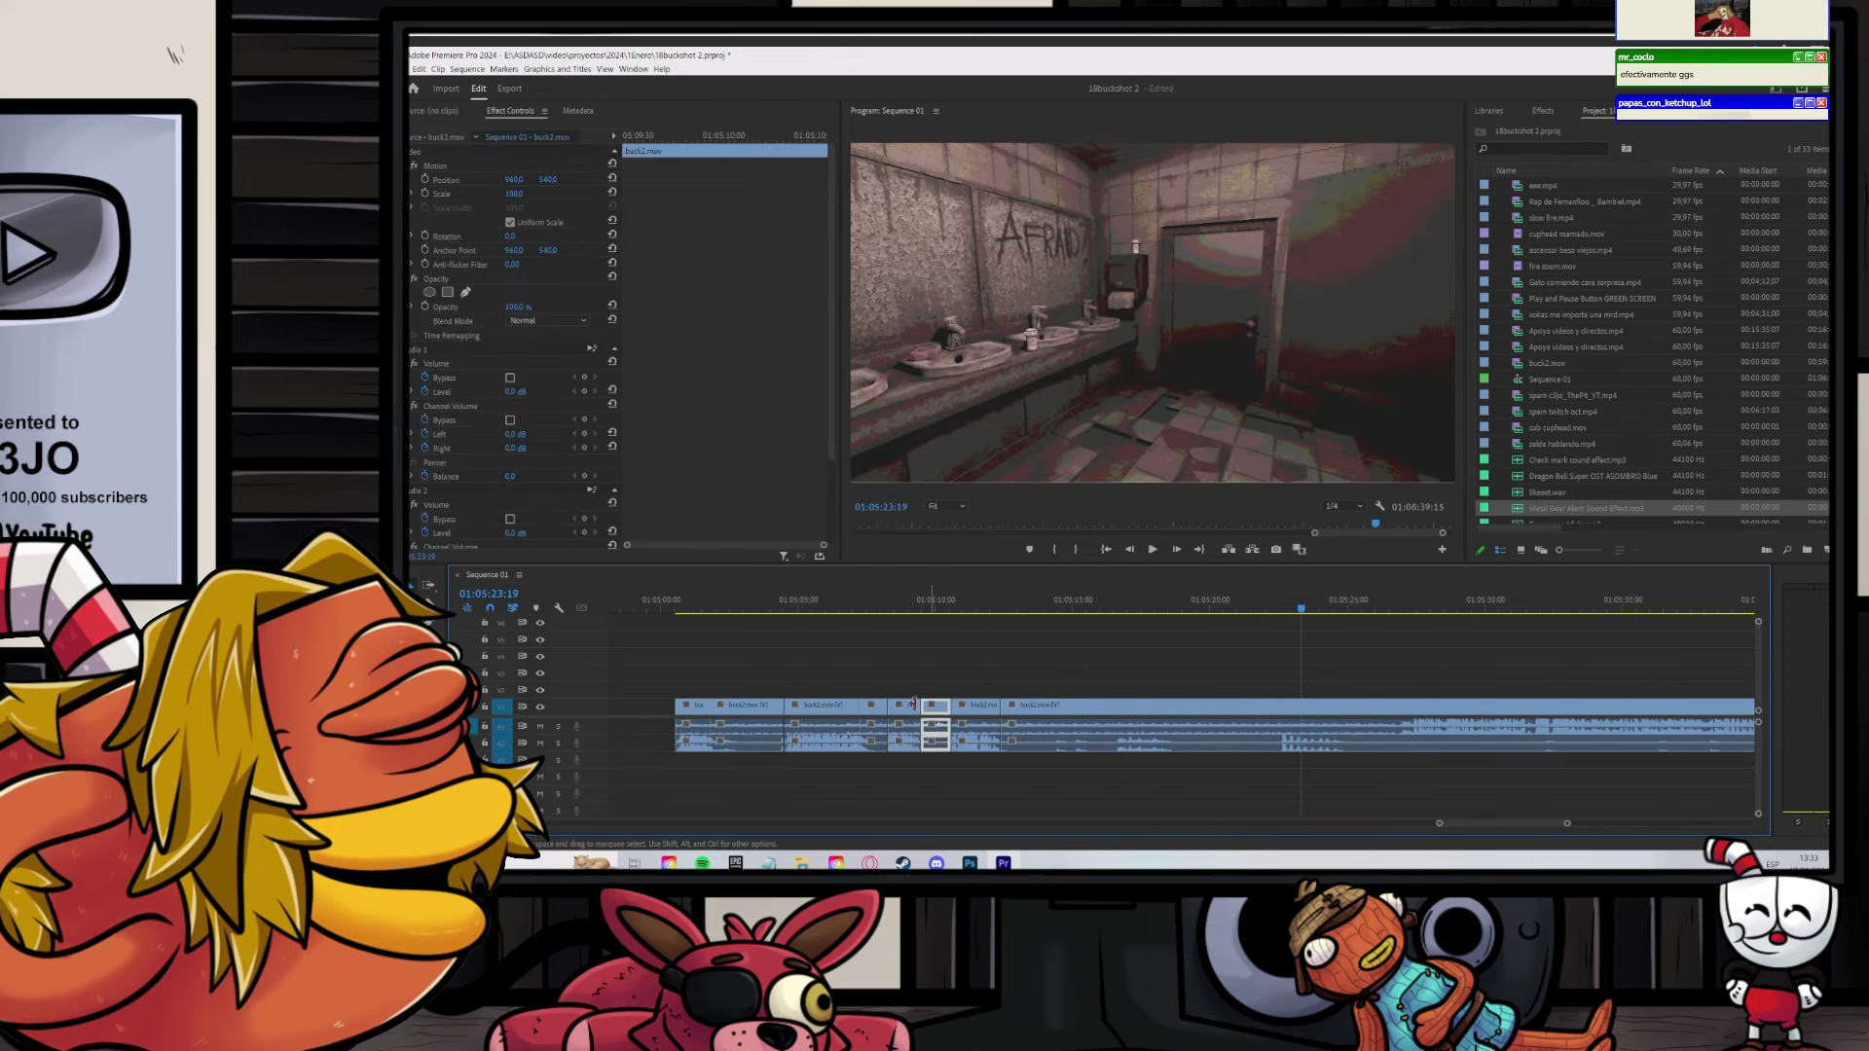
{"action": "key", "text": "Delete"}
{"action": "left_click", "coordinate": [874, 709]}
{"action": "key", "text": "Delete"}
{"action": "left_click", "coordinate": [769, 709]}
{"action": "key", "text": "Delete"}
{"action": "scroll", "coordinate": [1169, 672], "scroll_direction": "down", "scroll_amount": 1}
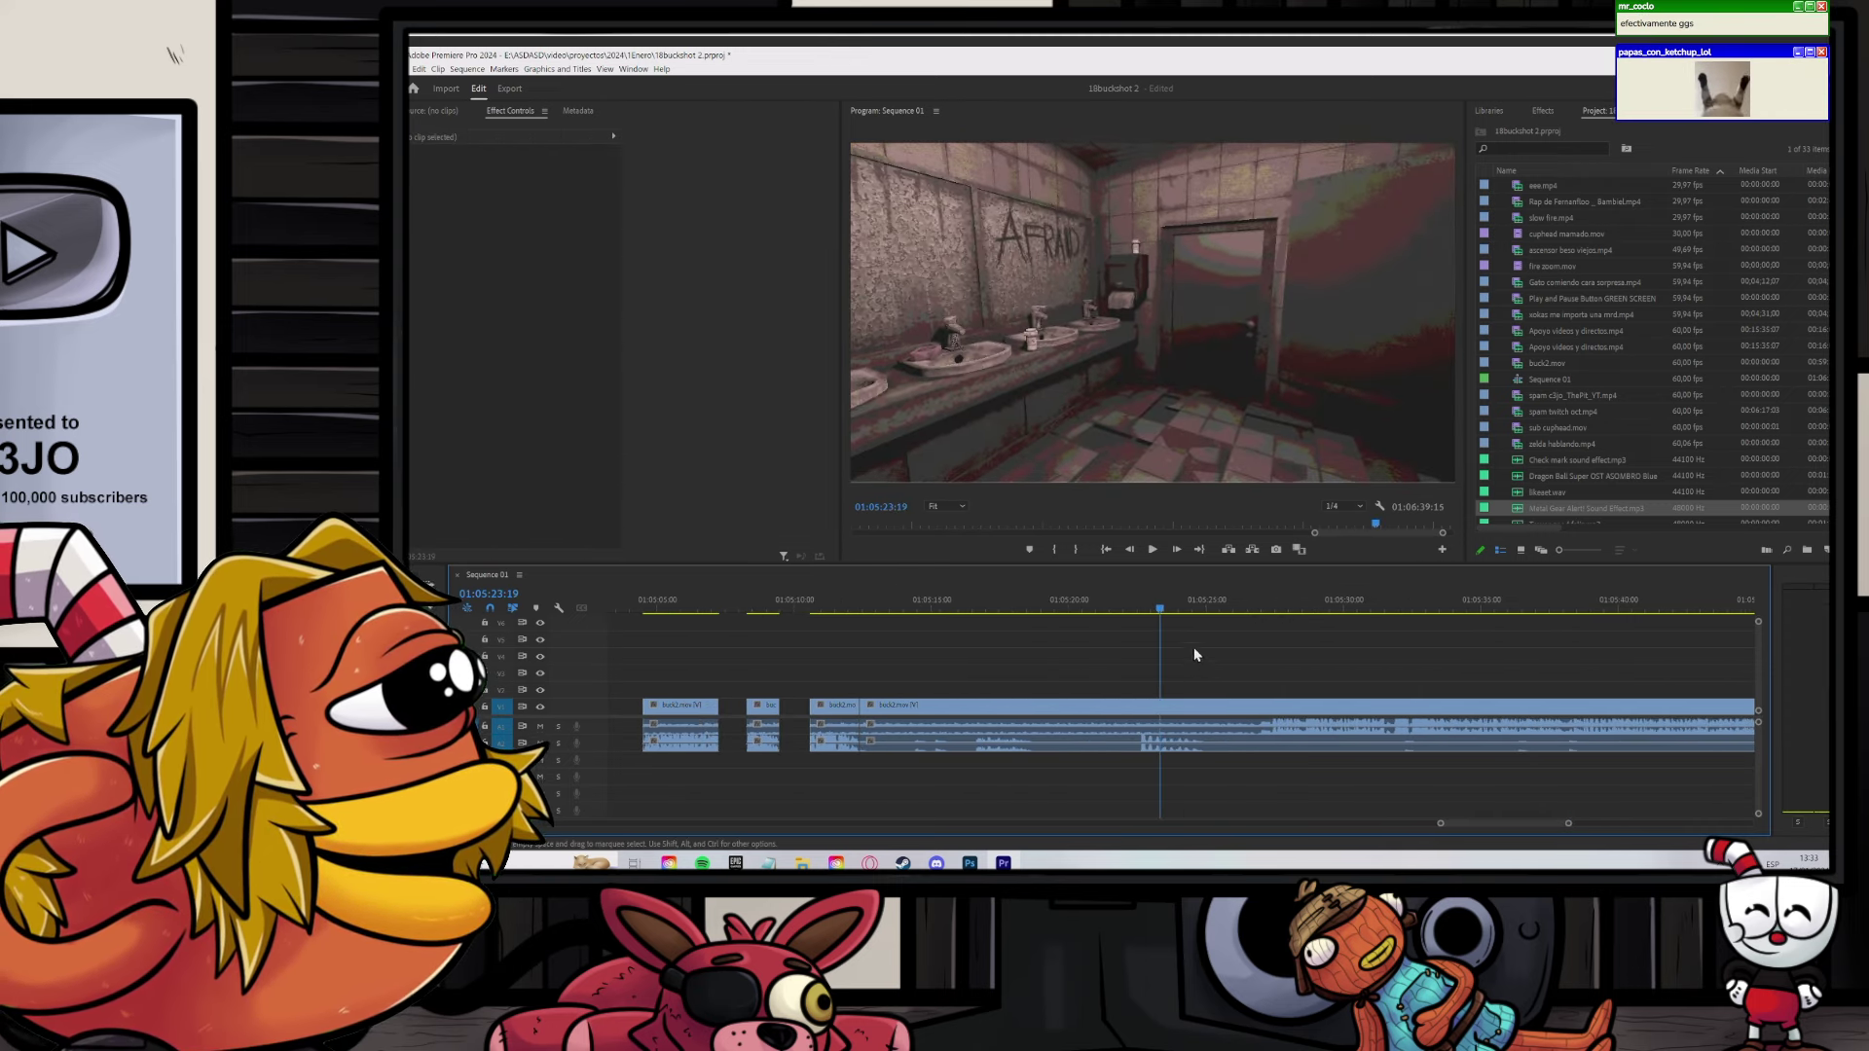
Step: Review the subscribe animation section and play the footage that follows it up to about 01:05:58
{"action": "left_click", "coordinate": [1269, 608]}
{"action": "key", "text": "space"}
{"action": "scroll", "coordinate": [1268, 644], "scroll_direction": "down", "scroll_amount": 1}
{"action": "key", "text": "space"}
{"action": "scroll", "coordinate": [1269, 647], "scroll_direction": "down", "scroll_amount": 3}
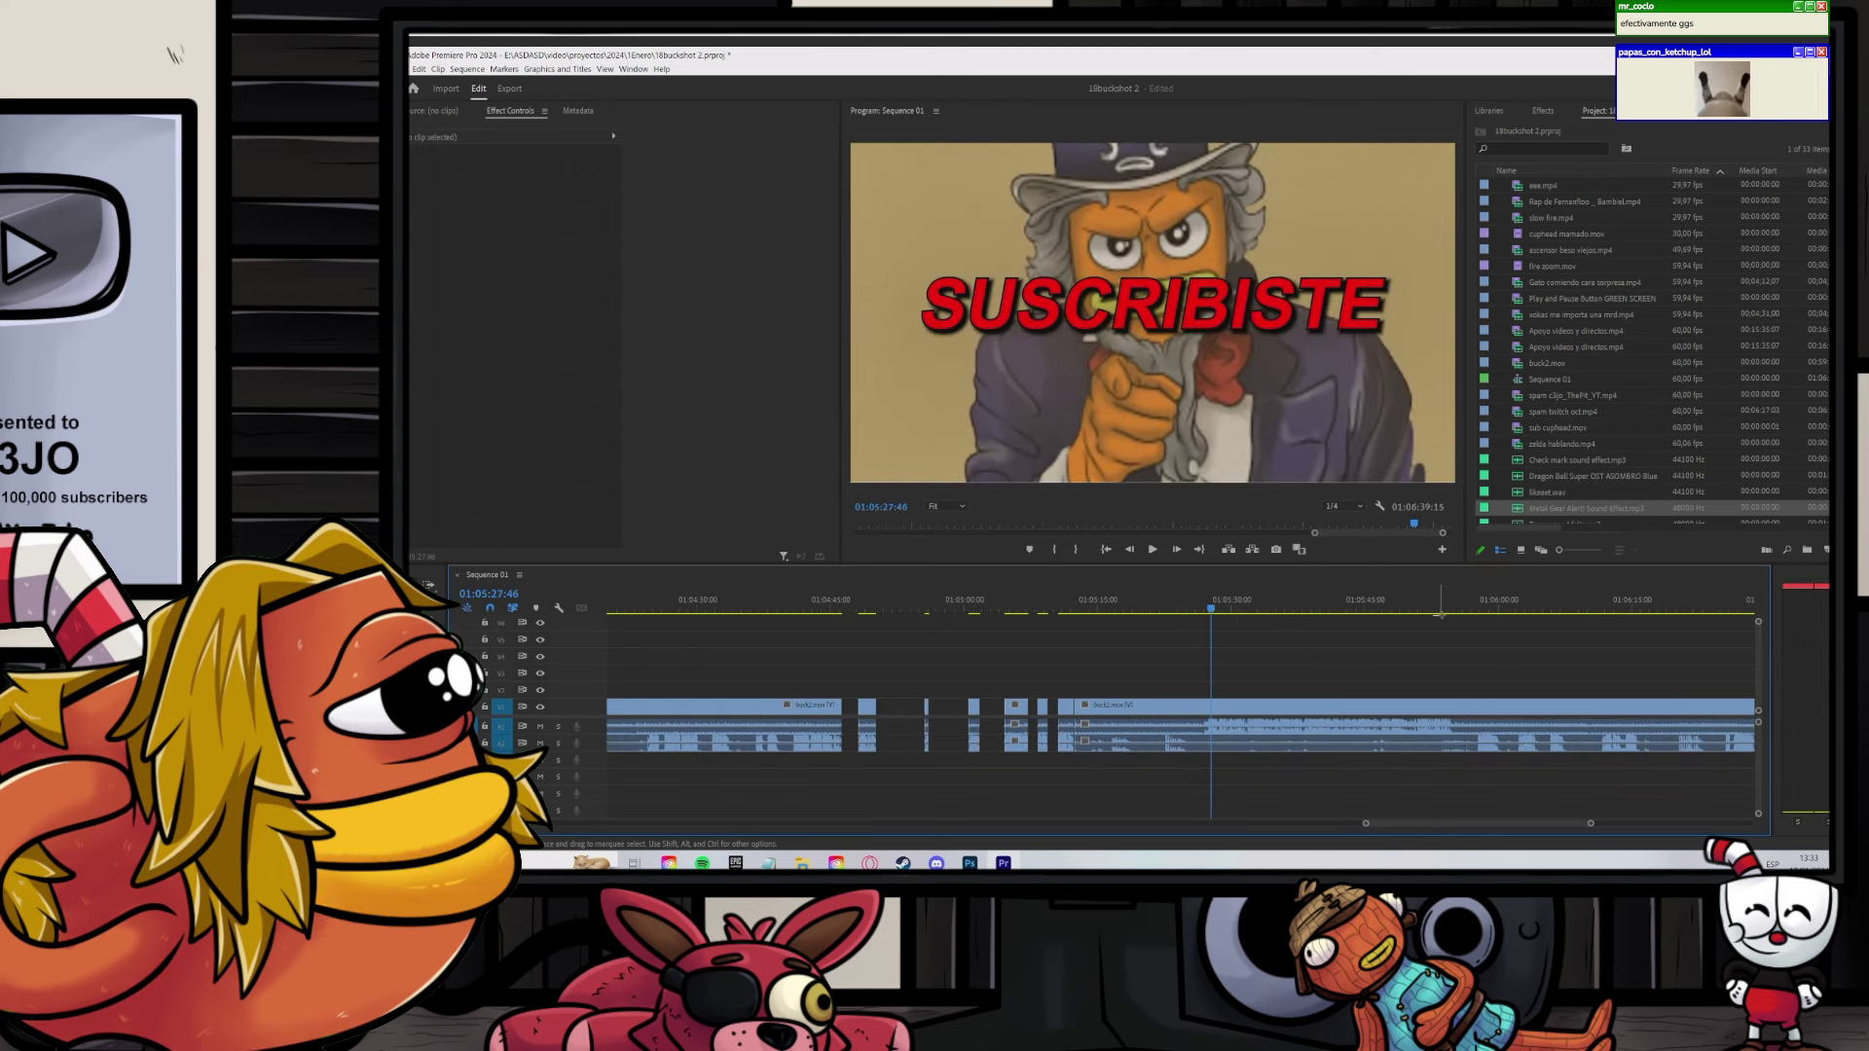
{"action": "left_click", "coordinate": [1474, 610]}
{"action": "key", "text": "space"}
{"action": "scroll", "coordinate": [1440, 652], "scroll_direction": "down", "scroll_amount": 2}
{"action": "scroll", "coordinate": [1412, 654], "scroll_direction": "up", "scroll_amount": 1}
{"action": "scroll", "coordinate": [1382, 655], "scroll_direction": "down", "scroll_amount": 1}
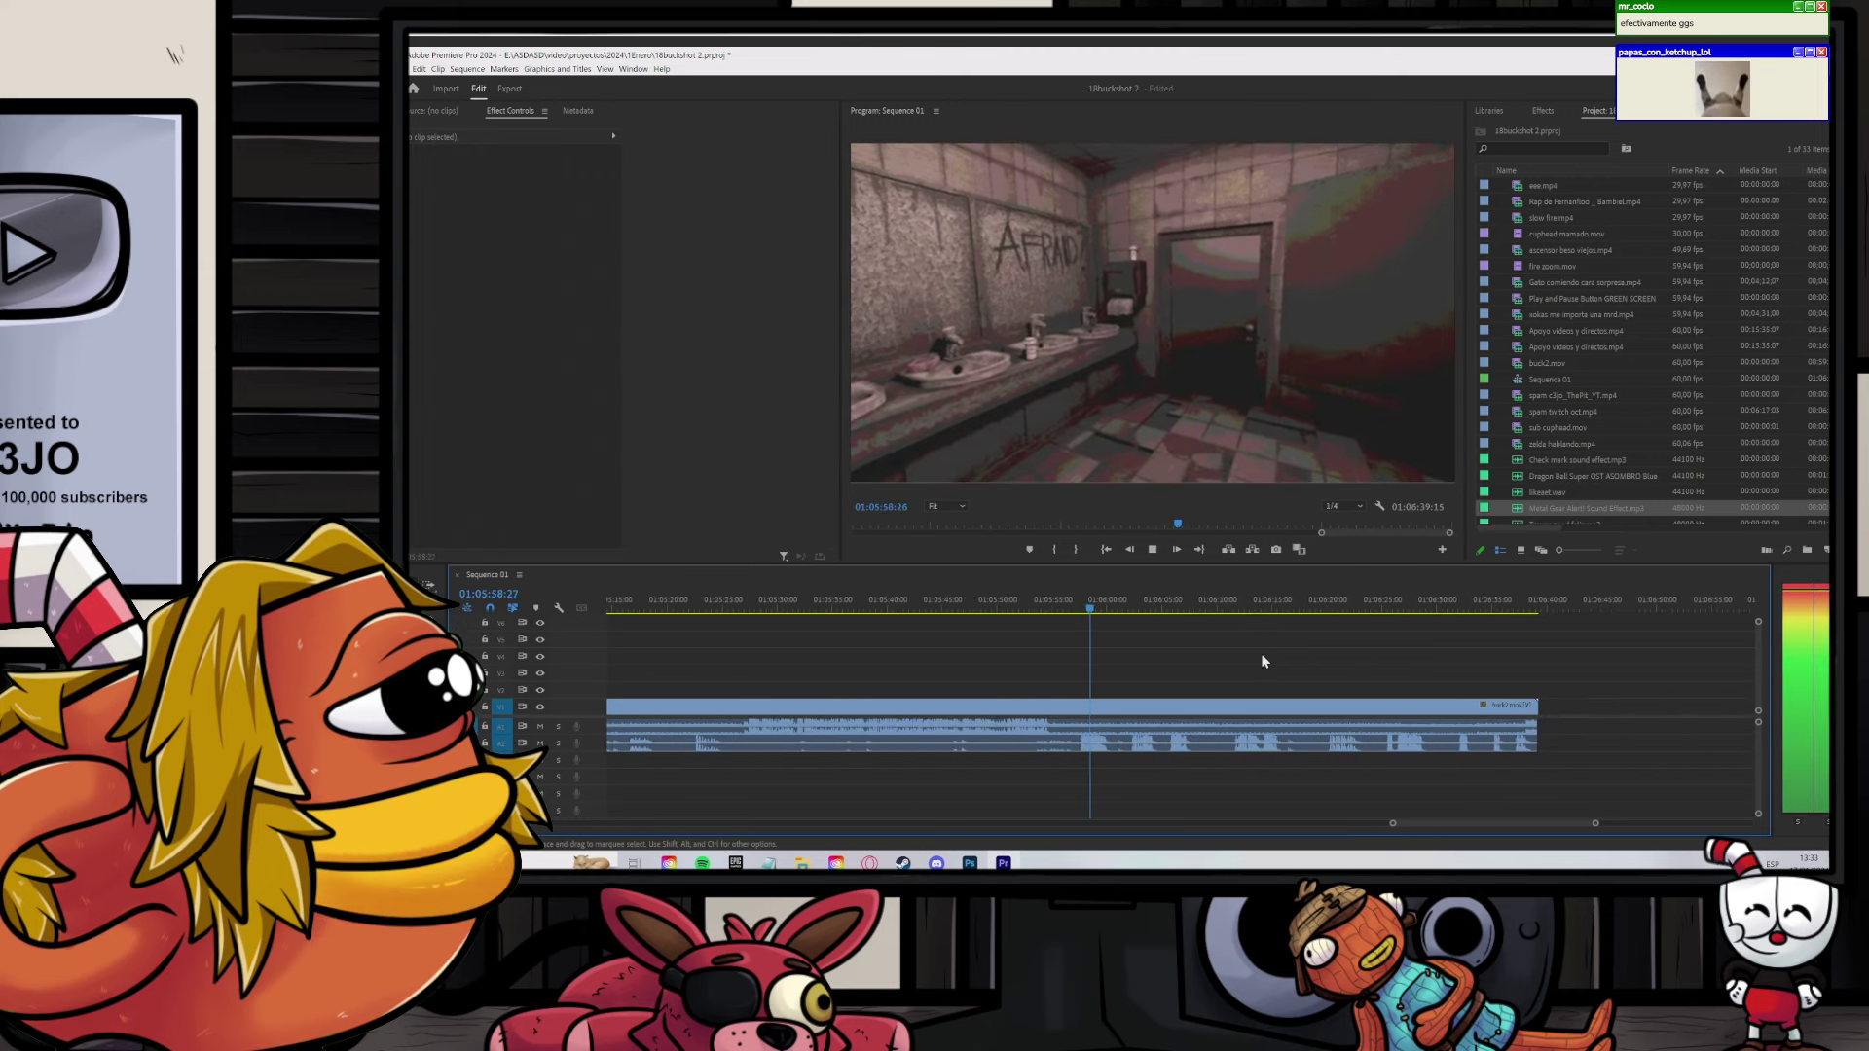
Step: Play through the remaining buck2.mov footage in jumps from about 01:06:05 to 01:06:26
{"action": "scroll", "coordinate": [1183, 652], "scroll_direction": "up", "scroll_amount": 5}
{"action": "left_click", "coordinate": [1159, 610]}
{"action": "key", "text": "space"}
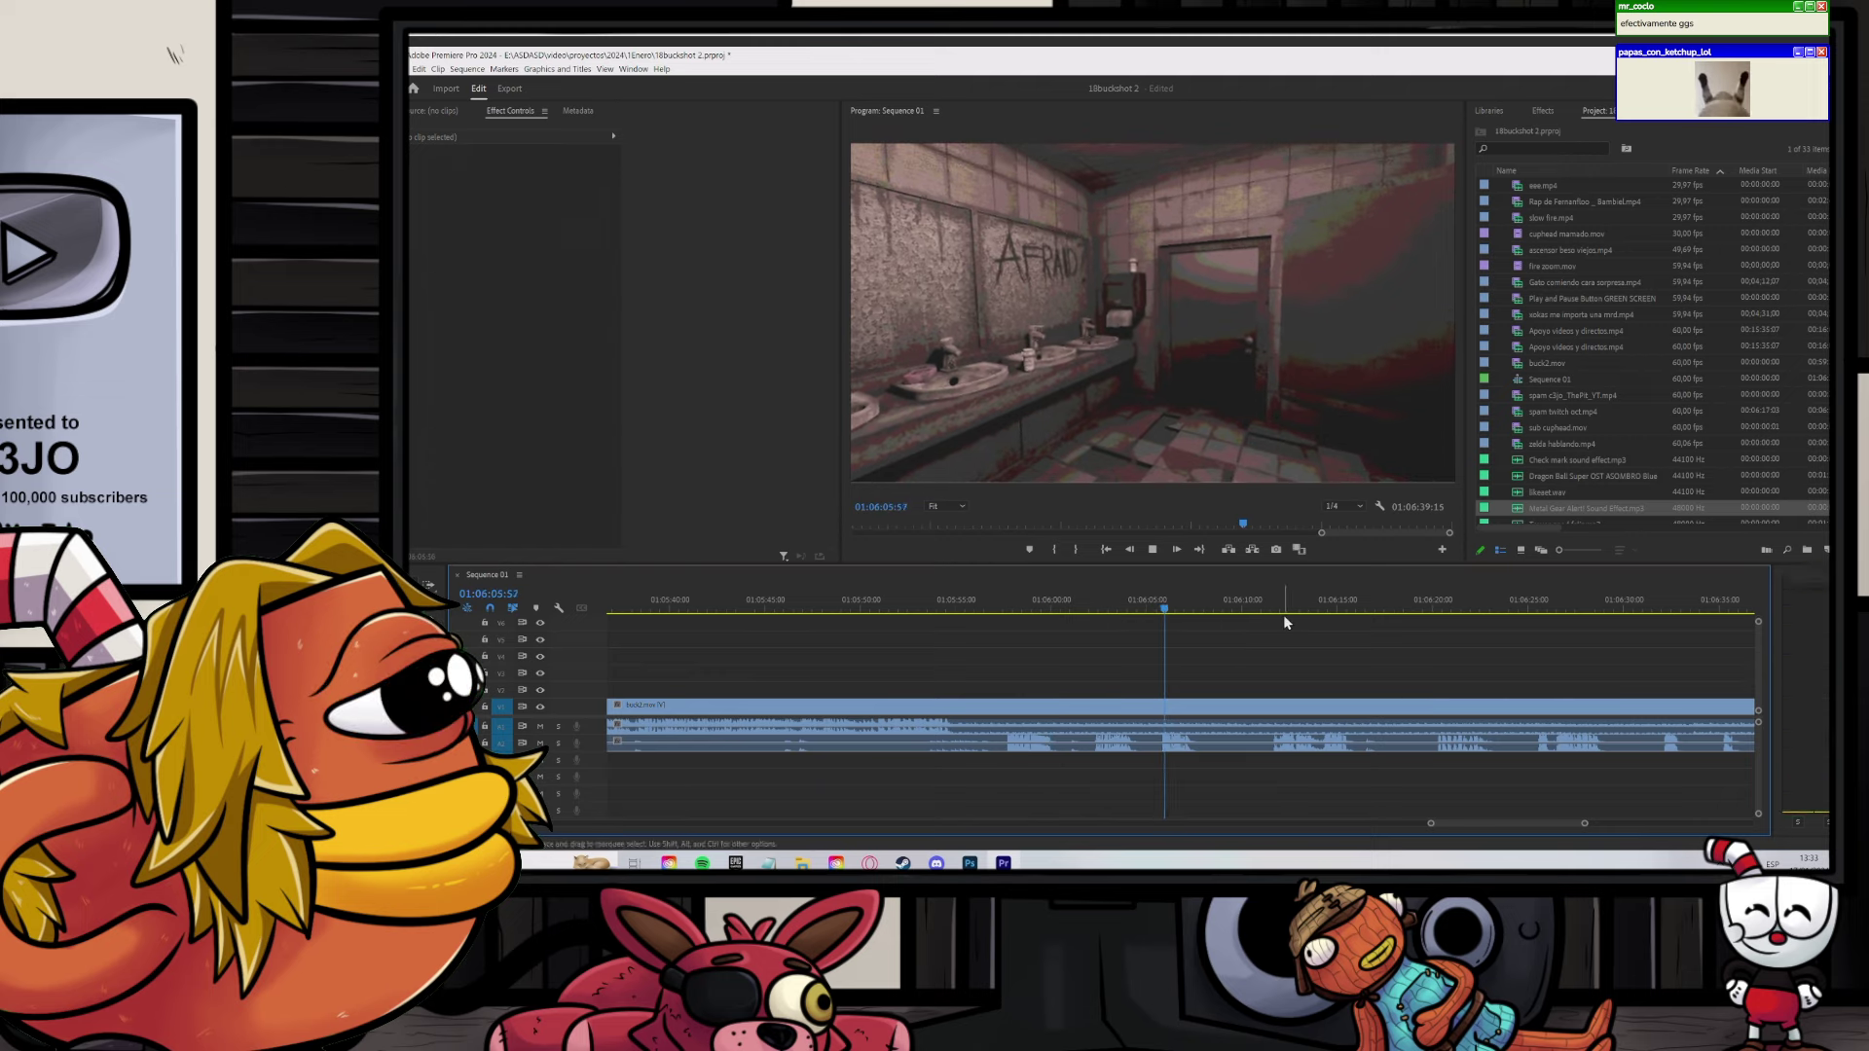
{"action": "scroll", "coordinate": [1283, 643], "scroll_direction": "down", "scroll_amount": 3}
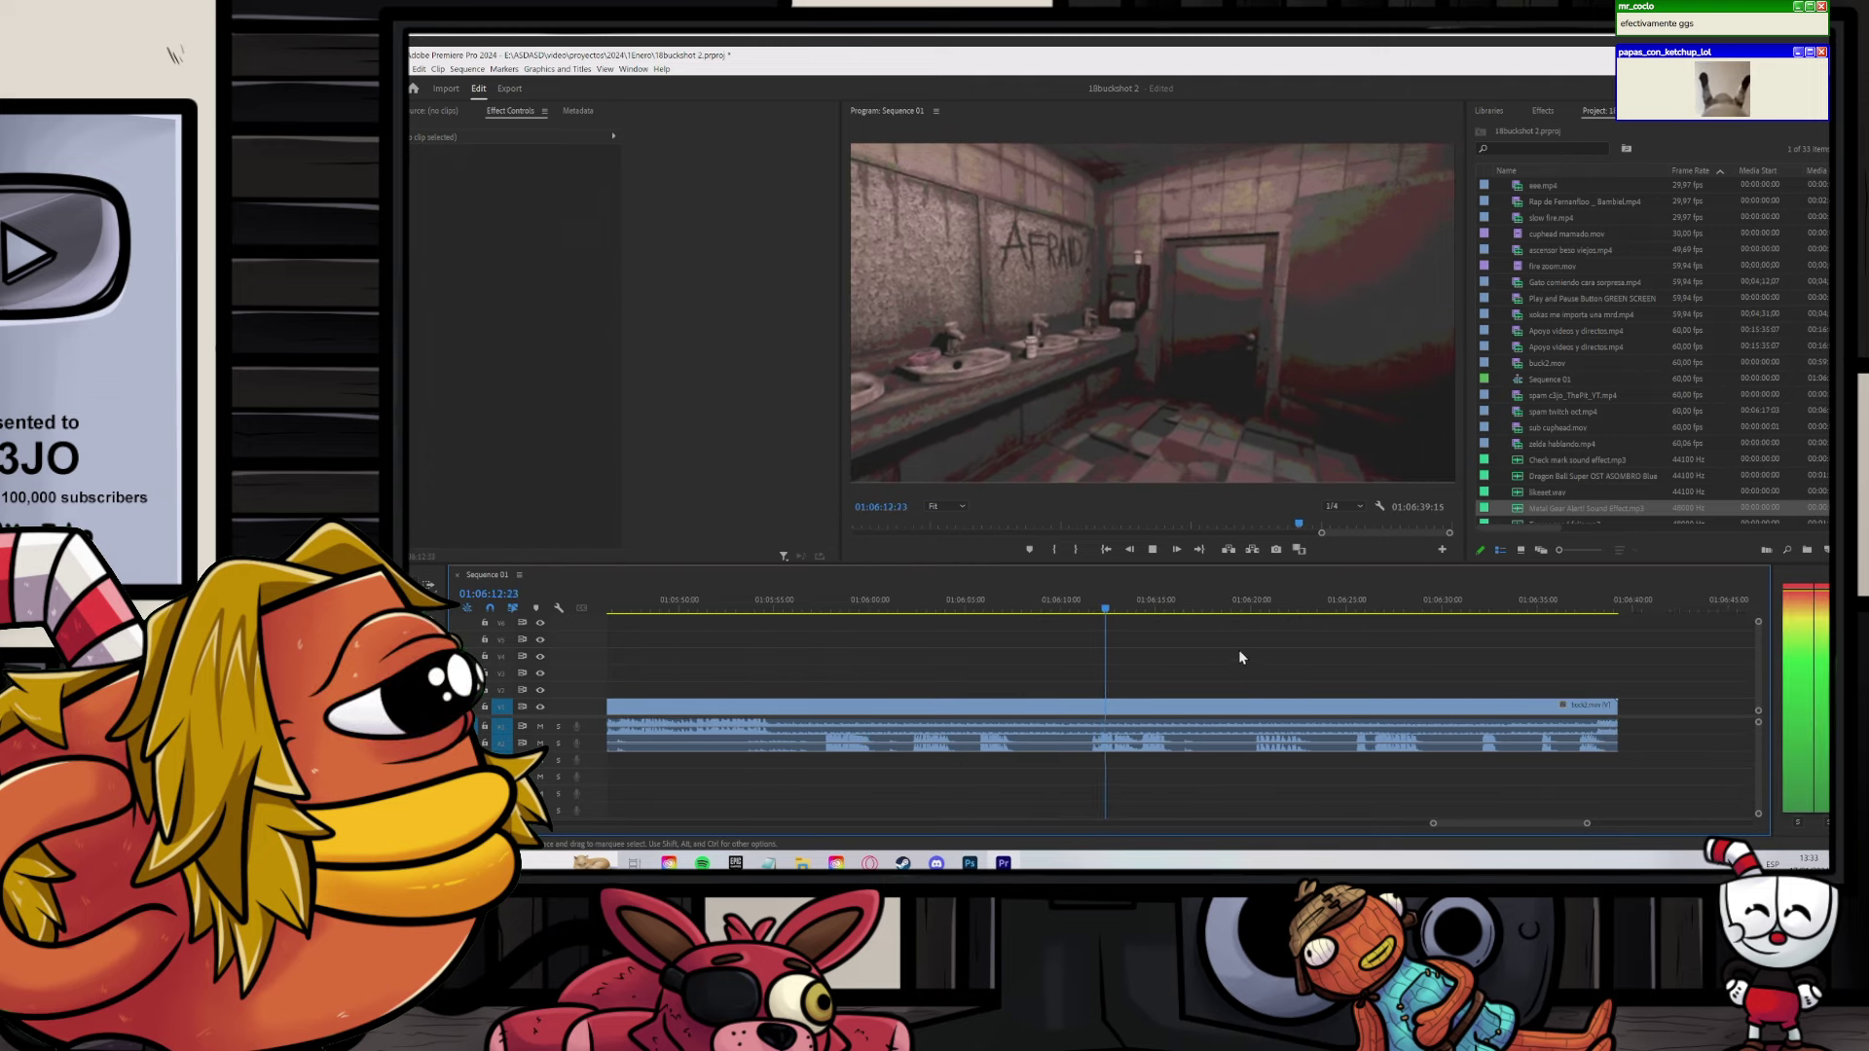
{"action": "left_click", "coordinate": [1360, 605]}
{"action": "key", "text": "space"}
{"action": "scroll", "coordinate": [1359, 623], "scroll_direction": "down", "scroll_amount": 2}
{"action": "scroll", "coordinate": [1353, 627], "scroll_direction": "up", "scroll_amount": 2}
{"action": "scroll", "coordinate": [1268, 682], "scroll_direction": "up", "scroll_amount": 2}
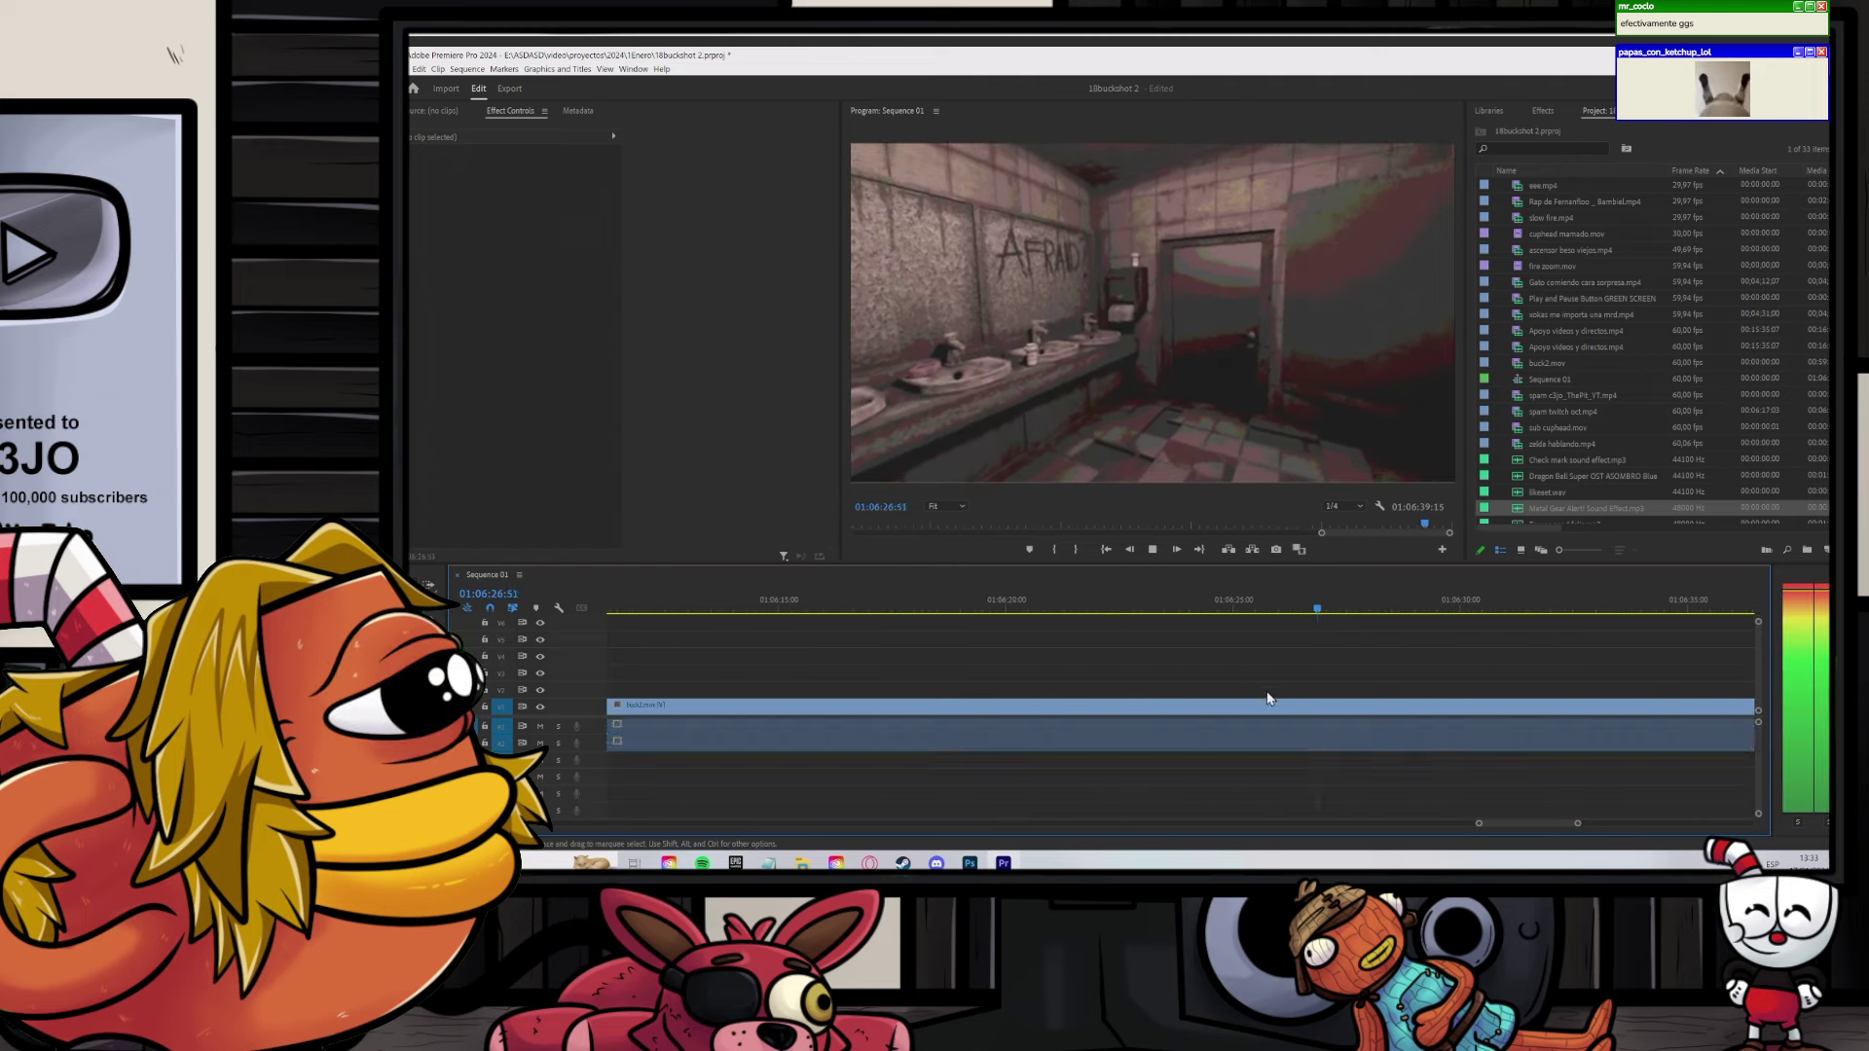
Step: Split the buck2.mov clip around the spoken parts between about 01:06:26 and 01:06:33 while playing it back
{"action": "scroll", "coordinate": [1256, 703], "scroll_direction": "down", "scroll_amount": 1}
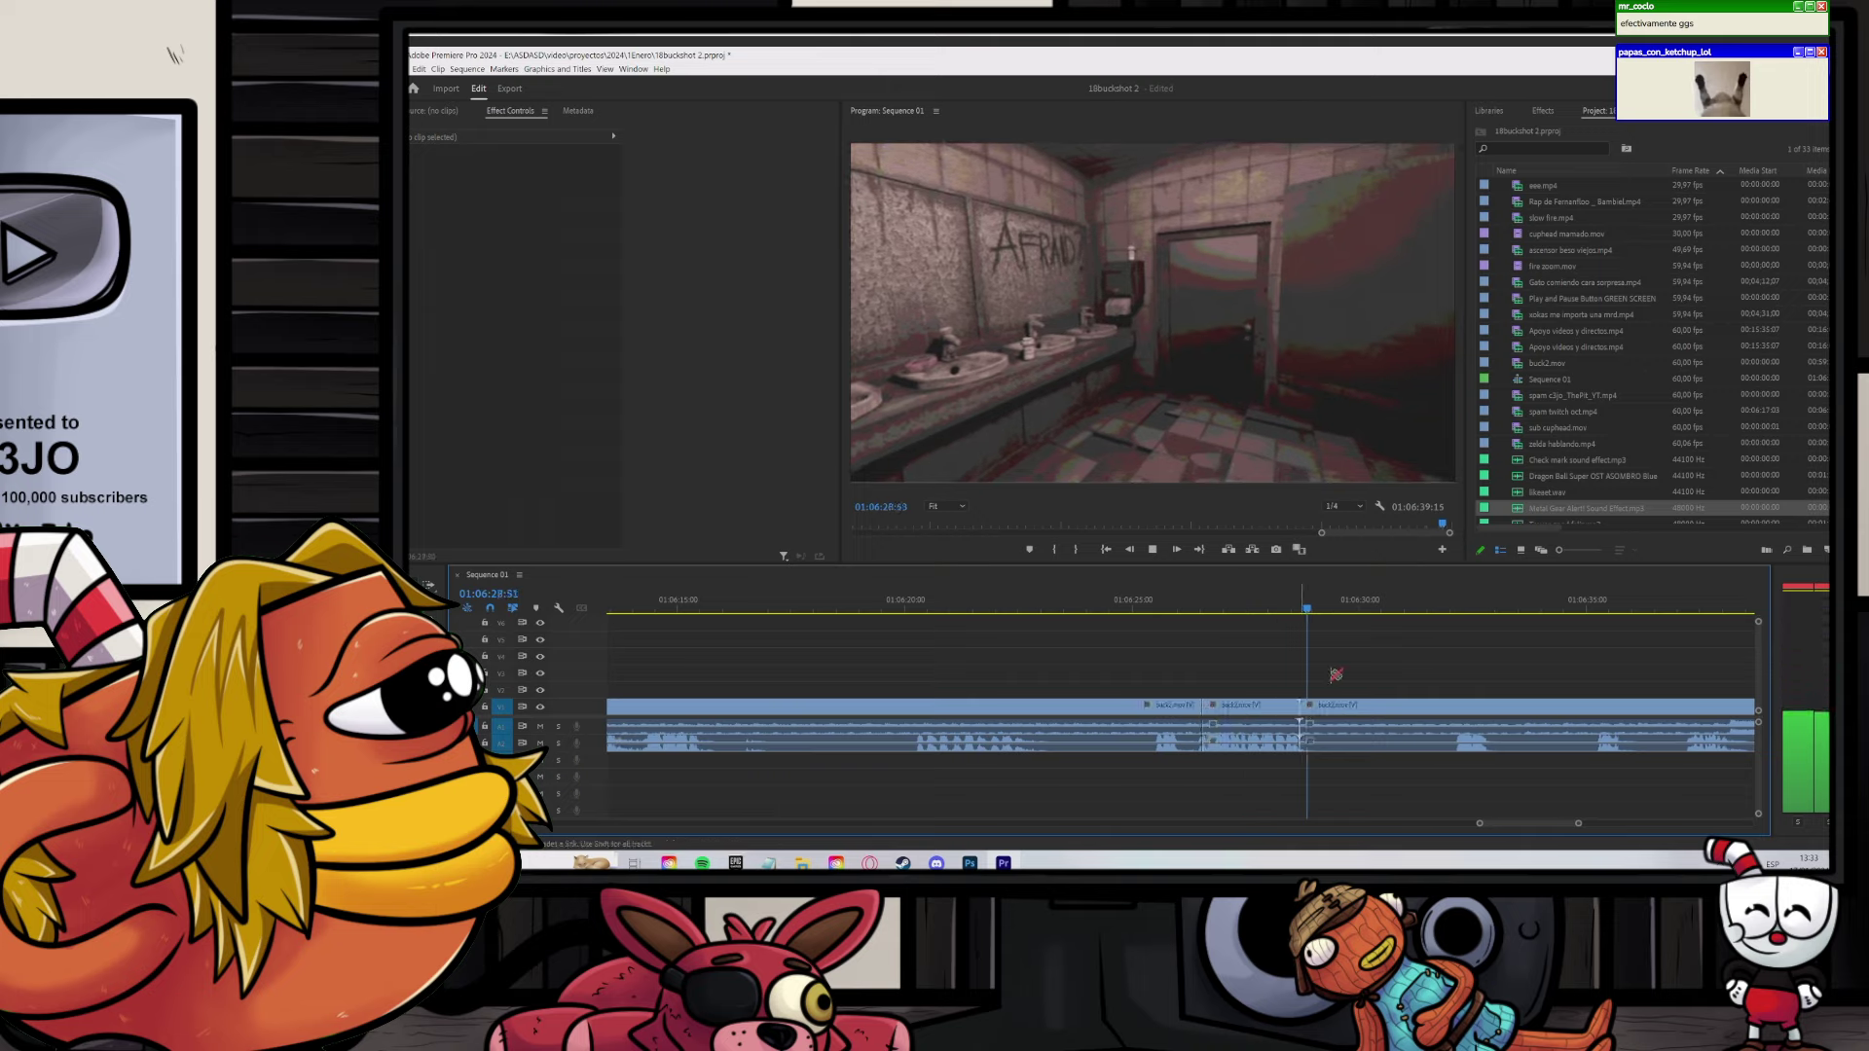
{"action": "key", "text": "v"}
{"action": "left_click", "coordinate": [1452, 608]}
{"action": "key", "text": "space"}
{"action": "scroll", "coordinate": [1426, 635], "scroll_direction": "down", "scroll_amount": 3}
{"action": "left_click", "coordinate": [1460, 606]}
{"action": "key", "text": "space"}
{"action": "scroll", "coordinate": [1363, 655], "scroll_direction": "down", "scroll_amount": 2}
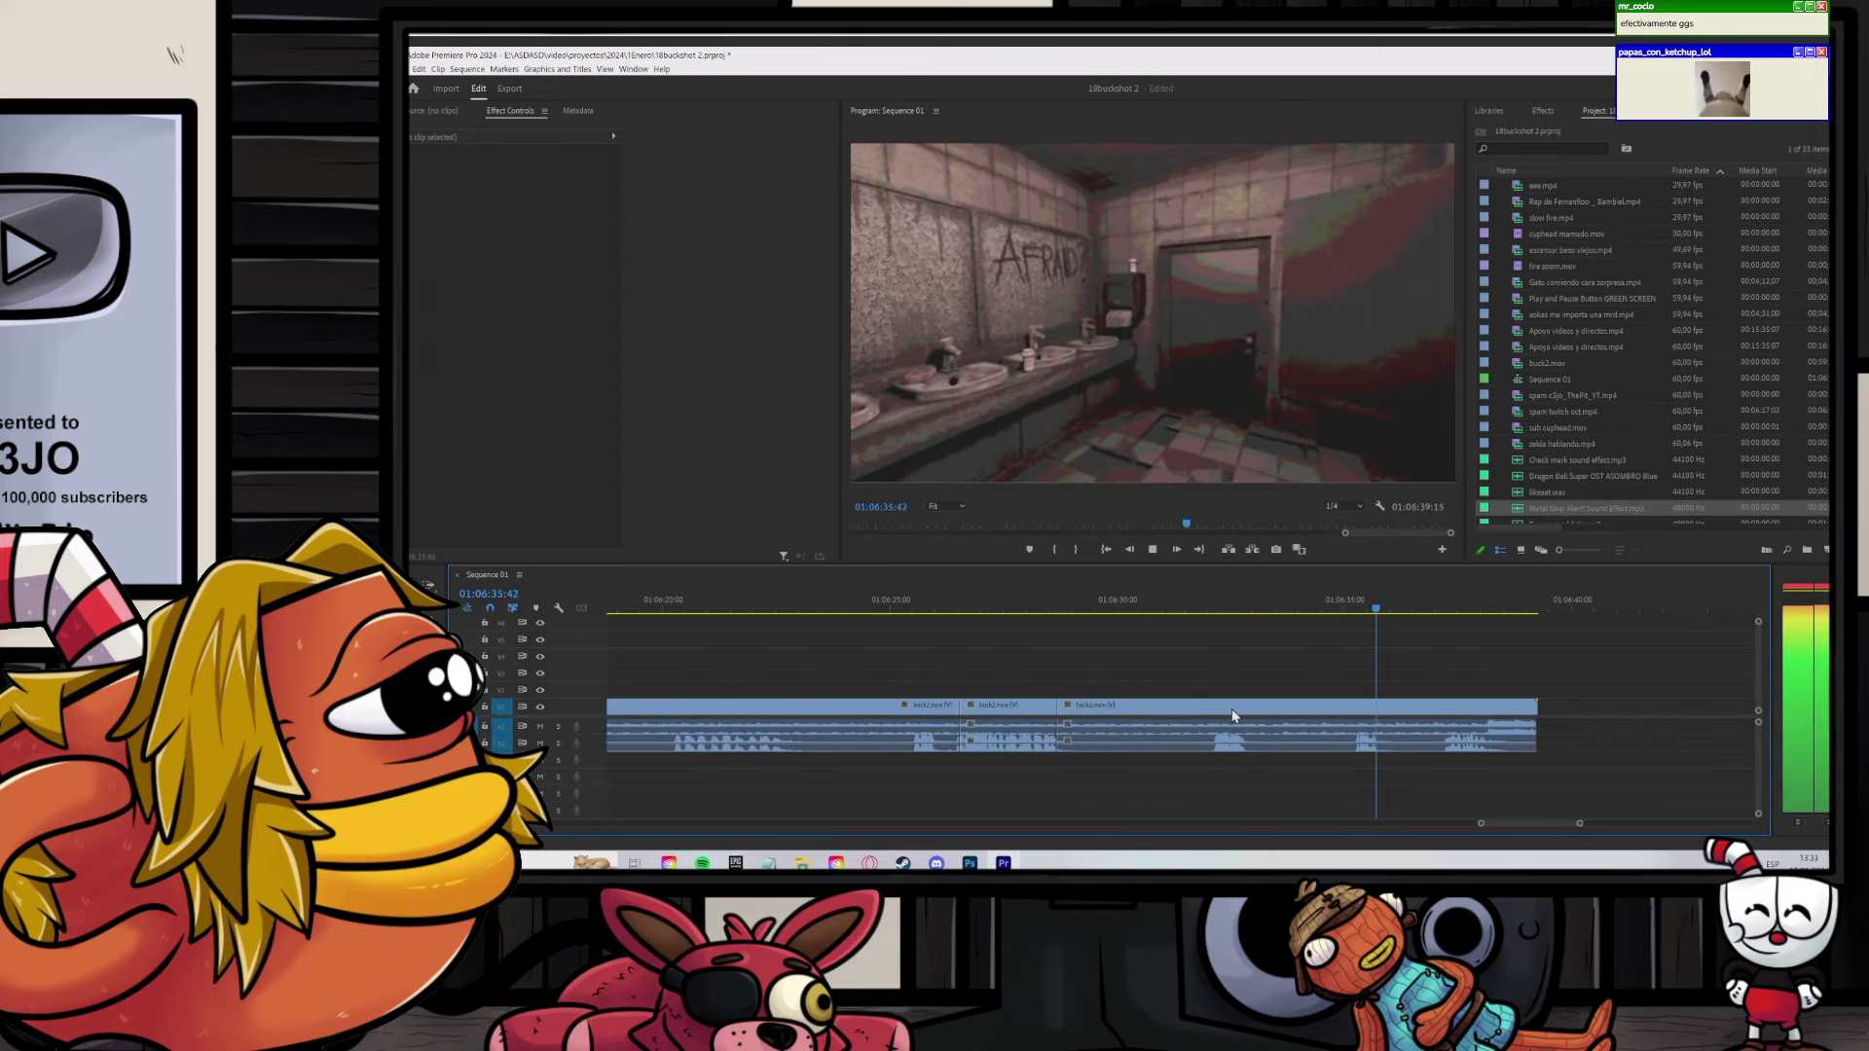
{"action": "left_click", "coordinate": [1216, 708]}
{"action": "left_click", "coordinate": [1244, 707]}
{"action": "scroll", "coordinate": [1406, 654], "scroll_direction": "down", "scroll_amount": 1}
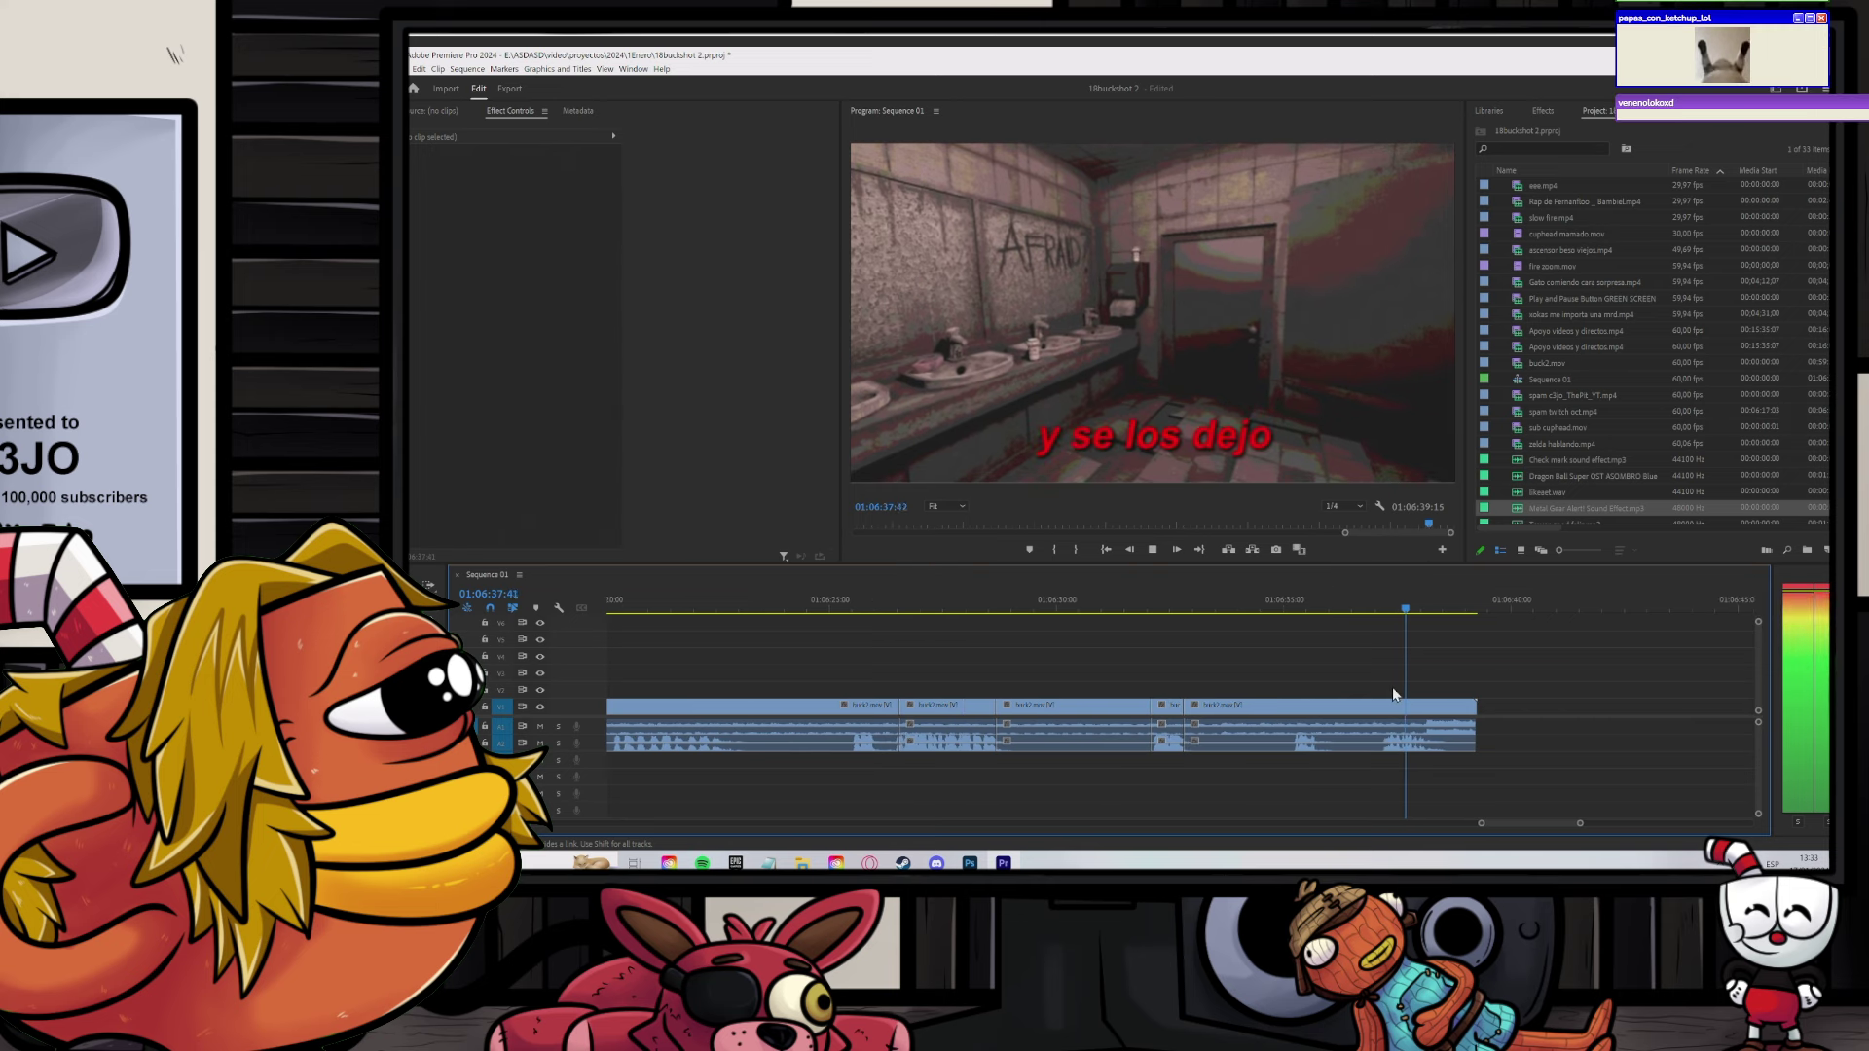
Step: Delete the long buck2.mov piece before about 01:06:26 and the two unwanted pieces between about 01:06:29 and 01:06:37
{"action": "key", "text": "space"}
{"action": "key", "text": "Delete"}
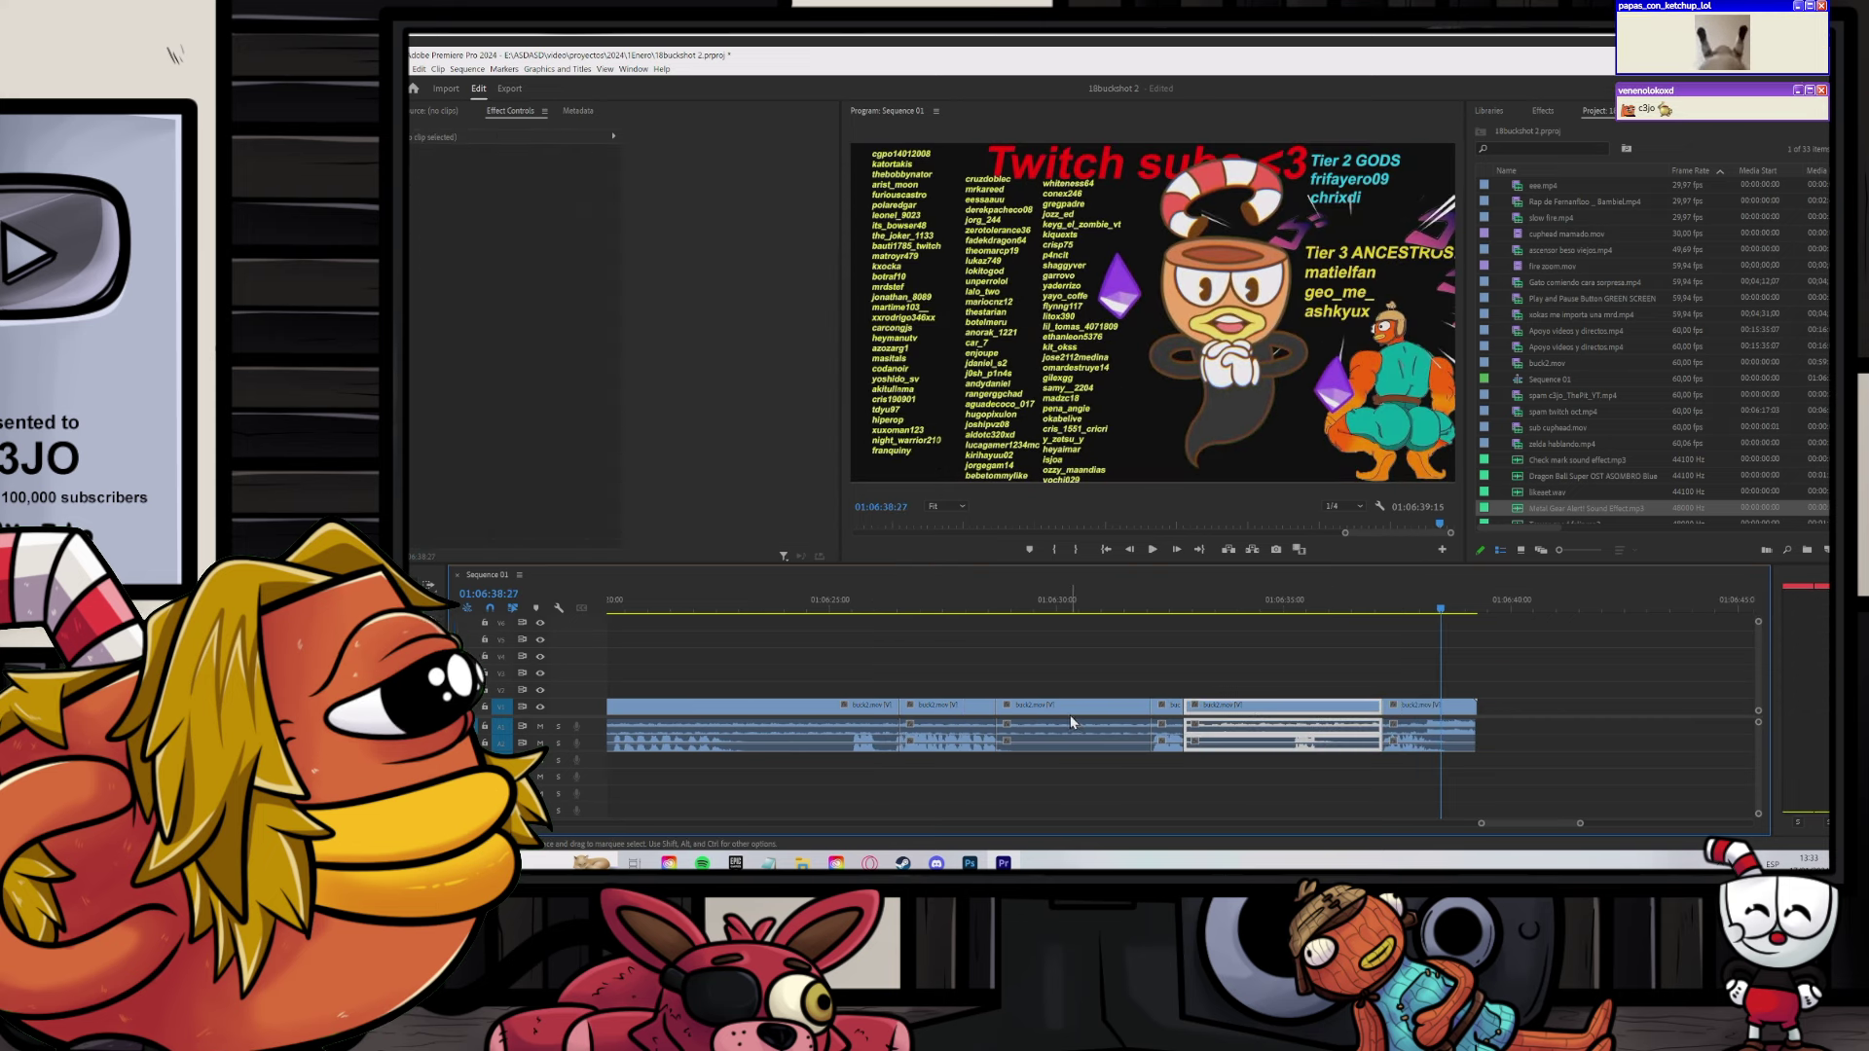
{"action": "left_click", "coordinate": [1072, 721]}
{"action": "key", "text": "Delete"}
{"action": "left_click", "coordinate": [830, 706]}
{"action": "key", "text": "Delete"}
Step: Place the playhead in the empty gap at 01:05:16:19 and save the project
{"action": "scroll", "coordinate": [978, 703], "scroll_direction": "down", "scroll_amount": 1}
{"action": "scroll", "coordinate": [1030, 701], "scroll_direction": "down", "scroll_amount": 4}
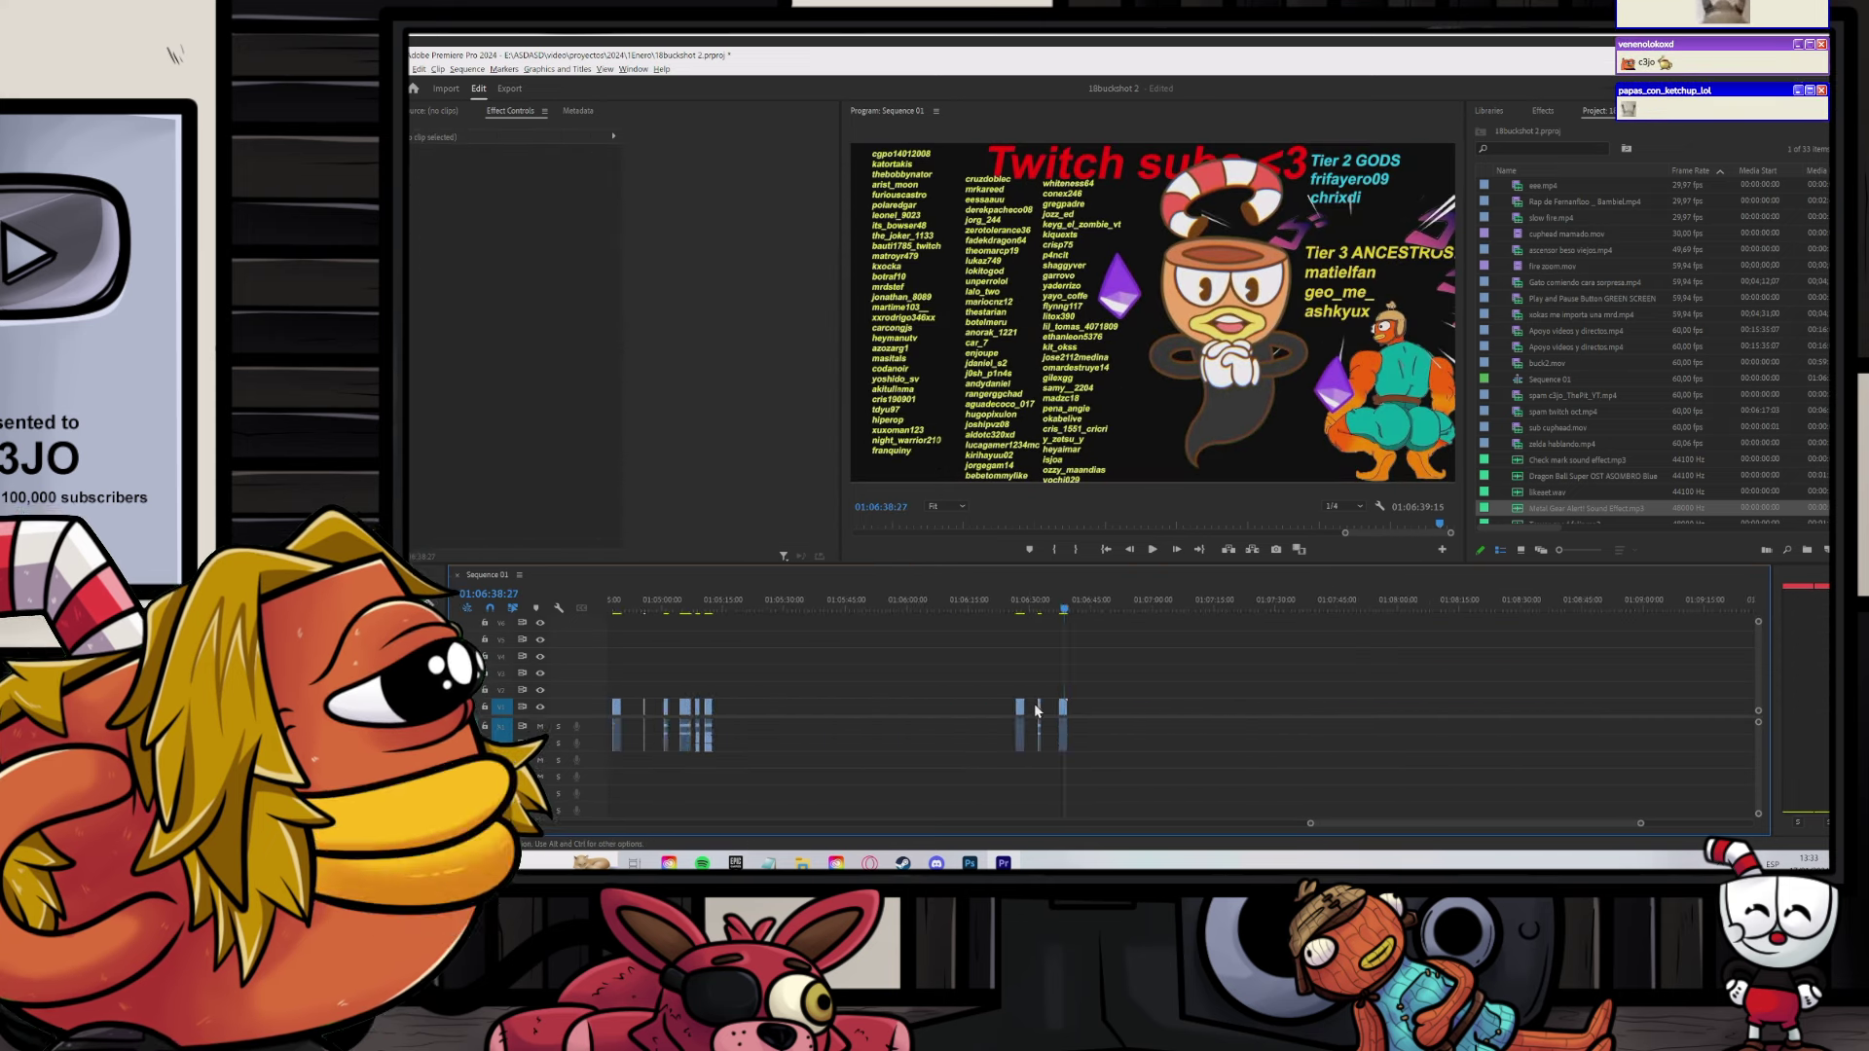
{"action": "scroll", "coordinate": [1034, 703], "scroll_direction": "up", "scroll_amount": 3}
{"action": "scroll", "coordinate": [1034, 702], "scroll_direction": "up", "scroll_amount": 1}
{"action": "left_click", "coordinate": [1195, 604]}
{"action": "key", "text": "ctrl+s"}
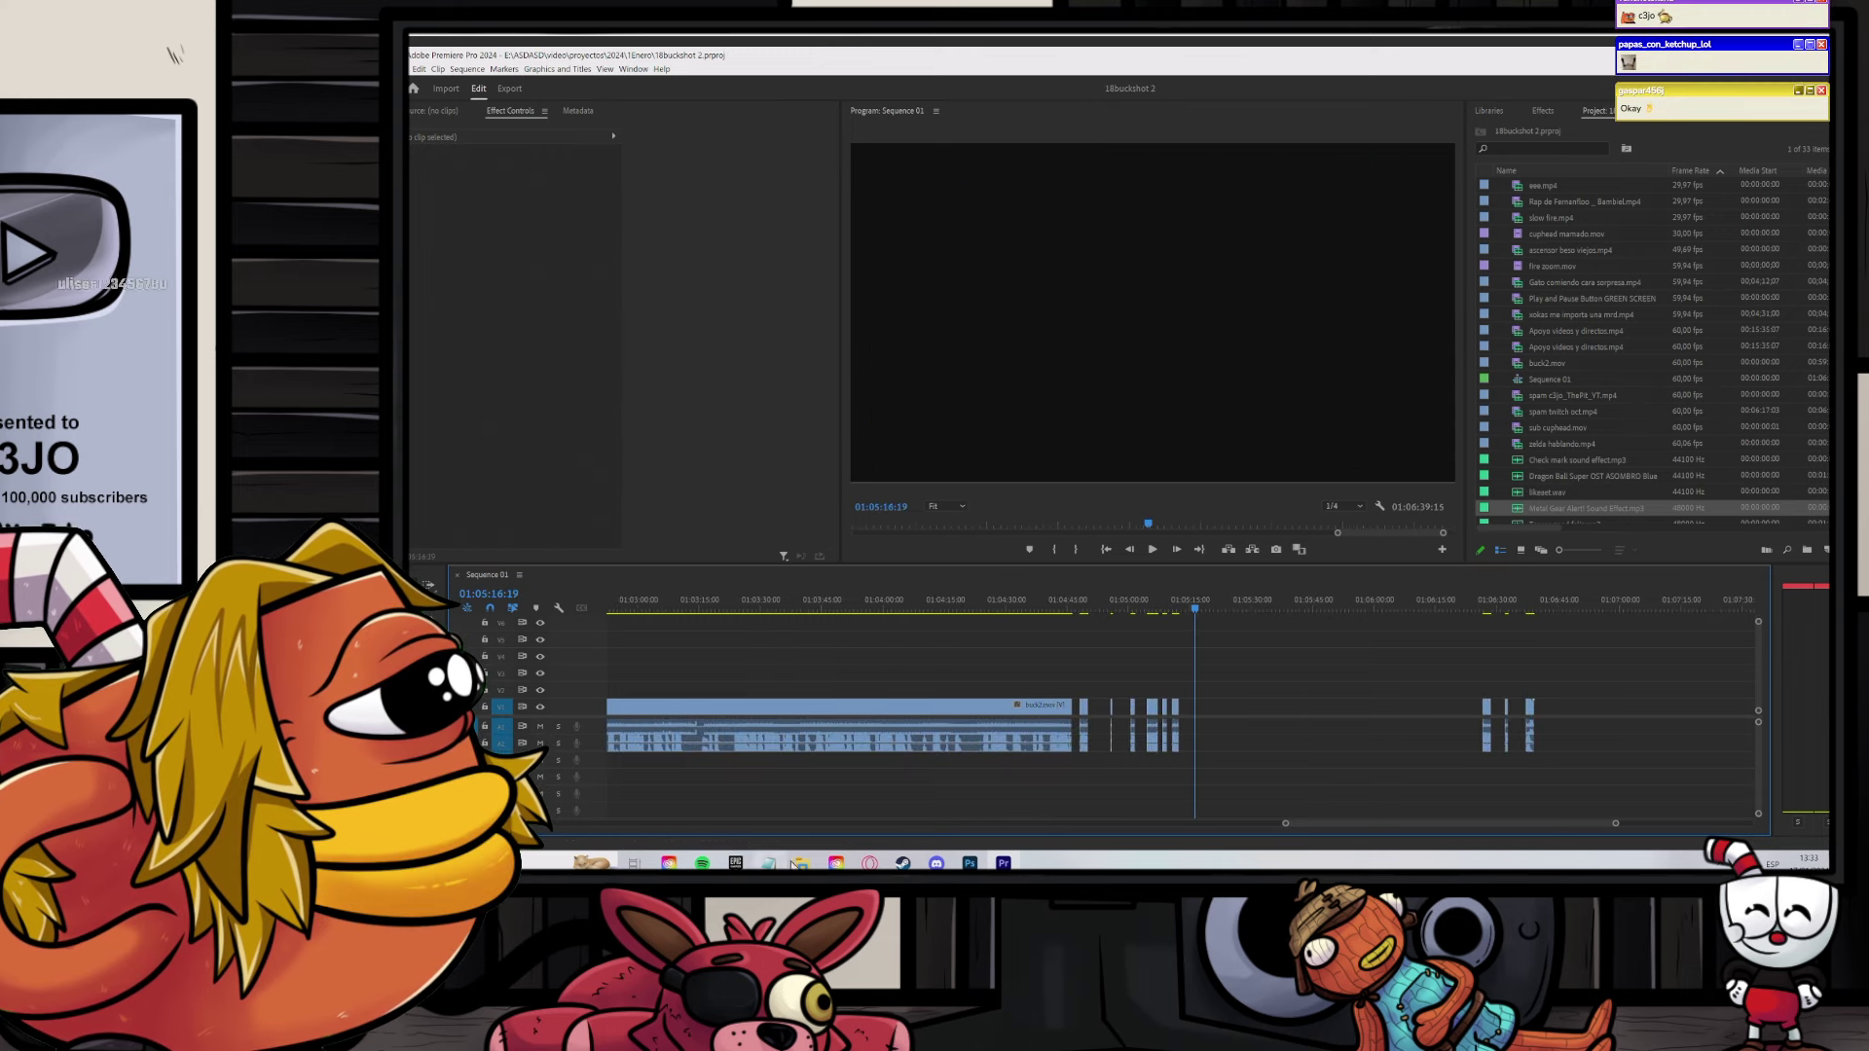
Step: Open a new File Explorer window and search the 2023 12Diciembre folder for "sugar"
{"action": "mouse_move", "coordinate": [798, 857]}
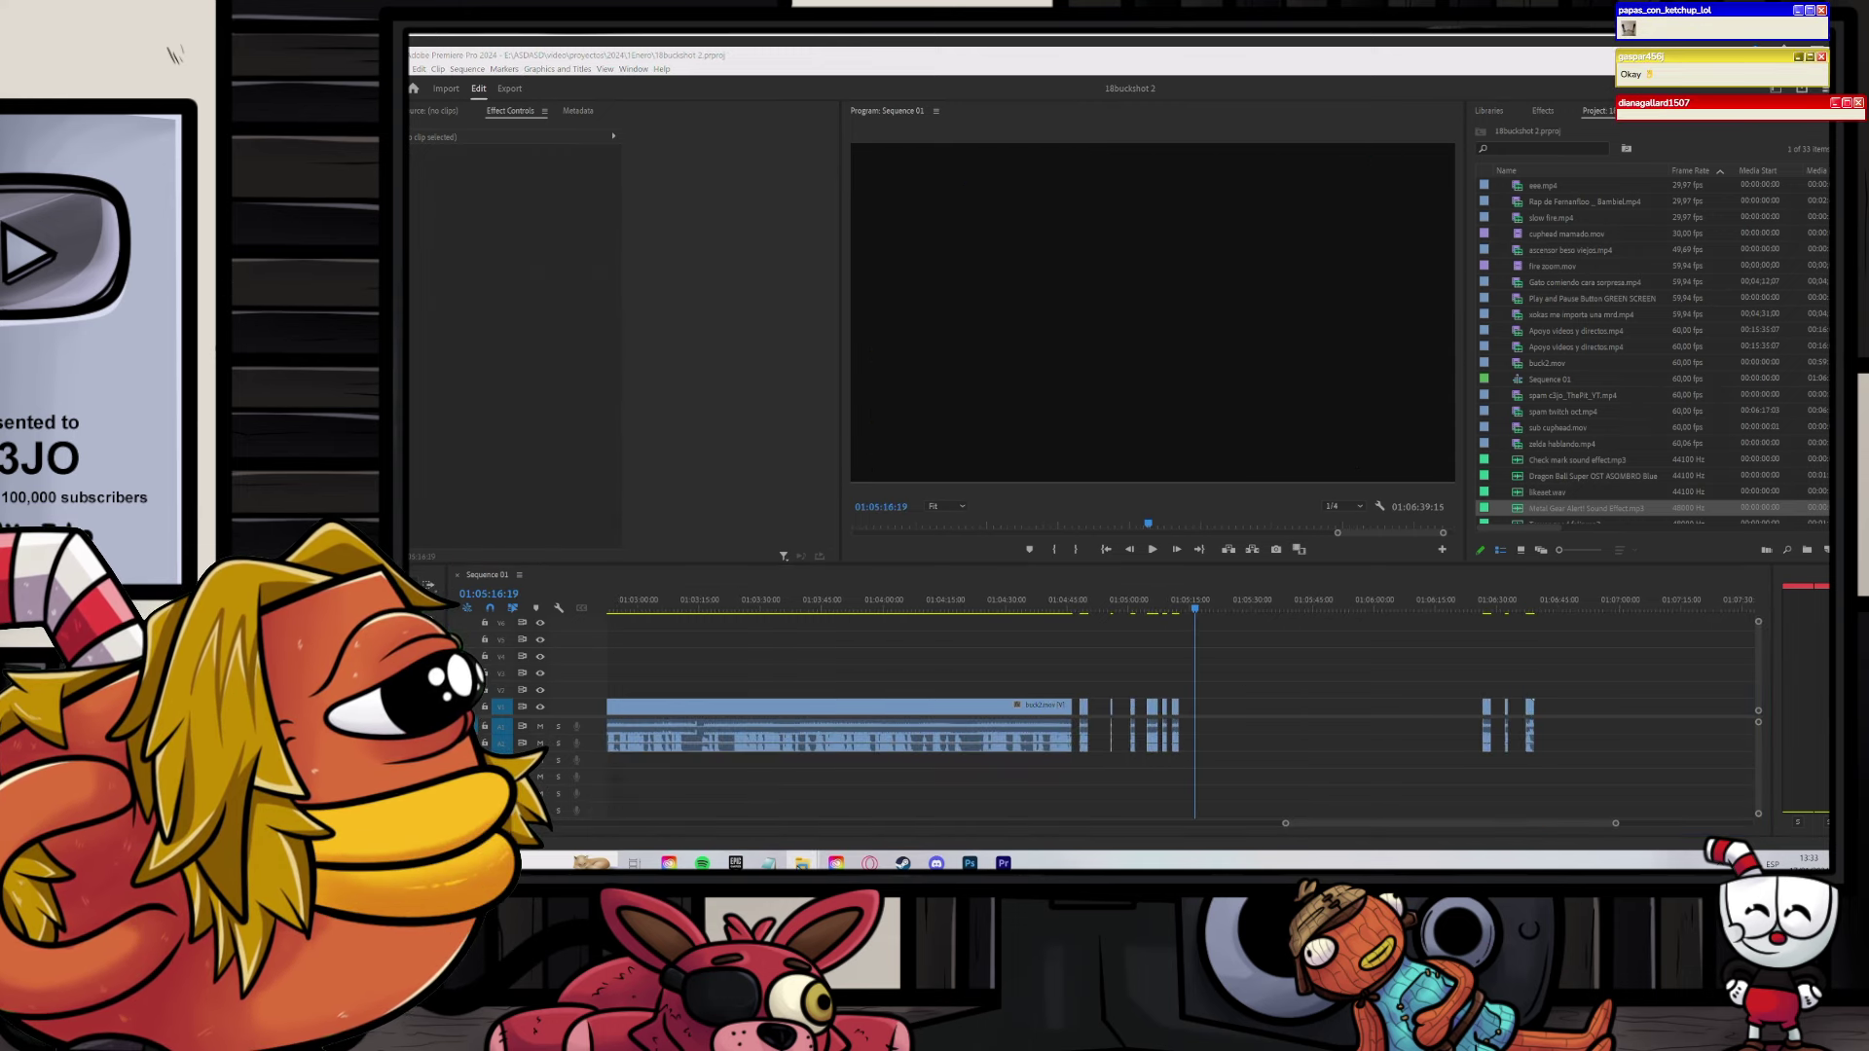
{"action": "right_click", "coordinate": [799, 858]}
{"action": "left_click", "coordinate": [789, 796]}
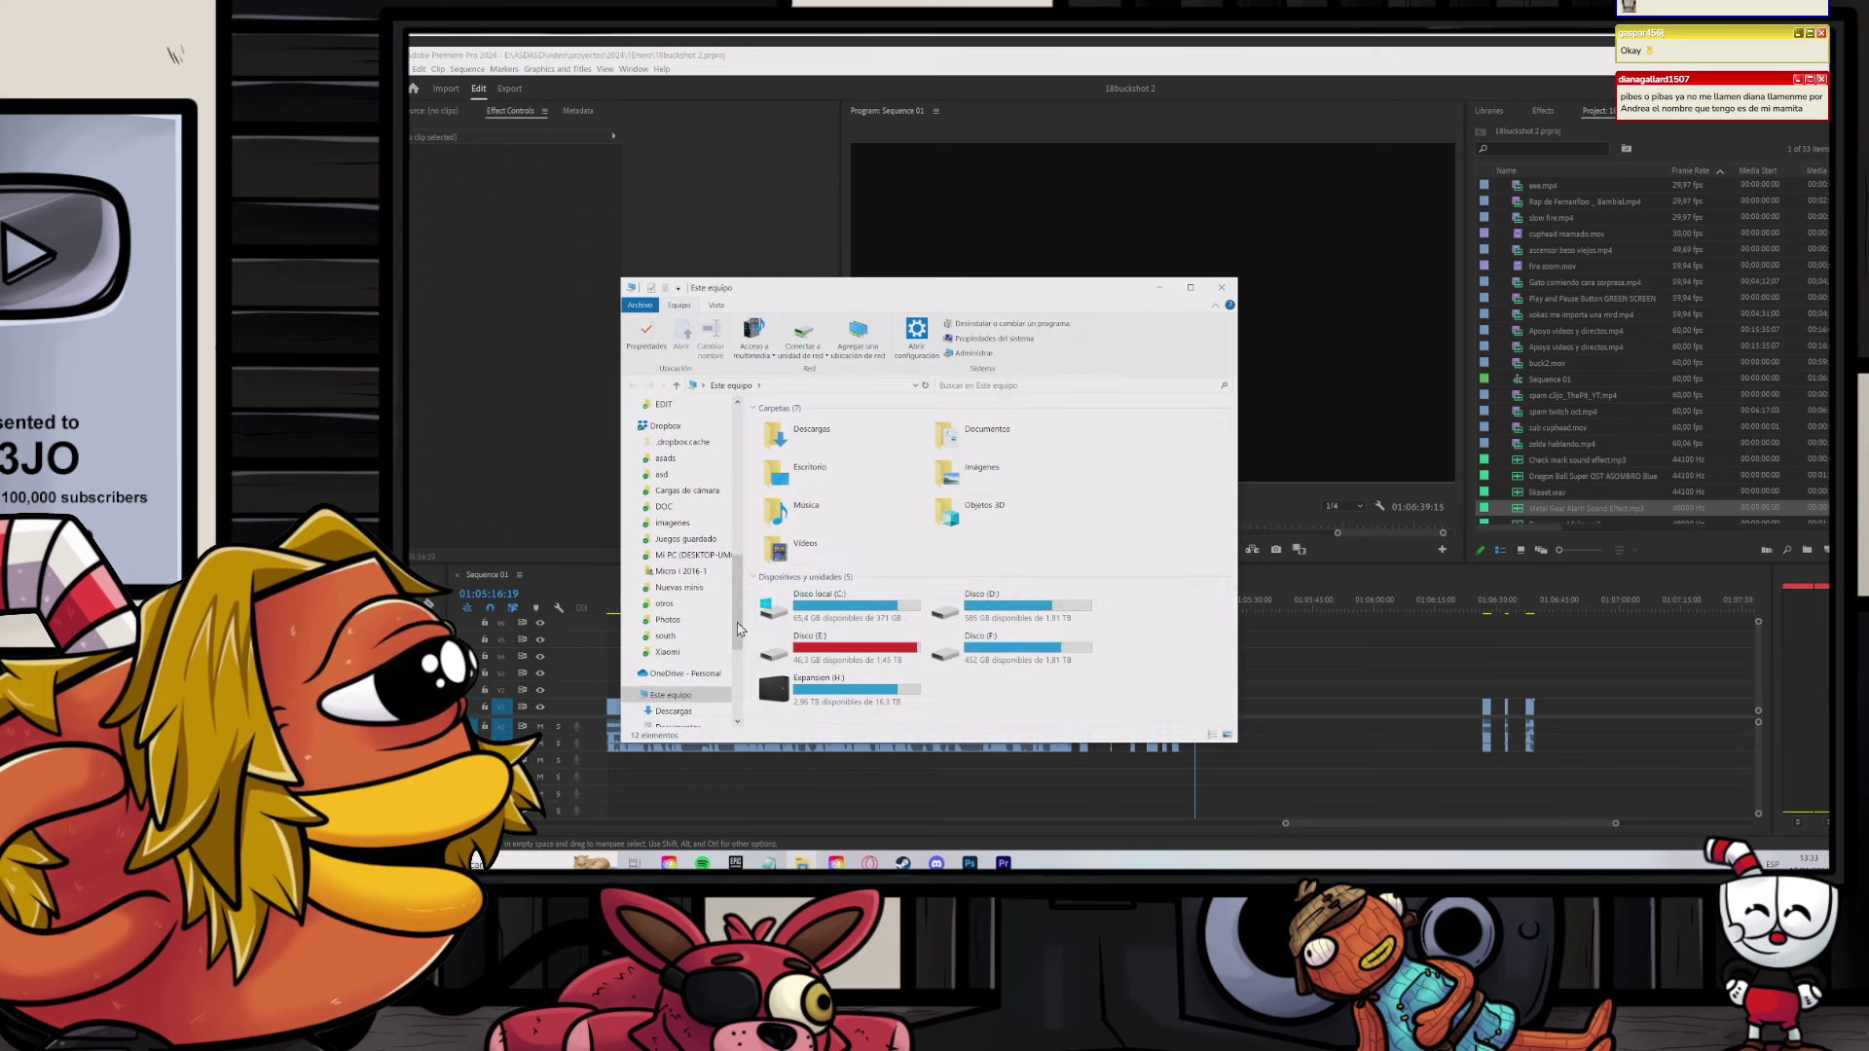
{"action": "scroll", "coordinate": [687, 623], "scroll_direction": "up", "scroll_amount": 8}
{"action": "left_click", "coordinate": [680, 690]}
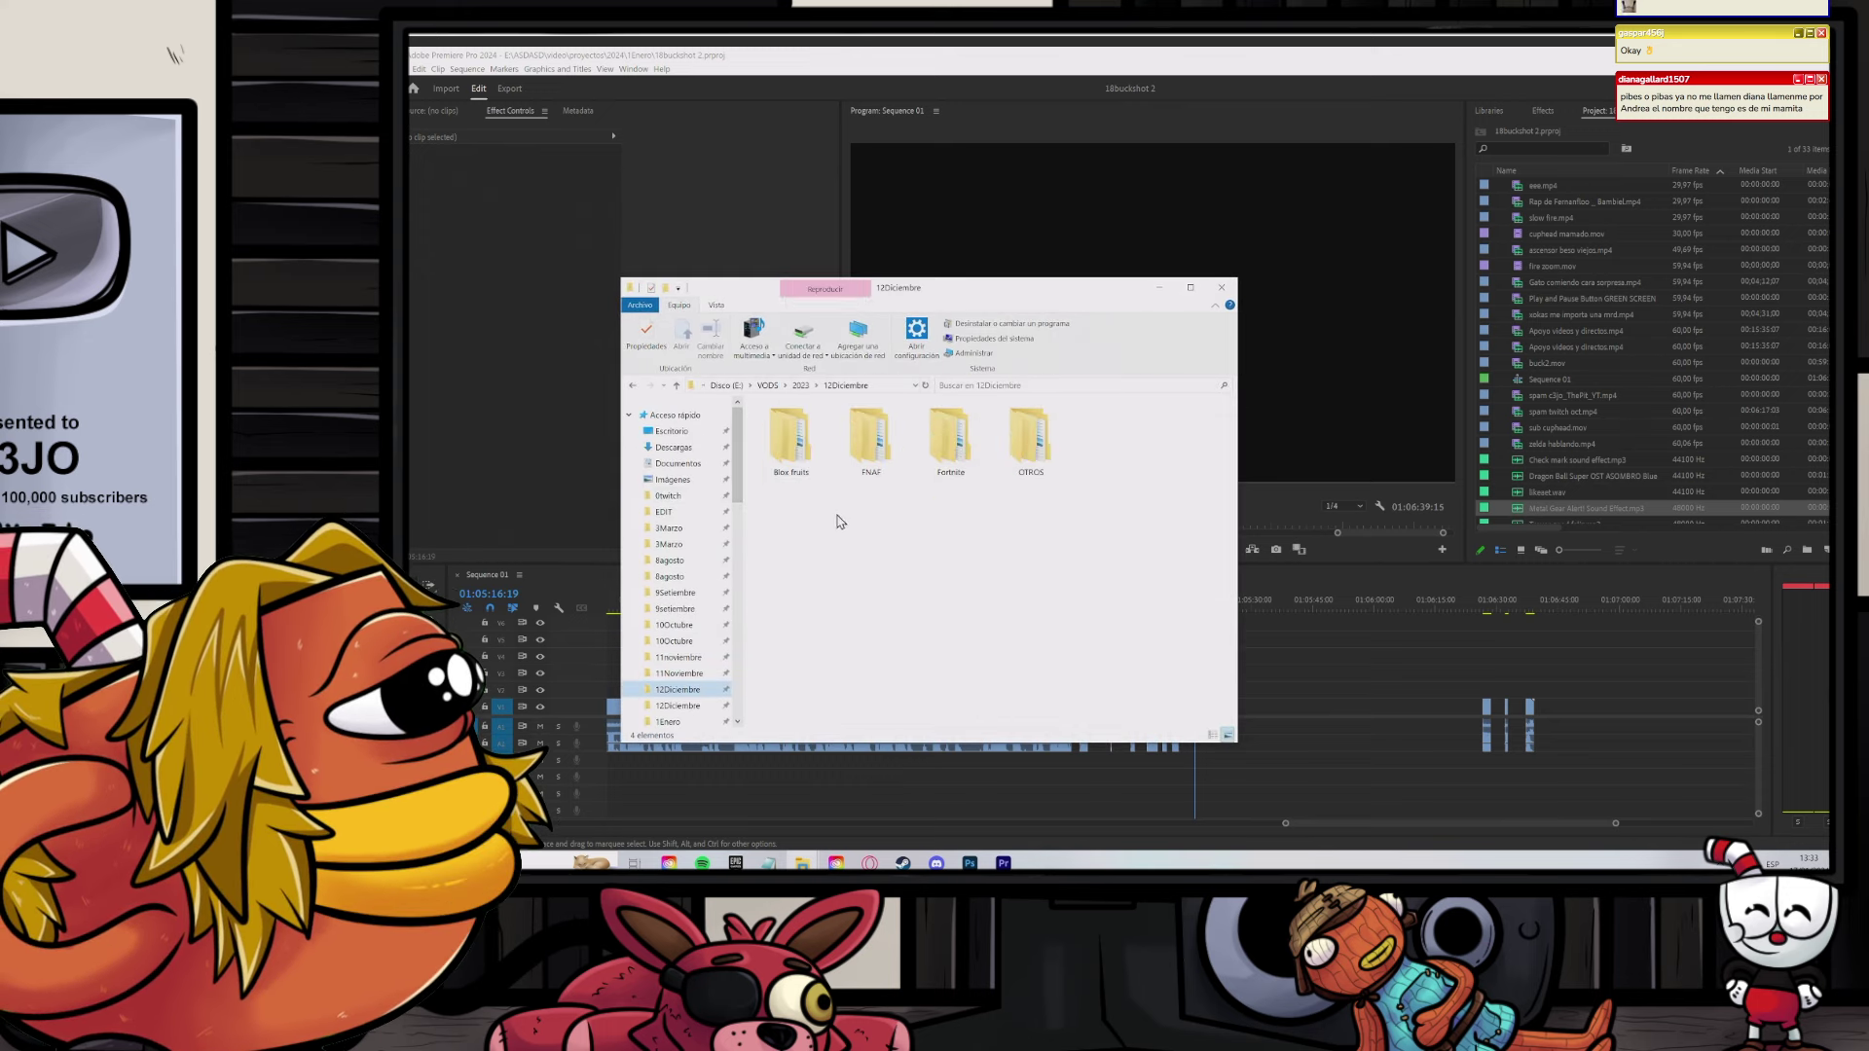
{"action": "left_click", "coordinate": [985, 384]}
{"action": "type", "text": "sugar"}
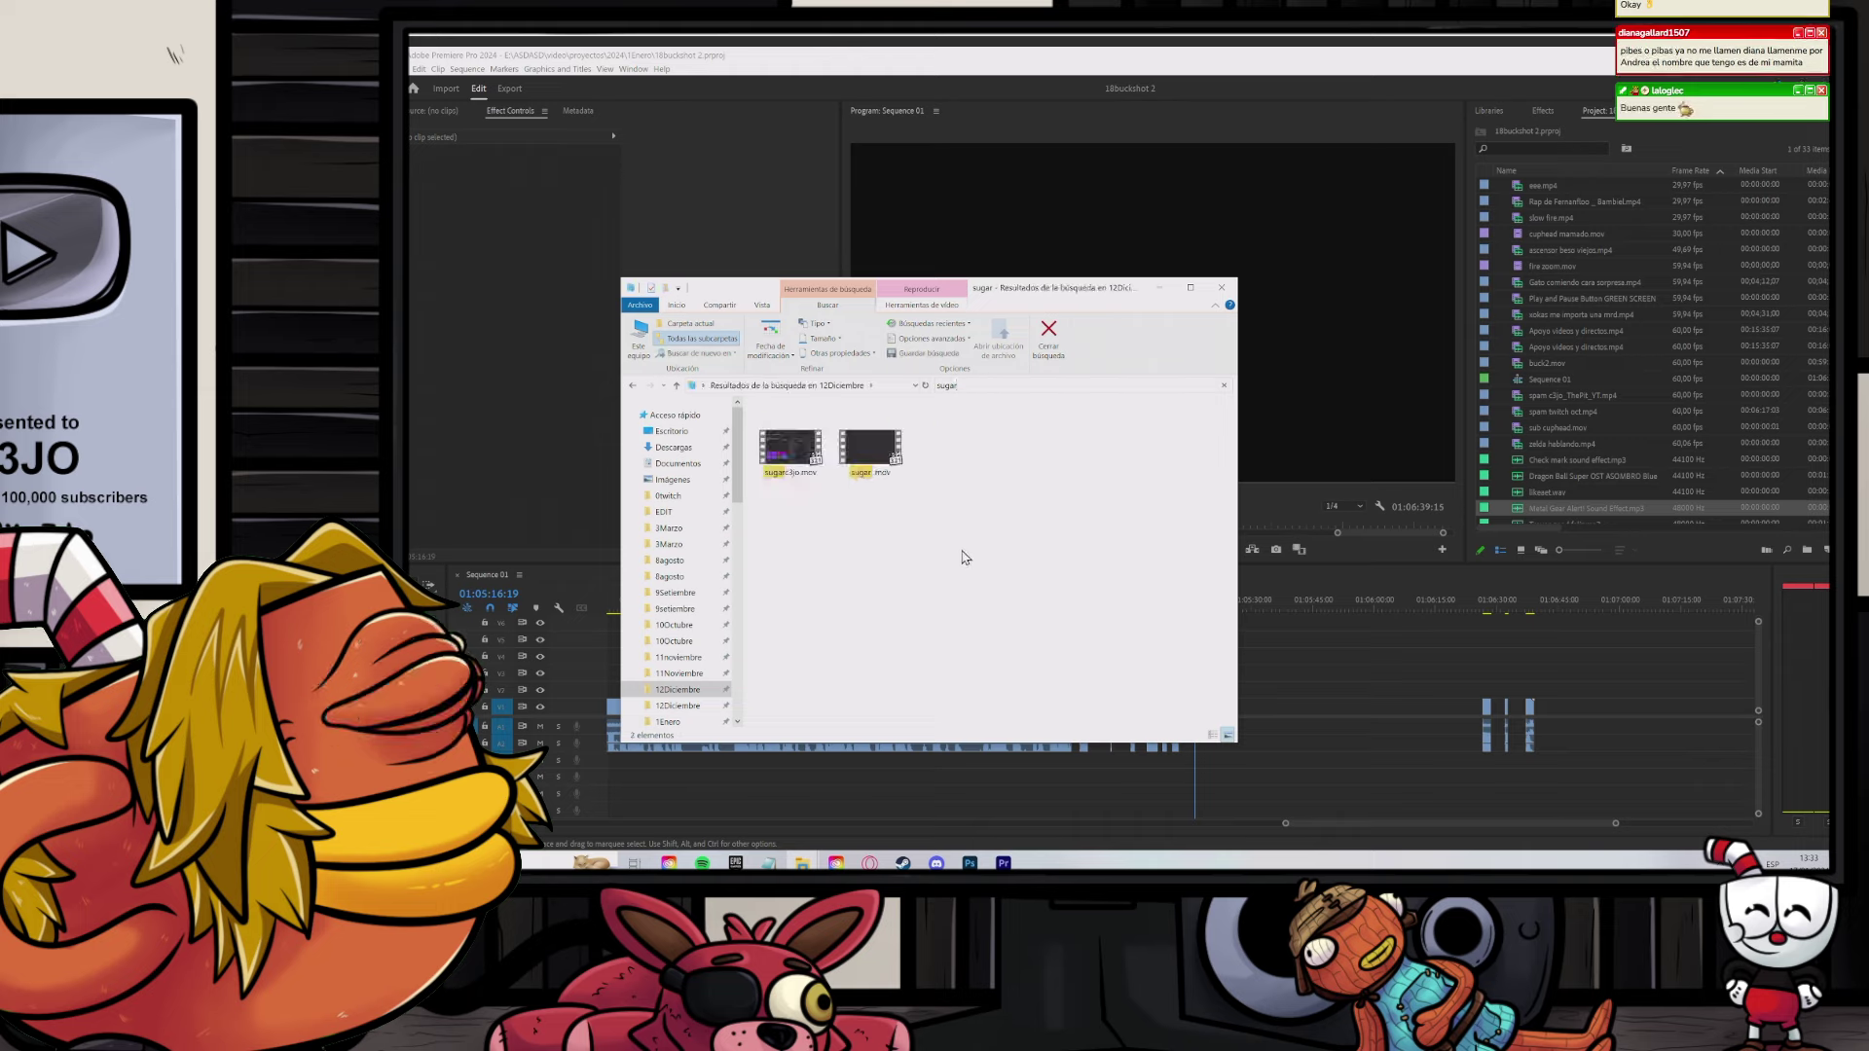
Step: Preview the first sugar video from the search, close the player and return to the Premiere Pro sequence
{"action": "double_click", "coordinate": [789, 448]}
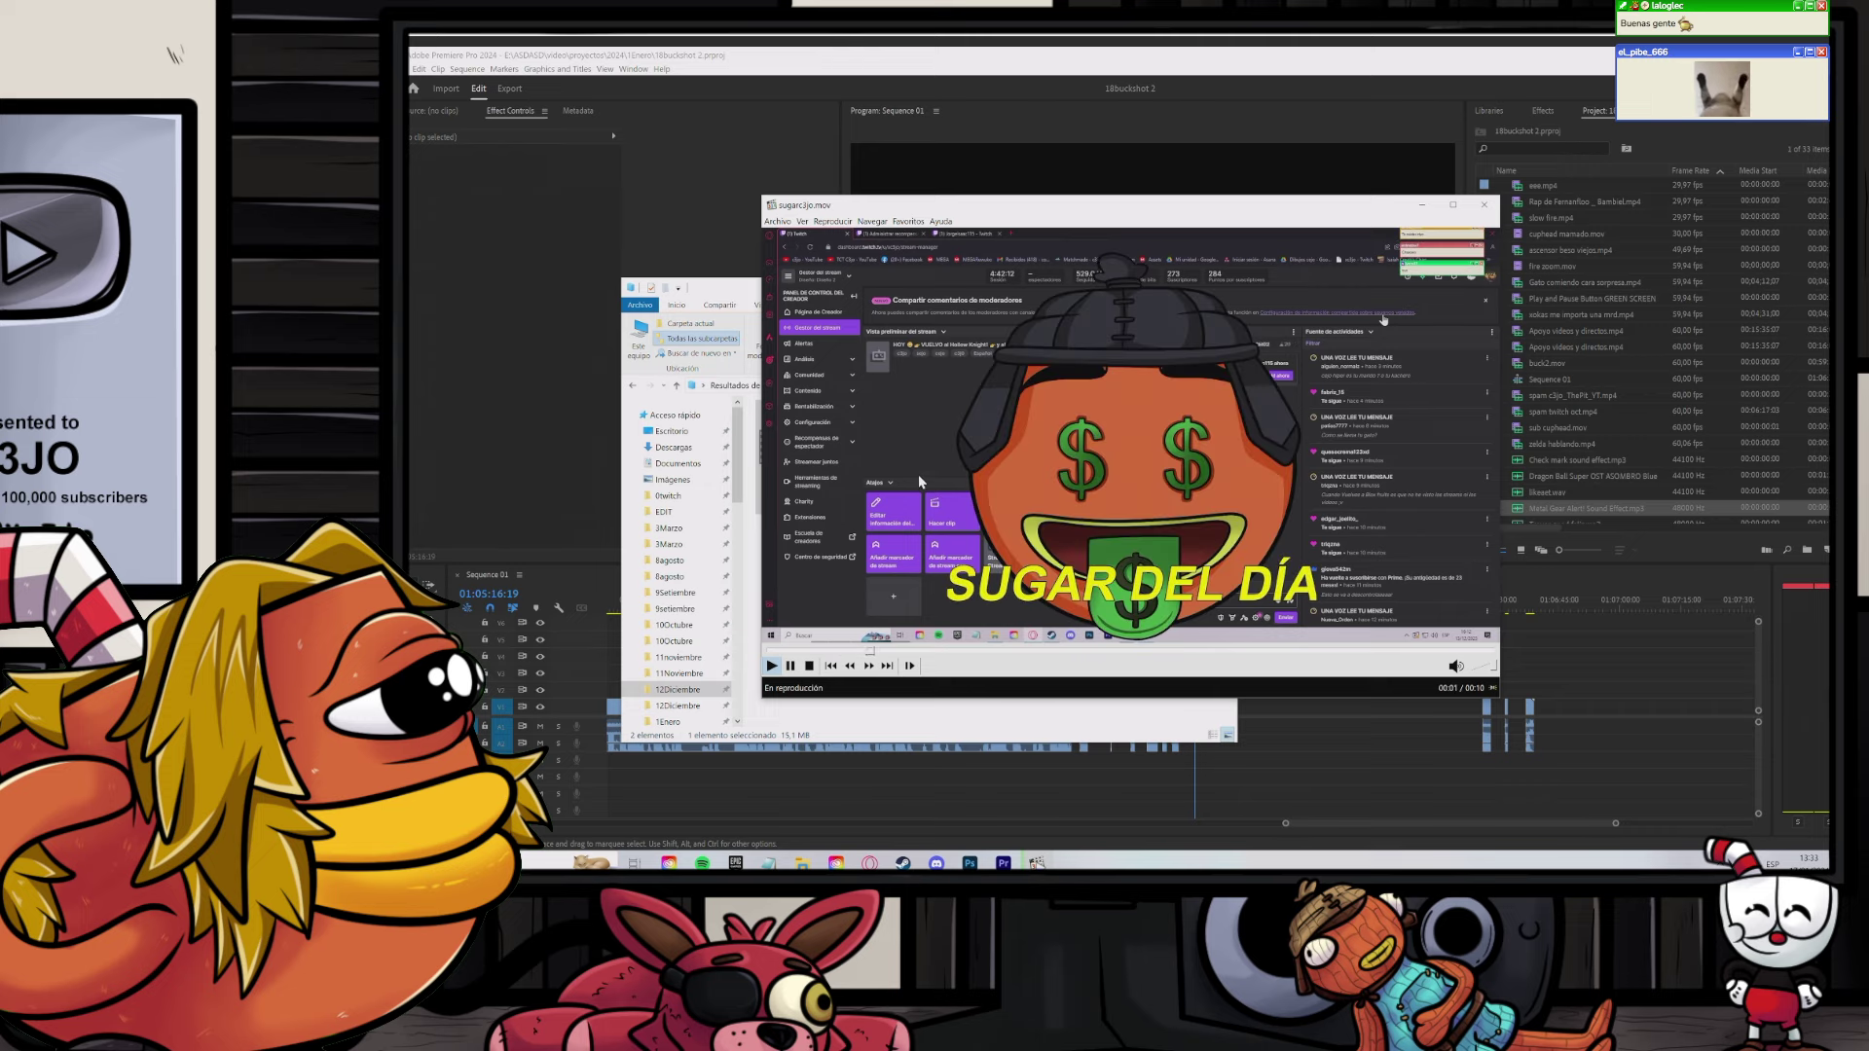
{"action": "left_click", "coordinate": [942, 485]}
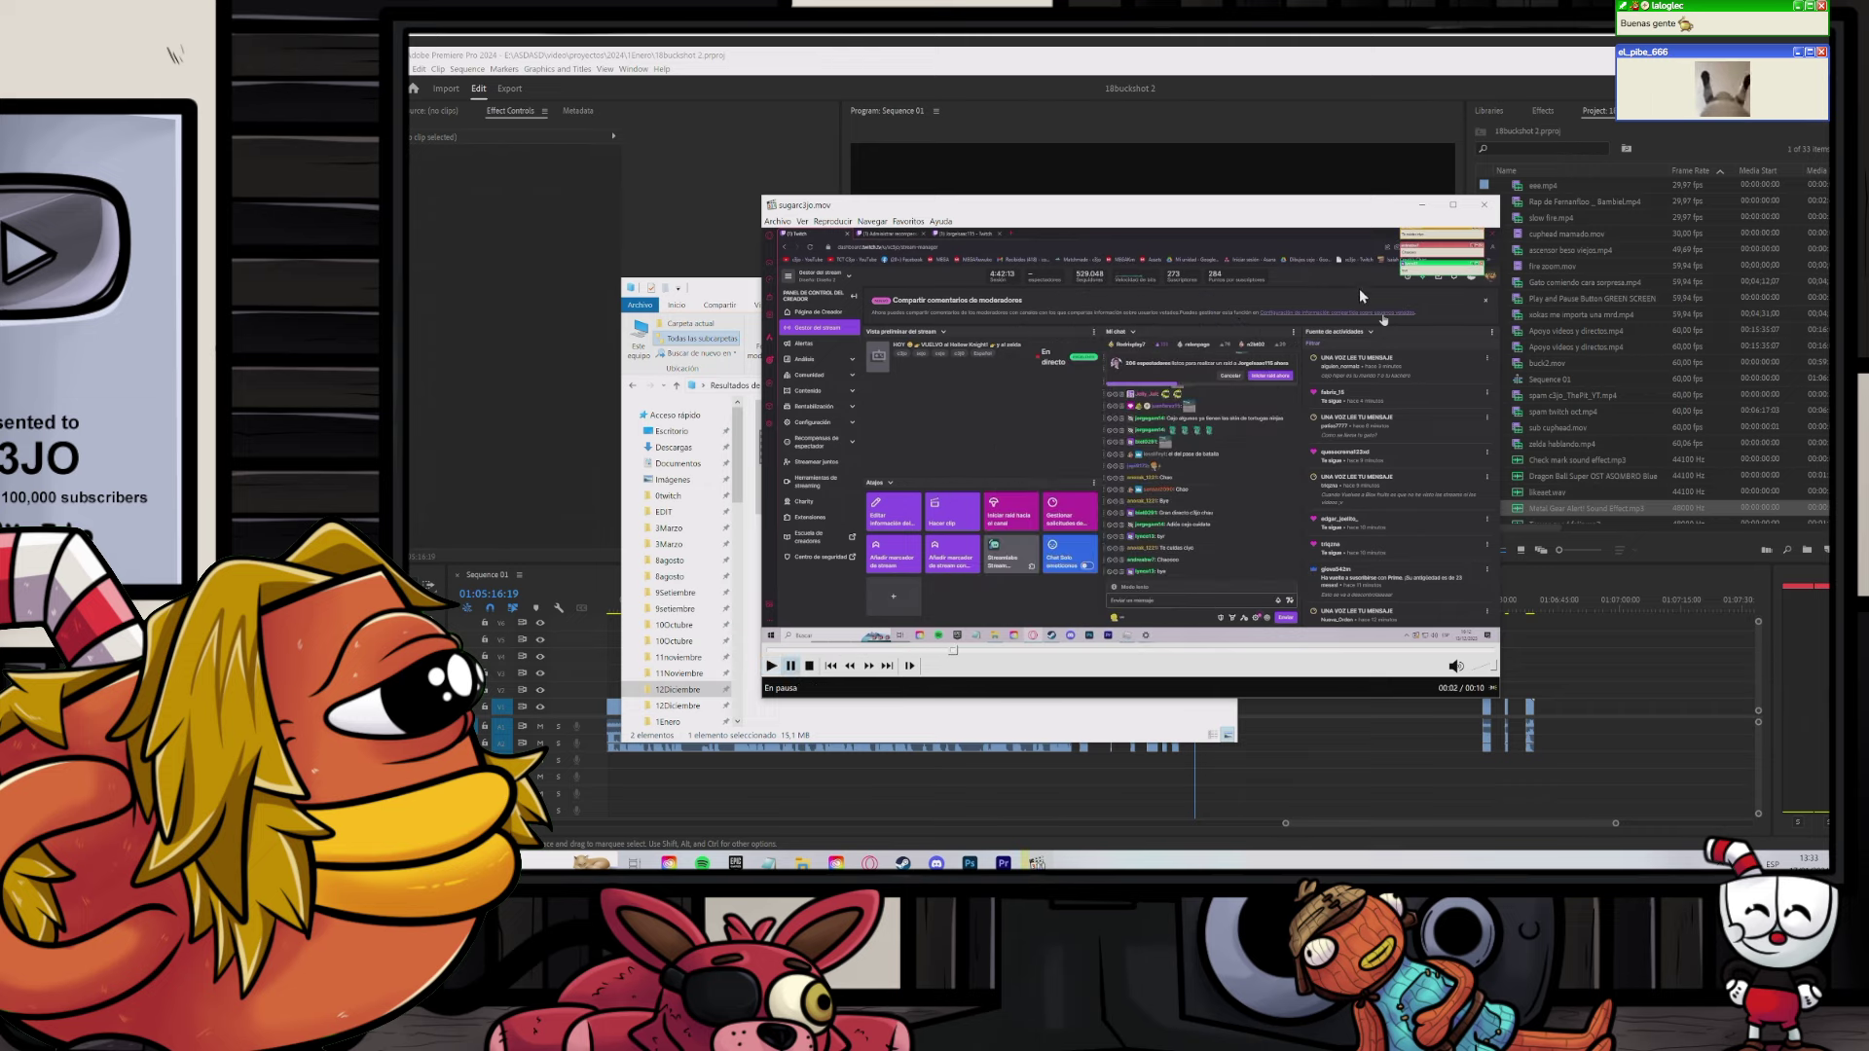
{"action": "left_click", "coordinate": [1487, 205]}
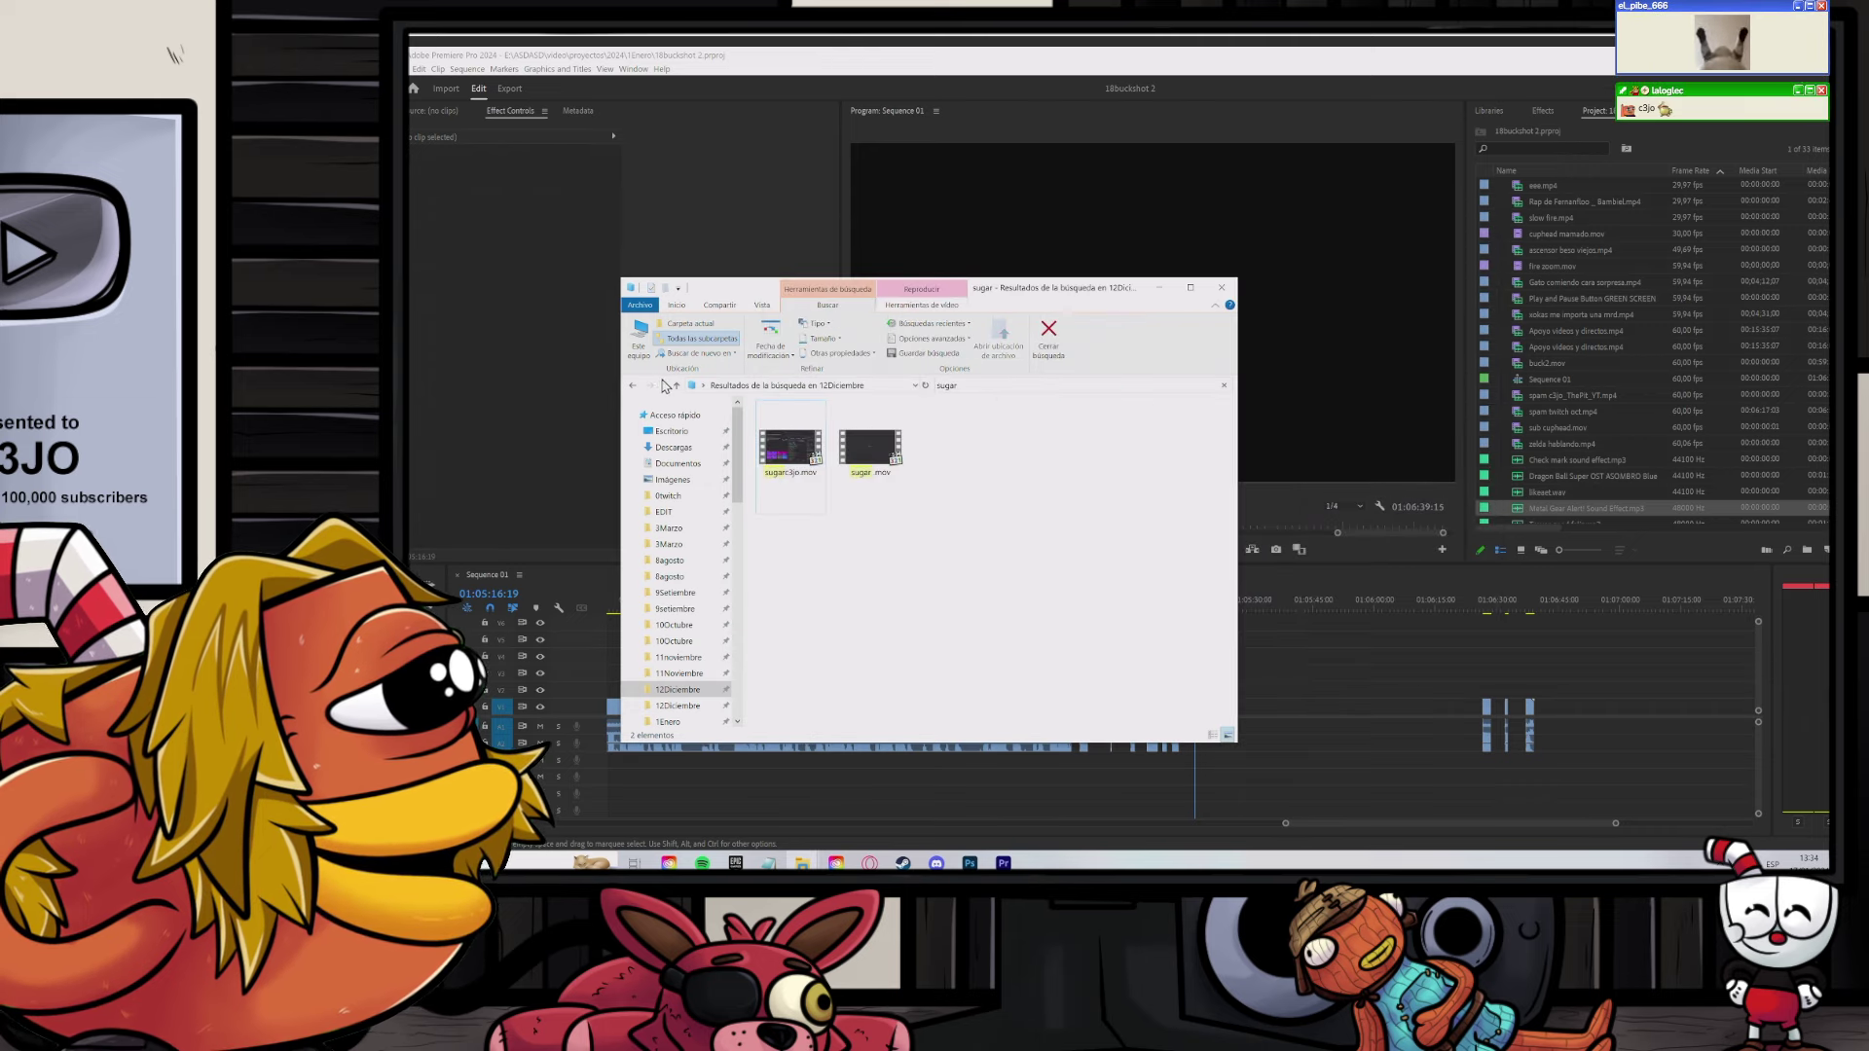
{"action": "left_click", "coordinate": [635, 387]}
{"action": "left_click", "coordinate": [1298, 701]}
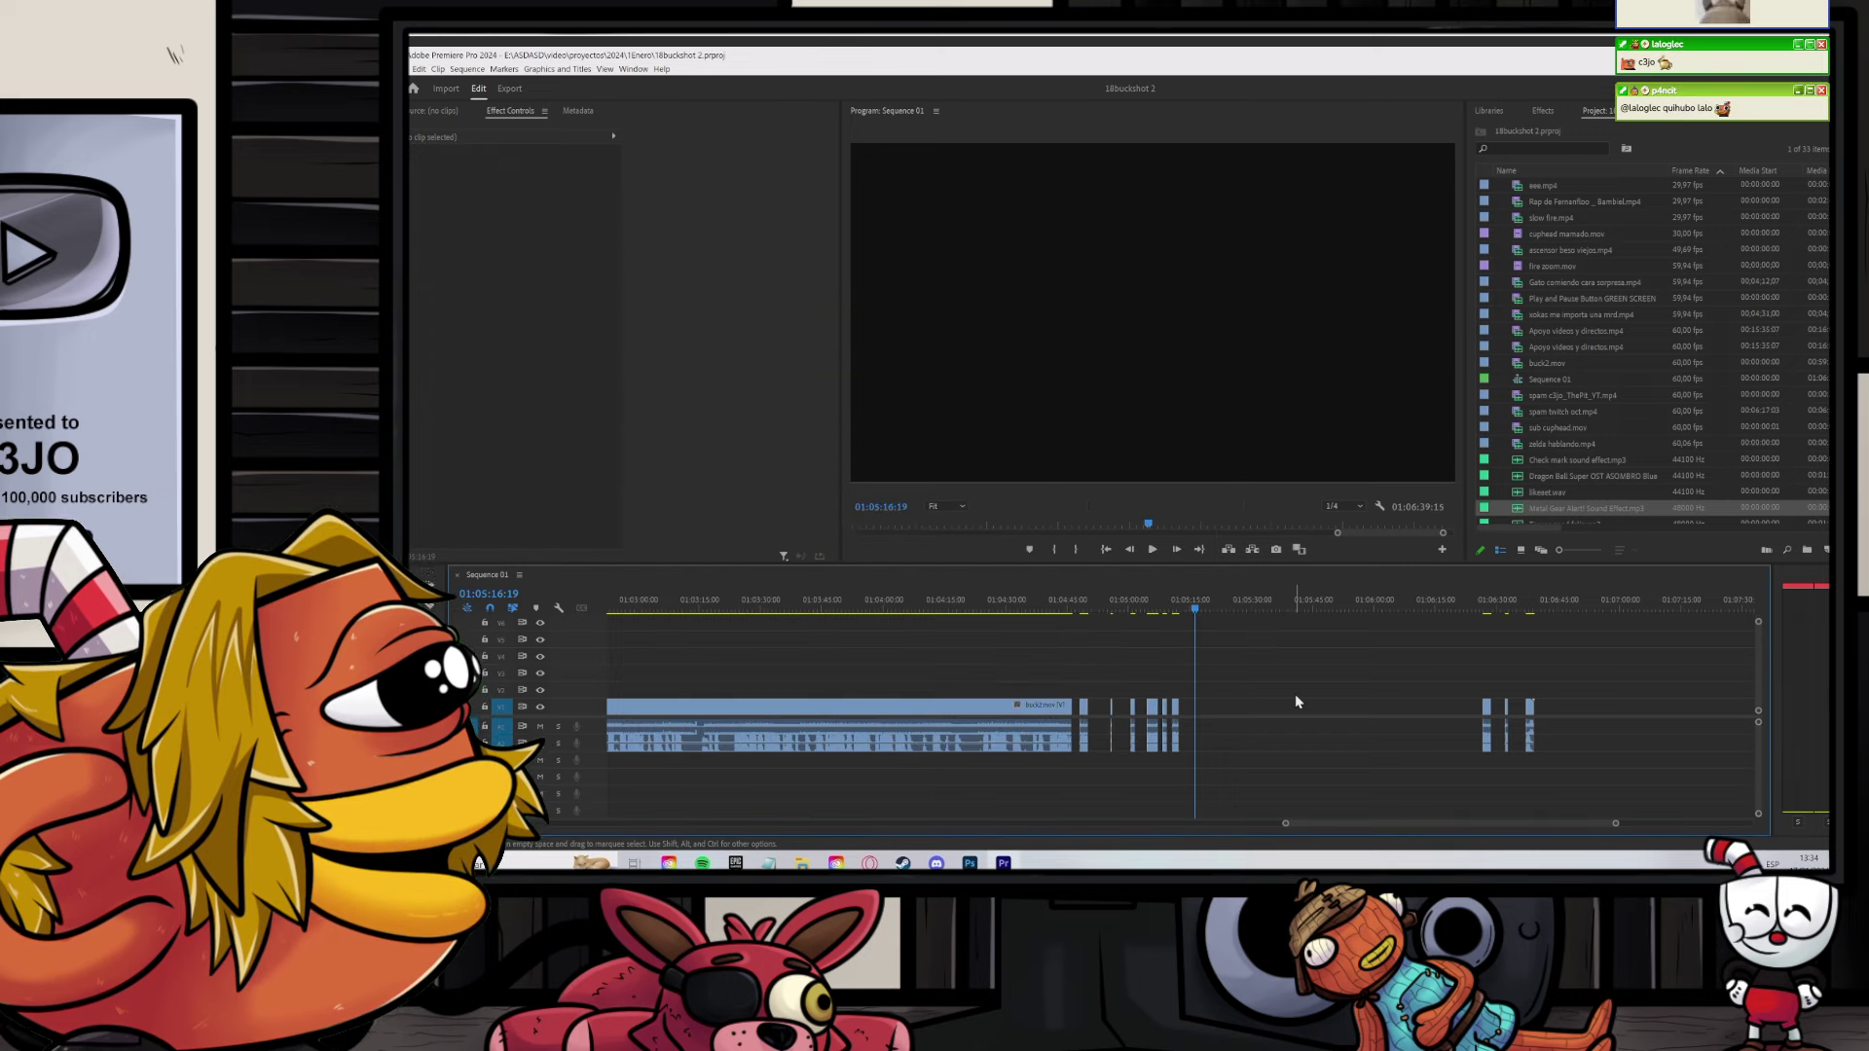
Step: Switch to File Explorer and open the project file 5blox 16.prproj from the 2024 1Enero folder
{"action": "scroll", "coordinate": [1218, 688], "scroll_direction": "up", "scroll_amount": 5}
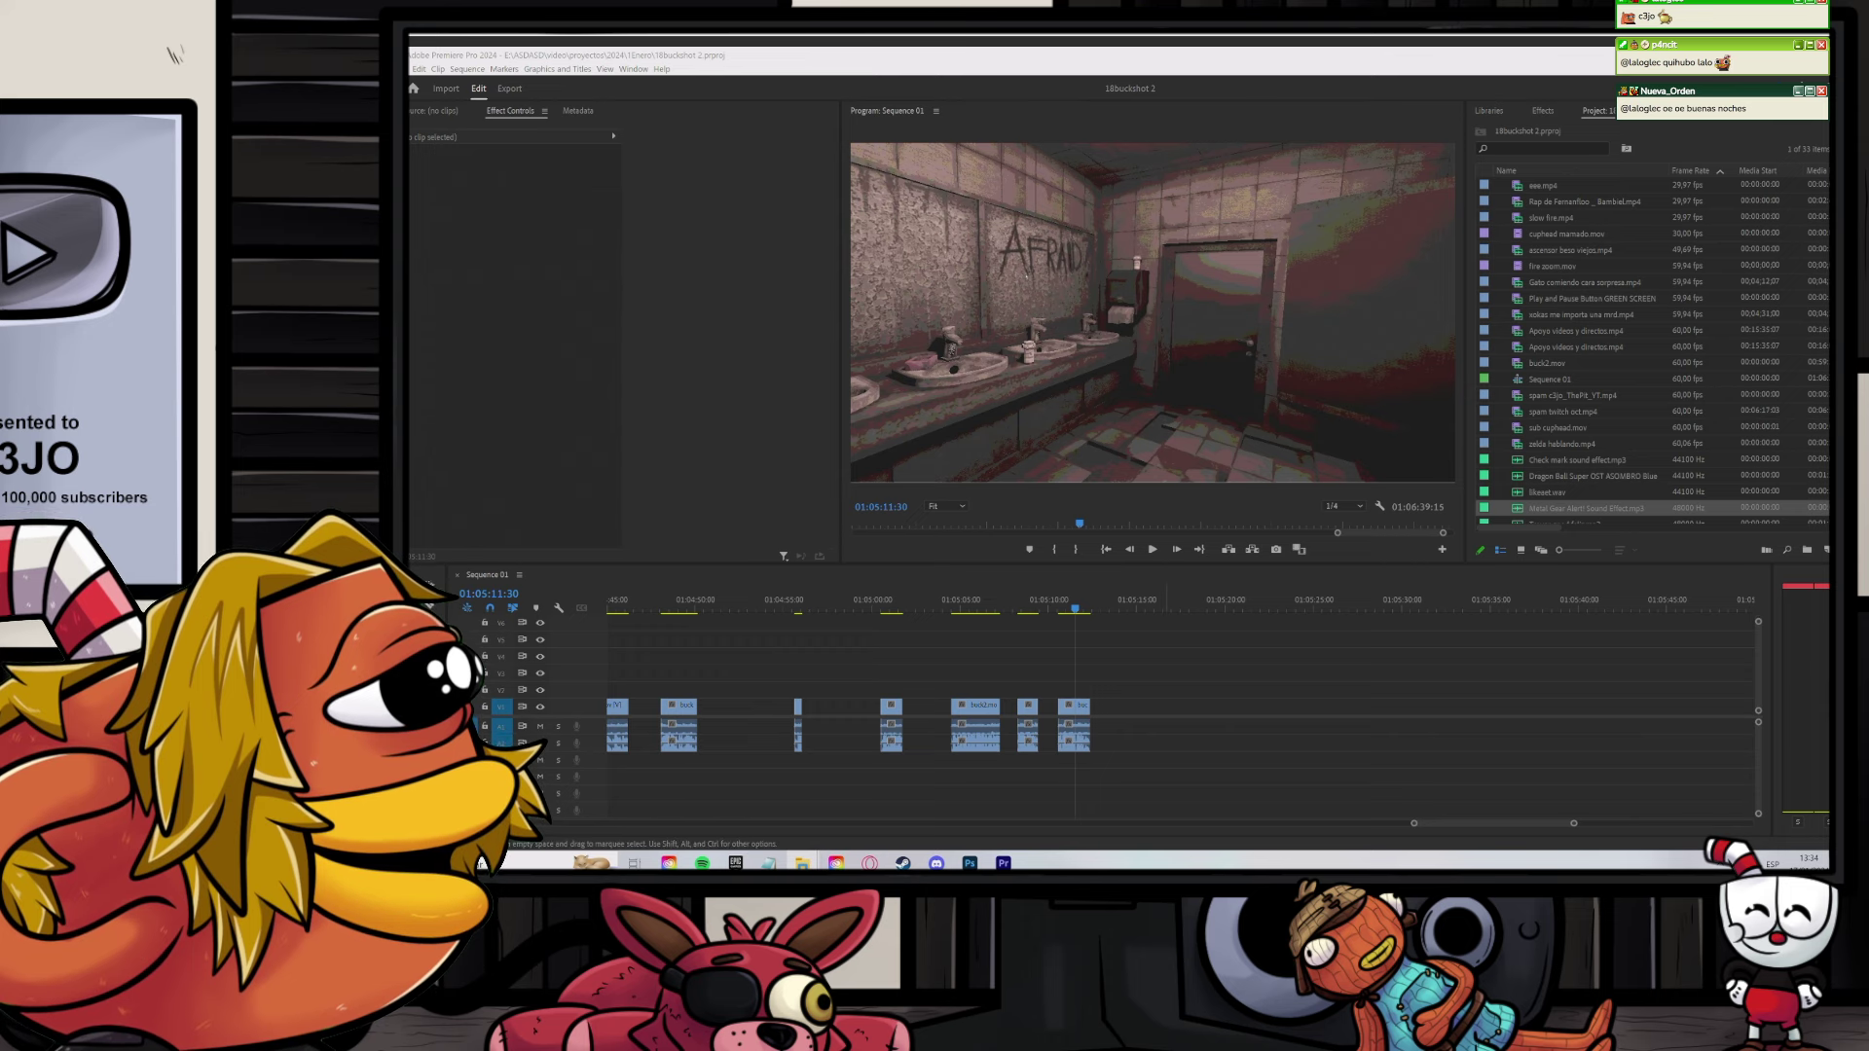
{"action": "left_click_drag", "start_coordinate": [1828, 236], "coordinate": [1276, 258]}
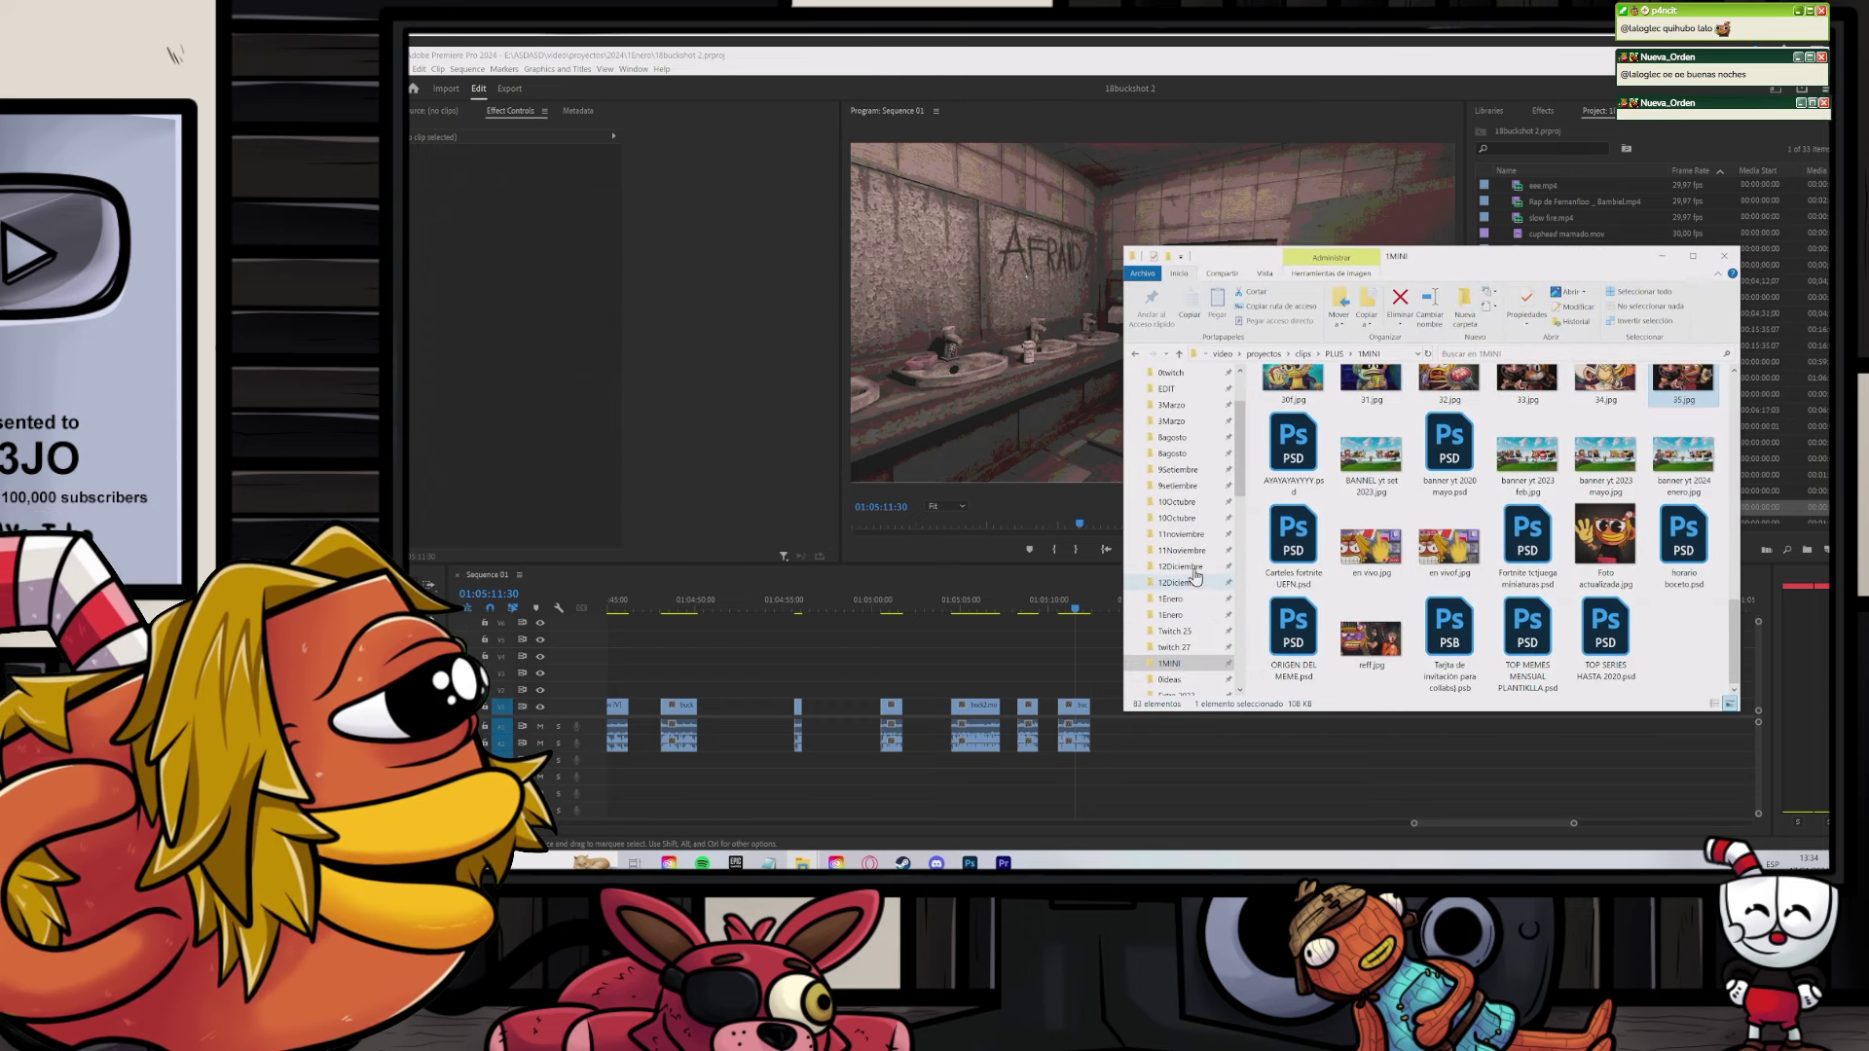
{"action": "left_click", "coordinate": [1173, 615]}
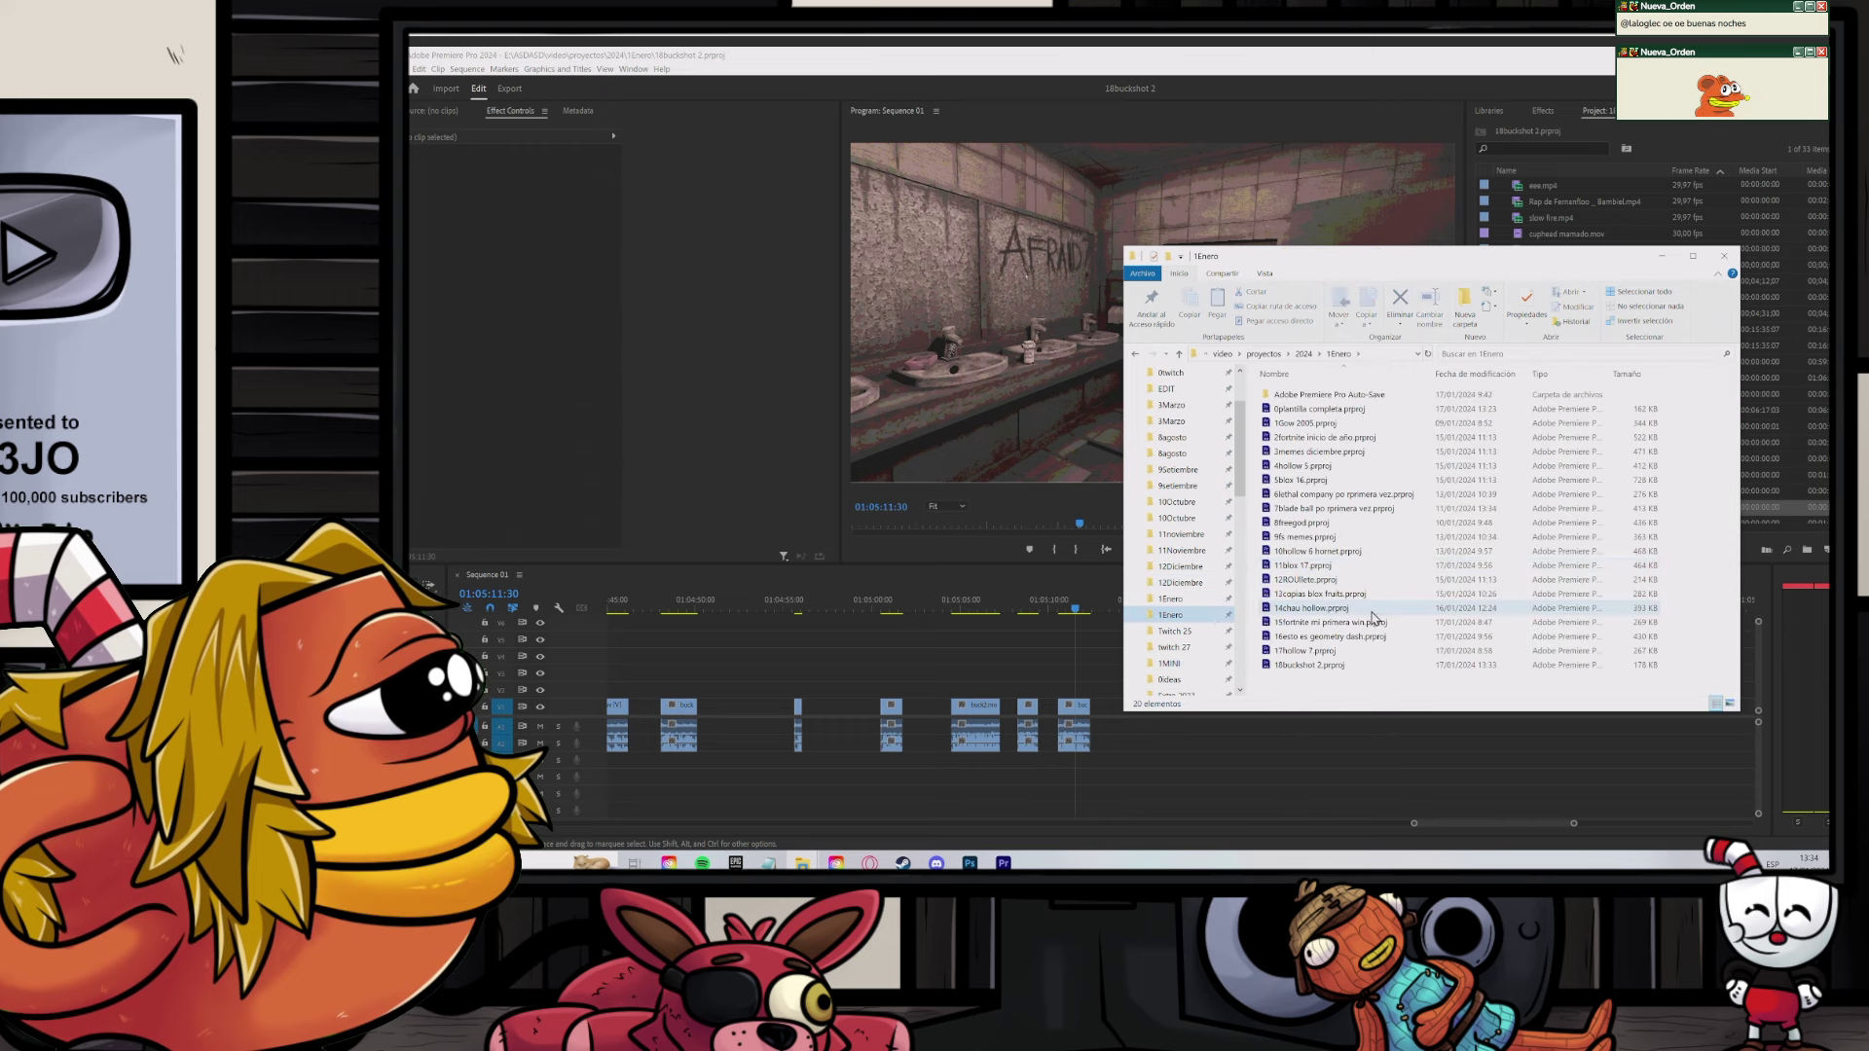
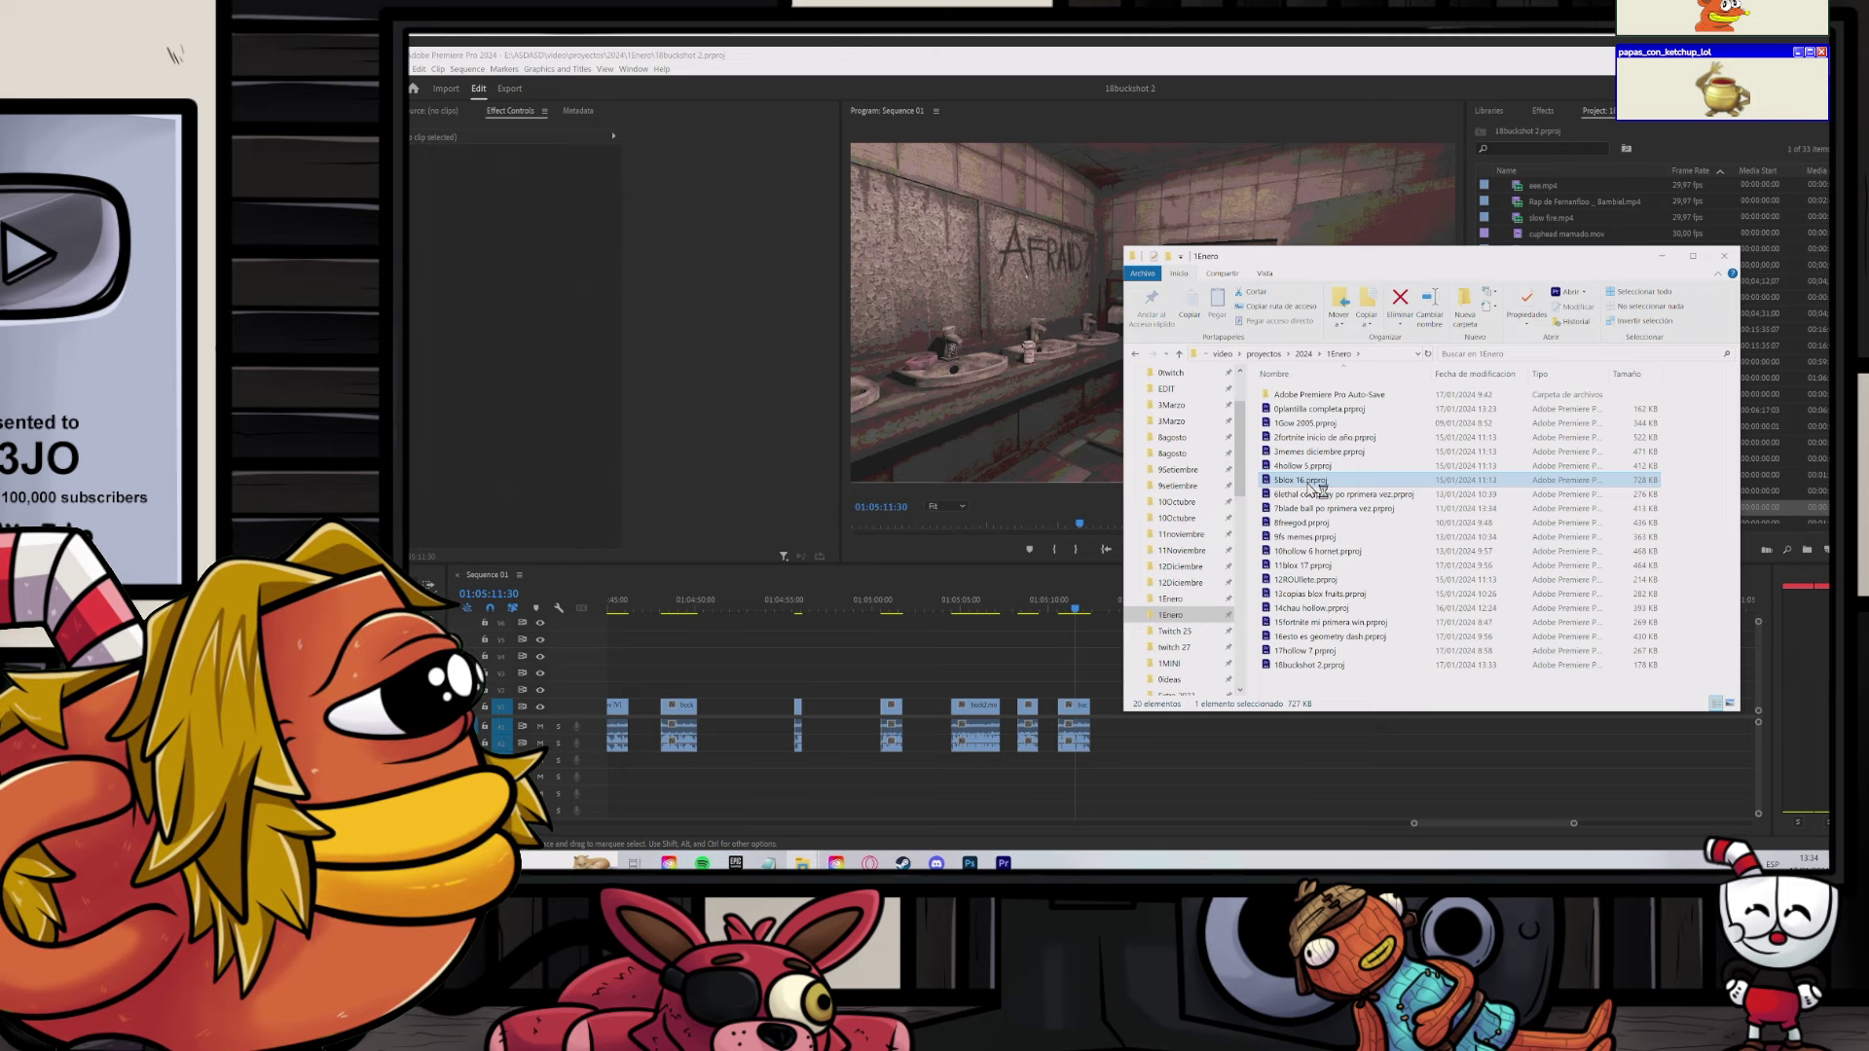
{"action": "double_click", "coordinate": [1308, 483]}
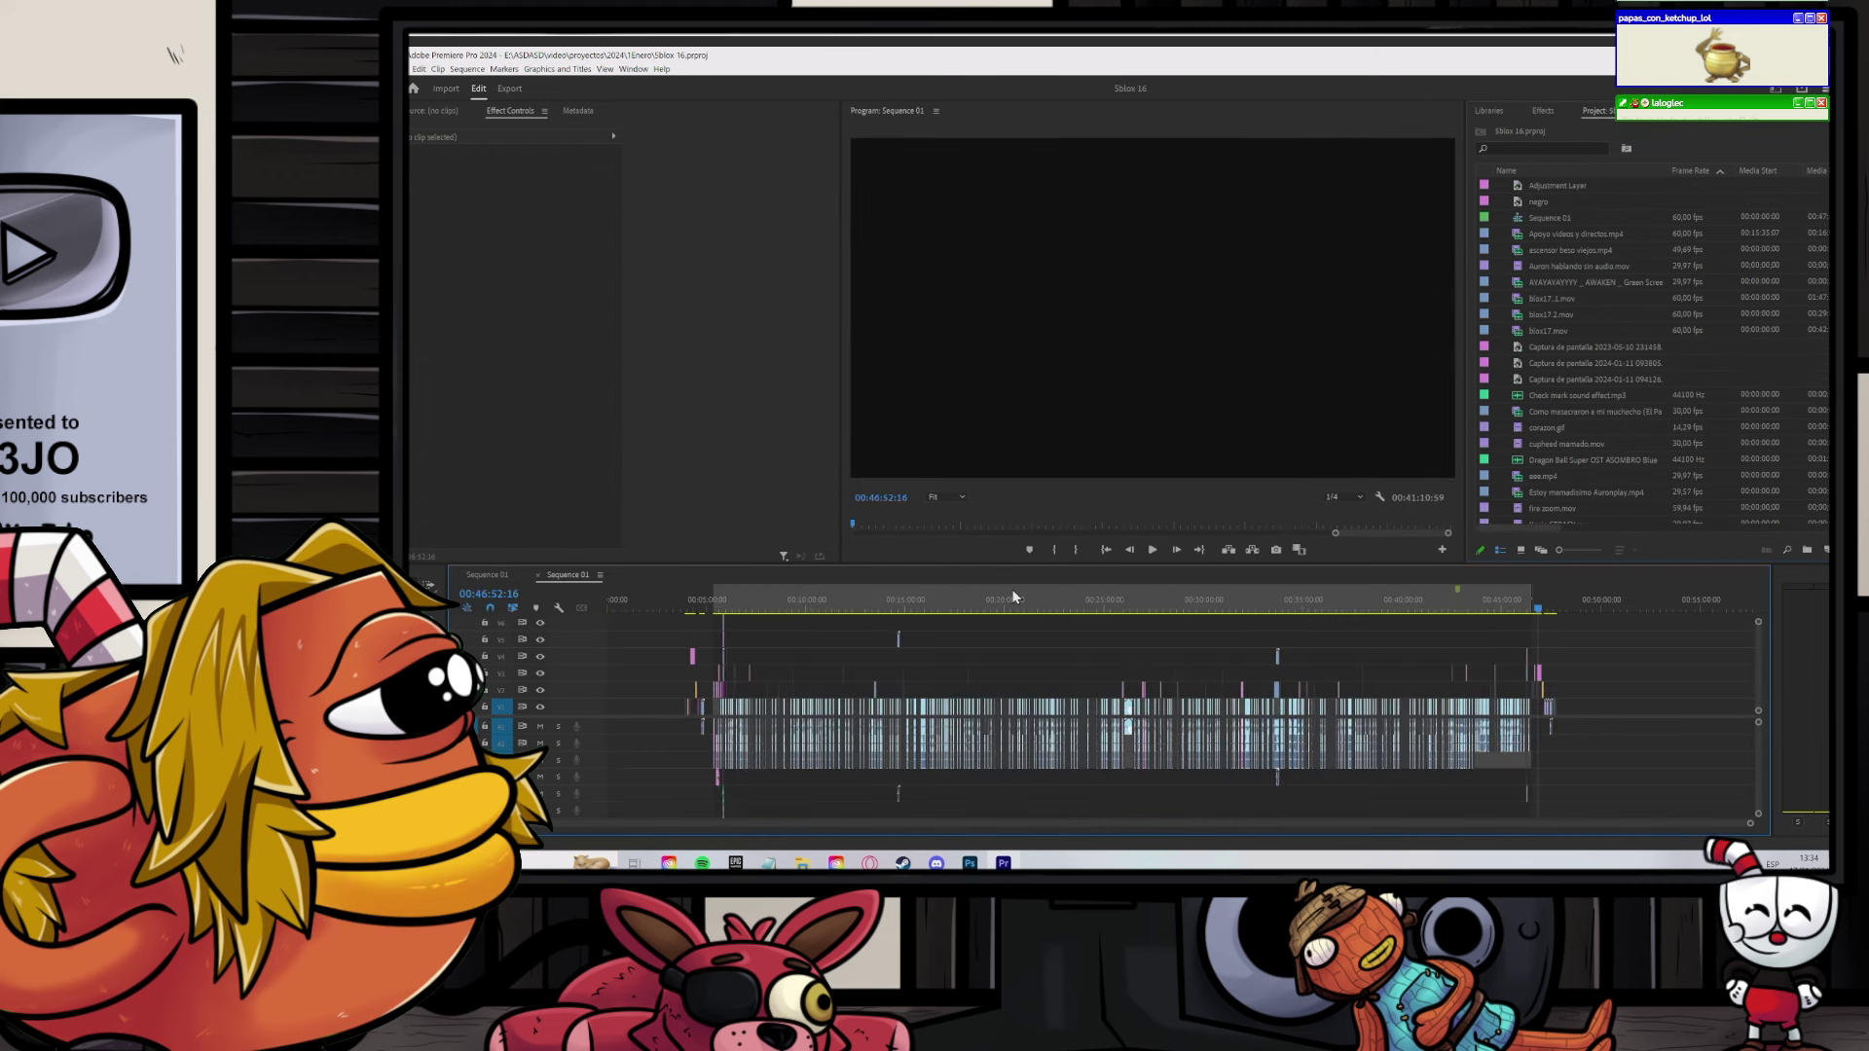
Step: Look through the whole 5blox 16 sequence, from its opening to the closing section near 00:45:45, for a reusable segment
{"action": "left_click_drag", "start_coordinate": [813, 610], "coordinate": [827, 611]}
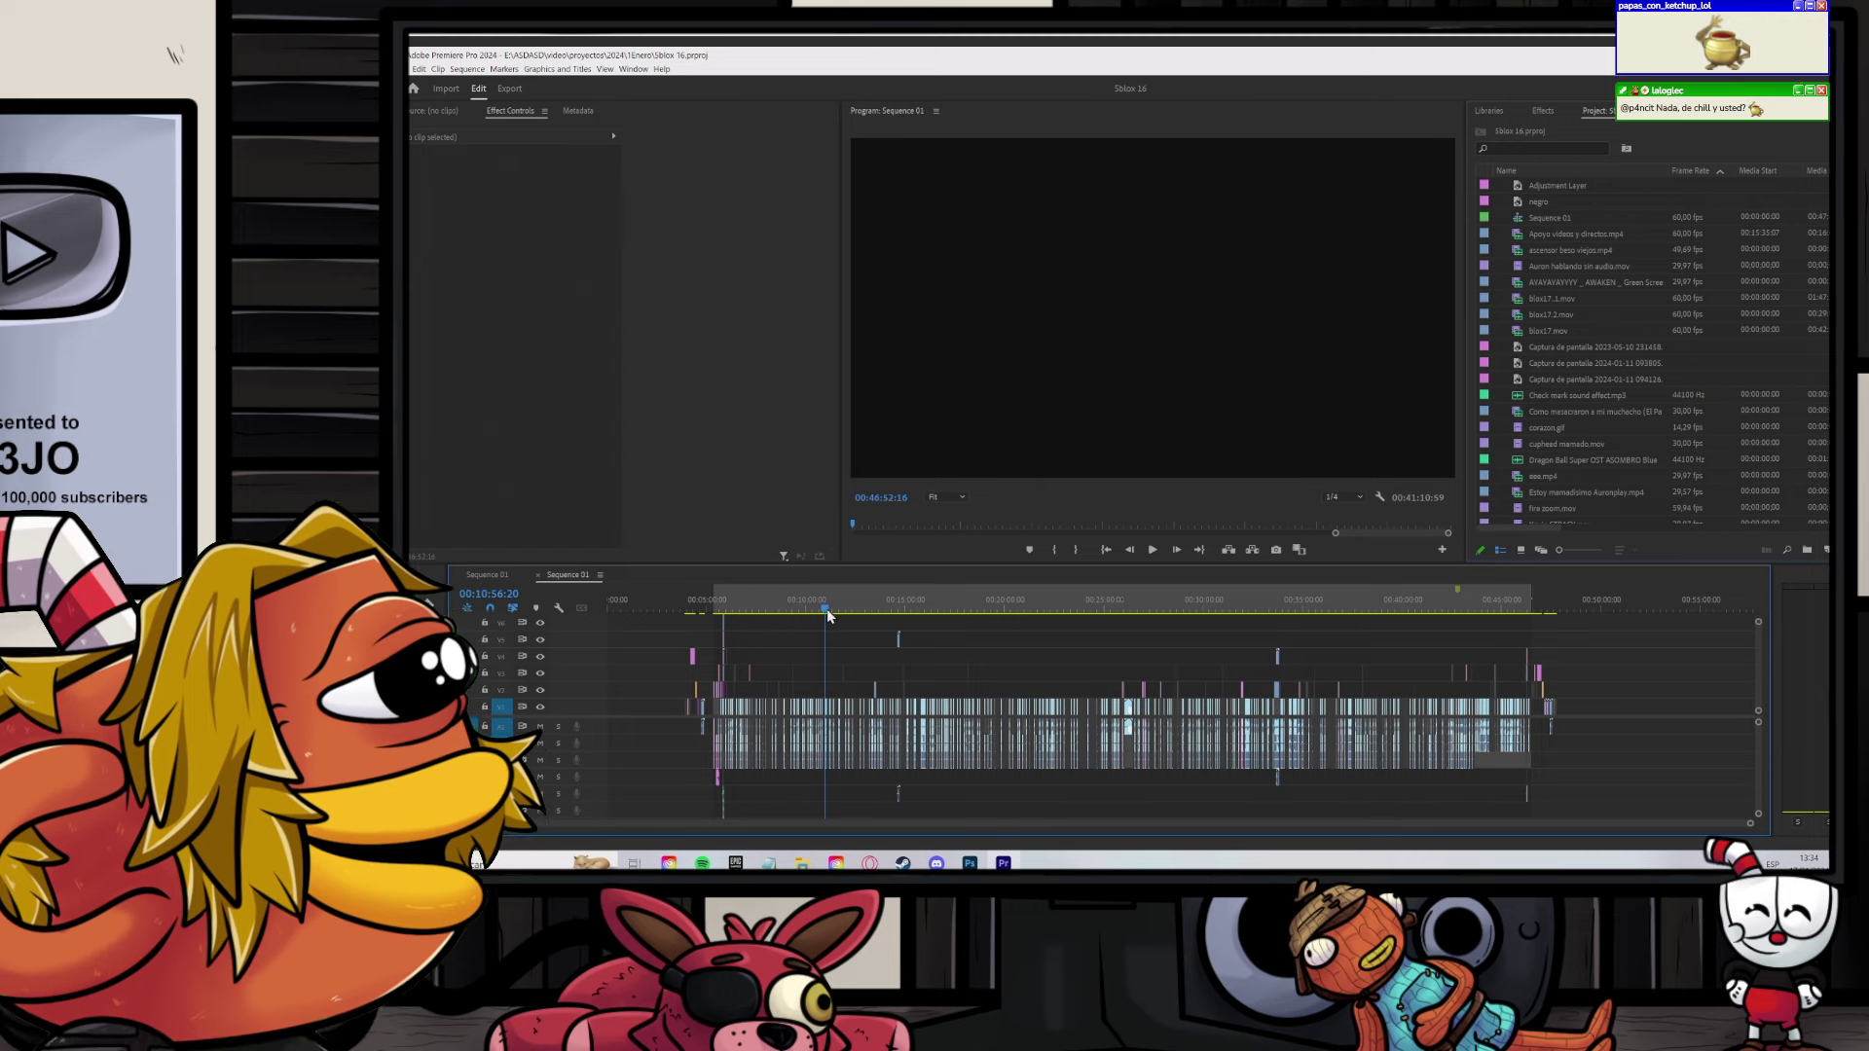
{"action": "scroll", "coordinate": [827, 672], "scroll_direction": "up", "scroll_amount": 4}
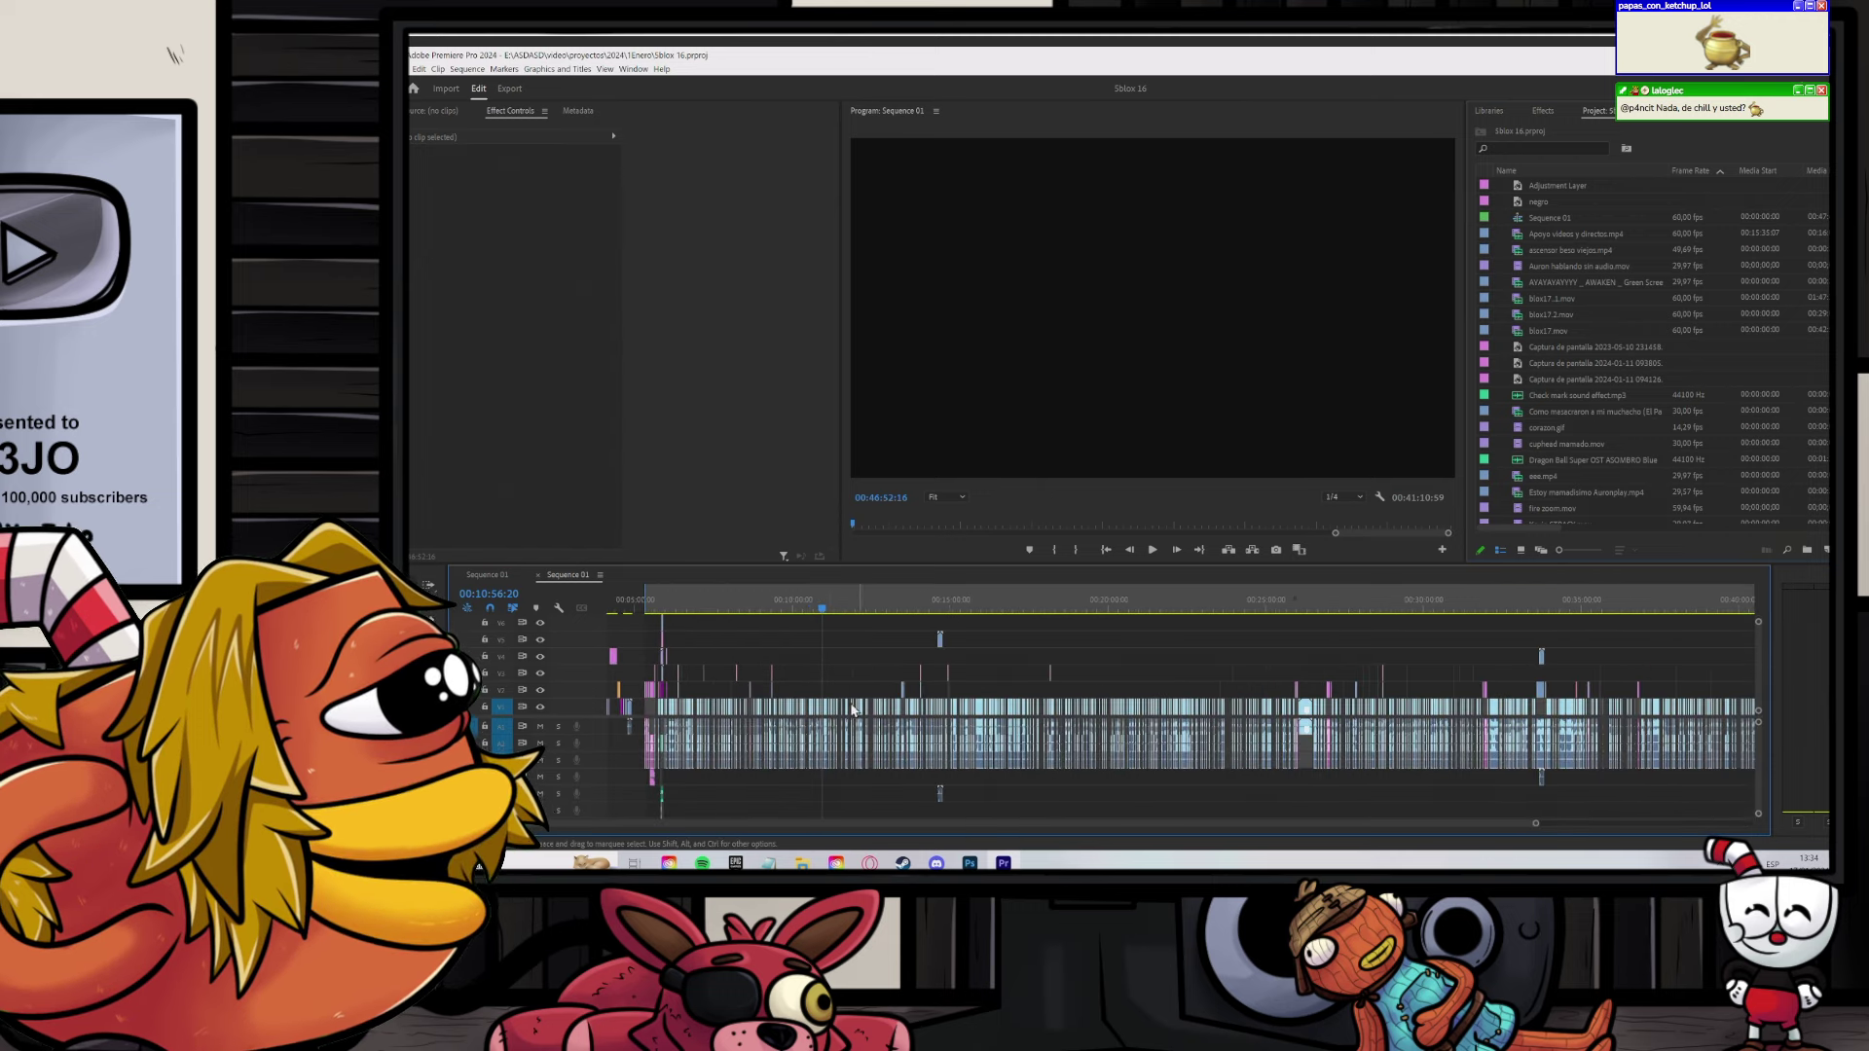
{"action": "scroll", "coordinate": [1305, 720], "scroll_direction": "right", "scroll_amount": 3}
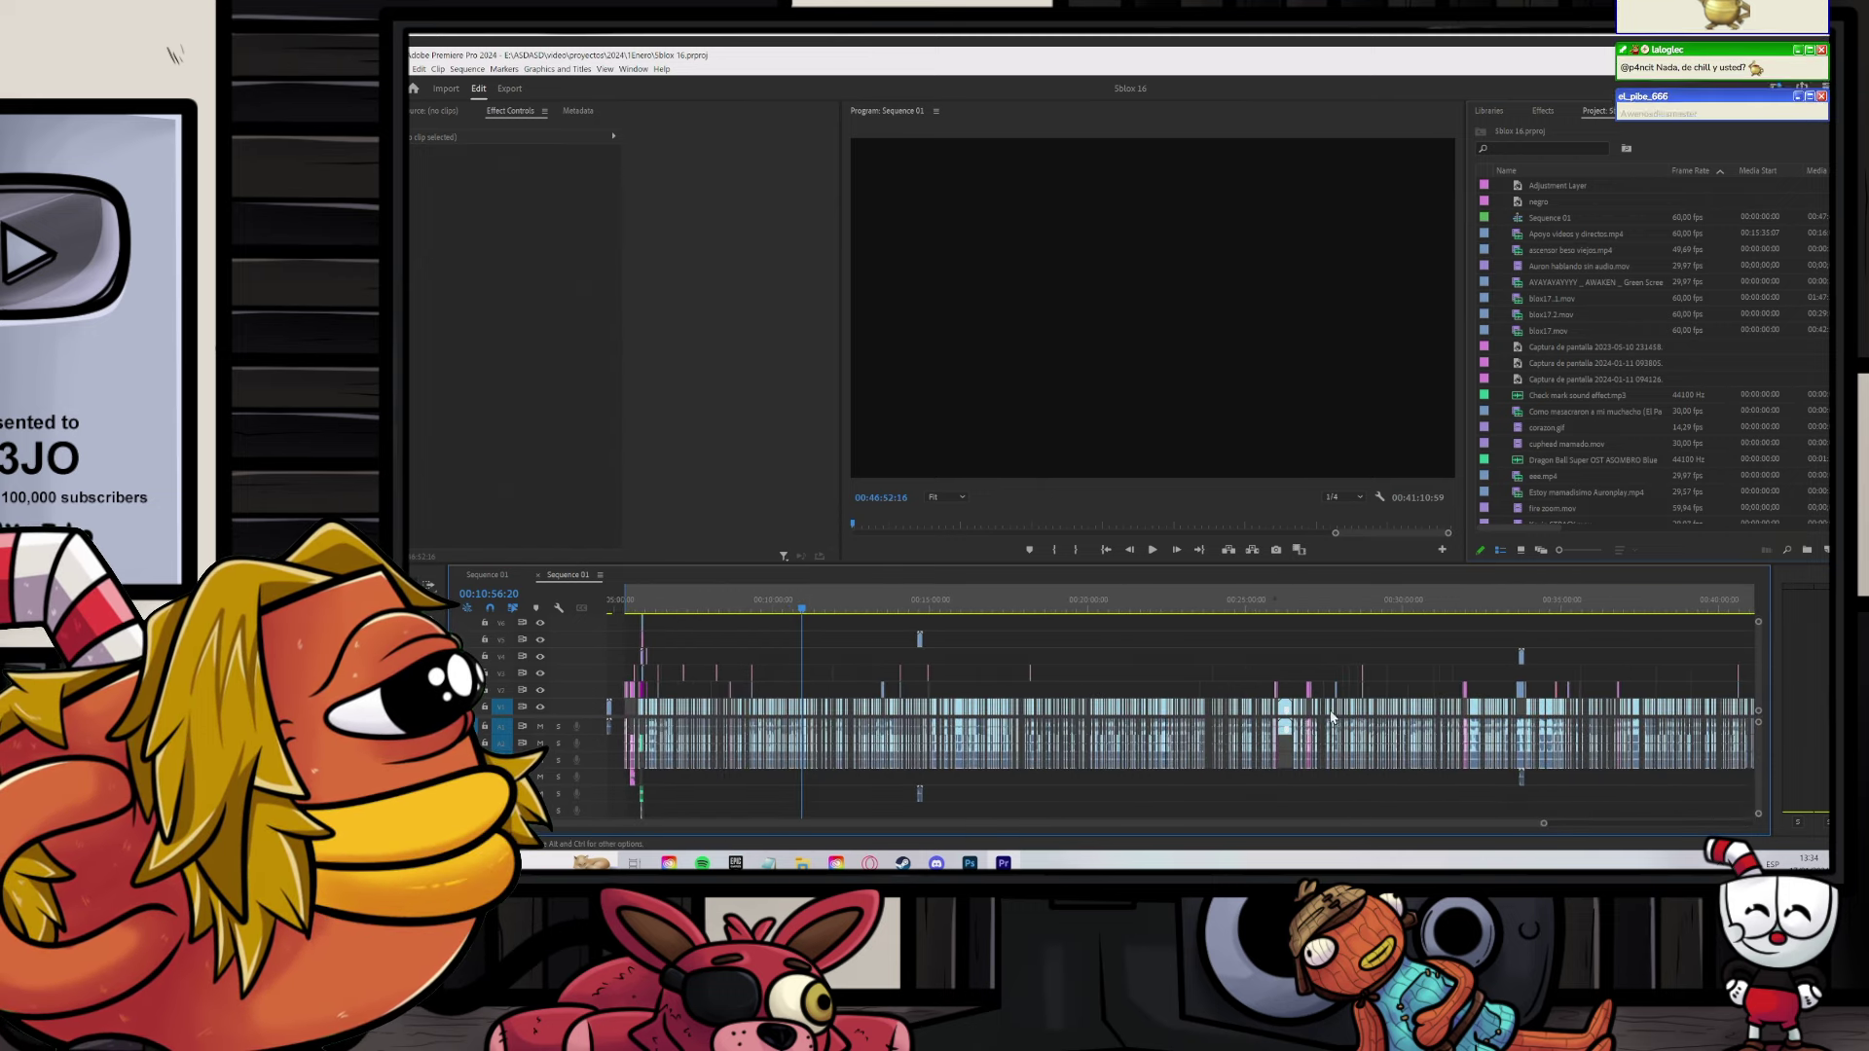
{"action": "left_click", "coordinate": [1327, 613]}
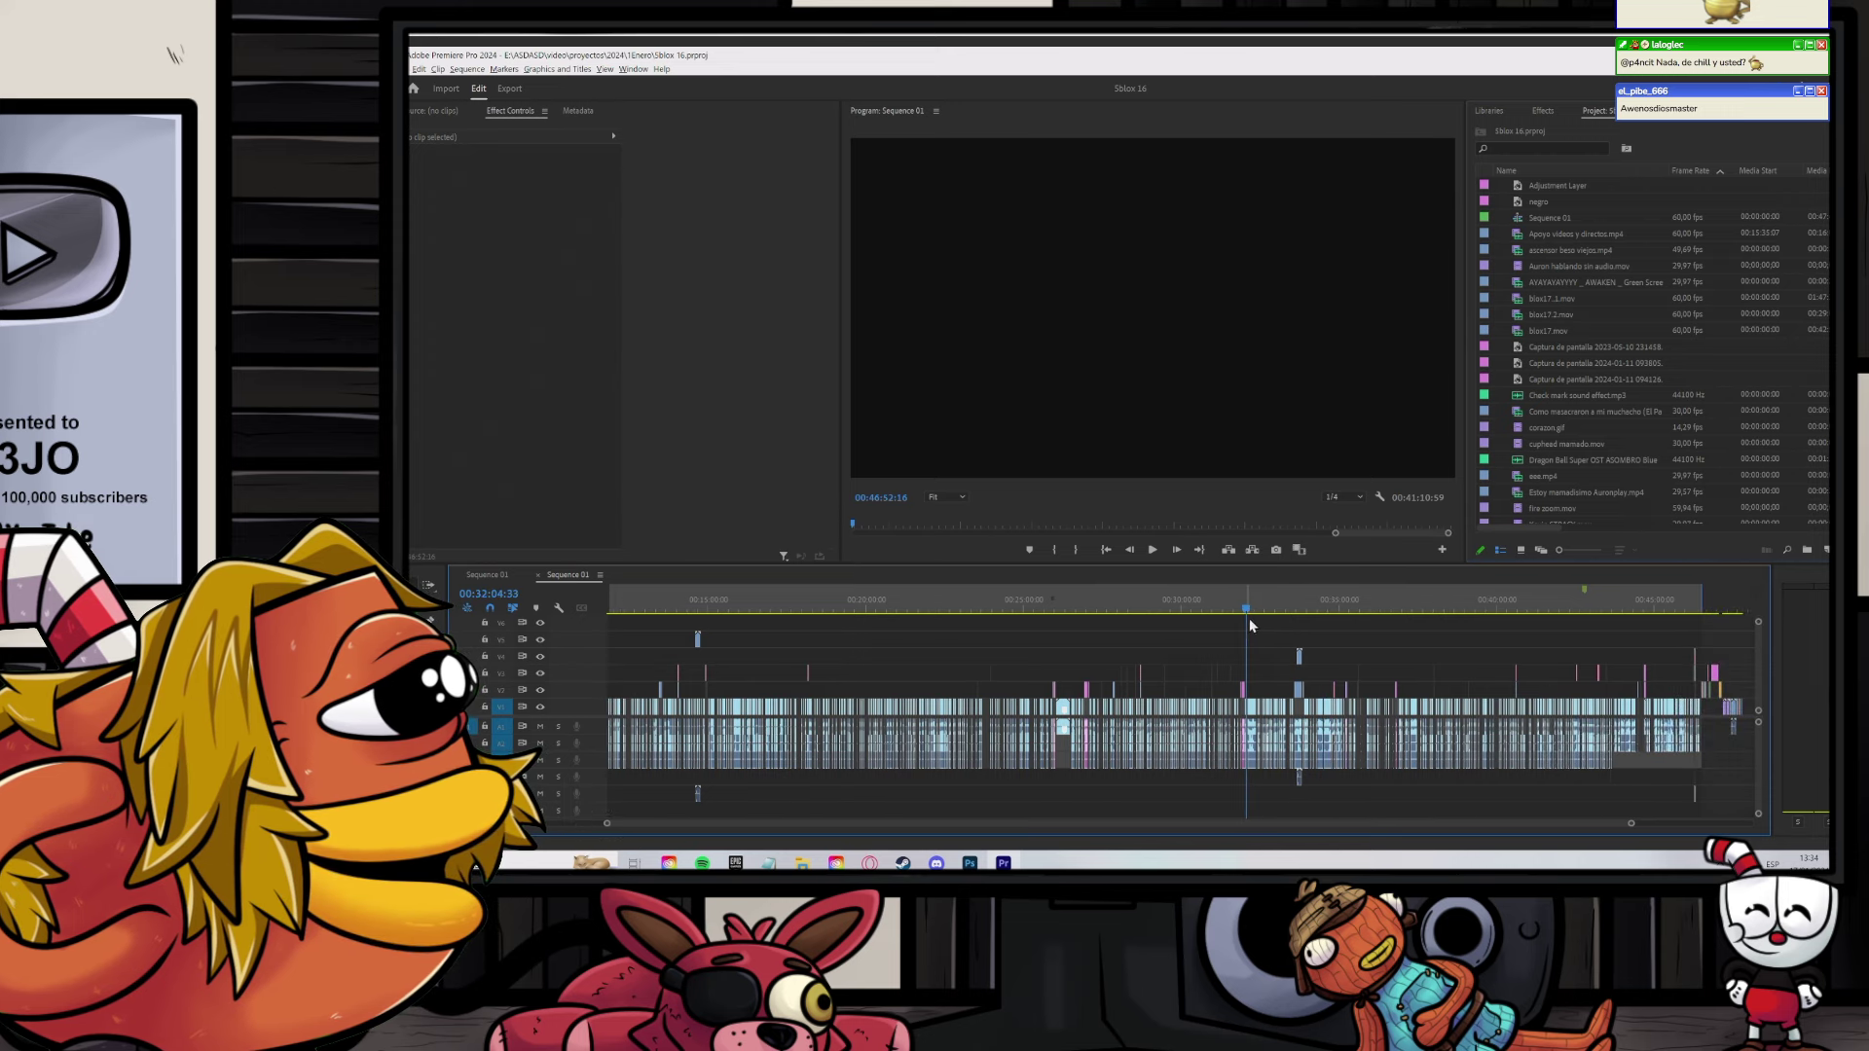
{"action": "scroll", "coordinate": [1269, 648], "scroll_direction": "down", "scroll_amount": 3}
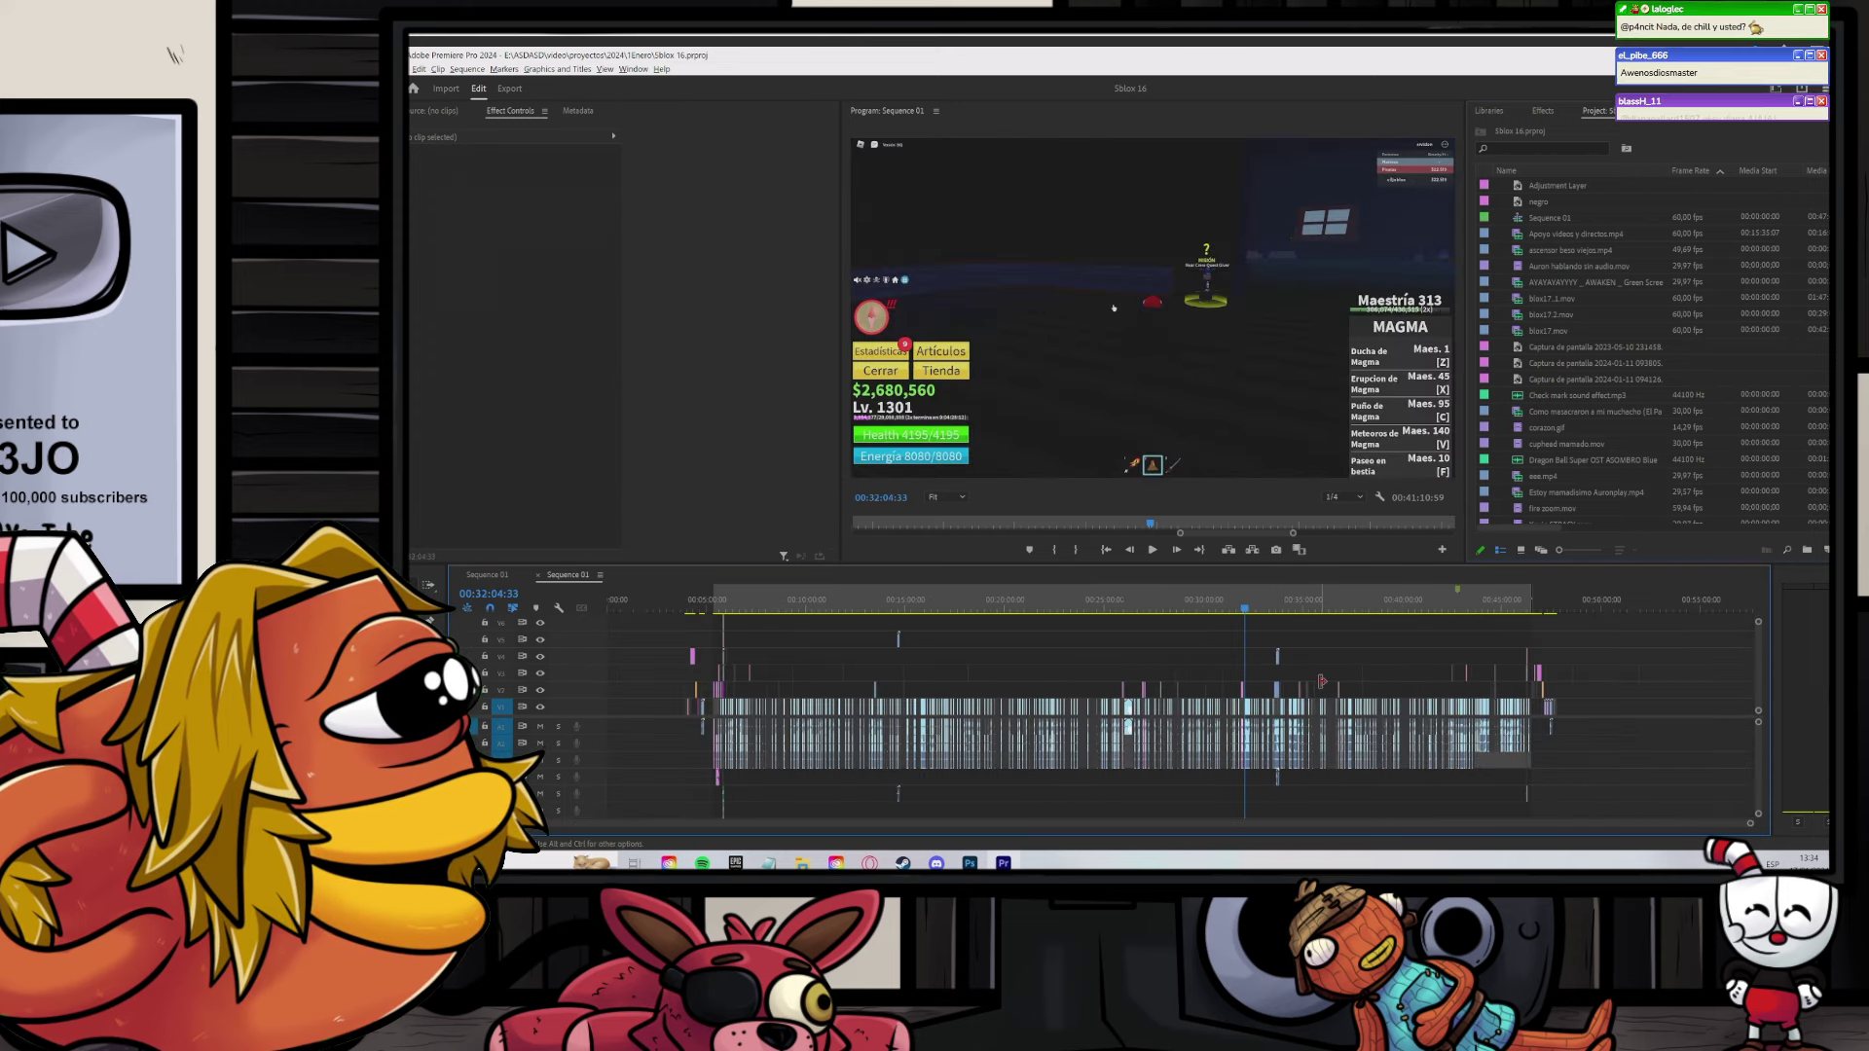
{"action": "scroll", "coordinate": [1475, 611], "scroll_direction": "up", "scroll_amount": 2}
{"action": "left_click", "coordinate": [1473, 612]}
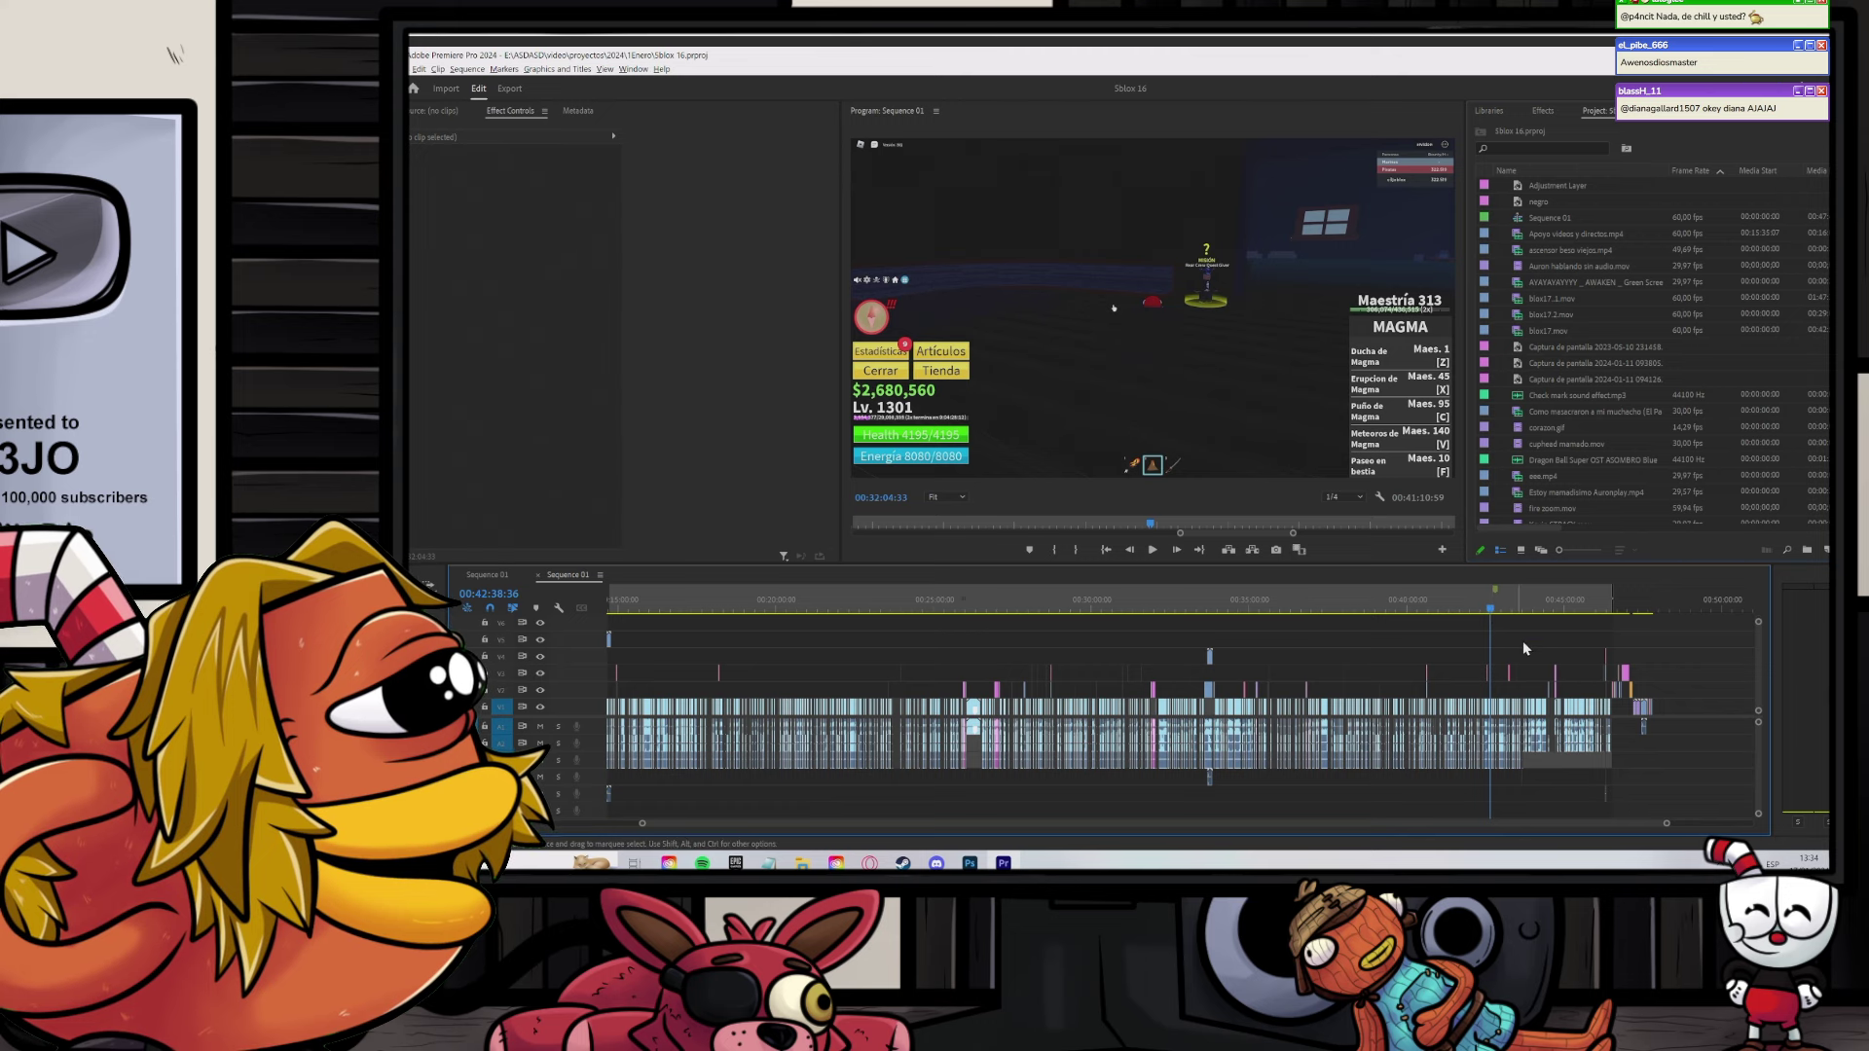
{"action": "scroll", "coordinate": [1523, 646], "scroll_direction": "up", "scroll_amount": 5}
{"action": "scroll", "coordinate": [1306, 702], "scroll_direction": "down", "scroll_amount": 3}
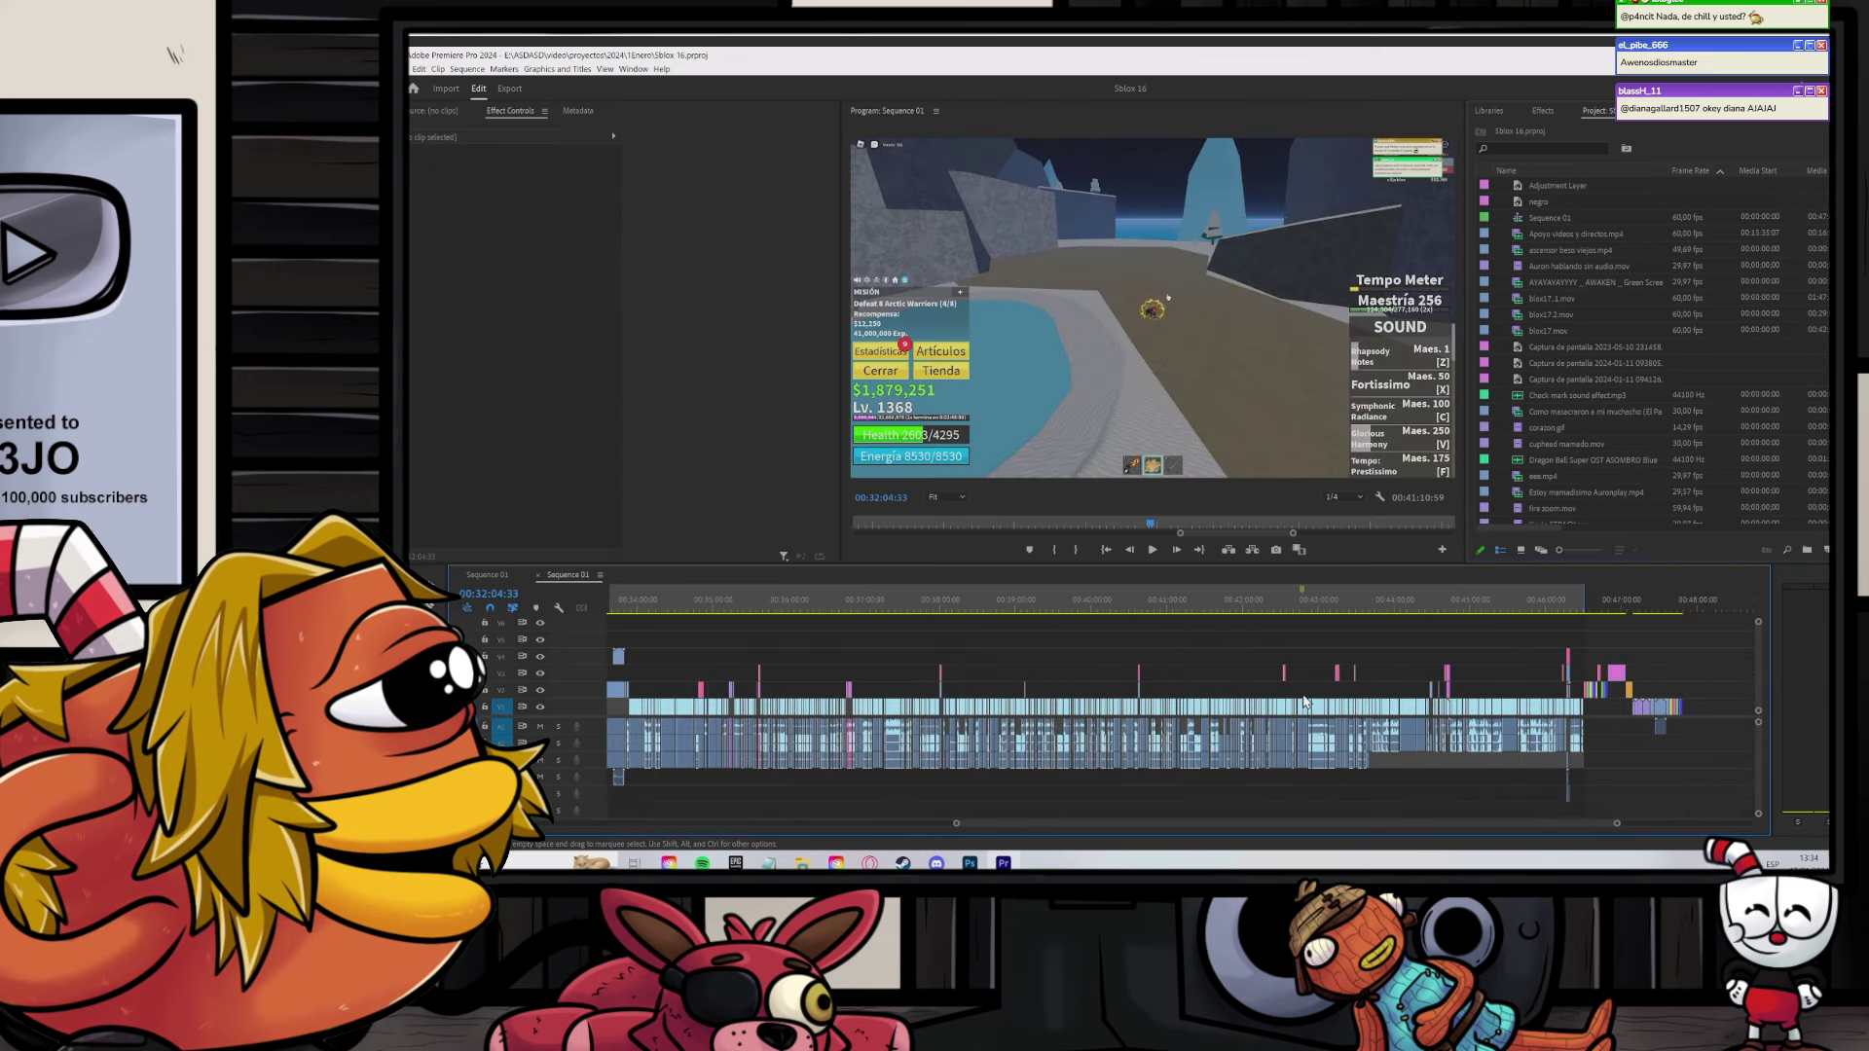
{"action": "scroll", "coordinate": [758, 676], "scroll_direction": "down", "scroll_amount": 4}
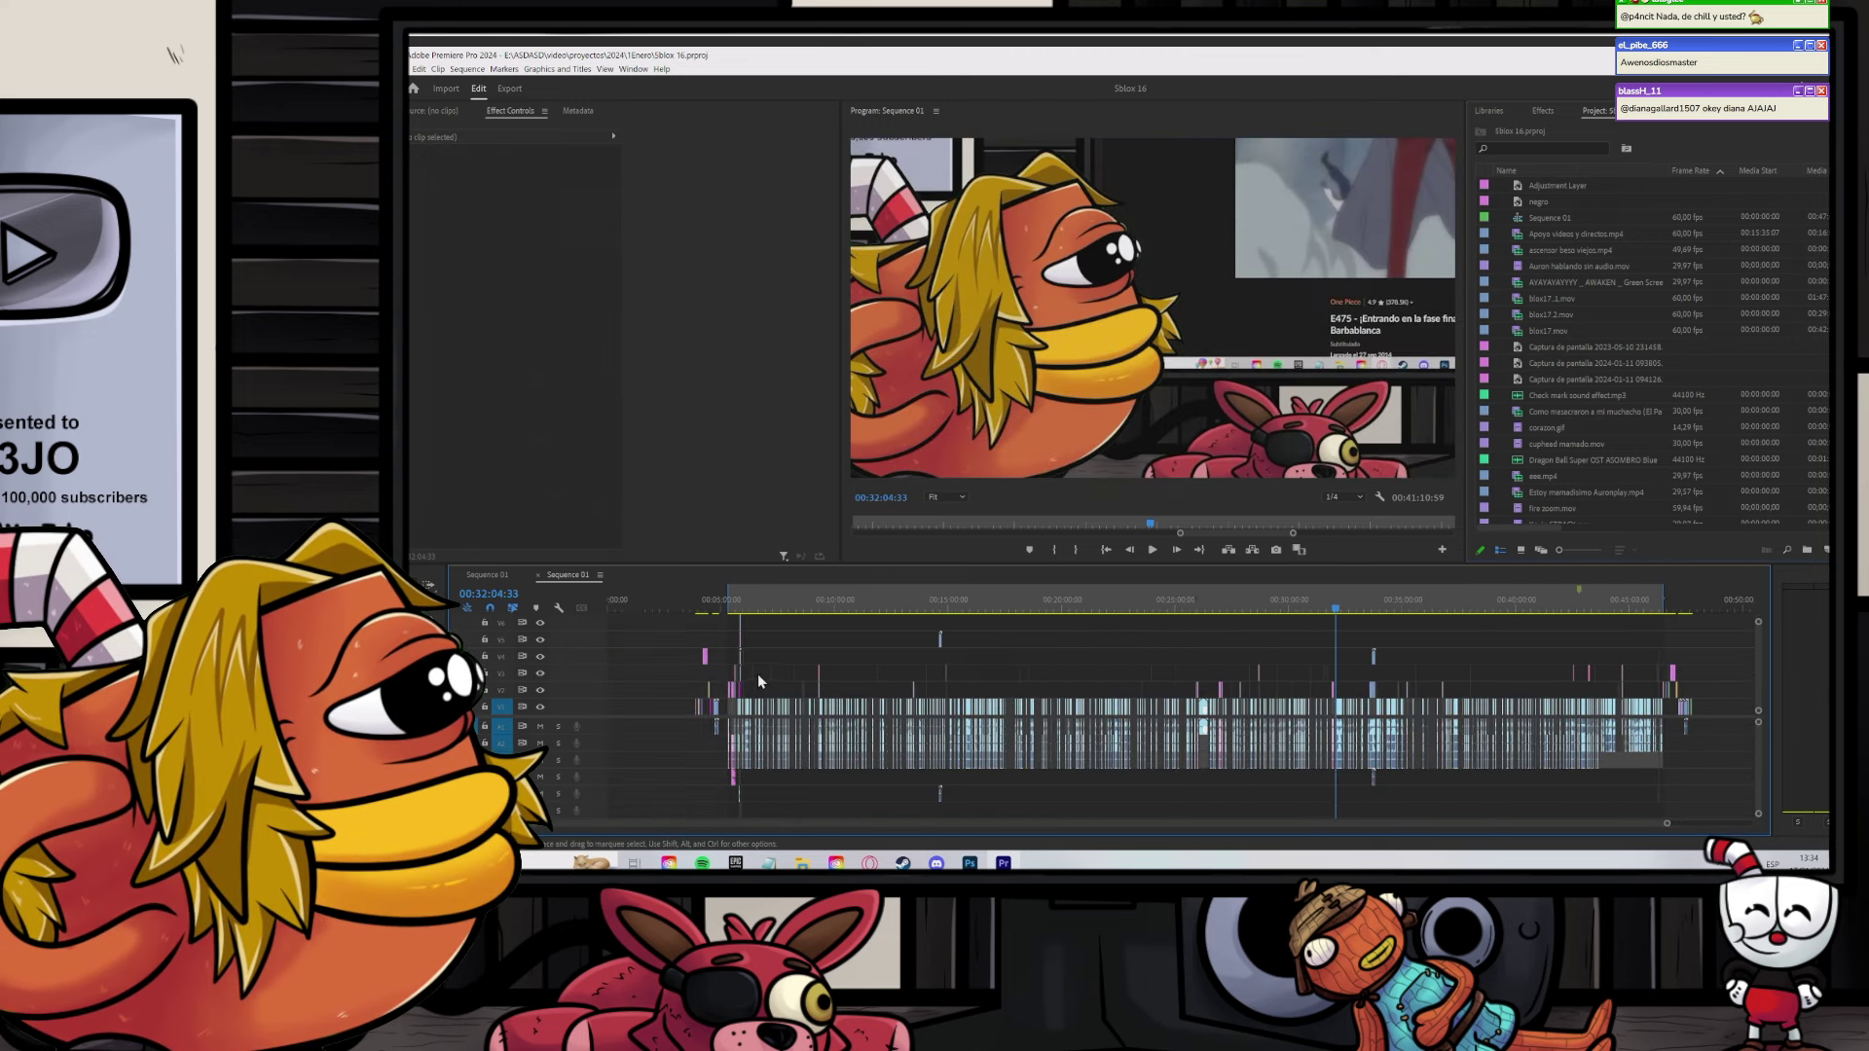
{"action": "scroll", "coordinate": [757, 652], "scroll_direction": "up", "scroll_amount": 5}
{"action": "left_click_drag", "start_coordinate": [799, 600], "coordinate": [843, 590]}
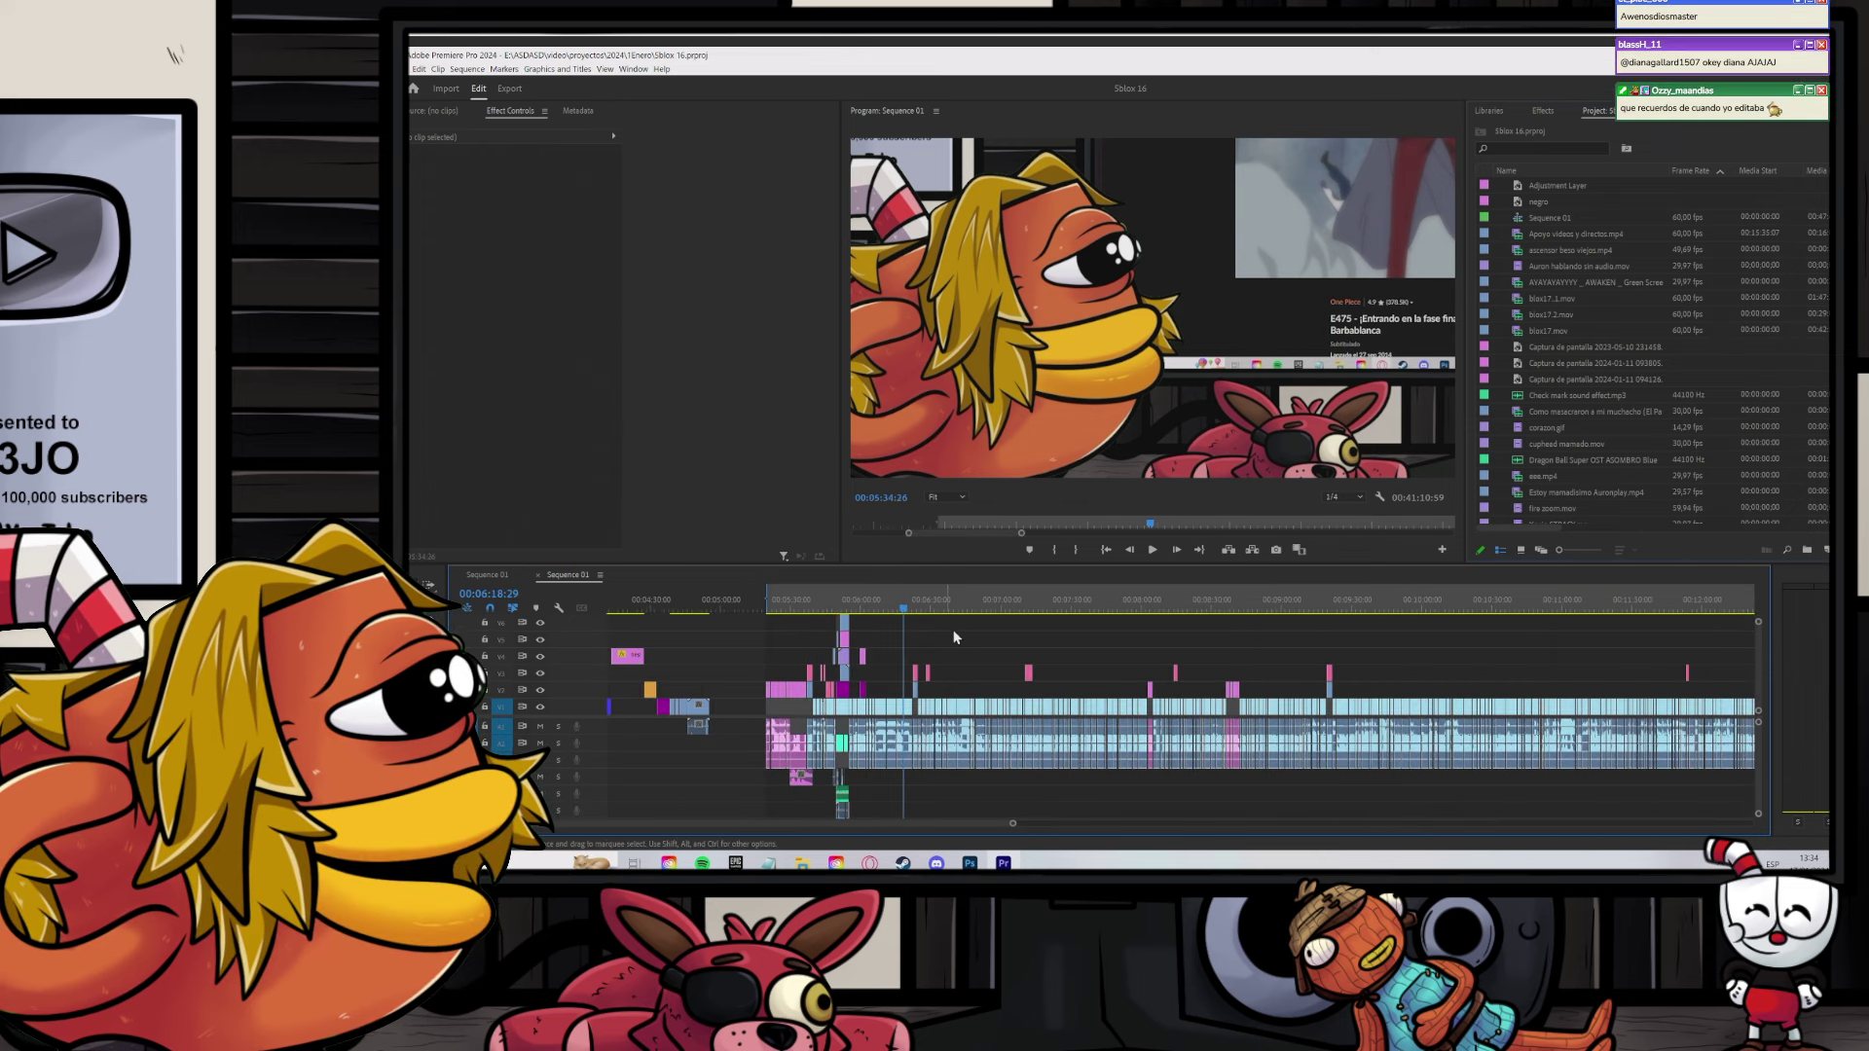
{"action": "scroll", "coordinate": [954, 638], "scroll_direction": "down", "scroll_amount": 5}
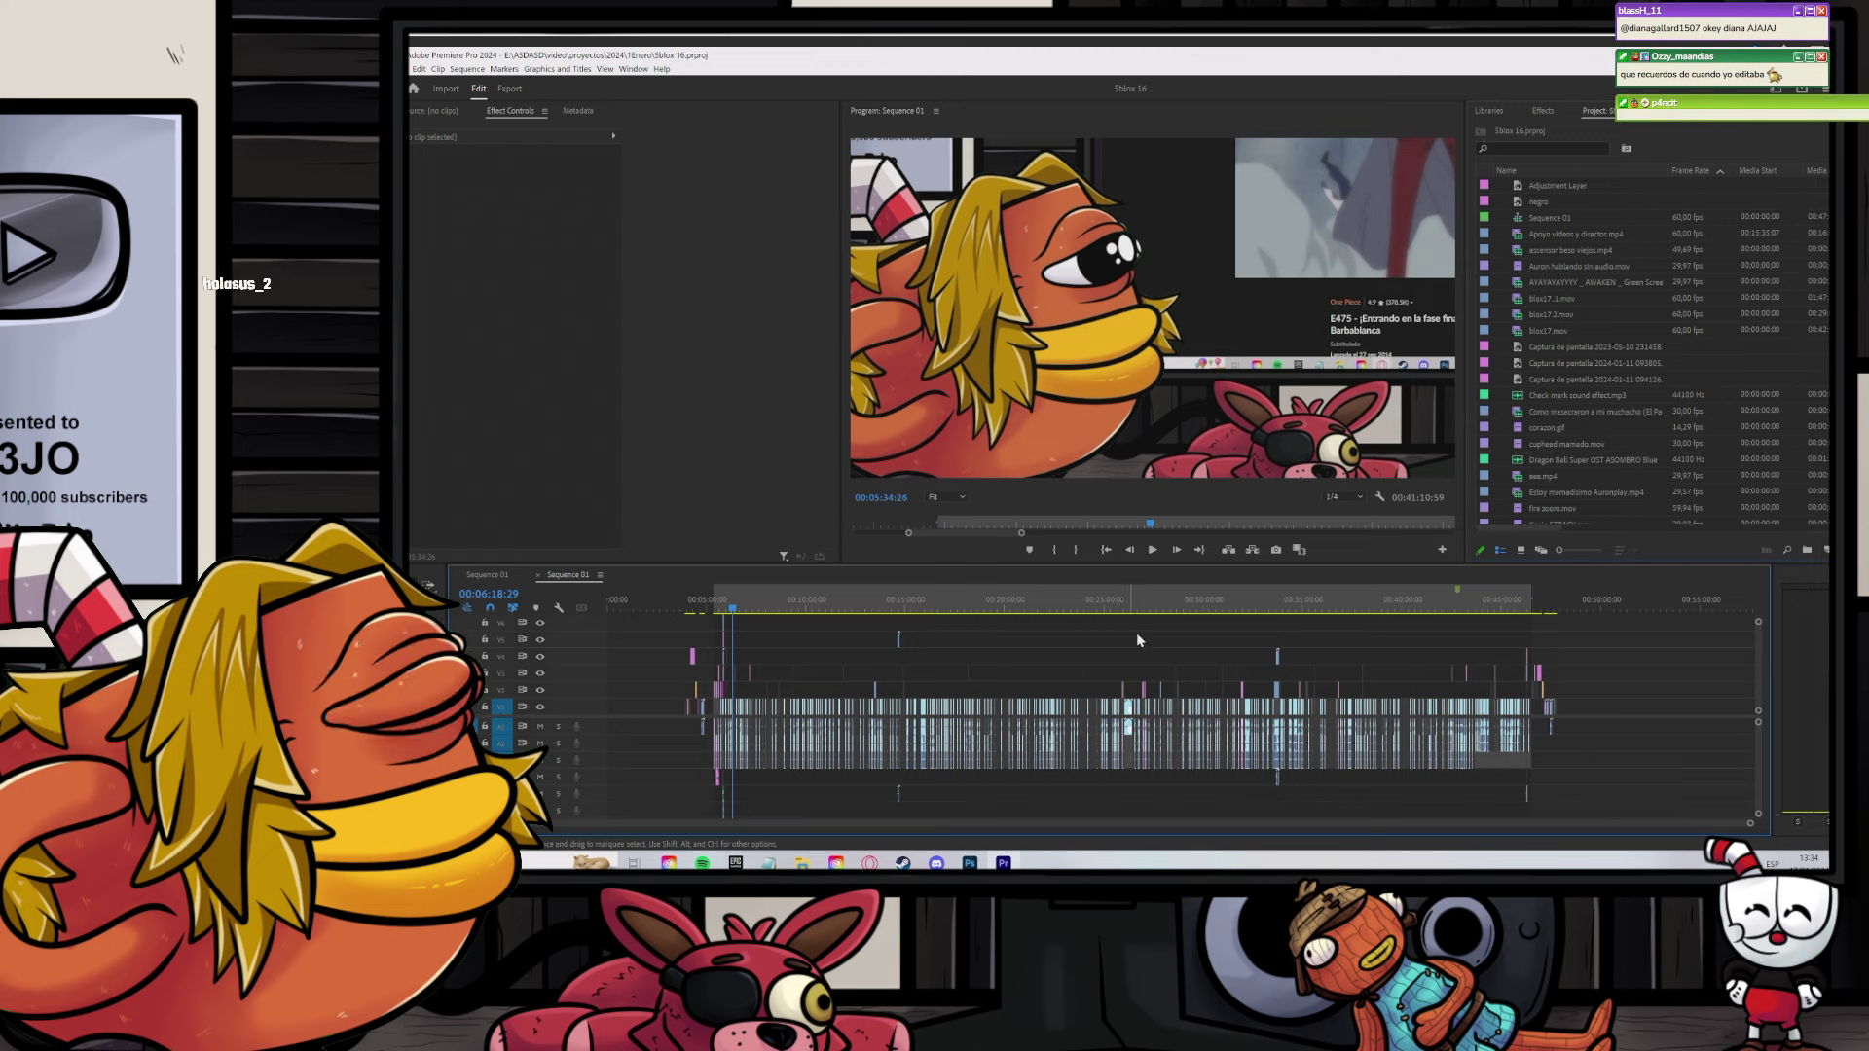
{"action": "left_click_drag", "start_coordinate": [1500, 602], "coordinate": [1517, 607]}
Step: Select the stacked clips and audio of the SUGAR character animation around 00:46:18:21 and copy them
{"action": "scroll", "coordinate": [1550, 627], "scroll_direction": "up", "scroll_amount": 6}
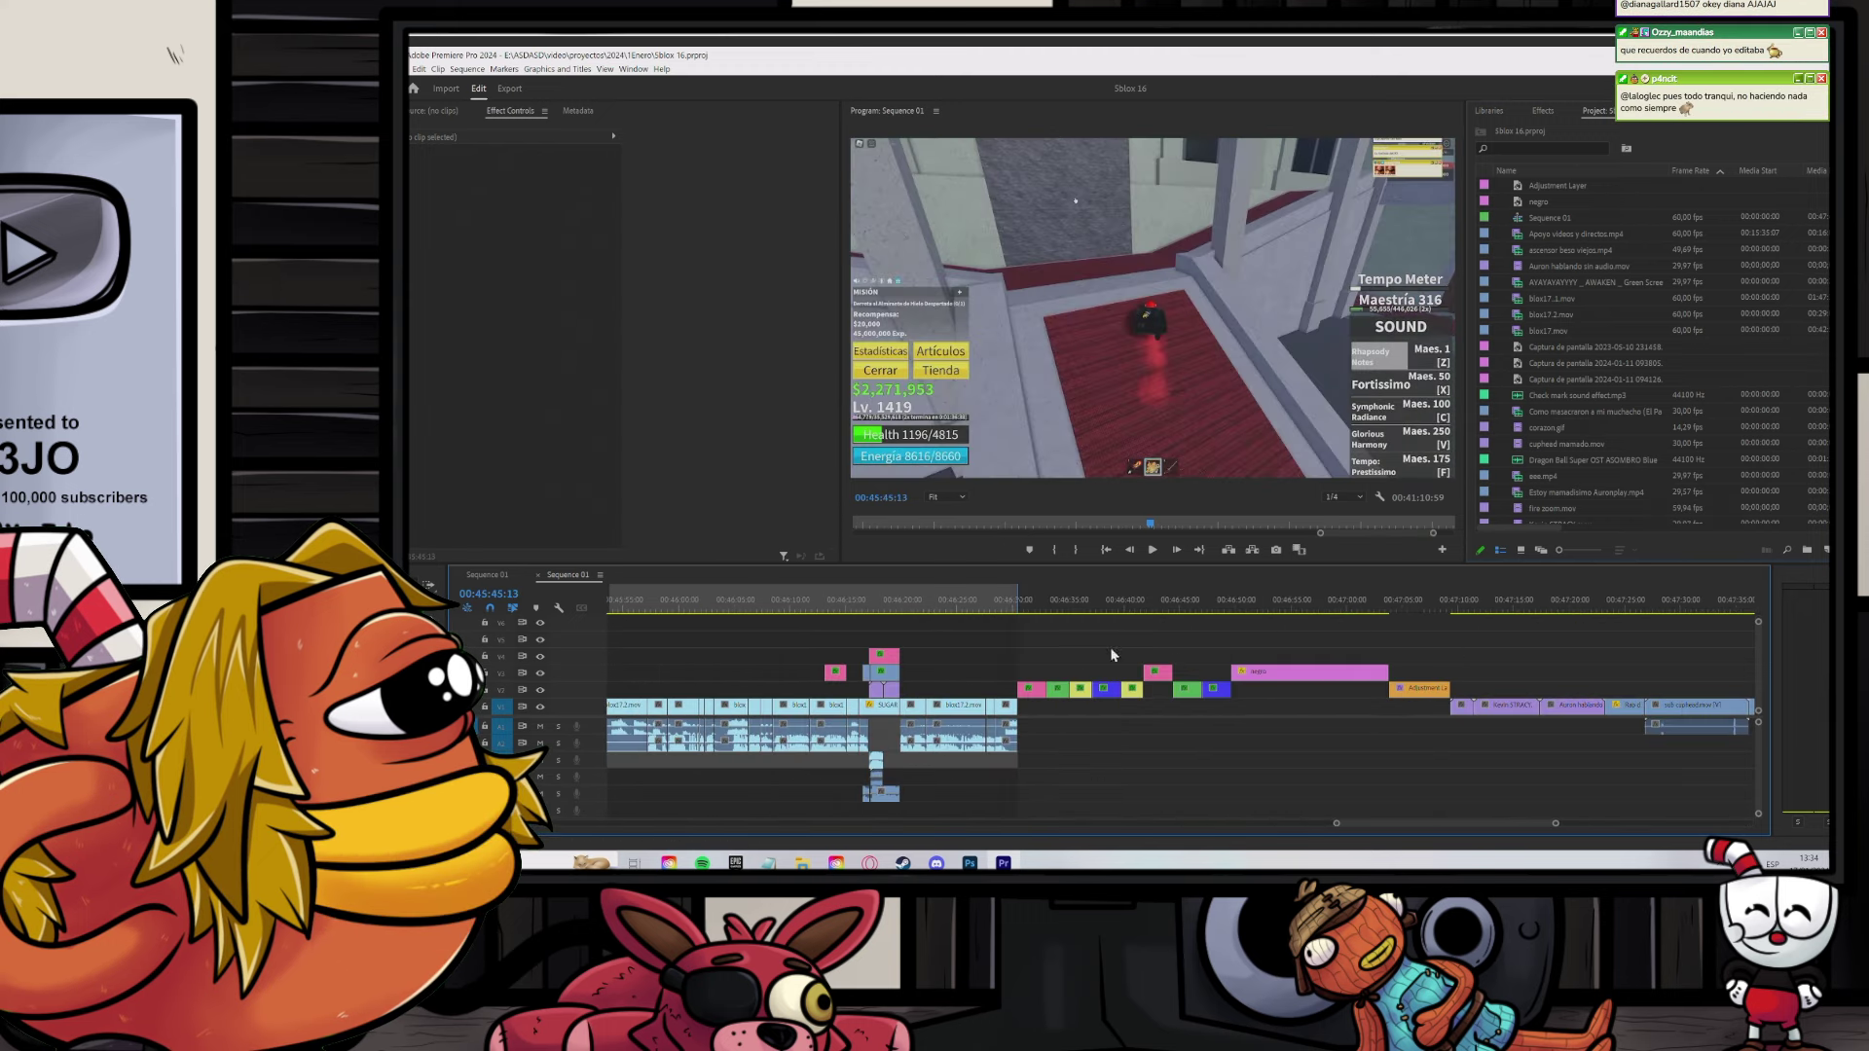
{"action": "scroll", "coordinate": [879, 647], "scroll_direction": "up", "scroll_amount": 4}
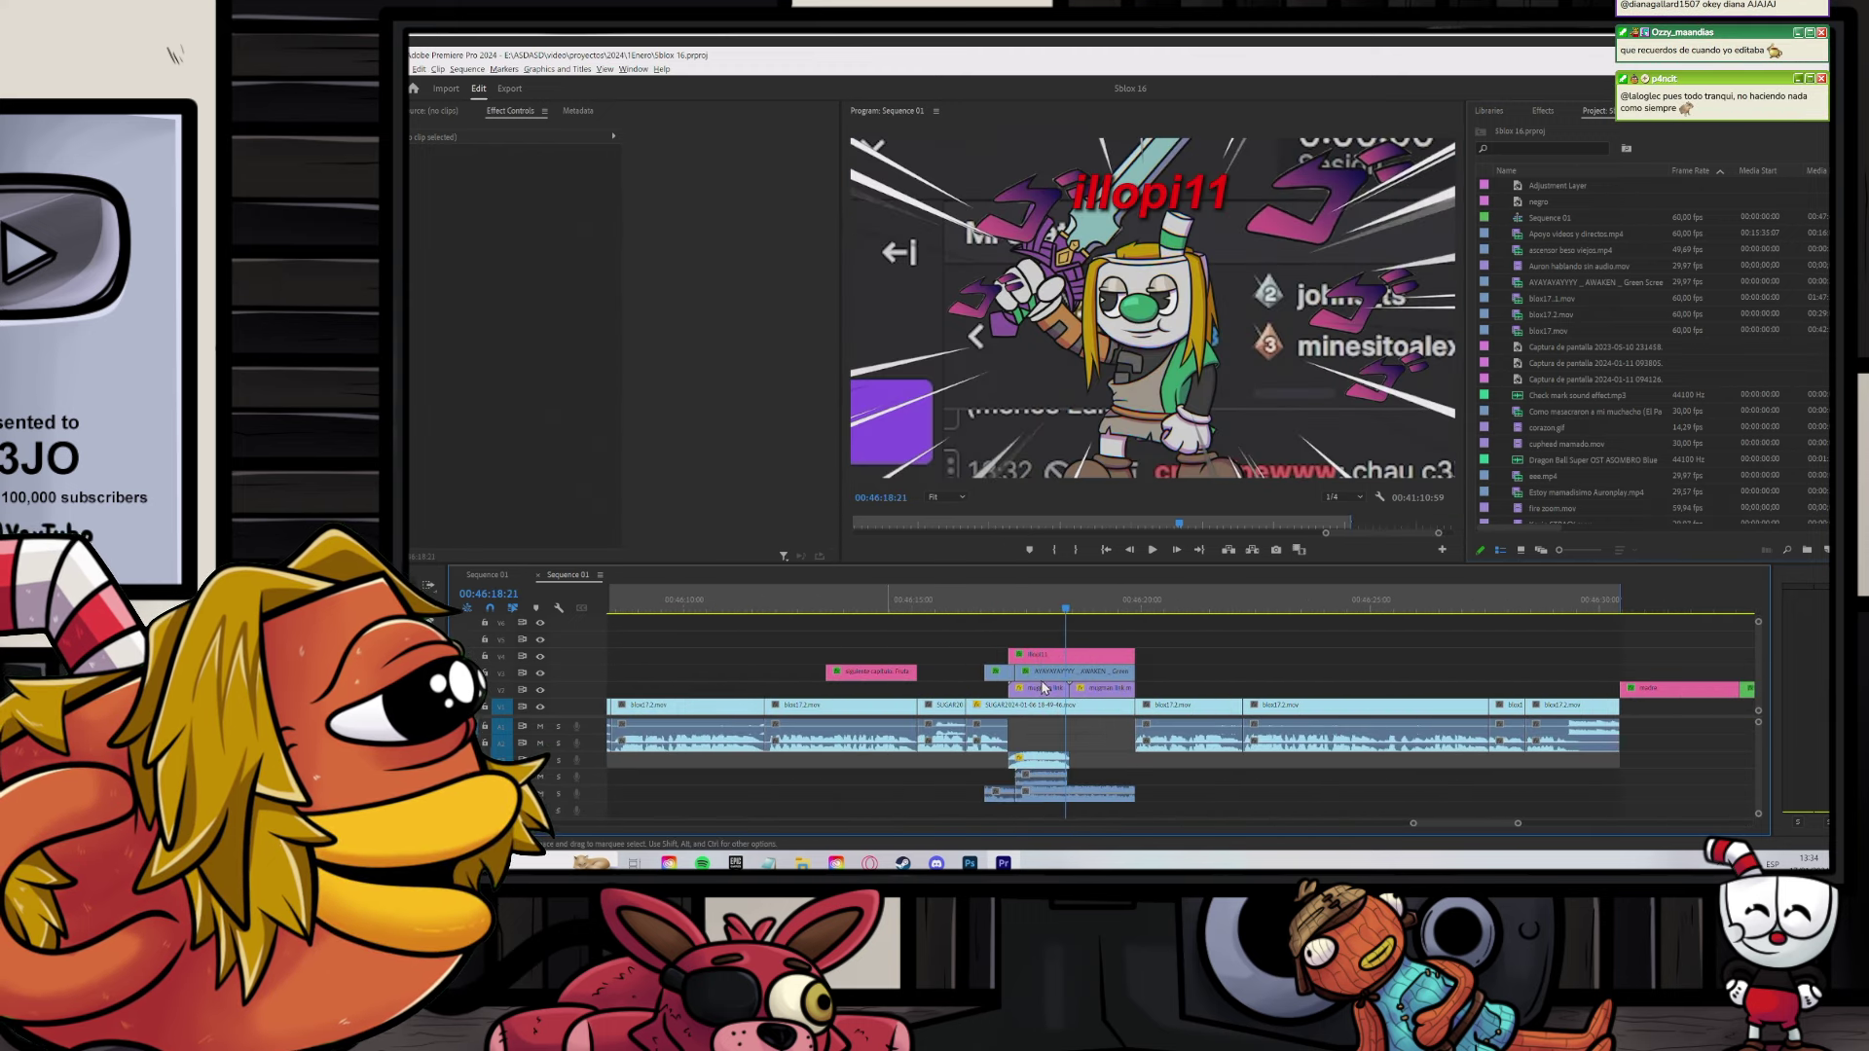
{"action": "left_click_drag", "start_coordinate": [883, 630], "coordinate": [1029, 734]}
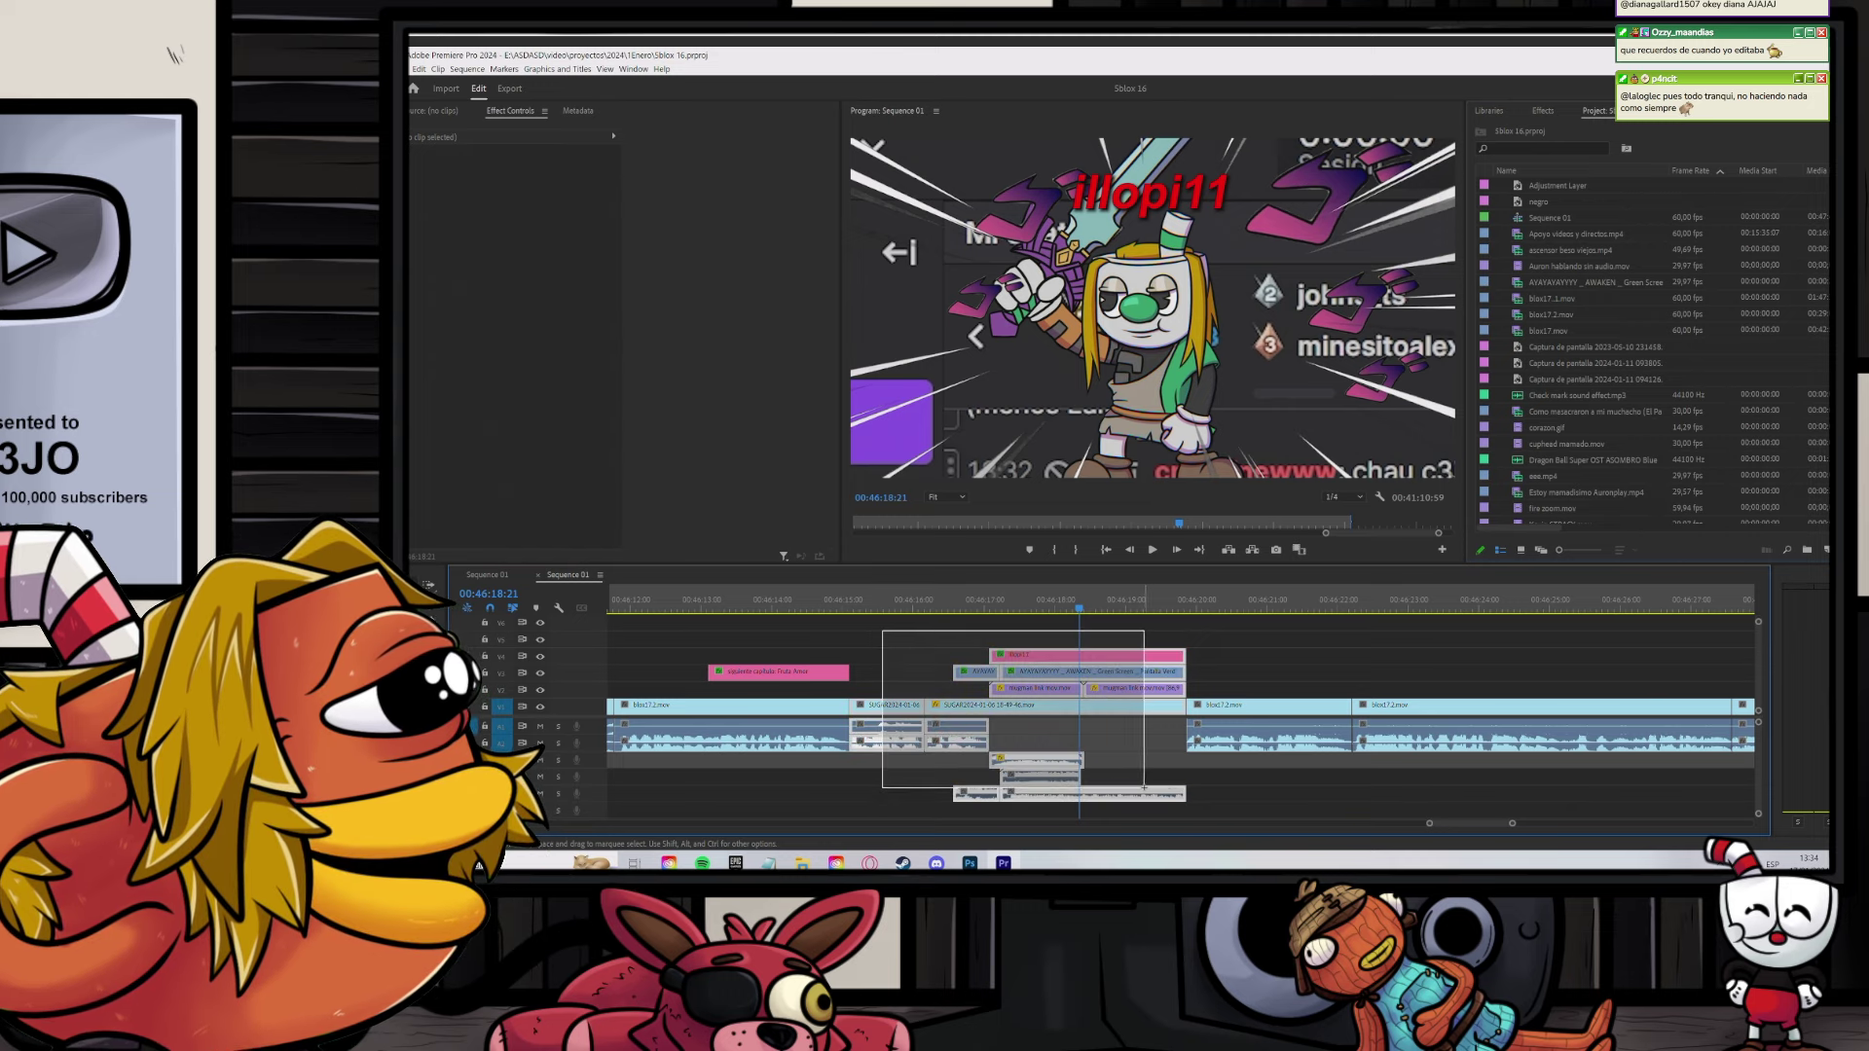
{"action": "left_click_drag", "start_coordinate": [1144, 788], "coordinate": [1144, 789]}
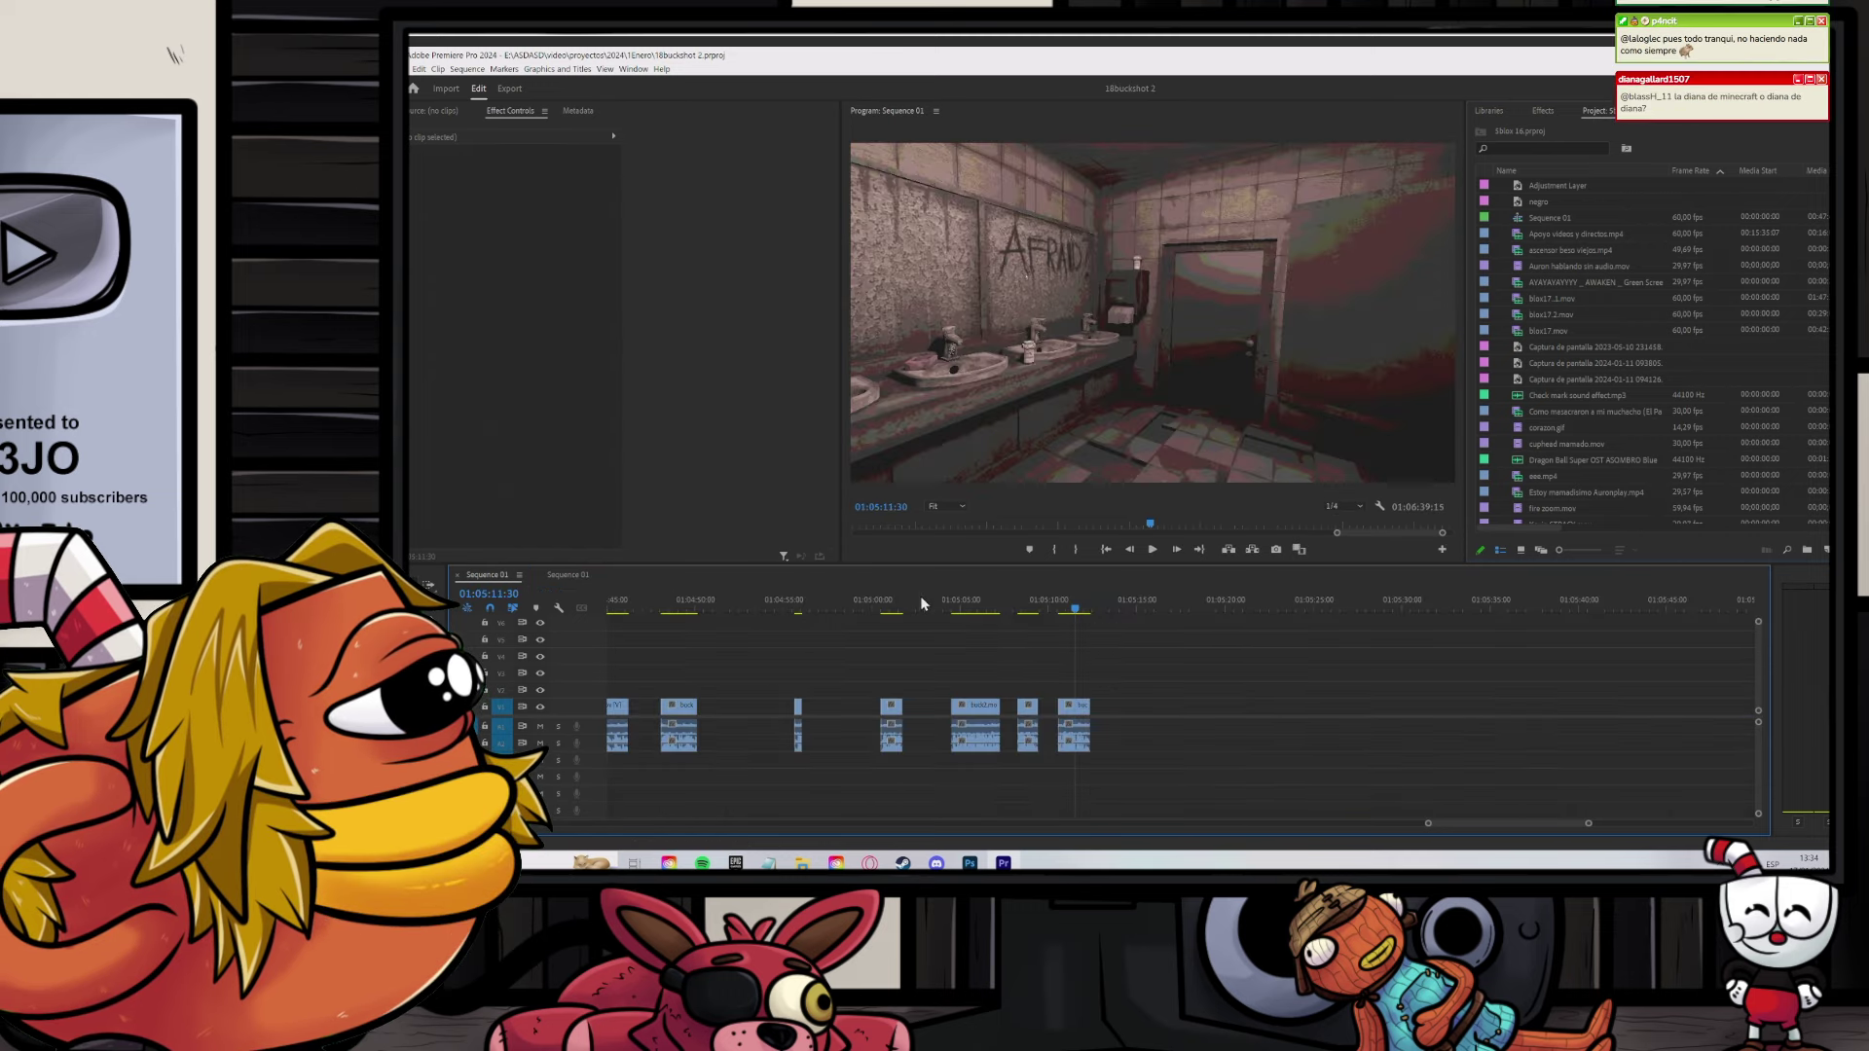
Step: Switch to the Buckshot 2 sequence and paste the copied clips into the empty gap at 01:05:16:29
{"action": "left_click", "coordinate": [921, 604]}
{"action": "scroll", "coordinate": [972, 623], "scroll_direction": "up", "scroll_amount": 2}
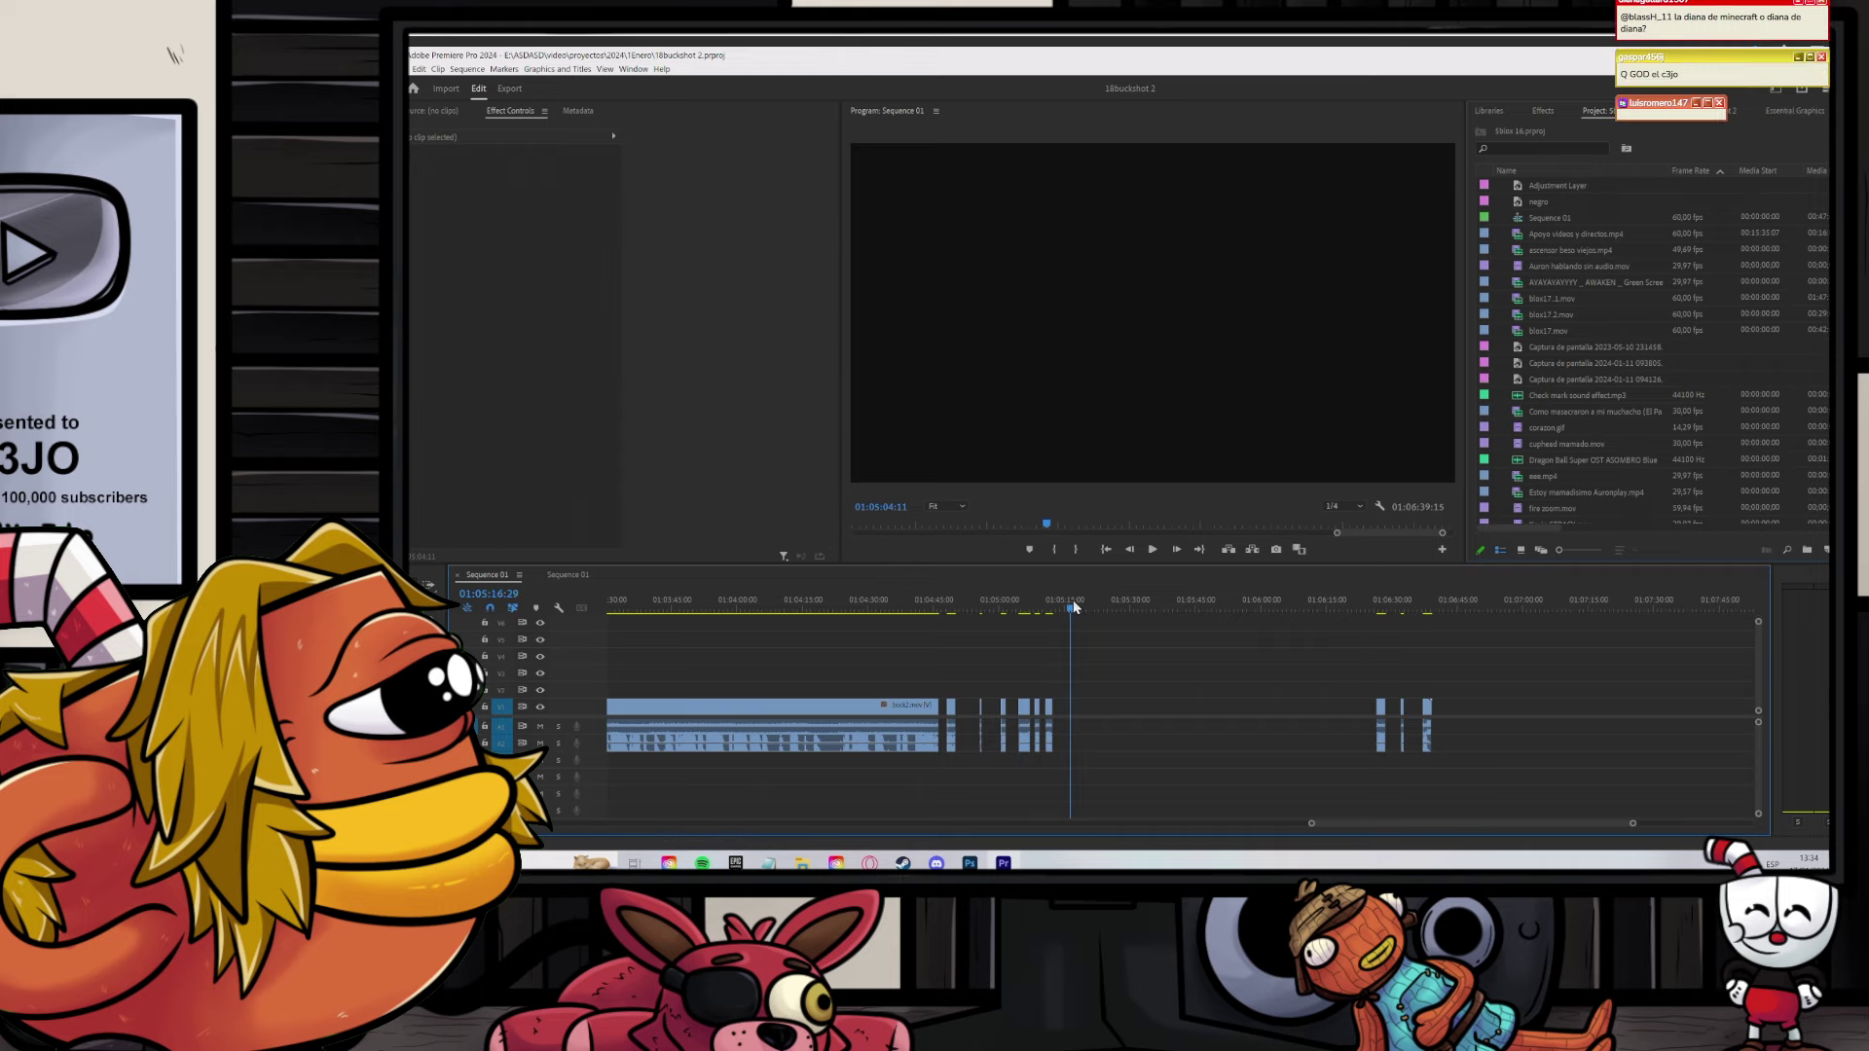
{"action": "scroll", "coordinate": [1110, 683], "scroll_direction": "up", "scroll_amount": 6}
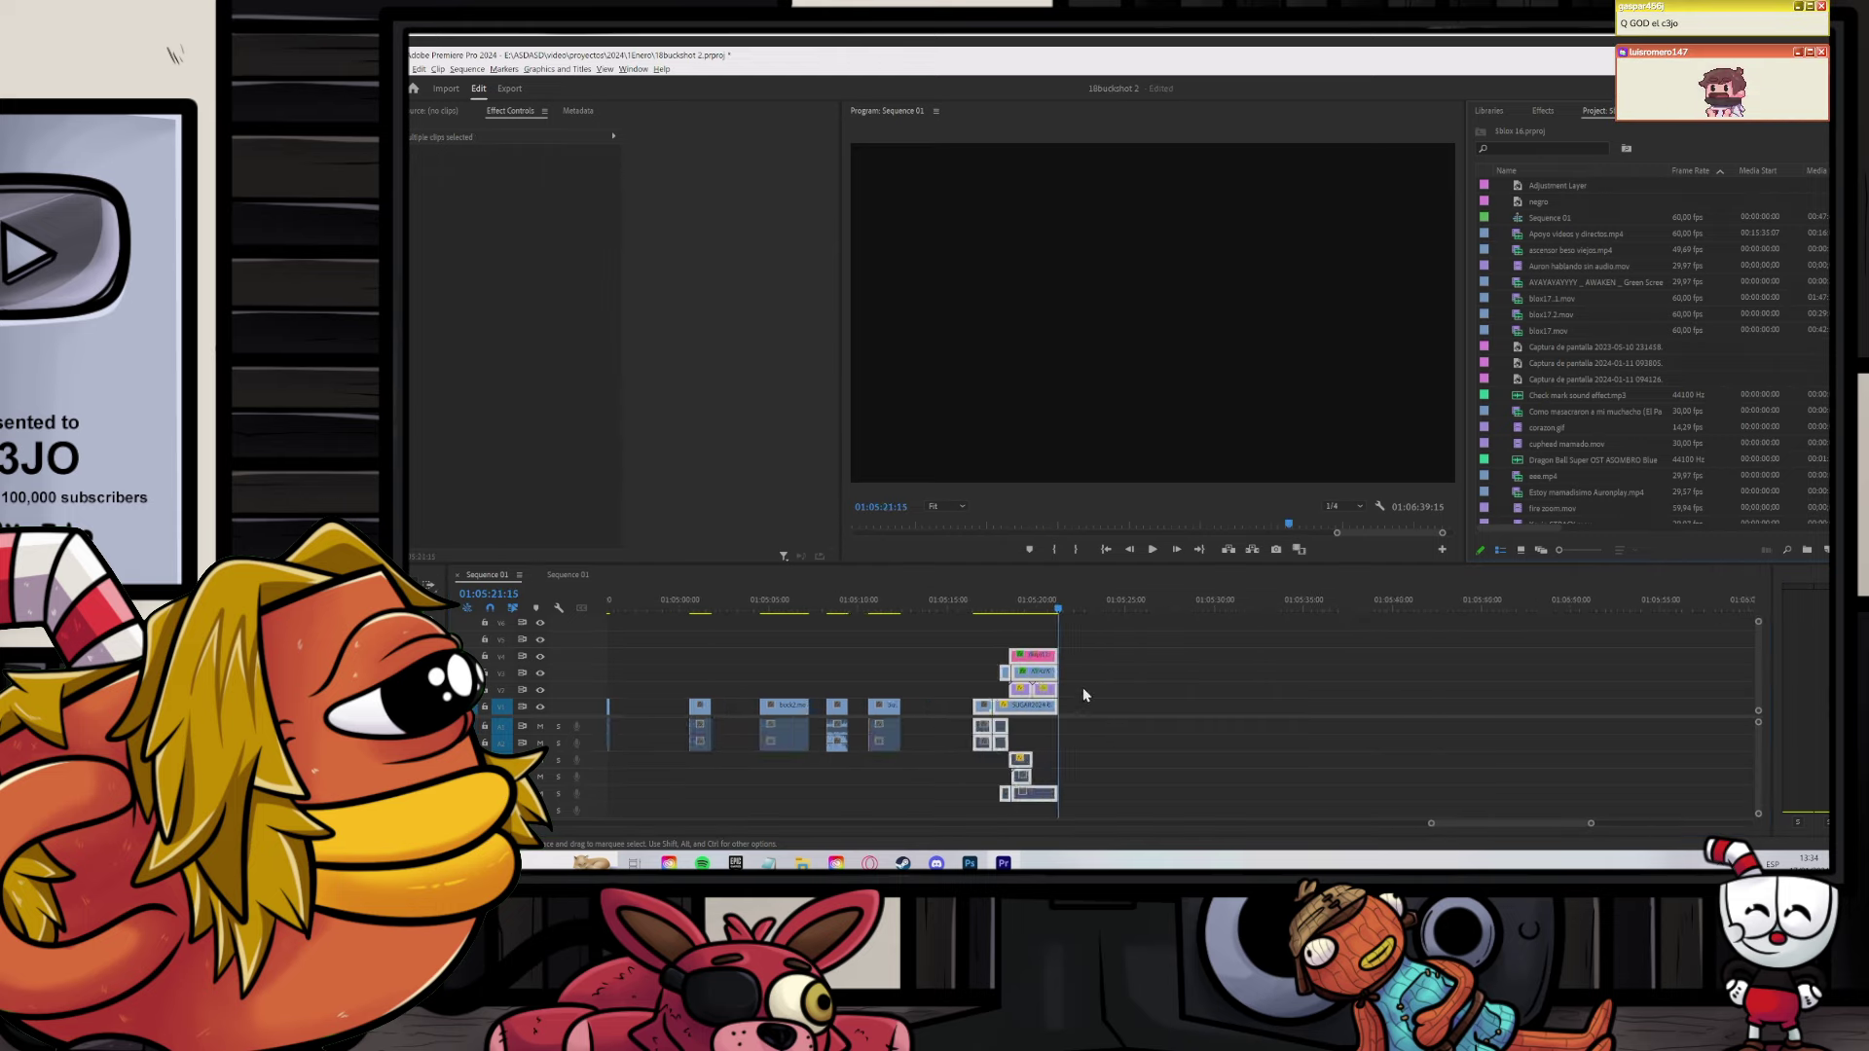
Step: Ripple delete the empty gaps directly before and after the pasted animation clips
{"action": "left_click", "coordinate": [917, 708]}
{"action": "key", "text": "Delete"}
{"action": "left_click", "coordinate": [1026, 711]}
{"action": "key", "text": "Delete"}
Step: Play the pasted animation segment from about 01:05:13 through to the following footage clip
{"action": "left_click", "coordinate": [885, 602]}
{"action": "key", "text": "space"}
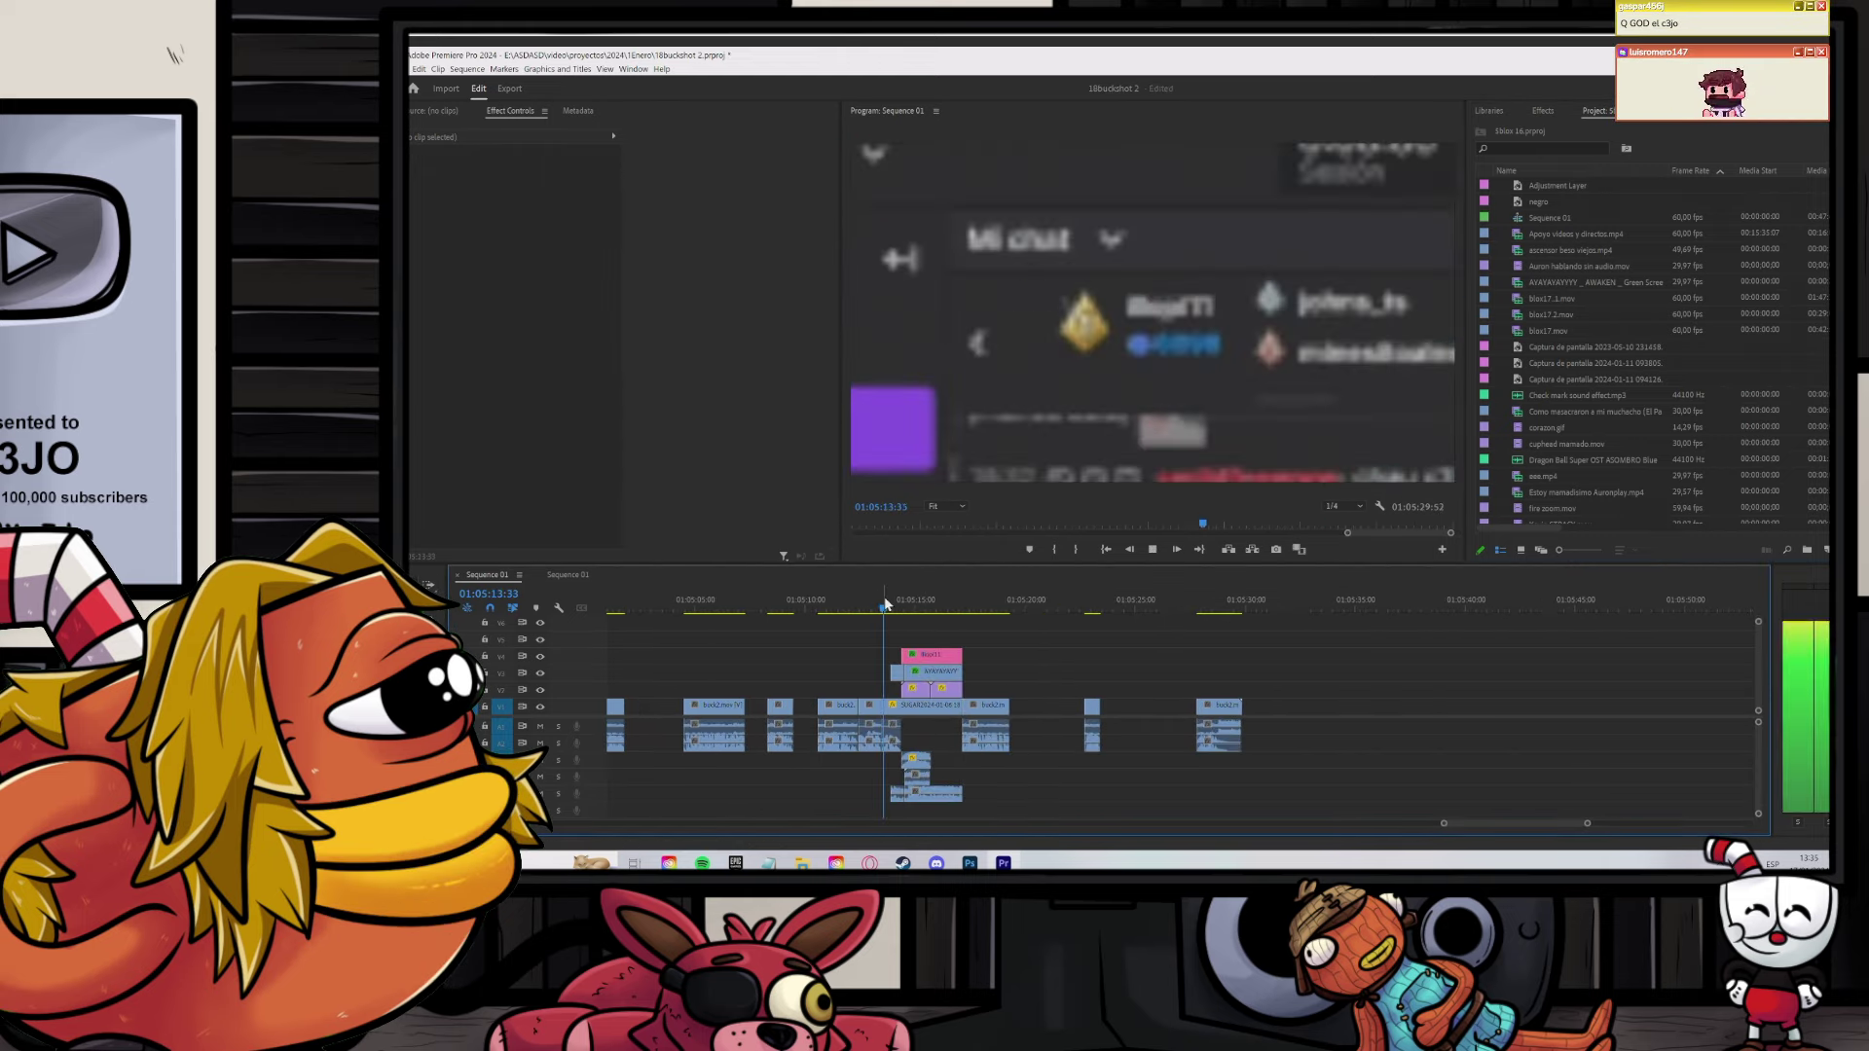
{"action": "scroll", "coordinate": [930, 631], "scroll_direction": "down", "scroll_amount": 3}
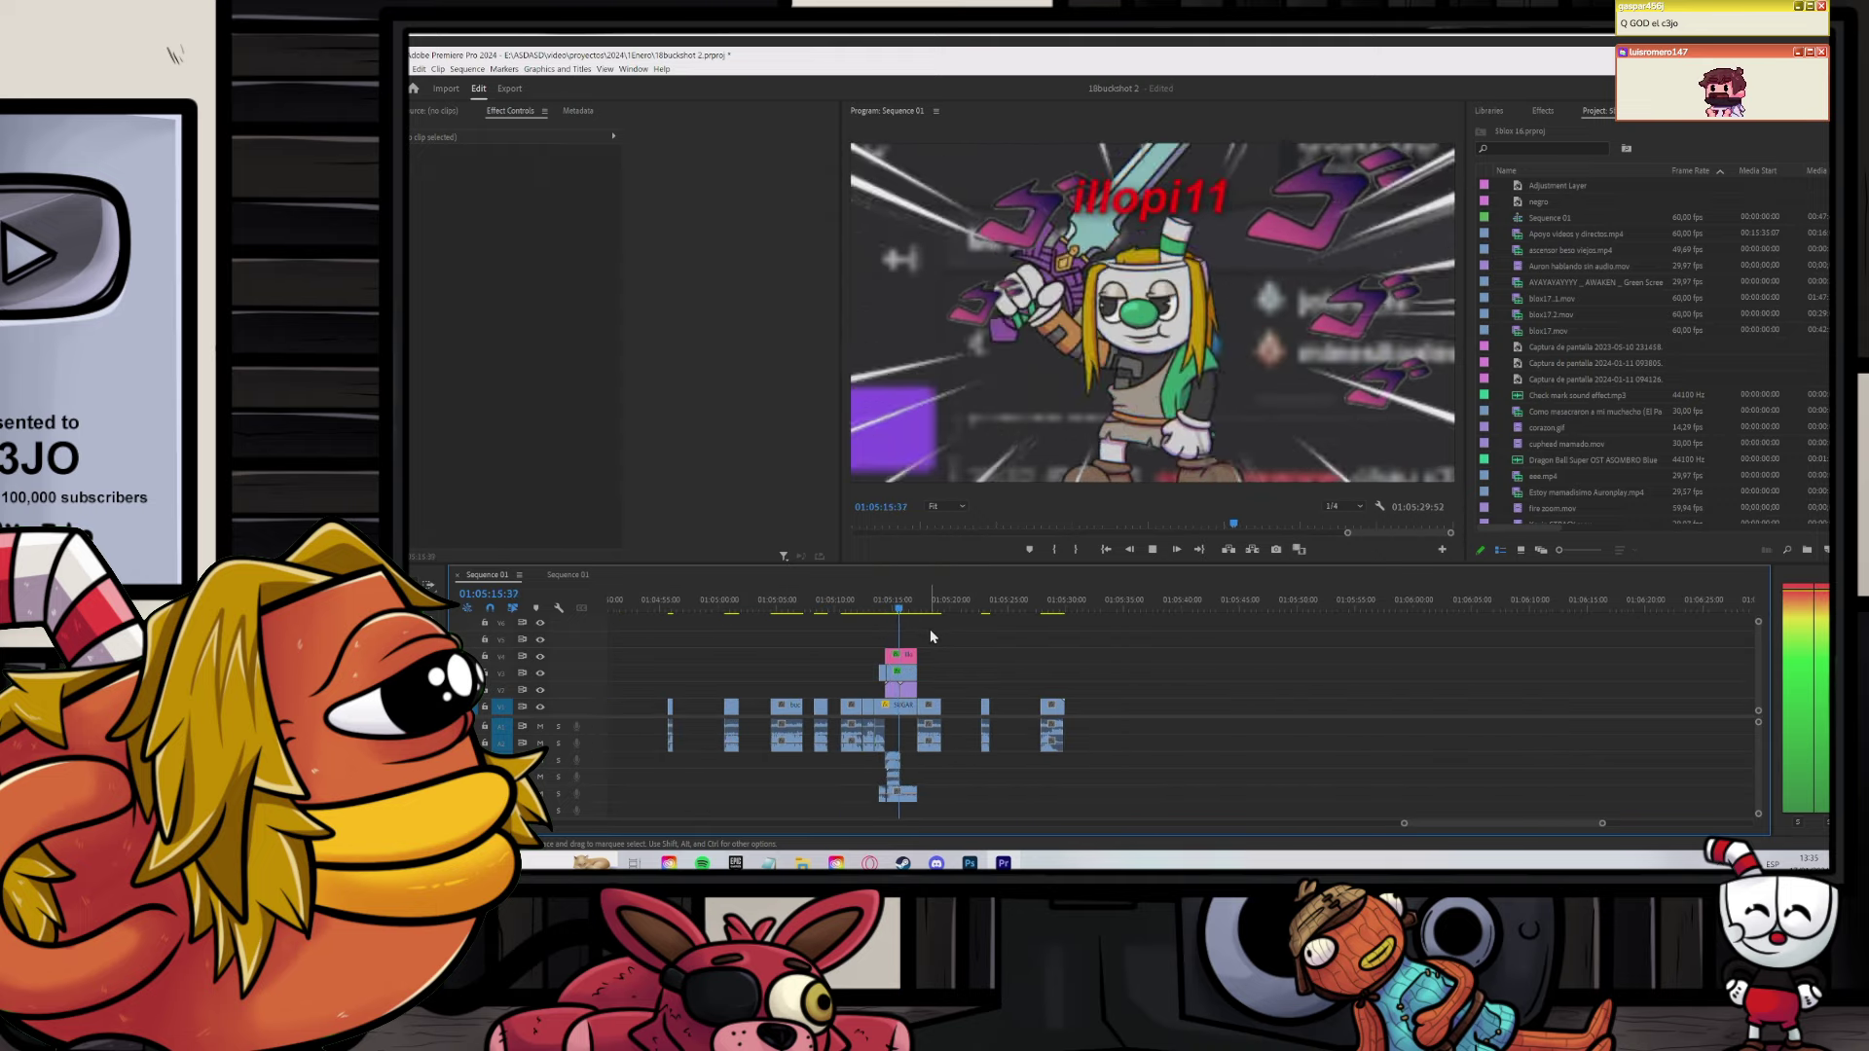
{"action": "scroll", "coordinate": [931, 630], "scroll_direction": "down", "scroll_amount": 5}
{"action": "key", "text": "space"}
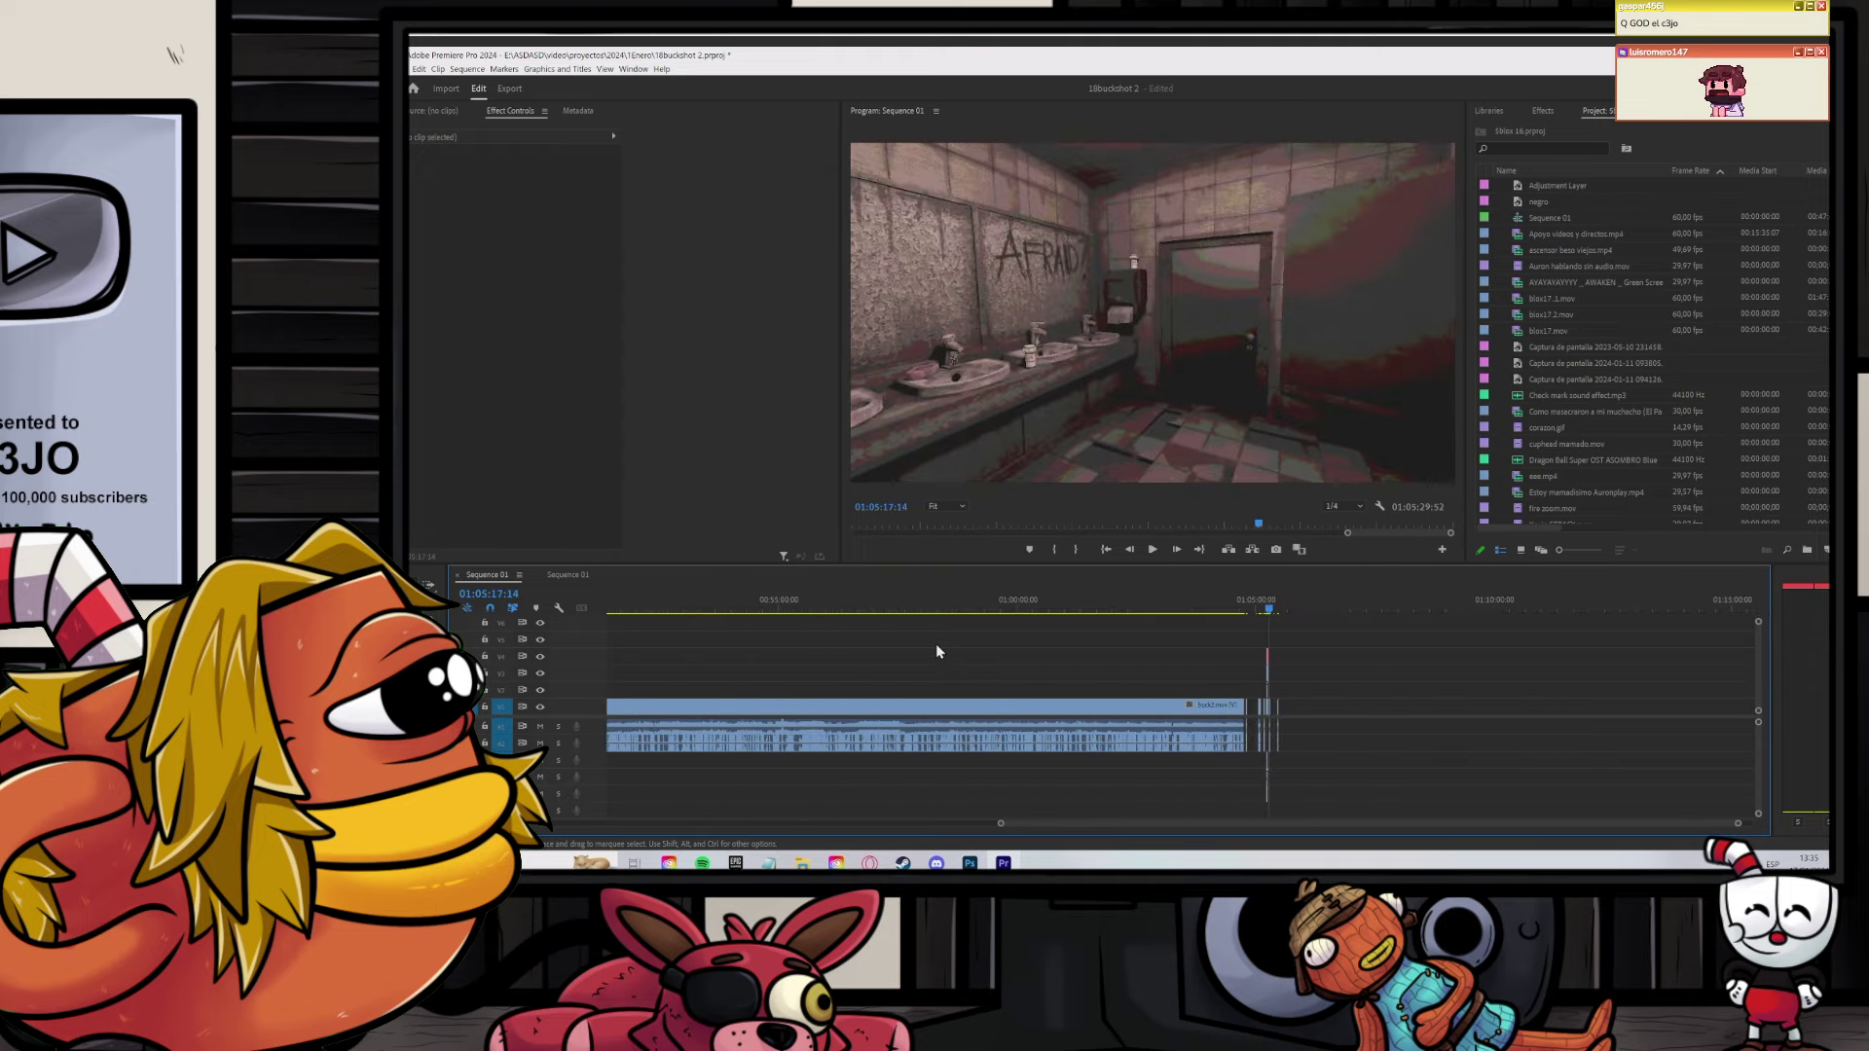
Step: Select all clips from the start of the buck2.mov footage to the sequence's end and close the gaps between them
{"action": "scroll", "coordinate": [937, 651], "scroll_direction": "down", "scroll_amount": 2}
{"action": "left_click", "coordinate": [793, 612]}
{"action": "scroll", "coordinate": [755, 664], "scroll_direction": "up", "scroll_amount": 3}
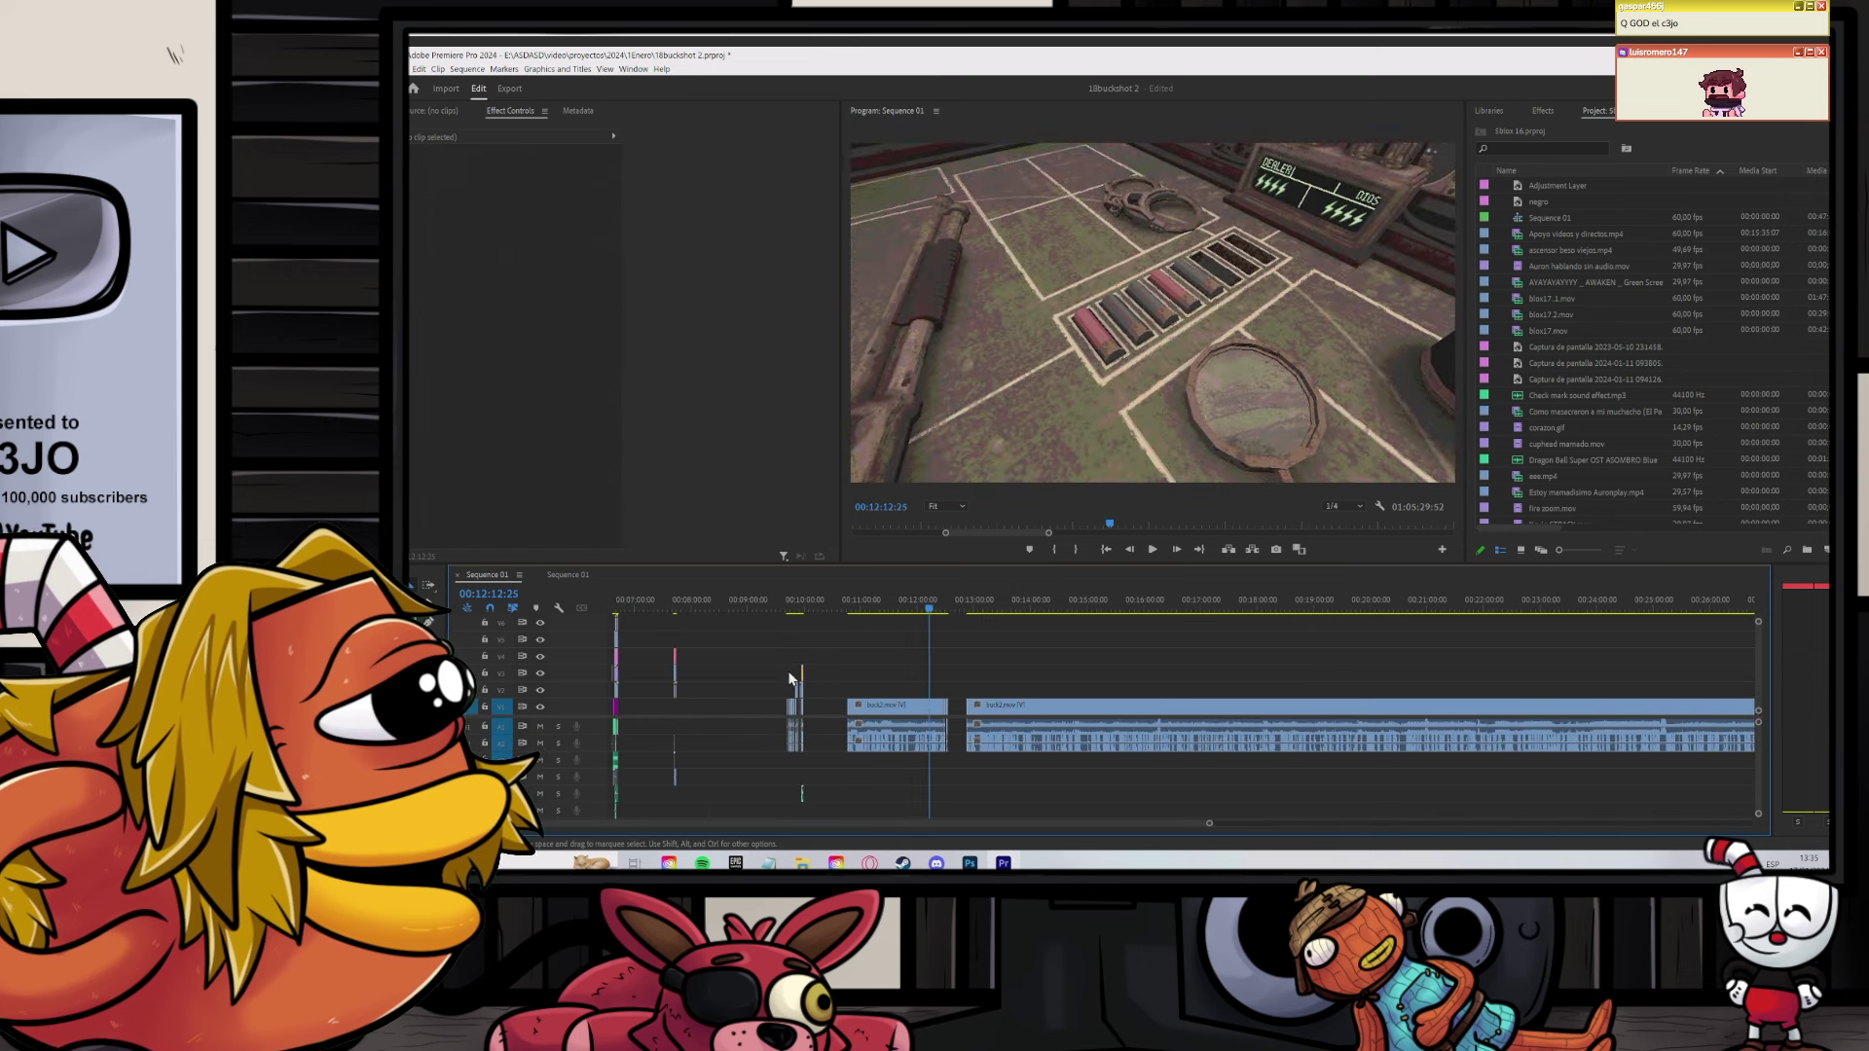
{"action": "left_click_drag", "start_coordinate": [750, 639], "coordinate": [974, 752]}
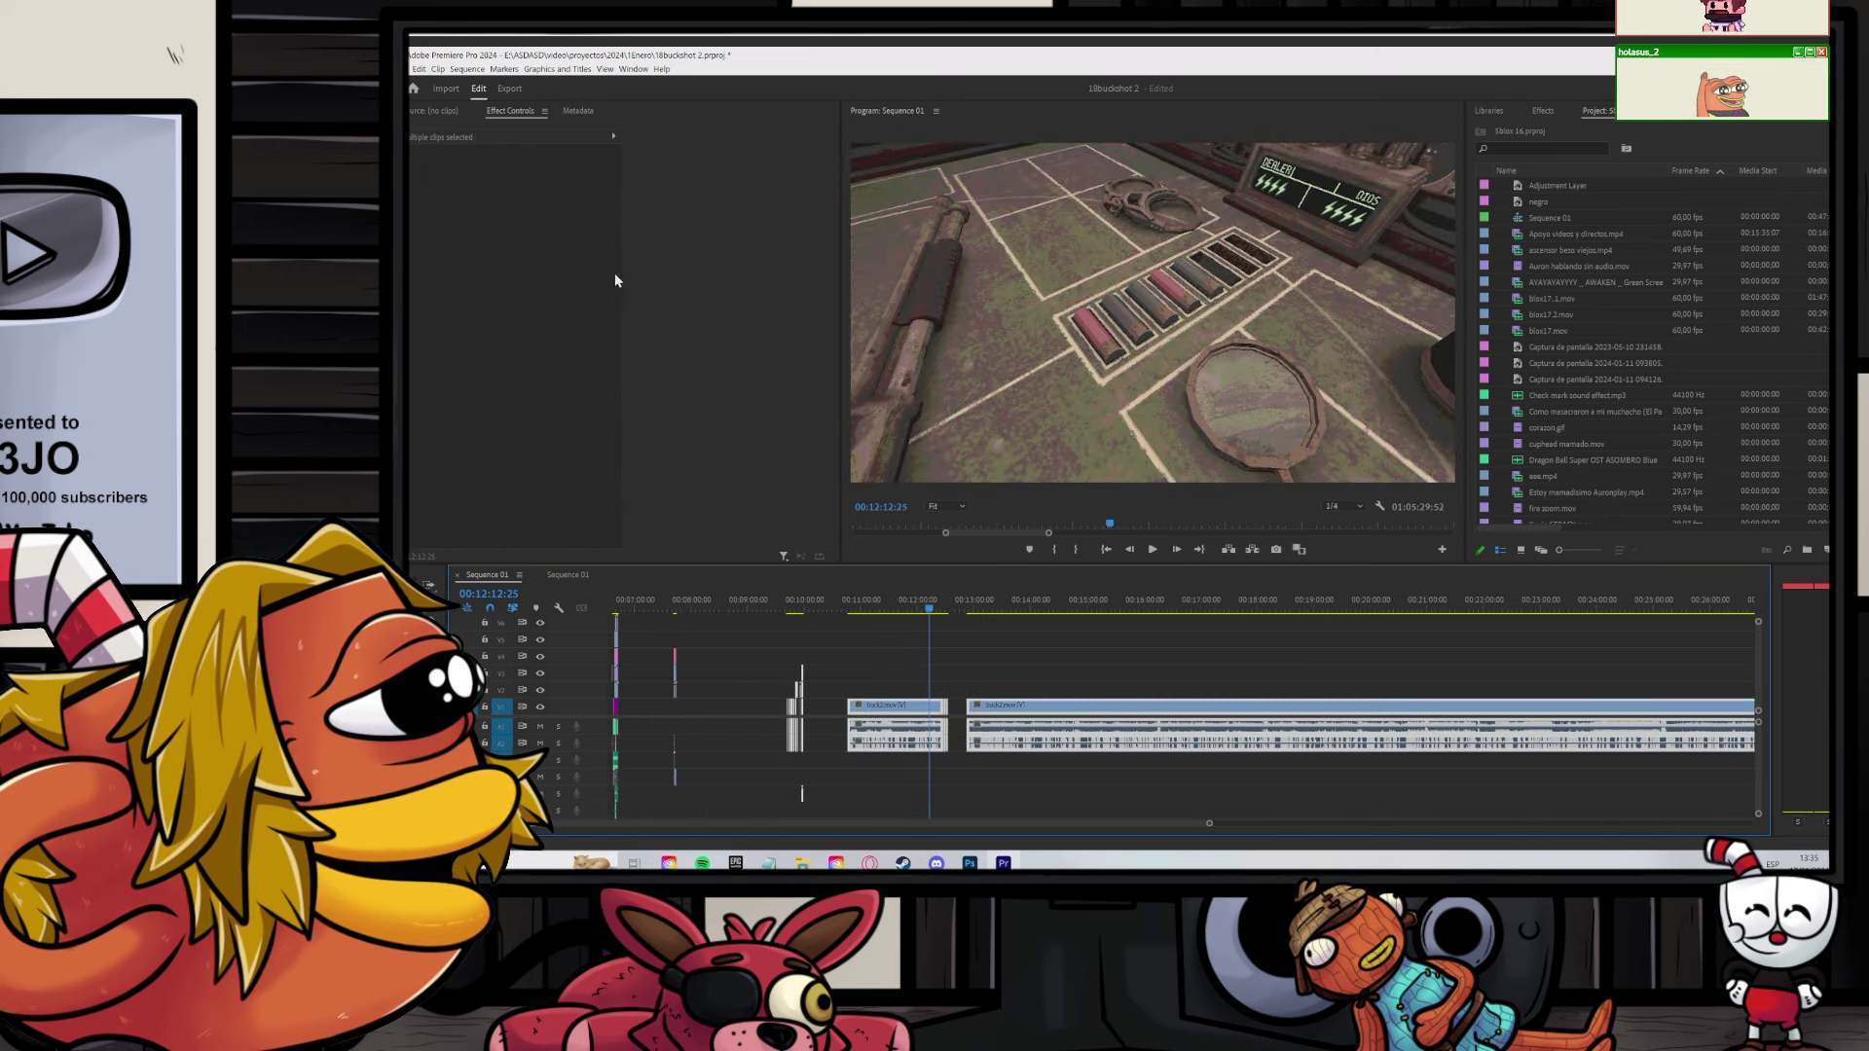
{"action": "left_click", "coordinate": [465, 69]}
{"action": "left_click", "coordinate": [511, 349]}
{"action": "left_click", "coordinate": [864, 647]}
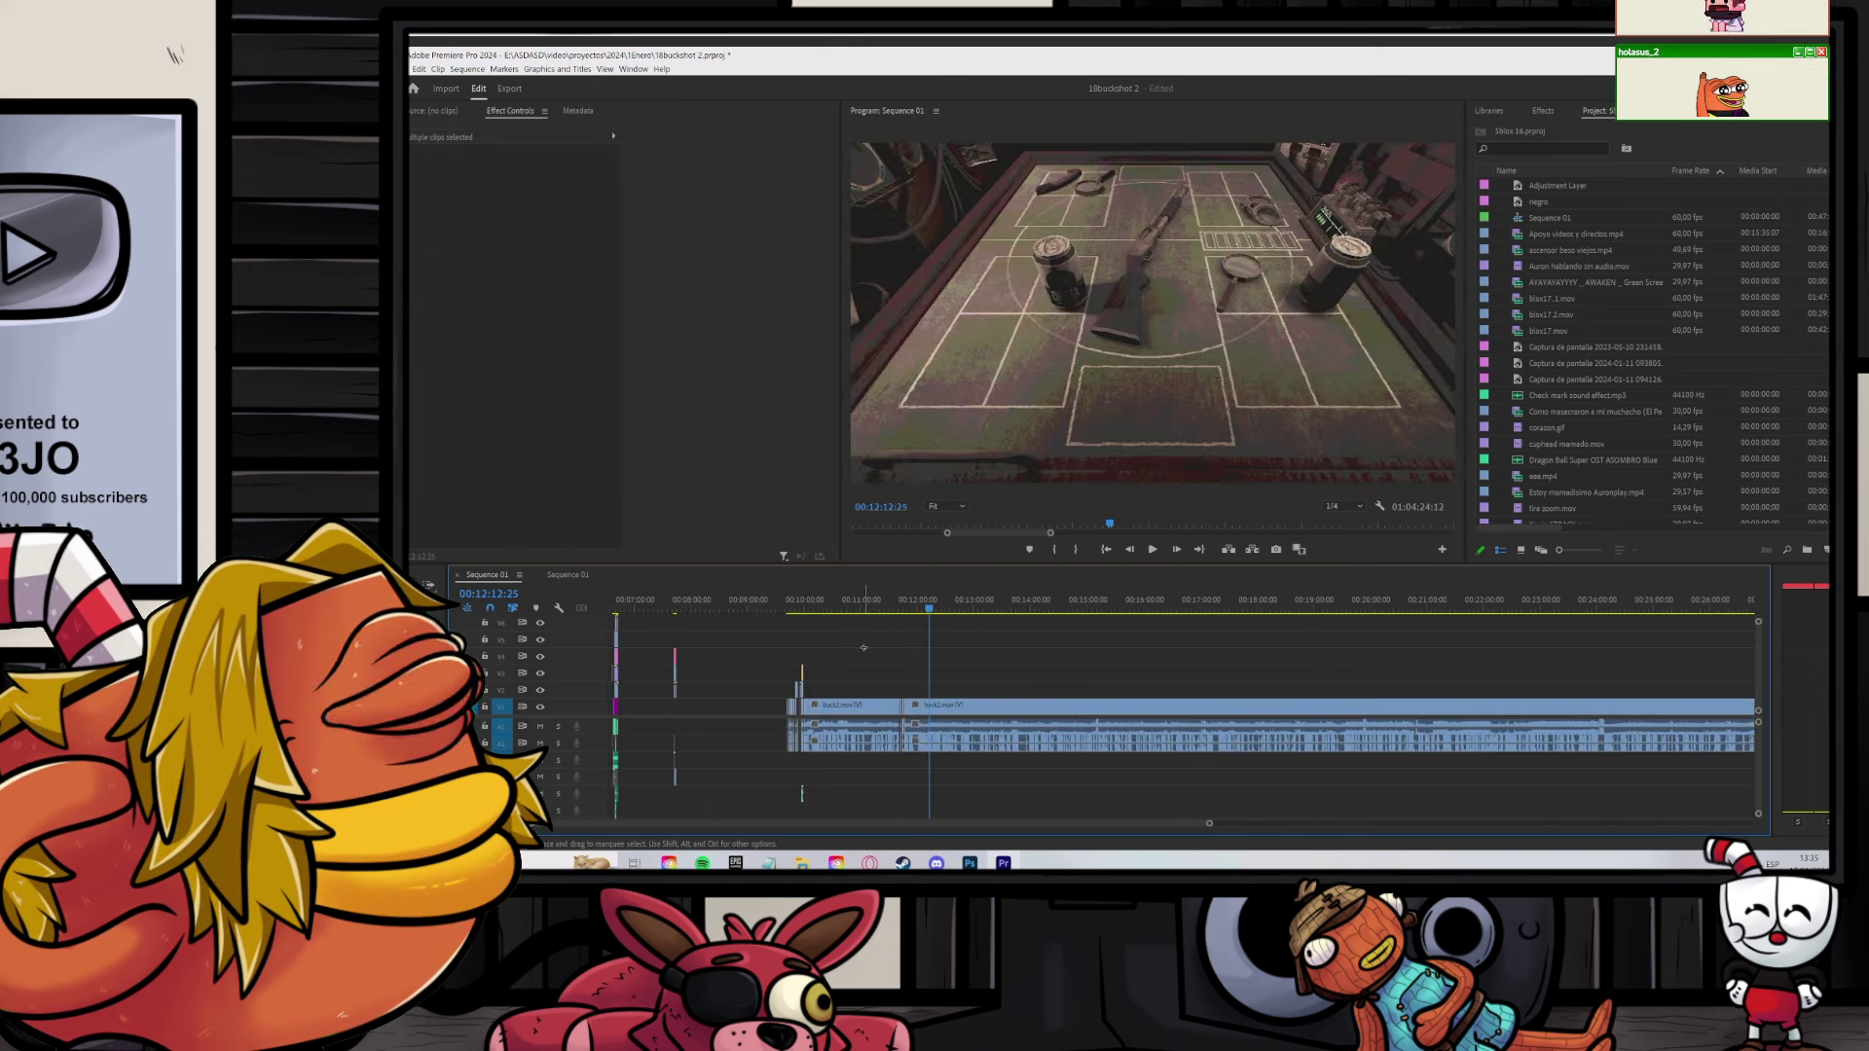
Step: Save the project with the playhead at the footage's start, 00:09:40:40, and play the opening greeting
{"action": "left_click", "coordinate": [792, 610]}
{"action": "scroll", "coordinate": [792, 698], "scroll_direction": "up", "scroll_amount": 5}
{"action": "scroll", "coordinate": [806, 697], "scroll_direction": "up", "scroll_amount": 6}
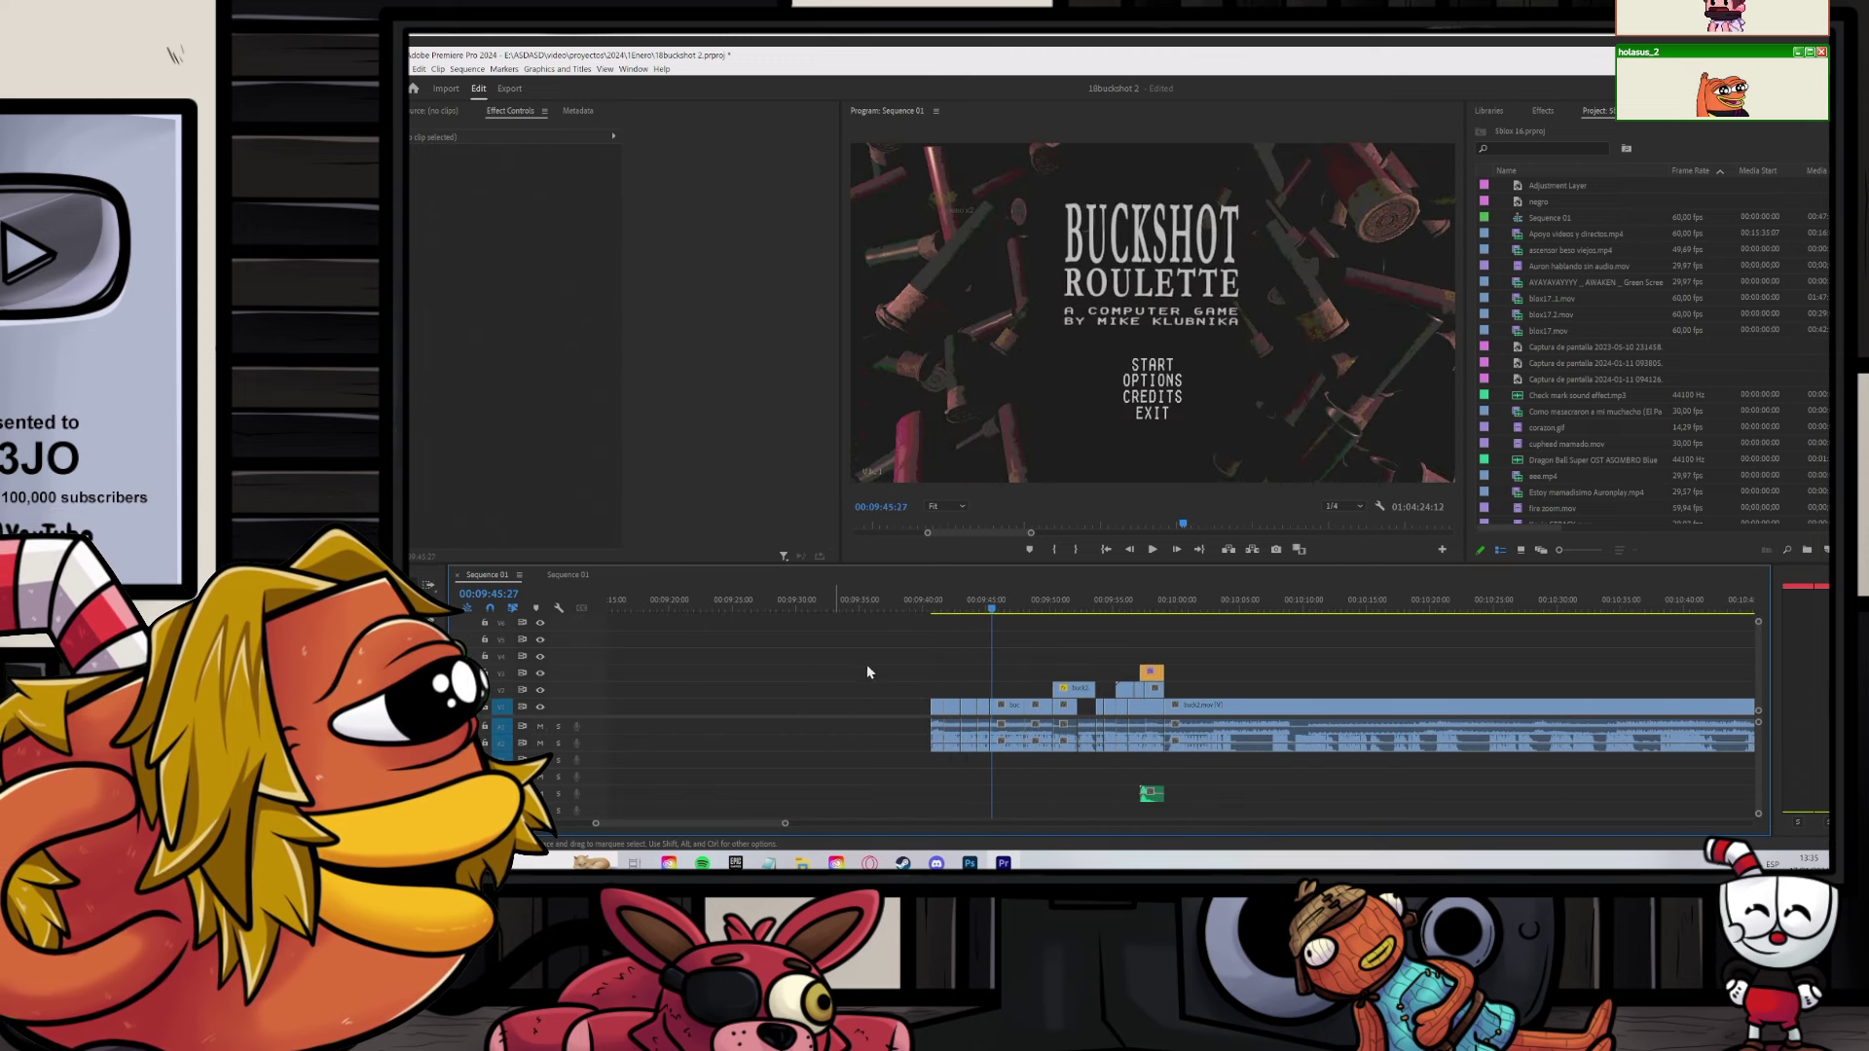
{"action": "left_click", "coordinate": [910, 615]}
{"action": "key", "text": "ctrl+s"}
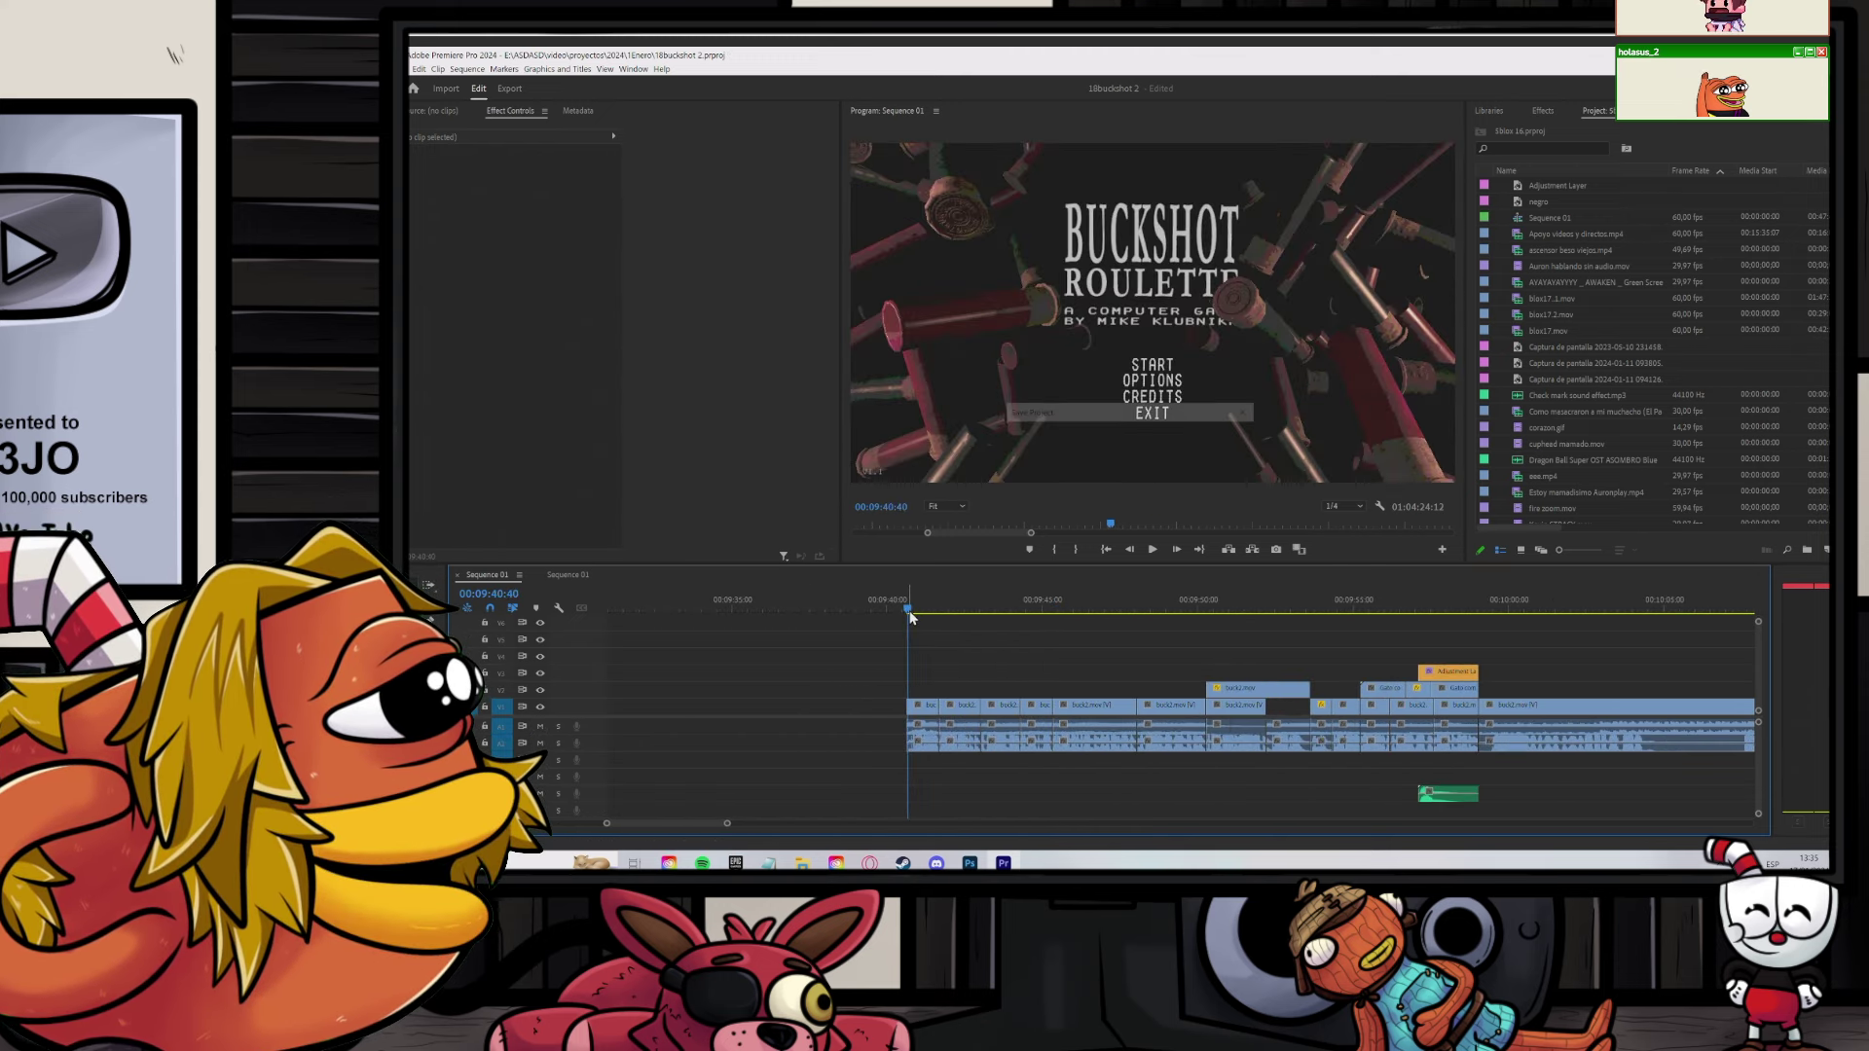
{"action": "key", "text": "space"}
{"action": "key", "text": "space"}
Step: Copy the pink text template above the first footage clip and set its text to "Qué tal gente, como andan?"
{"action": "scroll", "coordinate": [950, 659], "scroll_direction": "down", "scroll_amount": 1}
{"action": "scroll", "coordinate": [950, 659], "scroll_direction": "down", "scroll_amount": 10}
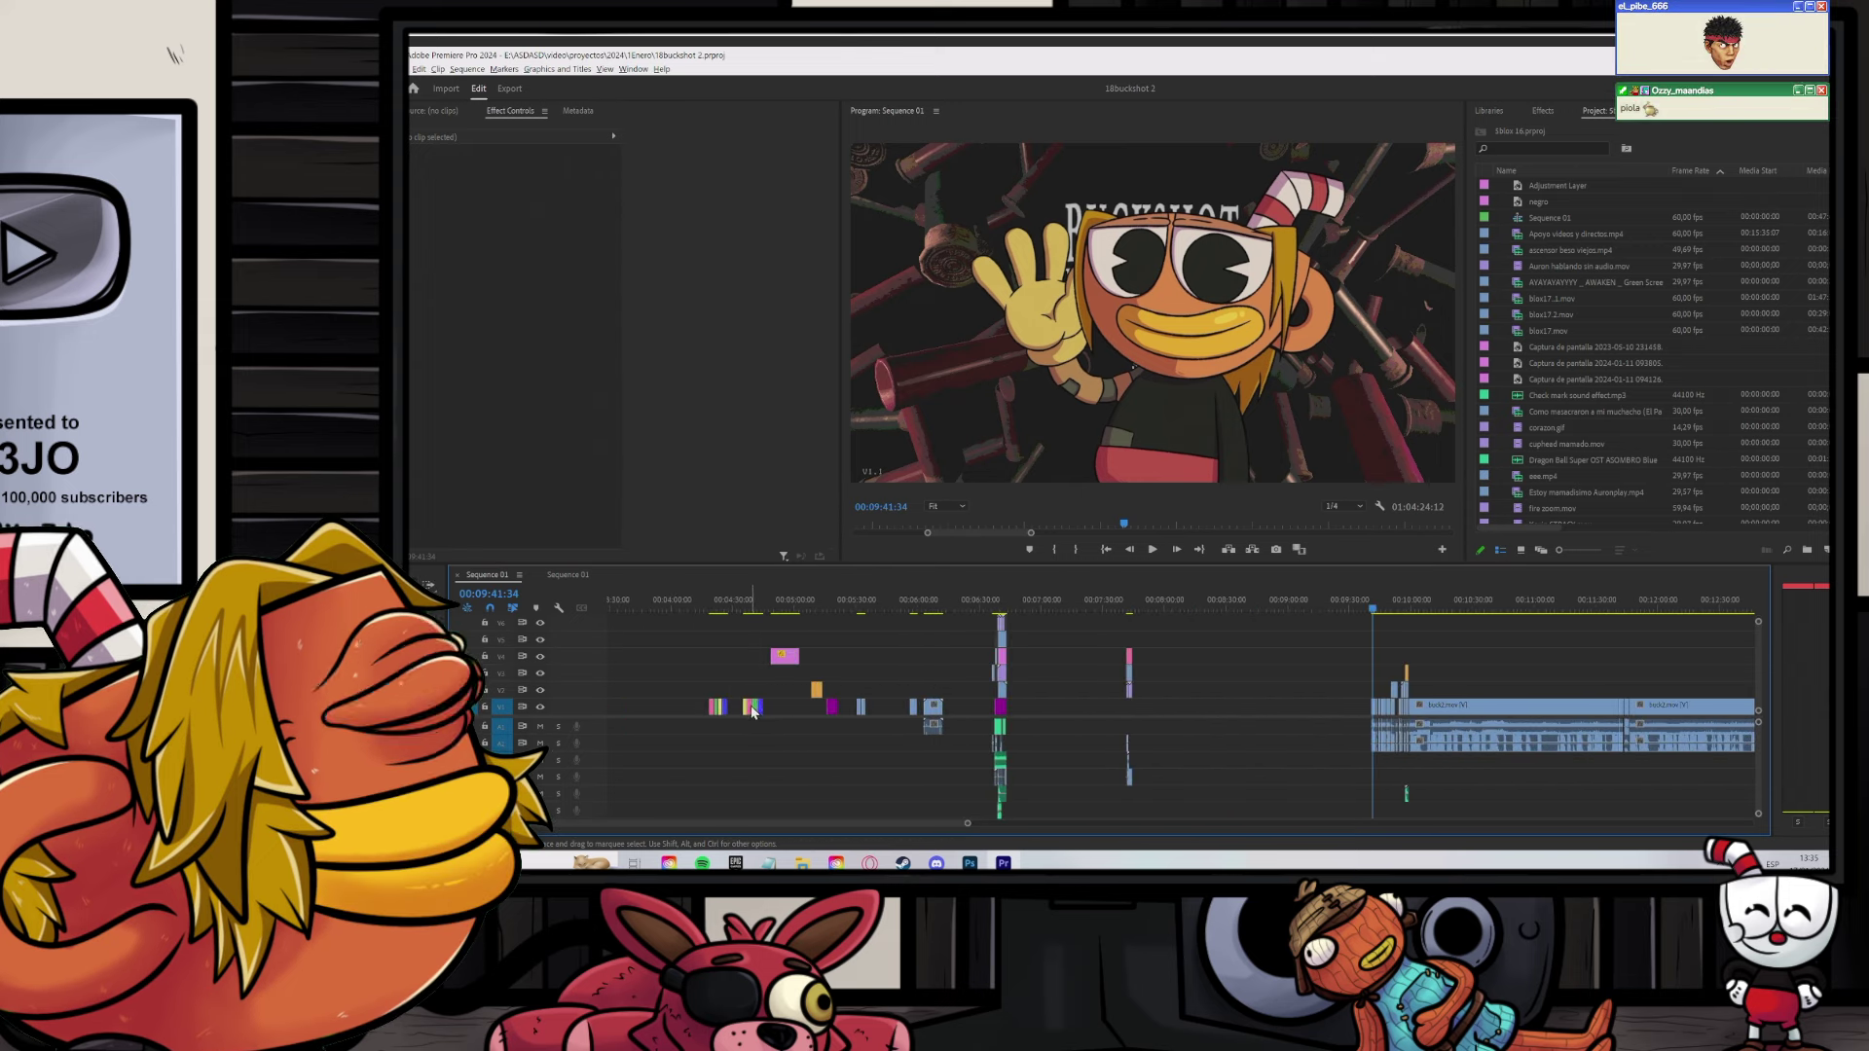
{"action": "left_click_drag", "start_coordinate": [752, 712], "coordinate": [1253, 683]}
{"action": "scroll", "coordinate": [1381, 692], "scroll_direction": "up", "scroll_amount": 3}
{"action": "left_click_drag", "start_coordinate": [755, 709], "coordinate": [1250, 692]}
{"action": "scroll", "coordinate": [1374, 701], "scroll_direction": "up", "scroll_amount": 3}
{"action": "scroll", "coordinate": [1272, 693], "scroll_direction": "up", "scroll_amount": 4}
{"action": "left_click", "coordinate": [1235, 601]}
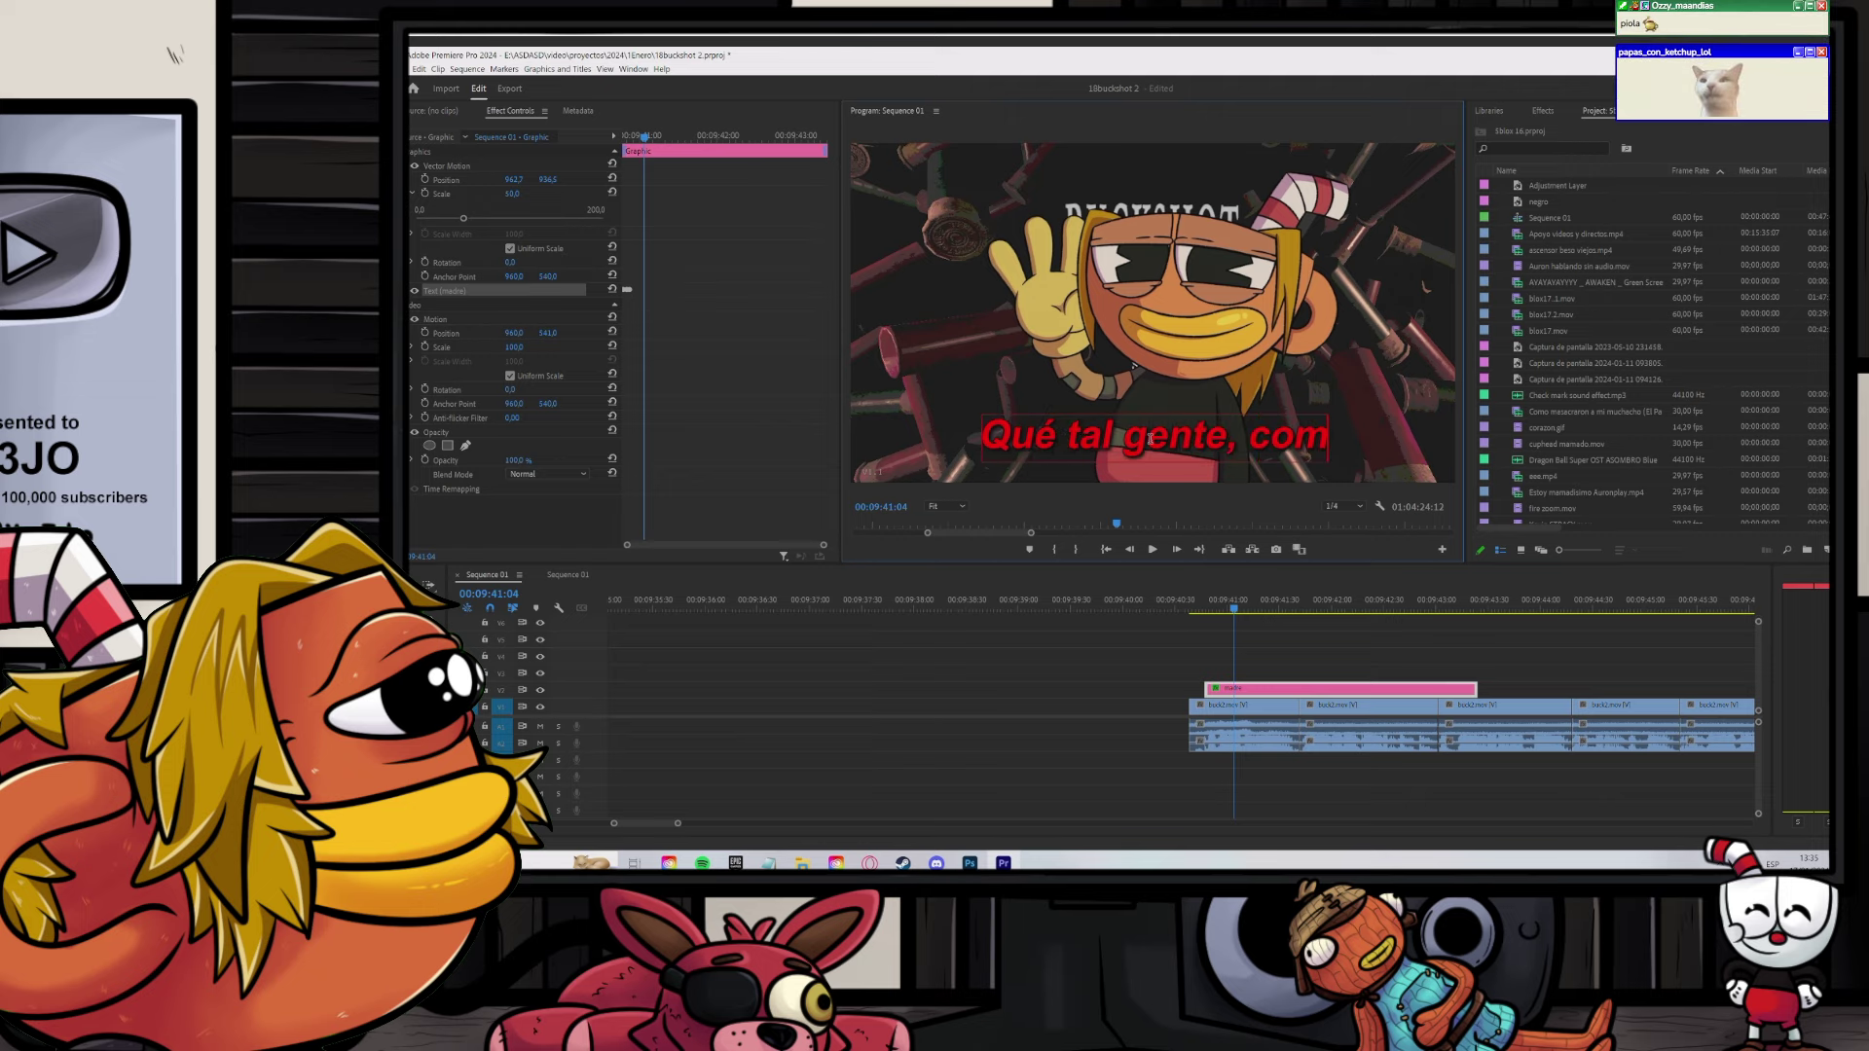
{"action": "left_click", "coordinate": [1300, 657]}
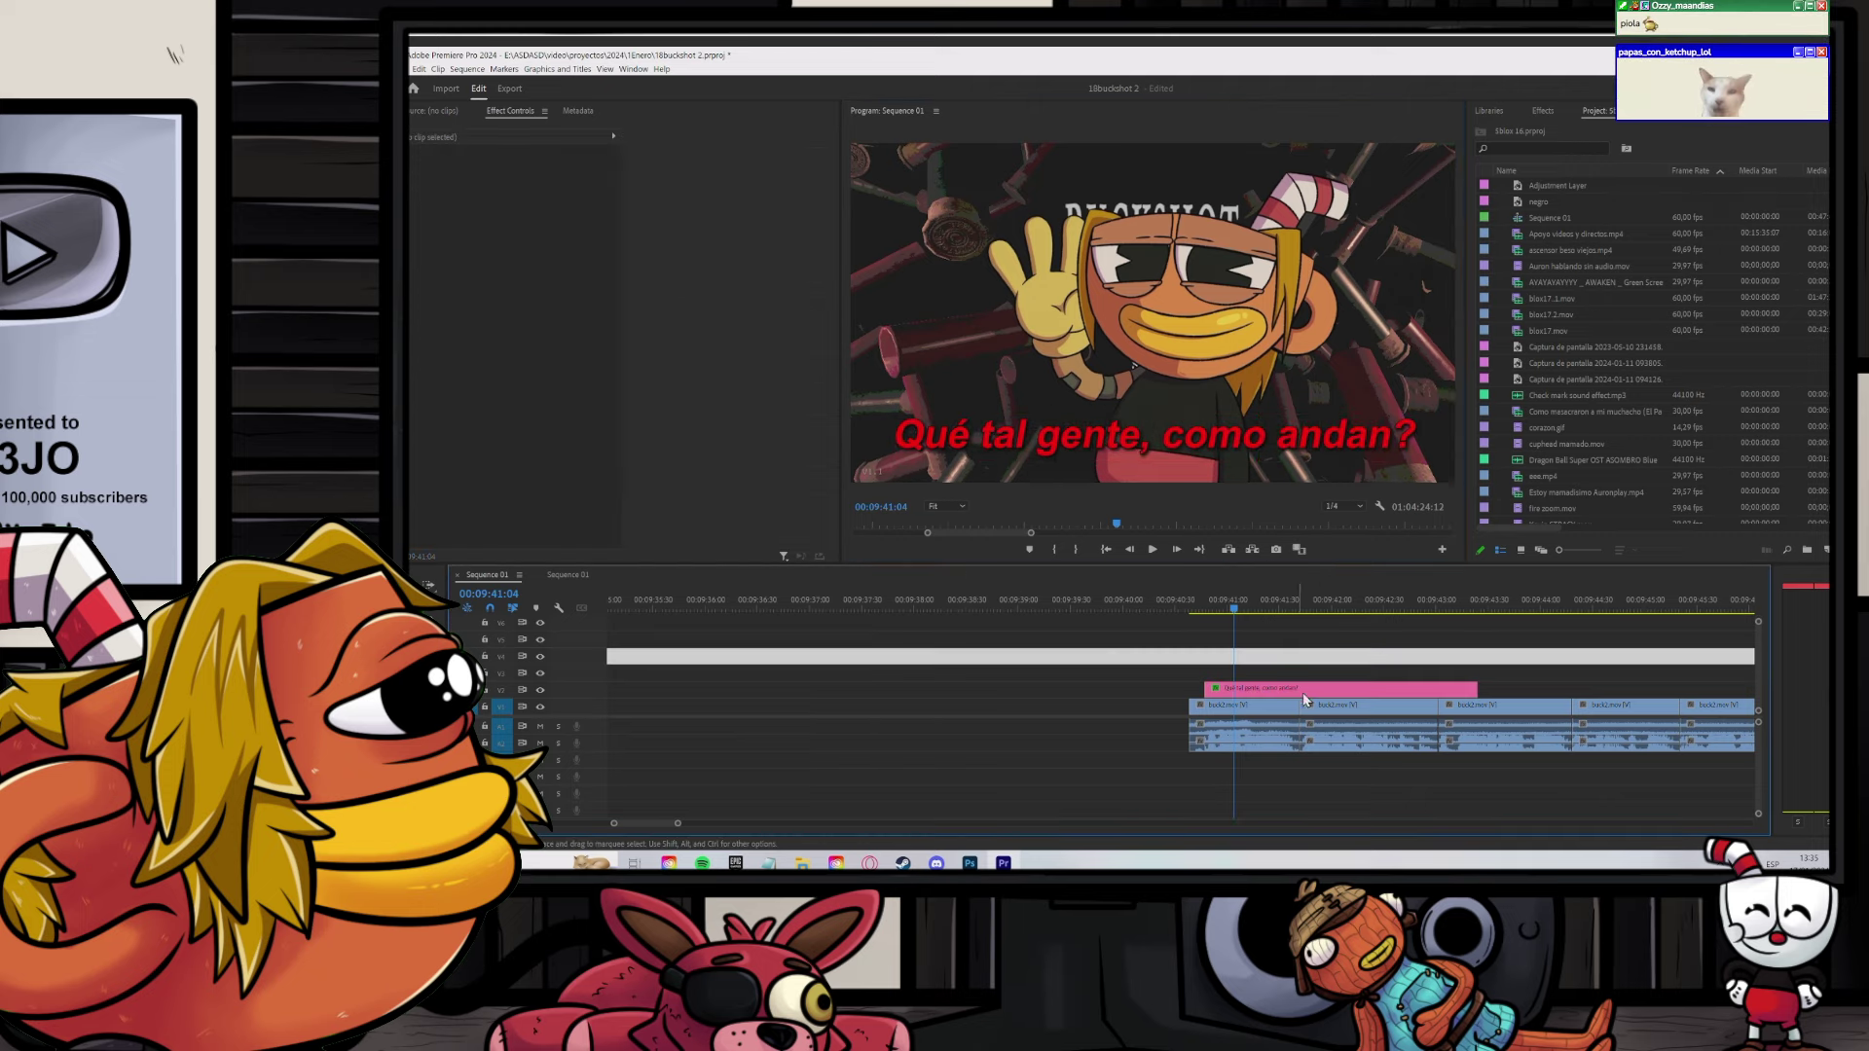
Step: Shorten the greeting title to end with the first footage clip, and play the following footage up to 00:09:42:26
{"action": "left_click", "coordinate": [1317, 687]}
{"action": "key", "text": "Delete"}
{"action": "left_click", "coordinate": [1306, 606]}
{"action": "key", "text": "space"}
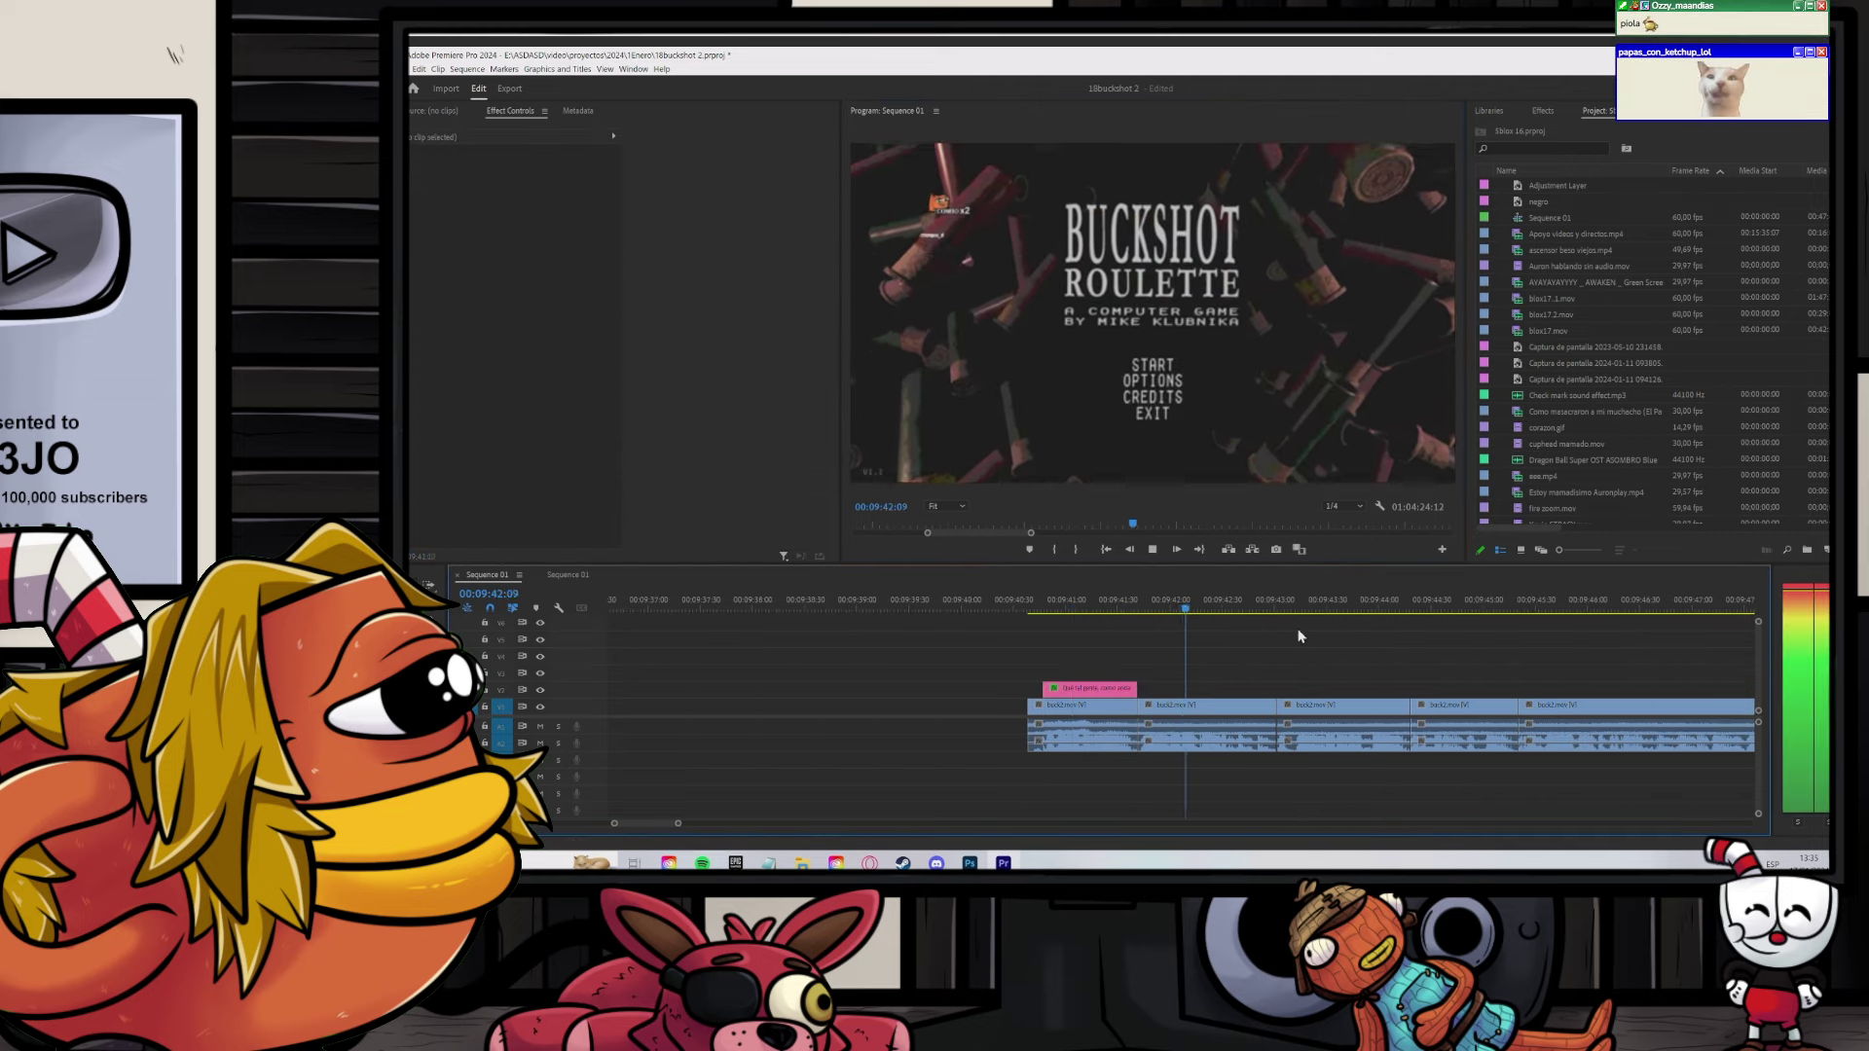
{"action": "key", "text": "space"}
{"action": "left_click", "coordinate": [994, 611]}
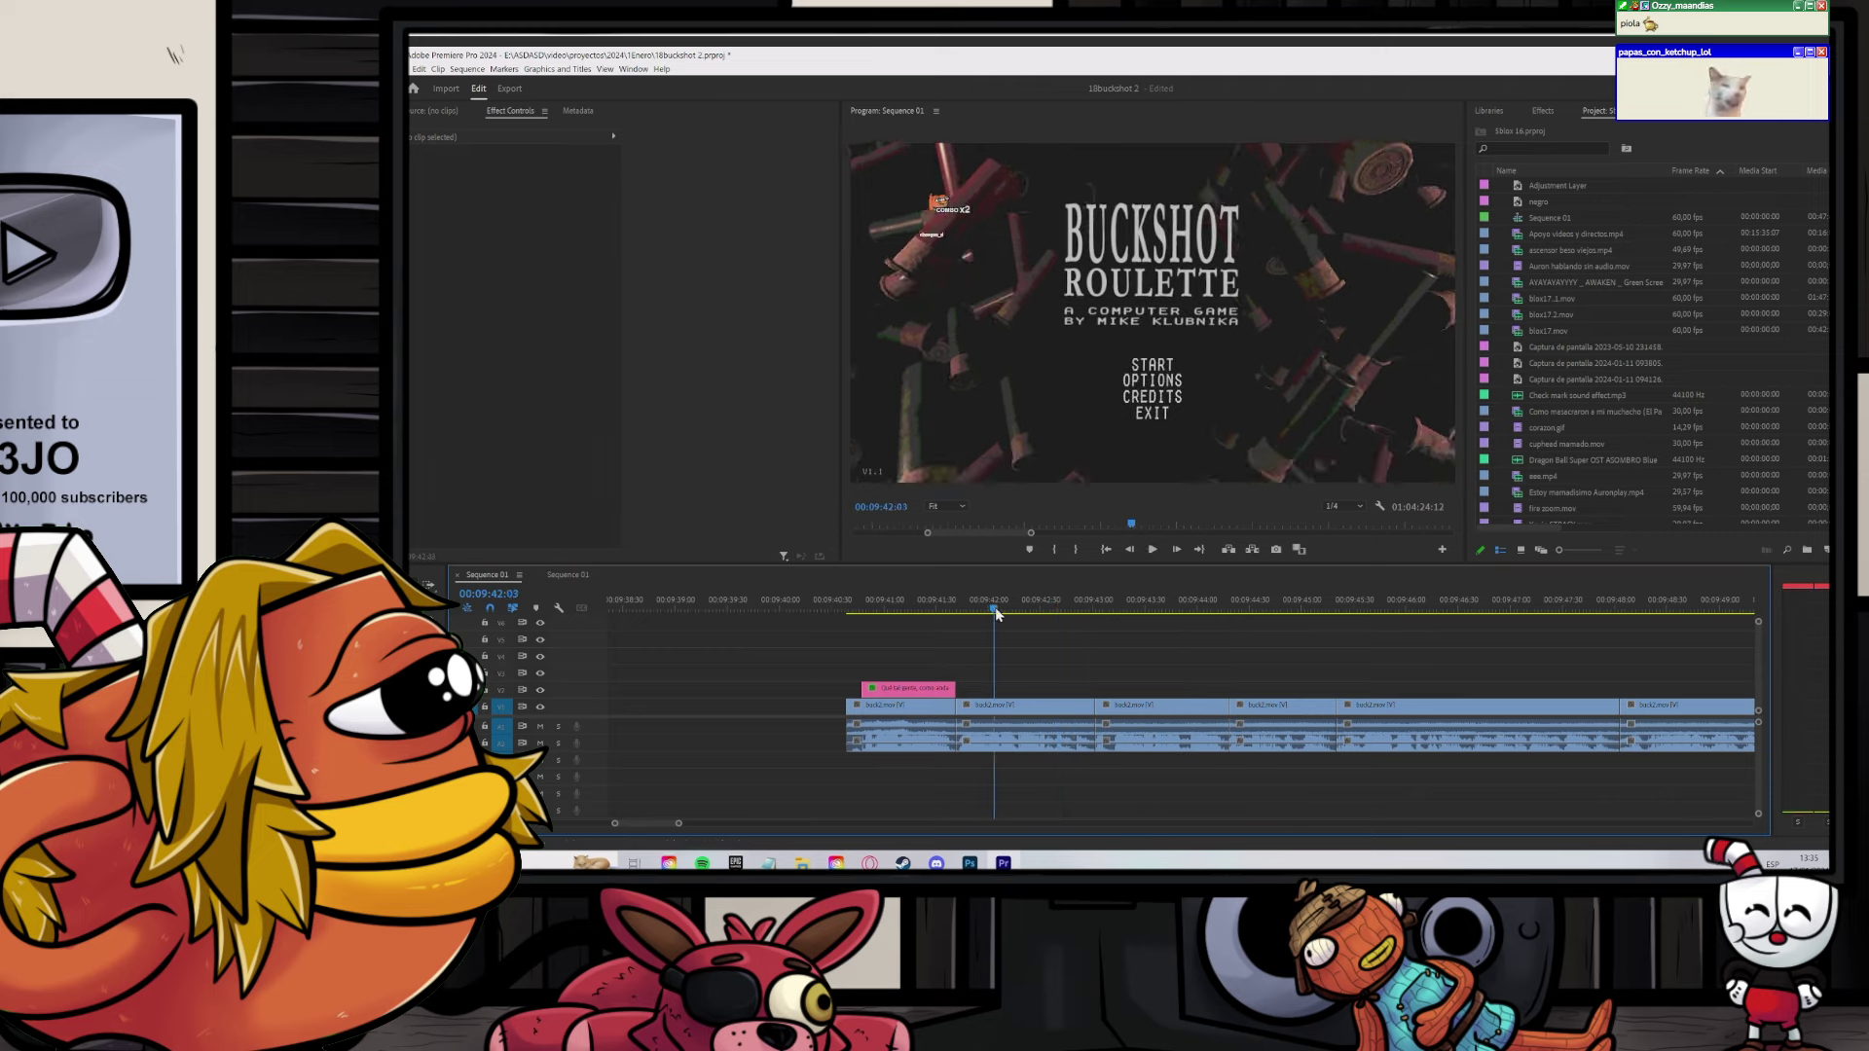
{"action": "key", "text": "space"}
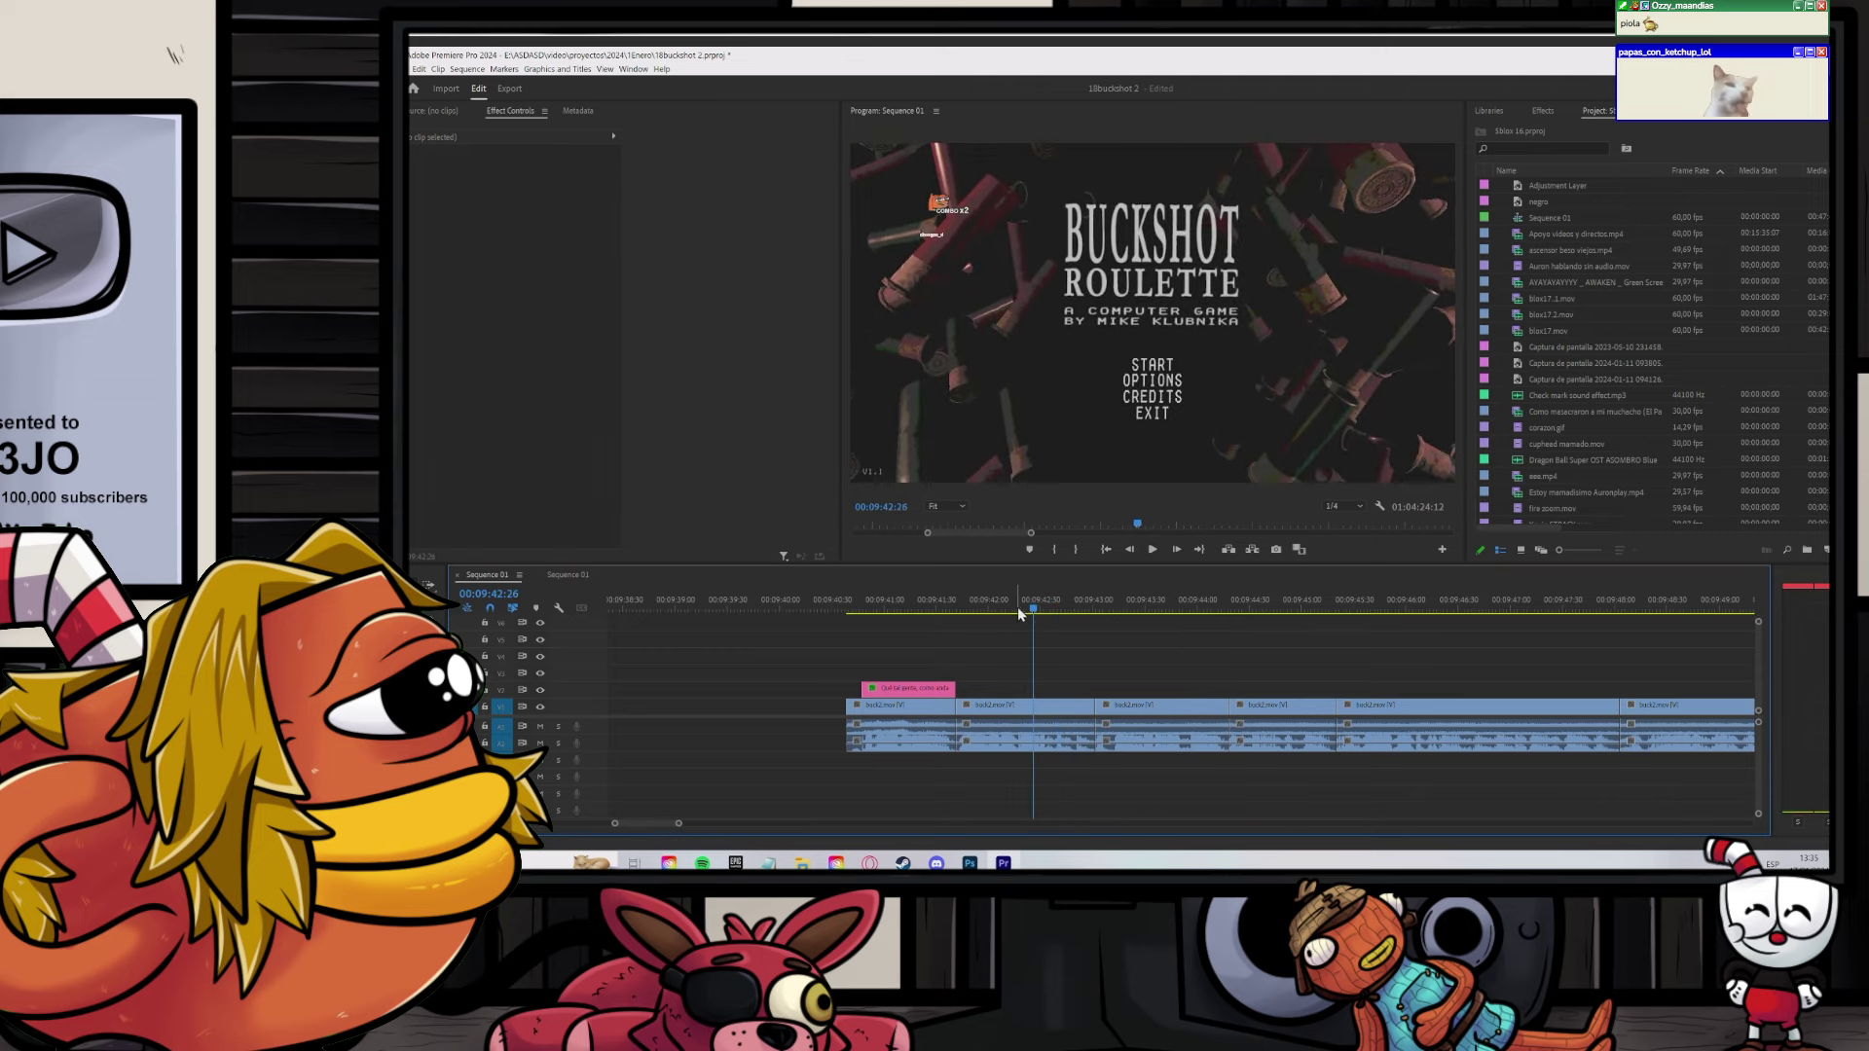
Step: Switch to the 0ideas folder in File Explorer and import chica fnaf rizz.mp4 into the project
{"action": "left_click", "coordinate": [803, 865]}
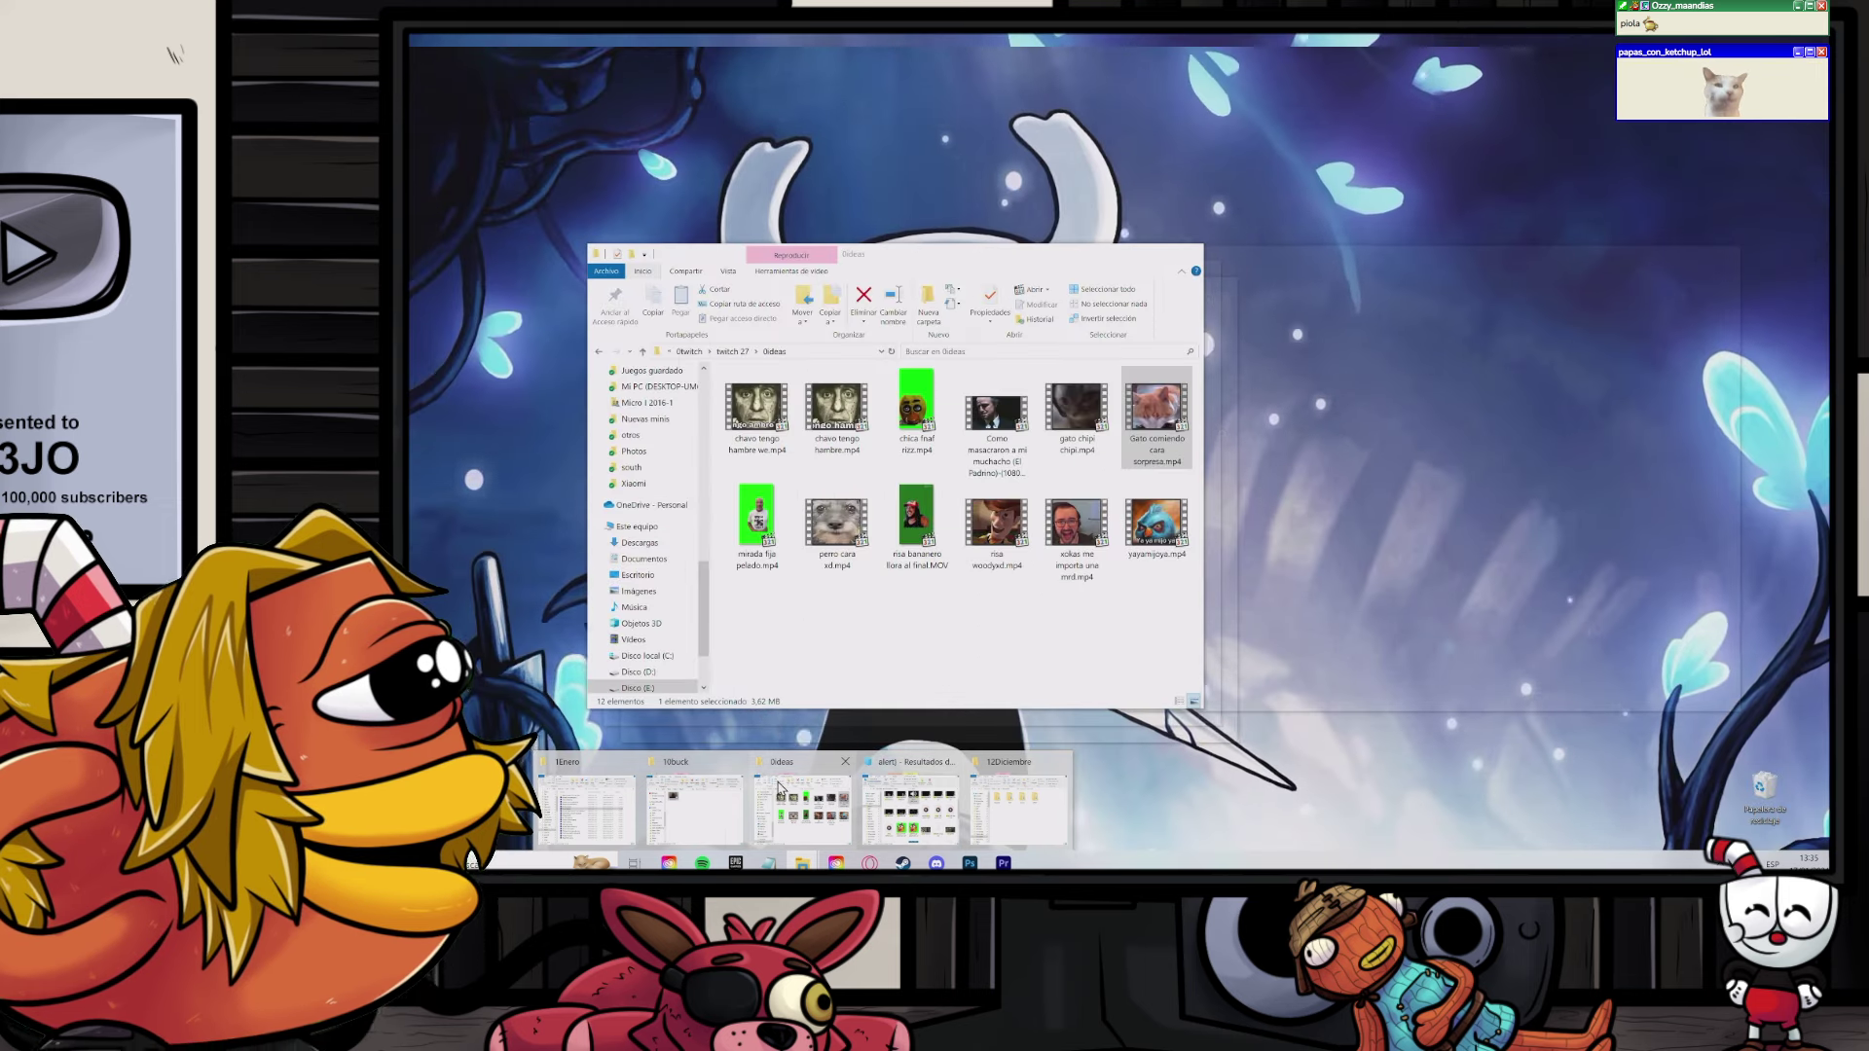
{"action": "left_click", "coordinate": [823, 828]}
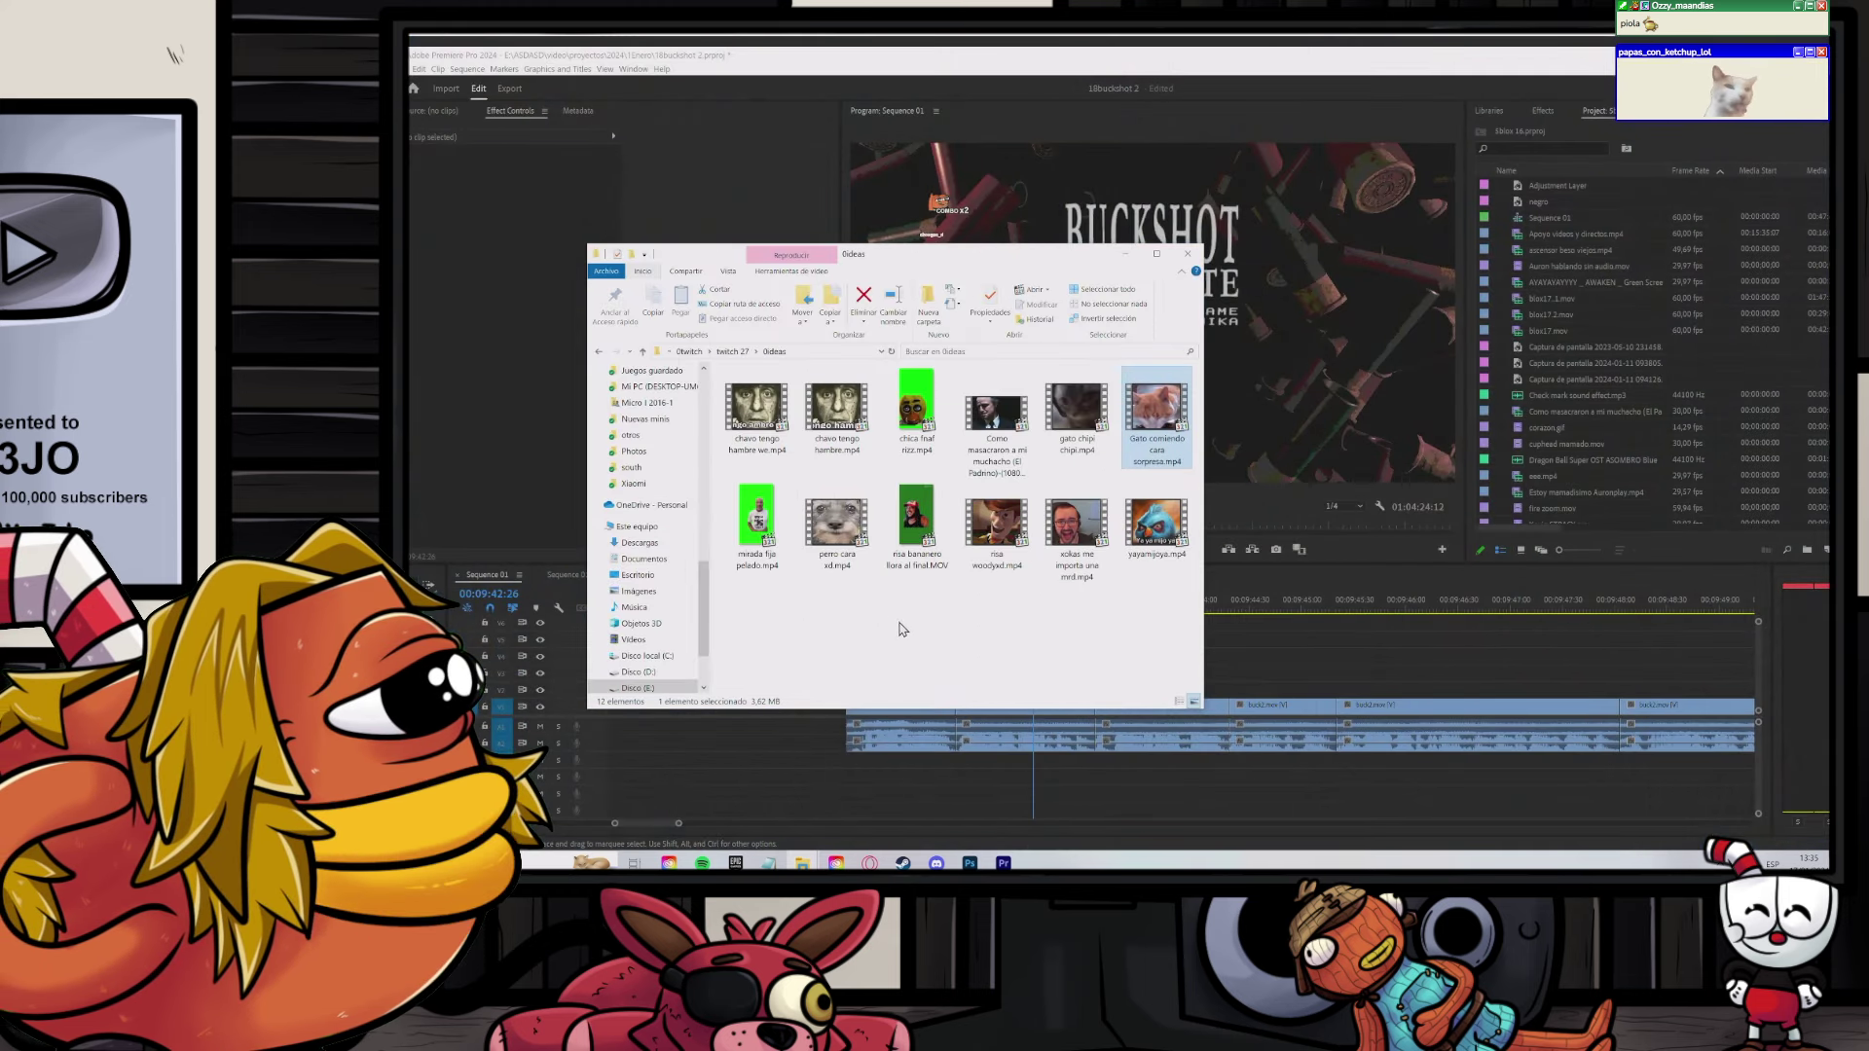
{"action": "left_click_drag", "start_coordinate": [924, 428], "coordinate": [1595, 418]}
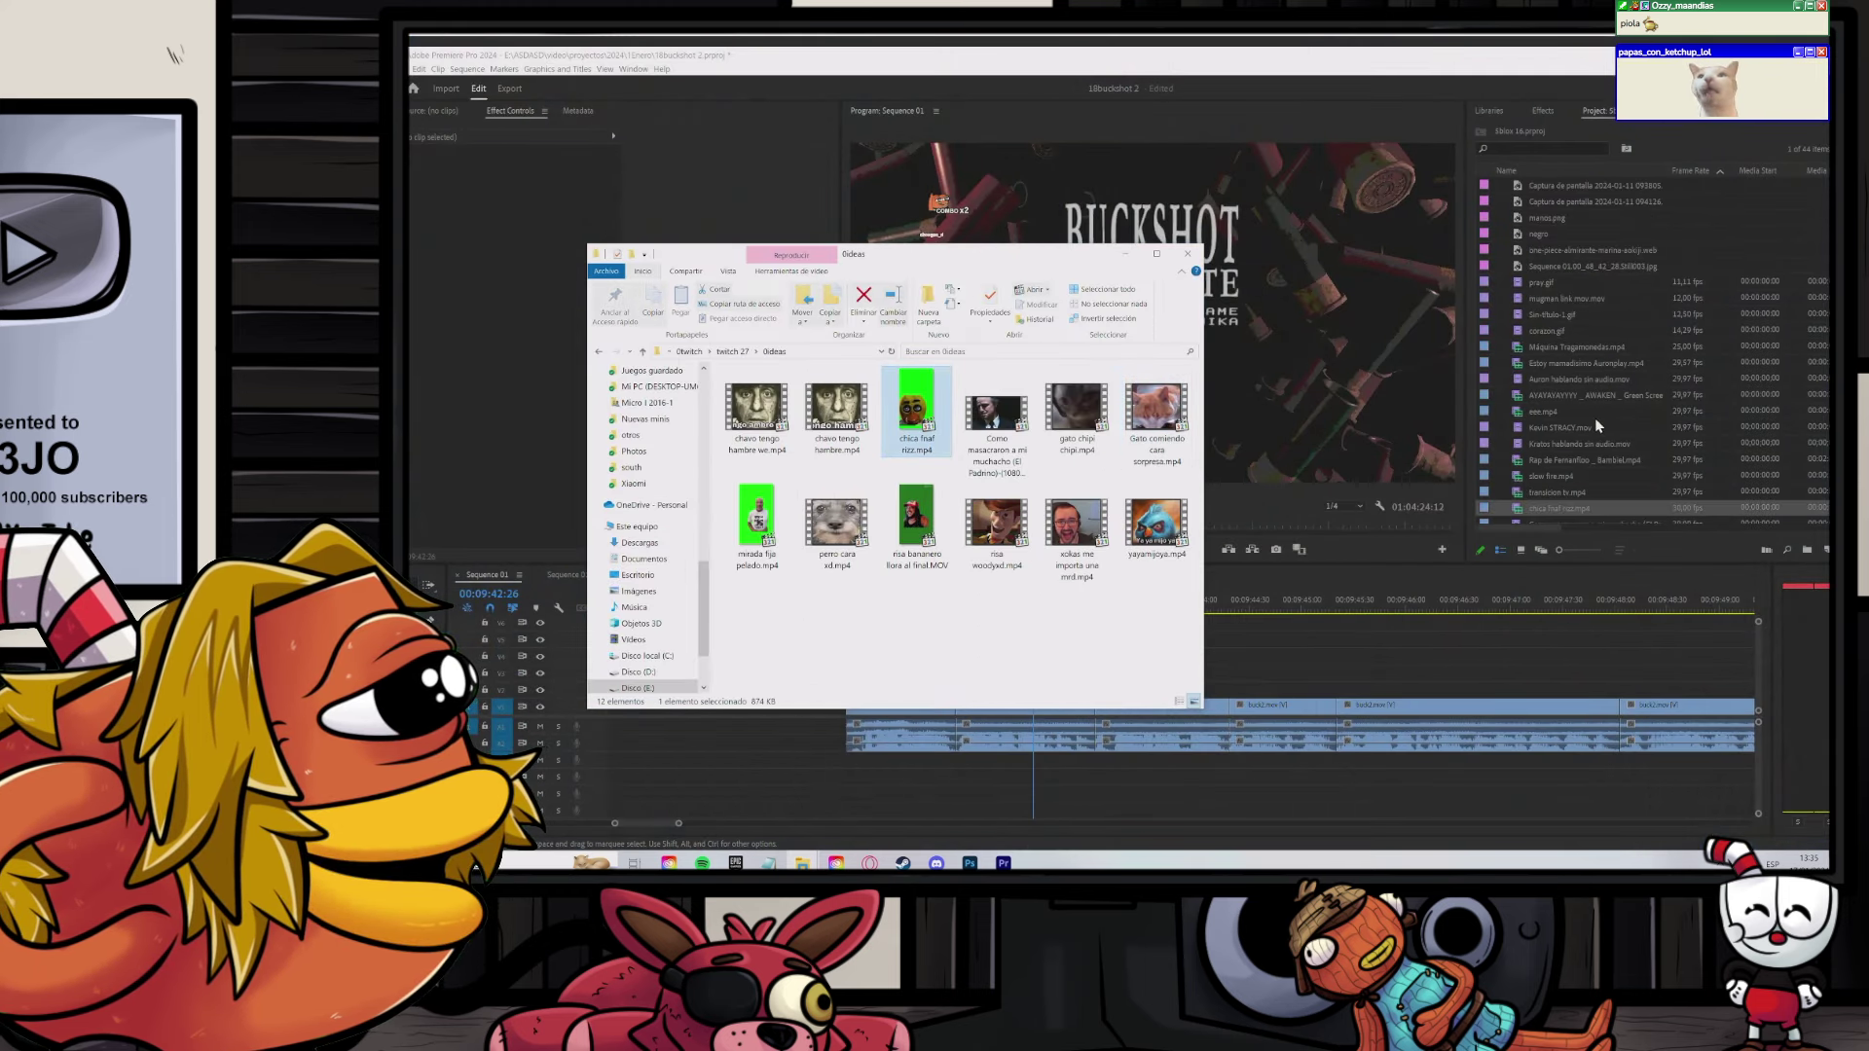
Step: Open the imported chica clip and place only its video on track V3 above the second footage clip
{"action": "double_click", "coordinate": [1710, 510]}
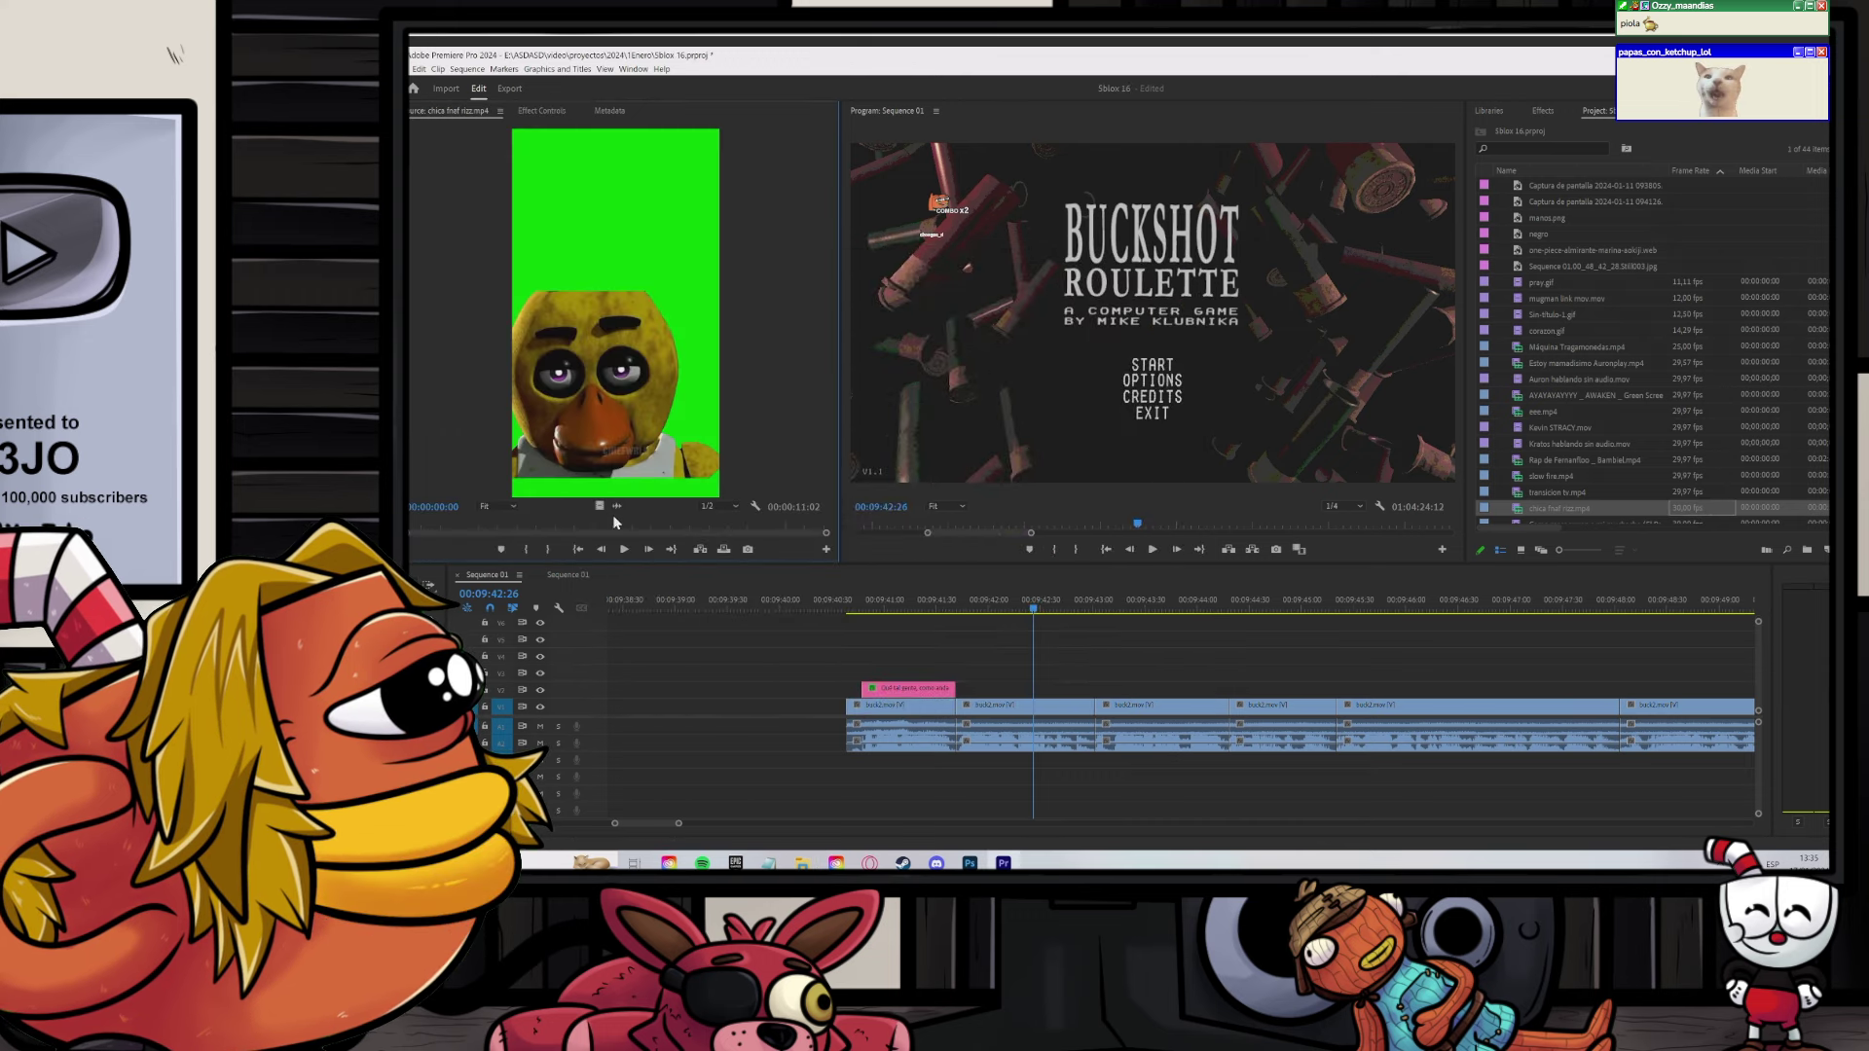
{"action": "left_click_drag", "start_coordinate": [600, 507], "coordinate": [959, 673]}
{"action": "scroll", "coordinate": [1052, 671], "scroll_direction": "down", "scroll_amount": 6}
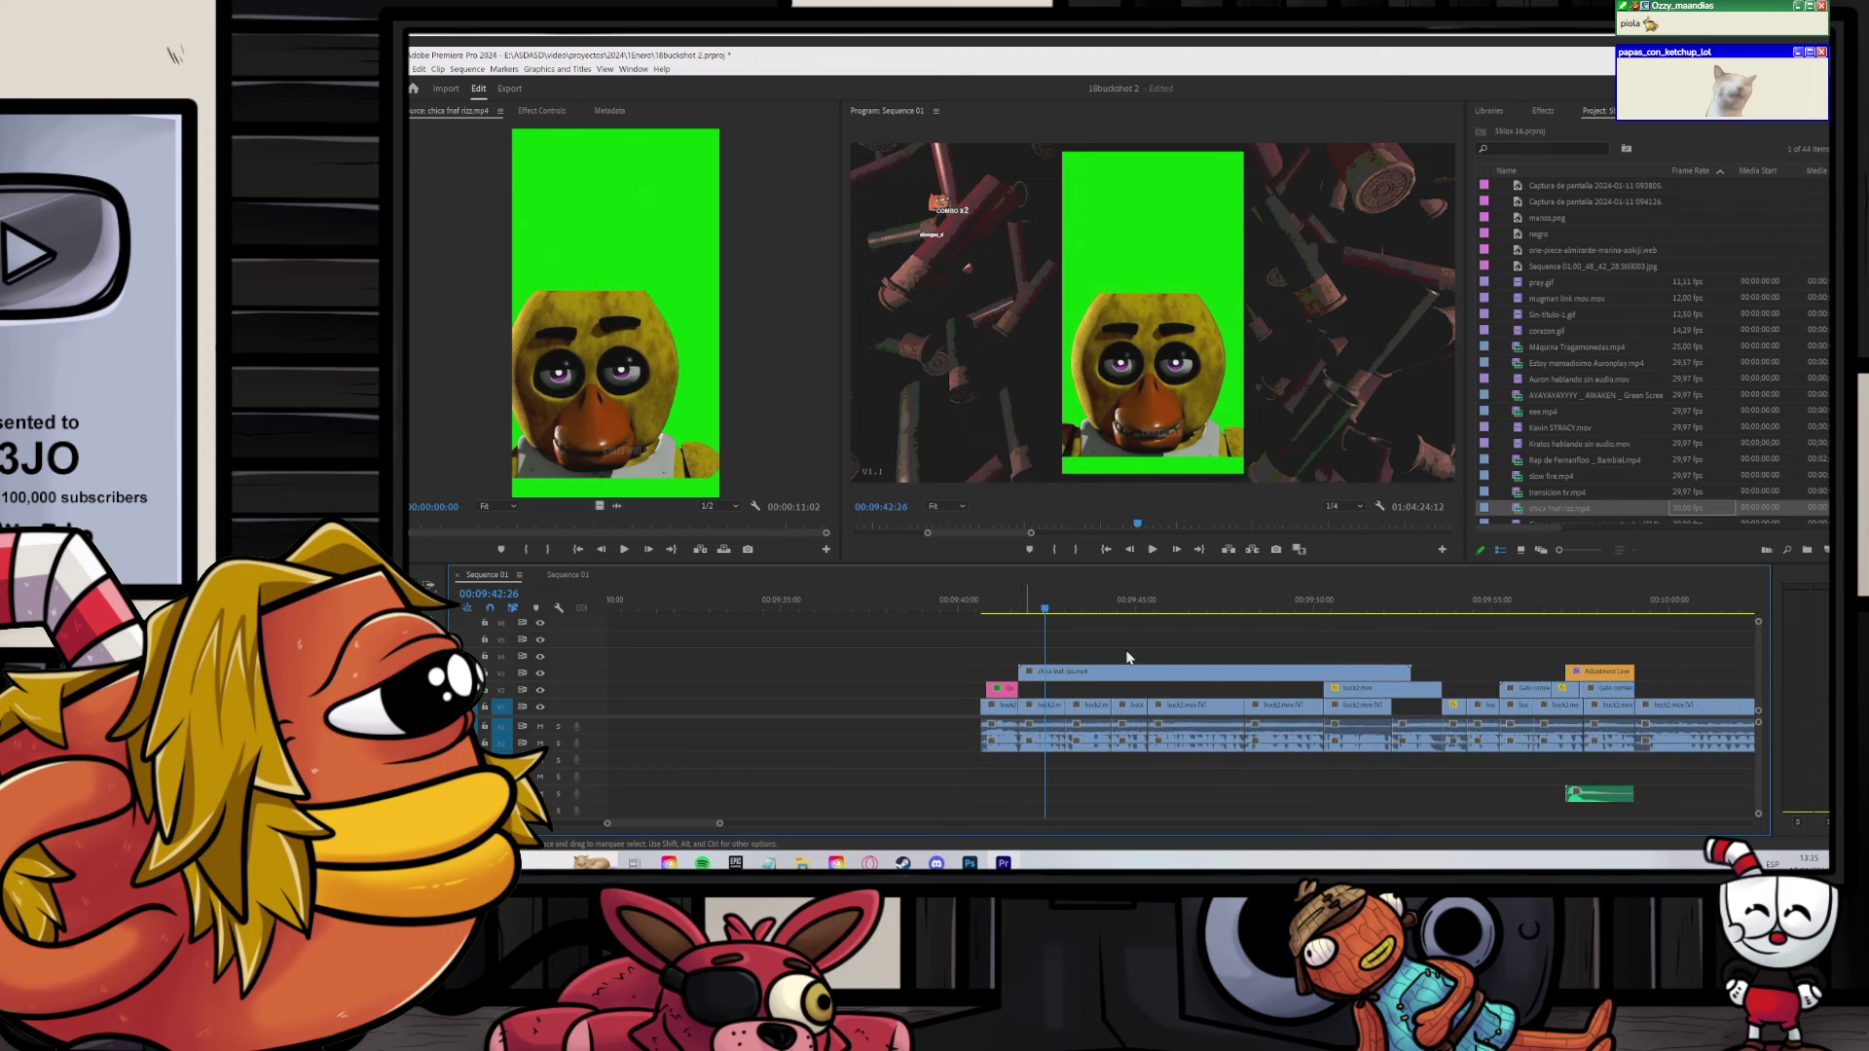
Step: Key out the chica clip's green background with Ultra Key and enlarge the clip until the face dominates the frame
{"action": "key", "text": "ctrl+z"}
{"action": "key", "text": "ctrl+shift+z"}
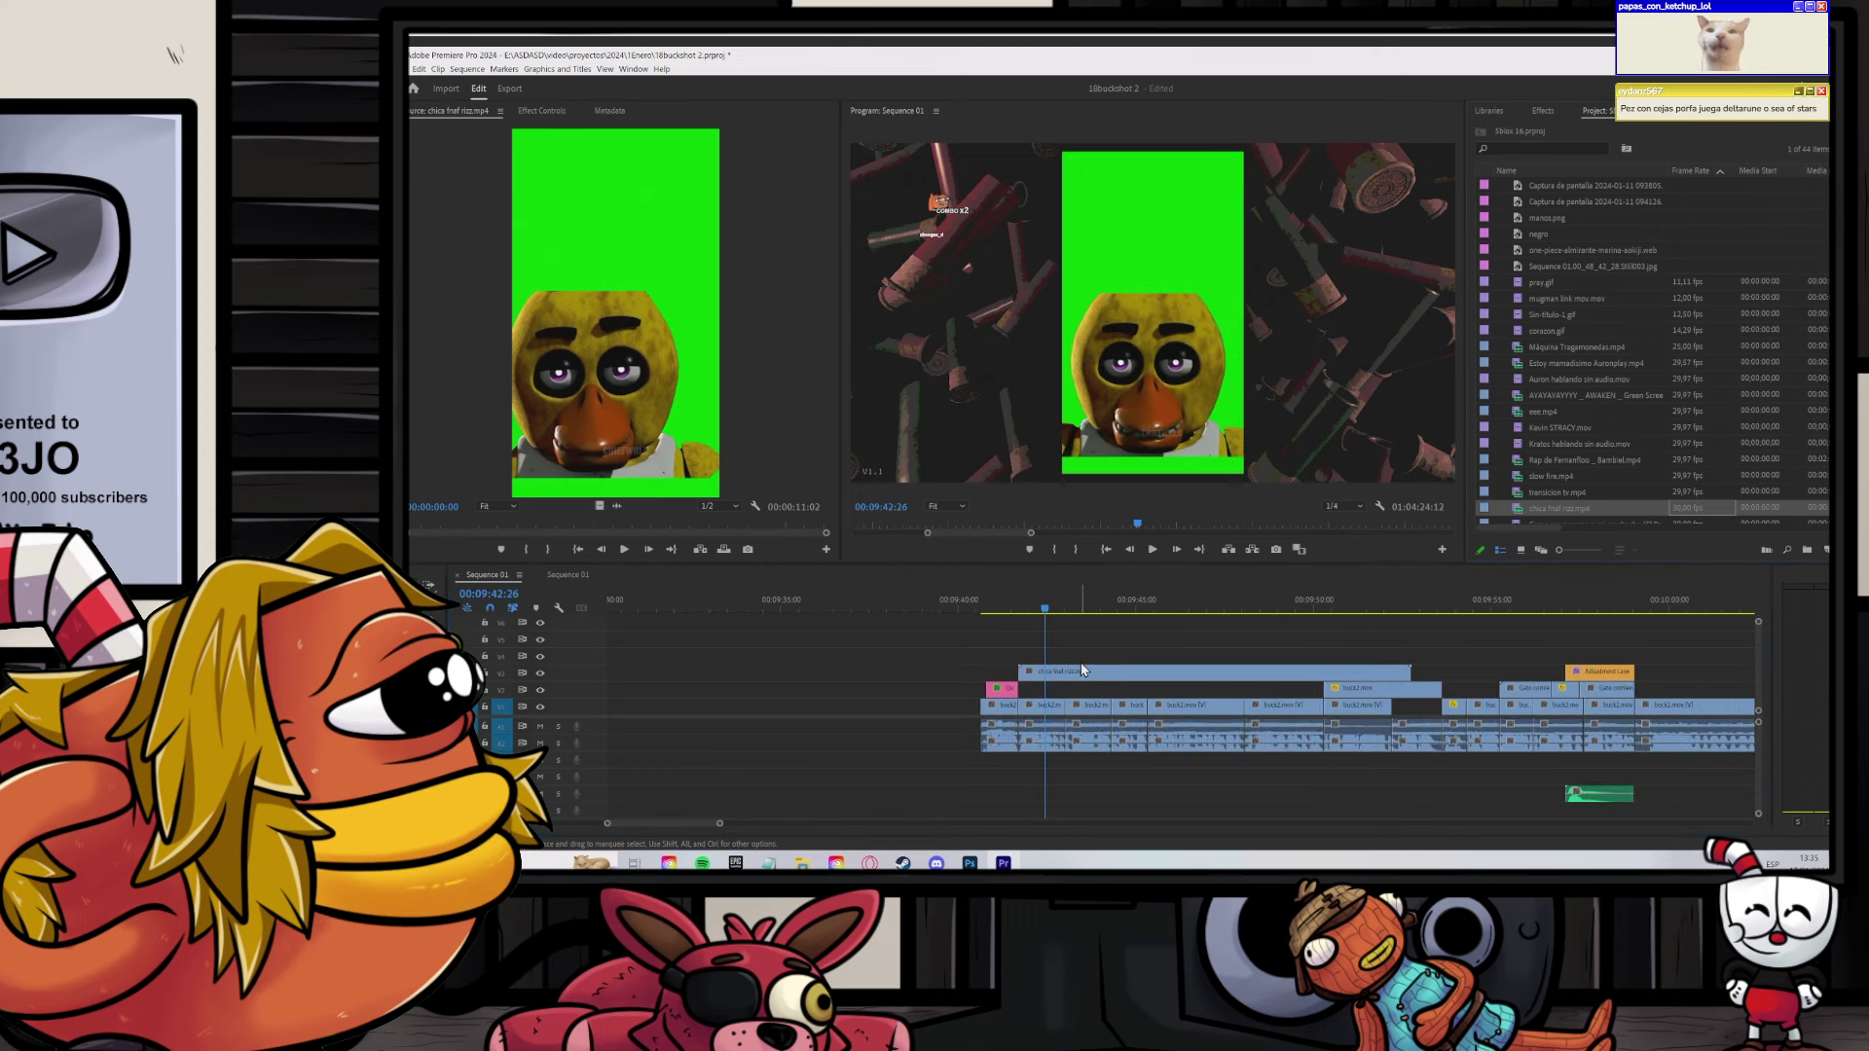
{"action": "left_click", "coordinate": [1083, 670]}
{"action": "left_click", "coordinate": [1802, 111]}
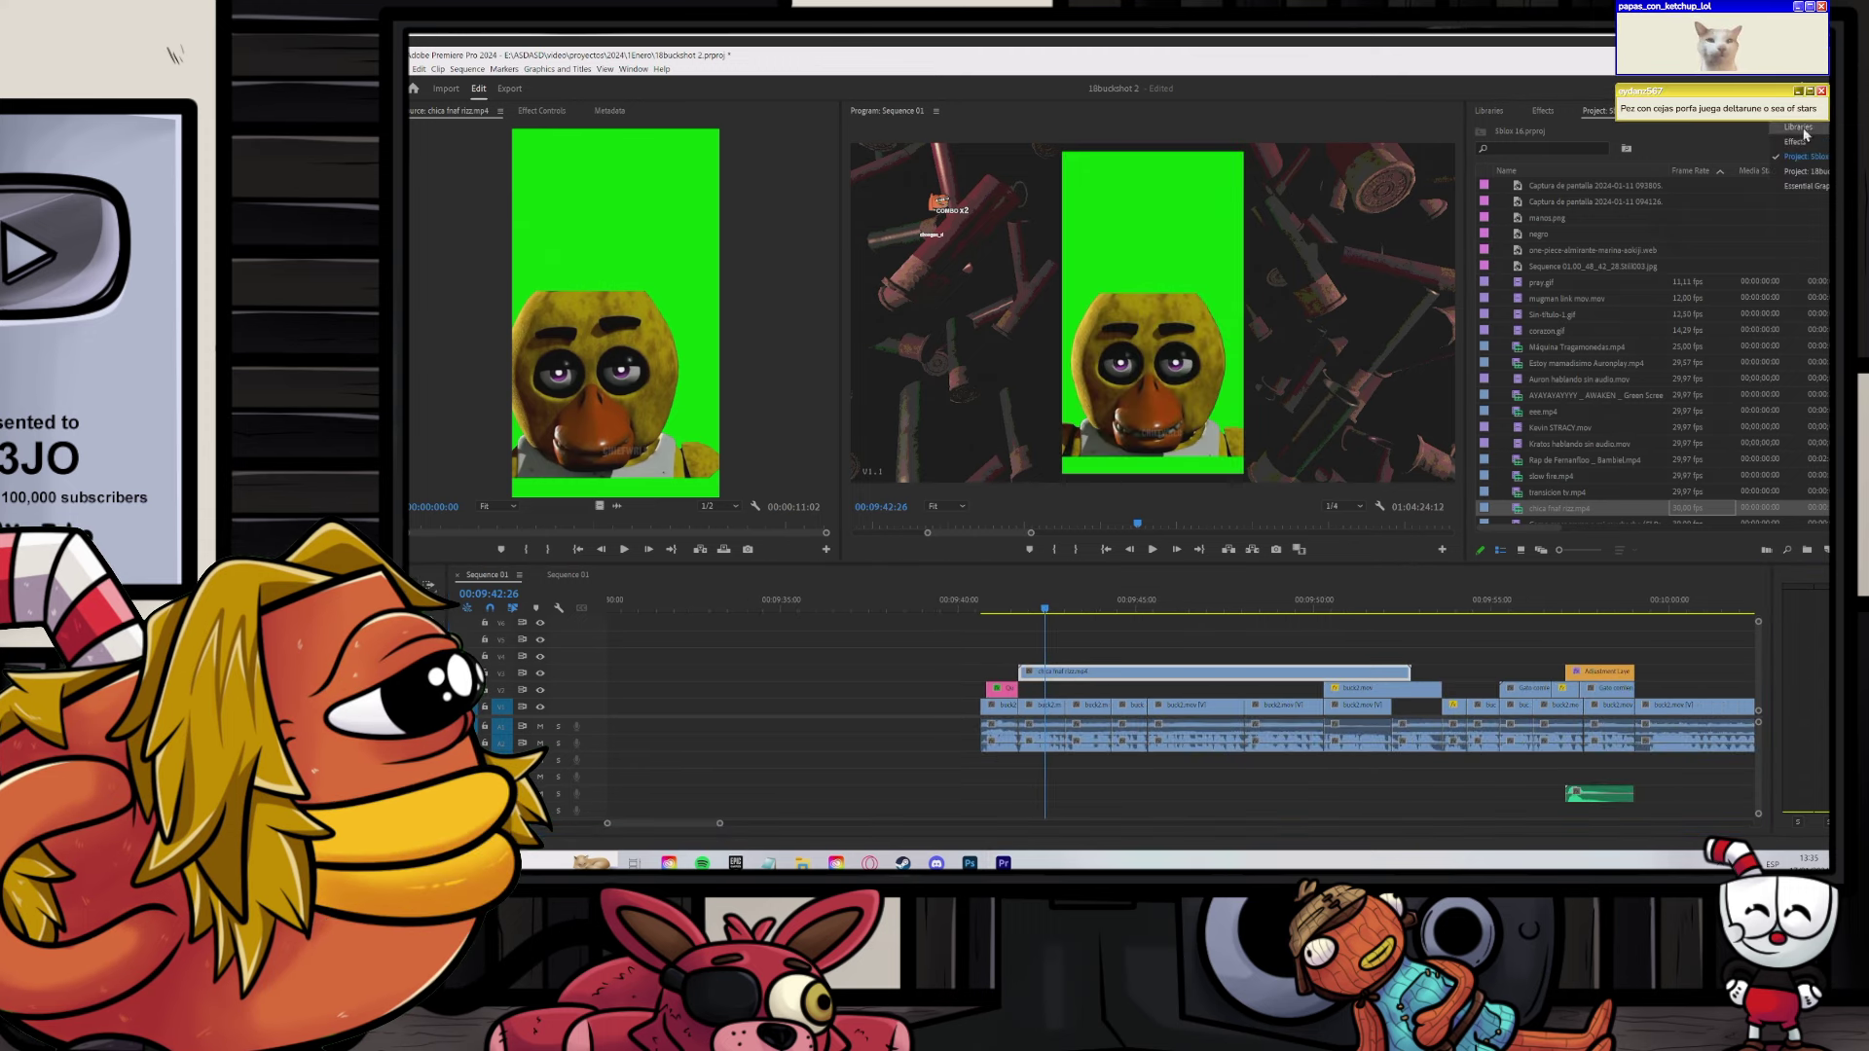
{"action": "left_click", "coordinate": [1545, 112]}
{"action": "left_click", "coordinate": [1556, 129]}
{"action": "type", "text": "key"}
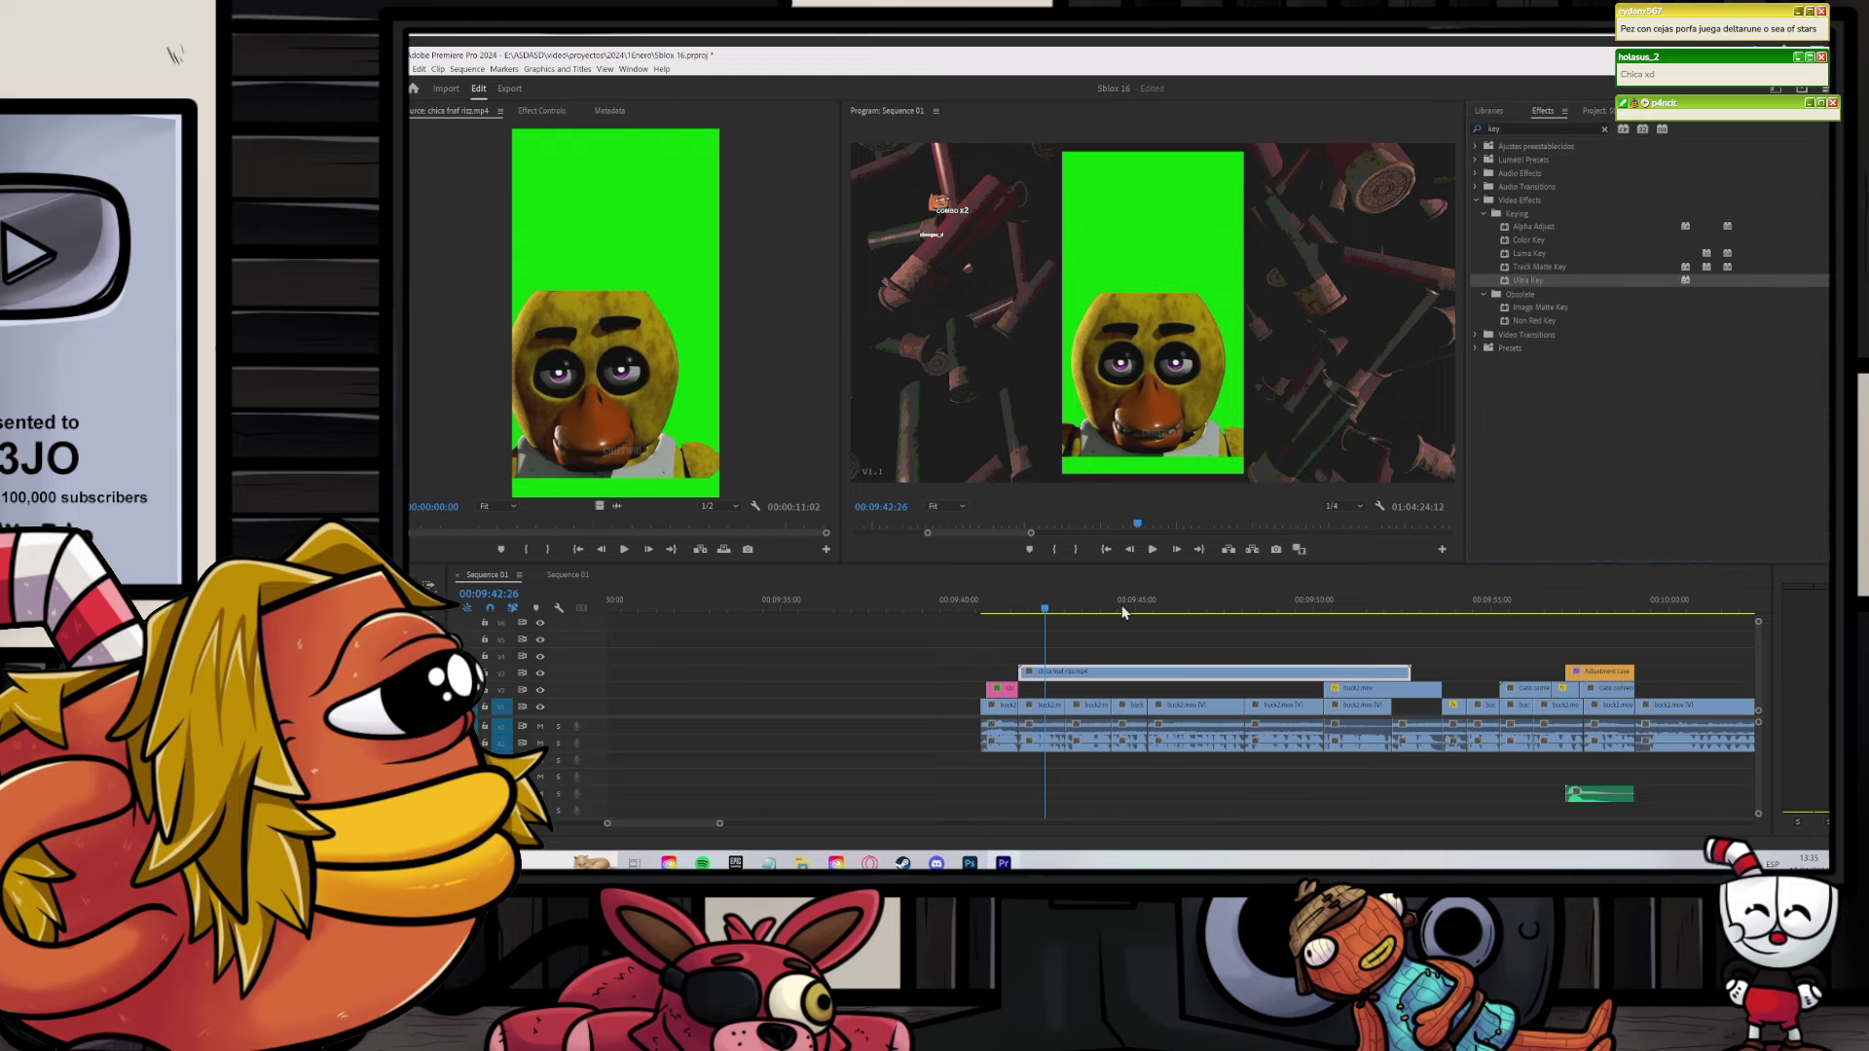
{"action": "left_click", "coordinate": [1081, 672]}
{"action": "left_click", "coordinate": [542, 110]}
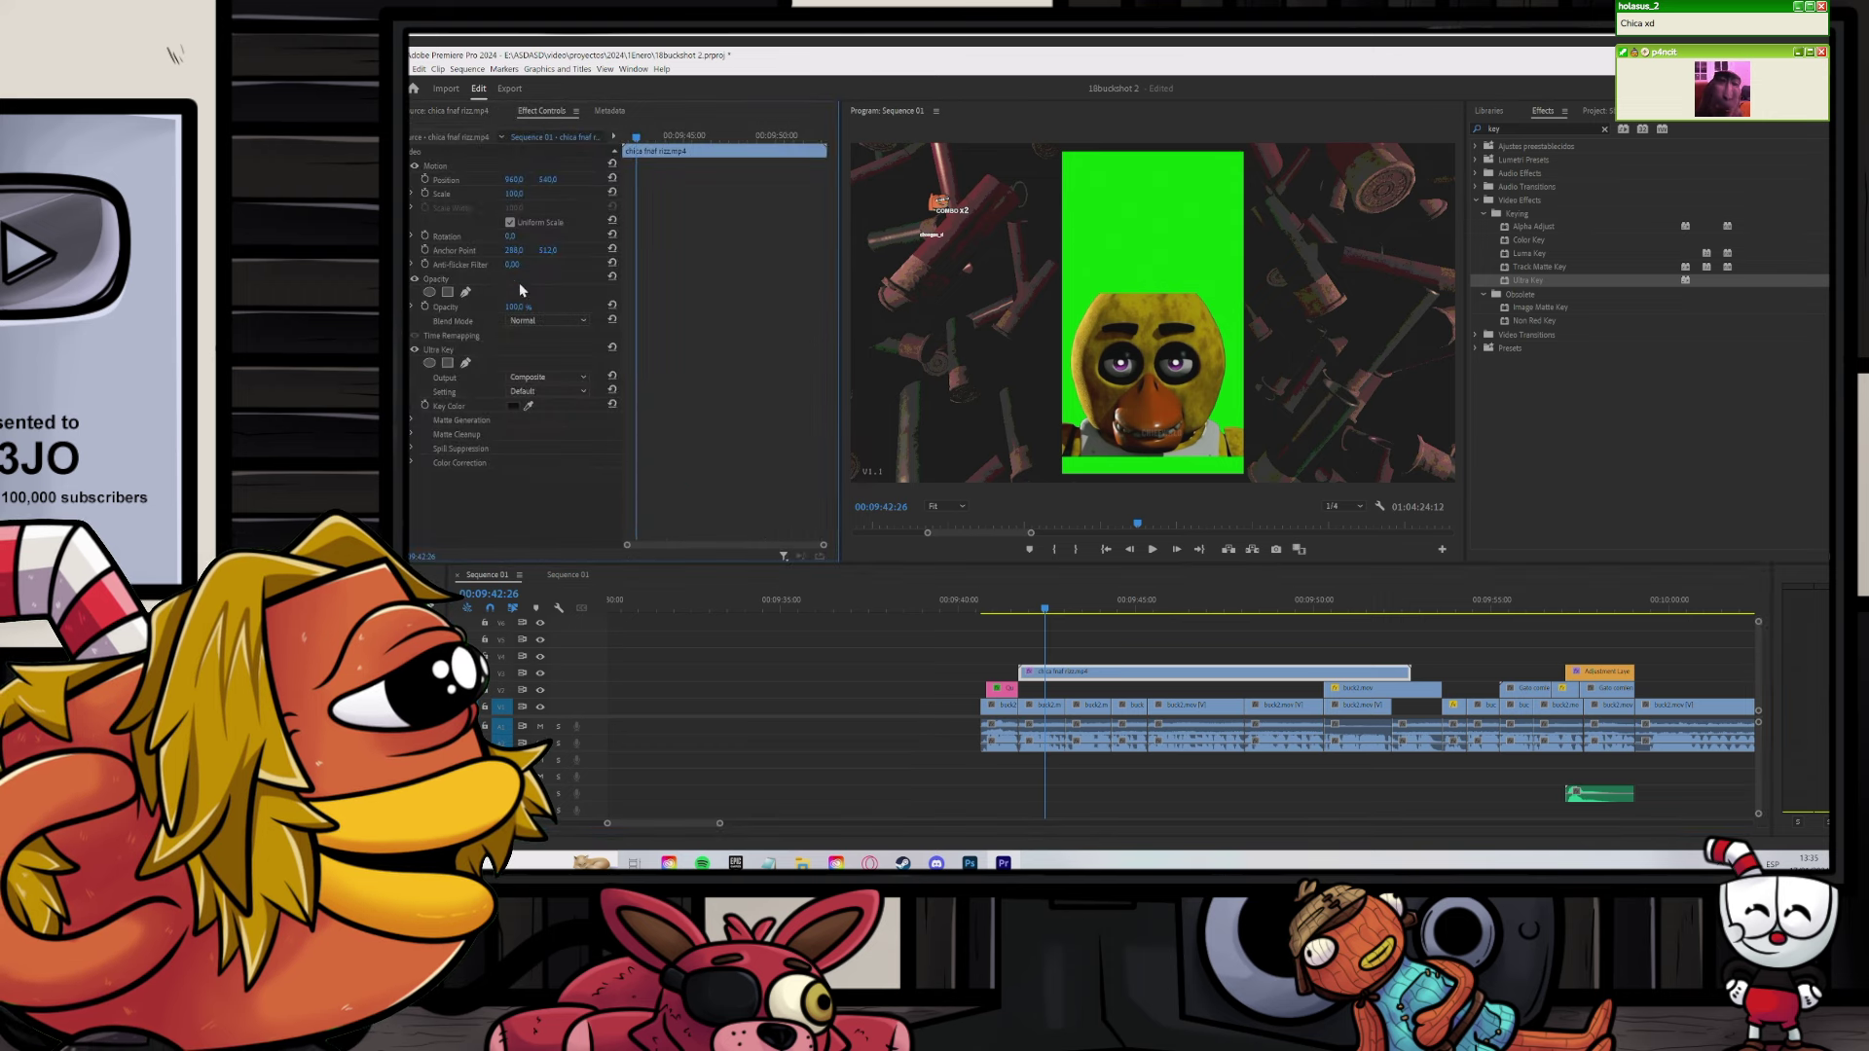
{"action": "left_click", "coordinate": [1129, 465]}
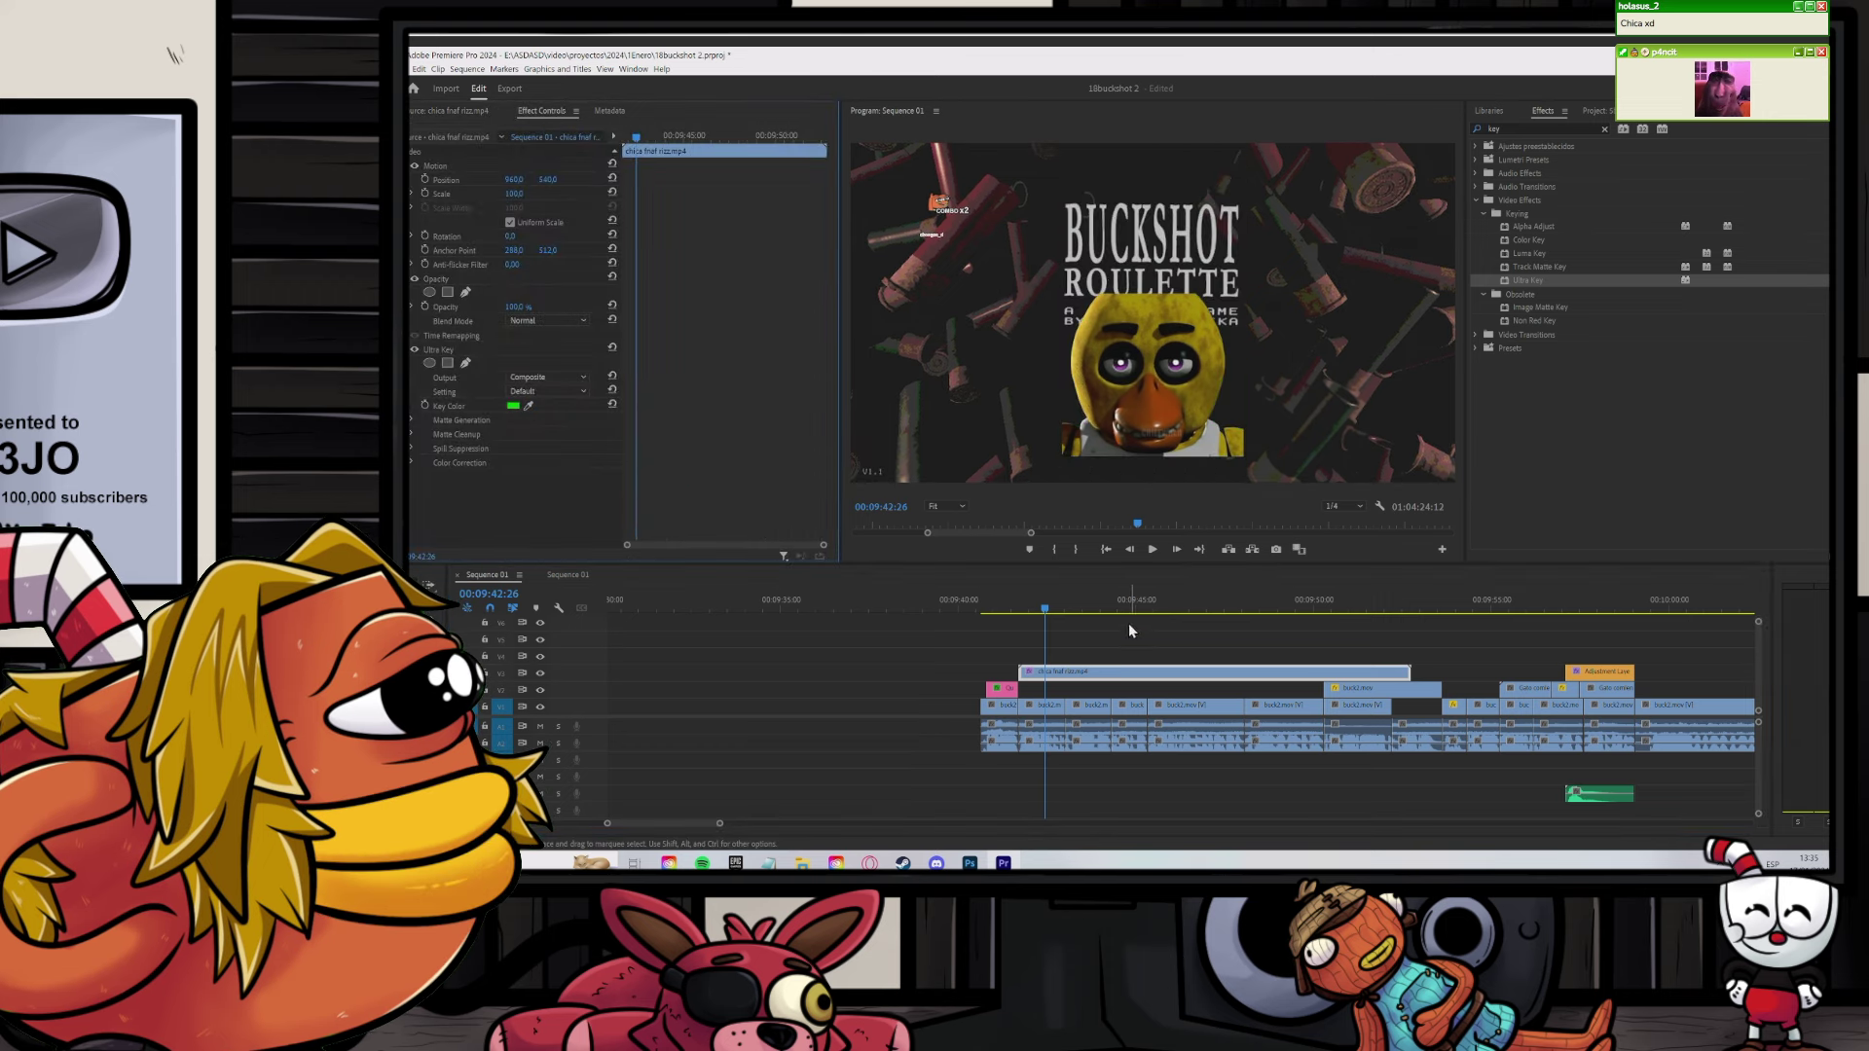
{"action": "left_click_drag", "start_coordinate": [530, 193], "coordinate": [197, 180]}
Step: Cut the chica clip at the end of the second footage clip, delete the remainder and lower the kept part to track V2
{"action": "scroll", "coordinate": [1074, 690], "scroll_direction": "up", "scroll_amount": 4}
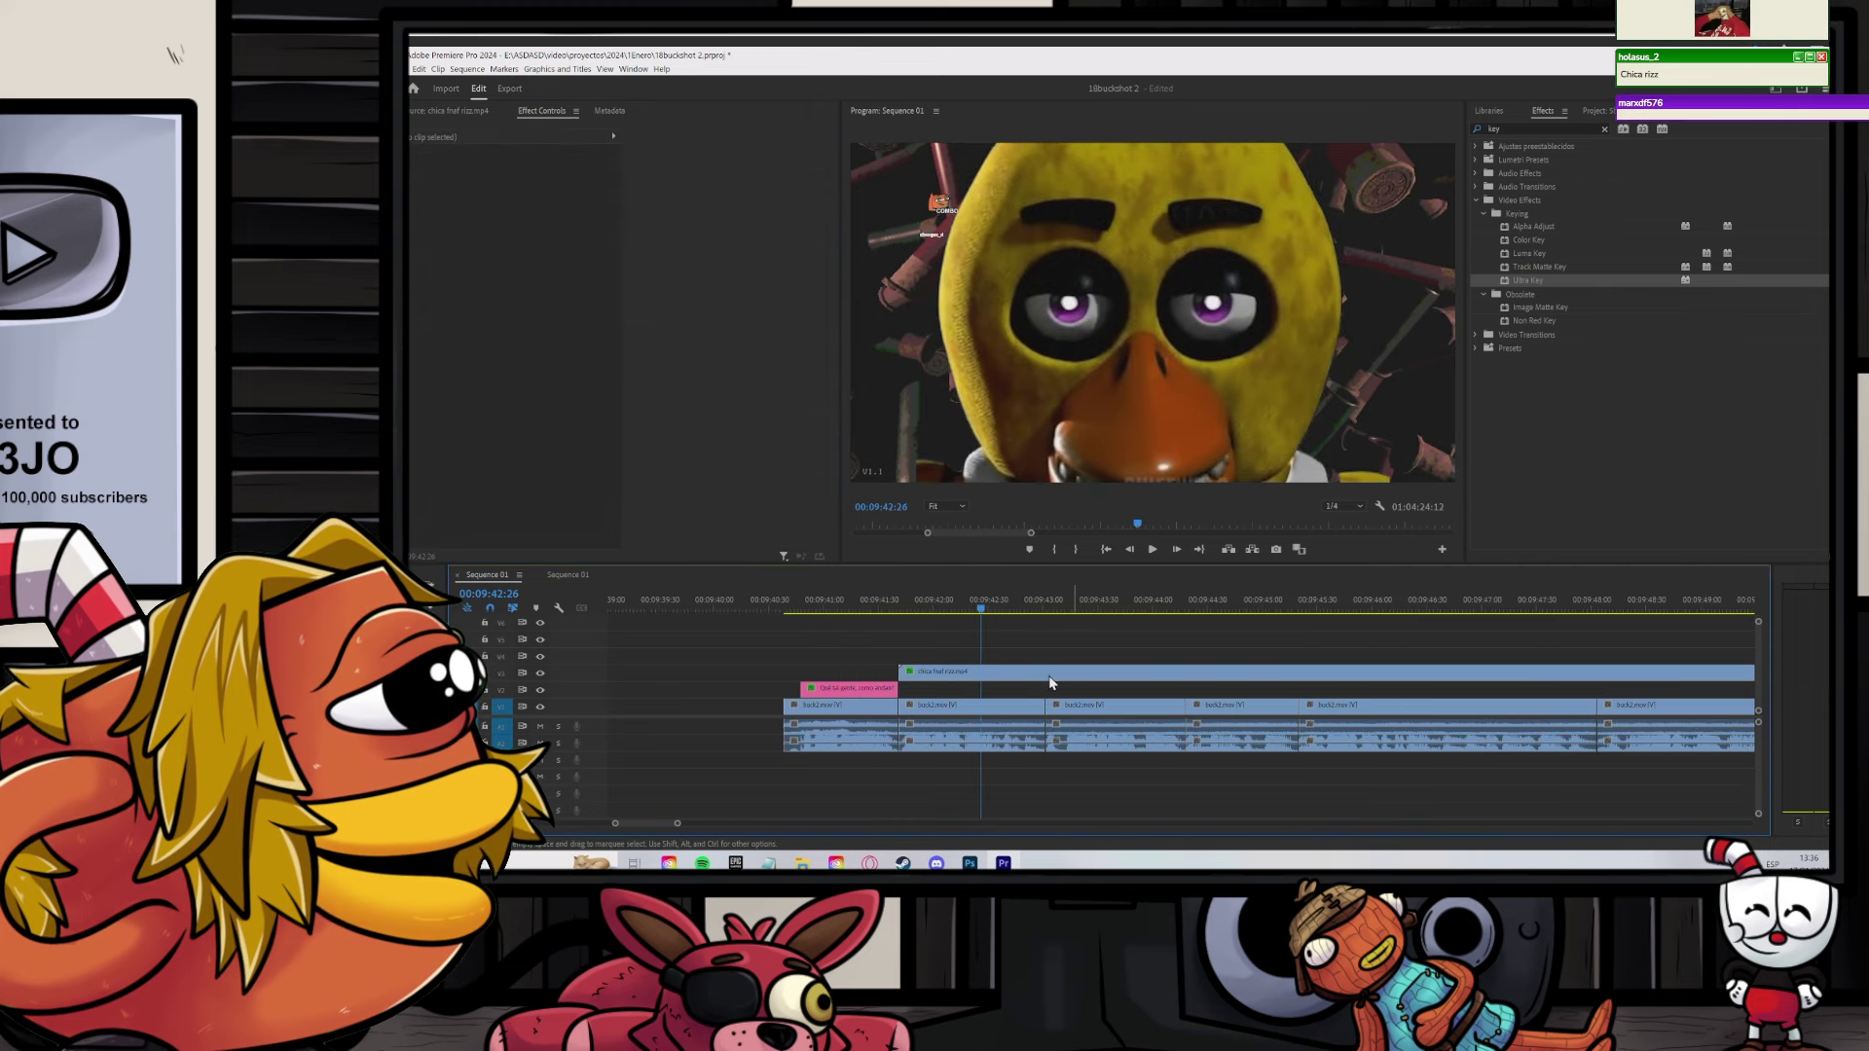
{"action": "key", "text": "c"}
{"action": "left_click", "coordinate": [1046, 673]}
{"action": "key", "text": "v"}
{"action": "left_click", "coordinate": [1064, 674]}
{"action": "key", "text": "Delete"}
{"action": "left_click_drag", "start_coordinate": [1002, 675], "coordinate": [989, 692]}
Step: Copy the greeting title above the chica clip, set its text to "Nos hicieron caso gente :D" and extend it to the clip's end
{"action": "left_click_drag", "start_coordinate": [830, 693], "coordinate": [928, 672]}
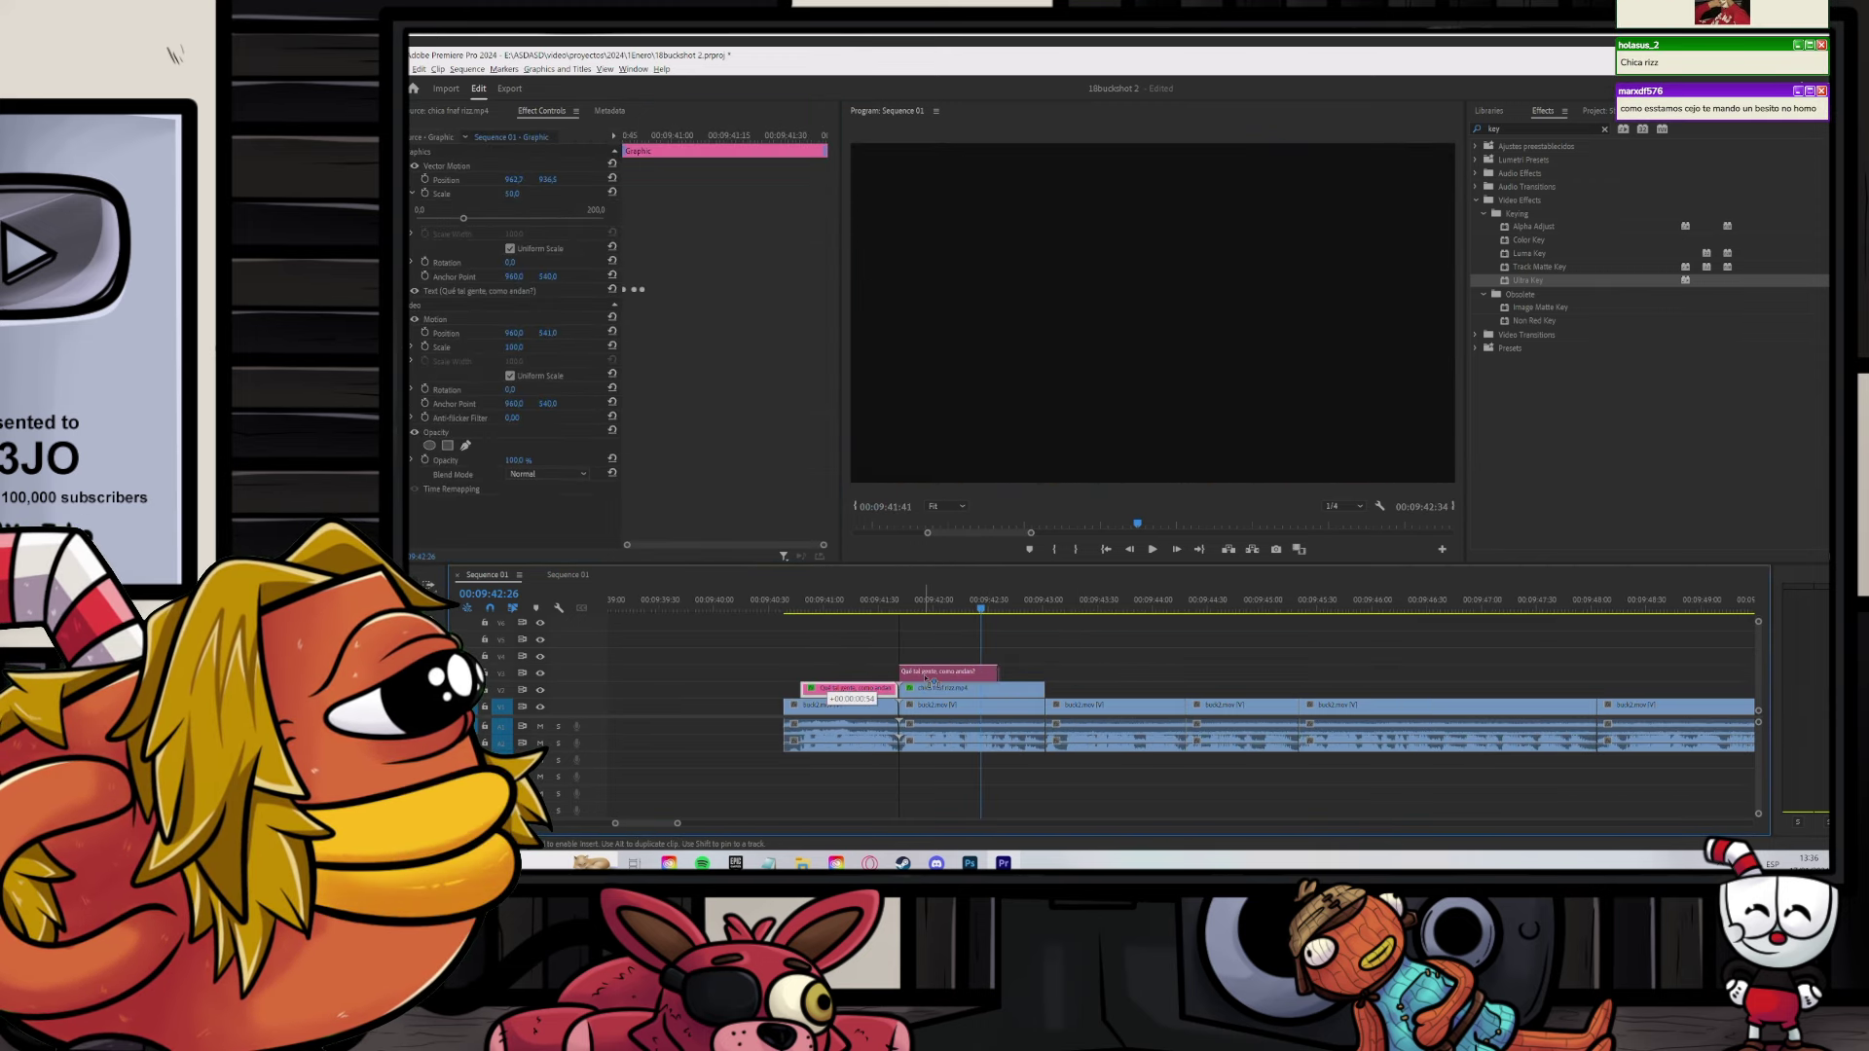
{"action": "left_click", "coordinate": [1005, 434]}
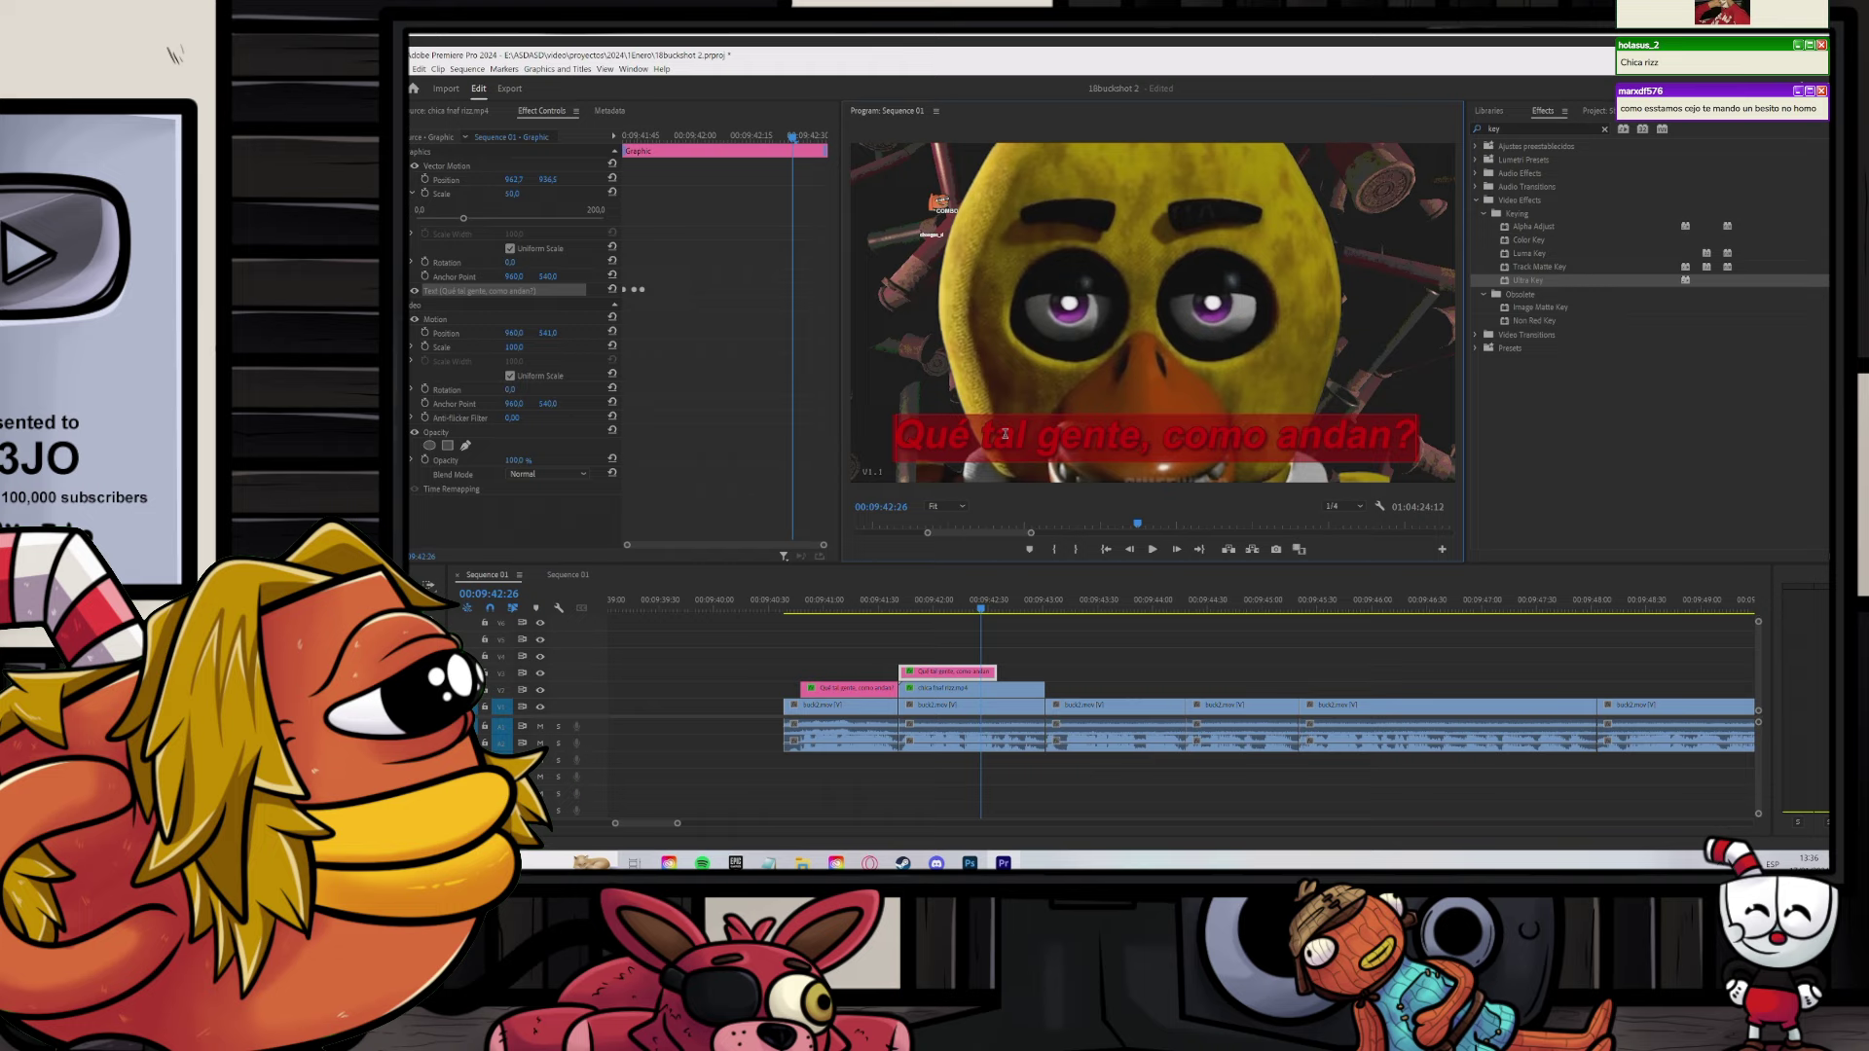
{"action": "type", "text": "Nos hicieron caso gente :D"}
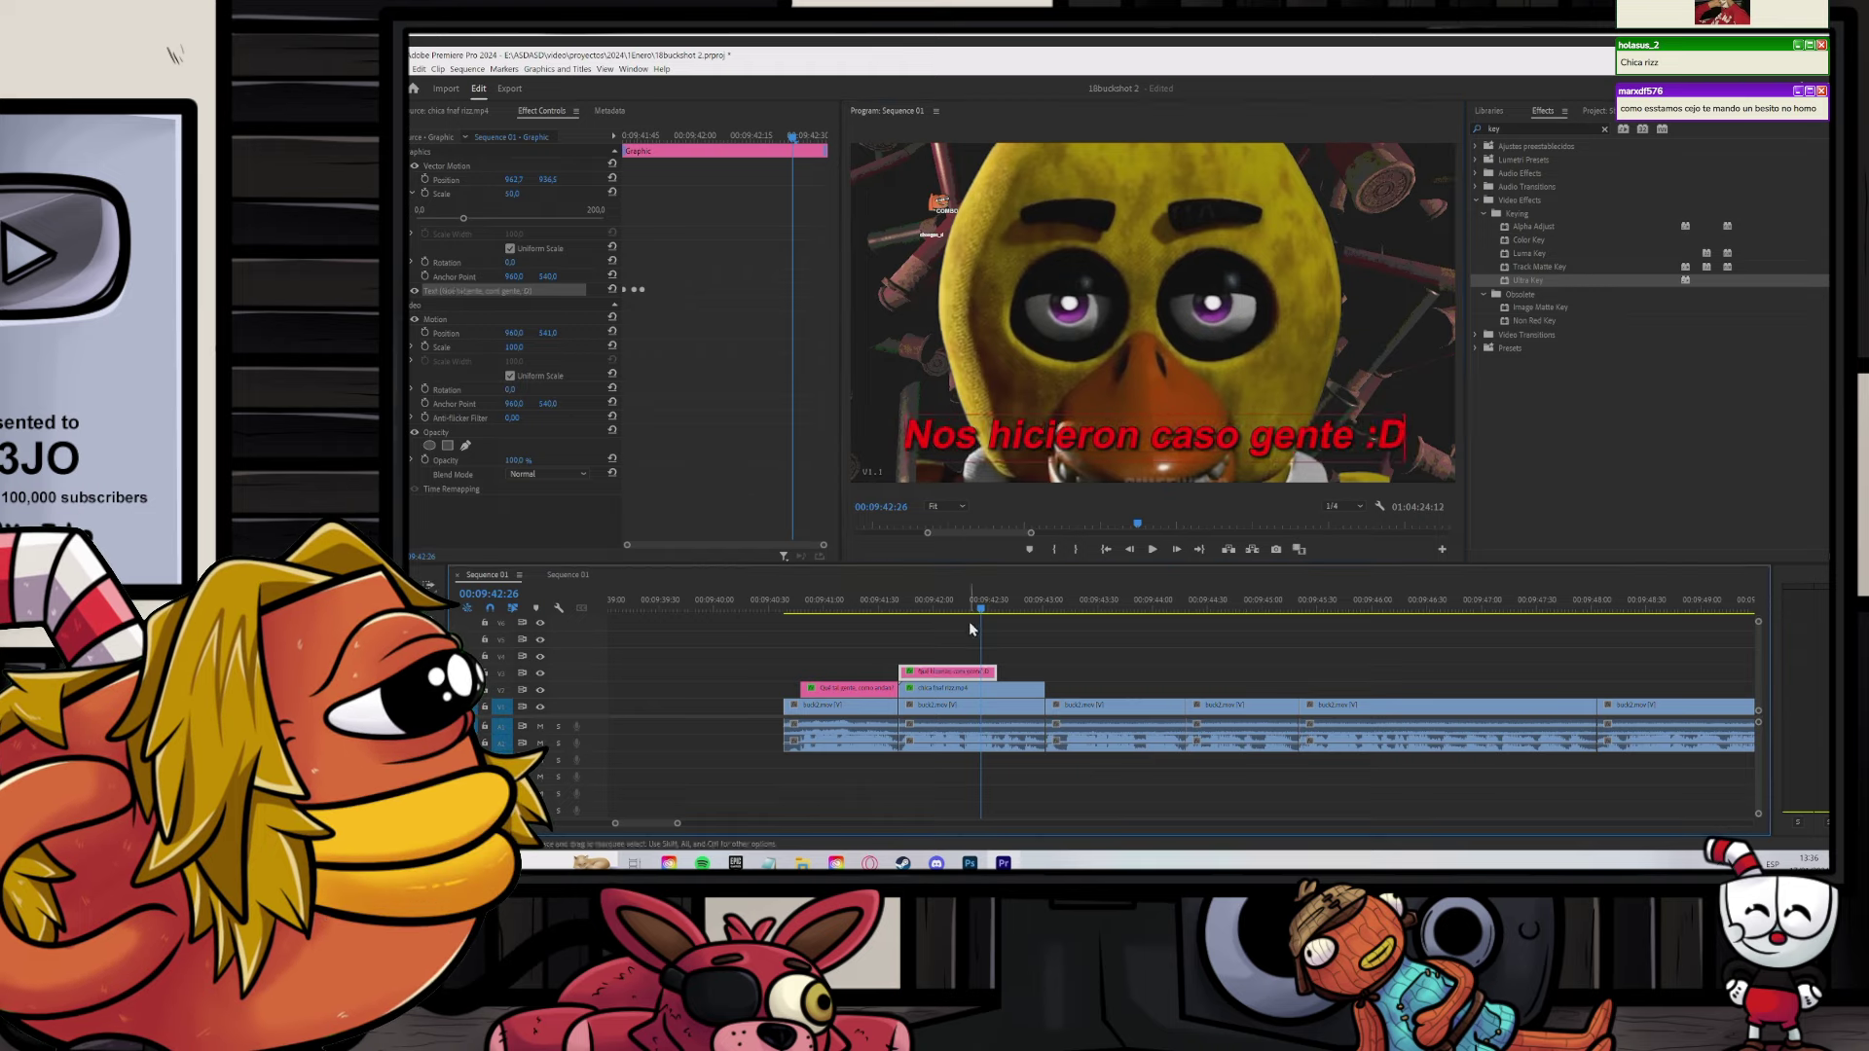
{"action": "left_click_drag", "start_coordinate": [1010, 669], "coordinate": [1044, 699]}
Step: Play past the chica clip, copy the title above the third footage clip and set its text to "actualizaron el juego"
{"action": "left_click", "coordinate": [901, 608]}
{"action": "key", "text": "space"}
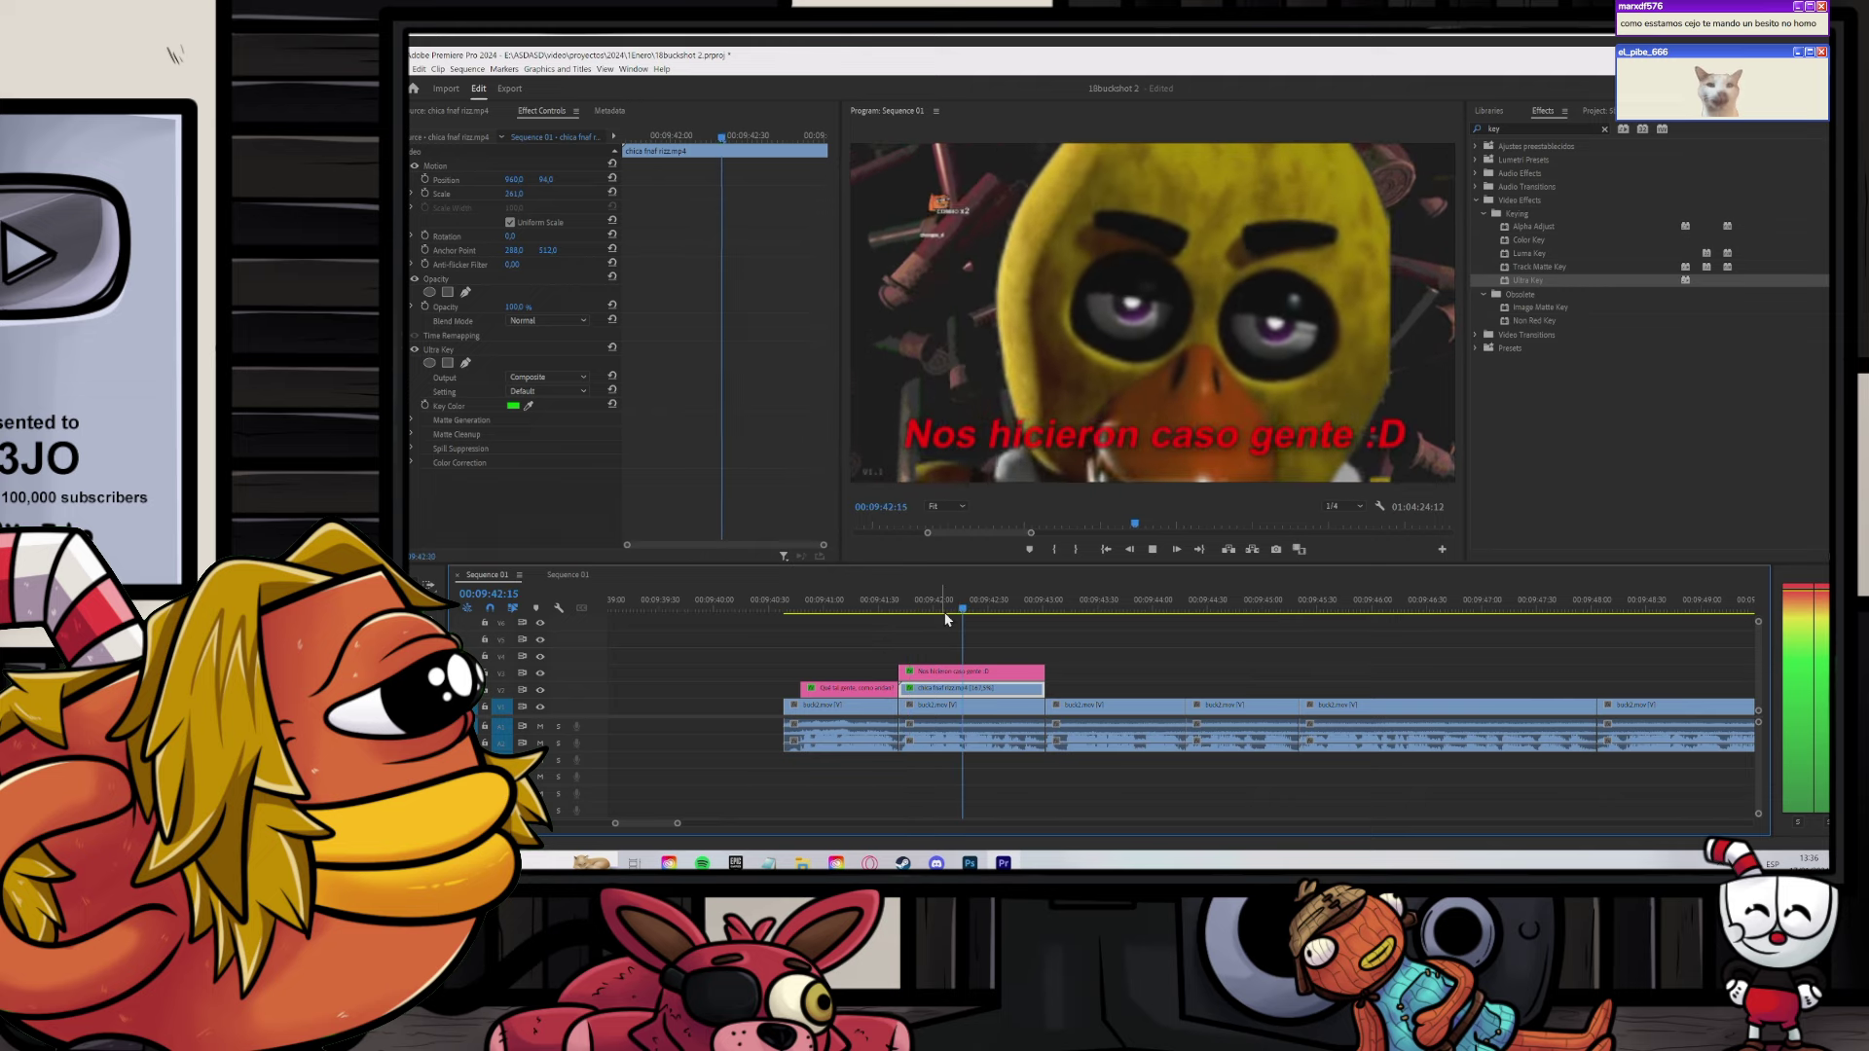
{"action": "scroll", "coordinate": [998, 643], "scroll_direction": "down", "scroll_amount": 3}
{"action": "scroll", "coordinate": [1078, 676], "scroll_direction": "down", "scroll_amount": 3}
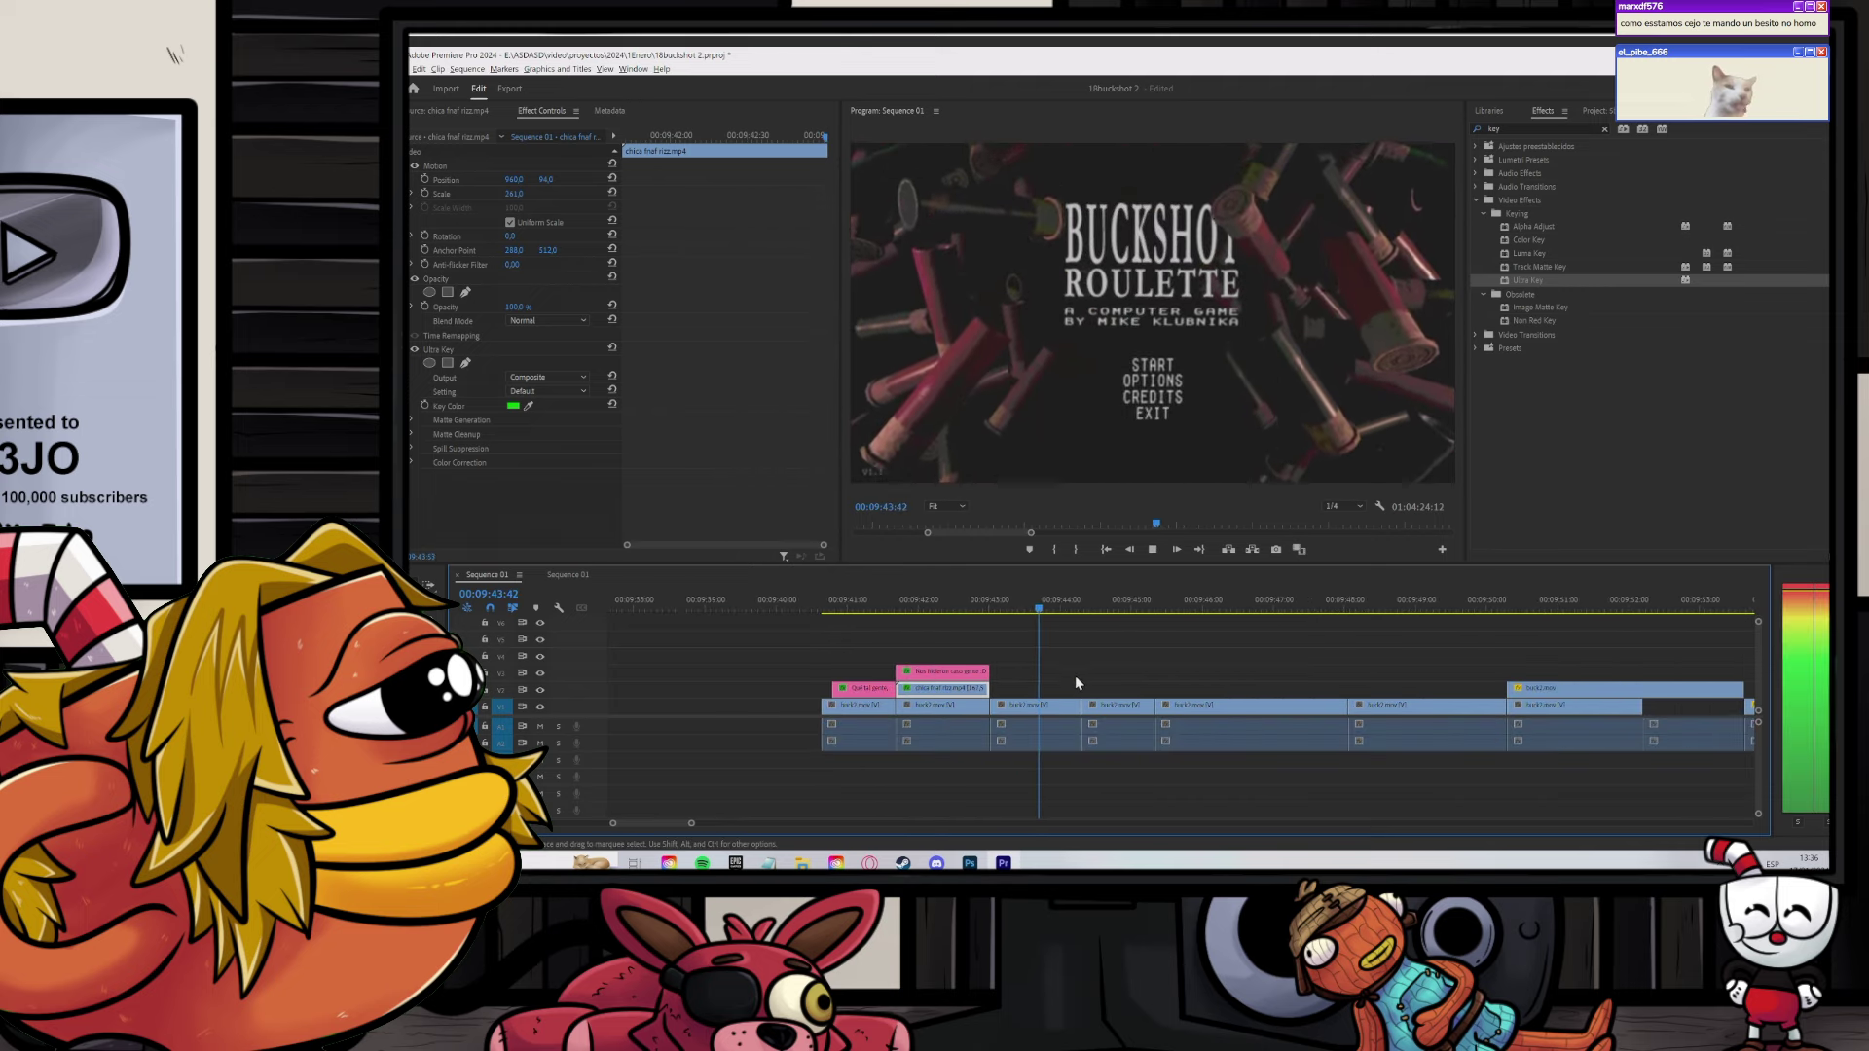
{"action": "key", "text": "space"}
{"action": "scroll", "coordinate": [1071, 681], "scroll_direction": "up", "scroll_amount": 2}
{"action": "left_click_drag", "start_coordinate": [933, 673], "coordinate": [1053, 689]}
{"action": "left_click", "coordinate": [1055, 606]}
{"action": "double_click", "coordinate": [1059, 428]}
{"action": "key", "text": "ctrl+a"}
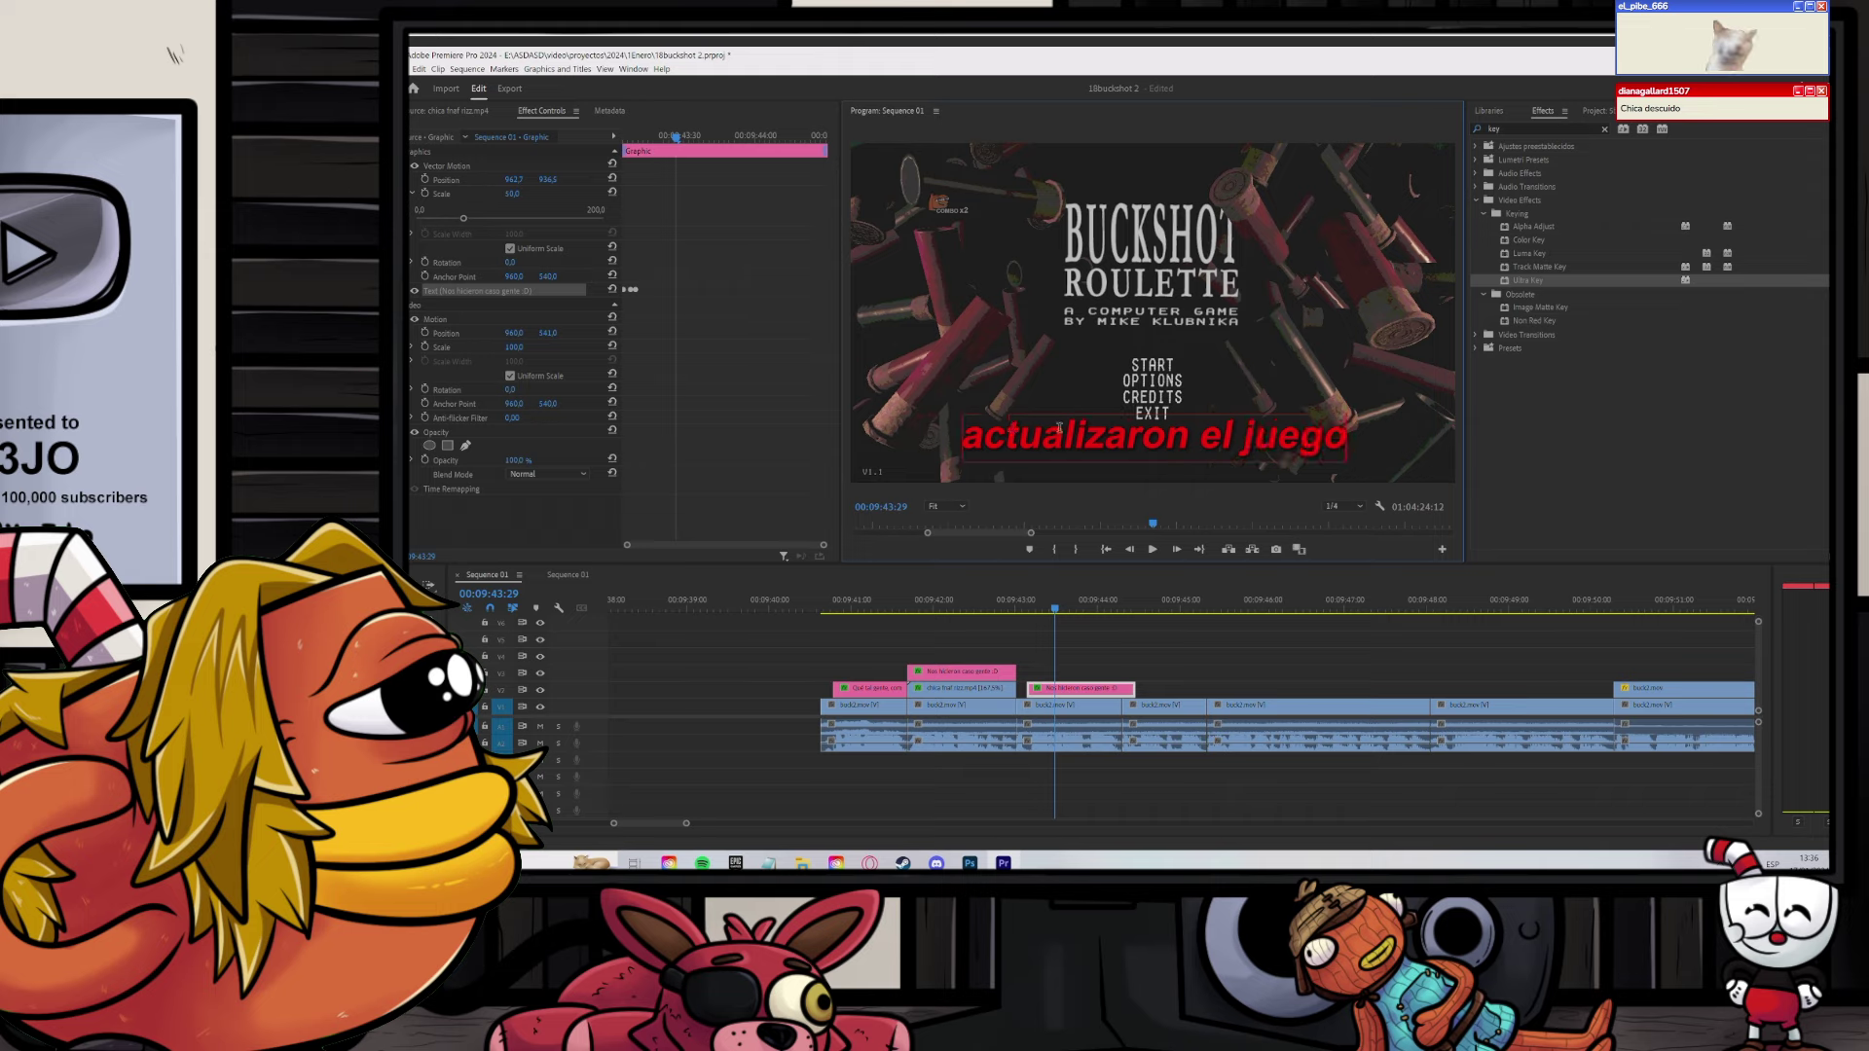
Step: Play the footage after the "actualizaron el juego" title up to about 00:09:50:55, and replay its later part
{"action": "left_click", "coordinate": [1197, 674]}
{"action": "key", "text": "space"}
{"action": "scroll", "coordinate": [1190, 669], "scroll_direction": "up", "scroll_amount": 2}
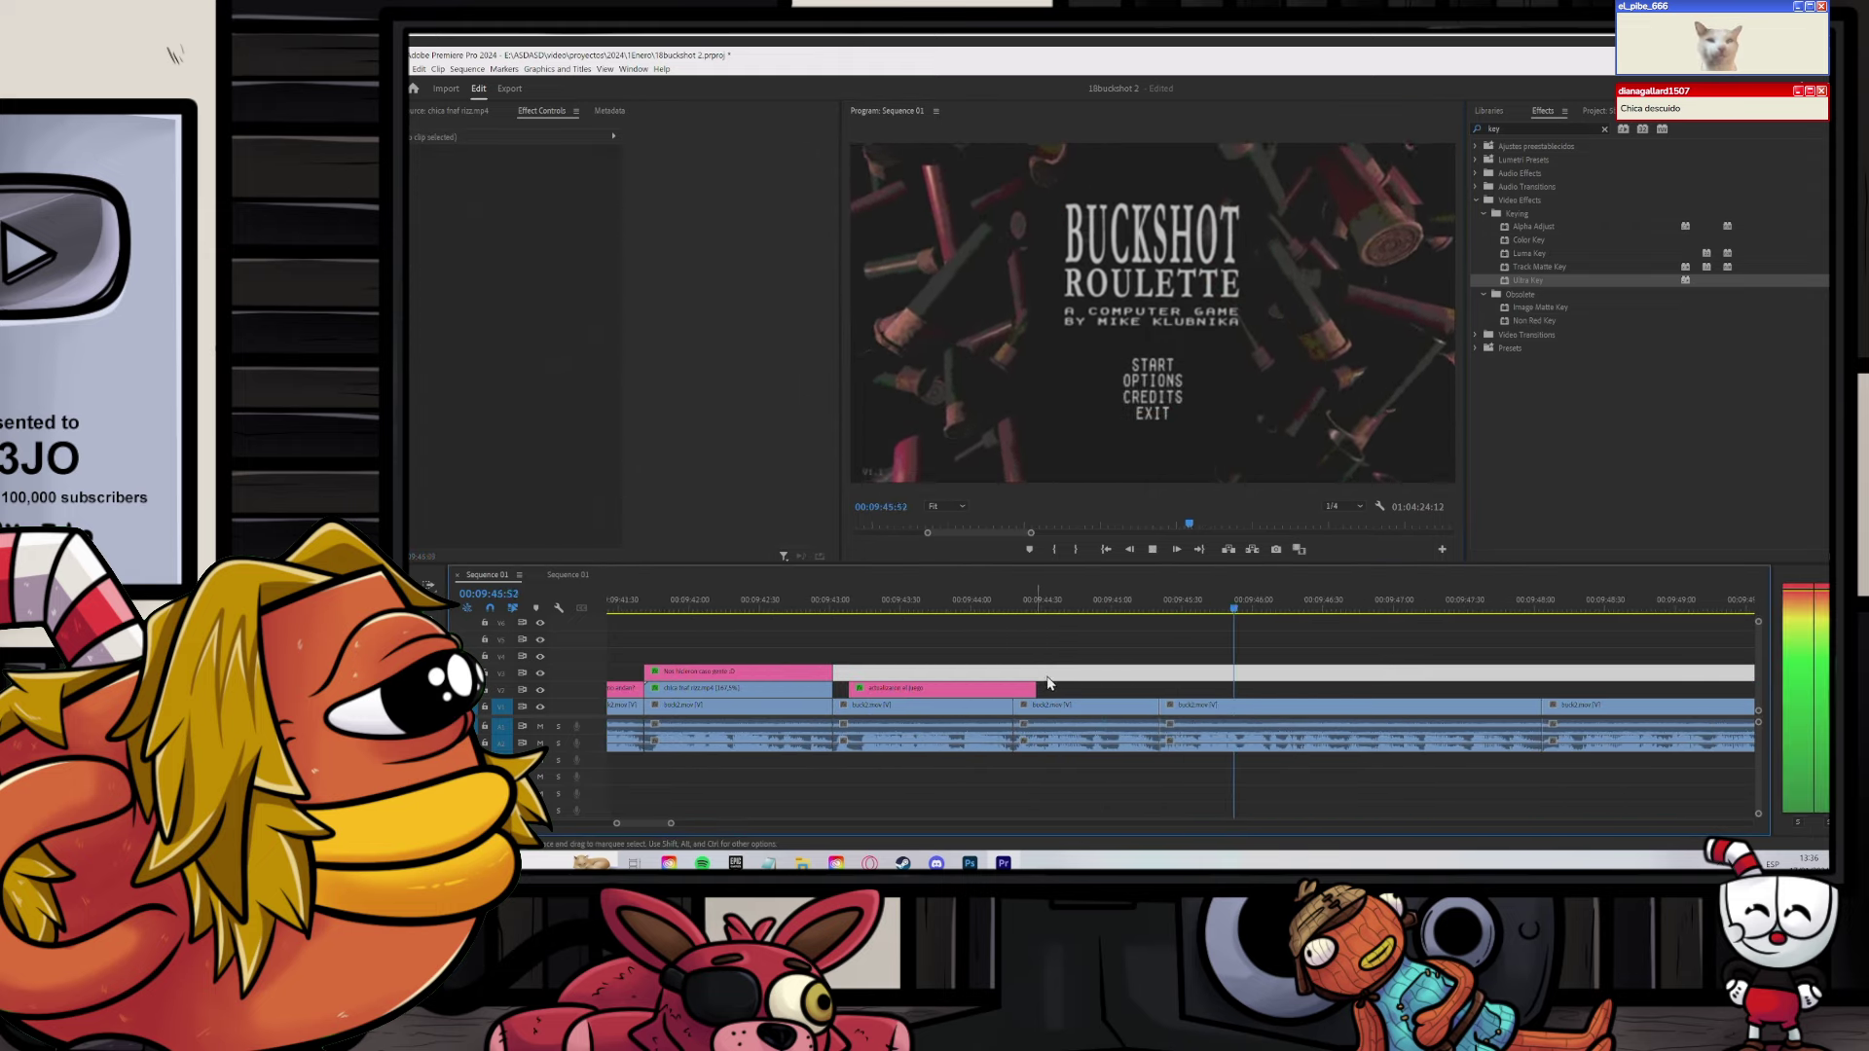
{"action": "scroll", "coordinate": [1052, 684], "scroll_direction": "down", "scroll_amount": 1}
{"action": "scroll", "coordinate": [1054, 685], "scroll_direction": "down", "scroll_amount": 2}
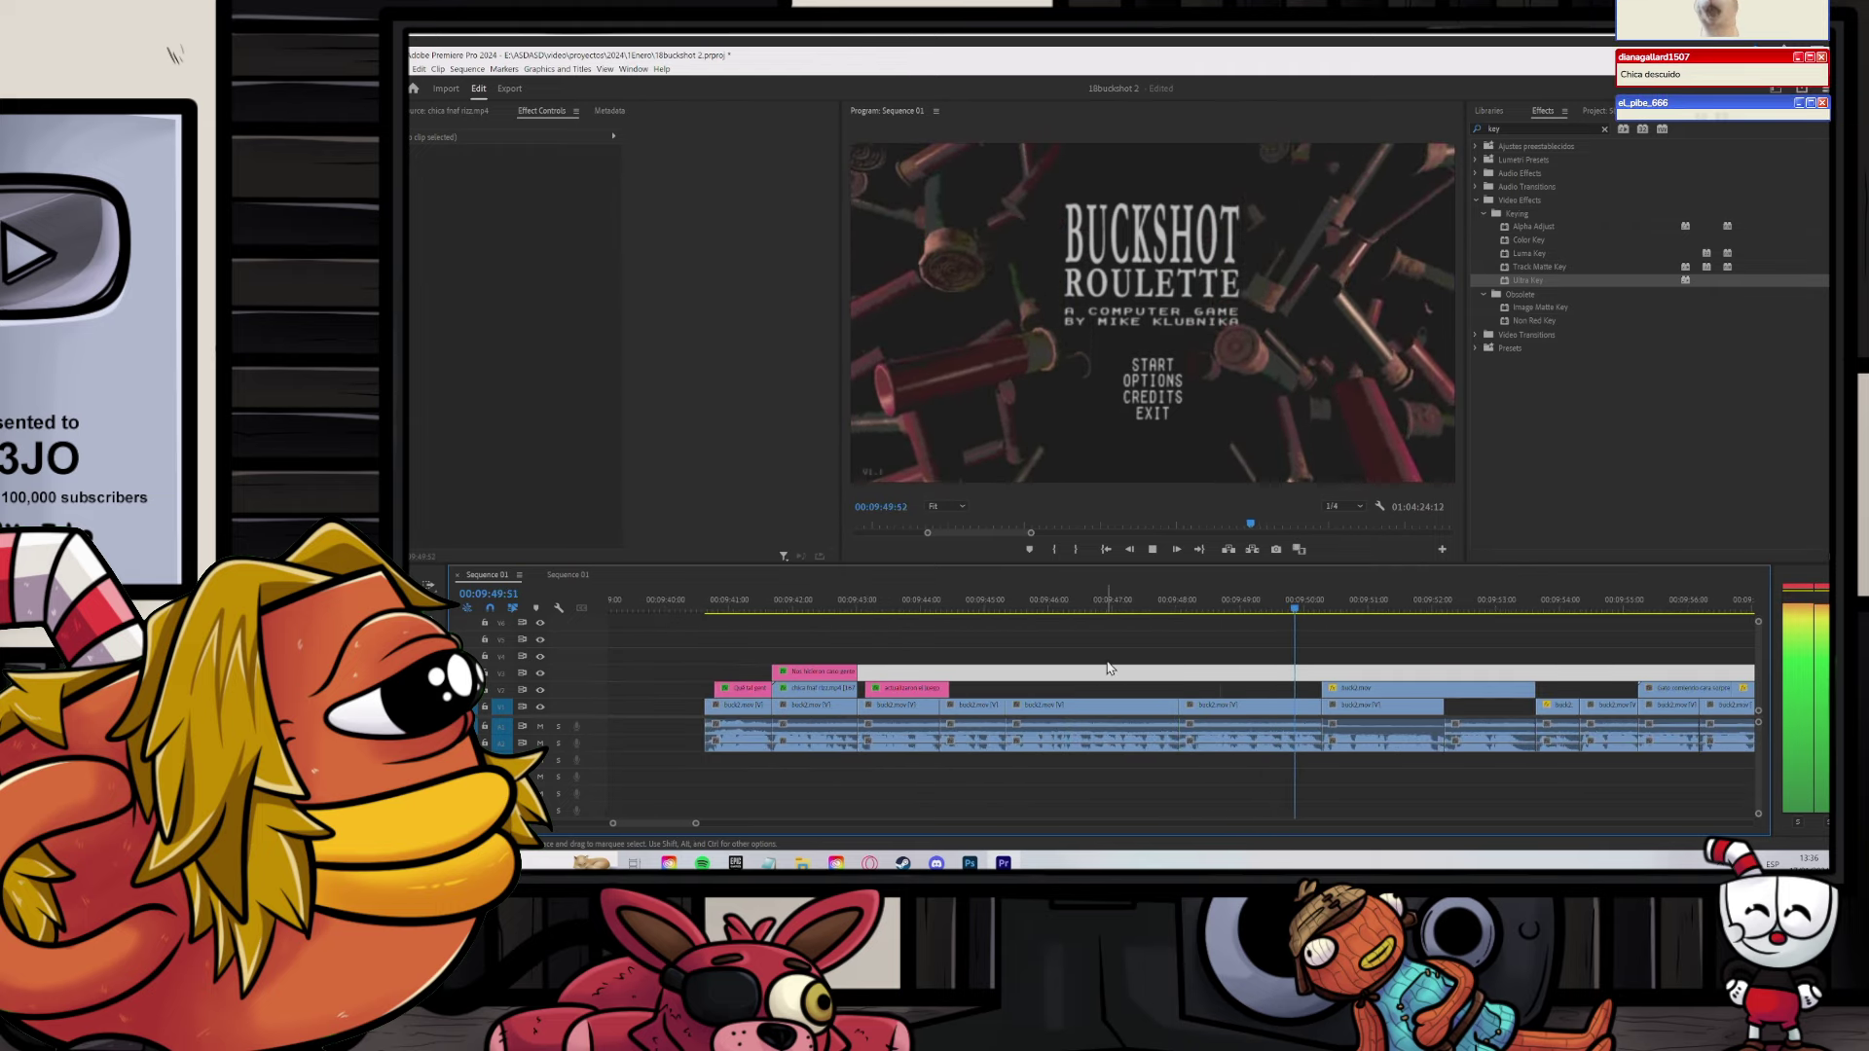
{"action": "key", "text": "space"}
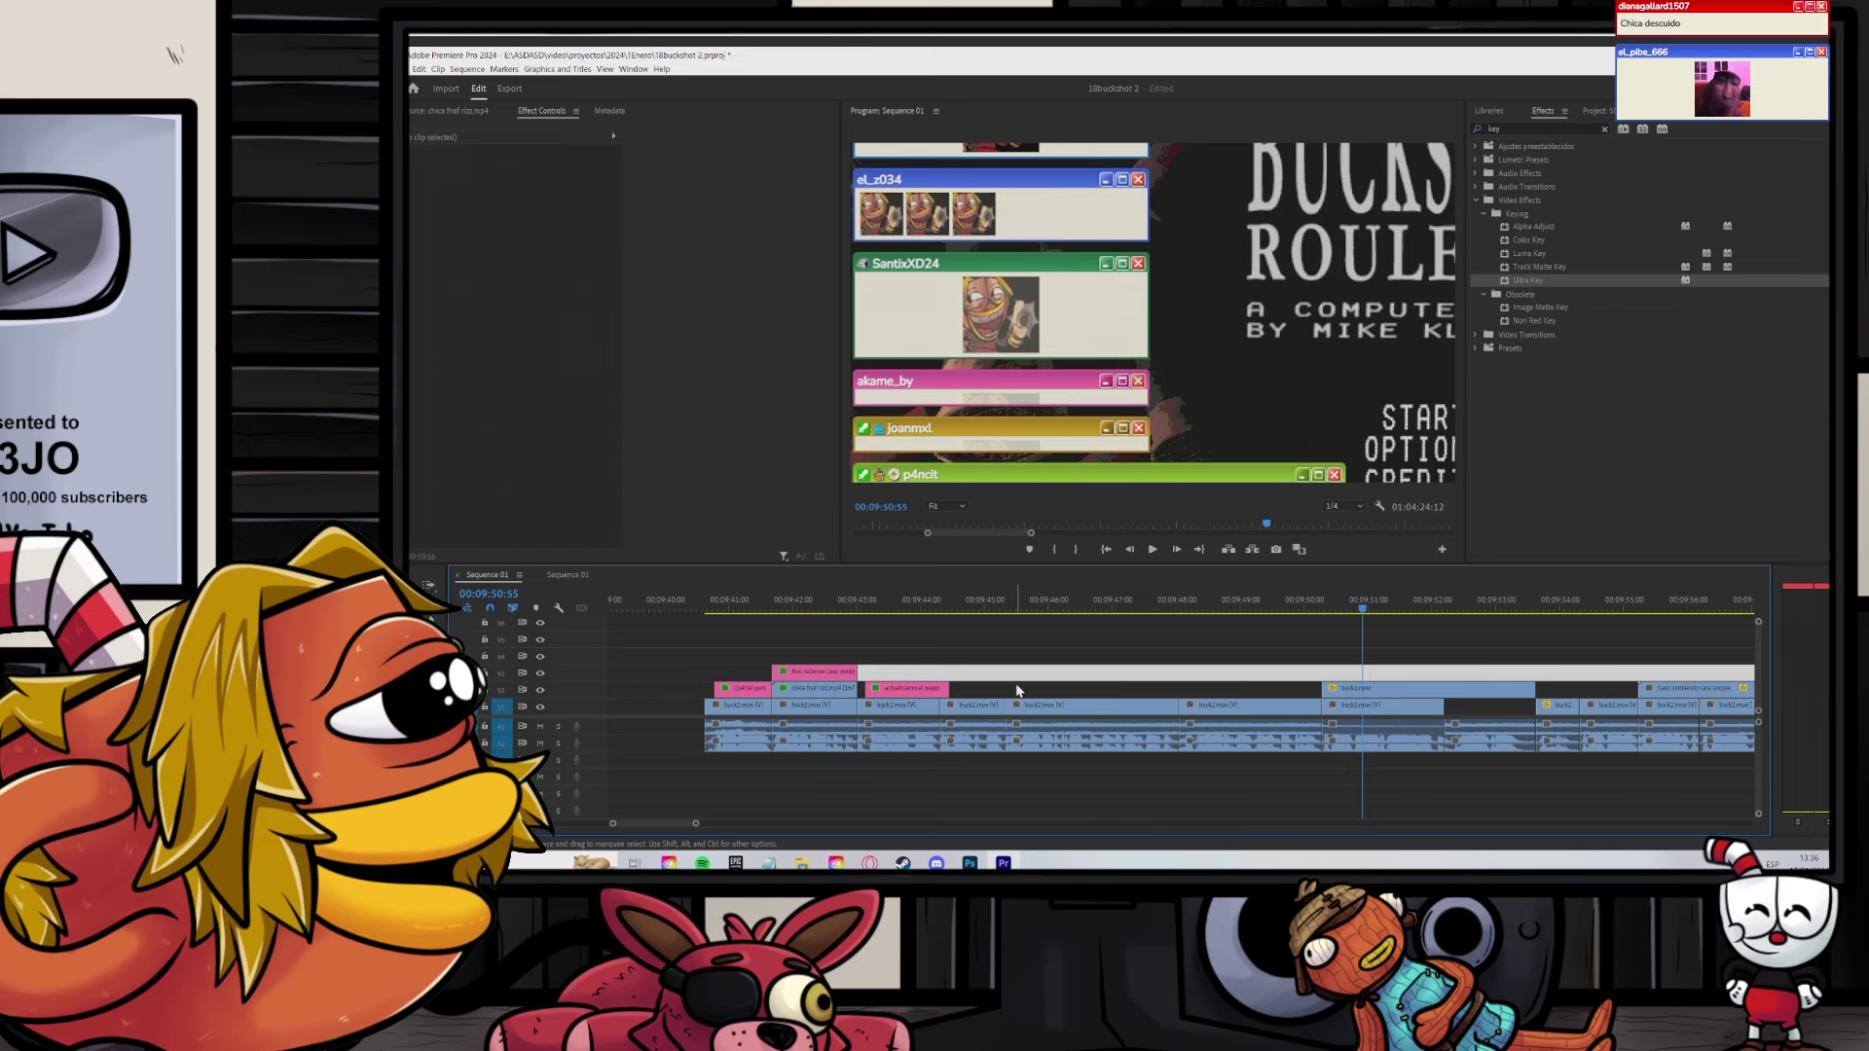
{"action": "left_click", "coordinate": [992, 602]}
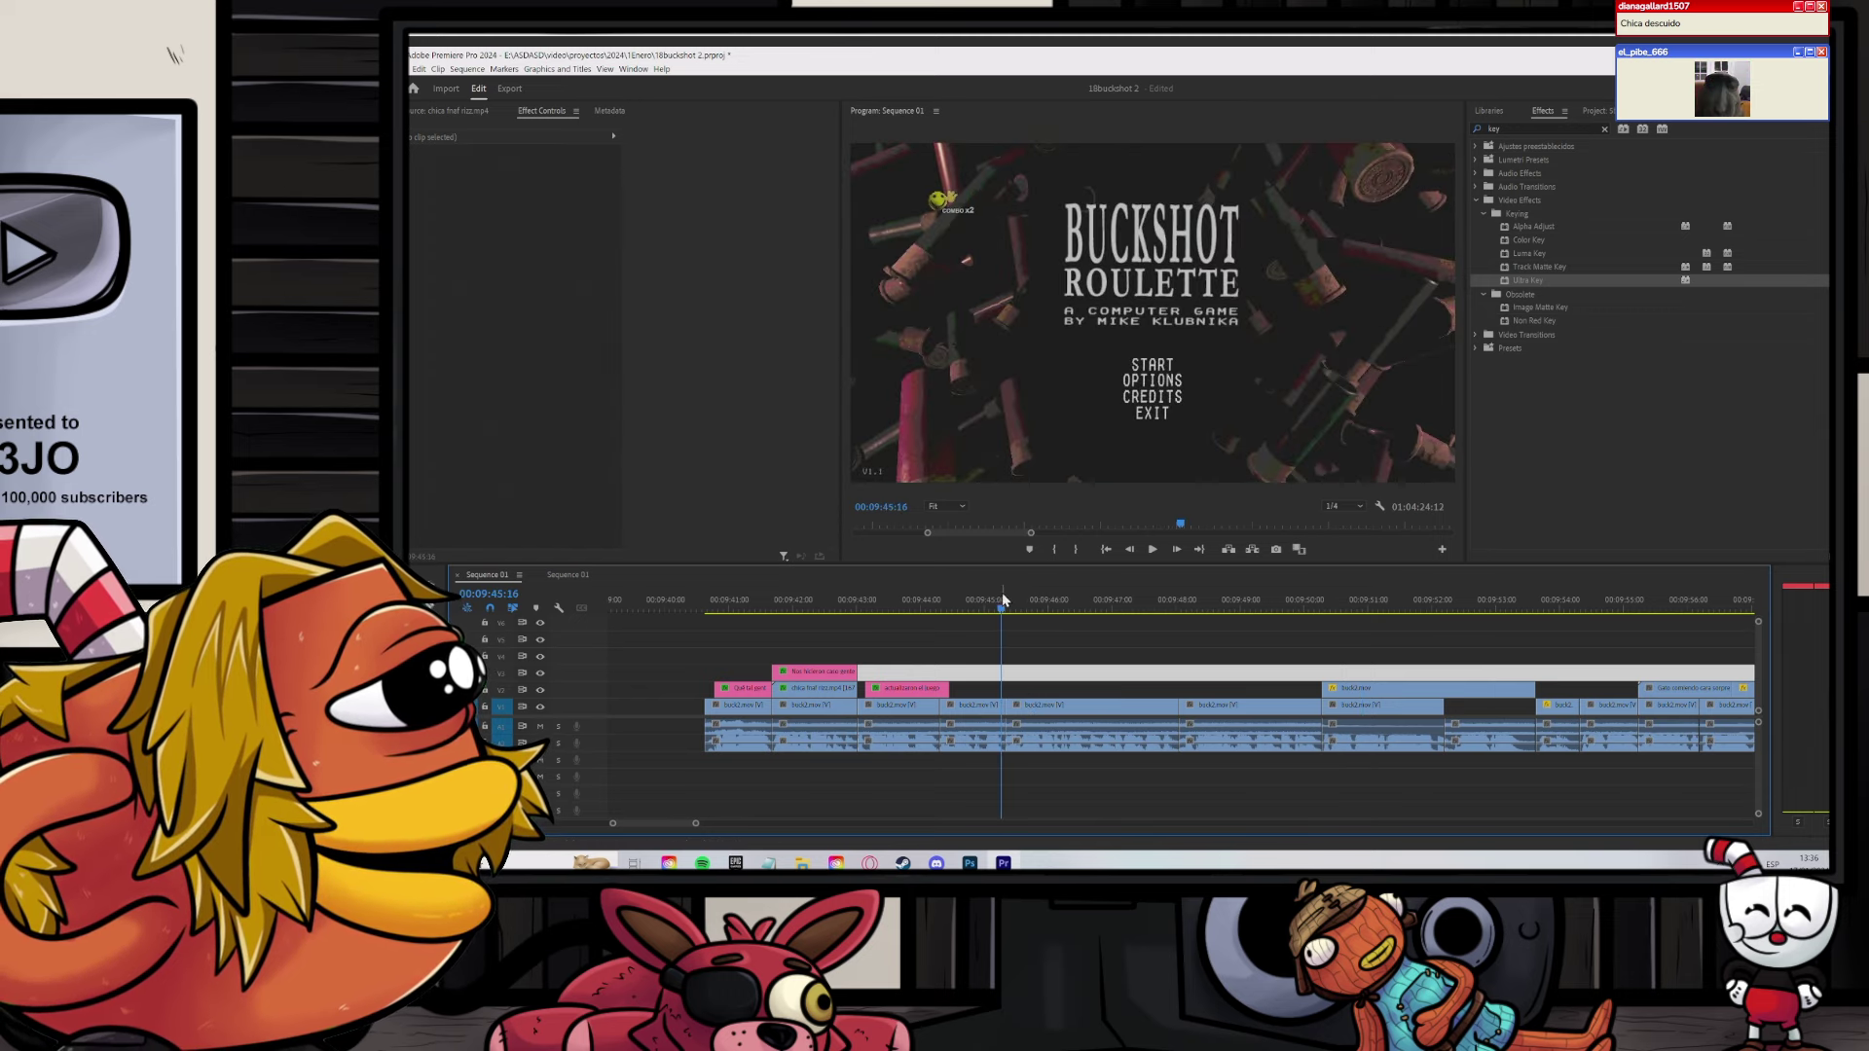
{"action": "left_click_drag", "start_coordinate": [998, 600], "coordinate": [1181, 613]}
{"action": "key", "text": "space"}
{"action": "scroll", "coordinate": [1167, 670], "scroll_direction": "down", "scroll_amount": 1}
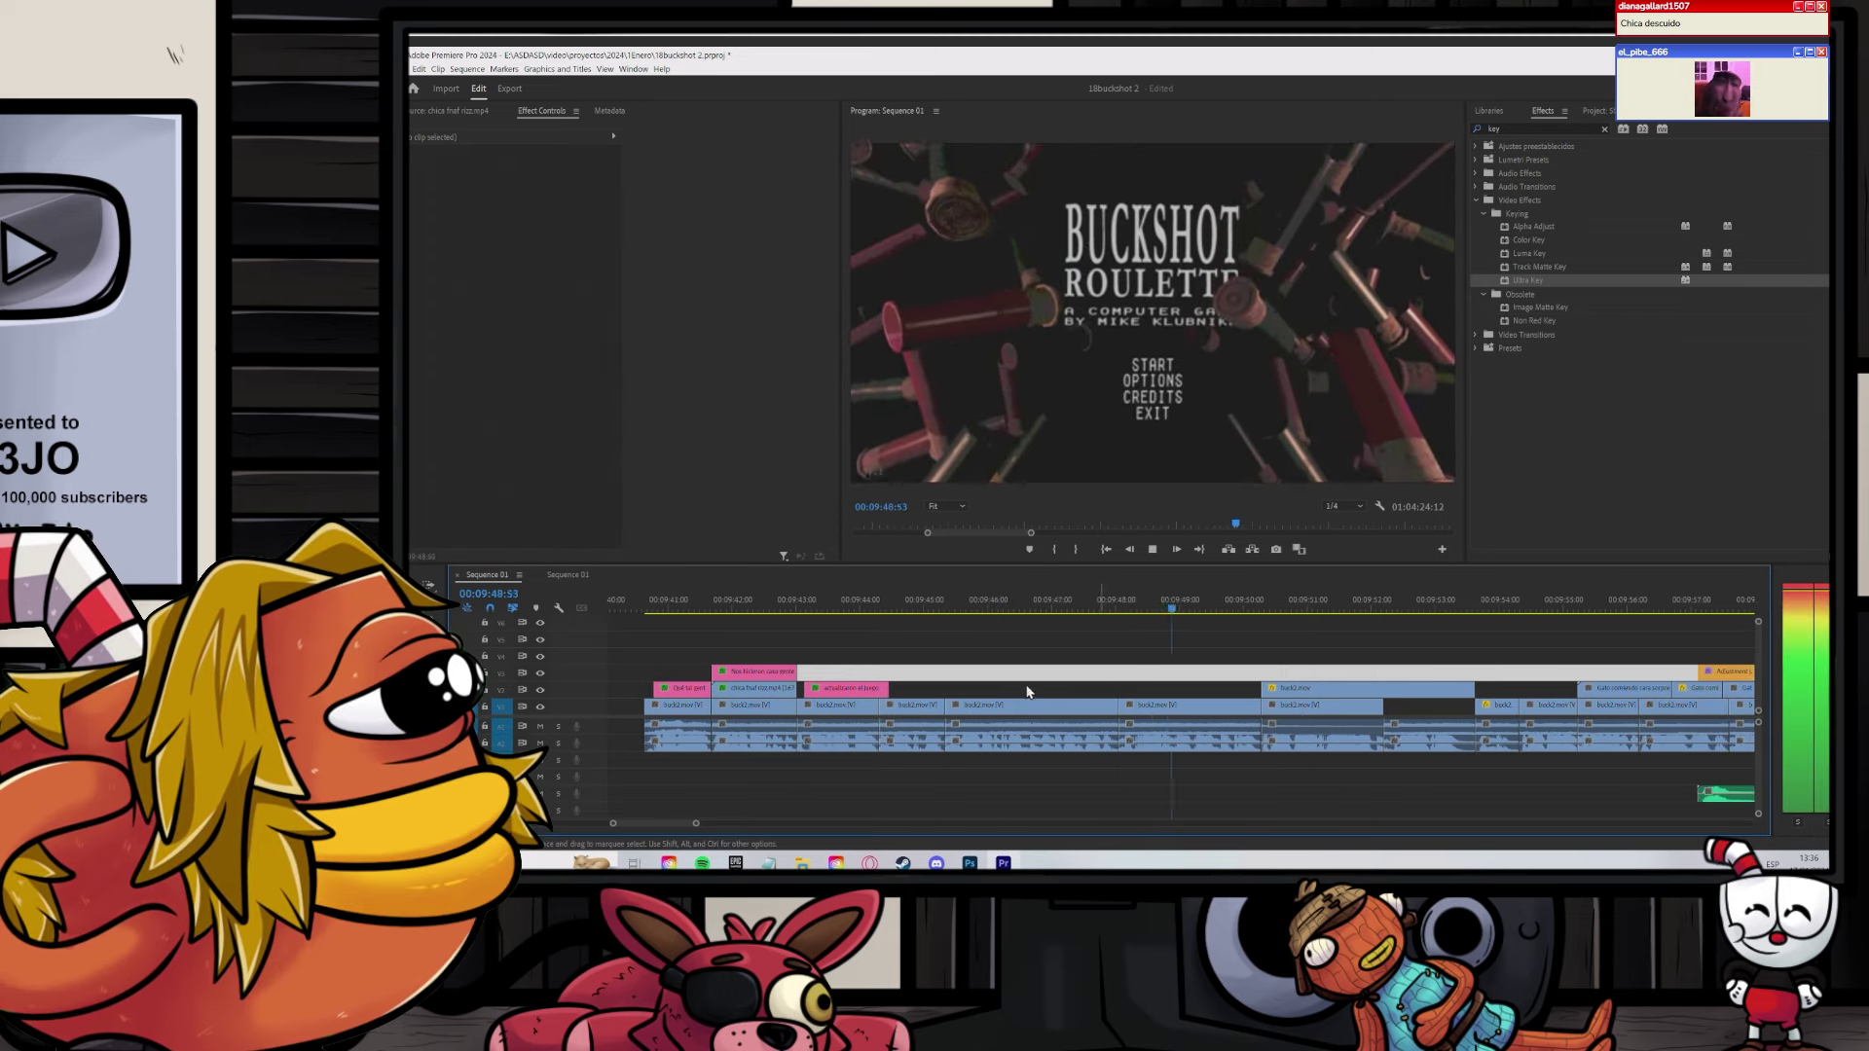
Step: Delete the short fourth footage clip and close the gap it leaves
{"action": "key", "text": "equal"}
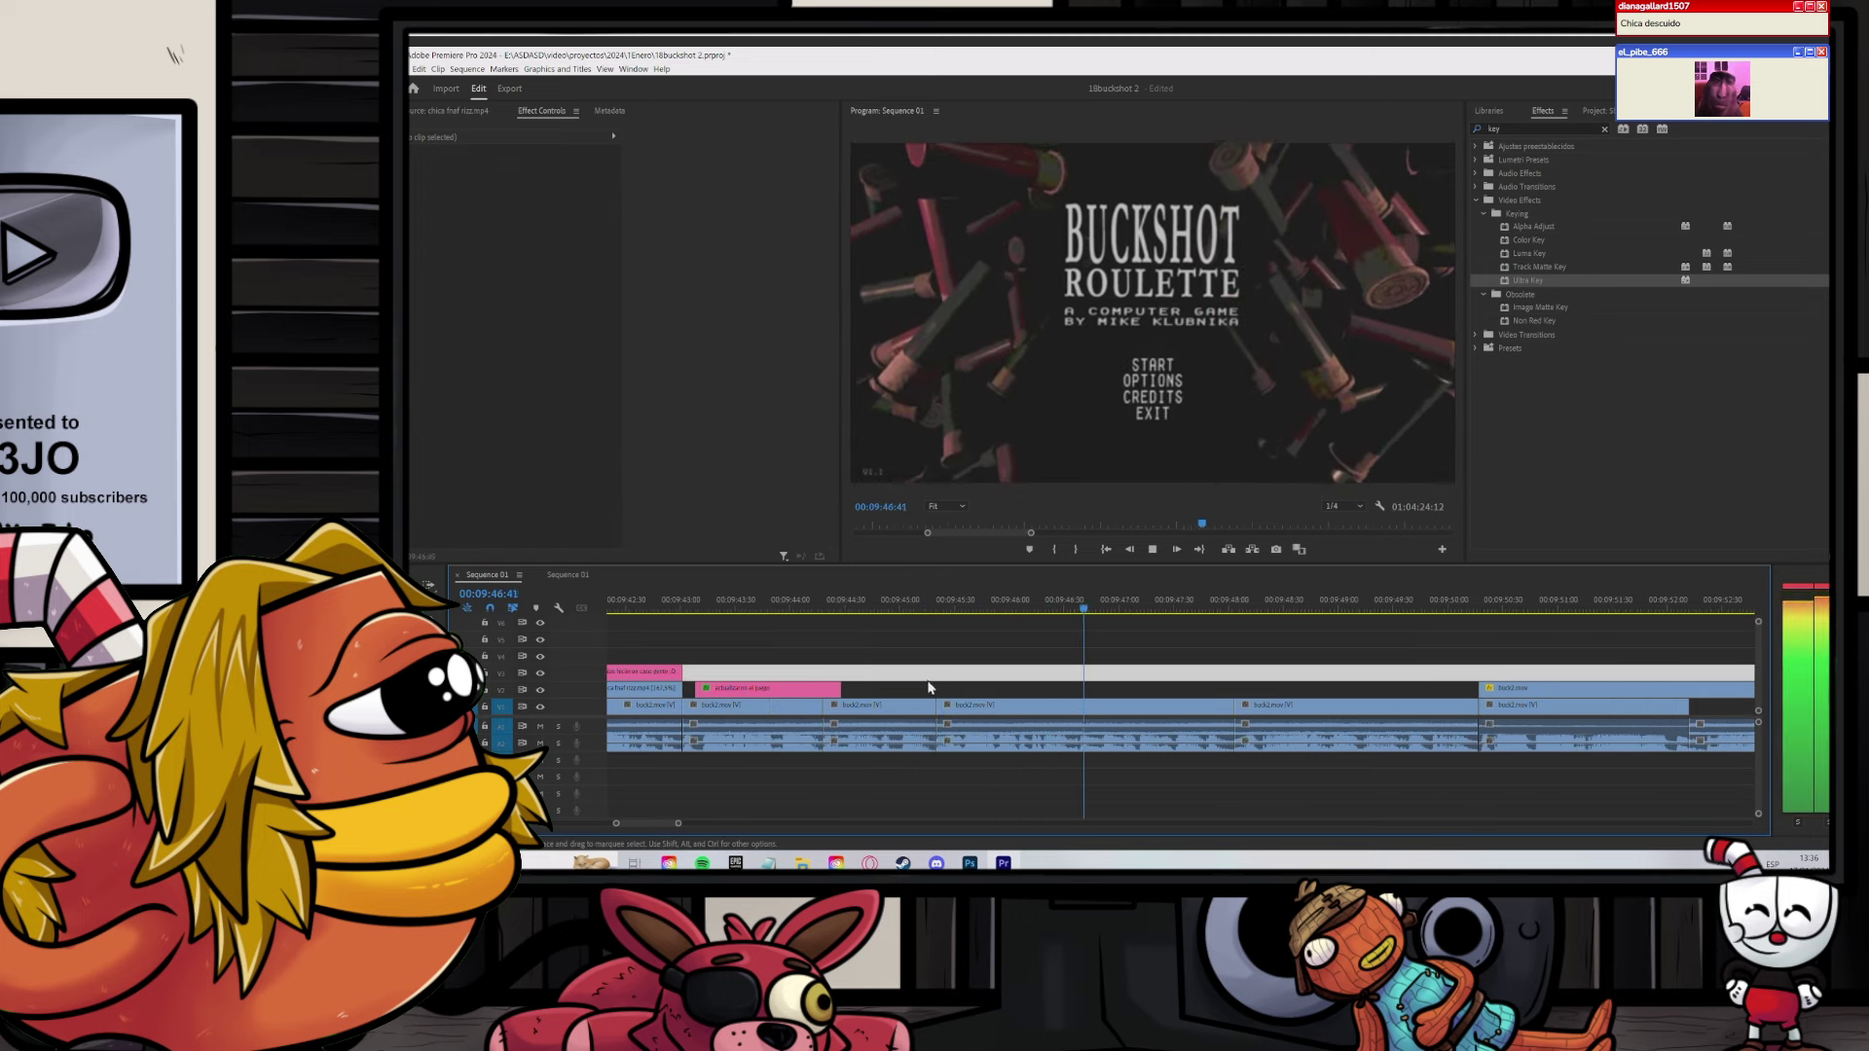
{"action": "left_click", "coordinate": [893, 705]}
{"action": "key", "text": "Delete"}
{"action": "left_click", "coordinate": [885, 708]}
{"action": "key", "text": "Delete"}
Step: Replay the footage from 00:09:43:38 to check the new cut, and return to 00:09:46:52
{"action": "left_click", "coordinate": [751, 609]}
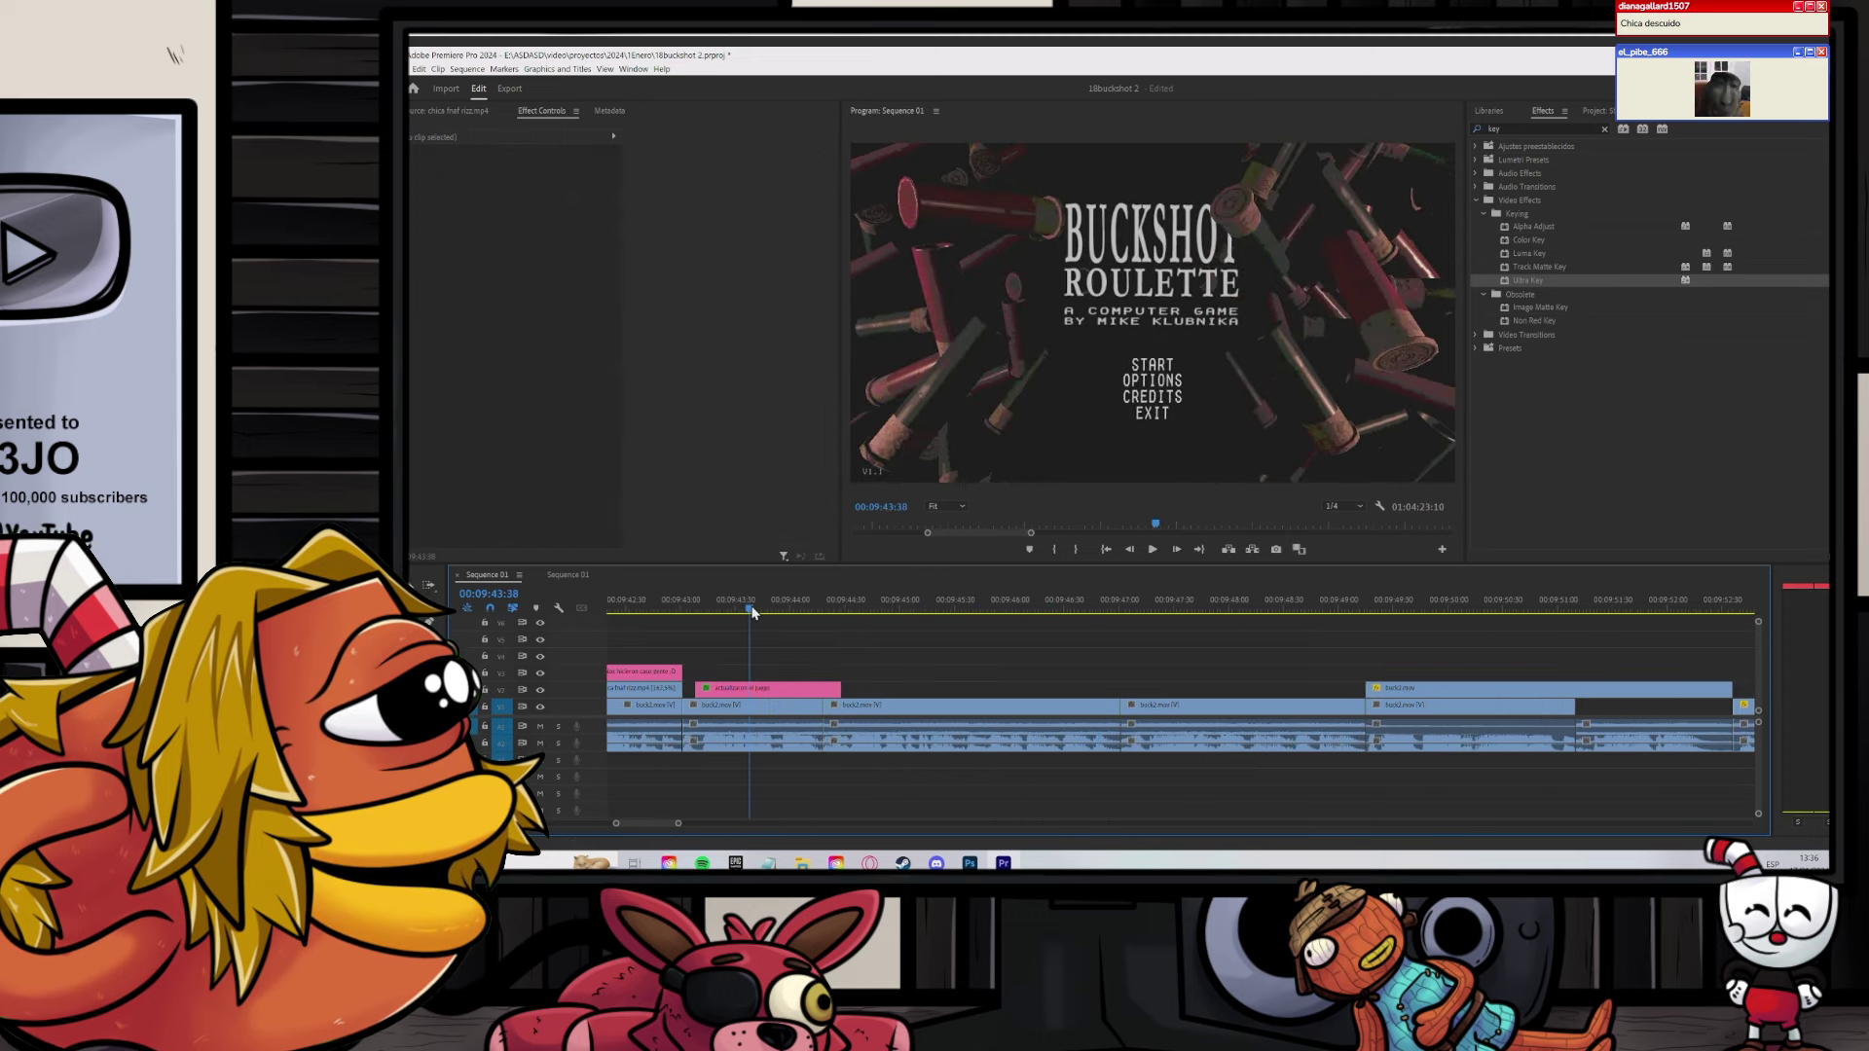
{"action": "key", "text": "space"}
{"action": "scroll", "coordinate": [816, 649], "scroll_direction": "down", "scroll_amount": 1}
{"action": "scroll", "coordinate": [816, 647], "scroll_direction": "down", "scroll_amount": 2}
{"action": "scroll", "coordinate": [816, 646], "scroll_direction": "up", "scroll_amount": 5}
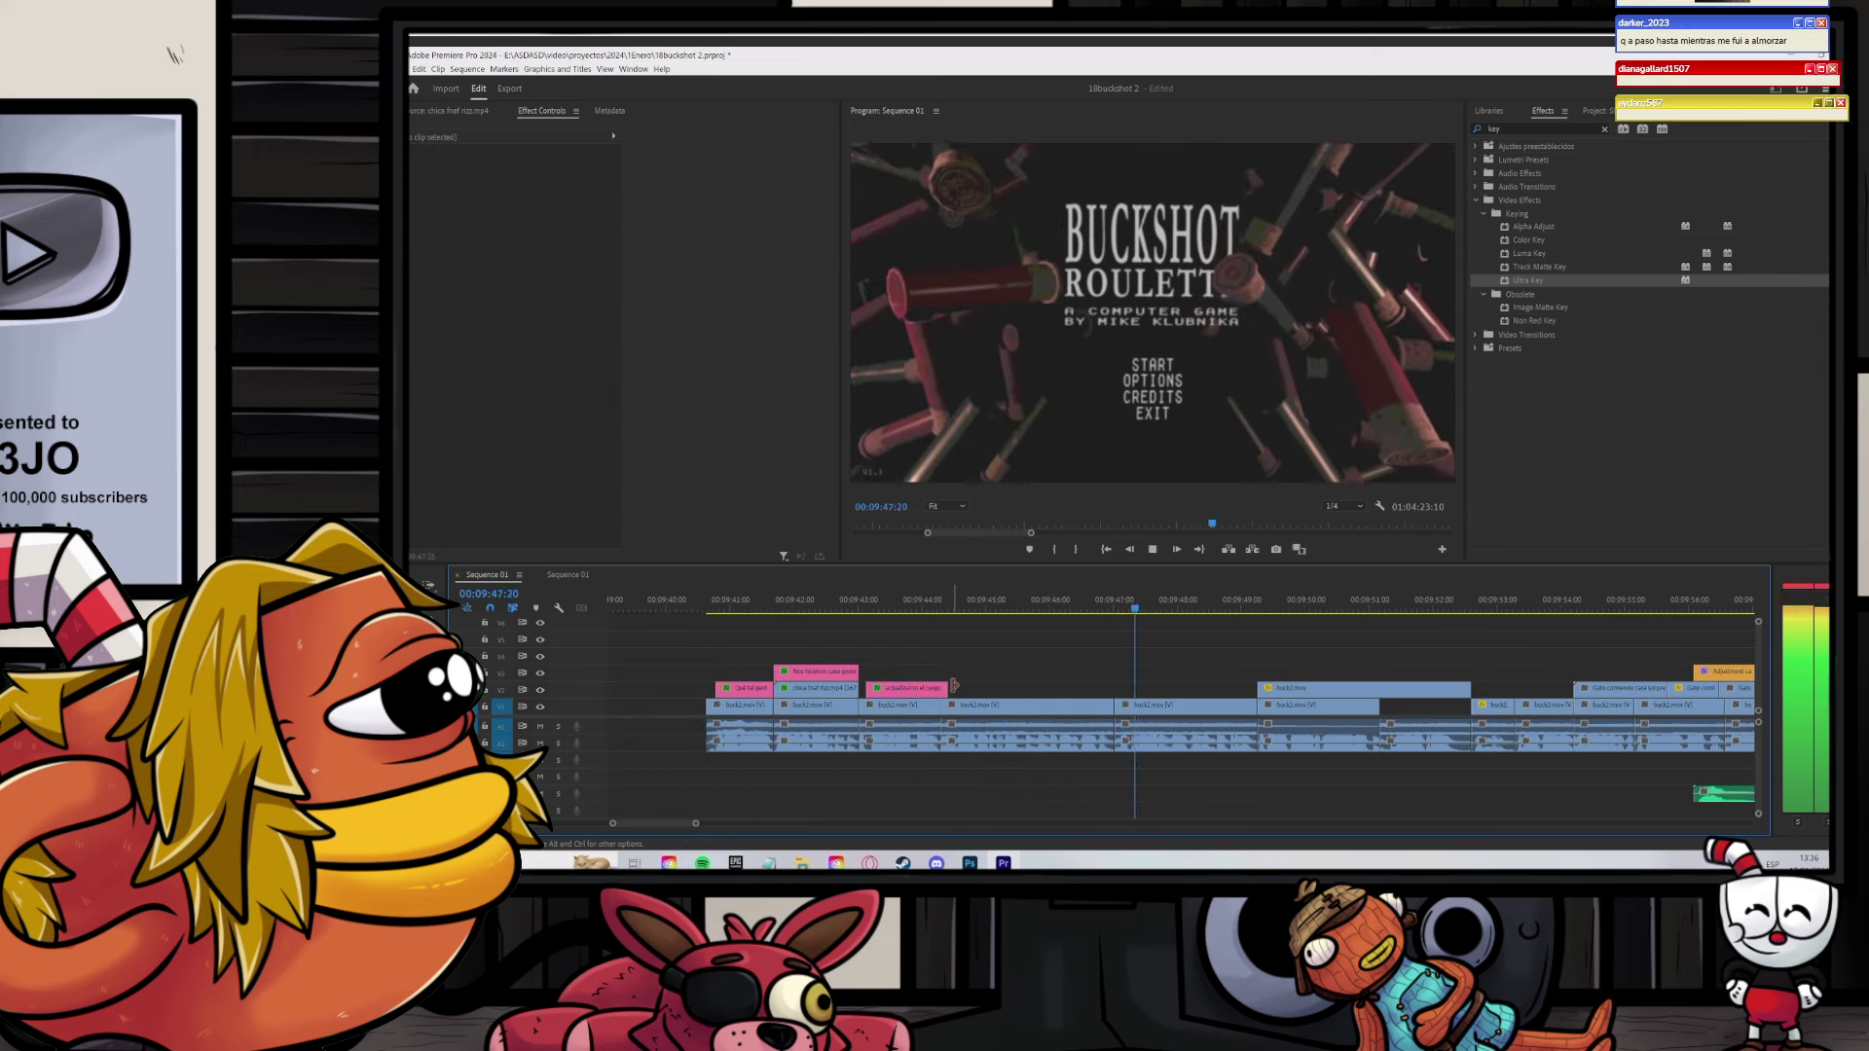
{"action": "left_click", "coordinate": [1106, 604]}
{"action": "scroll", "coordinate": [1097, 628], "scroll_direction": "down", "scroll_amount": 3}
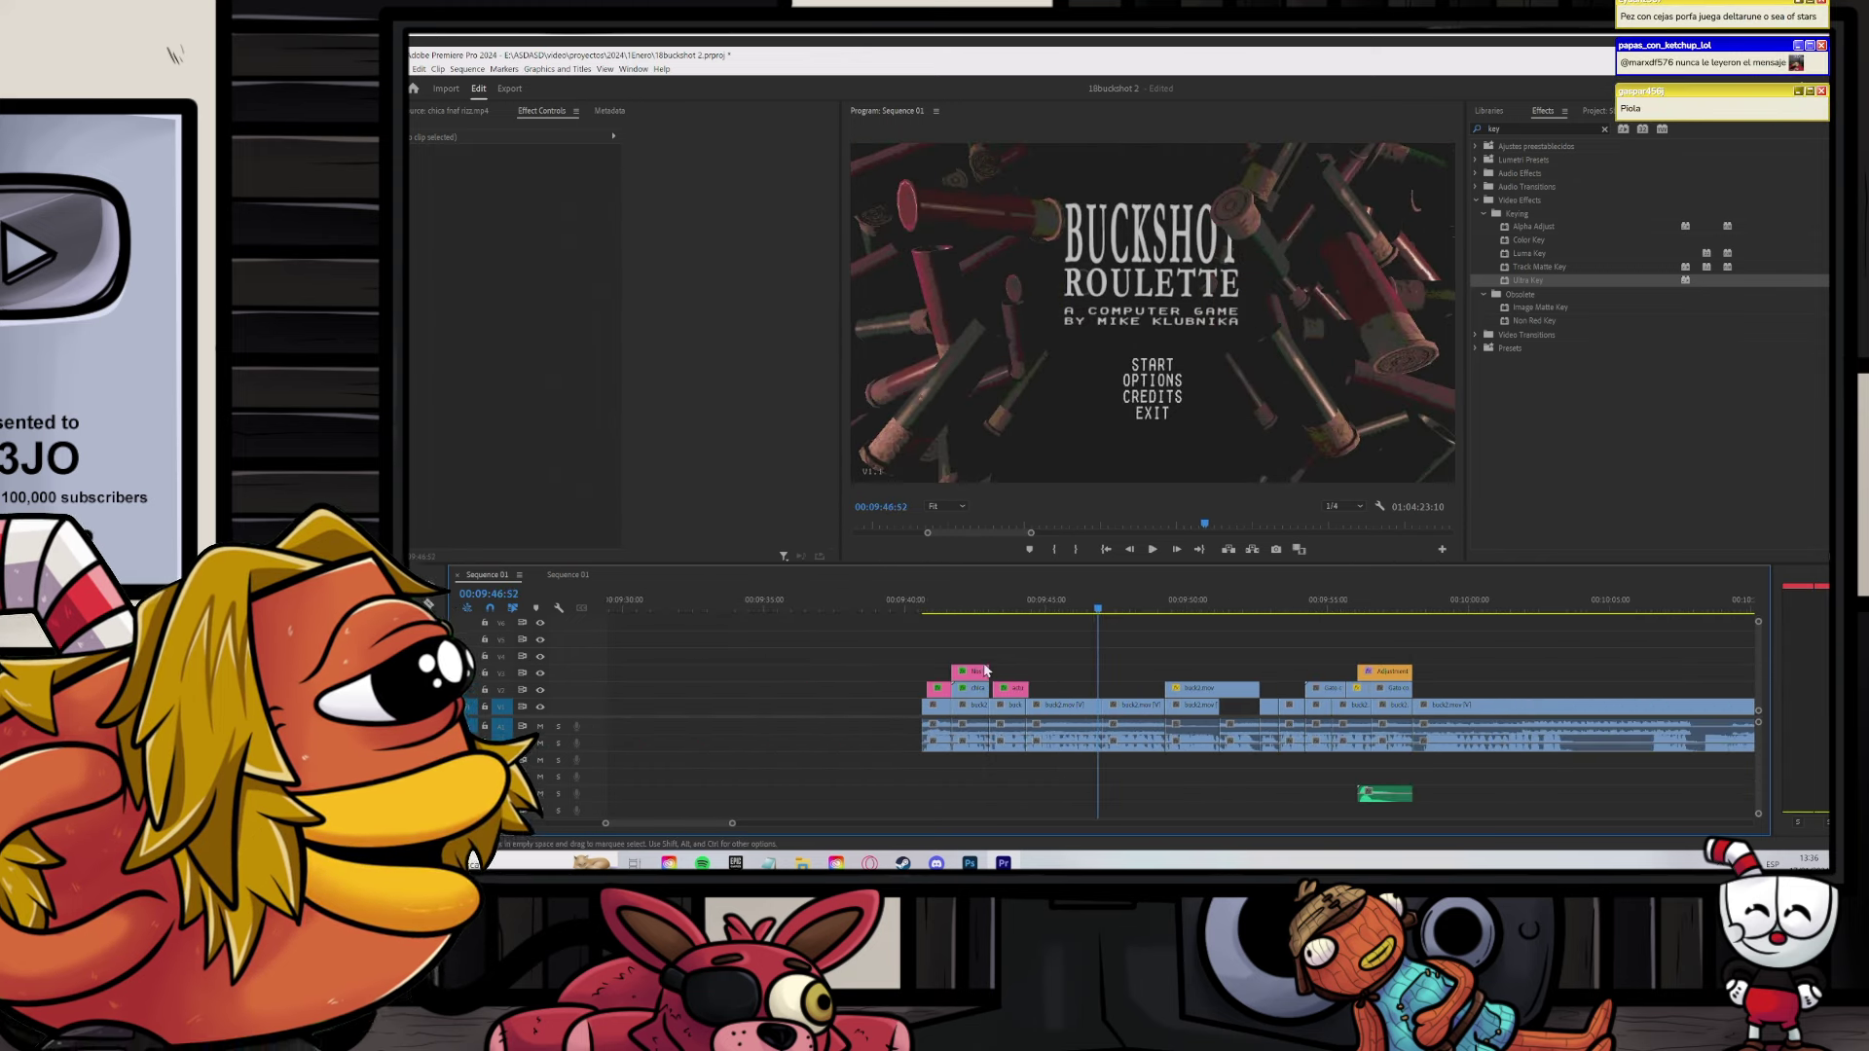
Step: Separate the first four footage clips and their overlays from the following footage, leaving an empty stretch between the two groups
{"action": "left_click_drag", "start_coordinate": [1104, 628], "coordinate": [911, 784]}
{"action": "left_click_drag", "start_coordinate": [1055, 707], "coordinate": [1003, 708]}
{"action": "left_click", "coordinate": [1001, 650]}
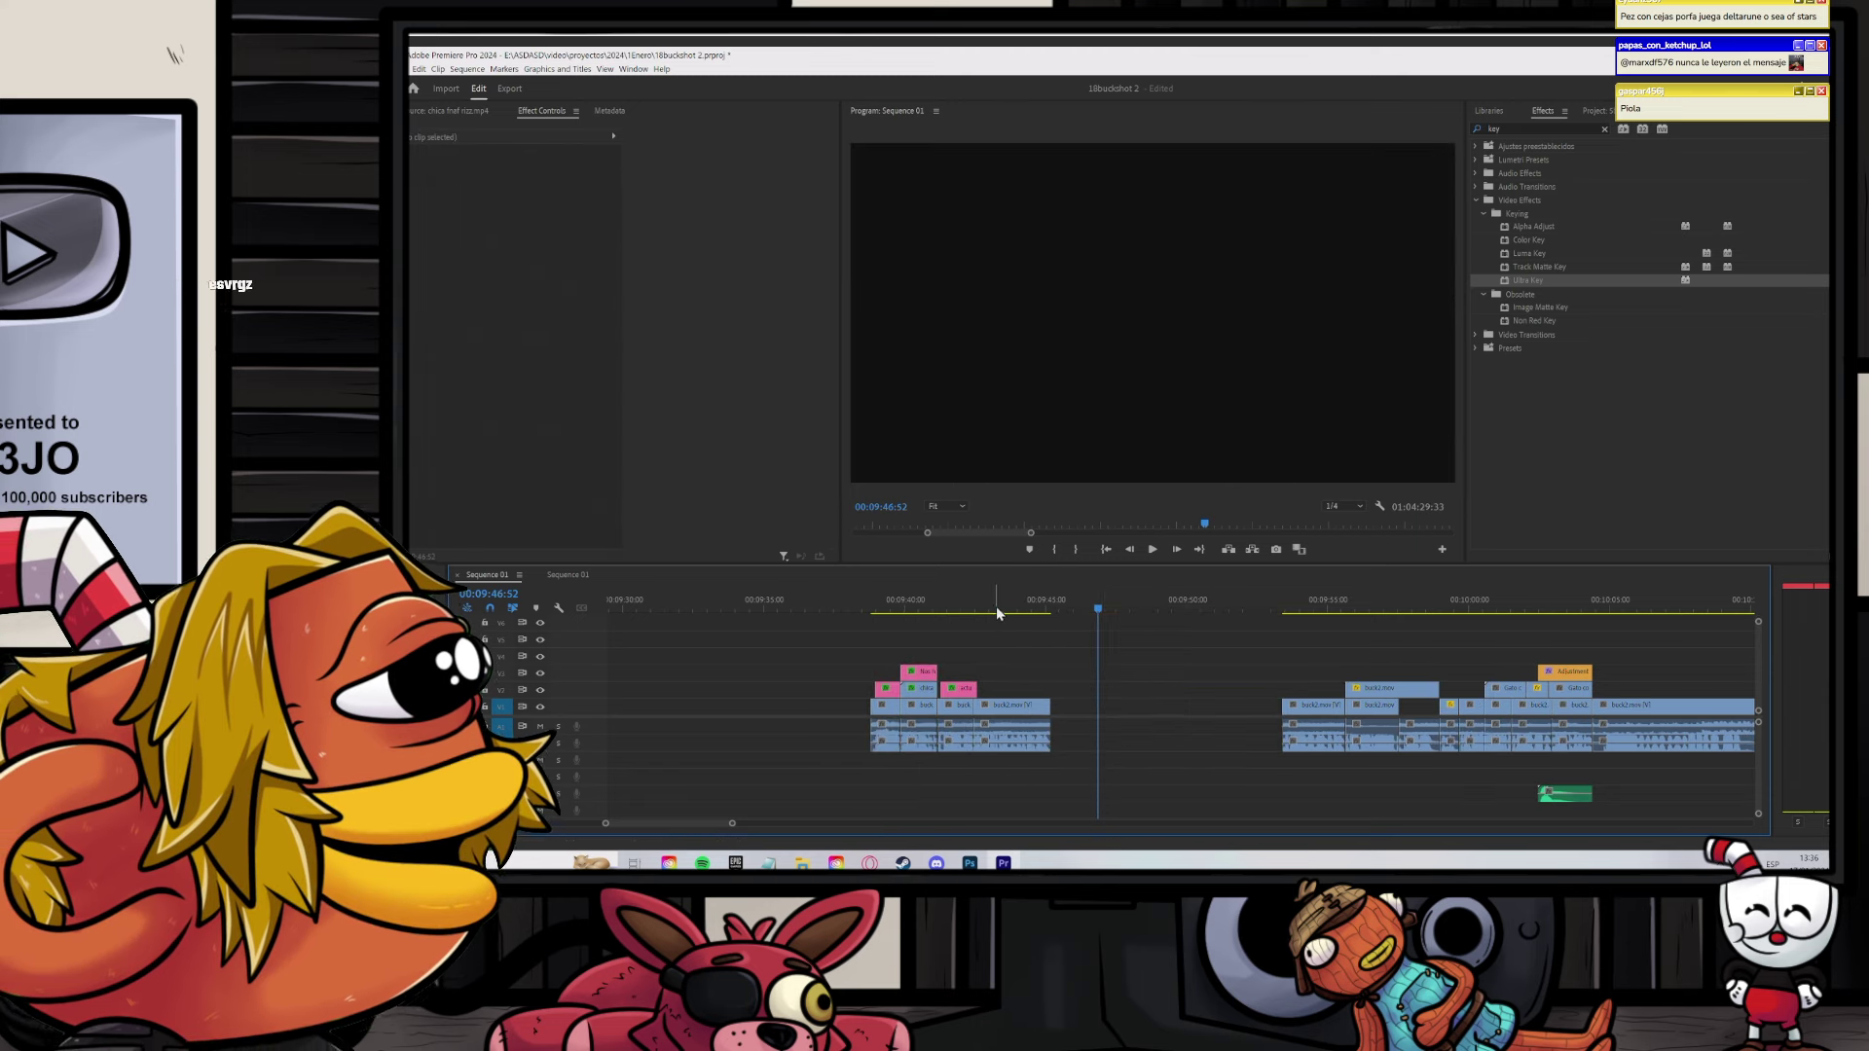
{"action": "left_click", "coordinate": [994, 606]}
Step: Open the 12ROUlete project from File Explorer and look through its sequence around 00:29:43:57
{"action": "left_click", "coordinate": [810, 864]}
{"action": "left_click", "coordinate": [634, 814]}
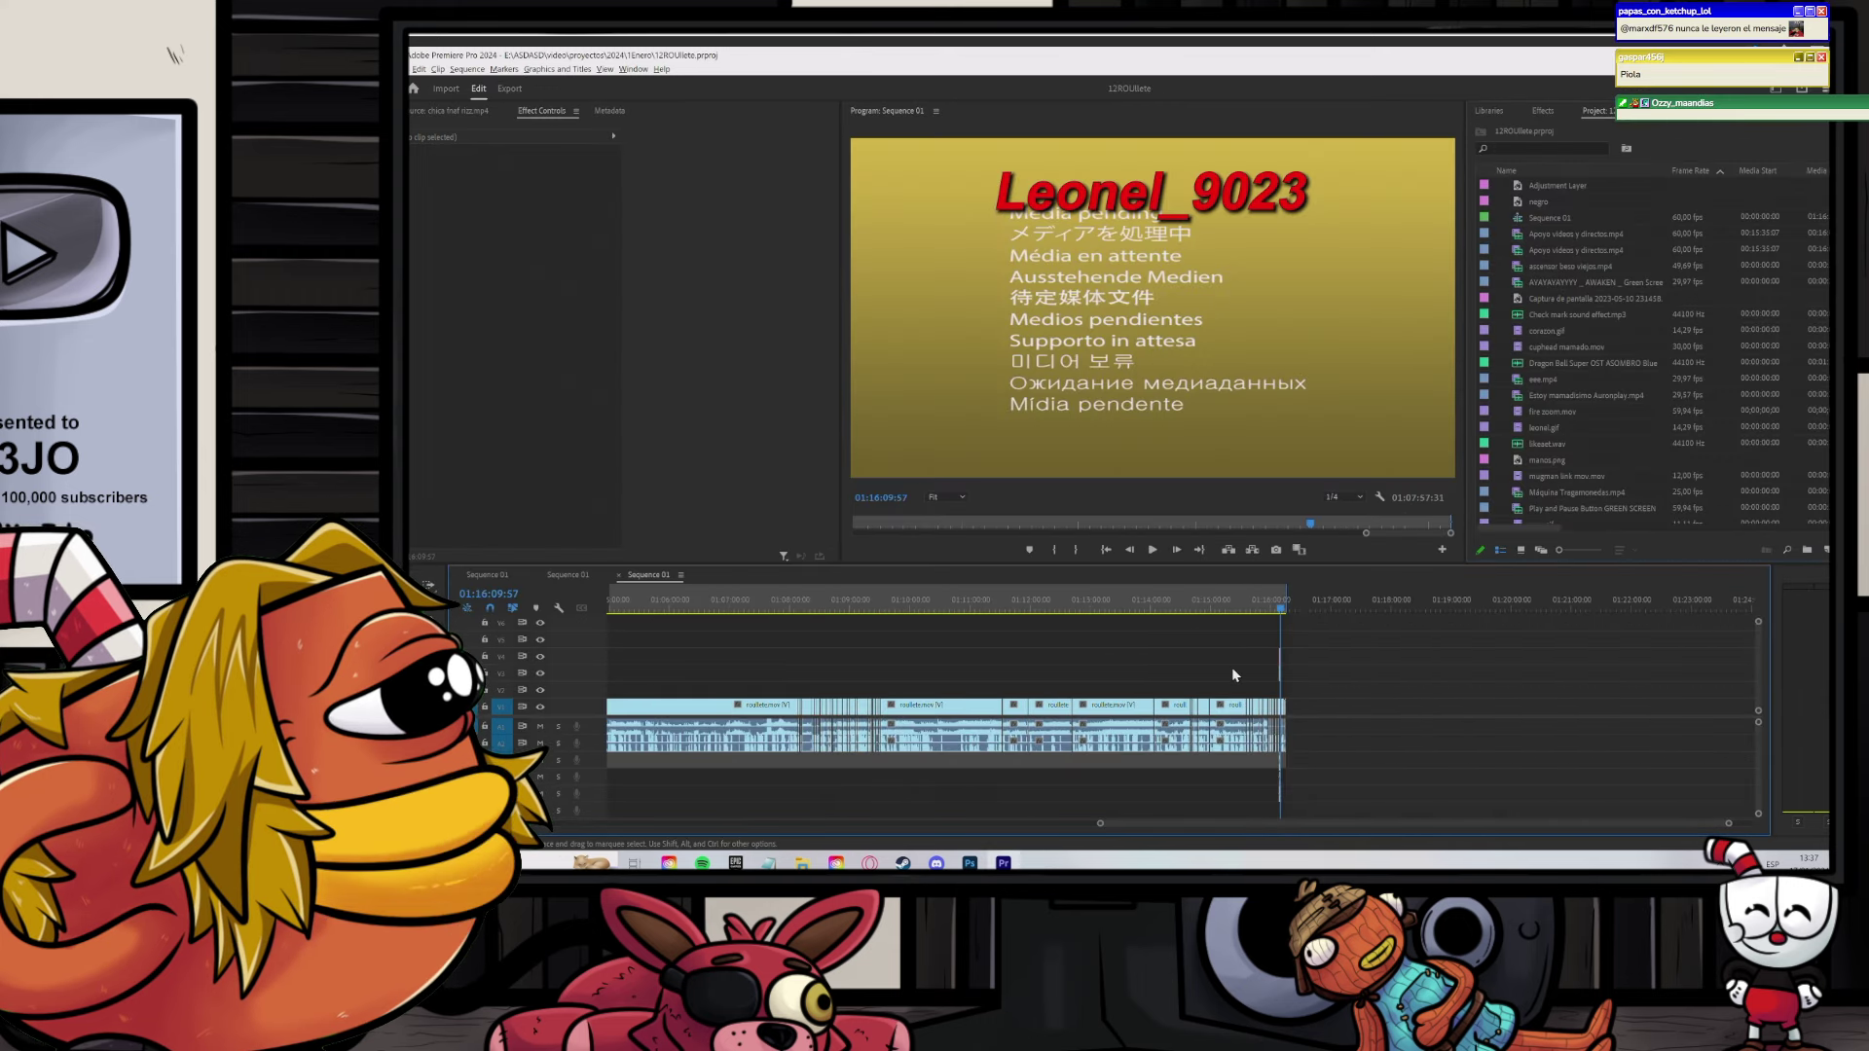
{"action": "scroll", "coordinate": [1226, 671], "scroll_direction": "down", "scroll_amount": 2}
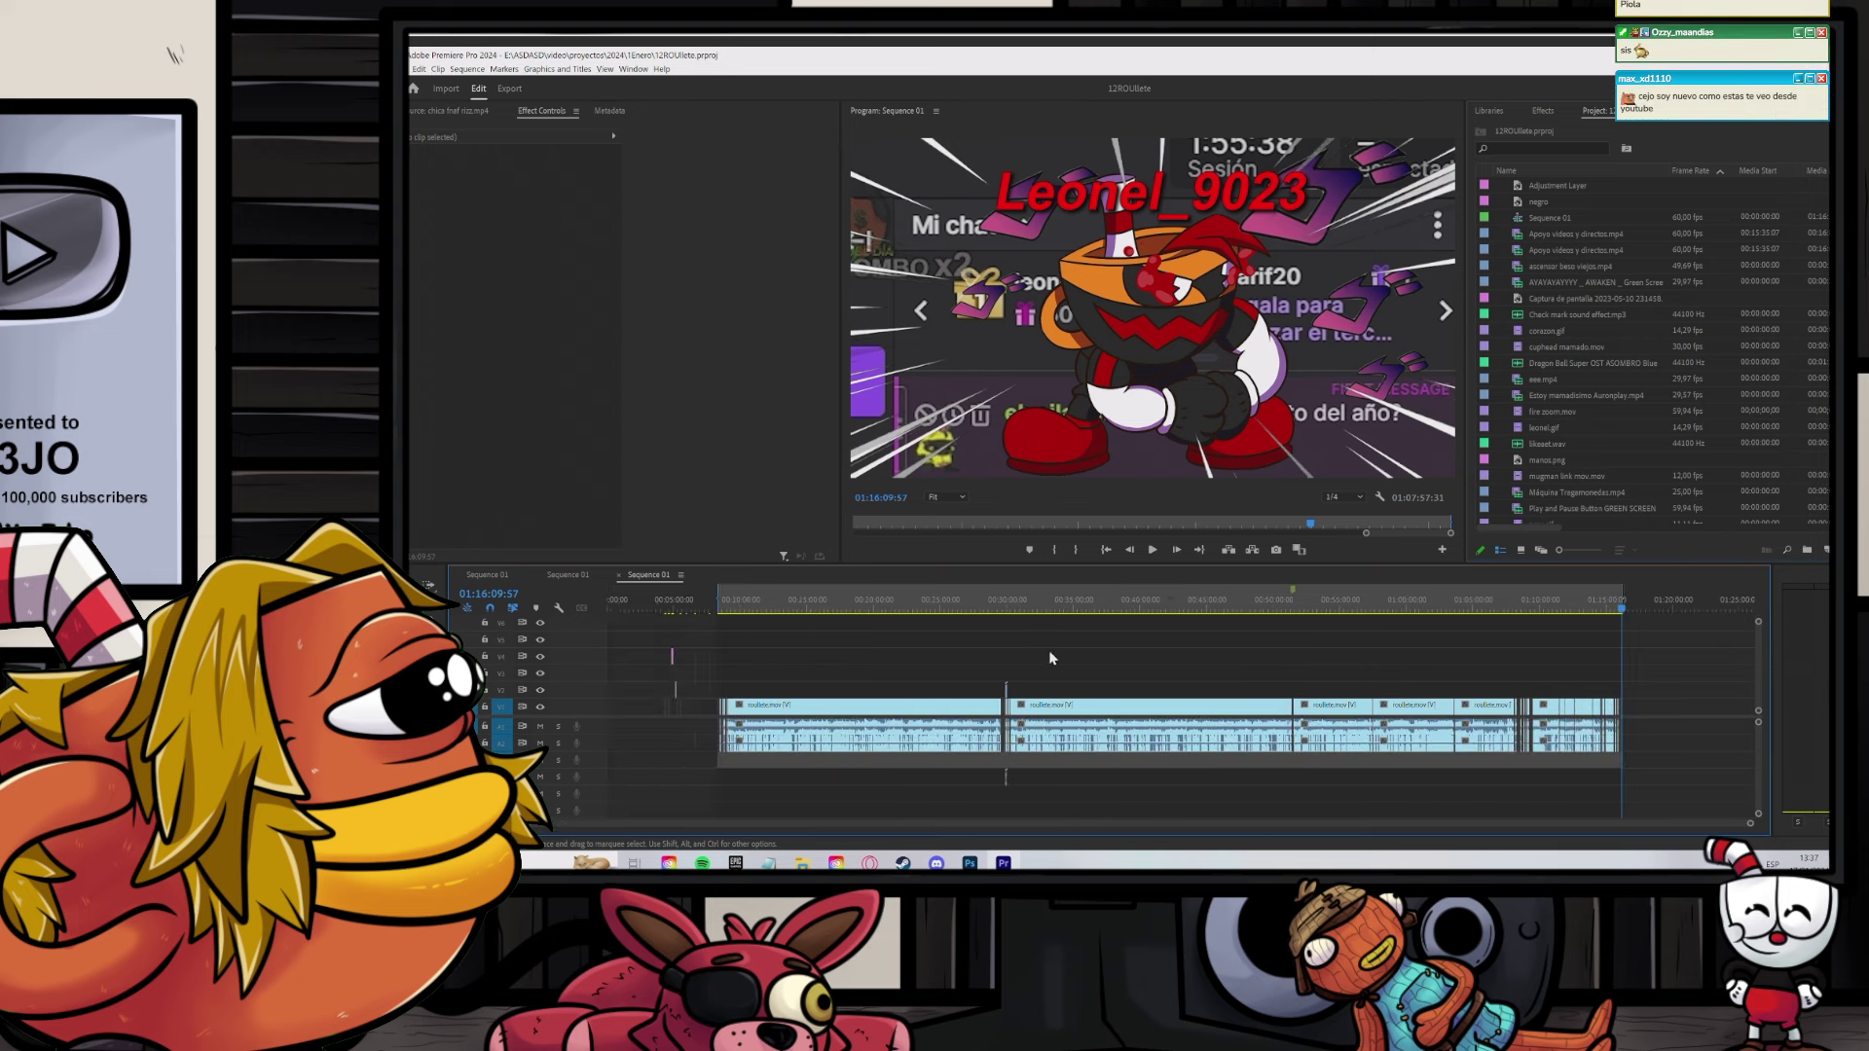
{"action": "left_click", "coordinate": [1008, 609]}
{"action": "scroll", "coordinate": [1008, 626], "scroll_direction": "up", "scroll_amount": 5}
{"action": "left_click", "coordinate": [1012, 612]}
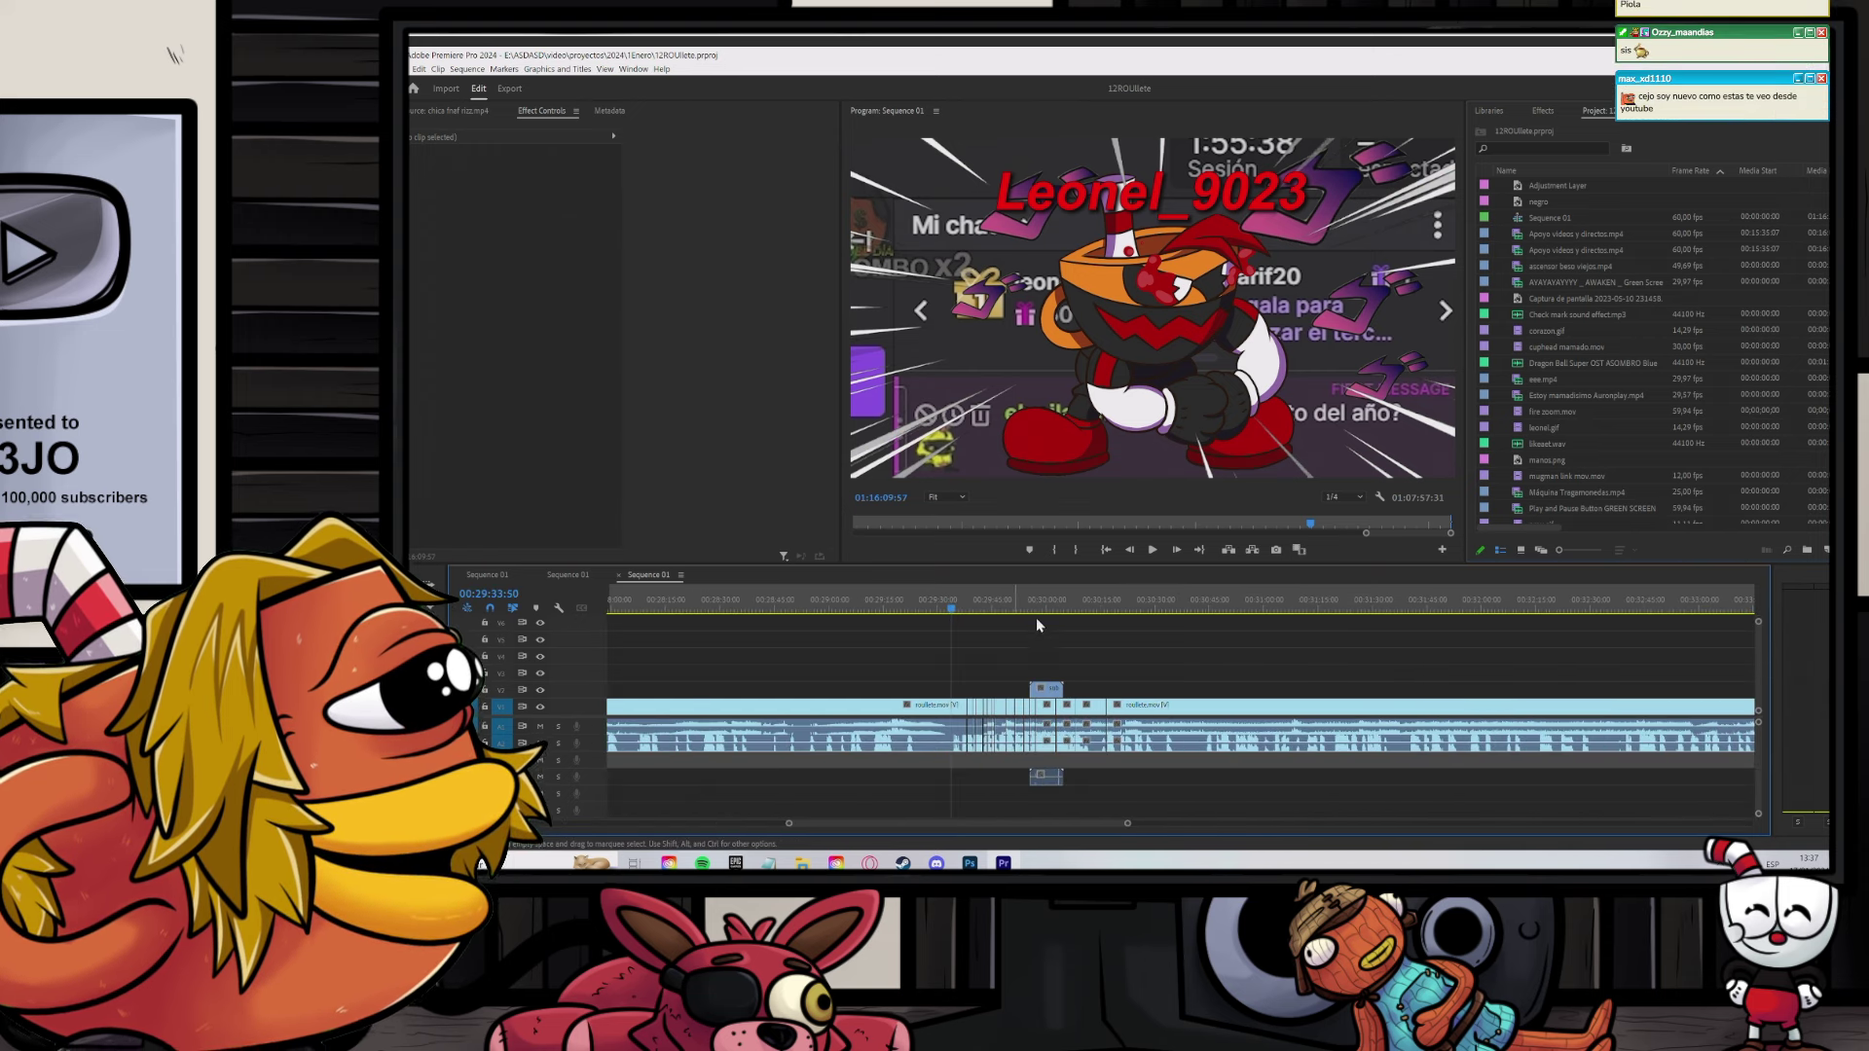
{"action": "scroll", "coordinate": [1014, 615], "scroll_direction": "up", "scroll_amount": 2}
{"action": "scroll", "coordinate": [1005, 631], "scroll_direction": "up", "scroll_amount": 2}
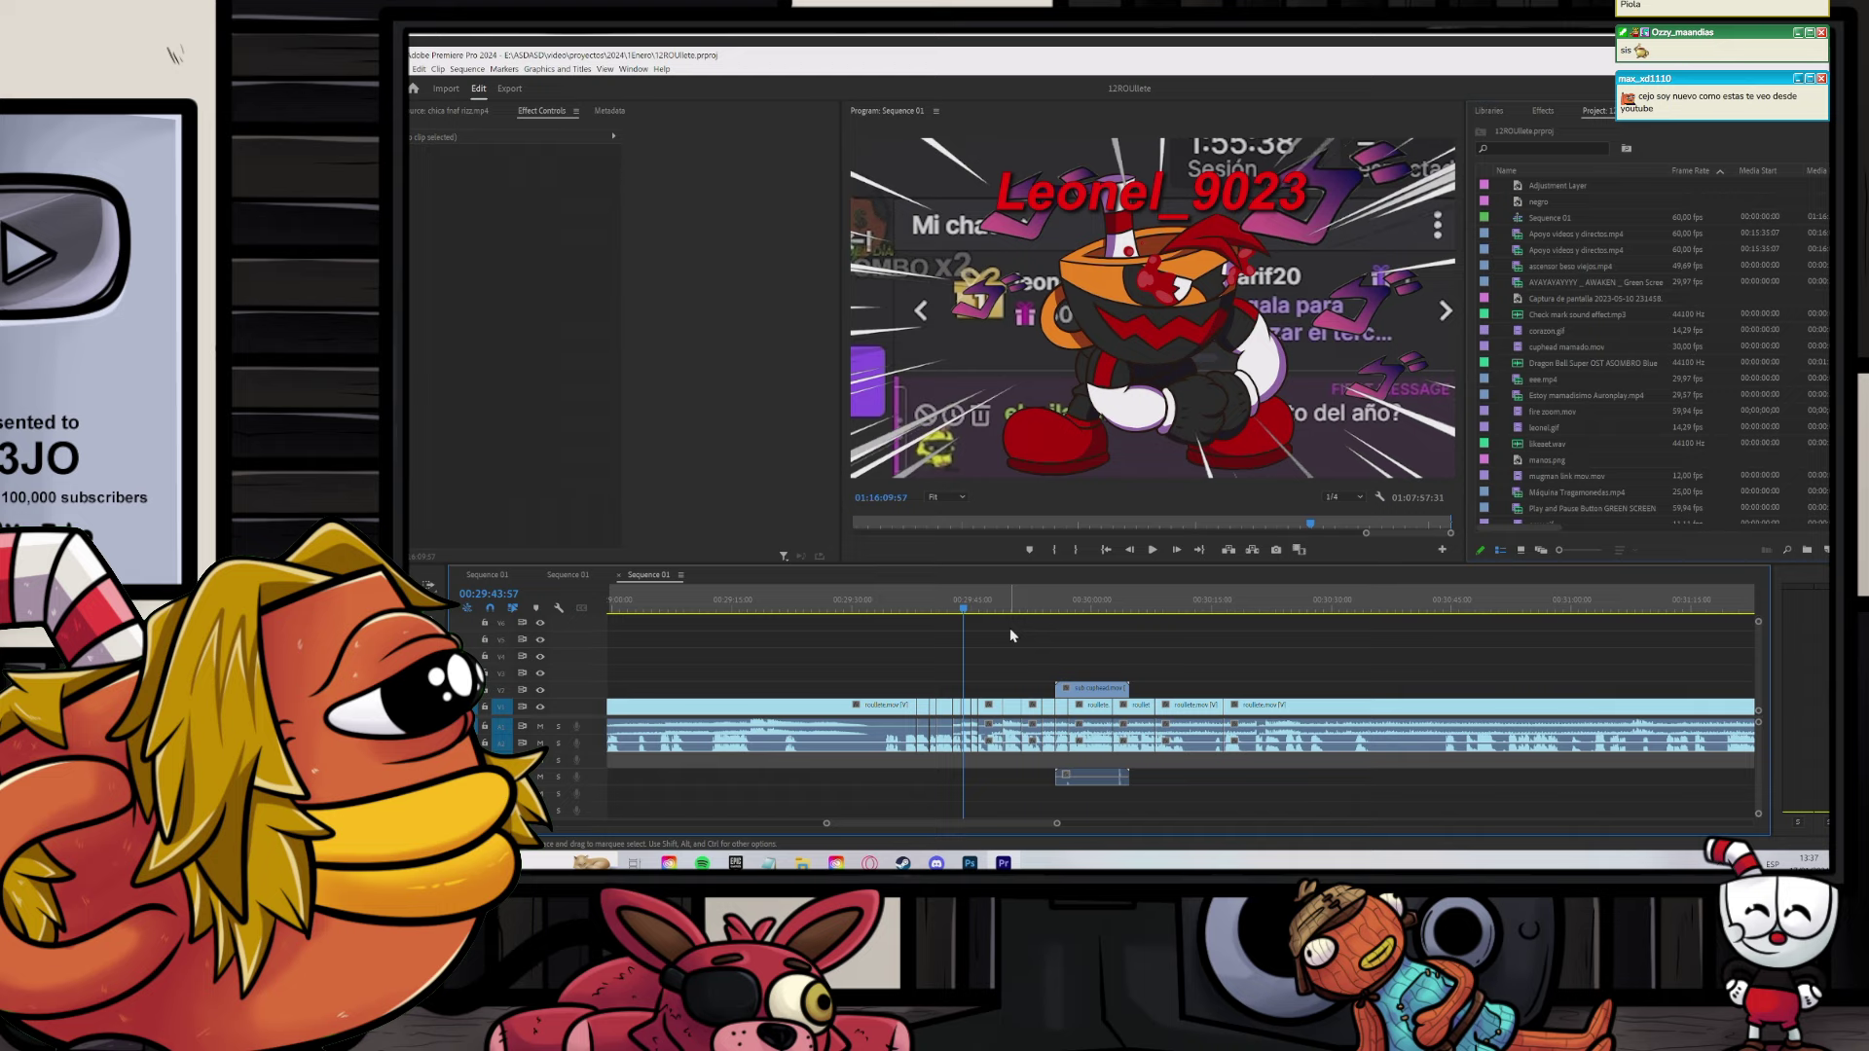
{"action": "scroll", "coordinate": [1009, 628], "scroll_direction": "down", "scroll_amount": 5}
{"action": "scroll", "coordinate": [1018, 640], "scroll_direction": "down", "scroll_amount": 3}
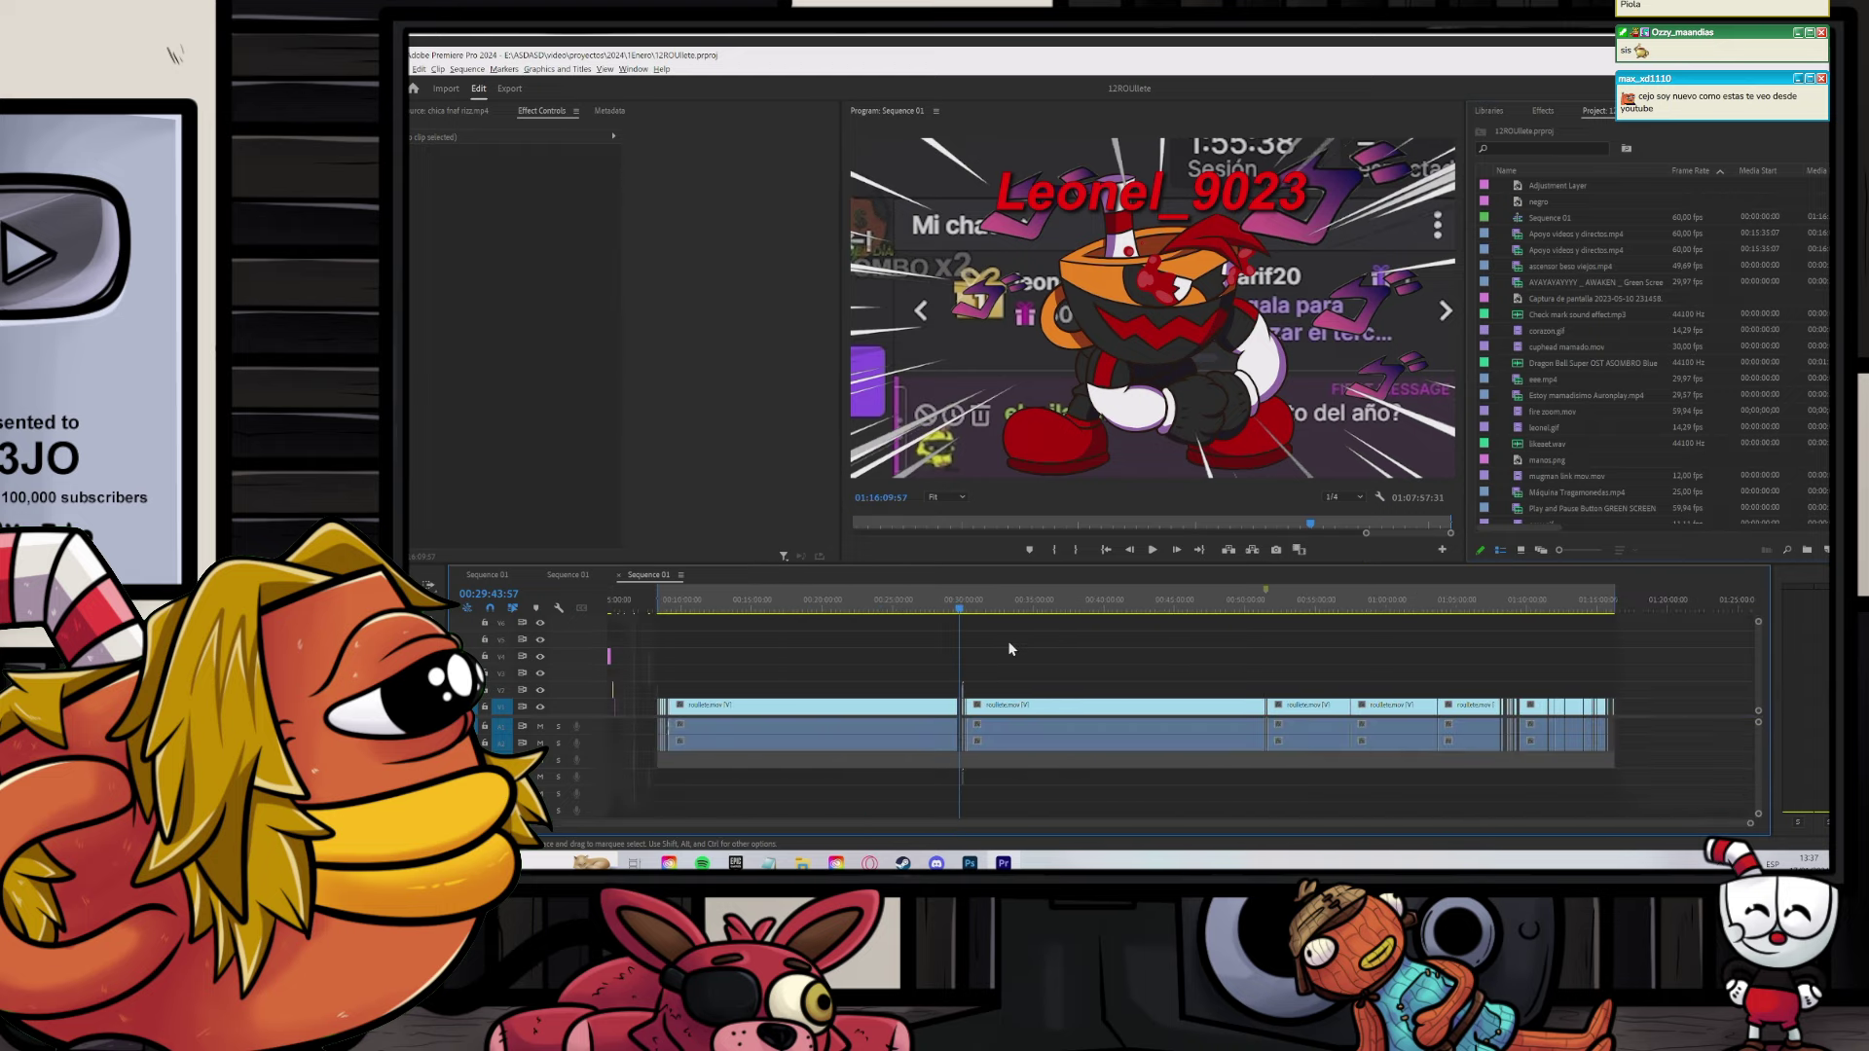
Step: Return to the Buckshot 2 sequence, save the project and play the long footage clip from 00:23:36:51 to the item-table shot at 00:23:52:03
{"action": "left_click", "coordinate": [567, 575]}
{"action": "left_click", "coordinate": [486, 576]}
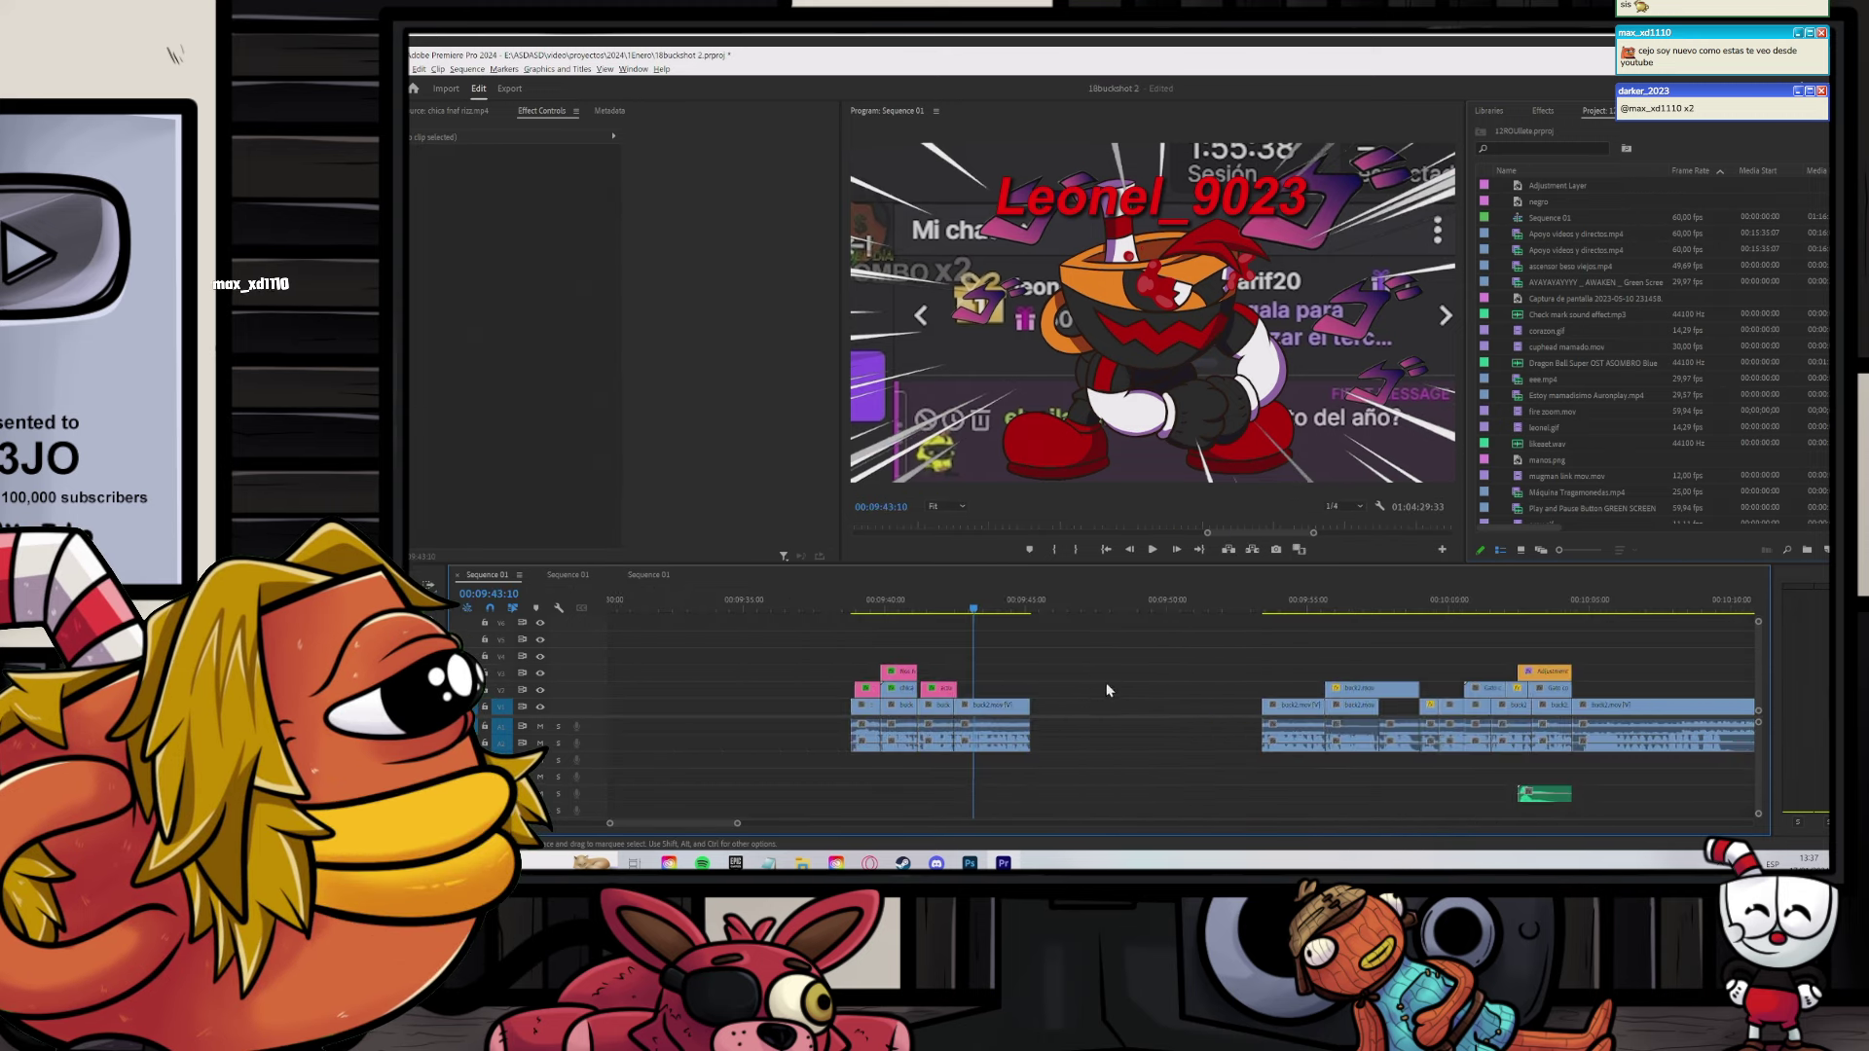
{"action": "left_click", "coordinate": [938, 604]}
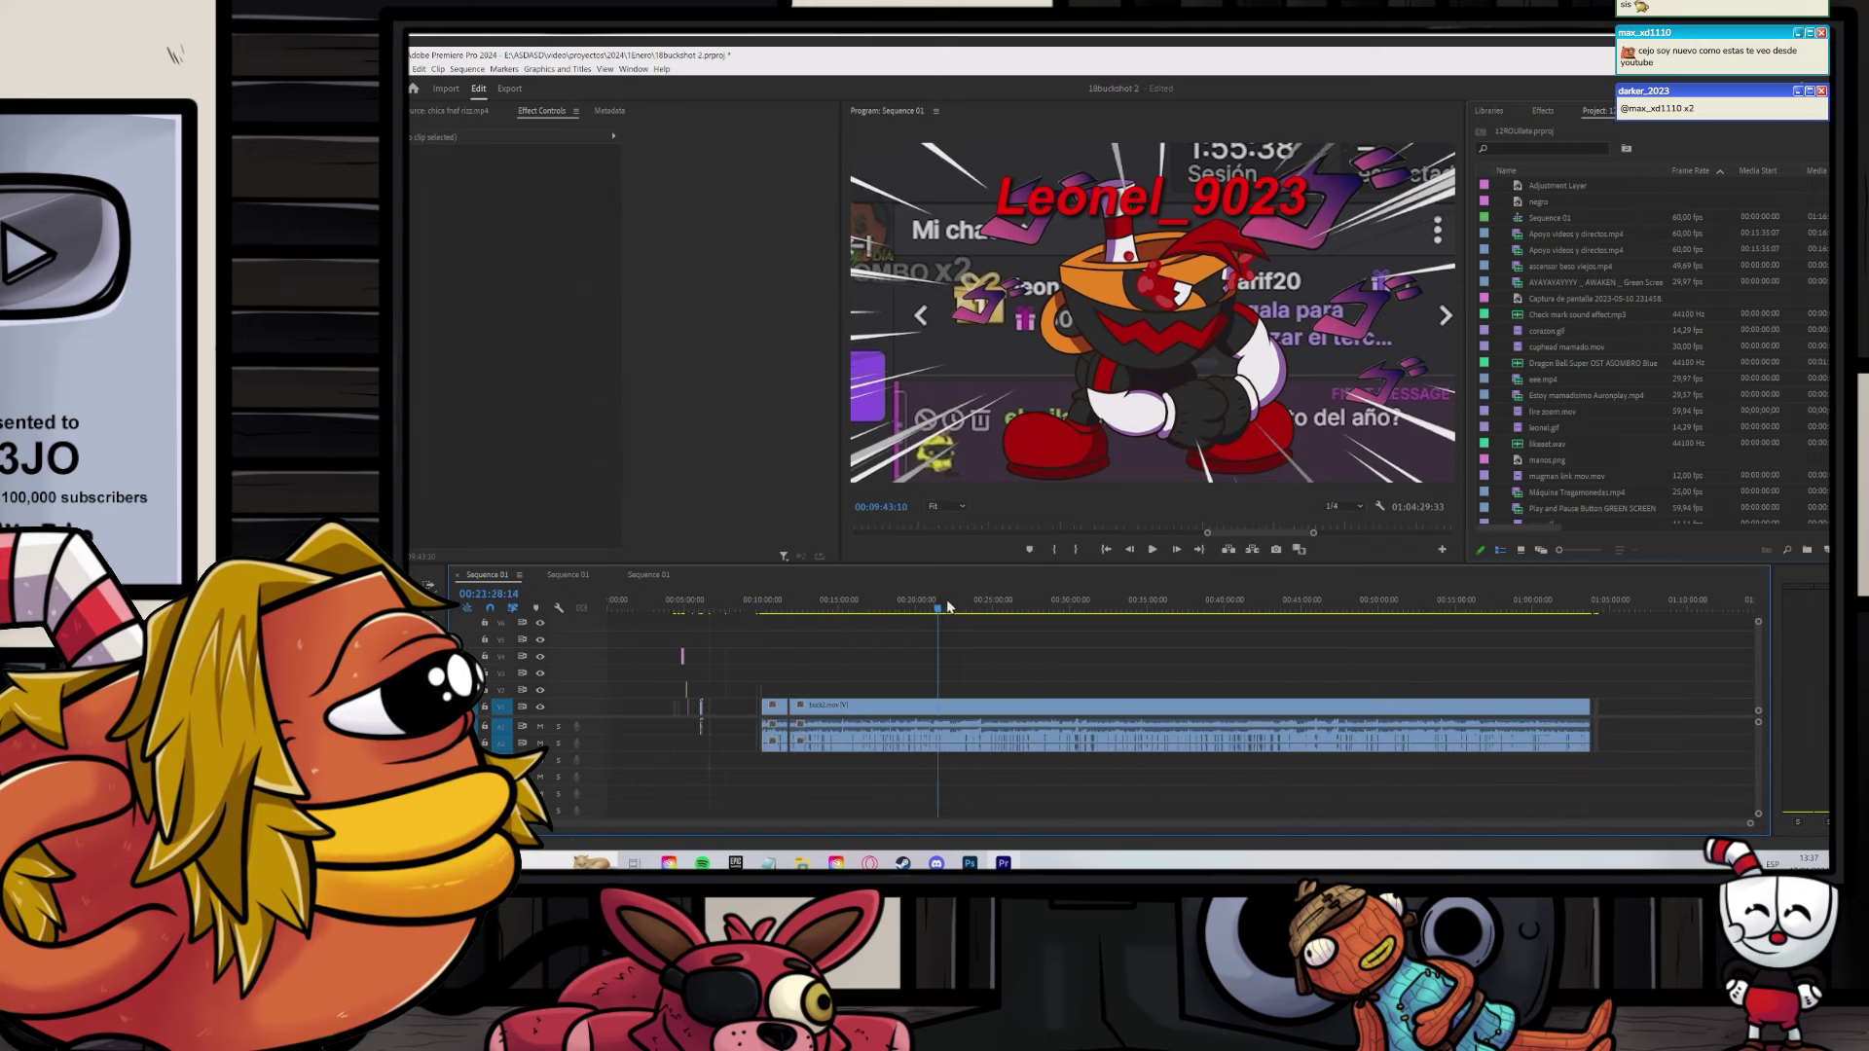
{"action": "scroll", "coordinate": [964, 614], "scroll_direction": "up", "scroll_amount": 5}
{"action": "left_click_drag", "start_coordinate": [976, 613], "coordinate": [1002, 614]}
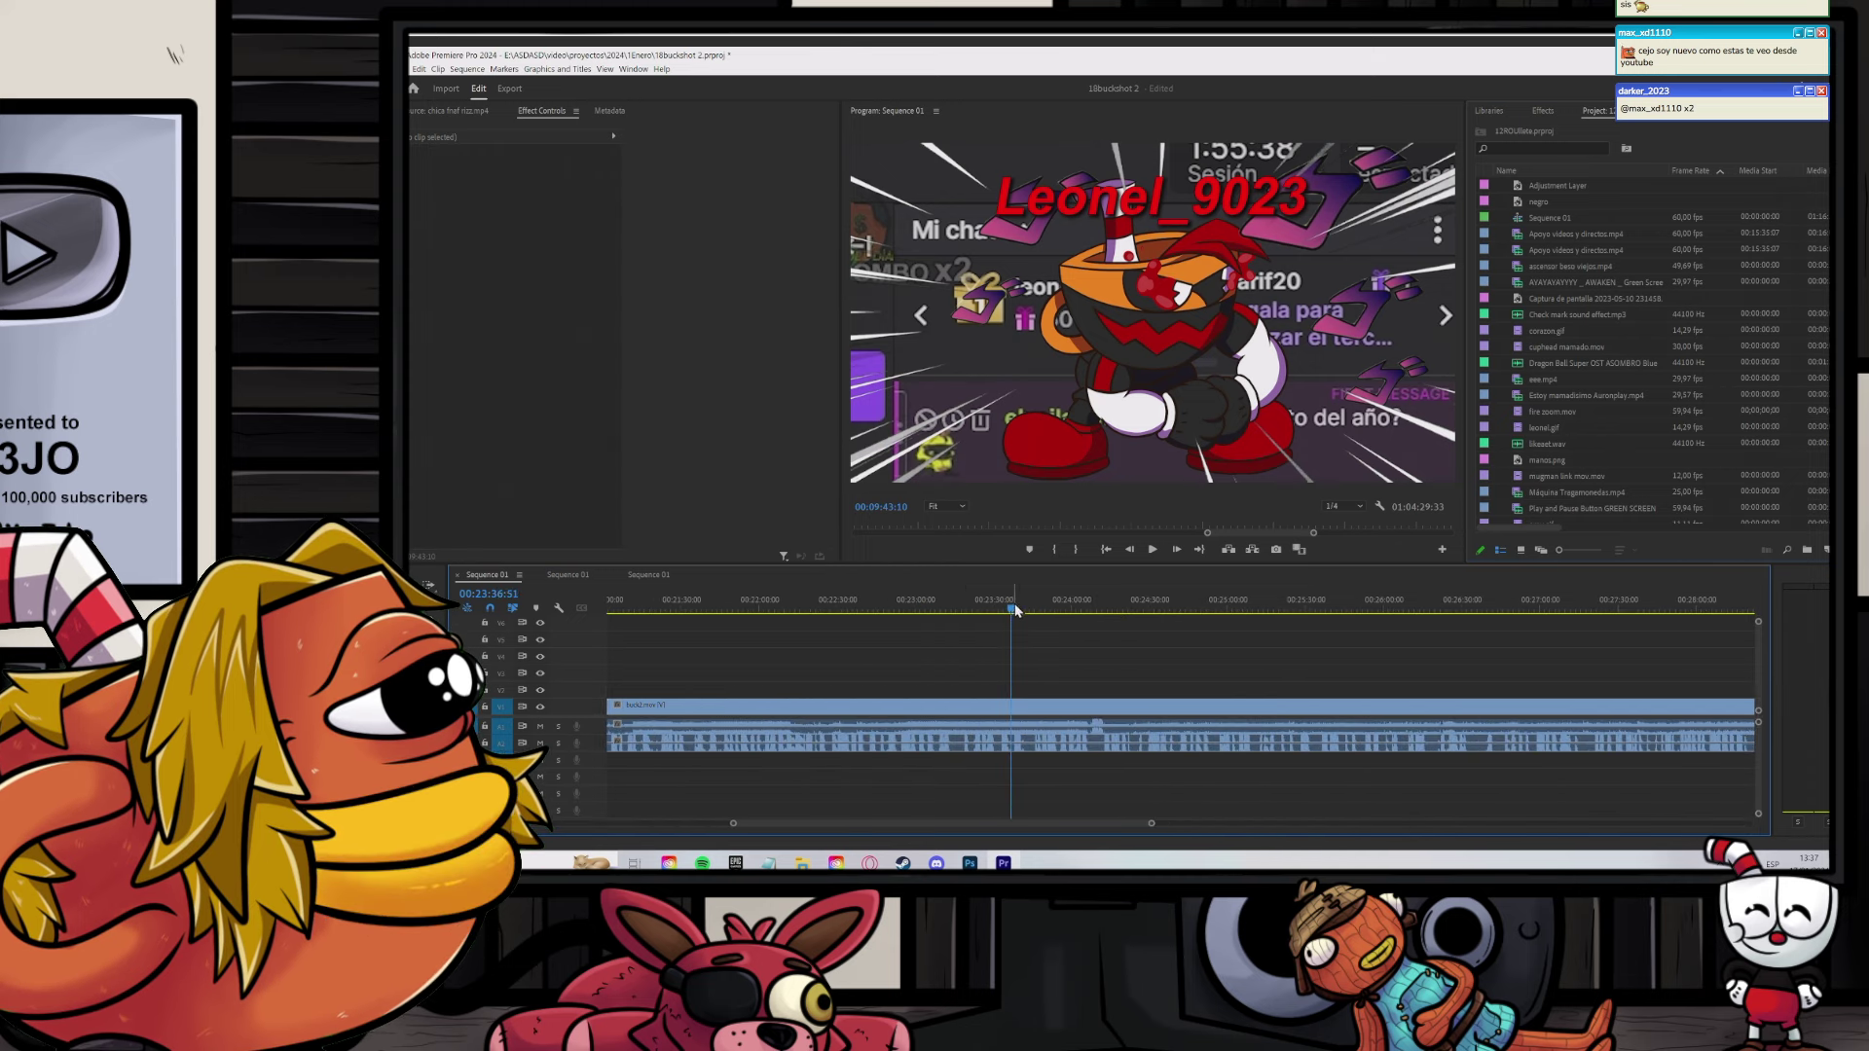
{"action": "key", "text": "ctrl+s"}
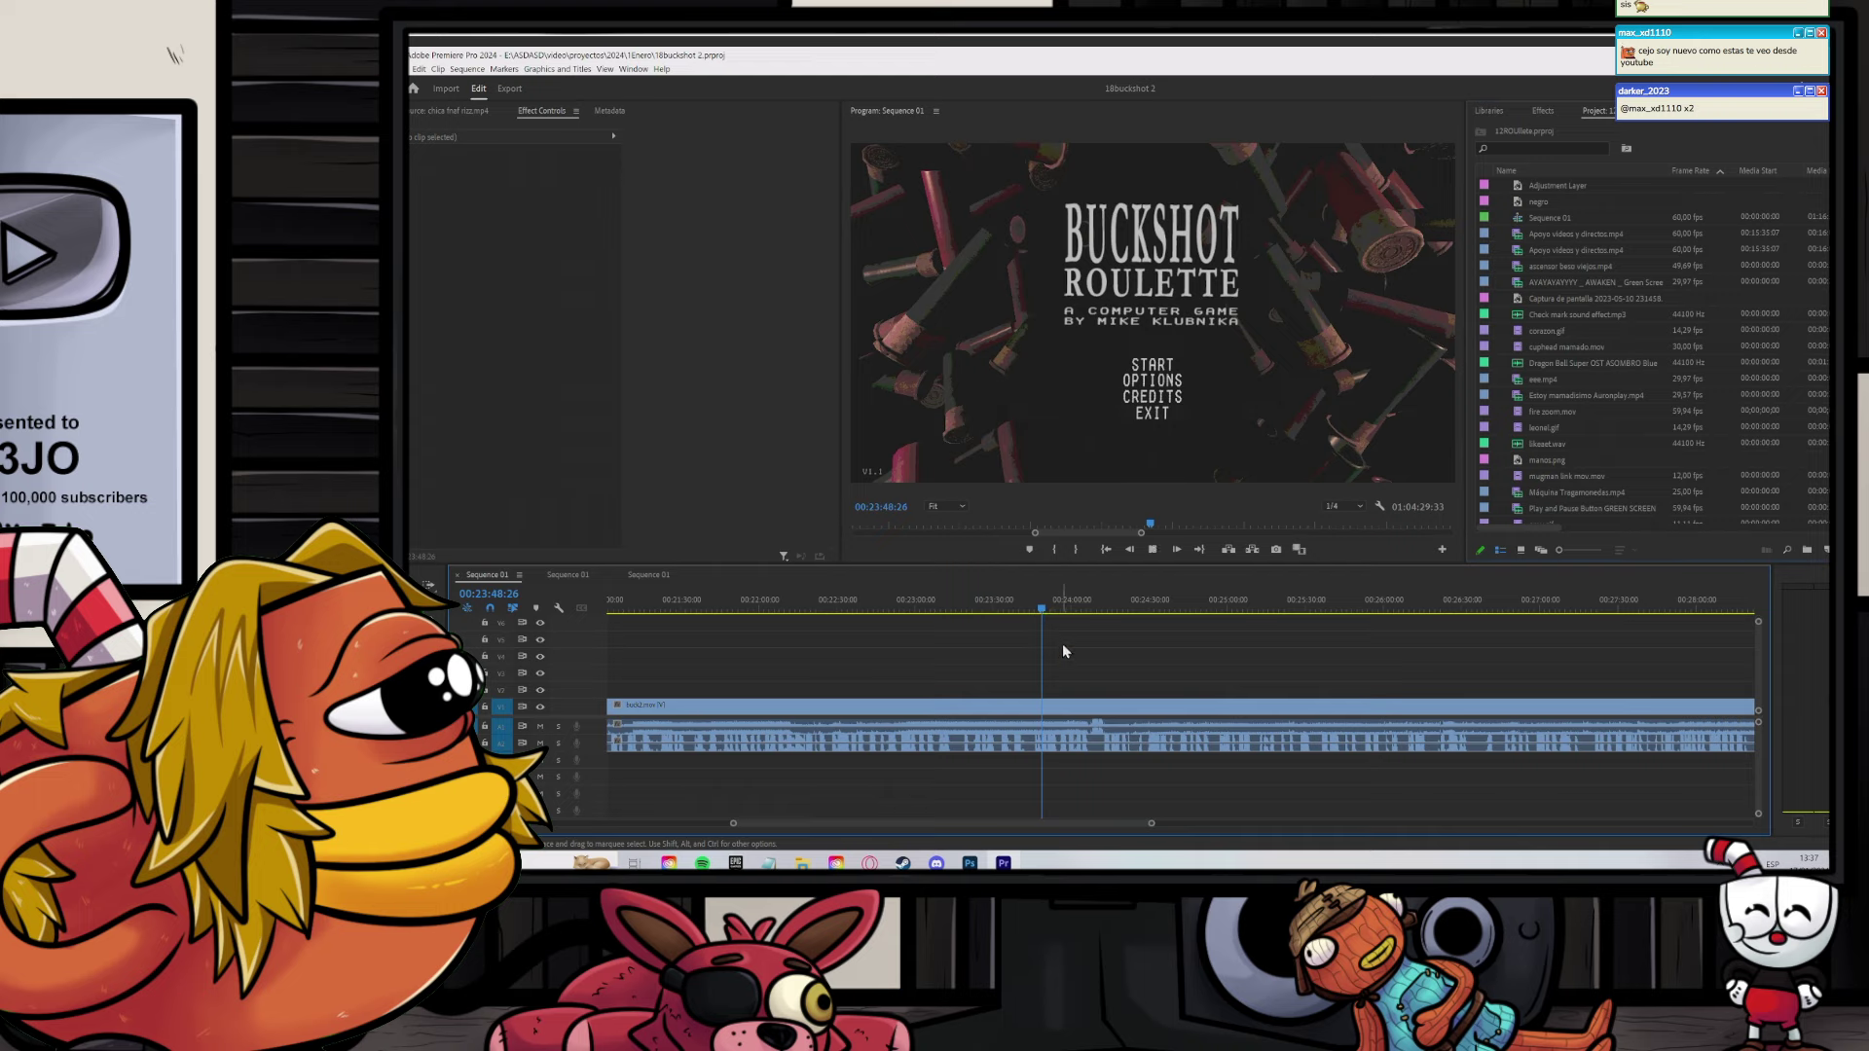
{"action": "key", "text": "space"}
{"action": "mouse_move", "coordinate": [1054, 609]}
{"action": "left_mouse_down"}
{"action": "mouse_move", "coordinate": [977, 617]}
{"action": "mouse_move", "coordinate": [1110, 625]}
{"action": "mouse_move", "coordinate": [1052, 617]}
{"action": "left_mouse_up"}
{"action": "scroll", "coordinate": [1045, 630], "scroll_direction": "up", "scroll_amount": 4}
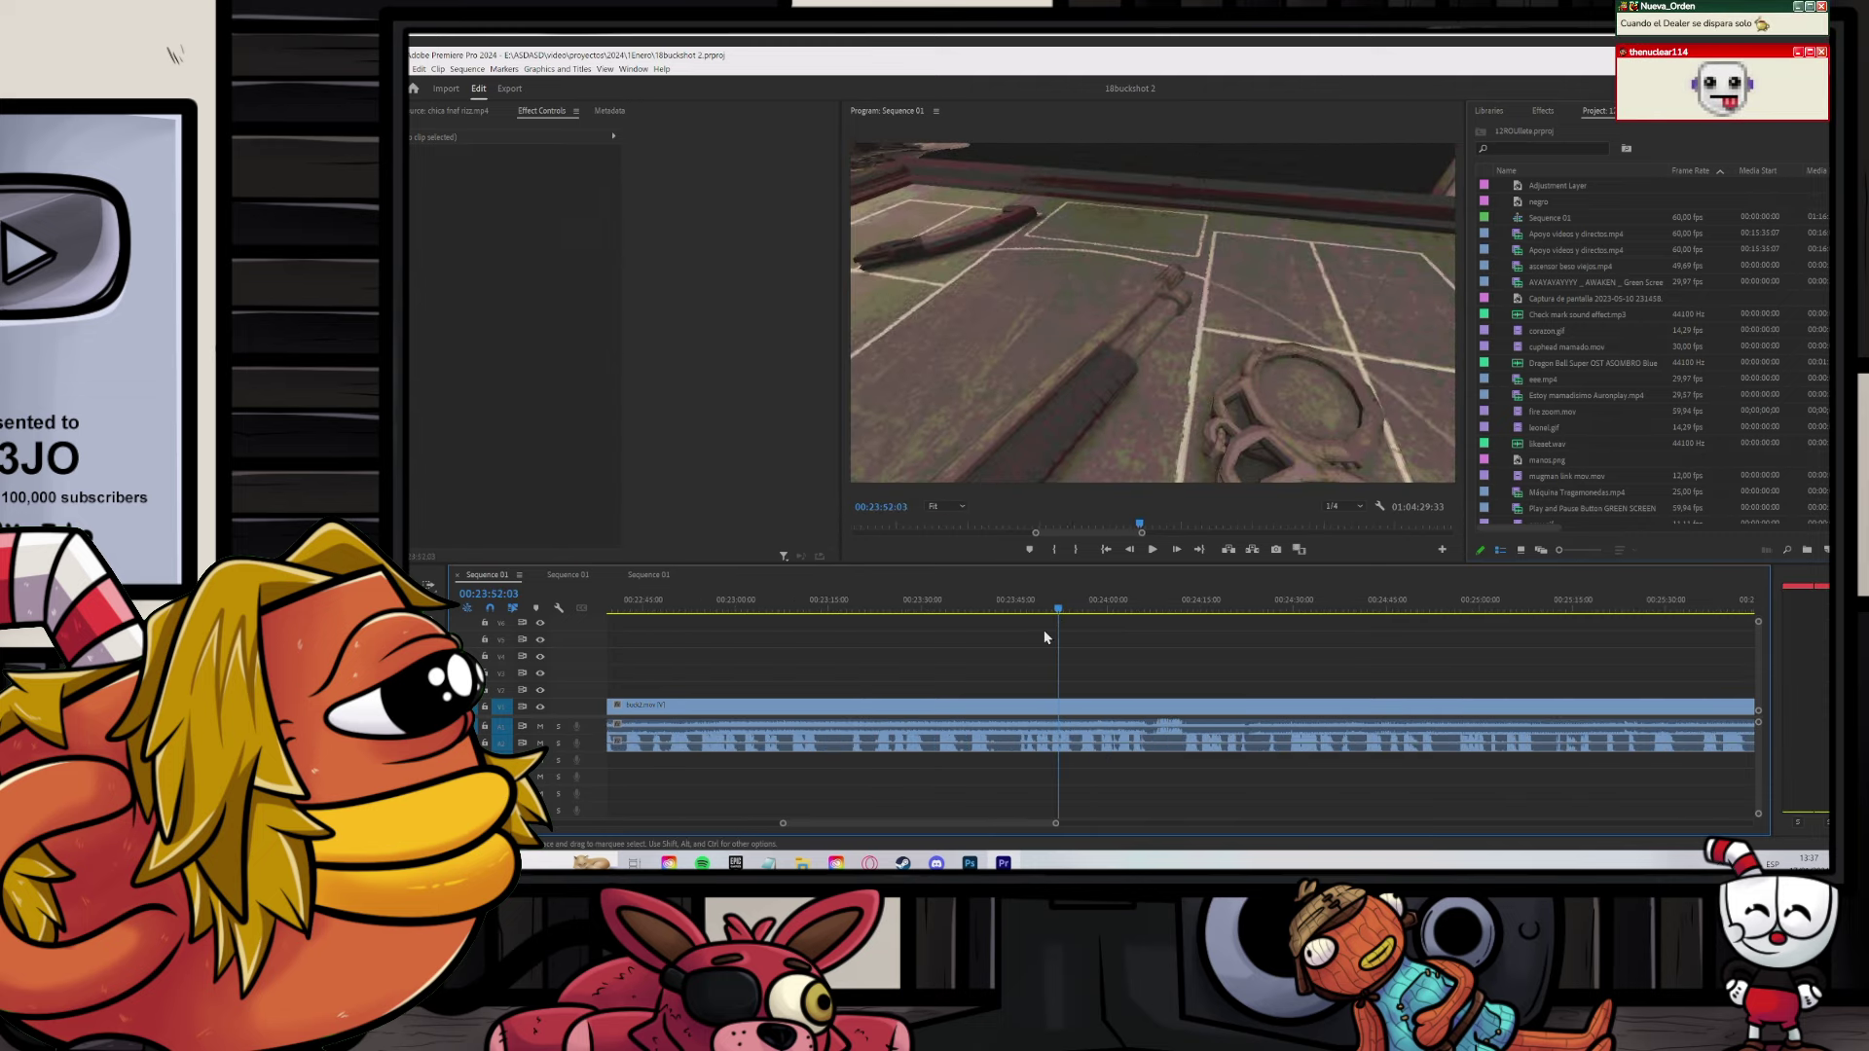
Step: Cut the long footage clip at 00:23:52:03 and again a little further on to isolate the item-table segment
{"action": "key", "text": "c"}
{"action": "left_click", "coordinate": [1058, 707]}
{"action": "left_click", "coordinate": [1154, 705]}
{"action": "key", "text": "v"}
Step: Copy the isolated item-table segment into the empty stretch and place it on a higher track aligned with the fourth footage clip's start
{"action": "left_click", "coordinate": [1103, 709]}
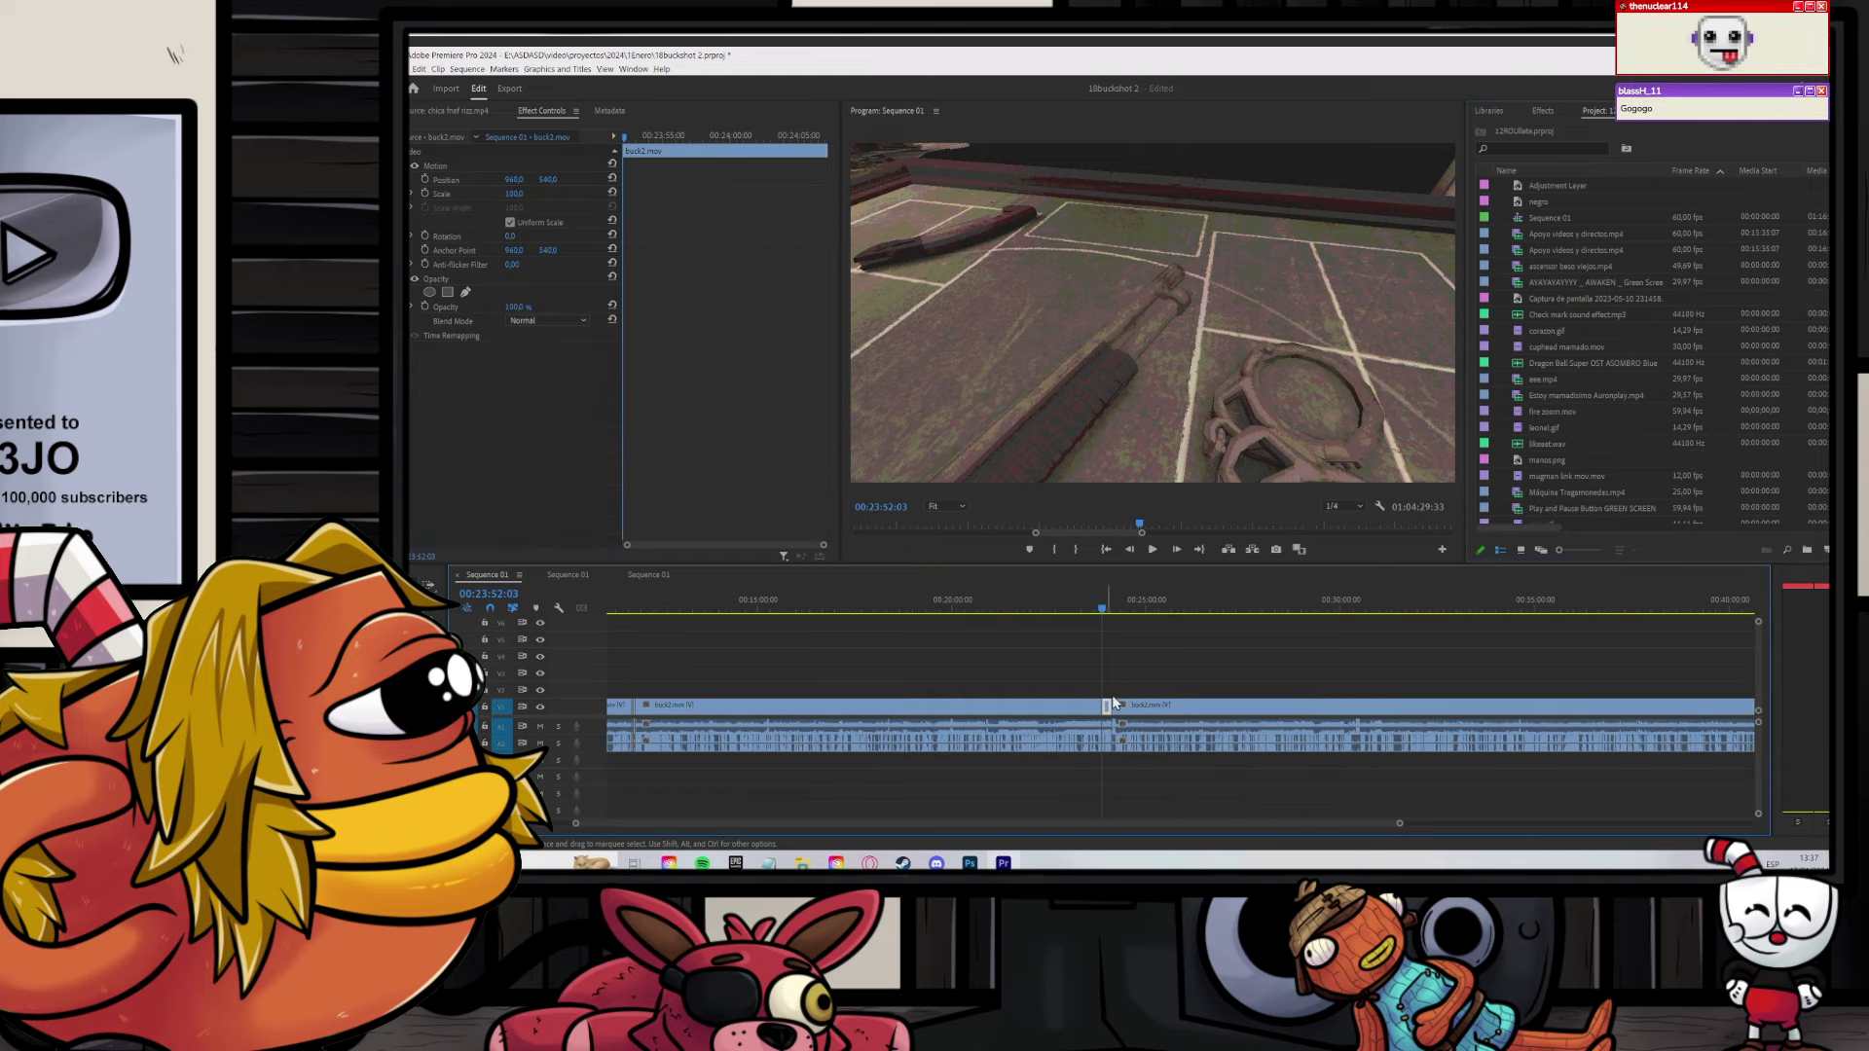
{"action": "scroll", "coordinate": [1113, 703], "scroll_direction": "down", "scroll_amount": 4}
{"action": "scroll", "coordinate": [791, 658], "scroll_direction": "up", "scroll_amount": 9}
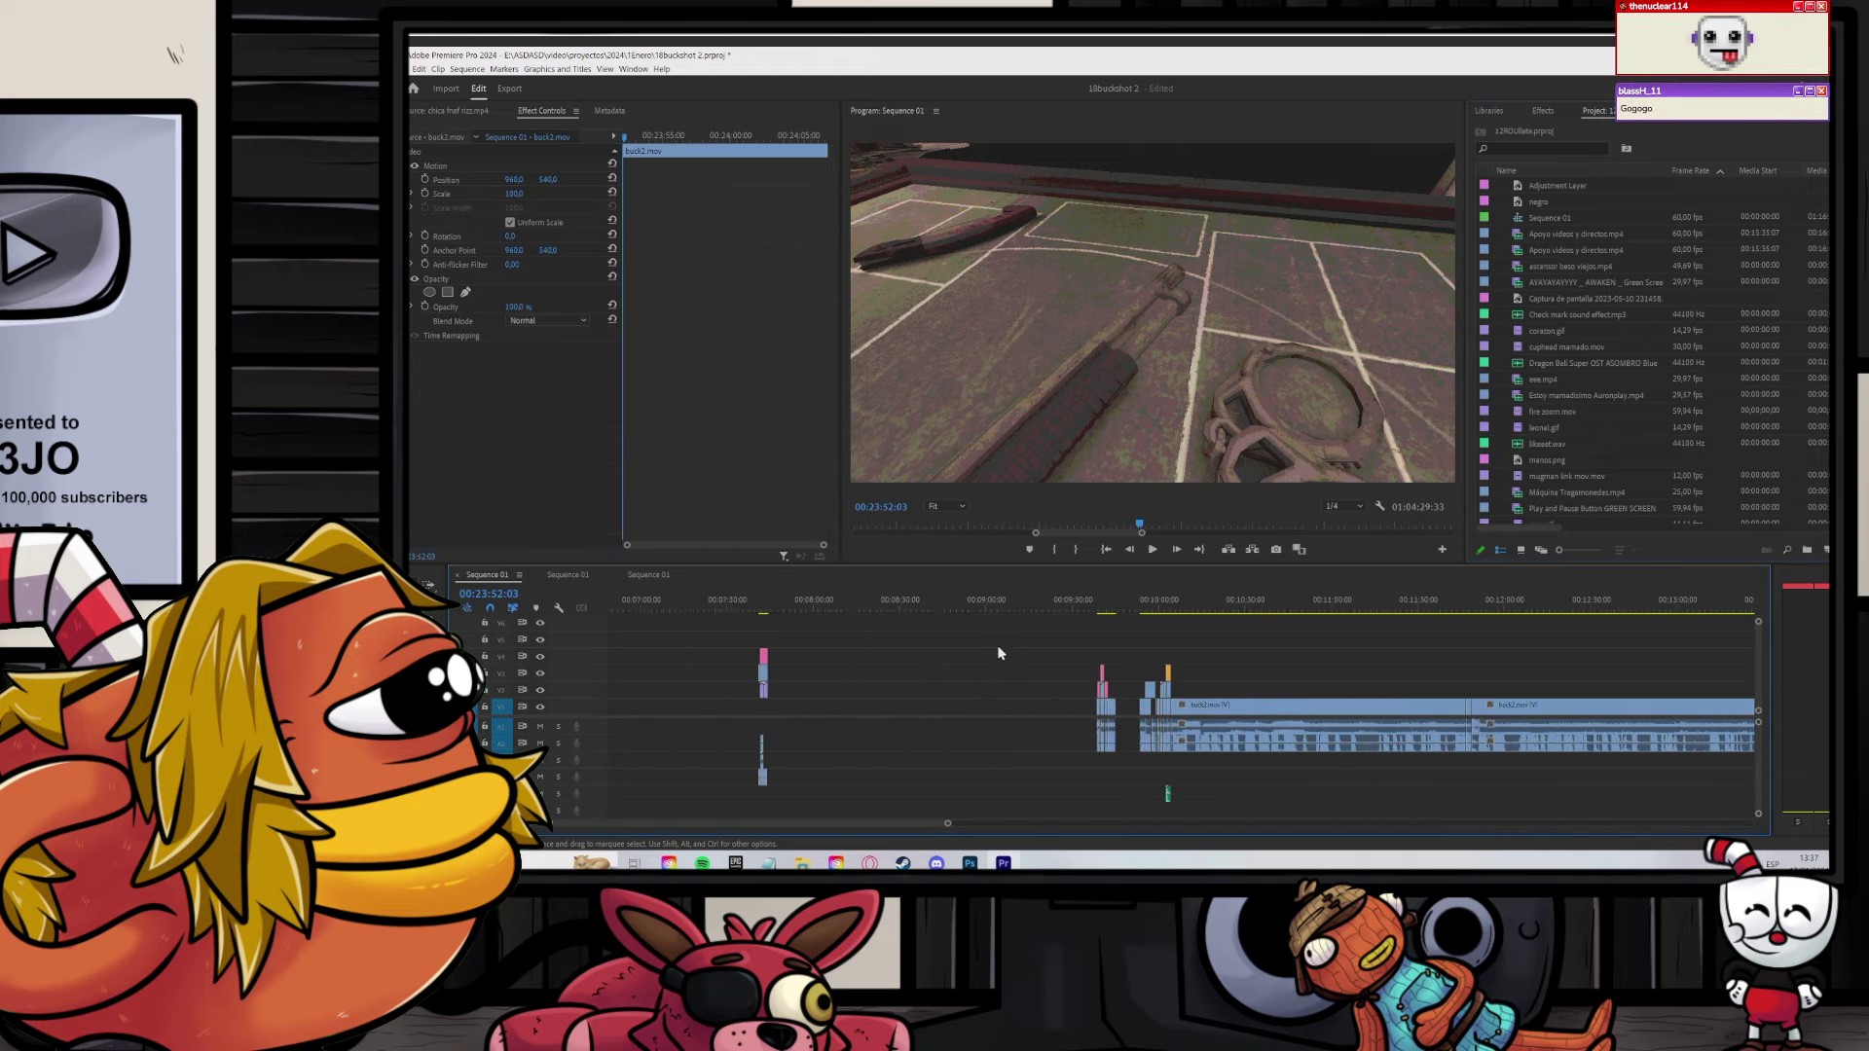
{"action": "left_click", "coordinate": [970, 604]}
{"action": "key", "text": "ctrl+v"}
{"action": "scroll", "coordinate": [1160, 647], "scroll_direction": "up", "scroll_amount": 4}
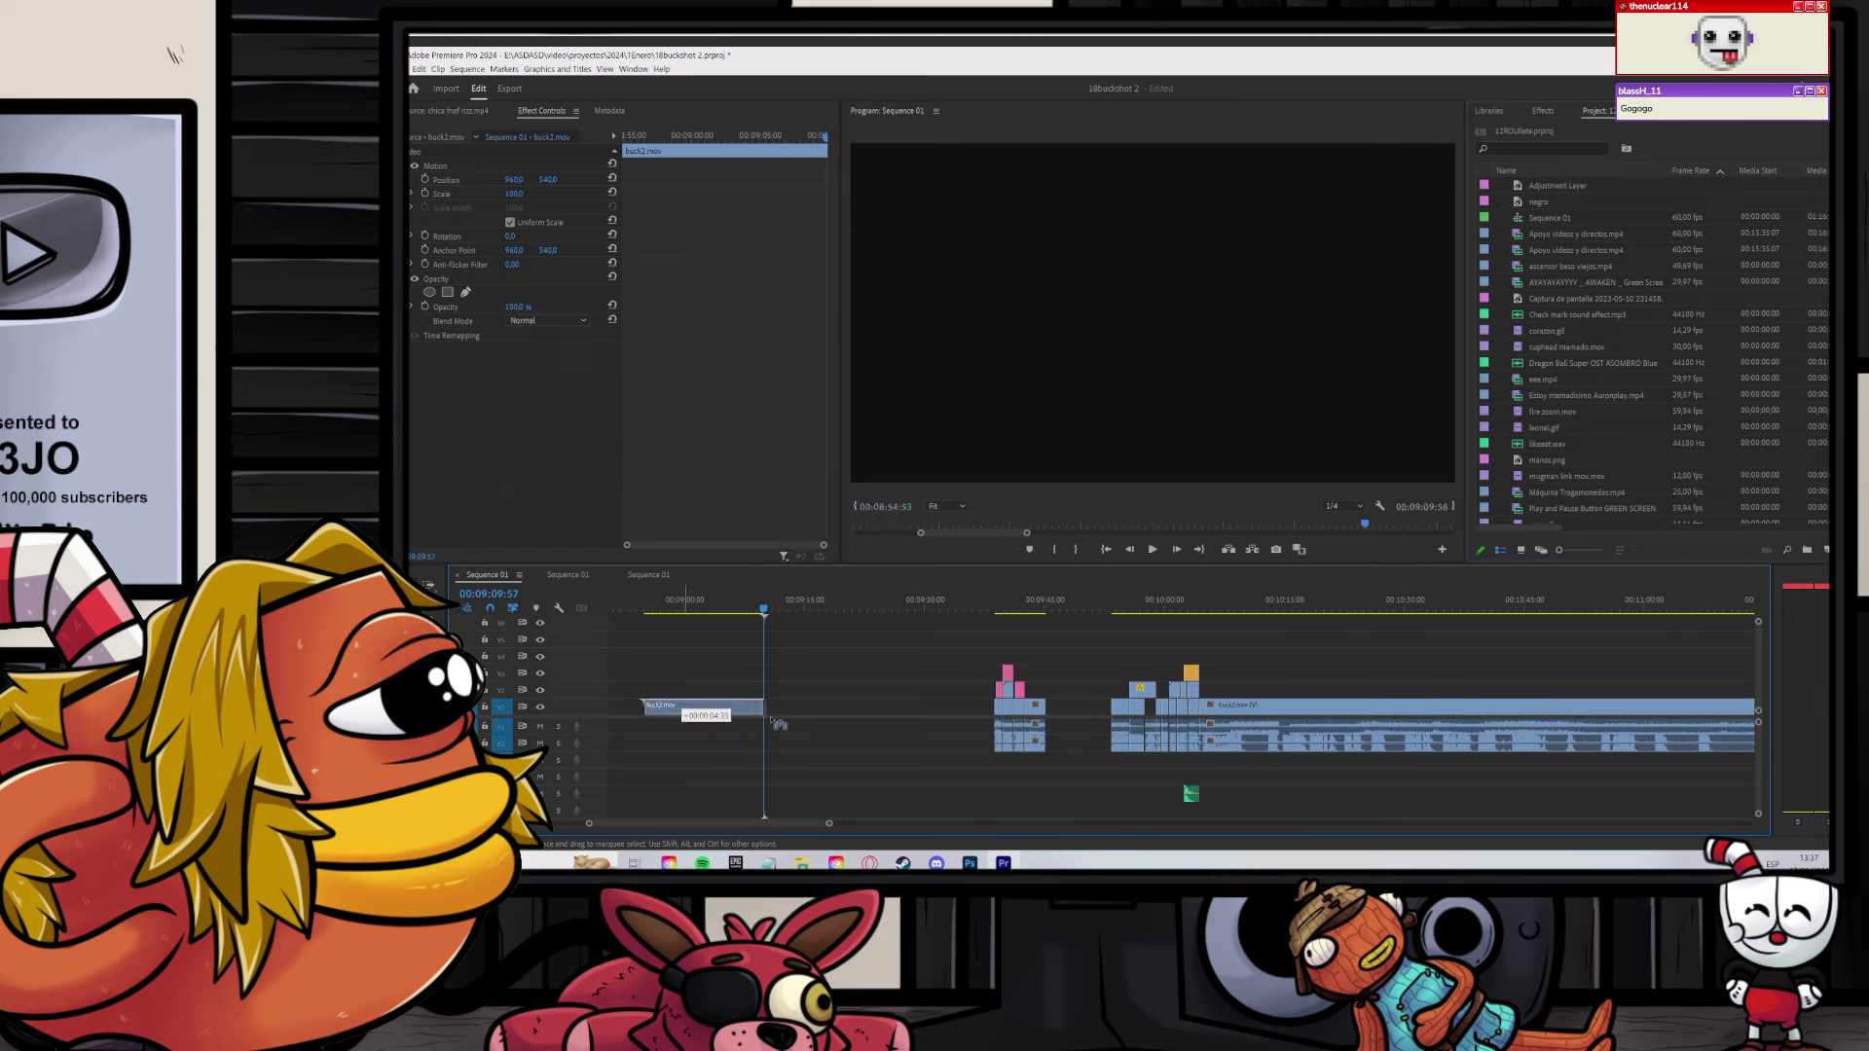
{"action": "left_click", "coordinate": [1042, 611]}
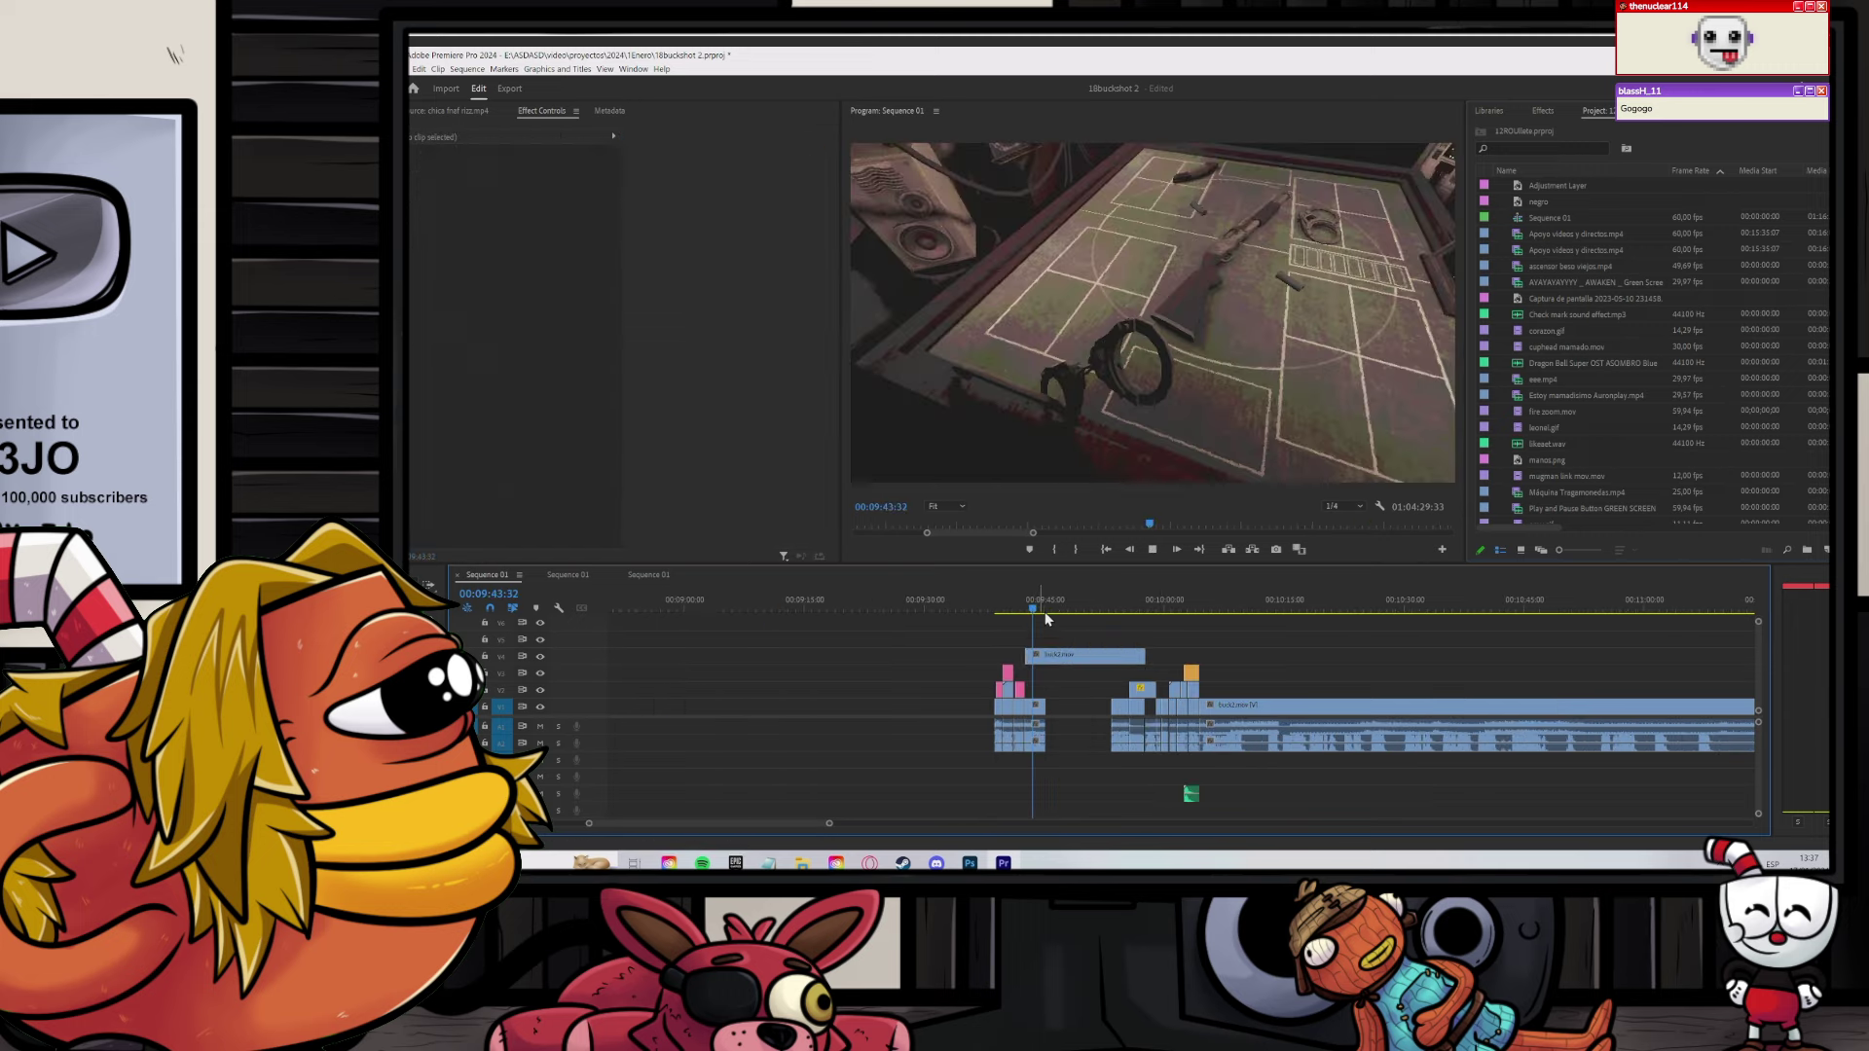
{"action": "scroll", "coordinate": [1118, 656], "scroll_direction": "up", "scroll_amount": 3}
{"action": "key", "text": "space"}
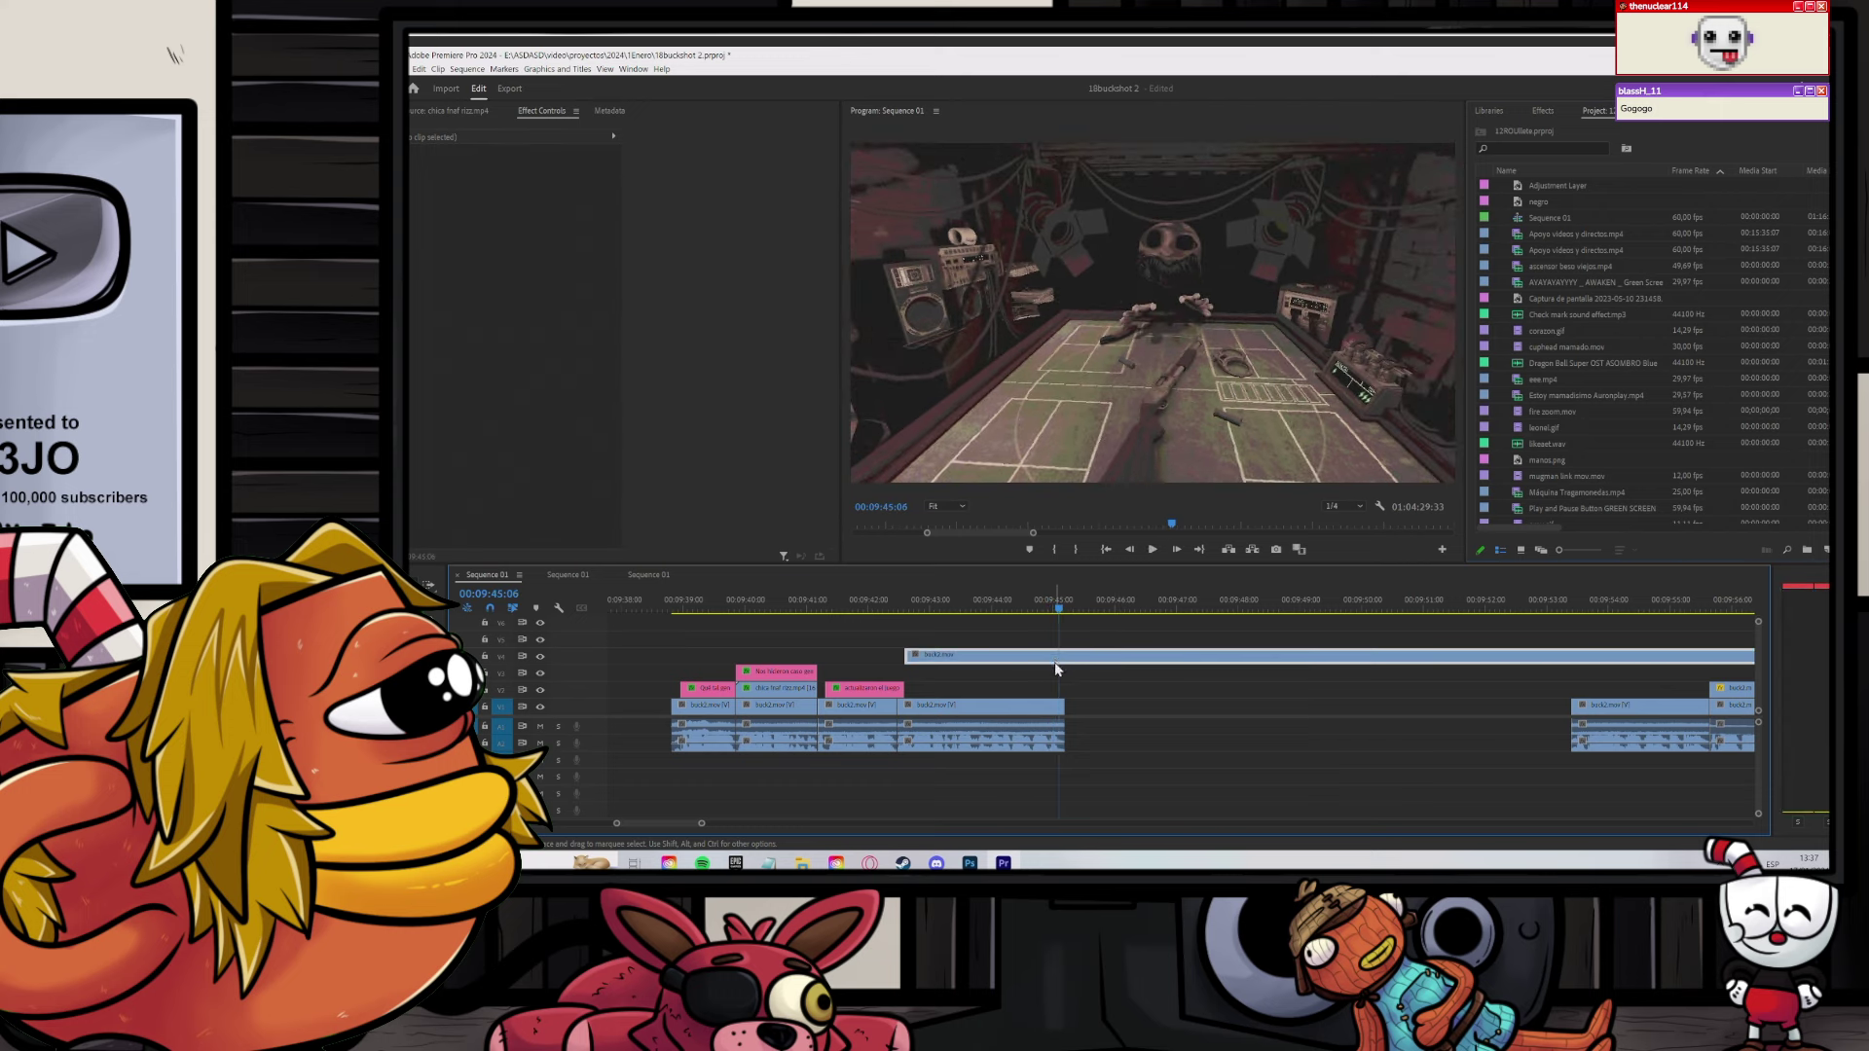
Step: Close the empty stretch after the fourth footage clip so the following footage group joins it
{"action": "left_click_drag", "start_coordinate": [1054, 663], "coordinate": [1106, 675]}
{"action": "scroll", "coordinate": [1091, 705], "scroll_direction": "down", "scroll_amount": 3}
{"action": "key", "text": "Delete"}
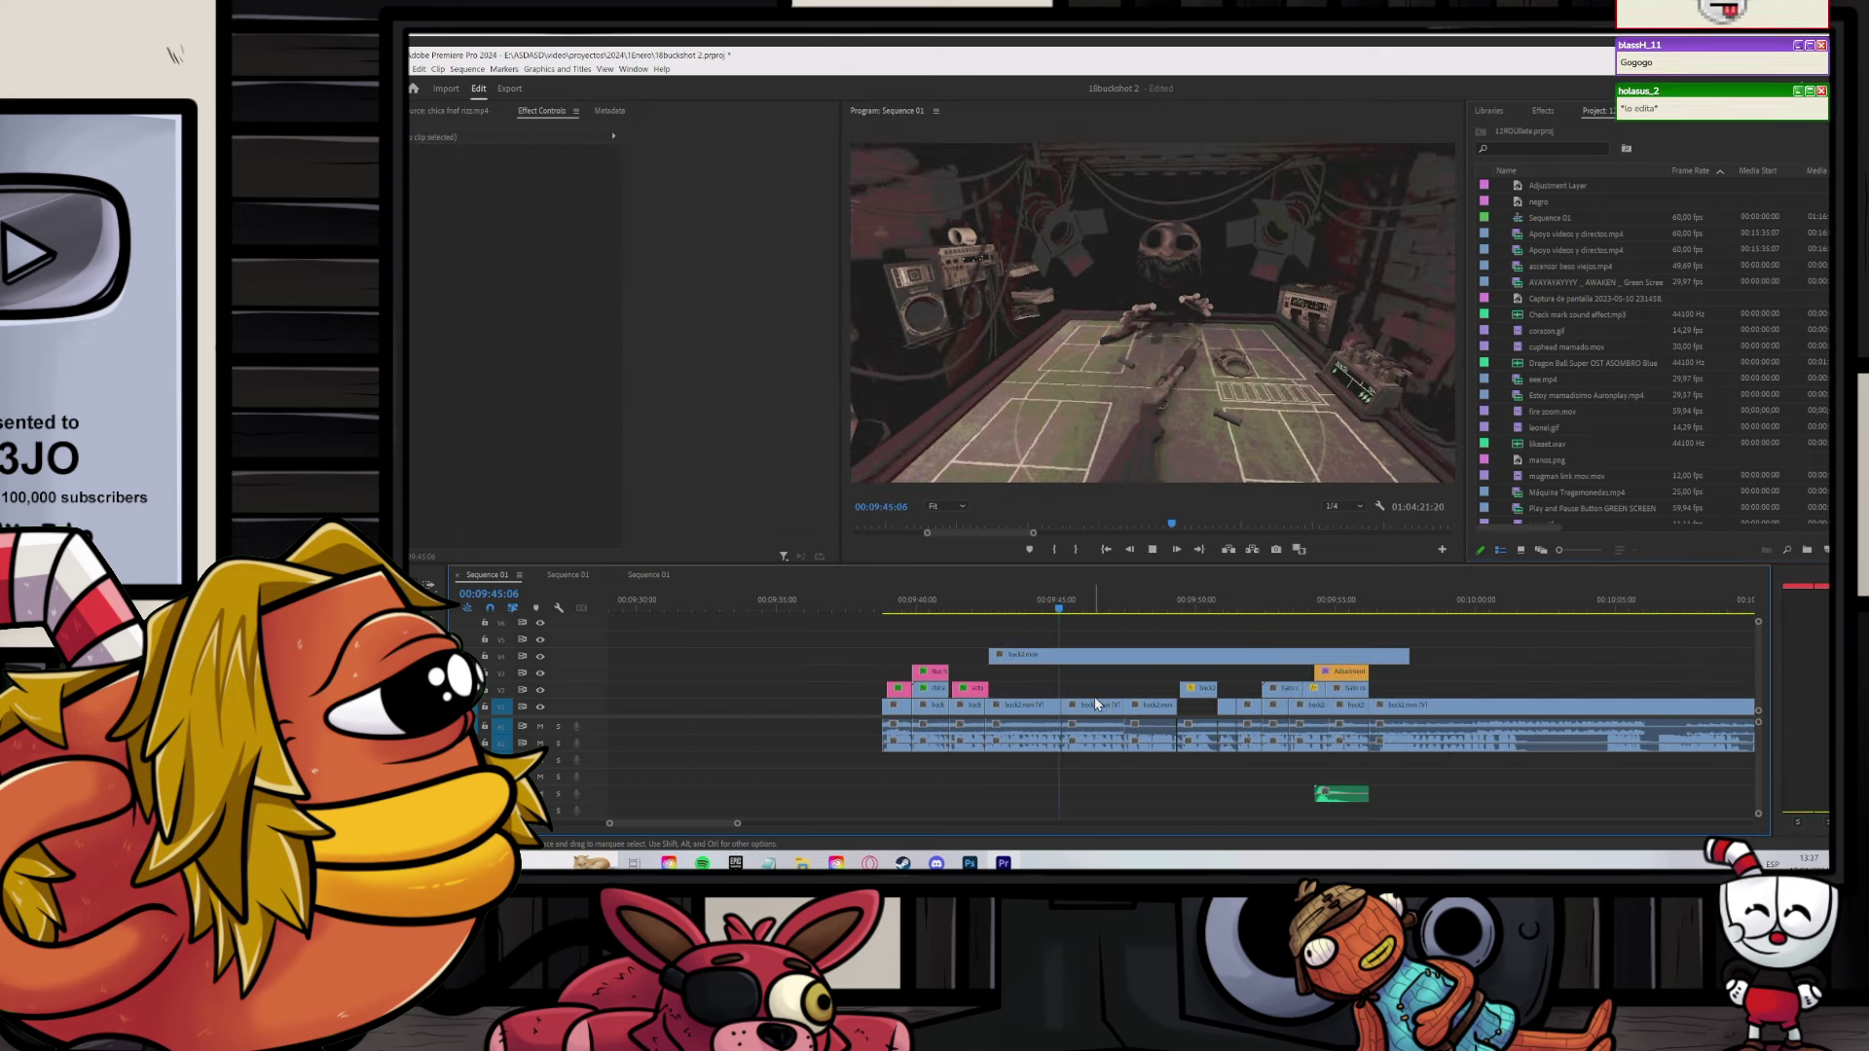
Step: Cut at 00:09:49:07, delete the rest of the item-table overlay and the footage tail beneath it, and close the gap
{"action": "scroll", "coordinate": [1097, 703], "scroll_direction": "up", "scroll_amount": 3}
{"action": "scroll", "coordinate": [1113, 695], "scroll_direction": "down", "scroll_amount": 1}
{"action": "scroll", "coordinate": [1114, 694], "scroll_direction": "up", "scroll_amount": 3}
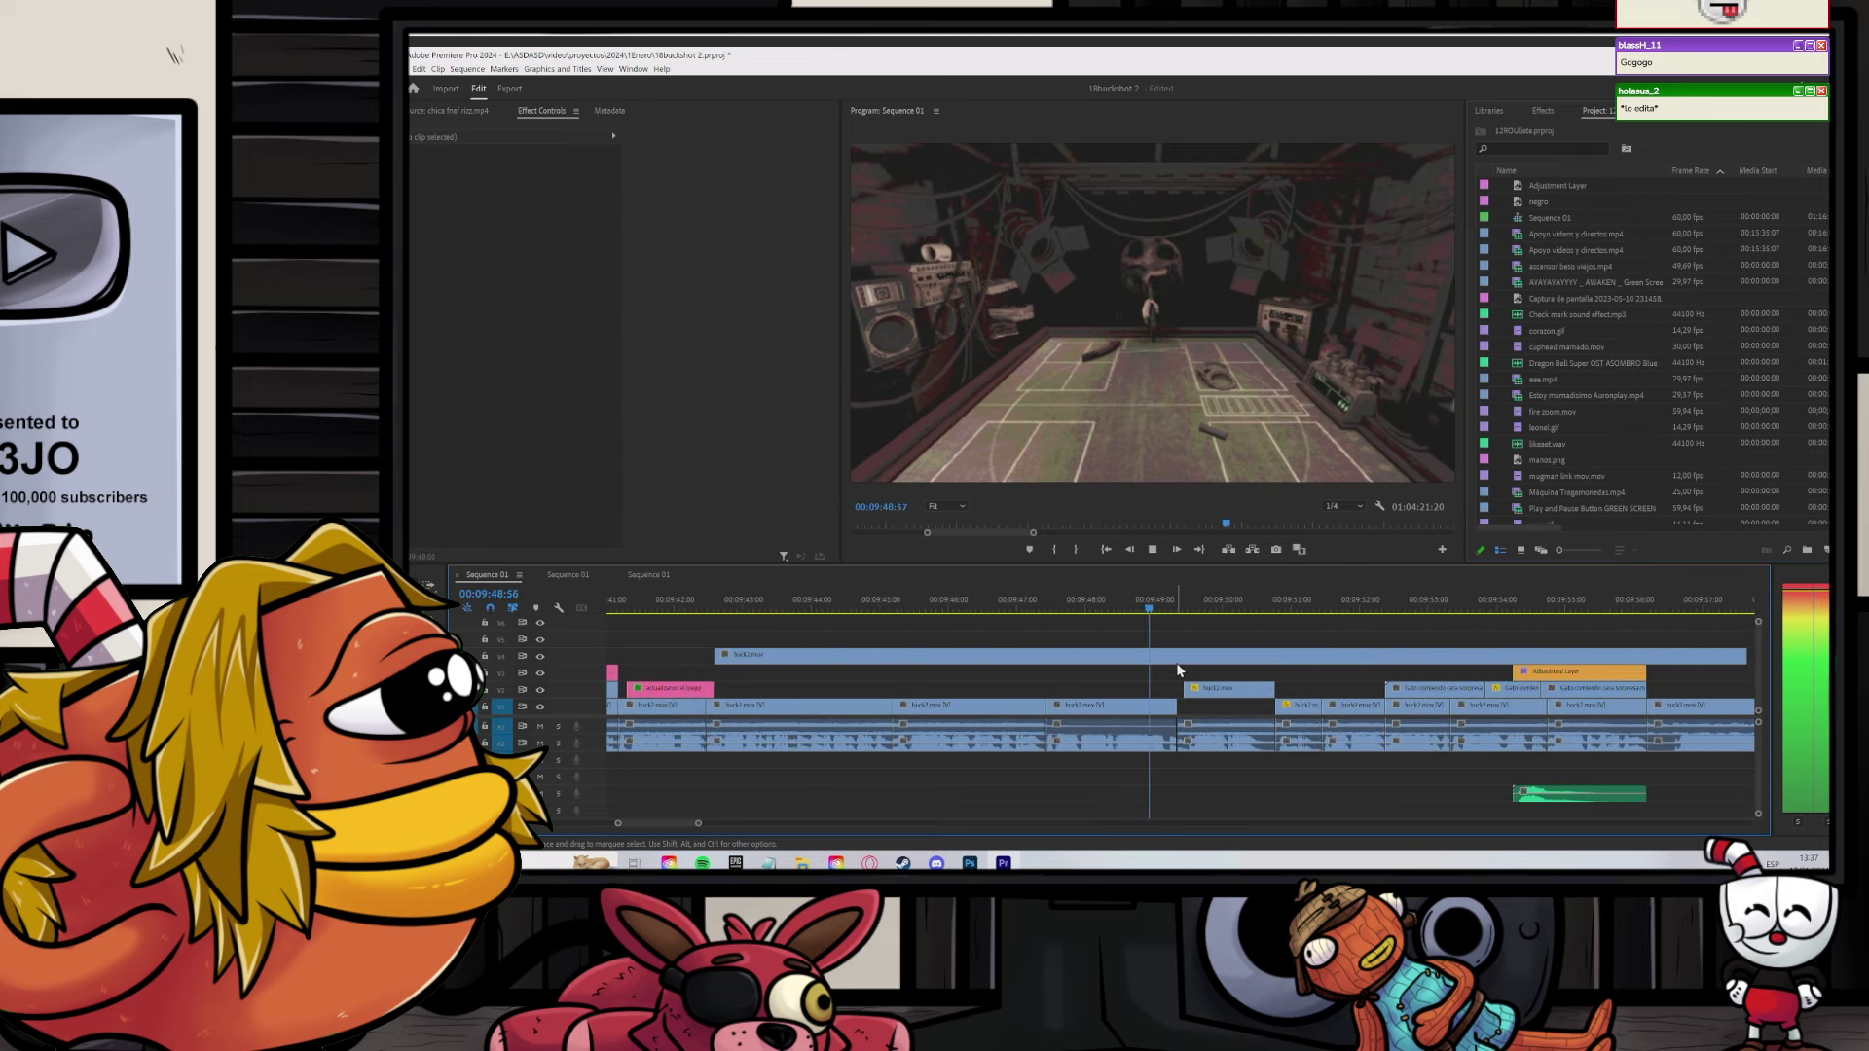
{"action": "key", "text": "space"}
{"action": "scroll", "coordinate": [1176, 662], "scroll_direction": "up", "scroll_amount": 2}
{"action": "key", "text": "ctrl+k"}
{"action": "left_click", "coordinate": [1201, 662]}
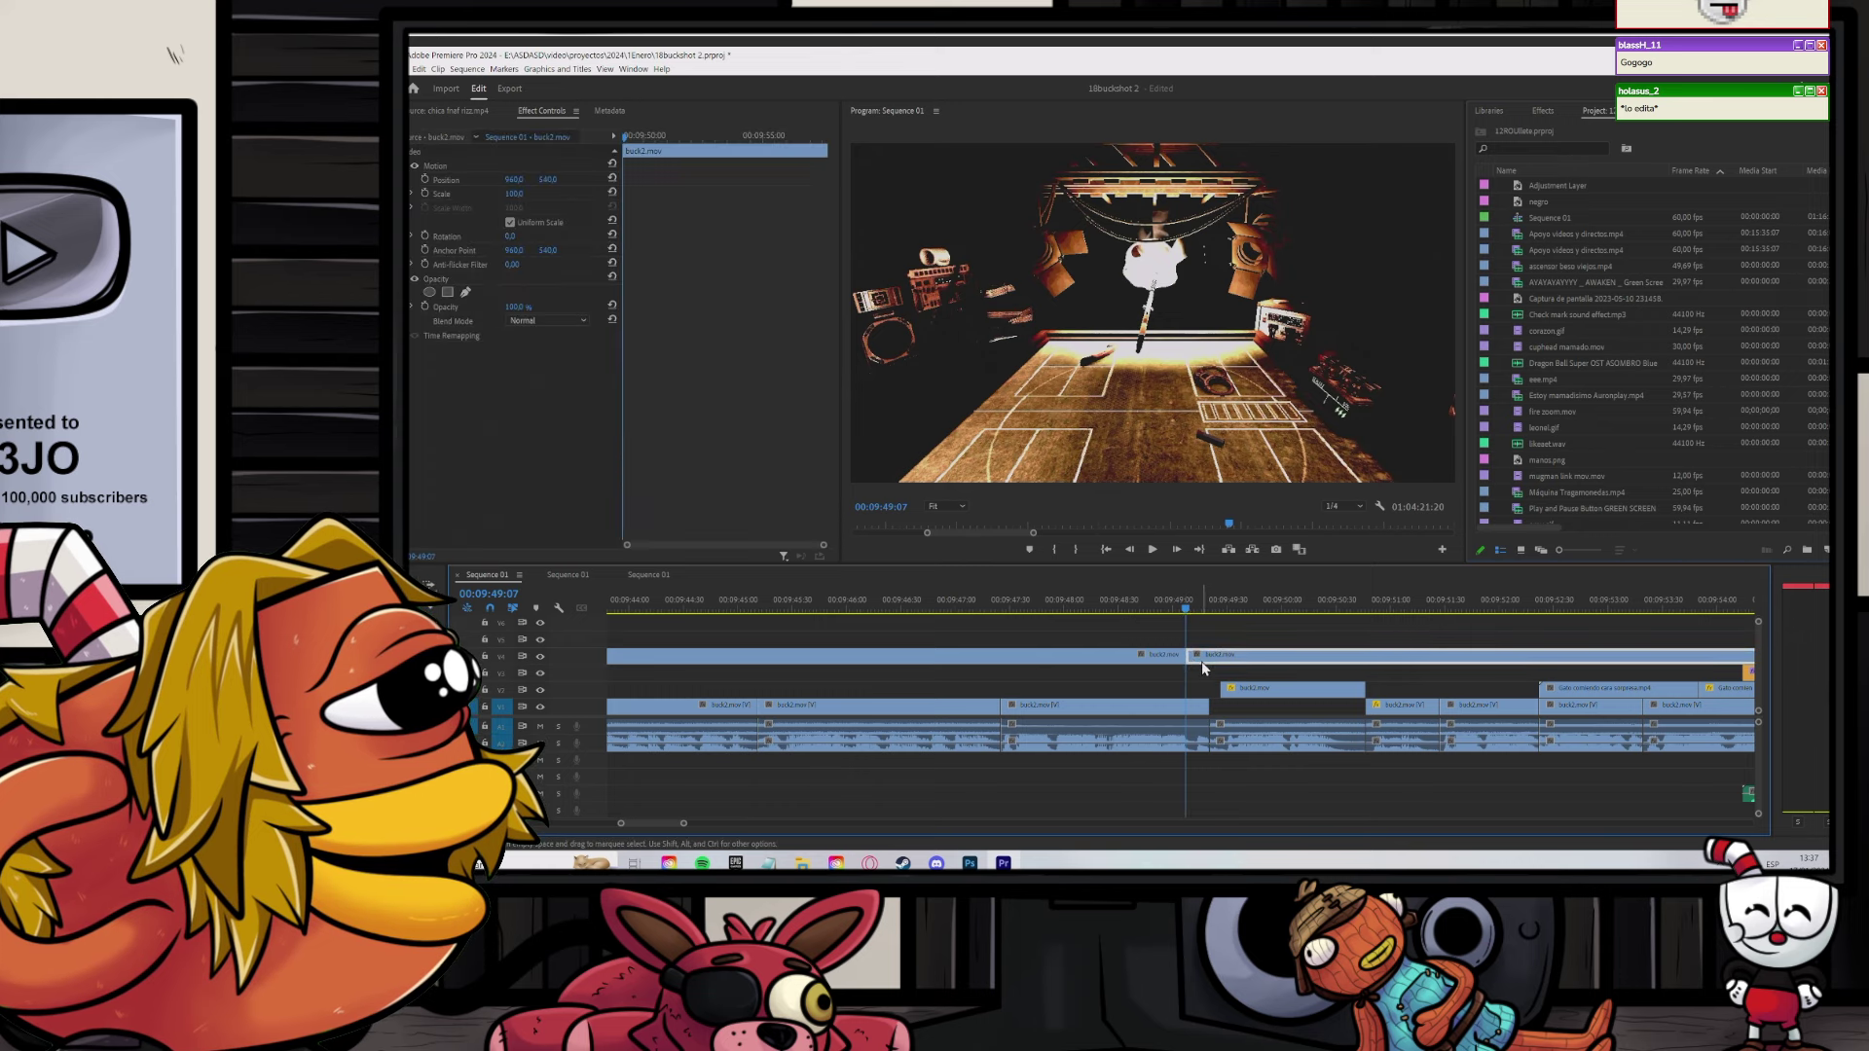
{"action": "key", "text": "Delete"}
{"action": "left_click", "coordinate": [1202, 703]}
{"action": "key", "text": "Delete"}
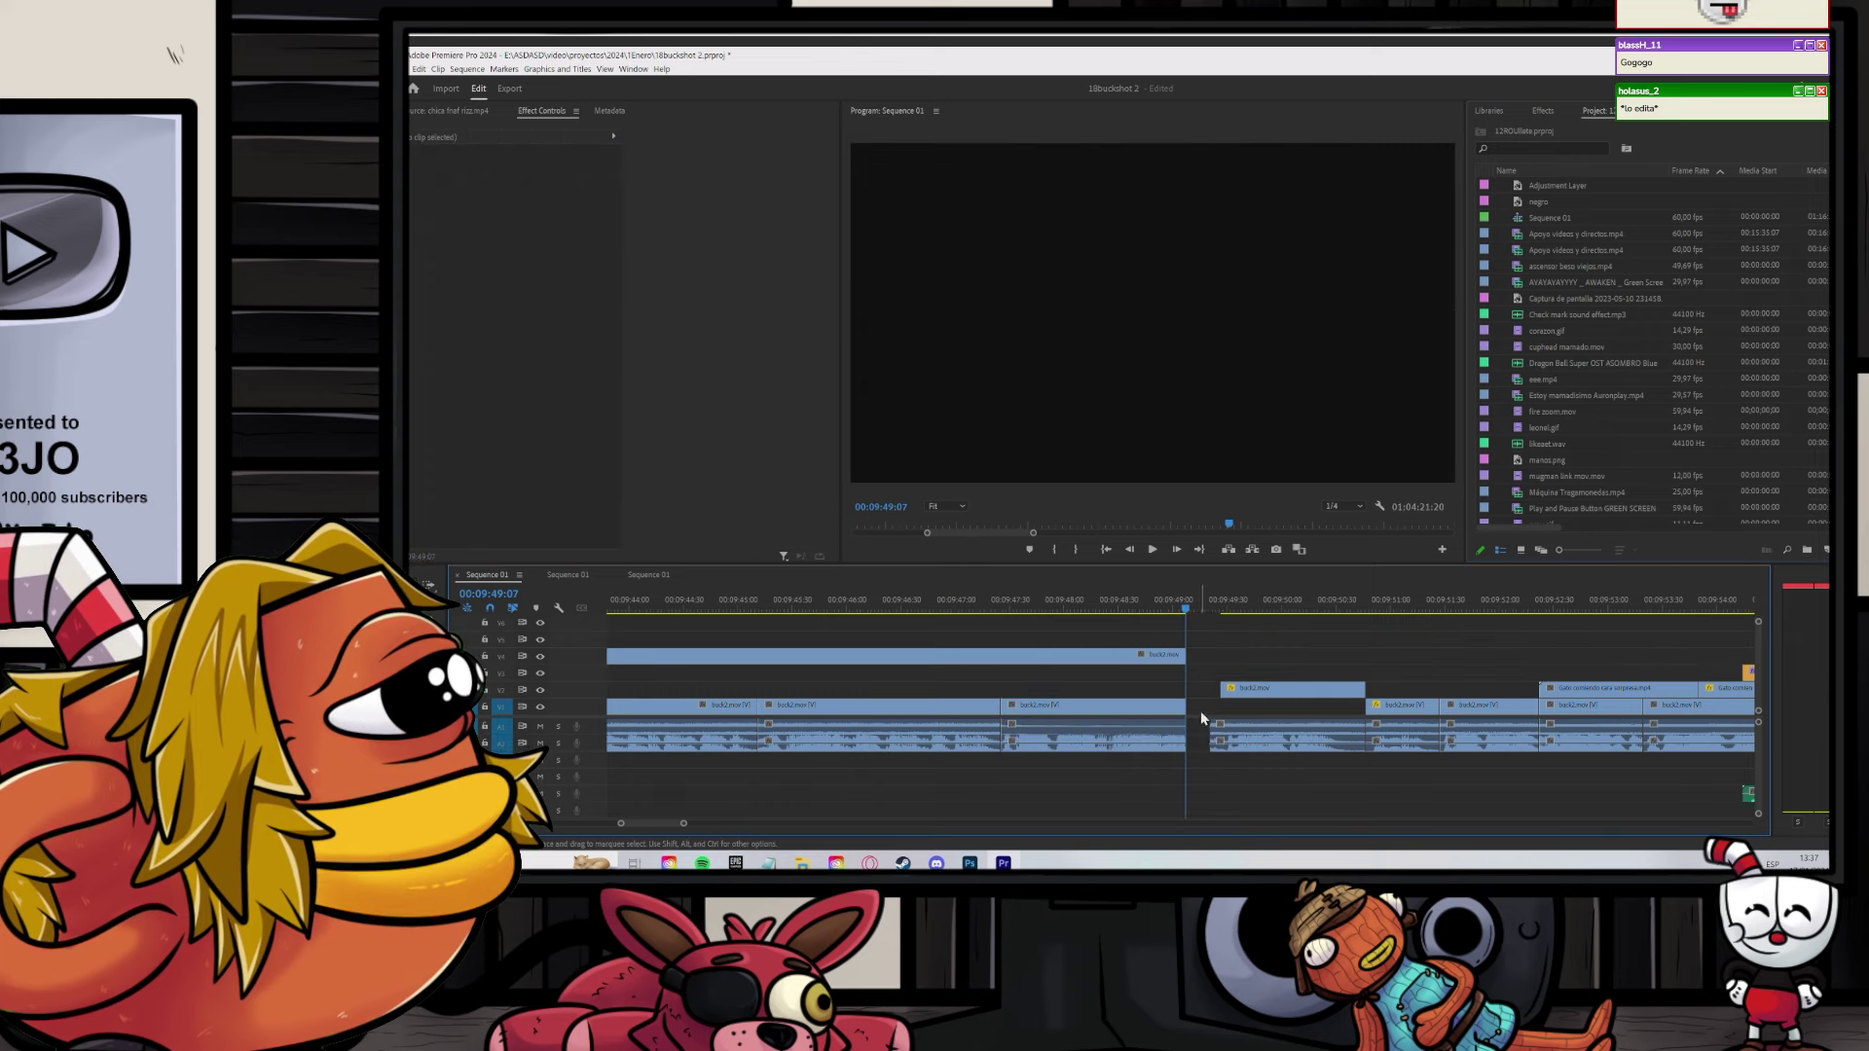
{"action": "key", "text": "Delete"}
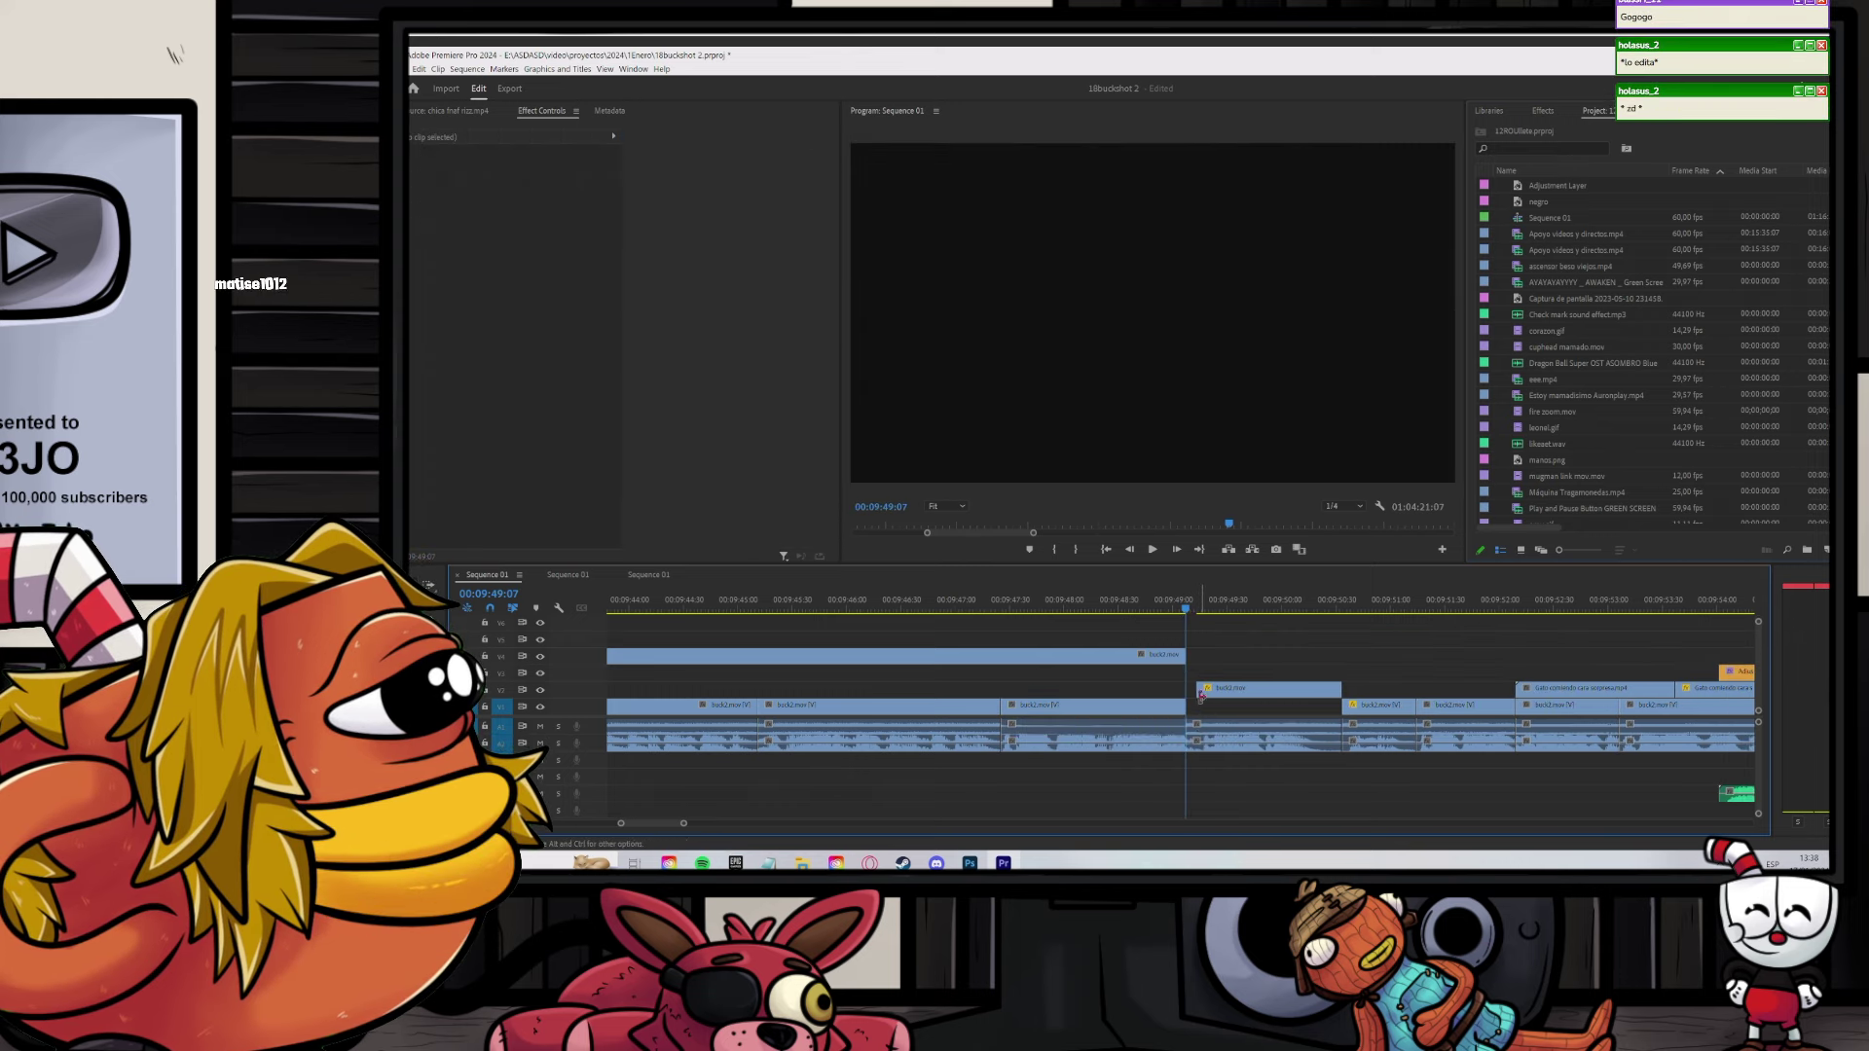
Step: Play past the new join and lower the item-table overlay by one track
{"action": "key", "text": "space"}
{"action": "key", "text": "minus"}
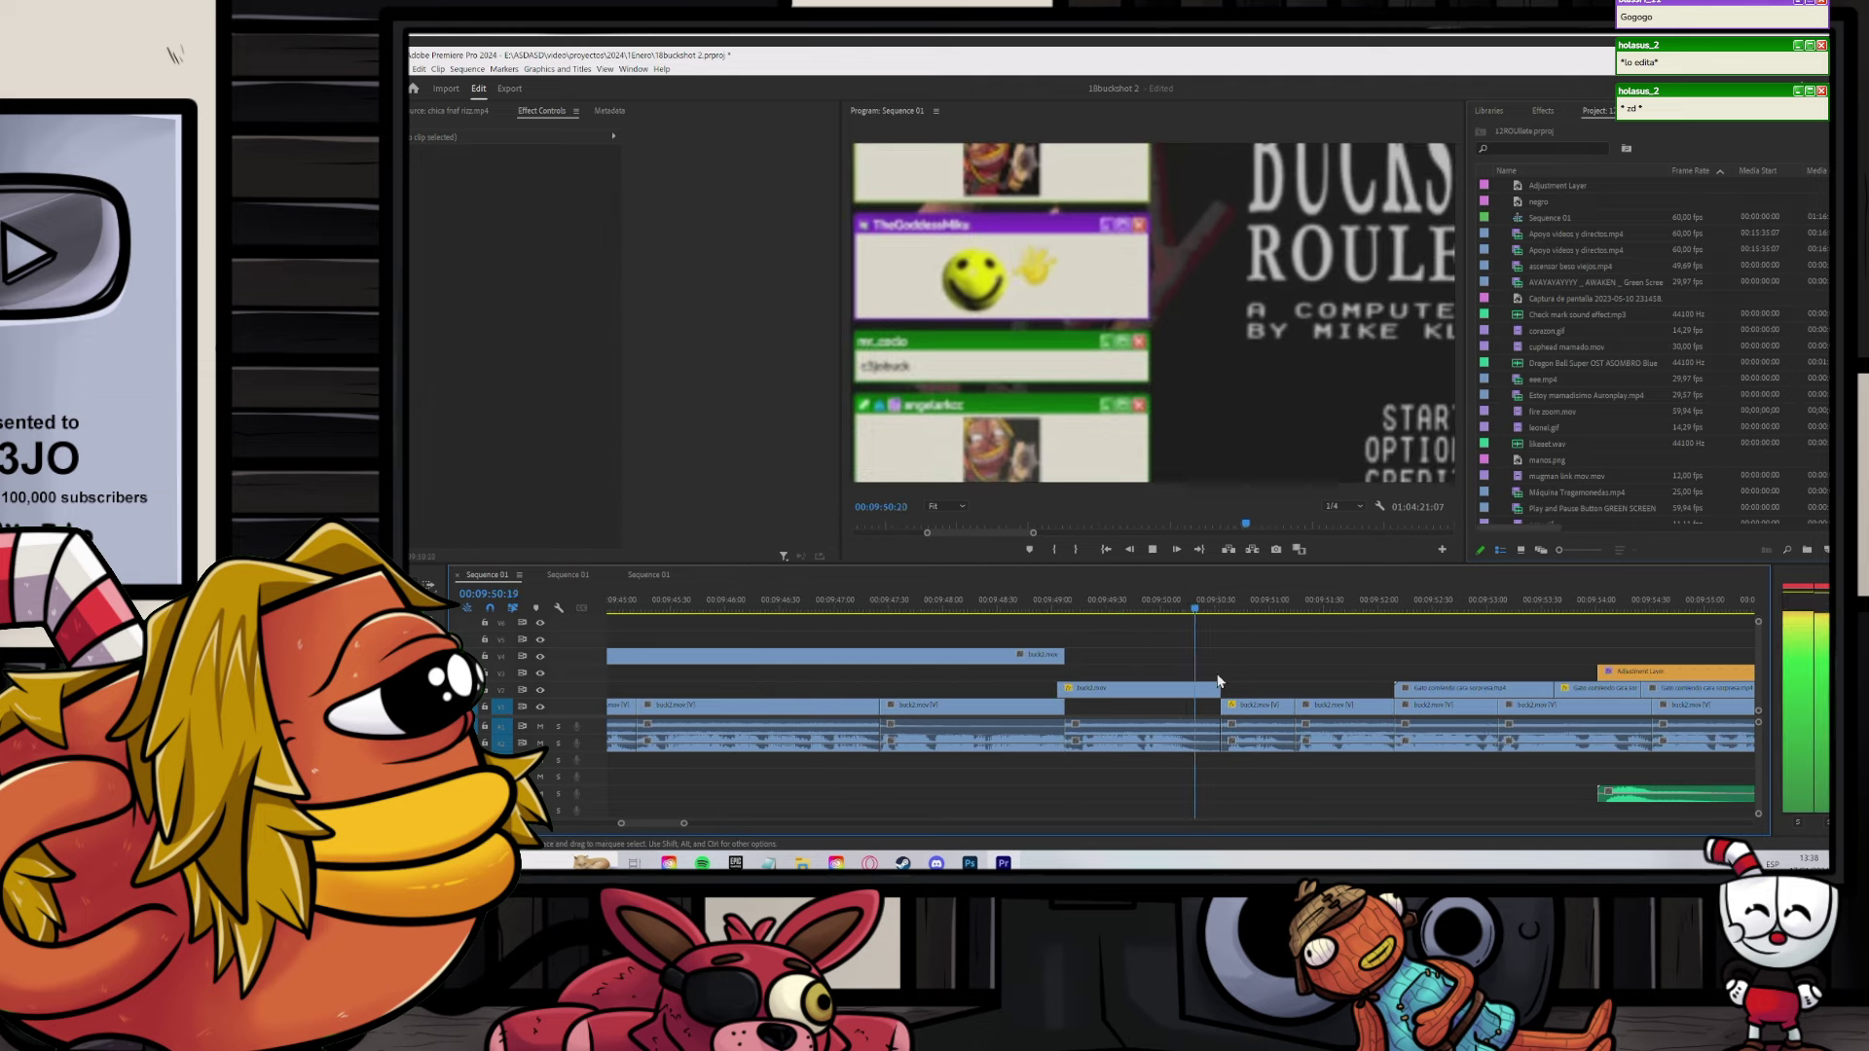
{"action": "scroll", "coordinate": [1217, 682], "scroll_direction": "down", "scroll_amount": 5}
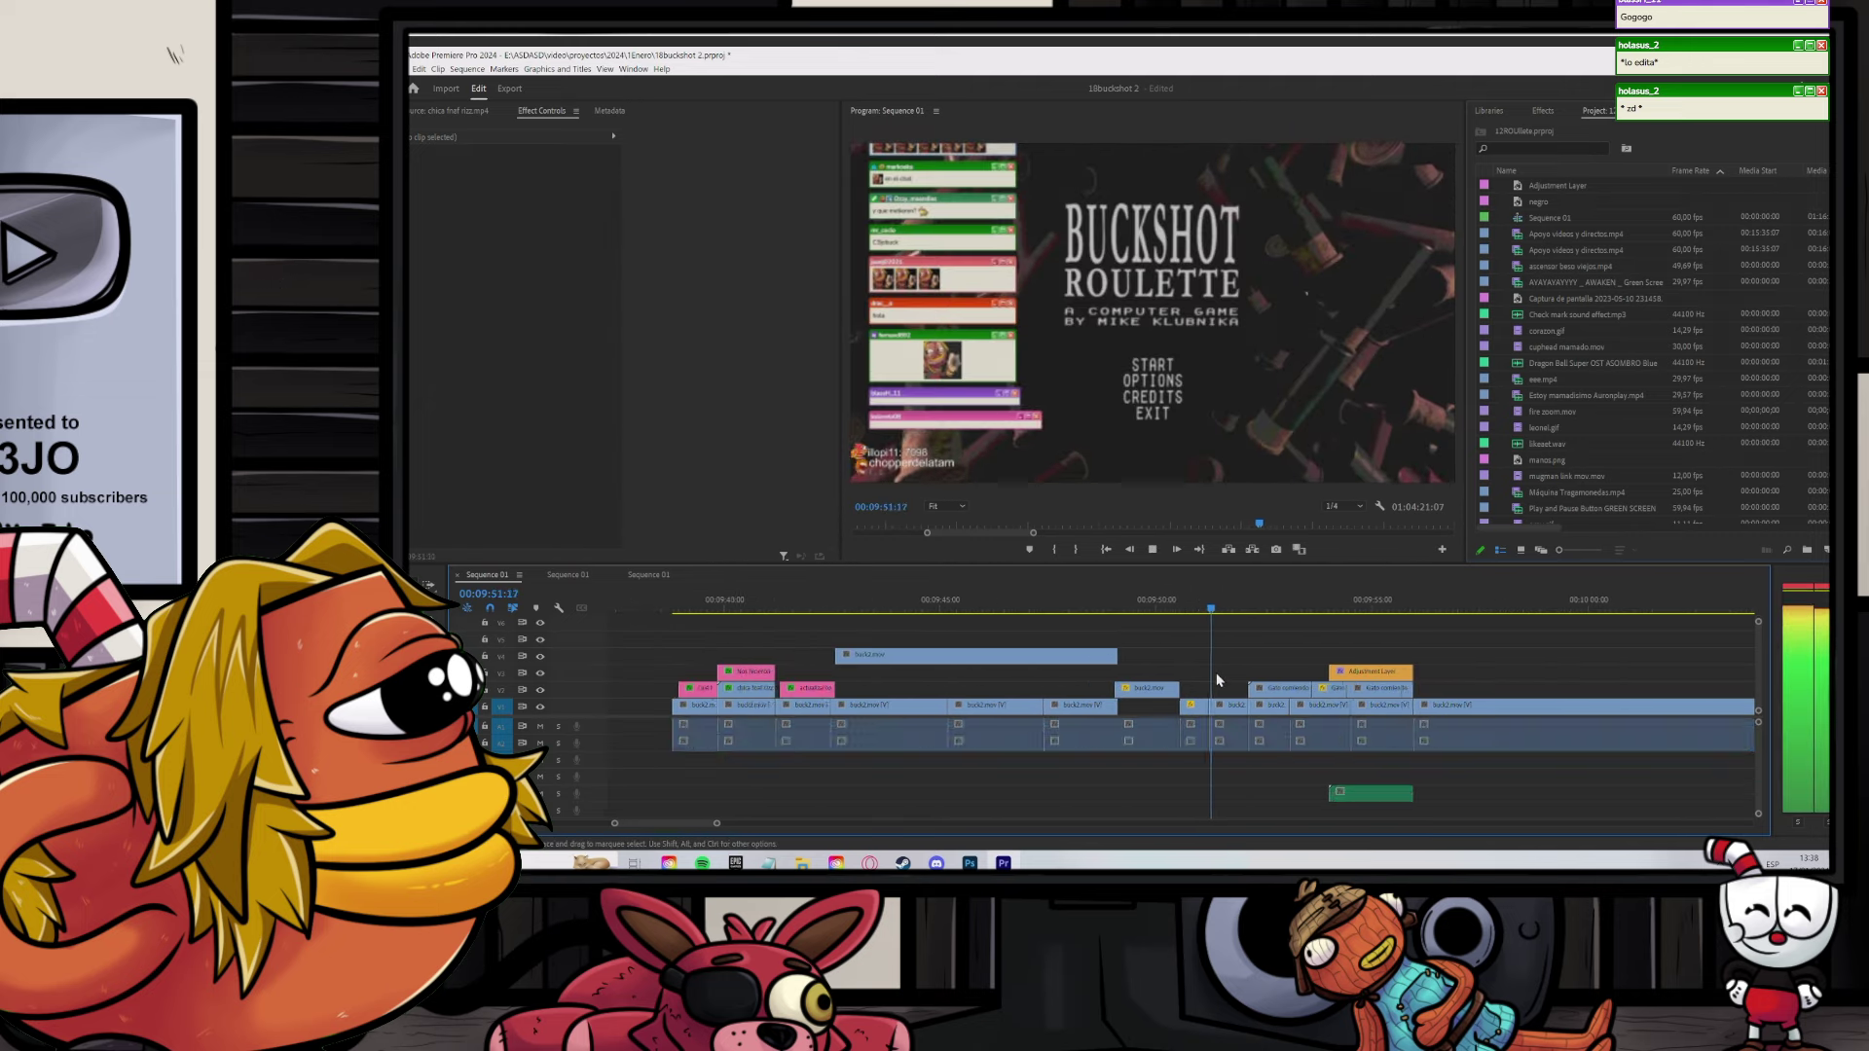
{"action": "left_click", "coordinate": [1079, 659]}
{"action": "left_click_drag", "start_coordinate": [1077, 671], "coordinate": [1079, 675]}
{"action": "scroll", "coordinate": [1104, 658], "scroll_direction": "down", "scroll_amount": 1}
{"action": "scroll", "coordinate": [1104, 659], "scroll_direction": "up", "scroll_amount": 2}
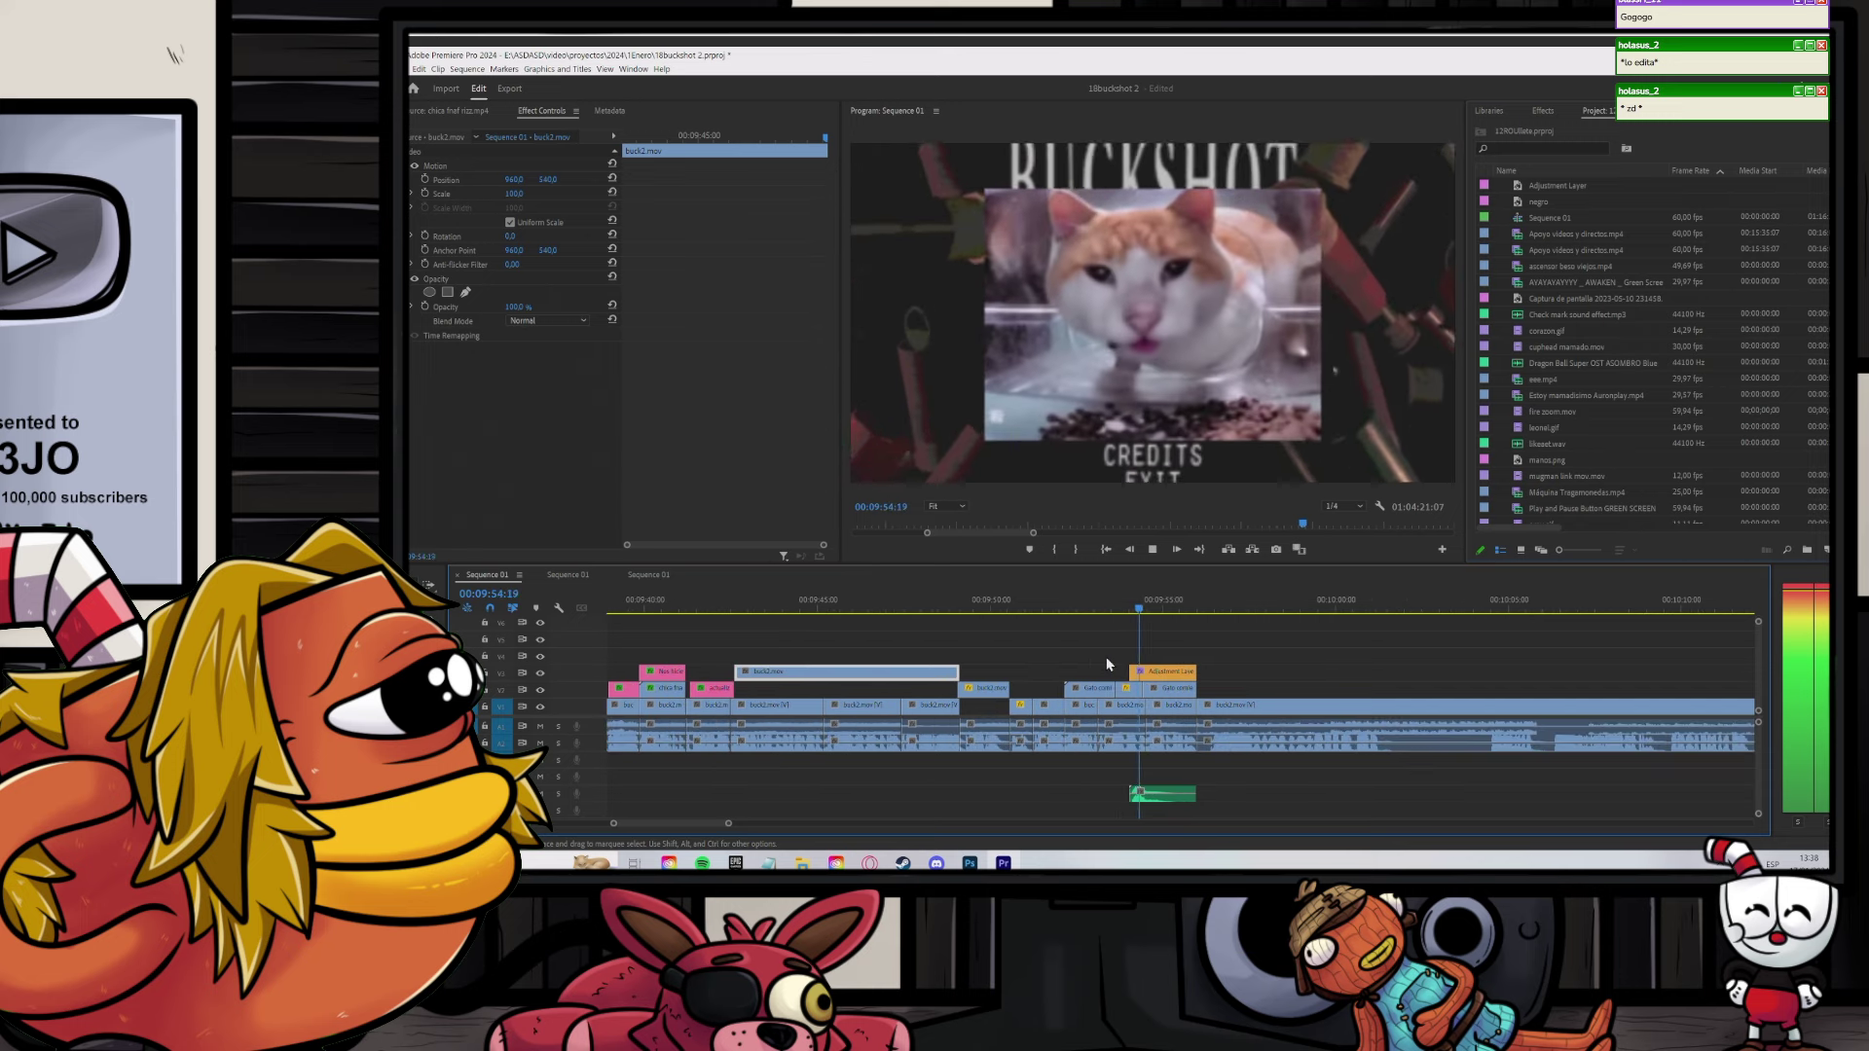
Step: Duplicate the nearby subtitle above the adjustment layer at the cat clip and change its text to "modo INFINITO"
{"action": "key", "text": "space"}
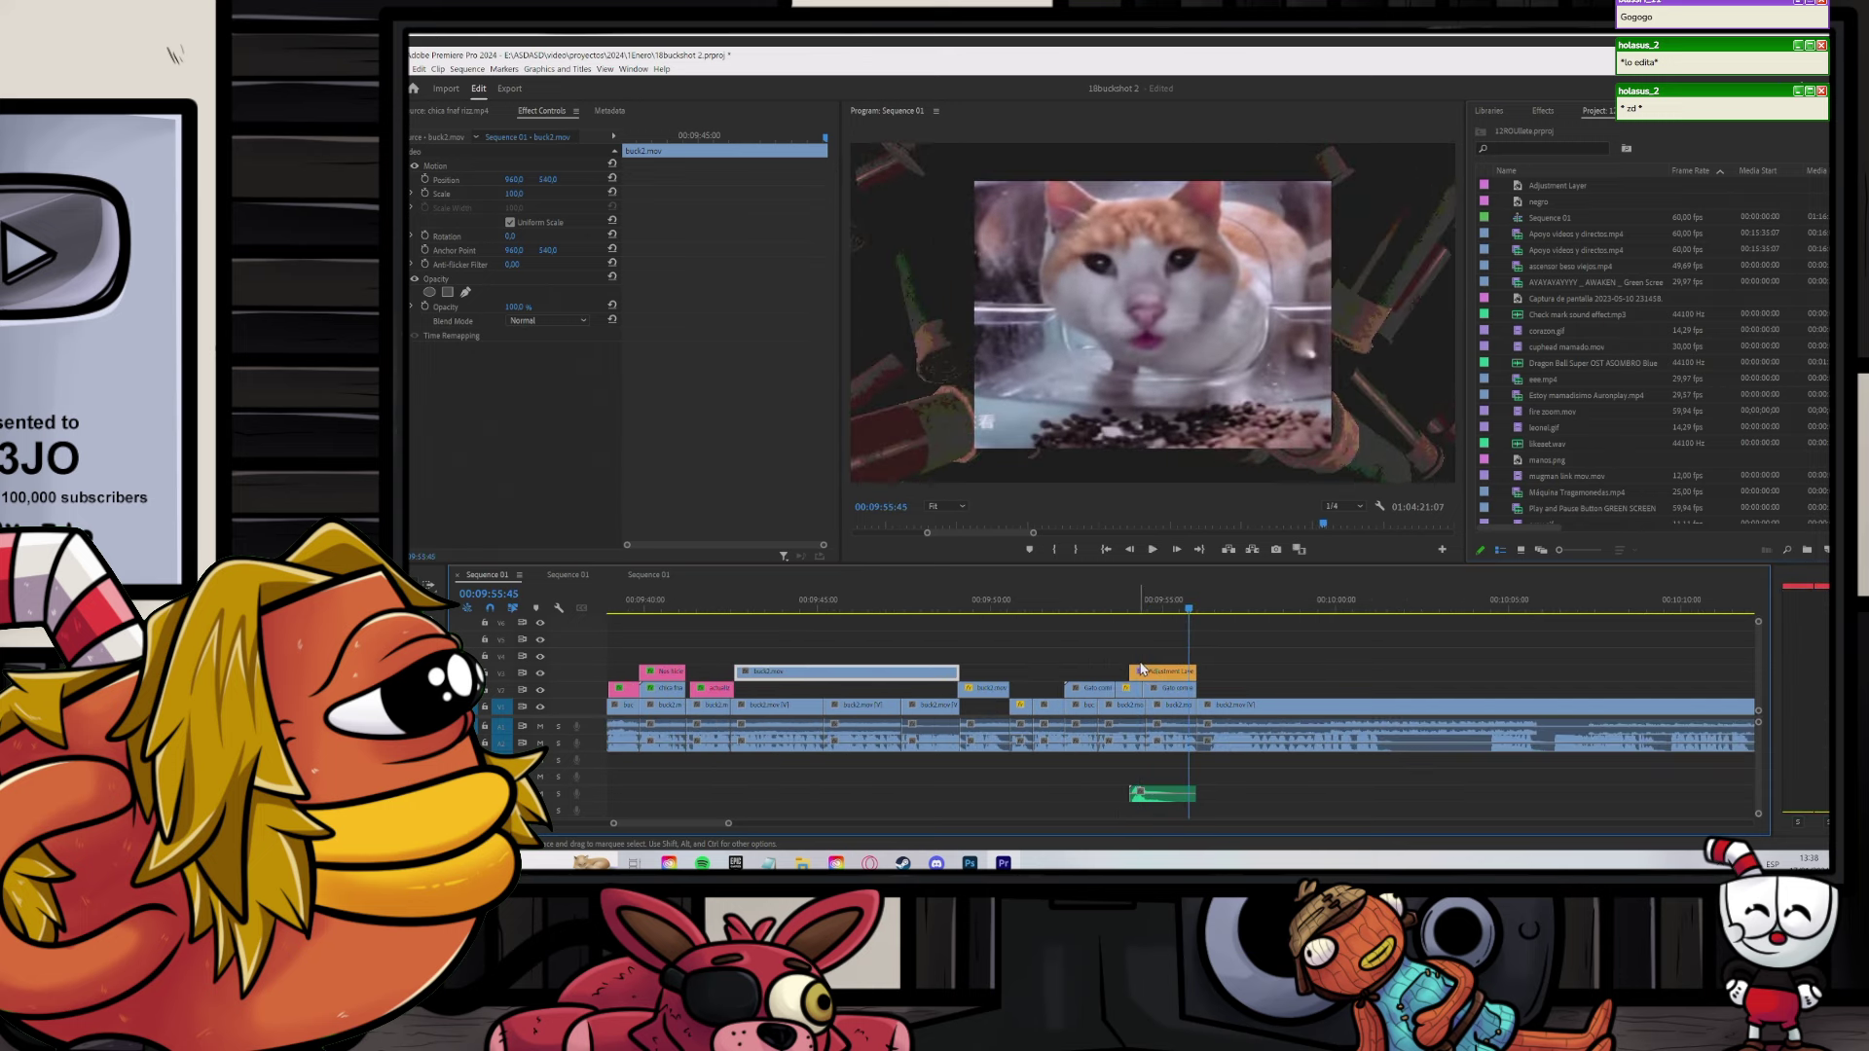
{"action": "key", "text": "space"}
{"action": "scroll", "coordinate": [959, 662], "scroll_direction": "down", "scroll_amount": 1}
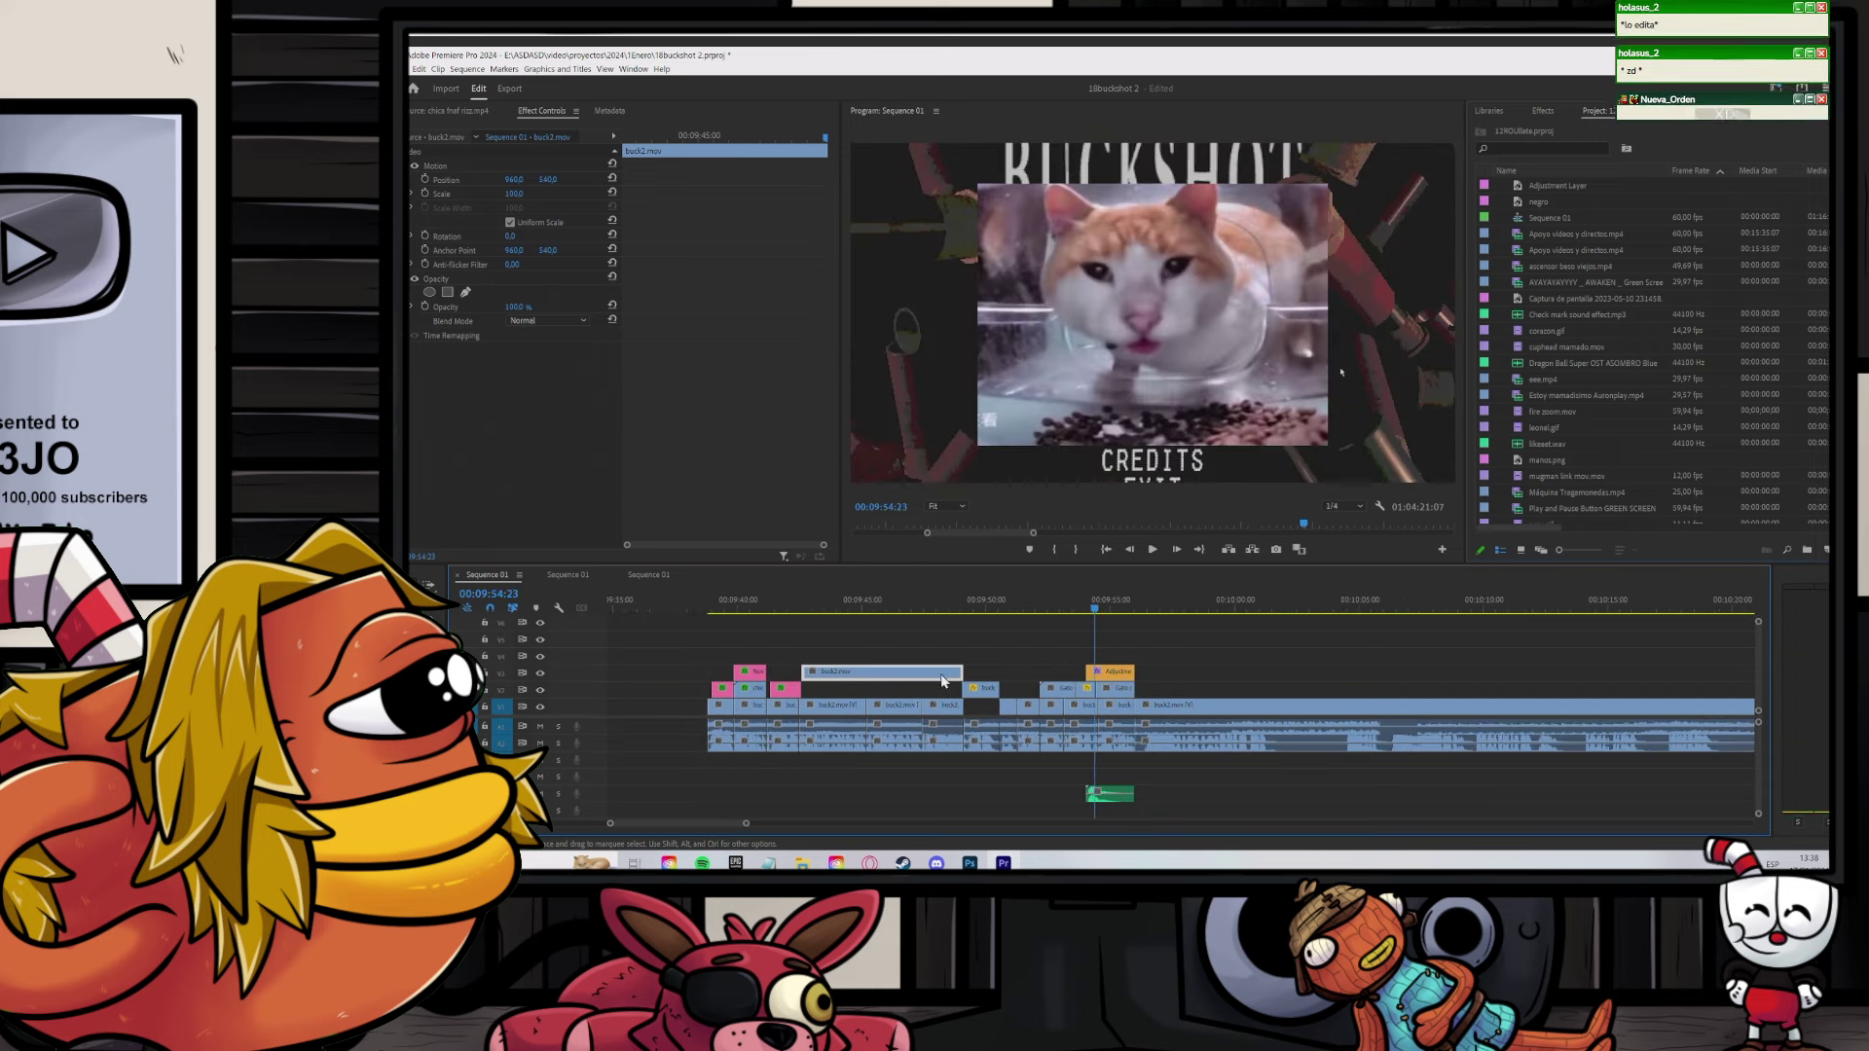
{"action": "left_click_drag", "start_coordinate": [787, 688], "coordinate": [1095, 656]}
{"action": "scroll", "coordinate": [1117, 655], "scroll_direction": "up", "scroll_amount": 3}
{"action": "left_click", "coordinate": [1071, 610]}
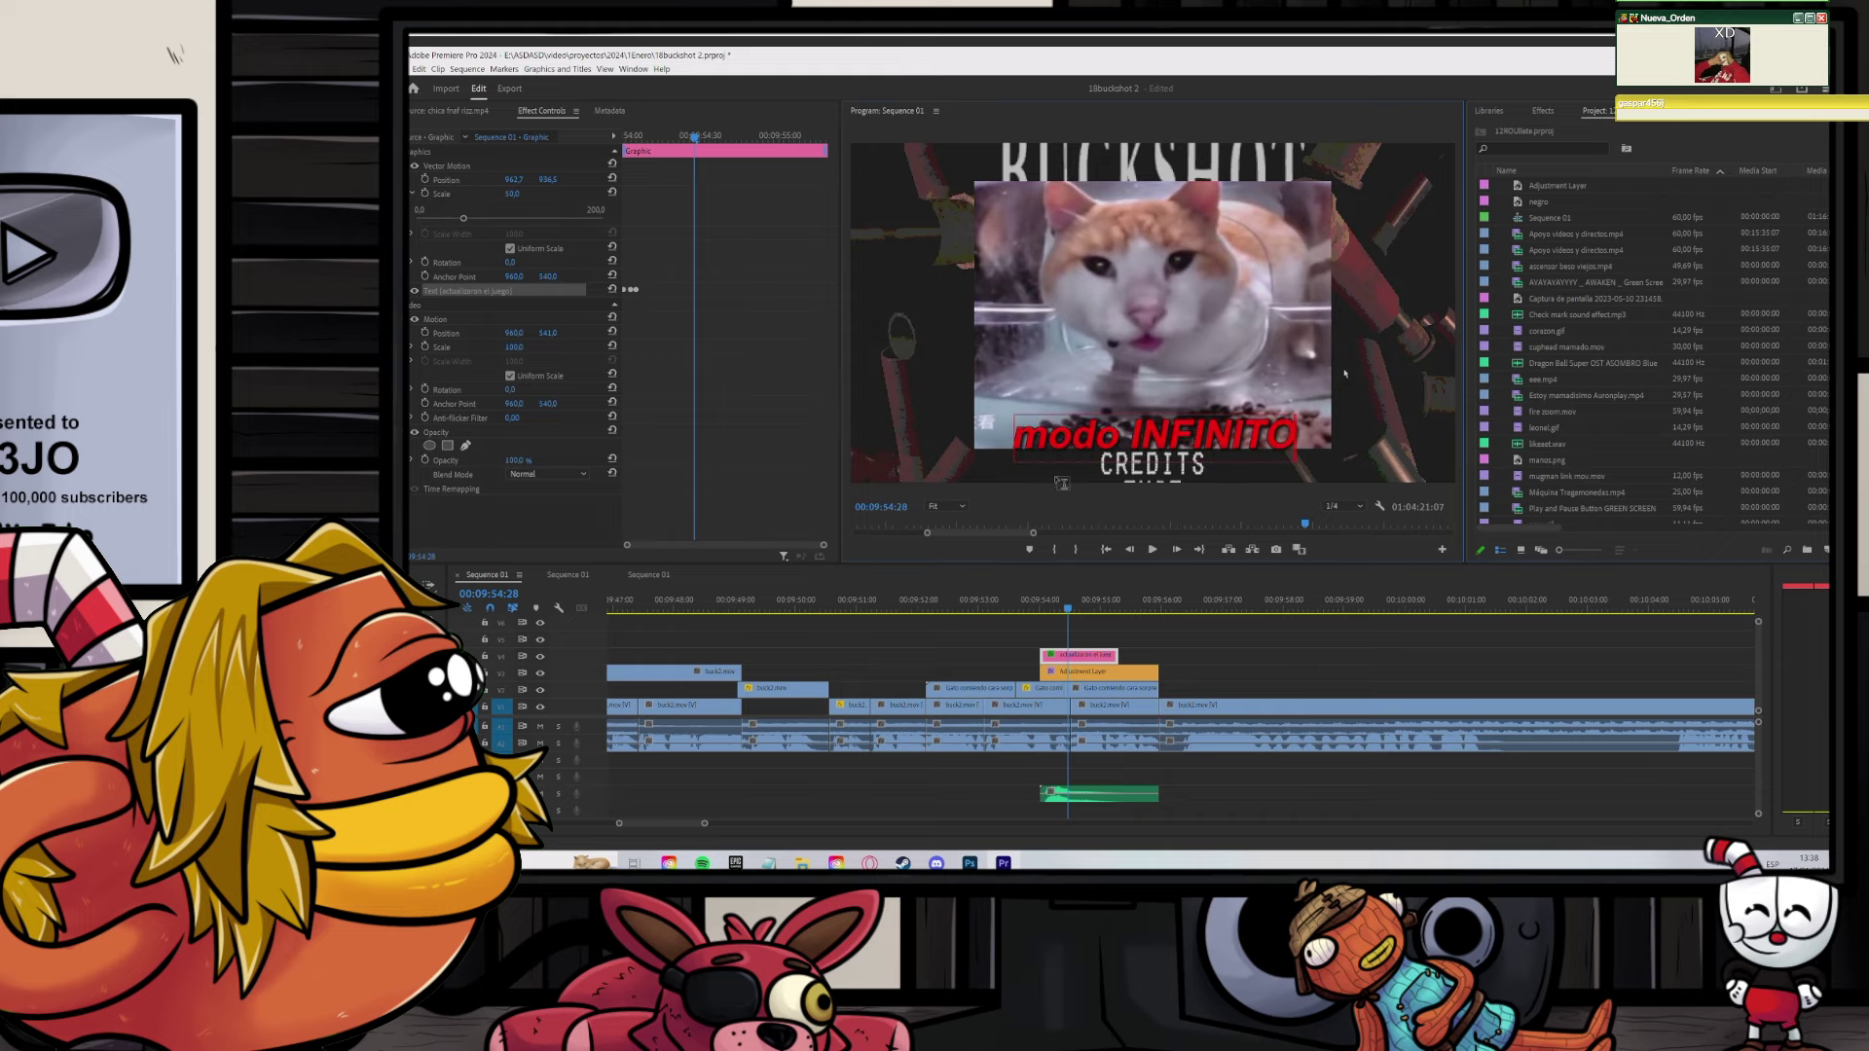
{"action": "left_click", "coordinate": [1200, 673]}
Step: Search File Explorer for "DEEZ", import DEEZ nts.mp4 into the project and open it for source viewing
{"action": "left_click", "coordinate": [802, 864]}
{"action": "left_click", "coordinate": [910, 803]}
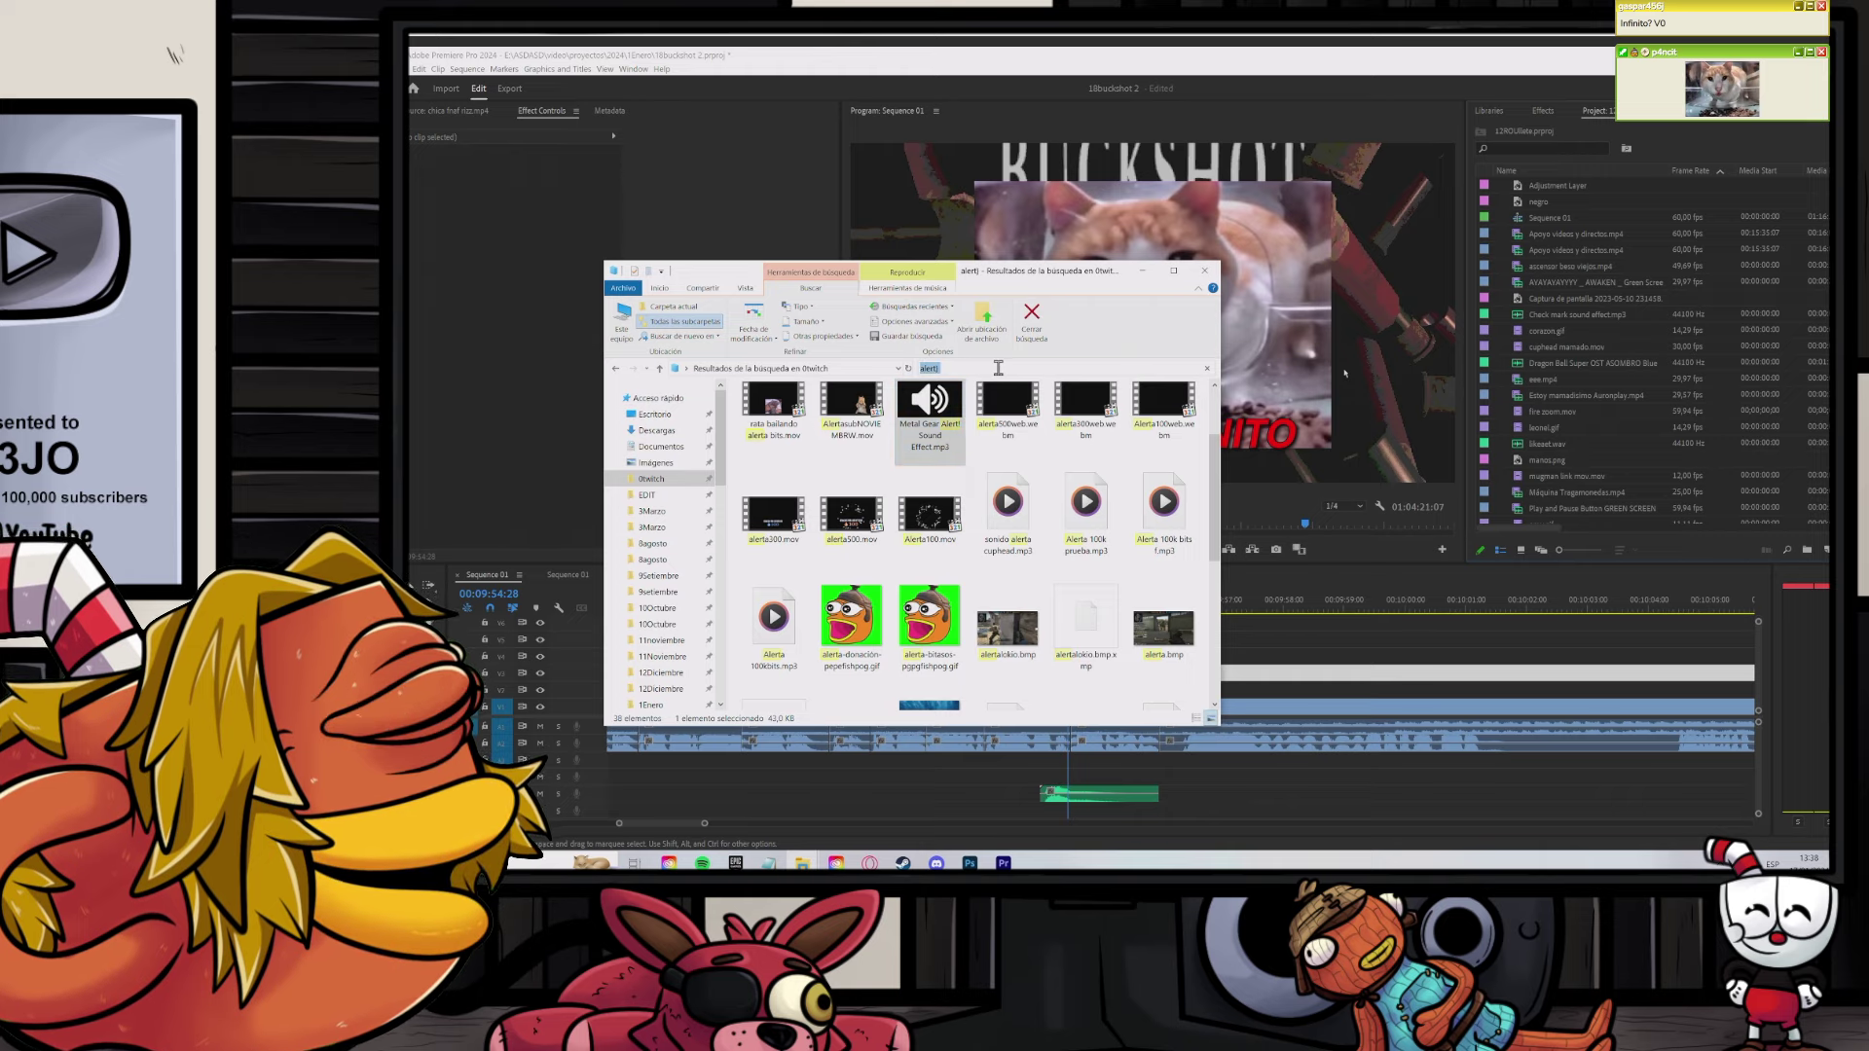
{"action": "type", "text": "o"}
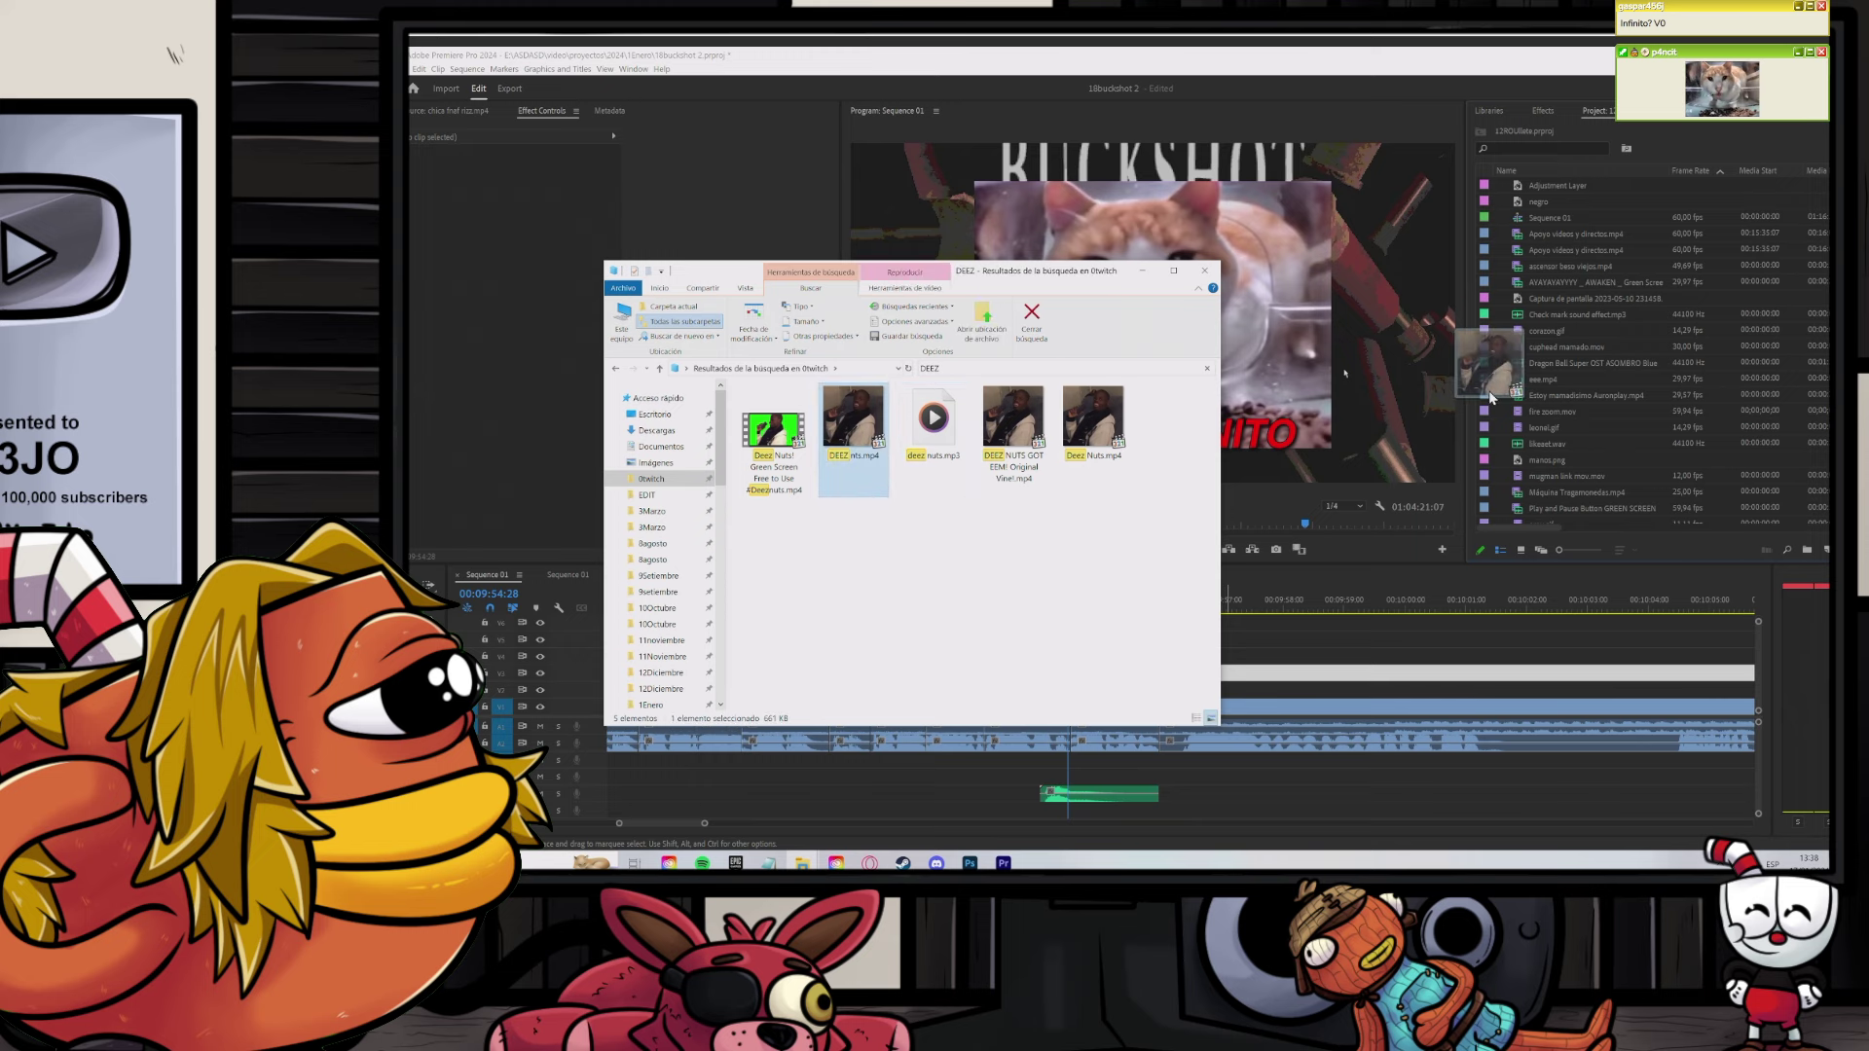
{"action": "double_click", "coordinate": [1723, 385]}
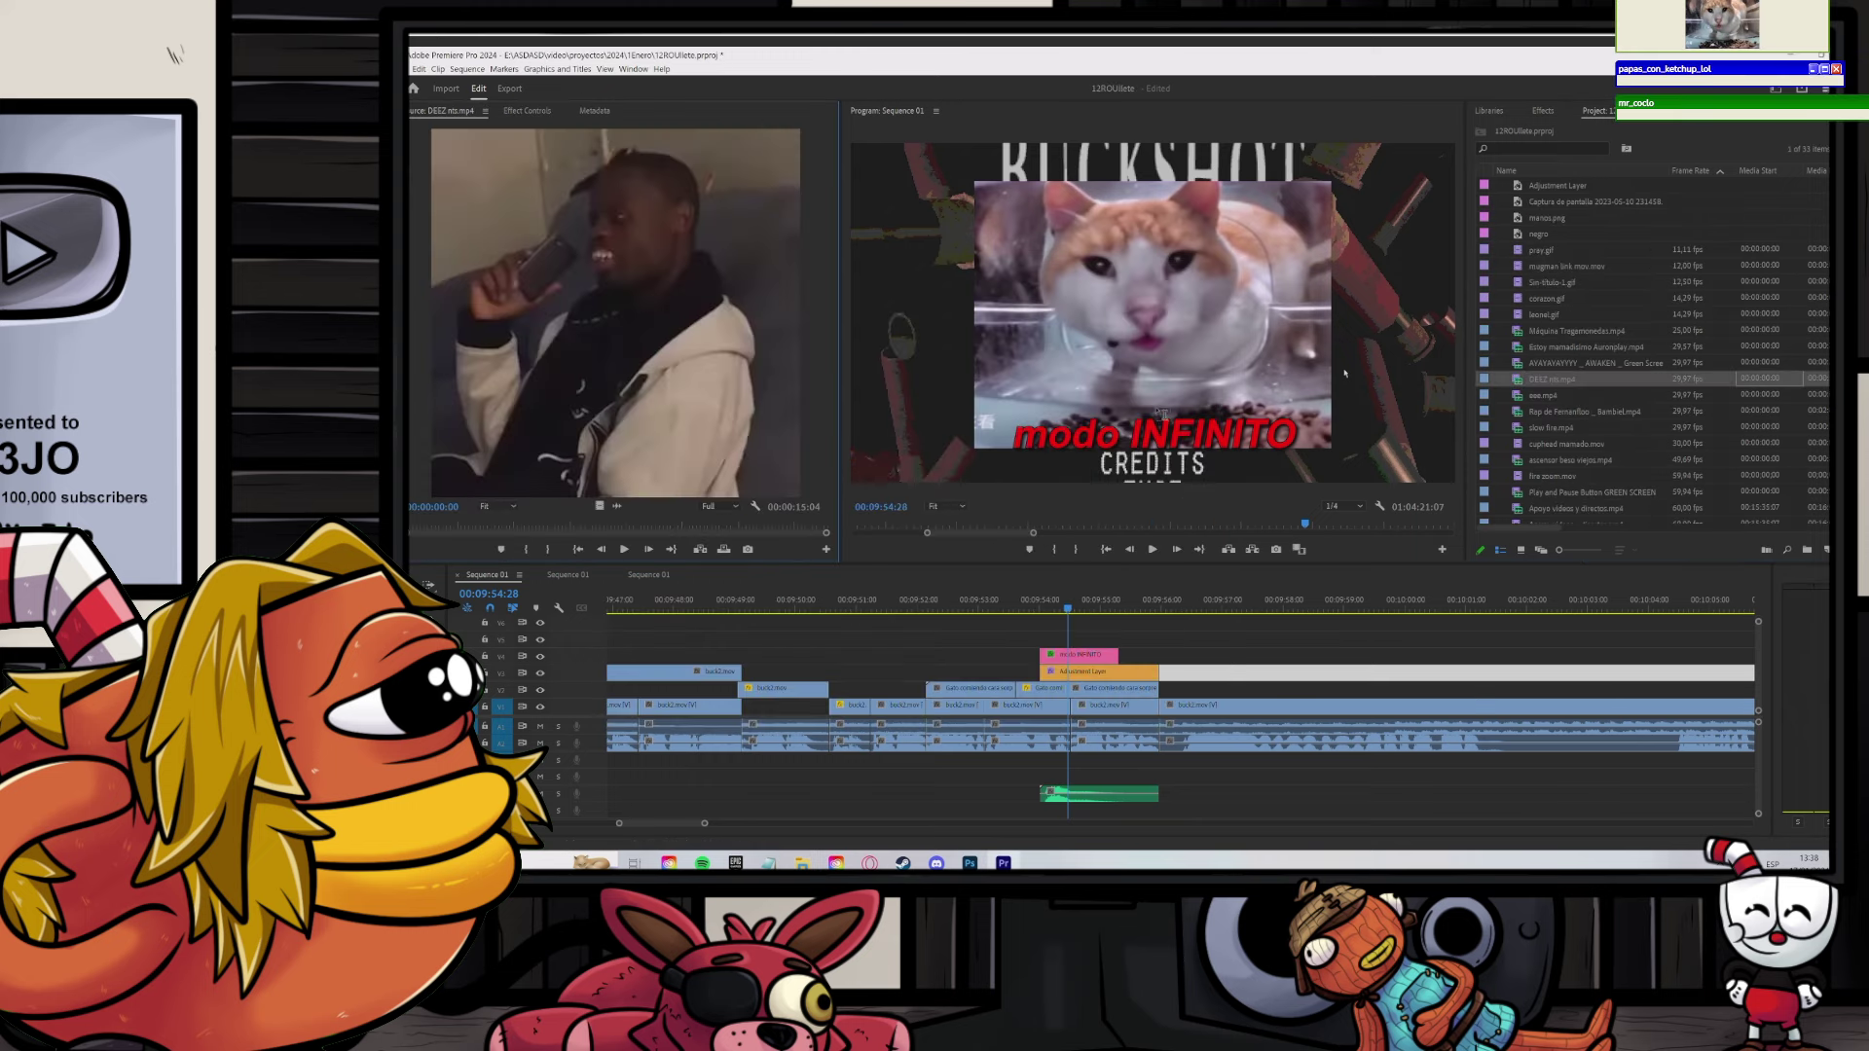
Step: Show the audio waveform of DEEZ nts.mp4 and mark in and out points around a loud excerpt of about 13 frames
{"action": "left_click", "coordinate": [617, 506]}
{"action": "left_click", "coordinate": [642, 273]}
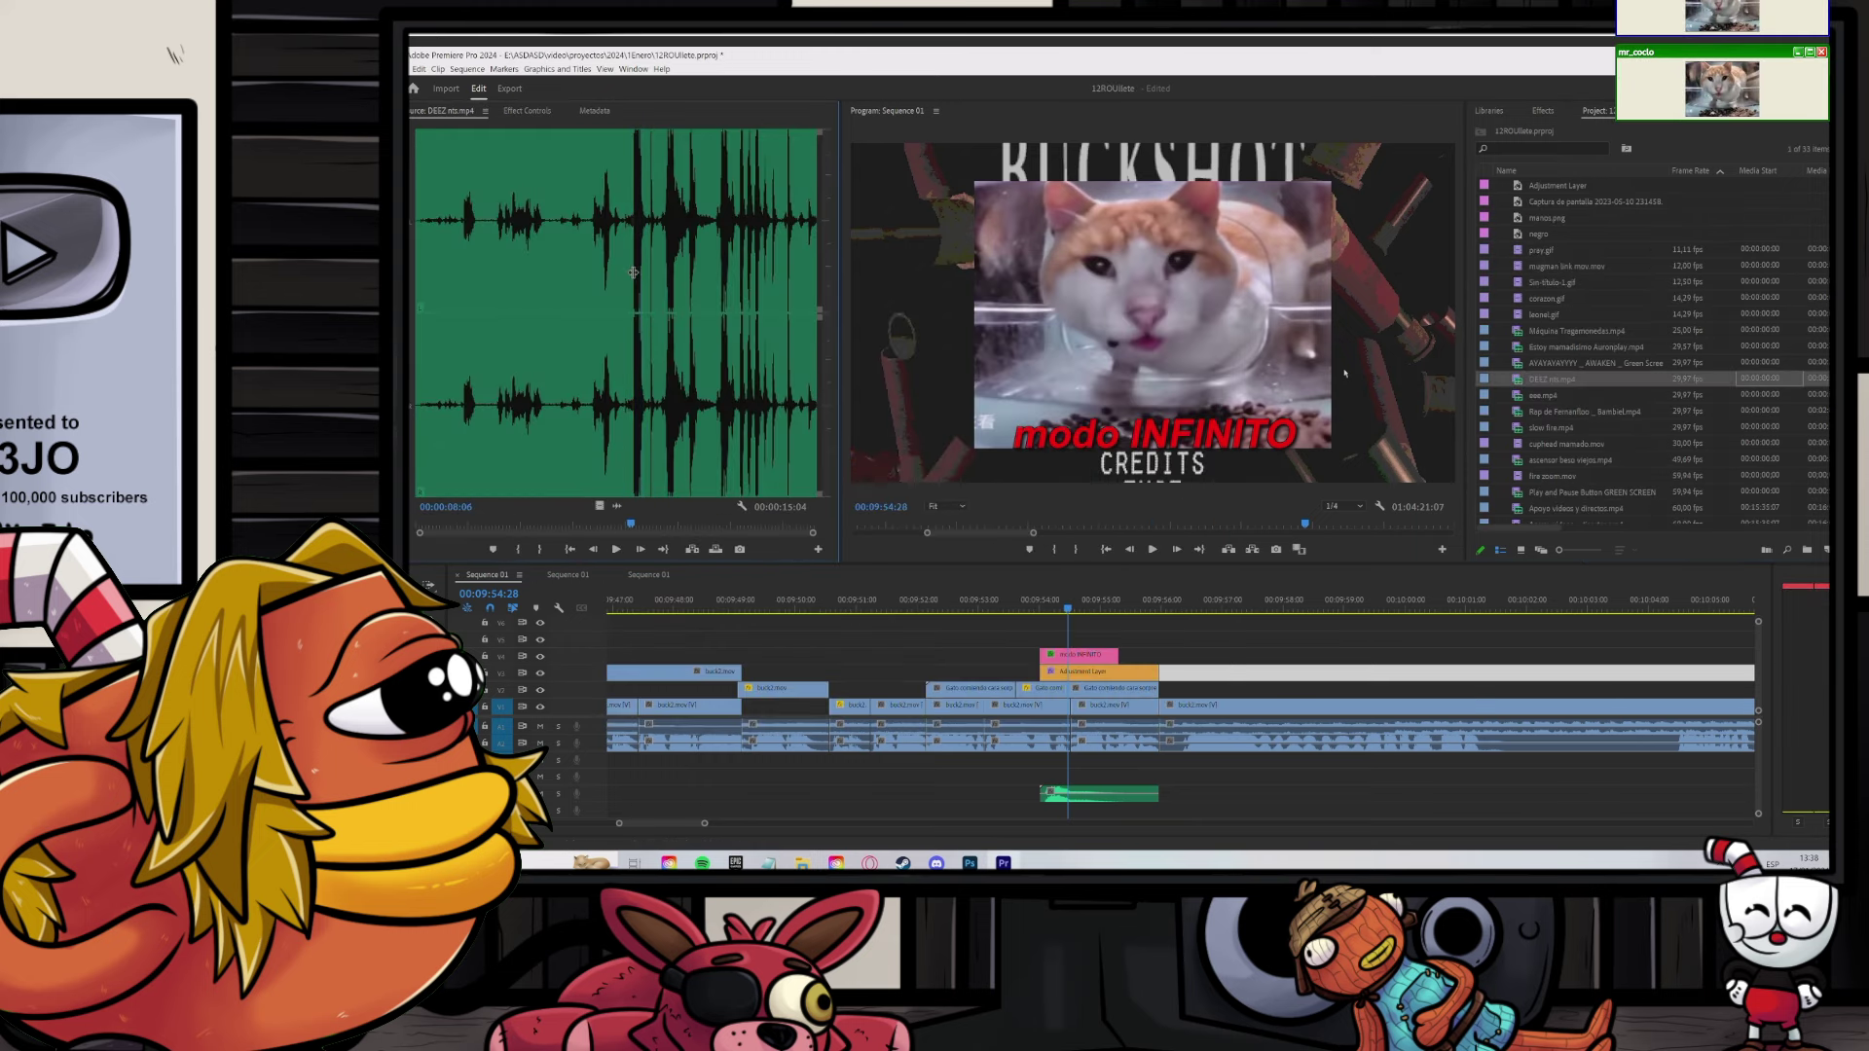
{"action": "key", "text": "i"}
{"action": "key", "text": "o"}
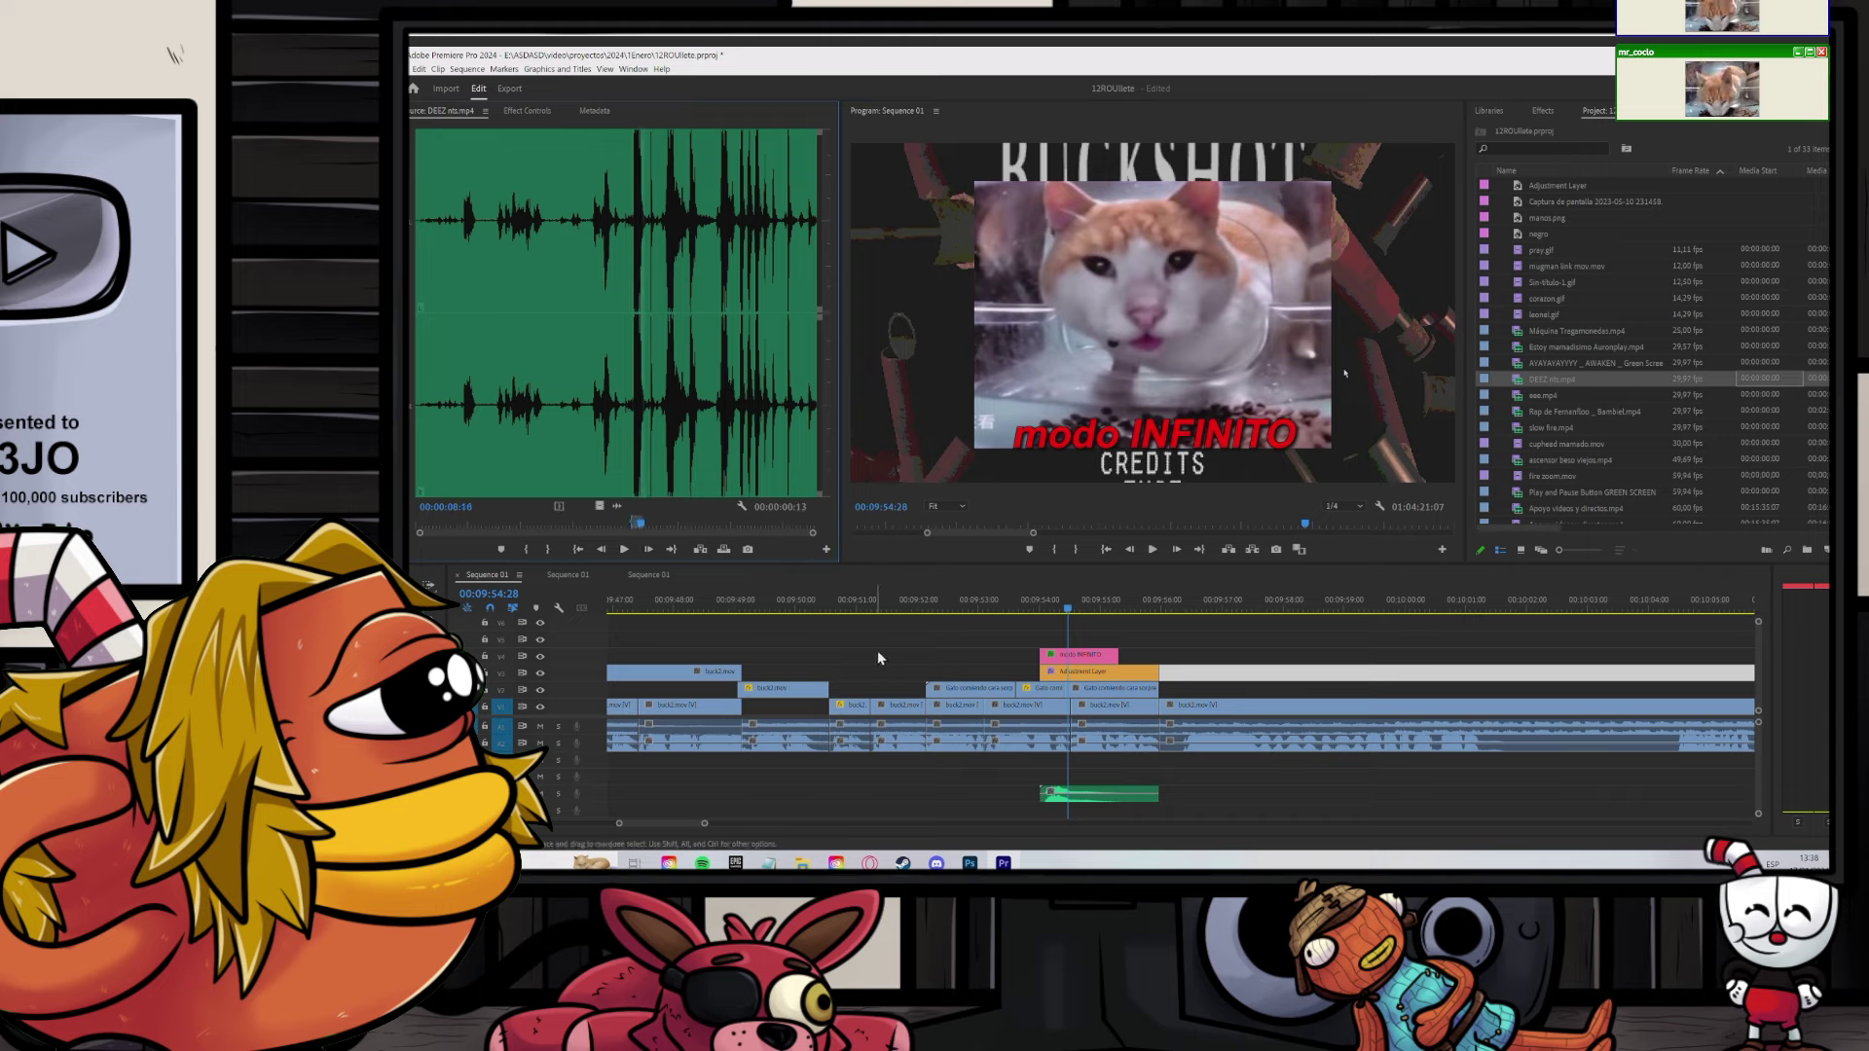
Step: Place the marked DEEZ audio excerpt under the footage clip around 00:09:50:57, aligned with its start, and play it back
{"action": "key", "text": "minus"}
{"action": "scroll", "coordinate": [772, 657], "scroll_direction": "up", "scroll_amount": 5}
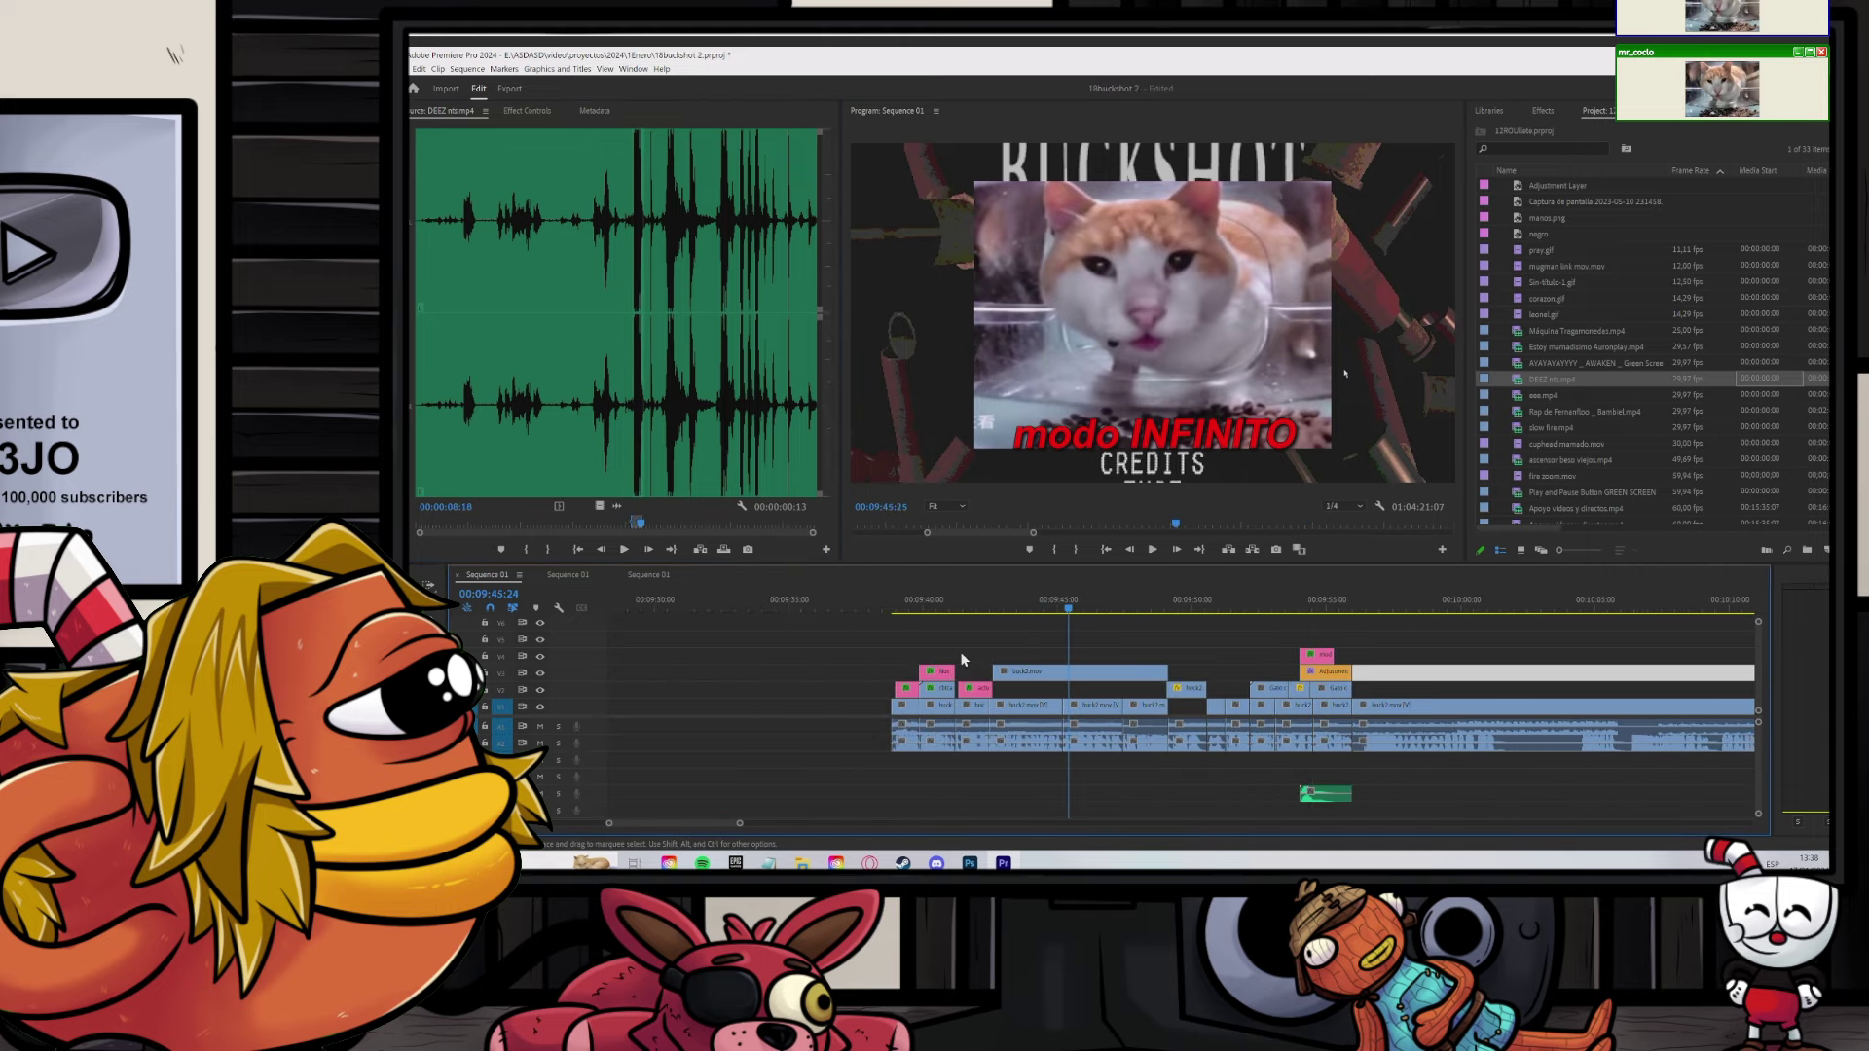
{"action": "scroll", "coordinate": [962, 651], "scroll_direction": "up", "scroll_amount": 2}
{"action": "scroll", "coordinate": [1118, 659], "scroll_direction": "up", "scroll_amount": 1}
{"action": "key", "text": "space"}
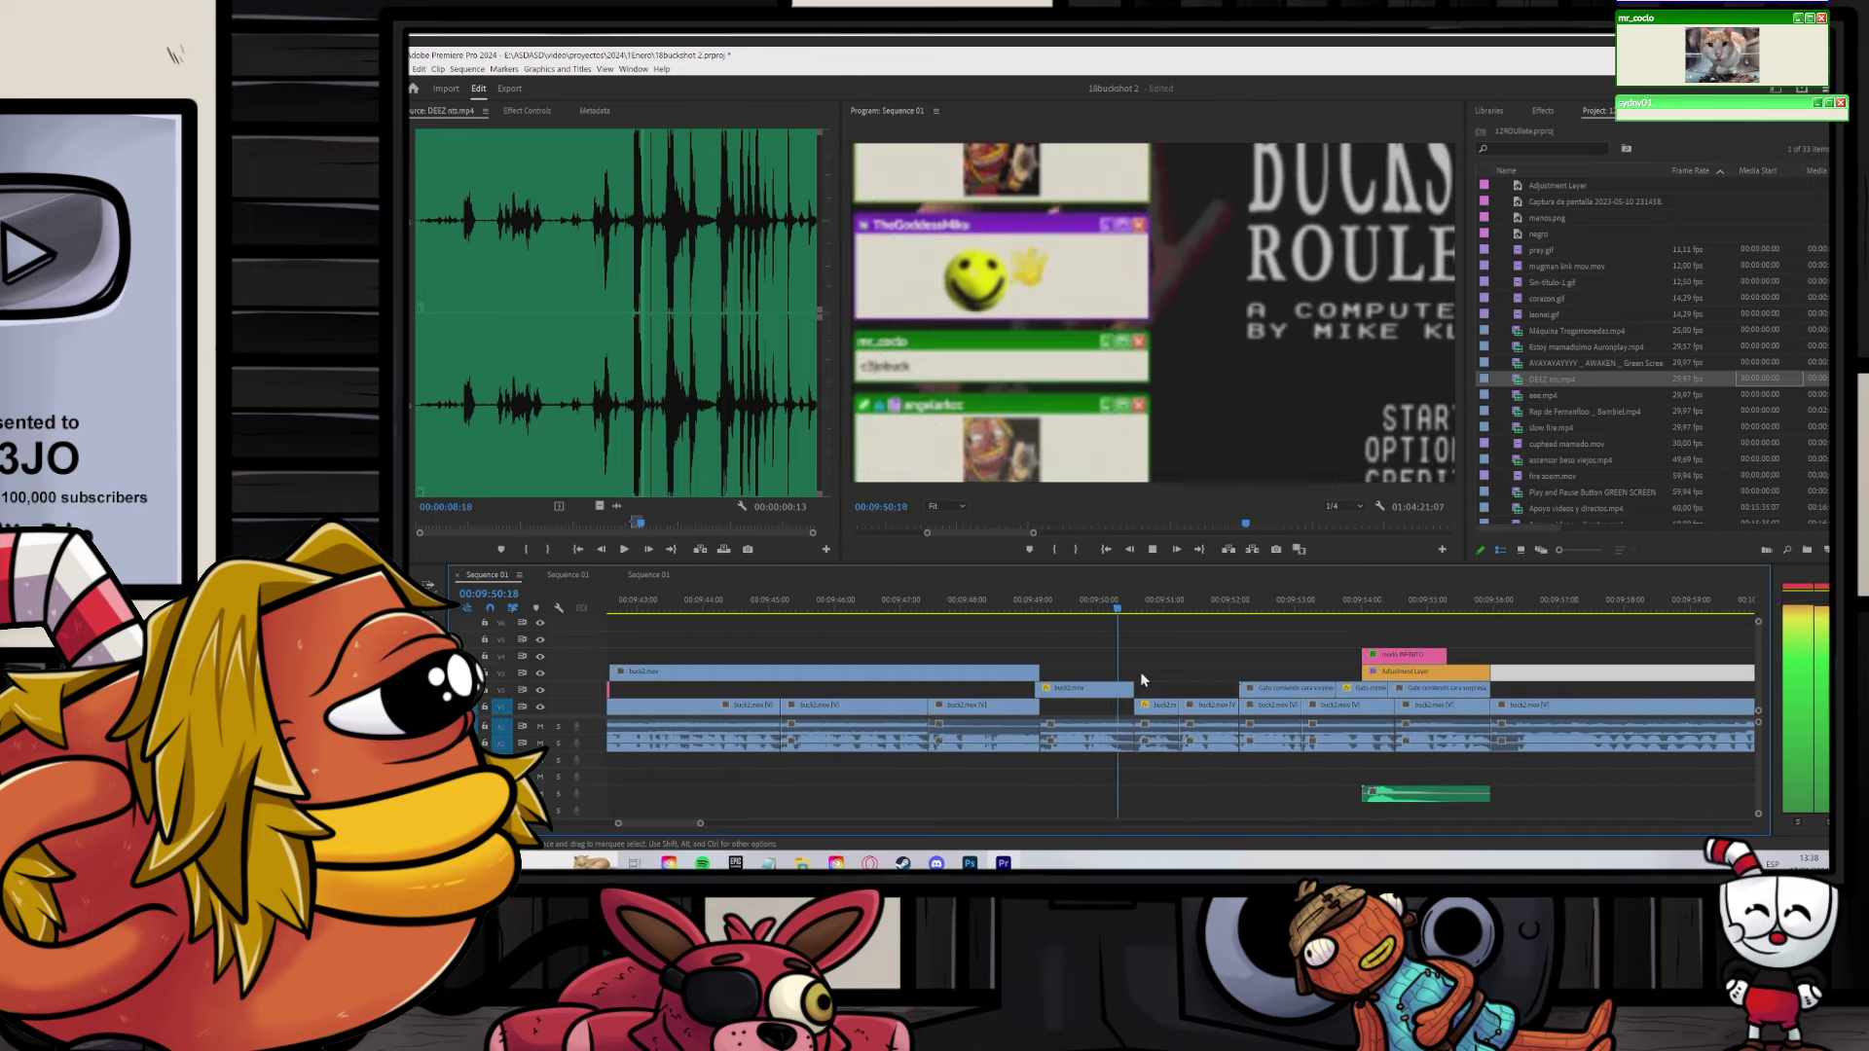
{"action": "key", "text": "space"}
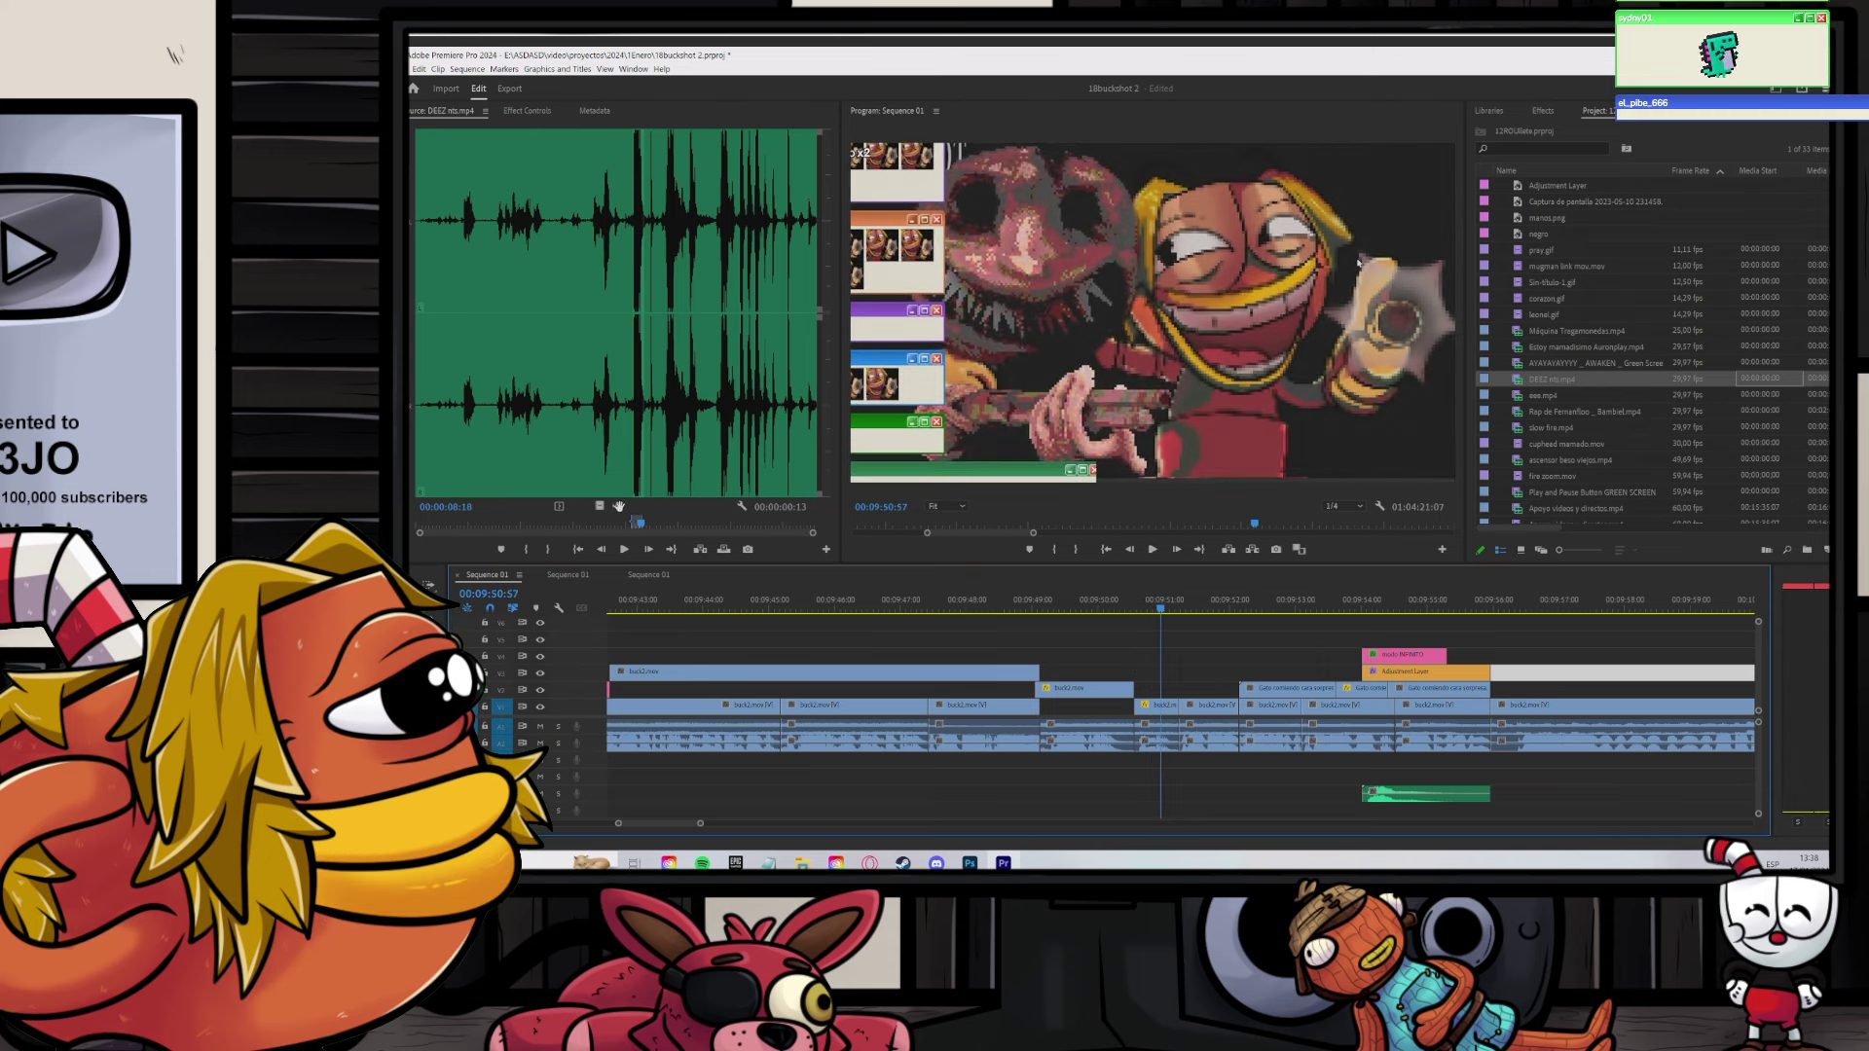
{"action": "left_click_drag", "start_coordinate": [1139, 779], "coordinate": [1141, 779]}
{"action": "scroll", "coordinate": [1160, 742], "scroll_direction": "up", "scroll_amount": 5}
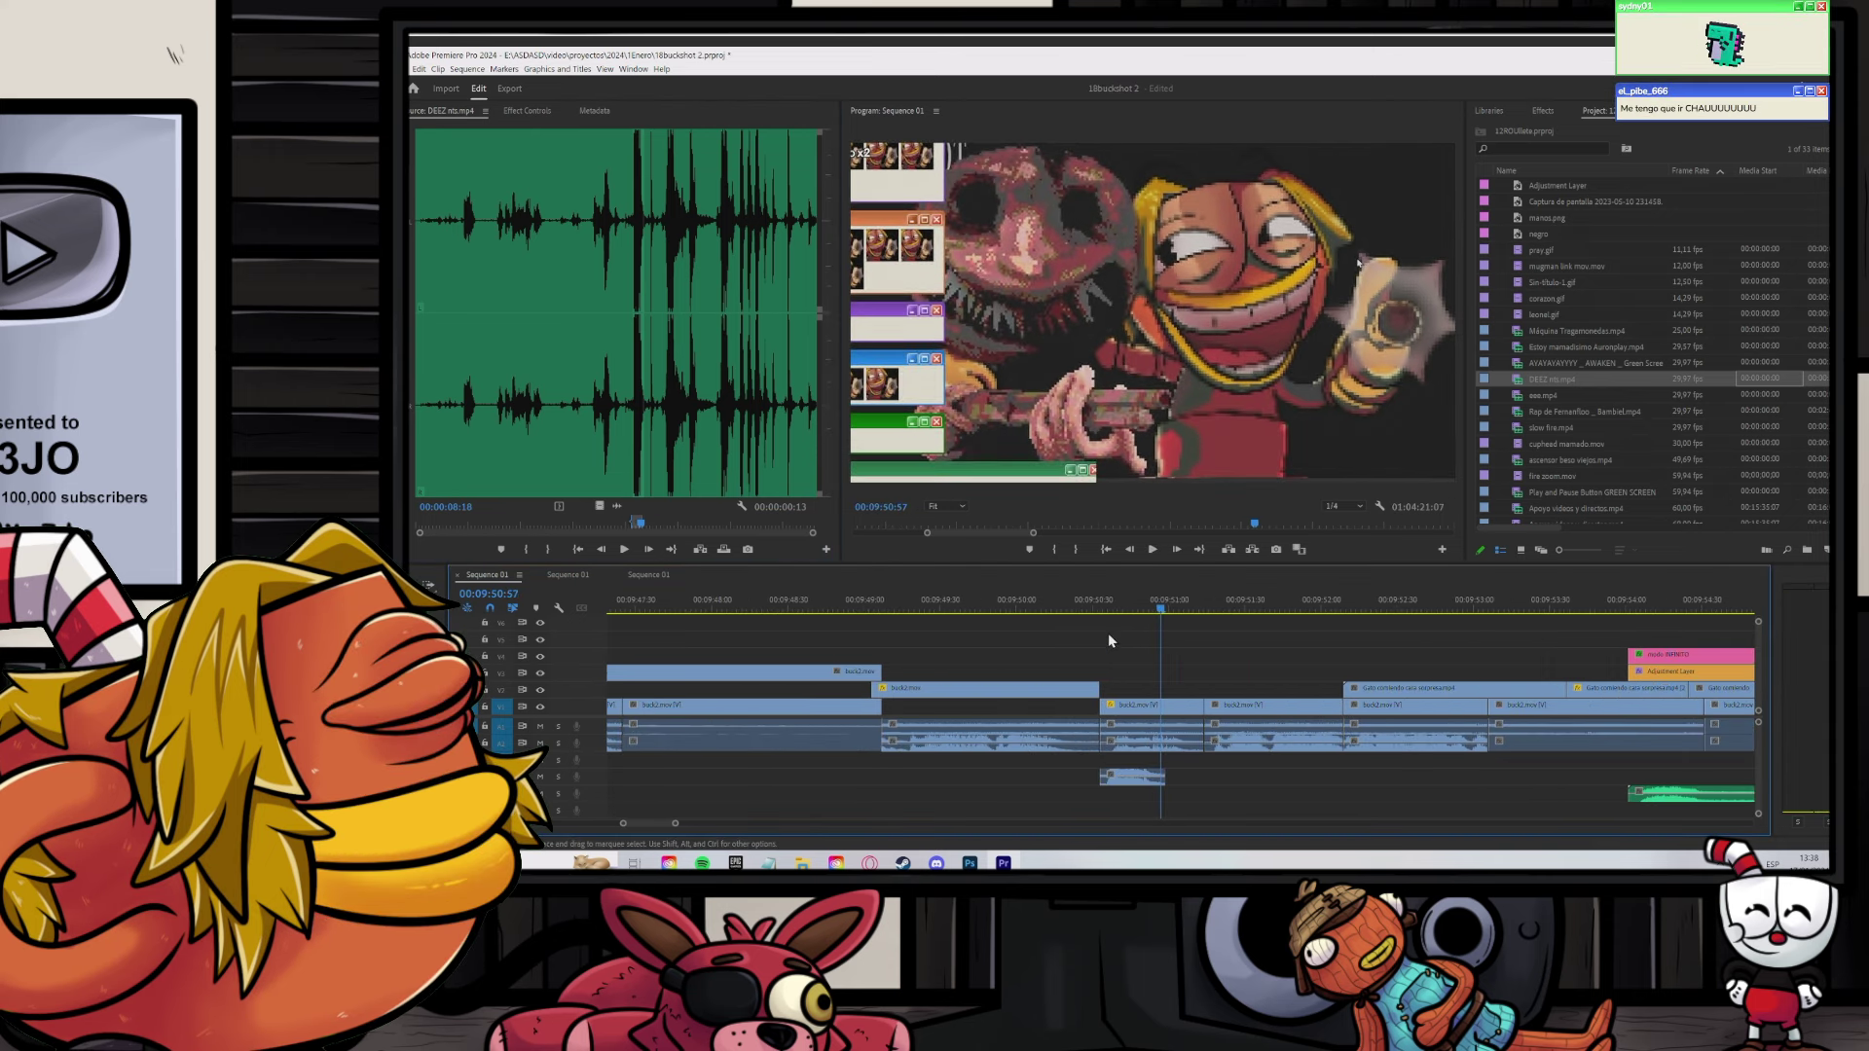
{"action": "left_click", "coordinate": [1109, 608]}
{"action": "key", "text": "space"}
{"action": "key", "text": "minus"}
{"action": "key", "text": "minus"}
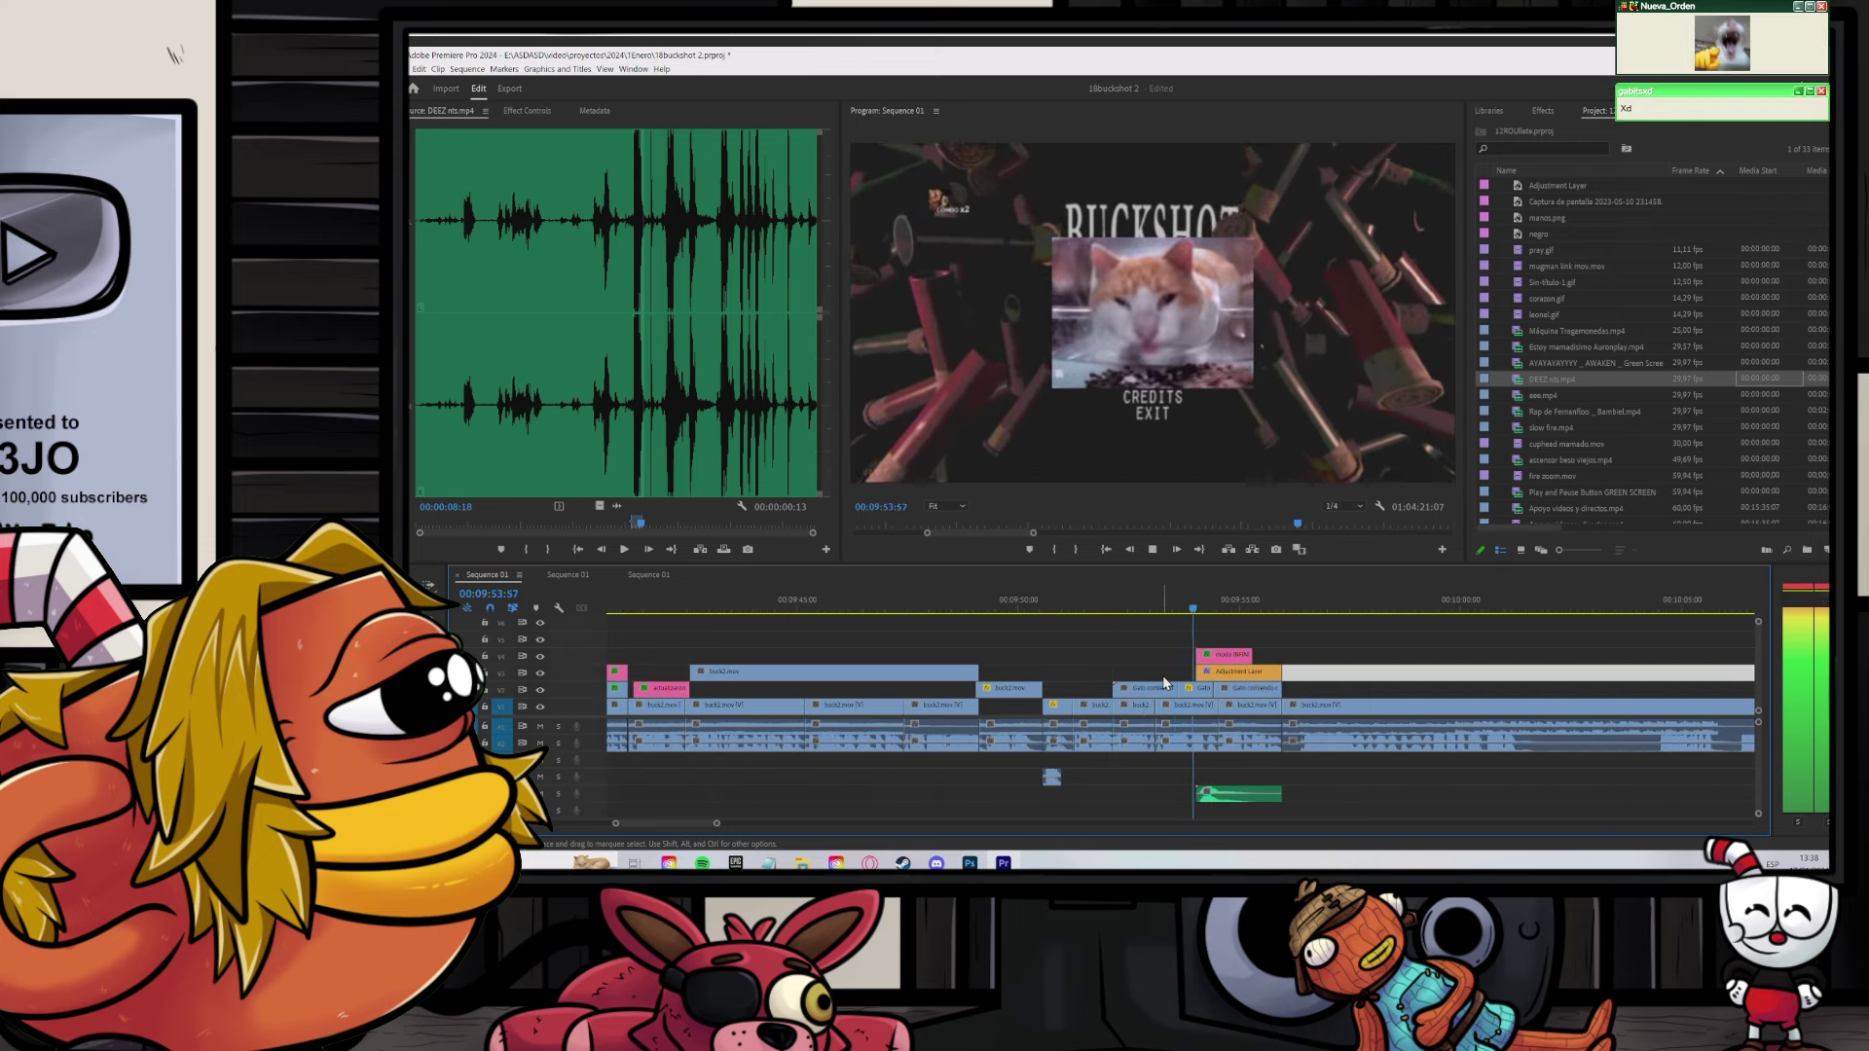
Step: Extend the start of the "modo INFINITO" subtitle slightly ahead of the adjustment layer and play through the section
{"action": "key", "text": "equal"}
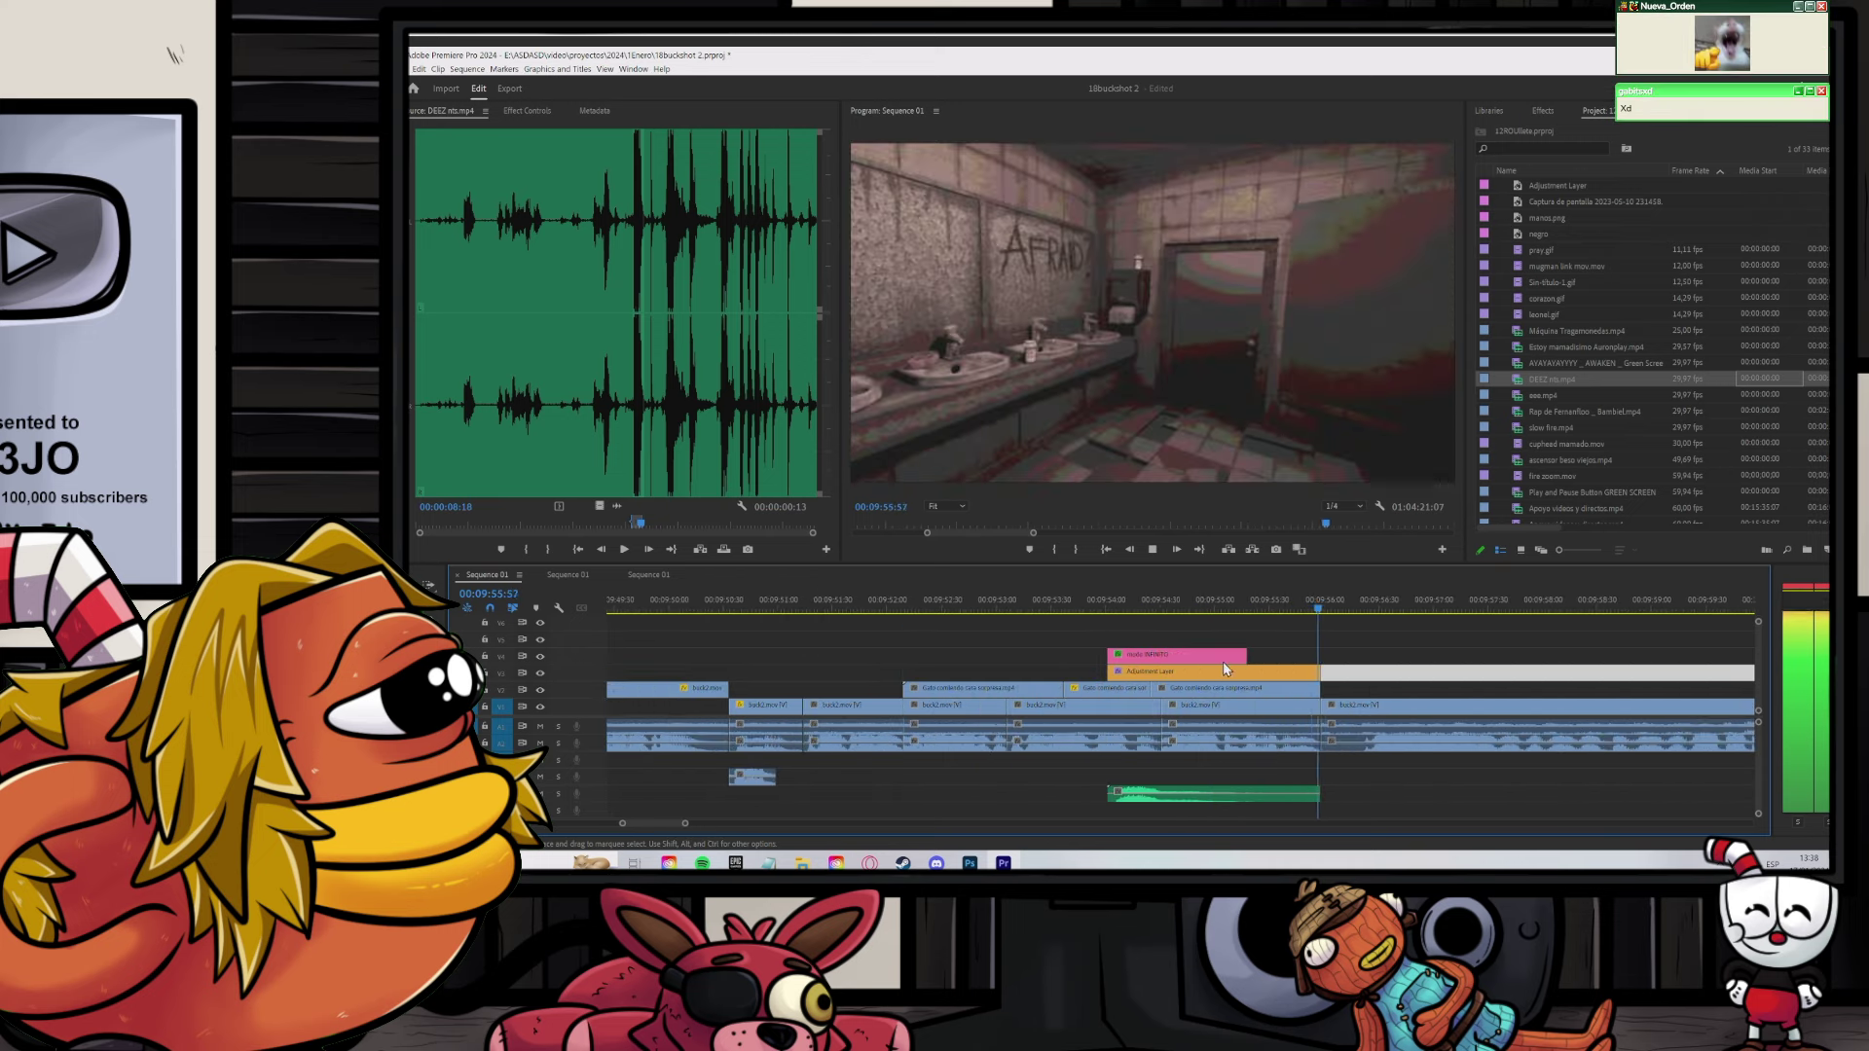
{"action": "left_click_drag", "start_coordinate": [1117, 659], "coordinate": [1083, 659]}
{"action": "left_click_drag", "start_coordinate": [1211, 655], "coordinate": [1248, 650]}
{"action": "key", "text": "space"}
{"action": "key", "text": "minus"}
{"action": "key", "text": "minus"}
{"action": "key", "text": "minus"}
{"action": "key", "text": "minus"}
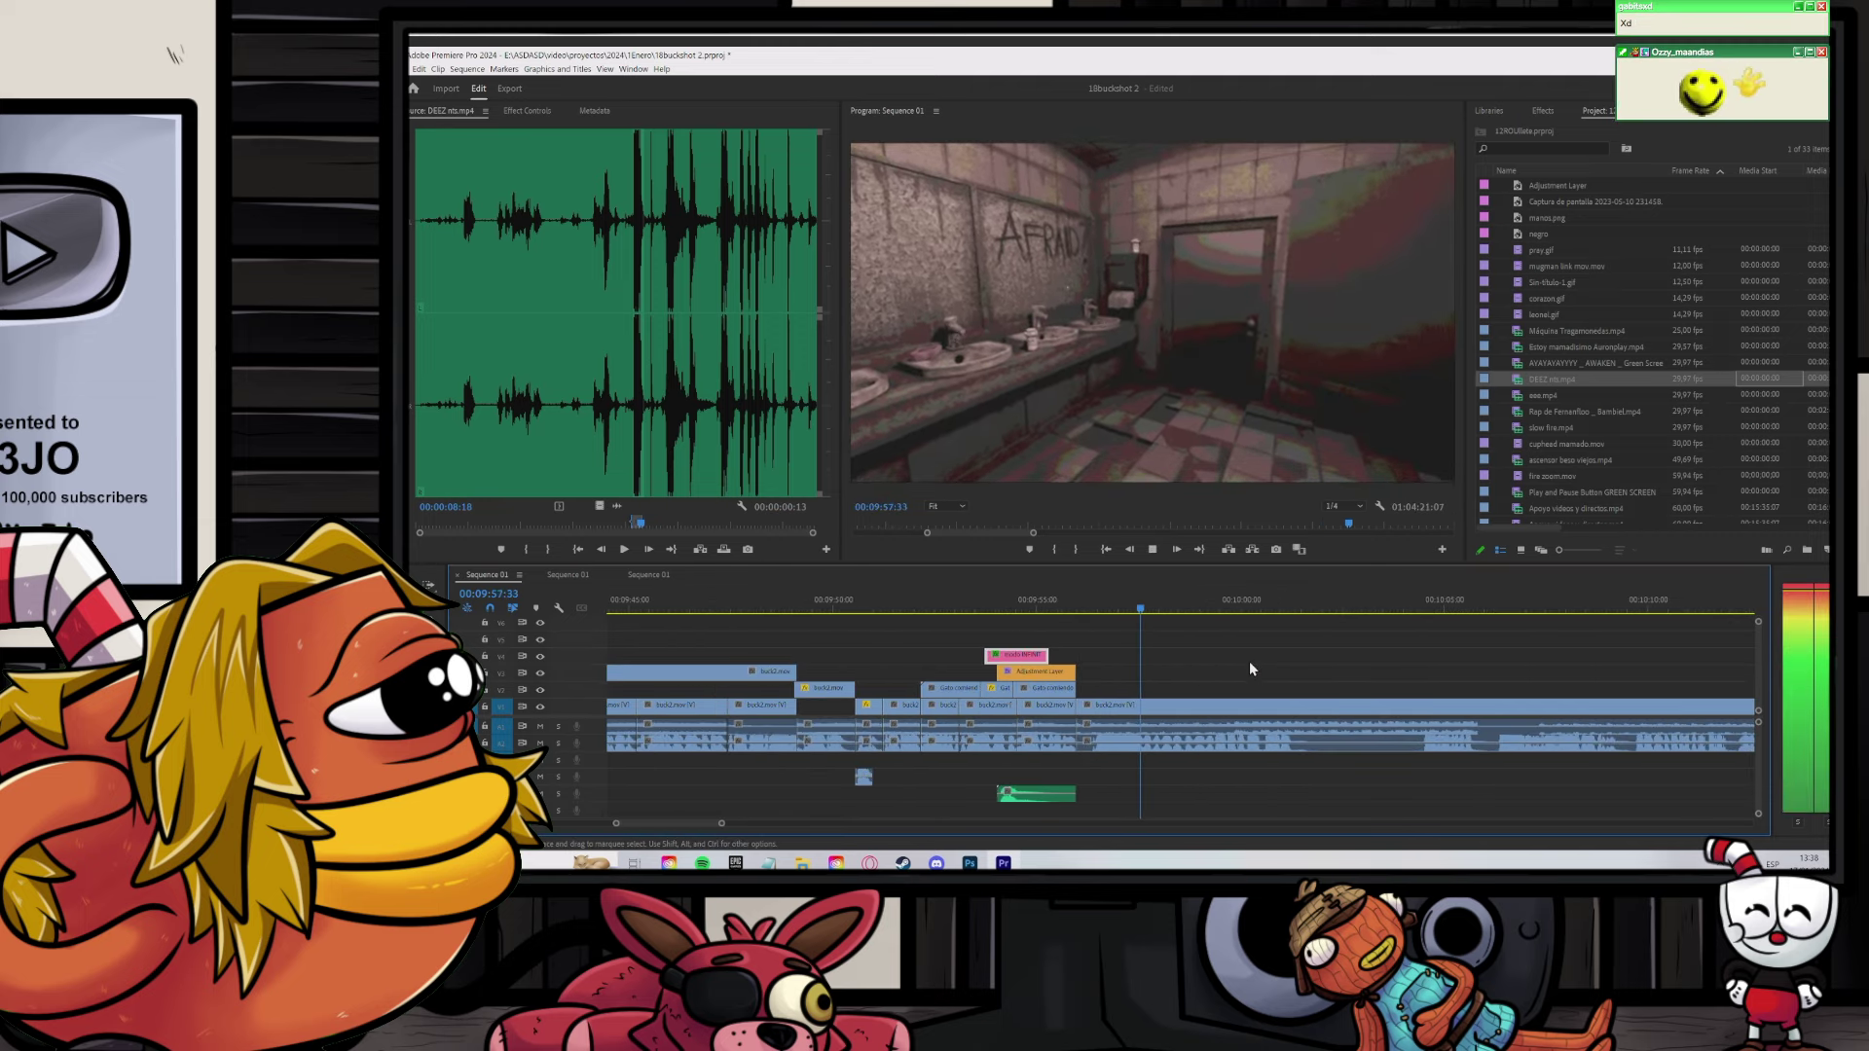
{"action": "key", "text": "equal"}
Step: Set the playhead to 00:09:55:54, search File Explorer for "lezd" and import LEZDUIT.mp4 into the project
{"action": "left_click", "coordinate": [1066, 609]}
{"action": "key", "text": "alt+Tab"}
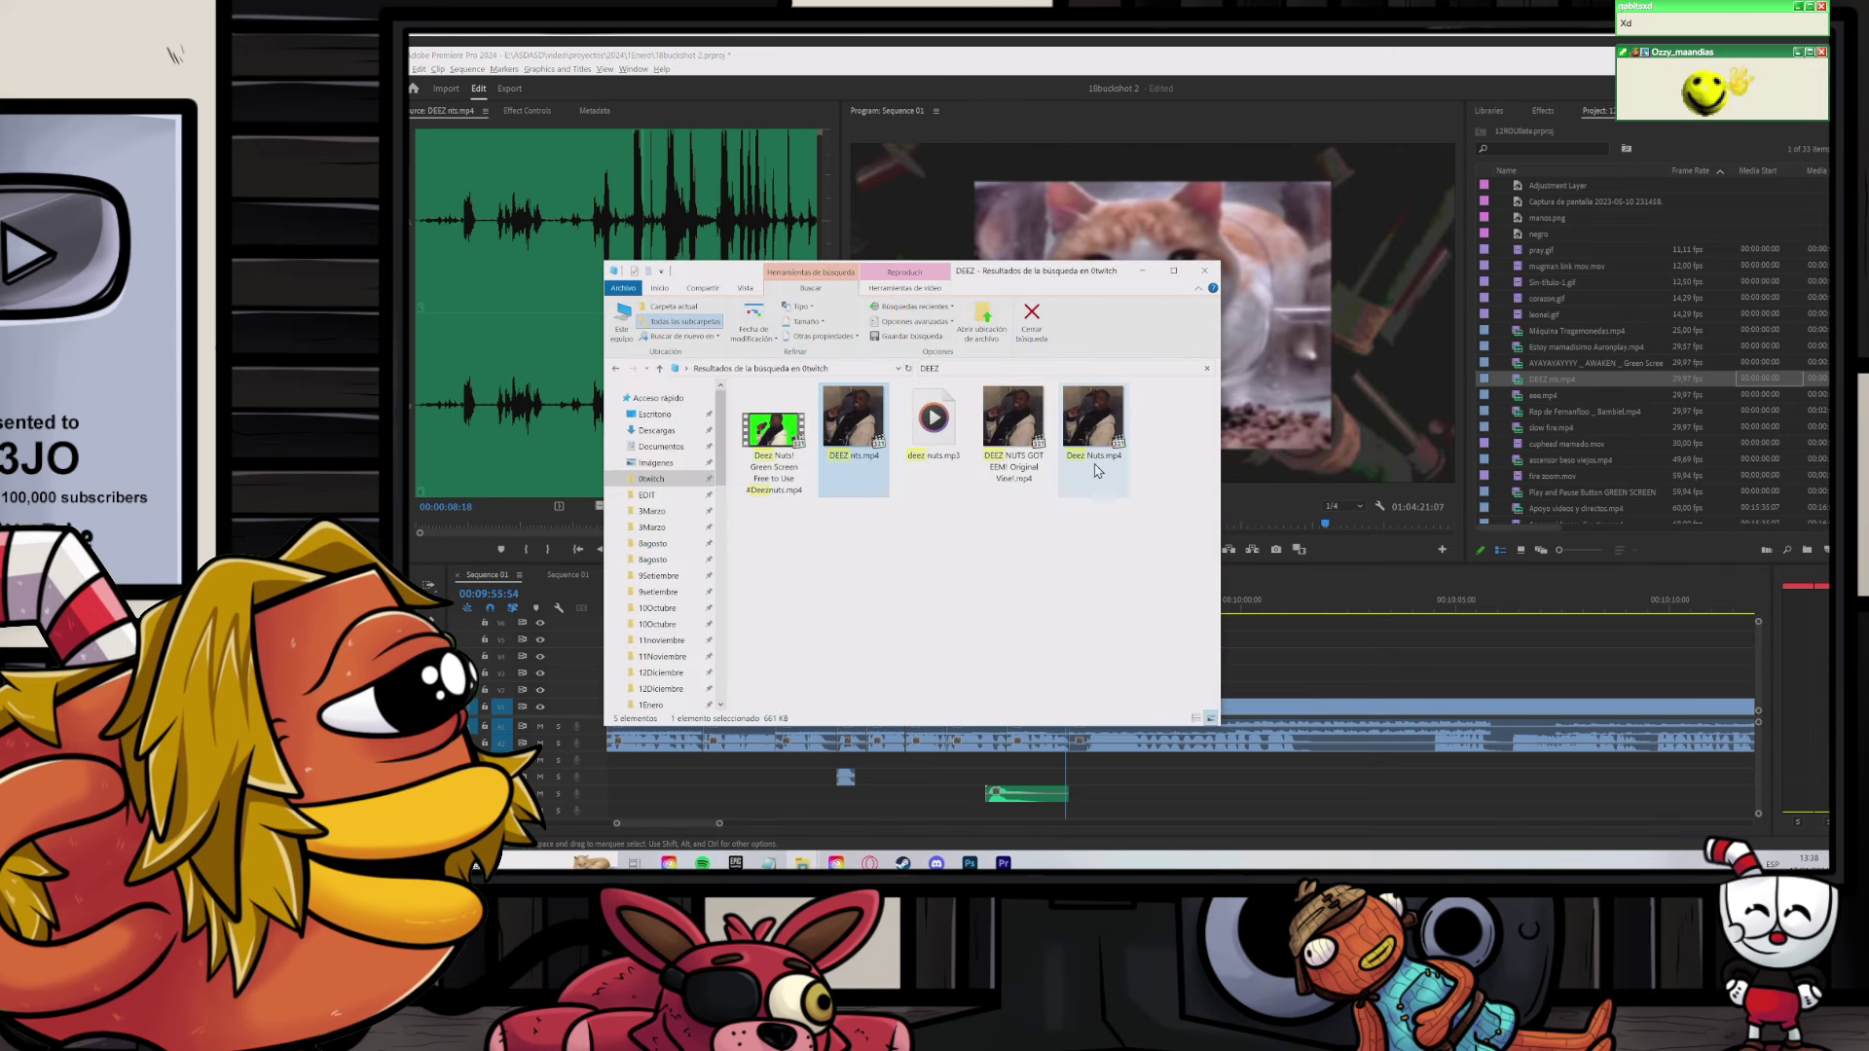
{"action": "left_click", "coordinate": [978, 384]}
{"action": "left_click", "coordinate": [969, 371]}
{"action": "type", "text": "le"}
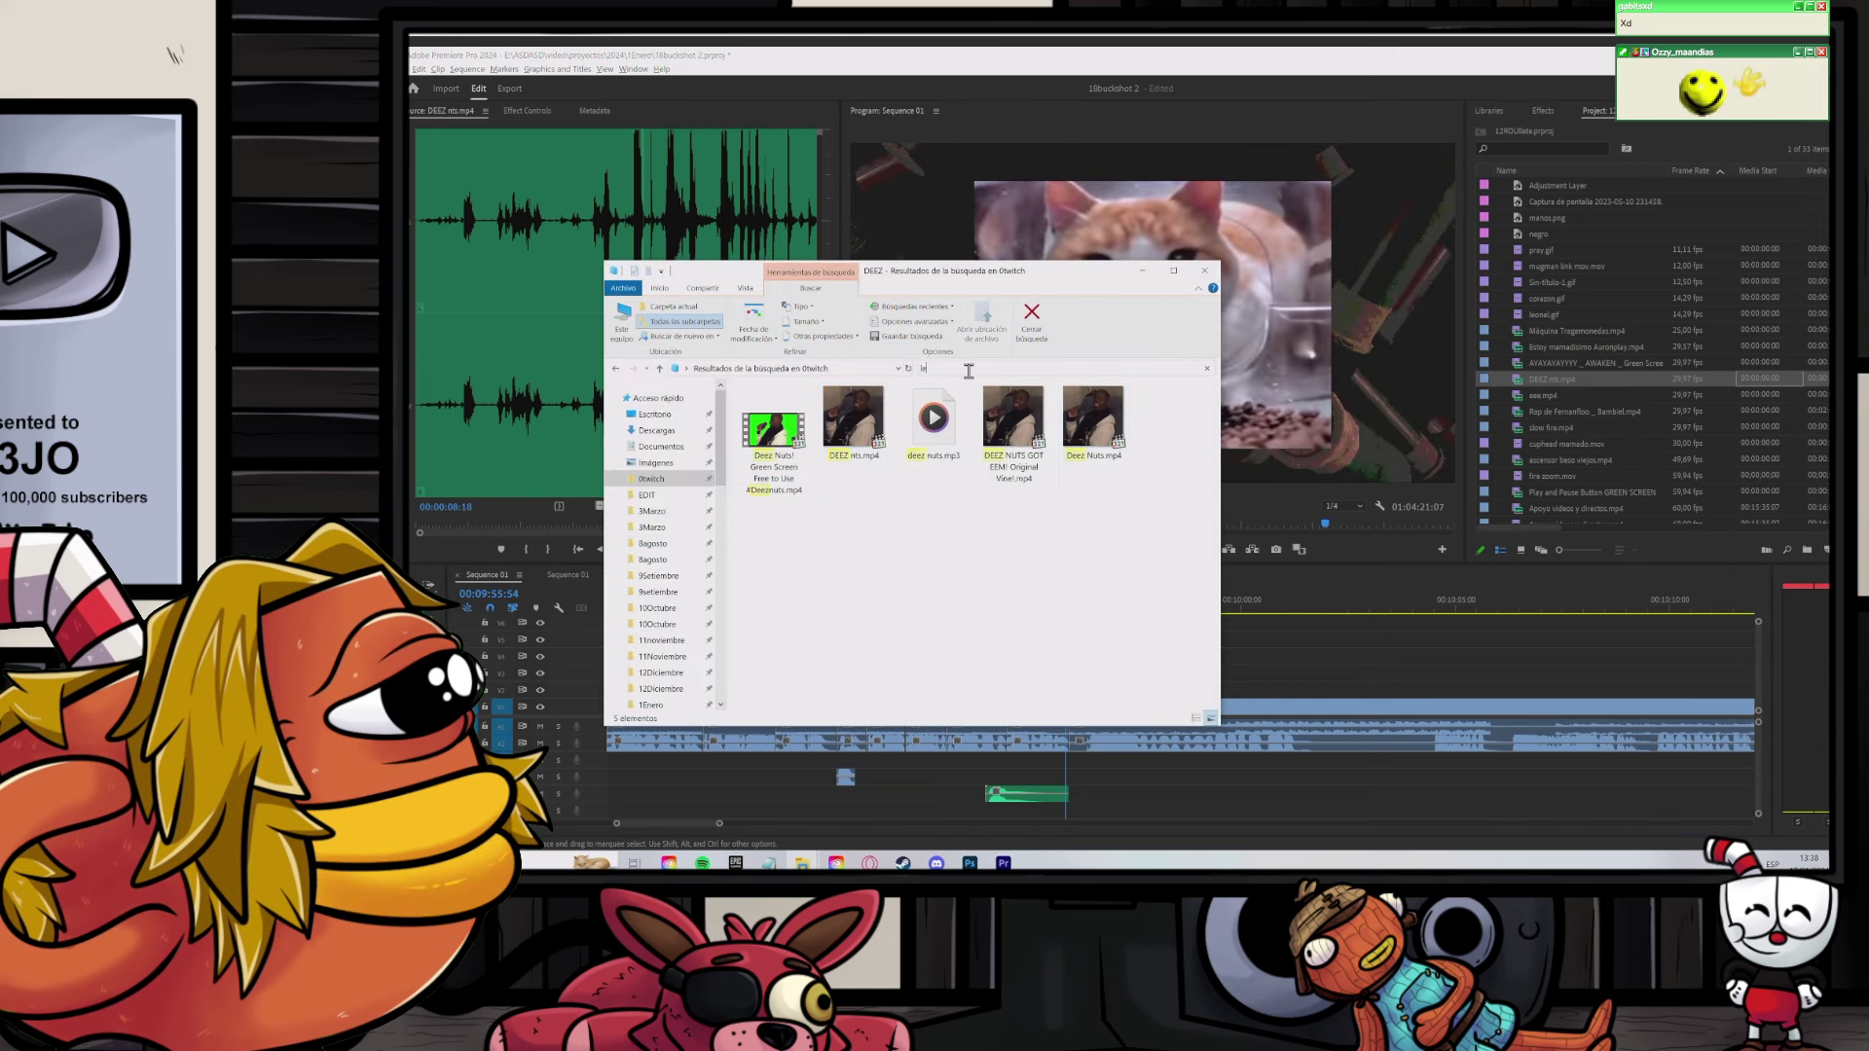
{"action": "type", "text": "zd"}
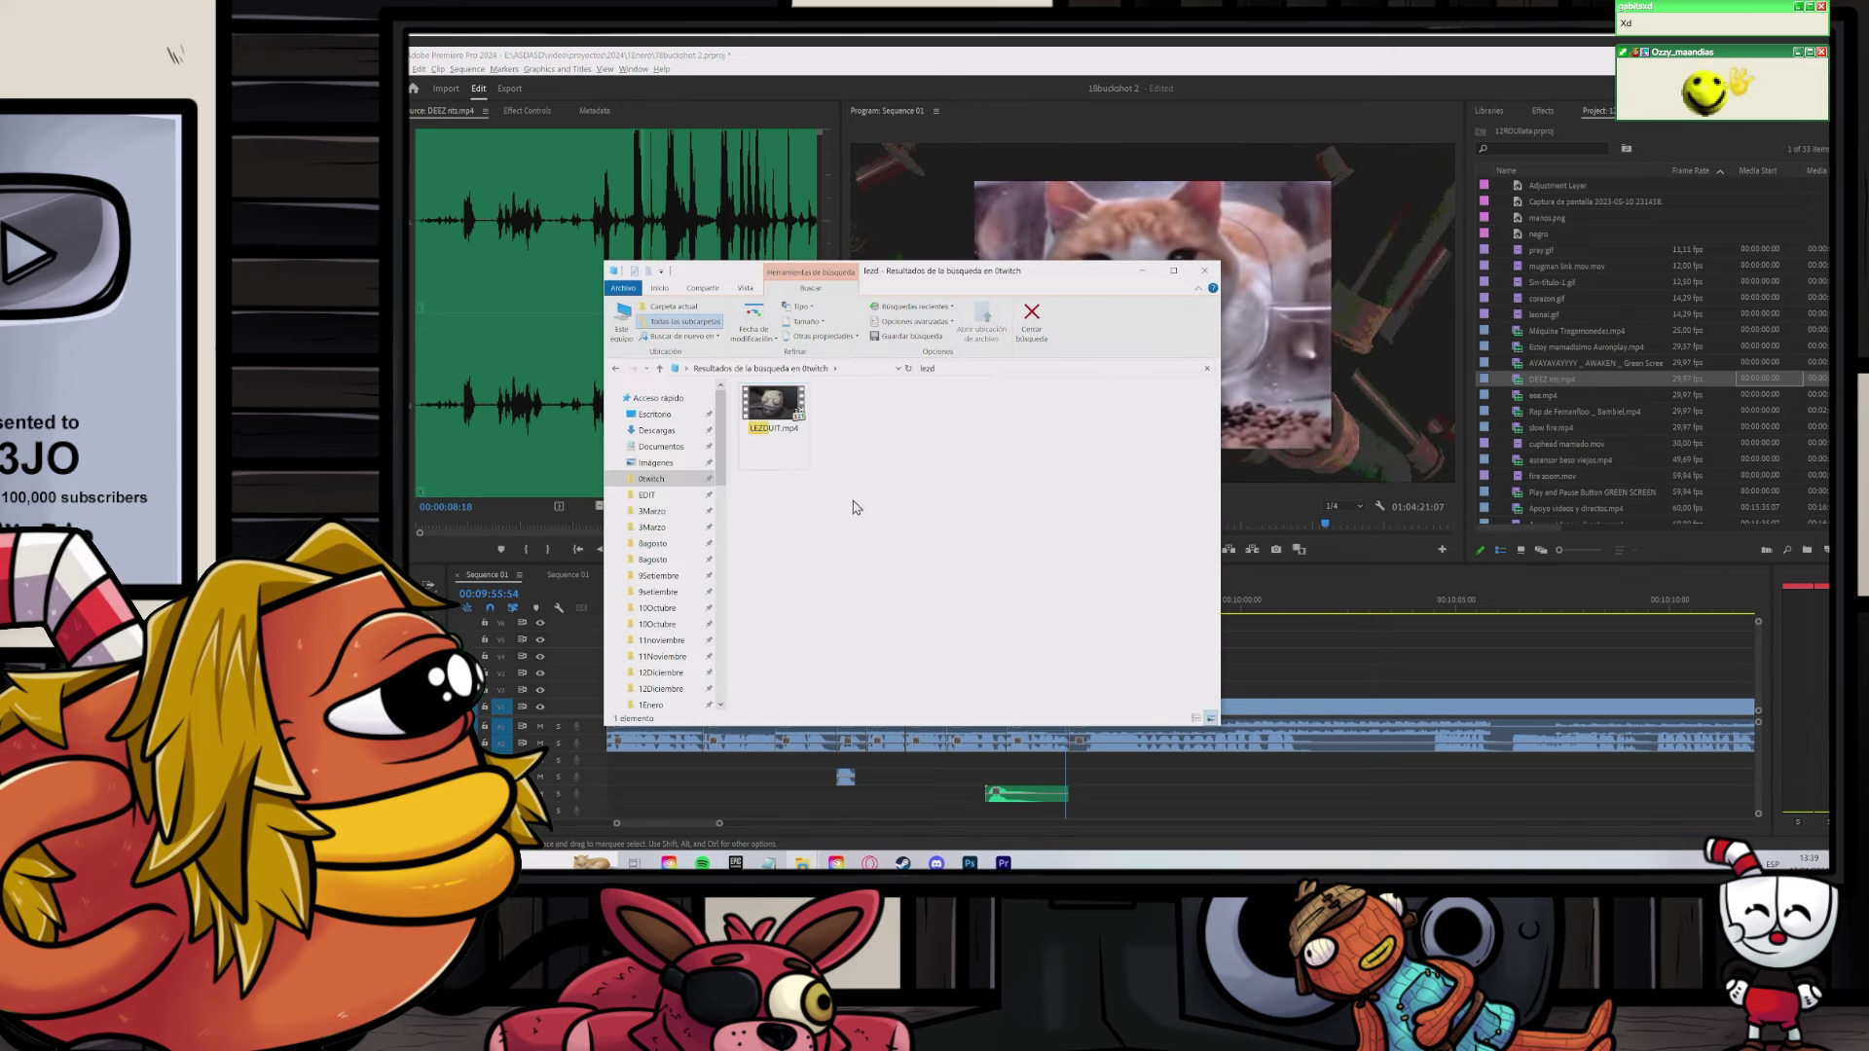
{"action": "left_click_drag", "start_coordinate": [821, 431], "coordinate": [1585, 446]}
Step: Insert LEZDUIT.mp4 between the cat clip and the following bathroom footage, then play on through that footage
{"action": "left_click_drag", "start_coordinate": [1554, 510], "coordinate": [1073, 707]}
{"action": "left_click", "coordinate": [1108, 662]}
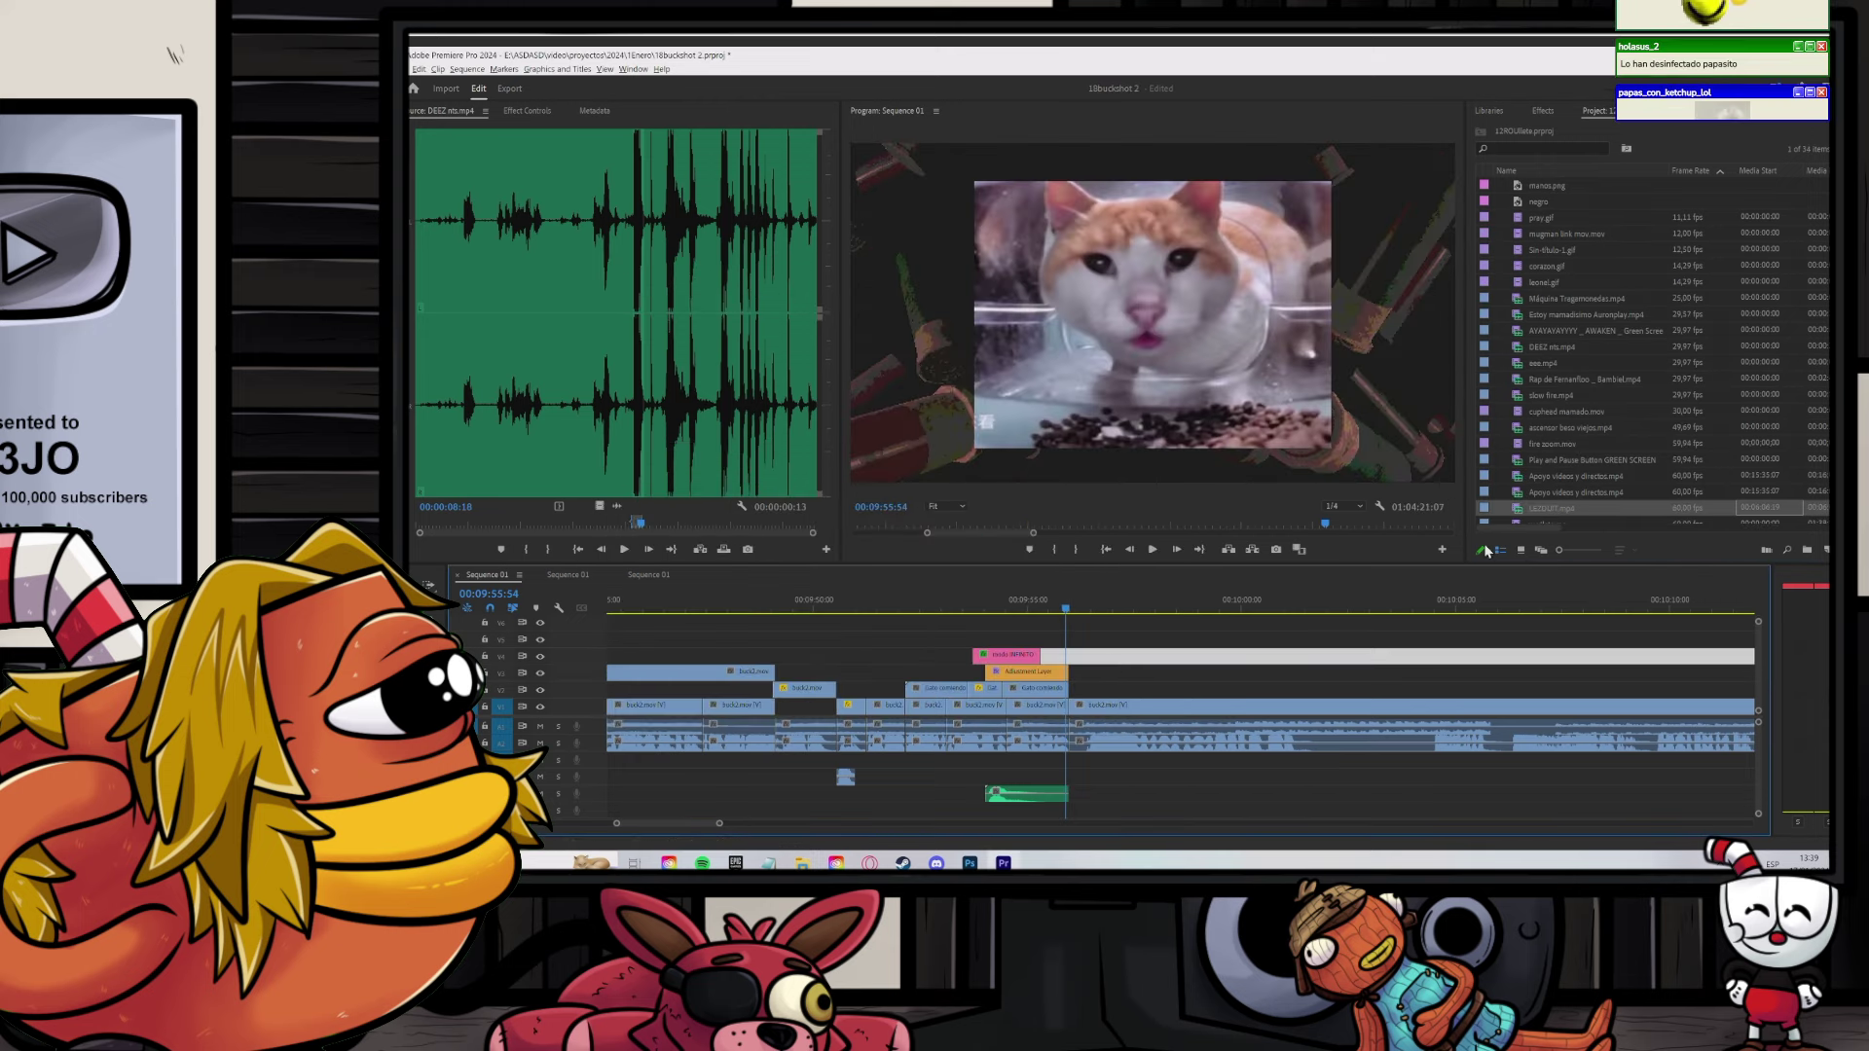
{"action": "left_click_drag", "start_coordinate": [1529, 516], "coordinate": [1080, 726]}
{"action": "key", "text": "space"}
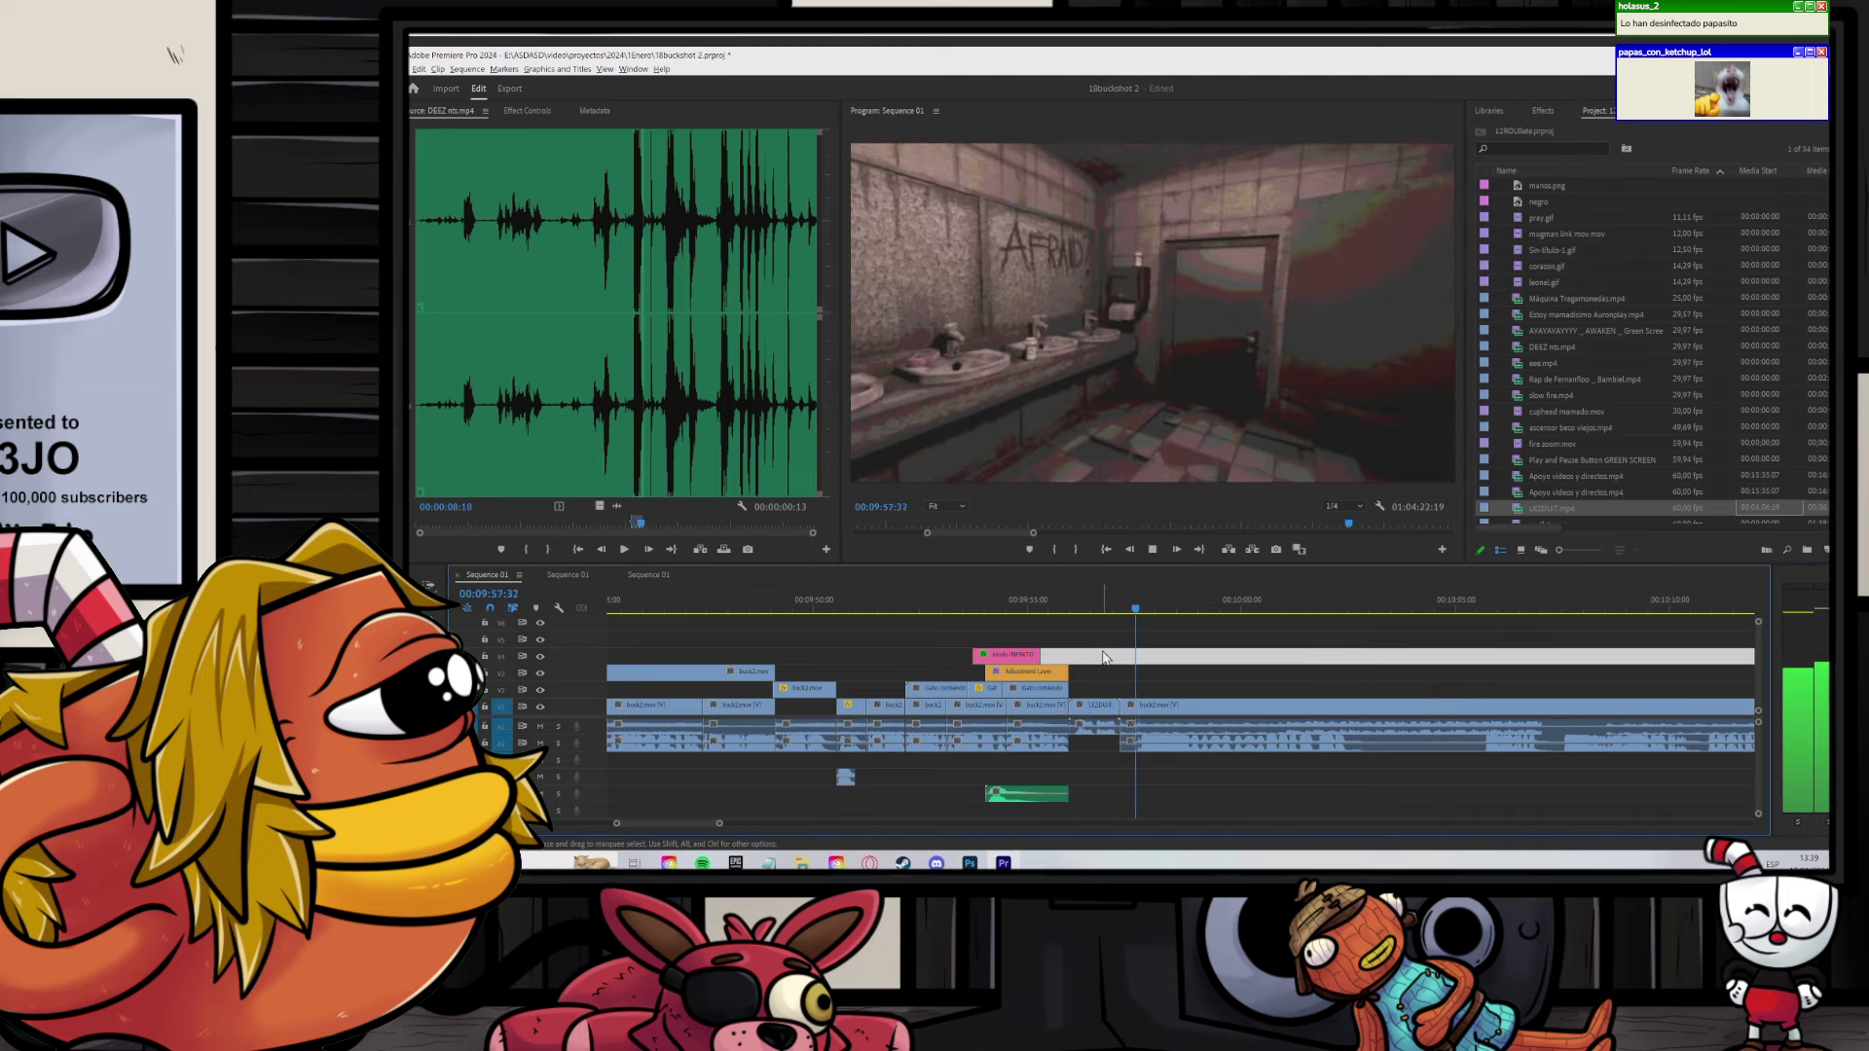
{"action": "scroll", "coordinate": [1122, 708], "scroll_direction": "down", "scroll_amount": 12}
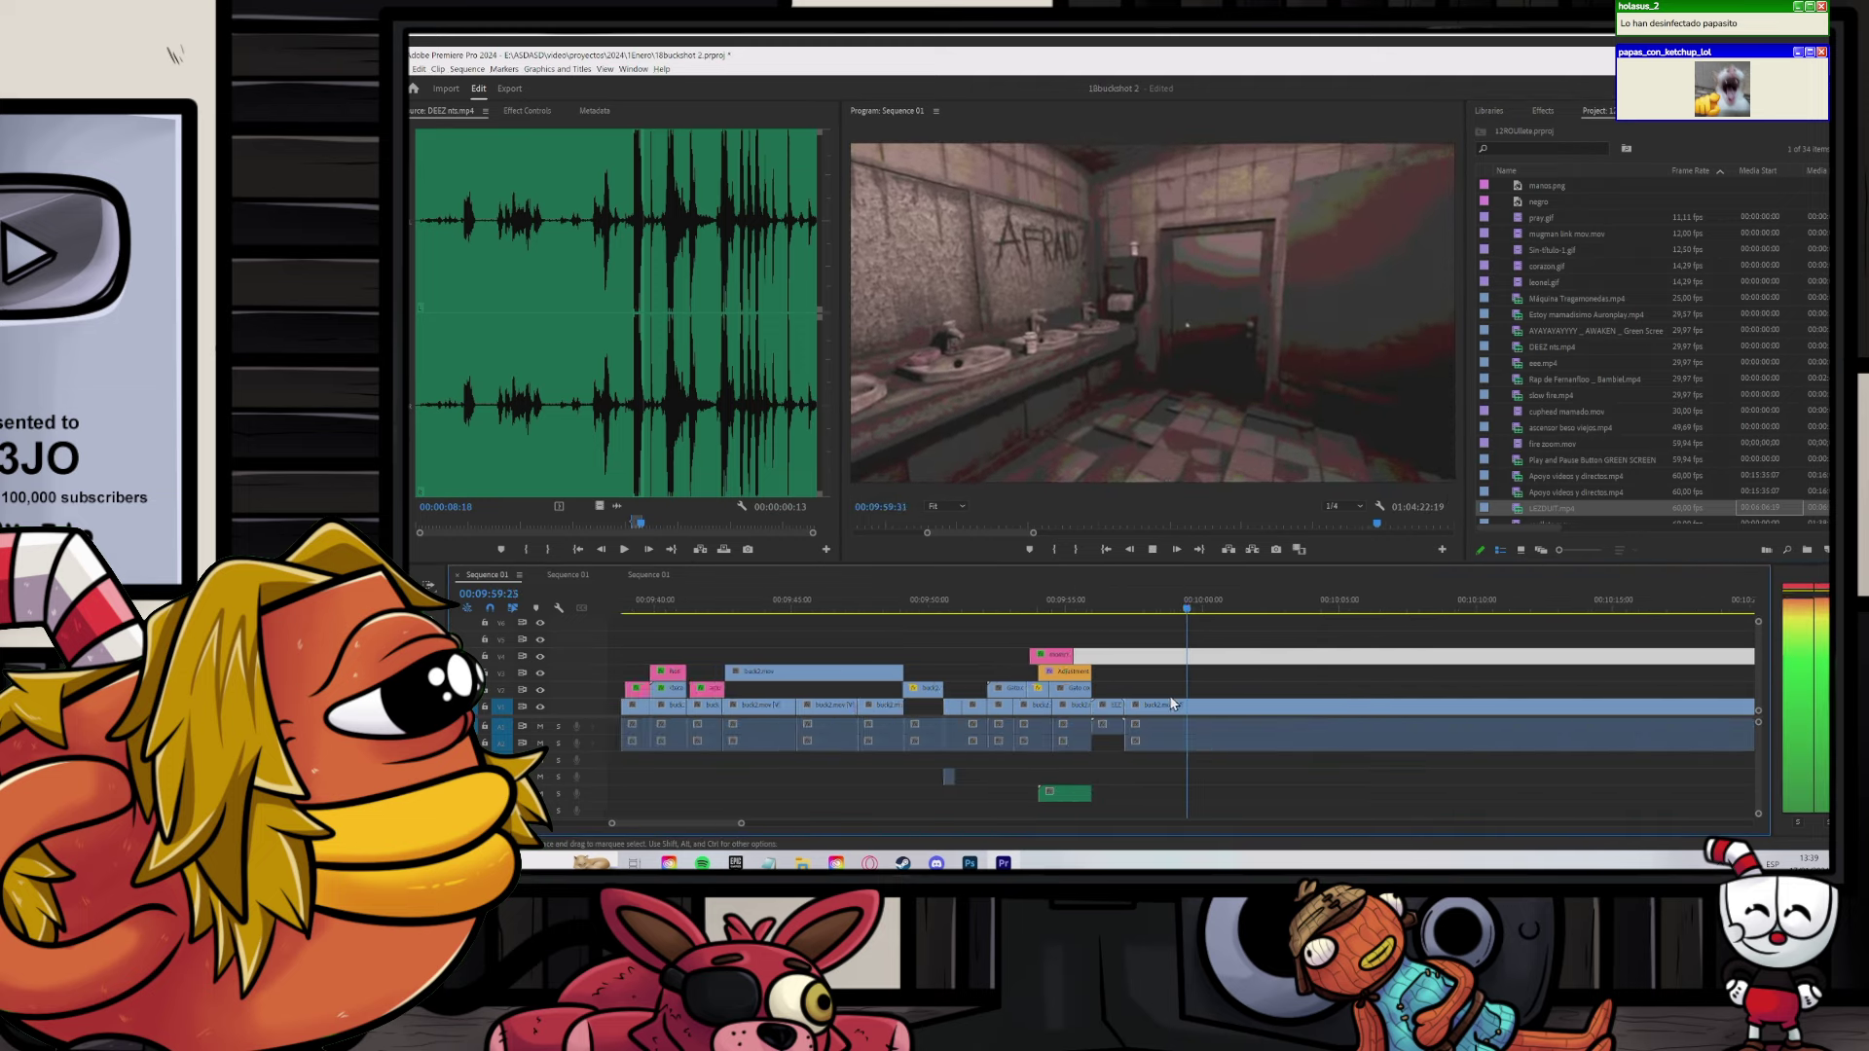
{"action": "scroll", "coordinate": [1186, 703], "scroll_direction": "down", "scroll_amount": 3}
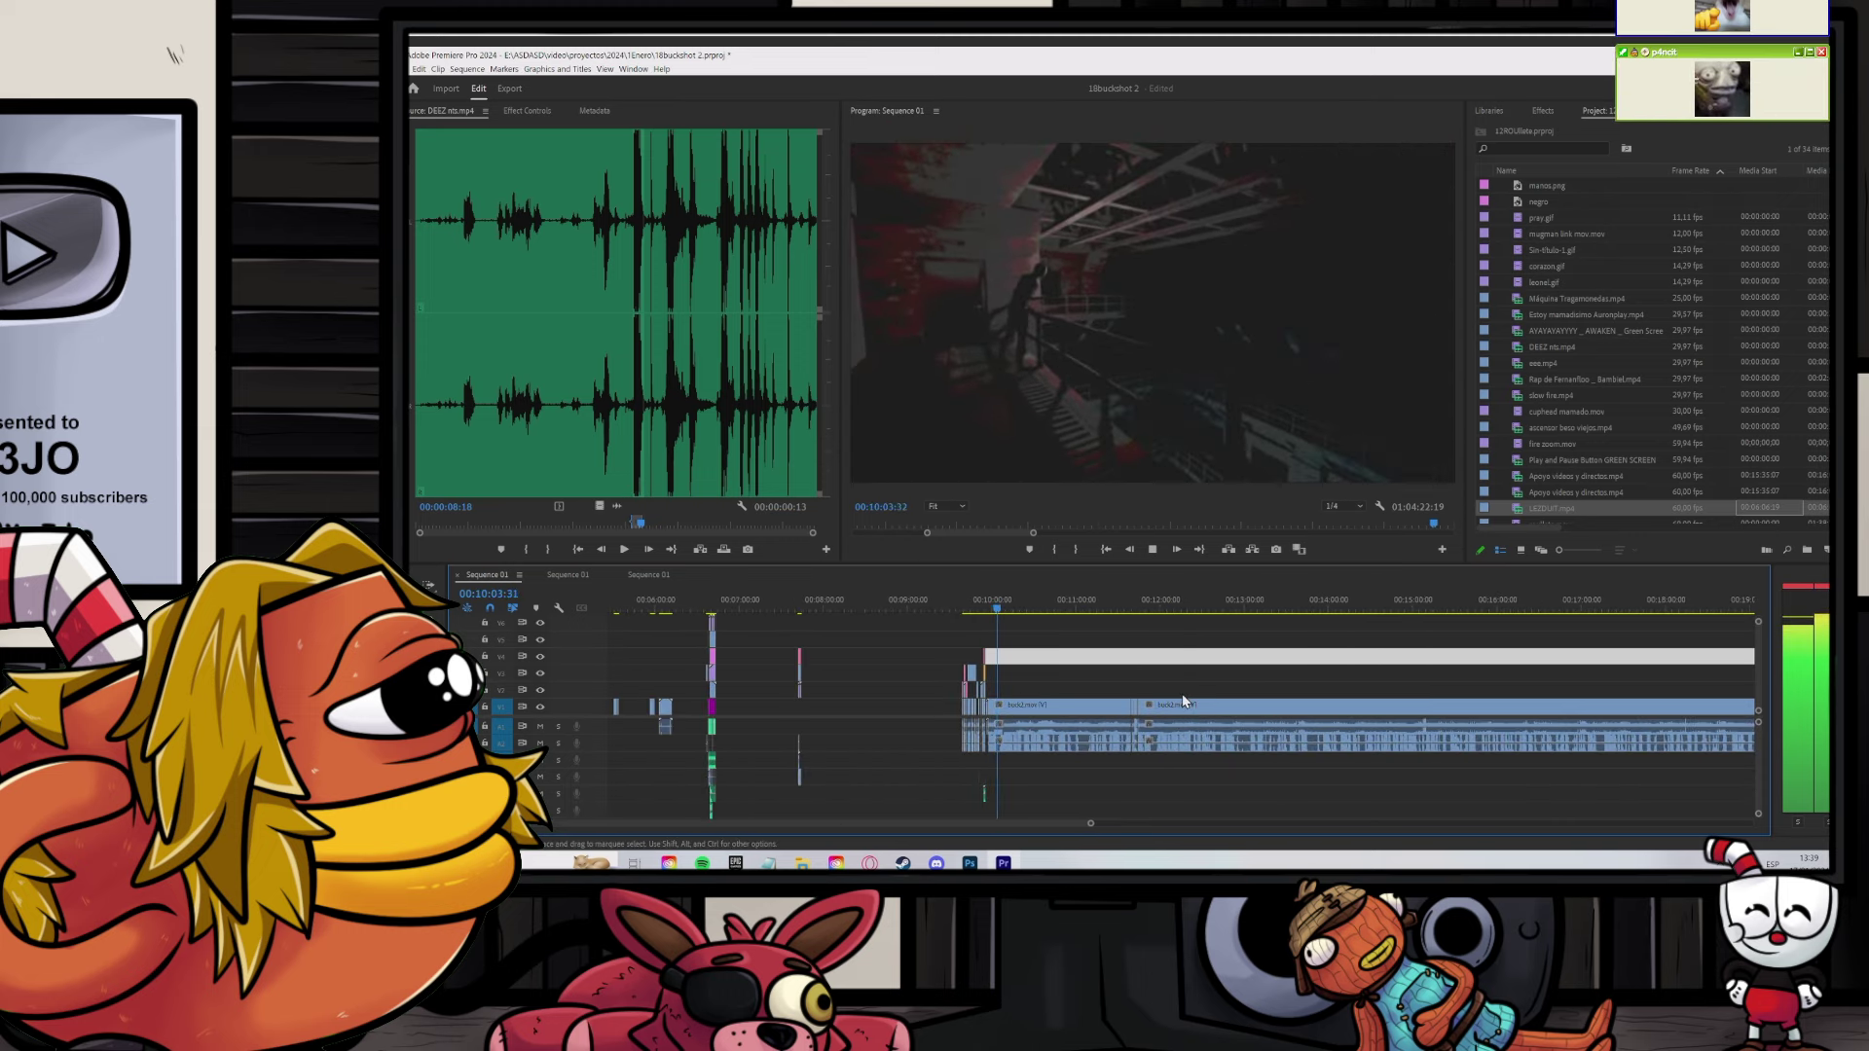
Step: Play through the footage after the inserted clip and examine the table gameplay around 00:11:29:23
{"action": "scroll", "coordinate": [1106, 682], "scroll_direction": "up", "scroll_amount": 4}
{"action": "scroll", "coordinate": [1003, 682], "scroll_direction": "down", "scroll_amount": 4}
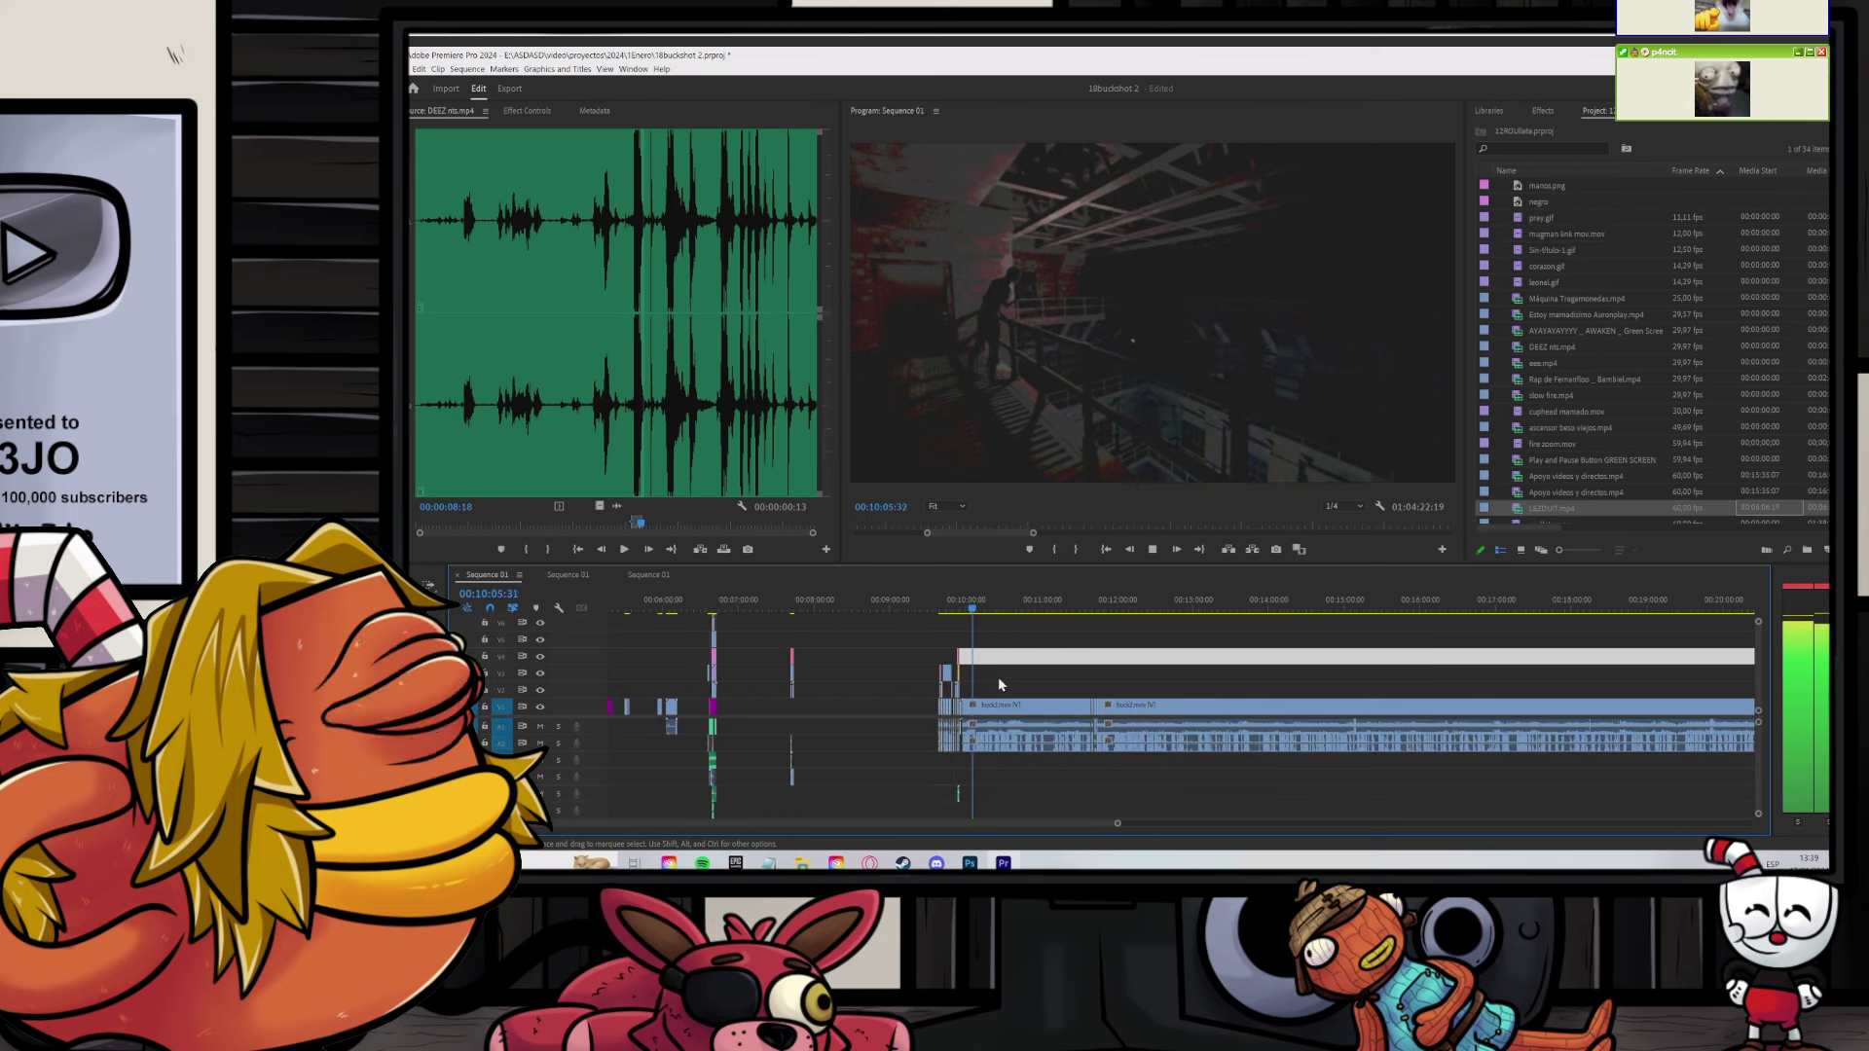
{"action": "left_click", "coordinate": [1078, 613]}
{"action": "scroll", "coordinate": [1087, 633], "scroll_direction": "down", "scroll_amount": 2}
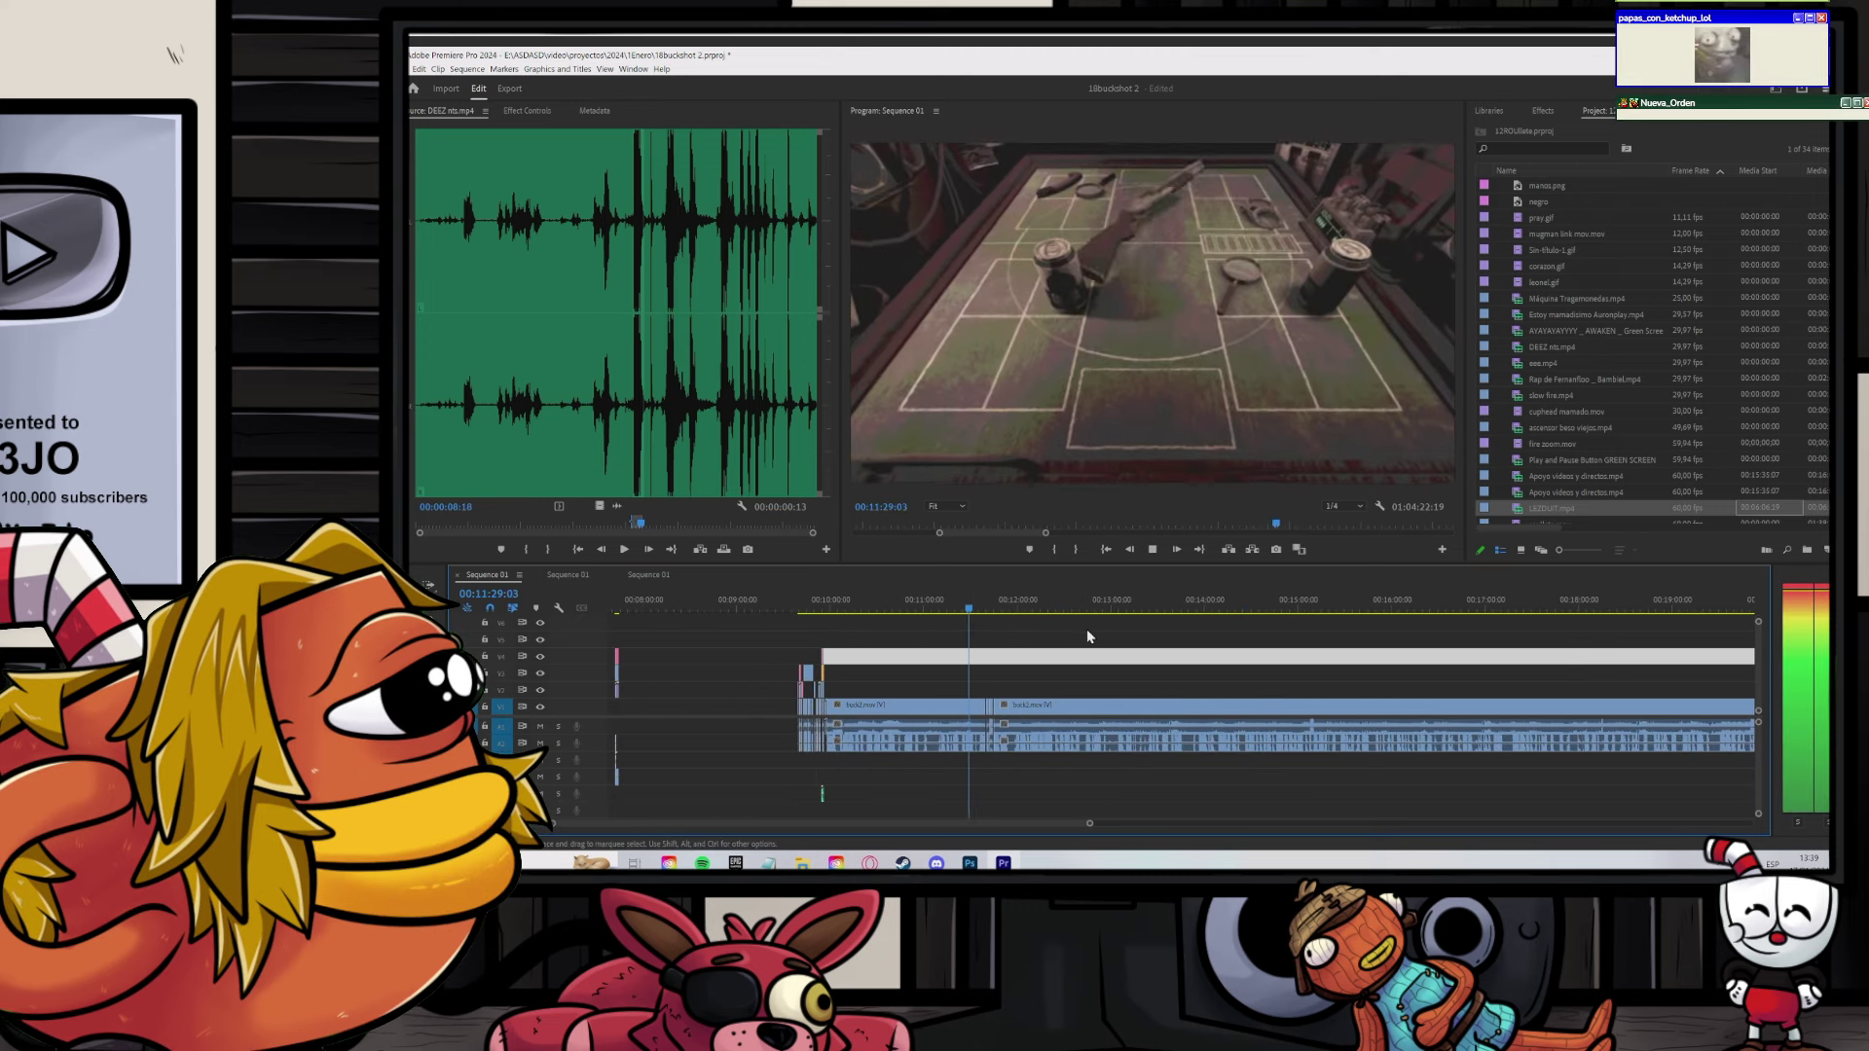
{"action": "scroll", "coordinate": [1086, 633], "scroll_direction": "up", "scroll_amount": 1}
{"action": "scroll", "coordinate": [1087, 633], "scroll_direction": "down", "scroll_amount": 2}
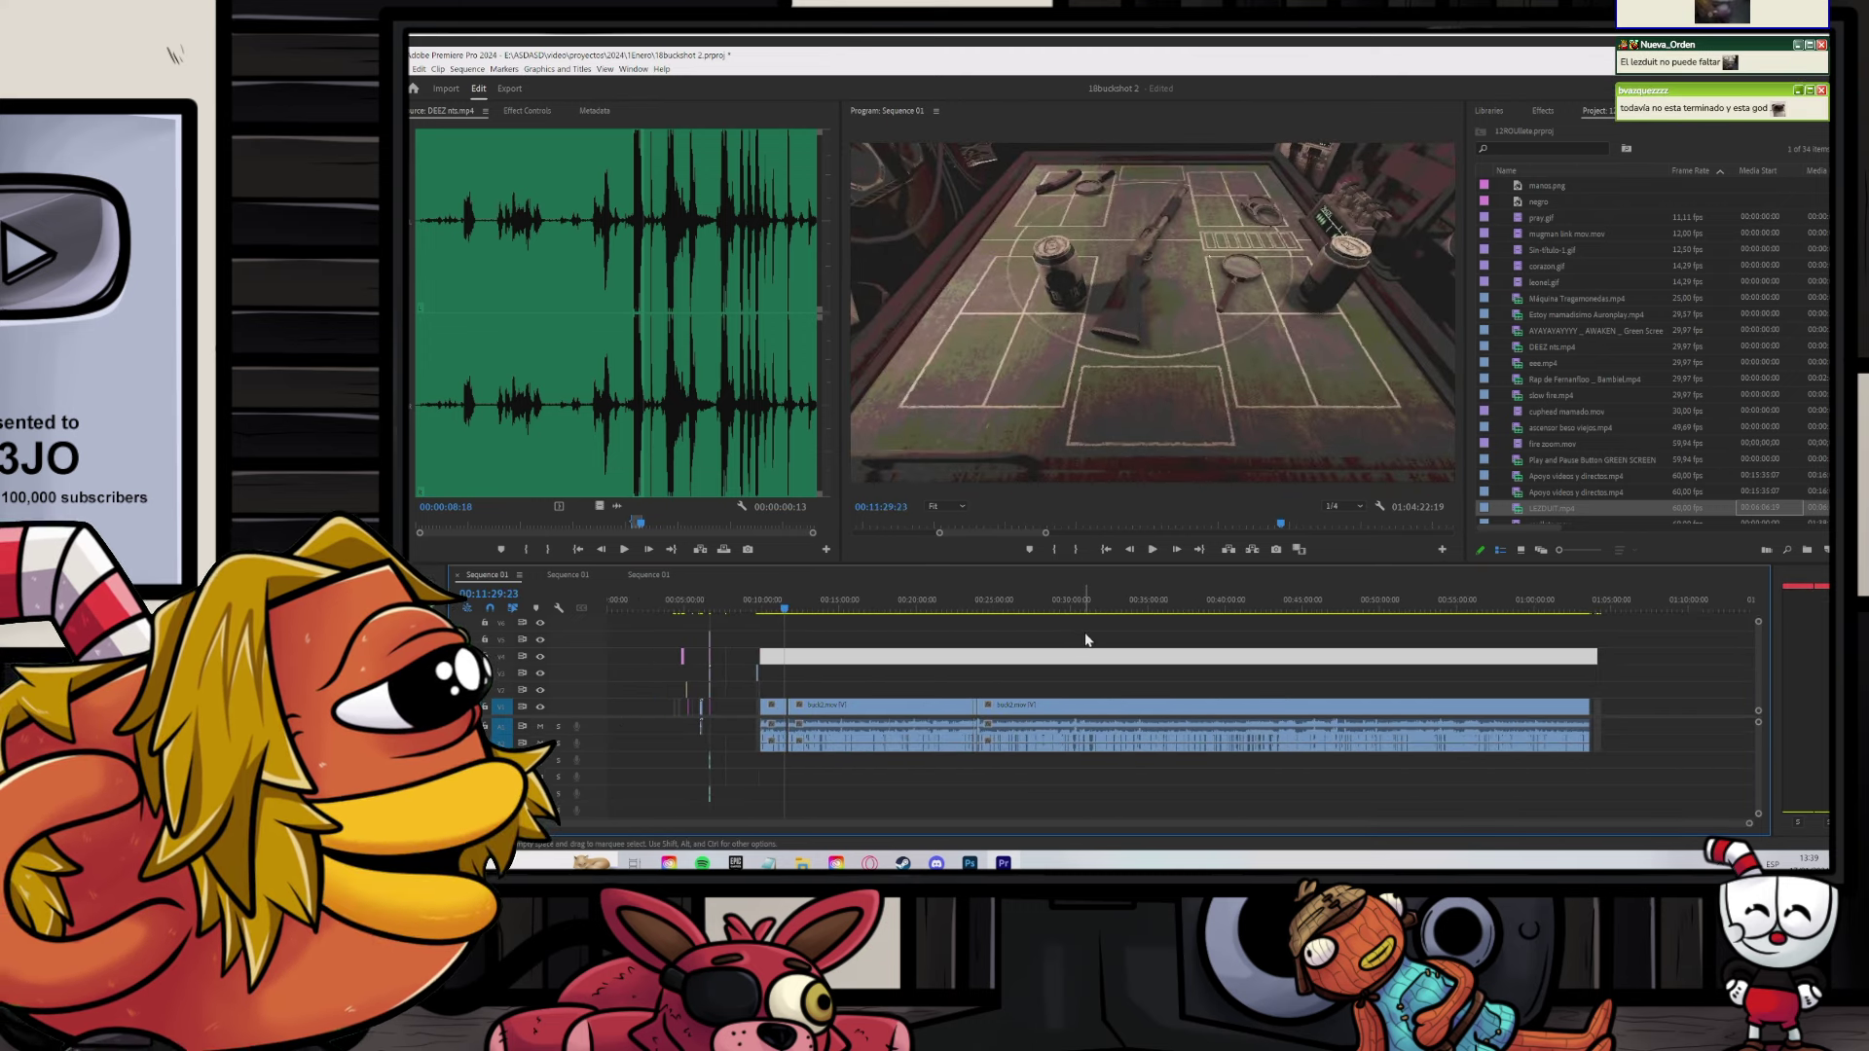
{"action": "scroll", "coordinate": [808, 633], "scroll_direction": "up", "scroll_amount": 3}
{"action": "scroll", "coordinate": [825, 658], "scroll_direction": "up", "scroll_amount": 2}
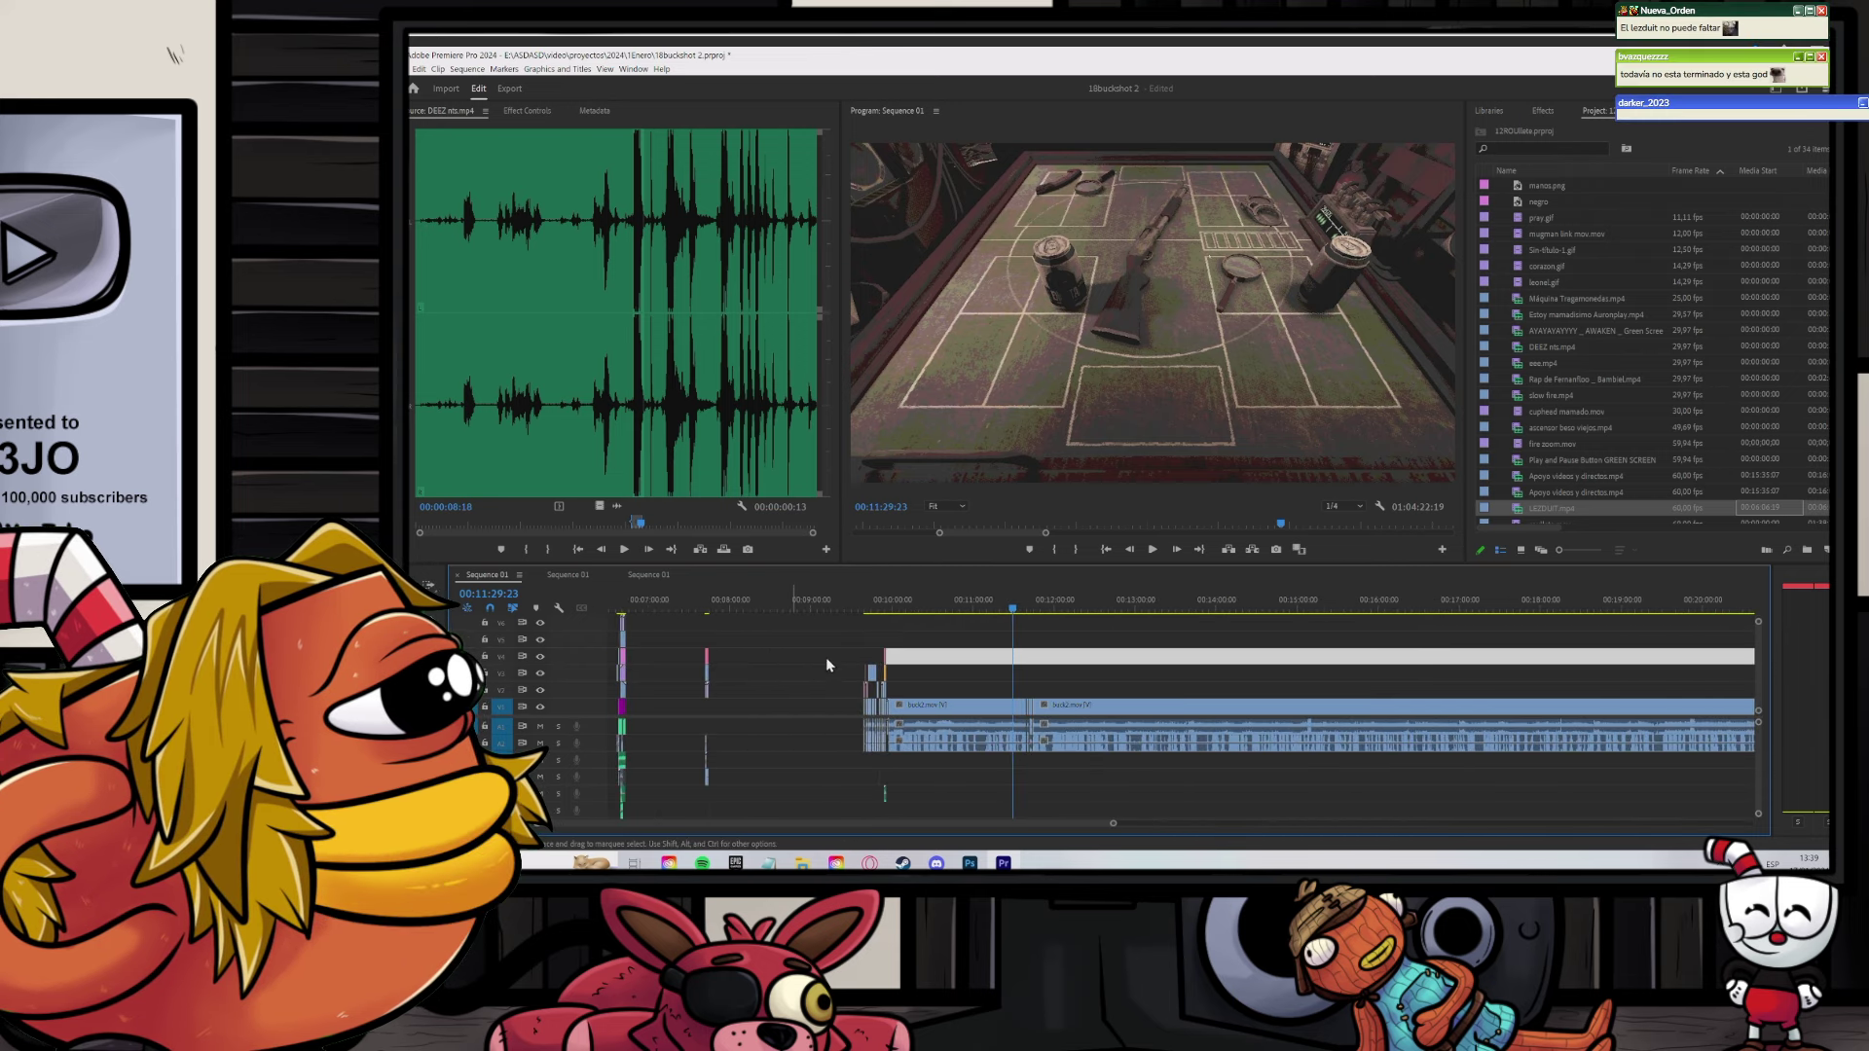
{"action": "left_click", "coordinate": [852, 606]}
{"action": "left_click", "coordinate": [888, 605]}
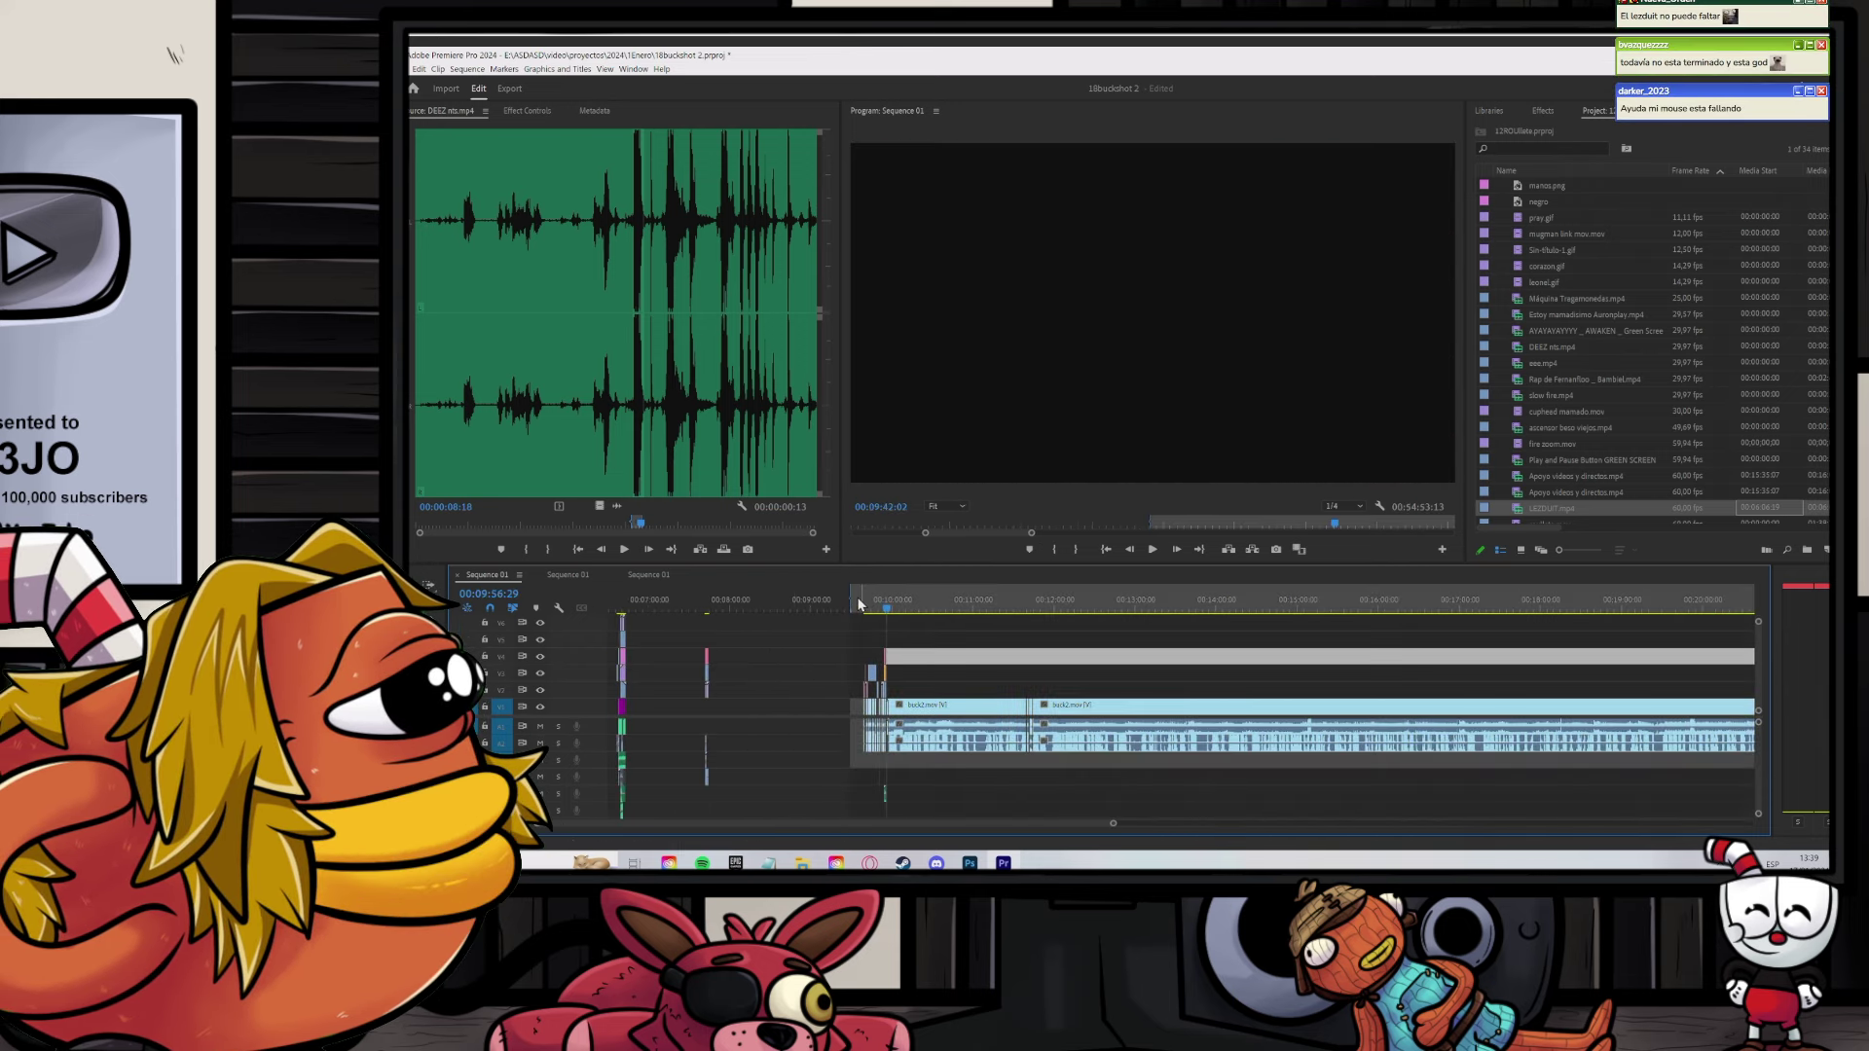
{"action": "left_click_drag", "start_coordinate": [852, 600], "coordinate": [864, 601]}
{"action": "scroll", "coordinate": [912, 630], "scroll_direction": "down", "scroll_amount": 4}
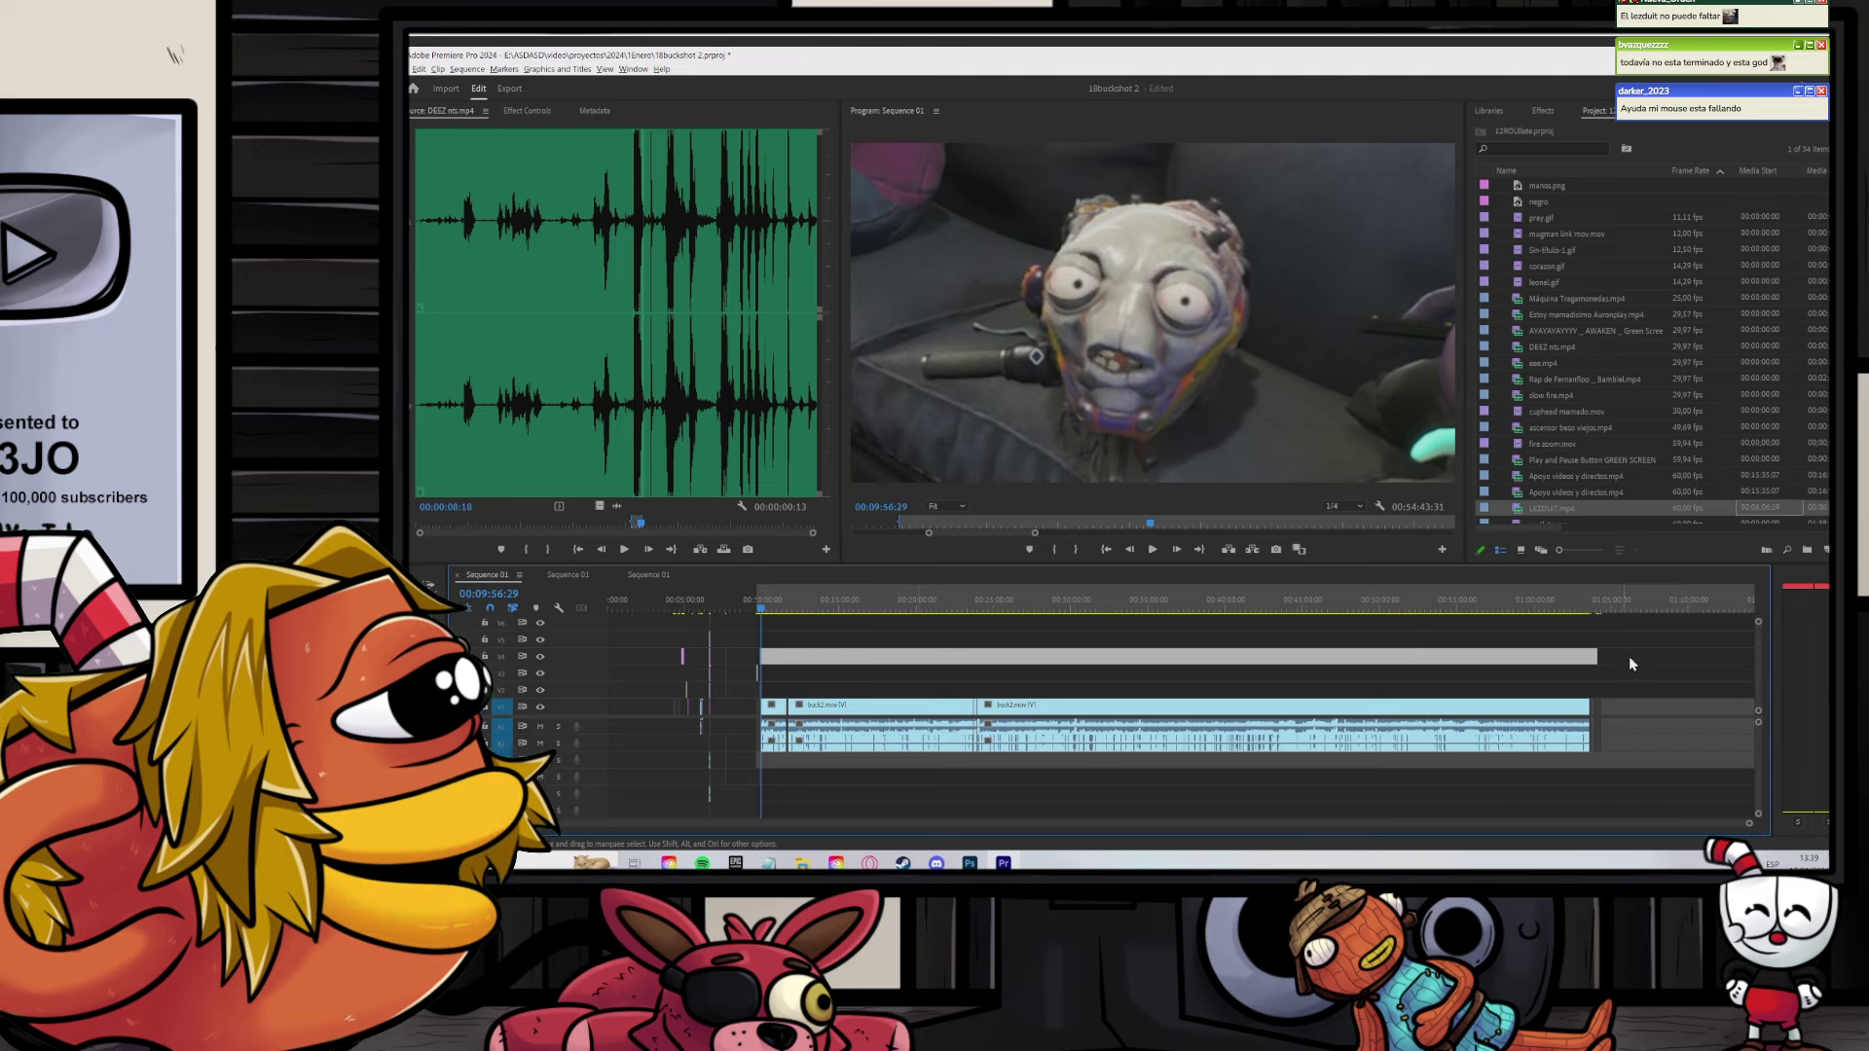
{"action": "scroll", "coordinate": [1607, 657], "scroll_direction": "up", "scroll_amount": 5}
{"action": "scroll", "coordinate": [1207, 681], "scroll_direction": "down", "scroll_amount": 4}
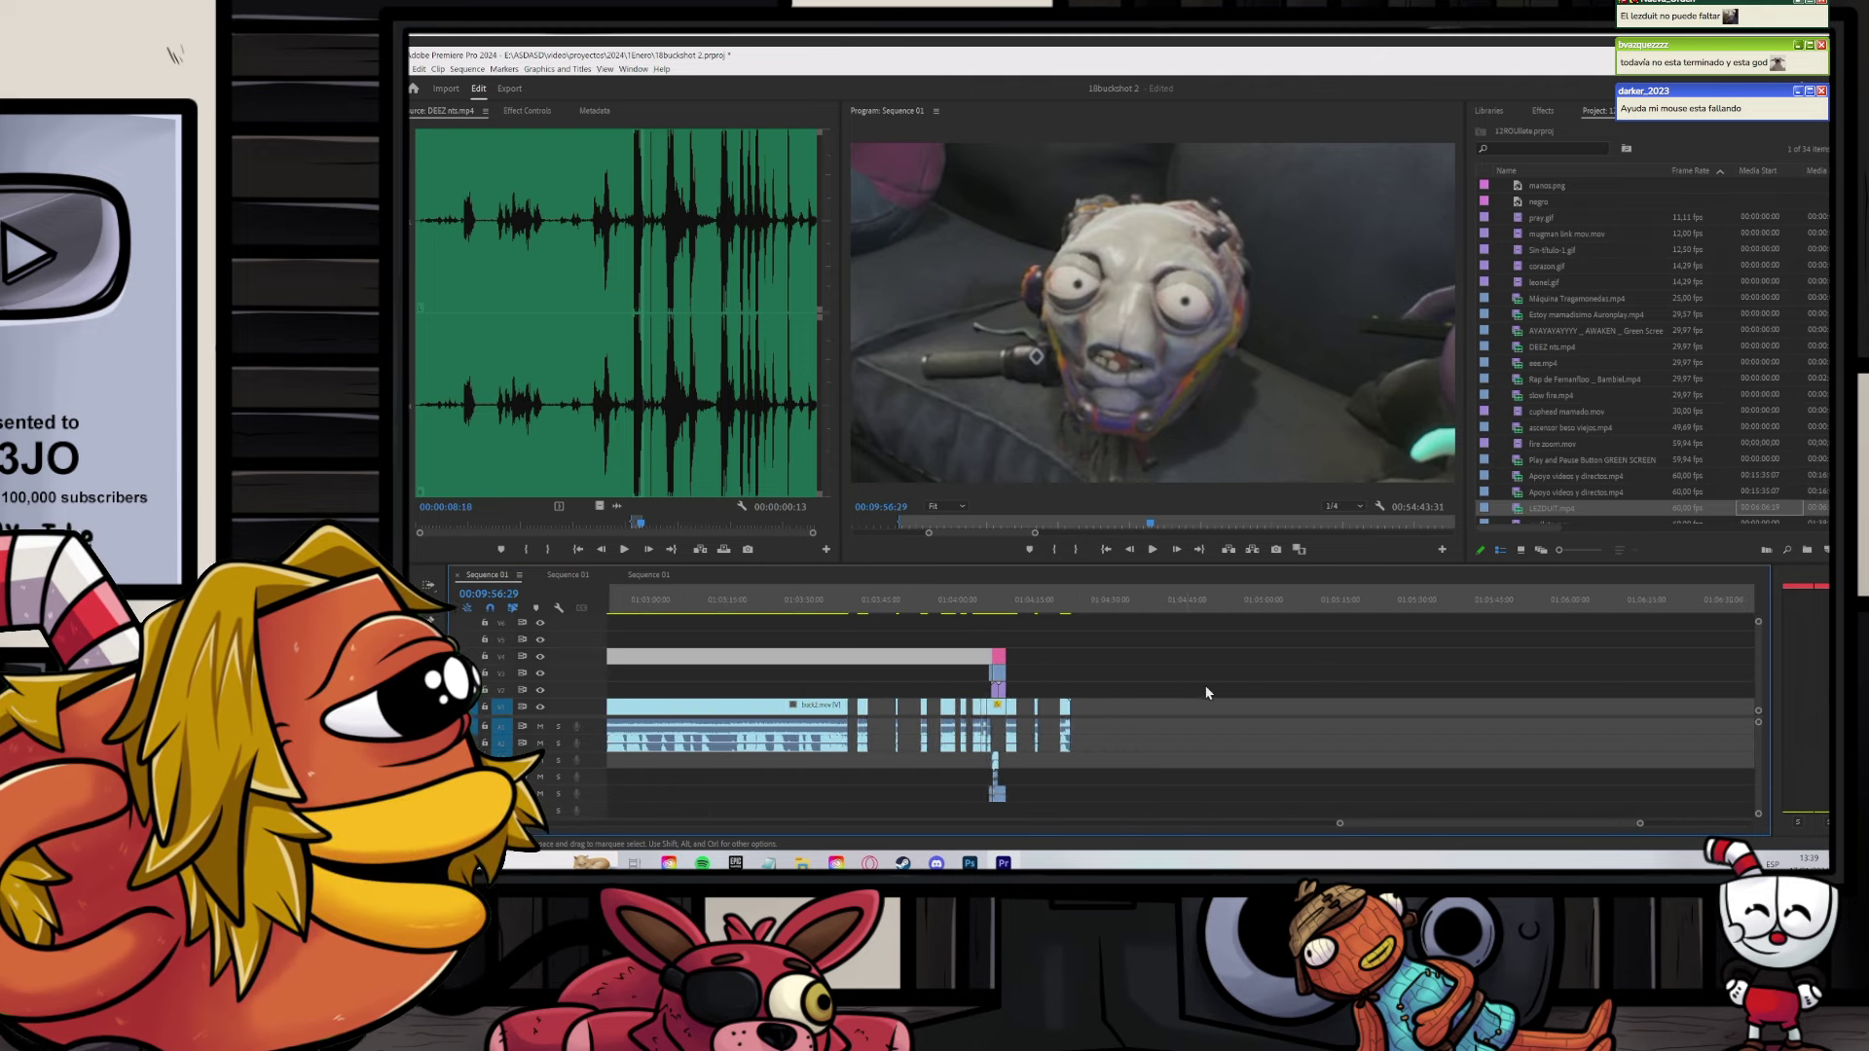
{"action": "left_click_drag", "start_coordinate": [1253, 792], "coordinate": [1000, 642]}
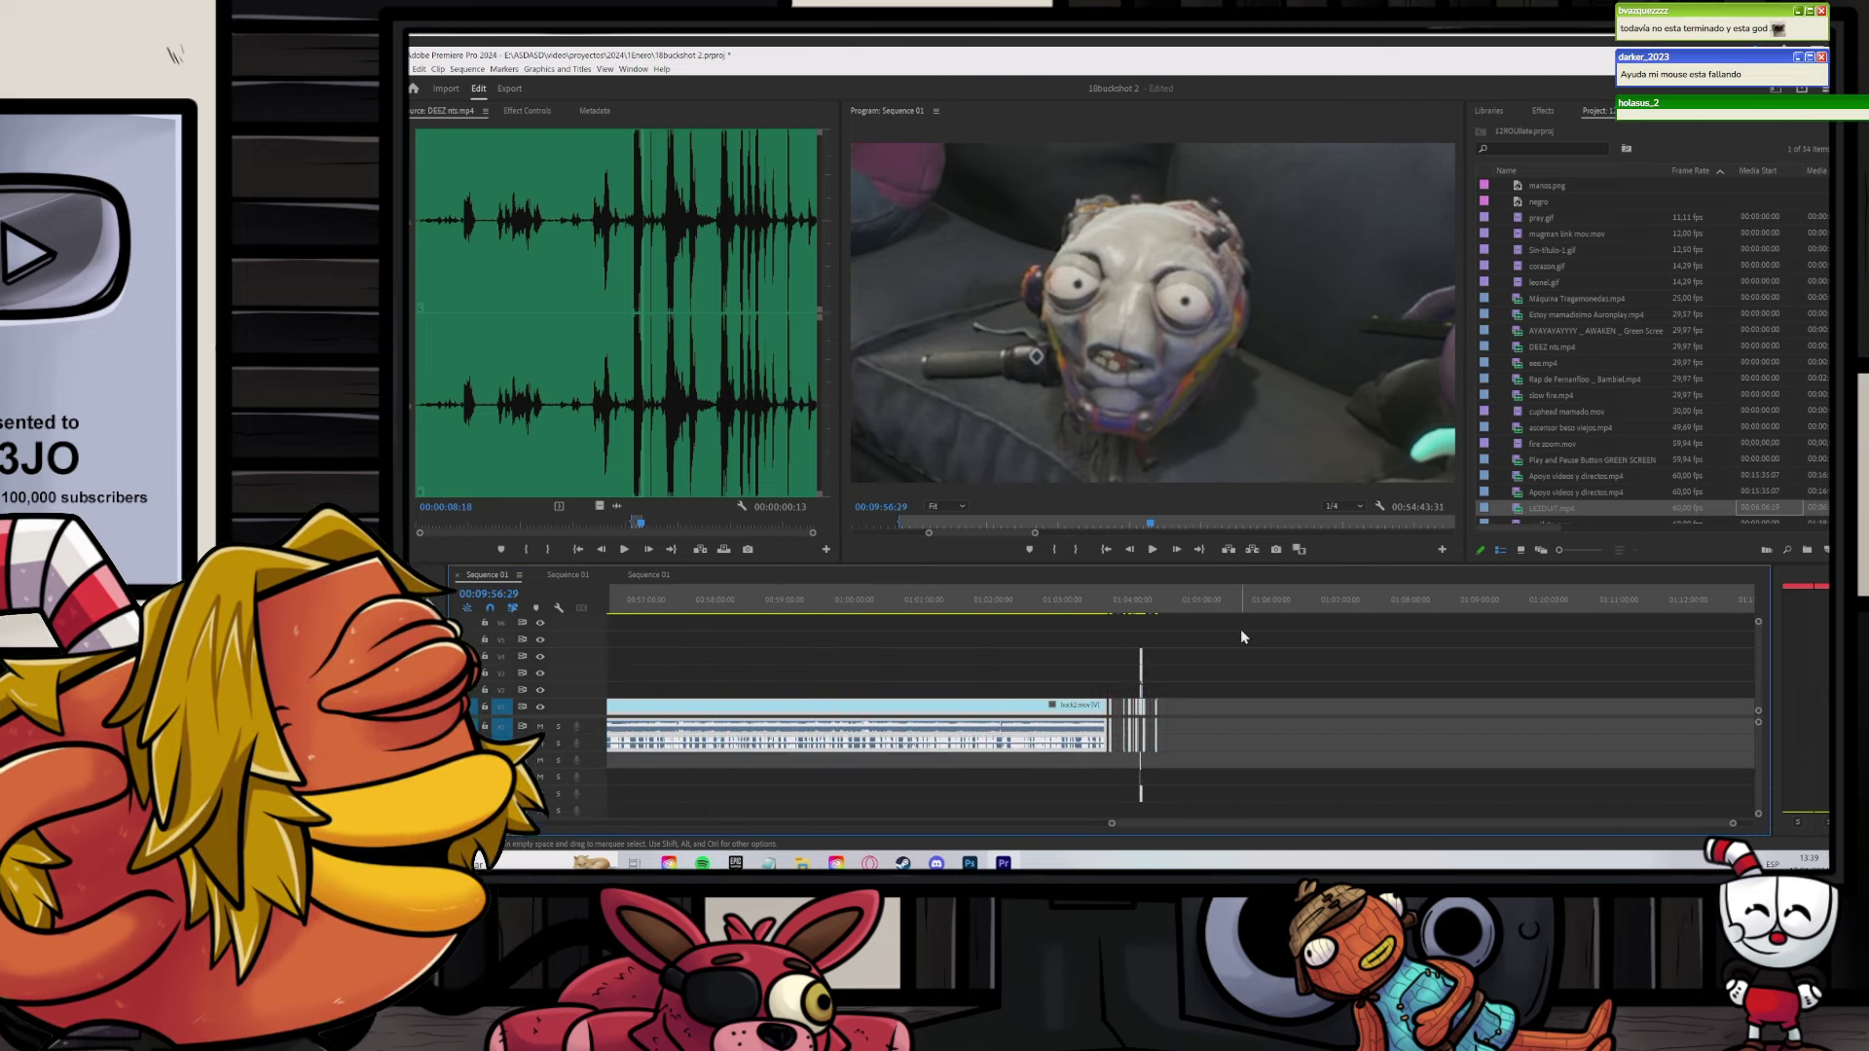
{"action": "left_click", "coordinate": [1241, 629]}
{"action": "key", "text": "ctrl+shift+x"}
{"action": "left_click", "coordinate": [1251, 606]}
{"action": "scroll", "coordinate": [1278, 779], "scroll_direction": "down", "scroll_amount": 2}
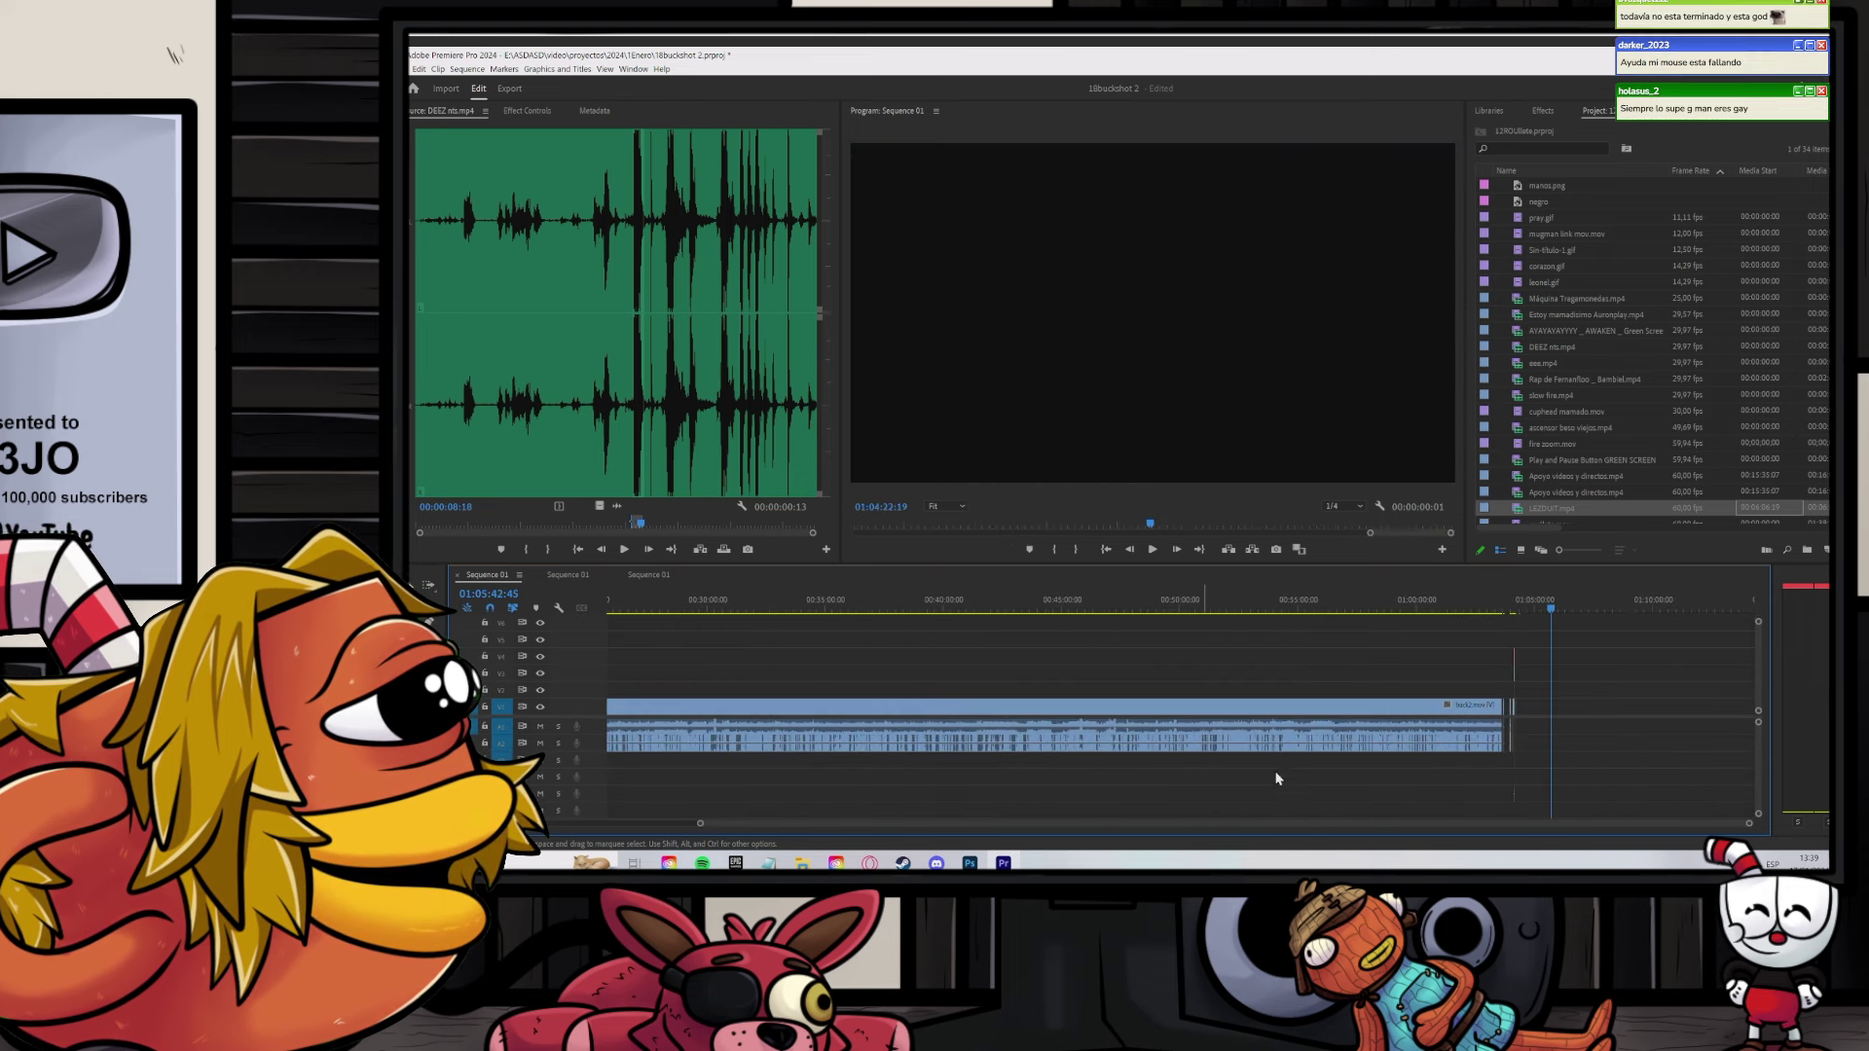
Step: Close the gaps between the gameplay clips near the sequence's end and delete the long adjustment layer above the footage
{"action": "left_click_drag", "start_coordinate": [1586, 804], "coordinate": [1412, 637]}
{"action": "left_click", "coordinate": [469, 70]}
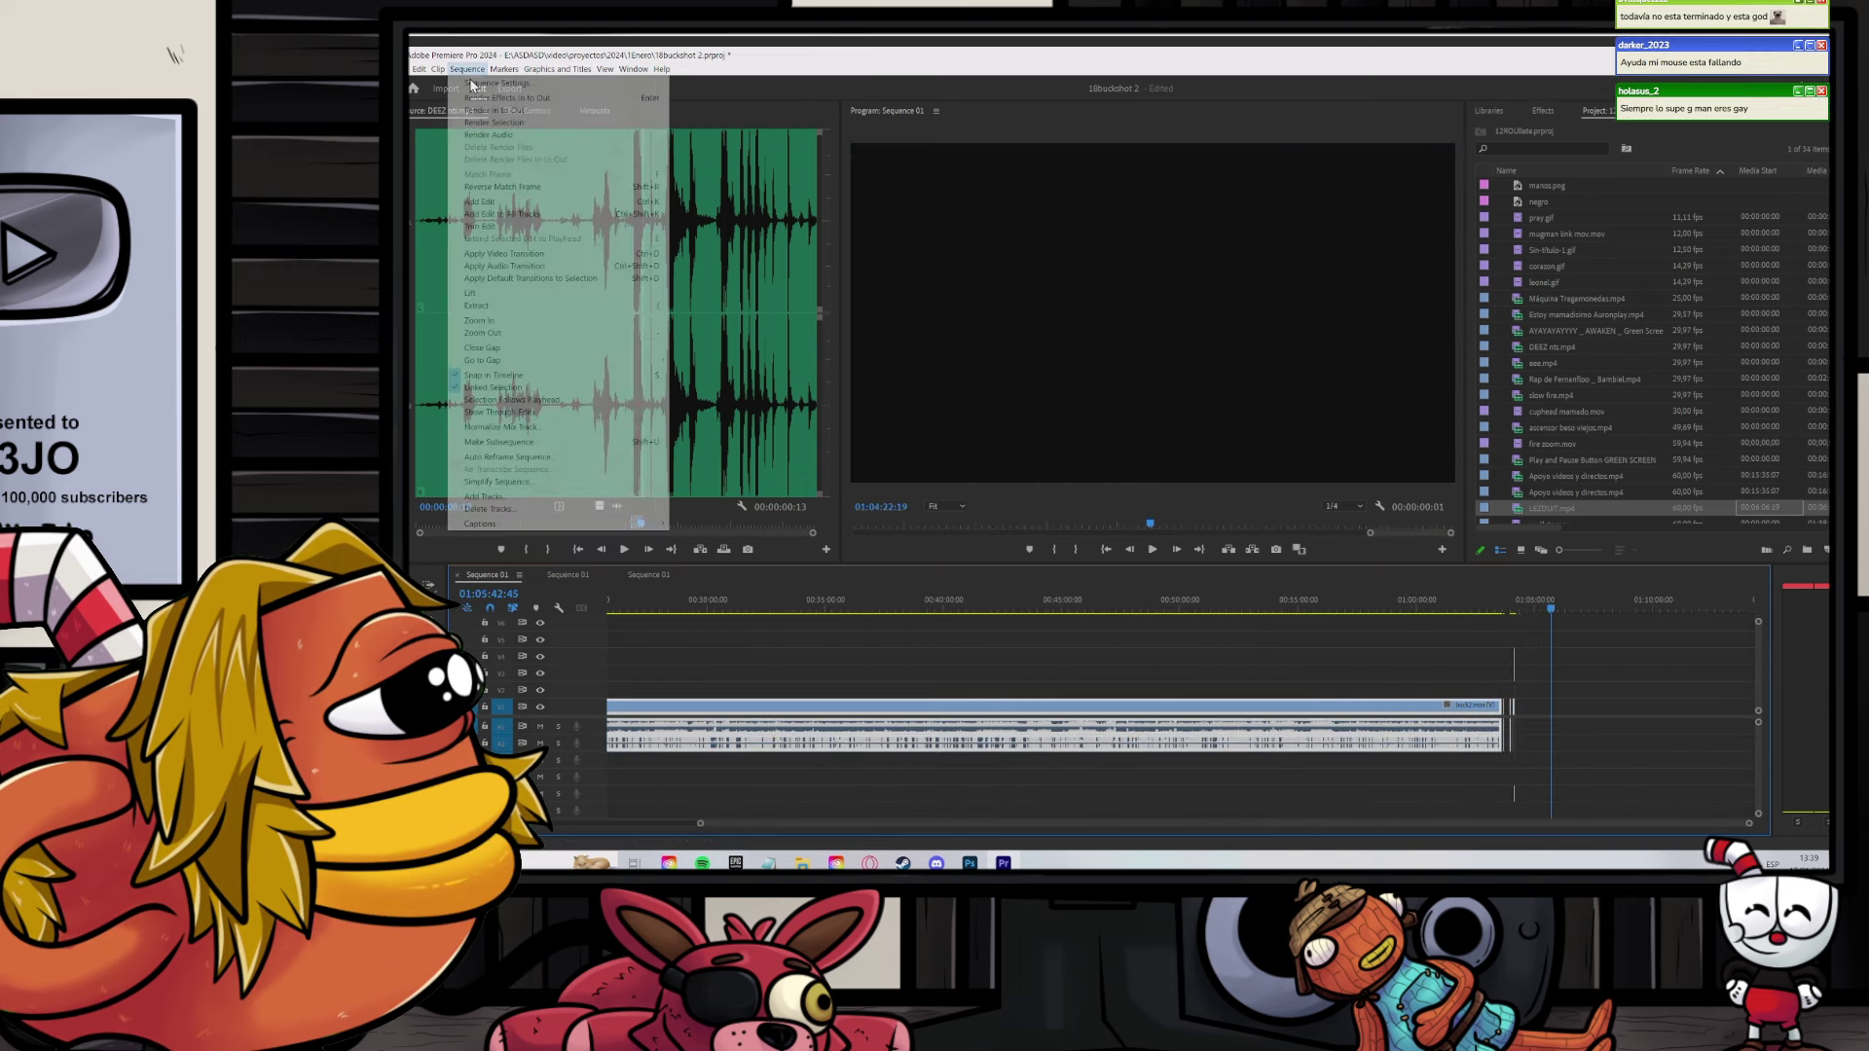
{"action": "left_click", "coordinate": [492, 346]}
{"action": "left_click", "coordinate": [1050, 659]}
{"action": "scroll", "coordinate": [1057, 689], "scroll_direction": "down", "scroll_amount": 1}
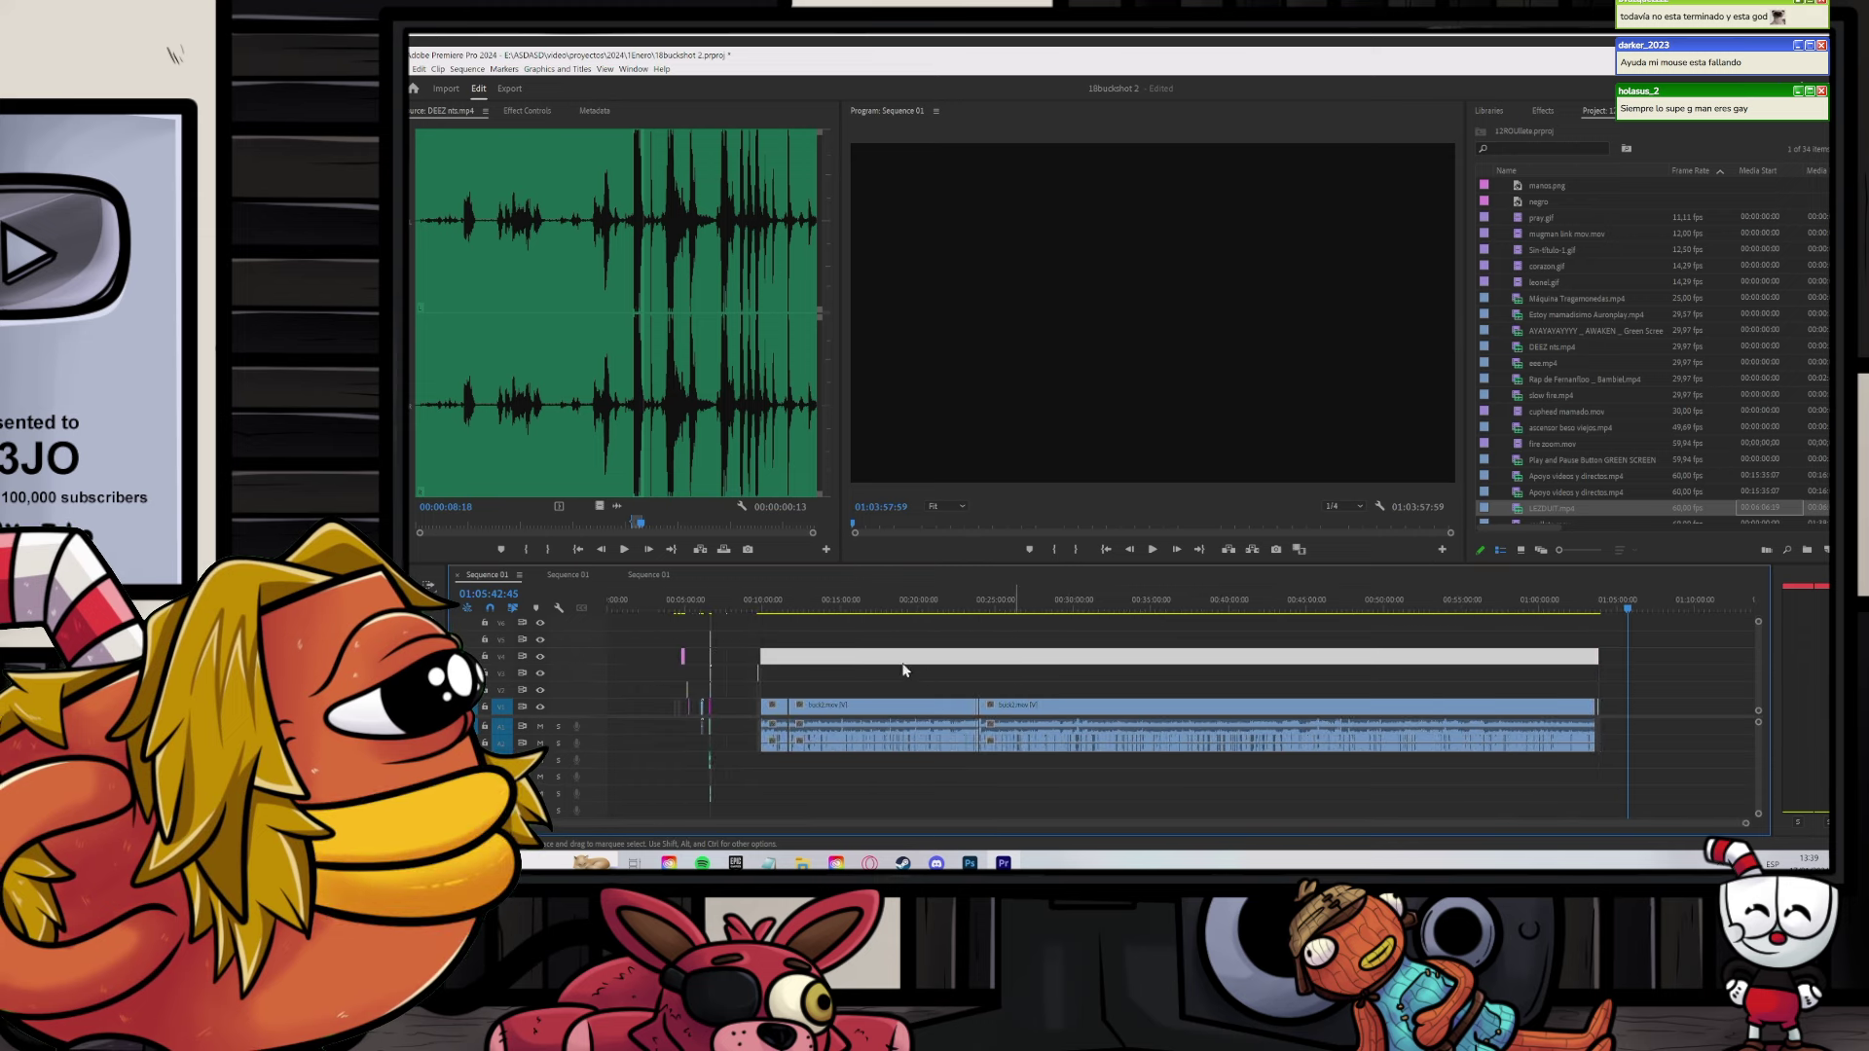
Step: Move the subscribe overlay and its audio to 00:12:36:08 over the gameplay and play it back
{"action": "scroll", "coordinate": [703, 682], "scroll_direction": "up", "scroll_amount": 5}
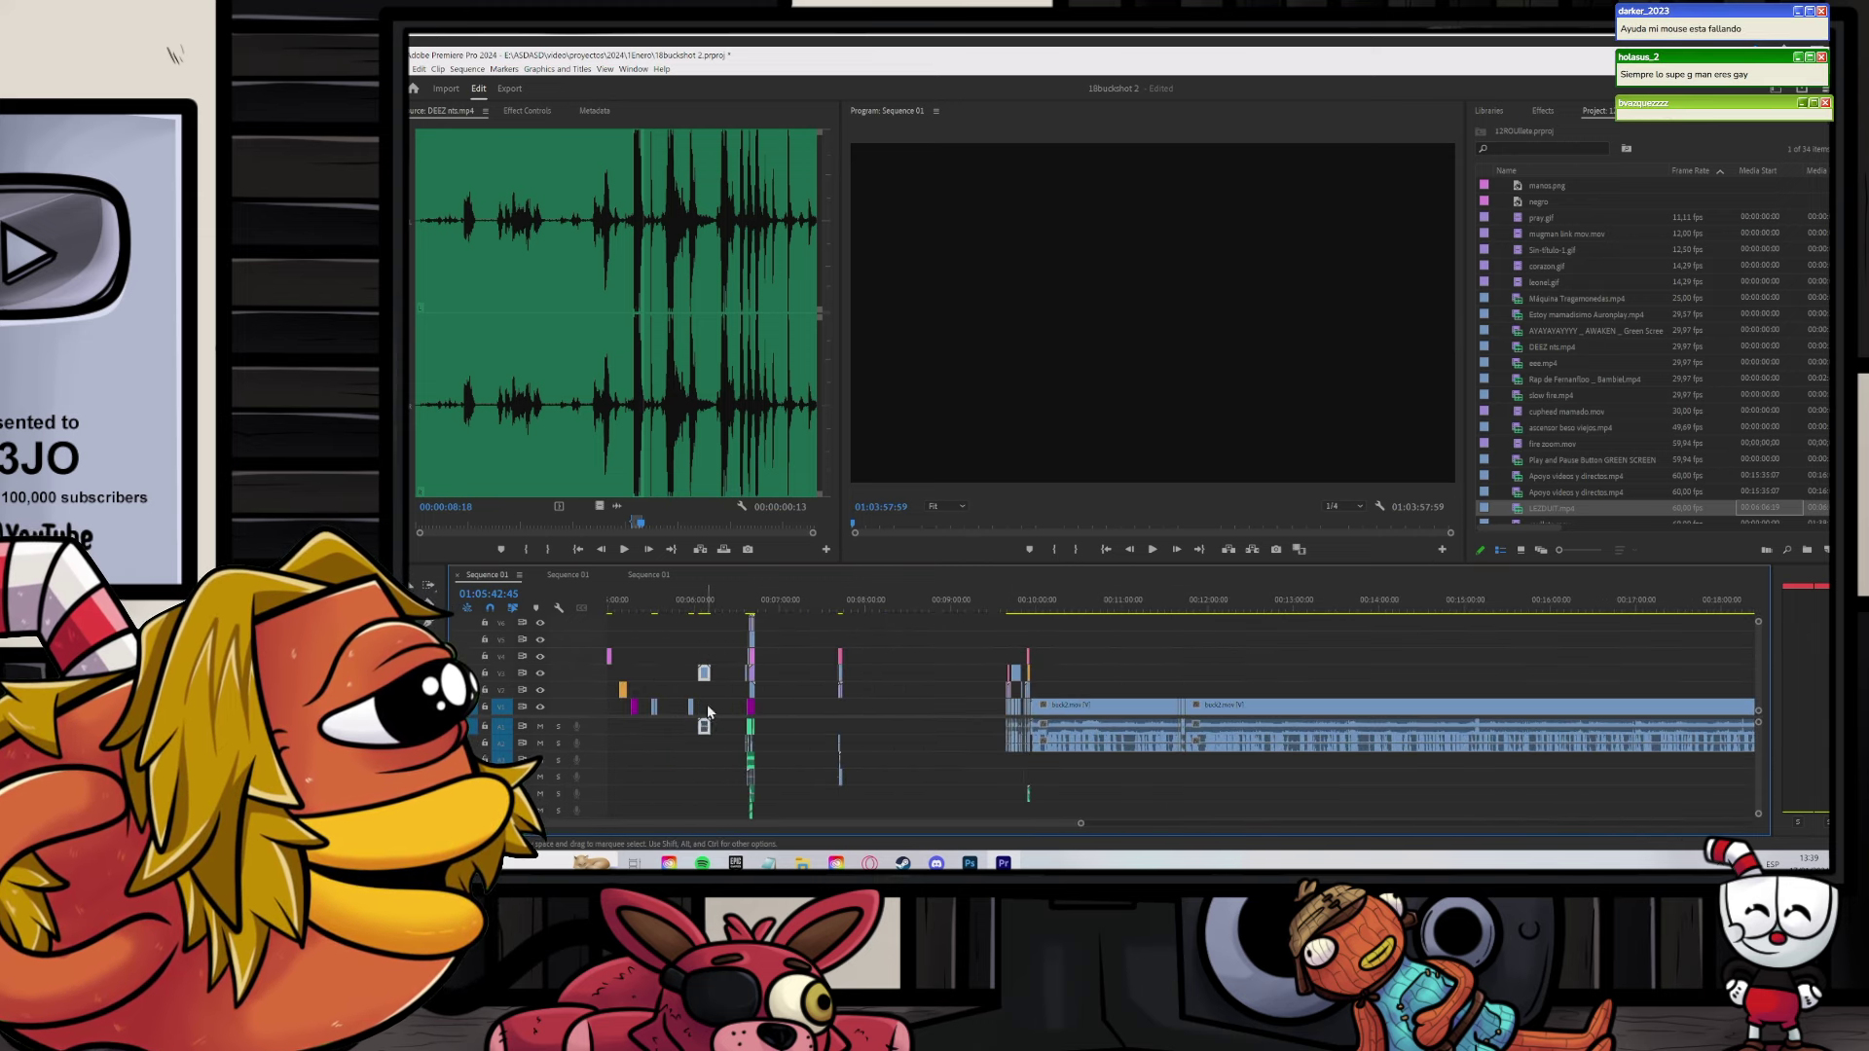
{"action": "left_click_drag", "start_coordinate": [709, 711], "coordinate": [1262, 622]}
{"action": "left_click", "coordinate": [1261, 611]}
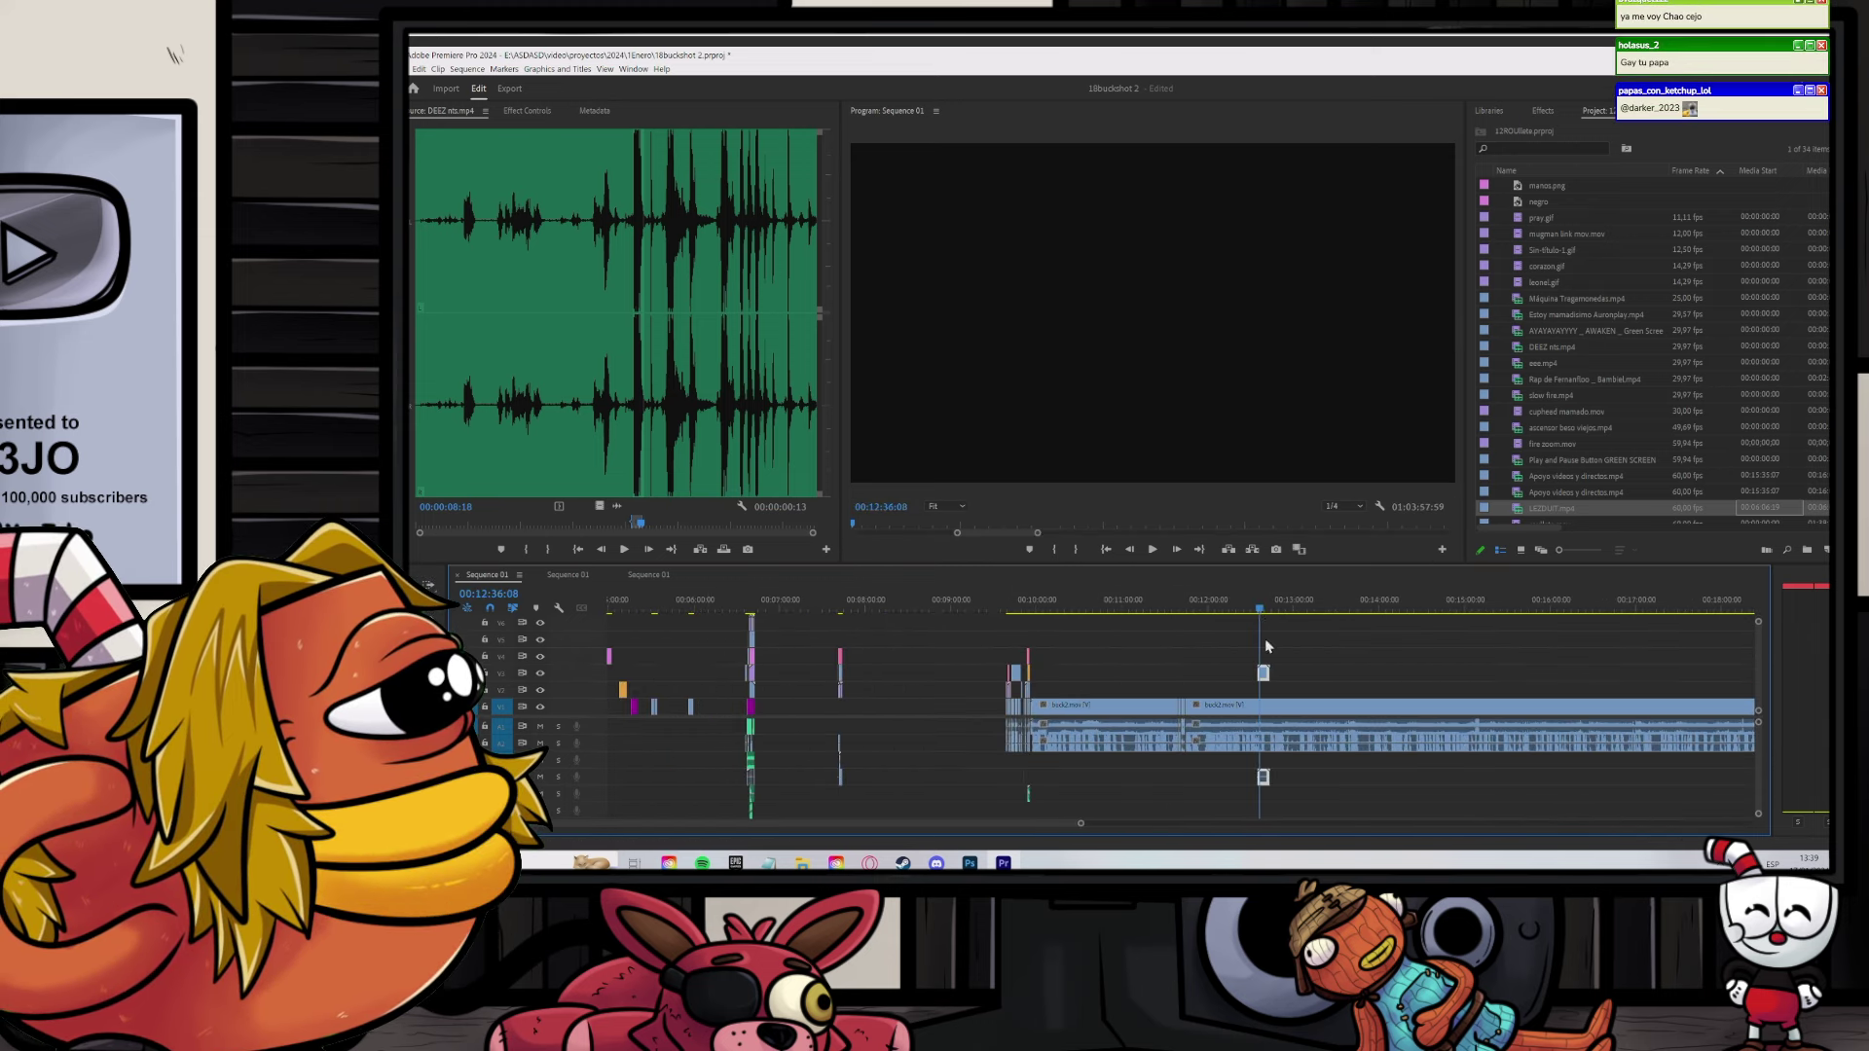
{"action": "scroll", "coordinate": [1252, 689], "scroll_direction": "down", "scroll_amount": 3}
{"action": "scroll", "coordinate": [1249, 697], "scroll_direction": "down", "scroll_amount": 5}
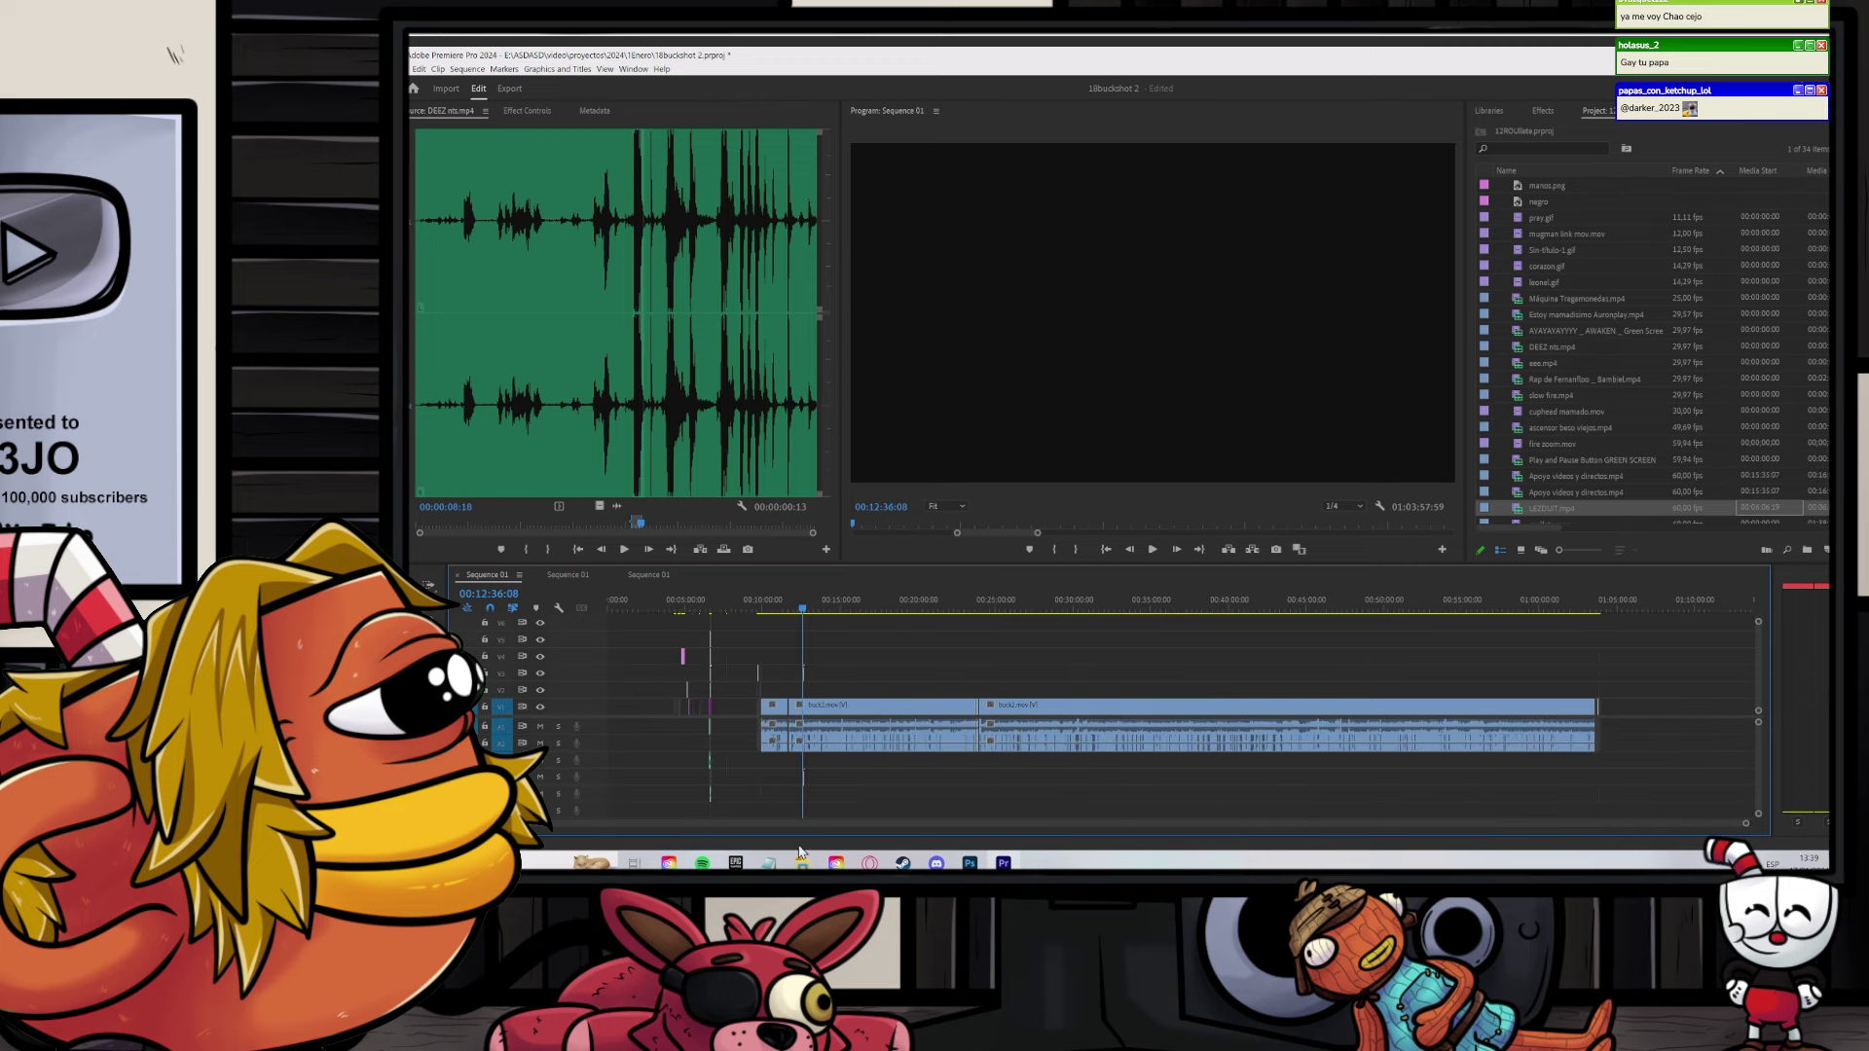
{"action": "mouse_move", "coordinate": [801, 857]}
{"action": "key", "text": "space"}
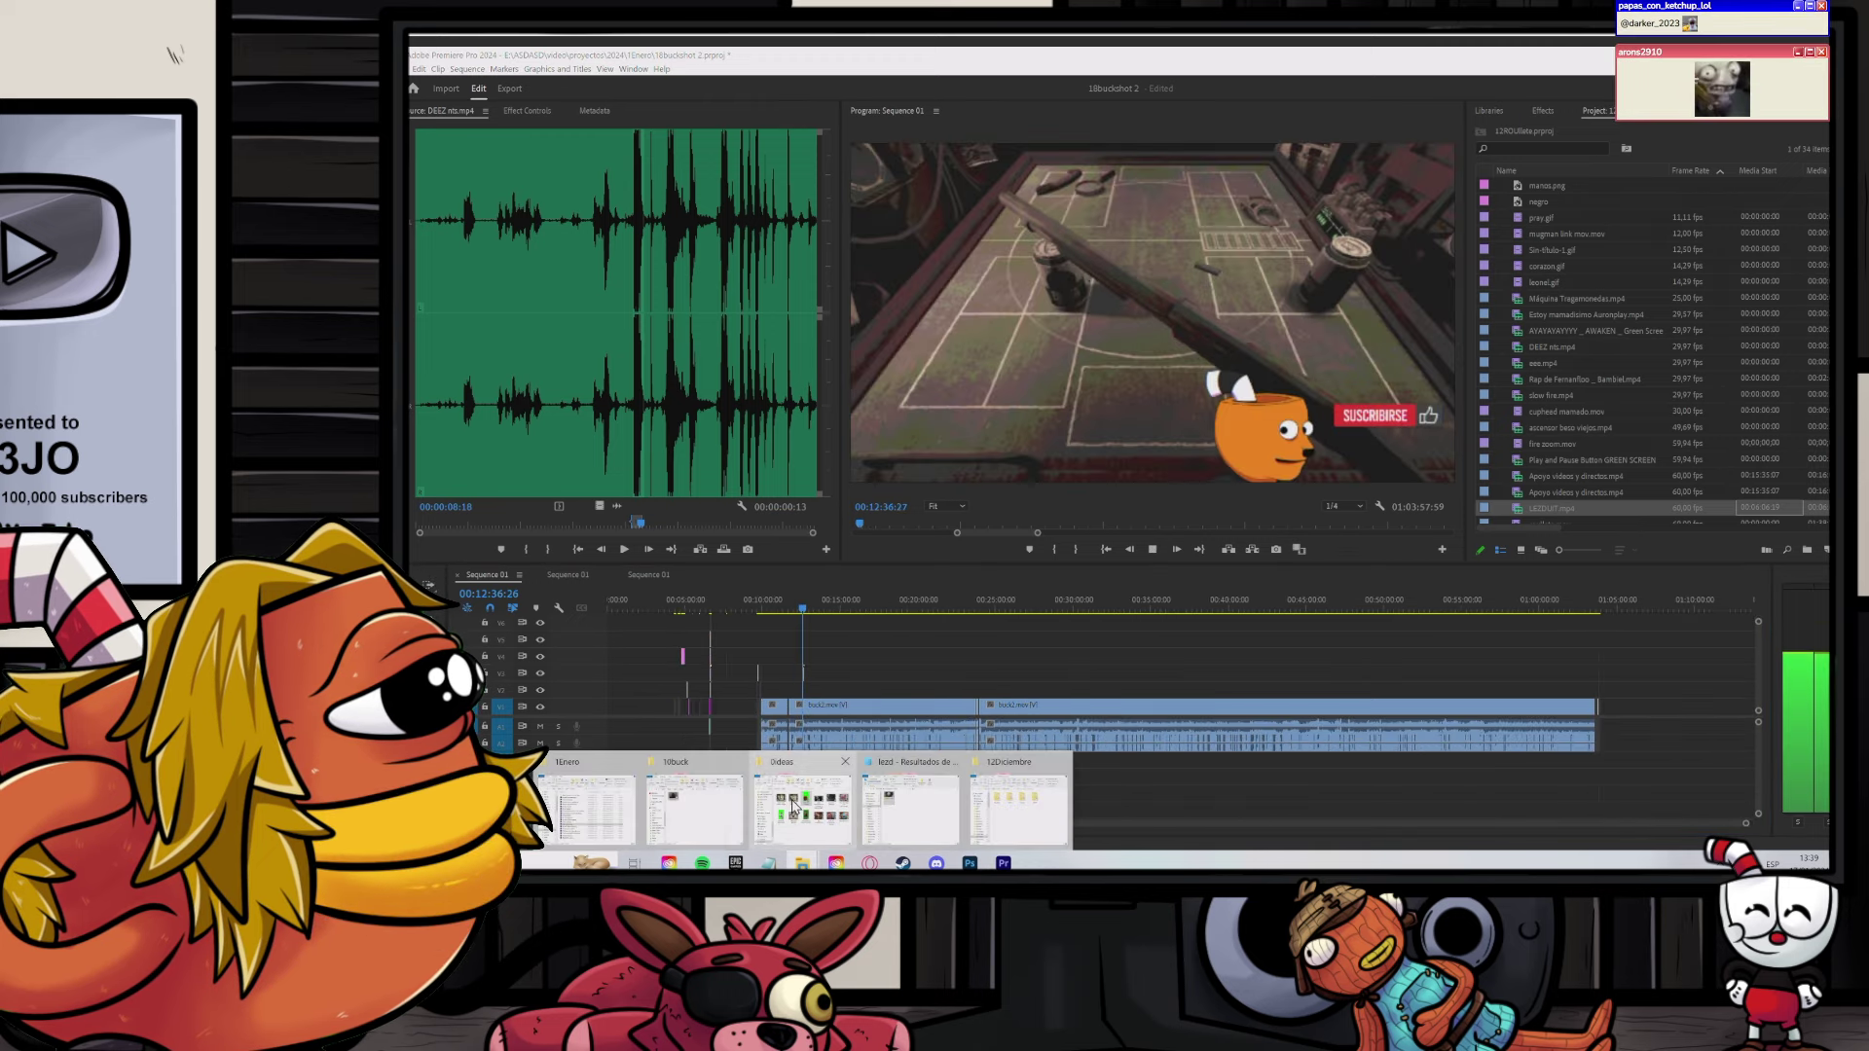
Step: Switch to File Explorer, open Assets videos on Disco (E:) and insert Apoyo videos y directos.mp4 into the gameplay around 00:24:00
{"action": "left_click", "coordinate": [793, 806]}
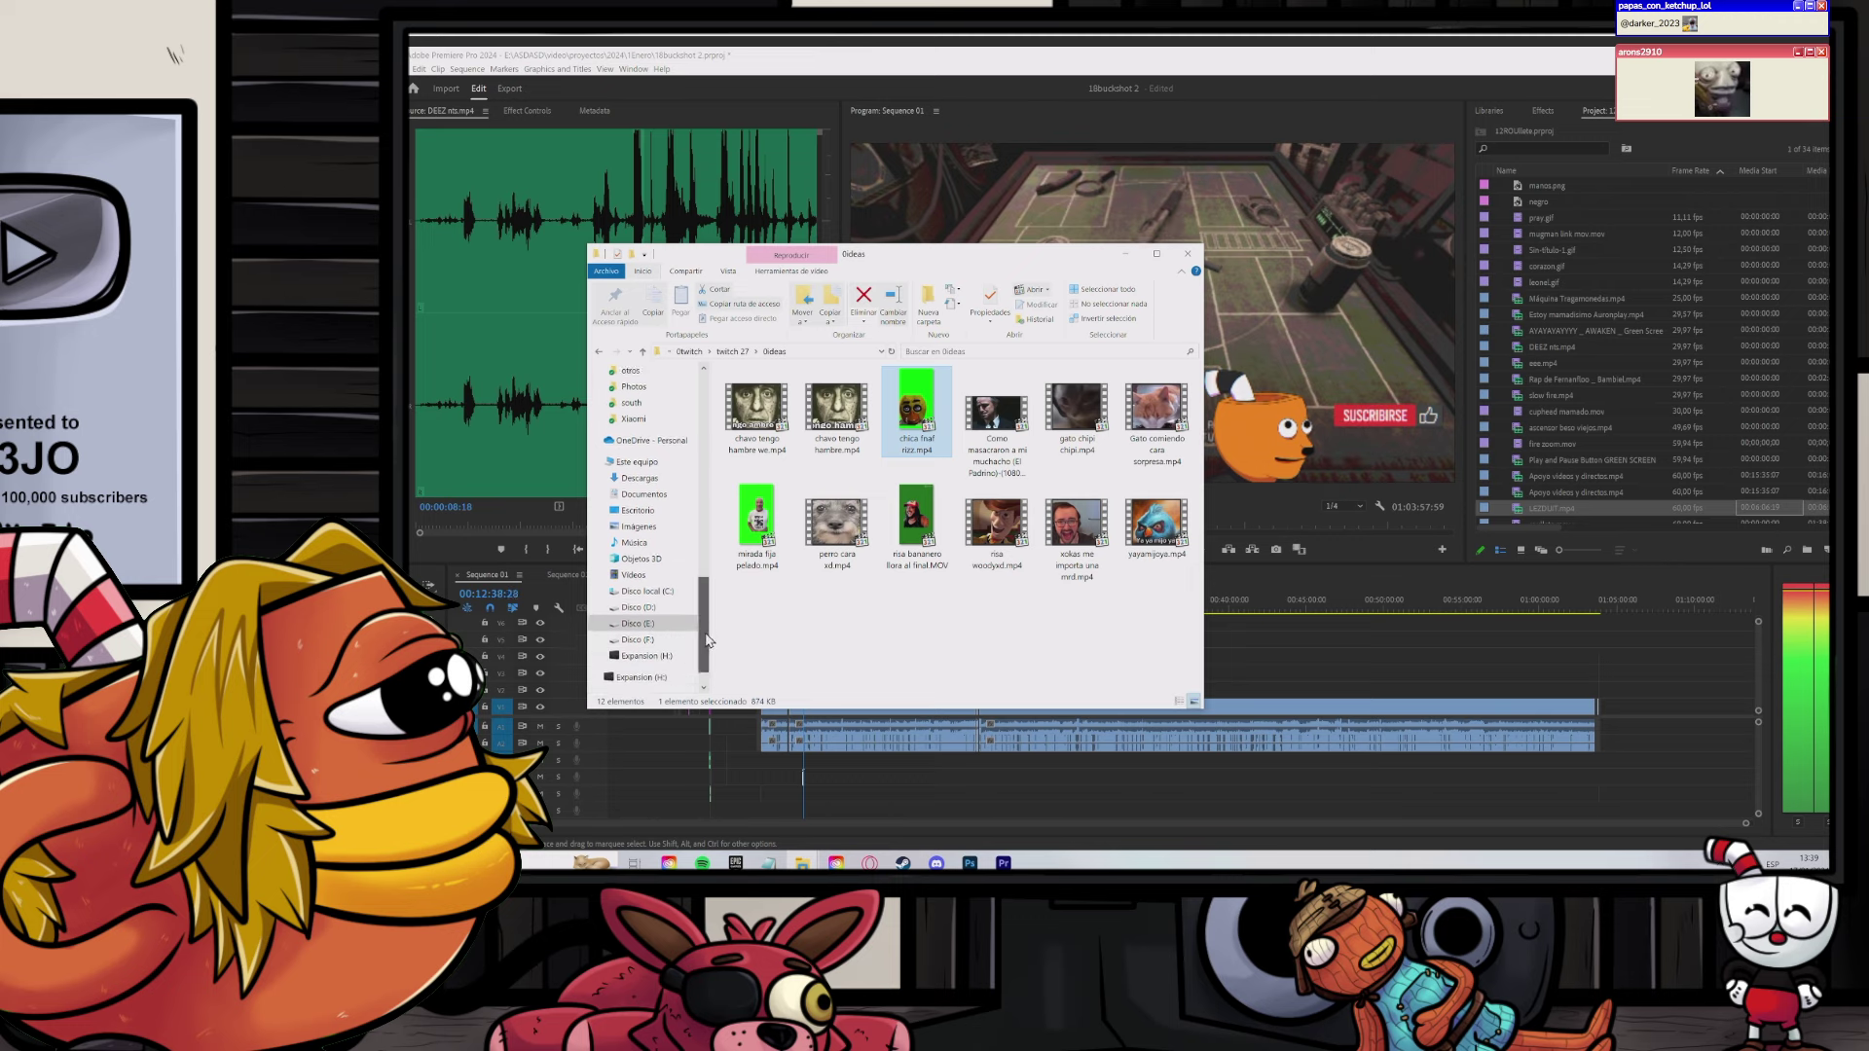
{"action": "left_click", "coordinate": [661, 594]}
{"action": "double_click", "coordinate": [913, 400]}
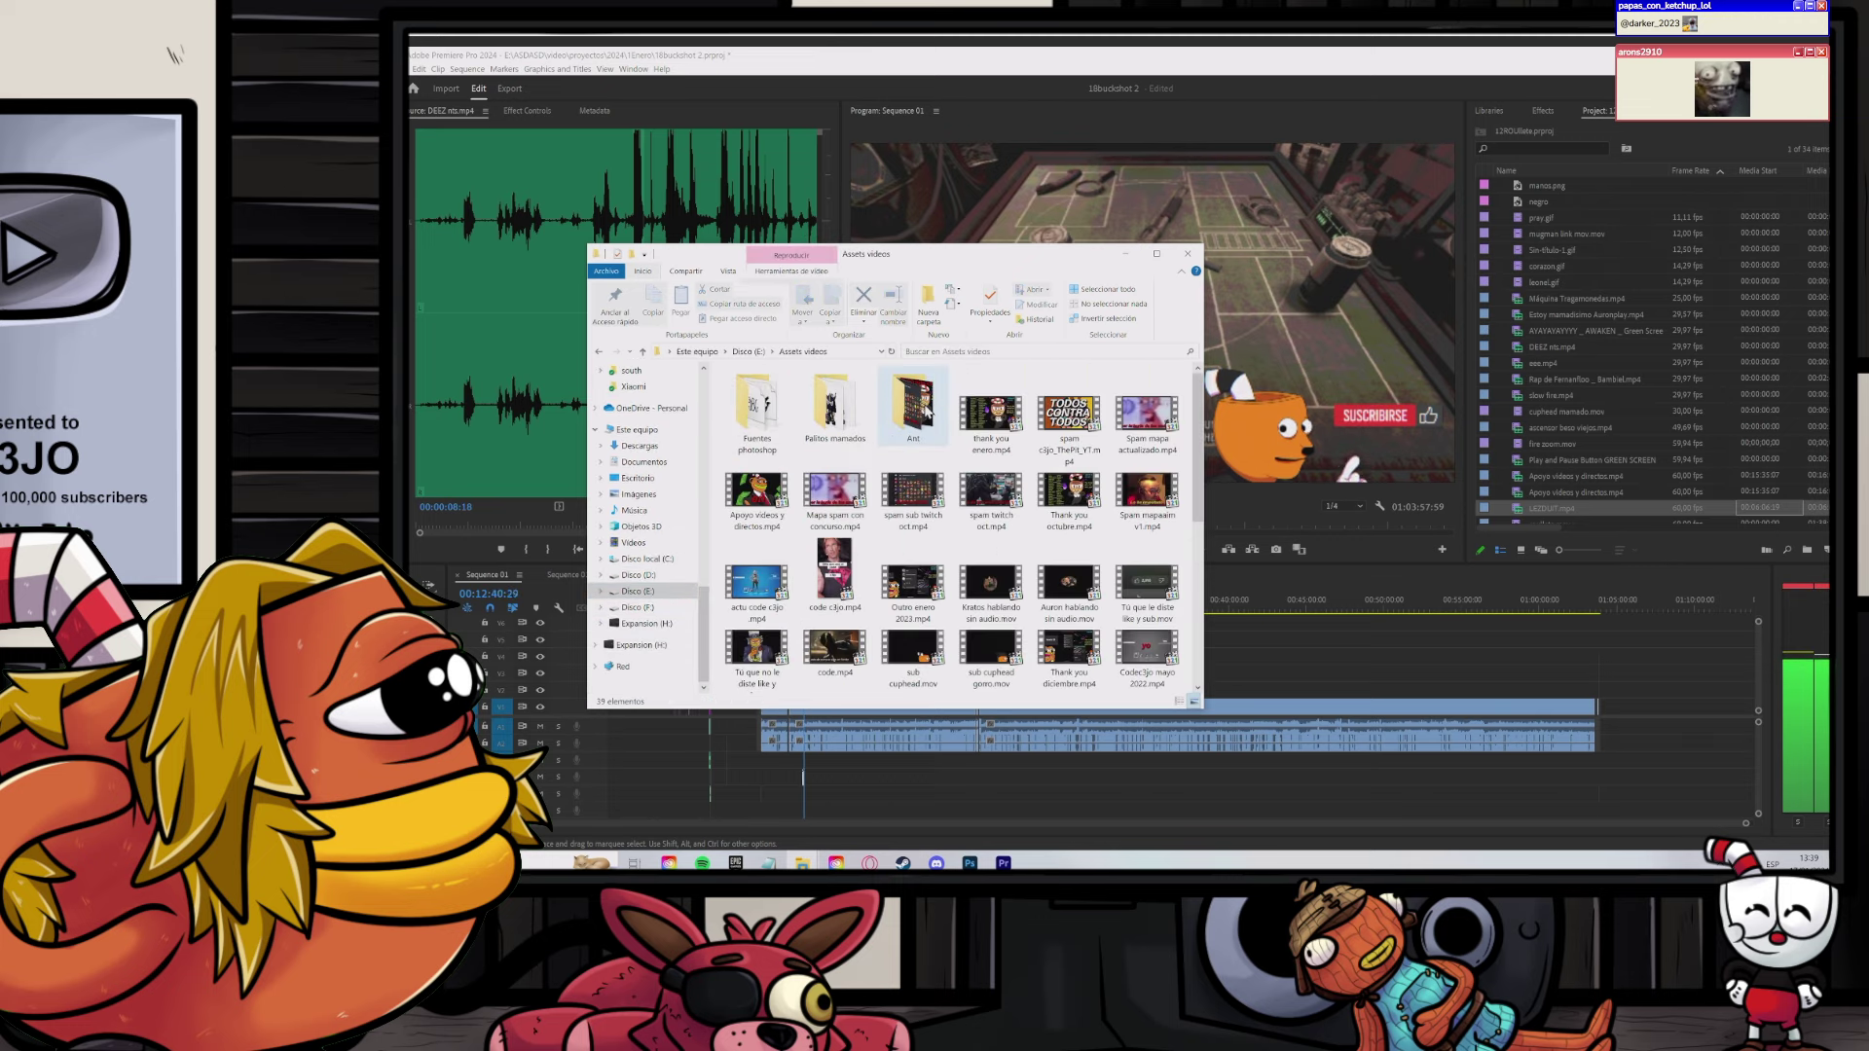
{"action": "left_click", "coordinate": [1344, 608]}
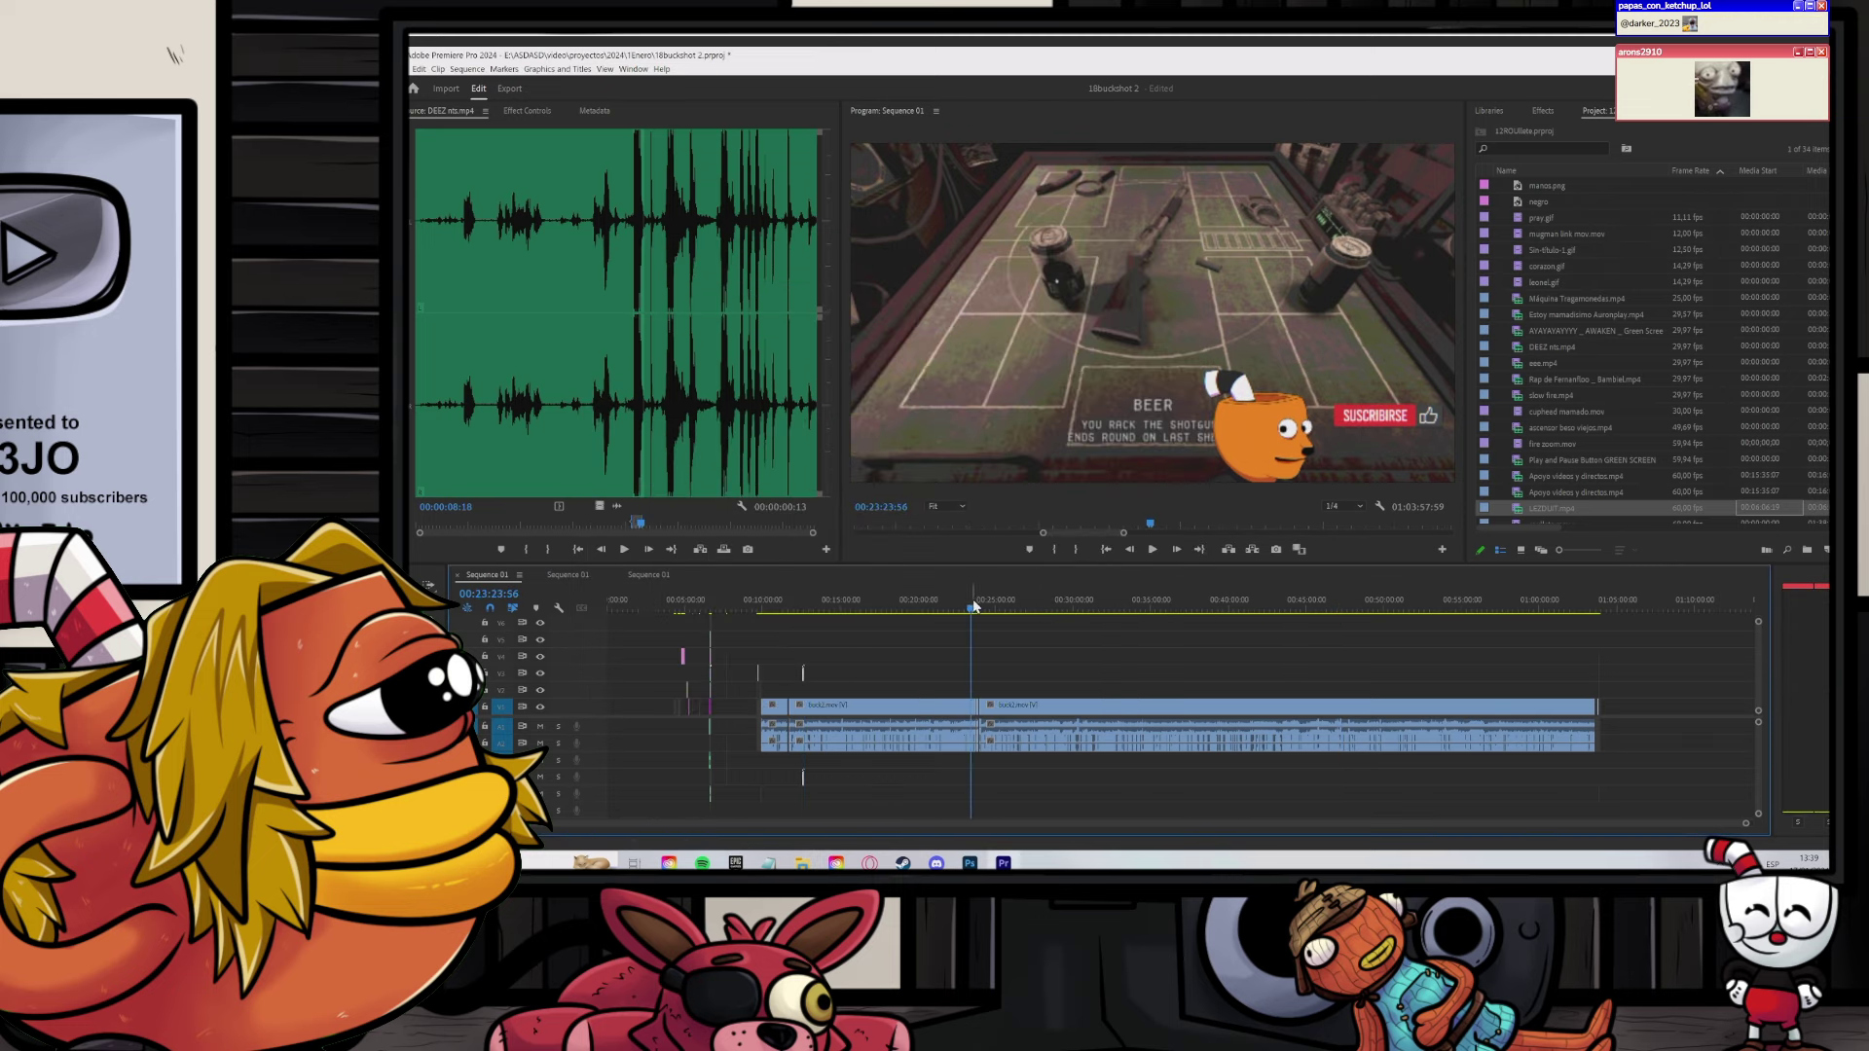
{"action": "scroll", "coordinate": [977, 606], "scroll_direction": "up", "scroll_amount": 4}
{"action": "left_click", "coordinate": [981, 604]}
{"action": "key", "text": "alt+Tab"}
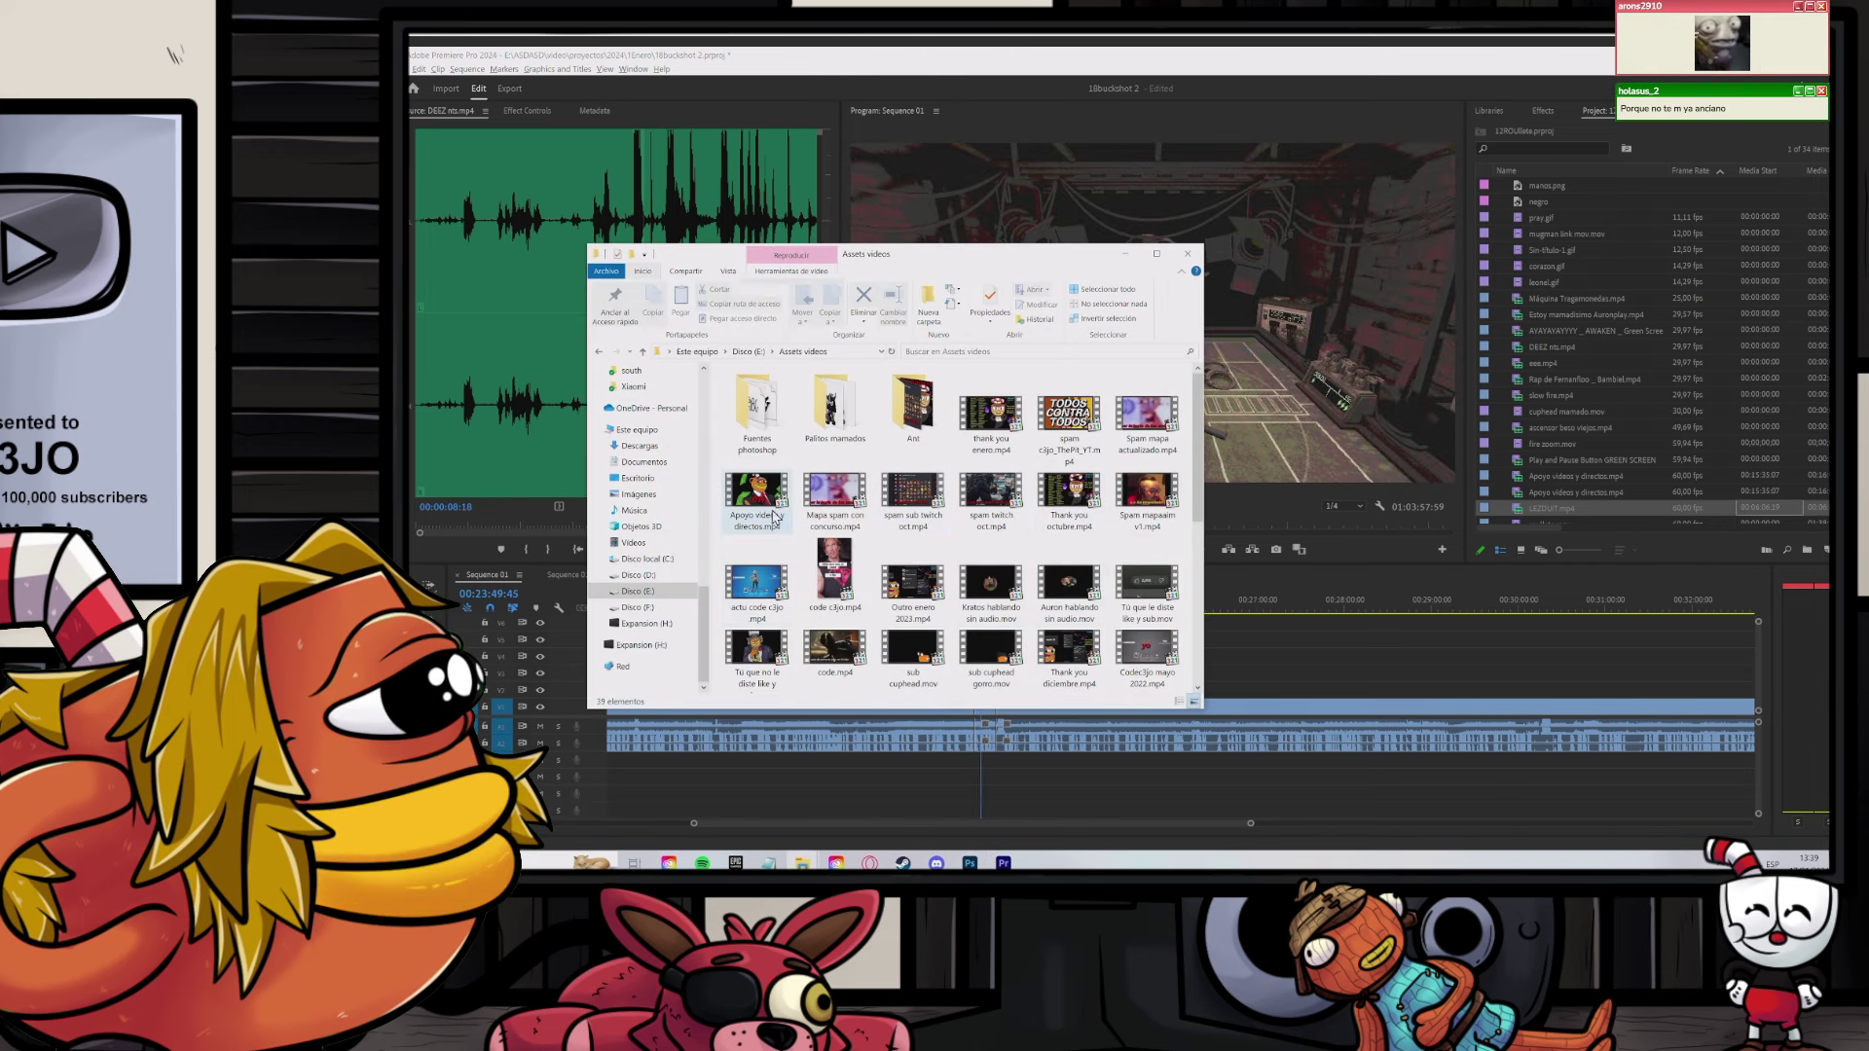
{"action": "left_click_drag", "start_coordinate": [775, 516], "coordinate": [1032, 717]}
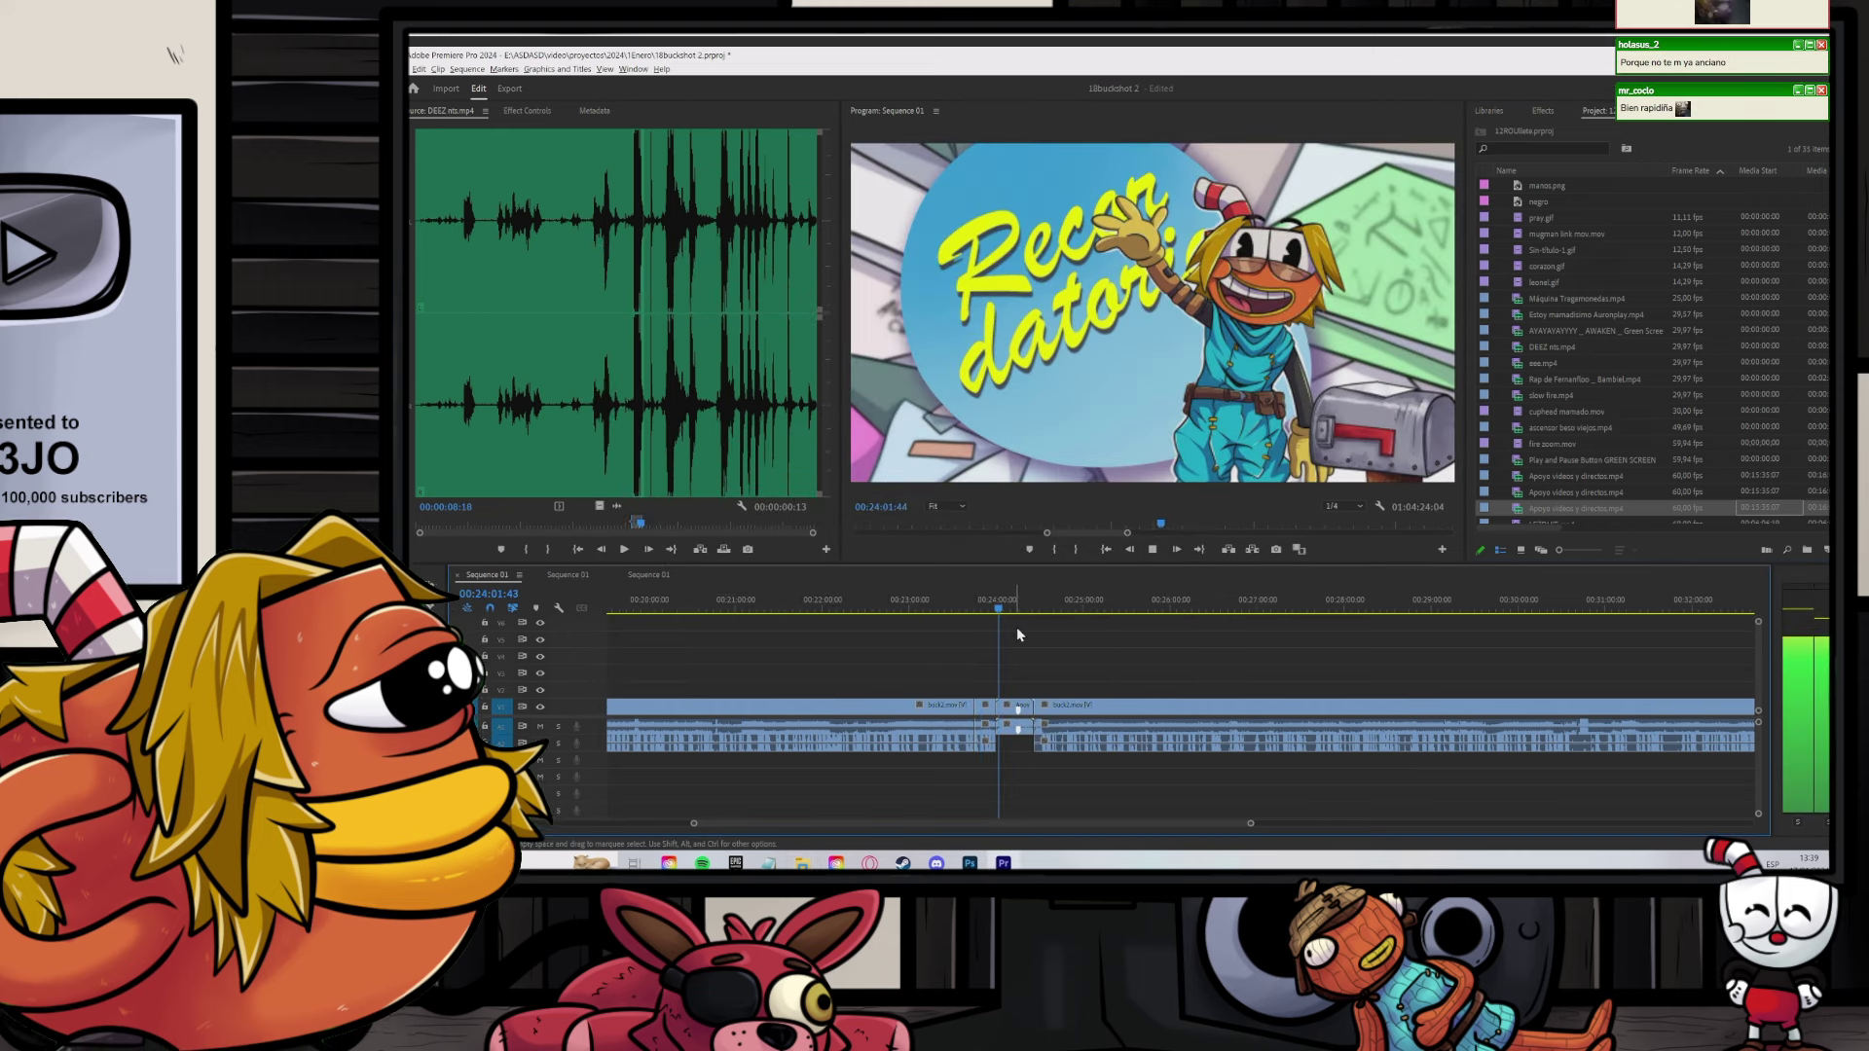
Step: Play the gameplay from 00:43:27:18 and stop right after the shot at the dealer, at 00:43:31:25
{"action": "scroll", "coordinate": [1016, 635], "scroll_direction": "down", "scroll_amount": 8}
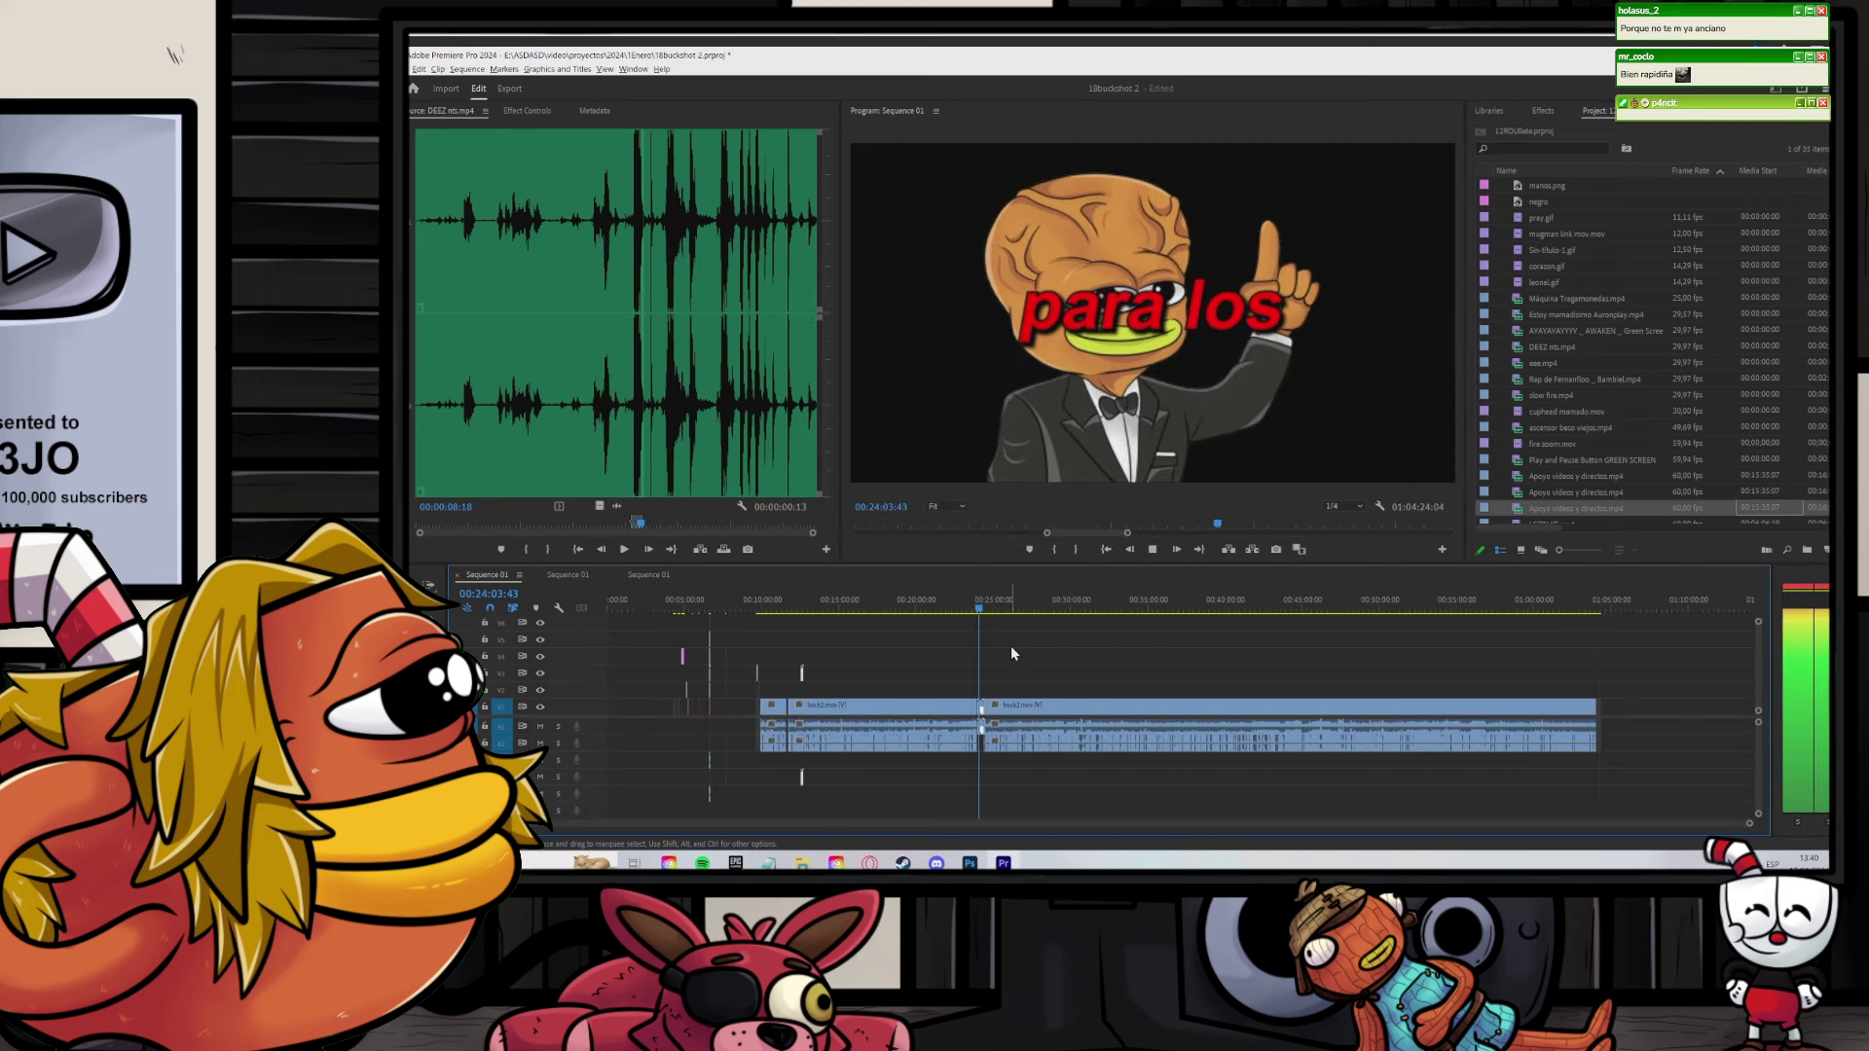
{"action": "left_click_drag", "start_coordinate": [1238, 604], "coordinate": [1279, 607]}
{"action": "scroll", "coordinate": [1285, 626], "scroll_direction": "up", "scroll_amount": 8}
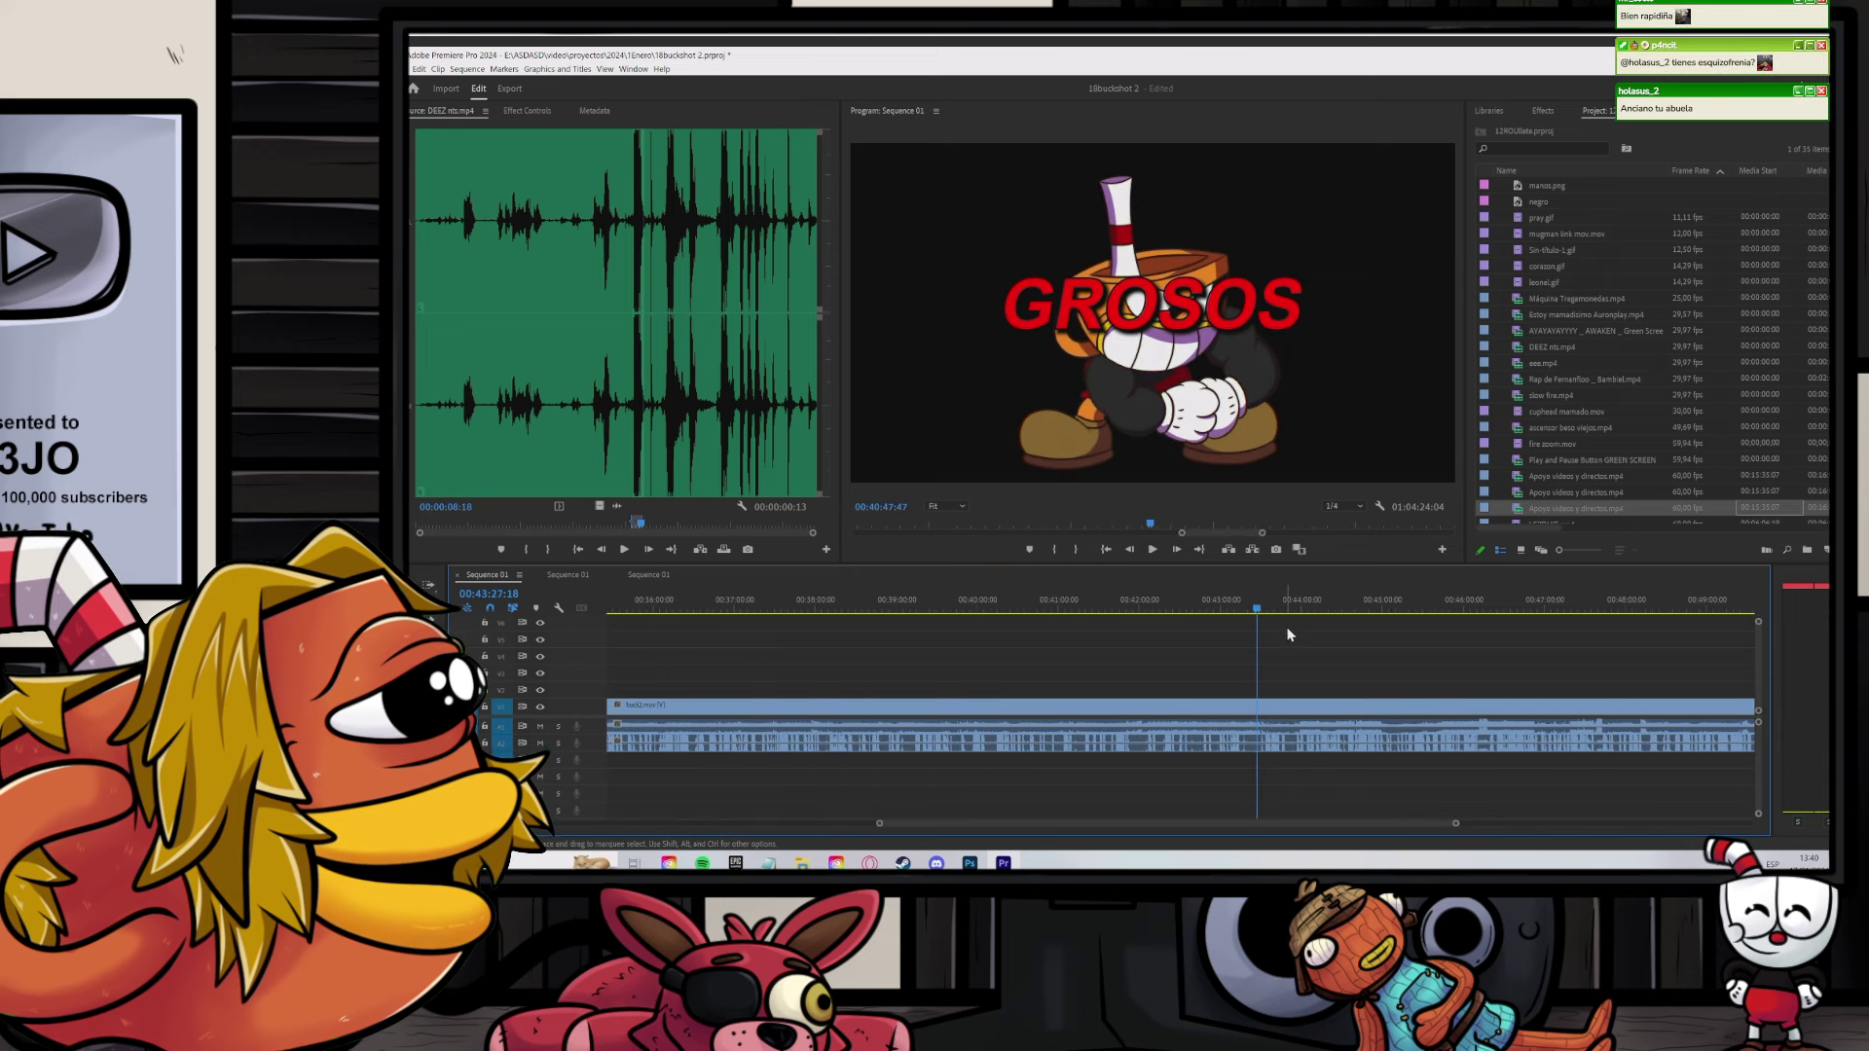
{"action": "scroll", "coordinate": [1282, 633], "scroll_direction": "up", "scroll_amount": 3}
{"action": "key", "text": "space"}
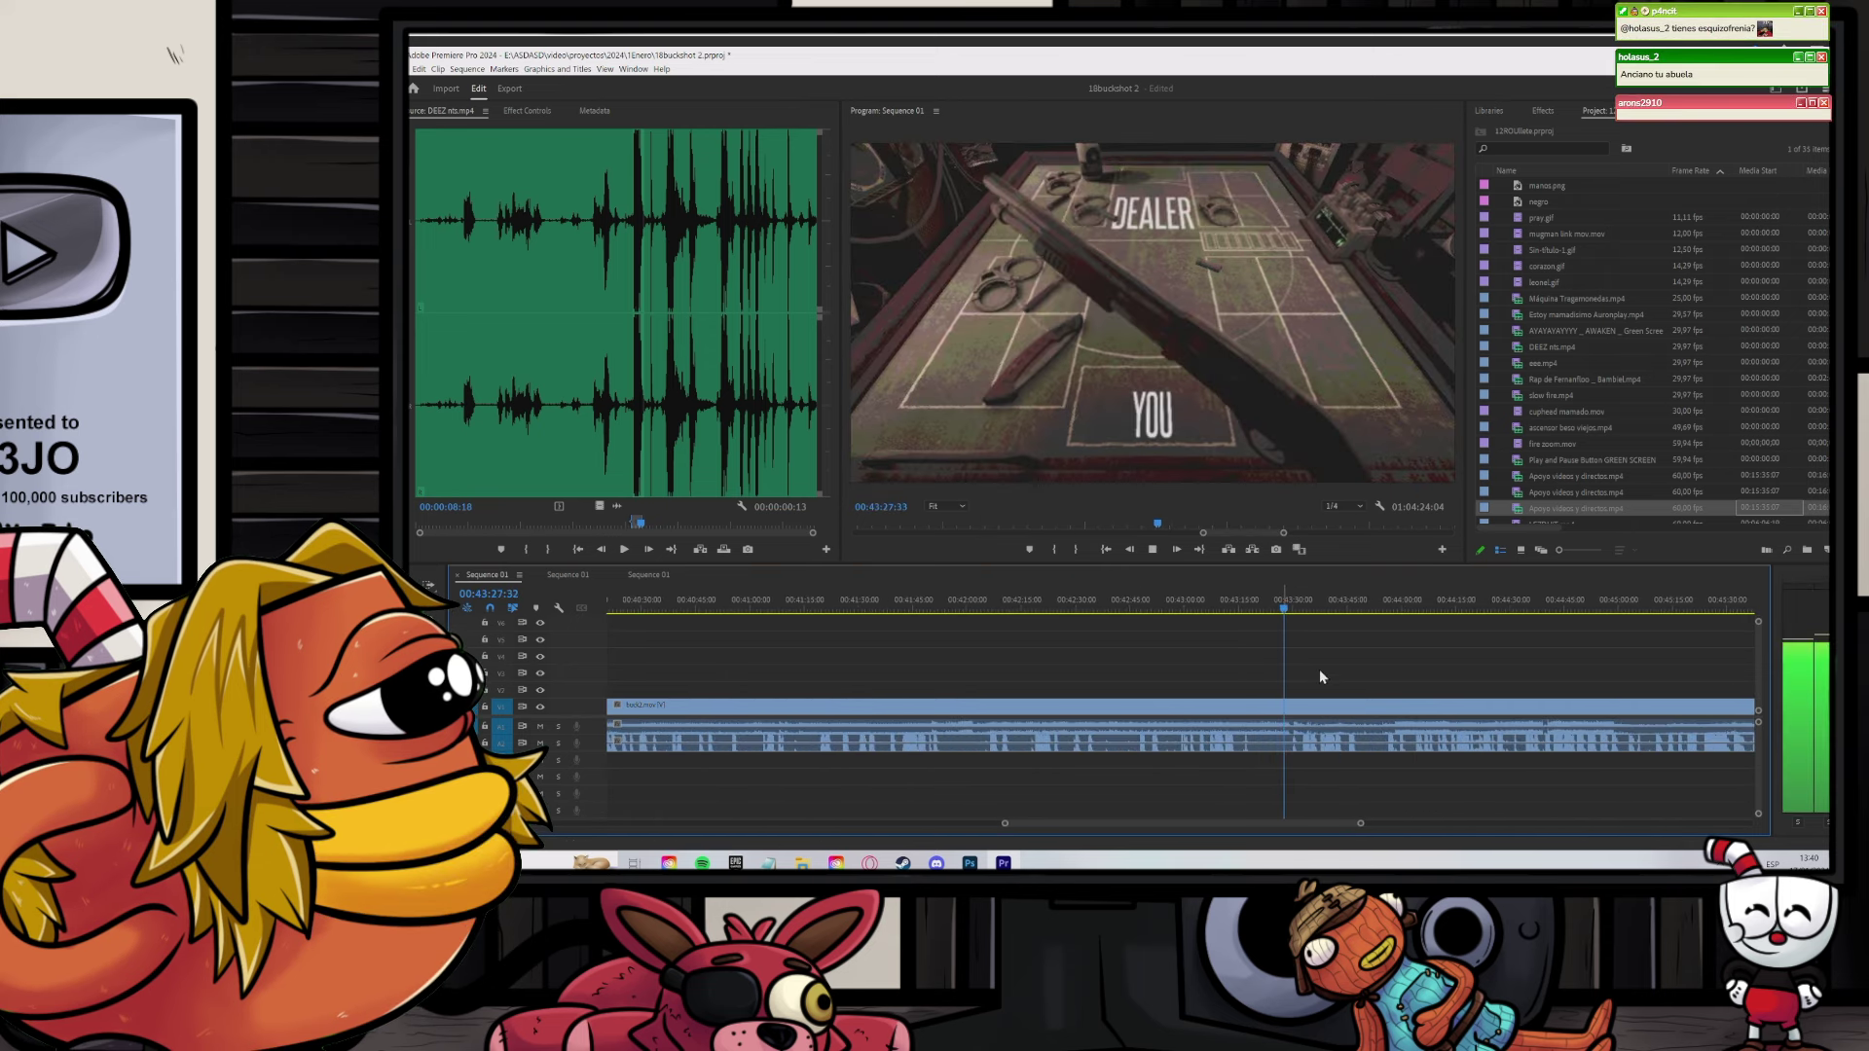
{"action": "scroll", "coordinate": [1320, 668], "scroll_direction": "up", "scroll_amount": 2}
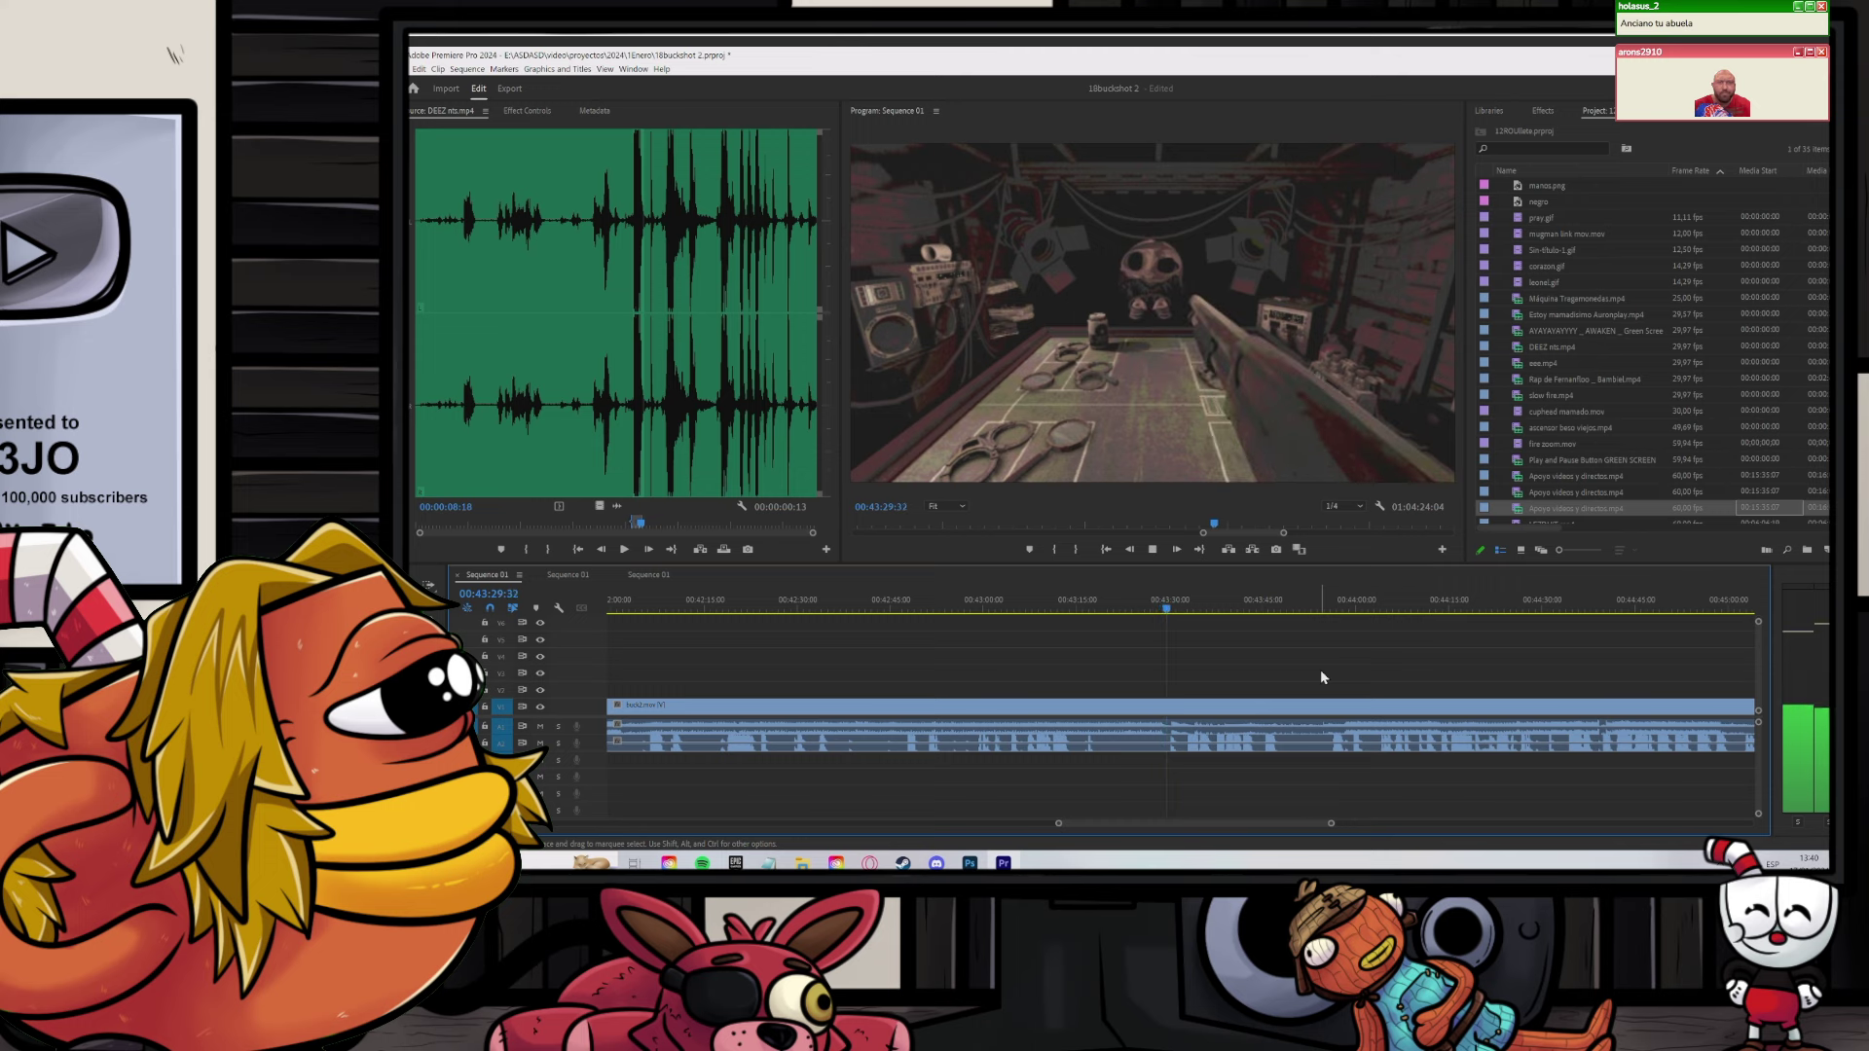
{"action": "scroll", "coordinate": [1289, 676], "scroll_direction": "up", "scroll_amount": 2}
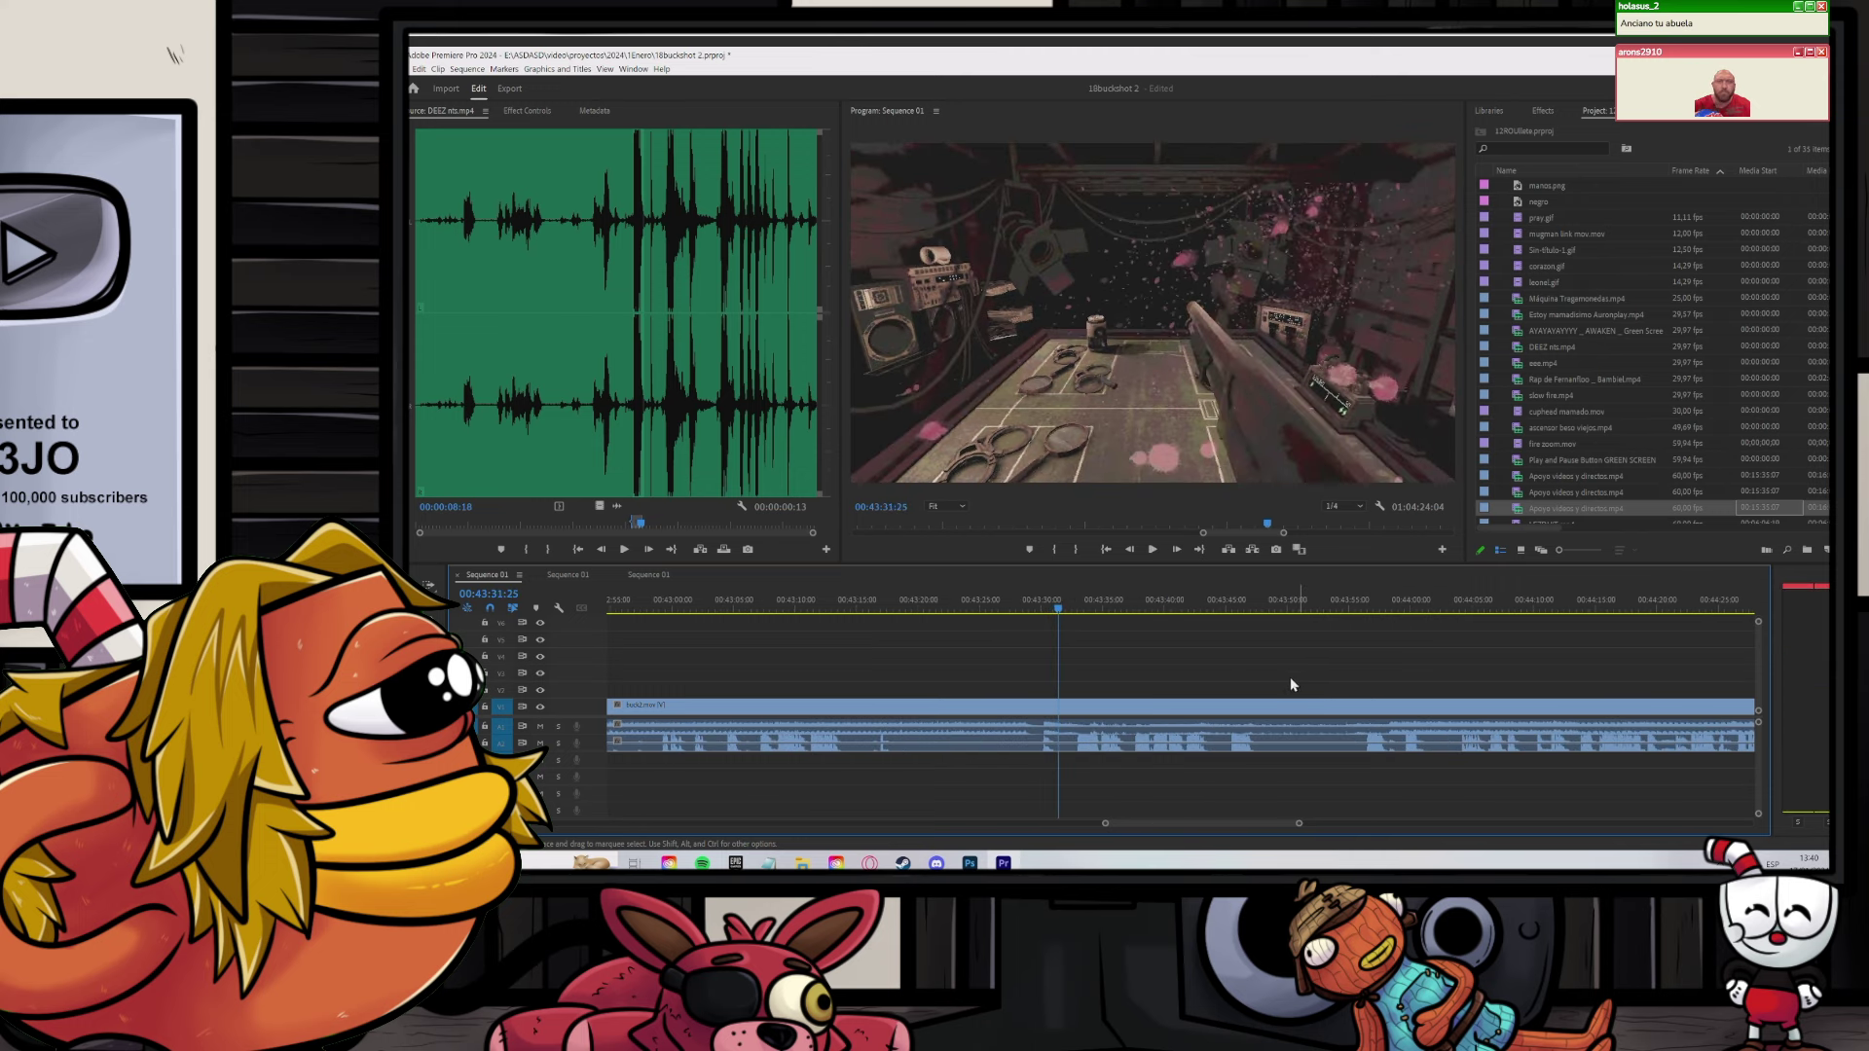
Step: Switch to the Assets videos folder and insert spam twitch oct.mp4 into the gameplay at 00:43:31:25
{"action": "key", "text": "alt+Tab"}
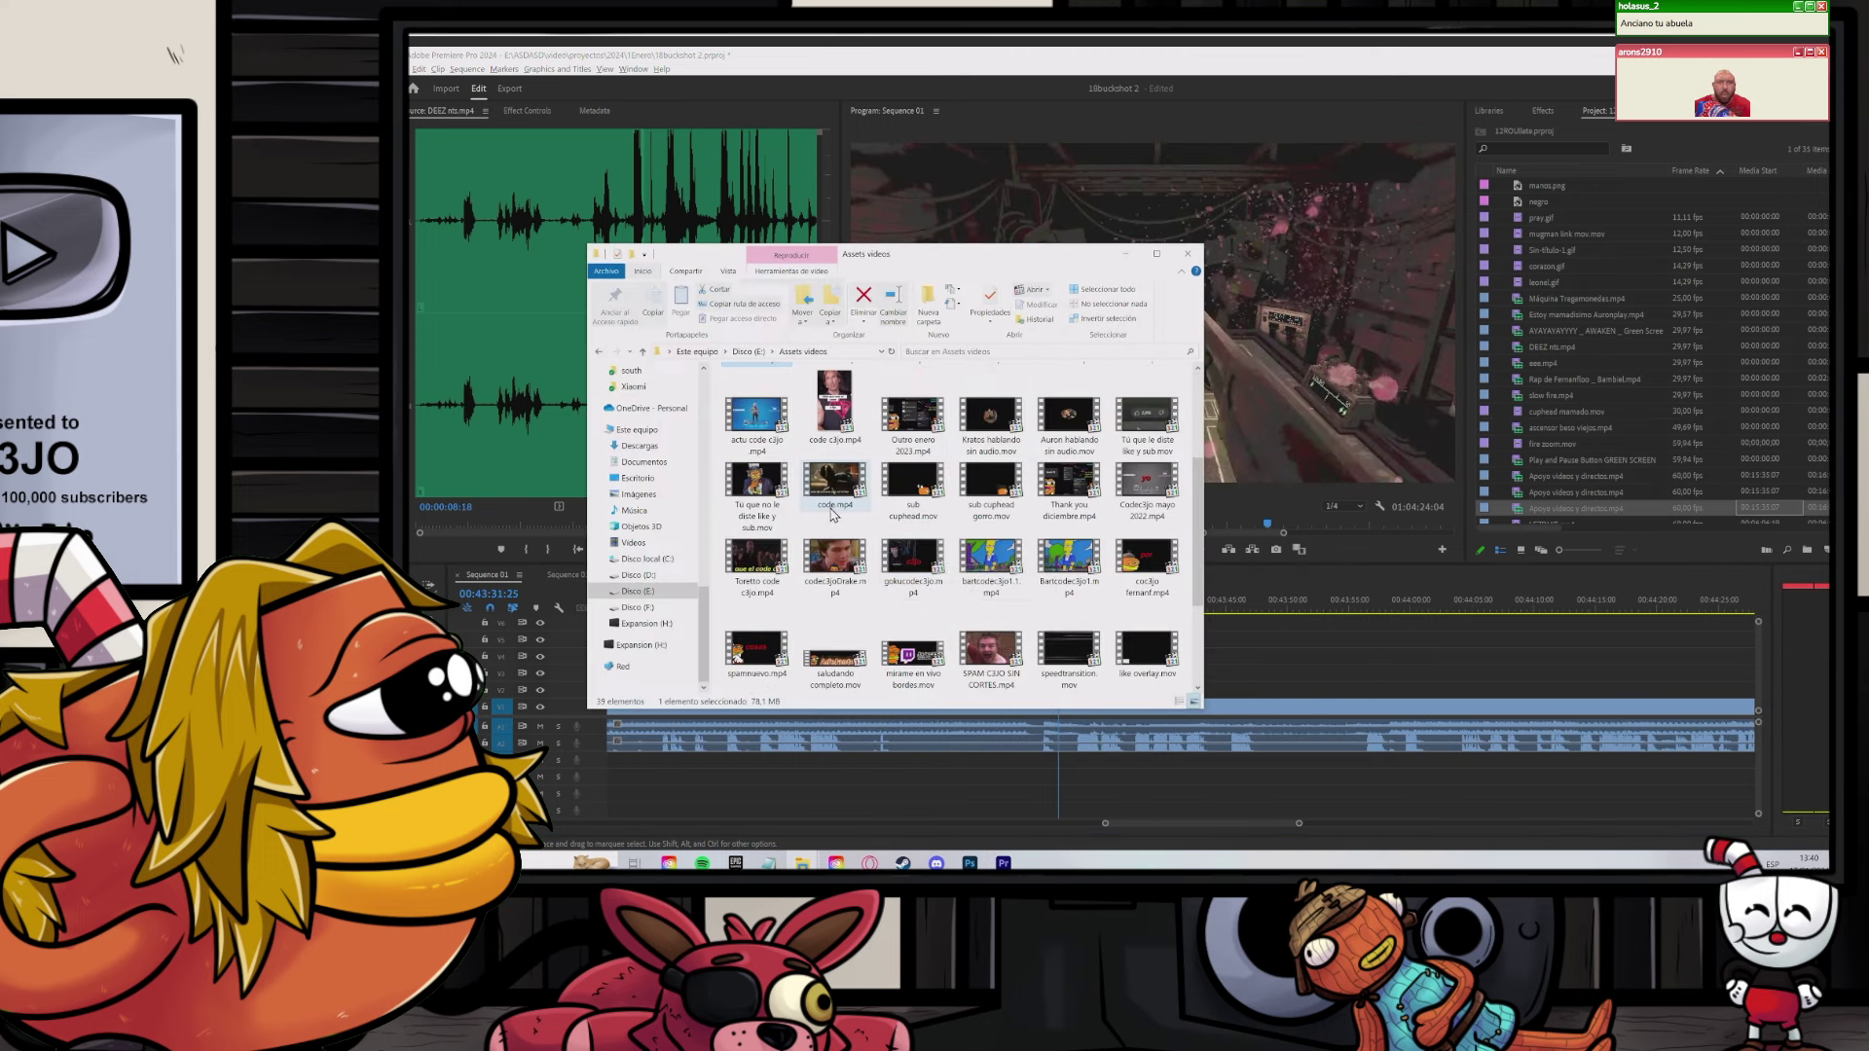
{"action": "left_click", "coordinate": [990, 417]}
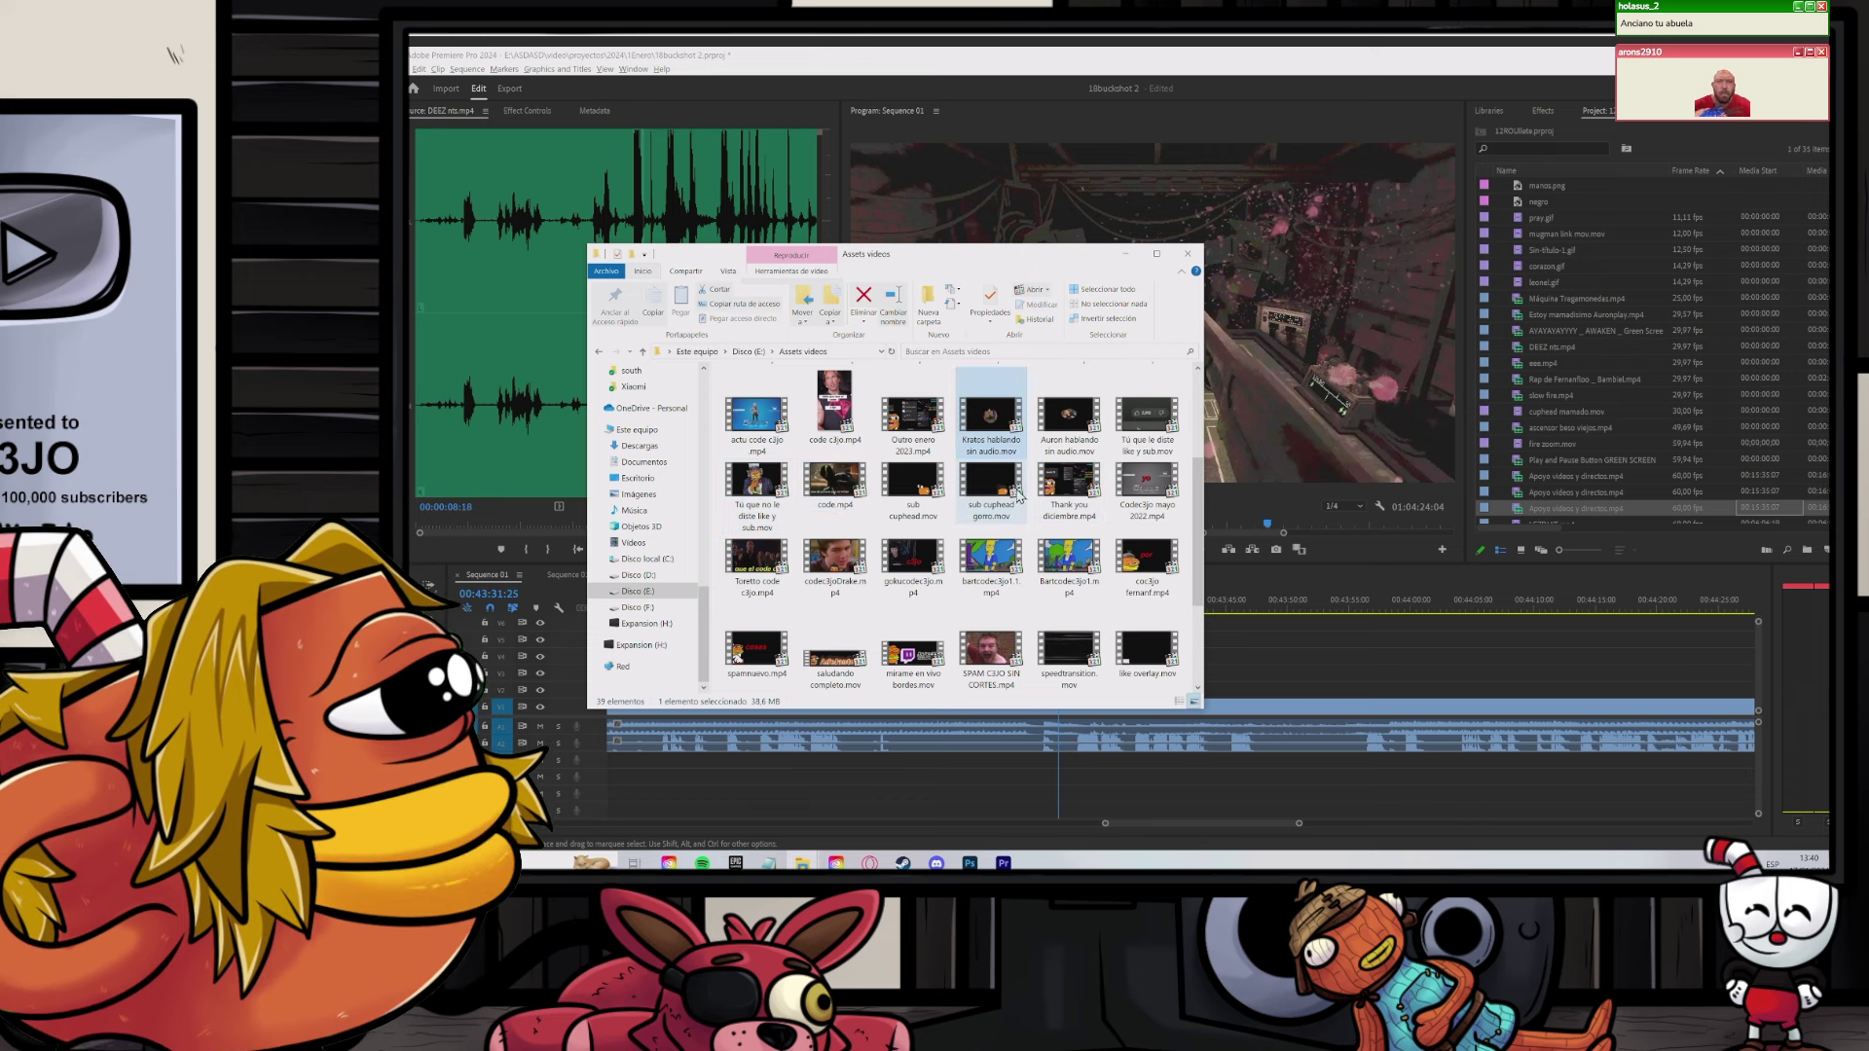
{"action": "scroll", "coordinate": [970, 504], "scroll_direction": "down", "scroll_amount": 1}
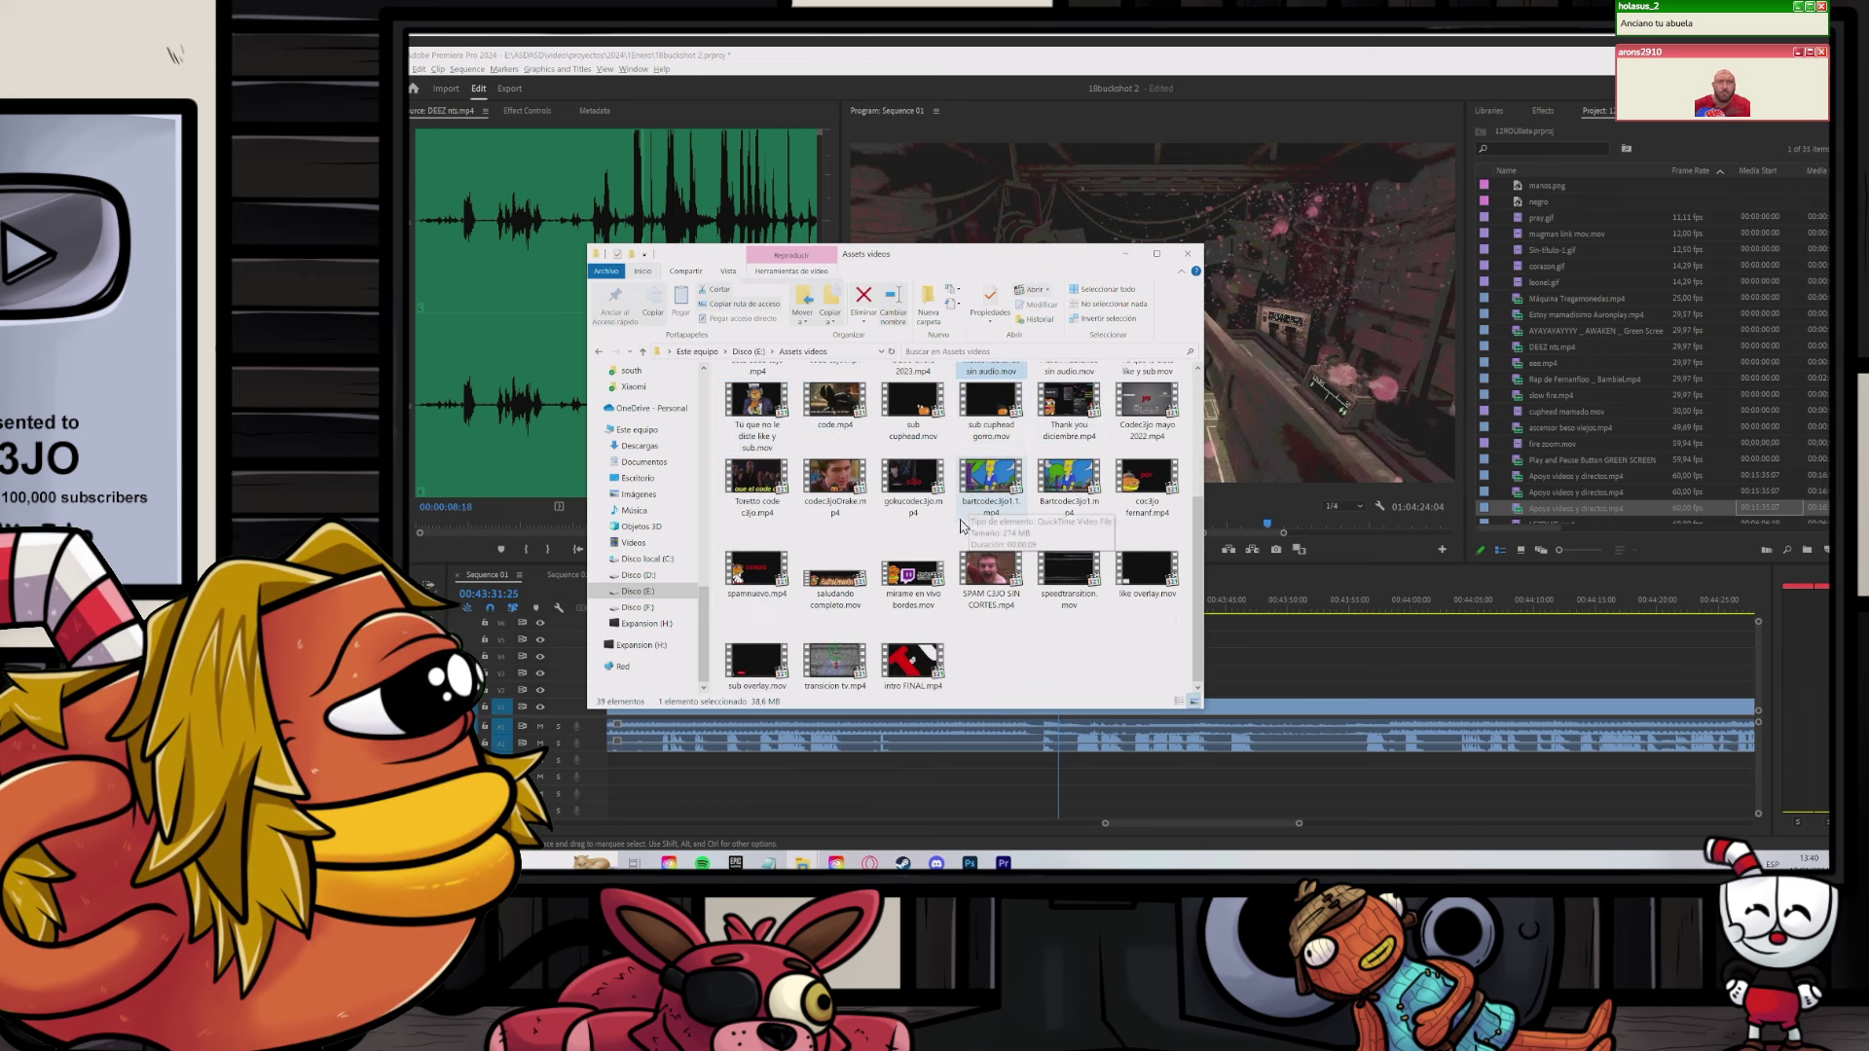
{"action": "scroll", "coordinate": [1012, 545], "scroll_direction": "up", "scroll_amount": 3}
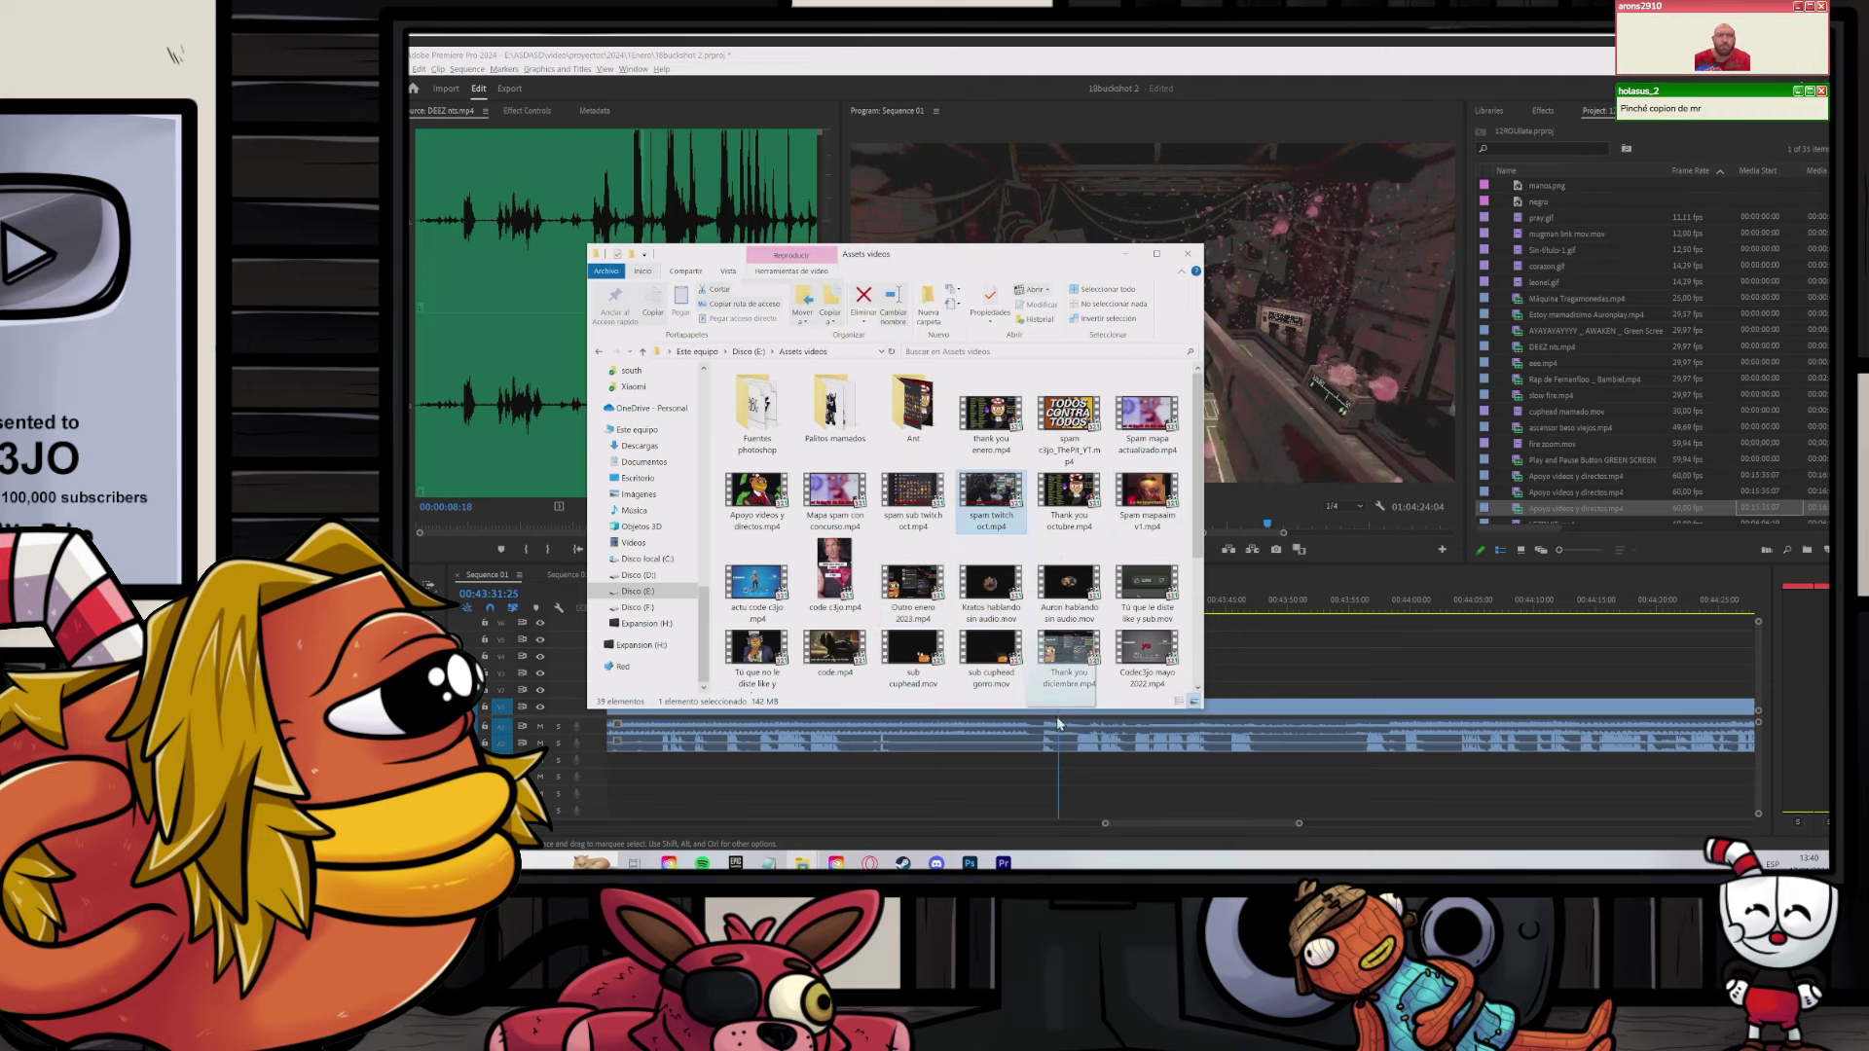
{"action": "left_click_drag", "start_coordinate": [1059, 723], "coordinate": [1064, 739]}
{"action": "left_click", "coordinate": [1107, 744]}
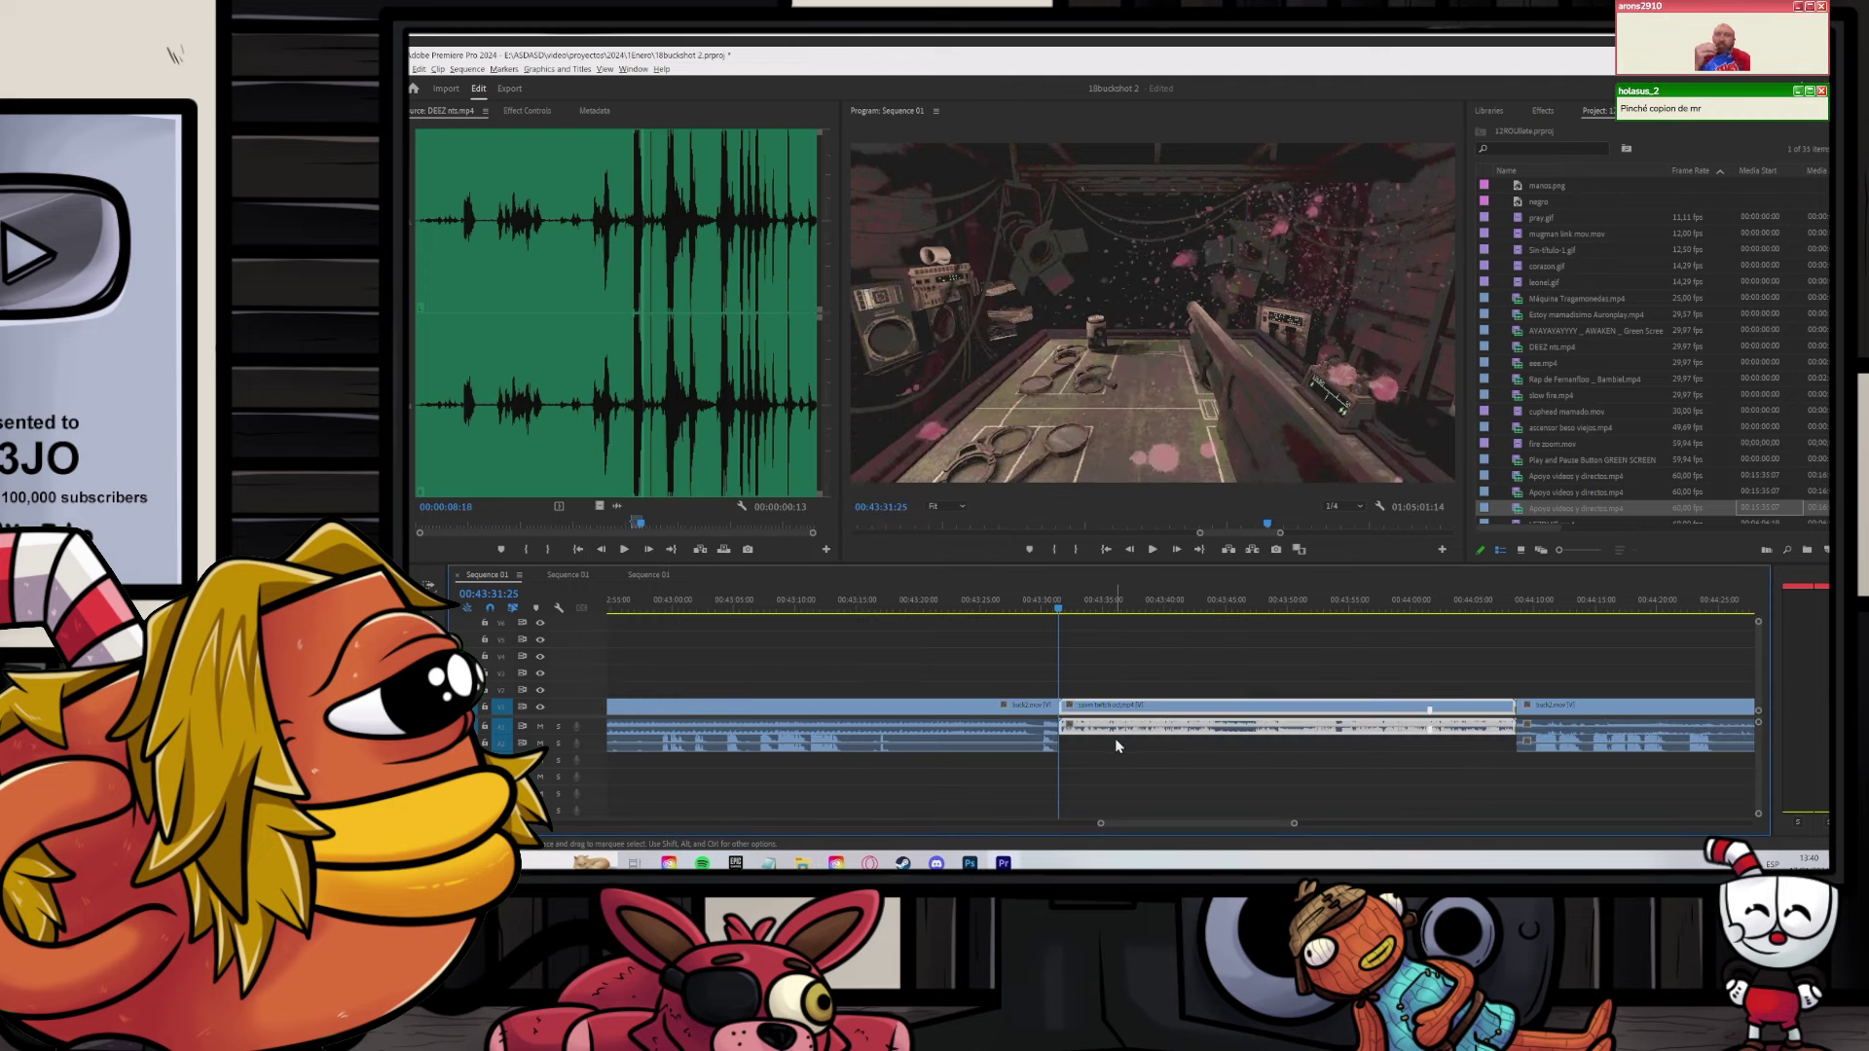
Step: Select all clips from about the ten-minute mark to the sequence's end and close the gaps between them
{"action": "scroll", "coordinate": [1116, 744], "scroll_direction": "down", "scroll_amount": 10}
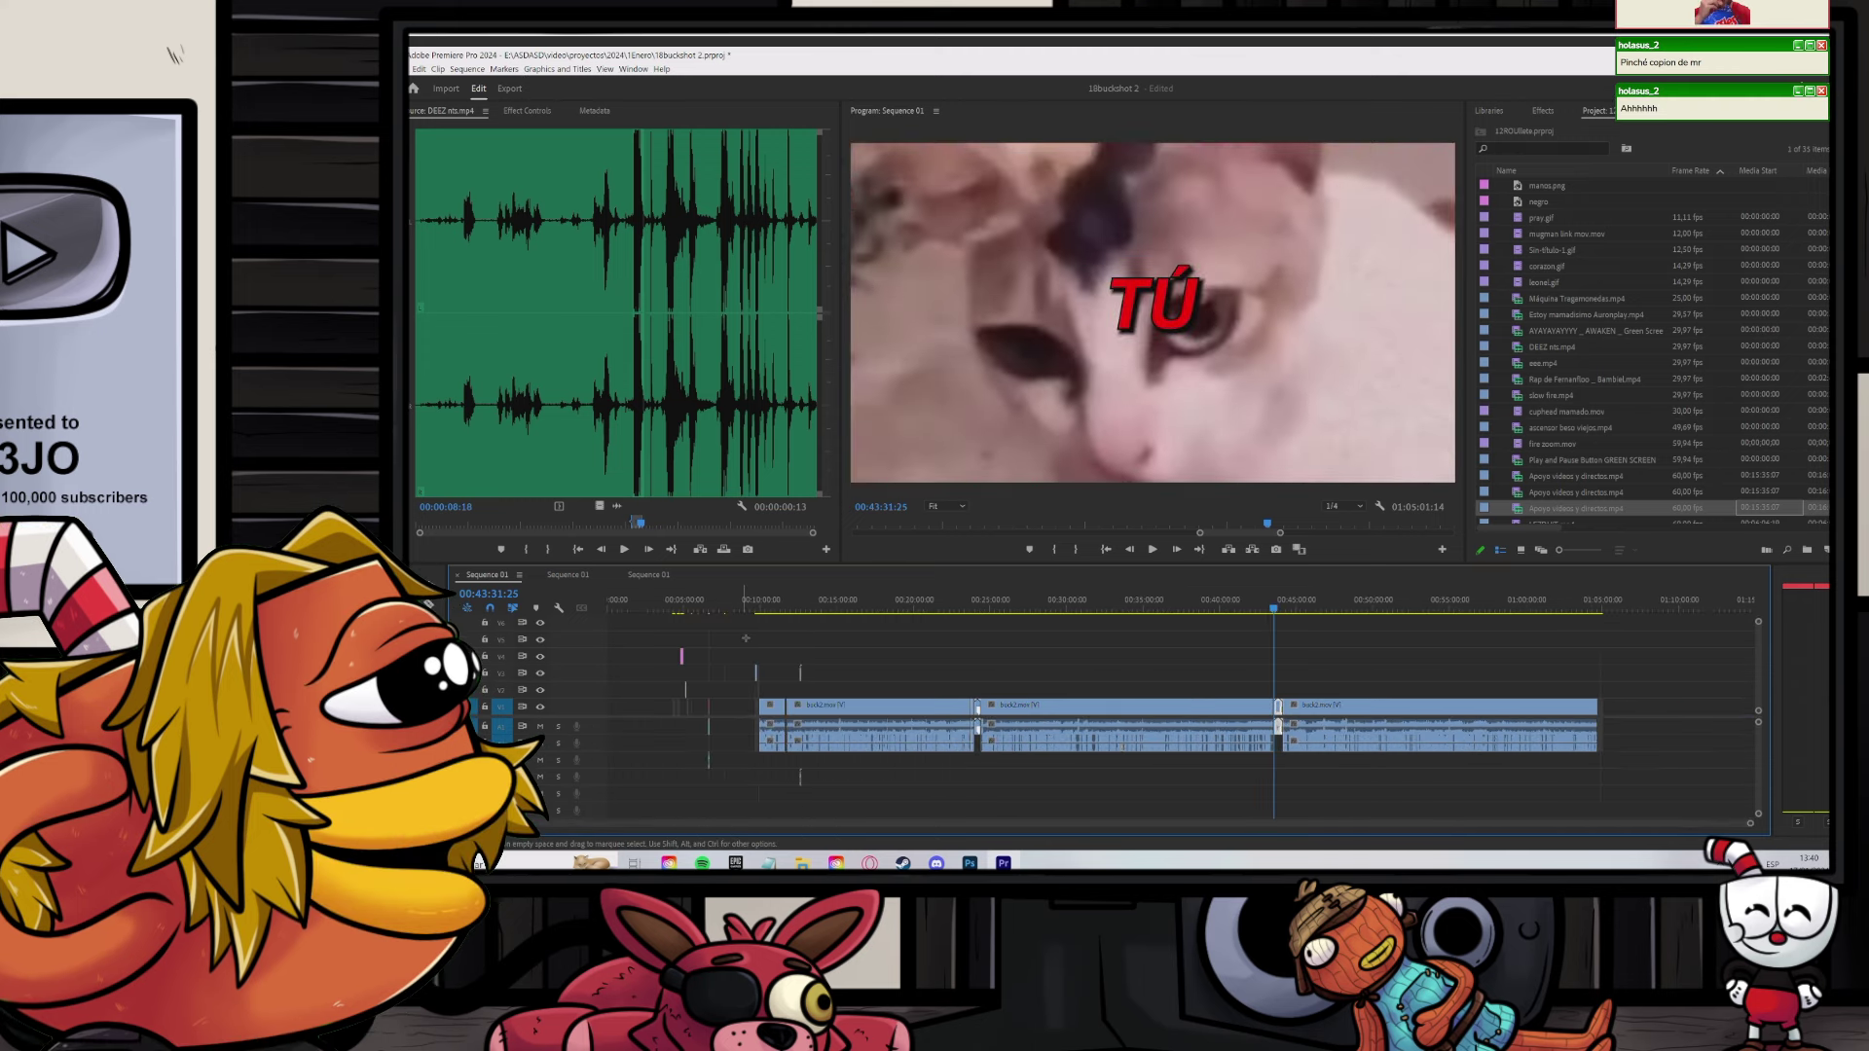
{"action": "left_click_drag", "start_coordinate": [741, 633], "coordinate": [1437, 794]}
{"action": "left_click_drag", "start_coordinate": [1613, 809], "coordinate": [1613, 808]}
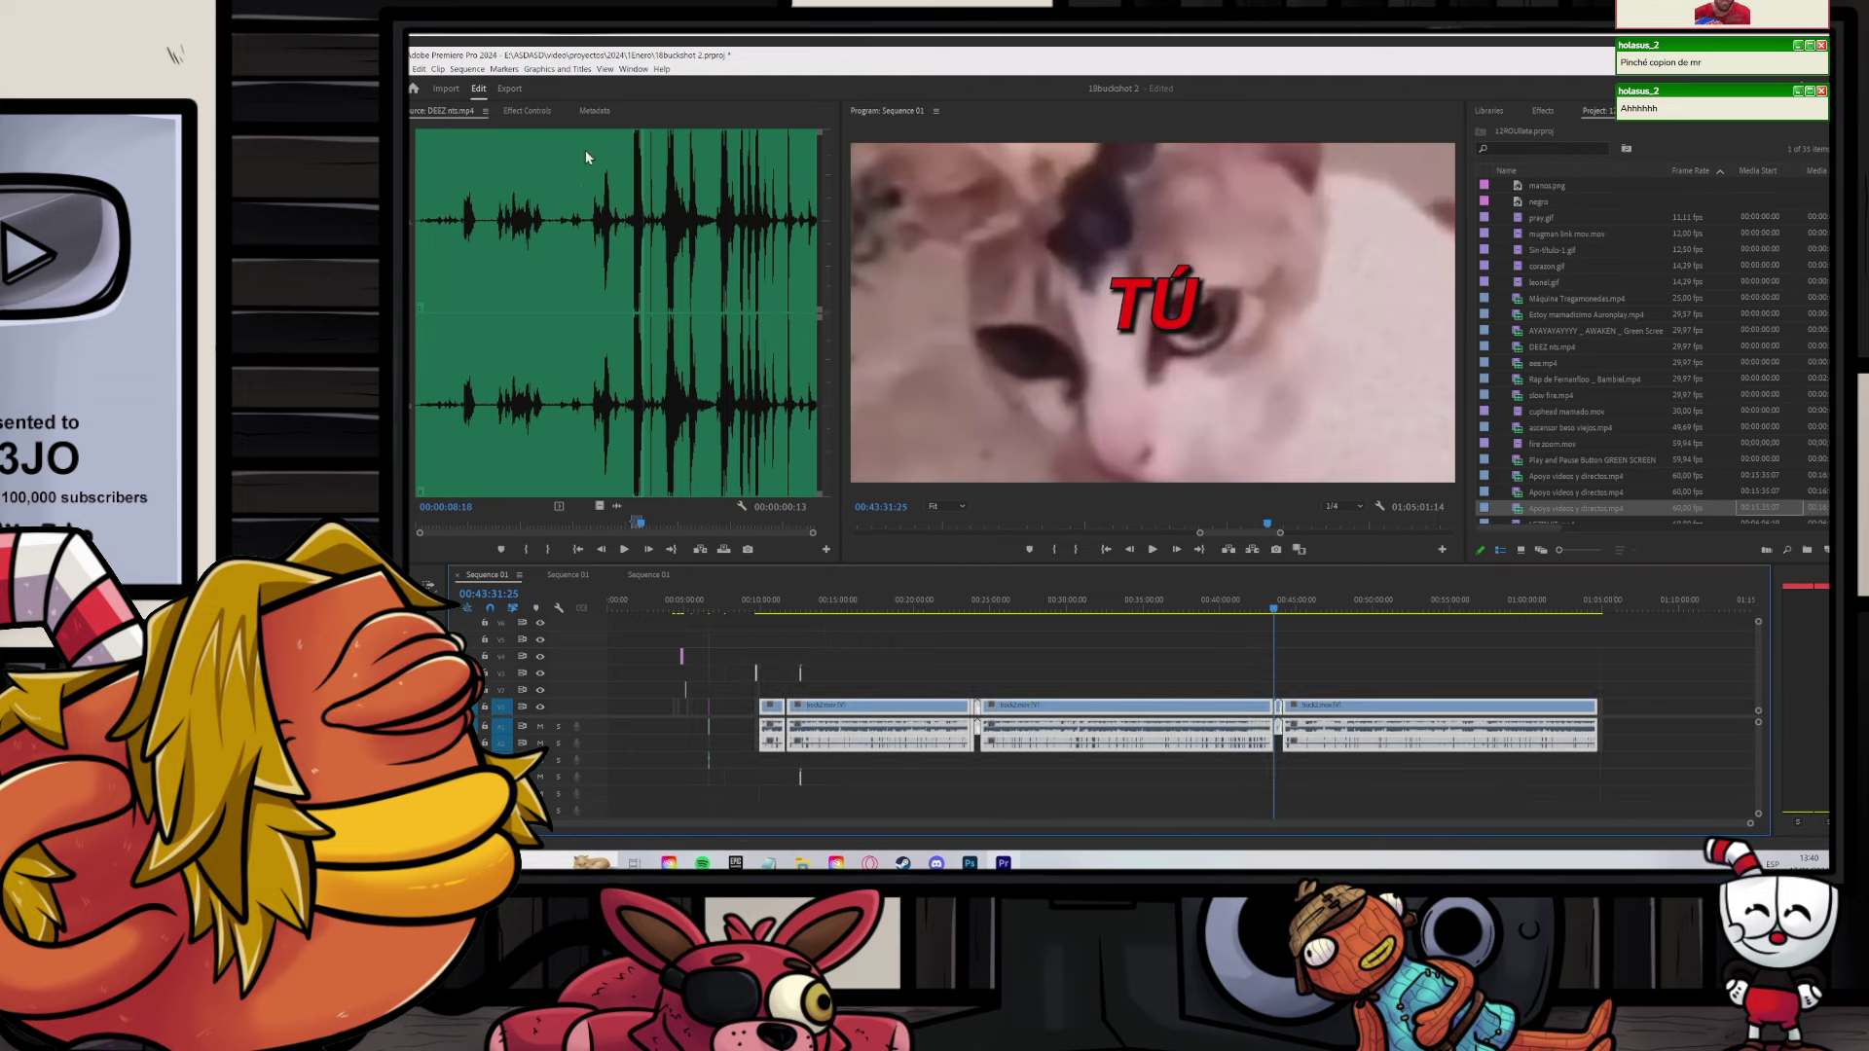
{"action": "left_click", "coordinate": [467, 70]}
{"action": "left_click", "coordinate": [487, 348]}
{"action": "left_click", "coordinate": [774, 628]}
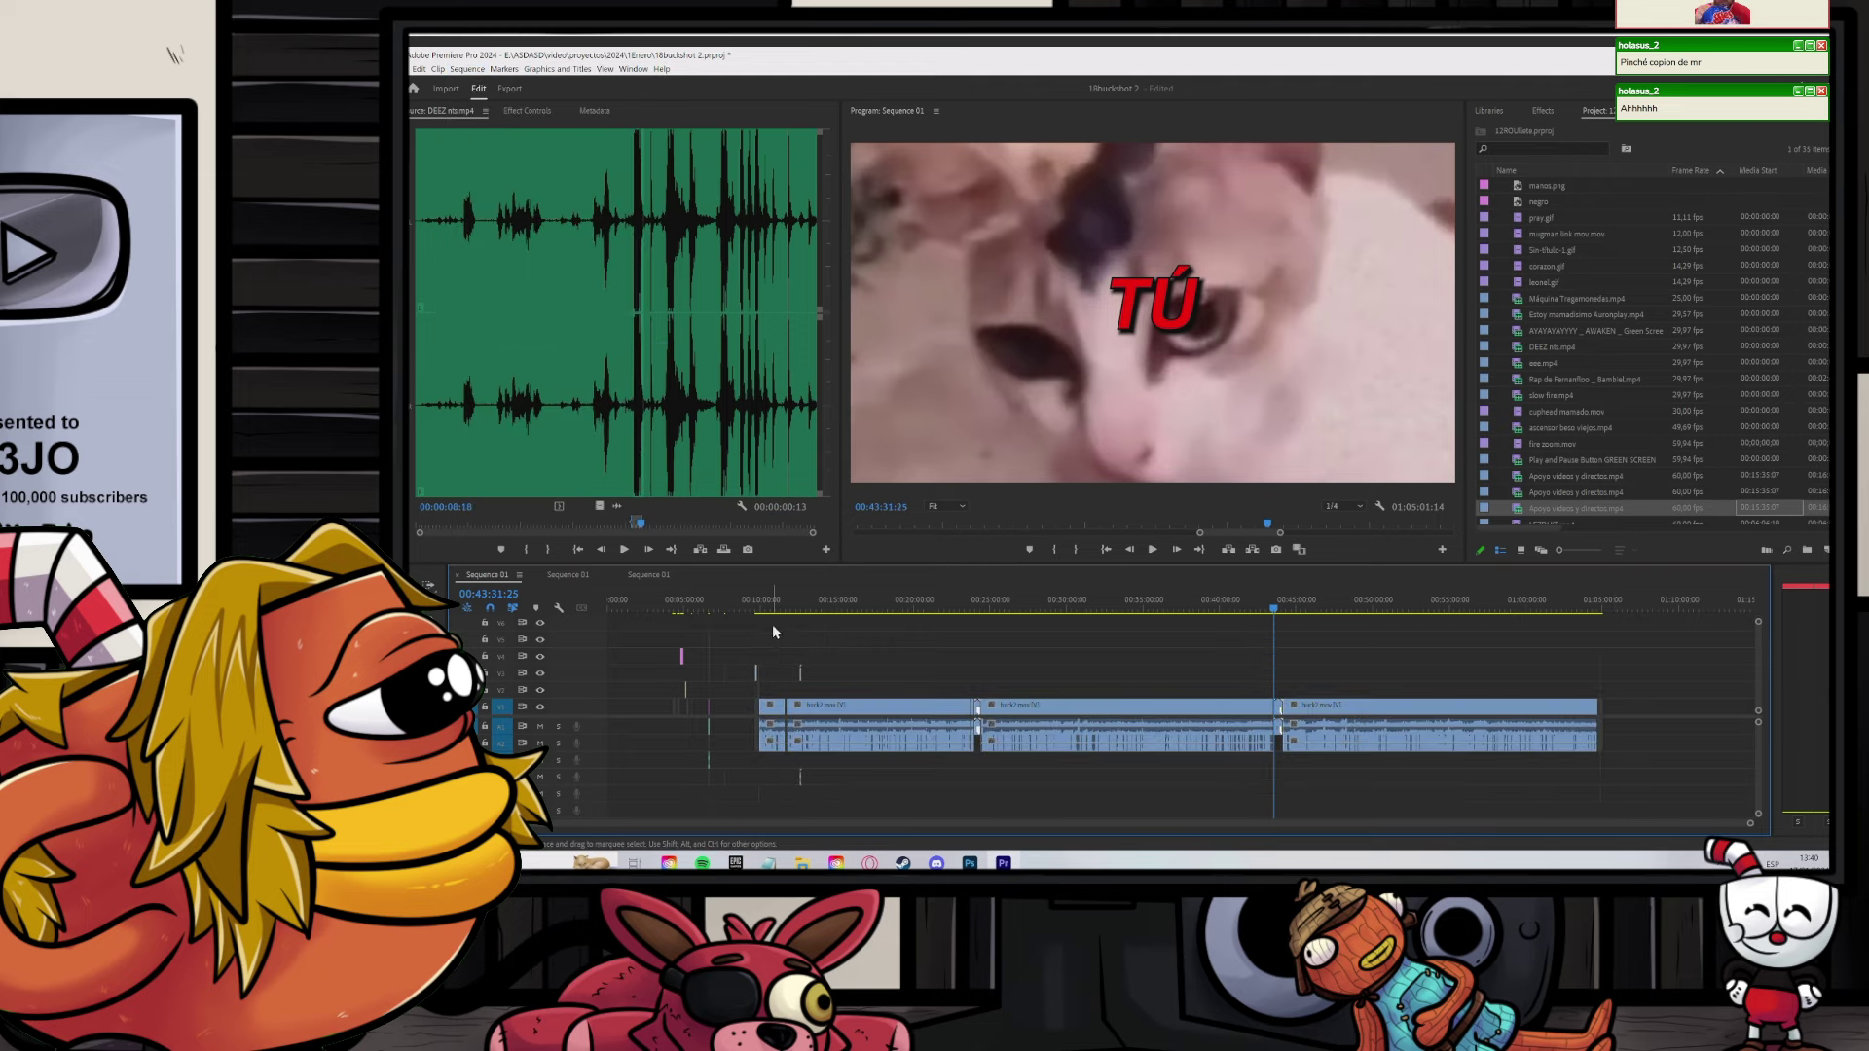
Step: Set the sequence's in point just before the gameplay clips that start near the ten-minute mark
{"action": "left_click", "coordinate": [751, 606]}
{"action": "scroll", "coordinate": [751, 629], "scroll_direction": "up", "scroll_amount": 6}
{"action": "key", "text": "equal"}
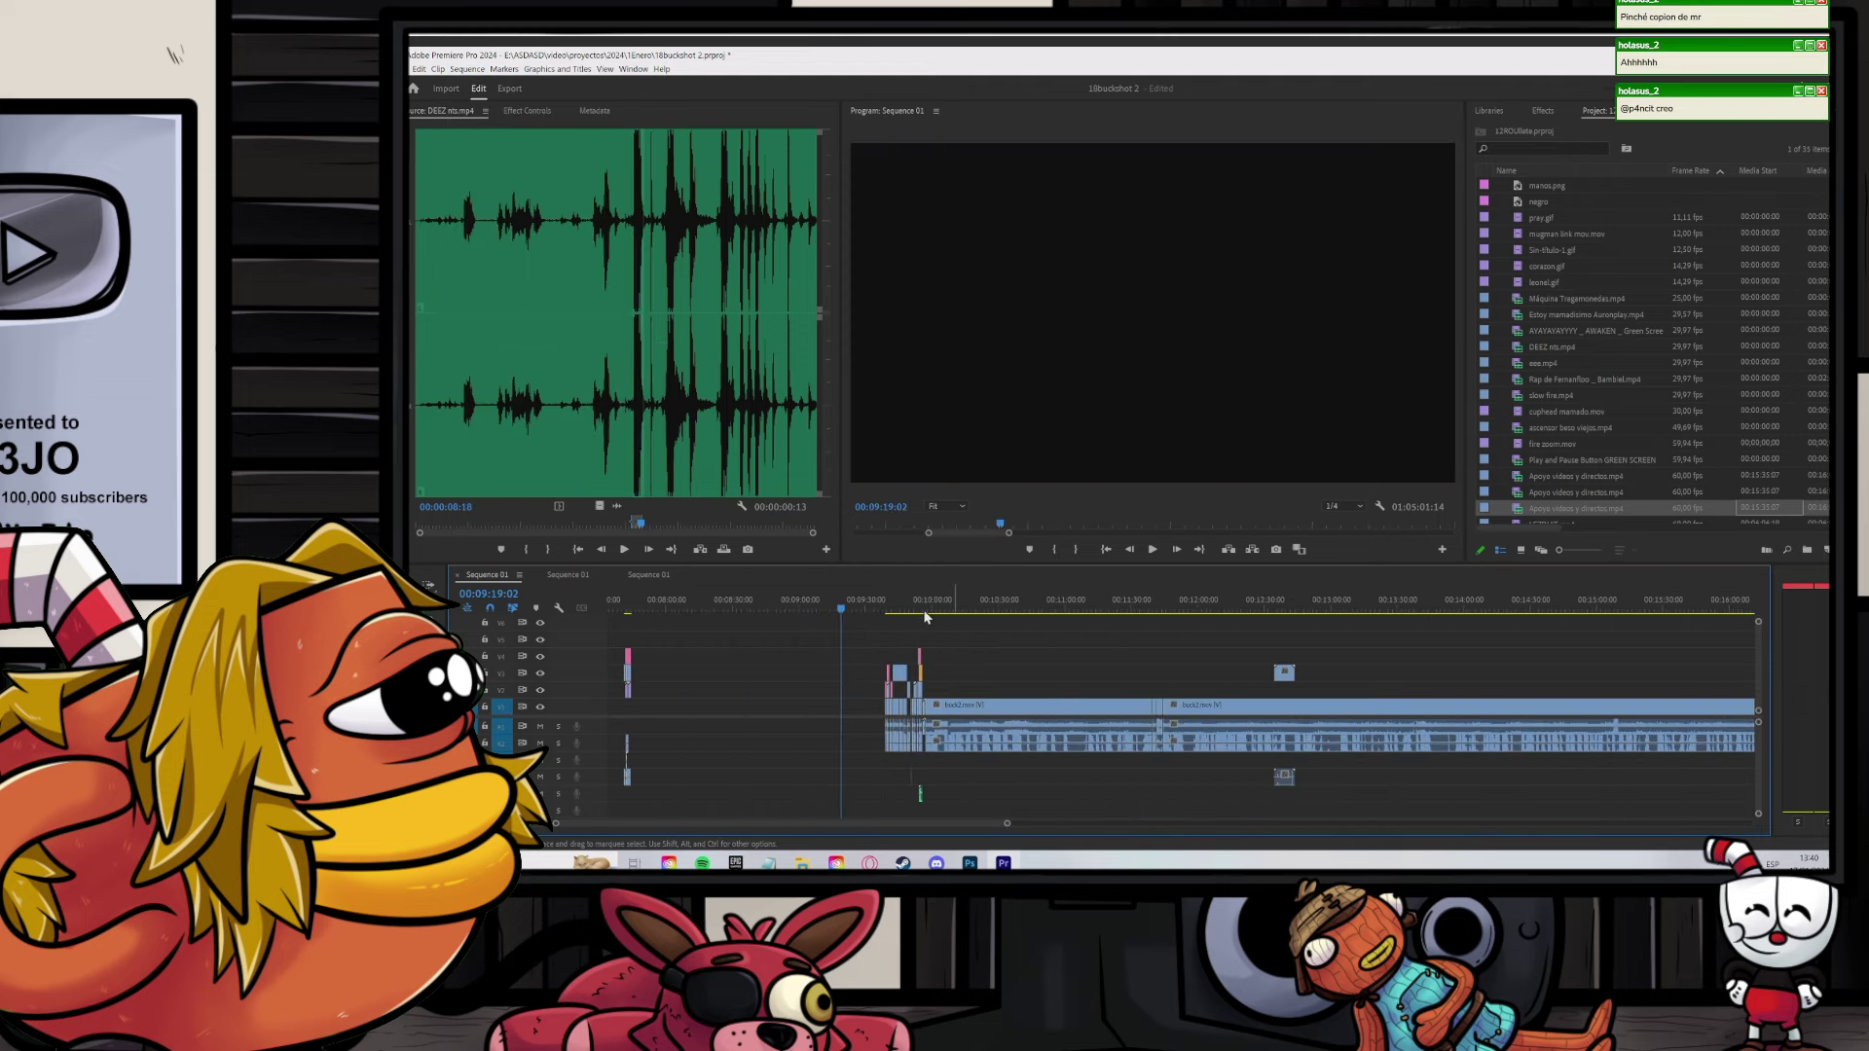
{"action": "left_click_drag", "start_coordinate": [869, 611], "coordinate": [927, 606]}
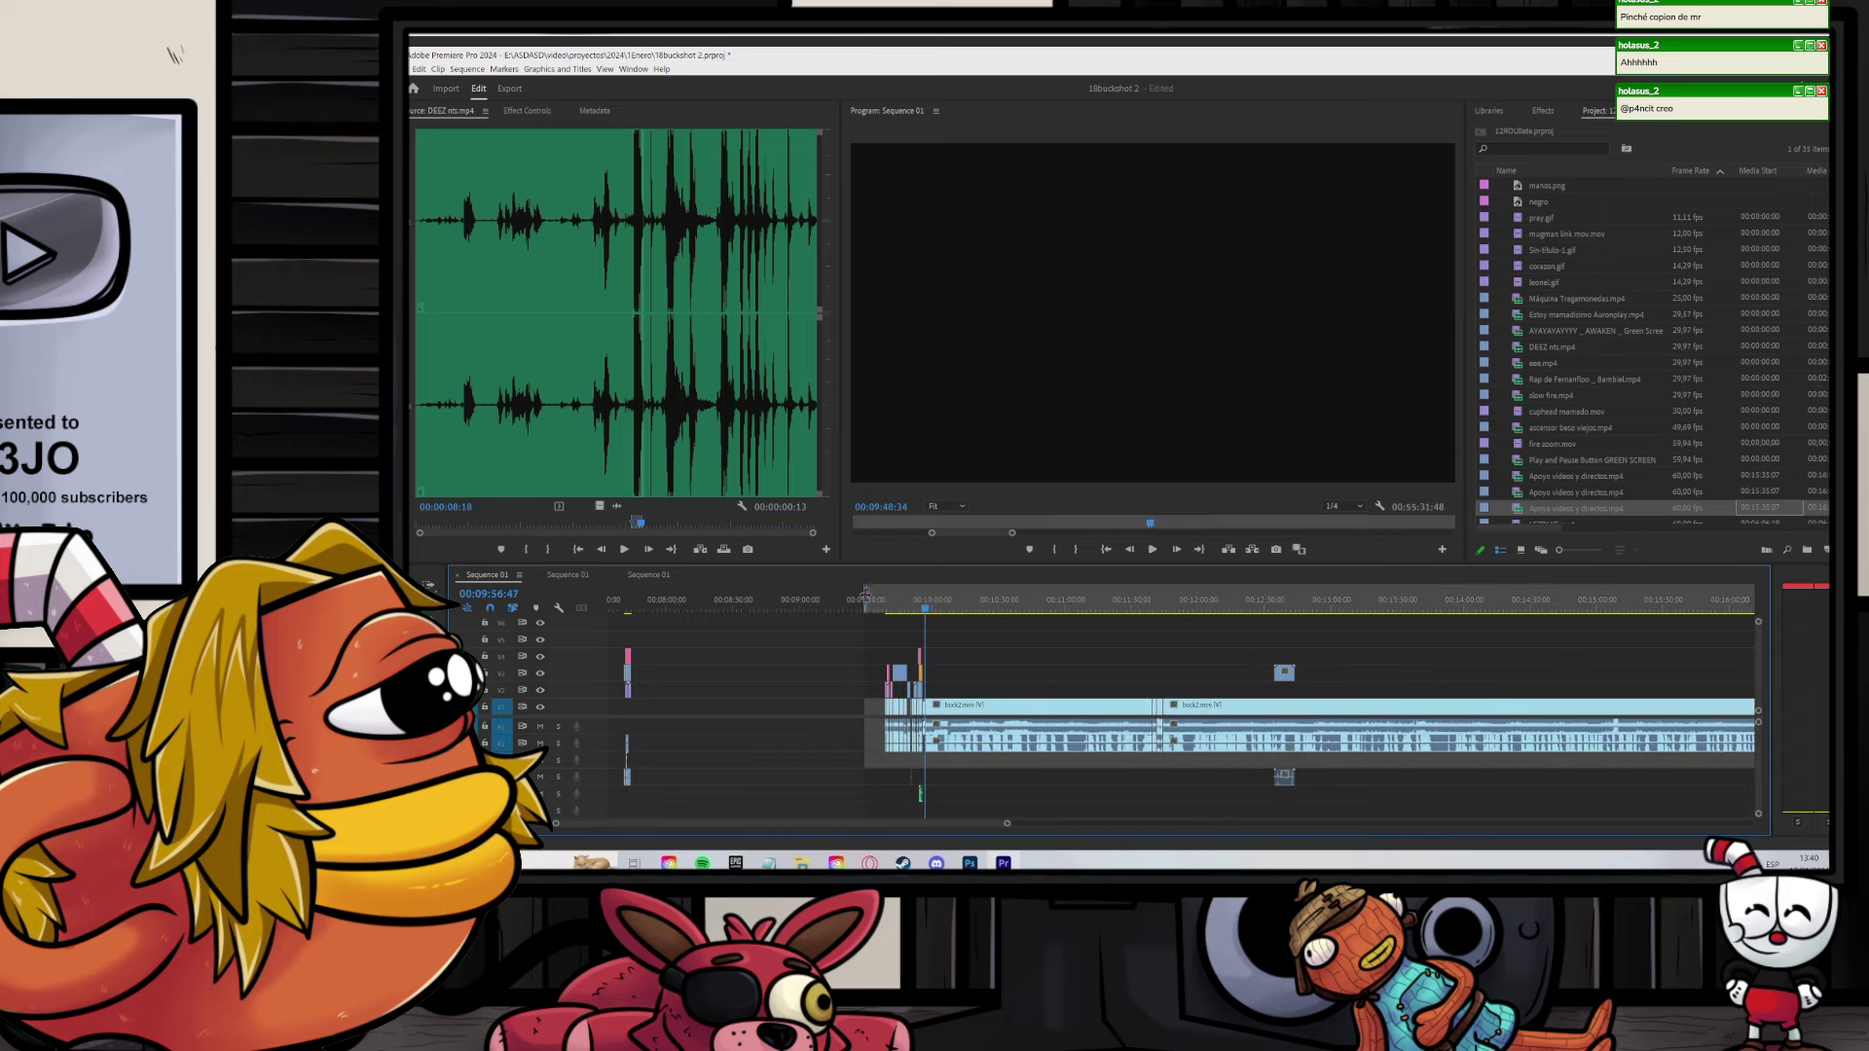
{"action": "scroll", "coordinate": [1088, 707], "scroll_direction": "down", "scroll_amount": 10}
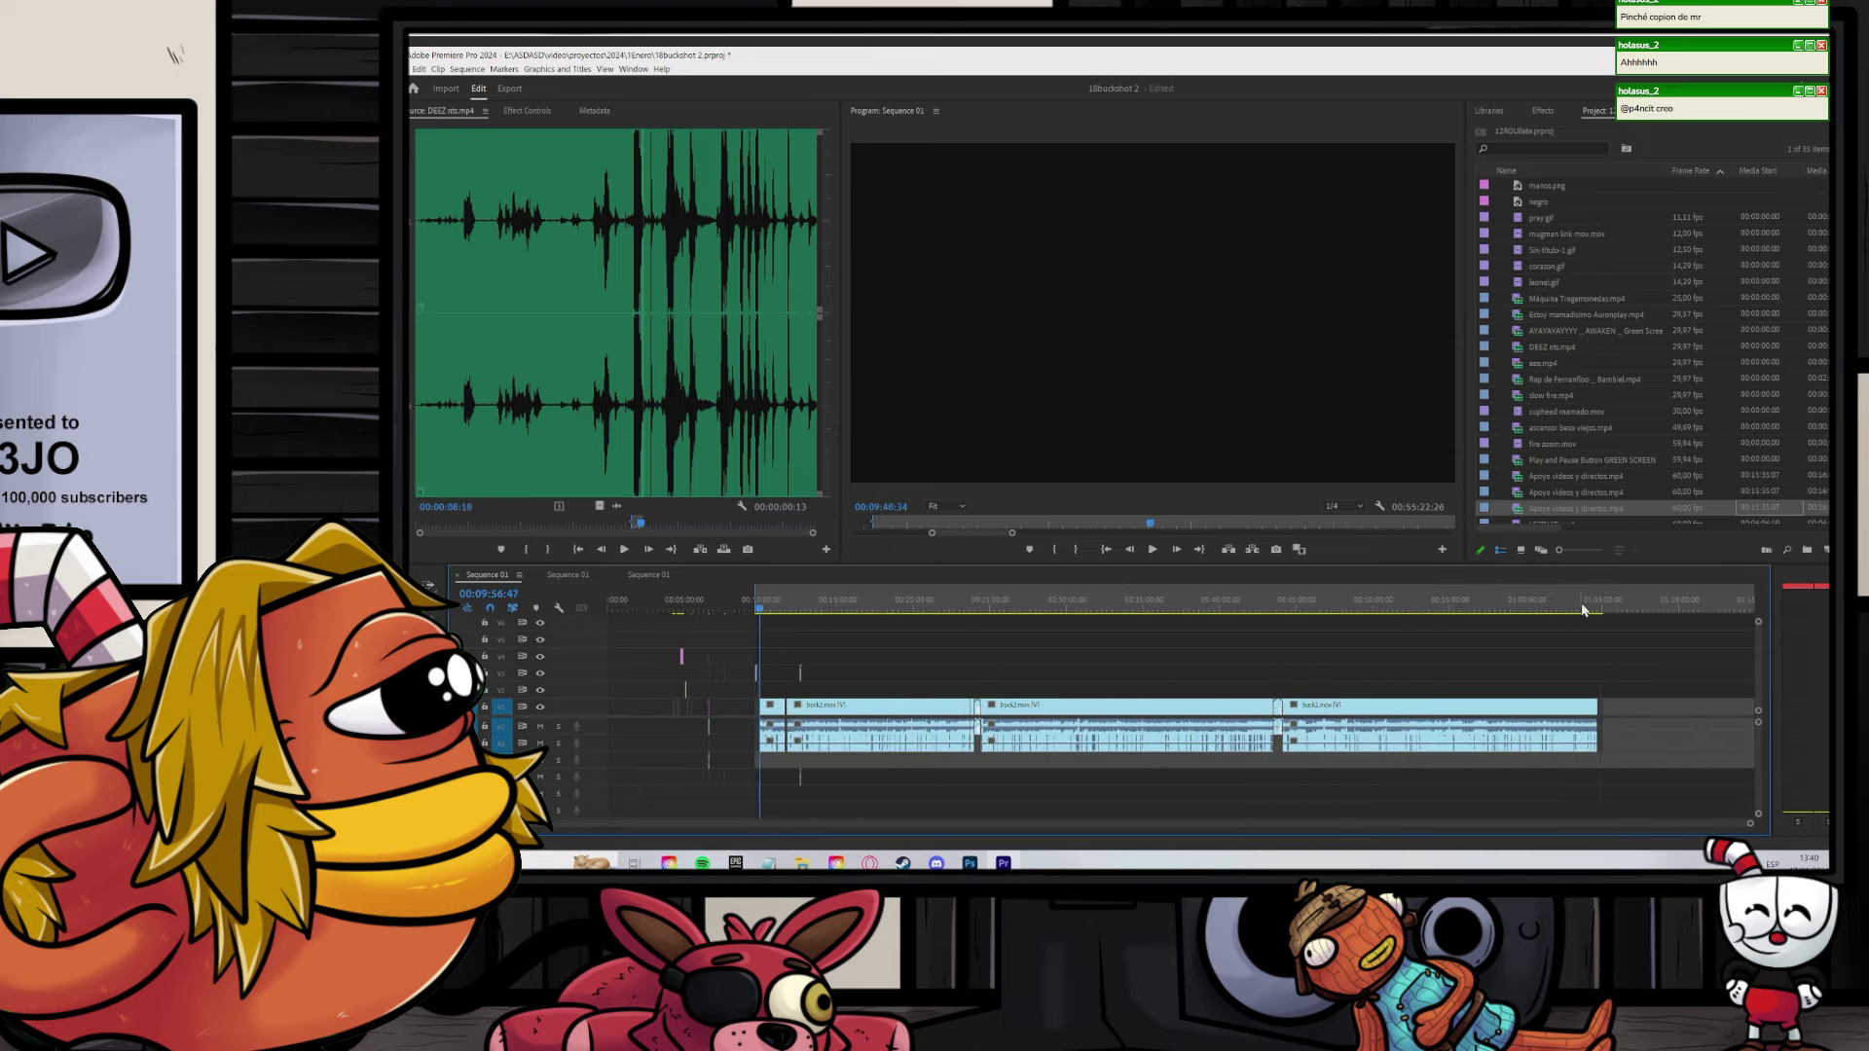
Step: Set the sequence's out point at the end of the last clip, at 01:05:01:14
{"action": "left_click_drag", "start_coordinate": [1591, 607], "coordinate": [1618, 610]}
{"action": "key", "text": "equal"}
{"action": "key", "text": "equal"}
{"action": "key", "text": "equal"}
{"action": "key", "text": "equal"}
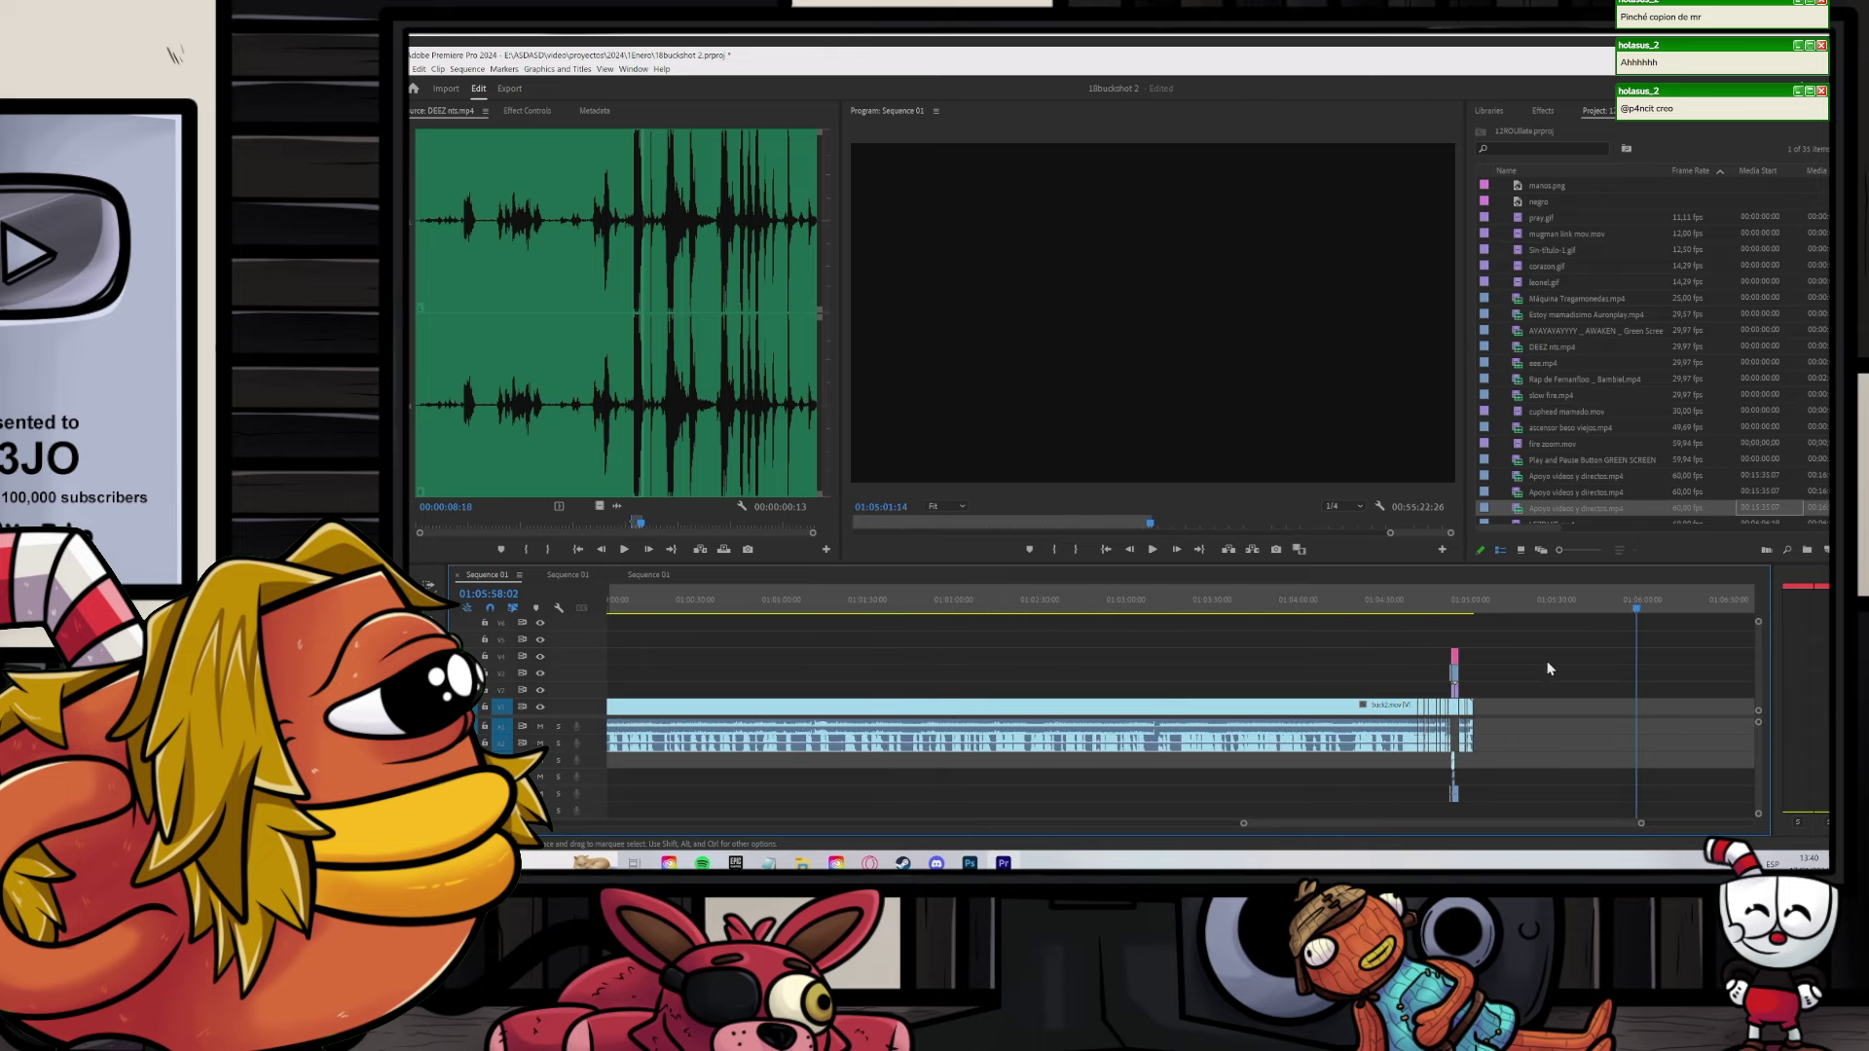
{"action": "key", "text": "o"}
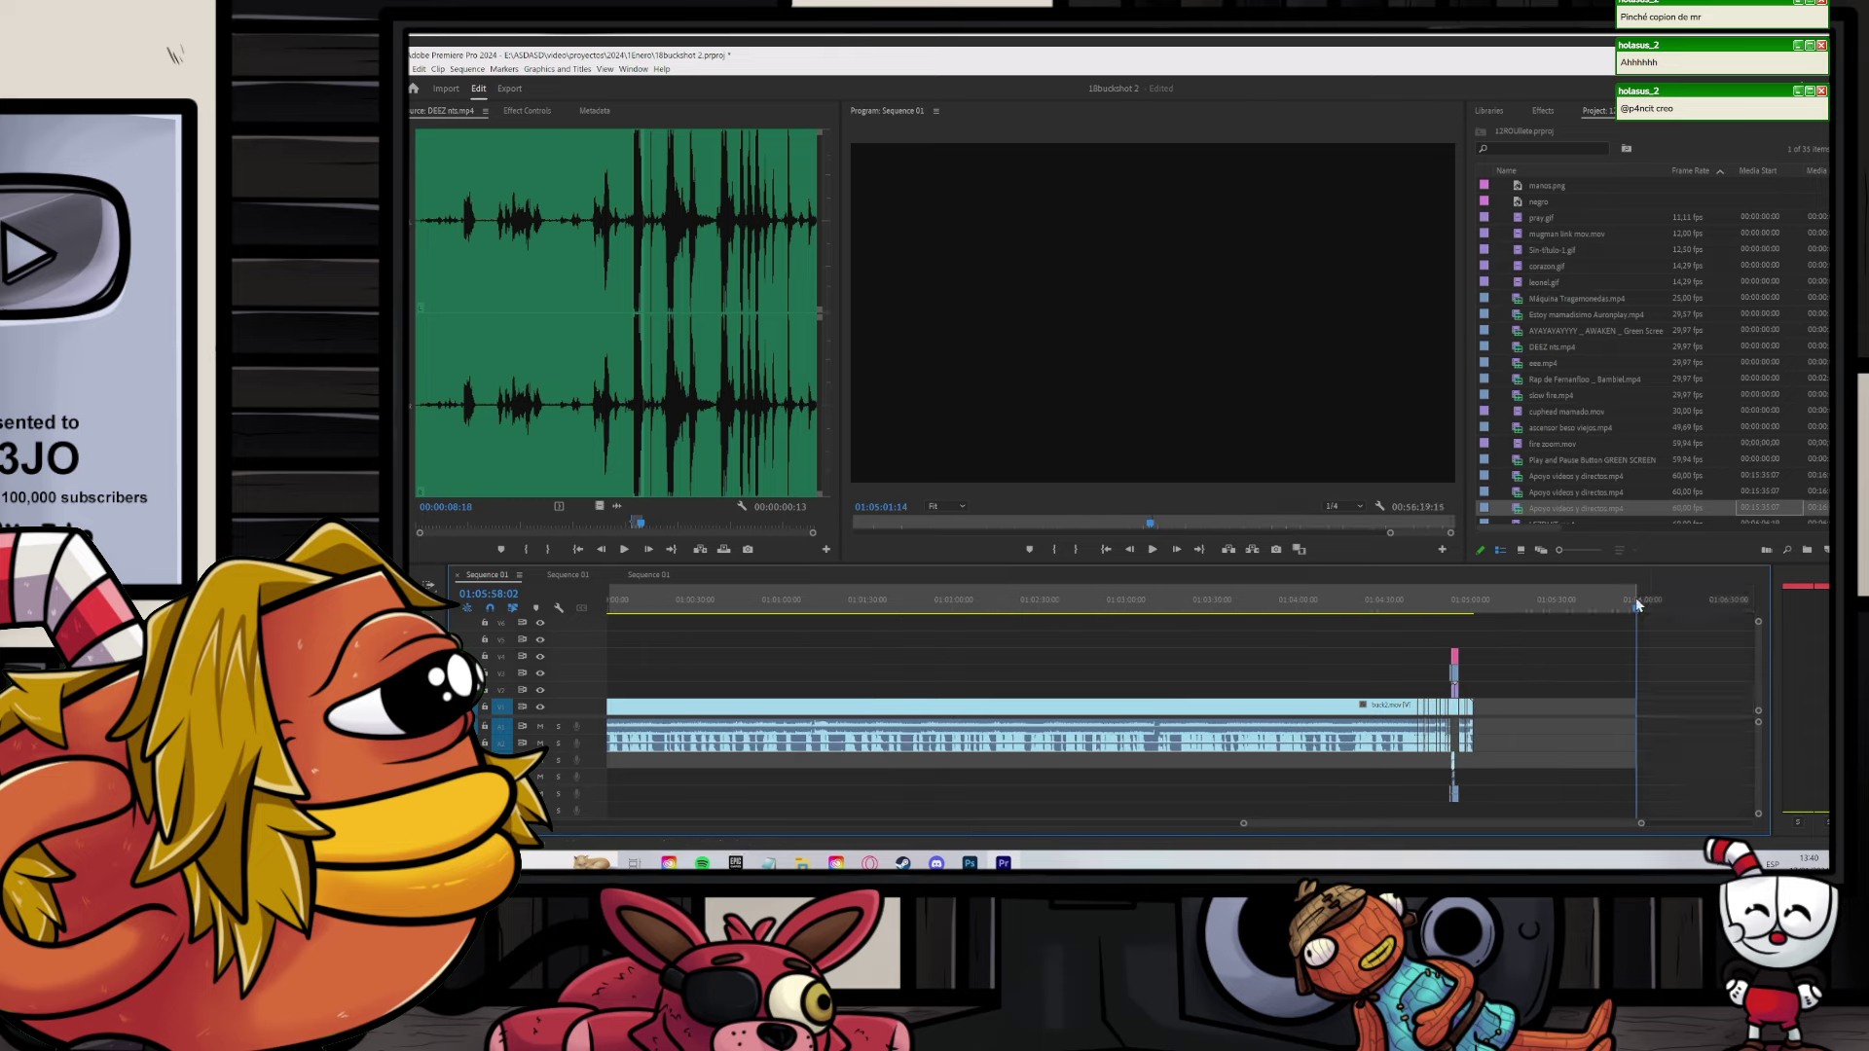
{"action": "left_click_drag", "start_coordinate": [1638, 606], "coordinate": [1474, 613]}
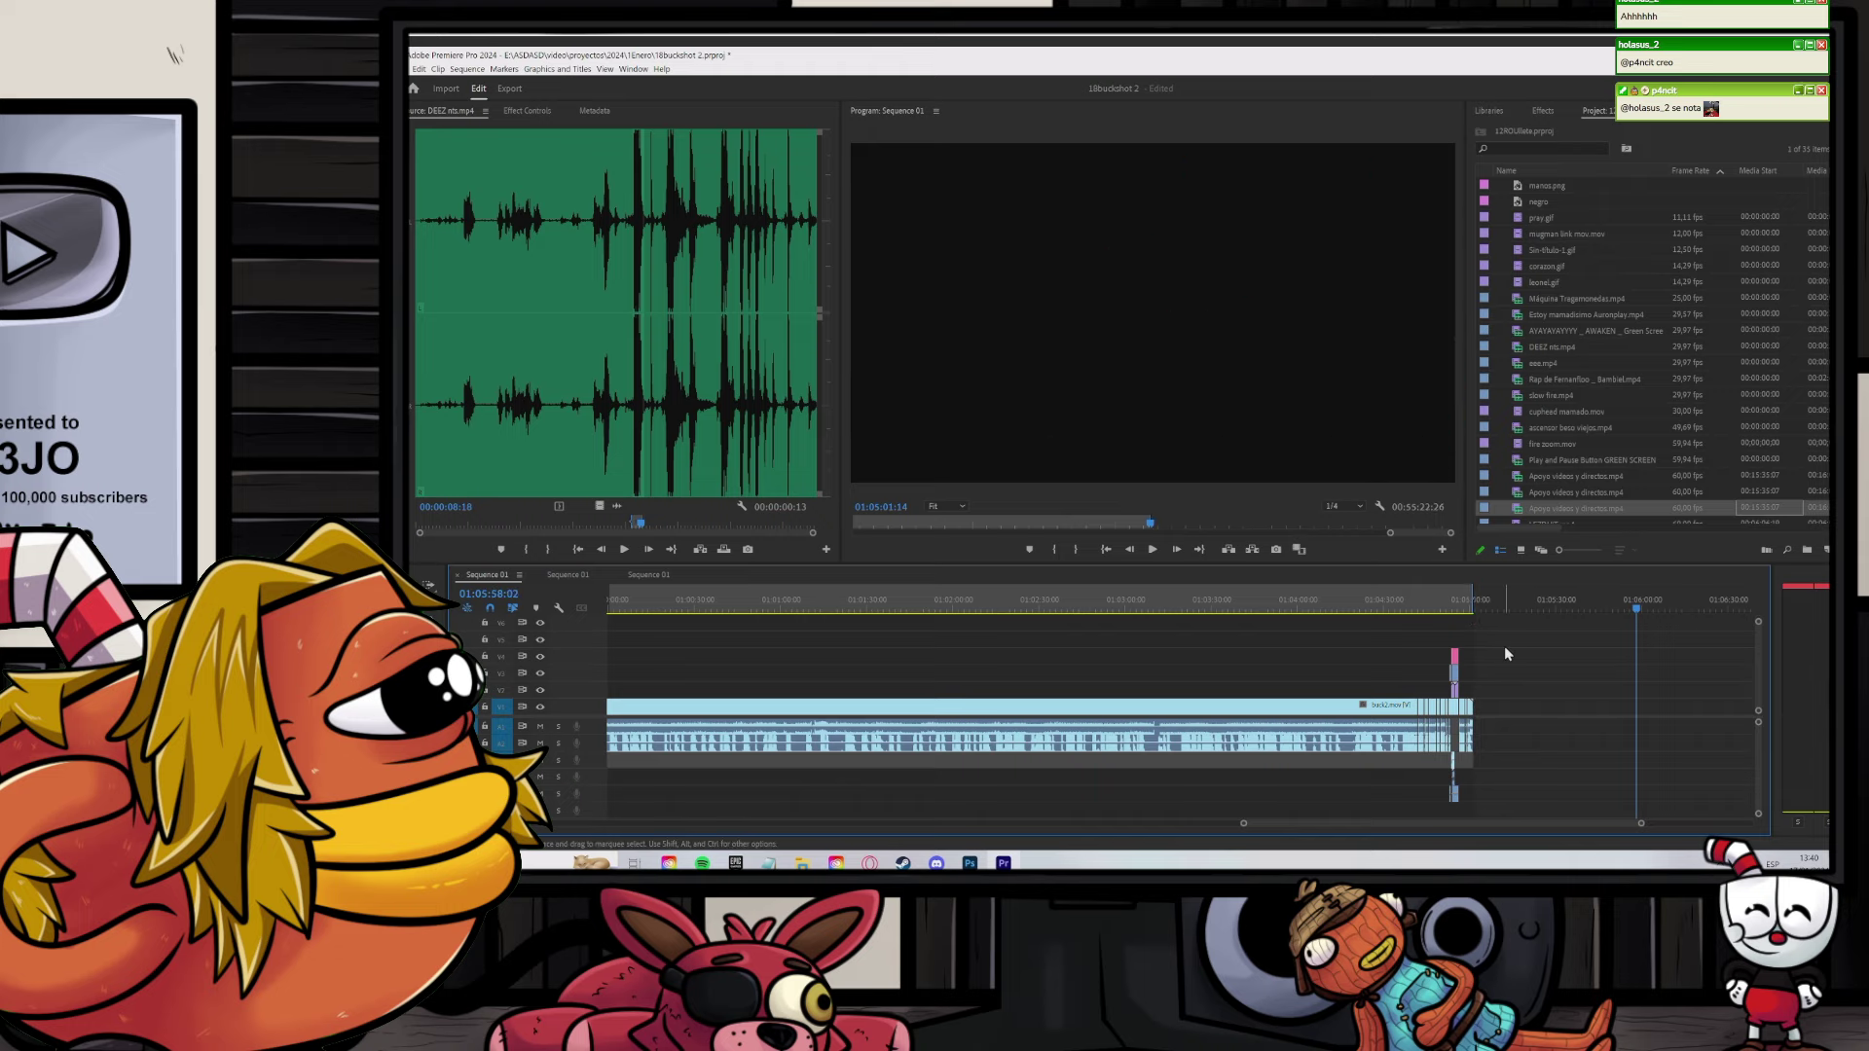
Step: Name the export LO ACTUALIZARON!.mp4, send it to Media Encoder and start encoding the queue
{"action": "key", "text": "ctrl+m"}
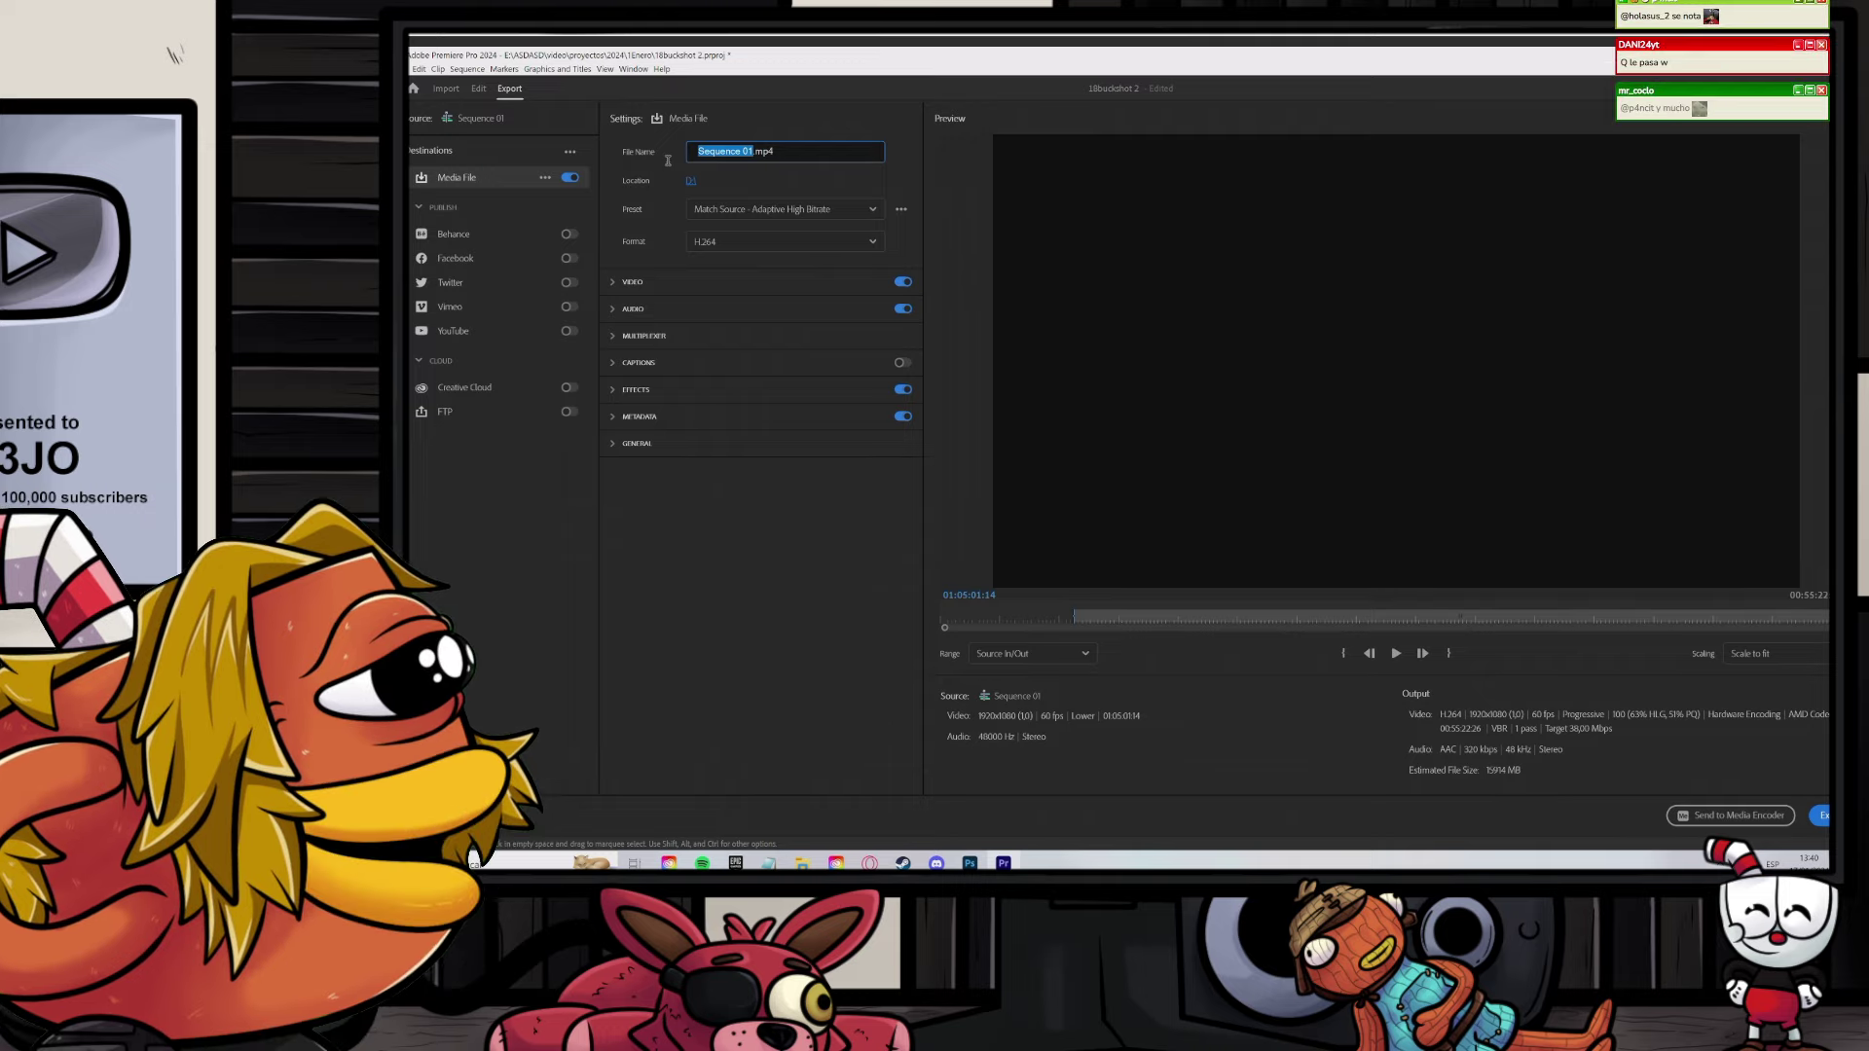
{"action": "type", "text": "LO"}
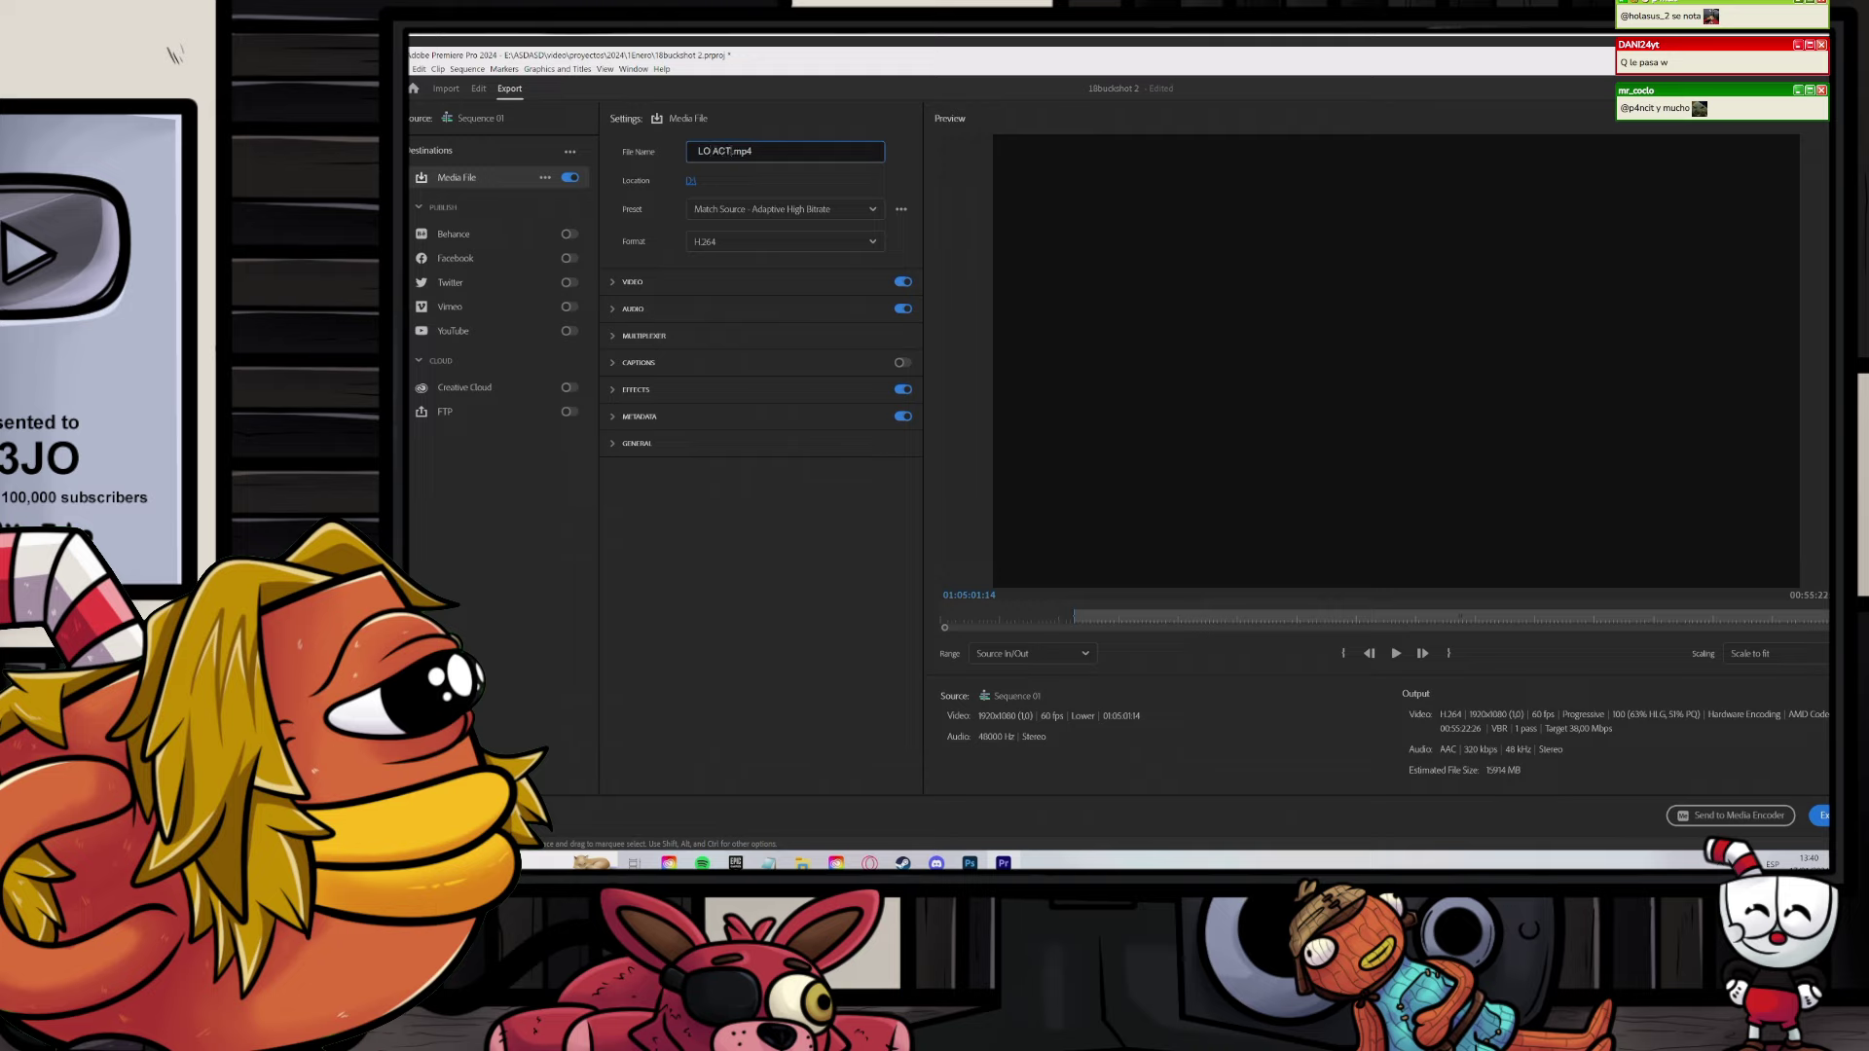
{"action": "type", "text": " ACTUALIZARON!"}
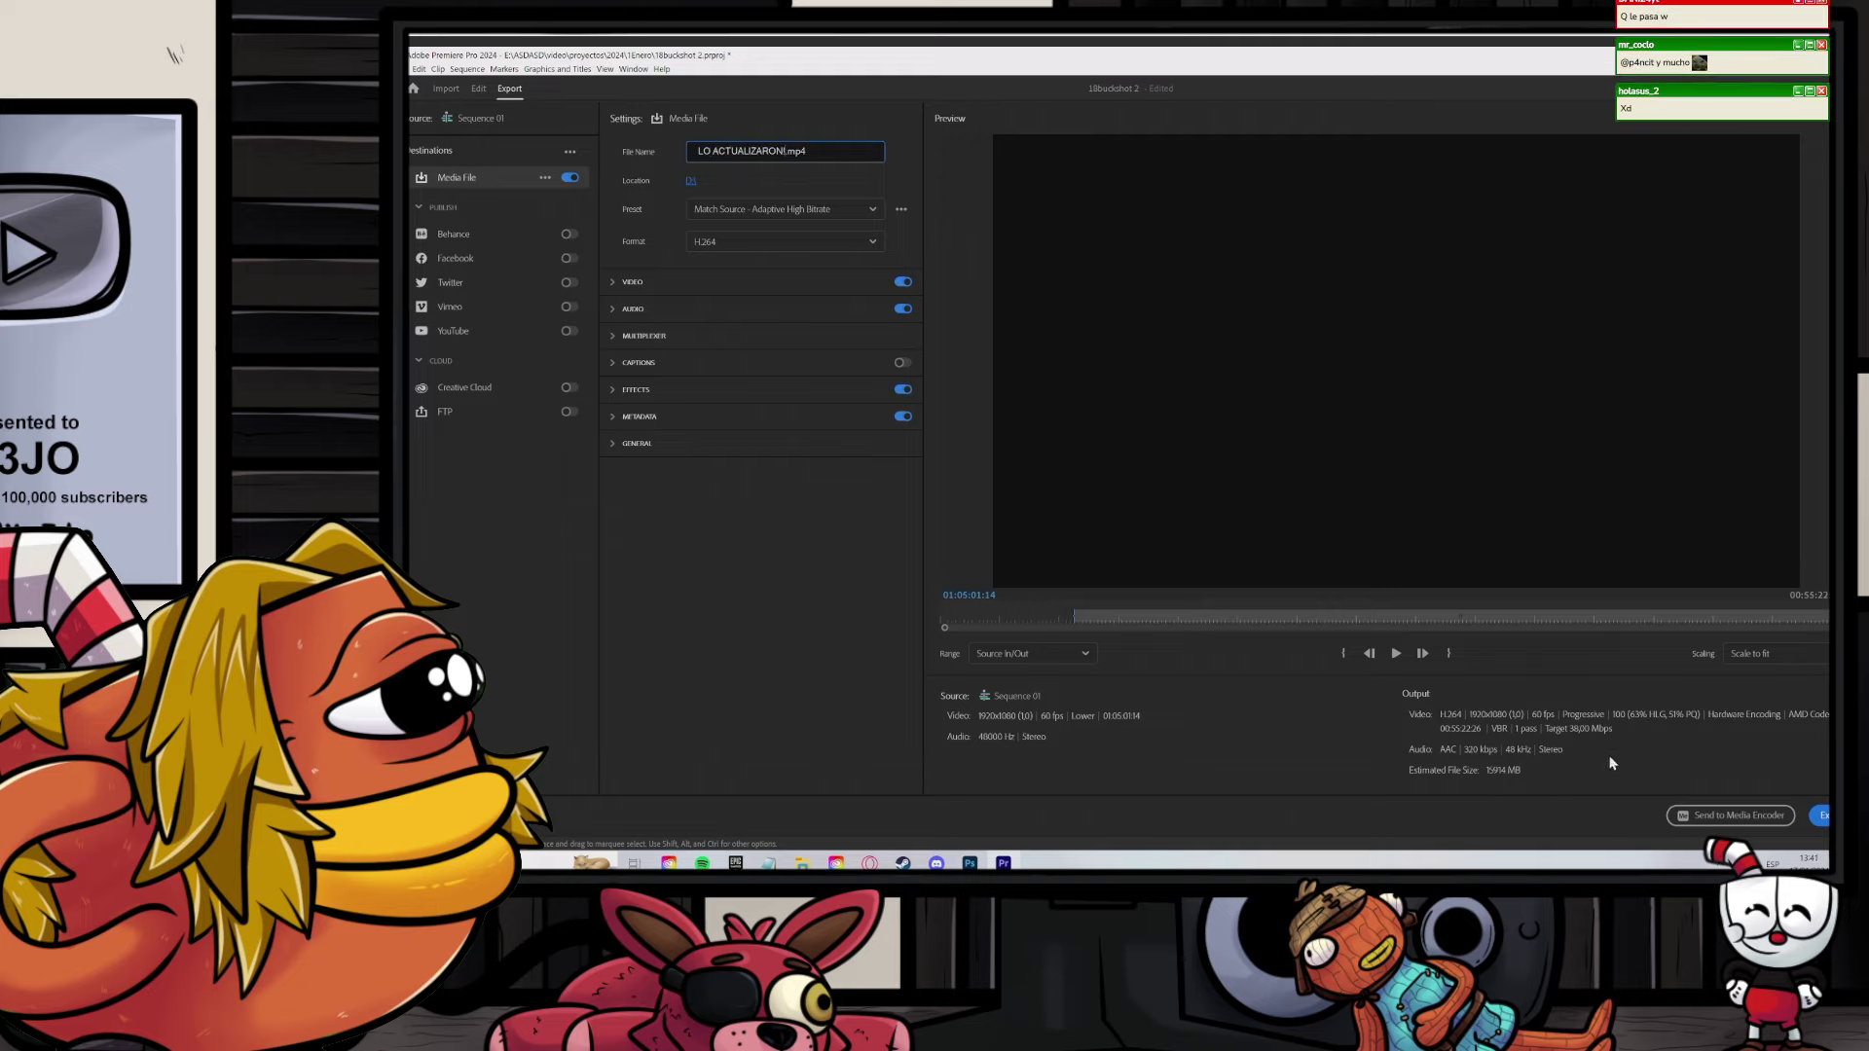
{"action": "left_click", "coordinate": [1679, 815]}
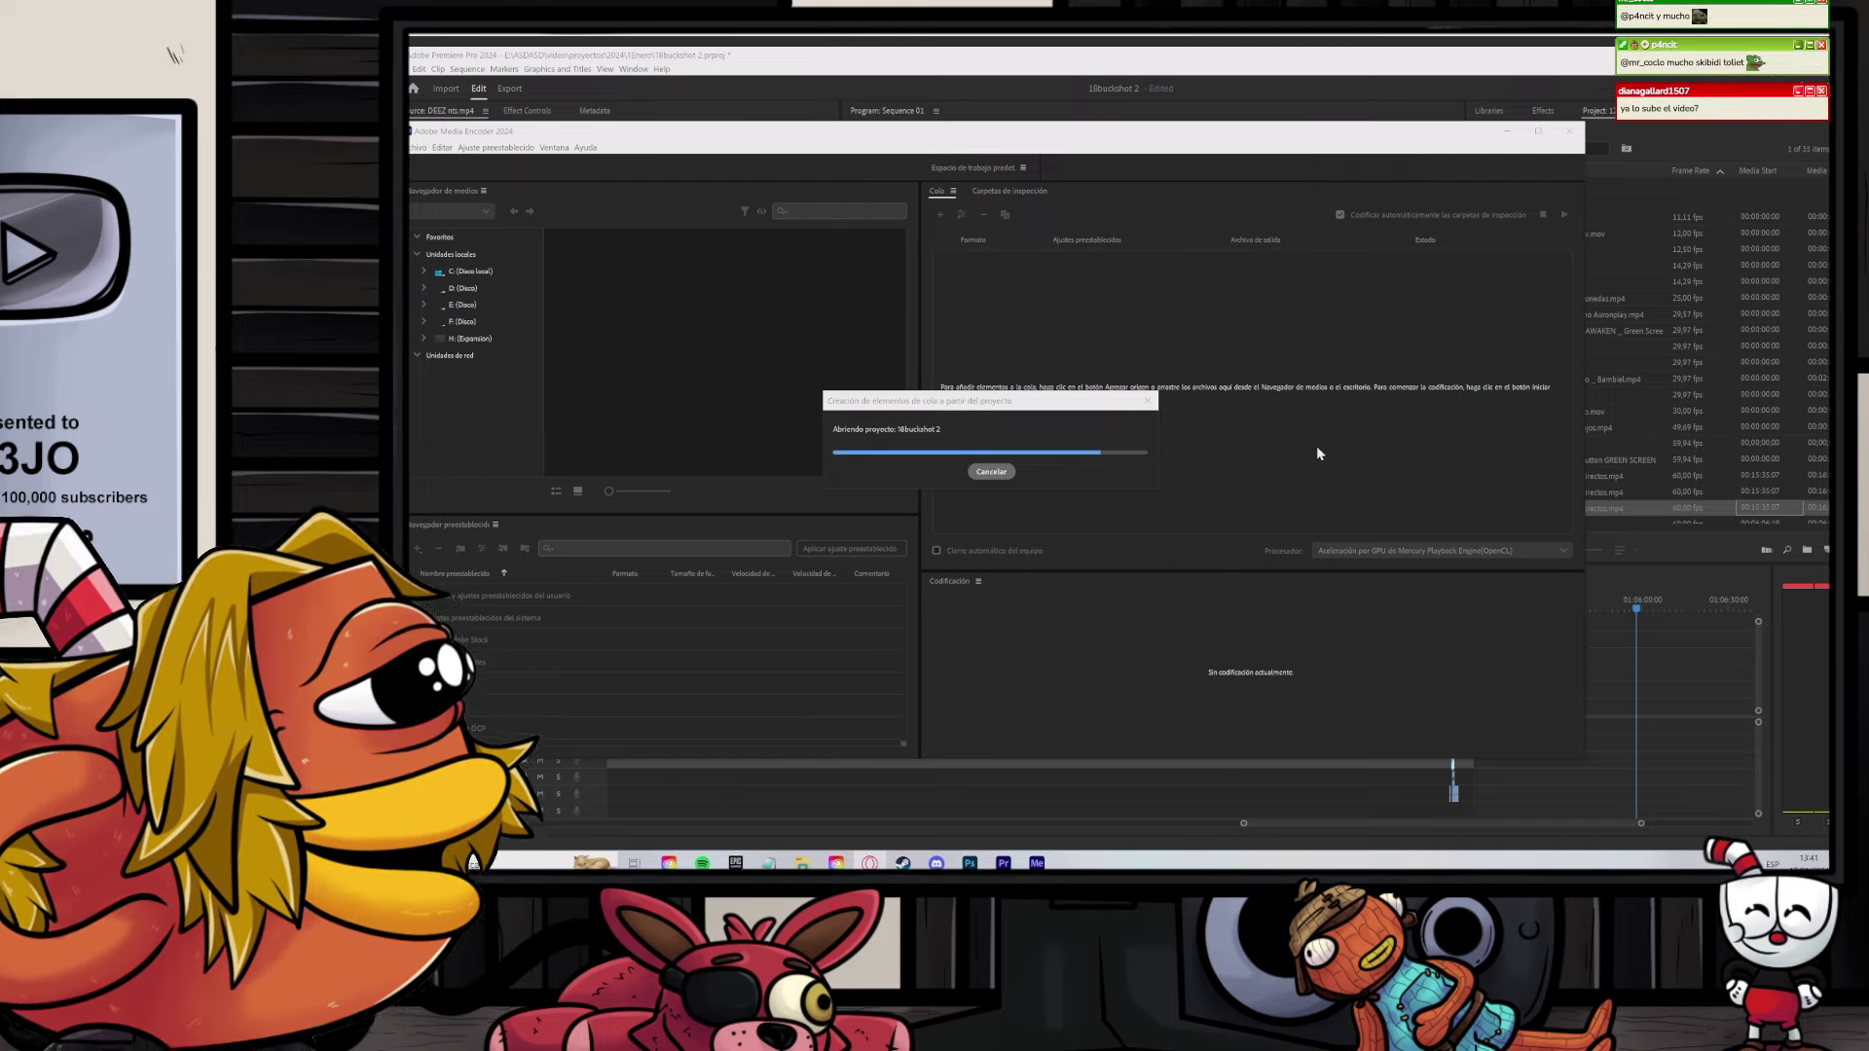
{"action": "mouse_move", "coordinate": [826, 865]}
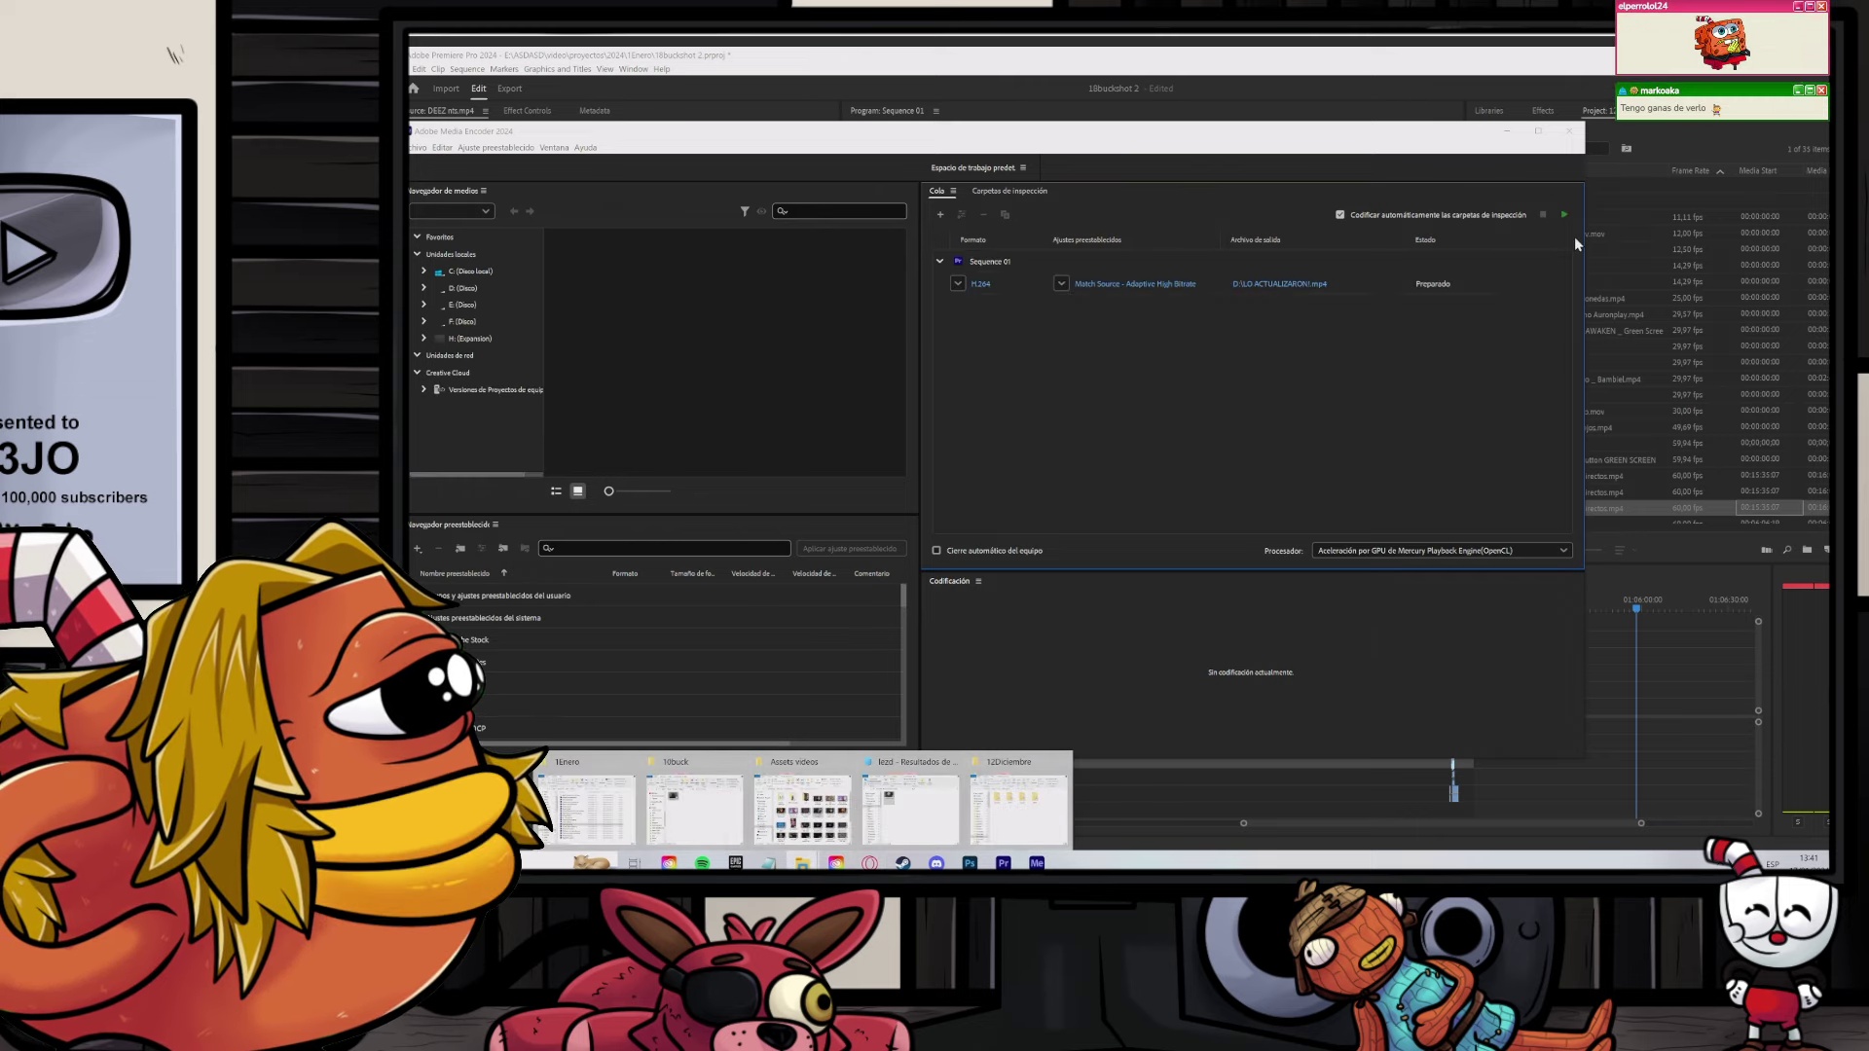
{"action": "left_click", "coordinate": [1565, 214]}
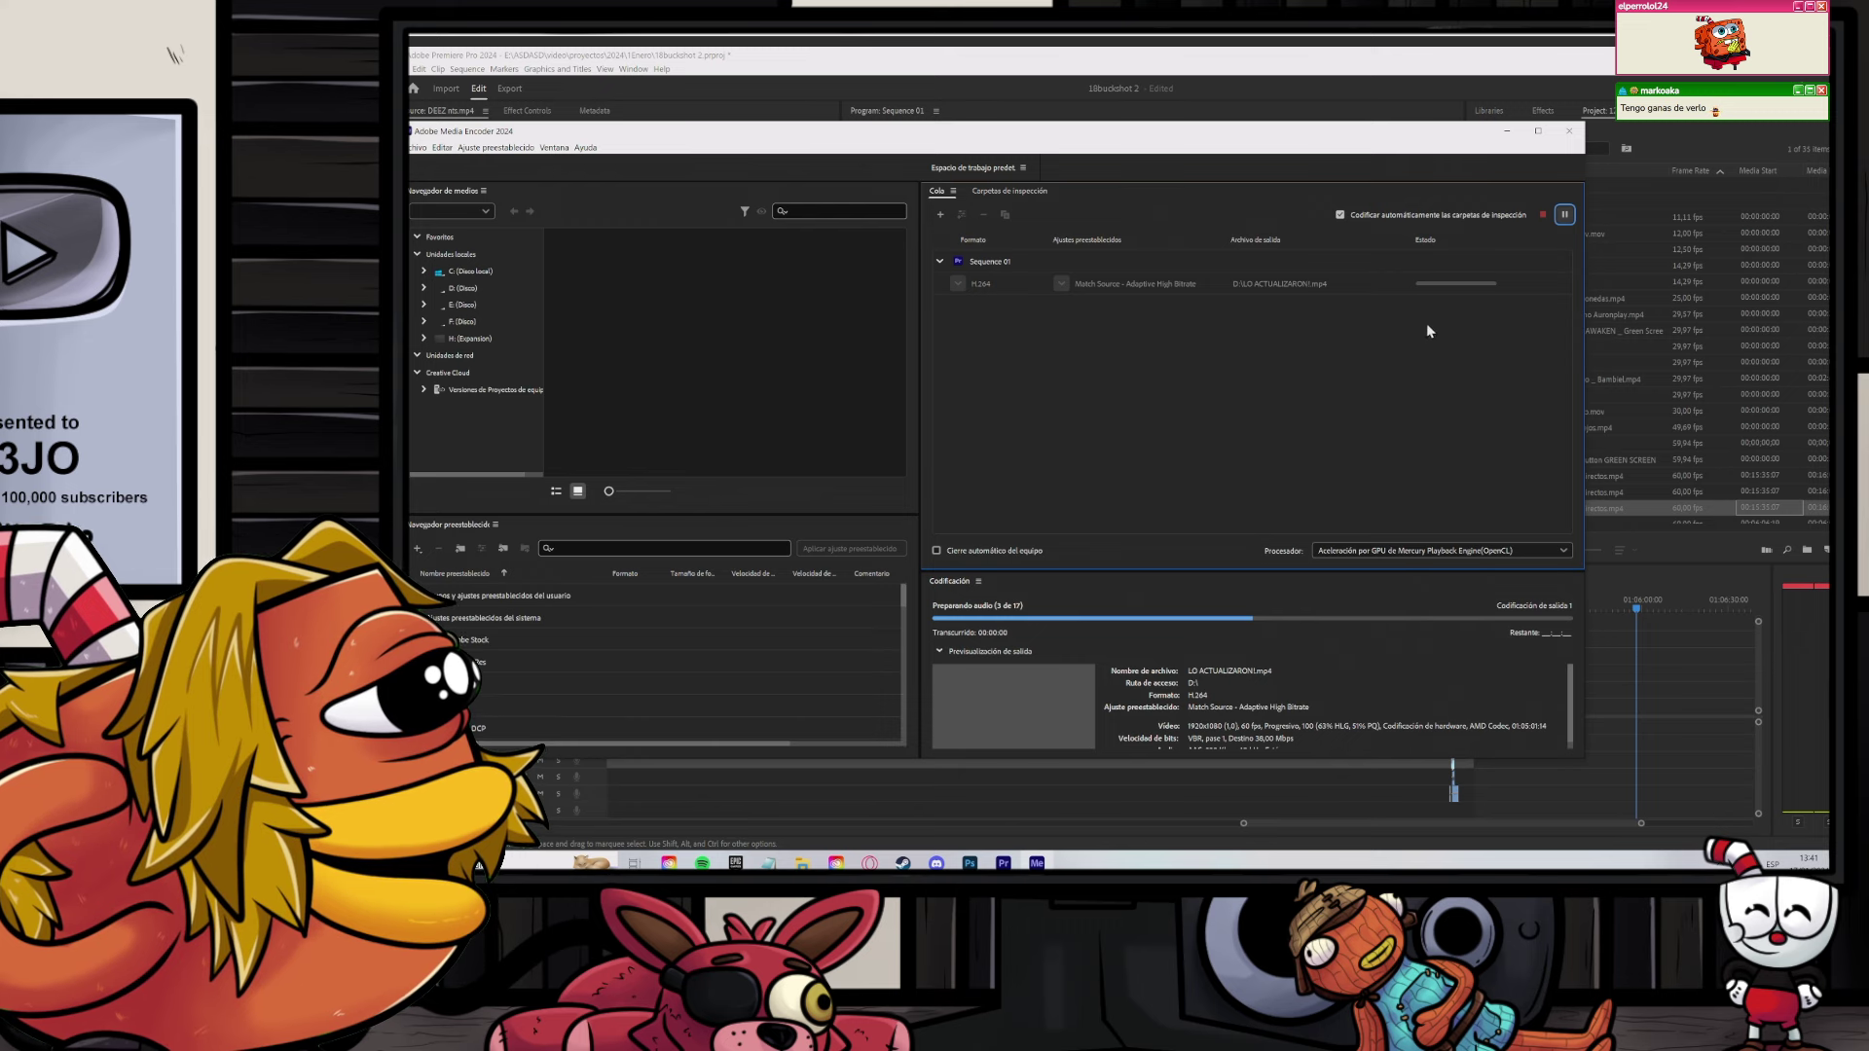
Step: Look over the whole sequence in Premiere Pro and check the encoding progress in Media Encoder
{"action": "left_click", "coordinate": [1609, 744]}
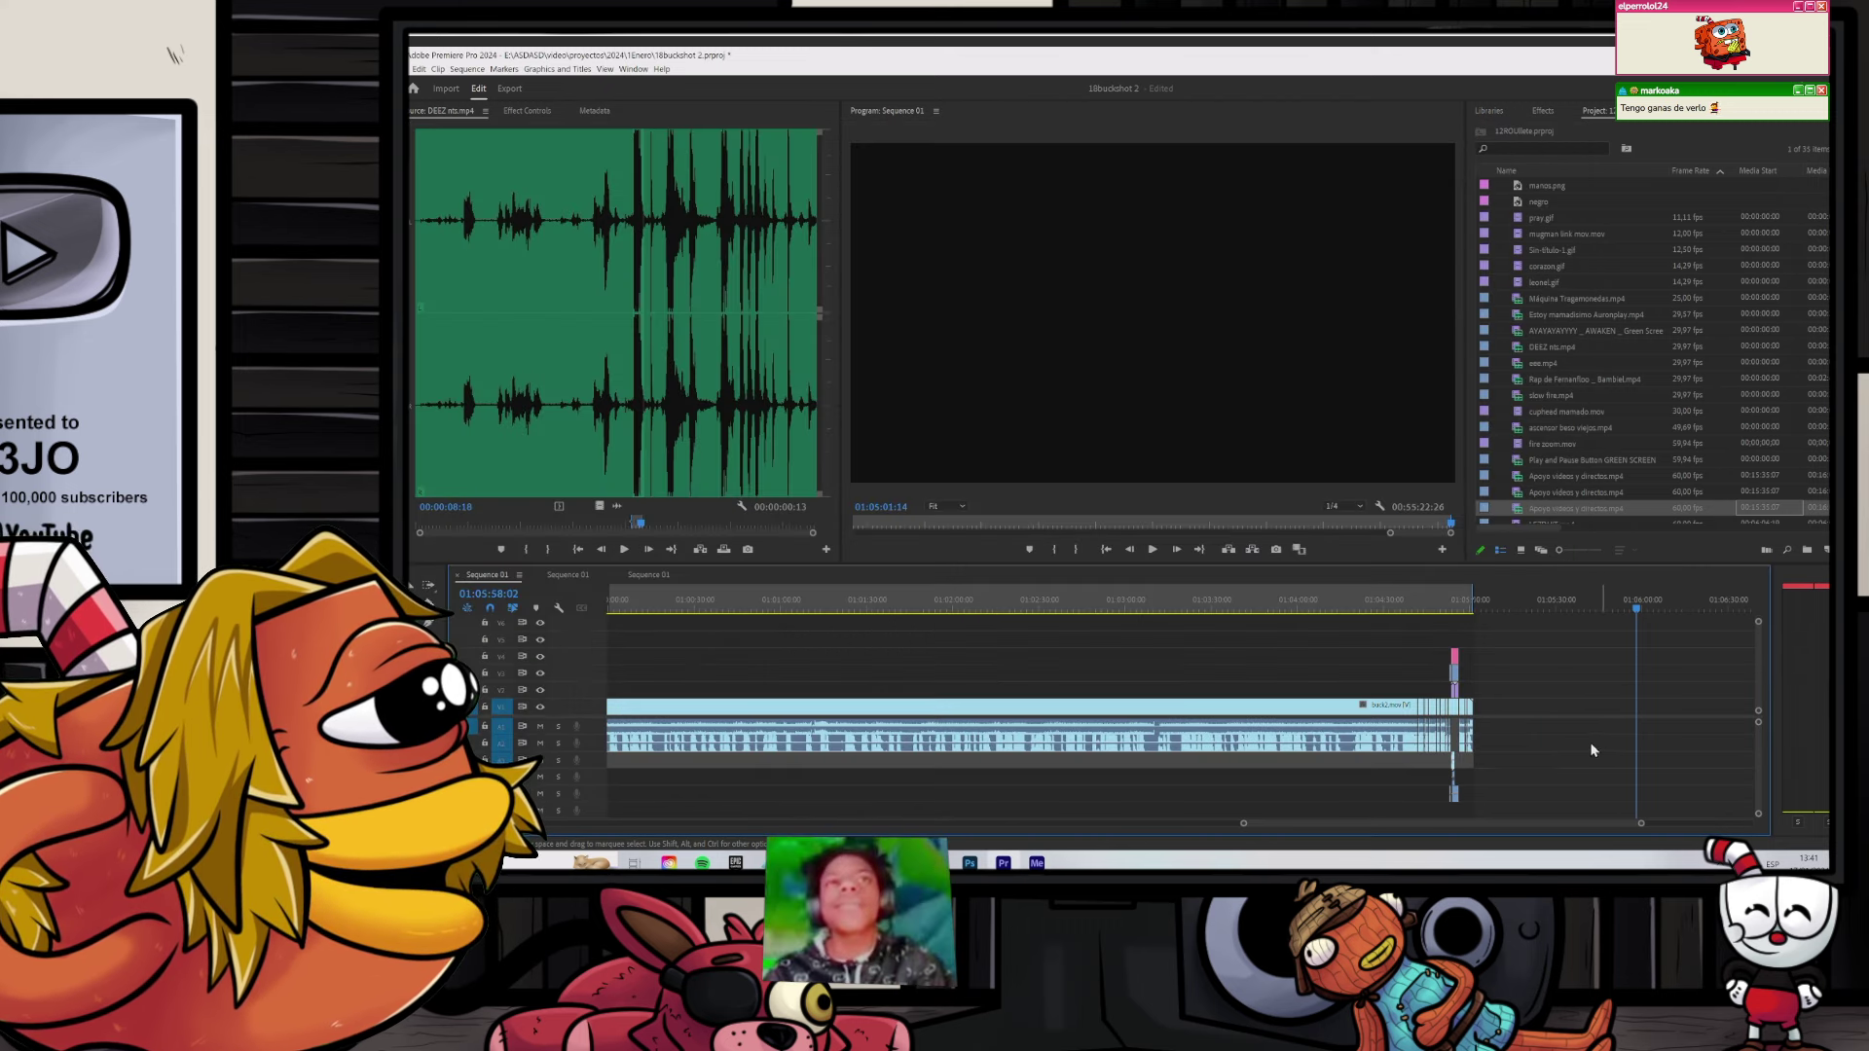
{"action": "key", "text": "backslash"}
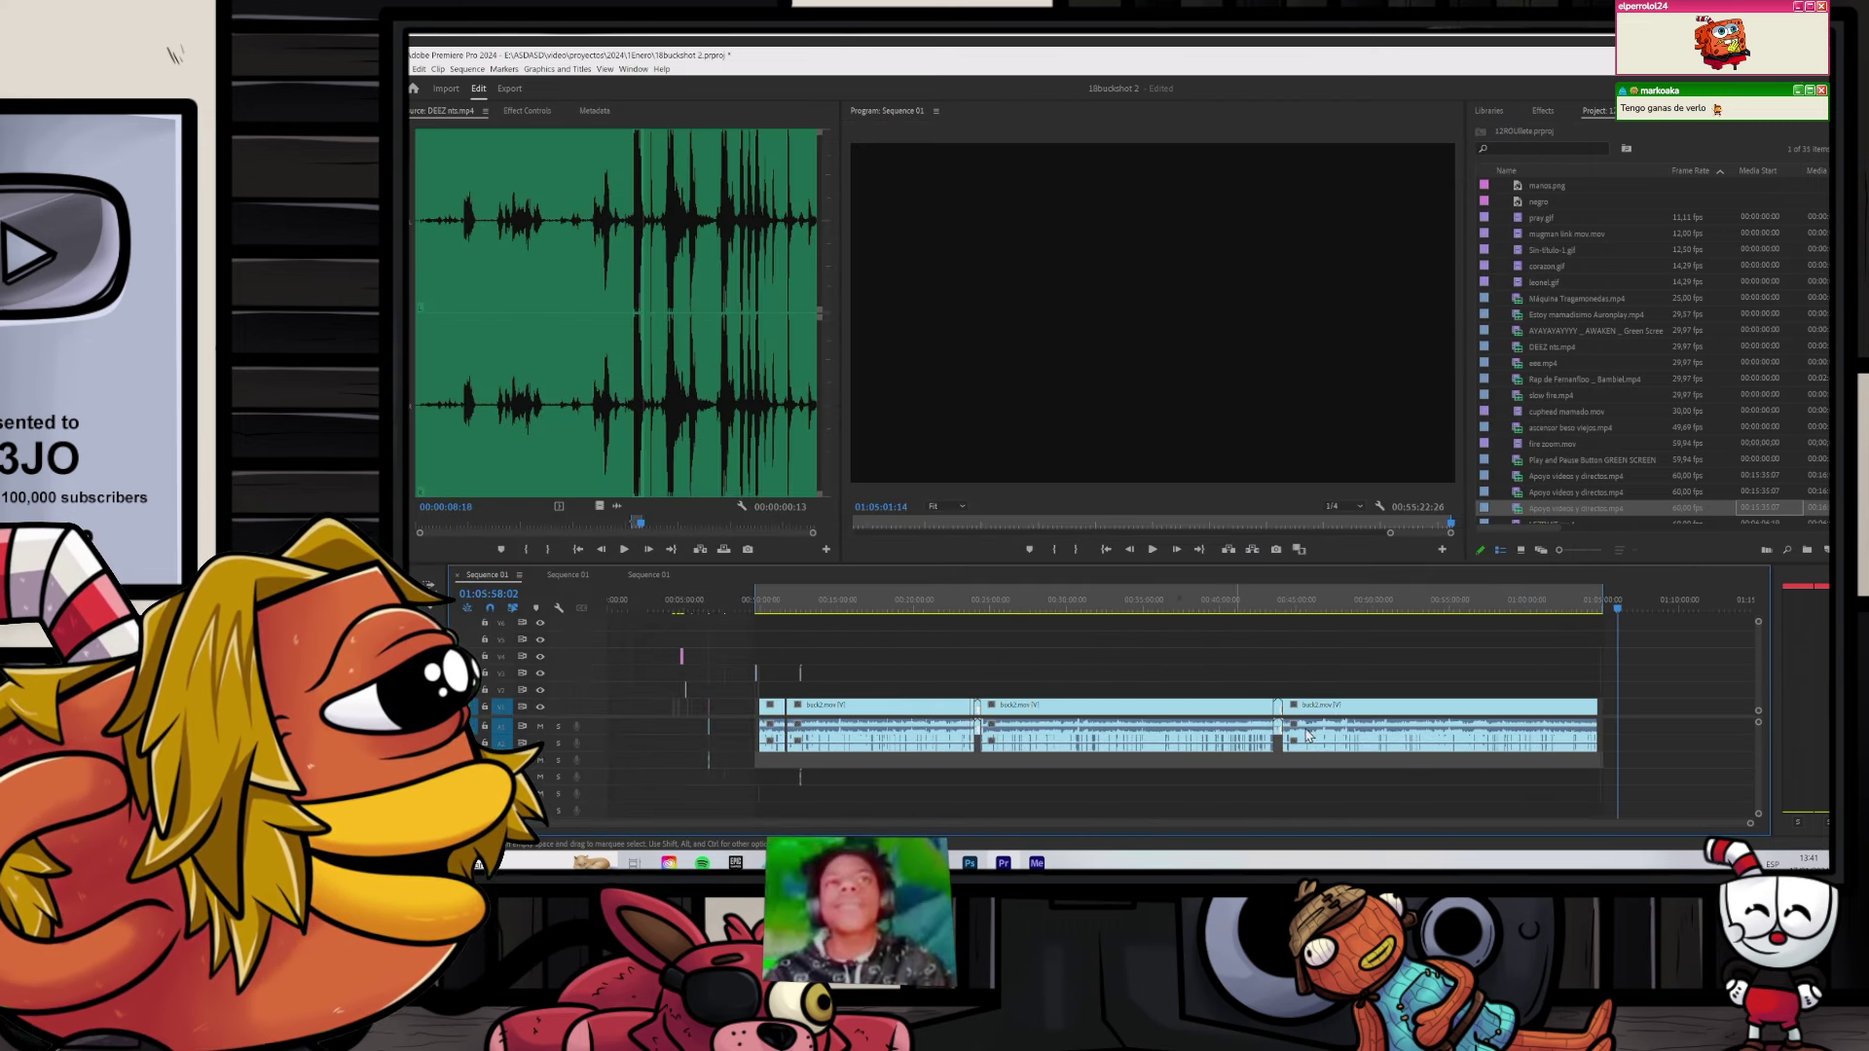
{"action": "left_click", "coordinate": [1036, 862]}
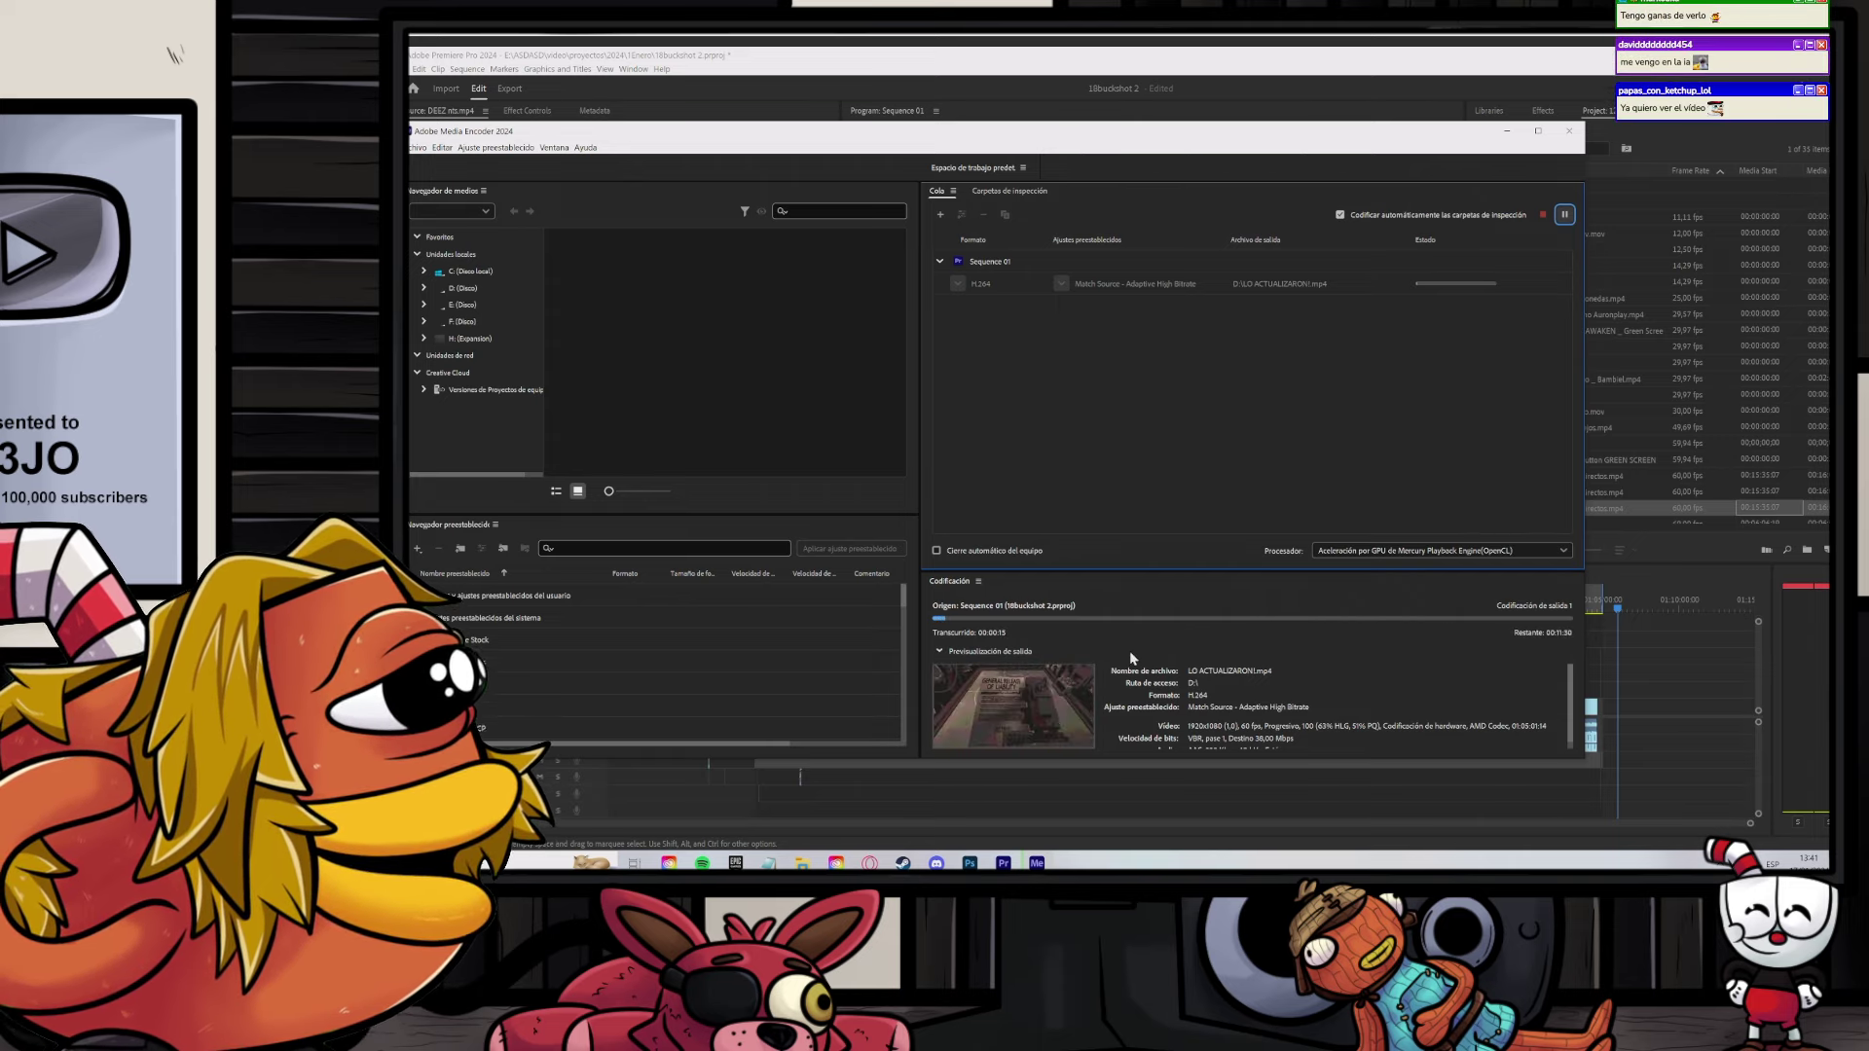
{"action": "left_click", "coordinate": [1657, 695]}
{"action": "left_click", "coordinate": [761, 606]}
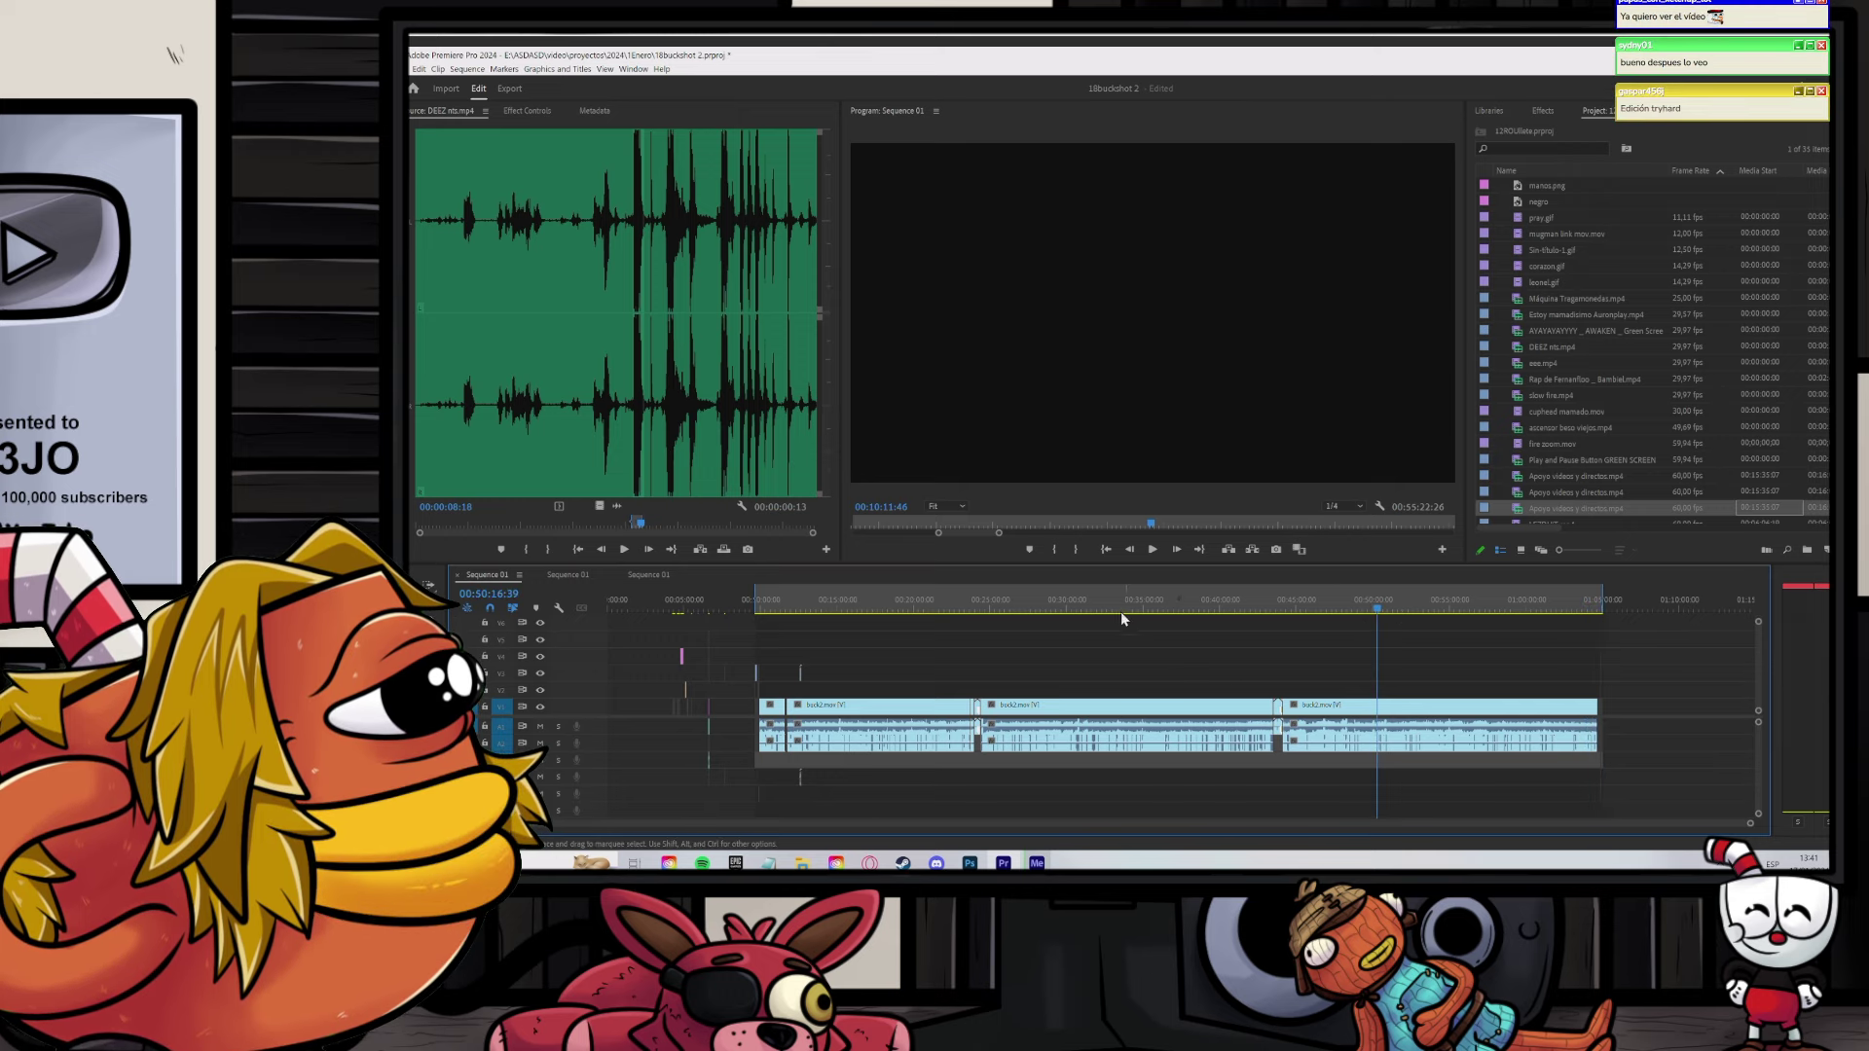
{"action": "left_click", "coordinate": [1037, 862]}
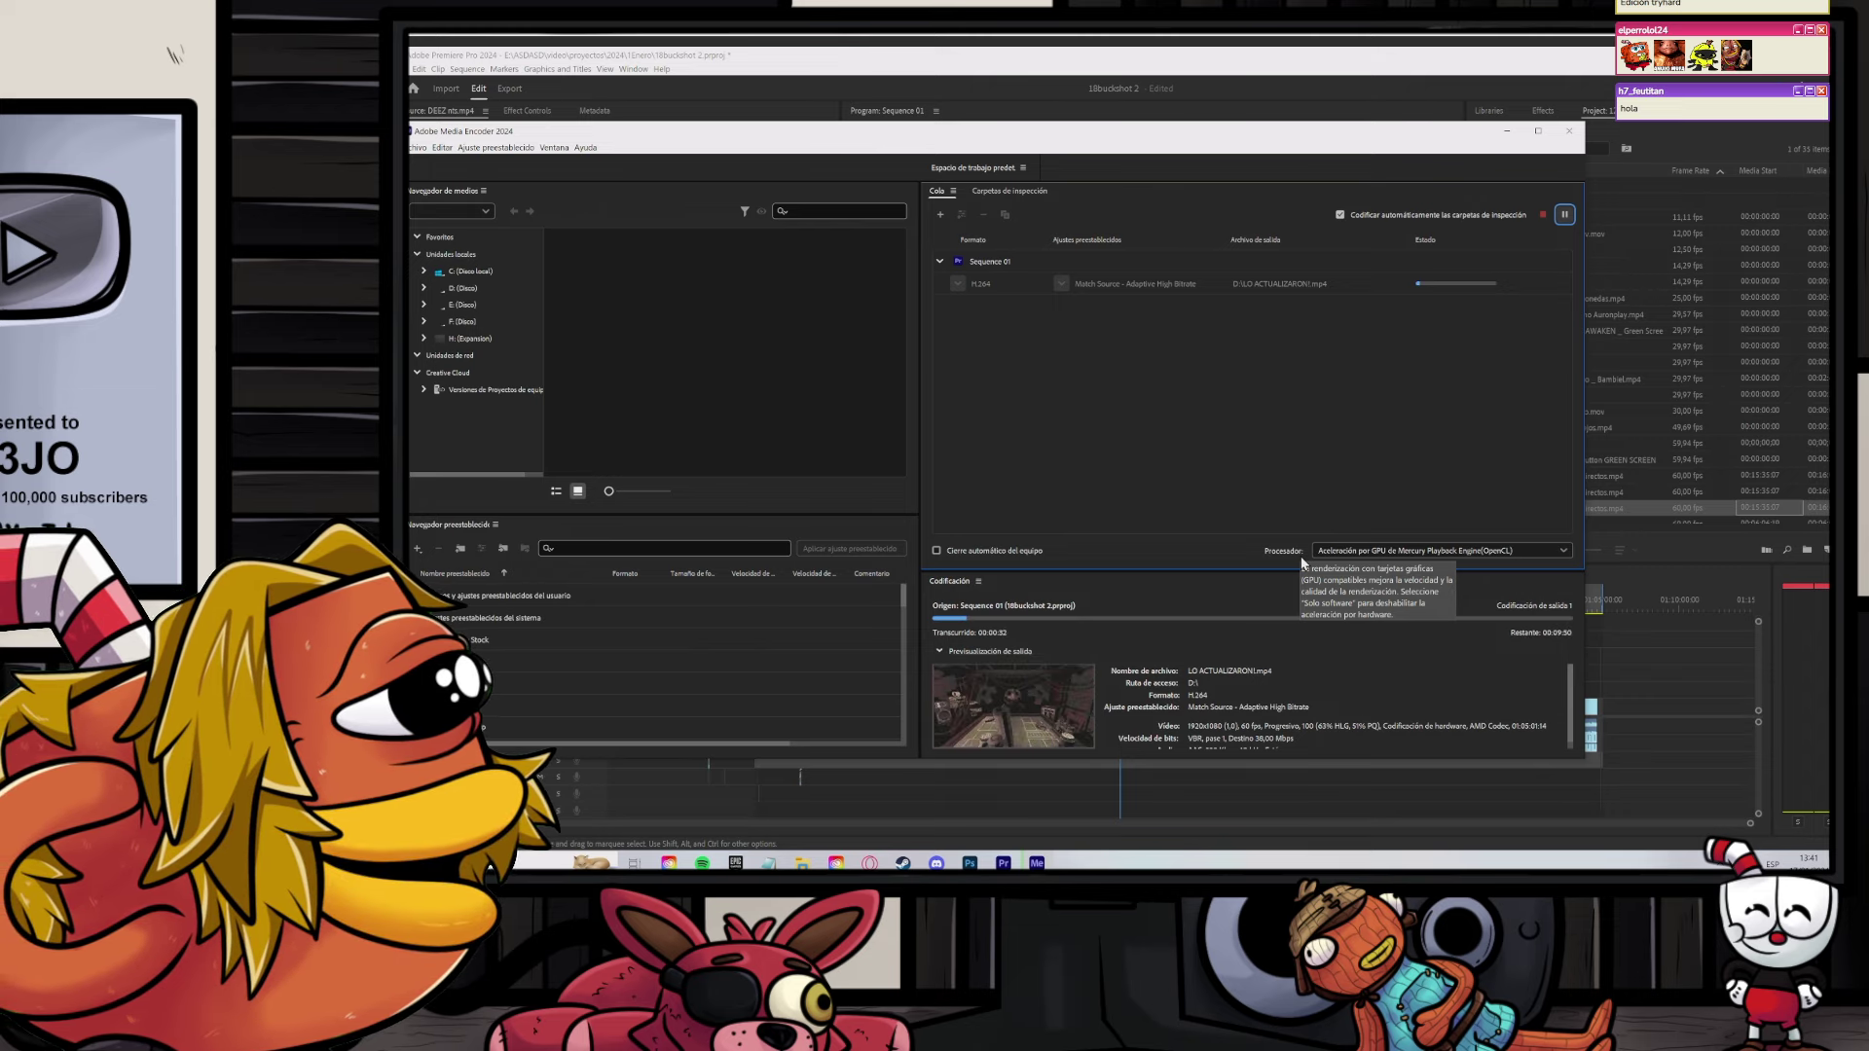
Step: Switch to File Explorer, go to the 1MINI folder and view the Buckshot Roulette thumbnail 35.jpg
{"action": "left_click", "coordinate": [799, 864]}
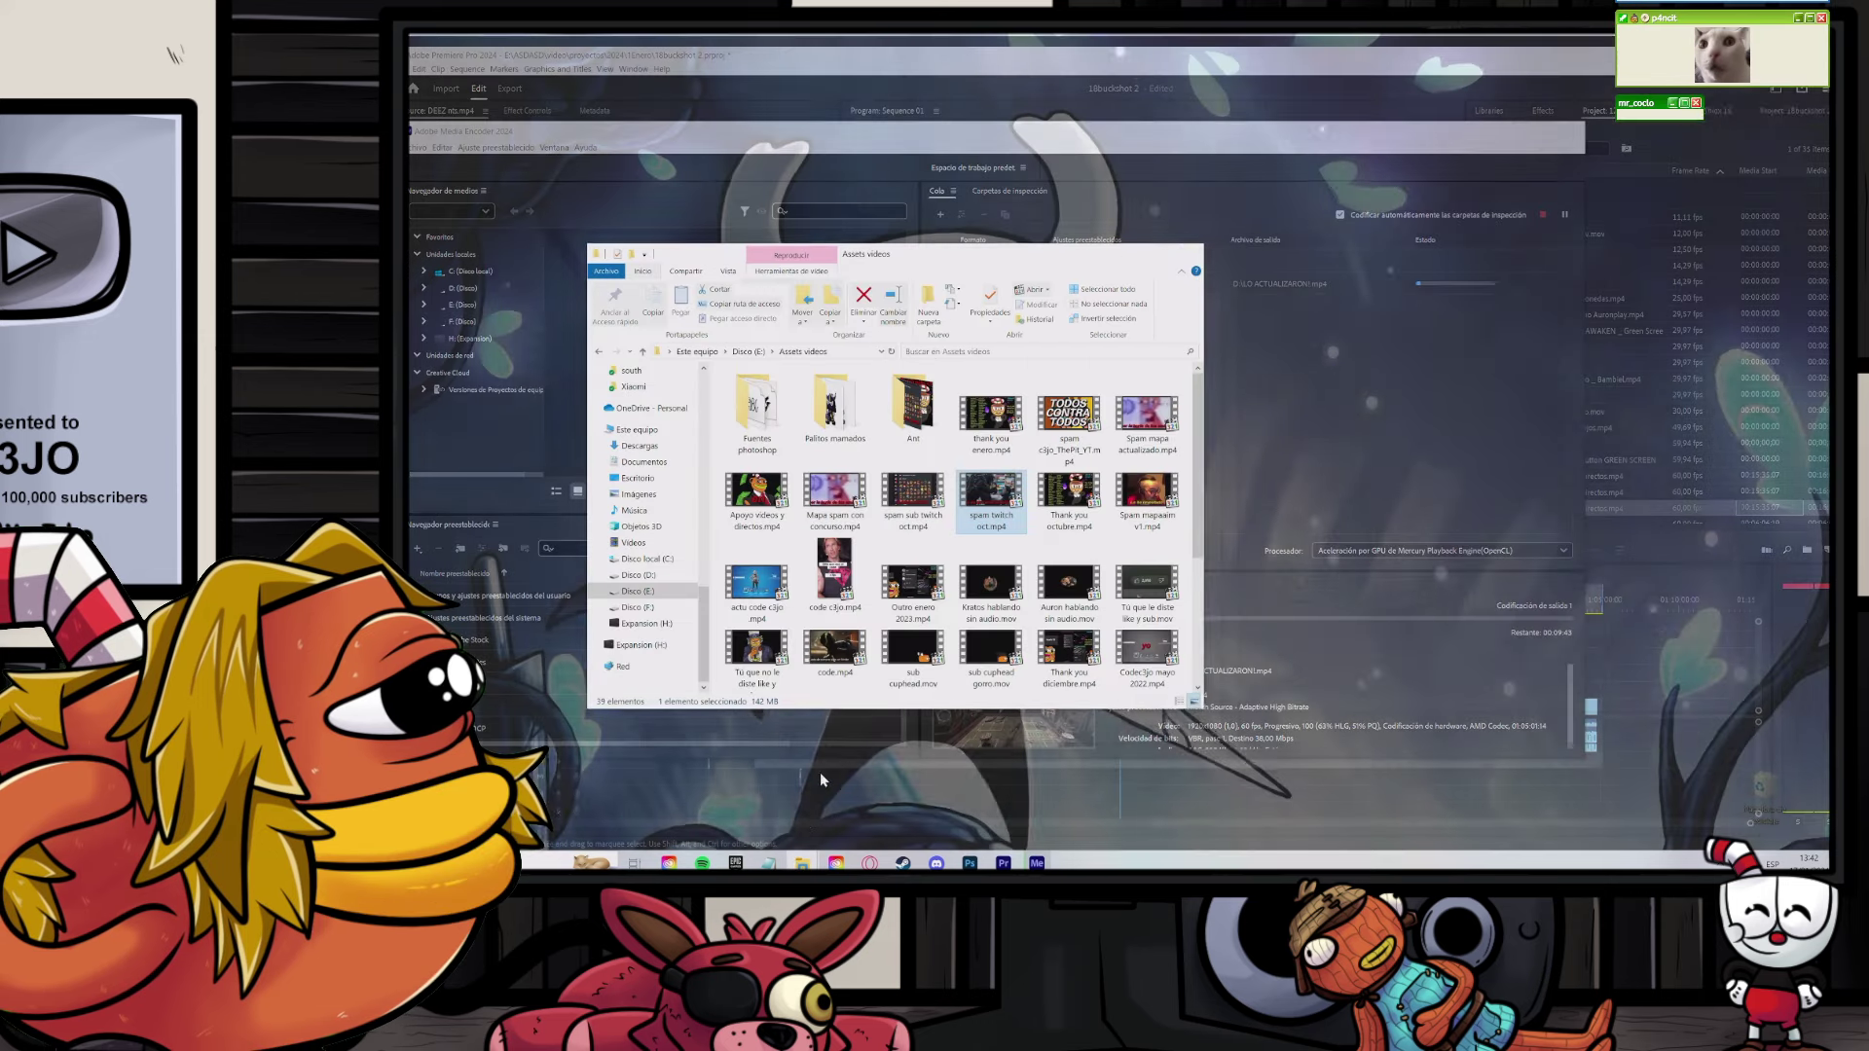
{"action": "left_click", "coordinate": [820, 779]}
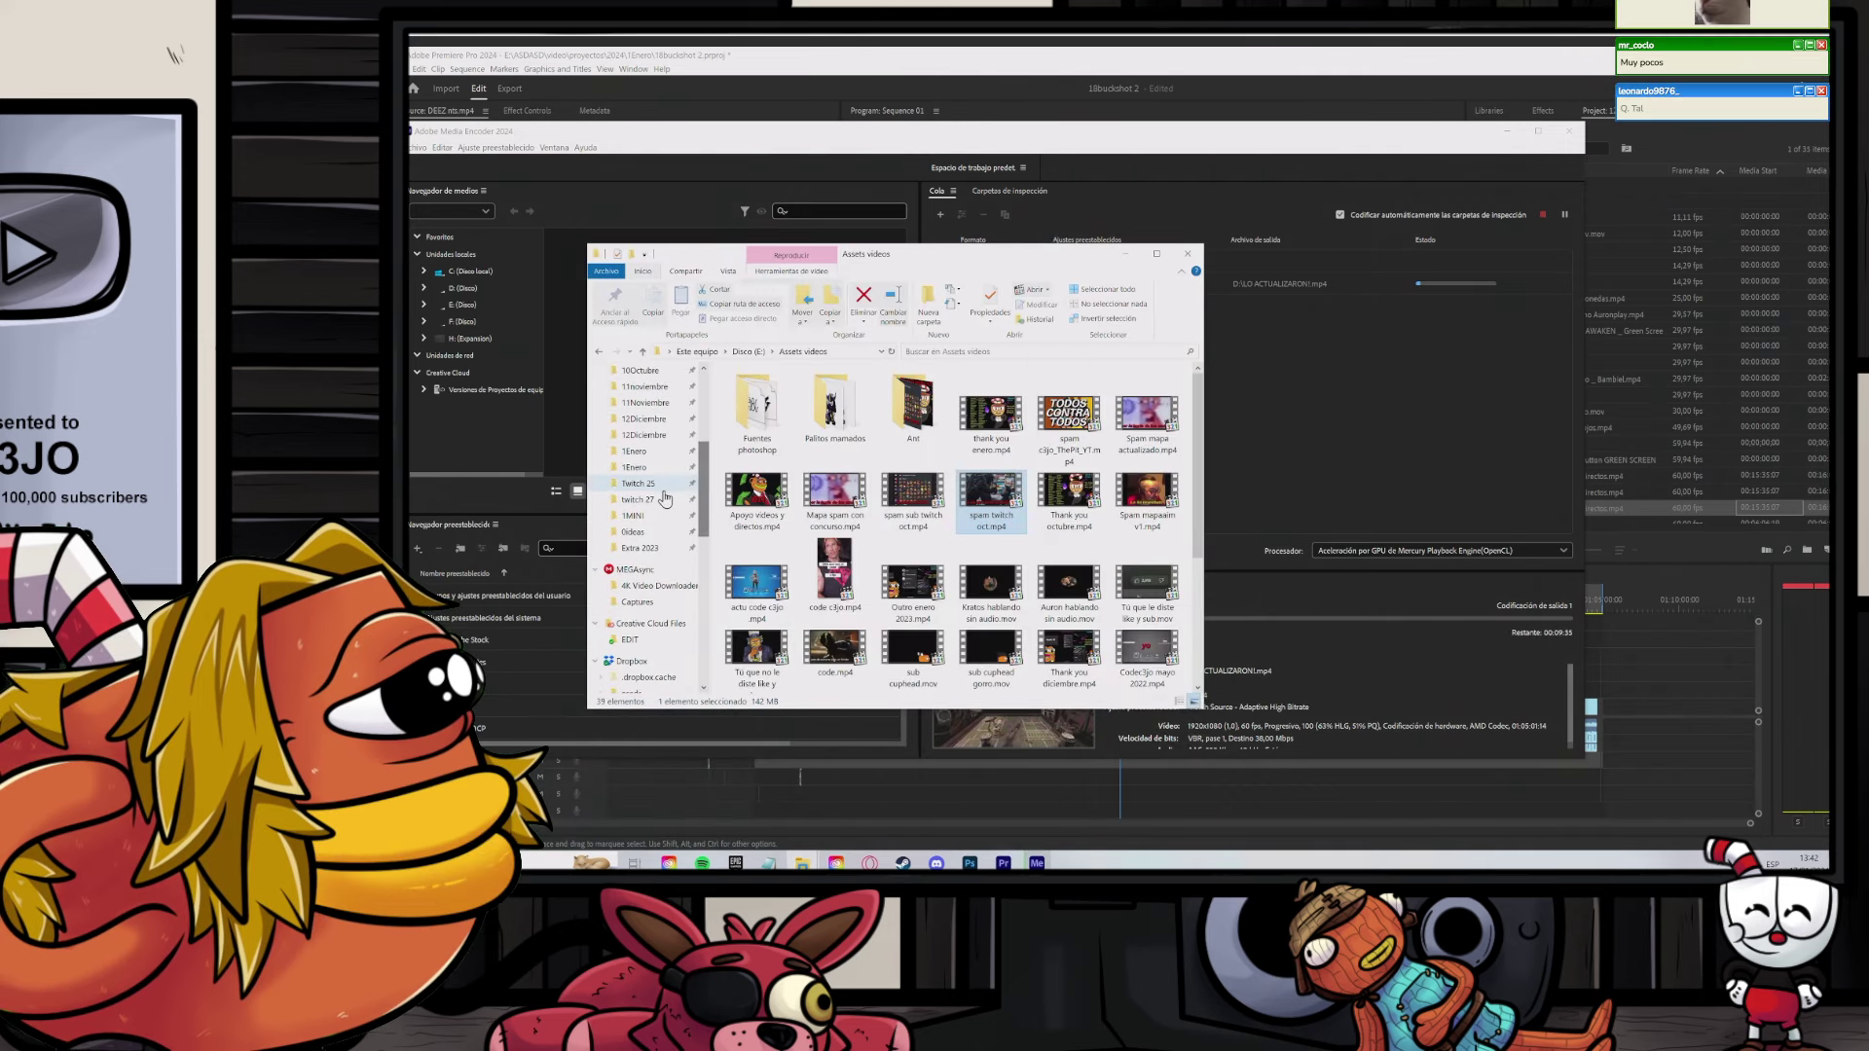
{"action": "left_click", "coordinate": [633, 402]}
{"action": "scroll", "coordinate": [947, 582], "scroll_direction": "up", "scroll_amount": 2}
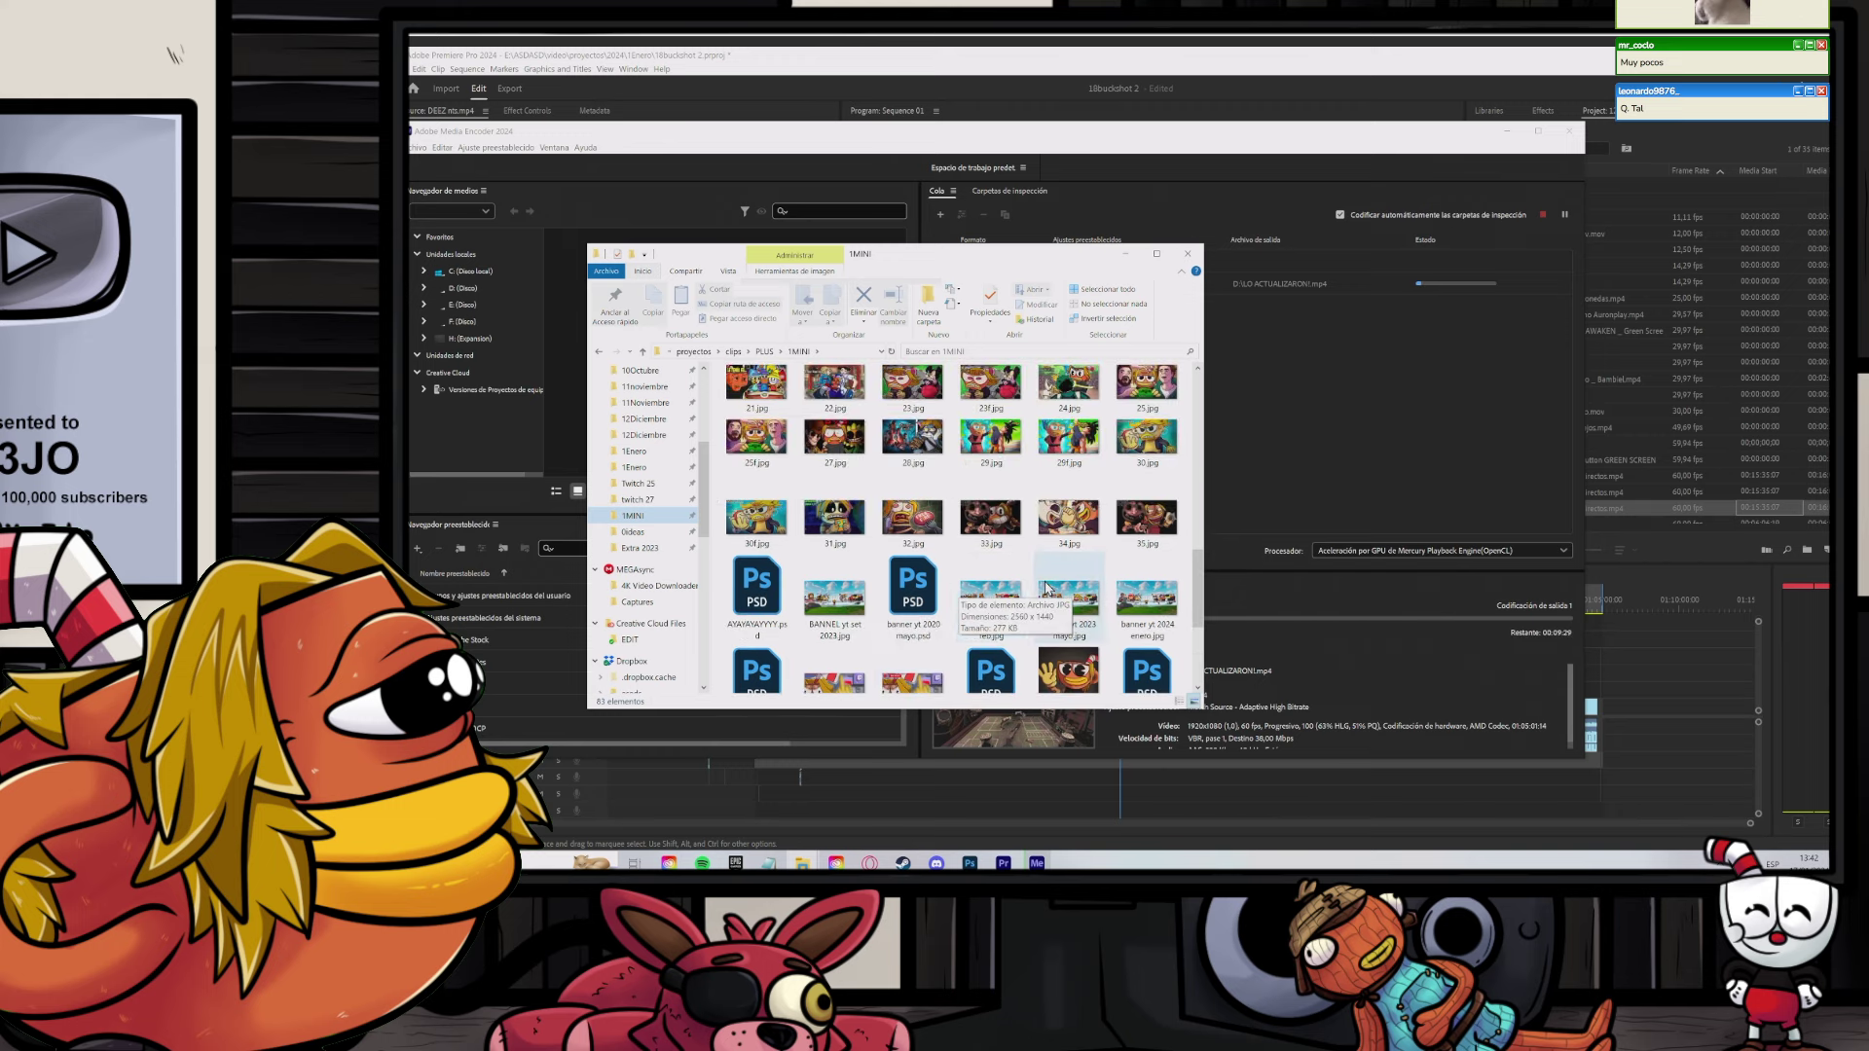
{"action": "left_click", "coordinate": [1134, 531]}
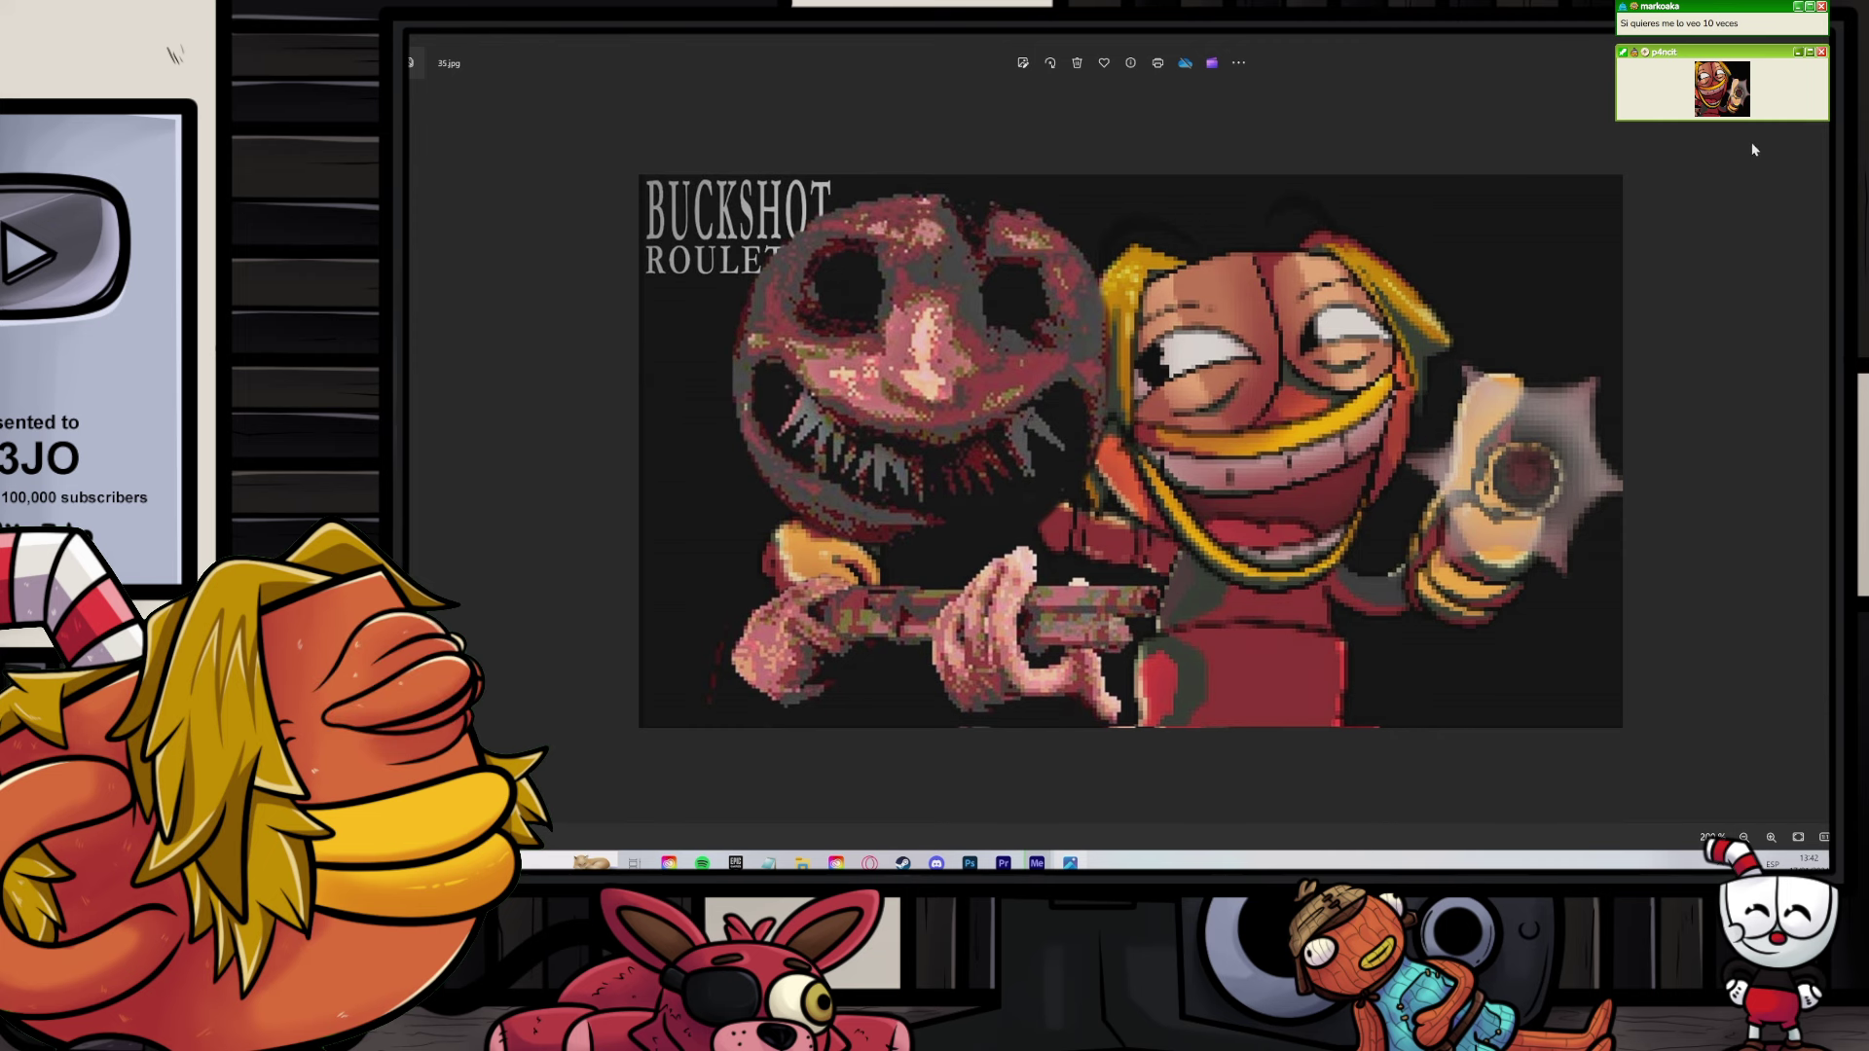
{"action": "left_click", "coordinate": [1850, 55]}
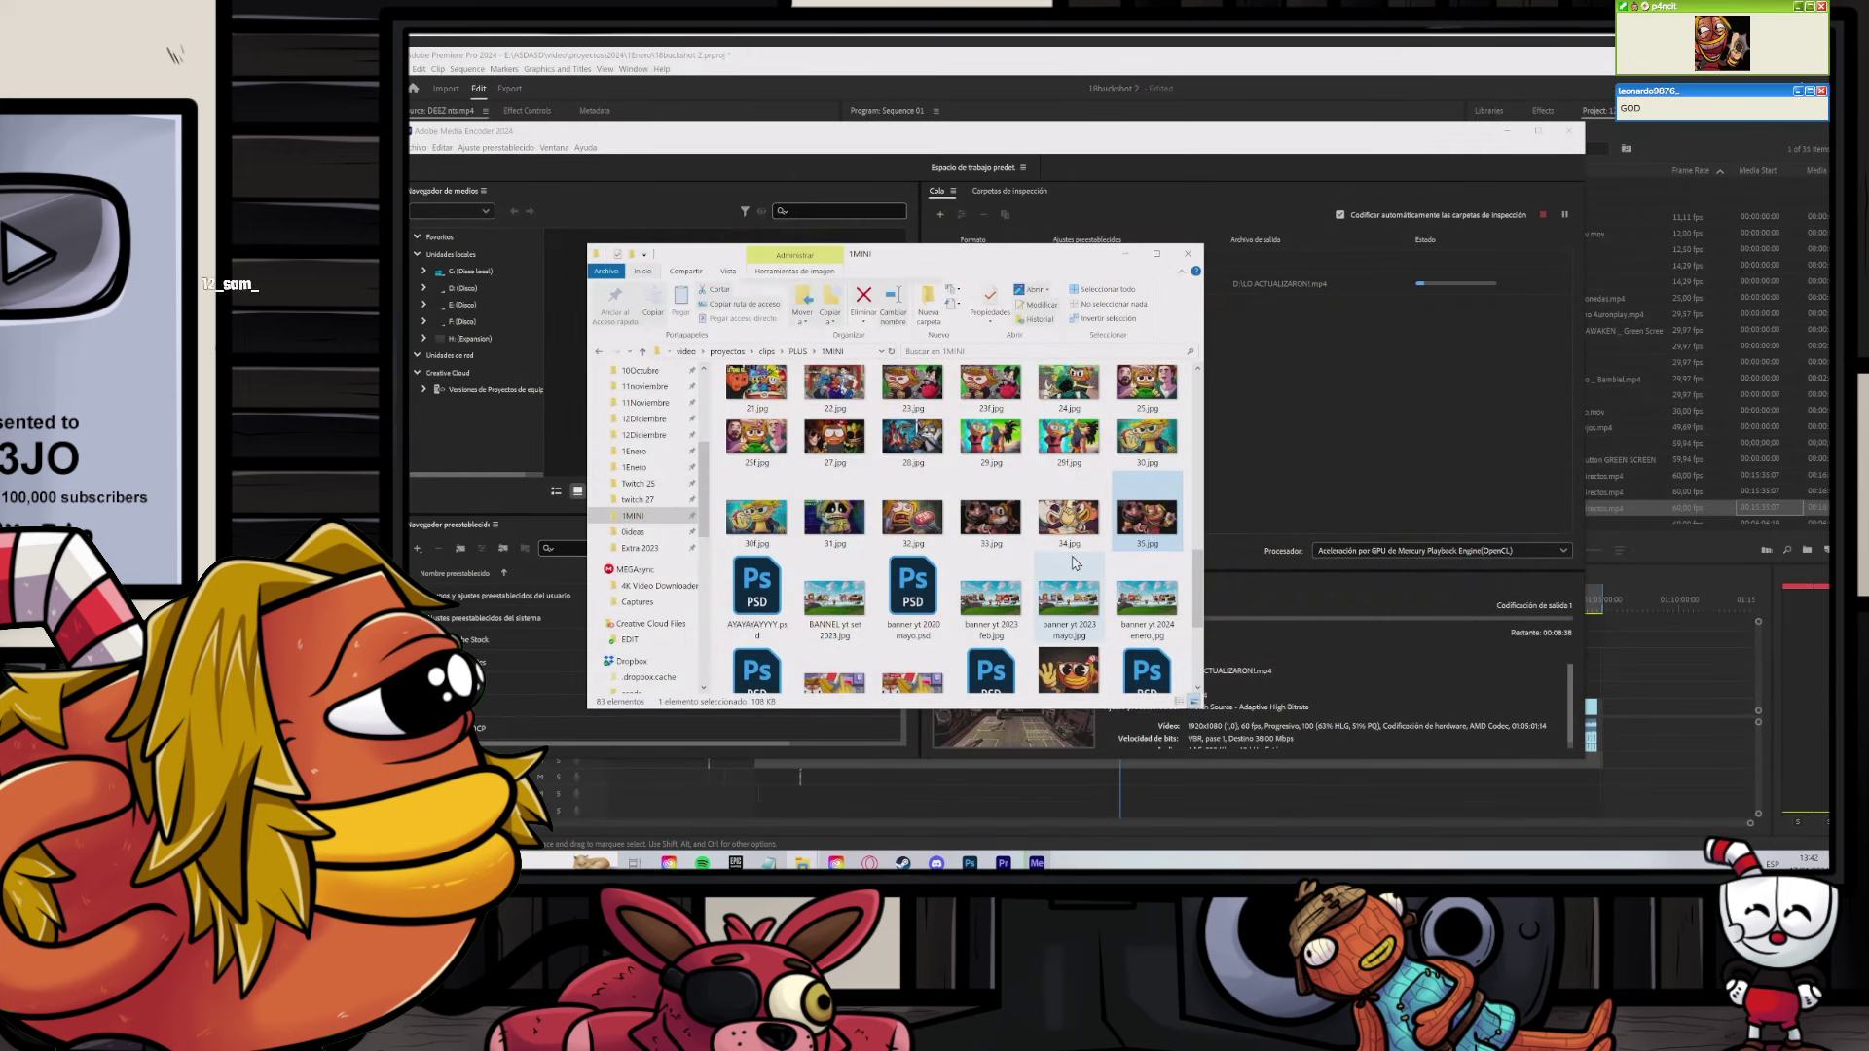
Step: Open the Dragon Ball thumbnail 29.jpg and compare it with 29F.jpg at small and enlarged sizes
{"action": "double_click", "coordinate": [995, 454]}
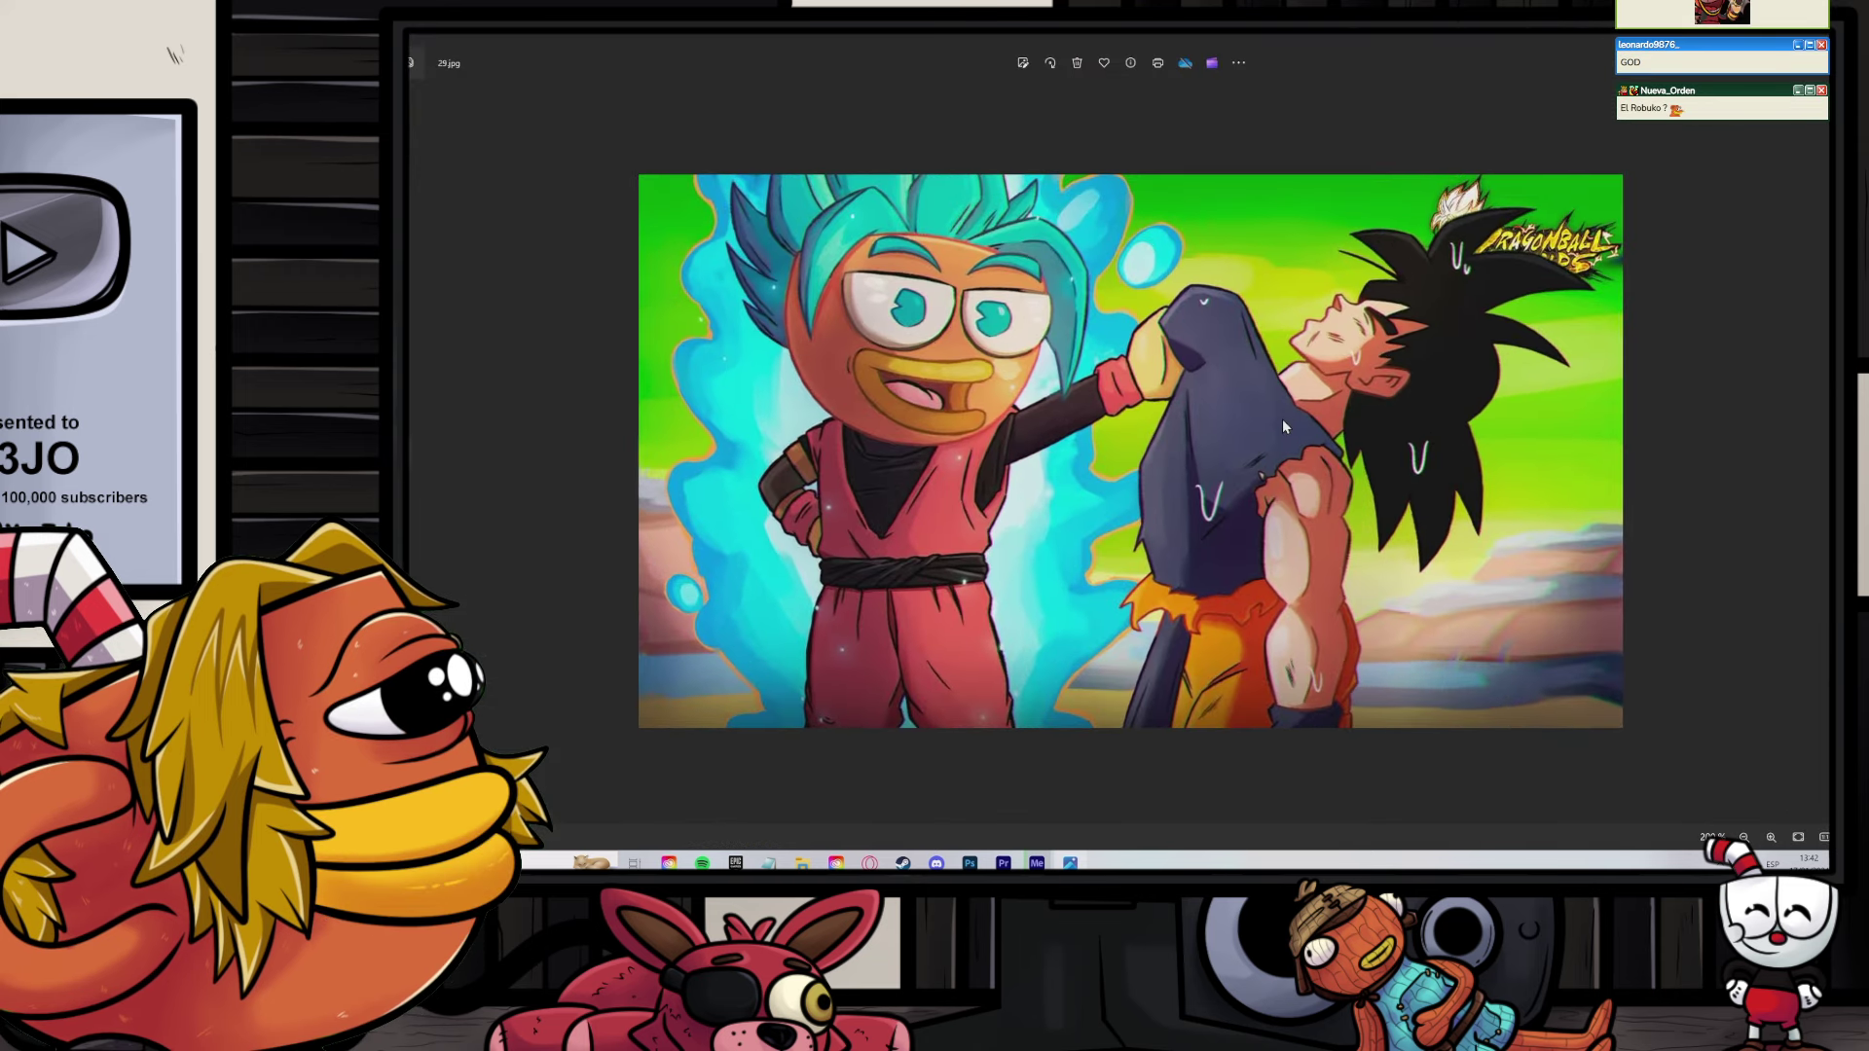
{"action": "left_click", "coordinate": [1785, 456]}
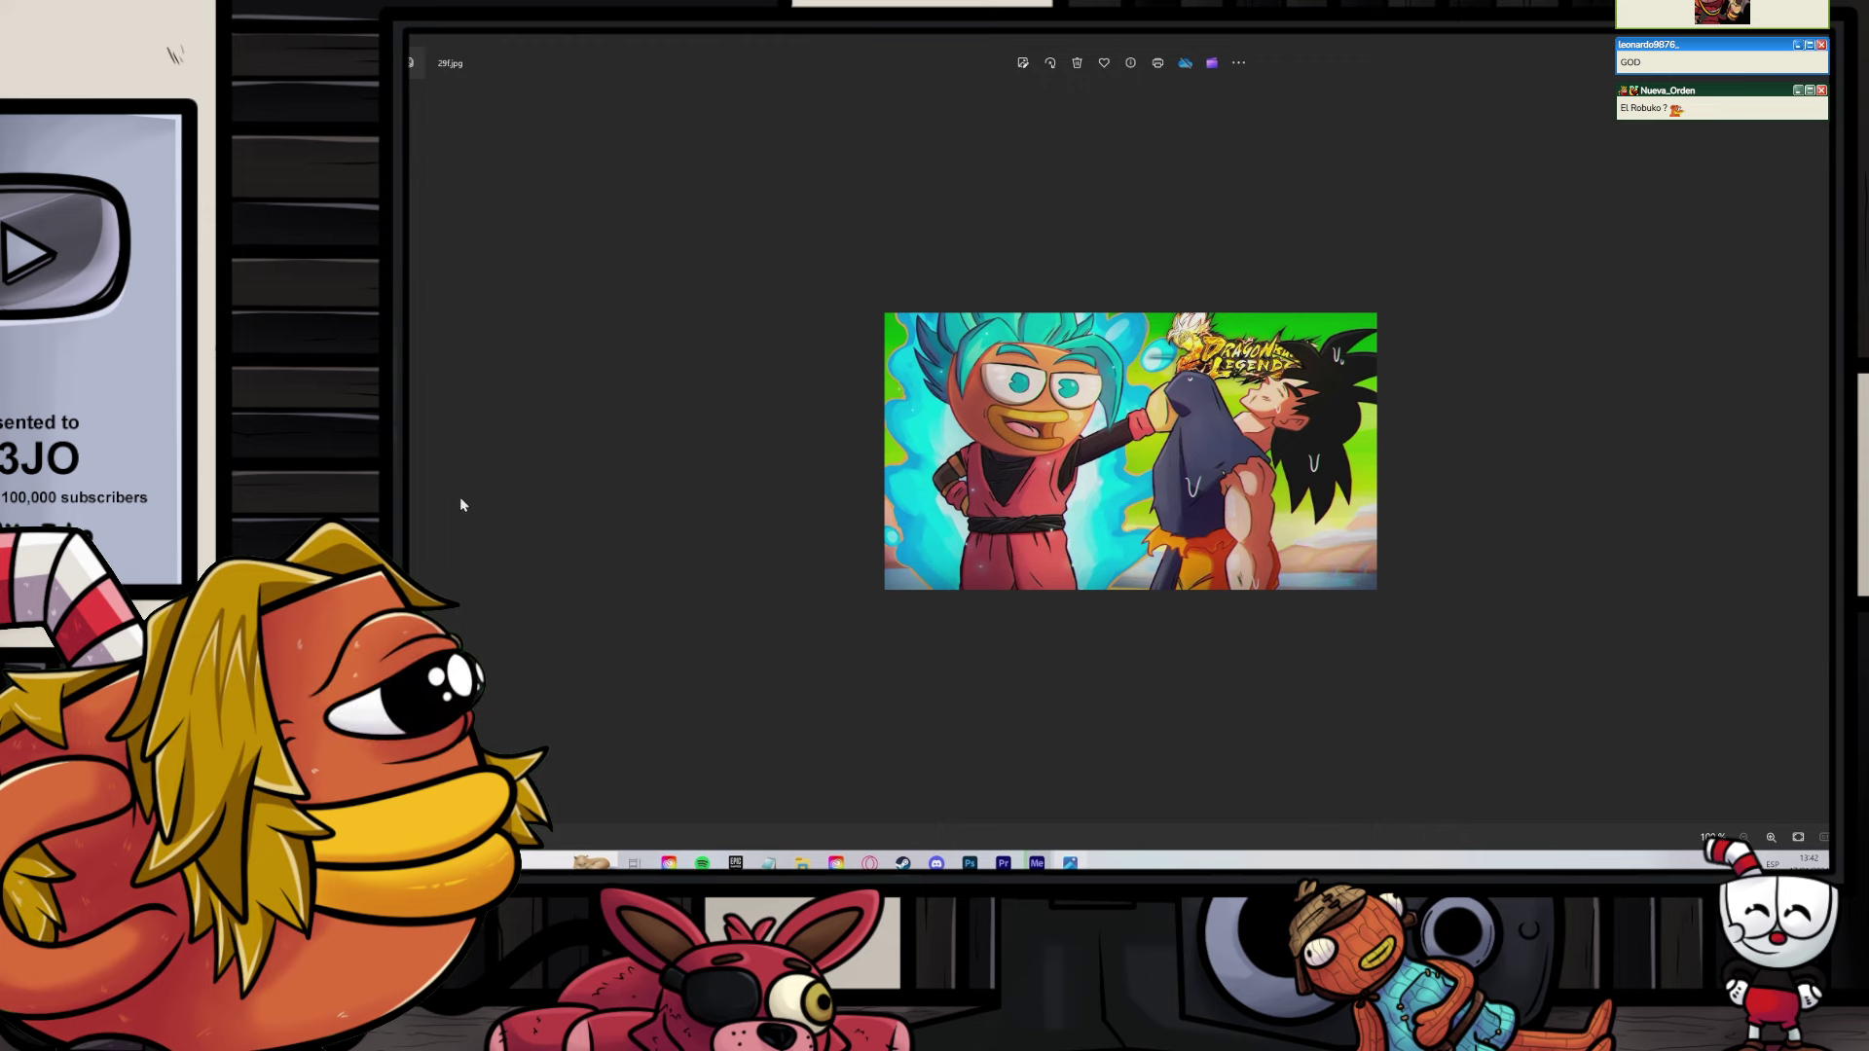
{"action": "left_click", "coordinate": [418, 465]}
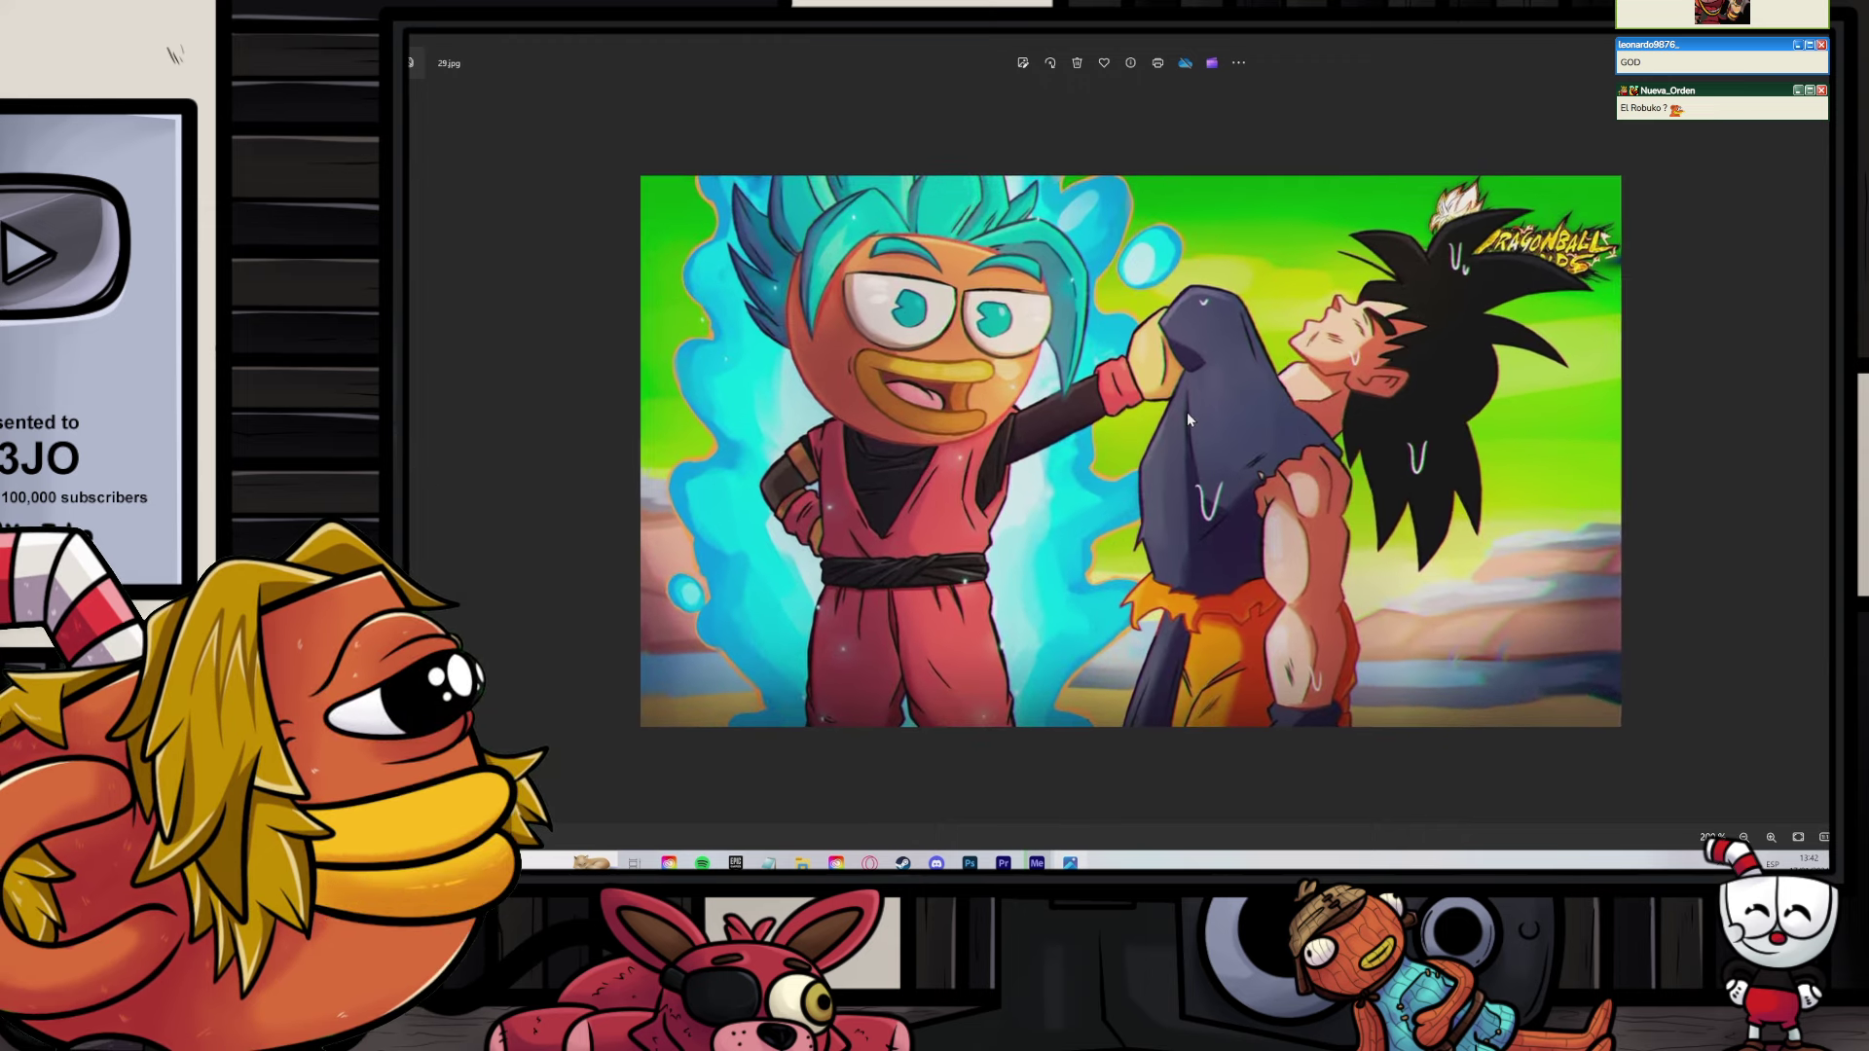
{"action": "scroll", "coordinate": [1188, 419], "scroll_direction": "down", "scroll_amount": 2}
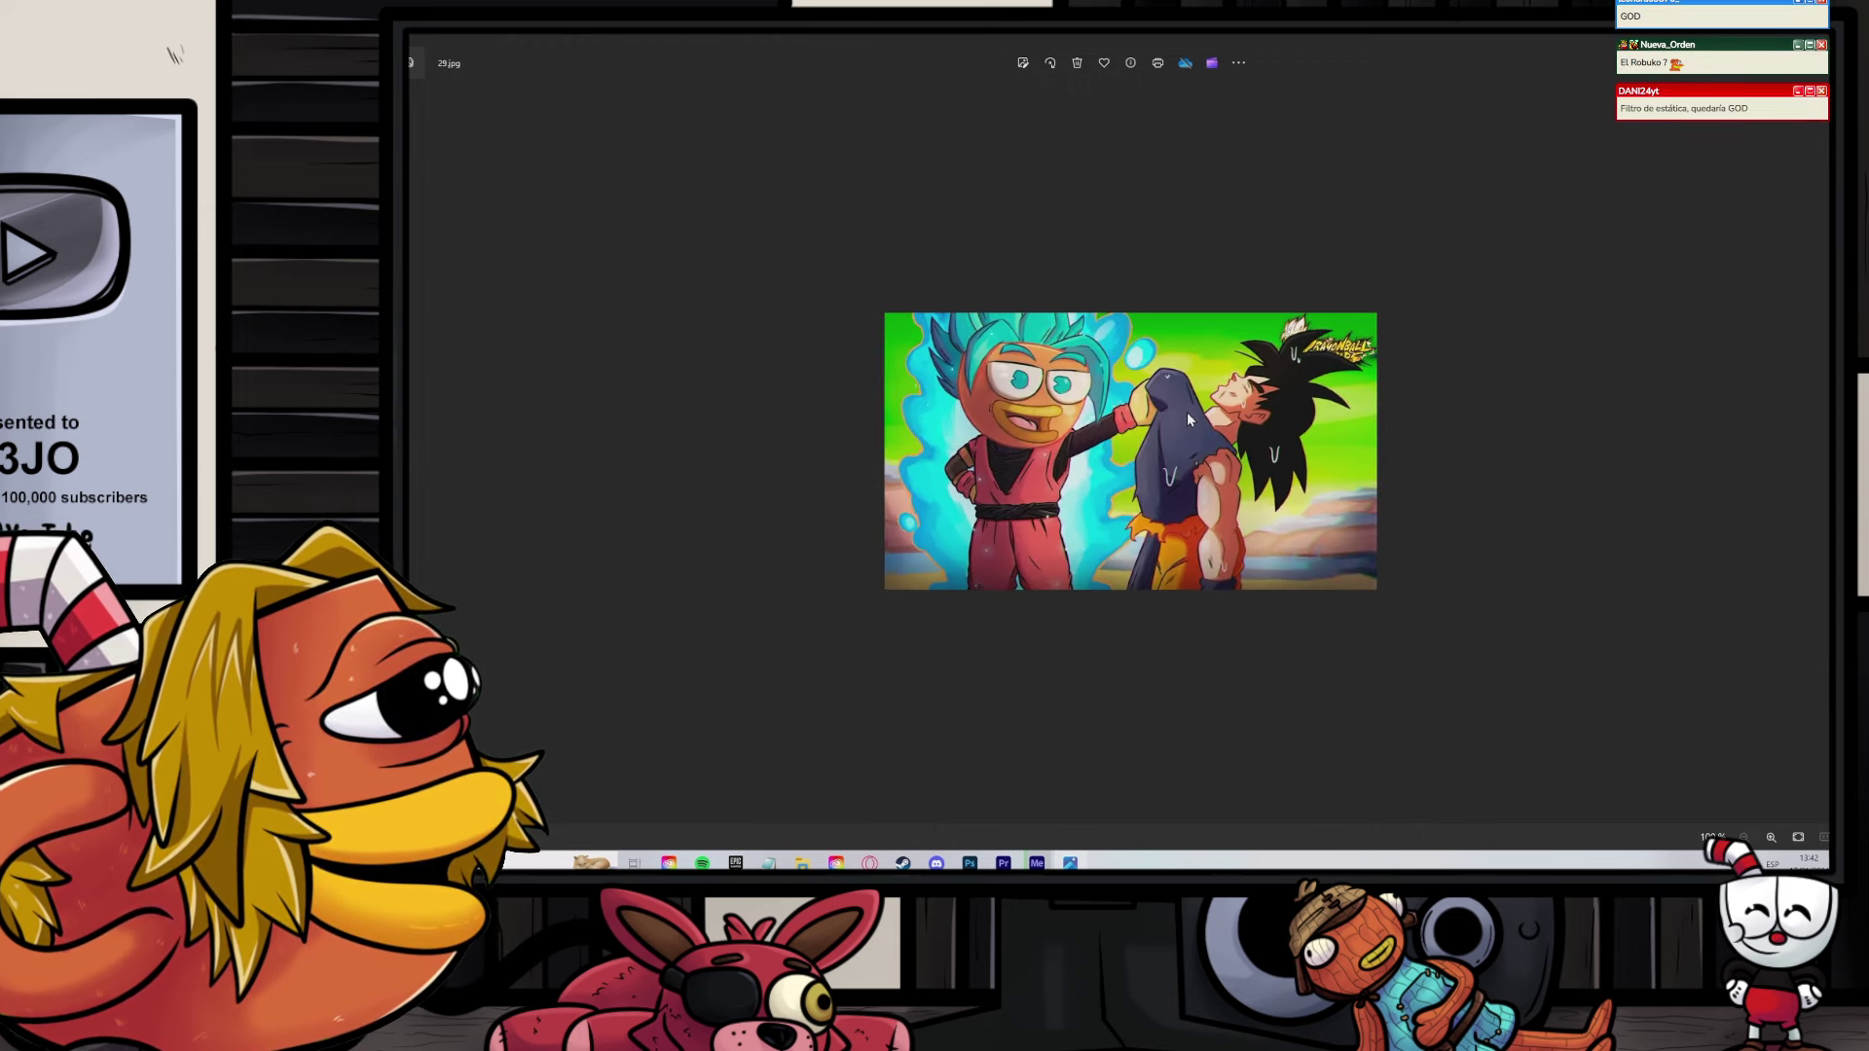
{"action": "scroll", "coordinate": [1188, 412], "scroll_direction": "up", "scroll_amount": 2}
{"action": "scroll", "coordinate": [1188, 412], "scroll_direction": "down", "scroll_amount": 2}
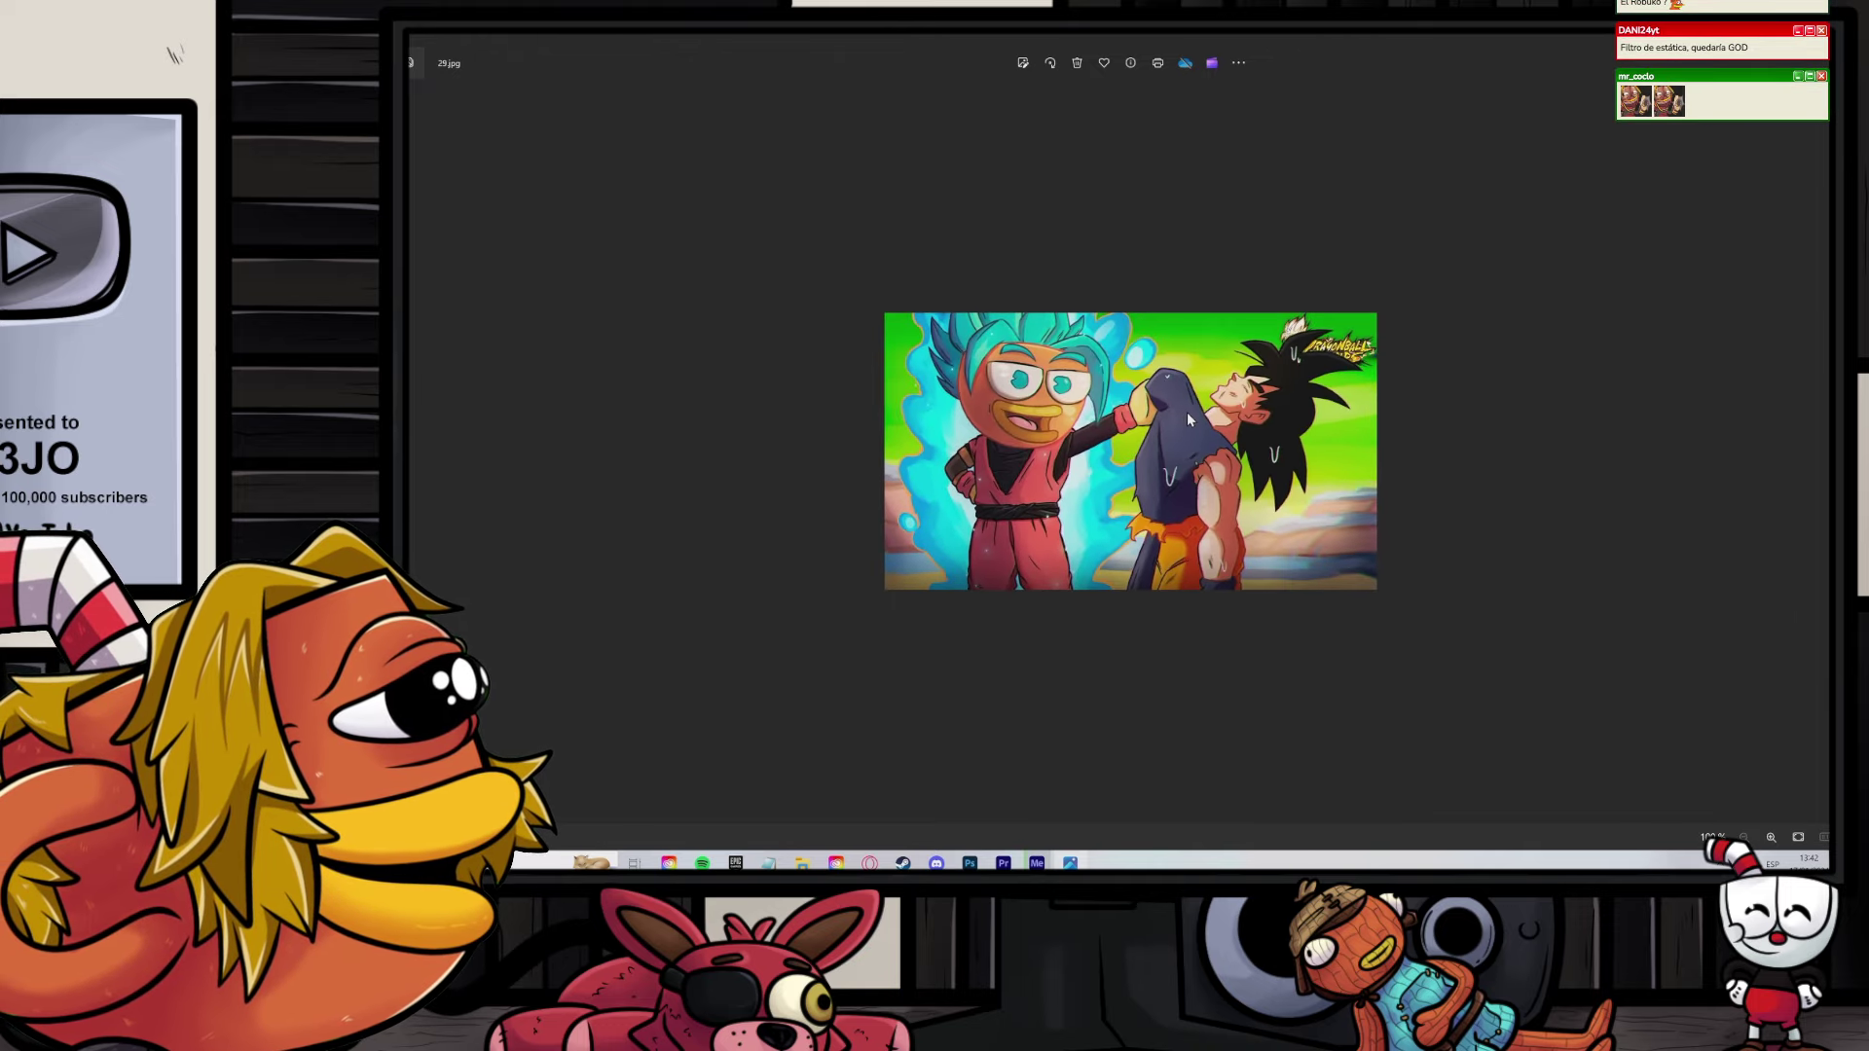
{"action": "scroll", "coordinate": [1272, 400], "scroll_direction": "up", "scroll_amount": 2}
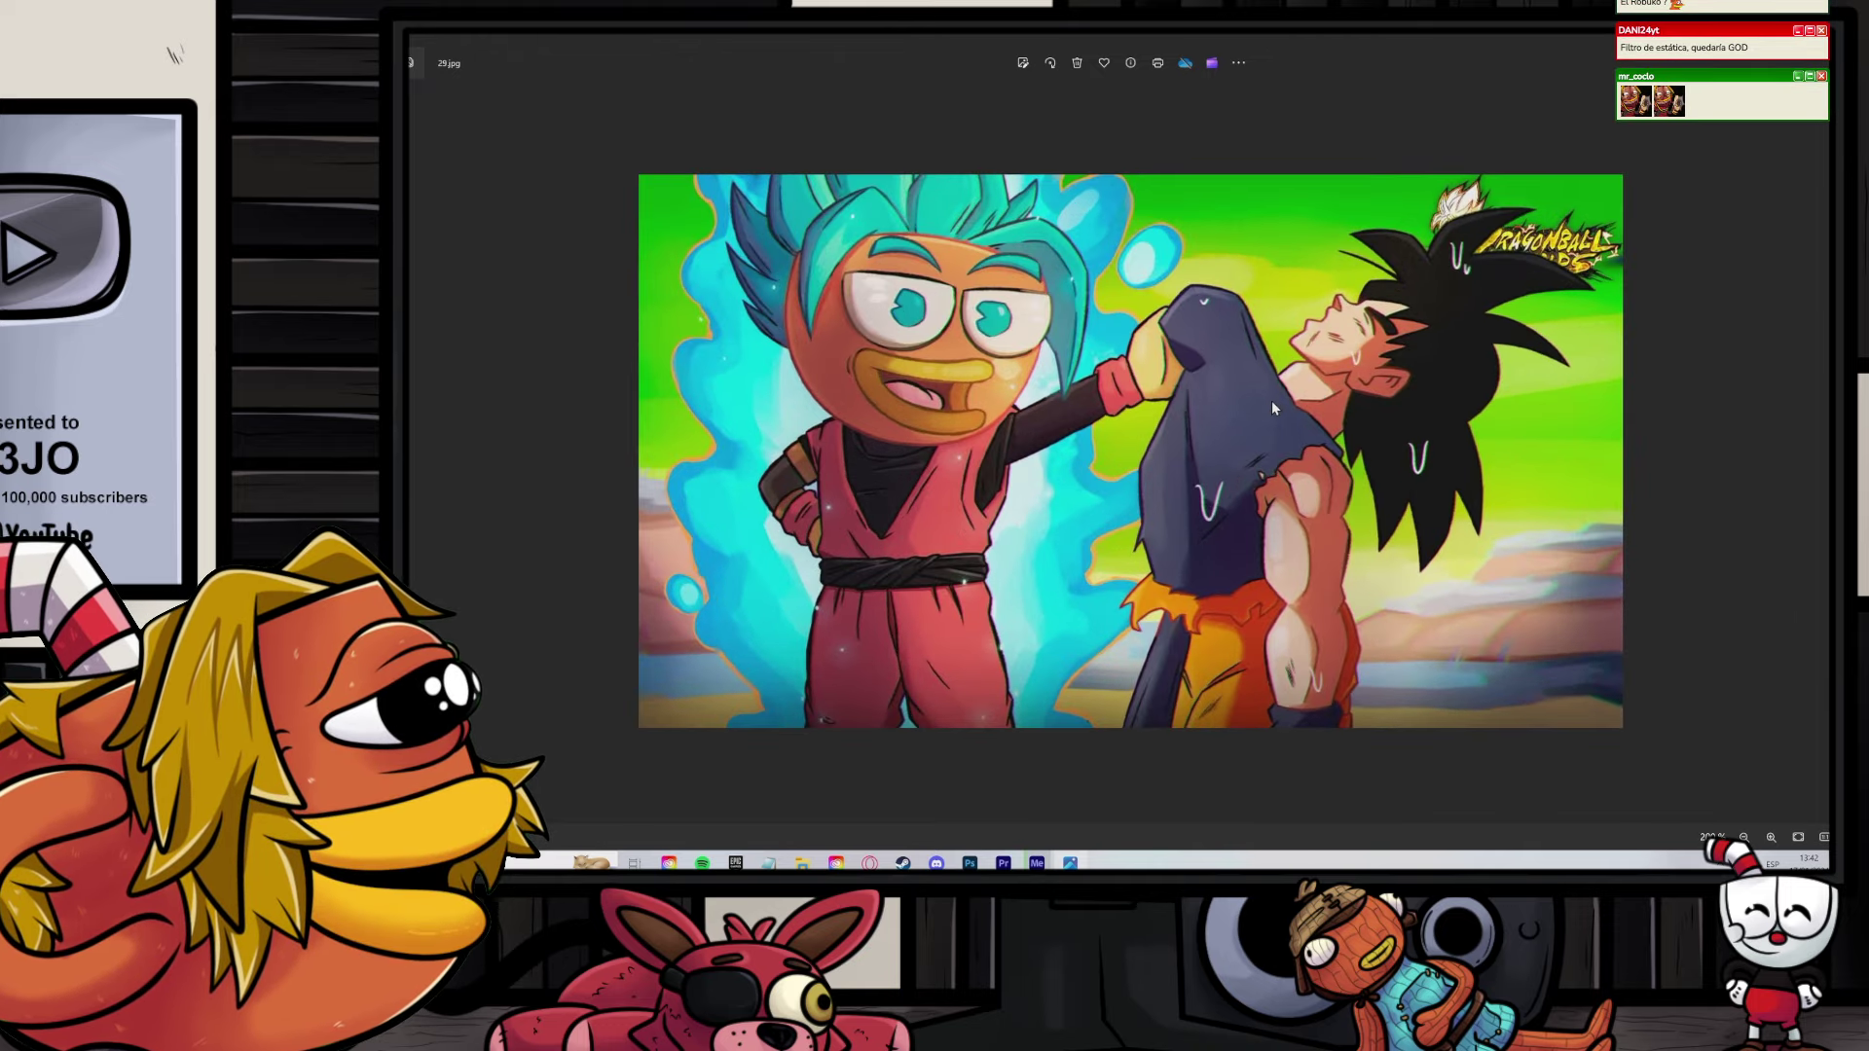
{"action": "scroll", "coordinate": [1272, 407], "scroll_direction": "down", "scroll_amount": 2}
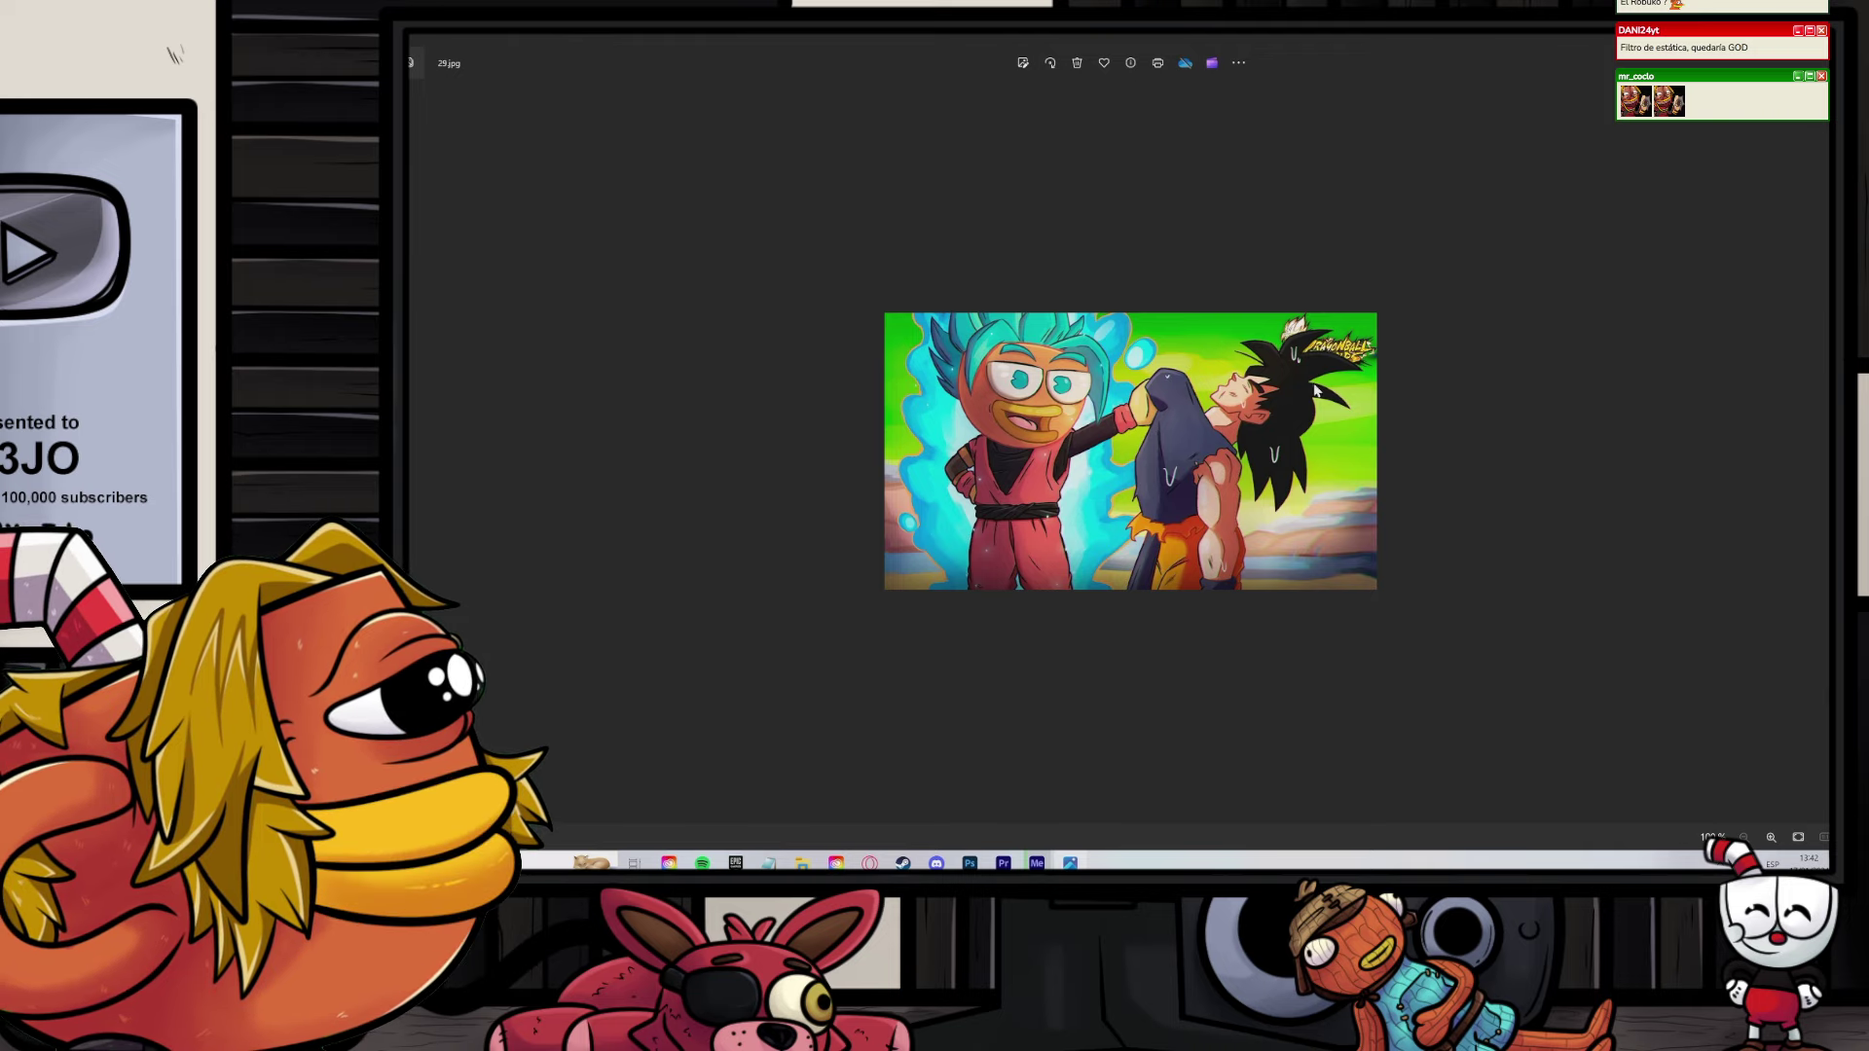
{"action": "scroll", "coordinate": [1250, 394], "scroll_direction": "up", "scroll_amount": 1}
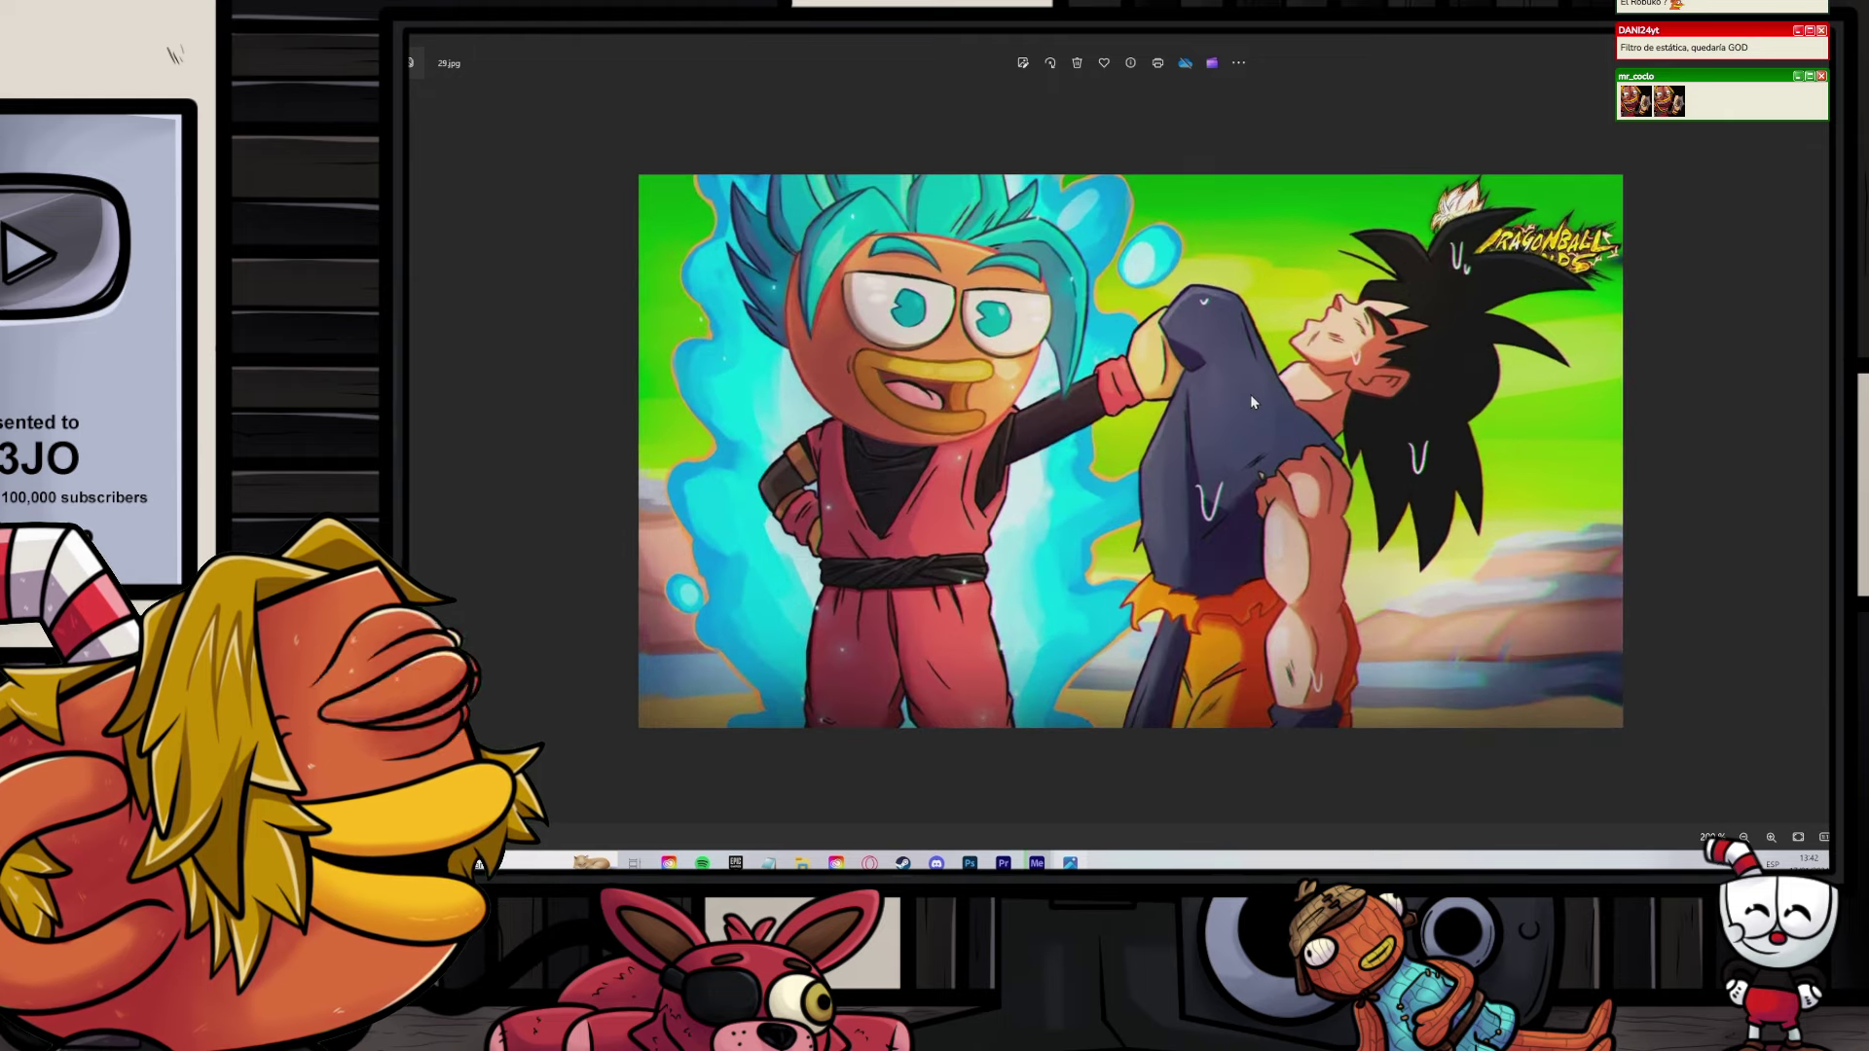
{"action": "scroll", "coordinate": [1265, 387], "scroll_direction": "down", "scroll_amount": 1}
{"action": "scroll", "coordinate": [1266, 393], "scroll_direction": "up", "scroll_amount": 1}
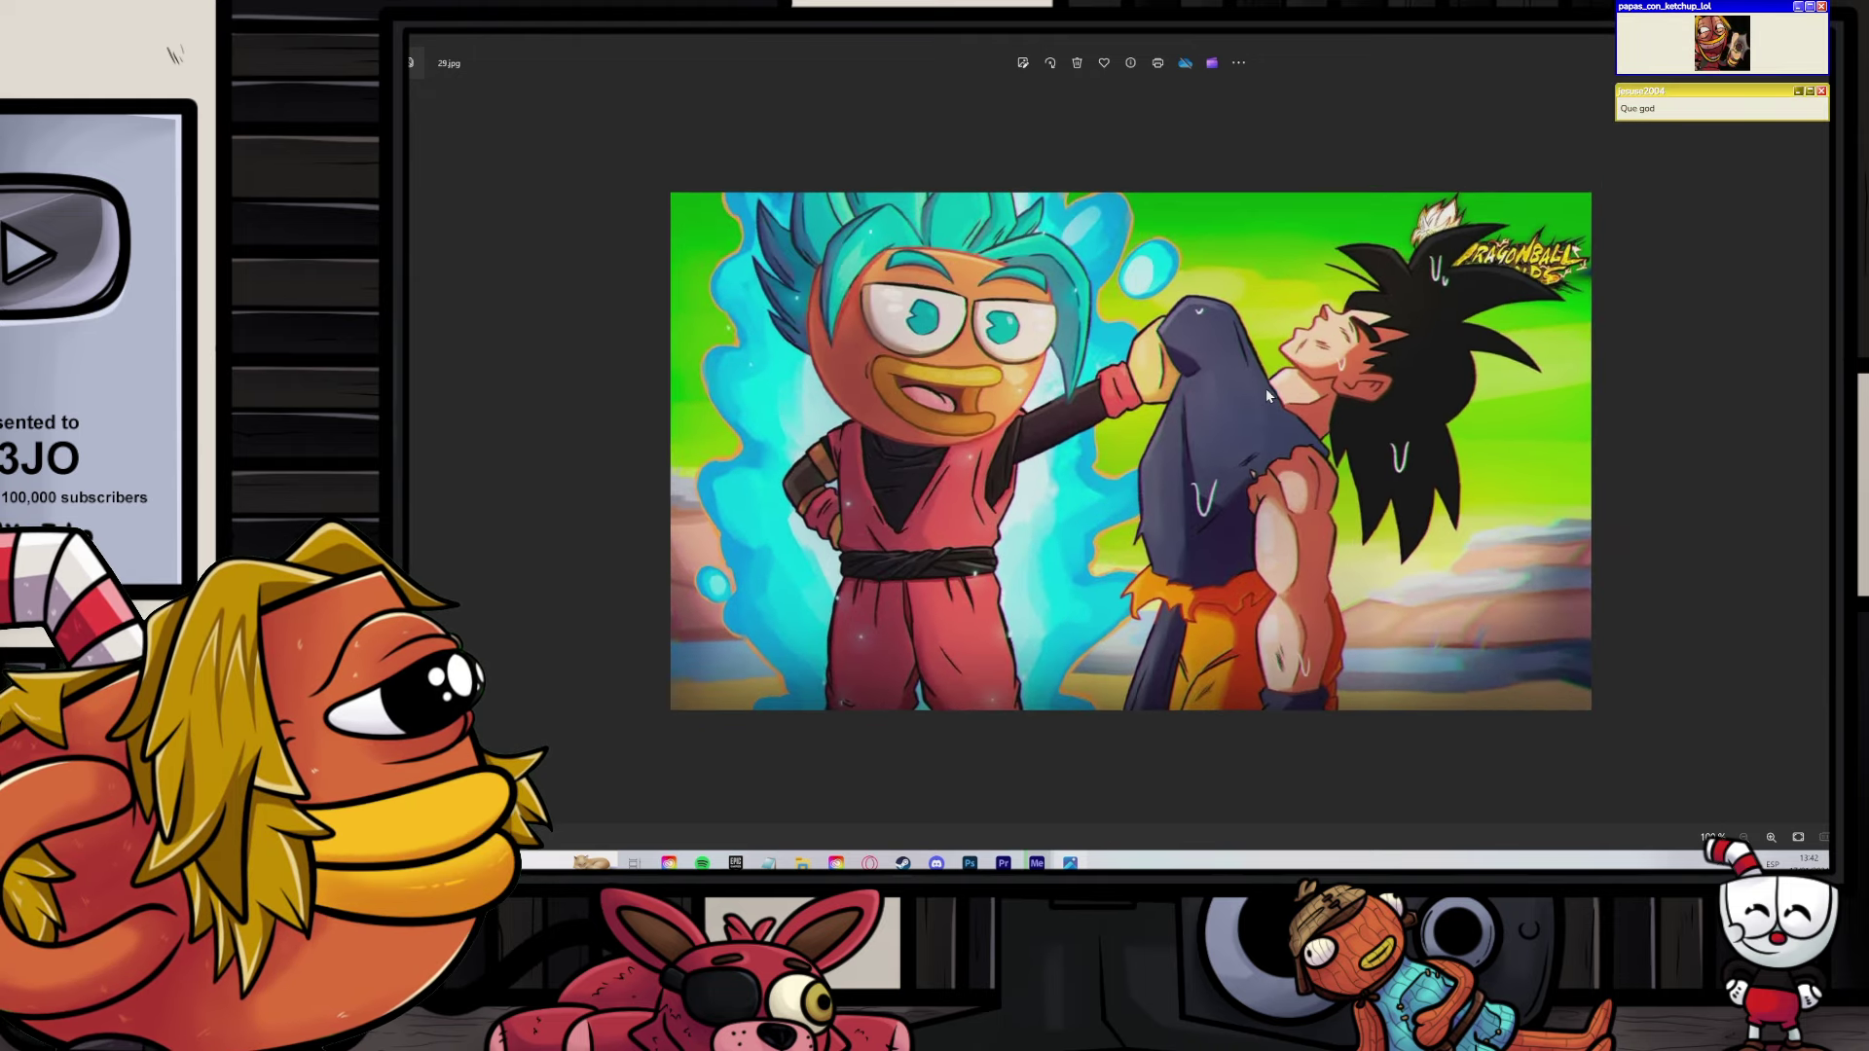
{"action": "scroll", "coordinate": [1267, 394], "scroll_direction": "down", "scroll_amount": 1}
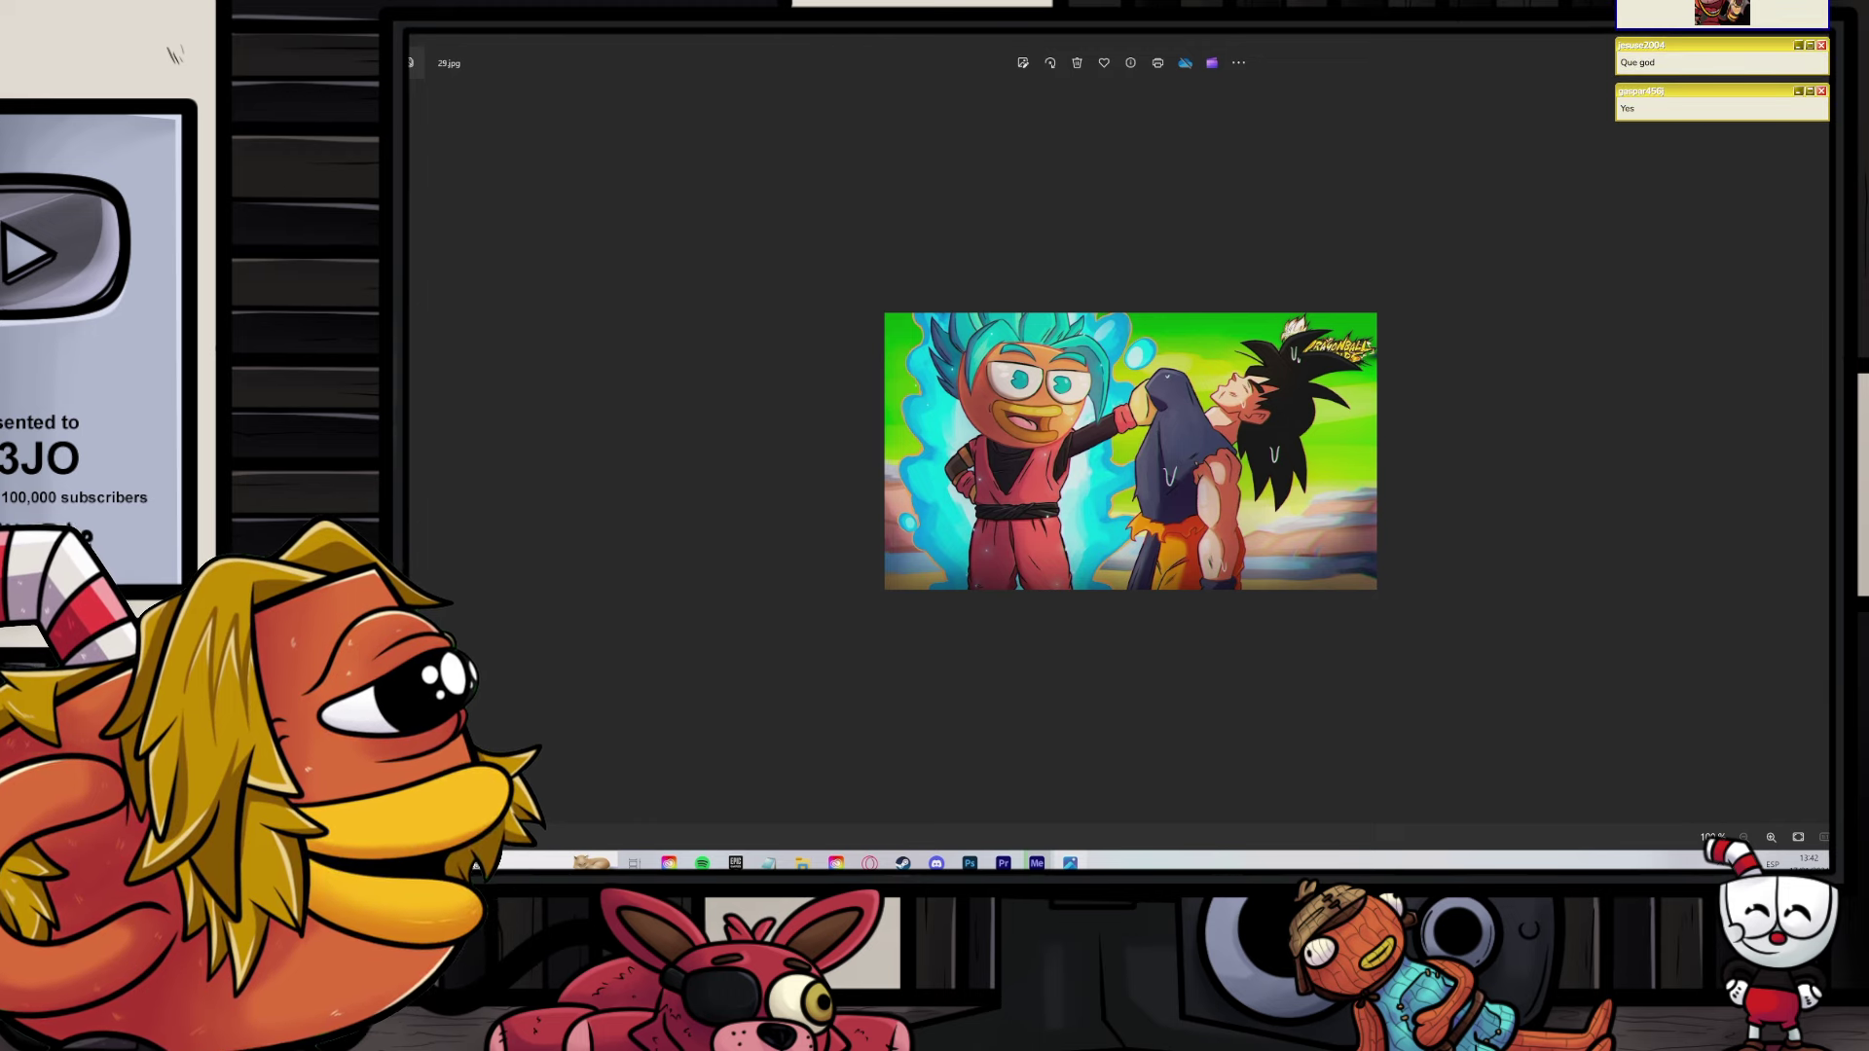
{"action": "key", "text": "Right"}
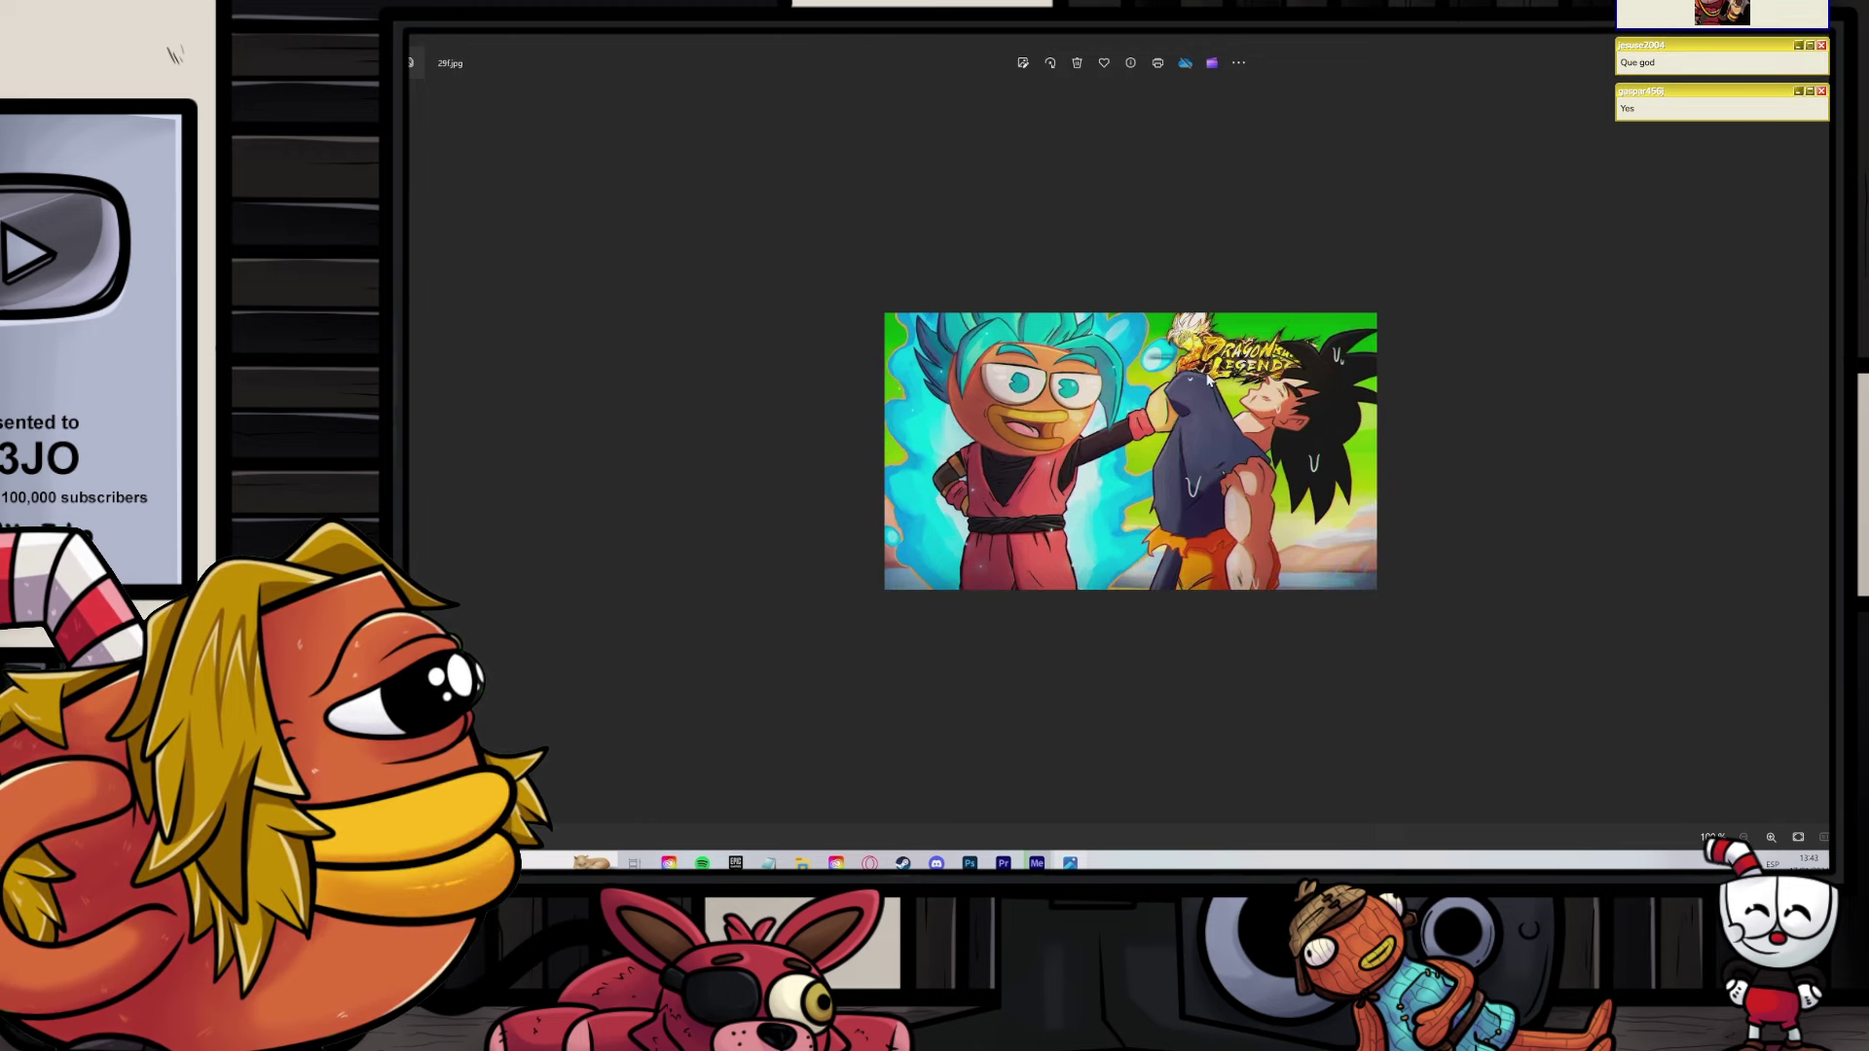
{"action": "key", "text": "Left"}
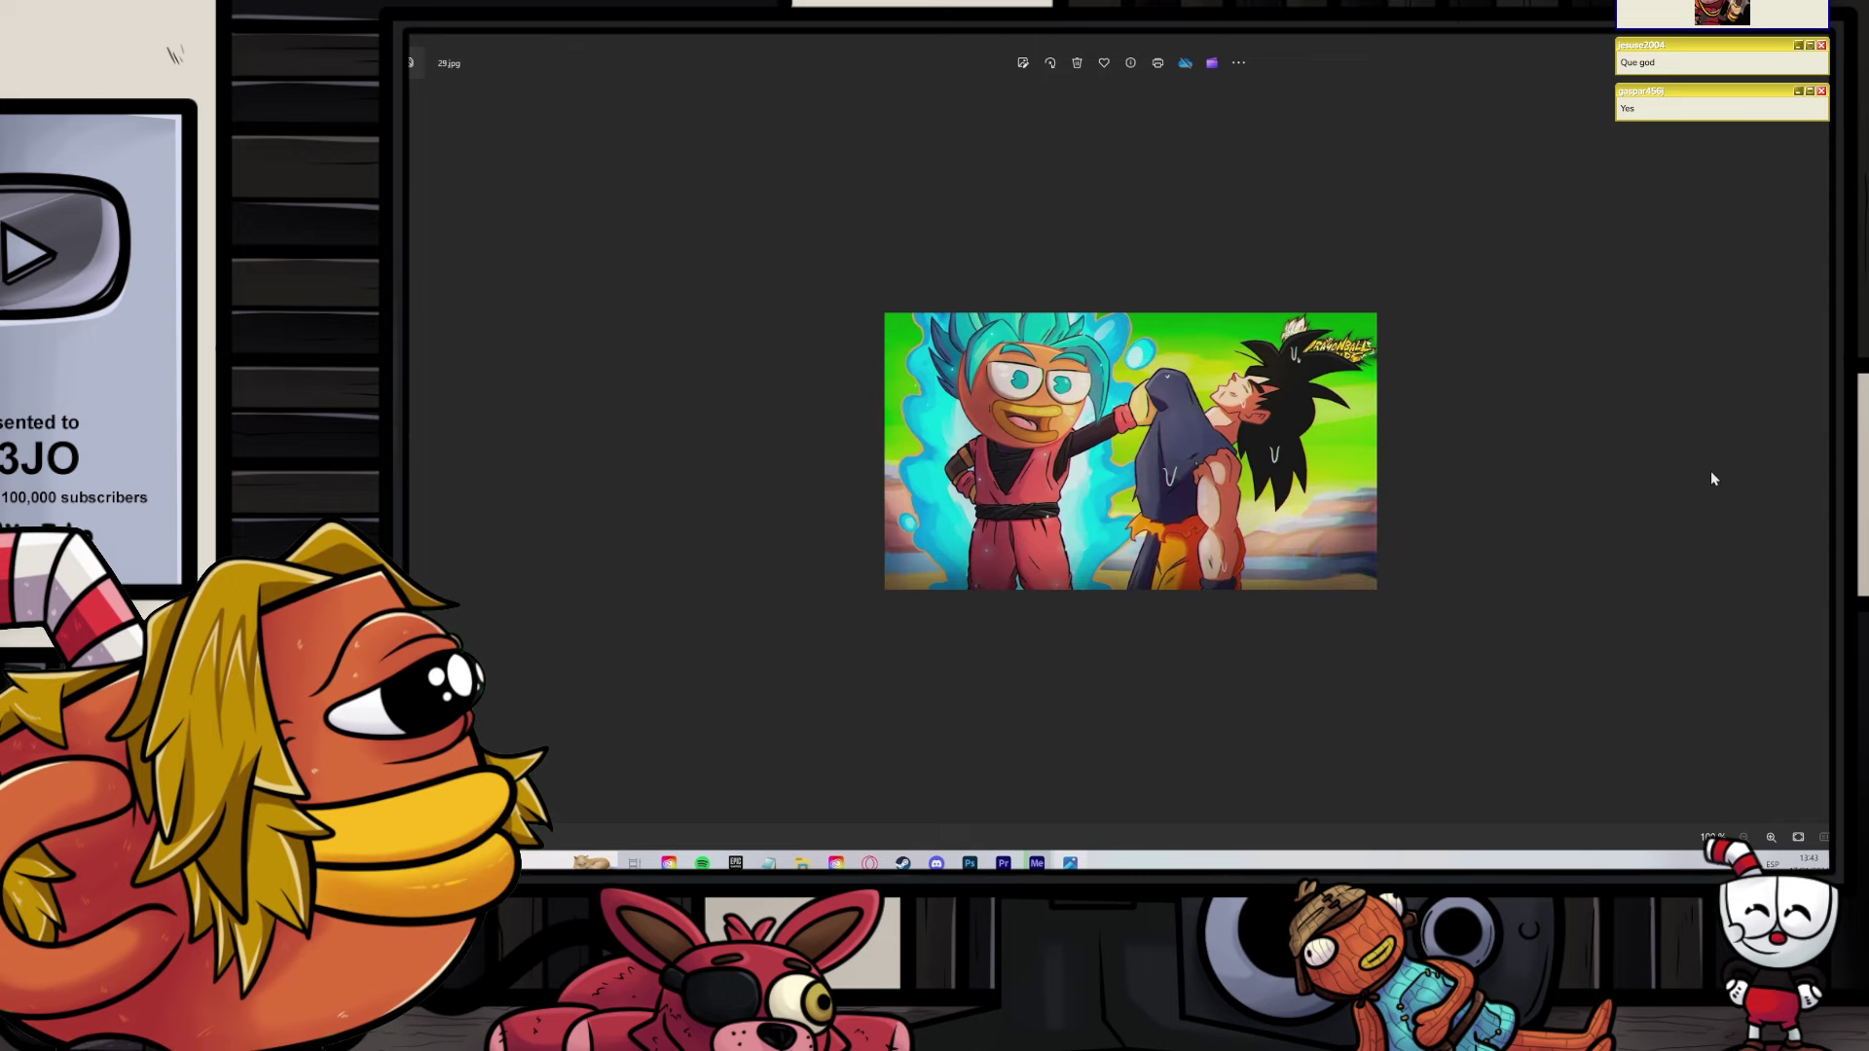
{"action": "key", "text": "Right"}
{"action": "key", "text": "ctrl+plus"}
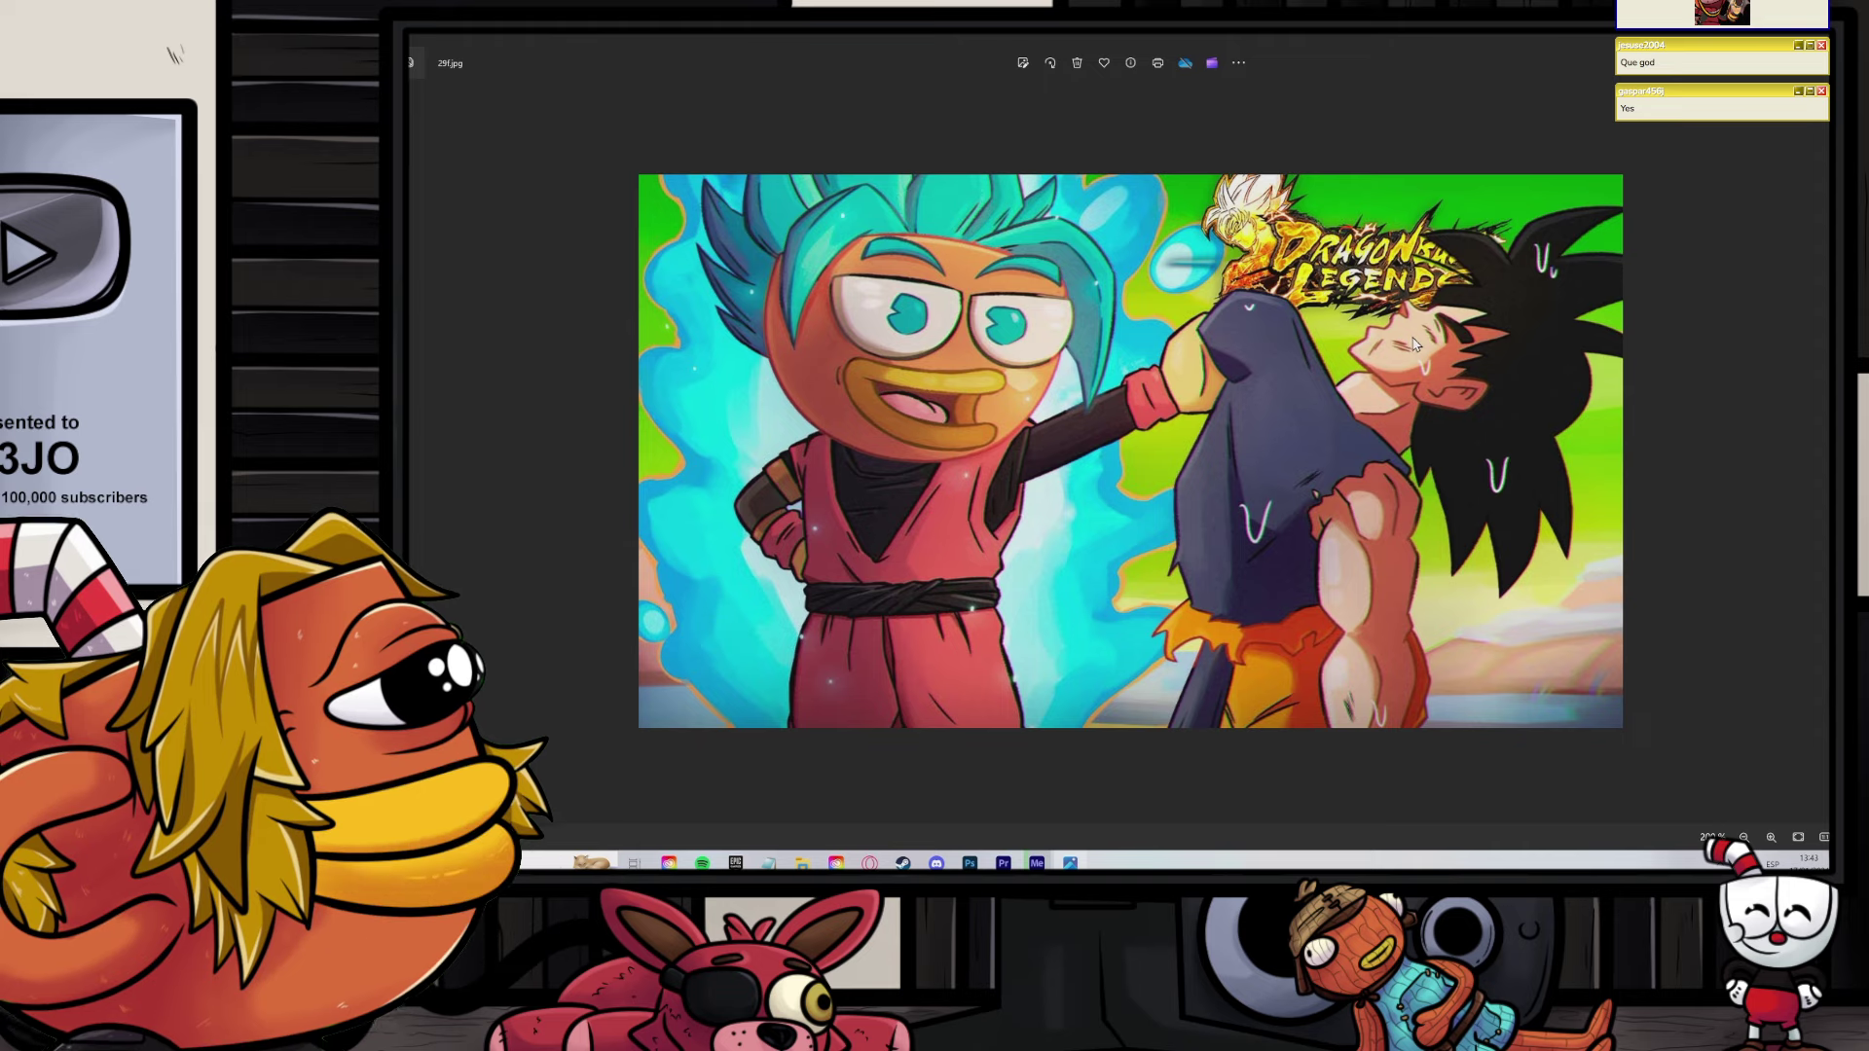
Step: Check 29F.jpg against 29.jpg once more at reduced size, view 29F.jpg enlarged, and close the image viewer
{"action": "key", "text": "ctrl+minus"}
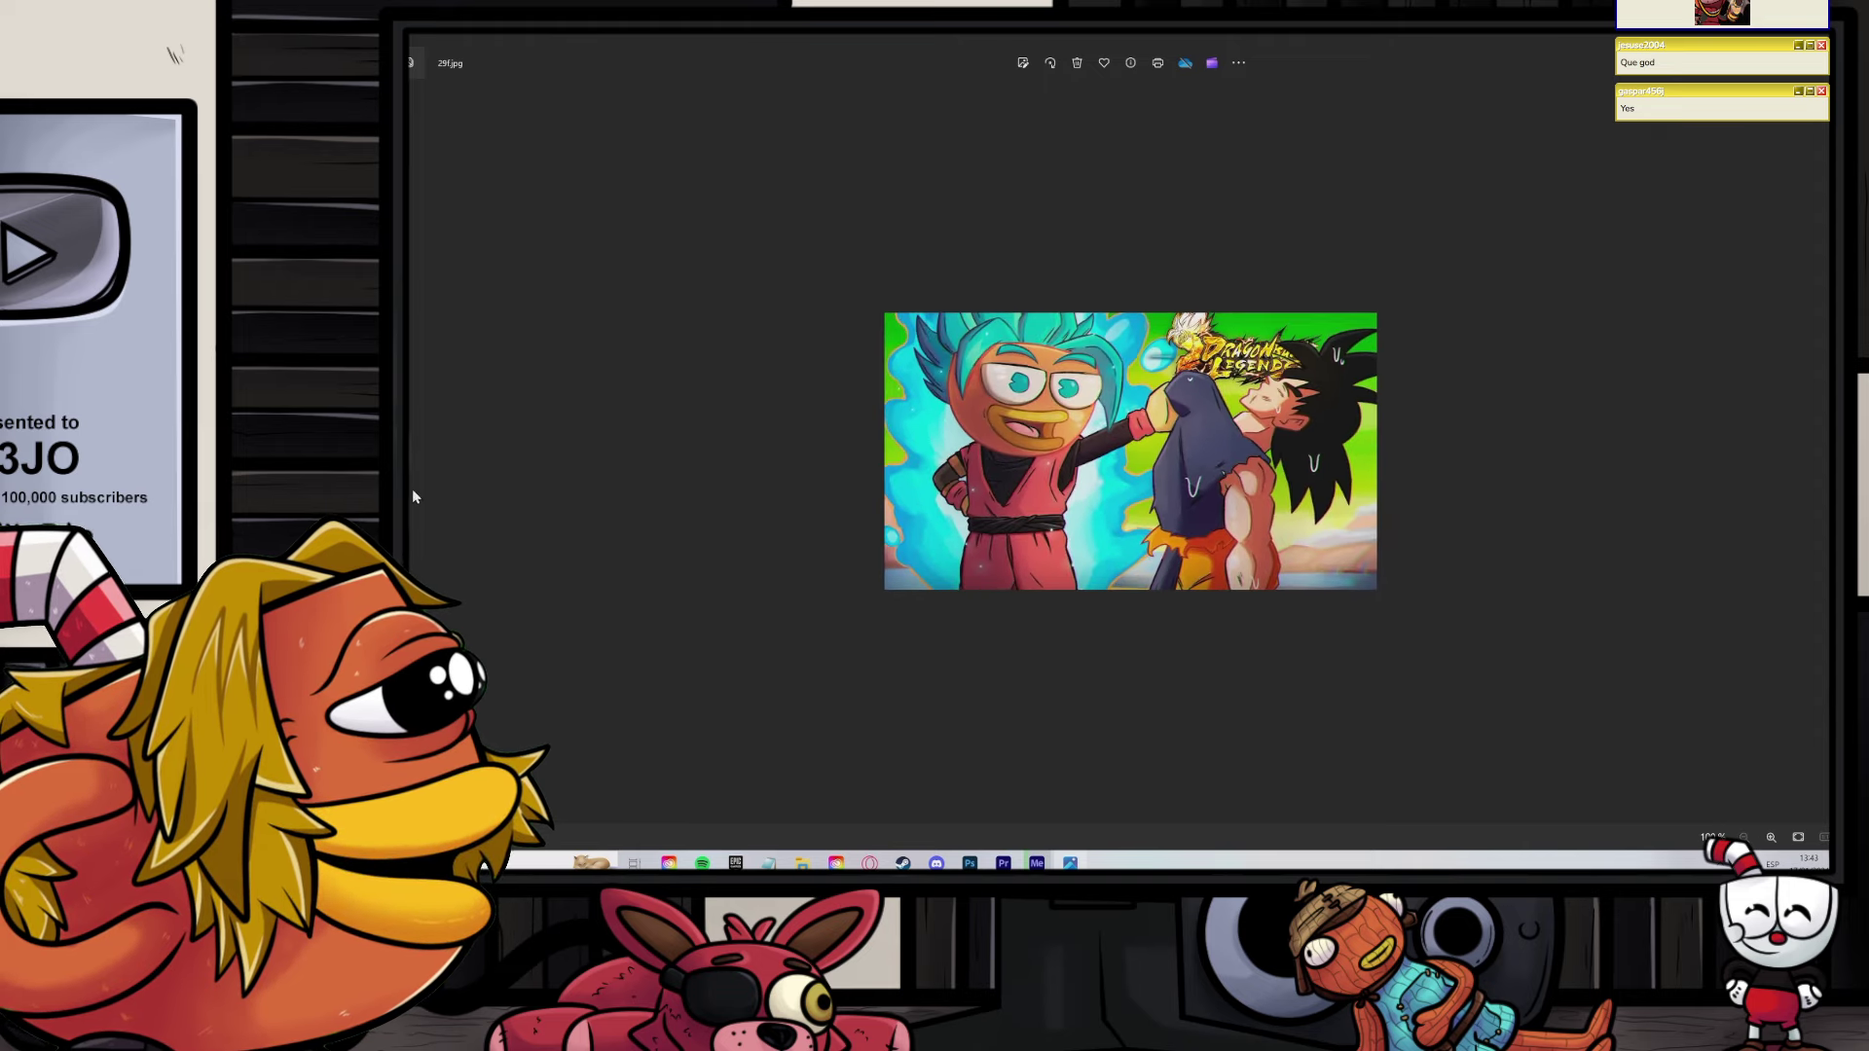
{"action": "key", "text": "Left"}
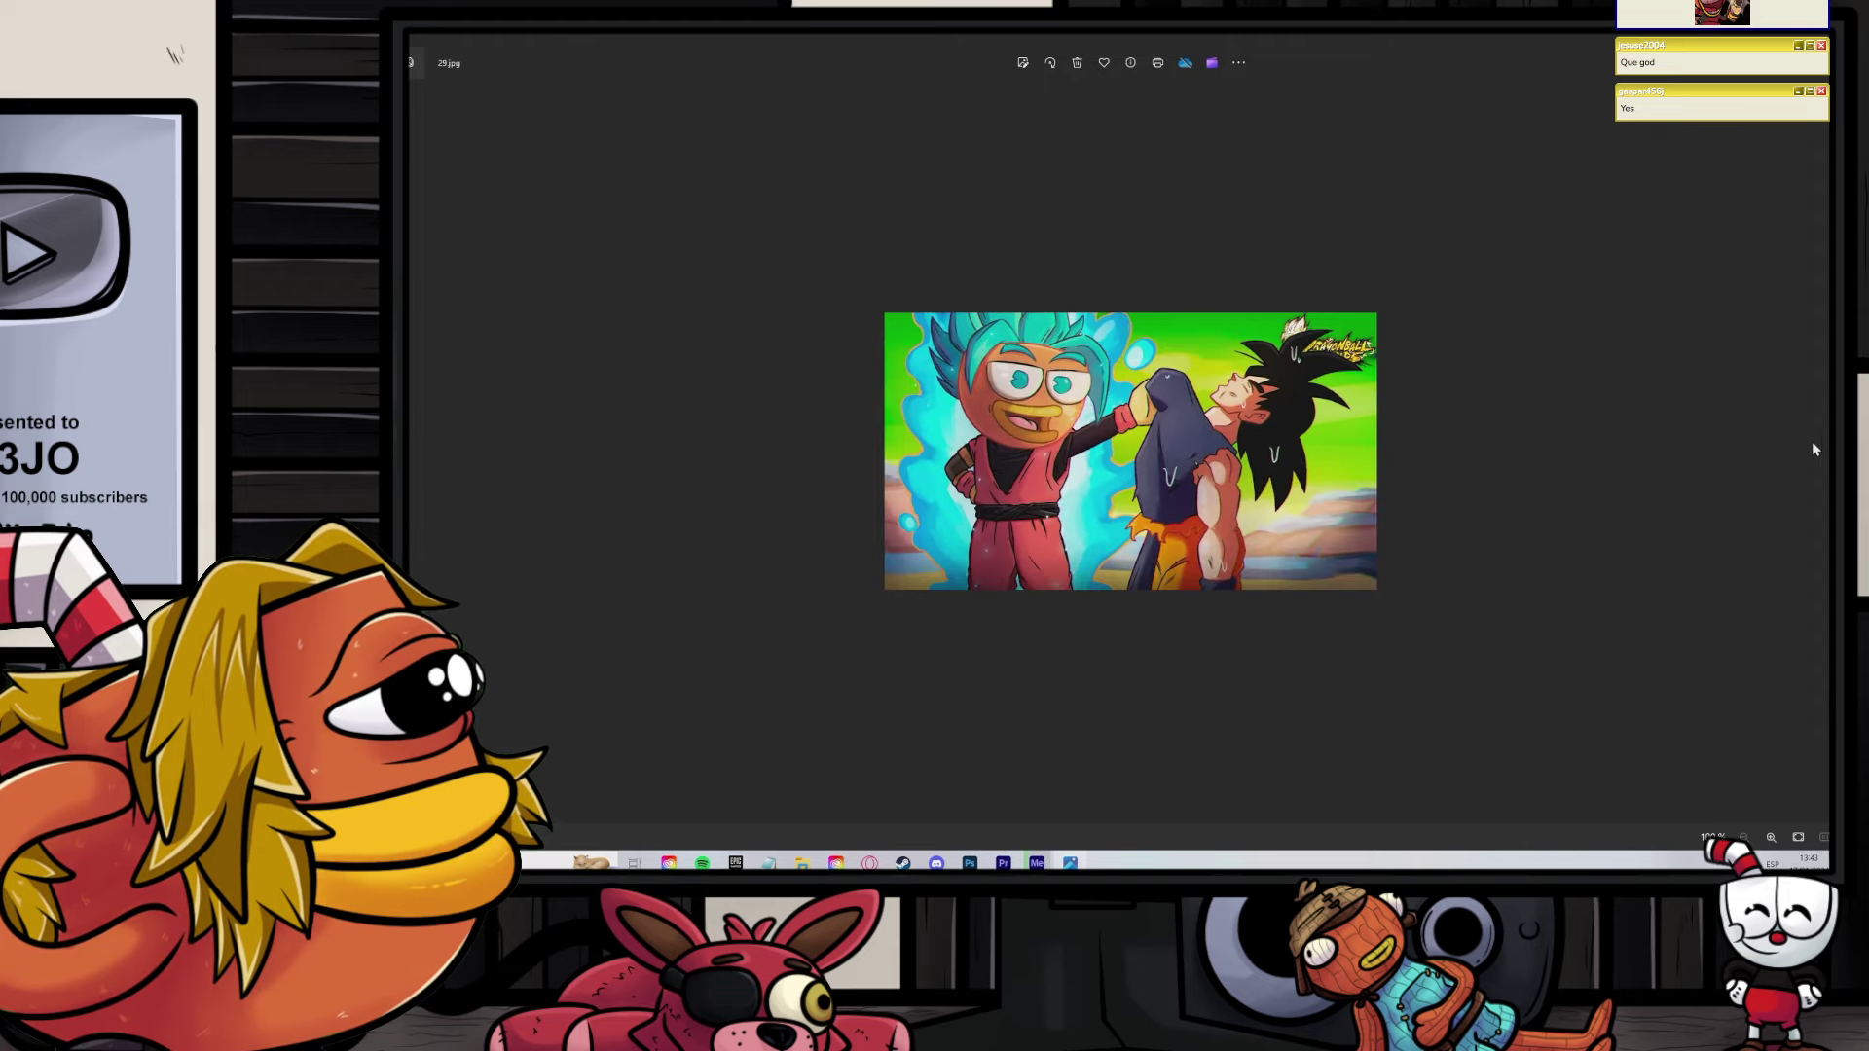
{"action": "key", "text": "Right"}
{"action": "key", "text": "ctrl+plus"}
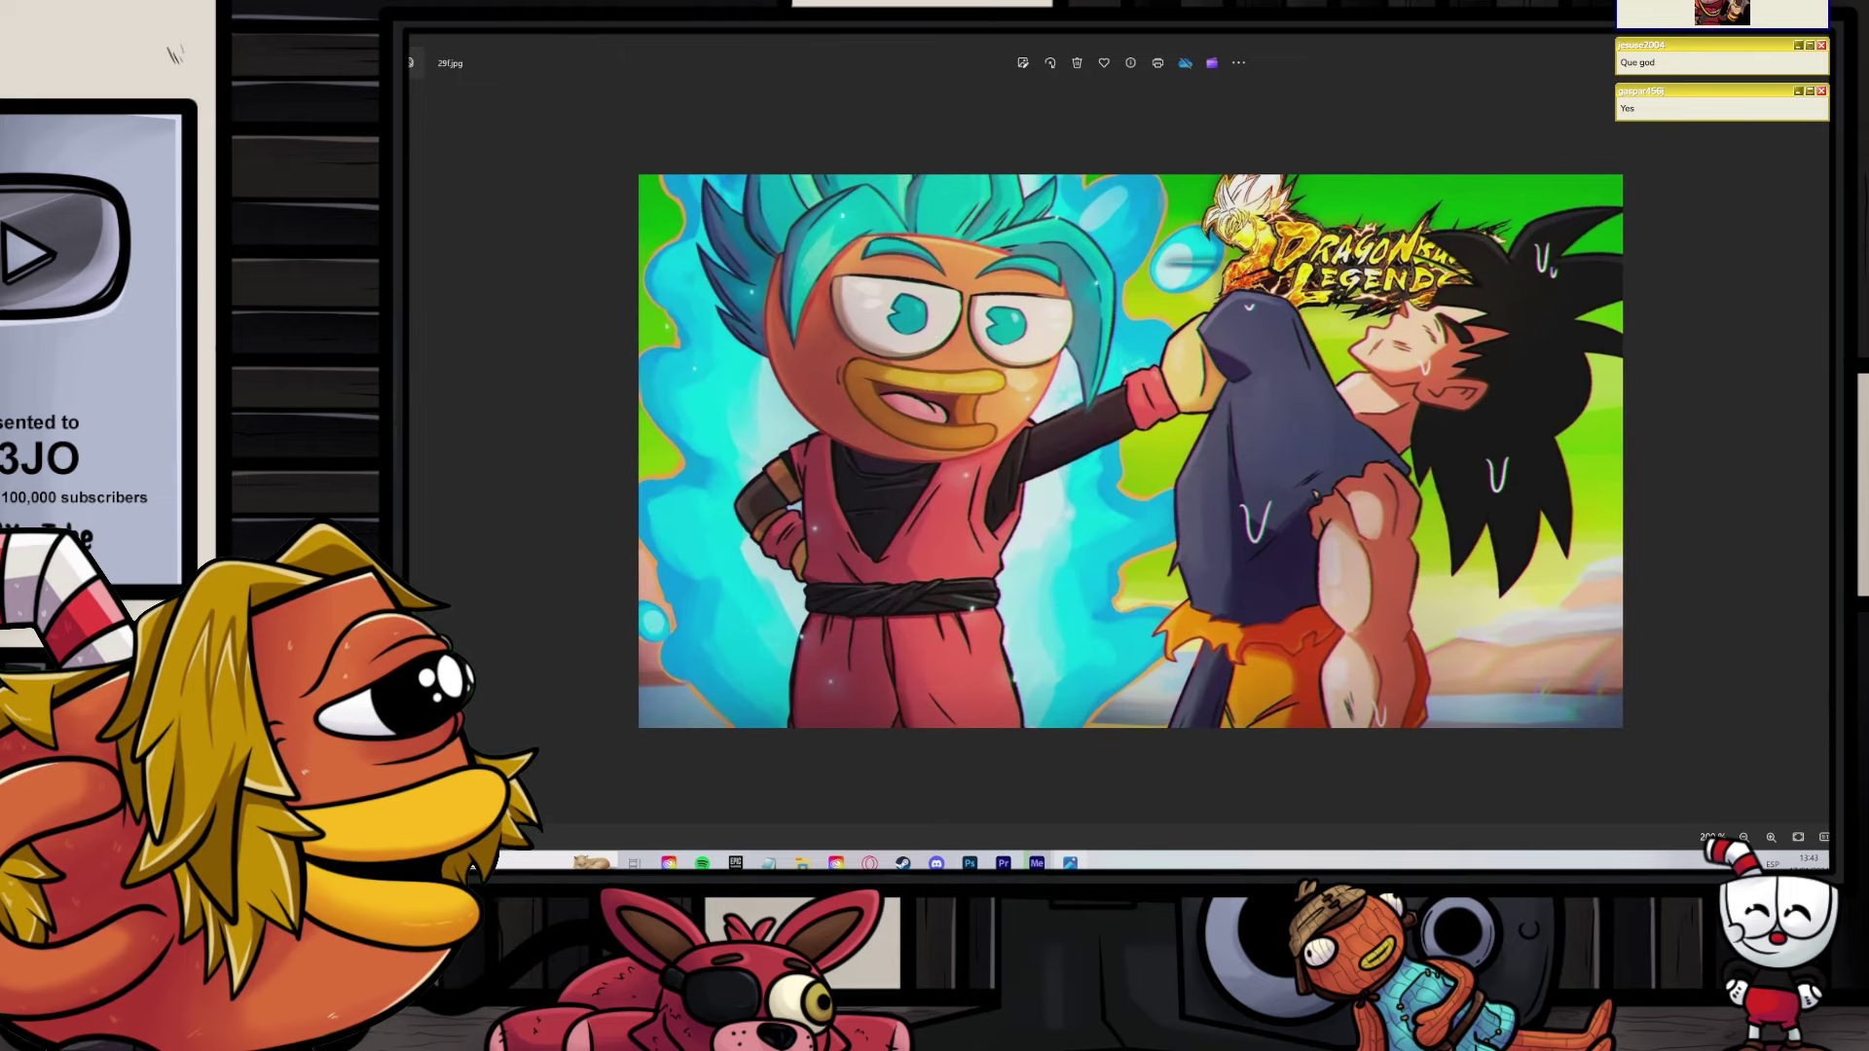
{"action": "key", "text": "Escape"}
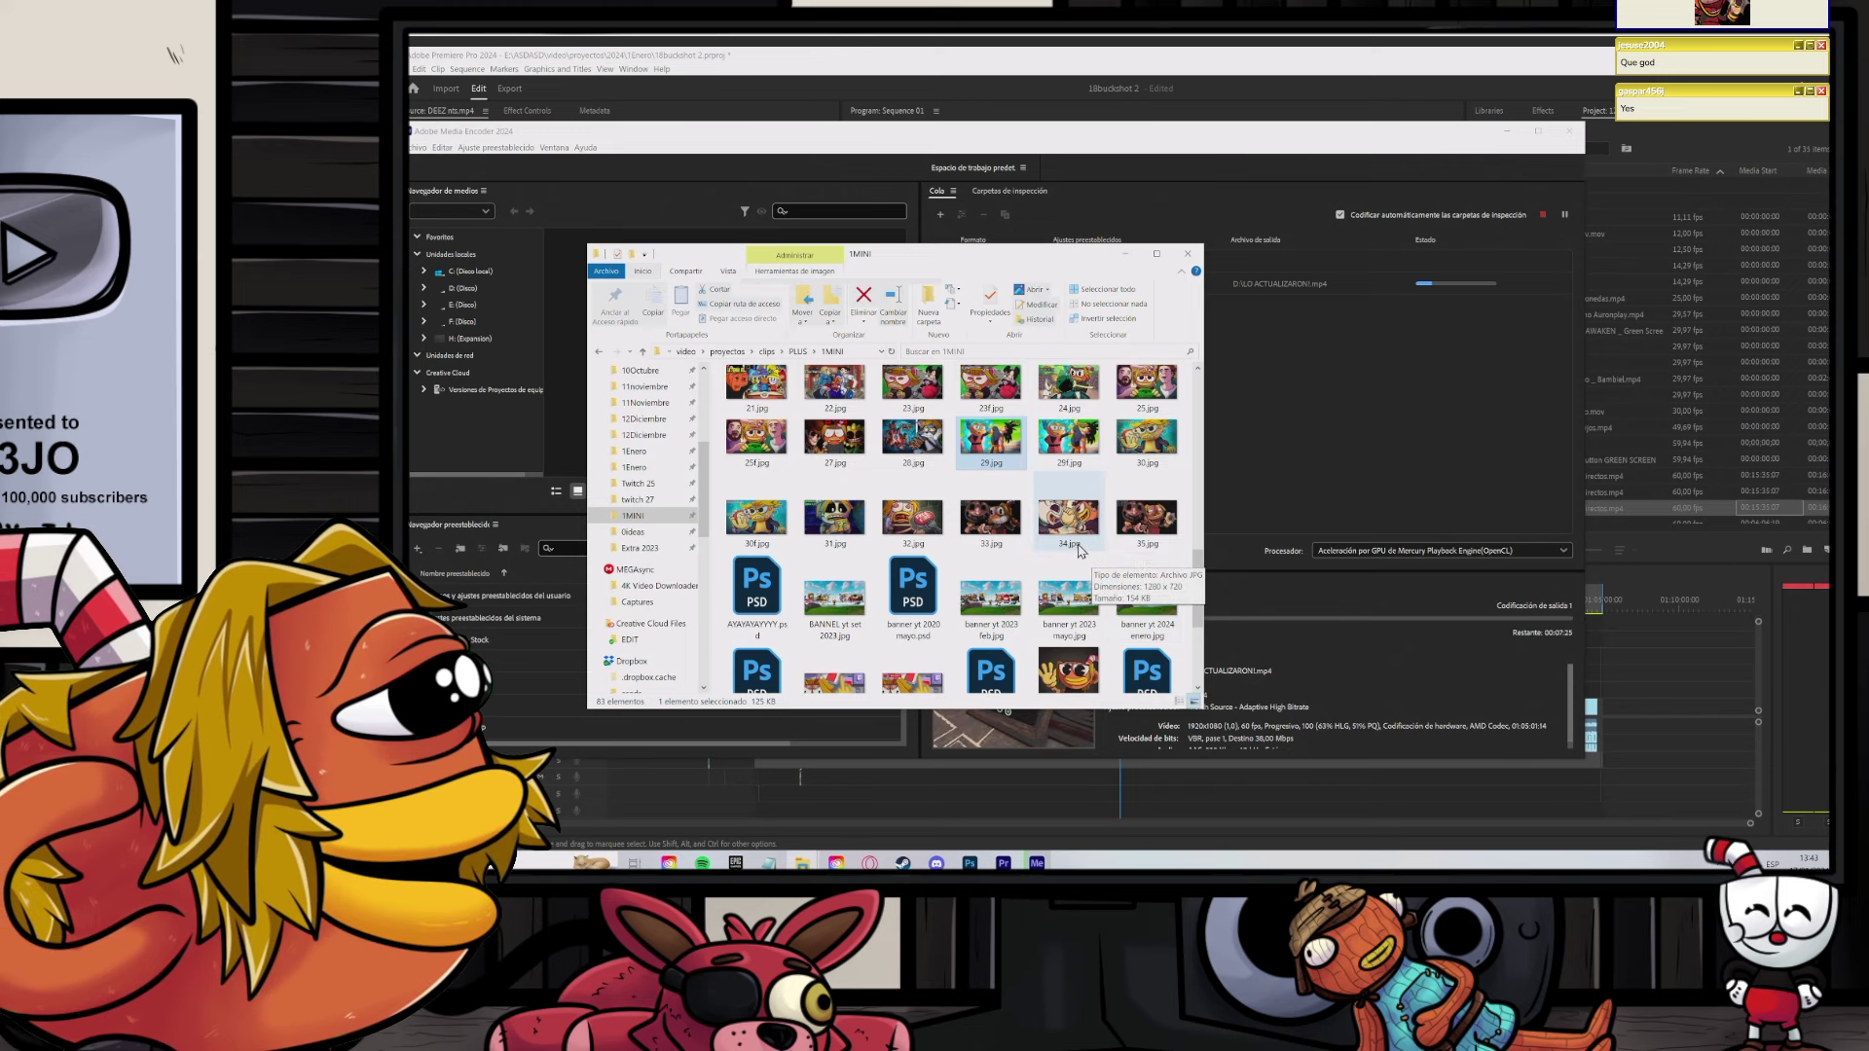
Step: Look through the thumbnails, banners and PSD files in the 1MINI folder
{"action": "scroll", "coordinate": [1071, 553], "scroll_direction": "up", "scroll_amount": 3}
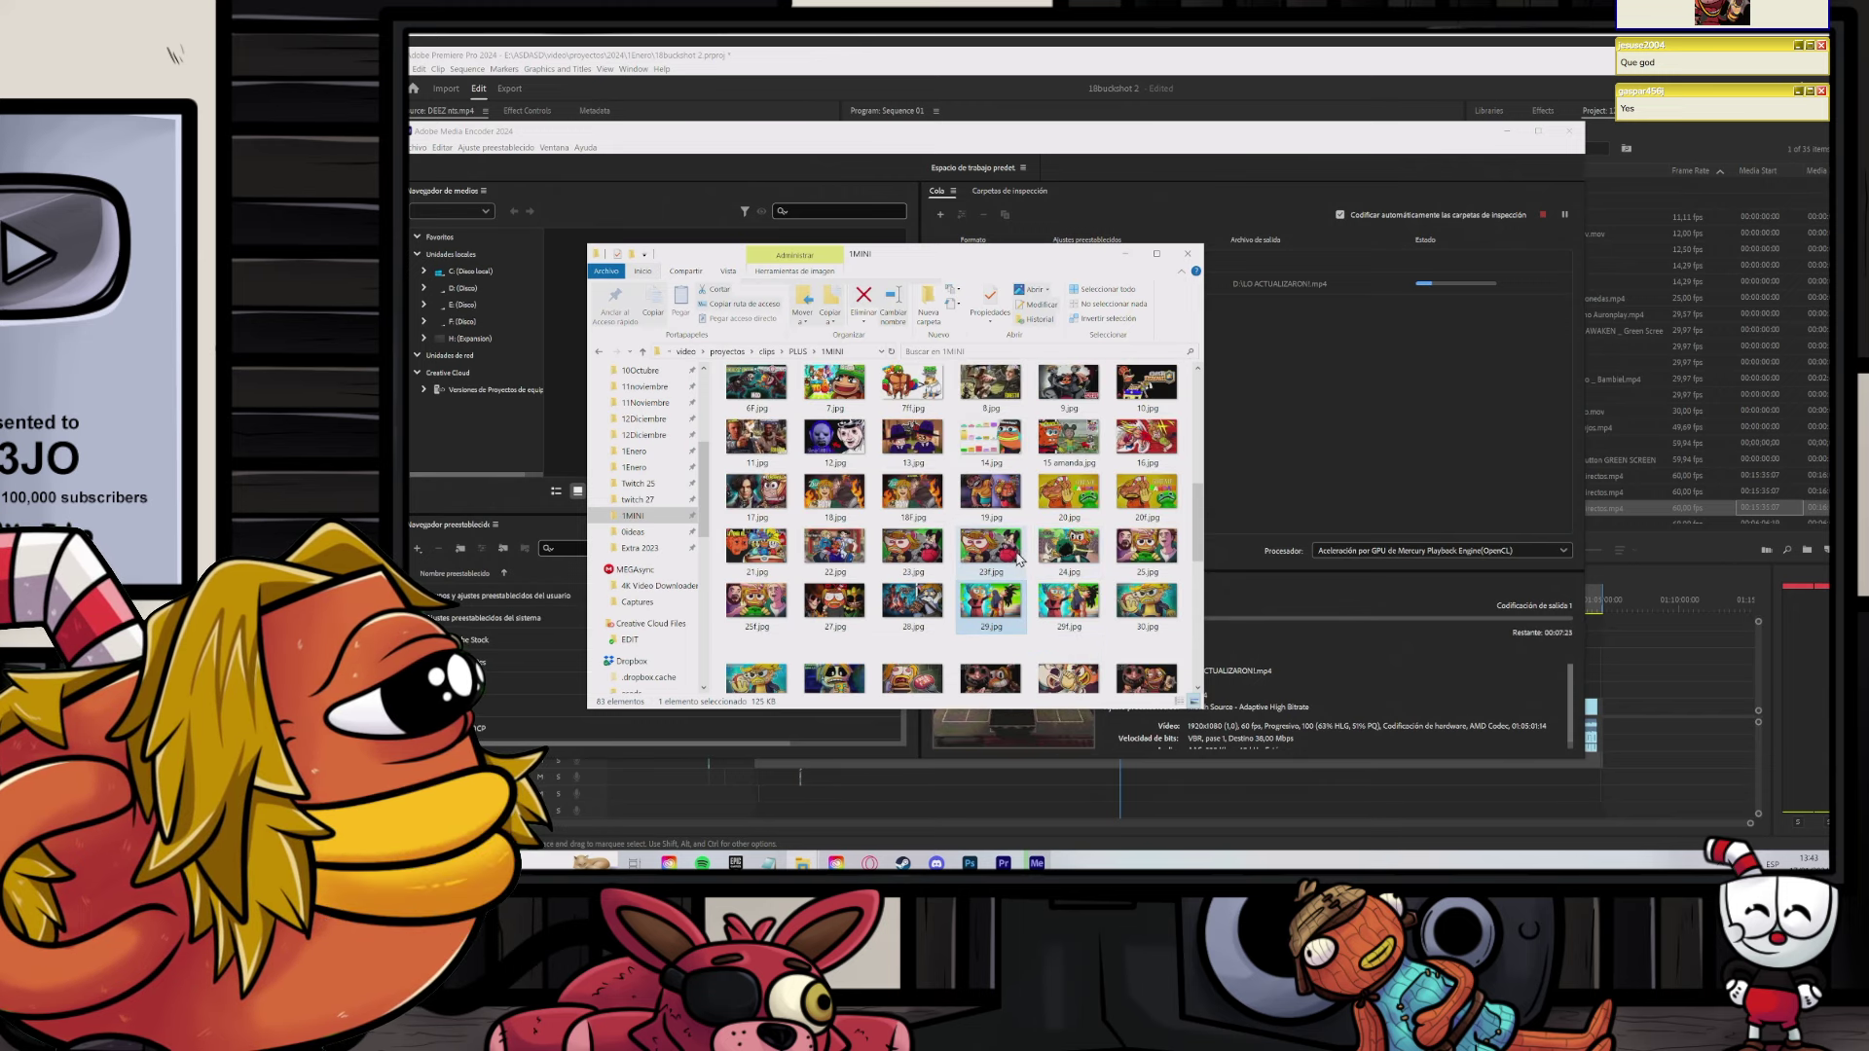
{"action": "scroll", "coordinate": [1019, 557], "scroll_direction": "down", "scroll_amount": 3}
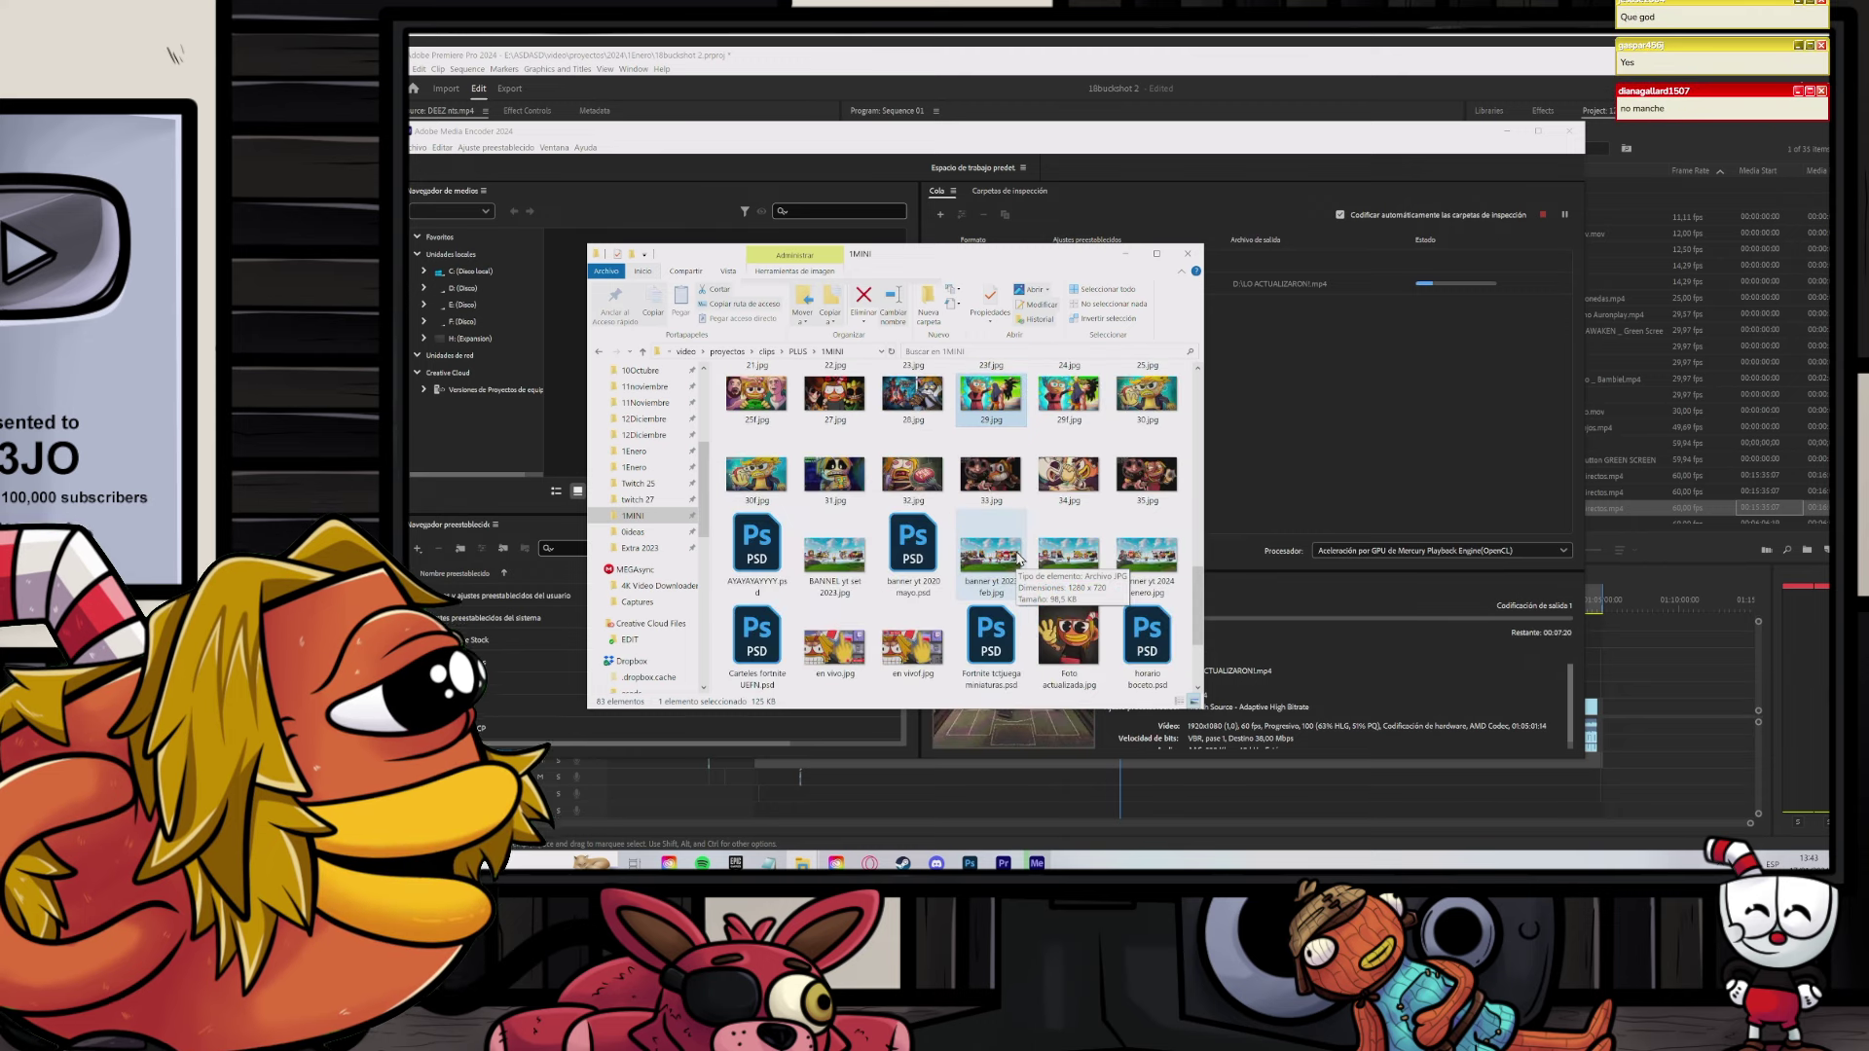
{"action": "scroll", "coordinate": [1019, 557], "scroll_direction": "down", "scroll_amount": 1}
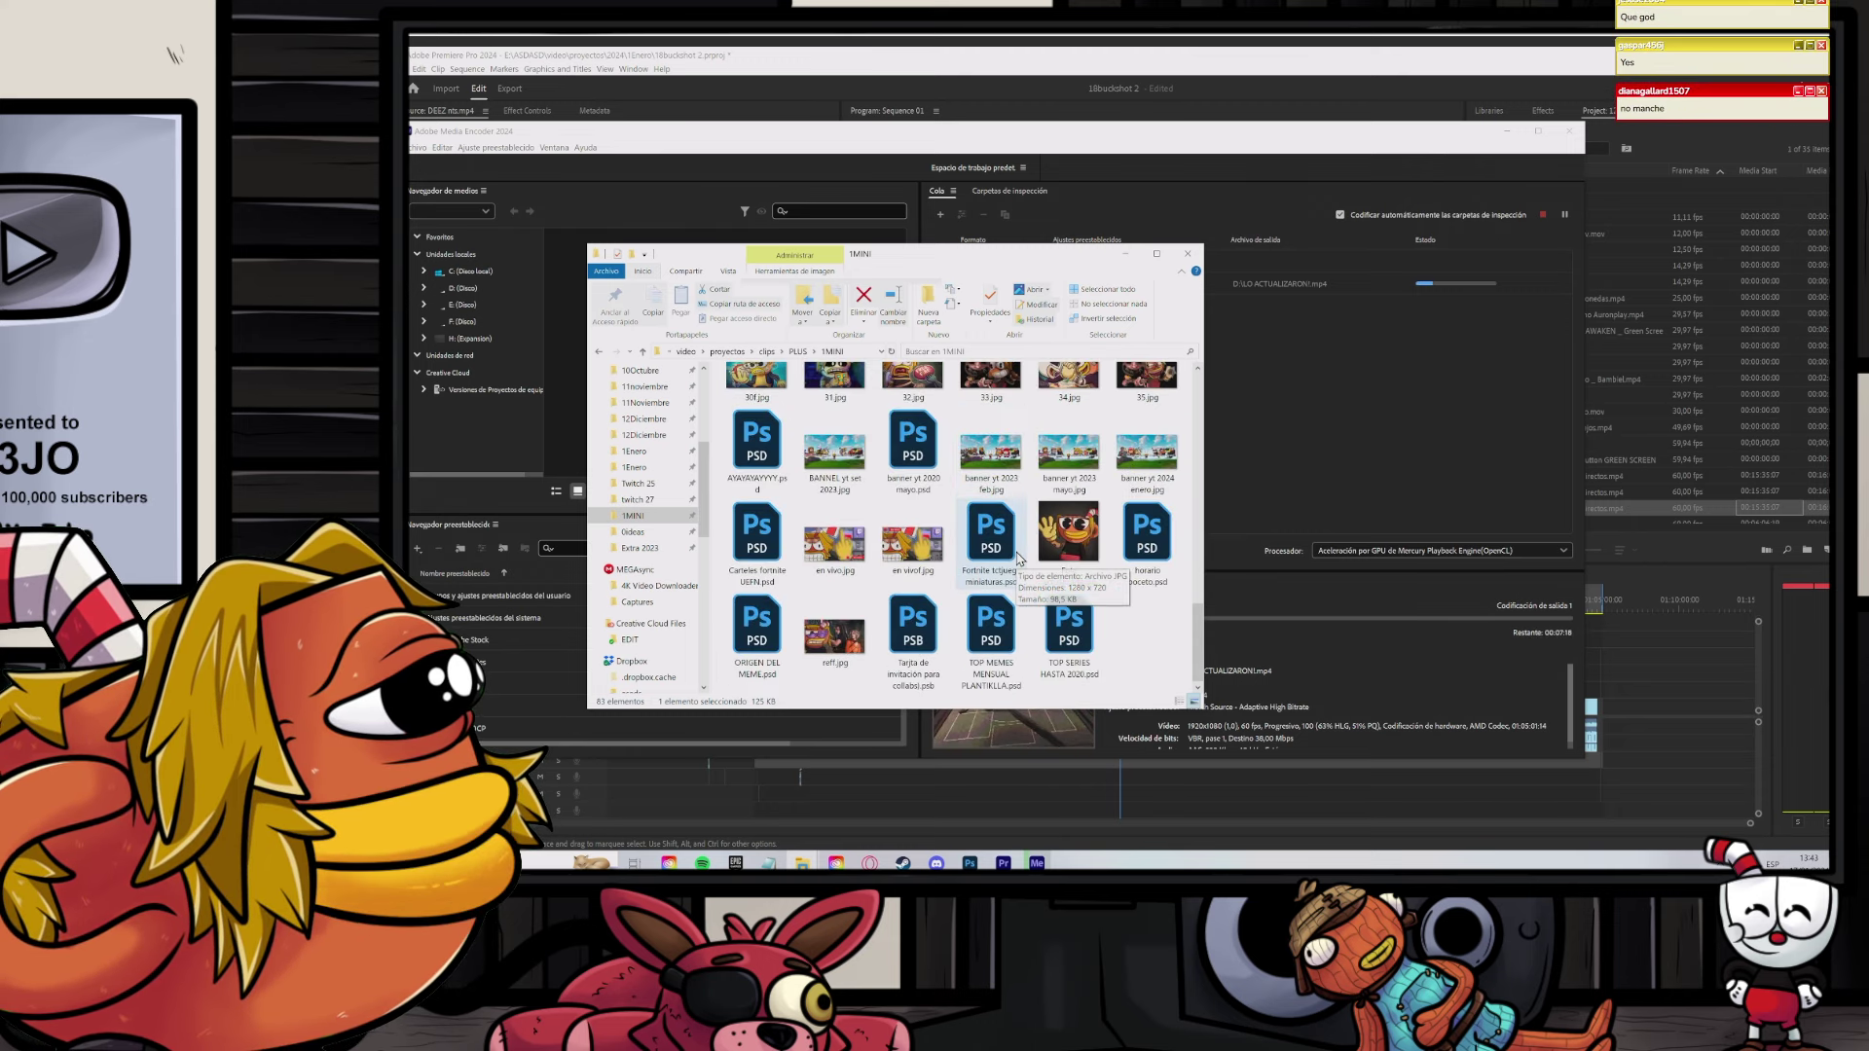
{"action": "scroll", "coordinate": [1043, 611], "scroll_direction": "up", "scroll_amount": 10}
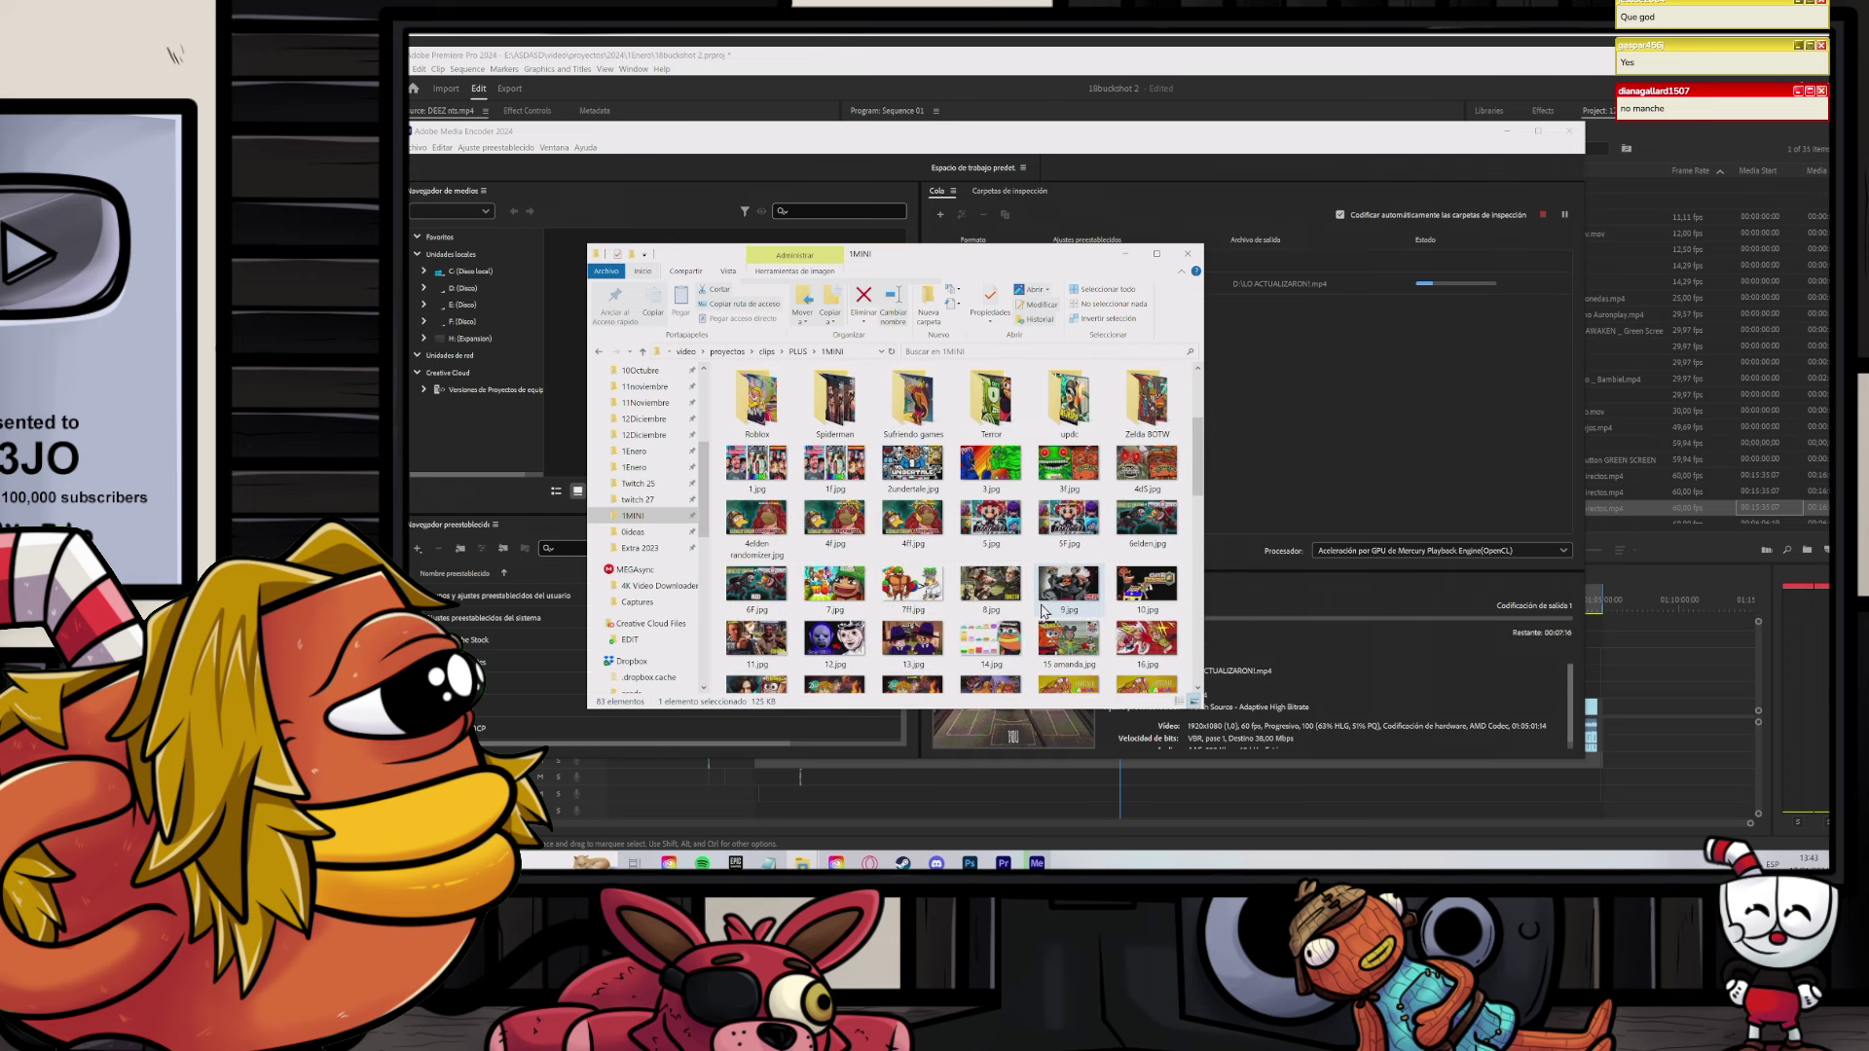